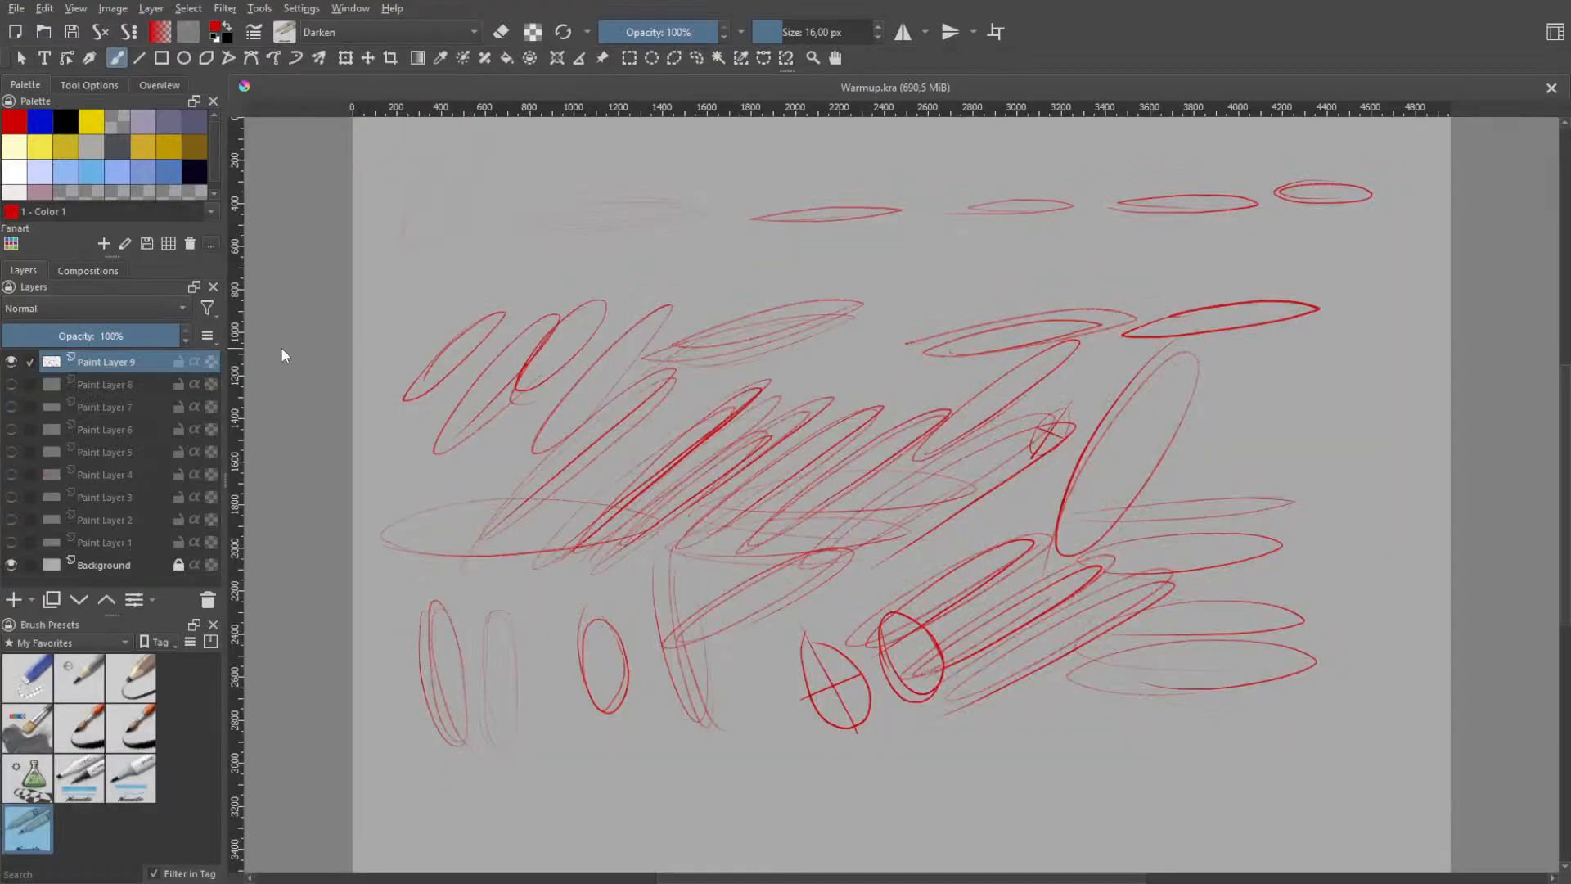
- Hide the Paint Layer 9 scribbles and add a new empty paint layer above it
click(10, 361)
click(14, 599)
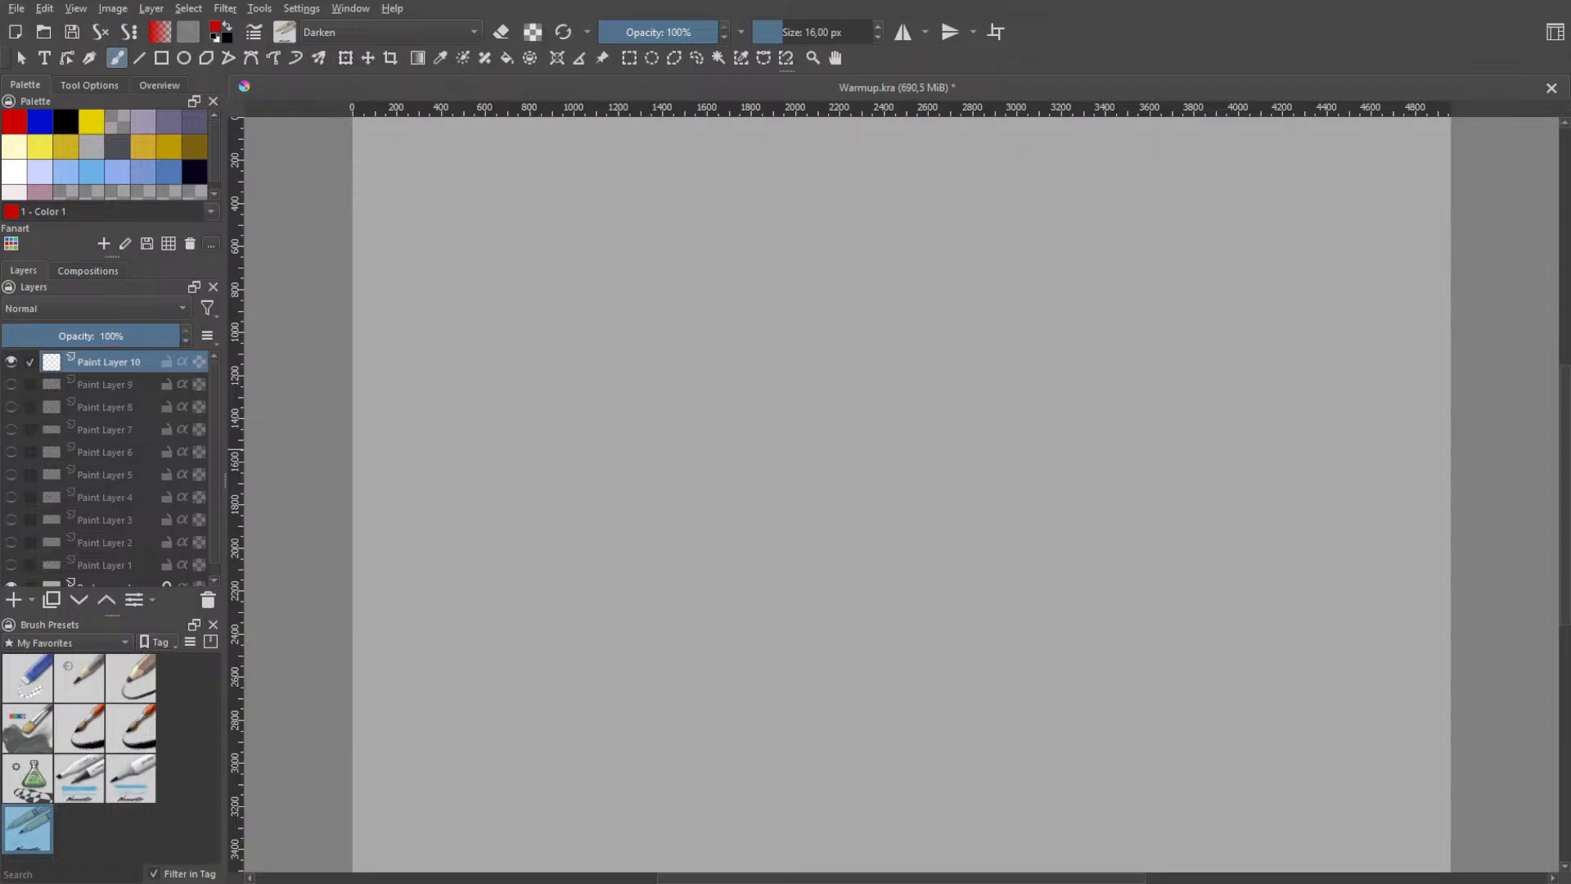
drag(447, 337, 531, 291)
mouse_move(463, 211)
mouse_down()
mouse_move(500, 377)
mouse_move(455, 372)
mouse_up()
key(ctrl+z)
key(ctrl+z)
key(ctrl+z)
mouse_move(444, 251)
mouse_down()
mouse_move(465, 256)
mouse_move(432, 302)
mouse_up()
key(ctrl+z)
drag(447, 240, 505, 476)
key(ctrl+z)
drag(543, 362, 617, 439)
key(ctrl+z)
mouse_move(557, 319)
mouse_down()
mouse_move(559, 417)
mouse_move(501, 404)
mouse_up()
key(ctrl+z)
mouse_move(544, 328)
mouse_down()
mouse_move(528, 548)
mouse_move(573, 544)
mouse_up()
key(ctrl+z)
mouse_move(531, 360)
mouse_down()
mouse_move(593, 365)
mouse_move(577, 352)
mouse_up()
key(ctrl+z)
mouse_move(589, 409)
mouse_down()
mouse_move(525, 432)
mouse_move(676, 324)
mouse_move(681, 383)
mouse_move(587, 463)
mouse_move(649, 397)
mouse_move(650, 442)
mouse_up()
key(ctrl+z)
drag(543, 518, 694, 348)
key(ctrl+z)
mouse_move(523, 527)
mouse_down()
mouse_move(616, 419)
mouse_move(803, 300)
mouse_move(562, 451)
mouse_move(714, 384)
mouse_move(974, 316)
mouse_up()
key(ctrl+z)
key(ctrl+z)
drag(464, 546, 502, 505)
key(ctrl+z)
drag(417, 568, 754, 414)
key(ctrl+z)
mouse_move(449, 554)
mouse_down()
mouse_move(842, 379)
mouse_move(497, 515)
mouse_up()
key(ctrl+z)
key(ctrl+z)
drag(473, 579, 807, 393)
key(ctrl+z)
drag(403, 600, 892, 419)
key(ctrl+z)
mouse_move(445, 635)
mouse_down()
mouse_move(577, 511)
mouse_move(1223, 305)
mouse_up()
key(ctrl+z)
mouse_move(384, 663)
mouse_down()
mouse_move(760, 374)
mouse_move(810, 610)
mouse_up()
key(ctrl+z)
mouse_move(428, 727)
mouse_down()
mouse_move(798, 387)
mouse_move(816, 564)
mouse_up()
mouse_move(495, 734)
mouse_down()
mouse_move(859, 400)
mouse_move(816, 530)
mouse_up()
mouse_move(521, 721)
mouse_down()
mouse_move(640, 497)
mouse_move(807, 491)
mouse_up()
key(ctrl+z)
mouse_move(513, 770)
mouse_down()
mouse_move(572, 580)
mouse_move(773, 520)
mouse_up()
key(ctrl+z)
mouse_move(513, 744)
mouse_down()
mouse_move(880, 442)
mouse_move(792, 525)
mouse_up()
mouse_move(570, 734)
mouse_down()
mouse_move(720, 504)
mouse_move(785, 491)
mouse_up()
key(ctrl+z)
mouse_move(555, 761)
mouse_down()
mouse_move(717, 519)
mouse_move(776, 497)
mouse_up()
key(ctrl+z)
key(ctrl+z)
key(ctrl+z)
key(ctrl+z)
- Mark a start and an end point about 2830 px apart on one horizontal level near the canvas's upper edge
key(space)
mouse_move(607, 365)
mouse_down()
mouse_move(645, 431)
mouse_move(683, 408)
mouse_move(666, 382)
mouse_move(685, 461)
mouse_up()
key(space)
drag(775, 495, 734, 333)
mouse_move(642, 431)
mouse_down()
mouse_move(761, 445)
mouse_move(771, 461)
mouse_up()
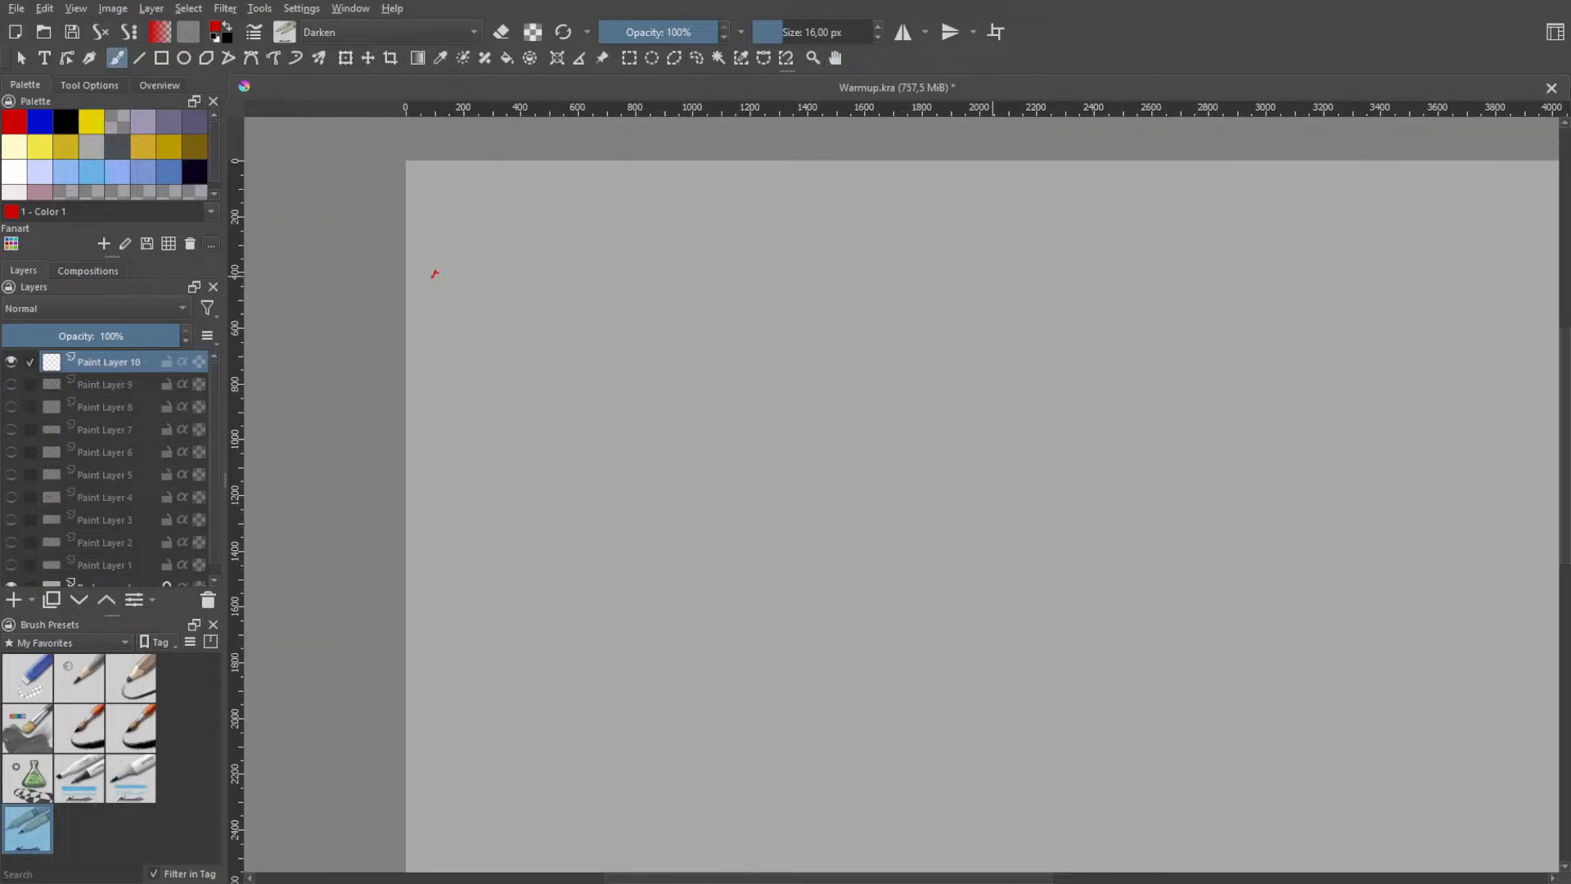
click(1246, 277)
- Draw two long freehand horizontal lines from the start mark past the end mark, undoing strokes that stray
drag(425, 275, 1432, 265)
drag(435, 275, 1401, 307)
key(ctrl+z)
drag(428, 273, 1462, 304)
key(ctrl+z)
drag(422, 275, 1463, 299)
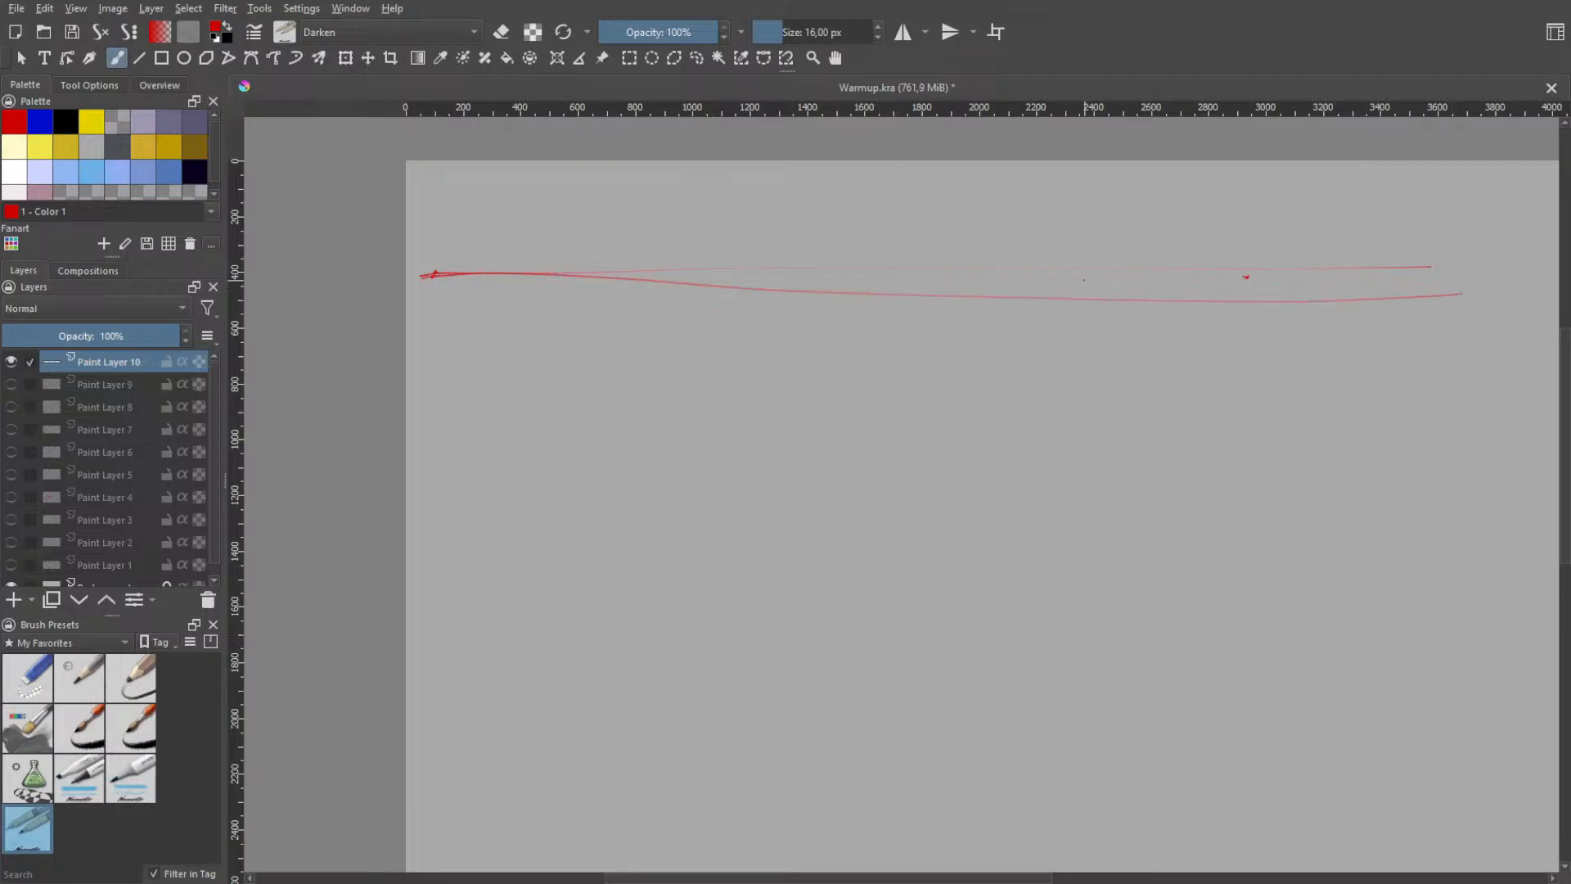
key(ctrl+z)
drag(422, 275, 1490, 274)
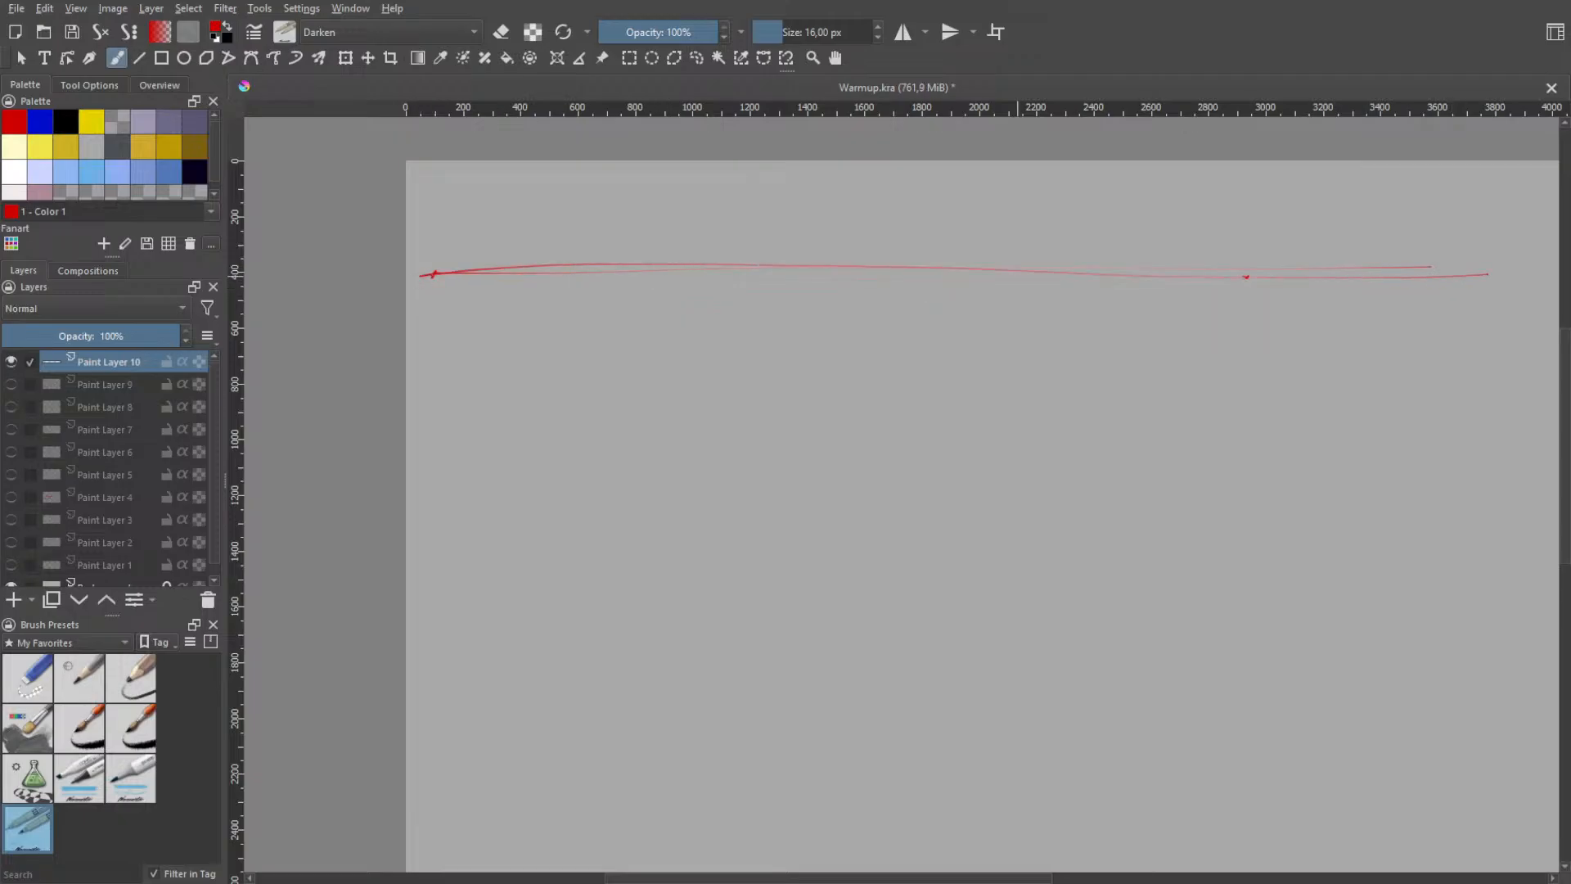
drag(422, 275, 1471, 309)
key(ctrl+z)
drag(406, 241, 1503, 295)
key(ctrl+z)
drag(406, 292, 1416, 256)
key(ctrl+z)
mouse_move(419, 275)
mouse_down()
mouse_move(990, 238)
mouse_move(1491, 262)
mouse_up()
key(ctrl+z)
drag(424, 275, 1555, 299)
key(ctrl+z)
mouse_move(432, 274)
mouse_down()
mouse_move(669, 244)
mouse_move(1436, 263)
mouse_up()
key(ctrl+z)
mouse_move(425, 275)
mouse_down()
mouse_move(835, 255)
mouse_move(1281, 263)
mouse_up()
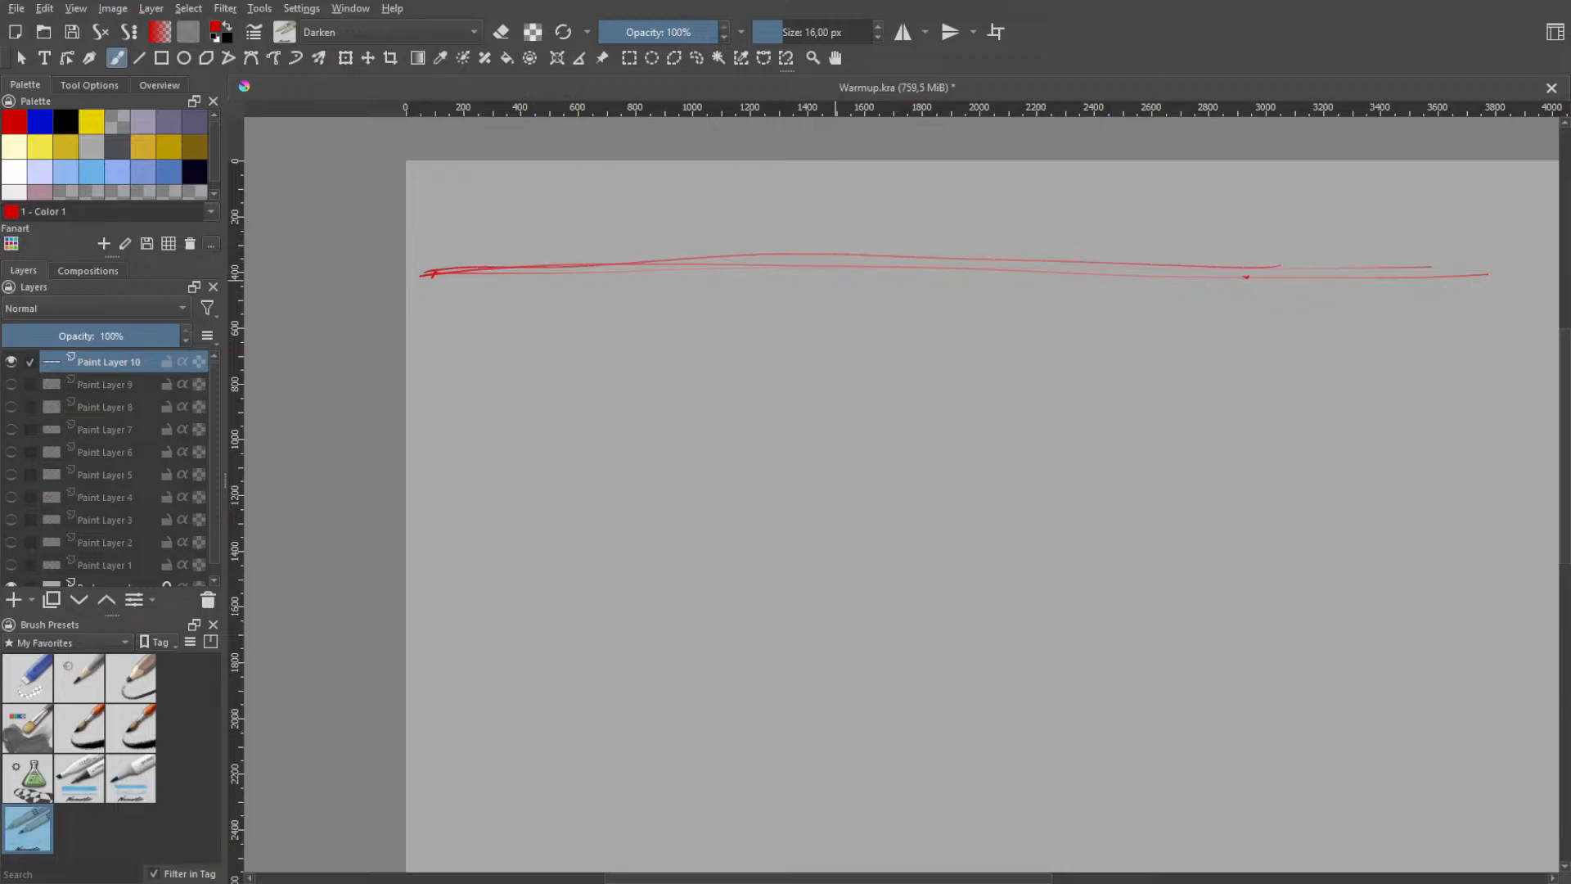
key(ctrl+z)
drag(432, 273, 1389, 293)
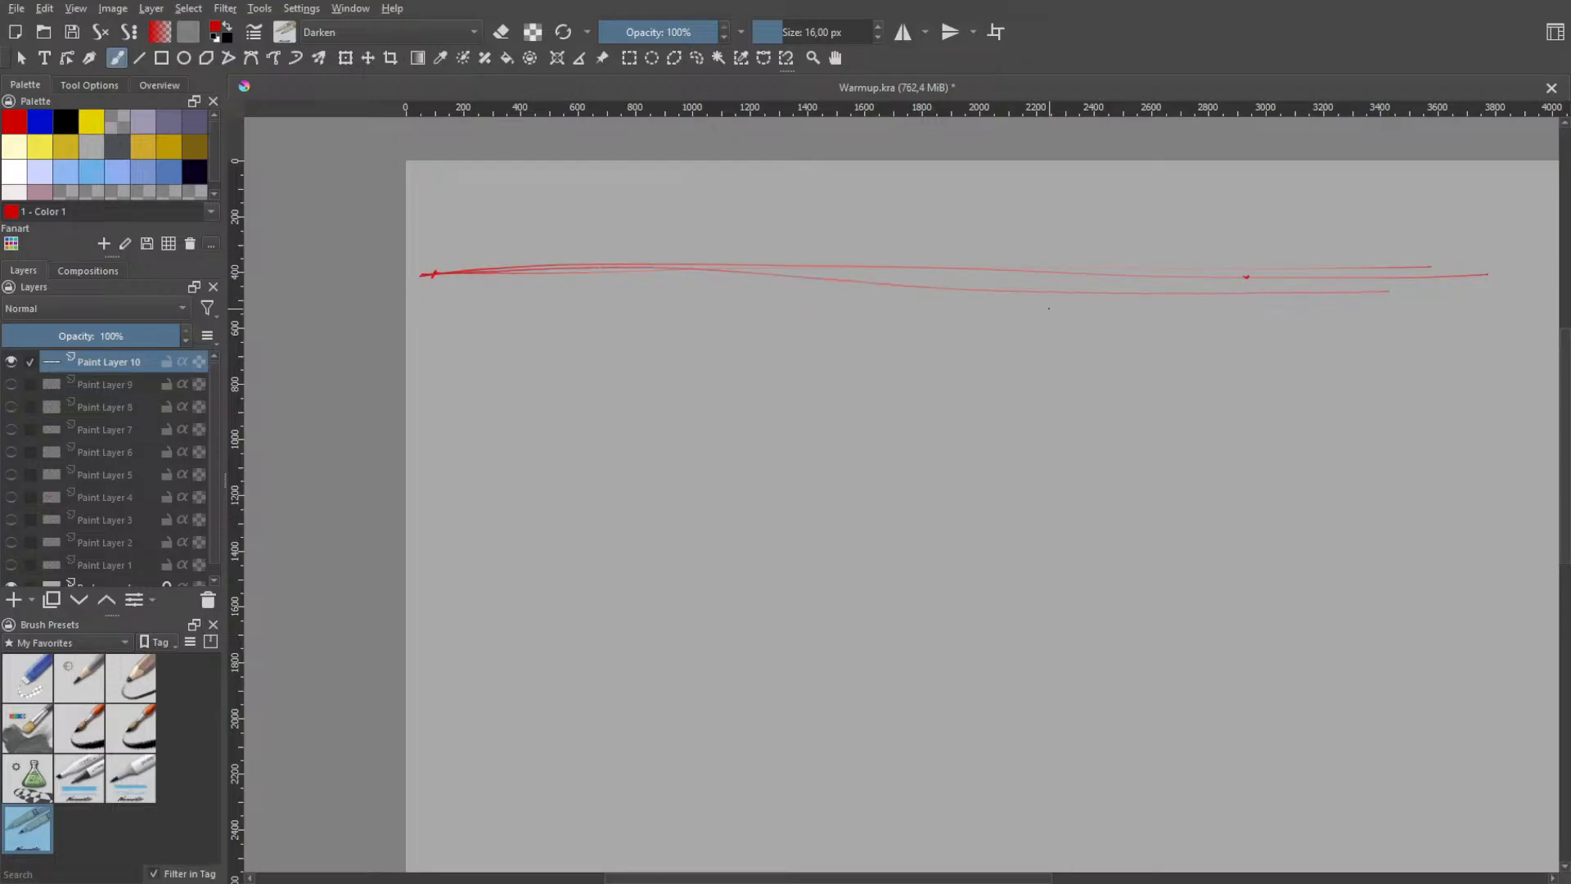
key(ctrl+z)
- Retrace the horizontal line with five more long strokes through both marks, undoing the attempts that drift off
drag(425, 276, 1327, 277)
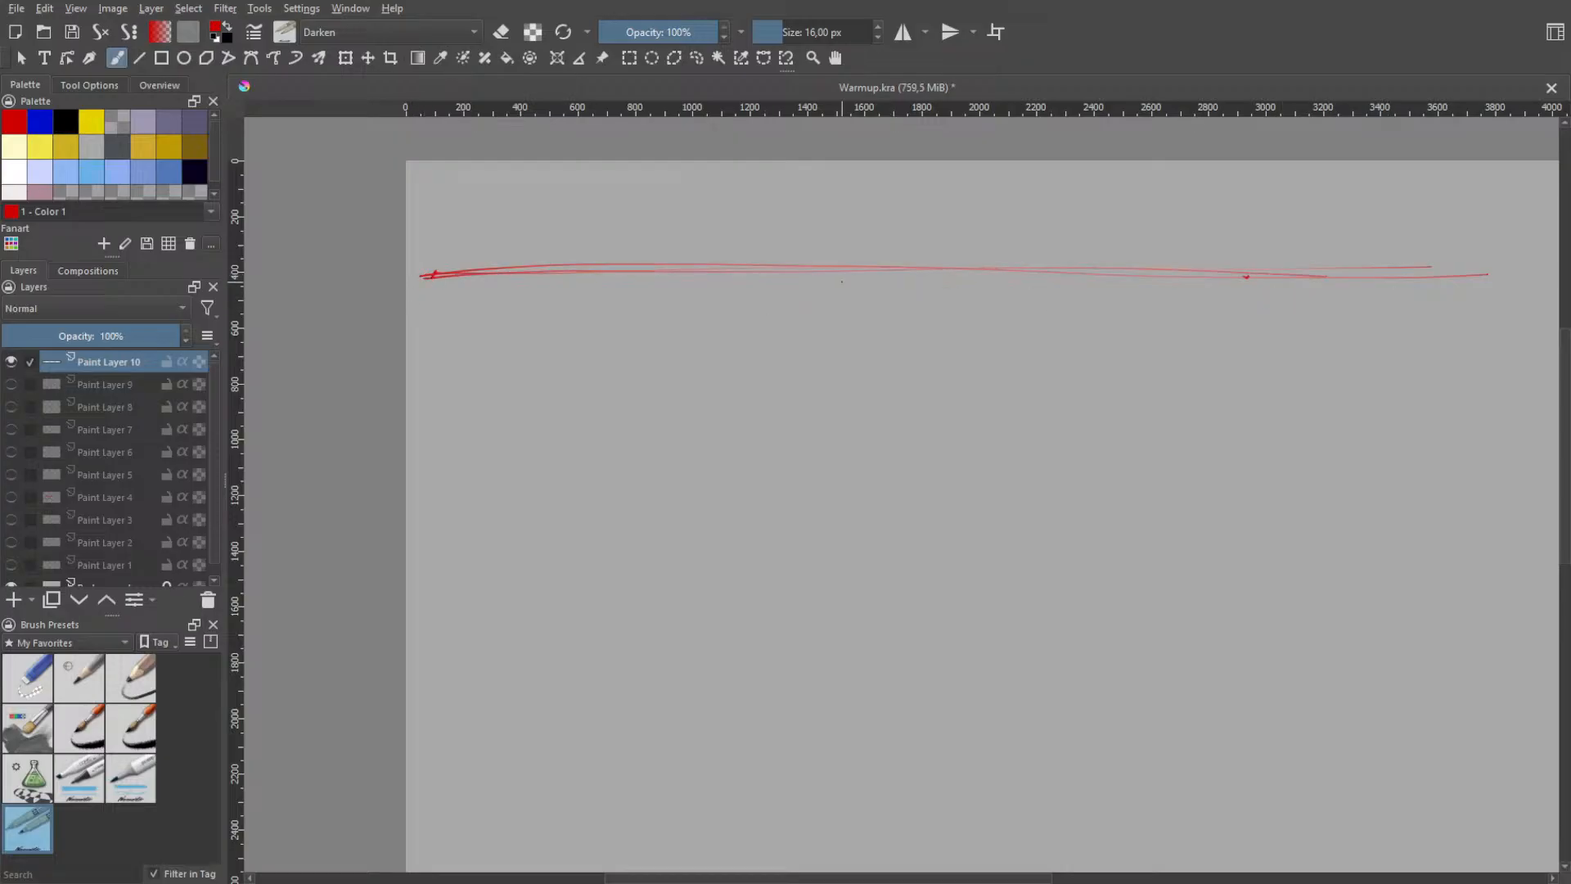
mouse_move(429, 274)
mouse_down()
mouse_move(720, 256)
mouse_move(1362, 261)
mouse_up()
drag(425, 273, 1405, 273)
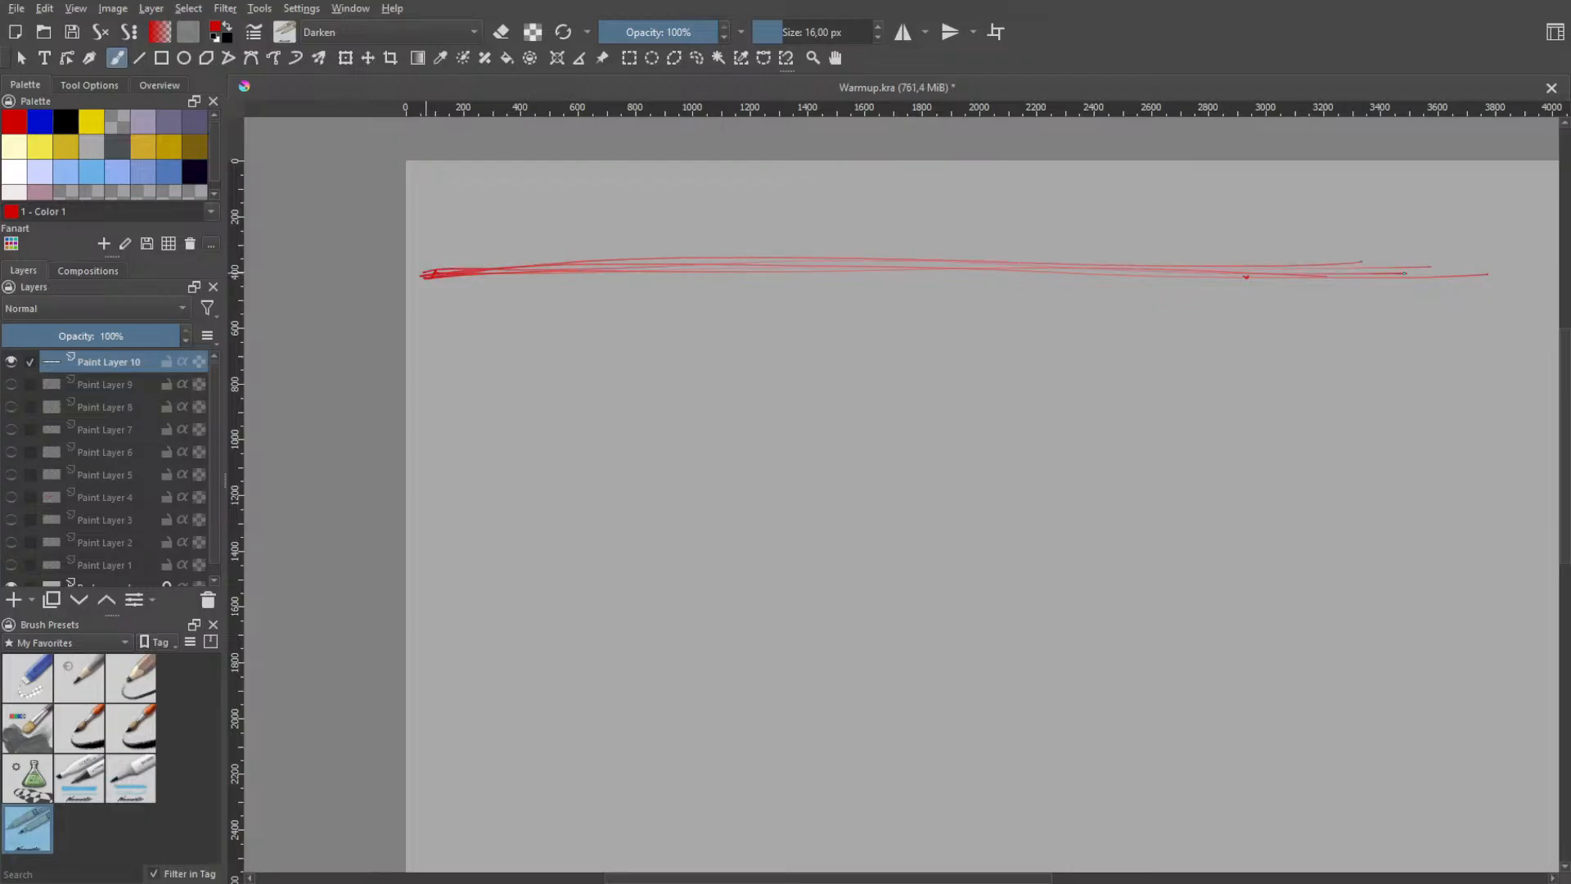
drag(413, 270, 1461, 297)
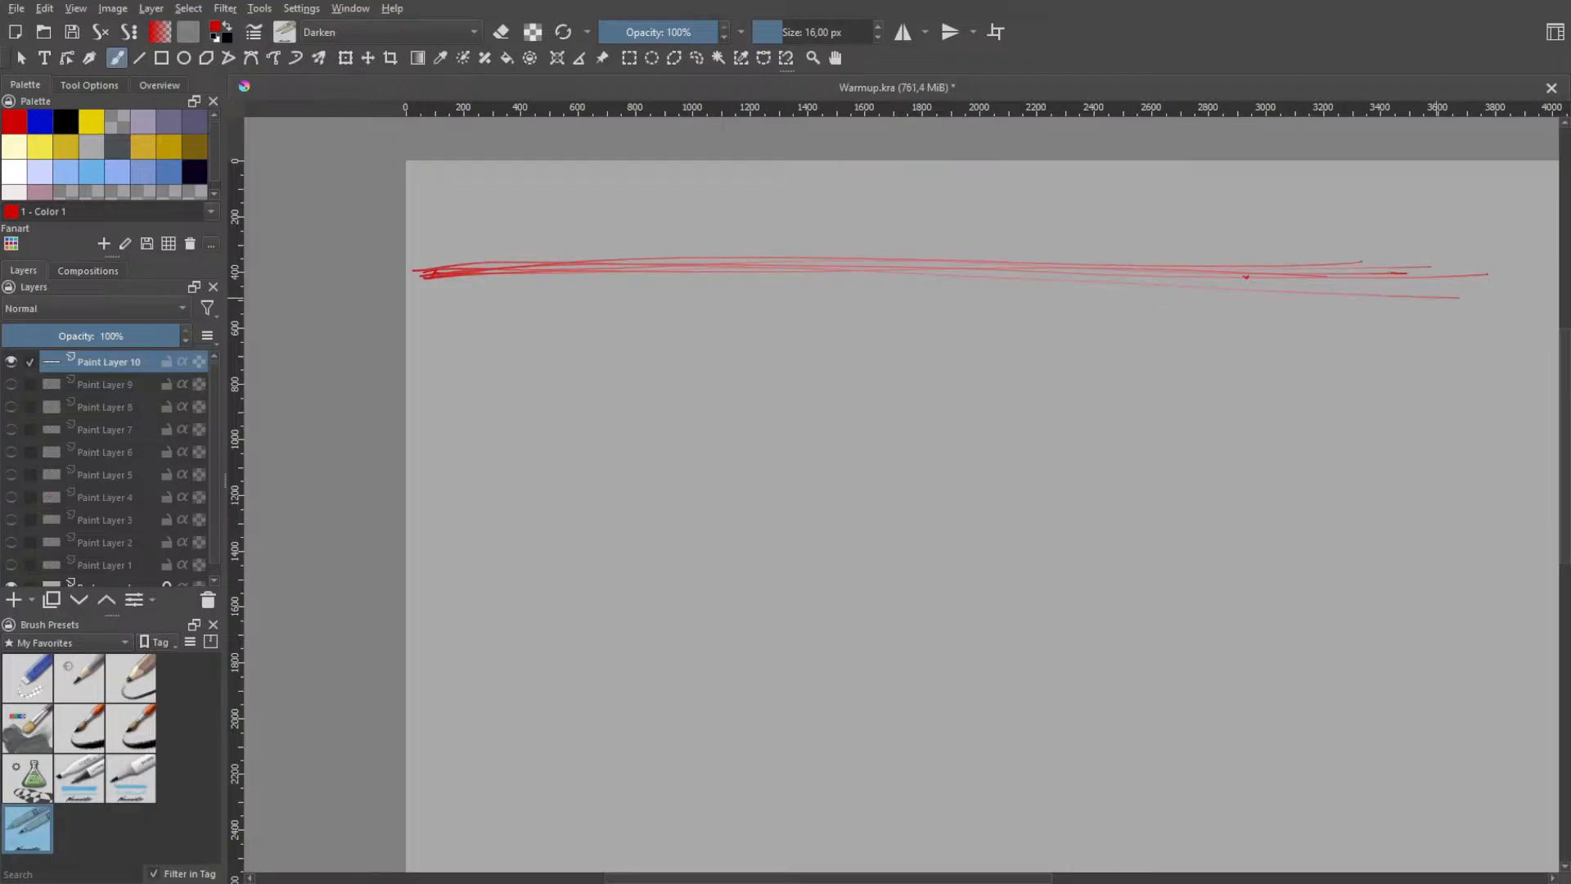
key(ctrl+z)
drag(421, 277, 1439, 315)
key(ctrl+z)
drag(426, 267, 1395, 280)
key(ctrl+z)
drag(419, 273, 1380, 267)
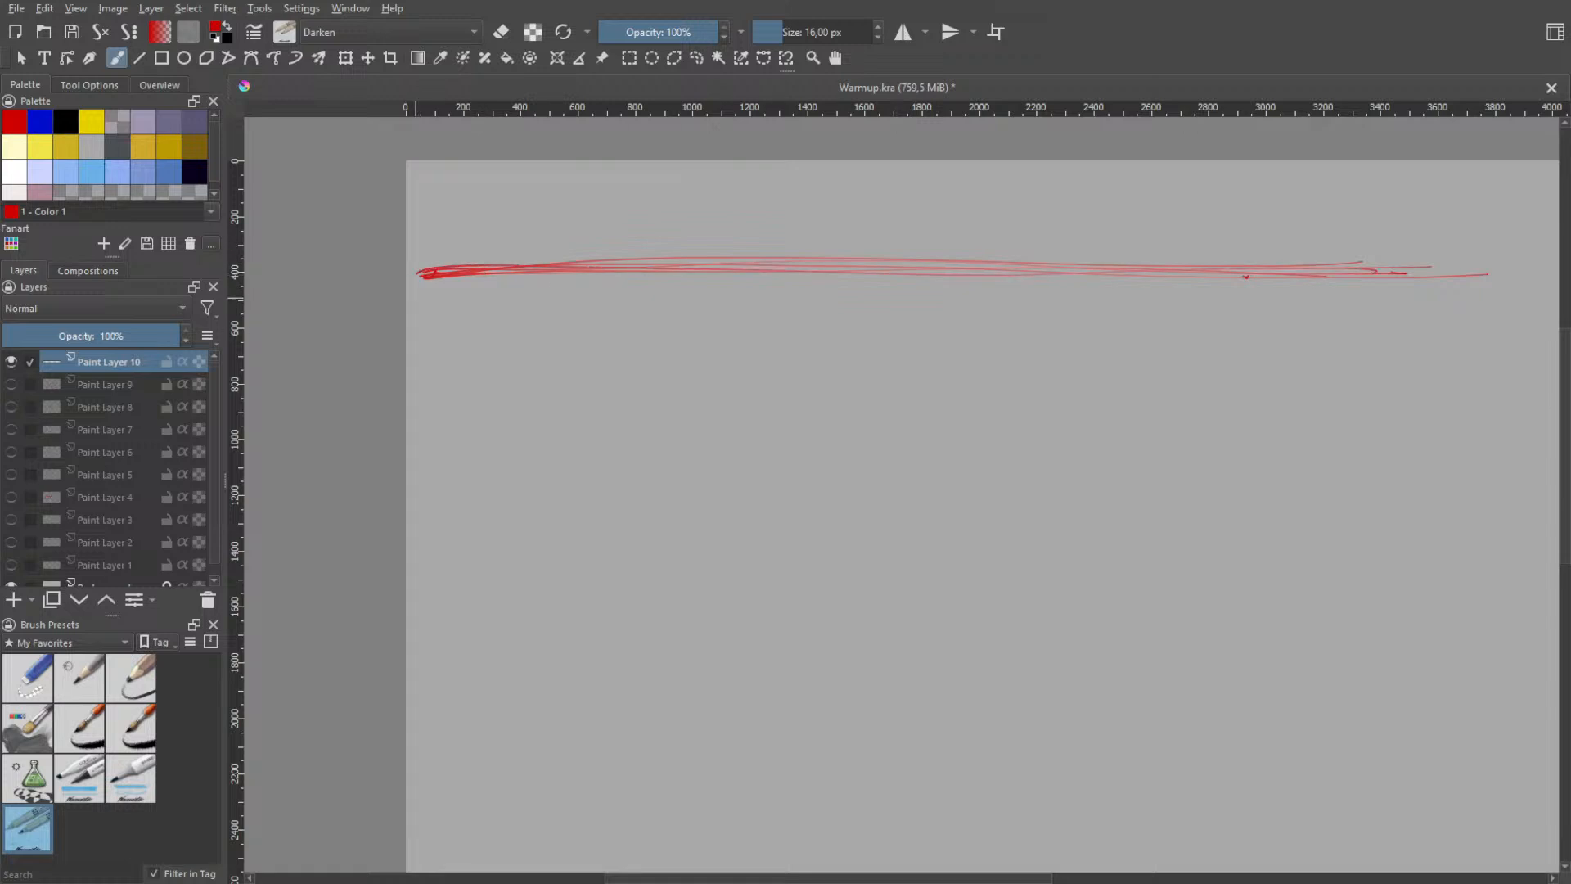
drag(417, 274, 1419, 283)
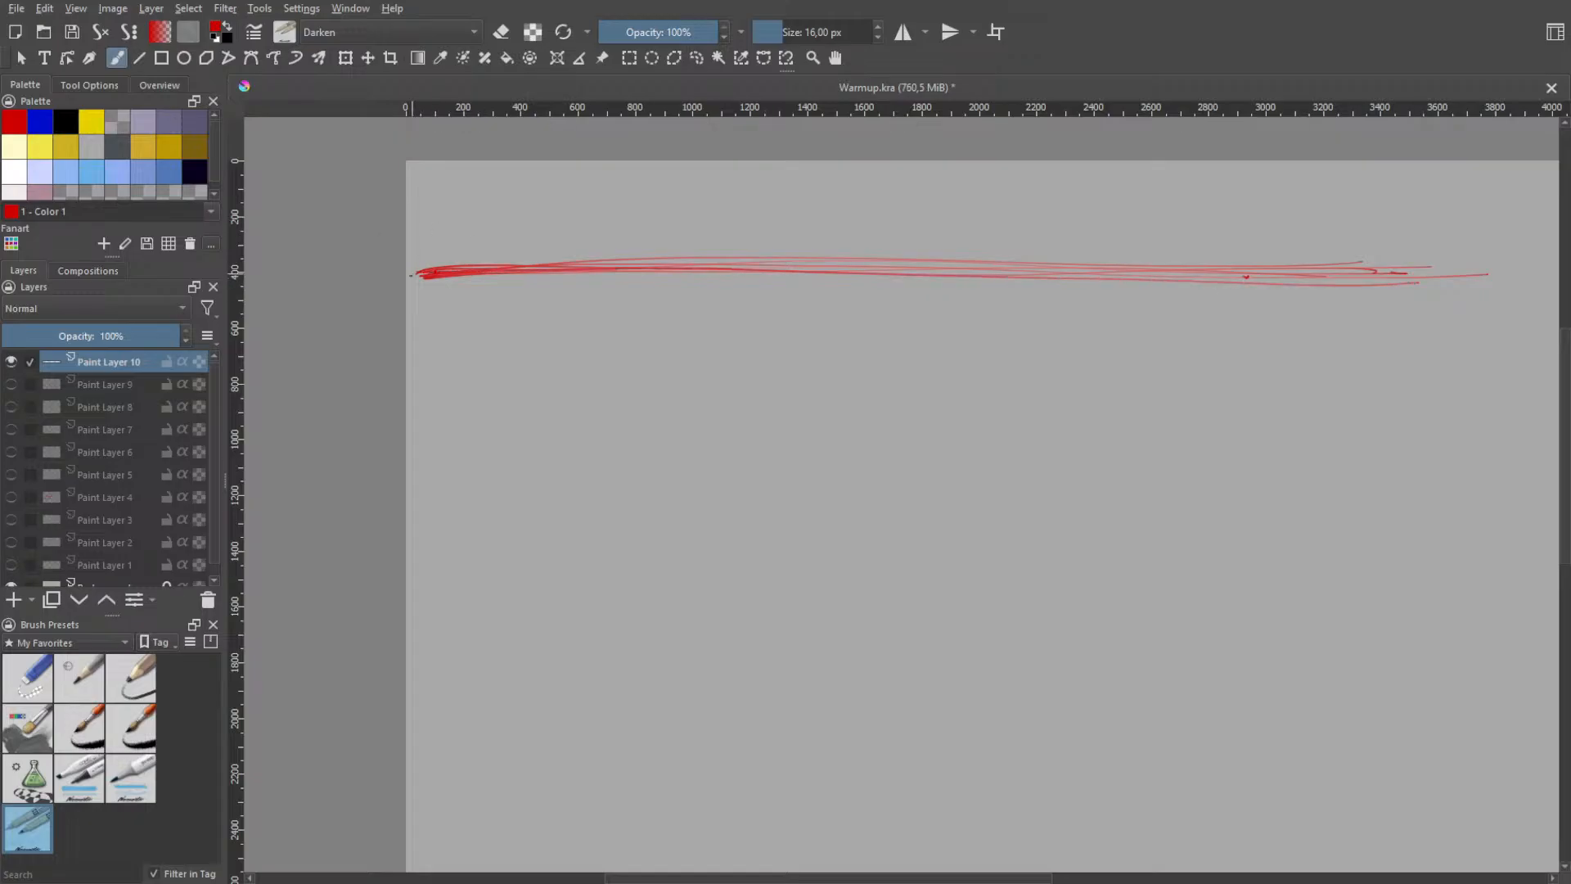
- Add one more stroke about 3090 px long over the horizontal line, undoing the attempts that miss the end mark
drag(415, 275, 1489, 273)
key(ctrl+z)
drag(447, 270, 1387, 255)
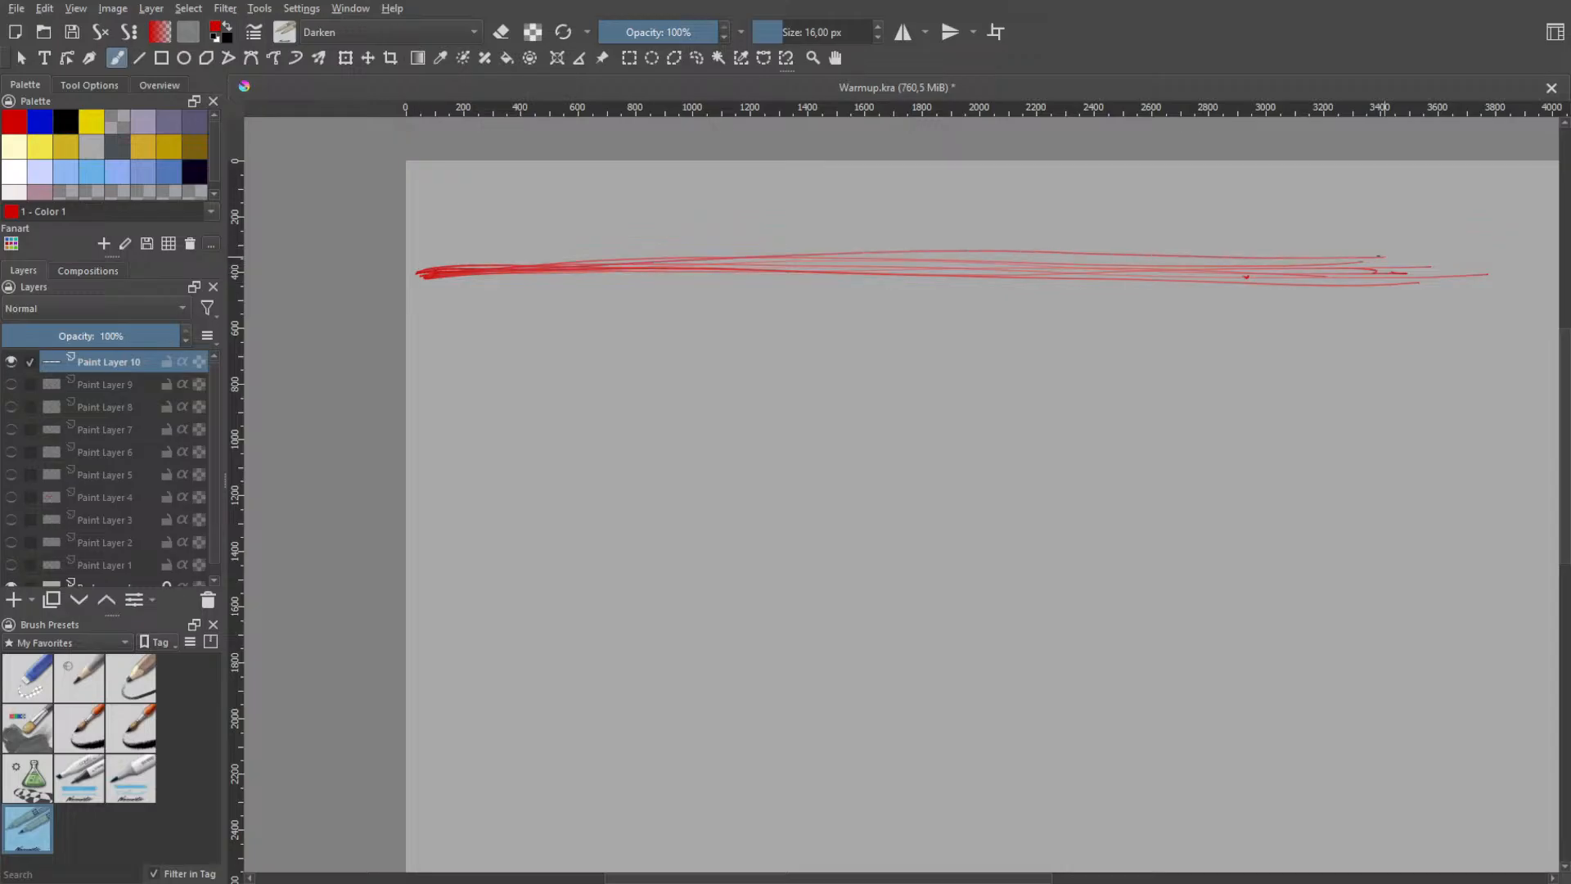
key(ctrl+z)
drag(417, 268, 1420, 283)
key(ctrl+z)
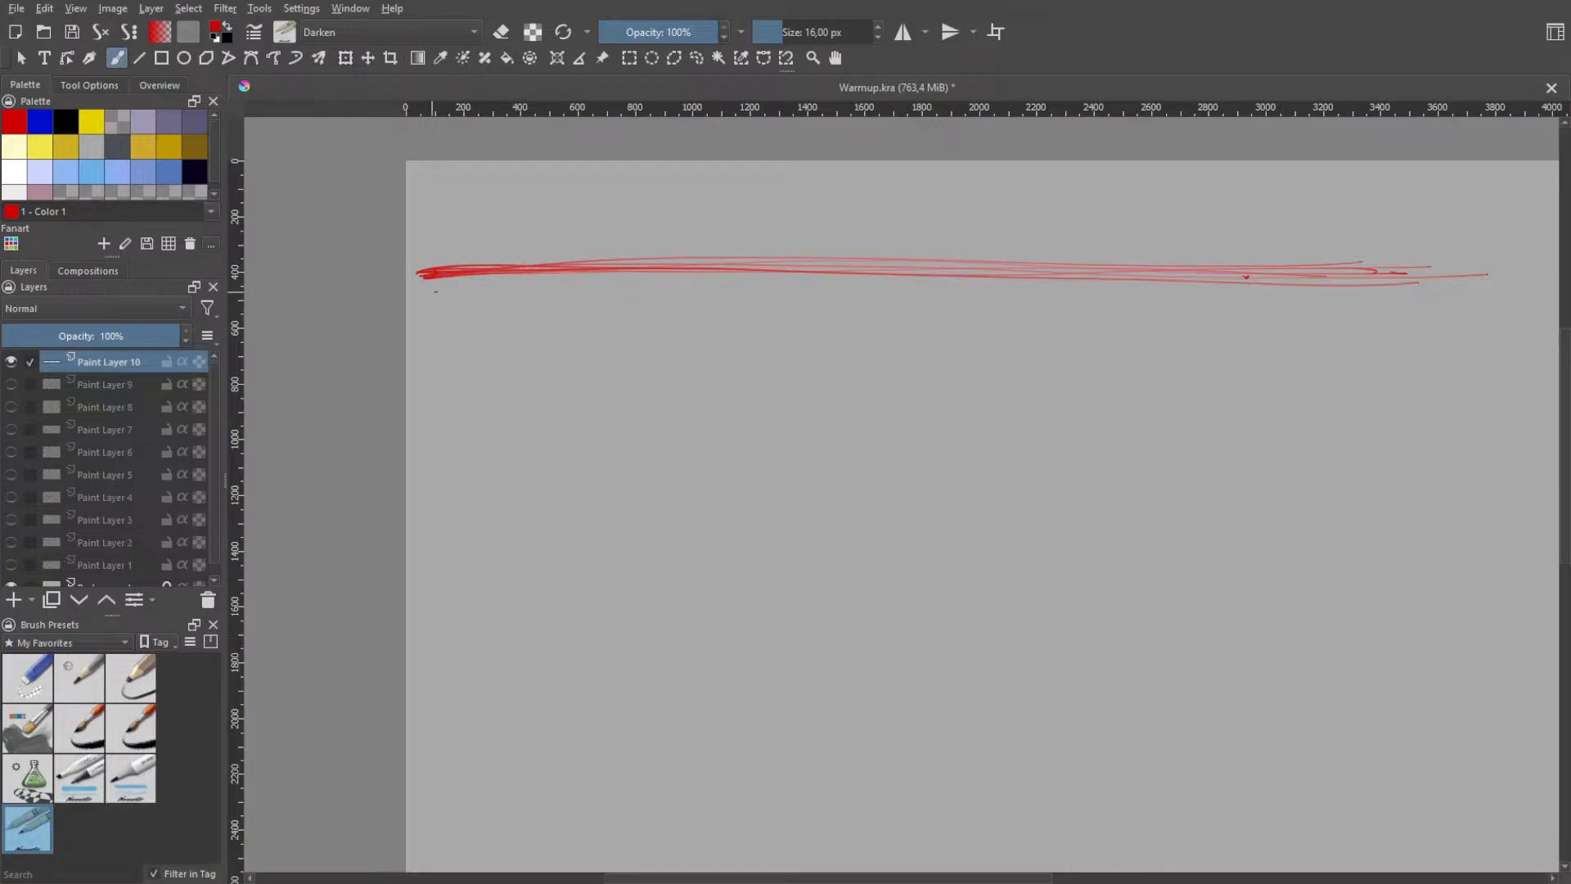
drag(414, 275, 1358, 270)
key(ctrl+z)
drag(454, 270, 1341, 275)
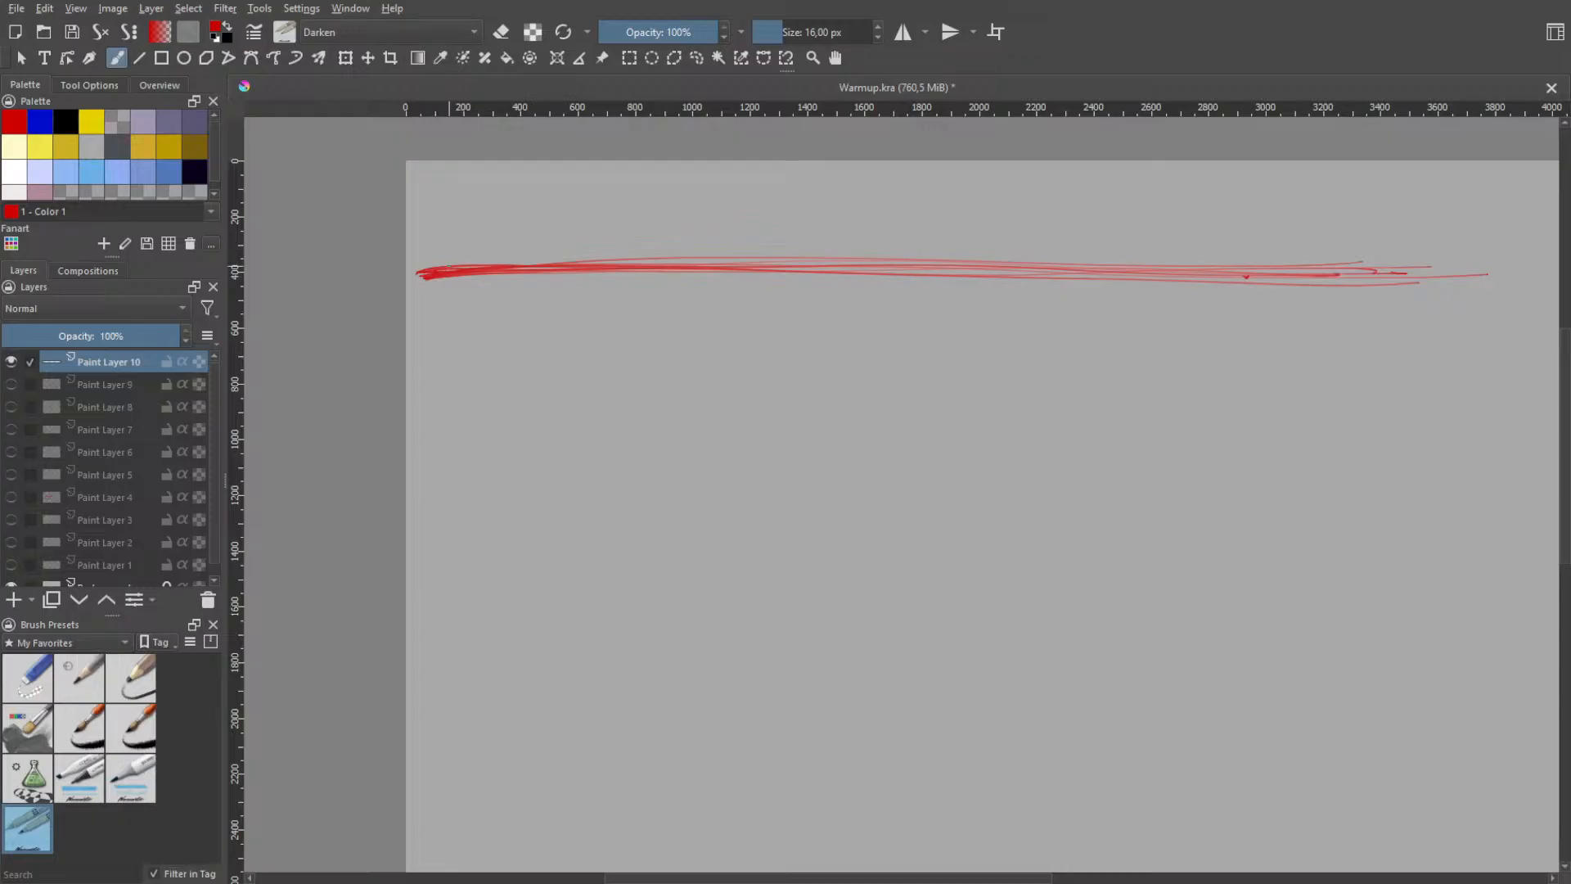
drag(530, 274, 1424, 301)
key(ctrl+z)
mouse_move(437, 269)
mouse_down()
mouse_move(666, 260)
mouse_move(1343, 284)
mouse_up()
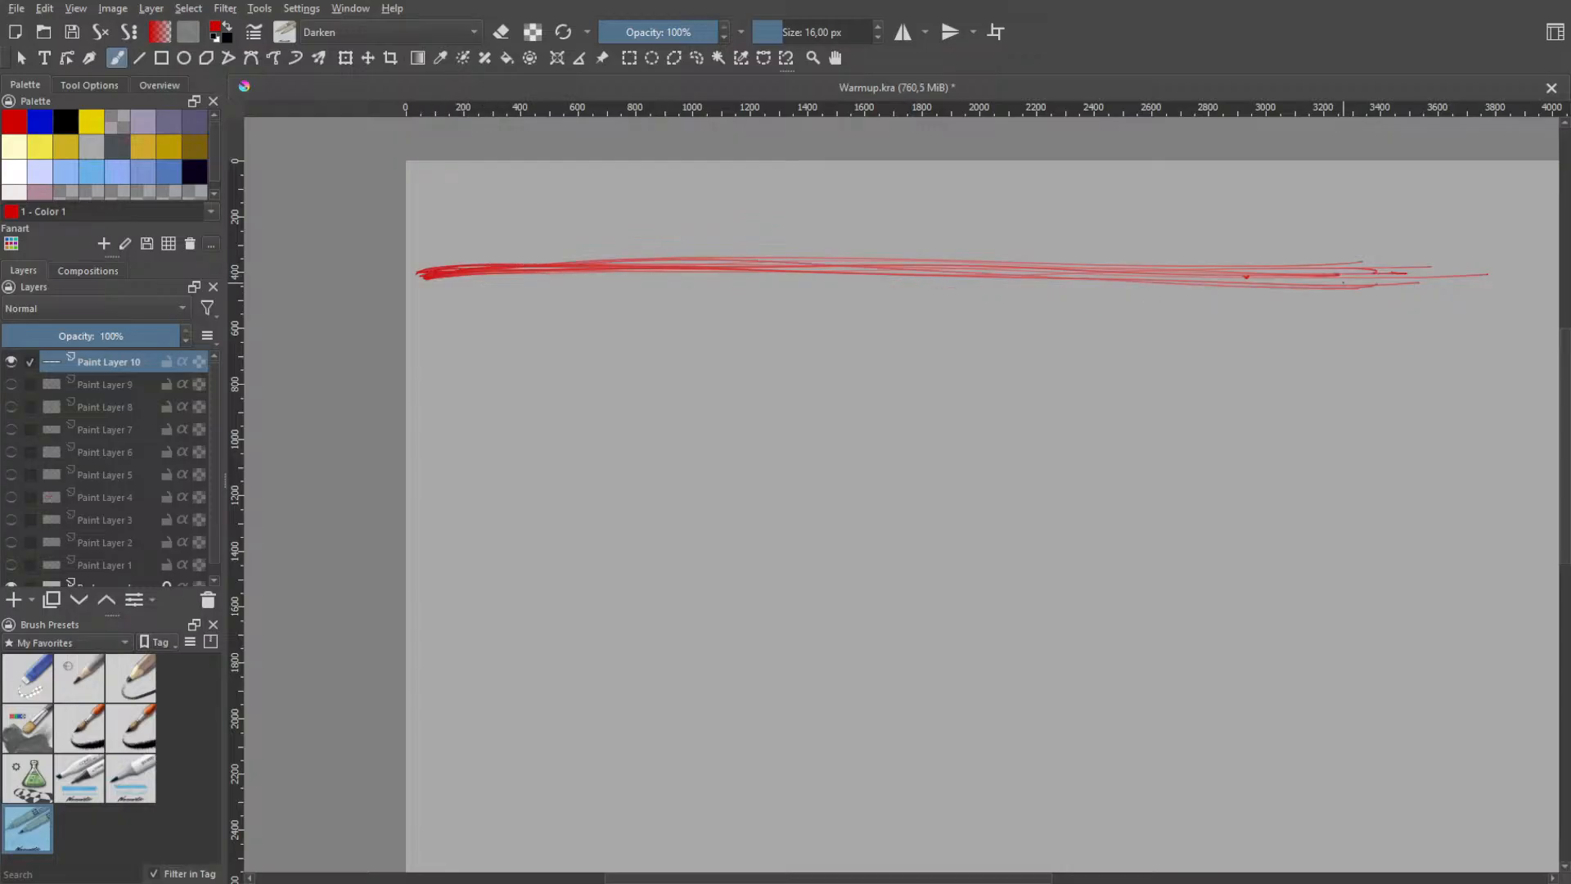
key(ctrl+z)
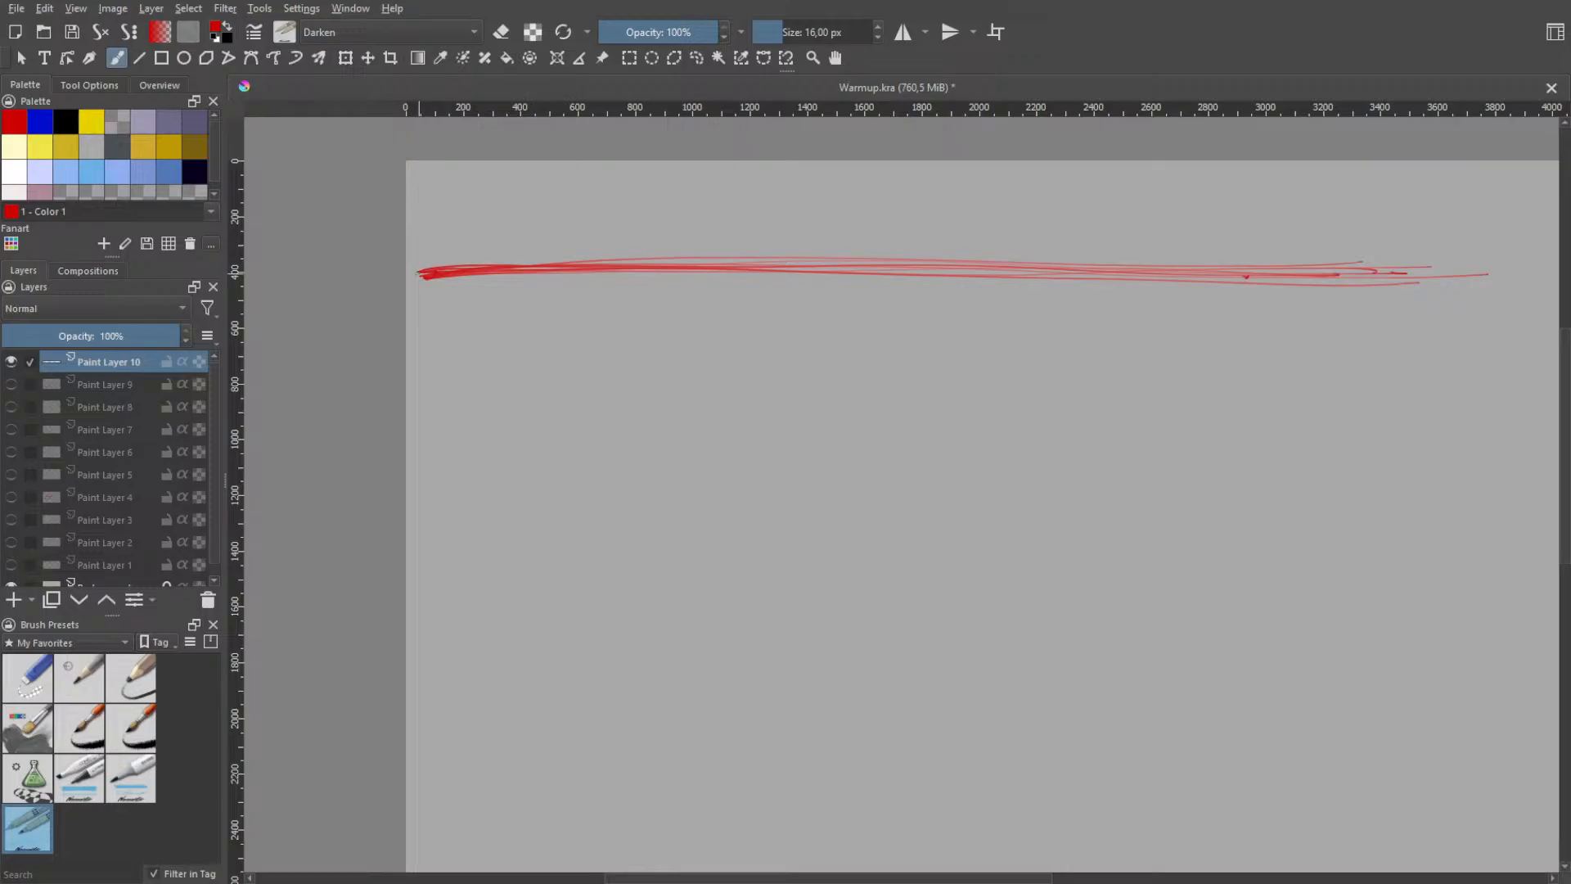
mouse_move(449, 263)
mouse_down()
mouse_move(669, 259)
mouse_move(1464, 289)
mouse_up()
key(ctrl+z)
drag(491, 269, 1365, 257)
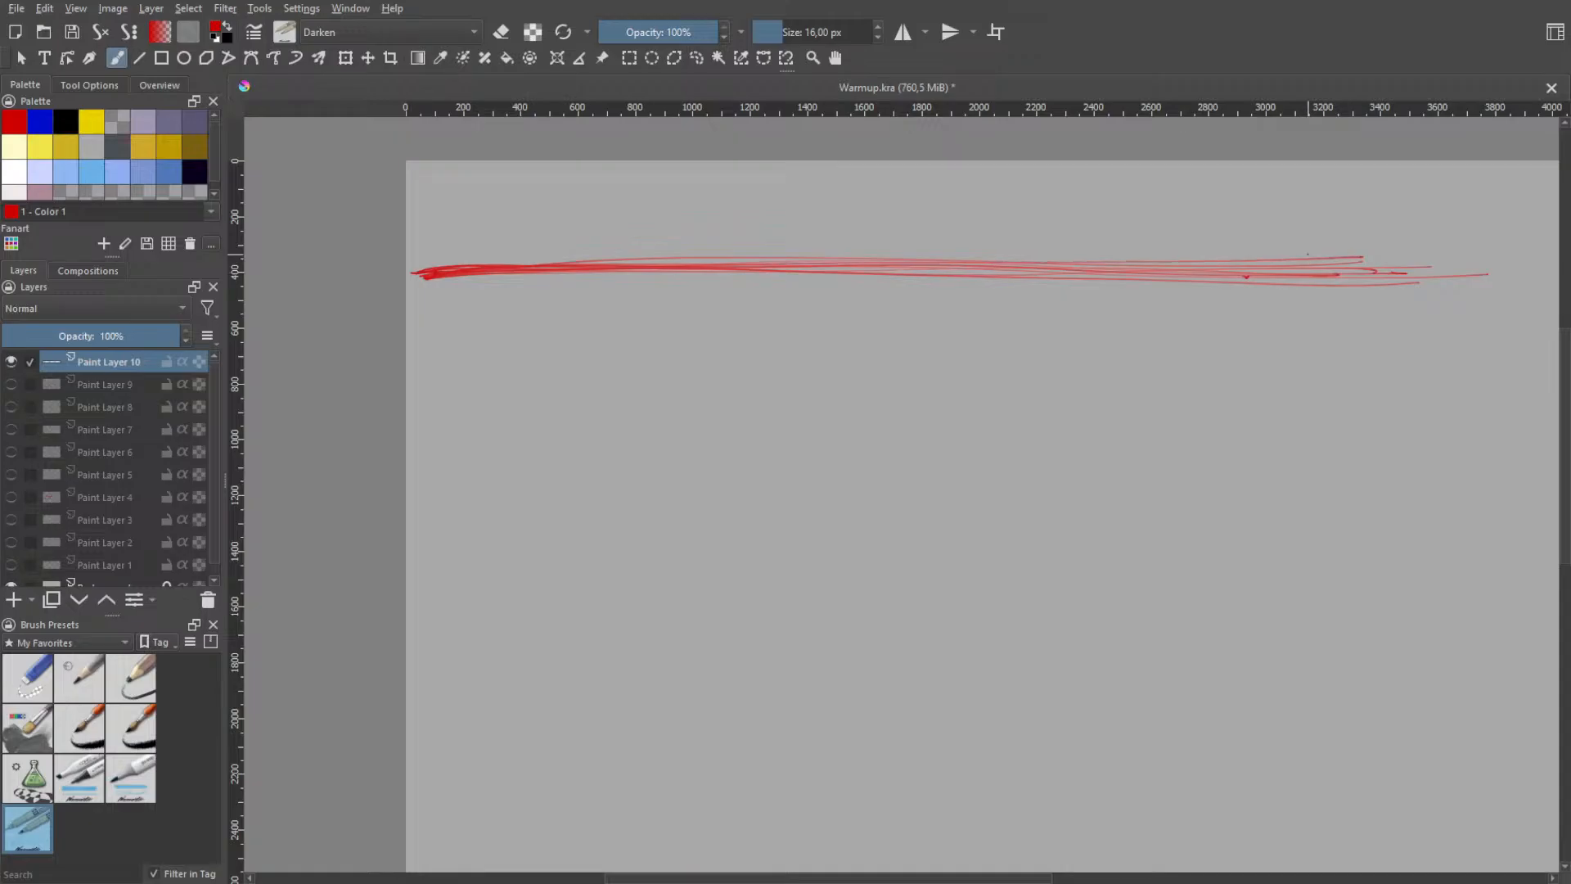
key(ctrl+z)
drag(414, 275, 1485, 275)
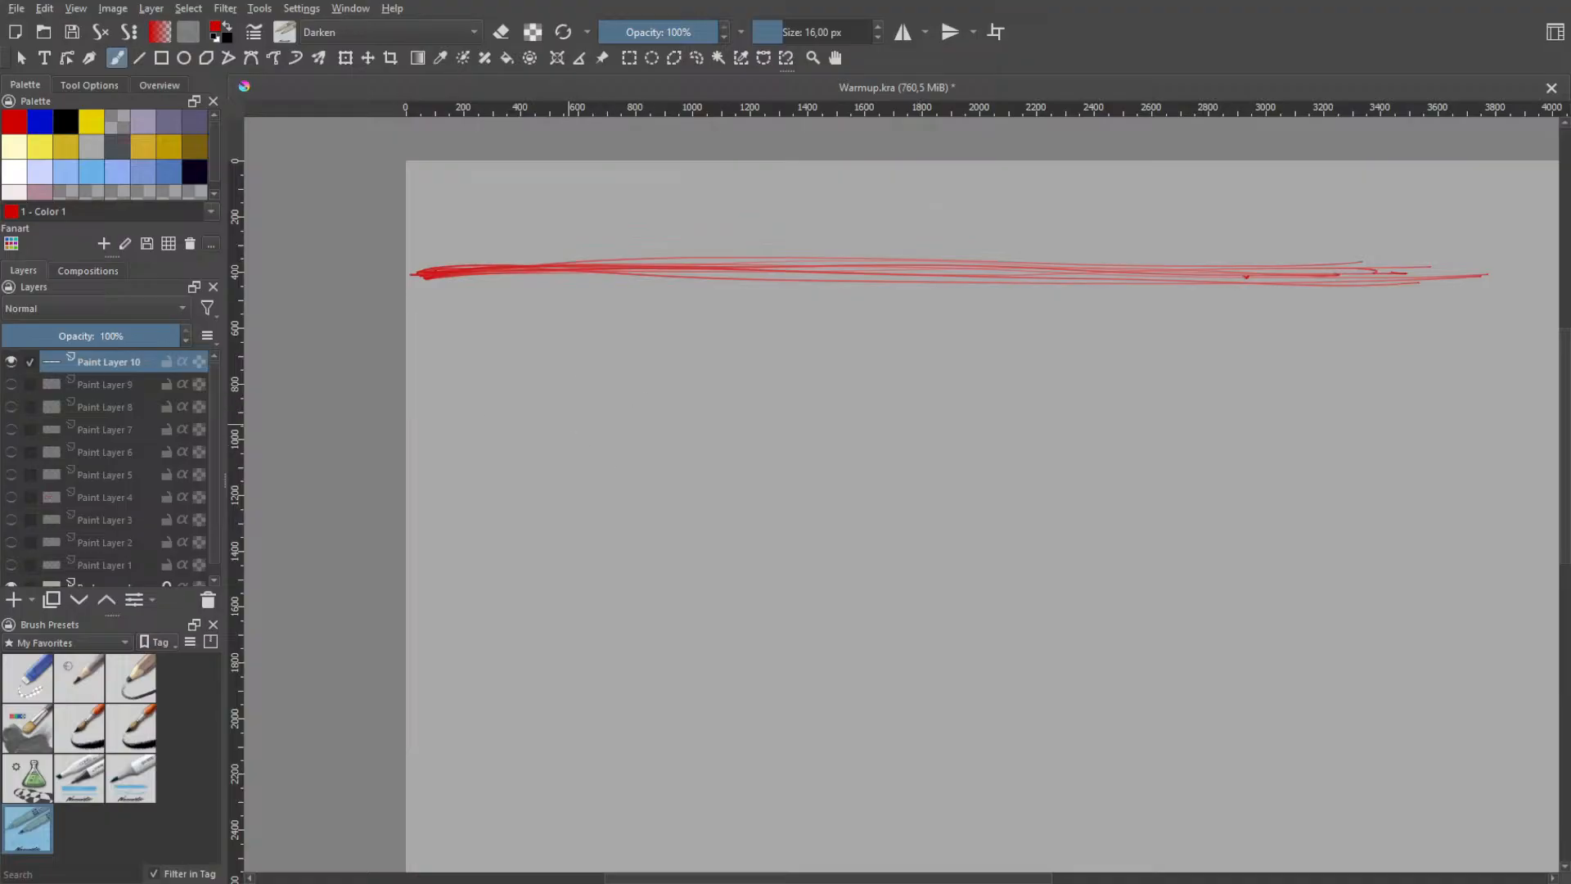
- Undo the last long retracing stroke and draw a diagonal stroke about 640 px long across the line near its start mark
drag(460, 336, 561, 200)
key(ctrl+z)
drag(440, 364, 542, 223)
key(ctrl+z)
key(ctrl+z)
drag(439, 353, 553, 210)
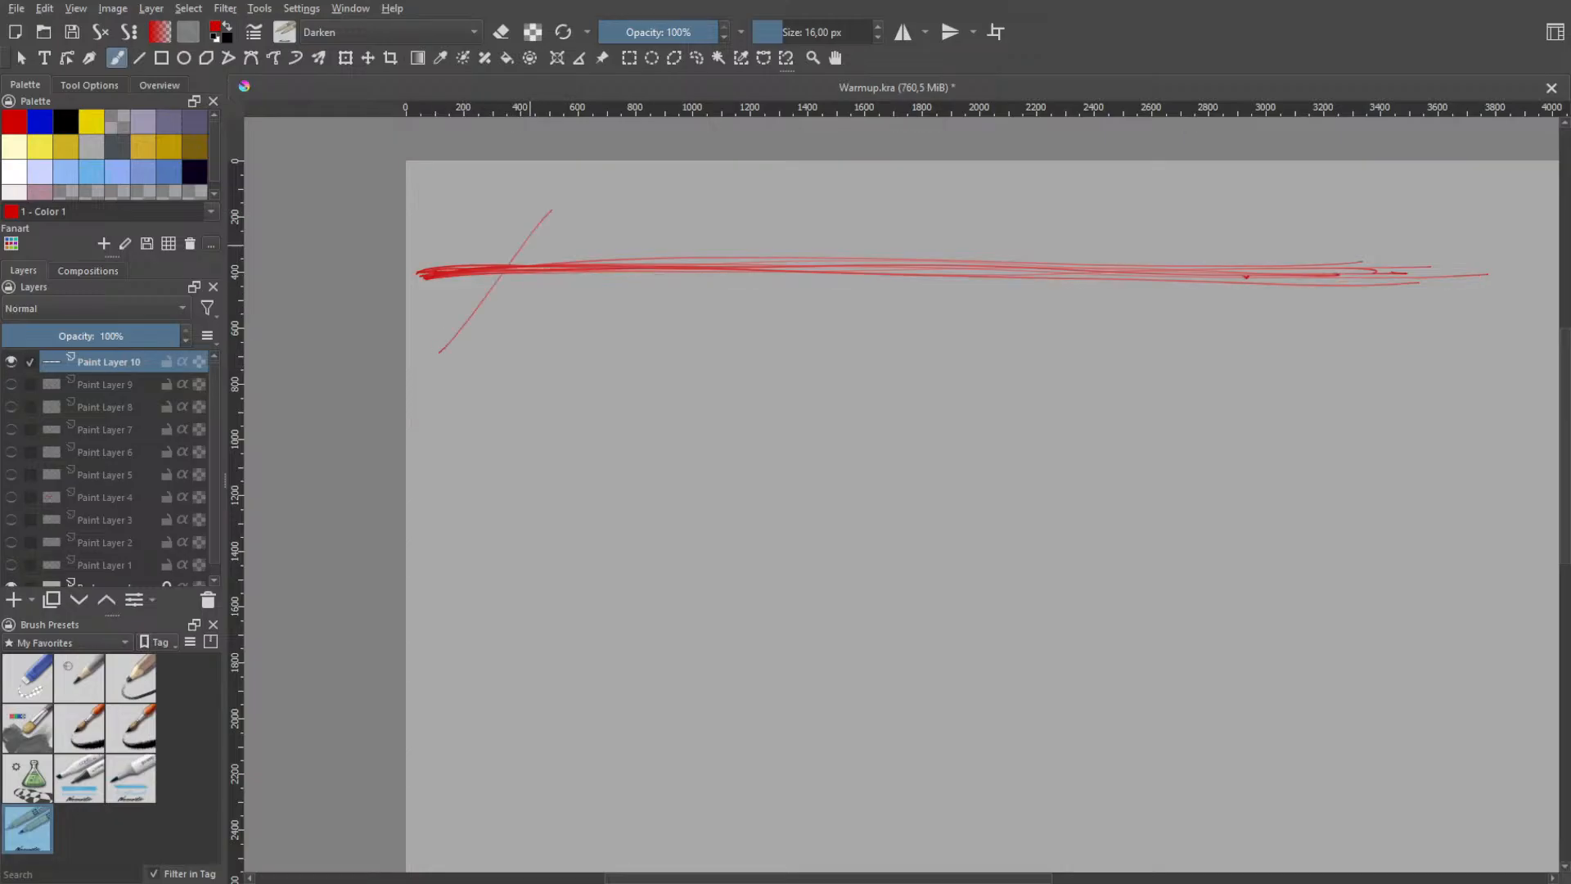
- Undo the diagonal stroke and try a few steep strokes across the horizontal line near its start mark
key(ctrl+z)
mouse_move(466, 332)
mouse_down()
mouse_move(548, 169)
mouse_move(437, 410)
mouse_up()
key(ctrl+z)
key(ctrl+z)
mouse_move(539, 161)
mouse_down()
mouse_move(456, 401)
mouse_move(501, 229)
mouse_move(458, 386)
mouse_up()
key(ctrl+z)
- Try curved strokes swinging down and left from one point above the horizontal line, undoing the ones that stray
key(ctrl+z)
key(ctrl+z)
key(ctrl+z)
mouse_move(531, 168)
mouse_down()
mouse_move(454, 401)
mouse_move(468, 245)
mouse_move(514, 203)
mouse_move(483, 328)
mouse_up()
key(ctrl+z)
key(ctrl+z)
- Add a nearly vertical stroke about 790 px long from the same point down through the horizontal line, undoing weaker attempts
key(ctrl+z)
key(ctrl+z)
key(ctrl+z)
mouse_move(527, 205)
mouse_down()
mouse_move(488, 348)
mouse_move(472, 329)
mouse_up()
key(ctrl+z)
drag(528, 190, 472, 442)
- Add a stroke about 720 px long leaning slightly right from the fan's shared top point, undoing the attempts that miss
key(ctrl+z)
key(ctrl+z)
drag(537, 250, 502, 379)
key(ctrl+z)
drag(528, 229, 494, 380)
key(ctrl+z)
mouse_move(522, 229)
mouse_down()
mouse_move(495, 379)
mouse_move(486, 344)
mouse_move(487, 409)
mouse_move(511, 408)
mouse_move(510, 347)
mouse_move(495, 434)
mouse_up()
- Draw the fan's next stroke about 710 px long, leaning further right from the shared top point and undoing stray attempts
key(ctrl+z)
drag(529, 215, 527, 342)
key(ctrl+z)
drag(530, 214, 527, 455)
key(ctrl+z)
drag(529, 214, 511, 319)
key(ctrl+z)
drag(530, 226, 515, 378)
key(ctrl+z)
drag(529, 228, 510, 453)
drag(530, 222, 542, 442)
key(ctrl+z)
drag(529, 222, 536, 438)
key(ctrl+z)
drag(527, 231, 535, 412)
key(ctrl+z)
drag(528, 233, 534, 446)
key(ctrl+z)
drag(528, 231, 556, 435)
drag(528, 231, 581, 448)
key(ctrl+z)
drag(528, 230, 583, 442)
key(ctrl+z)
drag(528, 230, 594, 446)
key(ctrl+z)
drag(528, 230, 586, 423)
drag(528, 229, 584, 371)
key(ctrl+z)
- Try more strokes on the fan's right side, and undo the whole fan across the horizontal line
key(ctrl+z)
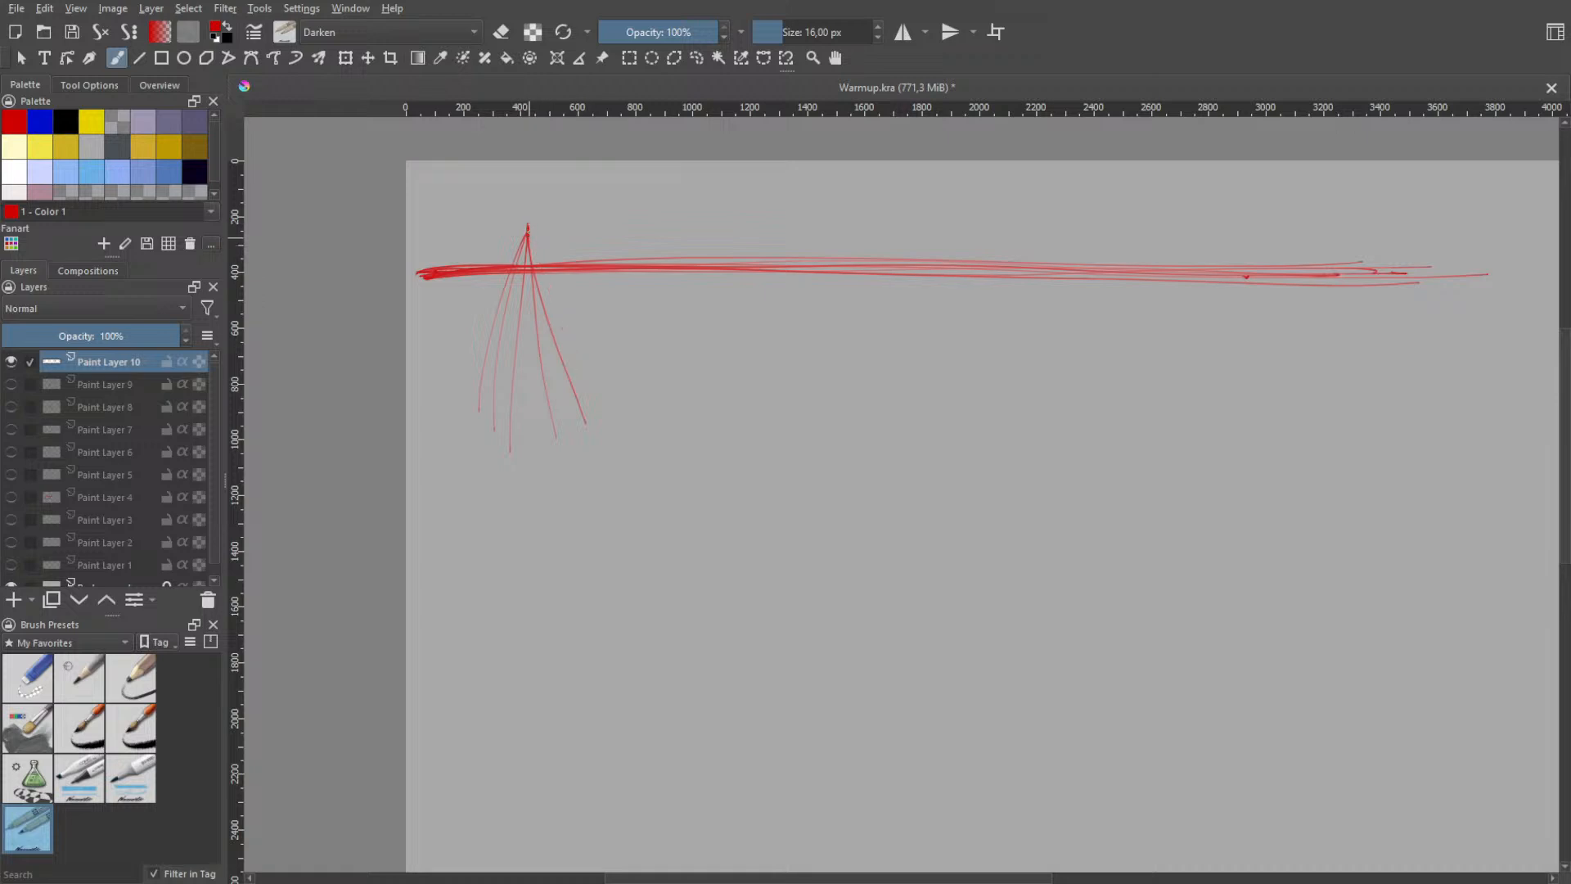
drag(527, 229, 598, 419)
key(ctrl+z)
key(ctrl+z)
drag(528, 229, 606, 413)
key(ctrl+z)
drag(528, 229, 589, 352)
key(ctrl+z)
drag(527, 229, 582, 371)
key(ctrl+z)
key(ctrl+z)
key(ctrl+z)
key(ctrl+z)
key(ctrl+z)
key(ctrl+z)
drag(491, 237, 483, 409)
- Try nearly vertical freehand strokes across the start of the horizontal line, undoing each one
key(ctrl+z)
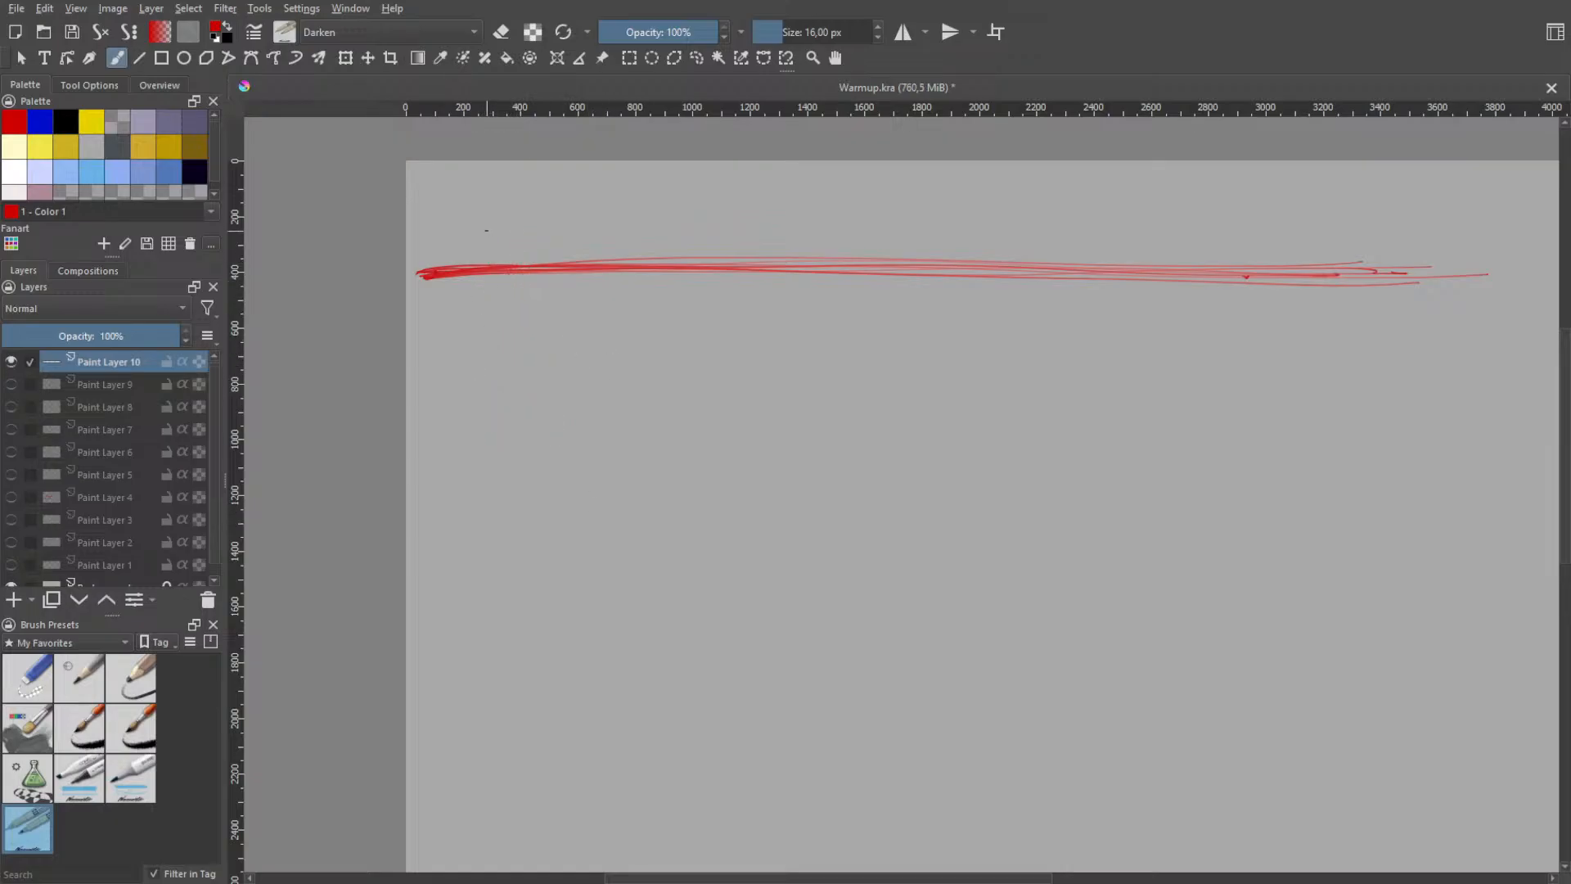
drag(489, 218, 484, 373)
key(ctrl+z)
drag(483, 226, 479, 332)
key(ctrl+z)
drag(488, 213, 468, 314)
key(ctrl+z)
key(ctrl+z)
drag(473, 241, 469, 413)
key(ctrl+z)
drag(467, 238, 463, 353)
- Draw two strokes about 860 and 900 px long fanning down and right from one point just below the horizontal line's start
key(ctrl+z)
drag(458, 278, 454, 368)
key(ctrl+z)
drag(472, 279, 478, 525)
- Add a third stroke about 910 px long, leaning further right from the fan's top point, undoing attempts that drift off
key(ctrl+z)
drag(472, 288, 502, 534)
drag(473, 282, 533, 553)
key(ctrl+z)
drag(473, 288, 538, 537)
drag(472, 287, 573, 532)
key(ctrl+z)
drag(472, 288, 569, 448)
drag(471, 288, 558, 501)
key(ctrl+z)
drag(471, 288, 560, 532)
key(ctrl+z)
drag(472, 288, 561, 527)
key(ctrl+z)
drag(472, 290, 535, 467)
key(ctrl+z)
drag(471, 289, 538, 500)
key(ctrl+z)
mouse_move(473, 283)
mouse_down()
mouse_move(559, 541)
mouse_move(581, 521)
mouse_move(531, 544)
mouse_move(584, 518)
mouse_up()
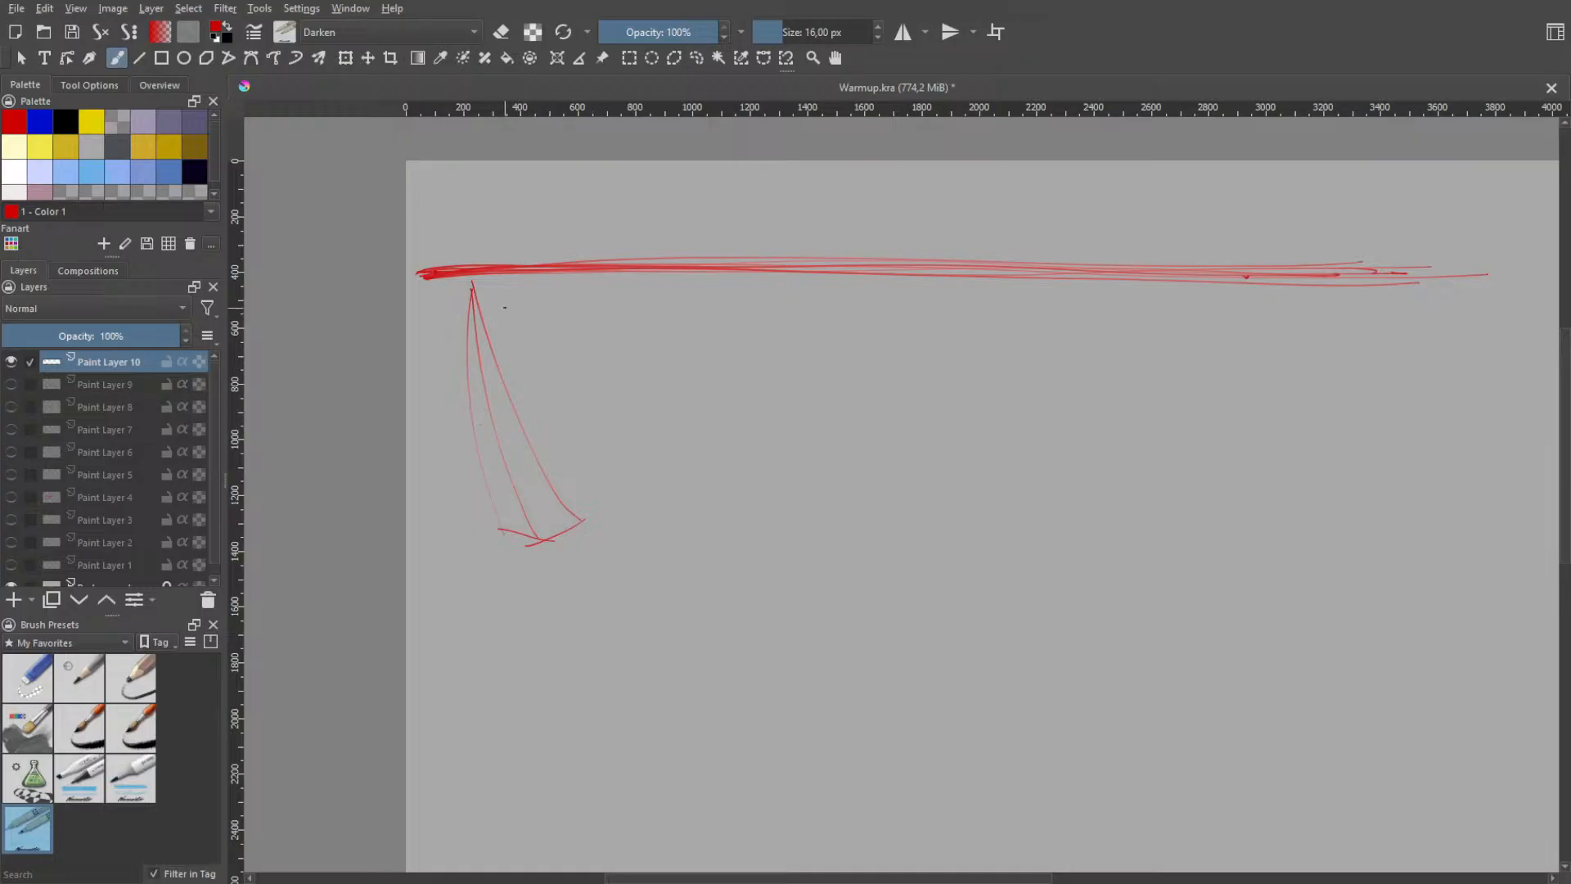
- Try upward freehand strokes to the right of the first fan, rising toward the horizontal line, and undo them
drag(649, 516, 572, 328)
mouse_move(572, 328)
mouse_down()
mouse_move(671, 551)
mouse_move(592, 326)
mouse_move(679, 545)
mouse_move(621, 468)
mouse_move(593, 311)
mouse_up()
key(ctrl+z)
key(ctrl+z)
- Try steeper upward strokes about 650 px long further right of the first fan, undoing each one
key(ctrl+z)
key(ctrl+z)
mouse_move(676, 530)
mouse_down()
mouse_move(606, 321)
mouse_move(614, 394)
mouse_move(632, 352)
mouse_up()
key(ctrl+z)
key(ctrl+z)
drag(670, 514, 637, 321)
- Try downward-right strokes about 500 to 780 px long from one point below the horizontal line, right of the first fan, undoing each one
key(ctrl+z)
drag(669, 516, 638, 334)
key(ctrl+z)
drag(634, 478, 650, 280)
key(ctrl+z)
mouse_move(669, 503)
mouse_down()
mouse_move(650, 301)
mouse_move(756, 466)
mouse_up()
key(ctrl+z)
drag(644, 301, 748, 458)
drag(641, 322, 731, 462)
key(ctrl+z)
drag(650, 321, 738, 530)
key(ctrl+z)
drag(646, 316, 739, 509)
key(ctrl+z)
drag(645, 306, 696, 438)
- Try upward-left strokes about 710 to 830 px long converging just below the horizontal line, and undo them
key(ctrl+z)
drag(643, 304, 717, 493)
key(ctrl+z)
drag(642, 305, 738, 503)
key(ctrl+z)
key(ctrl+z)
- Try a long stroke up to the horizontal line and back down to the right, plus a shorter upward one, undoing them
key(ctrl+z)
mouse_move(591, 352)
mouse_down()
mouse_move(634, 502)
mouse_move(607, 300)
mouse_up()
key(ctrl+z)
- Try downward strokes about 900 to 1100 px long fanning from one point on the horizontal line, undoing the misses
key(ctrl+z)
mouse_move(661, 534)
mouse_down()
mouse_move(613, 409)
mouse_move(598, 299)
mouse_move(617, 444)
mouse_move(595, 330)
mouse_up()
key(ctrl+z)
key(ctrl+z)
key(ctrl+z)
drag(633, 507, 586, 311)
- Try wider diagonal strokes across the horizontal line for the second fan's right side and an arc joining its lower ends, undoing misses
key(ctrl+z)
drag(652, 519, 593, 289)
key(ctrl+z)
key(ctrl+z)
key(ctrl+z)
key(ctrl+z)
drag(663, 527, 578, 267)
mouse_move(578, 268)
mouse_down()
mouse_move(706, 524)
mouse_move(726, 530)
mouse_up()
key(ctrl+z)
key(ctrl+z)
key(ctrl+z)
key(ctrl+z)
key(ctrl+z)
key(ctrl+z)
drag(641, 501, 595, 317)
mouse_move(596, 317)
mouse_down()
mouse_move(720, 520)
mouse_move(605, 280)
mouse_up()
key(ctrl+z)
key(ctrl+z)
key(ctrl+z)
drag(605, 280, 708, 522)
key(ctrl+z)
drag(599, 256, 670, 505)
key(ctrl+z)
mouse_move(601, 266)
mouse_down()
mouse_move(667, 523)
mouse_move(731, 541)
mouse_move(768, 516)
mouse_move(761, 537)
mouse_up()
key(ctrl+z)
key(ctrl+z)
key(ctrl+z)
key(ctrl+z)
key(ctrl+z)
drag(609, 272, 734, 442)
key(ctrl+z)
drag(587, 239, 730, 428)
key(ctrl+z)
drag(586, 227, 764, 446)
key(ctrl+z)
drag(618, 272, 795, 500)
key(ctrl+z)
drag(570, 219, 790, 498)
drag(695, 540, 797, 493)
key(ctrl+z)
key(ctrl+z)
key(ctrl+z)
key(ctrl+z)
key(ctrl+z)
- Try diagonal strokes through the middle of the second fan, undoing each one
drag(653, 365, 766, 562)
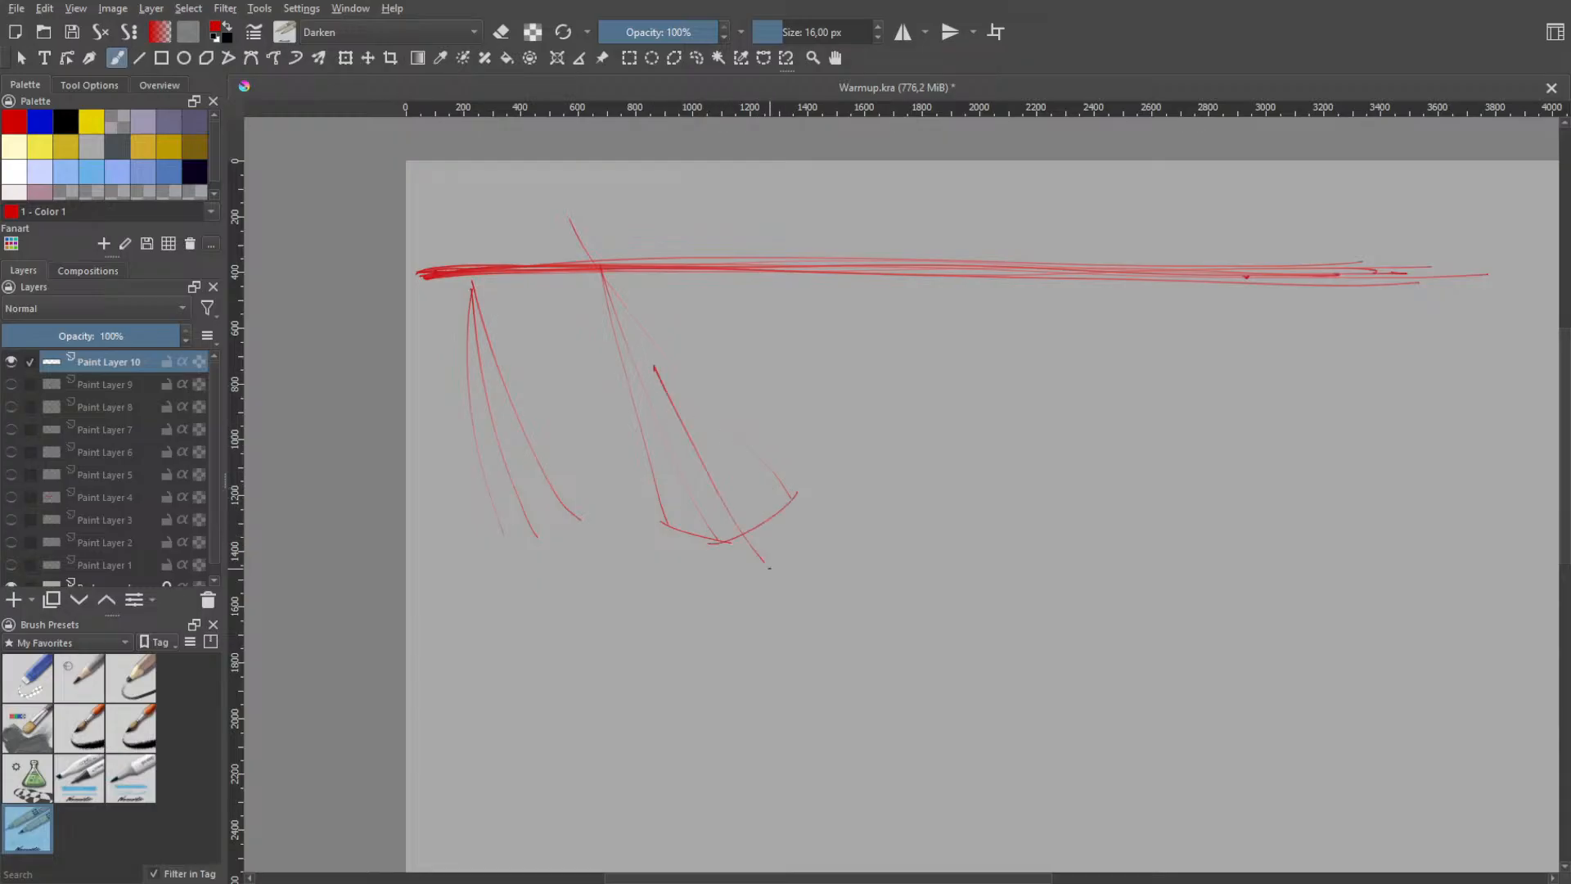
key(ctrl+z)
drag(637, 332, 771, 526)
key(ctrl+z)
drag(607, 279, 774, 528)
key(ctrl+z)
mouse_move(607, 280)
mouse_down()
mouse_move(743, 515)
mouse_move(733, 494)
mouse_up()
key(ctrl+z)
- Try short strokes near the second fan's lower end, and undo both fans below the horizontal line
key(ctrl+z)
mouse_move(653, 524)
mouse_down()
mouse_move(727, 487)
mouse_move(805, 503)
mouse_up()
key(ctrl+z)
mouse_move(700, 504)
mouse_down()
mouse_move(802, 503)
mouse_move(772, 501)
mouse_up()
key(ctrl+z)
key(ctrl+z)
key(ctrl+z)
key(ctrl+z)
key(ctrl+z)
key(ctrl+z)
key(ctrl+z)
key(ctrl+z)
key(ctrl+z)
key(ctrl+z)
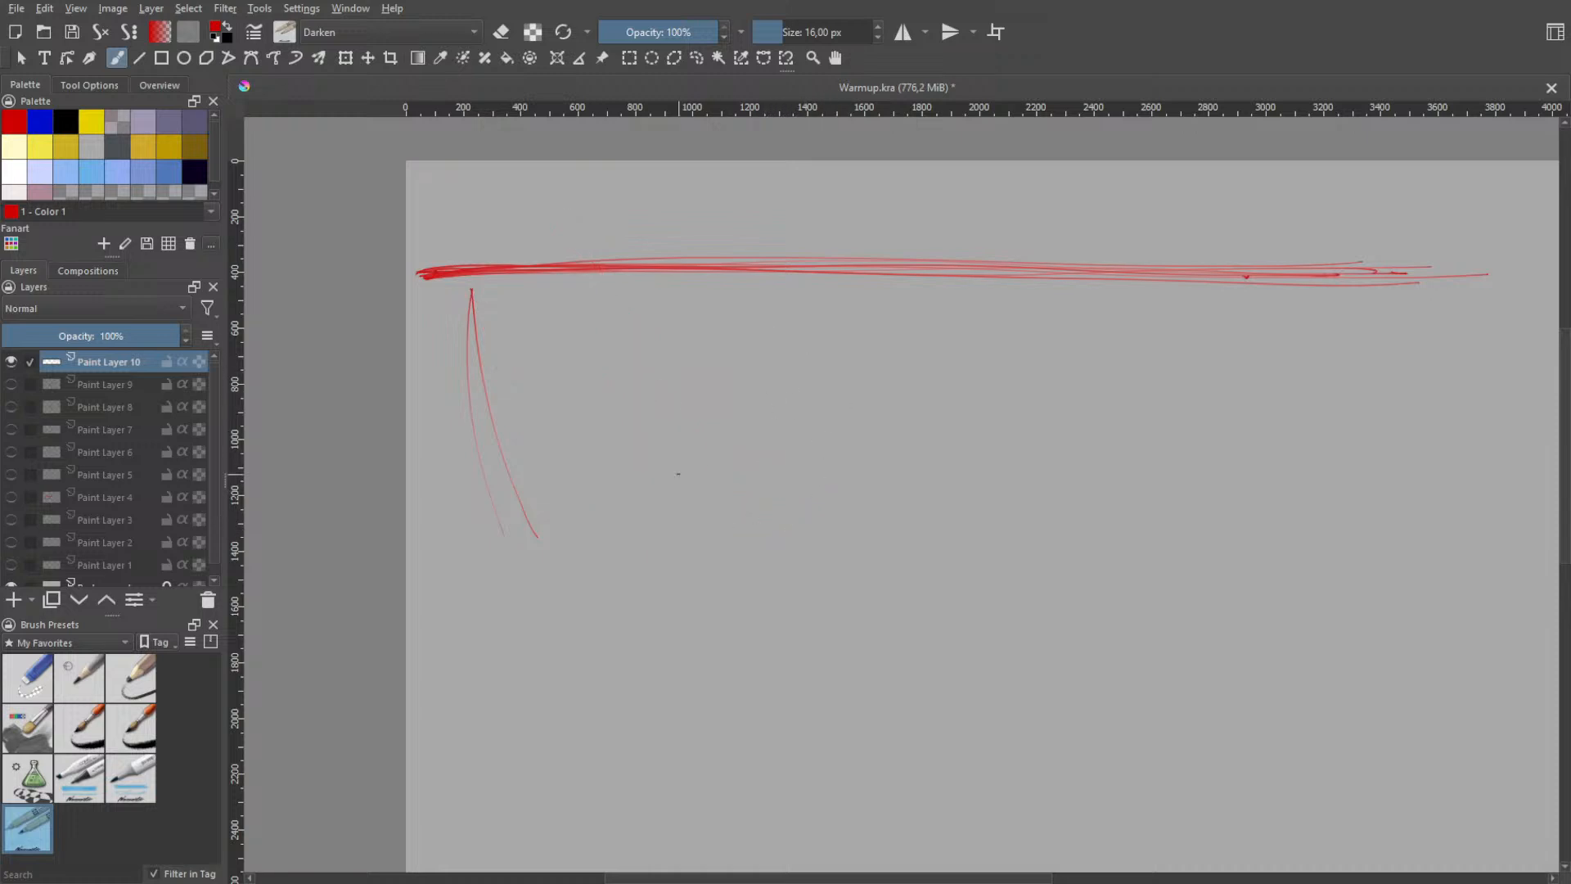
- Draw a flat freehand ellipse about 990 px wide and 220 px high below the horizontal line's start, undoing failed attempts
key(ctrl+z)
mouse_move(515, 368)
mouse_down()
mouse_move(444, 406)
mouse_move(540, 342)
mouse_move(423, 367)
mouse_move(677, 352)
mouse_move(441, 376)
mouse_move(542, 378)
mouse_move(532, 371)
mouse_move(562, 399)
mouse_move(464, 370)
mouse_up()
- Draw a second flat ellipse about 1140 px wide and 180 px high to the right of the first, undoing failed attempts
key(ctrl+z)
key(ctrl+z)
key(ctrl+z)
key(ctrl+z)
key(ctrl+z)
mouse_move(905, 370)
mouse_down()
mouse_move(832, 332)
mouse_move(786, 338)
mouse_move(998, 325)
mouse_up()
key(ctrl+z)
key(ctrl+z)
key(ctrl+z)
drag(788, 360, 820, 378)
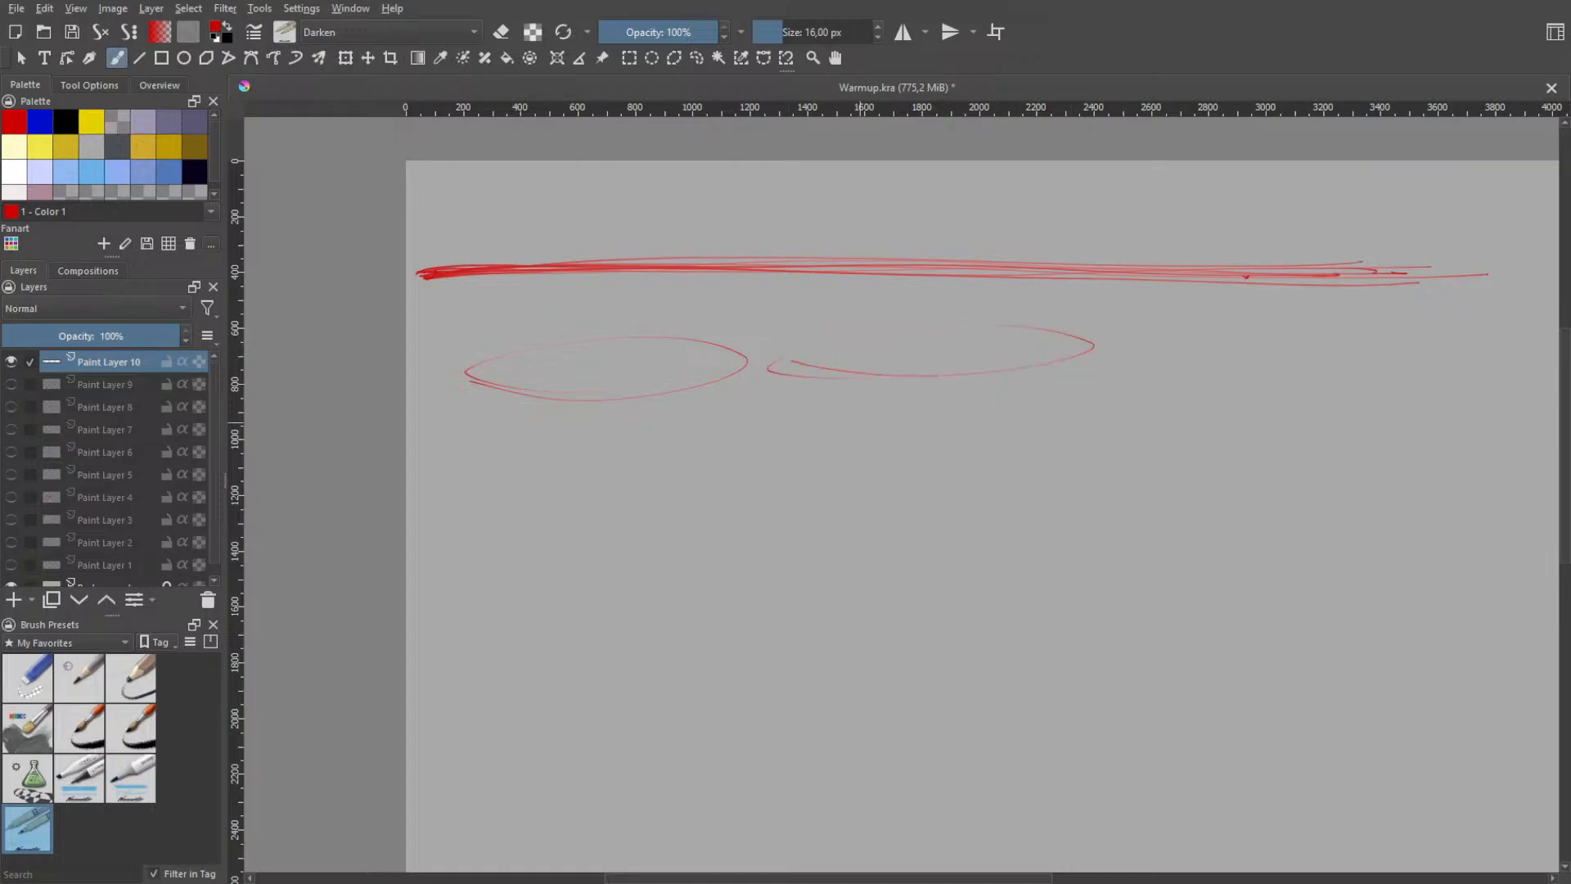
- Draw a third flat ellipse about 1300 px wide and 210 px high below the first one, undoing failed attempts
mouse_move(410, 458)
mouse_down()
mouse_move(407, 442)
mouse_move(562, 472)
mouse_move(501, 482)
mouse_move(538, 493)
mouse_move(810, 450)
mouse_move(499, 469)
mouse_up()
key(ctrl+z)
- Try wide elliptical loops to the right of the third ellipse, undoing each one
key(ctrl+z)
key(ctrl+z)
drag(1000, 544, 1194, 516)
key(ctrl+z)
drag(884, 490, 1193, 438)
key(ctrl+z)
drag(921, 483, 1218, 428)
key(ctrl+z)
drag(942, 474, 1235, 427)
key(ctrl+z)
drag(848, 460, 1187, 446)
key(ctrl+z)
- Try a loop about 790 px wide lower on the canvas and others just under the second ellipse, undoing them all
drag(893, 599, 853, 583)
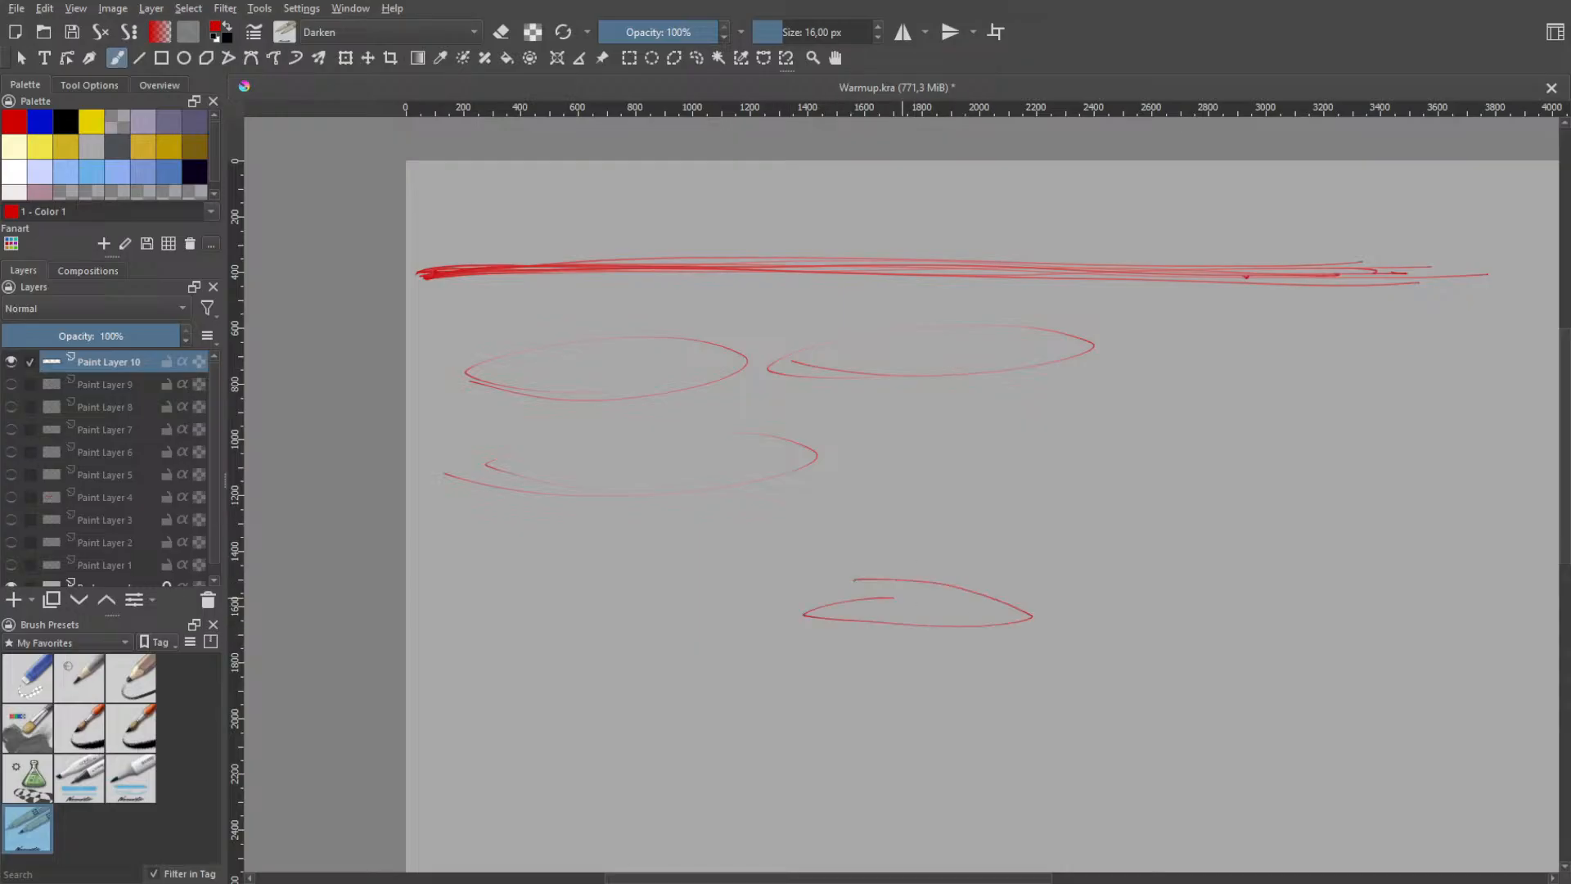
key(ctrl+z)
mouse_move(945, 485)
mouse_down()
mouse_move(882, 459)
mouse_move(1105, 434)
mouse_move(831, 431)
mouse_move(1059, 465)
mouse_move(804, 453)
mouse_move(880, 449)
mouse_move(1107, 376)
mouse_move(939, 423)
mouse_up()
key(ctrl+z)
key(ctrl+z)
key(ctrl+z)
key(ctrl+z)
key(ctrl+z)
key(ctrl+z)
key(ctrl+z)
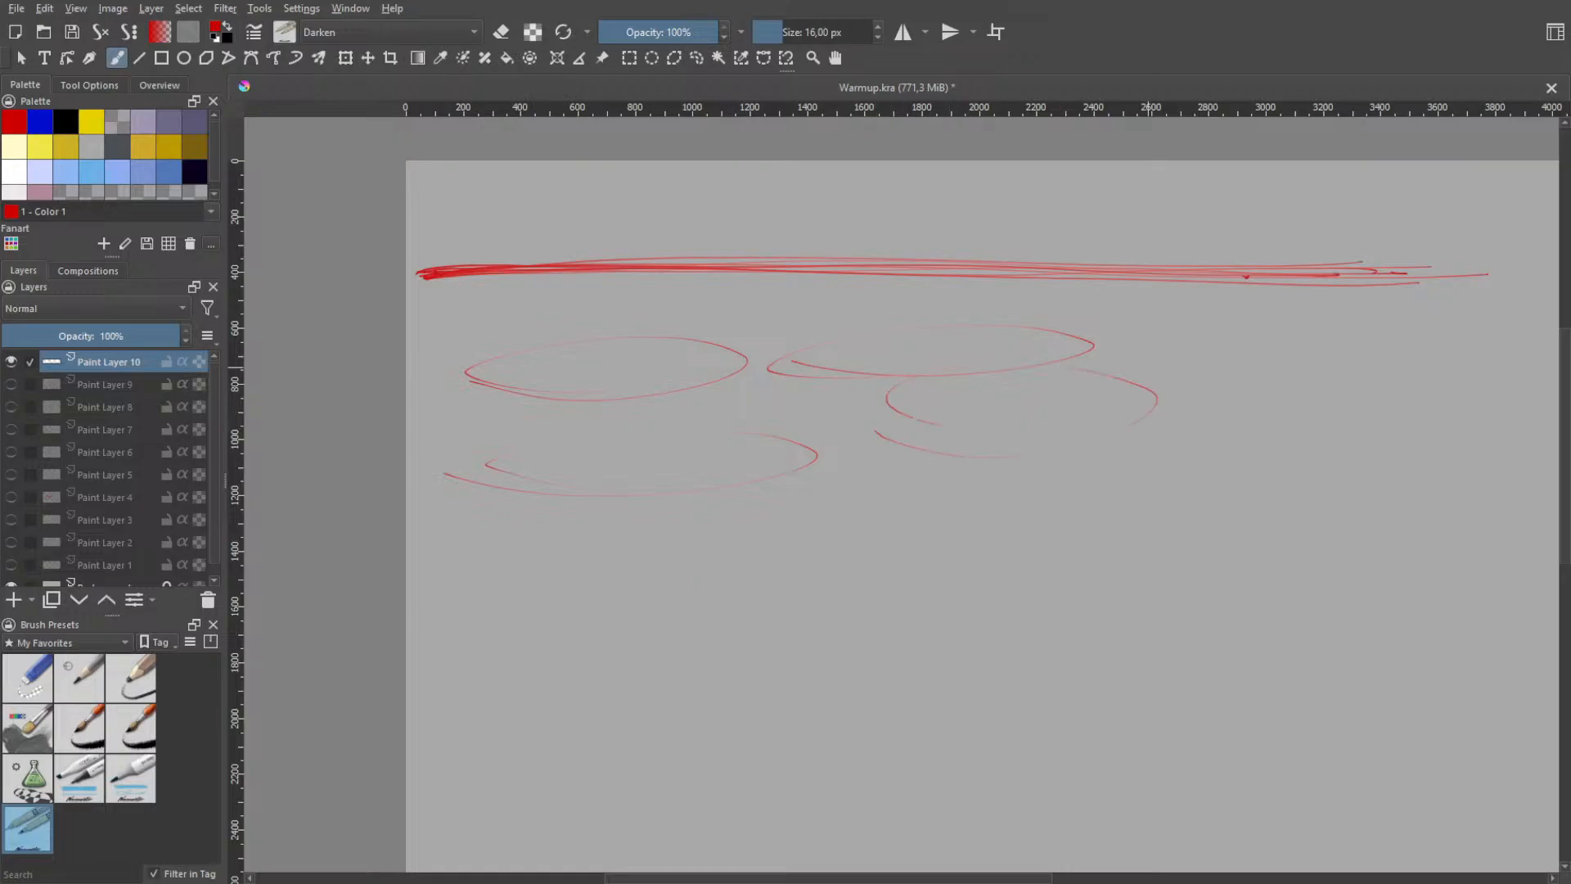
key(ctrl+z)
- Draw a fourth flat ellipse about 1110 px wide and 250 px high to the right of the third, undoing failed attempts
drag(826, 450, 1113, 410)
key(ctrl+z)
drag(896, 458, 941, 421)
key(ctrl+z)
mouse_move(821, 447)
mouse_down()
mouse_move(1117, 414)
mouse_move(1096, 442)
mouse_up()
key(ctrl+z)
key(ctrl+z)
drag(816, 438, 1096, 400)
key(ctrl+z)
mouse_move(816, 473)
mouse_down()
mouse_move(1182, 483)
mouse_move(886, 481)
mouse_move(893, 467)
mouse_move(933, 472)
mouse_move(851, 446)
mouse_move(883, 460)
mouse_move(900, 446)
mouse_up()
- Draw an ellipse about 820 px wide and 215 px high right of the fourth, and another below crossing the canvas's left edge
key(ctrl+z)
key(ctrl+z)
key(ctrl+z)
mouse_move(1291, 440)
mouse_down()
mouse_move(1237, 424)
mouse_move(1223, 443)
mouse_move(1250, 401)
mouse_move(1211, 399)
mouse_up()
key(ctrl+z)
key(ctrl+z)
key(ctrl+z)
key(ctrl+z)
mouse_move(1252, 451)
mouse_down()
mouse_move(1260, 404)
mouse_move(1291, 460)
mouse_up()
drag(419, 575, 432, 534)
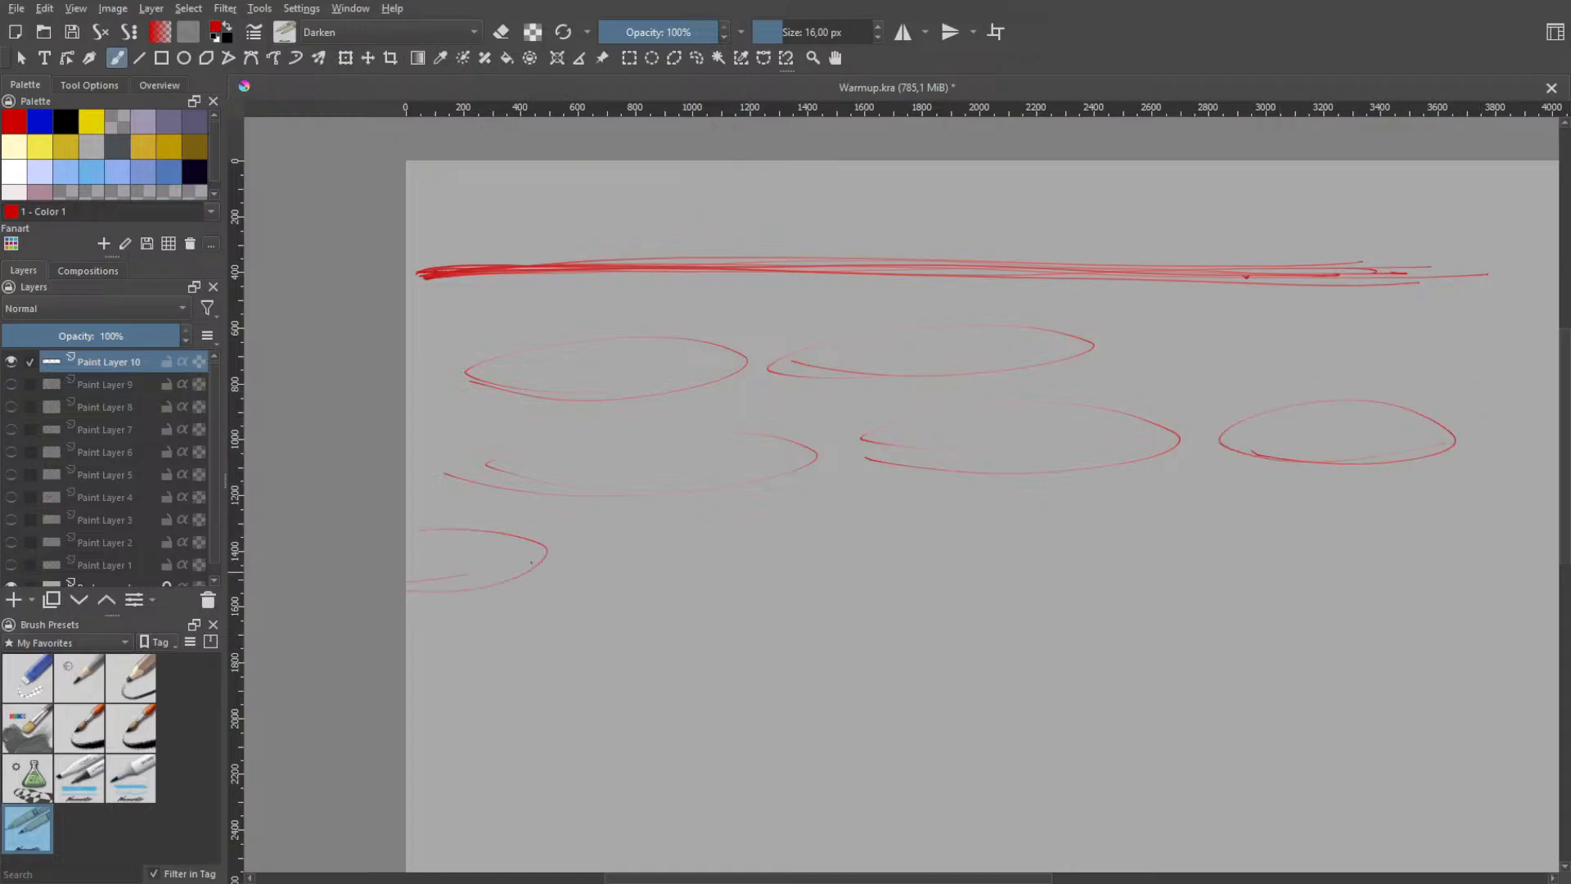
- Replace the ellipse crossing the canvas's left edge with one about 1100 px wide and 285 px high, undoing failed attempts
key(ctrl+z)
mouse_move(462, 599)
mouse_down()
mouse_move(528, 588)
mouse_move(761, 620)
mouse_move(532, 607)
mouse_move(630, 634)
mouse_up()
key(ctrl+z)
key(ctrl+z)
key(ctrl+z)
mouse_move(508, 601)
mouse_down()
mouse_move(491, 589)
mouse_move(610, 613)
mouse_move(472, 613)
mouse_move(508, 626)
mouse_move(589, 587)
mouse_move(773, 562)
mouse_move(776, 612)
mouse_move(506, 645)
mouse_move(514, 564)
mouse_move(540, 628)
mouse_move(491, 612)
mouse_move(545, 628)
mouse_move(720, 563)
mouse_up()
key(ctrl+z)
key(ctrl+z)
key(ctrl+z)
key(ctrl+z)
key(ctrl+z)
key(ctrl+z)
- Try wide loops to the right of the third row's first ellipse, undoing each one
drag(982, 687, 1147, 683)
key(ctrl+z)
drag(870, 622, 1149, 630)
- Draw the third row's second flat ellipse about 1080 px wide and 235 px high, undoing failed attempts
key(ctrl+z)
mouse_move(908, 586)
mouse_down()
mouse_move(1013, 608)
mouse_move(929, 577)
mouse_move(1138, 533)
mouse_move(921, 548)
mouse_up()
key(ctrl+z)
key(ctrl+z)
mouse_move(799, 582)
mouse_down()
mouse_move(1039, 642)
mouse_move(937, 628)
mouse_move(1157, 589)
mouse_move(900, 582)
mouse_move(1060, 640)
mouse_move(941, 593)
mouse_move(1121, 619)
mouse_move(1088, 637)
mouse_up()
key(ctrl+z)
key(ctrl+z)
key(ctrl+z)
key(ctrl+z)
key(ctrl+z)
key(ctrl+z)
key(ctrl+z)
key(ctrl+z)
- Try more flat ellipses in the middle of the third row, undoing every attempt
mouse_move(848, 645)
mouse_down()
mouse_move(1048, 608)
mouse_move(847, 661)
mouse_move(781, 605)
mouse_move(813, 607)
mouse_up()
key(ctrl+z)
key(ctrl+z)
mouse_move(905, 623)
mouse_down()
mouse_move(996, 591)
mouse_move(858, 643)
mouse_move(898, 600)
mouse_move(1031, 651)
mouse_move(932, 601)
mouse_move(1129, 610)
mouse_move(851, 610)
mouse_move(1230, 624)
mouse_move(949, 629)
mouse_up()
key(ctrl+z)
key(ctrl+z)
key(ctrl+z)
key(ctrl+z)
key(ctrl+z)
key(ctrl+z)
key(ctrl+z)
key(ctrl+z)
mouse_move(870, 582)
mouse_down()
mouse_move(1146, 646)
mouse_move(898, 615)
mouse_up()
key(ctrl+z)
mouse_move(847, 551)
mouse_down()
mouse_move(1162, 597)
mouse_move(917, 612)
mouse_move(932, 622)
mouse_up()
key(ctrl+z)
key(ctrl+z)
mouse_move(925, 549)
mouse_down()
mouse_move(929, 626)
mouse_move(865, 572)
mouse_move(1064, 573)
mouse_move(839, 614)
mouse_move(874, 567)
mouse_move(1086, 573)
mouse_move(910, 581)
mouse_up()
key(ctrl+z)
key(ctrl+z)
key(ctrl+z)
key(ctrl+z)
mouse_move(812, 602)
mouse_down()
mouse_move(834, 600)
mouse_move(864, 643)
mouse_move(915, 595)
mouse_up()
key(ctrl+z)
key(ctrl+z)
mouse_move(827, 571)
mouse_down()
mouse_move(1101, 613)
mouse_move(1093, 601)
mouse_up()
key(ctrl+z)
mouse_move(883, 586)
mouse_down()
mouse_move(1166, 591)
mouse_move(925, 614)
mouse_move(1056, 665)
mouse_move(973, 645)
mouse_move(1167, 601)
mouse_move(958, 590)
mouse_move(1086, 557)
mouse_move(914, 602)
mouse_up()
key(ctrl+z)
key(ctrl+z)
key(ctrl+z)
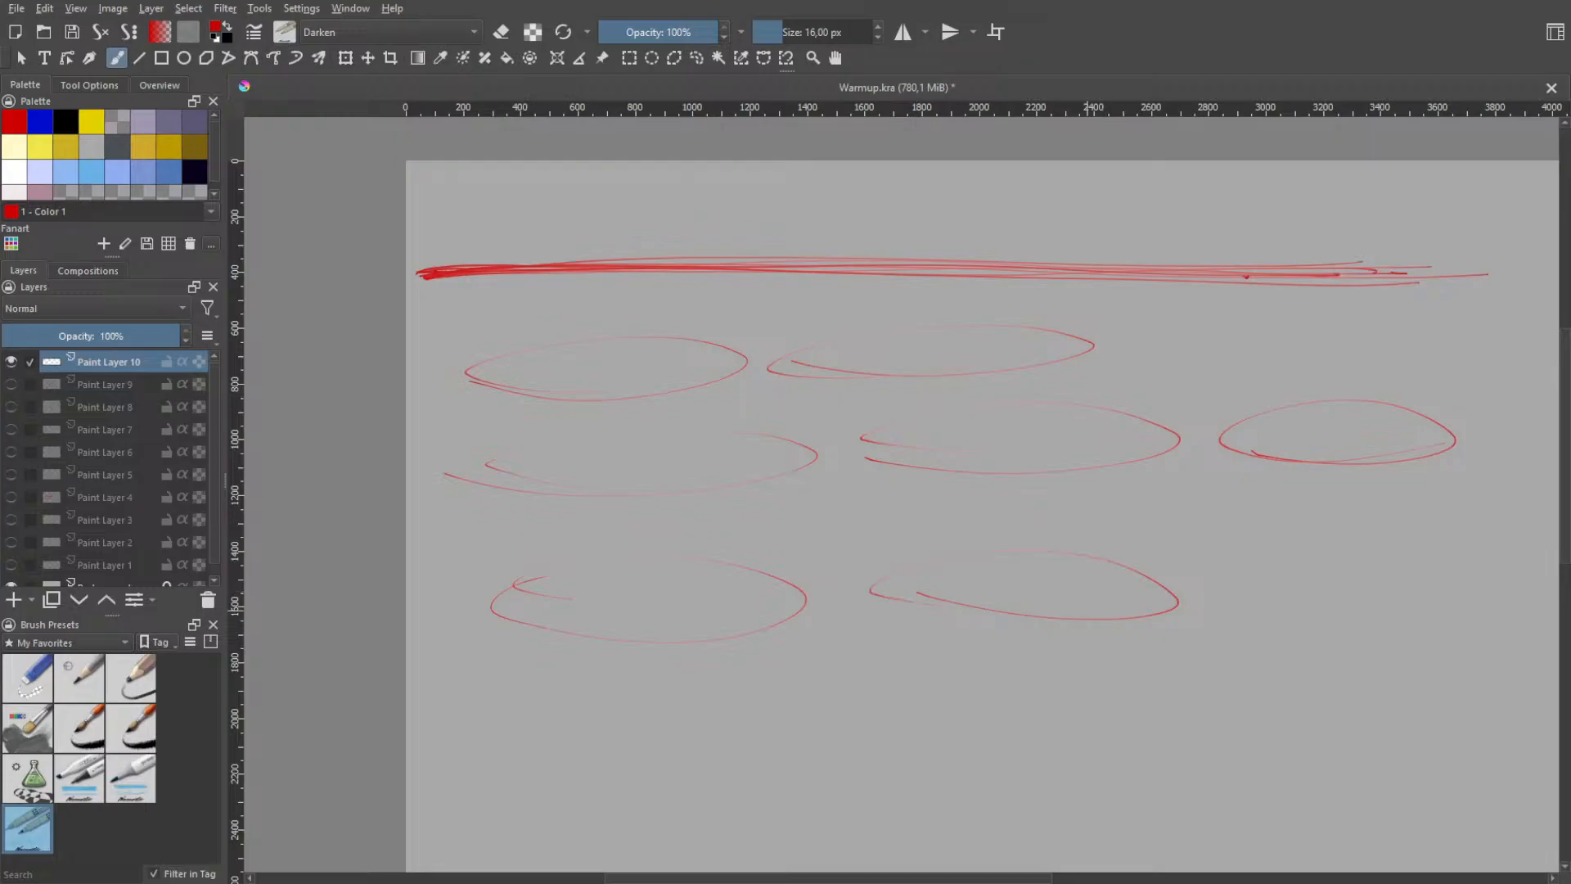
- Draw a narrow tilted ellipse about 640 px wide and 260 px high at the end of the third row, undoing failed attempts
mouse_move(1227, 591)
mouse_down()
mouse_move(1428, 542)
mouse_move(1217, 601)
mouse_up()
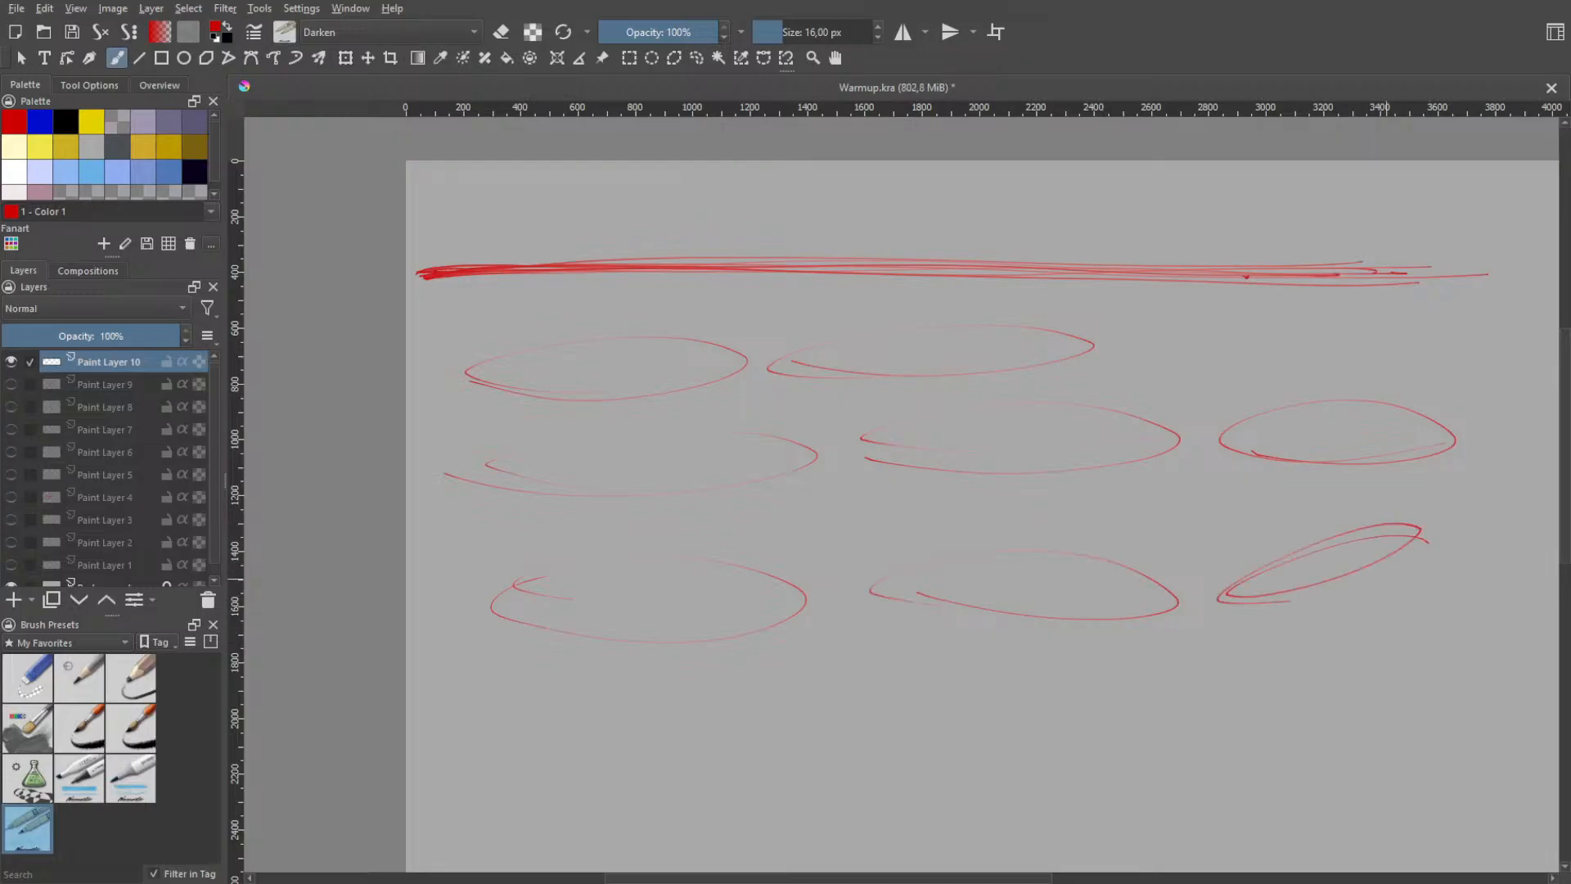
key(ctrl+z)
mouse_move(1377, 533)
mouse_down()
mouse_move(1152, 604)
mouse_move(1330, 522)
mouse_move(1198, 585)
mouse_move(1406, 540)
mouse_move(1309, 583)
mouse_up()
key(ctrl+z)
key(ctrl+z)
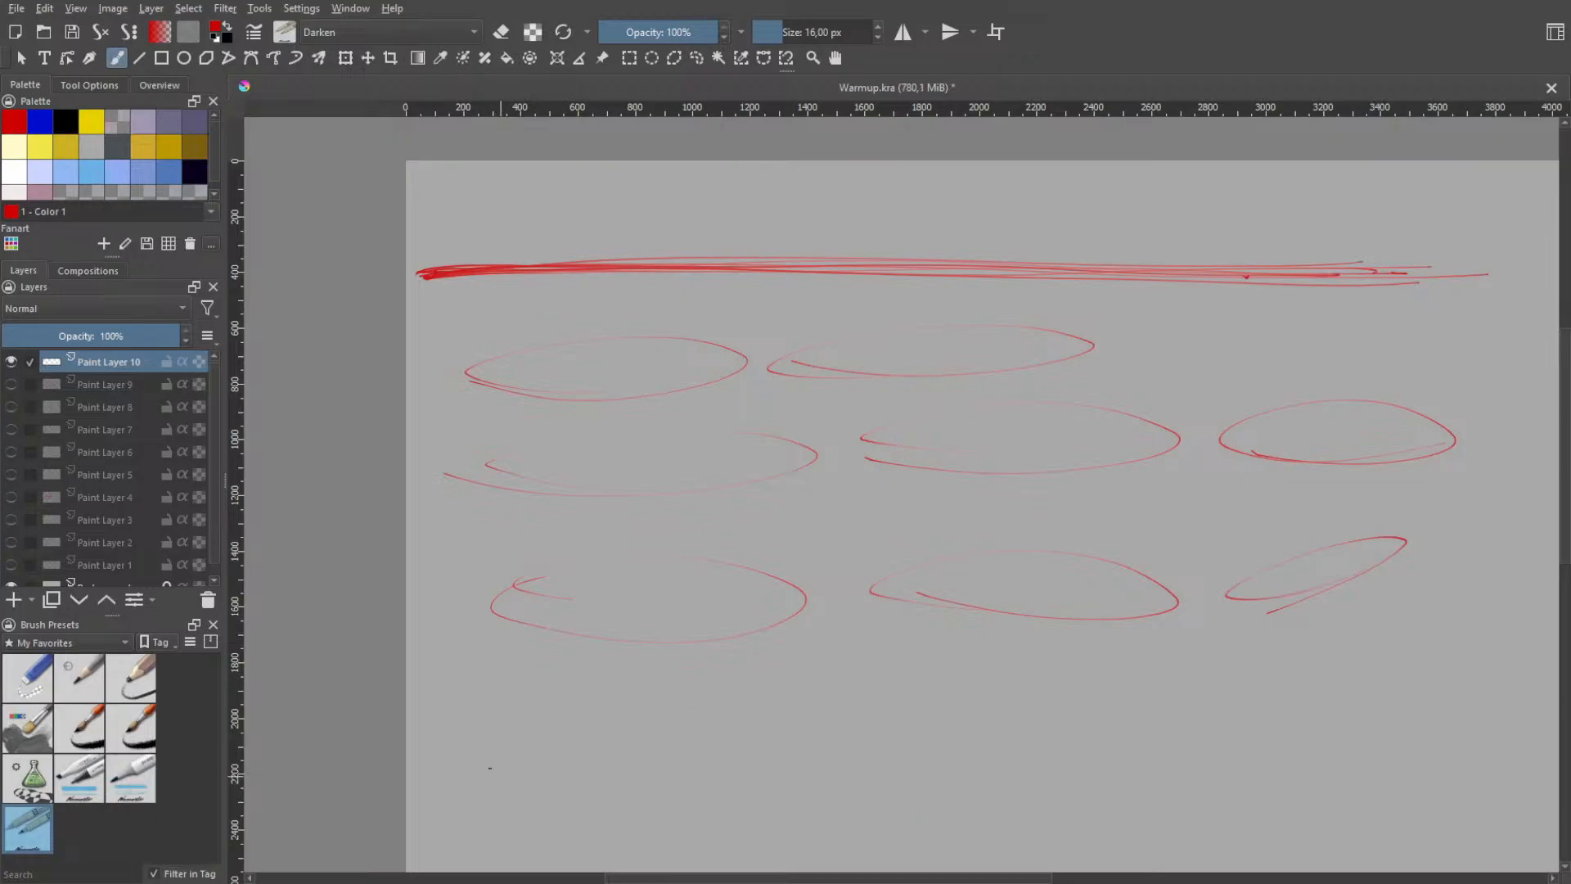
- Start a fourth row with a steeply slanted ellipse about 435 px wide and 570 px high, undoing failed attempts
key(space)
mouse_move(660, 733)
mouse_down()
mouse_move(701, 606)
mouse_move(762, 598)
mouse_move(929, 453)
mouse_up()
scroll(763, 598, down, 1)
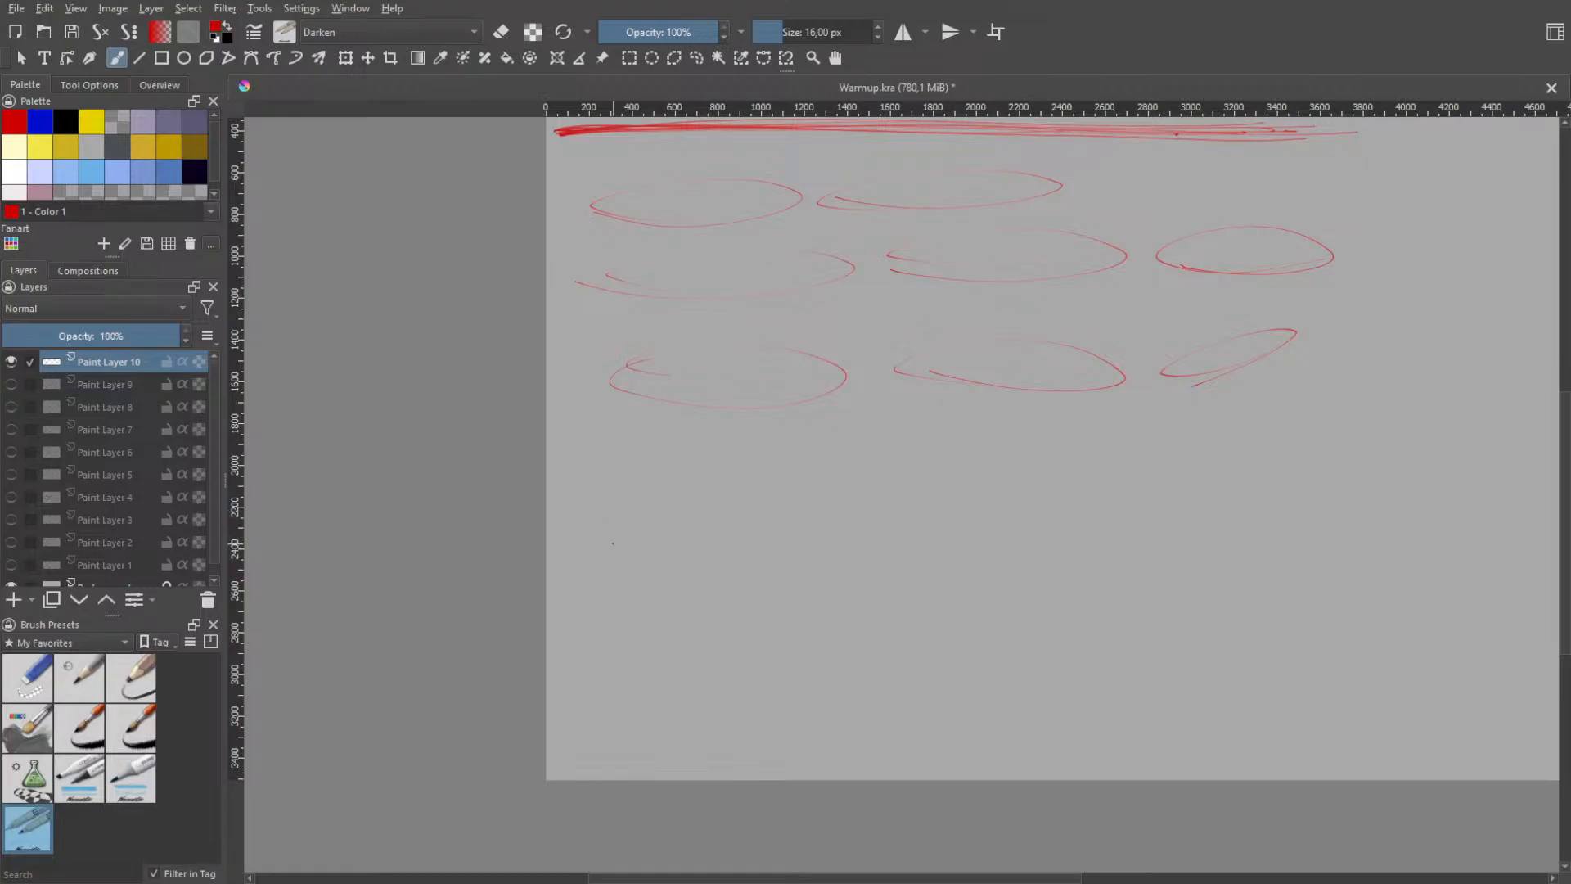
mouse_move(630, 531)
mouse_down()
mouse_move(639, 493)
mouse_move(661, 509)
mouse_up()
key(ctrl+z)
mouse_move(581, 553)
mouse_down()
mouse_move(629, 534)
mouse_move(605, 521)
mouse_up()
key(ctrl+z)
key(ctrl+z)
key(ctrl+z)
drag(548, 460, 582, 421)
key(ctrl+z)
mouse_move(587, 566)
mouse_down()
mouse_move(639, 555)
mouse_move(718, 449)
mouse_move(604, 540)
mouse_move(623, 548)
mouse_move(619, 534)
mouse_move(642, 572)
mouse_move(654, 552)
mouse_move(624, 545)
mouse_up()
- Draw a second slanted ellipse about 480 px wide and 640 px high to the right of the first slanted one
key(ctrl+z)
- Try steep narrow loops to the right of the second slanted ellipse, undoing each one
key(ctrl+z)
key(ctrl+z)
key(ctrl+z)
key(ctrl+z)
mouse_move(734, 586)
mouse_down()
mouse_move(798, 528)
mouse_move(734, 582)
mouse_move(721, 574)
mouse_move(774, 498)
mouse_move(776, 523)
mouse_move(713, 602)
mouse_move(823, 499)
mouse_move(829, 449)
mouse_move(729, 584)
mouse_up()
- Try further slanted ellipses as the third shape of the fourth row, undoing every attempt
key(ctrl+z)
key(ctrl+z)
key(ctrl+z)
key(ctrl+z)
key(ctrl+z)
mouse_move(888, 471)
mouse_down()
mouse_move(842, 606)
mouse_move(806, 609)
mouse_up()
- Try long steep ellipses reaching lower on the canvas beside the second slanted one, undoing them all
key(ctrl+z)
drag(896, 433, 806, 593)
key(ctrl+z)
mouse_move(908, 419)
mouse_down()
mouse_move(818, 599)
mouse_move(867, 556)
mouse_move(890, 441)
mouse_up()
key(ctrl+z)
key(ctrl+z)
mouse_move(932, 393)
mouse_down()
mouse_move(876, 565)
mouse_move(900, 425)
mouse_move(867, 557)
mouse_move(950, 527)
mouse_move(891, 465)
mouse_up()
key(ctrl+z)
- Draw a third slanted ellipse about 440 px wide and 840 px high in the fourth row, undoing failed attempts
key(ctrl+z)
key(ctrl+z)
mouse_move(1001, 460)
mouse_down()
mouse_move(1070, 449)
mouse_move(1026, 444)
mouse_up()
key(ctrl+z)
mouse_move(899, 432)
mouse_down()
mouse_move(918, 590)
mouse_move(880, 475)
mouse_move(802, 577)
mouse_move(825, 669)
mouse_up()
- Draw a flatter ellipse about 800 px wide and 285 px high to the right of the third slanted one, undoing failed attempts
key(ctrl+z)
key(ctrl+z)
key(ctrl+z)
key(ctrl+z)
mouse_move(993, 428)
mouse_down()
mouse_move(966, 426)
mouse_move(1000, 564)
mouse_move(1006, 491)
mouse_move(933, 590)
mouse_up()
key(ctrl+z)
key(ctrl+z)
mouse_move(887, 420)
mouse_down()
mouse_move(965, 412)
mouse_move(938, 499)
mouse_move(946, 472)
mouse_up()
key(ctrl+z)
mouse_move(953, 417)
mouse_down()
mouse_move(984, 544)
mouse_move(892, 606)
mouse_move(986, 417)
mouse_move(919, 456)
mouse_up()
key(ctrl+z)
key(ctrl+z)
key(ctrl+z)
drag(1006, 381, 886, 532)
key(ctrl+z)
mouse_move(928, 390)
mouse_down()
mouse_move(966, 403)
mouse_move(923, 420)
mouse_move(879, 626)
mouse_move(940, 434)
mouse_up()
key(ctrl+z)
key(ctrl+z)
key(ctrl+z)
mouse_move(891, 483)
mouse_down()
mouse_move(986, 416)
mouse_move(1006, 640)
mouse_up()
key(ctrl+z)
key(ctrl+z)
drag(904, 649, 916, 467)
key(ctrl+z)
drag(948, 412, 876, 714)
key(ctrl+z)
key(ctrl+z)
mouse_move(918, 390)
mouse_down()
mouse_move(863, 436)
mouse_move(939, 418)
mouse_move(867, 638)
mouse_up()
key(ctrl+z)
key(ctrl+z)
key(ctrl+z)
mouse_move(966, 421)
mouse_down()
mouse_move(842, 661)
mouse_move(1001, 524)
mouse_move(1051, 562)
mouse_up()
key(ctrl+z)
key(ctrl+z)
drag(933, 413, 860, 572)
key(ctrl+z)
mouse_move(886, 471)
mouse_down()
mouse_move(901, 500)
mouse_move(873, 615)
mouse_move(937, 423)
mouse_move(929, 526)
mouse_move(1064, 528)
mouse_up()
key(ctrl+z)
key(ctrl+z)
key(ctrl+z)
key(ctrl+z)
key(ctrl+z)
mouse_move(969, 527)
mouse_down()
mouse_move(1149, 494)
mouse_move(958, 511)
mouse_move(1002, 518)
mouse_move(941, 497)
mouse_move(1091, 489)
mouse_up()
key(ctrl+z)
key(ctrl+z)
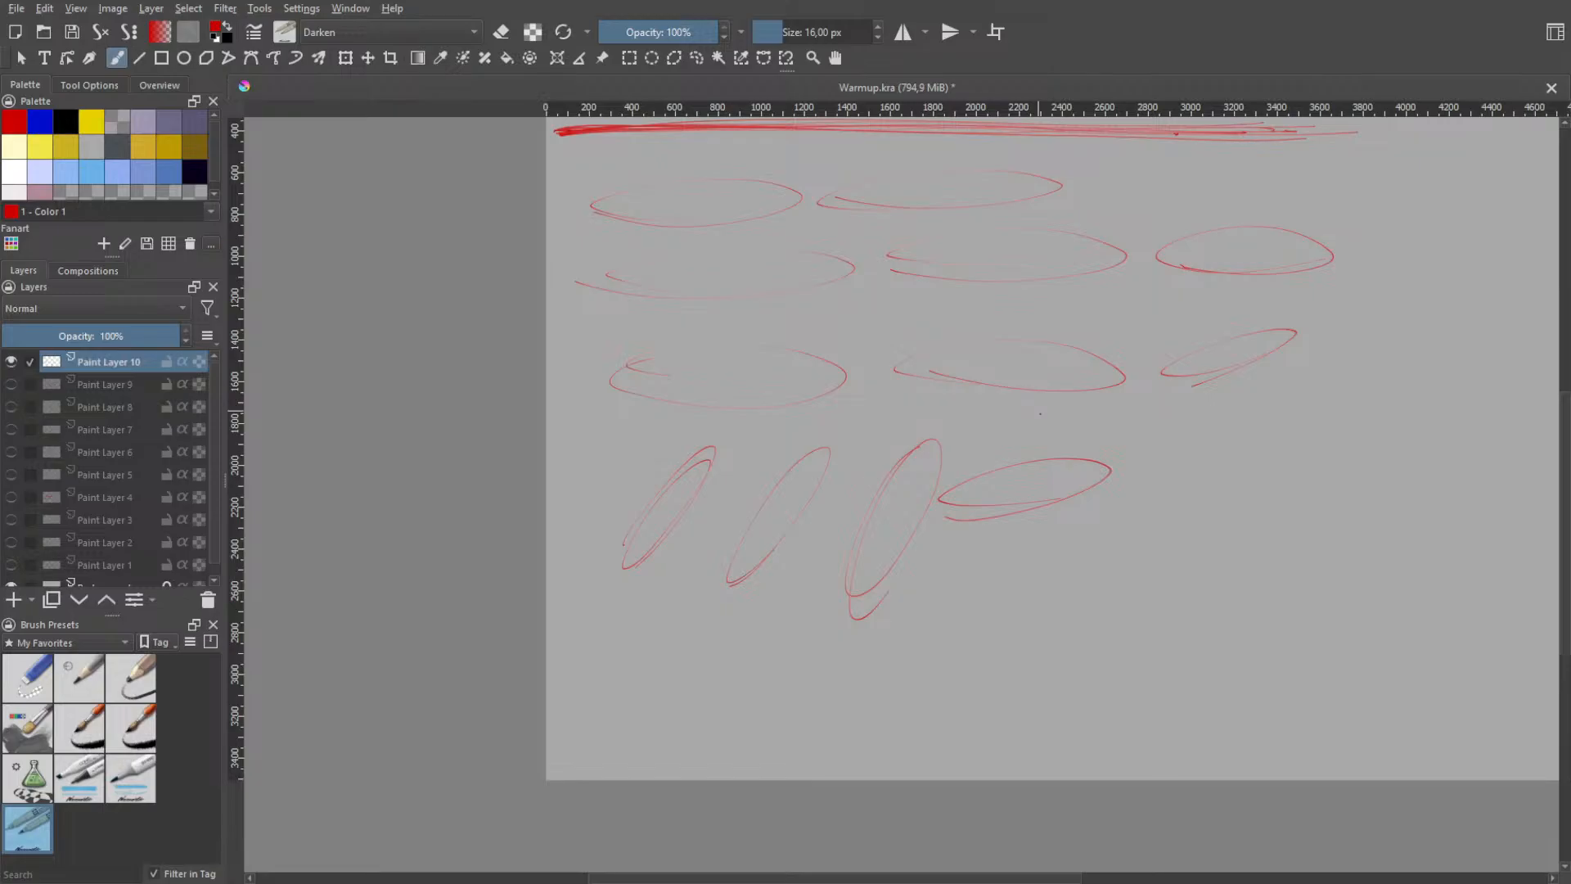
- Try gently slanted loops below the fourth row's flatter ellipse, undoing each one
mouse_move(974, 538)
mouse_down()
mouse_move(1009, 528)
mouse_move(989, 529)
mouse_up()
key(ctrl+z)
mouse_move(974, 613)
mouse_down()
mouse_move(1055, 576)
mouse_move(989, 618)
mouse_move(974, 603)
mouse_move(1015, 611)
mouse_move(994, 593)
mouse_move(973, 616)
mouse_move(1043, 591)
mouse_up()
key(ctrl+z)
key(ctrl+z)
- Draw three long, narrow, gently slanted ellipses about 1000 to 1225 px wide below and to the right of the flatter ellipse
key(ctrl+z)
key(ctrl+z)
key(ctrl+z)
key(ctrl+z)
mouse_move(928, 634)
mouse_down()
mouse_move(1114, 556)
mouse_move(1018, 610)
mouse_up()
key(ctrl+z)
mouse_move(898, 626)
mouse_down()
mouse_move(1138, 571)
mouse_move(1334, 473)
mouse_move(1191, 505)
mouse_up()
key(ctrl+z)
mouse_move(1117, 542)
mouse_down()
mouse_move(1334, 470)
mouse_move(1078, 538)
mouse_move(1146, 473)
mouse_move(1085, 493)
mouse_up()
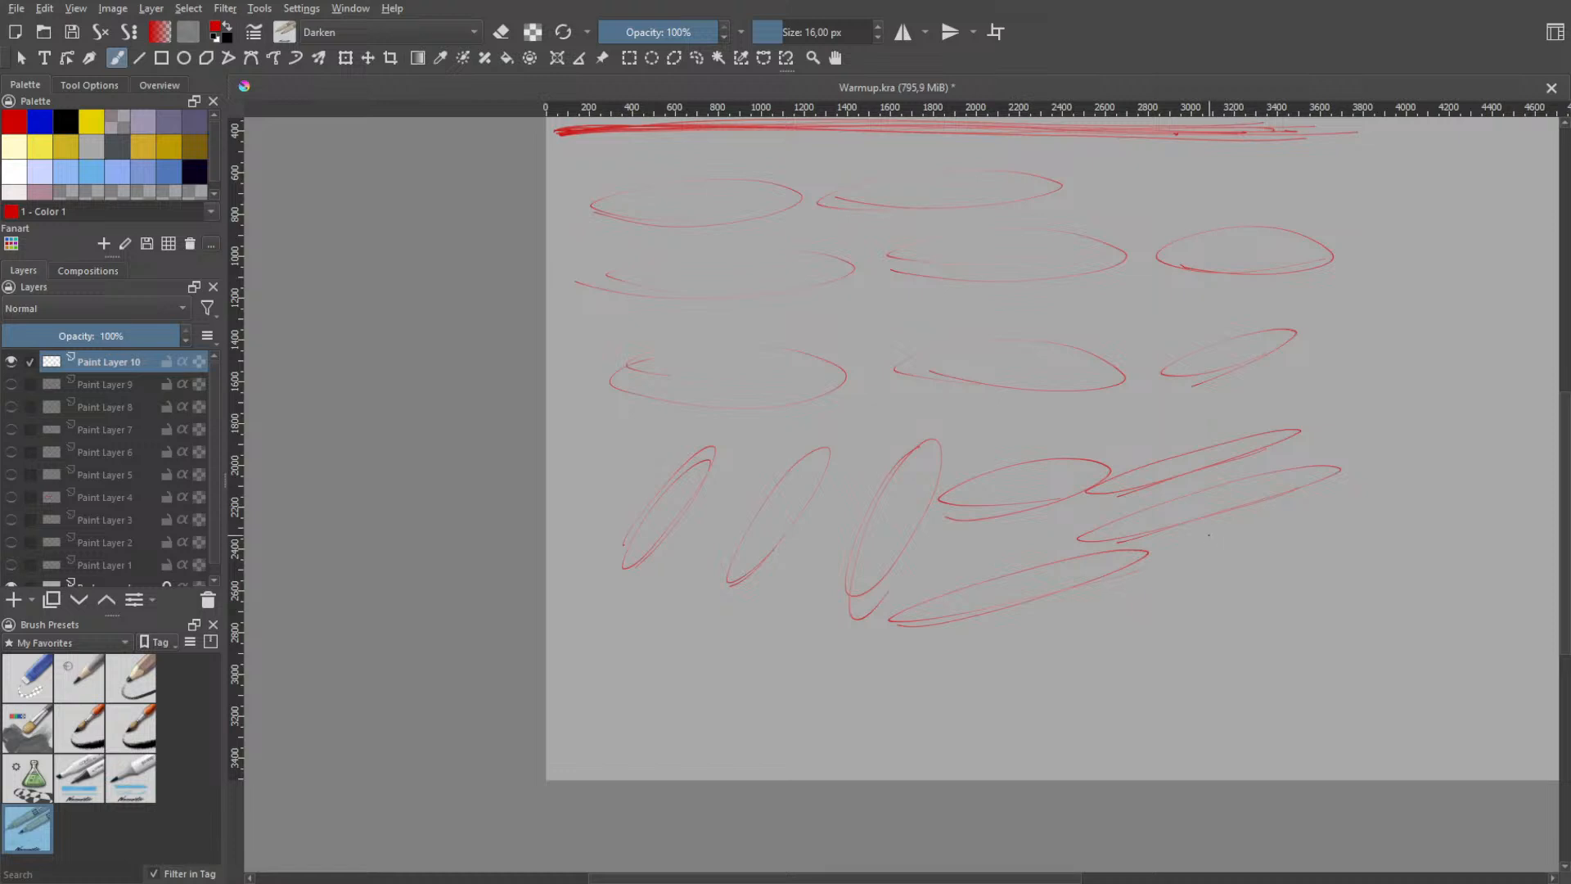
- Try slanted loops below the long, narrow ellipses at the end of the fourth row, undoing each one
mouse_move(1178, 710)
mouse_down()
mouse_move(1419, 615)
mouse_move(1162, 689)
mouse_up()
key(ctrl+z)
mouse_move(1137, 612)
mouse_down()
mouse_move(1219, 570)
mouse_move(1135, 616)
mouse_up()
key(ctrl+z)
mouse_move(1191, 658)
mouse_down()
mouse_move(1098, 646)
mouse_move(1199, 653)
mouse_move(1347, 602)
mouse_move(1096, 628)
mouse_move(1149, 616)
mouse_move(1022, 612)
mouse_move(1407, 577)
mouse_move(1130, 640)
mouse_move(1383, 566)
mouse_move(1026, 646)
mouse_move(1146, 632)
mouse_up()
key(ctrl+z)
- Try longer, gently slanted strokes and loops beside the lowest narrow ellipse, undoing each one
key(ctrl+z)
key(ctrl+z)
key(ctrl+z)
key(ctrl+z)
key(ctrl+z)
mouse_move(1039, 654)
mouse_down()
mouse_move(1097, 645)
mouse_move(976, 659)
mouse_move(1379, 572)
mouse_move(1087, 653)
mouse_move(1010, 657)
mouse_move(1441, 570)
mouse_up()
key(ctrl+z)
key(ctrl+z)
key(ctrl+z)
key(ctrl+z)
drag(1112, 619, 1461, 540)
key(ctrl+z)
key(ctrl+z)
mouse_move(1021, 648)
mouse_down()
mouse_move(1090, 630)
mouse_move(990, 628)
mouse_up()
key(ctrl+z)
- Try a loop in the empty area to the right of the ellipse rows, undoing every attempt
key(space)
drag(1436, 503, 917, 536)
scroll(845, 410, up, 3)
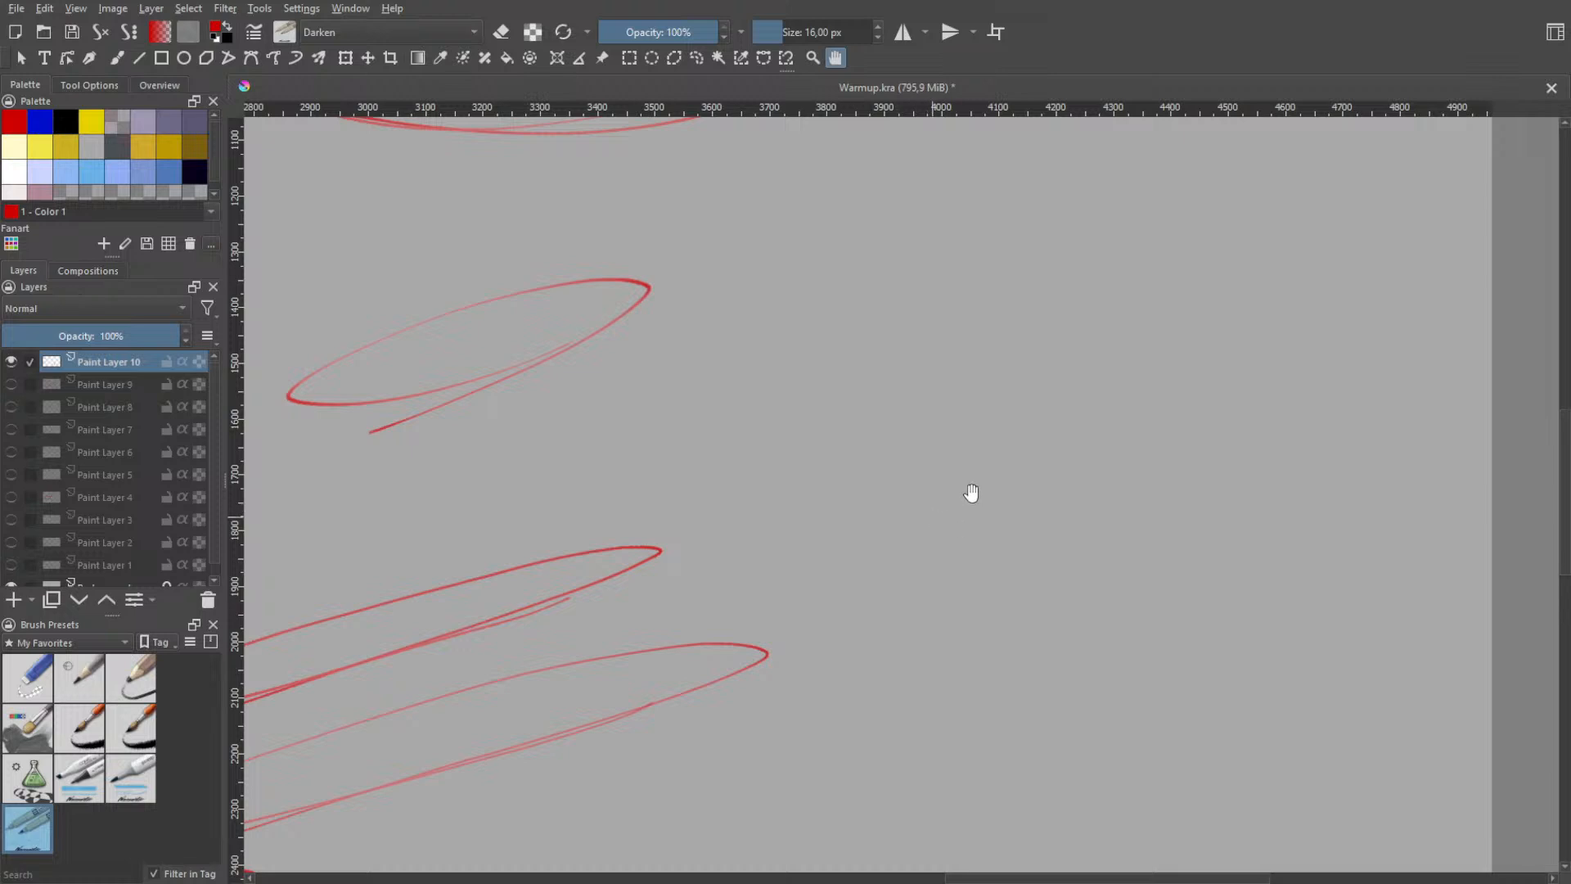
scroll(968, 490, down, 3)
mouse_move(951, 443)
mouse_down()
mouse_move(1156, 400)
mouse_move(1047, 395)
mouse_move(1207, 389)
mouse_move(1107, 403)
mouse_move(1010, 381)
mouse_move(1183, 384)
mouse_move(1016, 402)
mouse_move(1095, 387)
mouse_move(1176, 414)
mouse_move(1189, 400)
mouse_move(993, 438)
mouse_up()
key(ctrl+z)
key(ctrl+z)
key(ctrl+z)
key(ctrl+z)
key(ctrl+z)
key(ctrl+z)
key(ctrl+z)
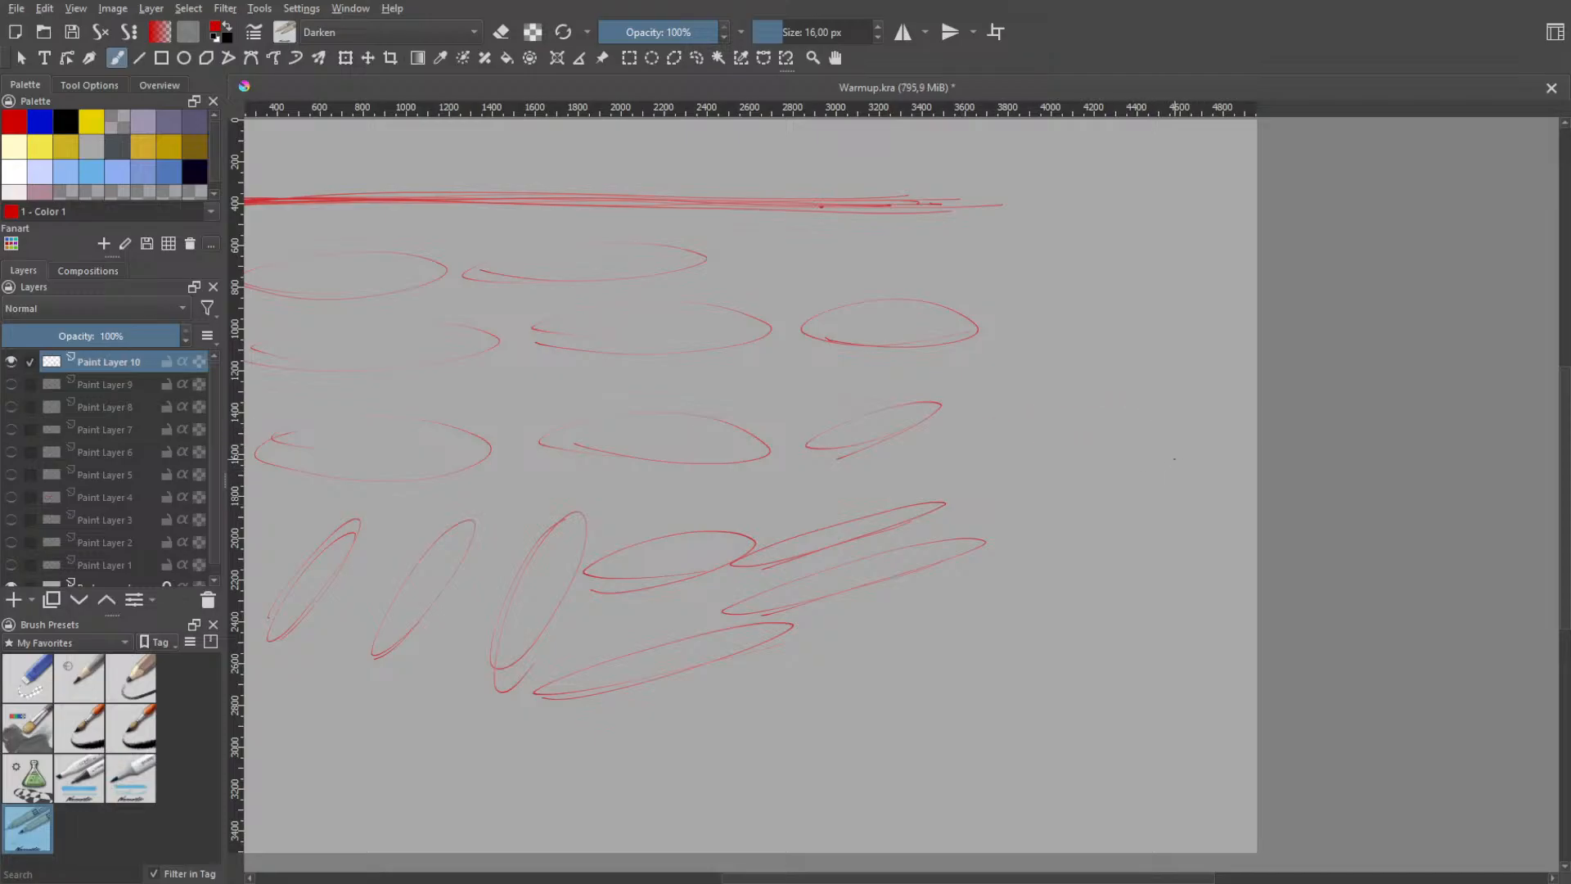
- Try tall, upright loops along the canvas's right edge, undoing each one
drag(1252, 351, 1240, 565)
key(ctrl+z)
drag(1237, 270, 1235, 513)
key(ctrl+z)
mouse_move(1225, 253)
mouse_down()
mouse_move(1204, 650)
mouse_move(1224, 628)
mouse_up()
key(ctrl+z)
mouse_move(1232, 256)
mouse_down()
mouse_move(1181, 264)
mouse_move(1240, 271)
mouse_up()
drag(1183, 656, 1248, 670)
key(ctrl+z)
key(ctrl+z)
key(ctrl+z)
key(ctrl+z)
key(ctrl+z)
drag(1186, 431, 1166, 585)
key(ctrl+z)
- Try tall, upright loops just to the right of the second row's last ellipse, undoing each one
drag(1082, 254, 1068, 340)
key(ctrl+z)
drag(1051, 273, 1064, 518)
key(ctrl+z)
drag(1052, 347, 1072, 573)
key(ctrl+z)
key(ctrl+z)
drag(1056, 309, 1066, 446)
- Try shorter loops in the empty area to the right of the narrow slanted ellipses, undoing each one
key(ctrl+z)
drag(1155, 572, 1186, 595)
key(ctrl+z)
mouse_move(1102, 439)
mouse_down()
mouse_move(1090, 551)
mouse_move(1118, 468)
mouse_up()
key(ctrl+z)
mouse_move(1076, 527)
mouse_down()
mouse_move(1080, 401)
mouse_move(1052, 532)
mouse_up()
key(ctrl+z)
- Draw a narrow slanted ellipse about 1000 px wide and 290 px high at the right end of the second row, undoing failed attempts
key(ctrl+z)
key(ctrl+z)
mouse_move(1110, 454)
mouse_down()
mouse_move(1217, 449)
mouse_move(1166, 470)
mouse_move(1167, 450)
mouse_move(1178, 489)
mouse_up()
- Try gently slanted ellipses just below the second row's new slanted ellipse, undoing each one
key(ctrl+z)
key(ctrl+z)
mouse_move(999, 247)
mouse_down()
mouse_move(1056, 216)
mouse_move(1127, 216)
mouse_up()
key(ctrl+z)
drag(993, 318, 1142, 282)
key(ctrl+z)
drag(998, 359, 1153, 323)
drag(983, 411, 1056, 390)
- Try longer slanted ellipses to the right of the third row's slanted ellipse, undoing each one
key(ctrl+z)
mouse_move(939, 425)
mouse_down()
mouse_move(1105, 377)
mouse_move(1056, 398)
mouse_move(1146, 383)
mouse_move(1072, 393)
mouse_up()
key(ctrl+z)
key(ctrl+z)
key(ctrl+z)
drag(965, 399, 1102, 363)
key(ctrl+z)
mouse_move(967, 426)
mouse_down()
mouse_move(1180, 382)
mouse_move(1088, 383)
mouse_move(992, 415)
mouse_move(1183, 358)
mouse_up()
key(ctrl+z)
- Try narrow slanted ellipses between the third row's slanted ellipse and the uppermost long, narrow one, undoing each one
key(ctrl+z)
key(ctrl+z)
key(ctrl+z)
key(ctrl+z)
mouse_move(925, 419)
mouse_down()
mouse_move(1144, 351)
mouse_move(986, 411)
mouse_move(1190, 358)
mouse_up()
key(ctrl+z)
- Try slanted ellipses rising from beside the third row's slanted ellipse toward the canvas's right edge, undoing each one
key(ctrl+z)
mouse_move(949, 447)
mouse_down()
mouse_move(1062, 420)
mouse_move(1000, 419)
mouse_move(1178, 342)
mouse_up()
key(ctrl+z)
key(ctrl+z)
drag(945, 437, 1154, 380)
key(ctrl+z)
drag(958, 425, 1179, 359)
key(ctrl+z)
mouse_move(959, 410)
mouse_down()
mouse_move(1080, 357)
mouse_move(1152, 368)
mouse_move(1133, 370)
mouse_move(1158, 396)
mouse_up()
key(ctrl+z)
key(ctrl+z)
mouse_move(897, 452)
mouse_down()
mouse_move(741, 496)
mouse_move(876, 452)
mouse_move(860, 484)
mouse_move(1021, 437)
mouse_up()
key(ctrl+z)
key(ctrl+z)
key(ctrl+z)
drag(805, 498, 909, 468)
key(ctrl+z)
drag(721, 505, 892, 467)
key(ctrl+z)
drag(716, 514, 891, 470)
key(ctrl+z)
mouse_move(754, 533)
mouse_down()
mouse_move(867, 494)
mouse_move(768, 514)
mouse_move(903, 459)
mouse_up()
key(ctrl+z)
key(ctrl+z)
key(ctrl+z)
mouse_move(743, 516)
mouse_down()
mouse_move(900, 470)
mouse_move(724, 526)
mouse_move(941, 458)
mouse_move(836, 491)
mouse_up()
key(ctrl+z)
key(ctrl+z)
drag(916, 451, 1100, 391)
key(ctrl+z)
mouse_move(945, 430)
mouse_down()
mouse_move(1129, 384)
mouse_move(892, 440)
mouse_move(1153, 358)
mouse_move(915, 438)
mouse_move(1104, 404)
mouse_up()
key(ctrl+z)
key(ctrl+z)
key(ctrl+z)
key(ctrl+z)
key(ctrl+z)
mouse_move(925, 450)
mouse_down()
mouse_move(859, 443)
mouse_move(1249, 369)
mouse_move(962, 386)
mouse_up()
key(ctrl+z)
key(ctrl+z)
- Draw a narrow slanted ellipse about 1120 px wide and 290 px high below the third row's slanted ellipse, undoing a failed attempt
mouse_move(893, 487)
mouse_down()
mouse_move(1023, 440)
mouse_move(1104, 382)
mouse_up()
key(ctrl+z)
key(ctrl+z)
drag(916, 517, 857, 527)
- Try gently slanted loops below the second row's slanted ellipse, undoing the failed ones
drag(1005, 417, 979, 405)
key(ctrl+z)
drag(935, 426, 1036, 427)
drag(1160, 380, 1162, 378)
key(ctrl+z)
drag(955, 426, 1227, 370)
key(ctrl+z)
mouse_move(1006, 393)
mouse_down()
mouse_move(1212, 380)
mouse_move(970, 415)
mouse_move(1011, 420)
mouse_move(990, 392)
mouse_move(1190, 358)
mouse_move(1000, 410)
mouse_move(988, 392)
mouse_move(1229, 359)
mouse_up()
key(ctrl+z)
key(ctrl+z)
key(ctrl+z)
key(ctrl+z)
key(ctrl+z)
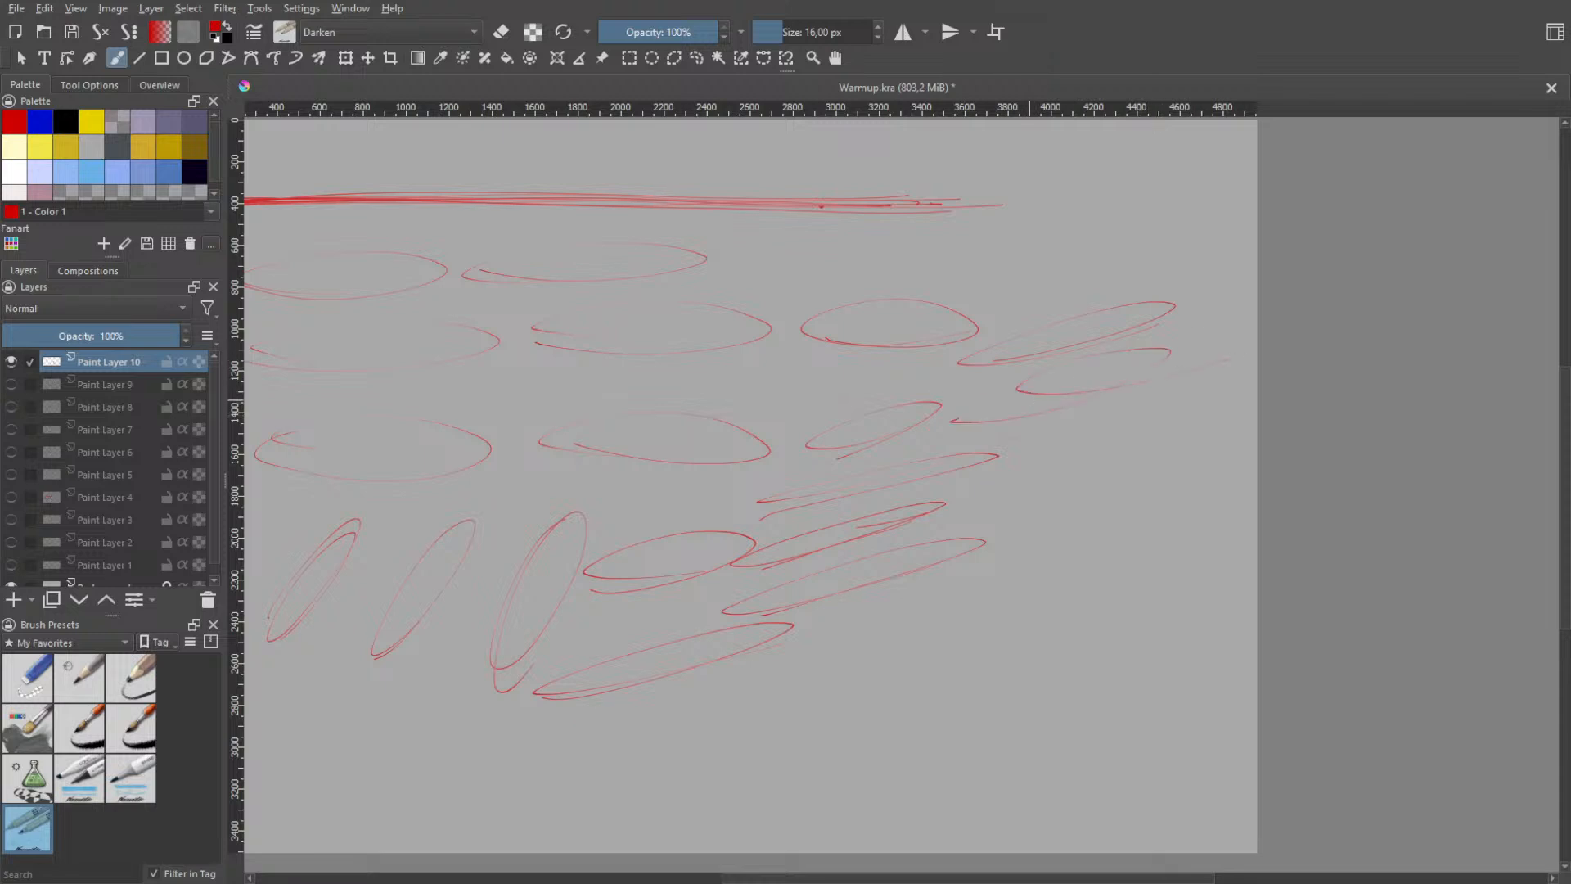
key(ctrl+z)
- Try gently slanted ellipses about 1100 px wide beneath the second row's slanted ellipse, undoing each one
drag(1013, 409, 1122, 405)
key(ctrl+z)
mouse_move(1010, 423)
mouse_down()
mouse_move(1199, 385)
mouse_move(974, 411)
mouse_up()
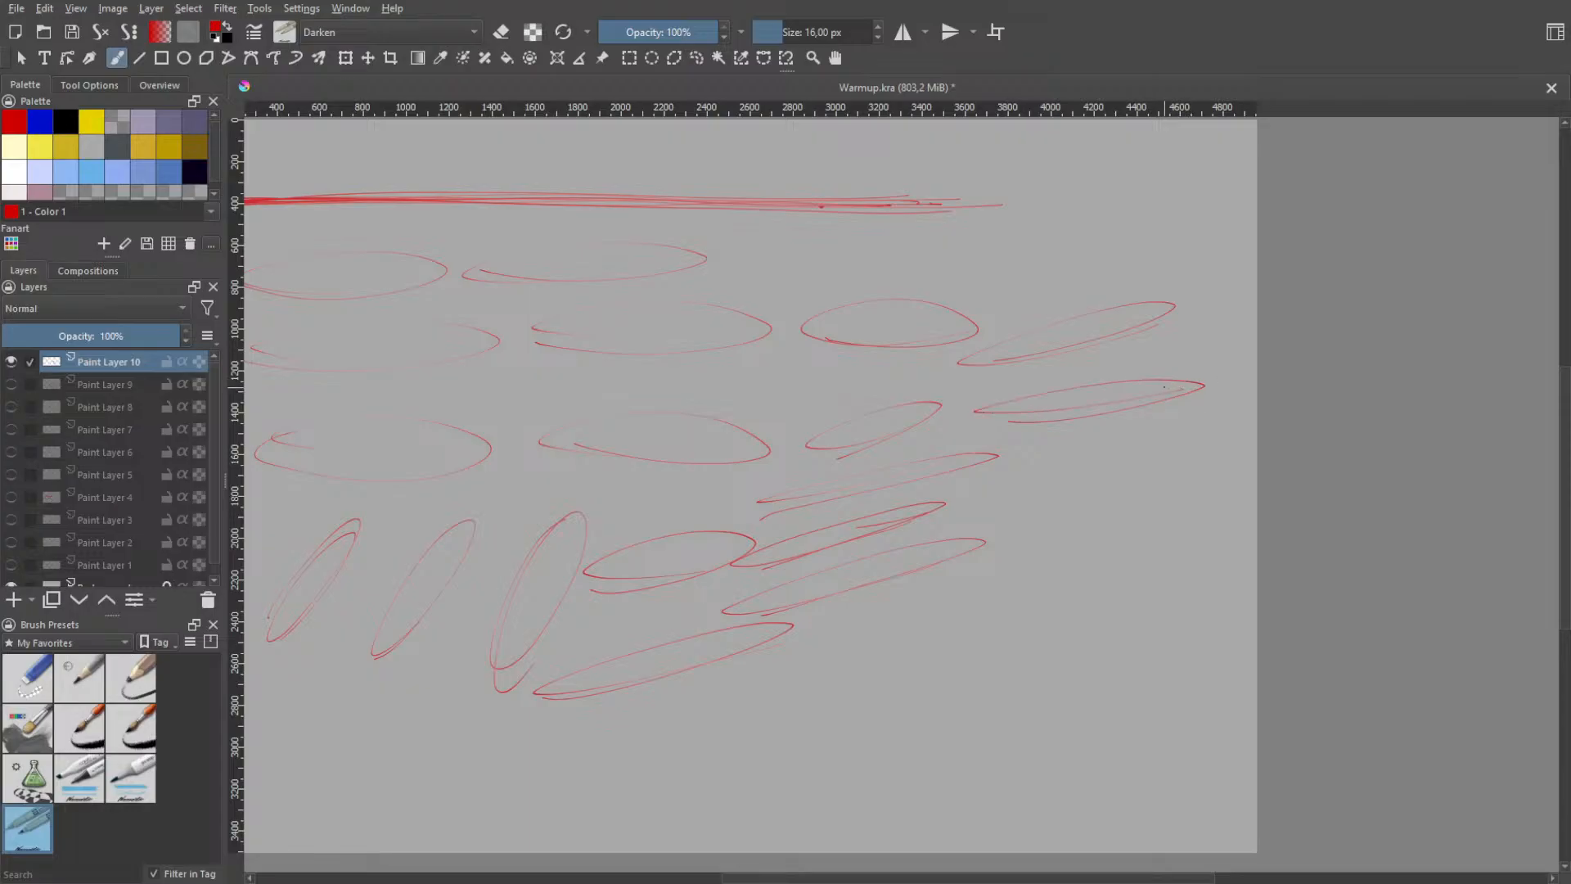
key(ctrl+z)
drag(1006, 438, 1189, 391)
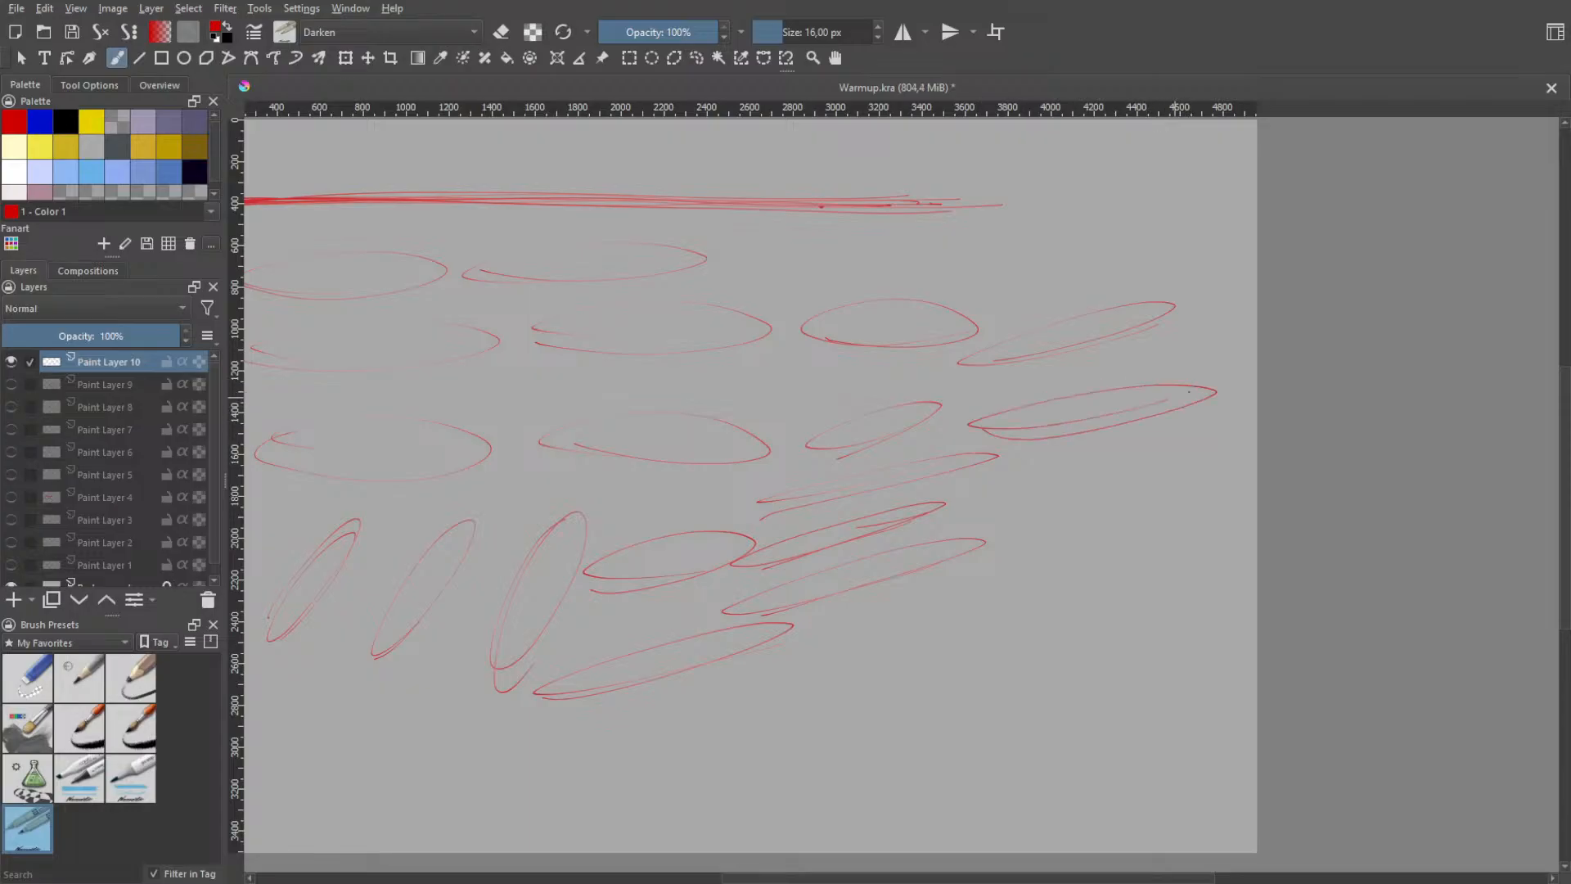
key(ctrl+z)
mouse_move(979, 440)
mouse_down()
mouse_move(1072, 407)
mouse_move(941, 418)
mouse_up()
key(ctrl+z)
key(ctrl+z)
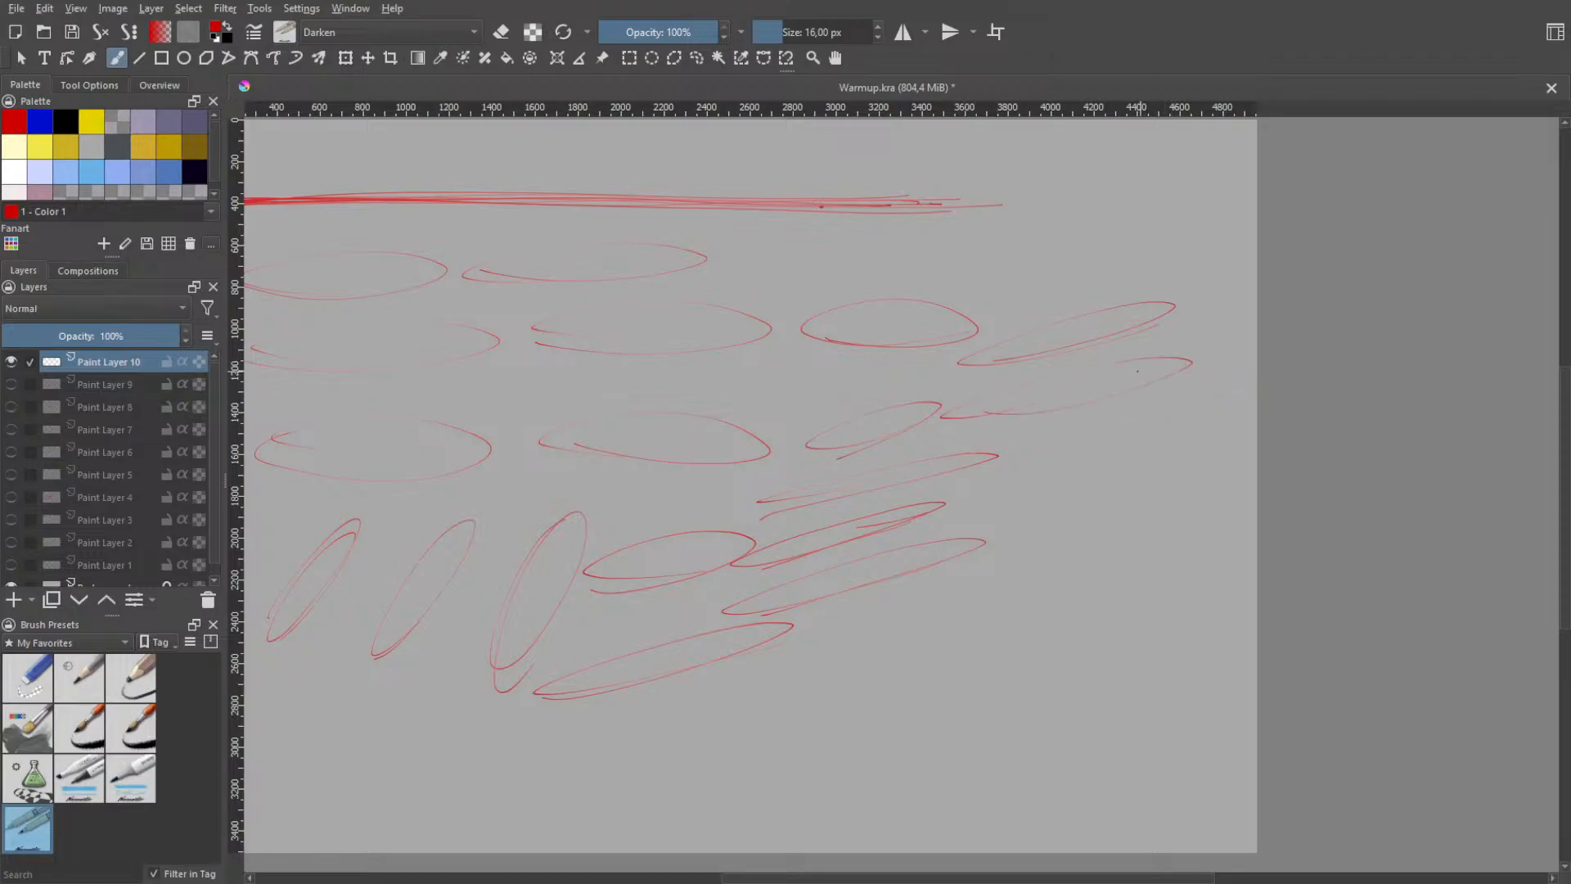
key(ctrl+z)
mouse_move(1040, 396)
mouse_down()
mouse_move(1175, 375)
mouse_move(939, 415)
mouse_move(989, 421)
mouse_move(1017, 392)
mouse_move(1182, 352)
mouse_move(994, 421)
mouse_up()
- Retry the narrow slanted ellipse starting beside the third row's slanted ellipse and rising toward the canvas's right edge, undoing every attempt
key(ctrl+z)
key(ctrl+z)
key(ctrl+z)
- Draw a slanted ellipse about 1080 px wide and 350 px high just below the second row's slanted ellipse, undoing surplus loops
key(ctrl+z)
drag(958, 402, 968, 423)
key(ctrl+z)
key(ctrl+z)
key(ctrl+z)
key(ctrl+z)
key(ctrl+z)
key(ctrl+z)
key(ctrl+z)
key(ctrl+z)
drag(970, 393, 1134, 364)
key(ctrl+z)
key(ctrl+z)
key(ctrl+z)
mouse_move(965, 400)
mouse_down()
mouse_move(1039, 370)
mouse_move(1166, 356)
mouse_move(1126, 342)
mouse_move(1020, 375)
mouse_move(1143, 347)
mouse_move(997, 374)
mouse_move(1154, 361)
mouse_move(1097, 358)
mouse_up()
key(ctrl+z)
key(ctrl+z)
key(ctrl+z)
key(ctrl+z)
key(ctrl+z)
key(ctrl+z)
key(ctrl+z)
drag(1189, 354, 1188, 374)
drag(1006, 418, 1160, 388)
key(ctrl+z)
key(ctrl+z)
drag(999, 423, 1178, 381)
key(ctrl+z)
key(ctrl+z)
key(ctrl+z)
drag(1000, 420, 1178, 380)
key(ctrl+z)
key(ctrl+z)
drag(995, 420, 1151, 384)
key(ctrl+z)
key(ctrl+z)
mouse_move(981, 425)
mouse_down()
mouse_move(1186, 381)
mouse_move(1161, 377)
mouse_up()
key(ctrl+z)
key(ctrl+z)
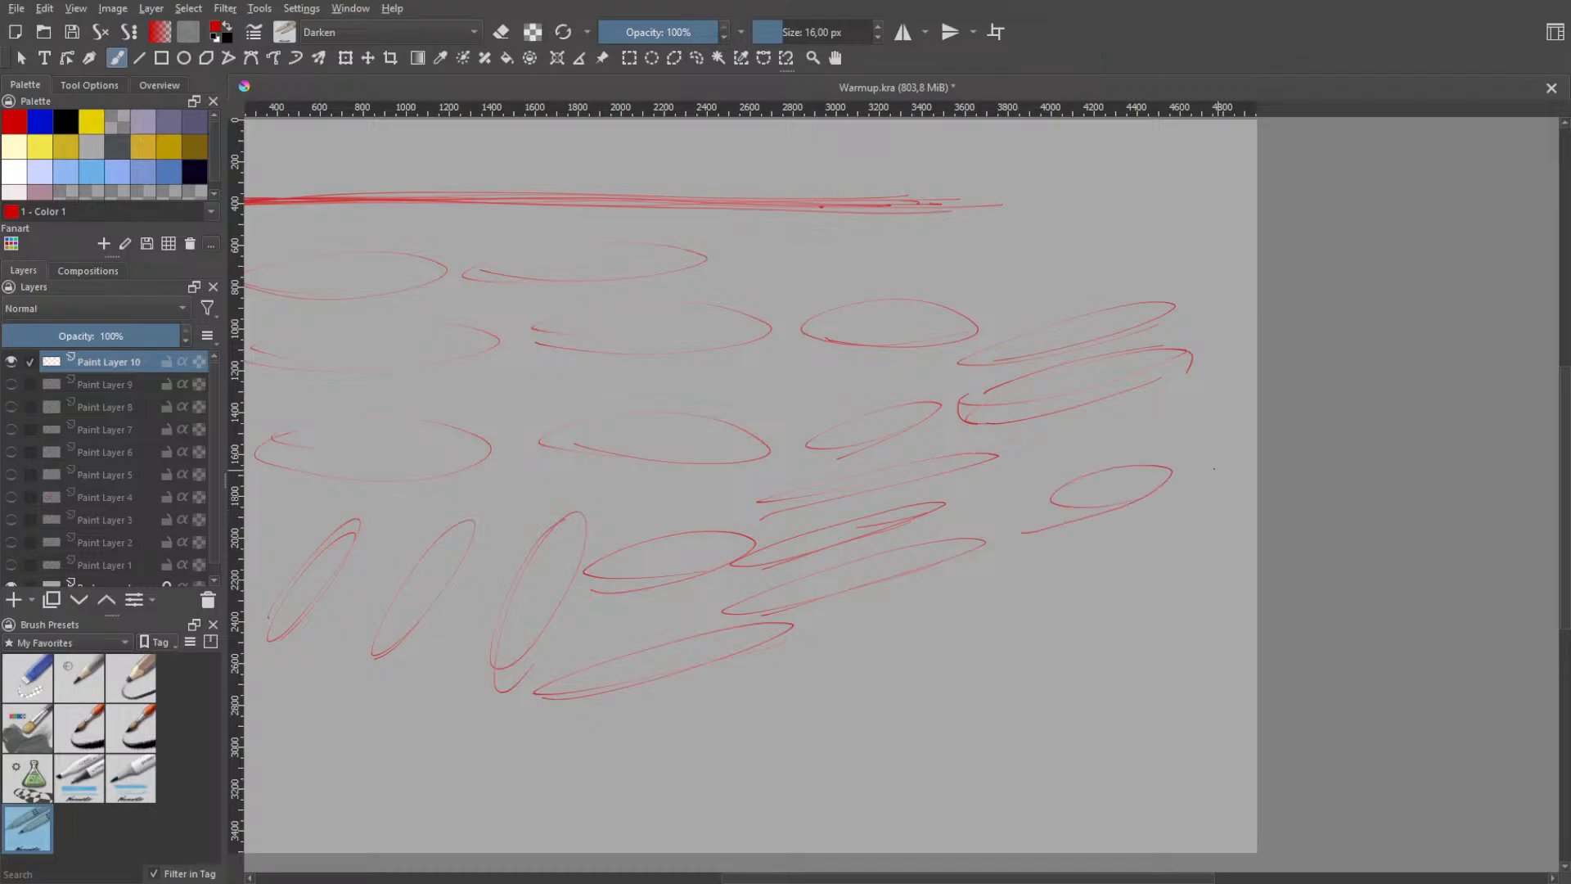
- Draw two gently slanted ellipses about 1200 px wide, one near the canvas's right edge and one beneath the stack of long, narrow ellipses
mouse_move(1022, 511)
mouse_down()
mouse_move(1047, 488)
mouse_move(1085, 499)
mouse_move(949, 497)
mouse_up()
key(ctrl+z)
- Draw a flat, narrow ellipse about 1150 px wide and 130 px high beneath the stack of slanted ellipses, undoing failed attempts
key(ctrl+z)
drag(760, 658, 732, 640)
mouse_move(919, 664)
mouse_down()
mouse_move(1158, 593)
mouse_move(1143, 582)
mouse_move(1081, 604)
mouse_move(1019, 572)
mouse_move(1047, 578)
mouse_move(795, 669)
mouse_move(1056, 615)
mouse_move(798, 683)
mouse_up()
key(ctrl+z)
key(ctrl+z)
key(ctrl+z)
key(ctrl+z)
key(ctrl+z)
mouse_move(901, 657)
mouse_down()
mouse_move(806, 665)
mouse_move(898, 648)
mouse_up()
key(ctrl+z)
key(ctrl+z)
drag(786, 663, 799, 680)
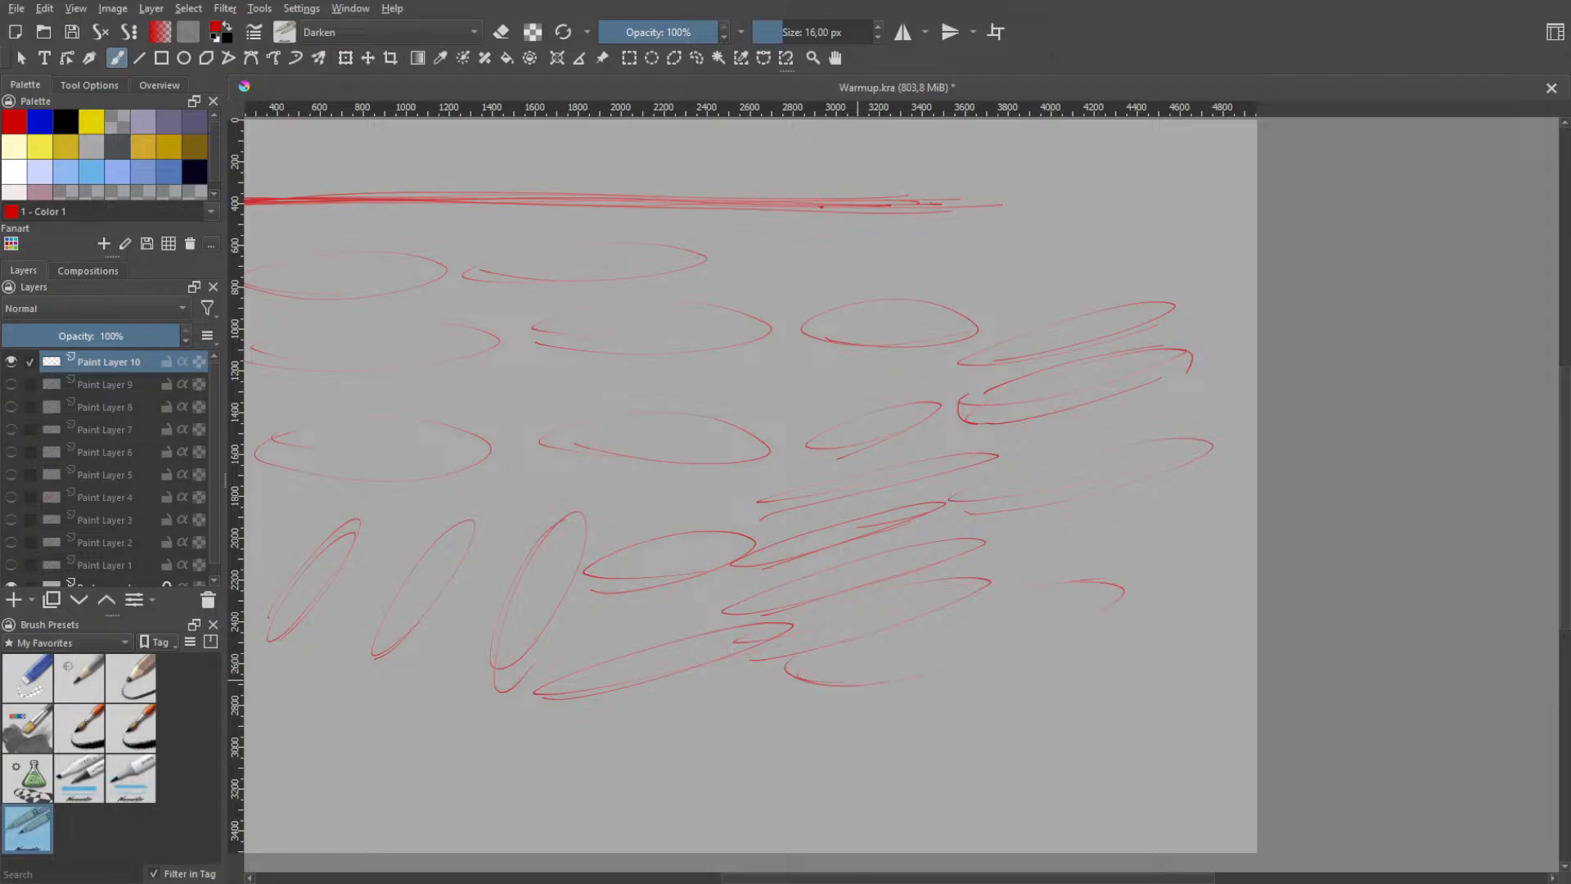
key(ctrl+z)
drag(751, 674, 954, 698)
- Draw a steep, narrow ellipse about 600 px wide and 770 px high across the fourth row's flatter ellipse, undoing failed attempts
key(ctrl+z)
mouse_move(626, 581)
mouse_down()
mouse_move(699, 493)
mouse_move(655, 570)
mouse_move(740, 454)
mouse_up()
key(ctrl+z)
- Try loops and slanted ellipses in the empty area to the right of the lowest slanted ellipses, undoing each one
key(ctrl+z)
key(ctrl+z)
mouse_move(602, 614)
mouse_down()
mouse_move(729, 450)
mouse_move(609, 592)
mouse_up()
key(ctrl+z)
drag(995, 567, 1015, 574)
key(ctrl+z)
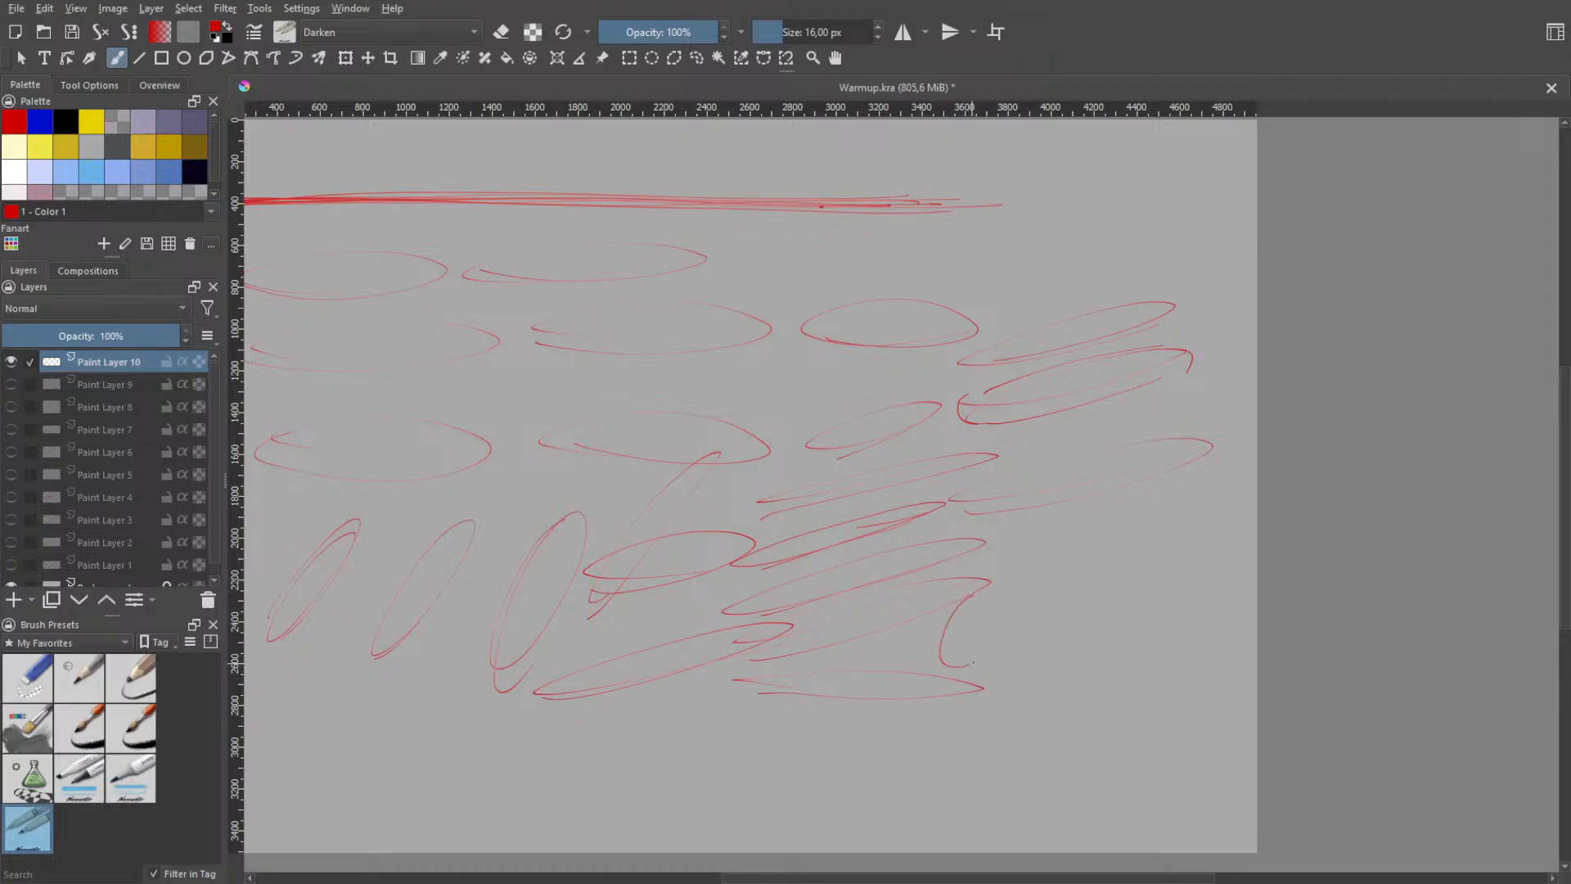
drag(967, 604, 961, 667)
key(ctrl+z)
key(ctrl+z)
mouse_move(1039, 634)
mouse_down()
mouse_move(1183, 575)
mouse_move(1220, 583)
mouse_move(1108, 637)
mouse_up()
key(ctrl+z)
drag(987, 636, 1084, 626)
key(ctrl+z)
mouse_move(970, 639)
mouse_down()
mouse_move(950, 643)
mouse_move(1121, 567)
mouse_move(929, 626)
mouse_move(935, 583)
mouse_move(992, 625)
mouse_move(933, 607)
mouse_move(979, 590)
mouse_move(970, 639)
mouse_move(994, 603)
mouse_move(994, 634)
mouse_move(1165, 538)
mouse_up()
key(ctrl+z)
key(ctrl+z)
- Try further wide ellipses between the lowest slanted ellipses and the canvas's right edge, undoing all of them
key(ctrl+z)
key(ctrl+z)
key(ctrl+z)
key(ctrl+z)
key(ctrl+z)
mouse_move(990, 656)
mouse_down()
mouse_move(1083, 643)
mouse_move(948, 675)
mouse_up()
key(ctrl+z)
drag(938, 652, 976, 652)
- Try gently rising ellipses in the gap above the second row's right-hand ellipses, undoing each attempt
key(ctrl+z)
drag(986, 643, 1181, 602)
mouse_move(986, 670)
mouse_down()
mouse_move(1095, 640)
mouse_move(918, 672)
mouse_up()
key(ctrl+z)
key(ctrl+z)
key(ctrl+z)
drag(1166, 605, 1195, 630)
key(ctrl+z)
drag(1007, 610, 1132, 618)
key(ctrl+z)
drag(1042, 635, 1105, 641)
key(ctrl+z)
mouse_move(949, 614)
mouse_down()
mouse_move(1194, 564)
mouse_move(966, 610)
mouse_move(917, 645)
mouse_move(966, 651)
mouse_move(919, 647)
mouse_up()
key(ctrl+z)
key(ctrl+z)
drag(1220, 515, 999, 575)
key(ctrl+z)
drag(1009, 288, 1109, 269)
key(ctrl+z)
mouse_move(918, 299)
mouse_down()
mouse_move(1070, 272)
mouse_move(1064, 258)
mouse_move(1078, 272)
mouse_move(953, 297)
mouse_move(1118, 264)
mouse_move(954, 293)
mouse_move(1085, 279)
mouse_up()
key(ctrl+z)
key(ctrl+z)
key(ctrl+z)
key(ctrl+z)
key(ctrl+z)
key(ctrl+z)
mouse_move(953, 283)
mouse_down()
mouse_move(1074, 252)
mouse_move(926, 295)
mouse_move(1107, 260)
mouse_up()
key(ctrl+z)
key(ctrl+z)
drag(892, 294, 1140, 233)
key(ctrl+z)
- Start a bottom row at the canvas's left with three steep, narrow ellipses about 530 to 690 px high, undoing failed attempts
key(h)
drag(763, 583, 1172, 442)
drag(849, 564, 836, 634)
key(b)
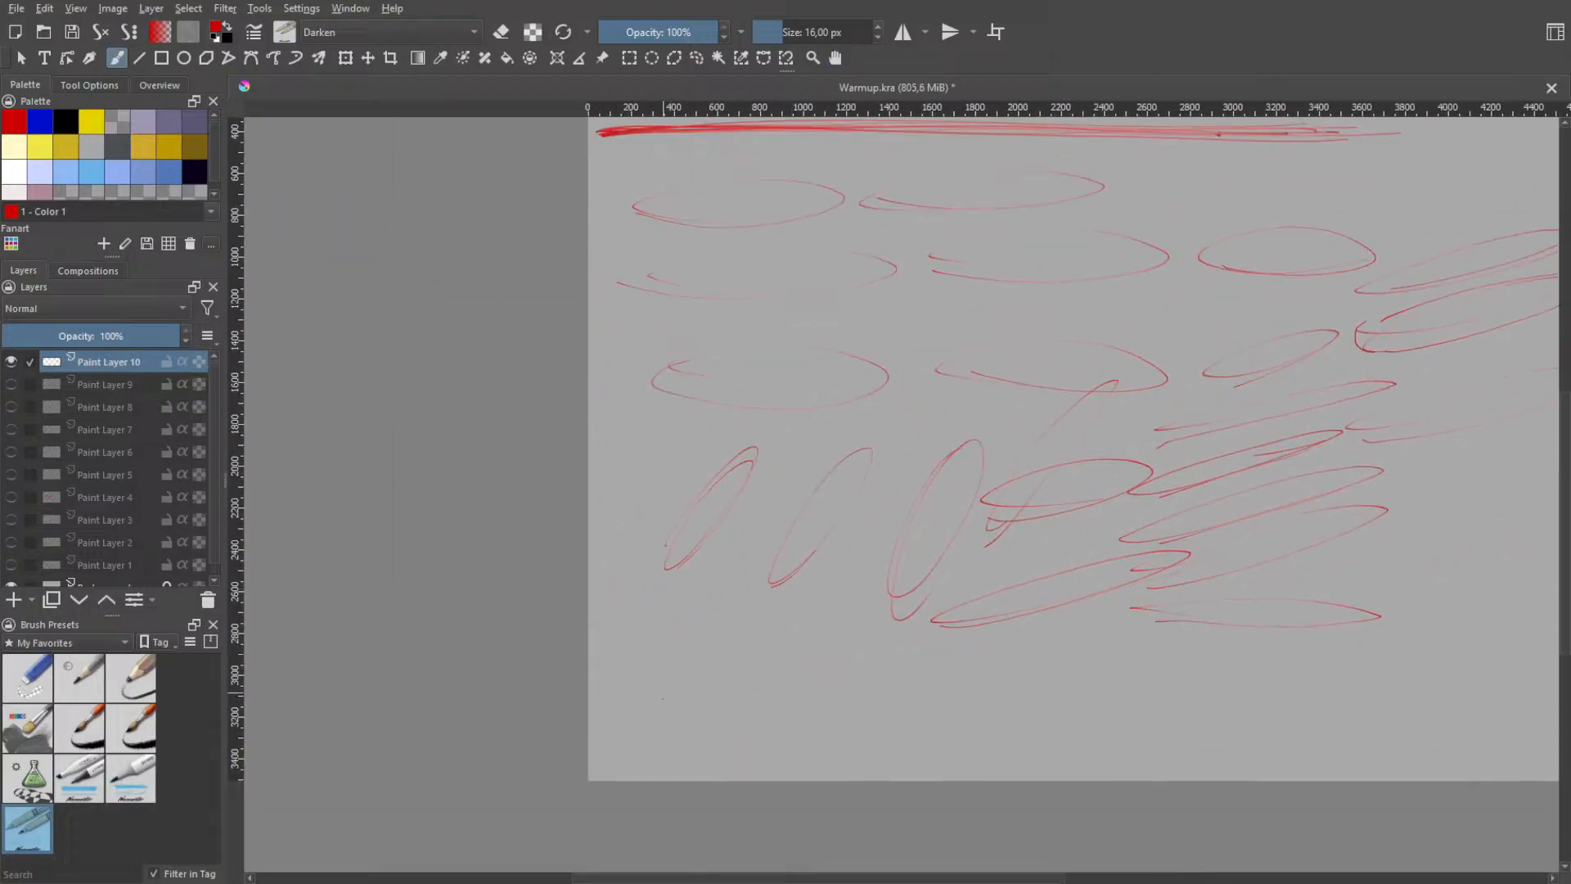
mouse_move(679, 609)
mouse_down()
mouse_move(665, 728)
mouse_move(694, 630)
mouse_move(694, 616)
mouse_move(666, 717)
mouse_move(675, 601)
mouse_move(648, 718)
mouse_move(688, 635)
mouse_move(672, 628)
mouse_move(669, 729)
mouse_move(711, 641)
mouse_move(654, 732)
mouse_up()
key(ctrl+z)
key(ctrl+z)
mouse_move(727, 696)
mouse_down()
mouse_move(761, 681)
mouse_move(785, 617)
mouse_move(737, 731)
mouse_move(768, 615)
mouse_move(723, 724)
mouse_move(776, 674)
mouse_move(761, 704)
mouse_move(793, 616)
mouse_move(719, 744)
mouse_move(807, 648)
mouse_move(735, 708)
mouse_move(760, 727)
mouse_move(779, 630)
mouse_move(742, 739)
mouse_move(806, 634)
mouse_move(724, 746)
mouse_up()
- Continue the bottom row with three steep ellipses about 490 px high, undoing a failed attempt
key(ctrl+z)
key(ctrl+z)
key(ctrl+z)
mouse_move(925, 643)
mouse_down()
mouse_move(883, 668)
mouse_move(910, 689)
mouse_move(931, 626)
mouse_up()
mouse_move(1064, 631)
mouse_down()
mouse_move(993, 732)
mouse_move(1067, 650)
mouse_move(1018, 708)
mouse_up()
key(ctrl+z)
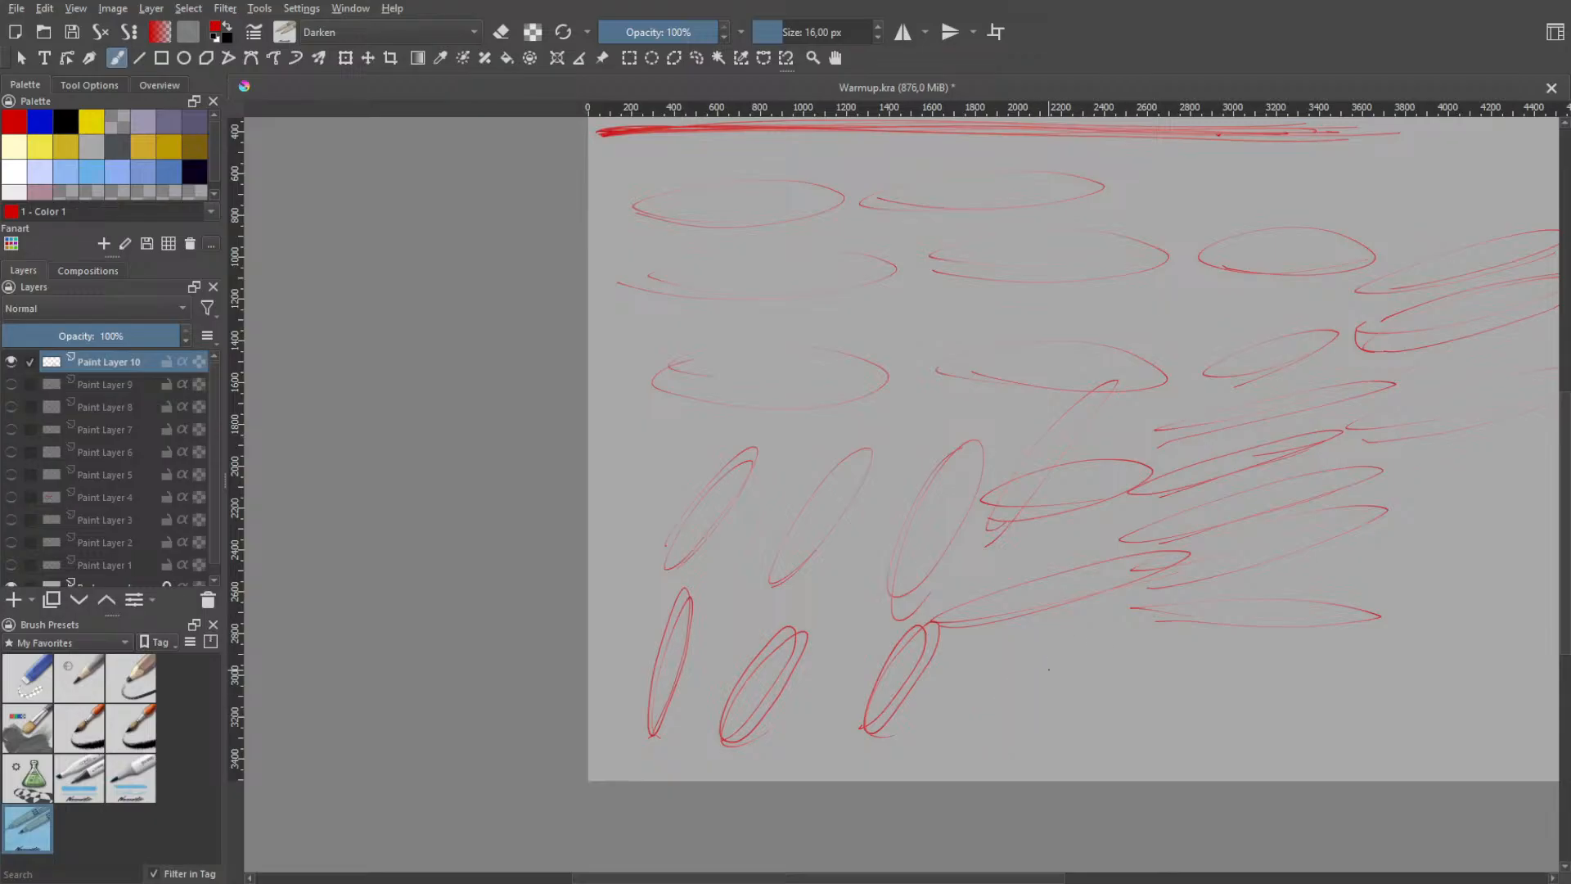
mouse_move(1057, 639)
mouse_down()
mouse_move(1098, 614)
mouse_move(1059, 698)
mouse_move(1087, 631)
mouse_move(1070, 674)
mouse_move(1018, 733)
mouse_move(1070, 648)
mouse_move(1014, 730)
mouse_up()
key(ctrl+z)
mouse_move(1140, 654)
mouse_down()
mouse_move(1108, 729)
mouse_move(1144, 704)
mouse_up()
mouse_move(1252, 640)
mouse_down()
mouse_move(1248, 702)
mouse_move(1224, 737)
mouse_up()
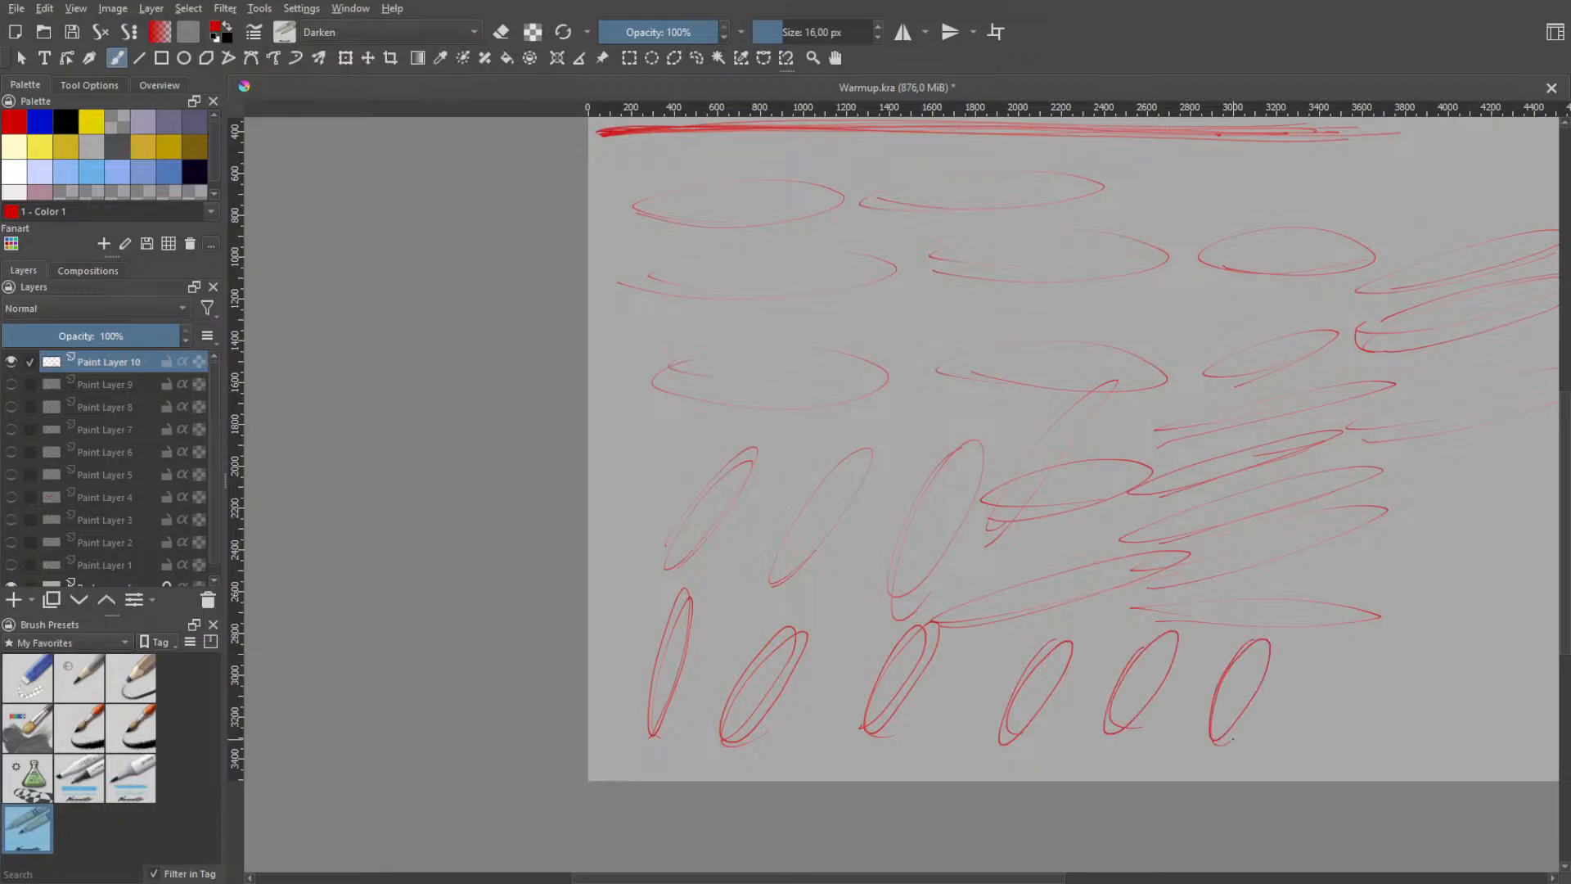
- Extend the bottom row with two more steep ellipses and a cluster of tightly packed, overlapping narrow loops
mouse_move(1316, 655)
mouse_down()
mouse_move(1332, 691)
mouse_move(1321, 734)
mouse_up()
mouse_move(1392, 628)
mouse_down()
mouse_move(1343, 722)
mouse_move(1385, 687)
mouse_move(1060, 722)
mouse_up()
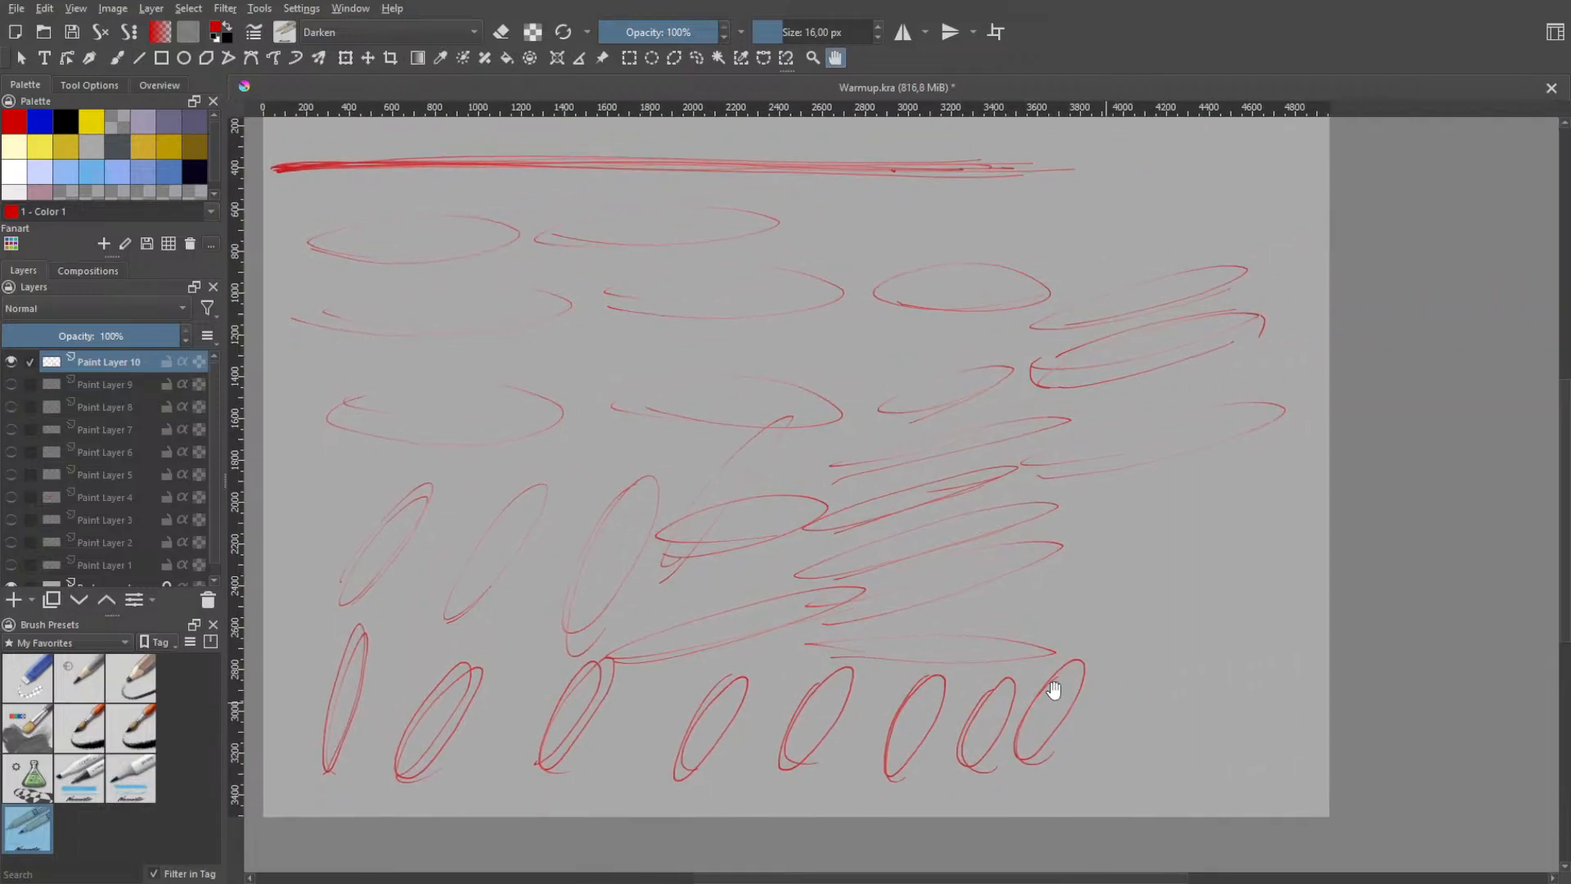
mouse_move(1095, 667)
mouse_down()
mouse_move(1090, 784)
mouse_move(1148, 677)
mouse_move(1174, 678)
mouse_move(1172, 758)
mouse_up()
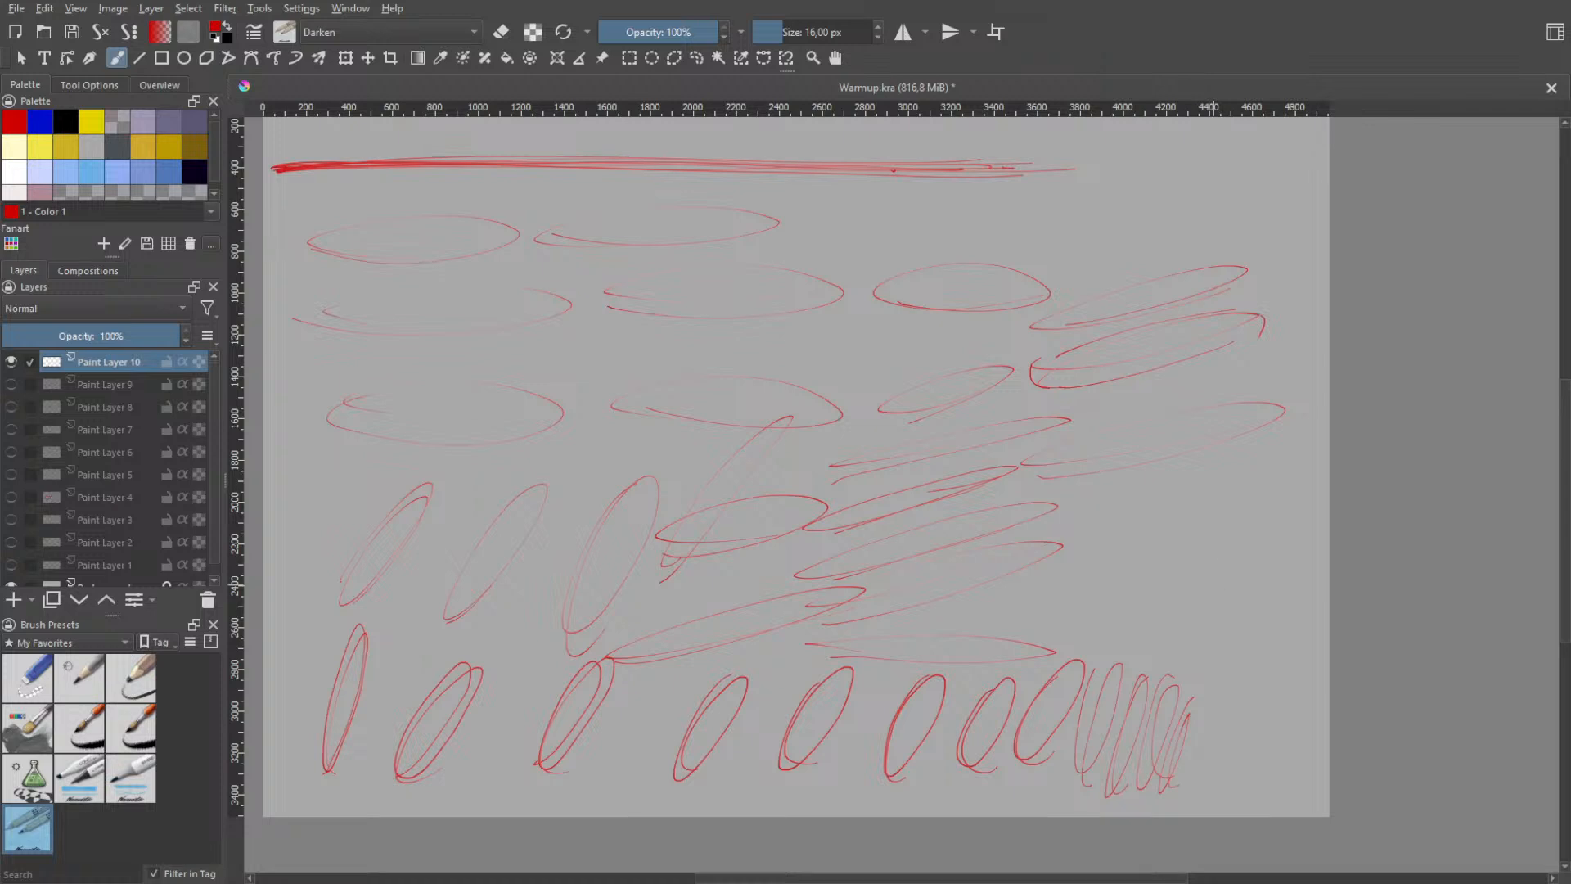
- Draw a slanted ellipse about 610 px wide above the bottom row's right end and extend the packed narrow loops, undoing failed attempts
drag(1186, 550, 1111, 565)
mouse_move(1200, 702)
mouse_down()
mouse_move(1174, 807)
mouse_move(1191, 710)
mouse_up()
key(ctrl+z)
mouse_move(1217, 701)
mouse_down()
mouse_move(1206, 773)
mouse_move(1234, 717)
mouse_up()
key(ctrl+z)
drag(1229, 456, 1204, 667)
key(ctrl+z)
key(ctrl+z)
mouse_move(1225, 731)
mouse_down()
mouse_move(1261, 606)
mouse_move(1244, 696)
mouse_move(1227, 692)
mouse_move(1183, 778)
mouse_move(1211, 629)
mouse_move(1195, 740)
mouse_up()
- Continue the loop cluster up the canvas's right side with tall, narrow zigzag loops, undoing failed attempts
key(ctrl+z)
key(ctrl+z)
key(ctrl+z)
key(ctrl+z)
mouse_move(1191, 767)
mouse_down()
mouse_move(1184, 794)
mouse_move(1219, 625)
mouse_move(1237, 616)
mouse_up()
key(ctrl+z)
key(ctrl+z)
mouse_move(1254, 747)
mouse_down()
mouse_move(1272, 620)
mouse_move(1223, 580)
mouse_move(1276, 577)
mouse_up()
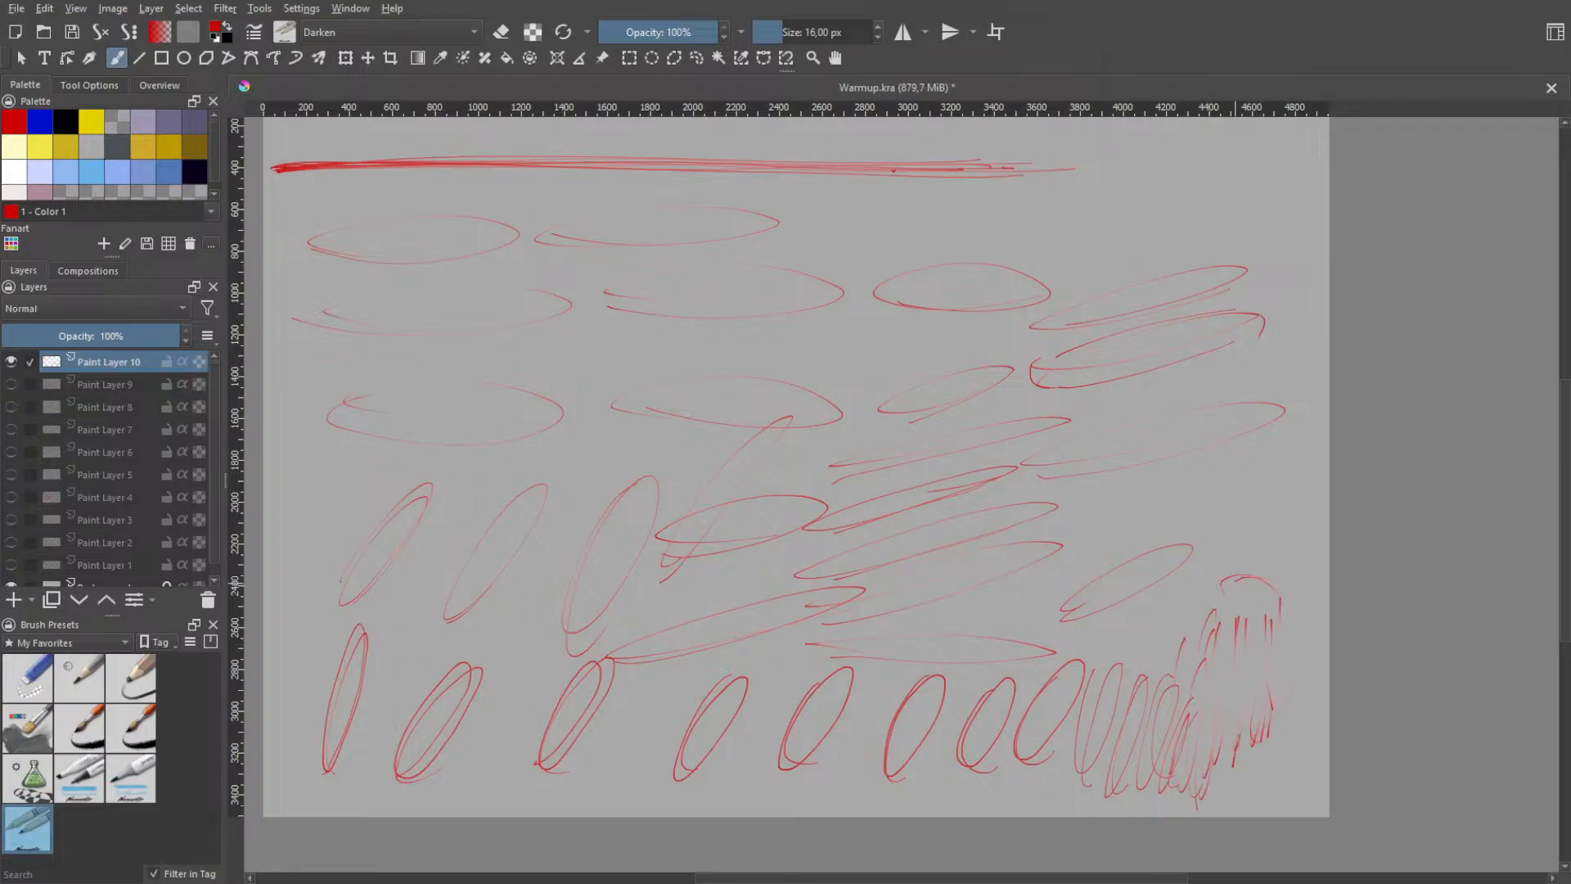
drag(1236, 716, 1231, 739)
mouse_move(1269, 689)
mouse_down()
mouse_move(1294, 584)
mouse_move(1311, 597)
mouse_up()
key(ctrl+z)
key(ctrl+z)
- Layer long, rising diagonal strokes across the canvas from the bottom row's third ellipse to the right-hand slanted ellipses
drag(638, 645, 1230, 383)
drag(626, 641, 1252, 369)
drag(642, 657, 982, 500)
drag(547, 696, 527, 705)
drag(1051, 443, 511, 723)
drag(1154, 411, 514, 684)
drag(648, 631, 550, 682)
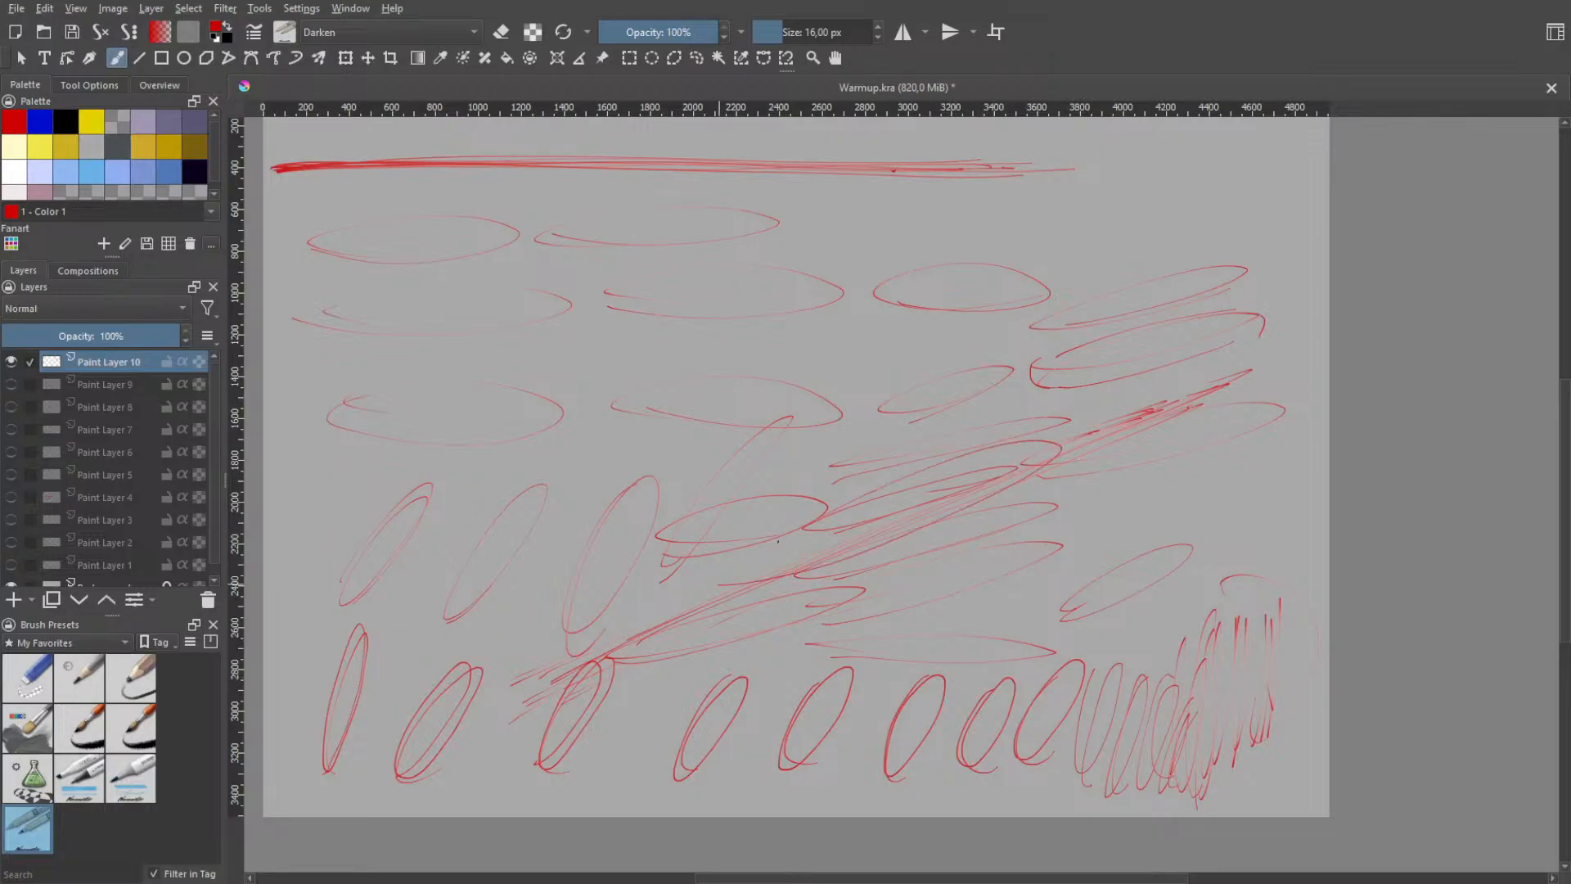
- Sweep more diagonal strokes through the upper-middle ellipses down to the third slanted ellipse, undoing failed attempts
drag(643, 558, 567, 586)
key(ctrl+z)
mouse_move(470, 648)
mouse_down()
mouse_move(537, 584)
mouse_move(874, 436)
mouse_move(745, 541)
mouse_move(552, 531)
mouse_move(765, 479)
mouse_up()
key(ctrl+z)
key(ctrl+z)
key(ctrl+z)
mouse_move(923, 413)
mouse_down()
mouse_move(641, 524)
mouse_move(689, 507)
mouse_up()
- Try short, steep loops just above the middle ellipse, undoing each attempt
key(ctrl+z)
drag(958, 281, 570, 619)
drag(877, 340, 676, 603)
key(ctrl+z)
drag(691, 544, 767, 425)
key(ctrl+z)
drag(768, 483, 803, 483)
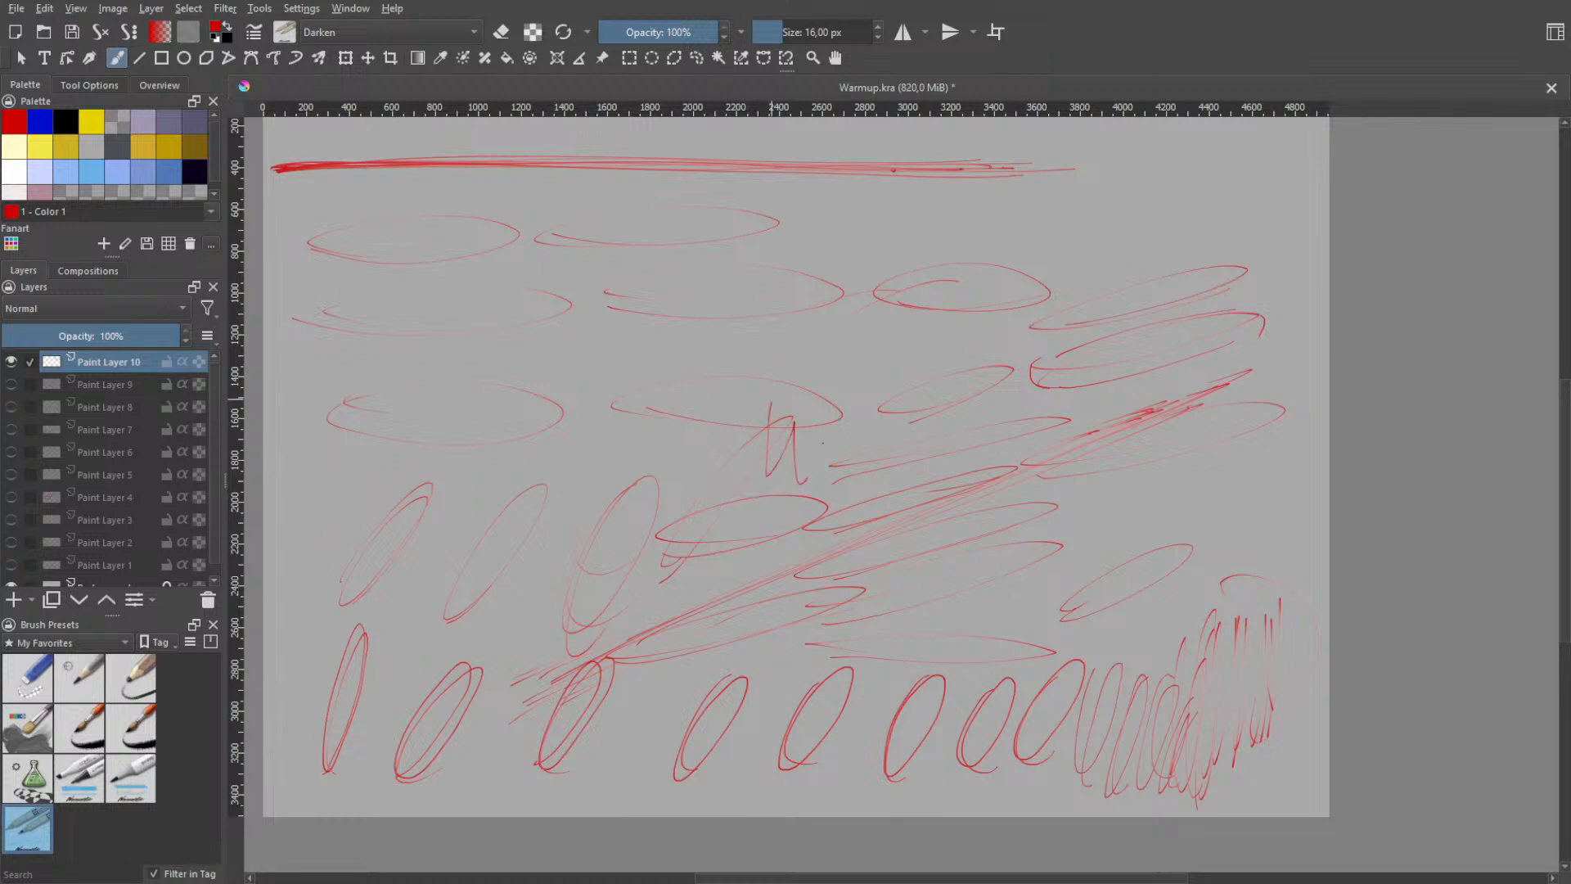
key(ctrl+z)
mouse_move(825, 393)
mouse_down()
mouse_move(822, 477)
mouse_move(838, 411)
mouse_up()
key(ctrl+z)
- Try a band of closely spaced vertical hatch strokes across the middle of the canvas, and undo them
drag(825, 328, 817, 473)
drag(813, 358, 809, 496)
drag(827, 346, 830, 422)
drag(848, 368, 845, 507)
drag(868, 361, 874, 506)
drag(892, 351, 889, 381)
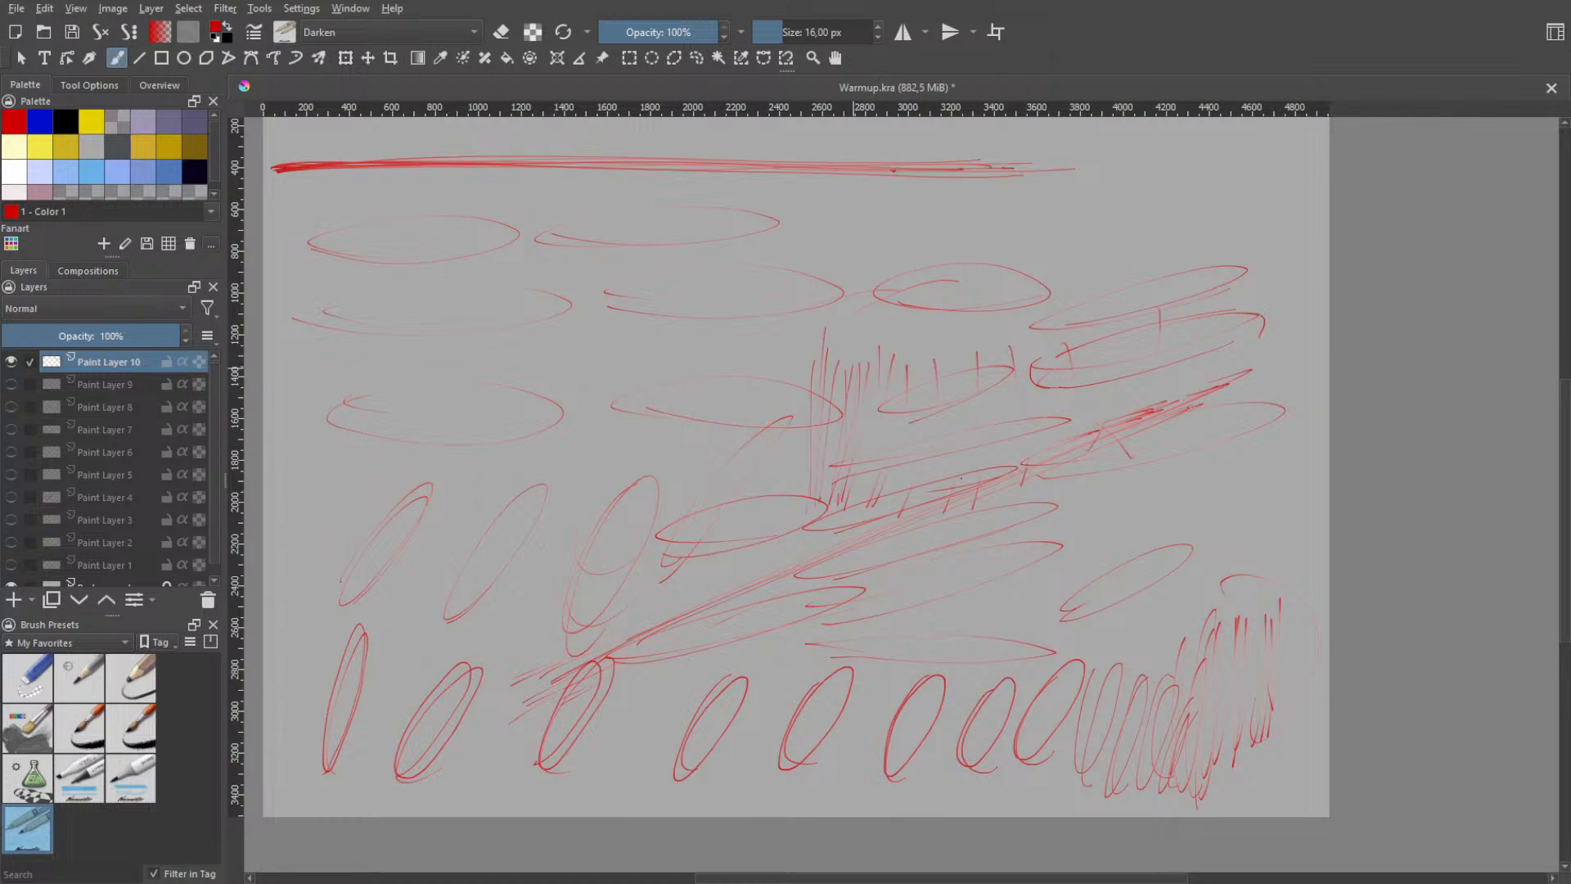
key(ctrl+z)
key(ctrl+z)
key(ctrl+z)
key(ctrl+z)
key(ctrl+z)
key(ctrl+z)
key(ctrl+z)
key(ctrl+z)
key(ctrl+z)
key(ctrl+z)
- Switch to the 215 px brush preset at 83% opacity and try broad strokes mid-canvas, undoing them
right_click(922, 470)
click(826, 441)
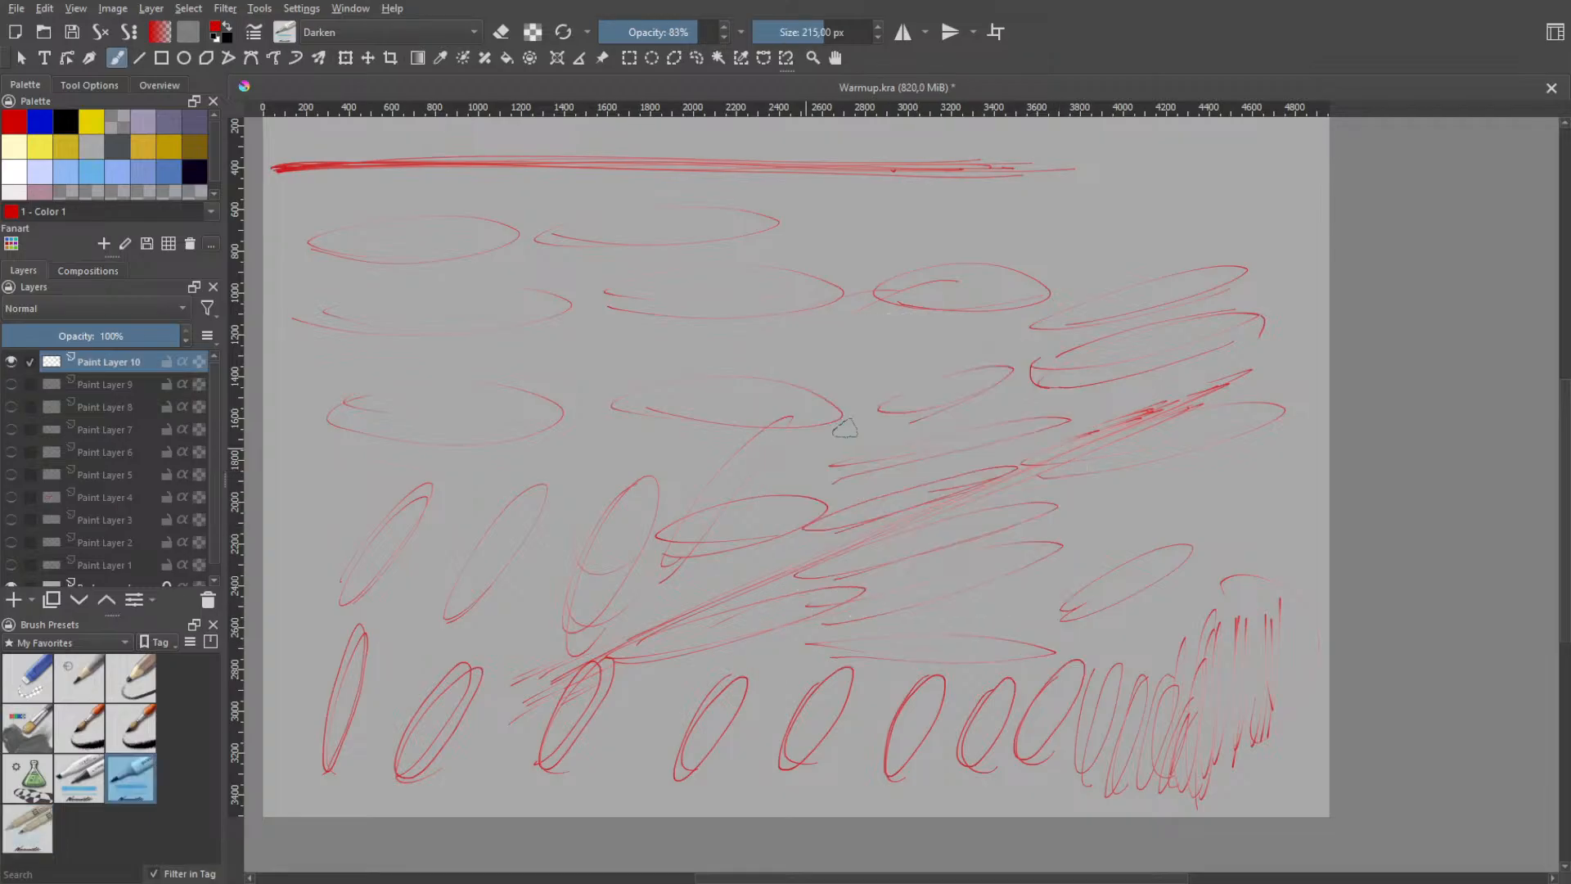
drag(787, 457, 816, 448)
mouse_move(830, 411)
mouse_down()
mouse_move(909, 363)
mouse_move(825, 379)
mouse_move(958, 335)
mouse_move(953, 436)
mouse_up()
key(ctrl+z)
mouse_move(1015, 282)
mouse_down()
mouse_move(949, 540)
mouse_move(1080, 478)
mouse_move(1117, 545)
mouse_move(1196, 536)
mouse_move(1240, 491)
mouse_move(1260, 503)
mouse_move(1213, 414)
mouse_move(1098, 342)
mouse_move(1174, 416)
mouse_move(1138, 449)
mouse_up()
key(ctrl+z)
key(ctrl+z)
key(ctrl+z)
key(ctrl+z)
key(ctrl+z)
- Close Warmup.kra and open the recent image Week 1.kra
key(ctrl+w)
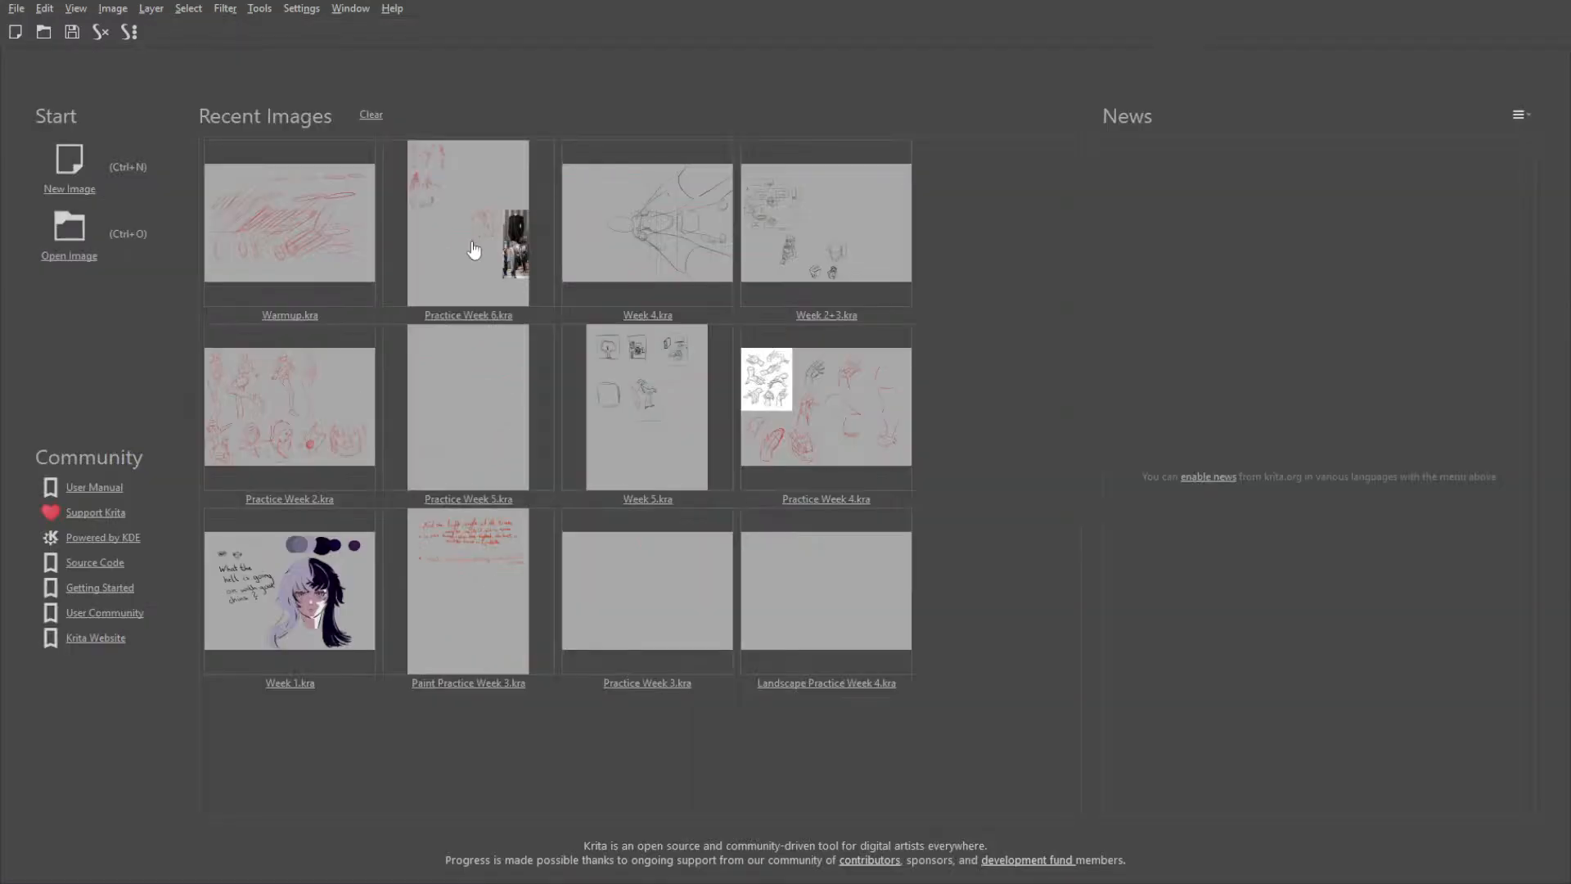
click(297, 633)
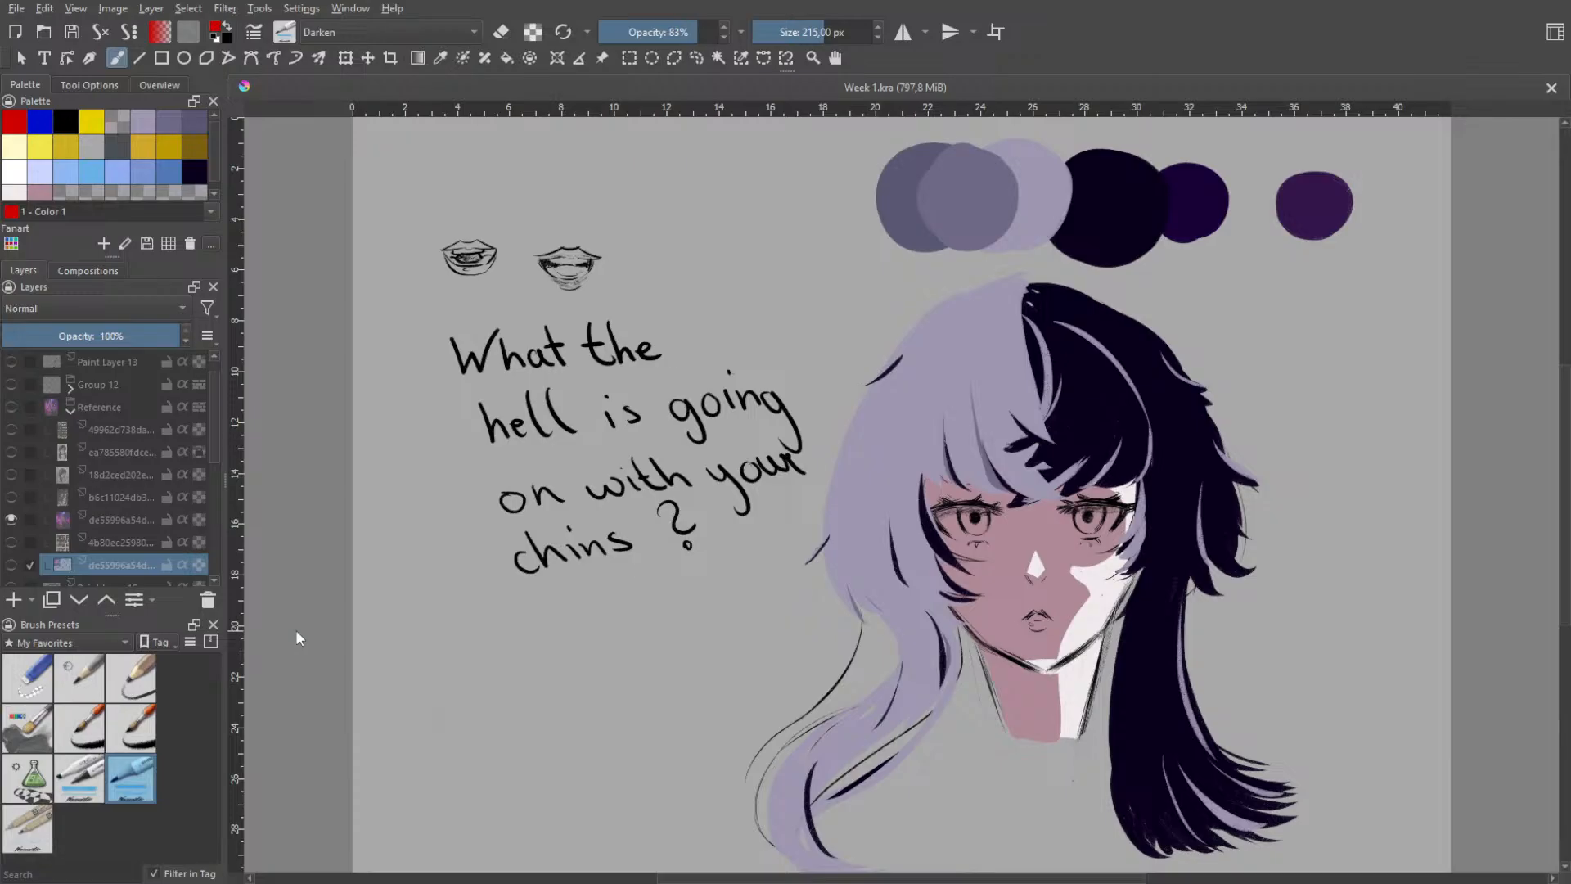
- Switch to the 1 px shape-filling brush preset and make Paint Layer 10 the active layer
right_click(757, 523)
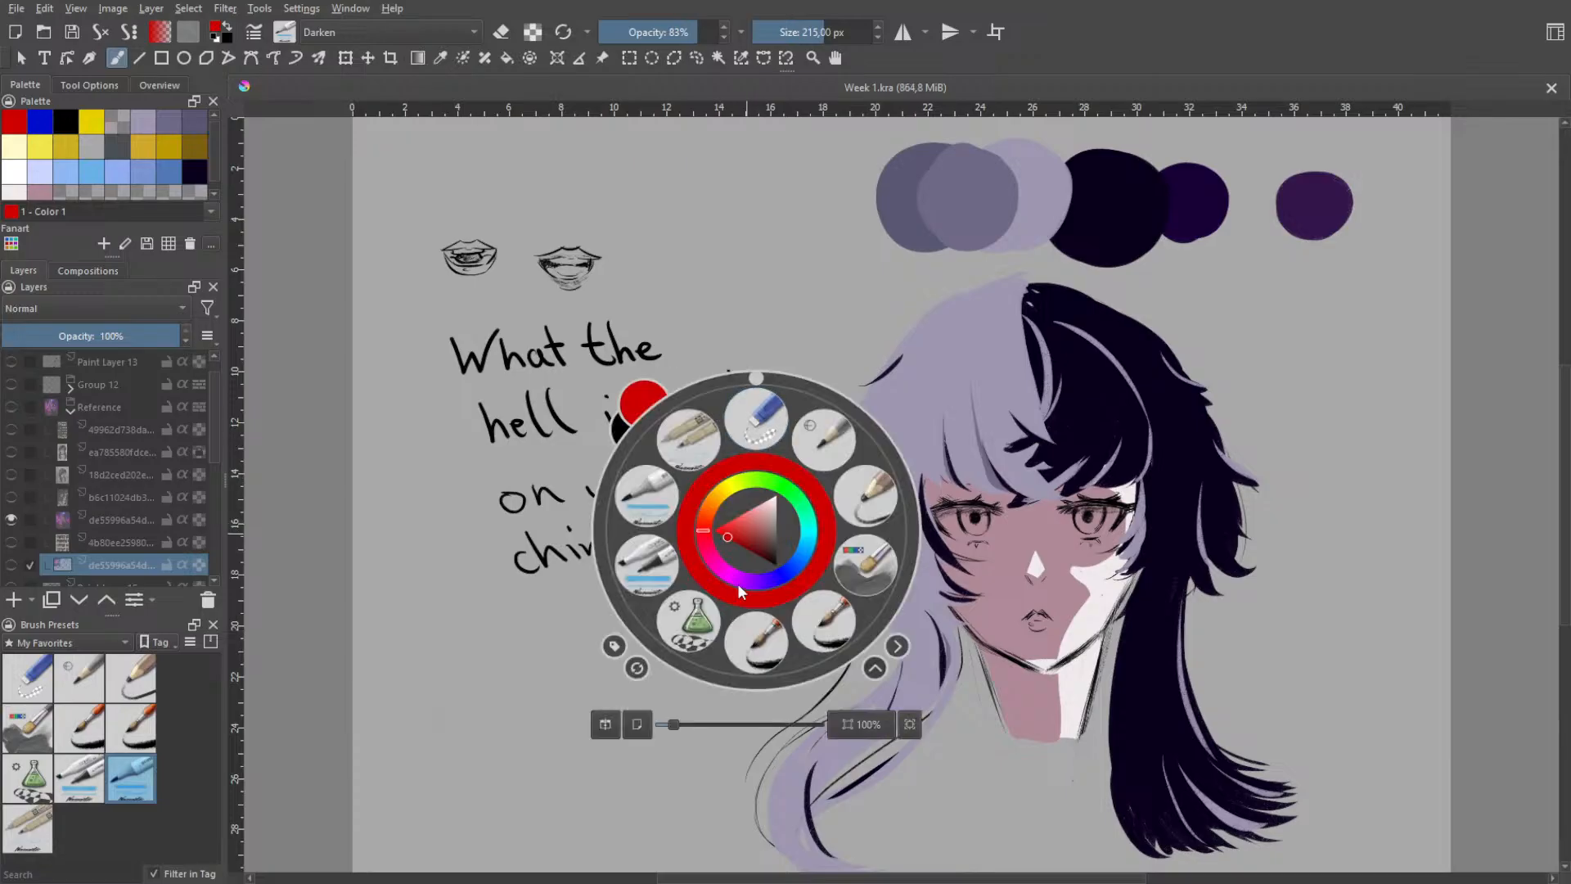
click(688, 622)
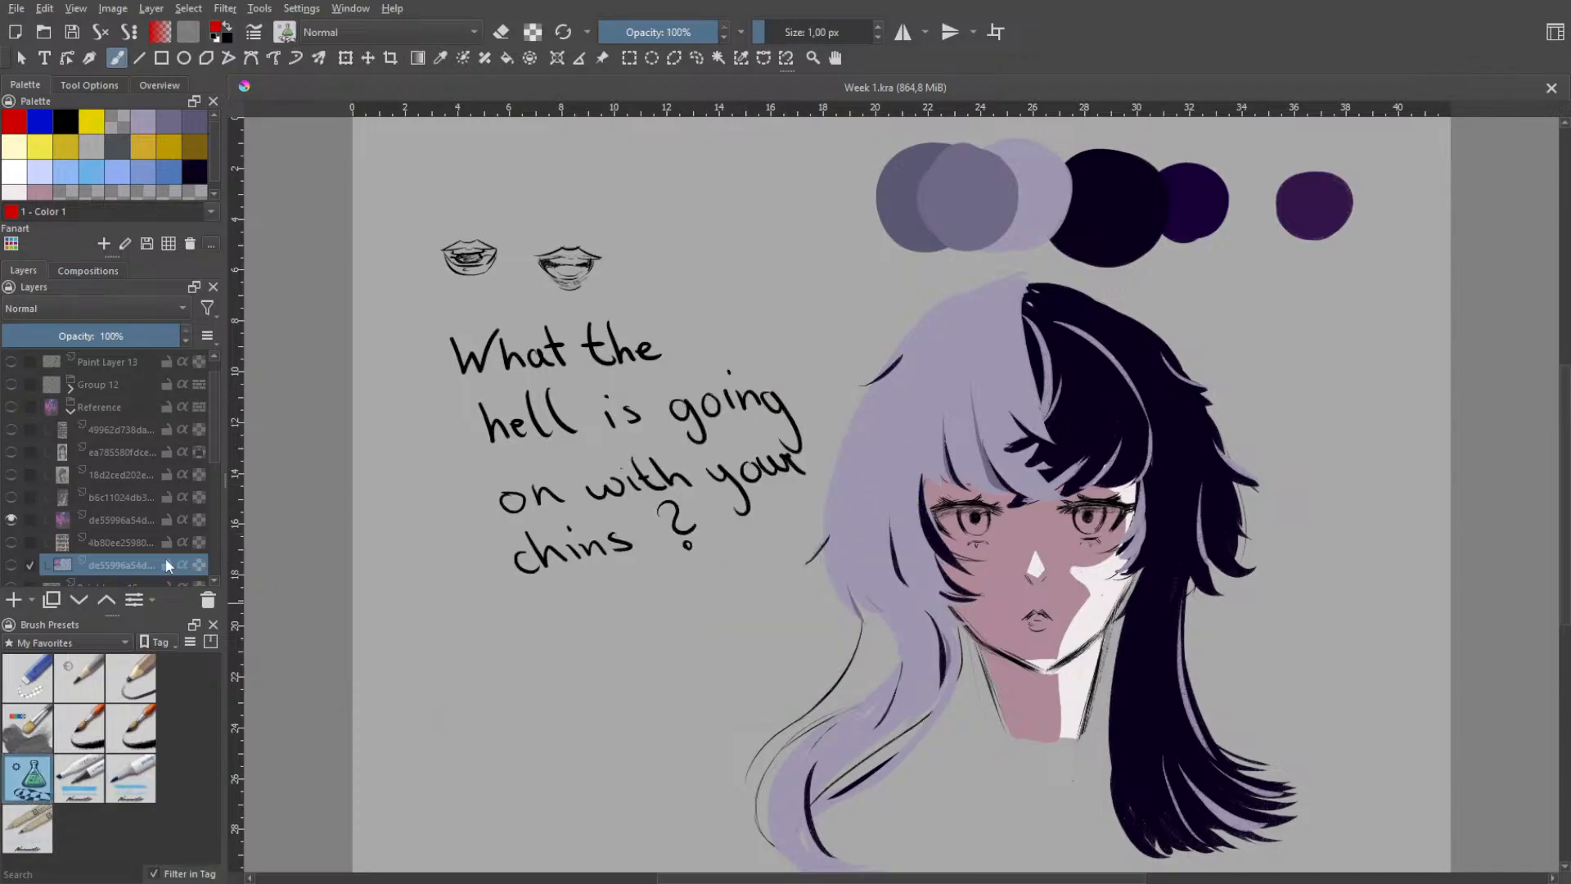
scroll(214, 441, down, 3)
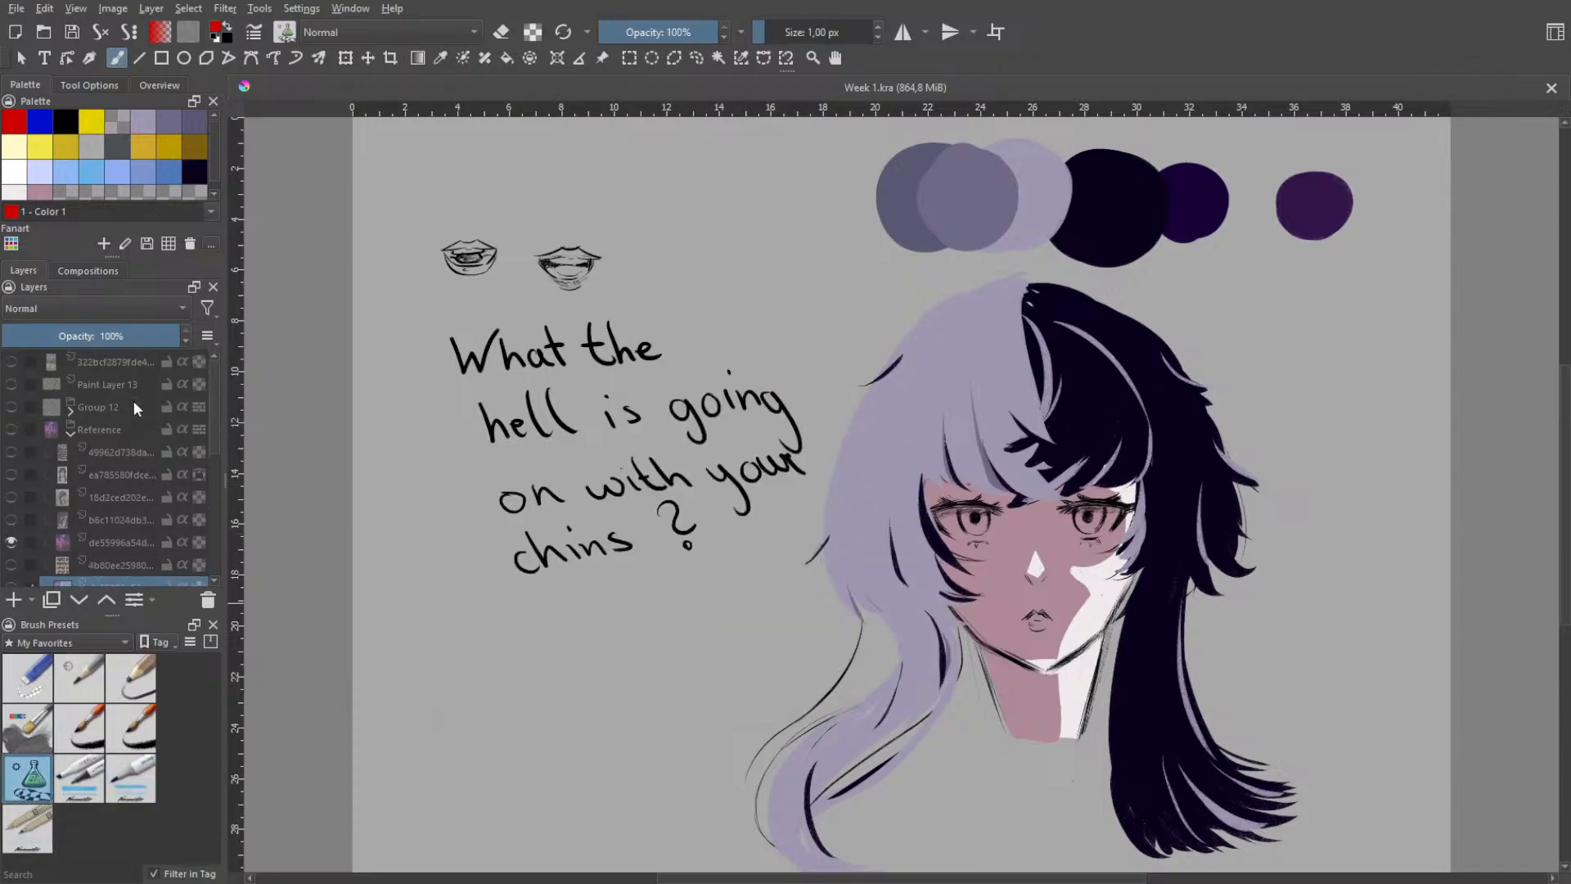
scroll(224, 464, down, 3)
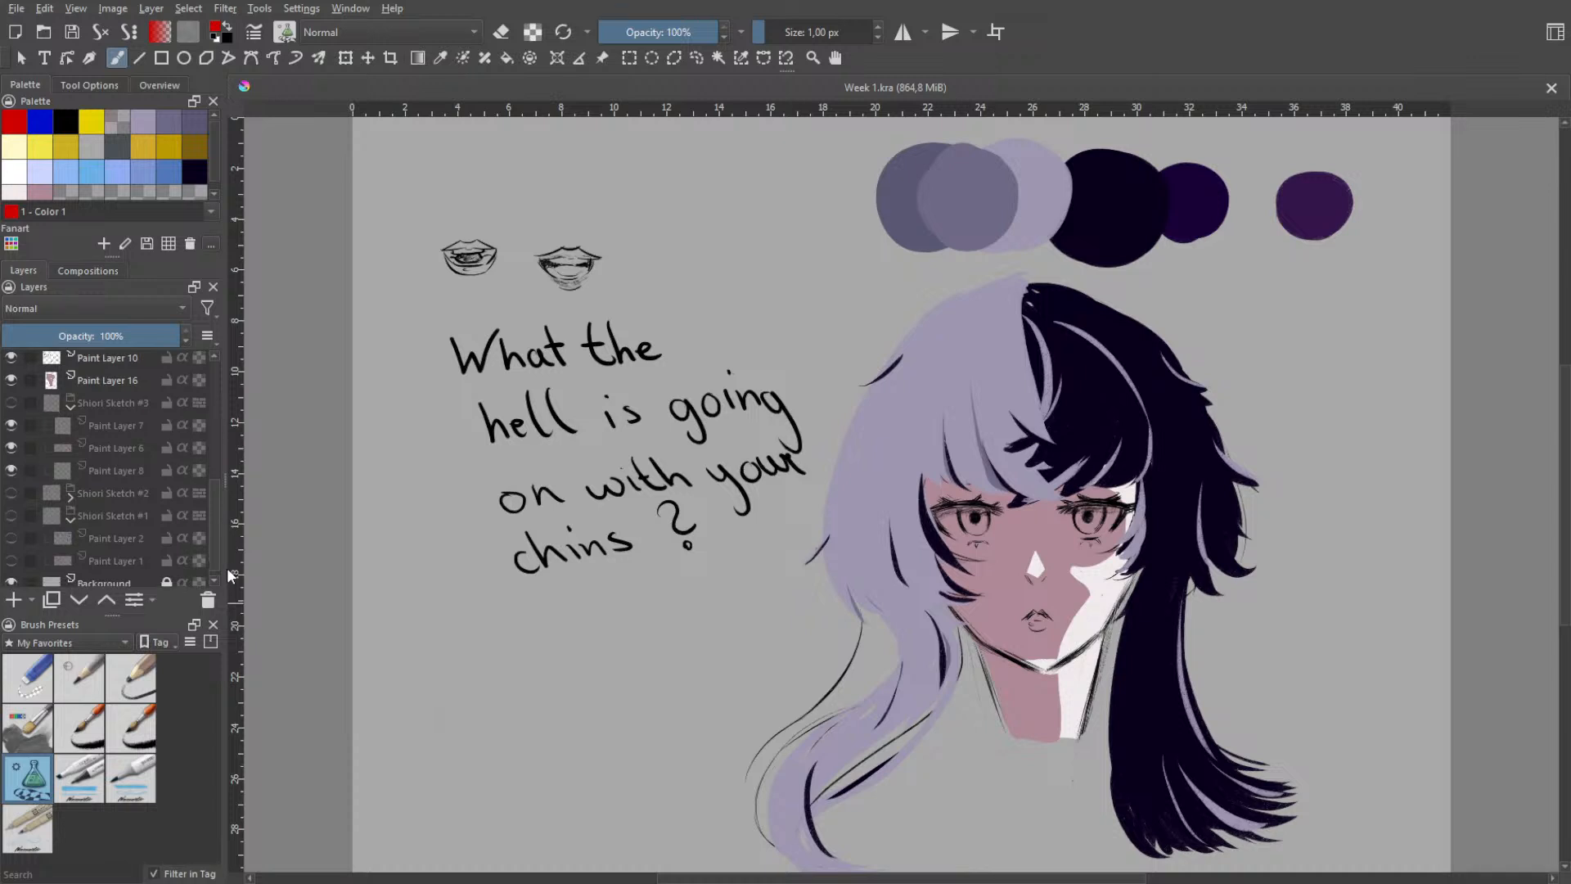
scroll(226, 458, up, 3)
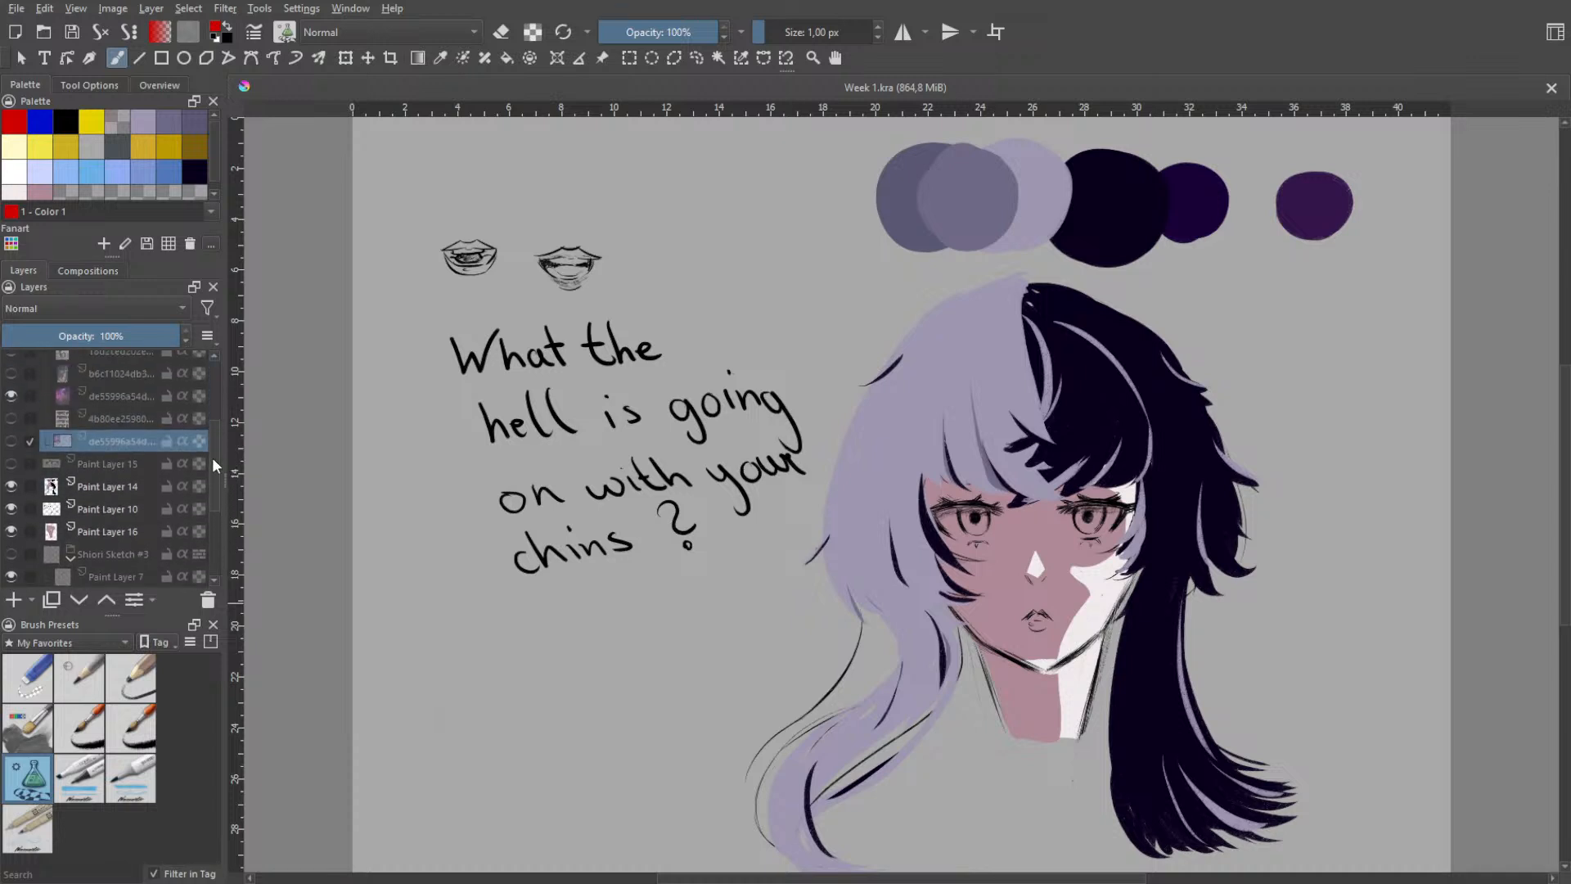
click(111, 509)
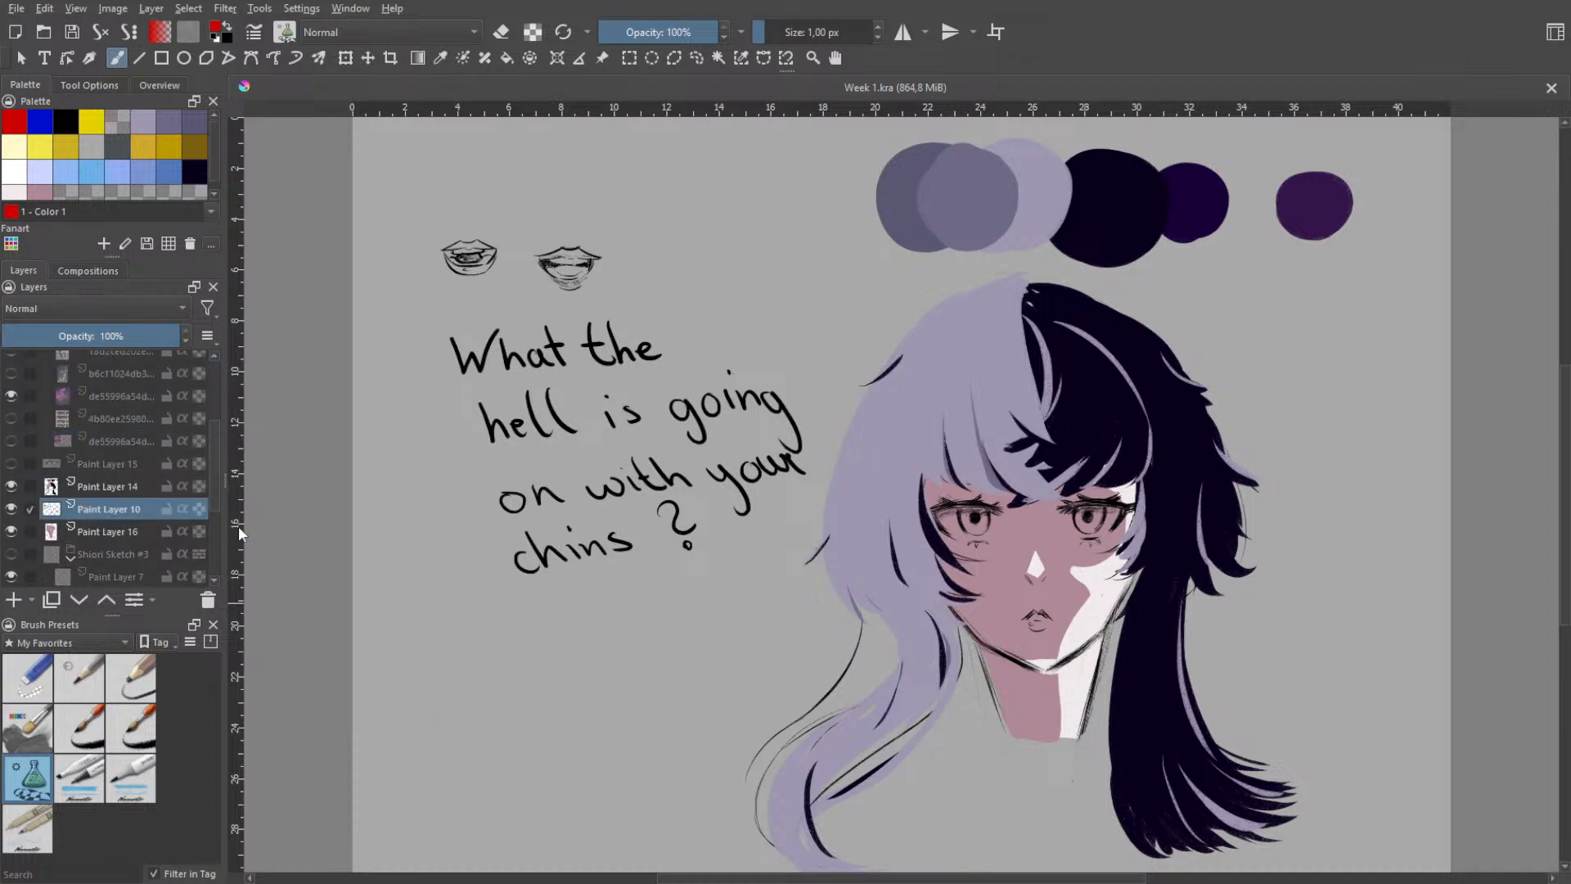
- Try filled red shapes over the portrait's face and around the handwritten note, undoing each one
drag(925, 476, 1028, 658)
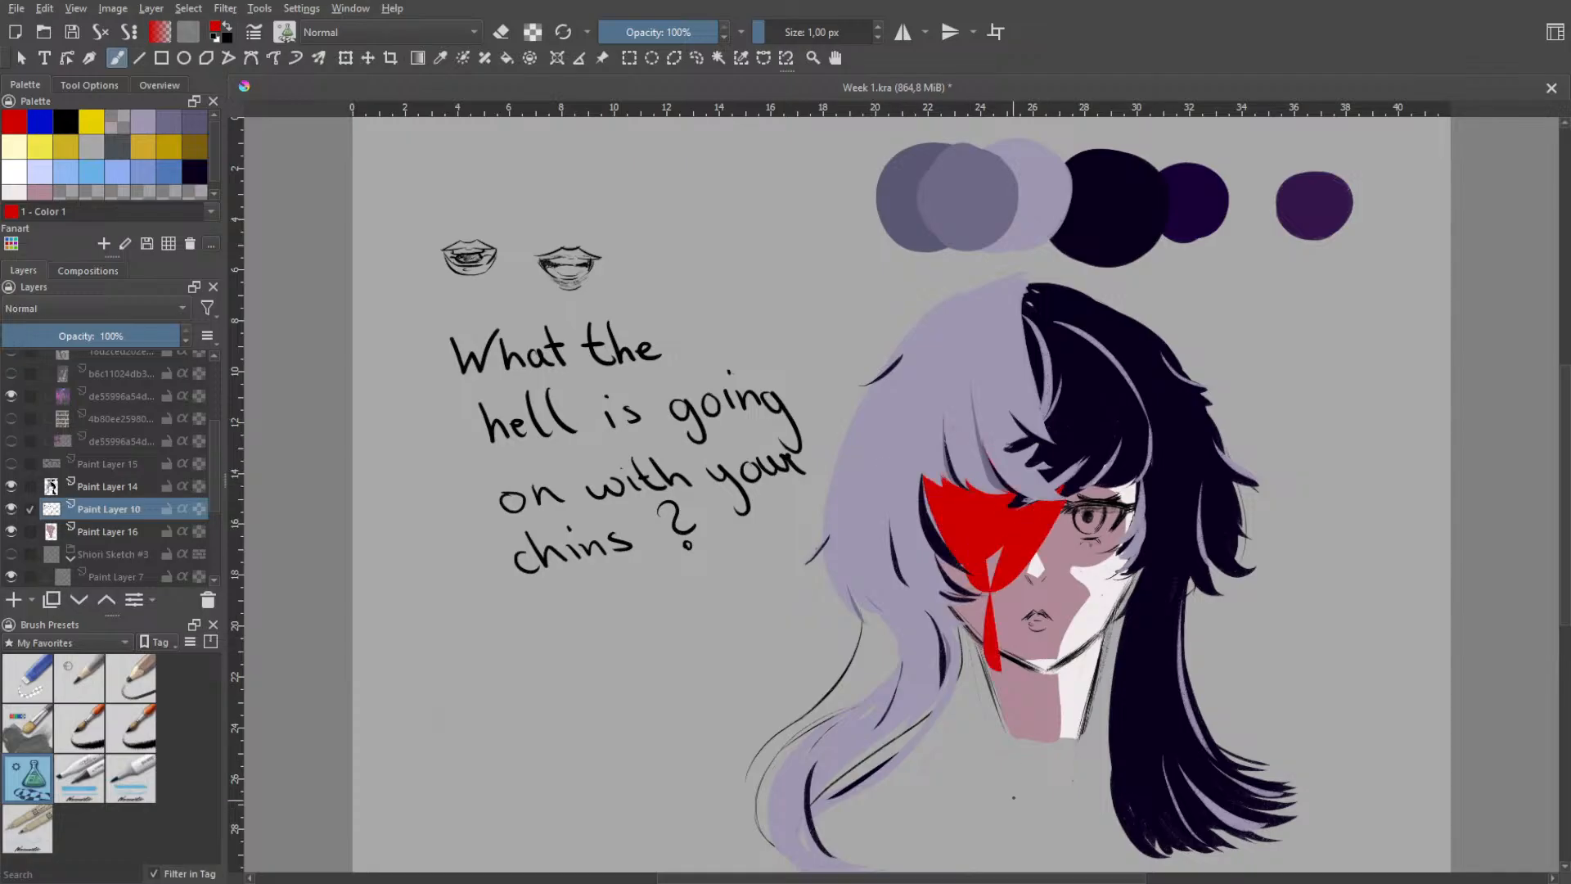
key(ctrl+z)
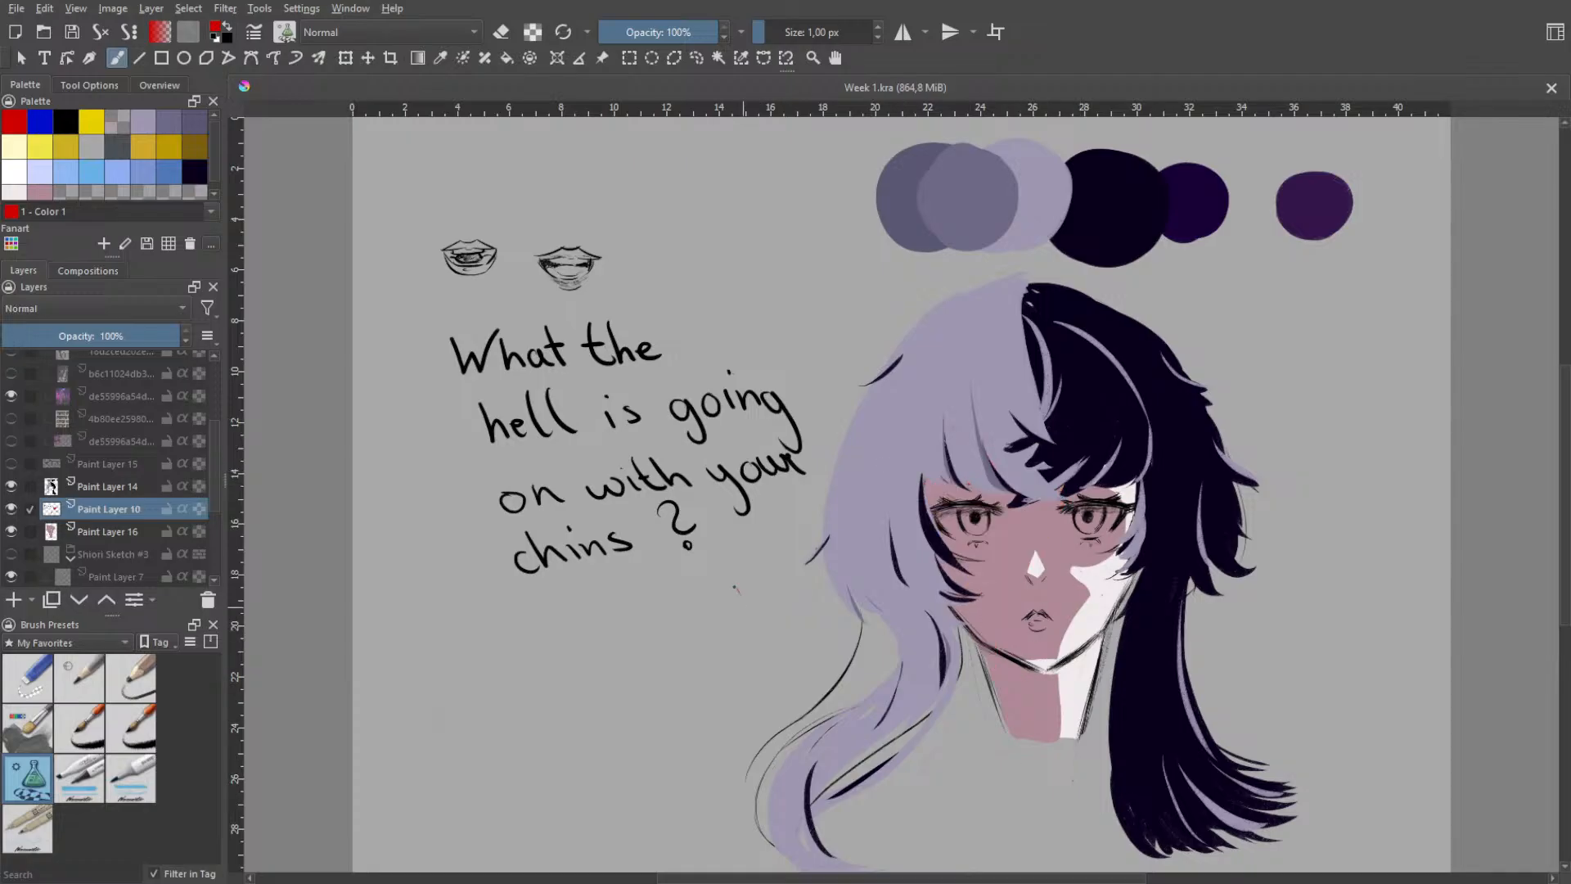
mouse_move(734, 586)
mouse_down()
mouse_move(538, 709)
mouse_move(710, 699)
mouse_move(733, 583)
mouse_up()
key(ctrl+z)
mouse_move(596, 663)
mouse_down()
mouse_move(440, 460)
mouse_move(444, 340)
mouse_move(546, 322)
mouse_move(770, 331)
mouse_move(800, 365)
mouse_move(778, 565)
mouse_move(610, 656)
mouse_up()
key(ctrl+z)
mouse_move(724, 683)
mouse_down()
mouse_move(589, 470)
mouse_move(368, 458)
mouse_up()
key(ctrl+z)
mouse_move(686, 581)
mouse_down()
mouse_move(548, 591)
mouse_move(465, 497)
mouse_move(419, 343)
mouse_move(476, 307)
mouse_move(599, 294)
mouse_move(718, 318)
mouse_move(715, 360)
mouse_move(805, 353)
mouse_move(820, 466)
mouse_move(794, 529)
mouse_move(742, 576)
mouse_move(665, 596)
mouse_up()
key(ctrl+z)
- Examine the two mouth sketches above the handwritten note up close and against the whole drawing
key(h)
scroll(577, 268, up, 2)
scroll(559, 288, up, 2)
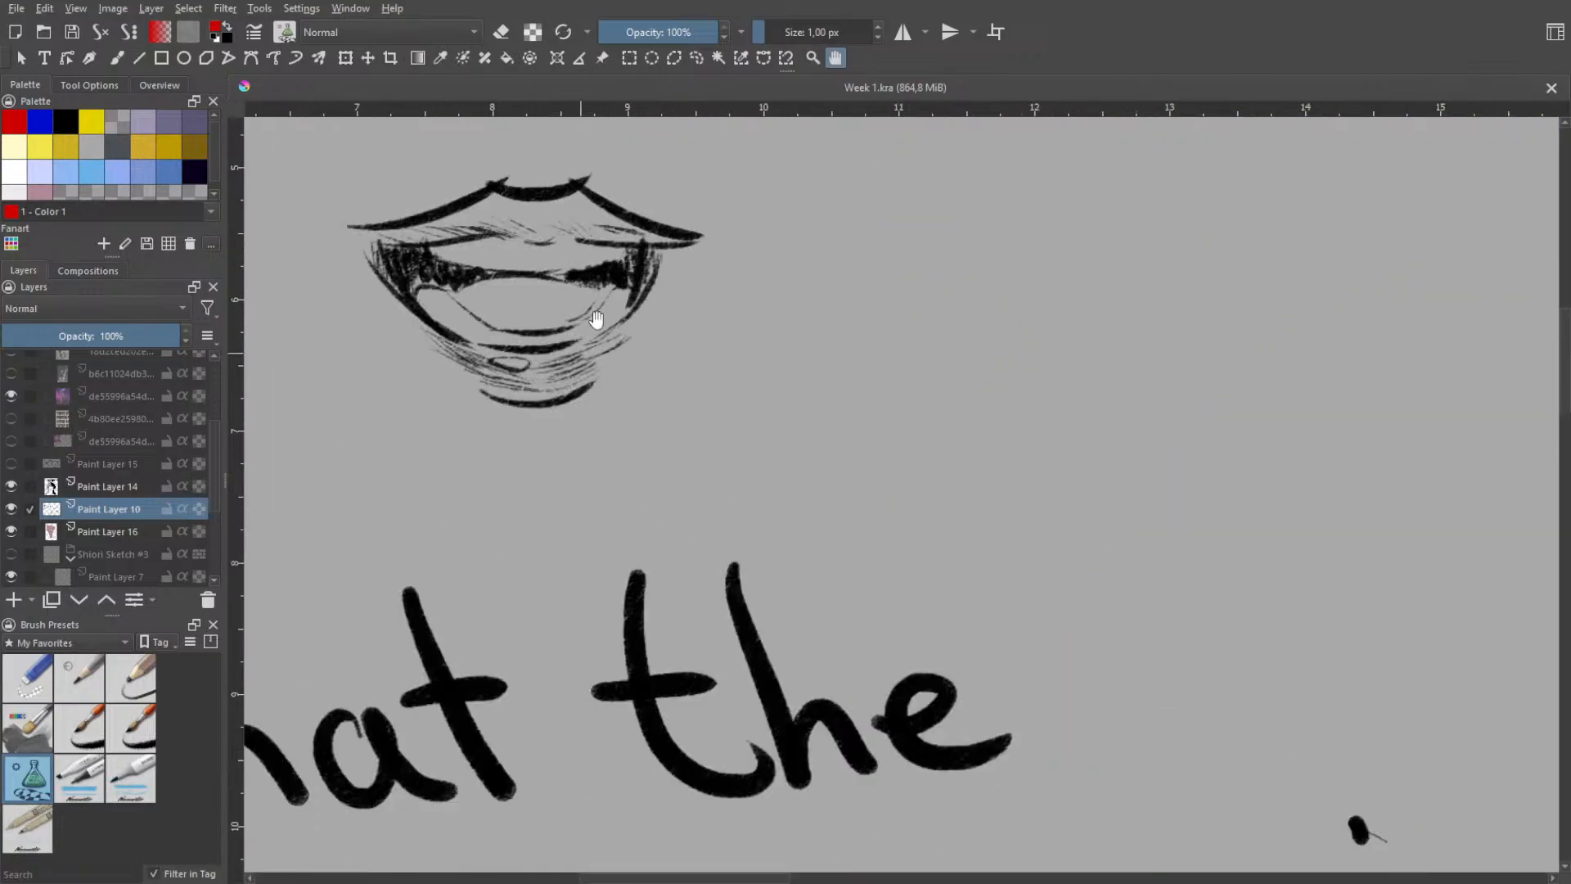
scroll(691, 364, down, 4)
drag(767, 515, 757, 441)
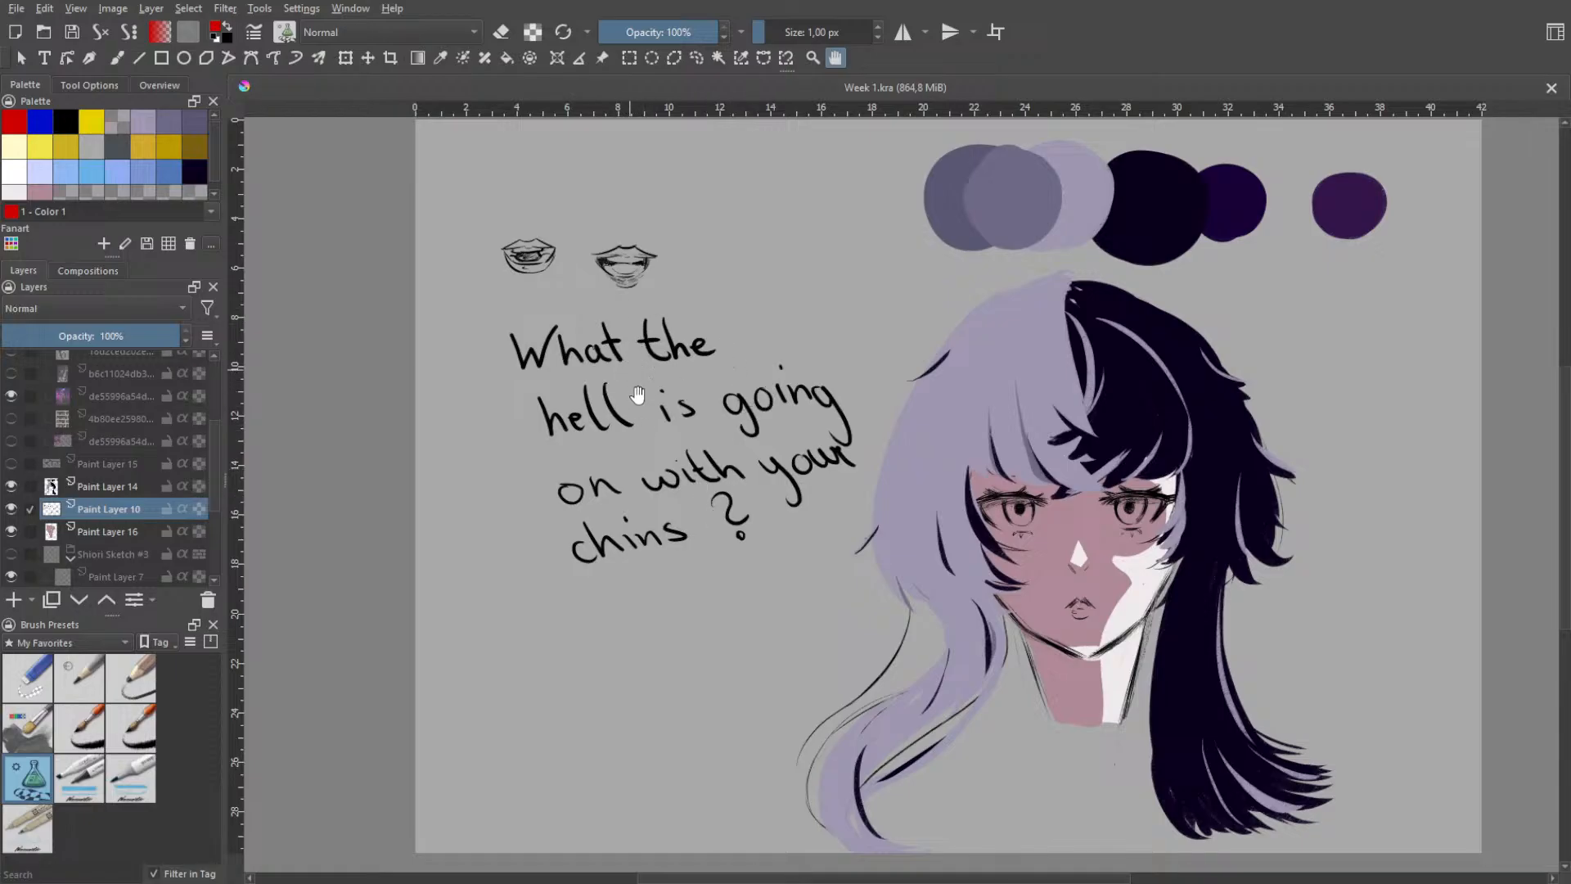
scroll(647, 324, up, 5)
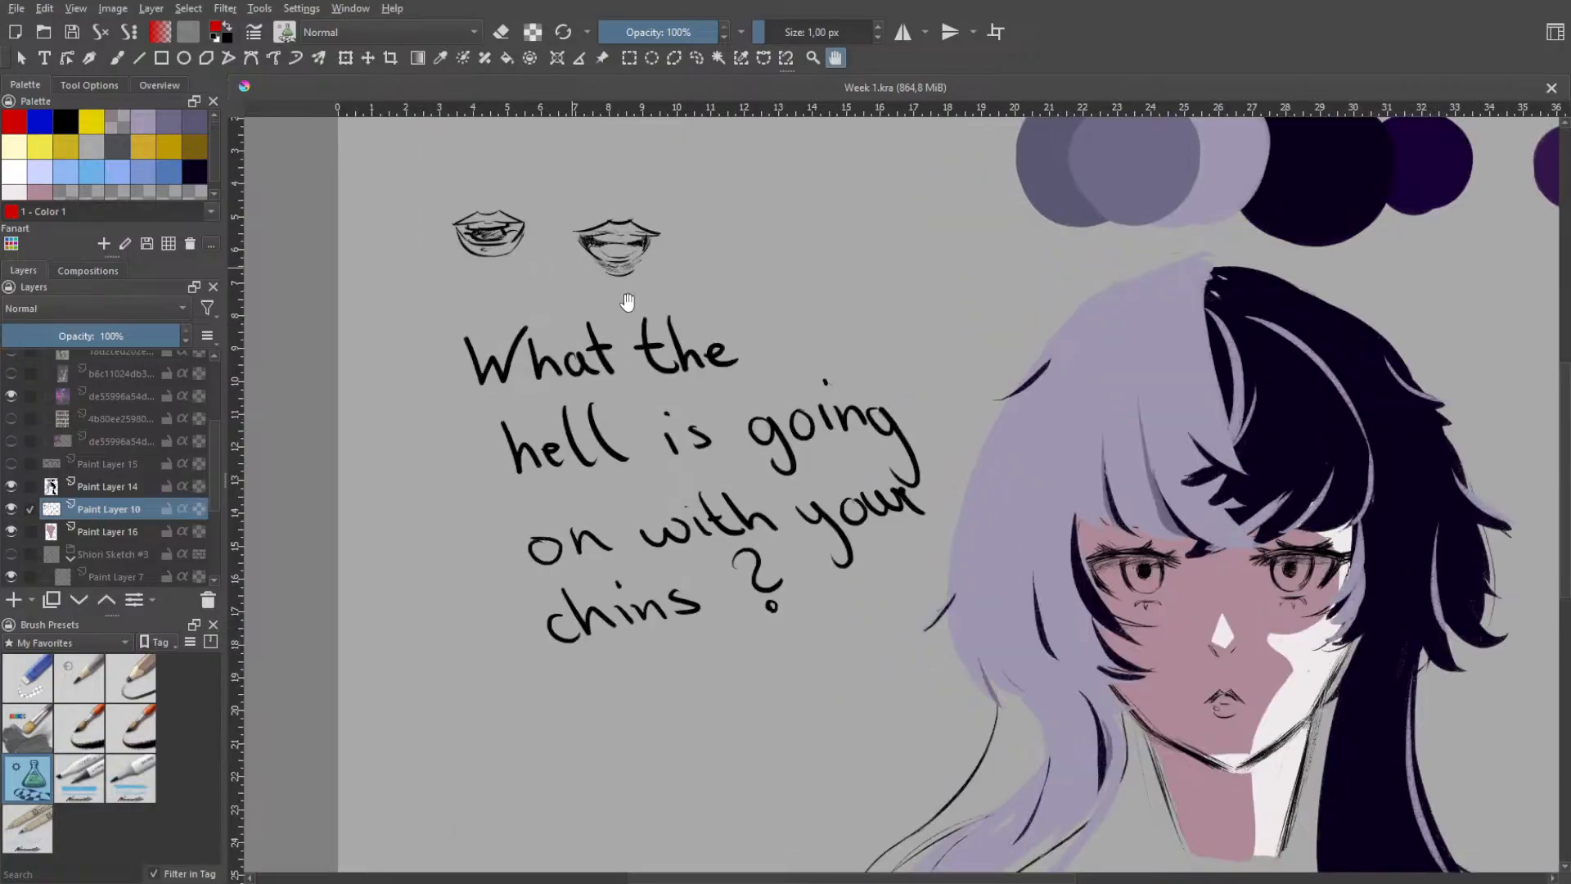
drag(588, 160, 734, 483)
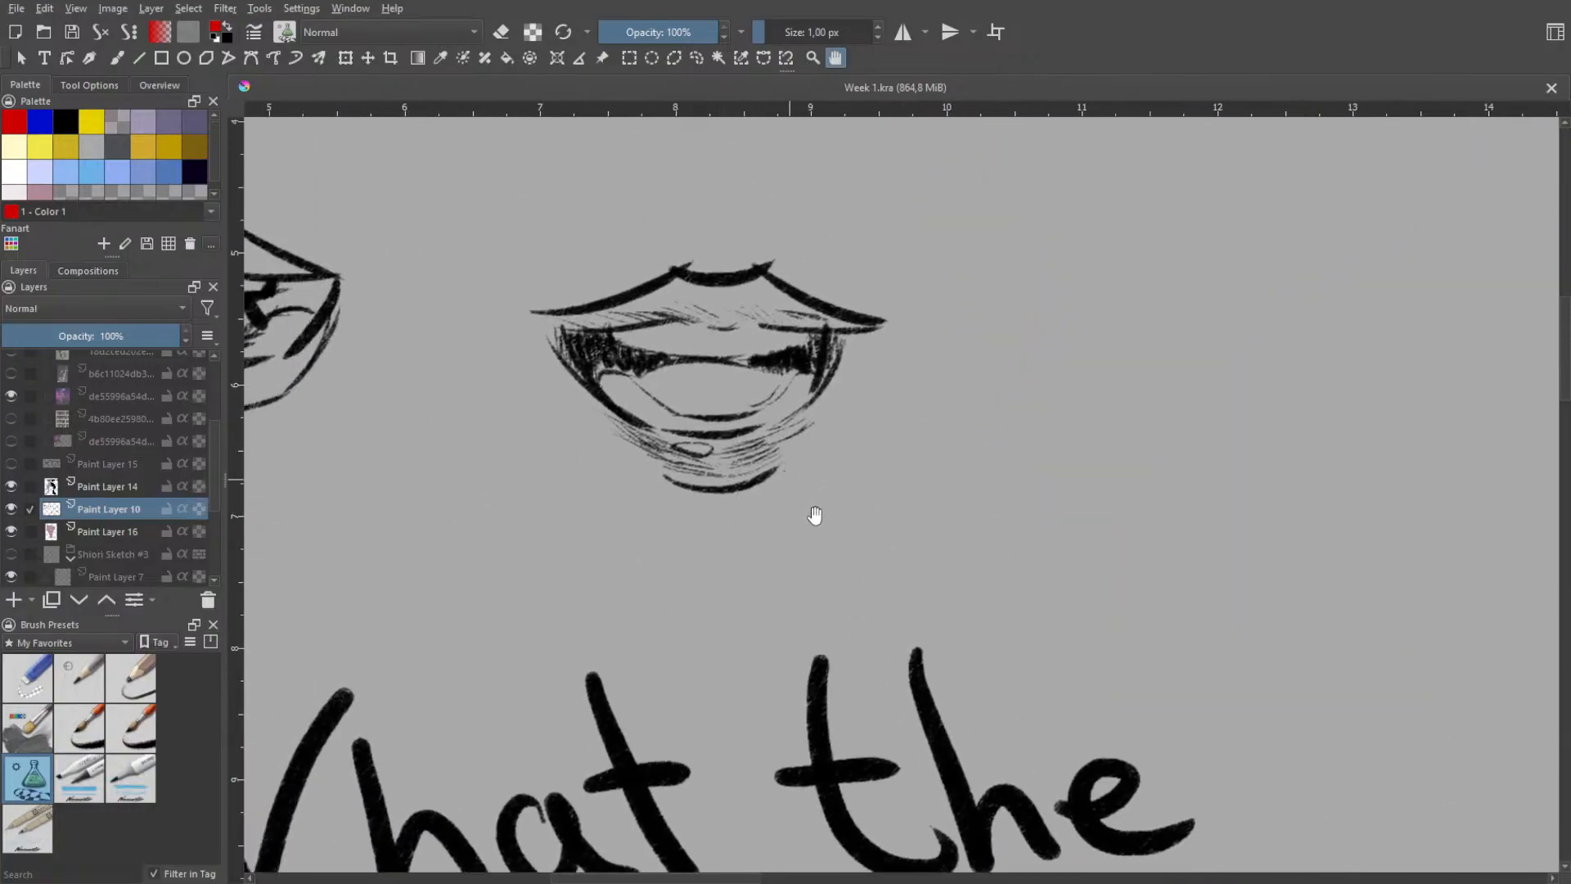
scroll(818, 512, down, 5)
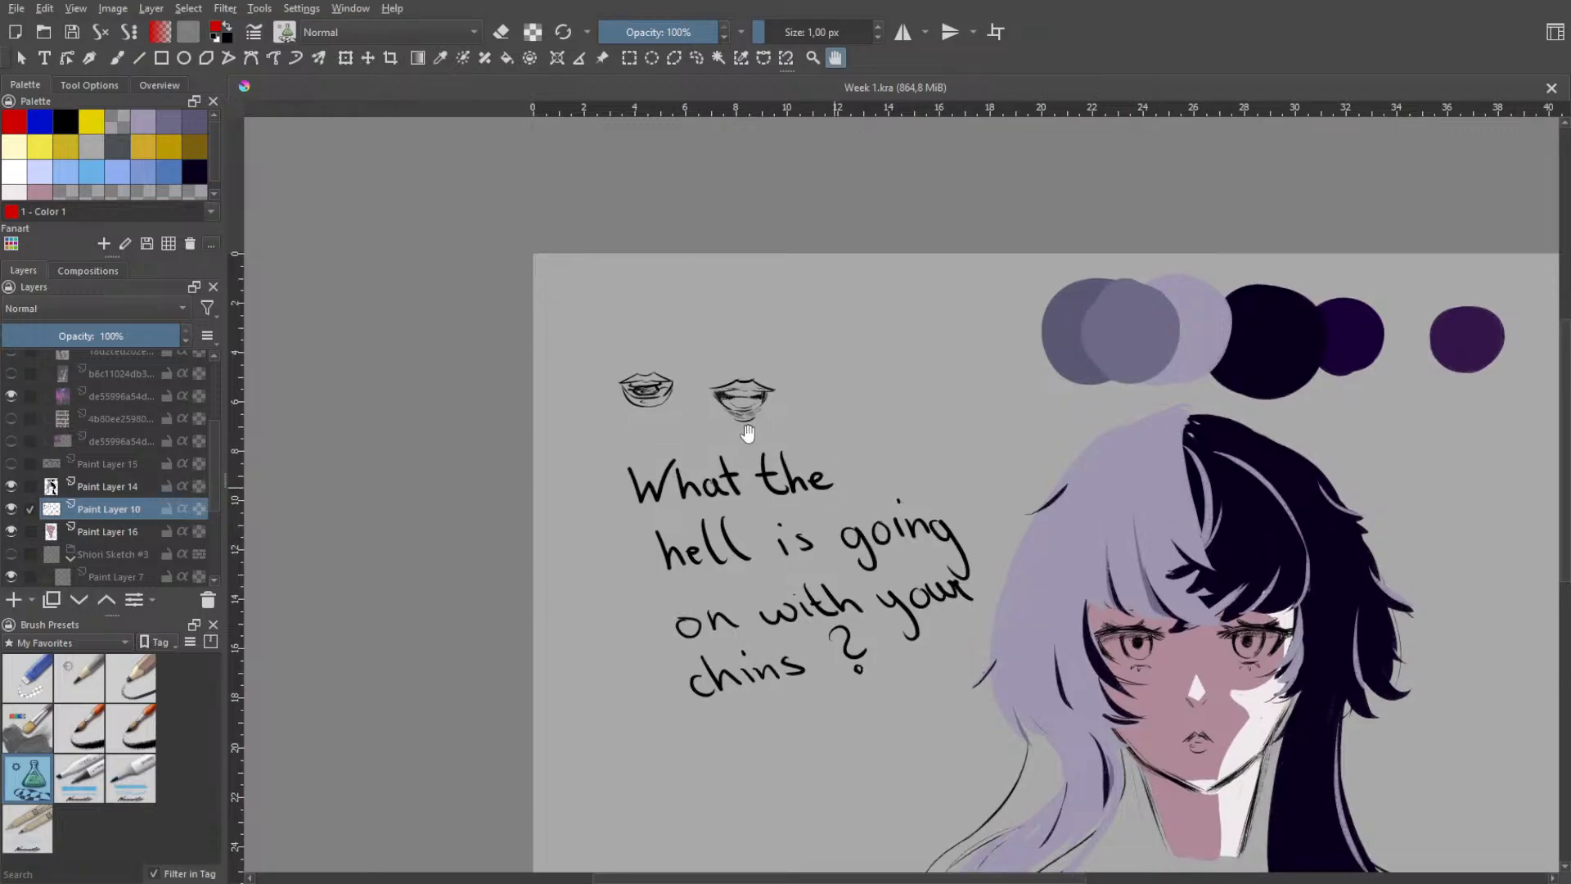
scroll(737, 467, up, 5)
scroll(777, 473, down, 4)
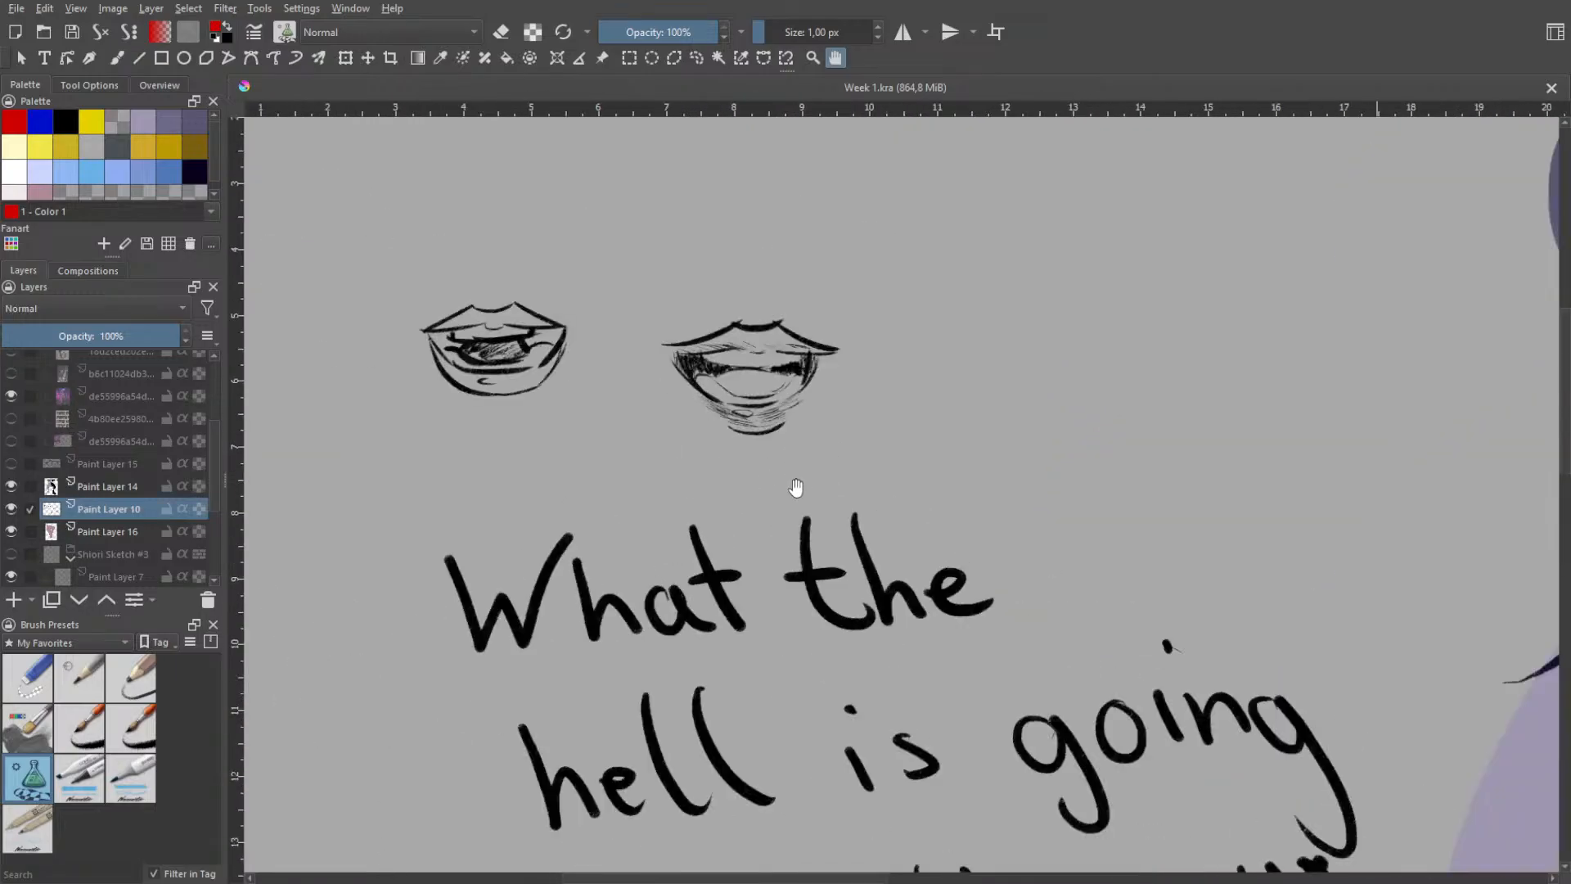
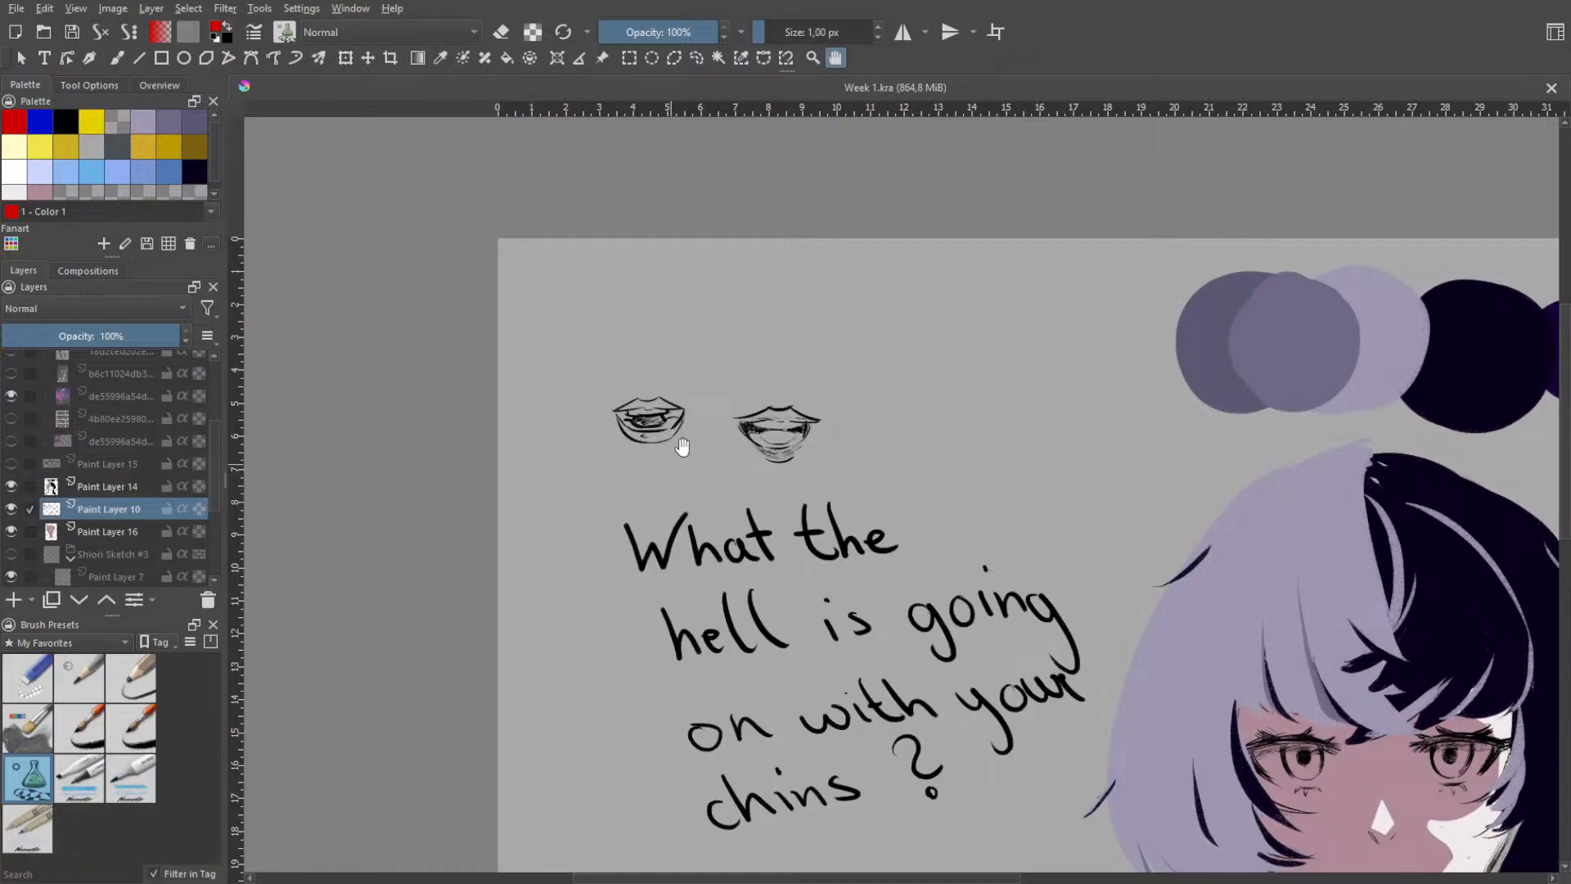
- Close Week 1.kra and open Practice Week 6.kra at the red suit sketch beside its reference photos
scroll(681, 448, down, 5)
scroll(753, 429, up, 3)
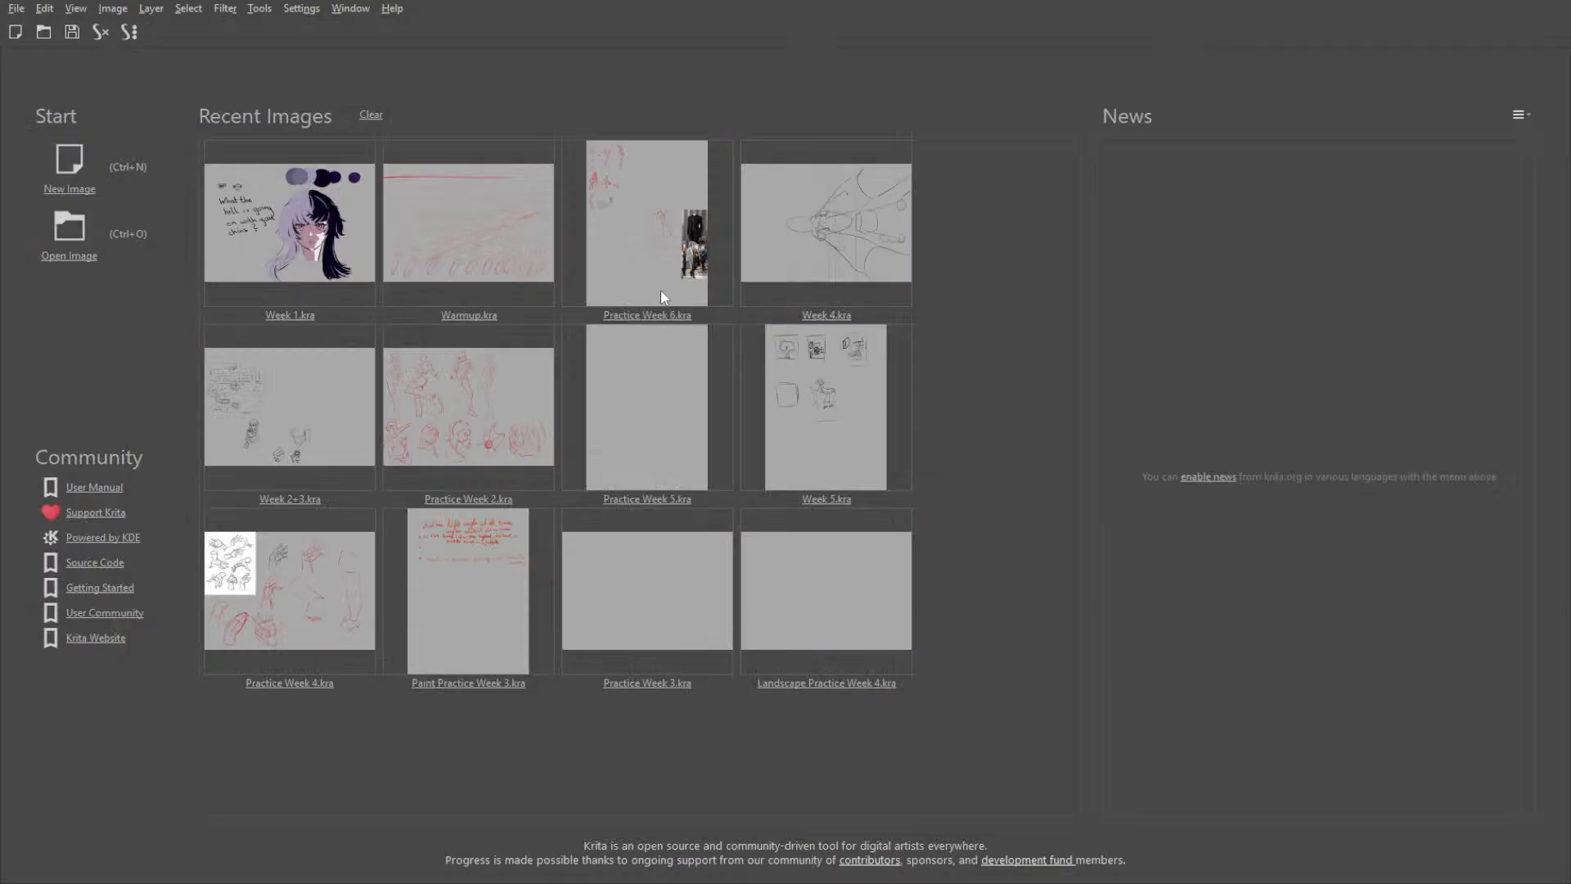
click(663, 295)
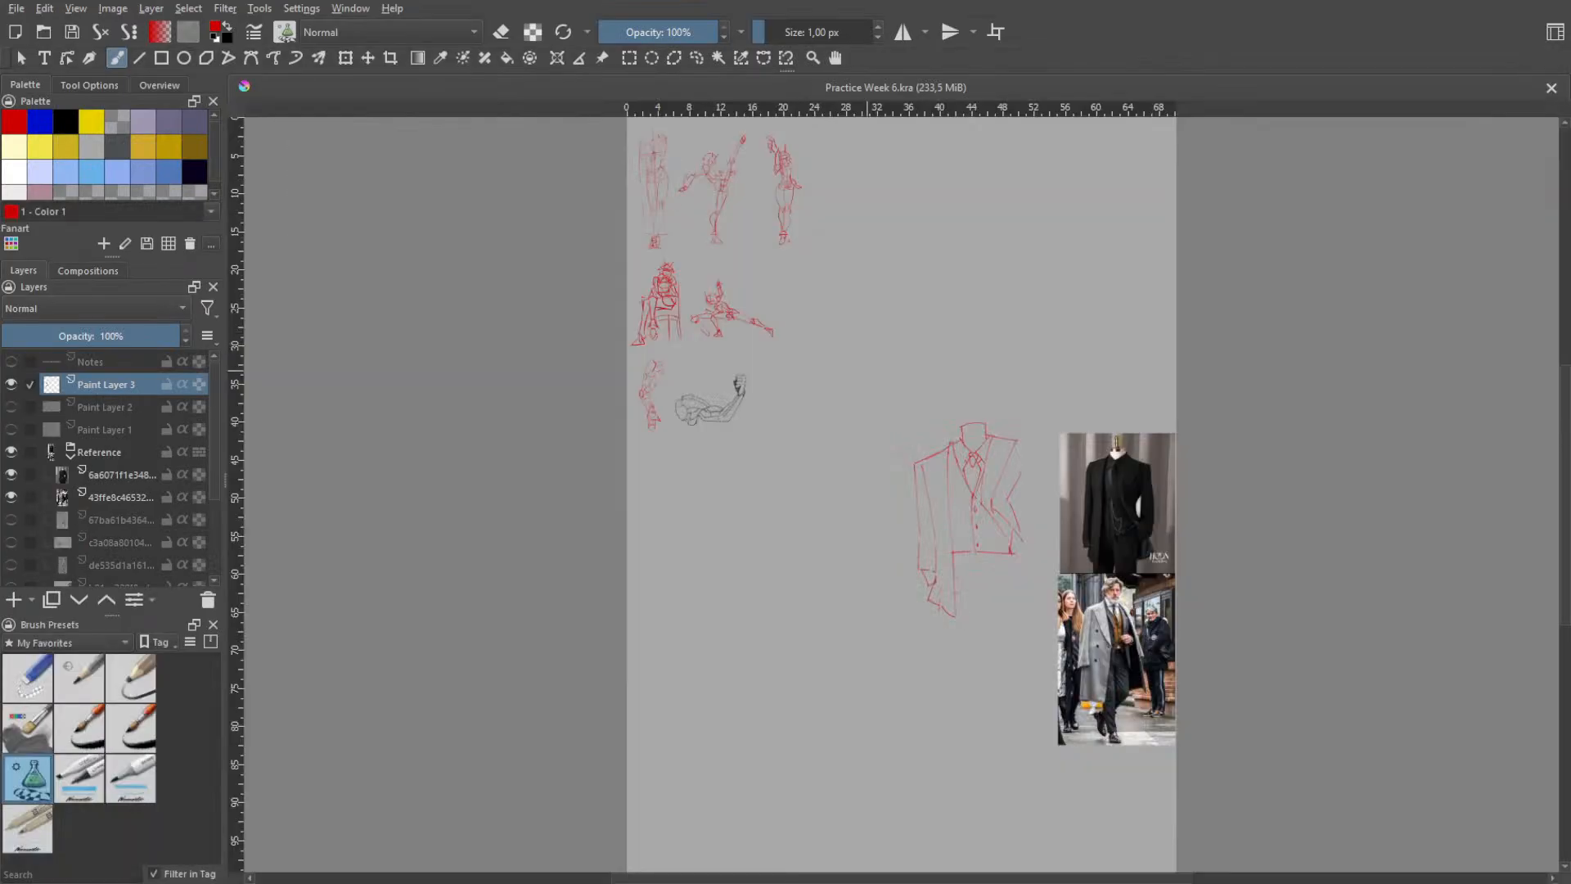
key(h)
drag(982, 452, 949, 566)
scroll(935, 628, up, 5)
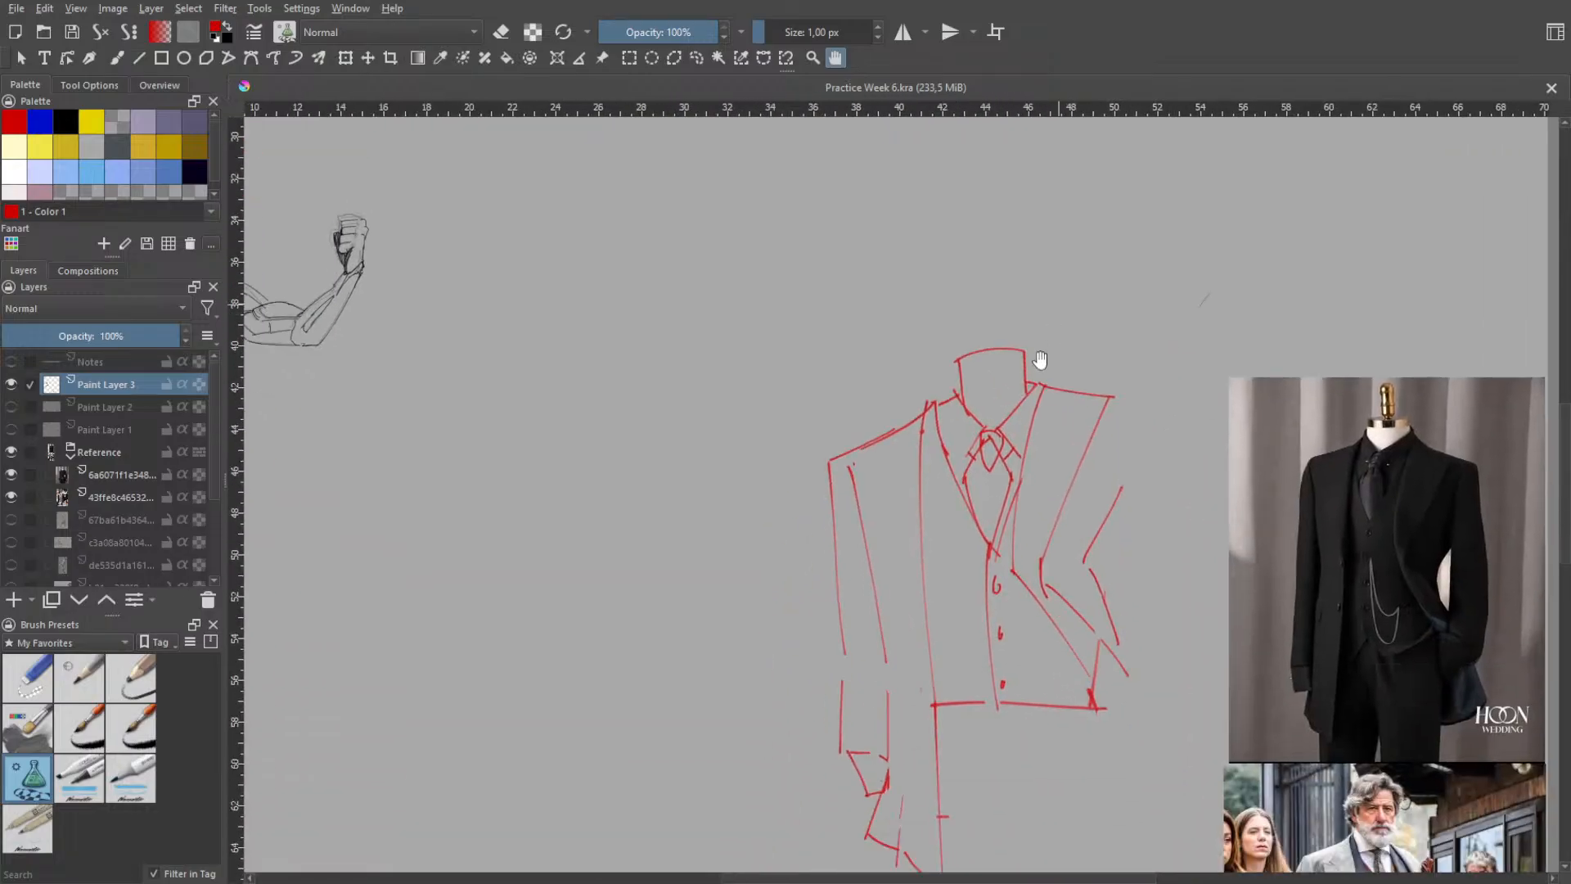
drag(1146, 457, 868, 432)
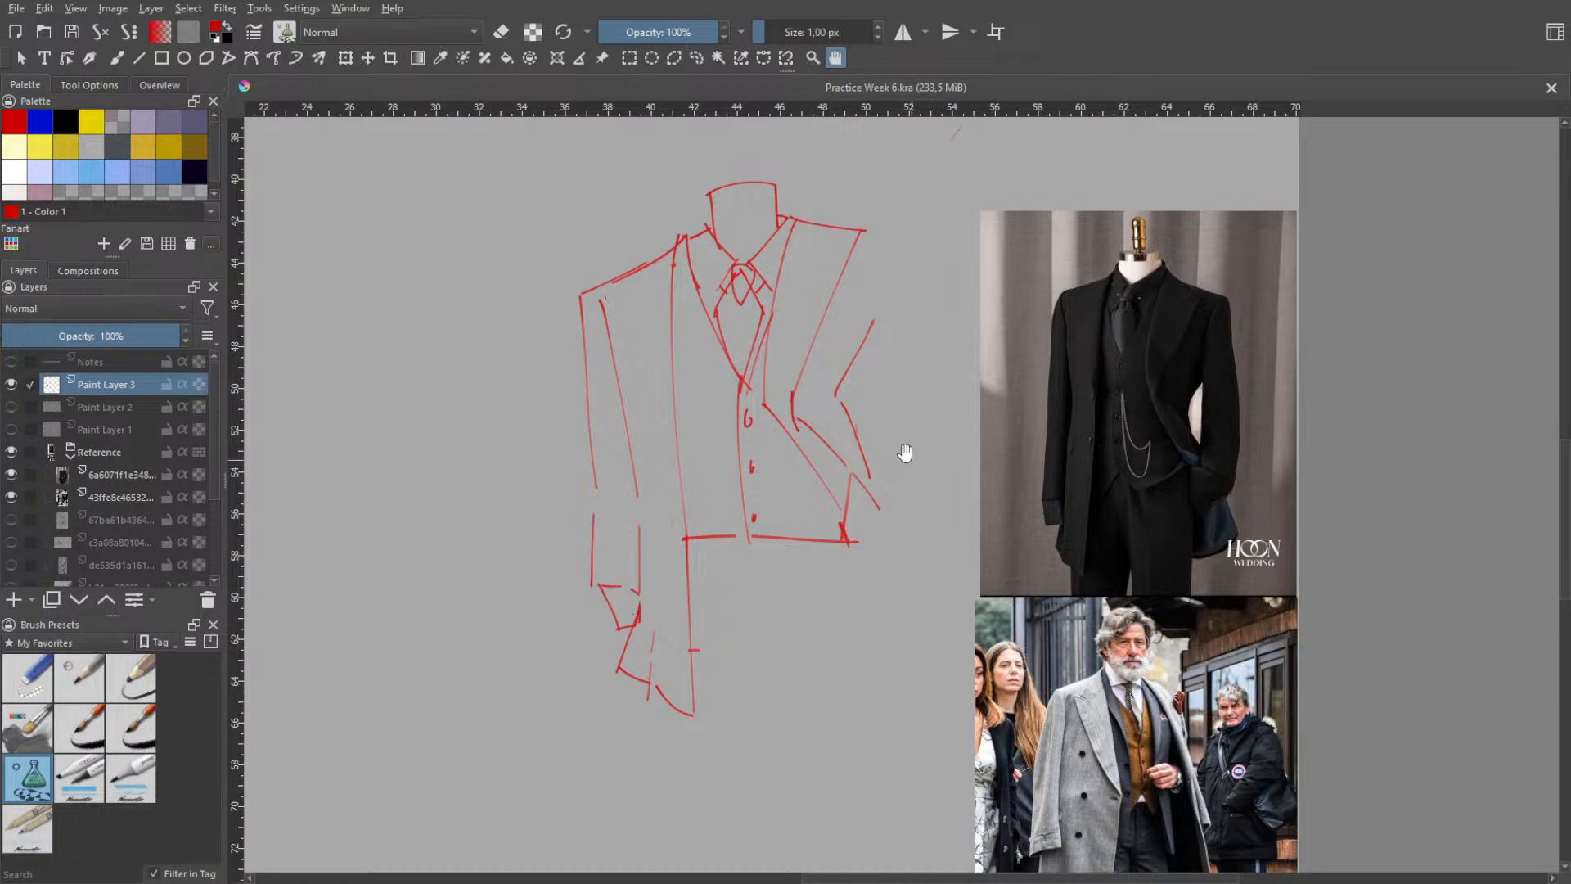
- Switch to freehand painting with the 16 px pen preset that uses the Darken blending mode
key(b)
right_click(802, 438)
right_click(728, 373)
right_click(770, 387)
click(704, 296)
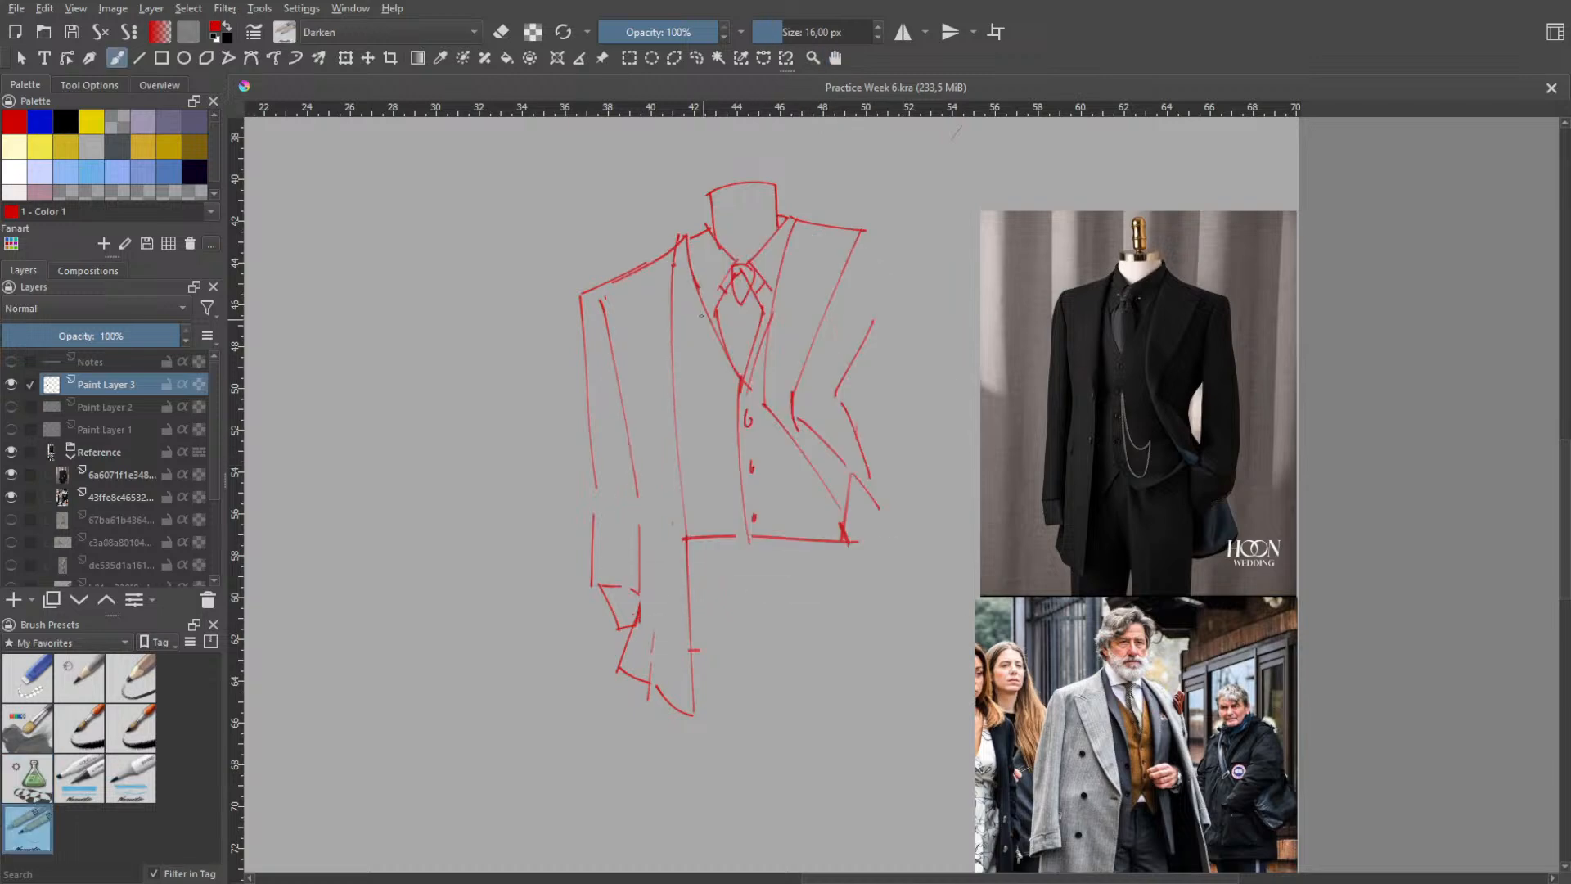
- Try red guide lines along the vest hem and the jacket's front edge over the mannequin reference photo
drag(1086, 449, 1095, 449)
key(ctrl+z)
key(ctrl+s)
mouse_move(1118, 469)
mouse_down()
mouse_move(1102, 501)
mouse_move(1128, 467)
mouse_up()
key(ctrl+z)
key(ctrl+z)
key(ctrl+z)
drag(1152, 330, 1186, 488)
key(ctrl+z)
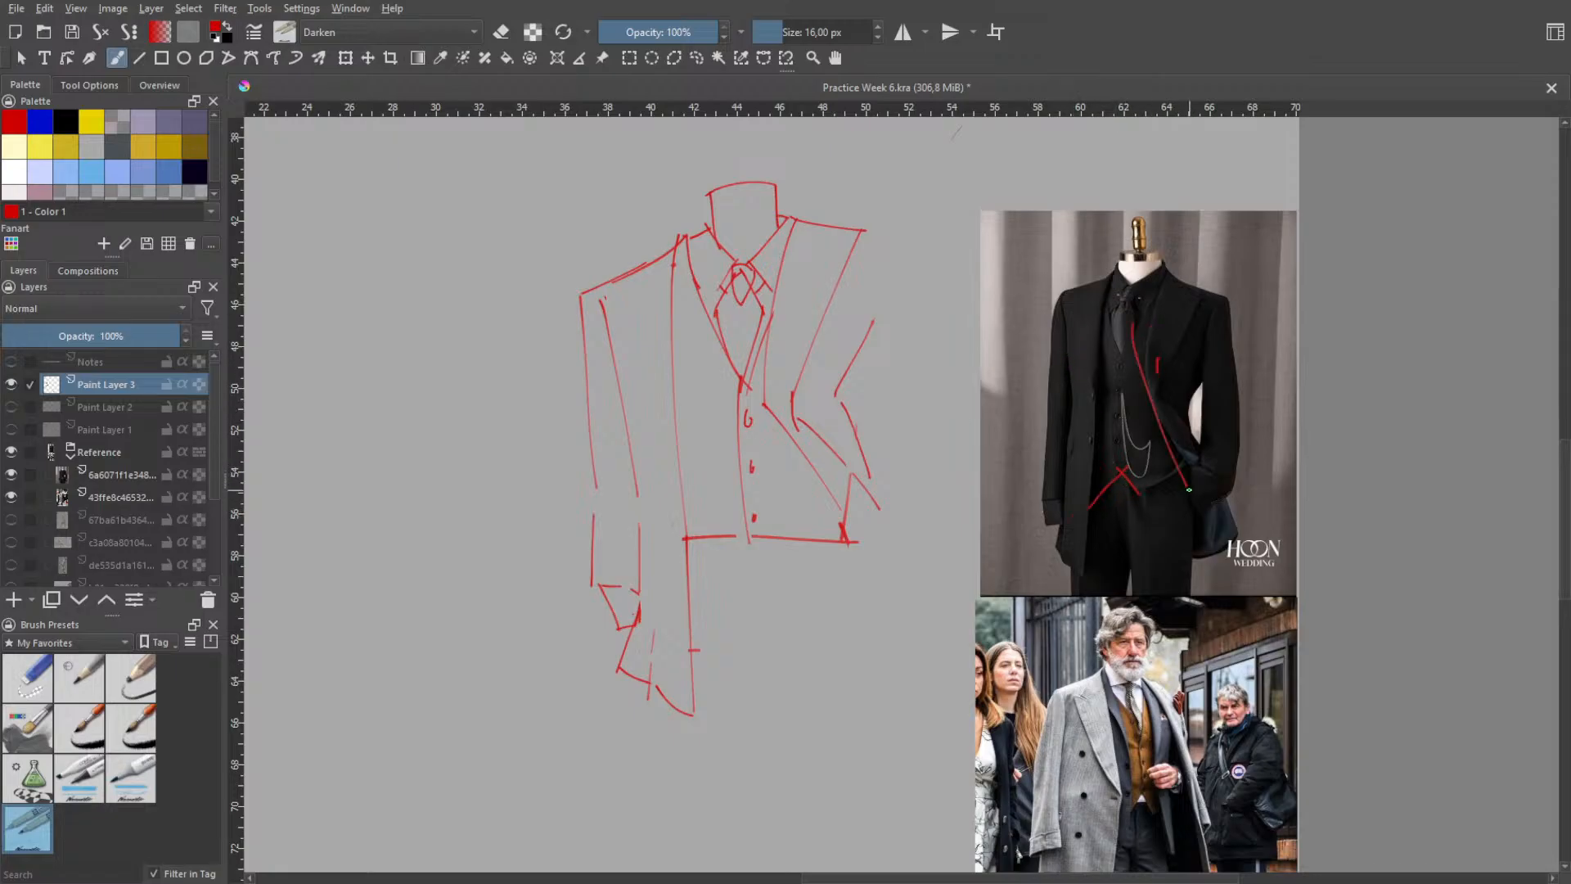
key(ctrl+z)
mouse_move(1142, 355)
mouse_down()
mouse_move(1199, 500)
mouse_move(1185, 462)
mouse_up()
key(ctrl+z)
key(ctrl+z)
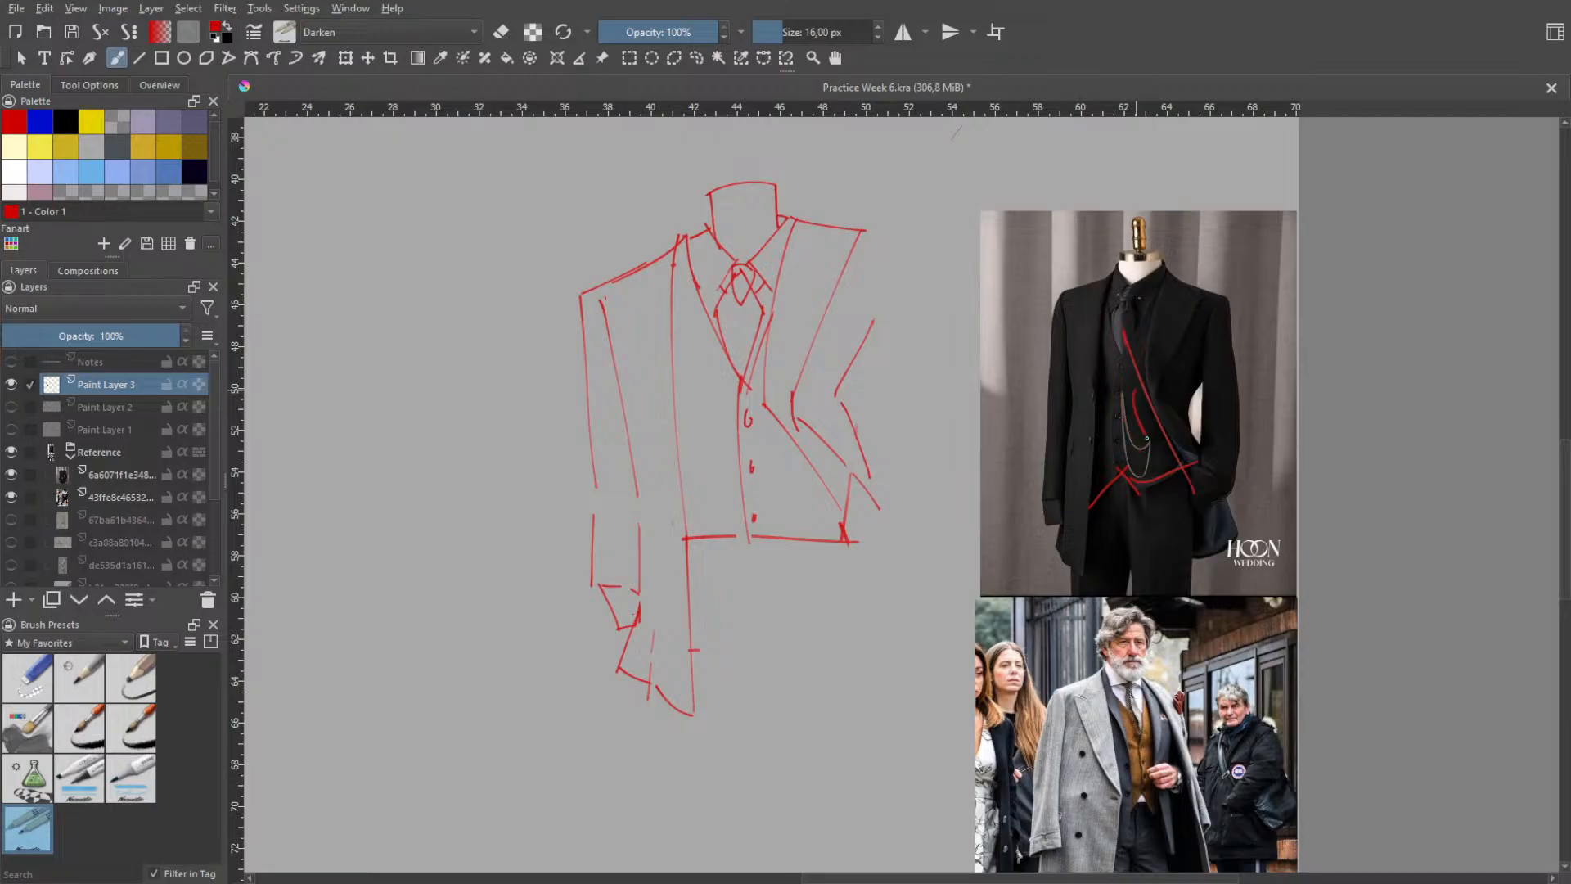
- Try a curved guide line from the mannequin's tie down the opposite jacket edge to the vest hem
mouse_move(1125, 350)
mouse_down()
mouse_move(1119, 468)
mouse_move(1099, 482)
mouse_up()
key(ctrl+z)
key(ctrl+z)
drag(1119, 355, 1126, 527)
- Try crossing lapel lines from the collar on the mannequin photo, undo all the tracing over it, and save the file
key(ctrl+z)
key(ctrl+z)
key(ctrl+z)
drag(1119, 351, 1123, 525)
drag(1105, 284, 1112, 336)
key(ctrl+z)
mouse_move(1110, 283)
mouse_down()
mouse_move(1136, 359)
mouse_move(1125, 333)
mouse_move(1176, 274)
mouse_up()
key(ctrl+z)
key(ctrl+z)
drag(1120, 354, 1170, 276)
key(ctrl+z)
drag(1121, 357, 1167, 276)
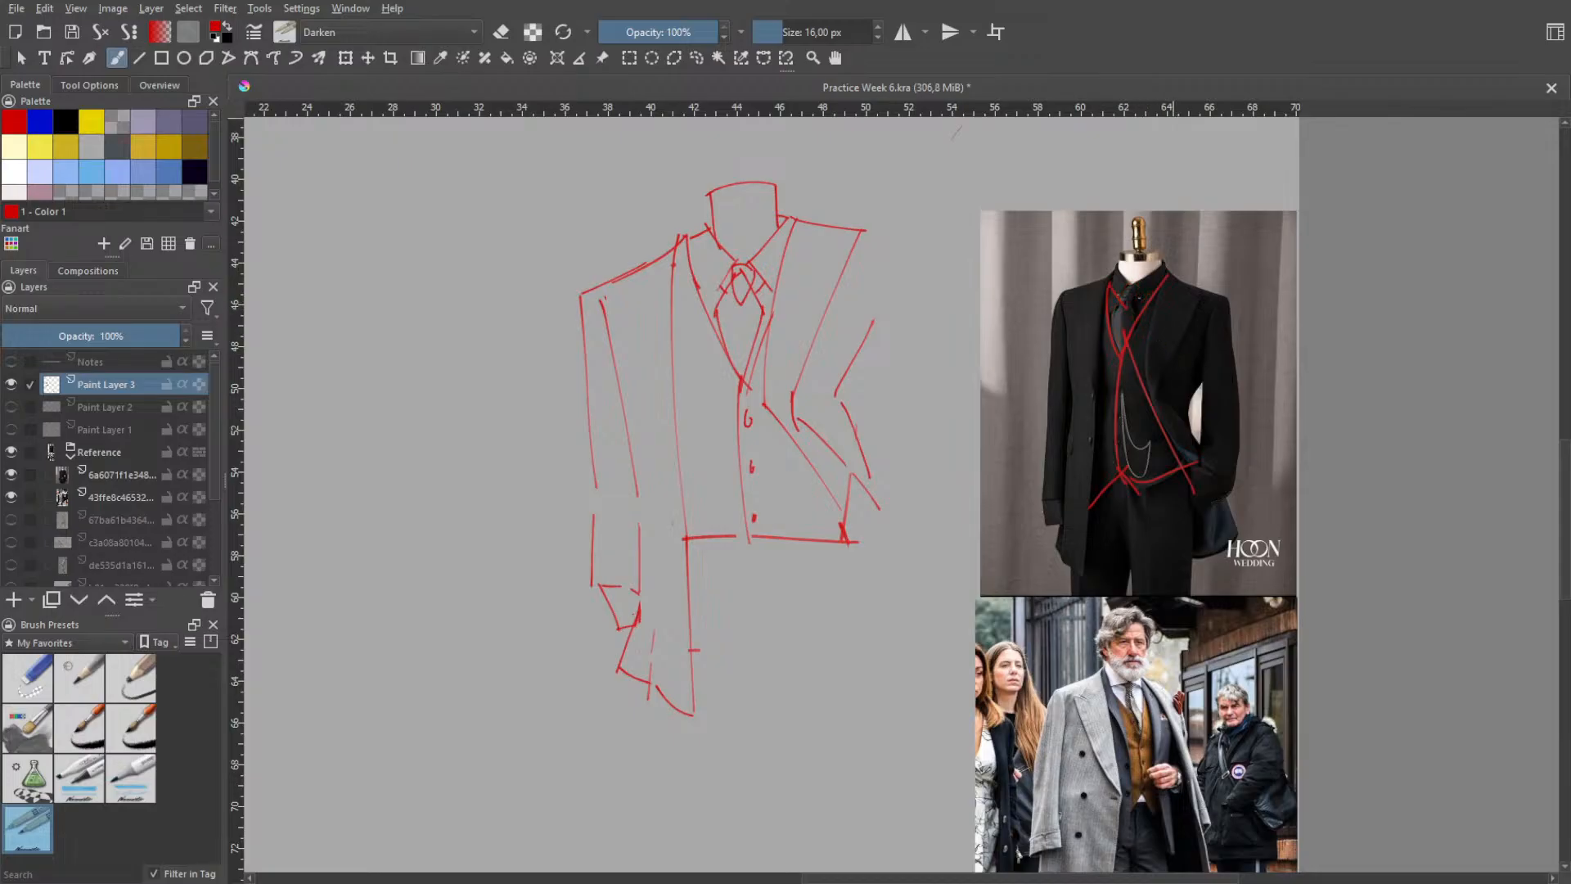
key(ctrl+z)
key(ctrl+z)
key(ctrl+z)
key(ctrl+z)
key(ctrl+z)
key(ctrl+z)
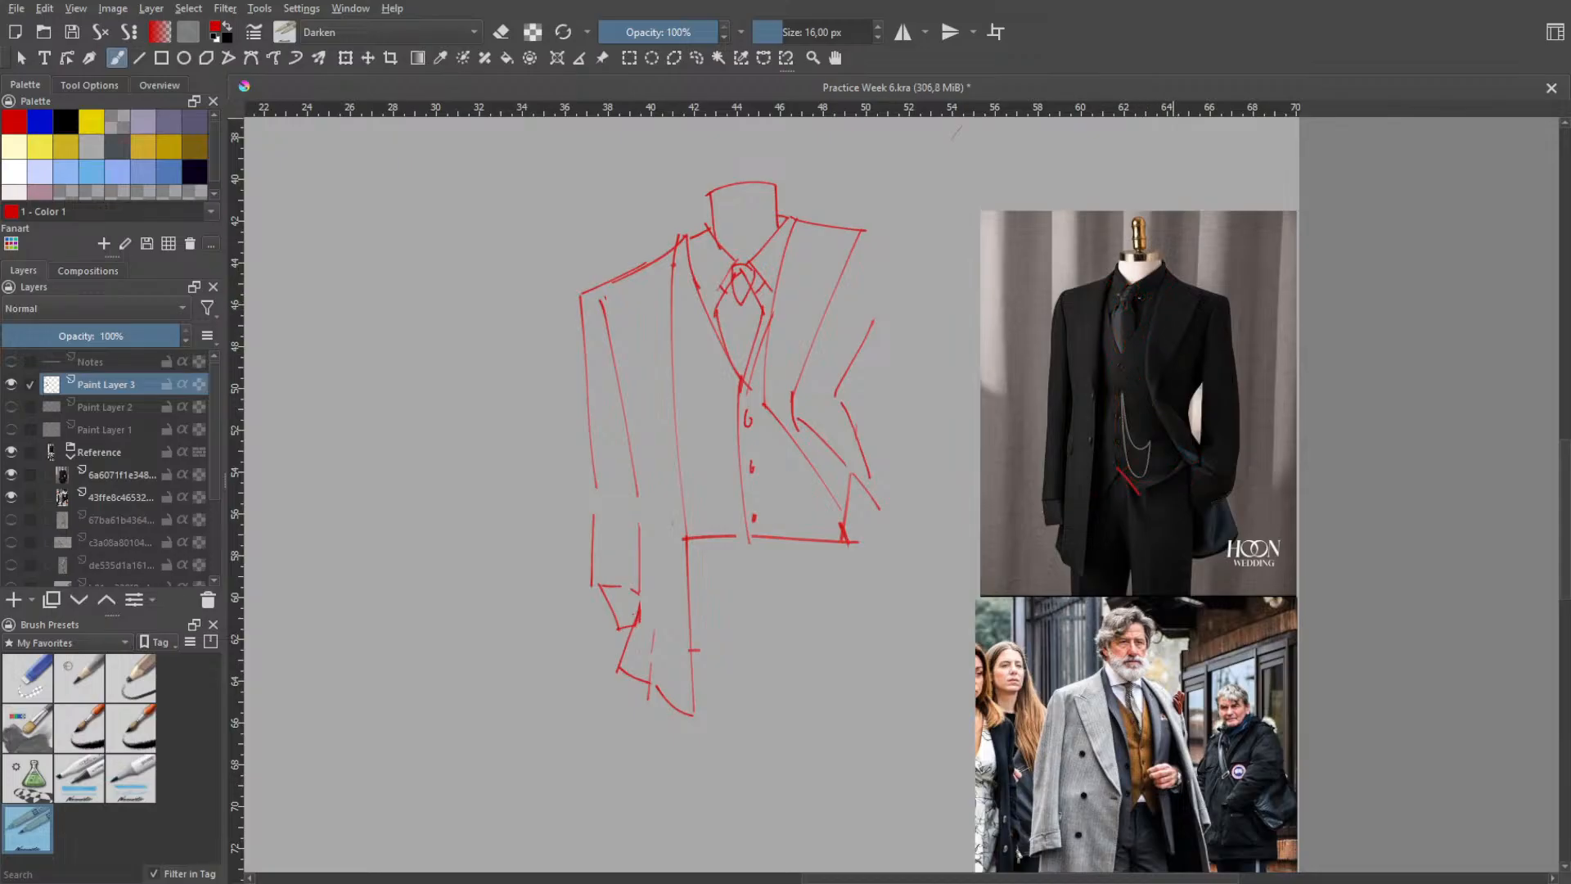
key(ctrl+s)
- Select the sketch's left shoulder, sleeve and coat tail freehand, move them closer to the vest and slightly up, and deselect
click(690, 57)
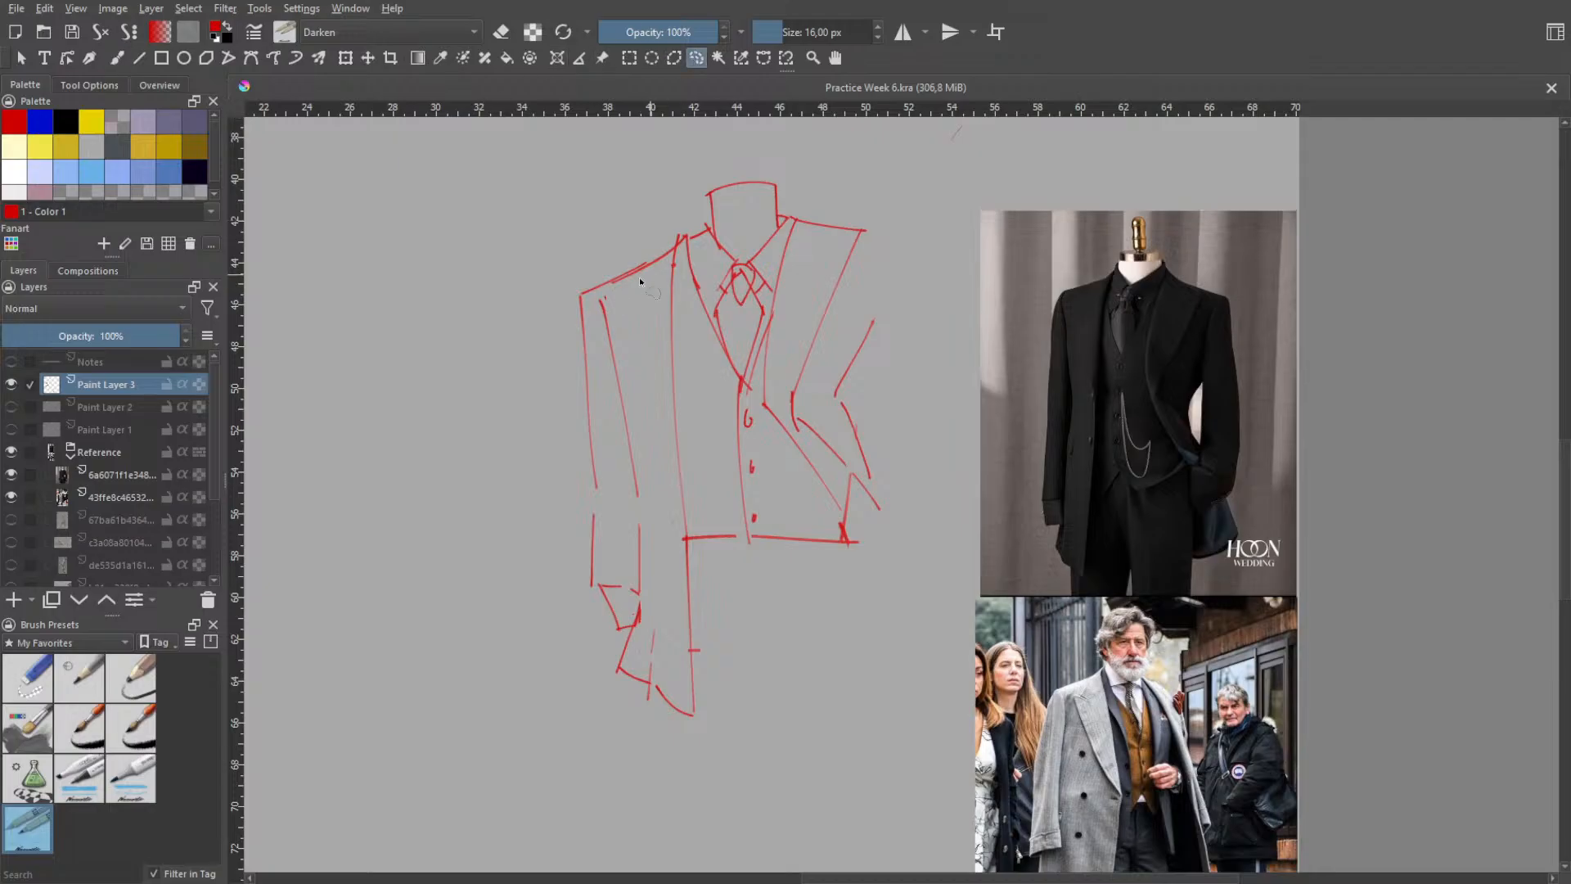
mouse_move(652, 277)
mouse_down()
mouse_move(531, 342)
mouse_move(551, 587)
mouse_move(678, 751)
mouse_move(766, 622)
mouse_move(678, 531)
mouse_up()
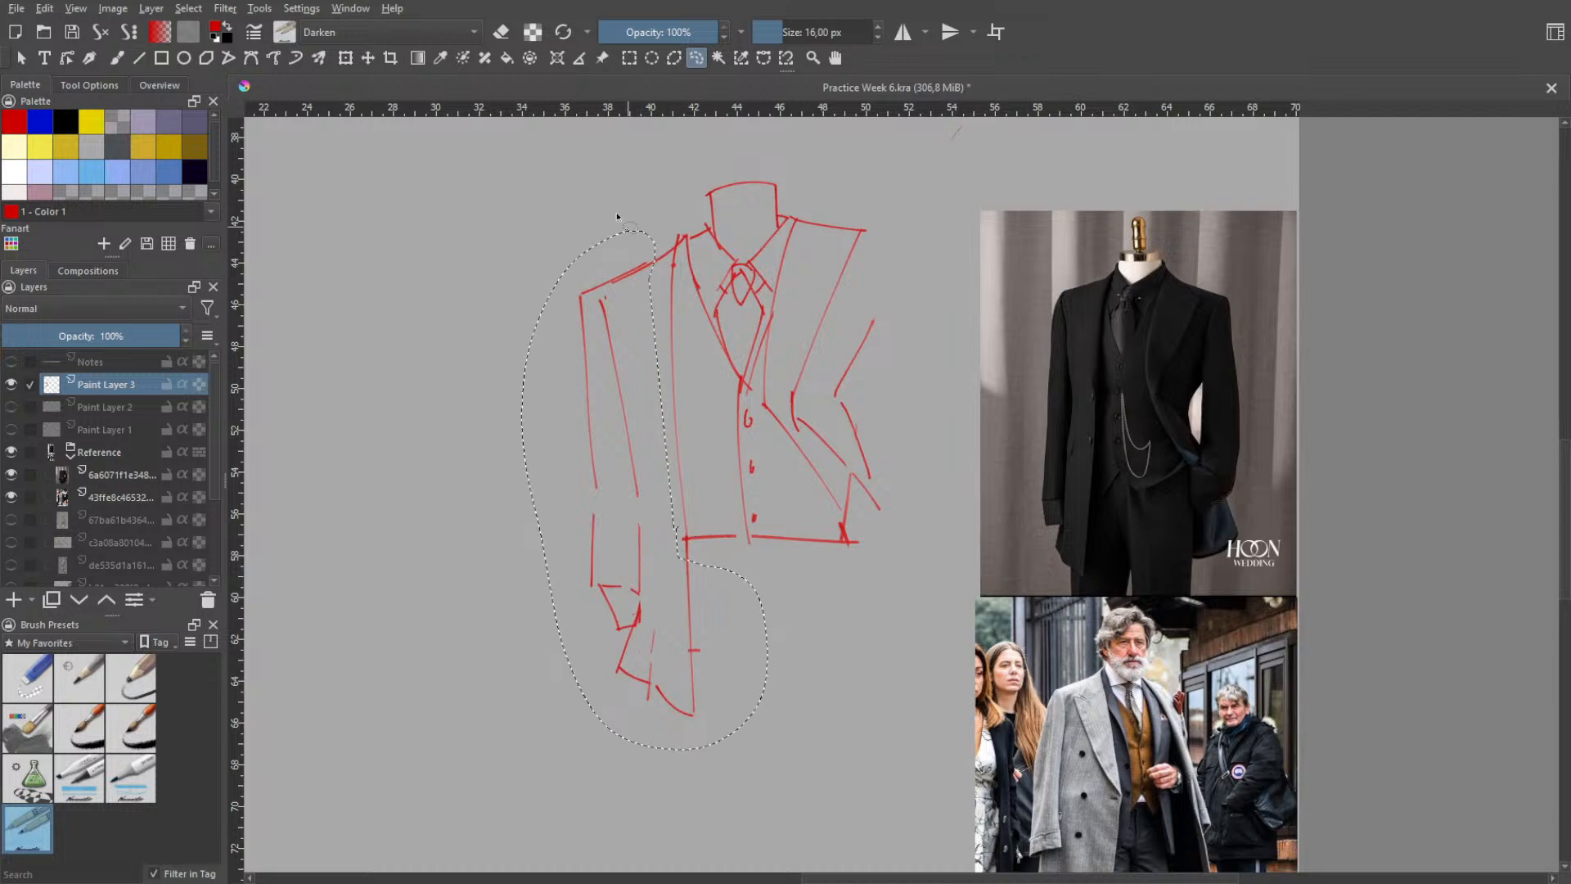
click(345, 57)
drag(656, 347, 679, 331)
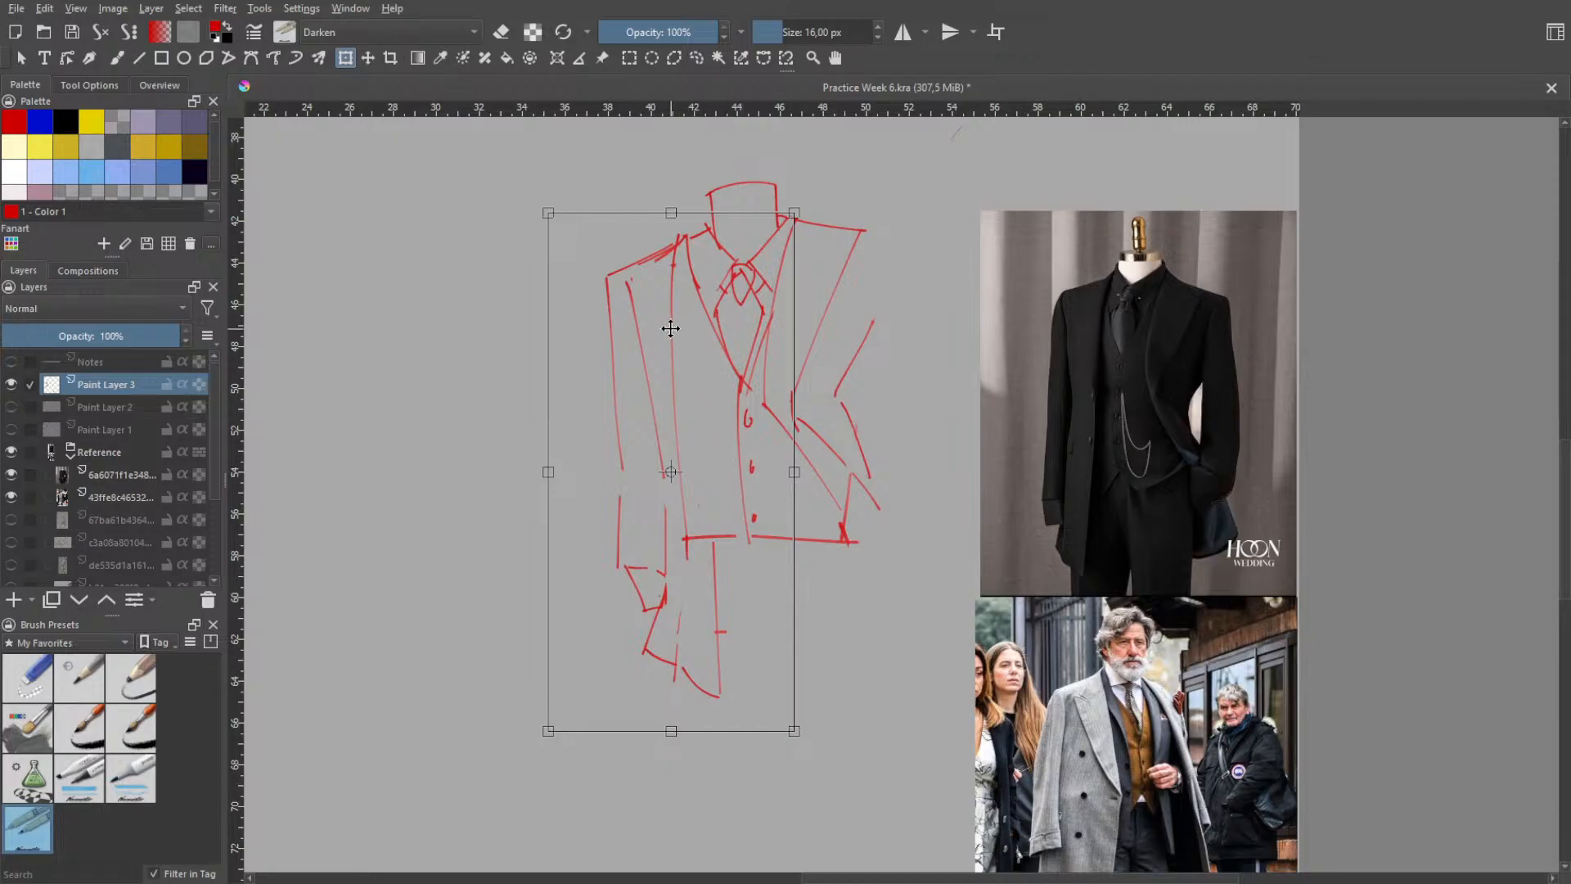
key(Return)
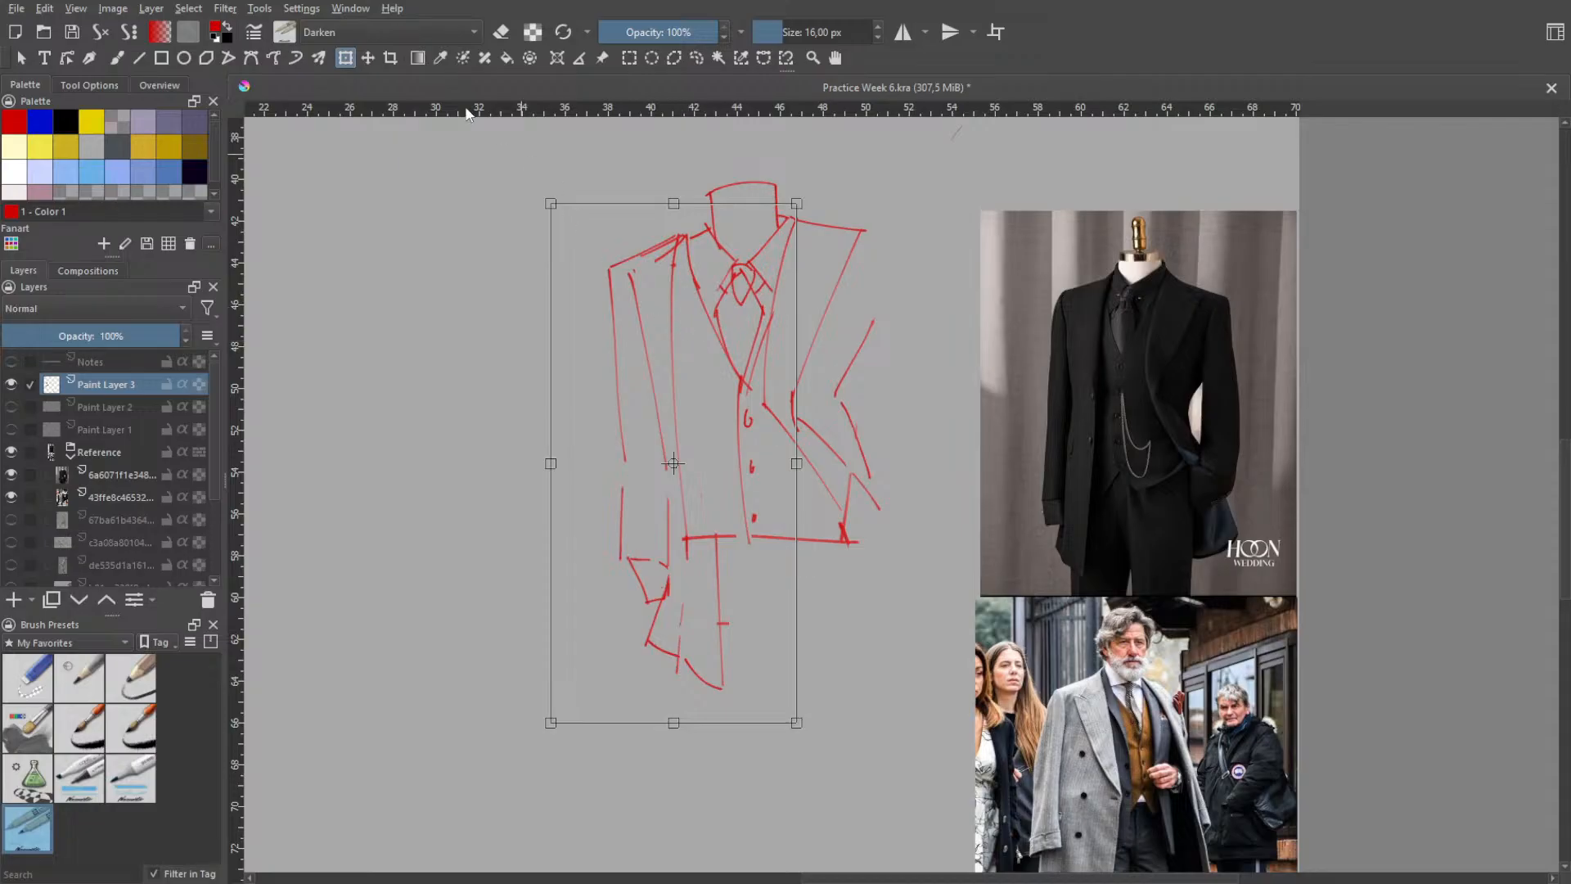
key(ctrl+shift+a)
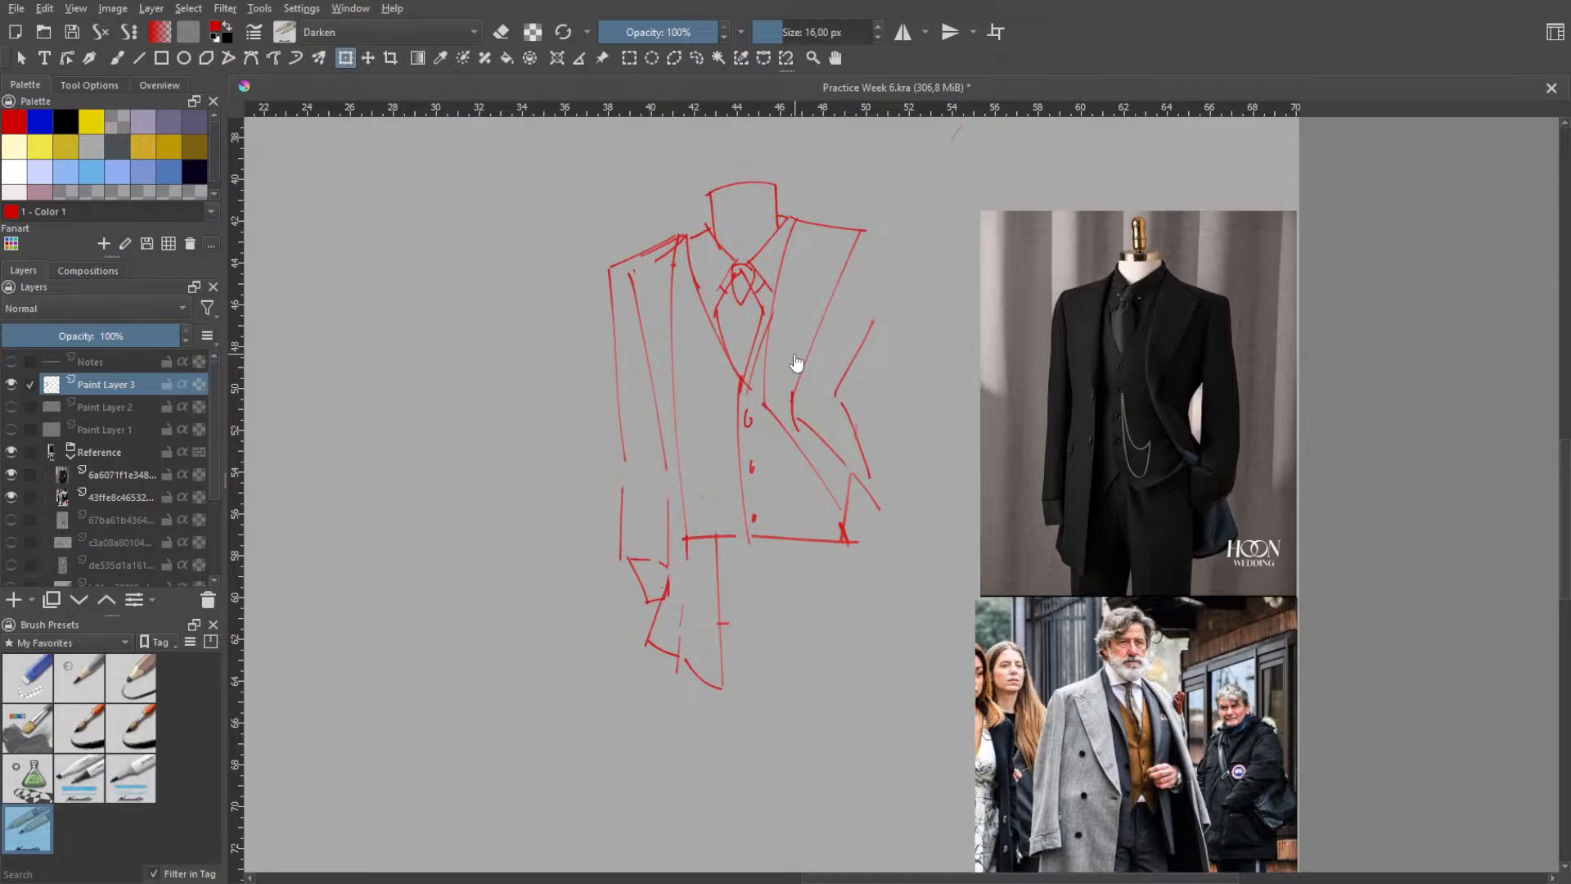
- Erase the overlapping vertical line, hem stub and lapel lines beside the moved shoulder with the 25 px eraser preset
key(b)
right_click(705, 351)
click(699, 282)
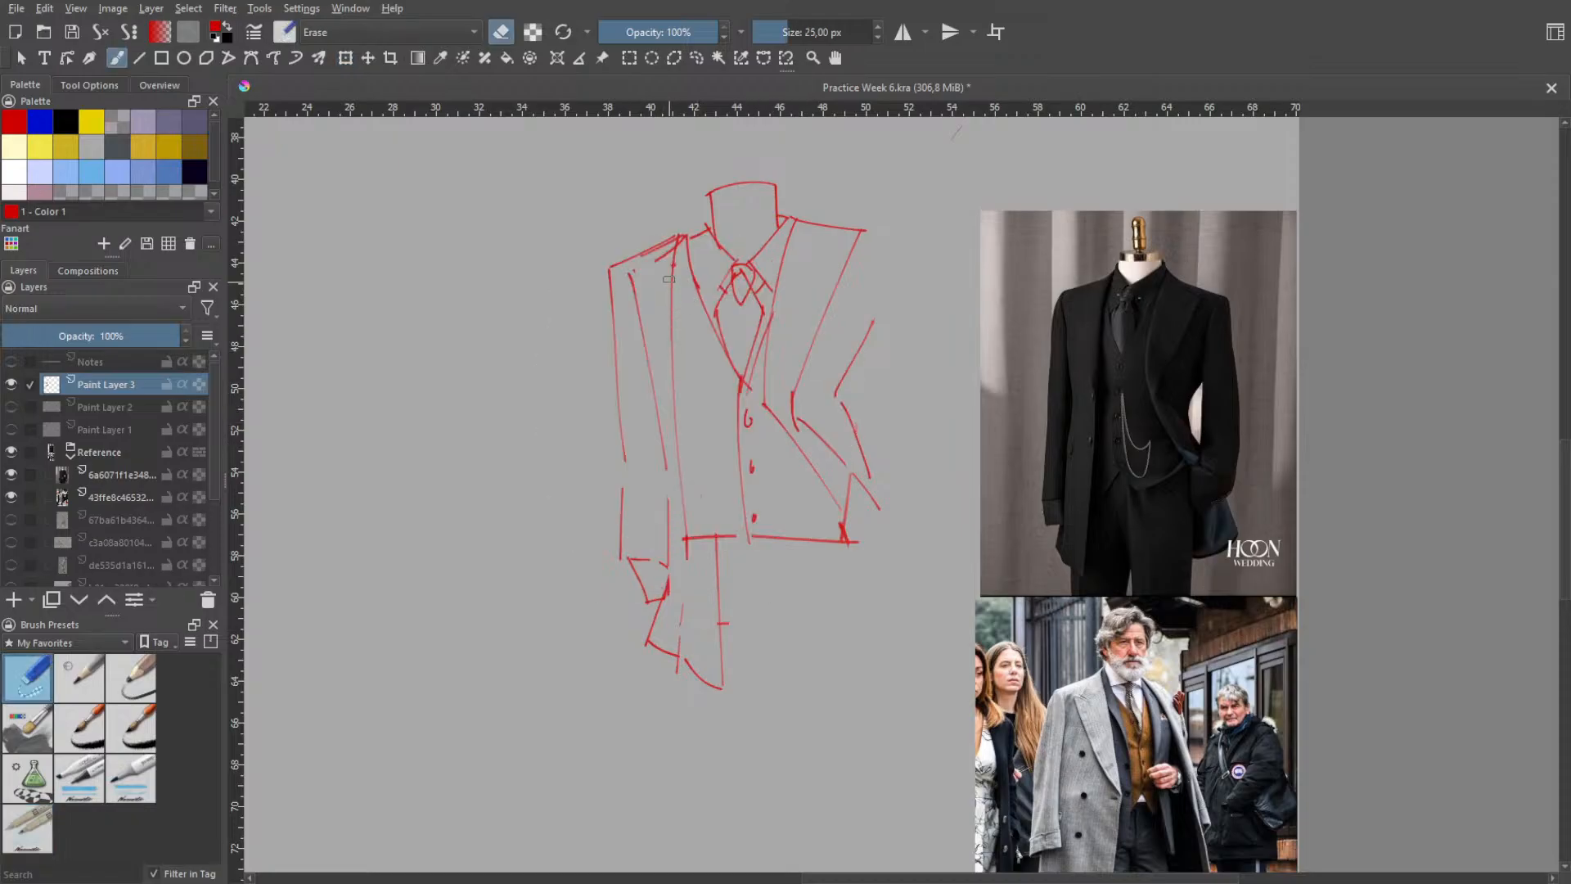
drag(674, 263, 679, 444)
mouse_move(694, 503)
mouse_down()
mouse_move(686, 550)
mouse_move(691, 525)
mouse_up()
drag(695, 282, 691, 268)
right_click(716, 294)
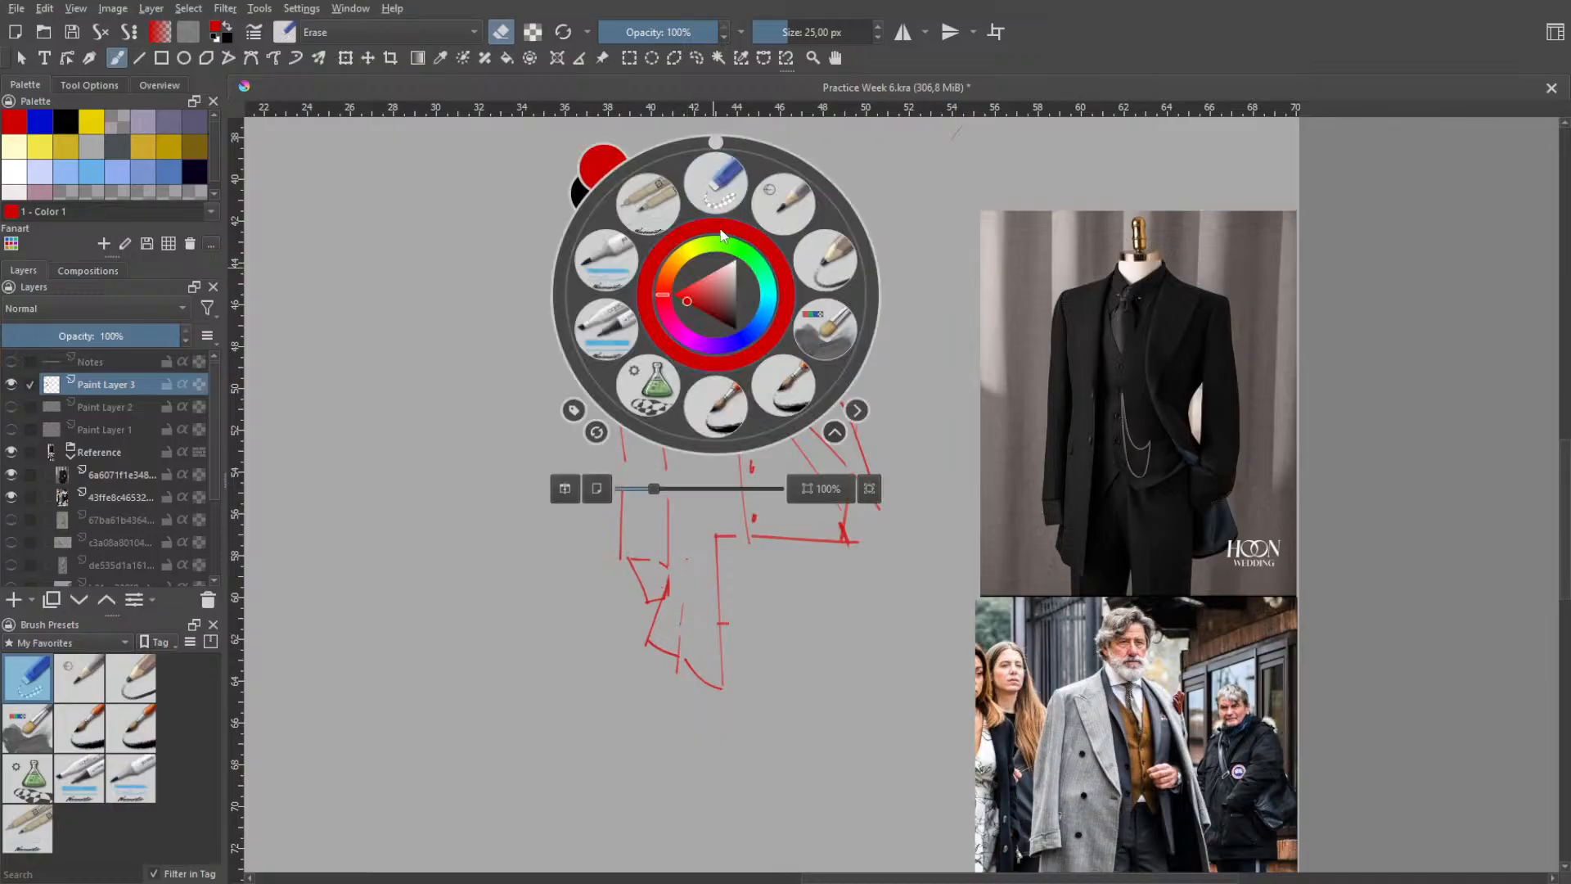
right_click(698, 235)
mouse_move(681, 252)
mouse_down()
mouse_move(658, 262)
mouse_move(682, 241)
mouse_up()
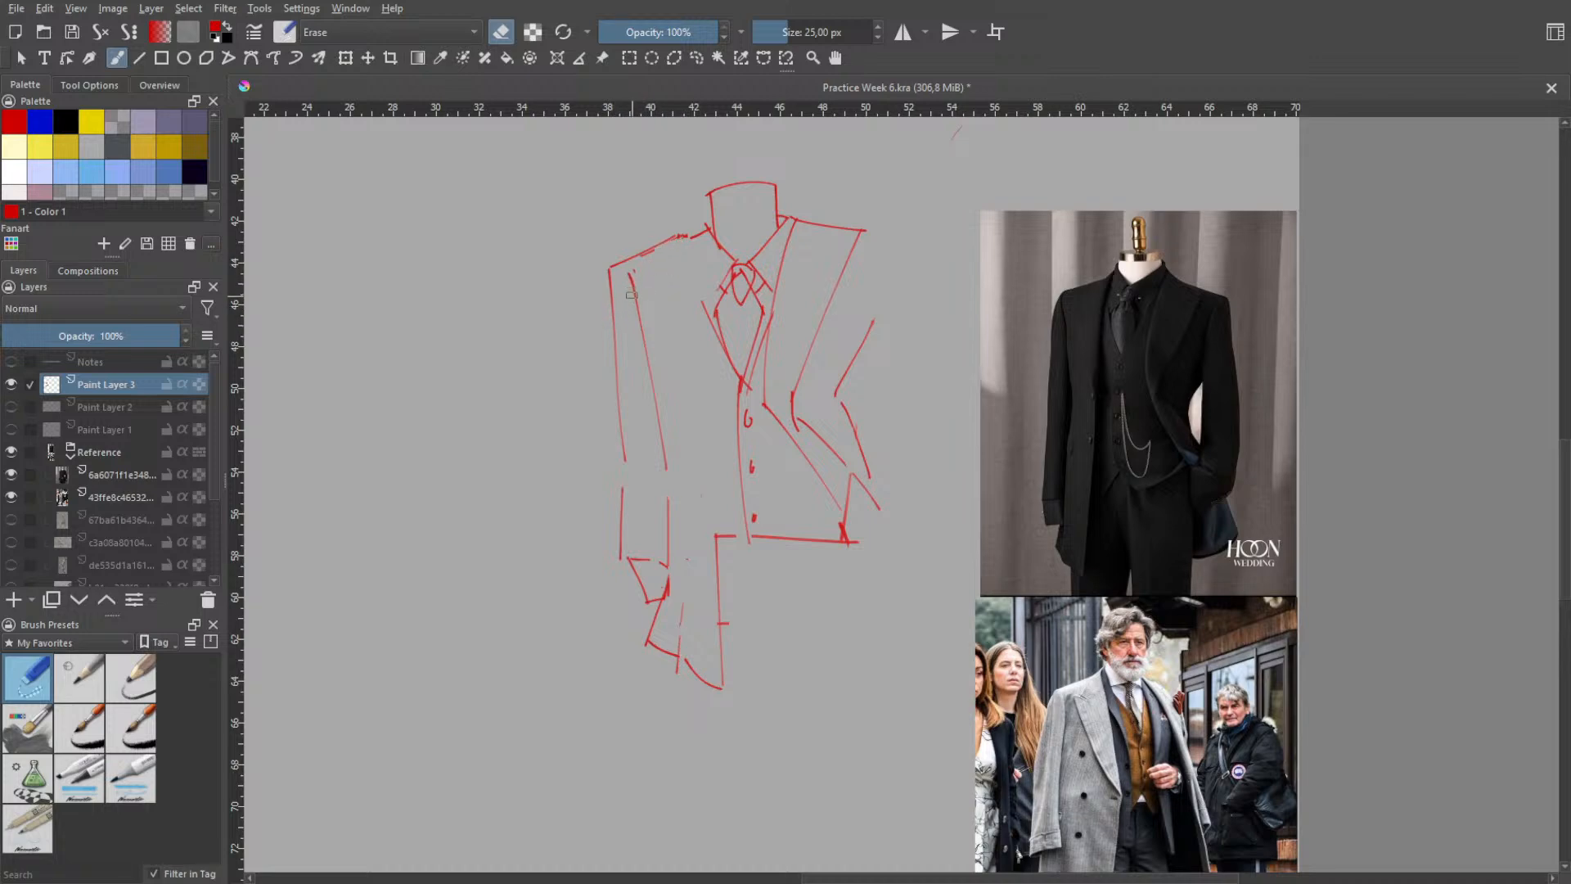
- Erase the sharp shoulder corner, the lower sleeve's outer edge and the bottom of the coat tail
drag(612, 276, 614, 260)
drag(621, 481, 623, 560)
drag(708, 686, 676, 657)
right_click(742, 553)
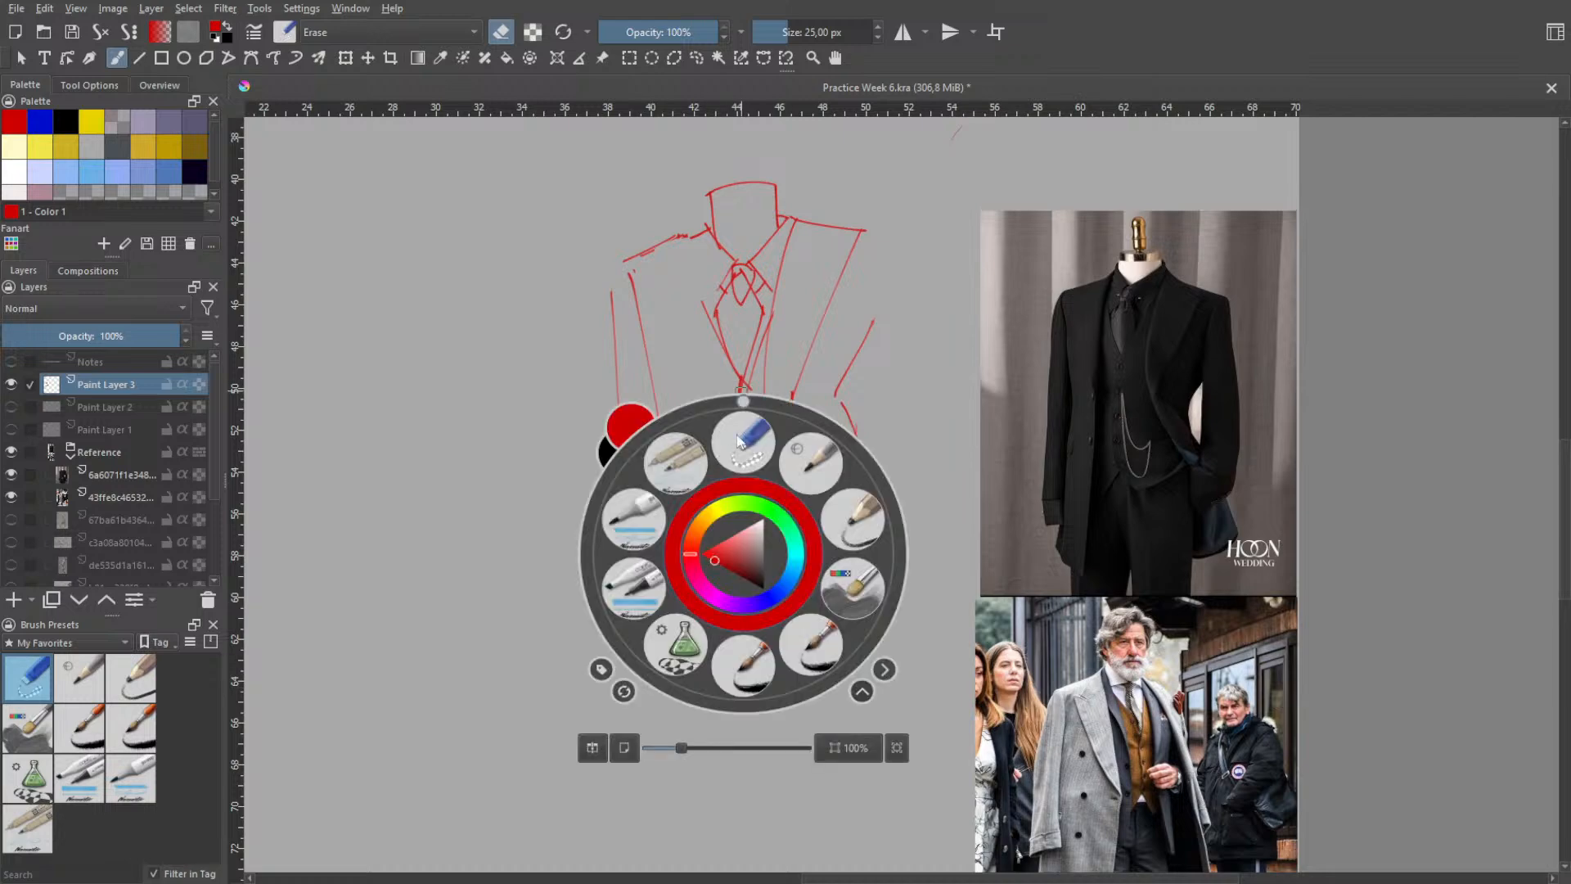
click(748, 440)
mouse_move(638, 640)
mouse_down()
mouse_move(655, 641)
mouse_move(657, 615)
mouse_up()
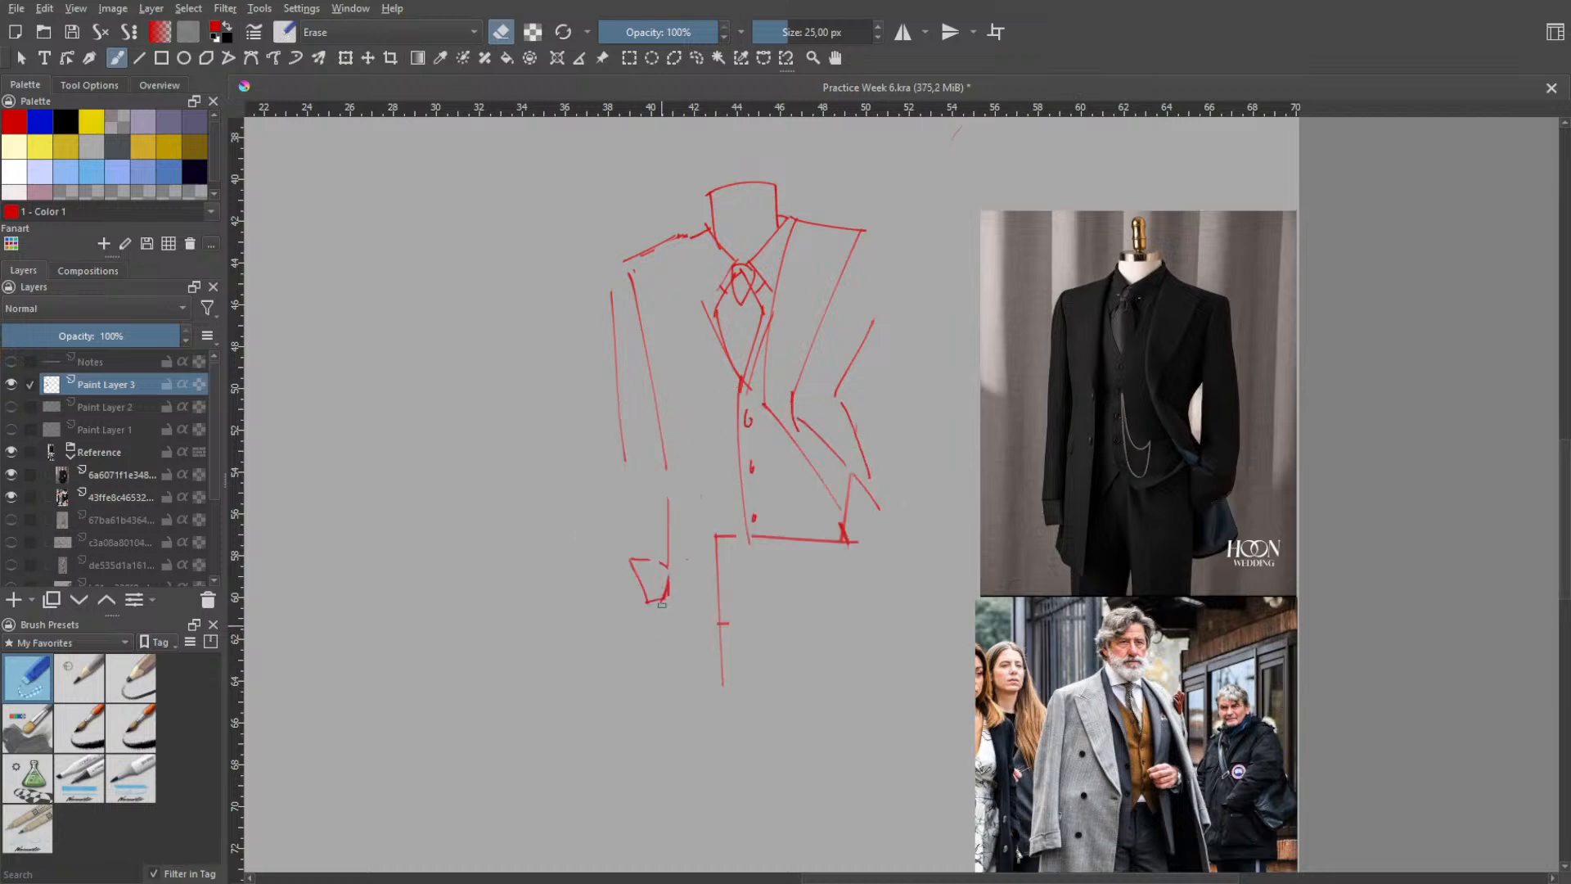
- Redraw the outer edge of the left lower sleeve down to the cuff with the 16 px pen, undoing unsatisfying strokes
right_click(740, 544)
click(667, 448)
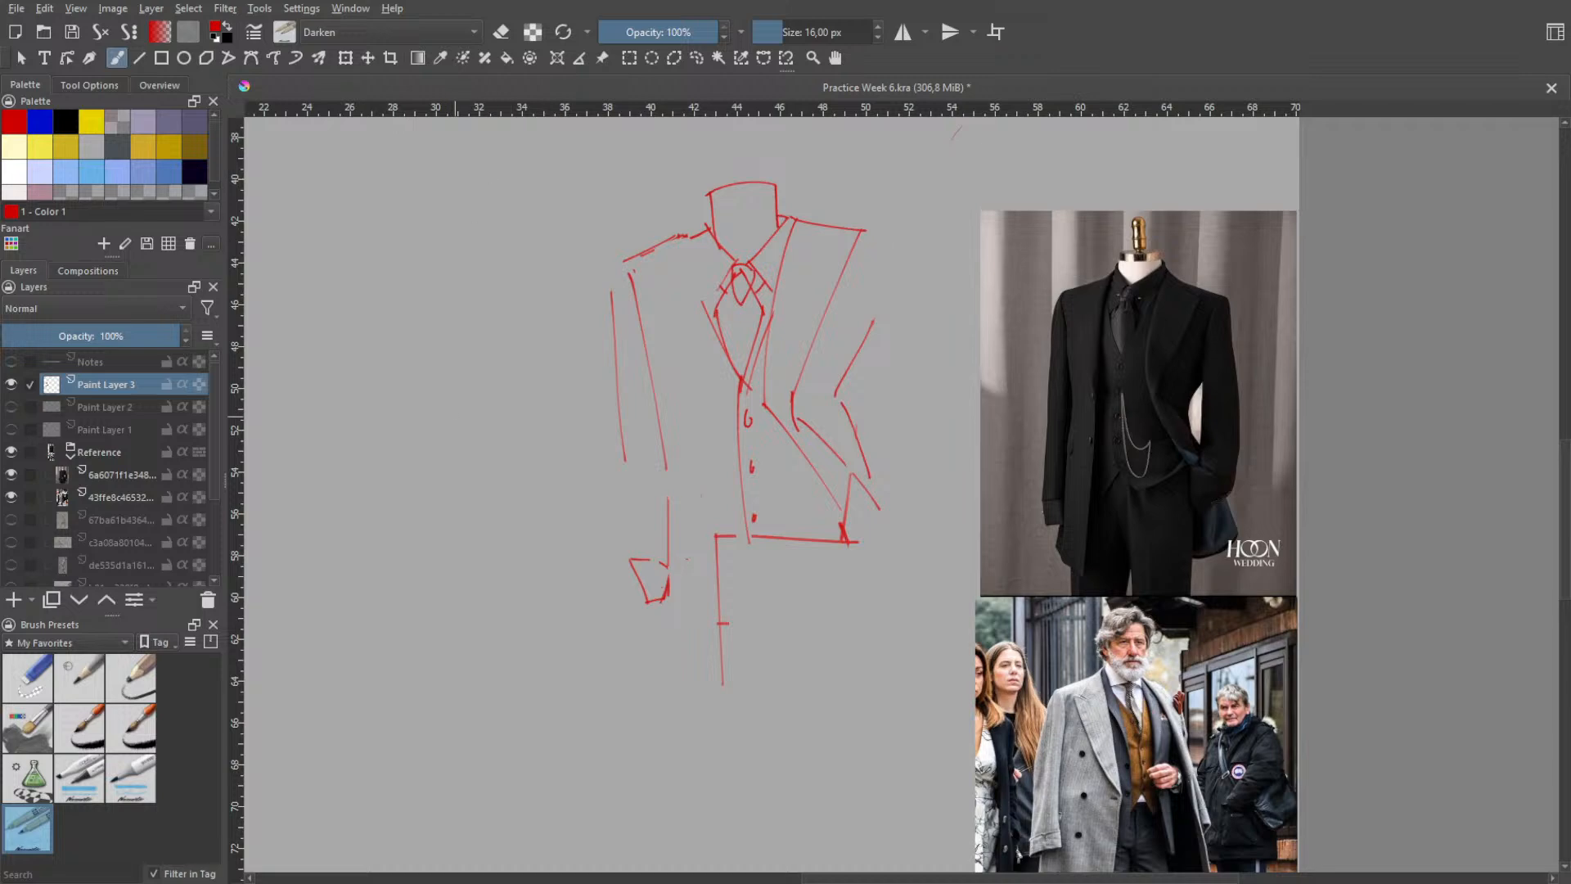
drag(624, 458, 647, 559)
key(ctrl+z)
drag(624, 457, 633, 524)
key(ctrl+z)
drag(633, 459, 641, 571)
key(ctrl+z)
drag(872, 460, 855, 595)
key(ctrl+z)
drag(726, 435, 726, 561)
key(ctrl+z)
mouse_move(628, 428)
mouse_down()
mouse_move(643, 562)
mouse_move(629, 508)
mouse_move(642, 593)
mouse_up()
key(ctrl+z)
key(ctrl+z)
key(ctrl+z)
key(ctrl+z)
key(ctrl+z)
drag(620, 419, 638, 558)
key(ctrl+z)
drag(623, 452, 632, 578)
key(ctrl+z)
- Extend the coat tail's front edge downward in a curve to a lower point, retrying the stroke until it fits
key(ctrl+z)
drag(624, 458, 629, 572)
key(ctrl+z)
drag(621, 457, 622, 568)
key(ctrl+z)
drag(623, 454, 620, 561)
key(ctrl+z)
drag(627, 459, 628, 589)
- Draw the coat tail's slanted bottom edge and its outer edge rising to the cuff
key(ctrl+z)
drag(623, 449, 626, 563)
mouse_move(721, 663)
mouse_down()
mouse_move(723, 766)
mouse_move(706, 789)
mouse_move(719, 685)
mouse_move(710, 761)
mouse_up()
key(ctrl+z)
key(ctrl+z)
key(ctrl+z)
drag(718, 645, 722, 747)
key(ctrl+z)
drag(718, 679, 707, 792)
key(ctrl+z)
key(ctrl+z)
drag(721, 649, 704, 756)
key(ctrl+z)
key(ctrl+z)
key(ctrl+z)
key(ctrl+z)
drag(663, 679, 676, 714)
key(ctrl+z)
key(ctrl+z)
key(ctrl+z)
key(ctrl+z)
drag(662, 684, 661, 582)
key(ctrl+z)
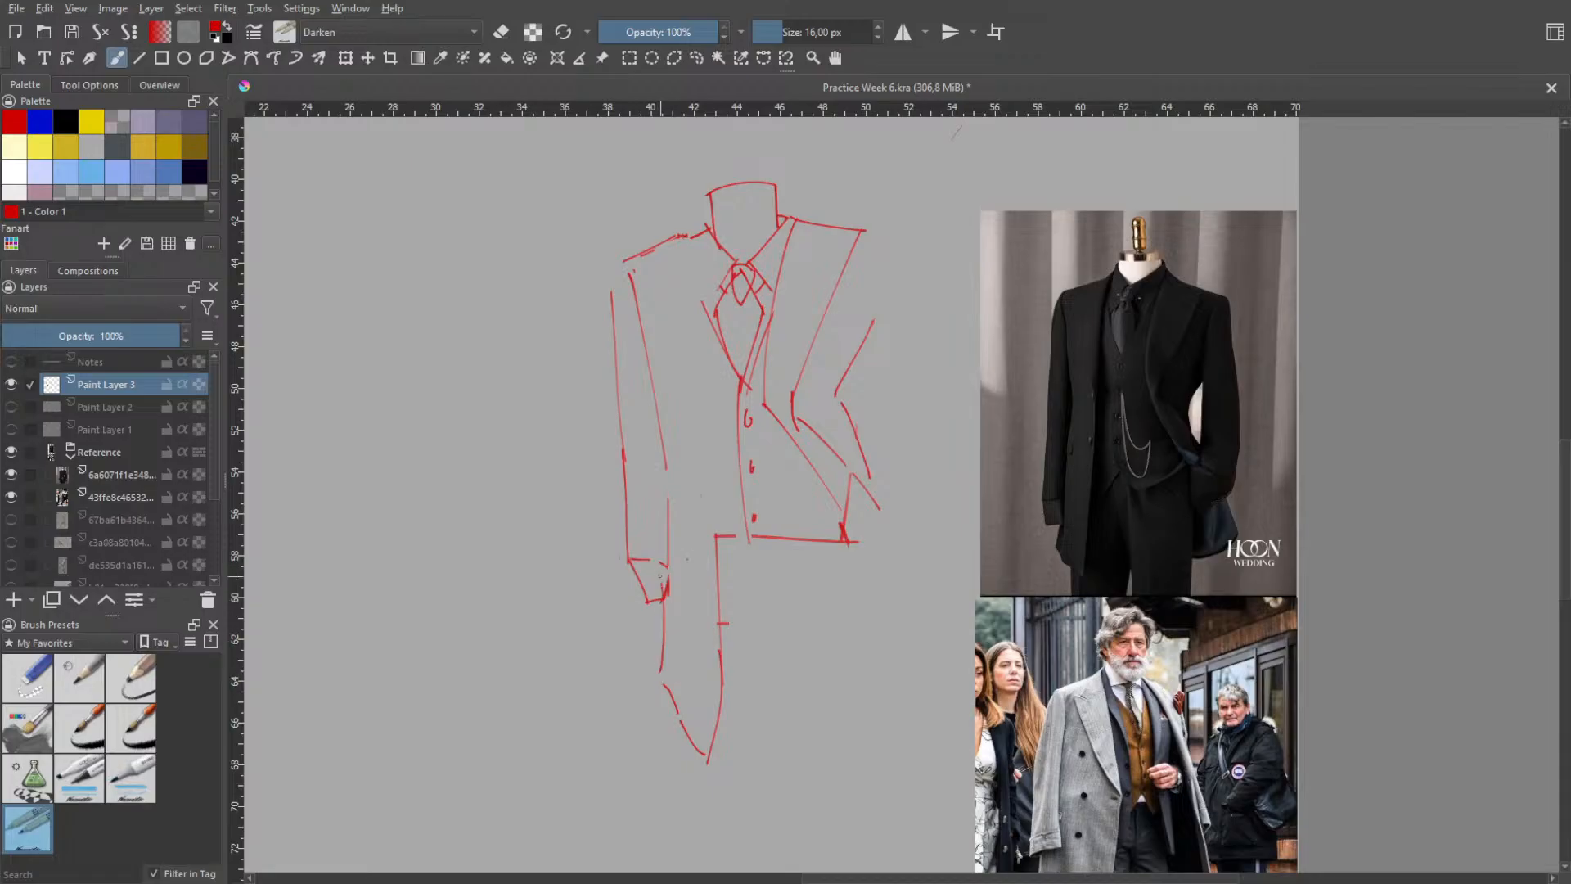
- Draw an inner fold line inside the coat tail from the slanted bottom edge up beside the cuff
key(ctrl+z)
drag(661, 695, 666, 605)
key(ctrl+z)
drag(663, 684, 667, 583)
drag(680, 721, 695, 614)
key(ctrl+z)
drag(678, 720, 696, 603)
key(ctrl+z)
drag(678, 716, 689, 581)
key(ctrl+z)
drag(678, 718, 694, 583)
key(ctrl+z)
drag(677, 721, 689, 587)
- Erase the straight vest hem and the heavy mark at its end with the eraser preset, and return to the 16 px pen
right_click(737, 546)
click(743, 427)
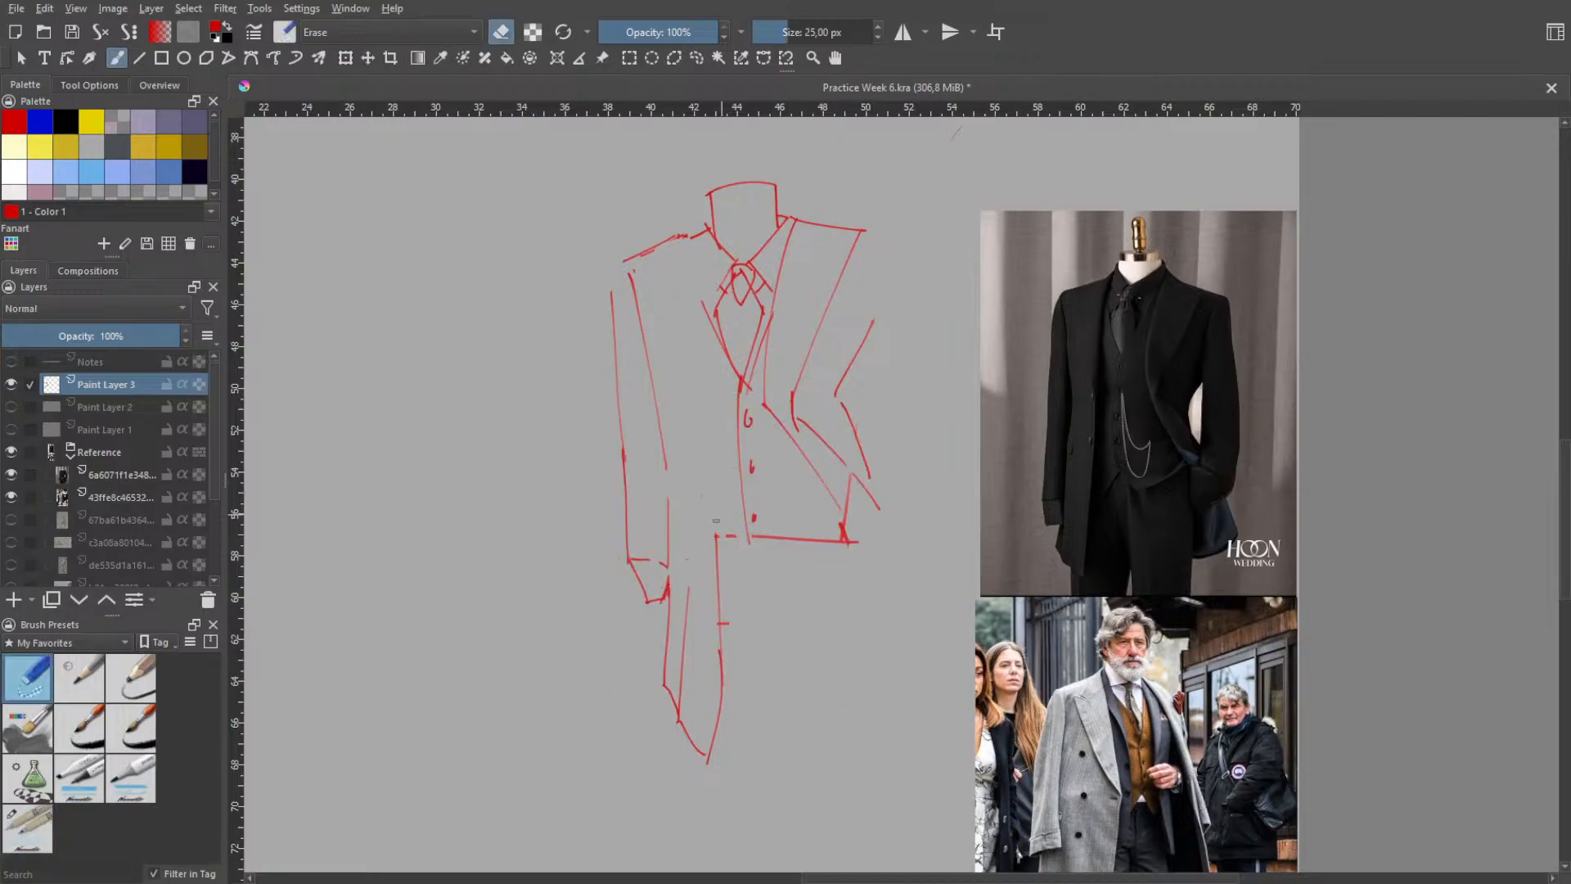
drag(763, 548, 839, 533)
drag(854, 544, 852, 540)
drag(831, 540, 815, 508)
right_click(691, 339)
click(702, 254)
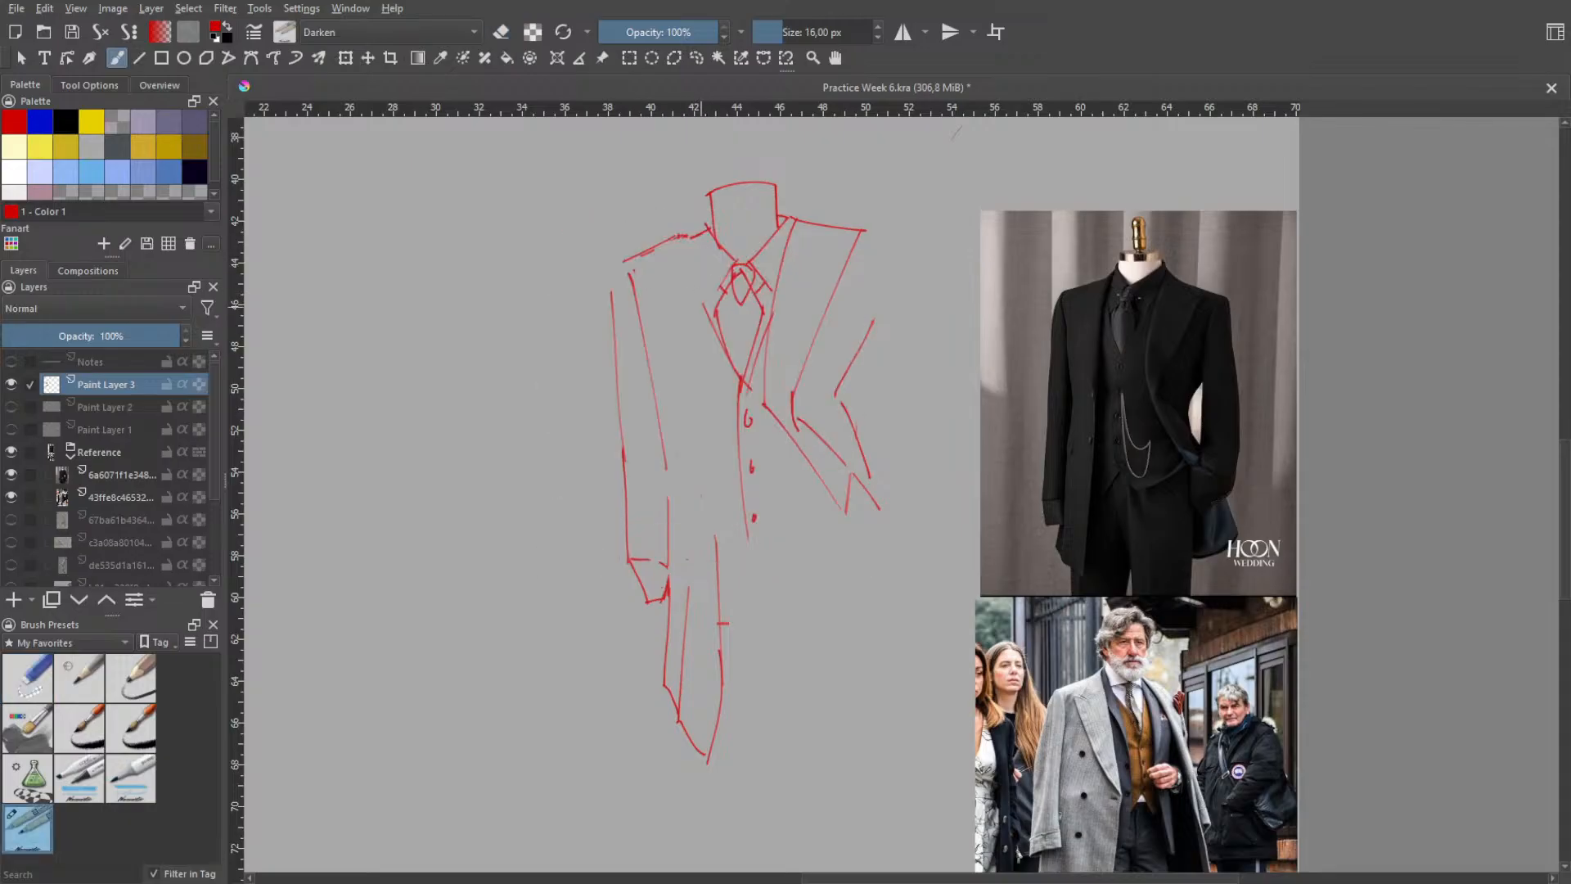
- Draw the coat's long front edge from the shoulder beside the collar down to the coat tail, retrying until it fits
drag(715, 536, 704, 352)
key(ctrl+z)
drag(714, 530, 697, 310)
key(ctrl+z)
mouse_move(716, 532)
mouse_down()
mouse_move(698, 274)
mouse_move(704, 521)
mouse_up()
key(ctrl+z)
key(ctrl+z)
drag(690, 238, 712, 520)
key(ctrl+z)
drag(684, 232, 708, 540)
key(ctrl+z)
drag(695, 235, 728, 546)
key(ctrl+z)
drag(690, 227, 716, 544)
key(ctrl+z)
drag(699, 225, 712, 507)
key(ctrl+z)
drag(689, 227, 703, 566)
key(ctrl+z)
drag(689, 228, 716, 556)
- Erase the upper end of the straight sleeve's inner line with the eraser preset, and return to the 16 px pen
right_click(657, 304)
click(652, 198)
drag(638, 299, 629, 274)
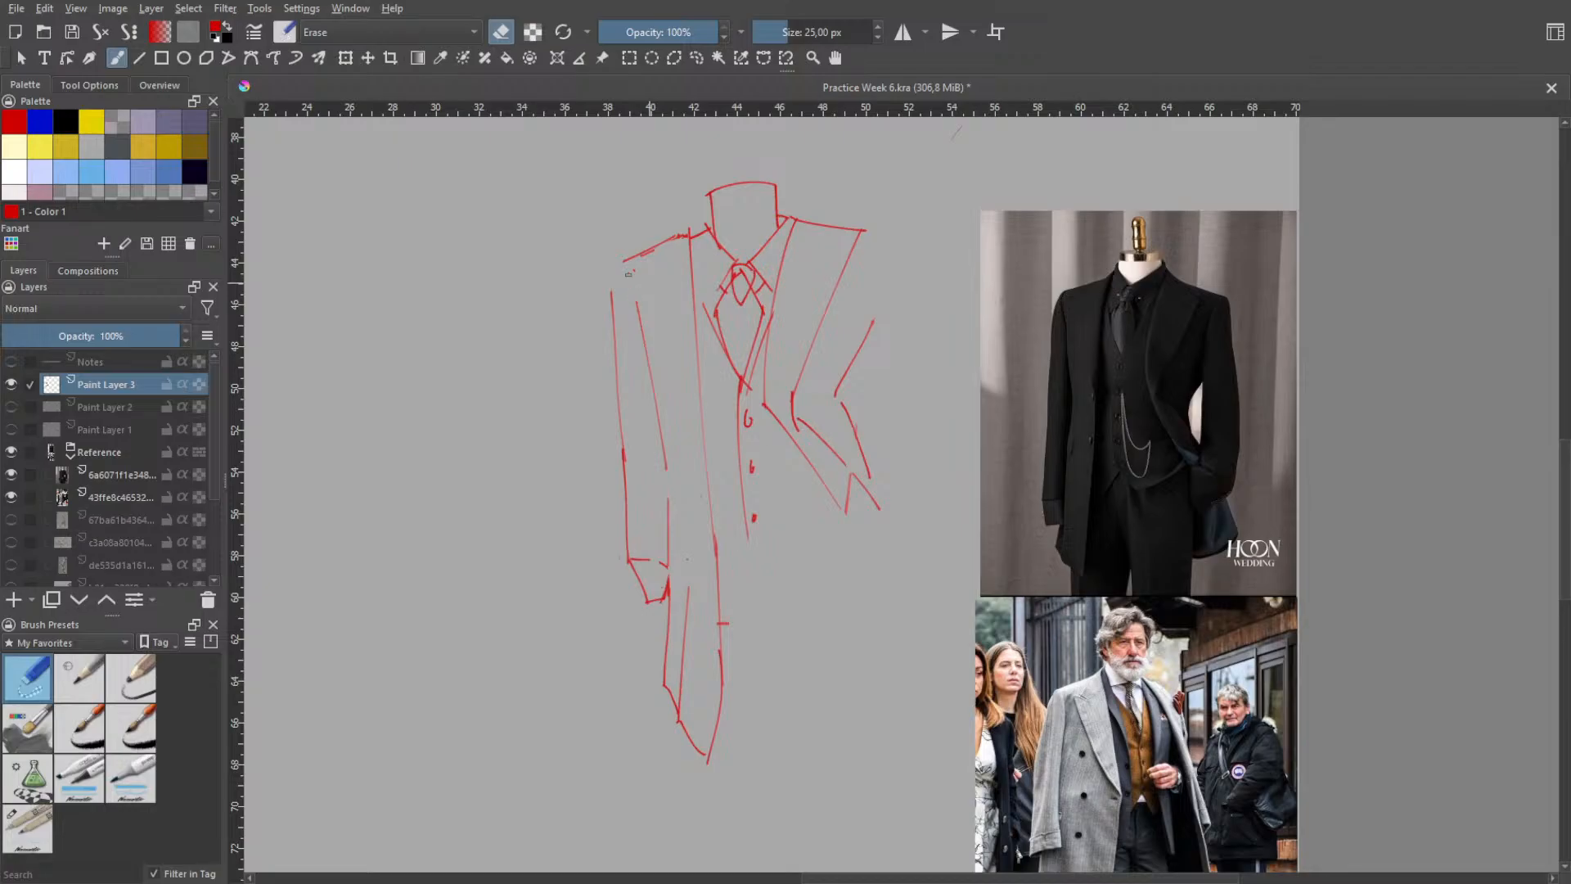
right_click(659, 321)
click(548, 286)
right_click(645, 351)
click(577, 255)
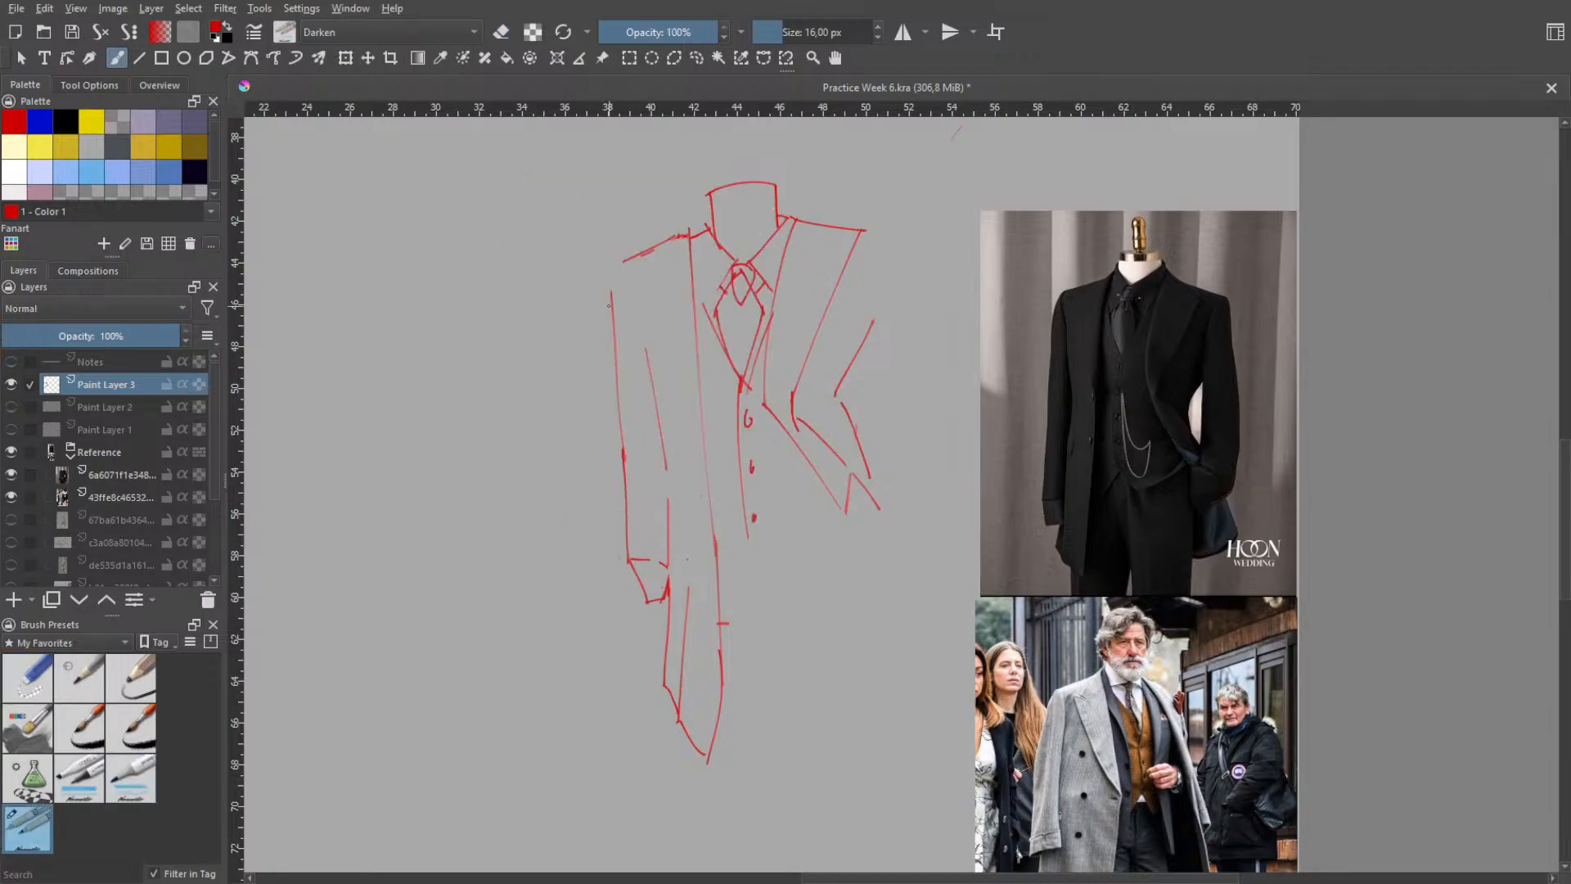
- Redraw the straight sleeve's inner line from the armpit area down toward the elbow, retrying the stroke until it fits
key(ctrl+z)
drag(644, 275, 666, 450)
key(ctrl+z)
key(ctrl+z)
key(ctrl+z)
drag(636, 257, 667, 463)
key(ctrl+z)
key(ctrl+z)
drag(639, 280, 665, 470)
key(ctrl+z)
drag(643, 279, 660, 434)
key(ctrl+z)
drag(632, 263, 668, 451)
key(ctrl+z)
drag(639, 292, 666, 464)
key(ctrl+z)
drag(645, 351, 667, 468)
drag(635, 279, 675, 448)
key(ctrl+z)
mouse_move(644, 291)
mouse_down()
mouse_move(672, 488)
mouse_move(652, 360)
mouse_up()
key(ctrl+z)
drag(663, 420, 670, 458)
key(ctrl+z)
drag(635, 291, 664, 470)
key(ctrl+z)
drag(638, 257, 671, 468)
key(ctrl+z)
drag(638, 289, 666, 498)
- Draw a rounded shoulder corner joining the shoulder line to the straight sleeve's outer edge, retrying the stroke until it fits
key(ctrl+z)
drag(639, 291, 666, 492)
key(ctrl+z)
drag(641, 284, 662, 485)
key(ctrl+z)
mouse_move(613, 292)
mouse_down()
mouse_move(628, 263)
mouse_move(611, 311)
mouse_up()
key(ctrl+z)
key(ctrl+z)
drag(630, 254, 608, 308)
key(ctrl+z)
key(ctrl+z)
key(ctrl+z)
key(ctrl+z)
key(ctrl+z)
key(ctrl+z)
mouse_move(626, 260)
mouse_down()
mouse_move(610, 311)
mouse_move(616, 271)
mouse_move(612, 296)
mouse_up()
key(ctrl+z)
key(ctrl+z)
key(ctrl+z)
key(ctrl+z)
key(ctrl+z)
- Erase the rough shoulder line between the sleeve corner and the collar, and return to the 16 px pen
right_click(427, 391)
click(427, 270)
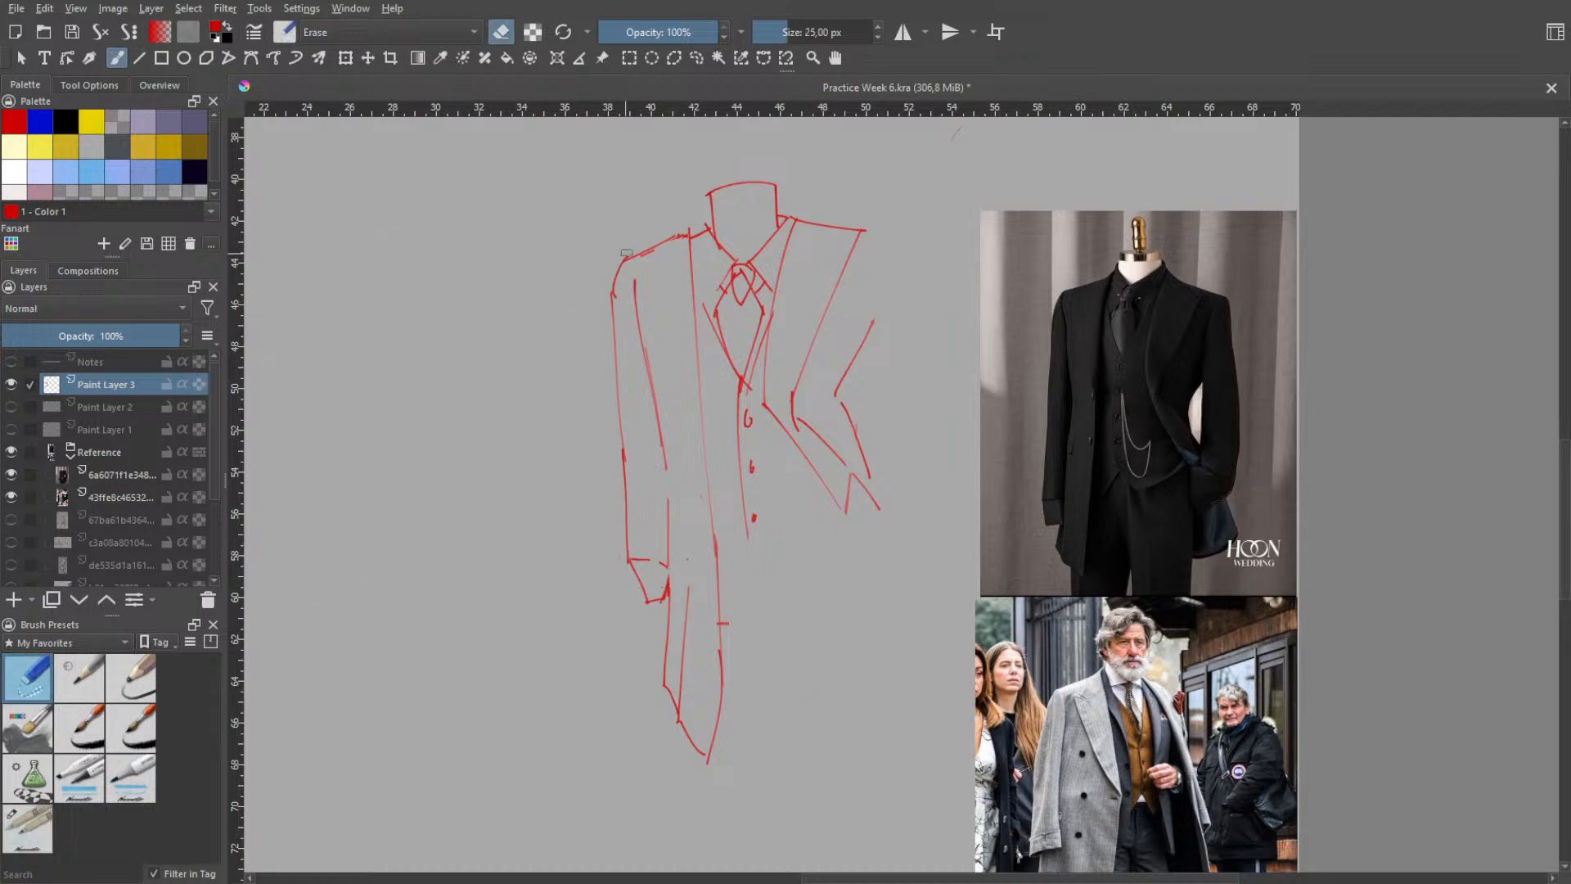
drag(627, 253, 682, 232)
right_click(647, 295)
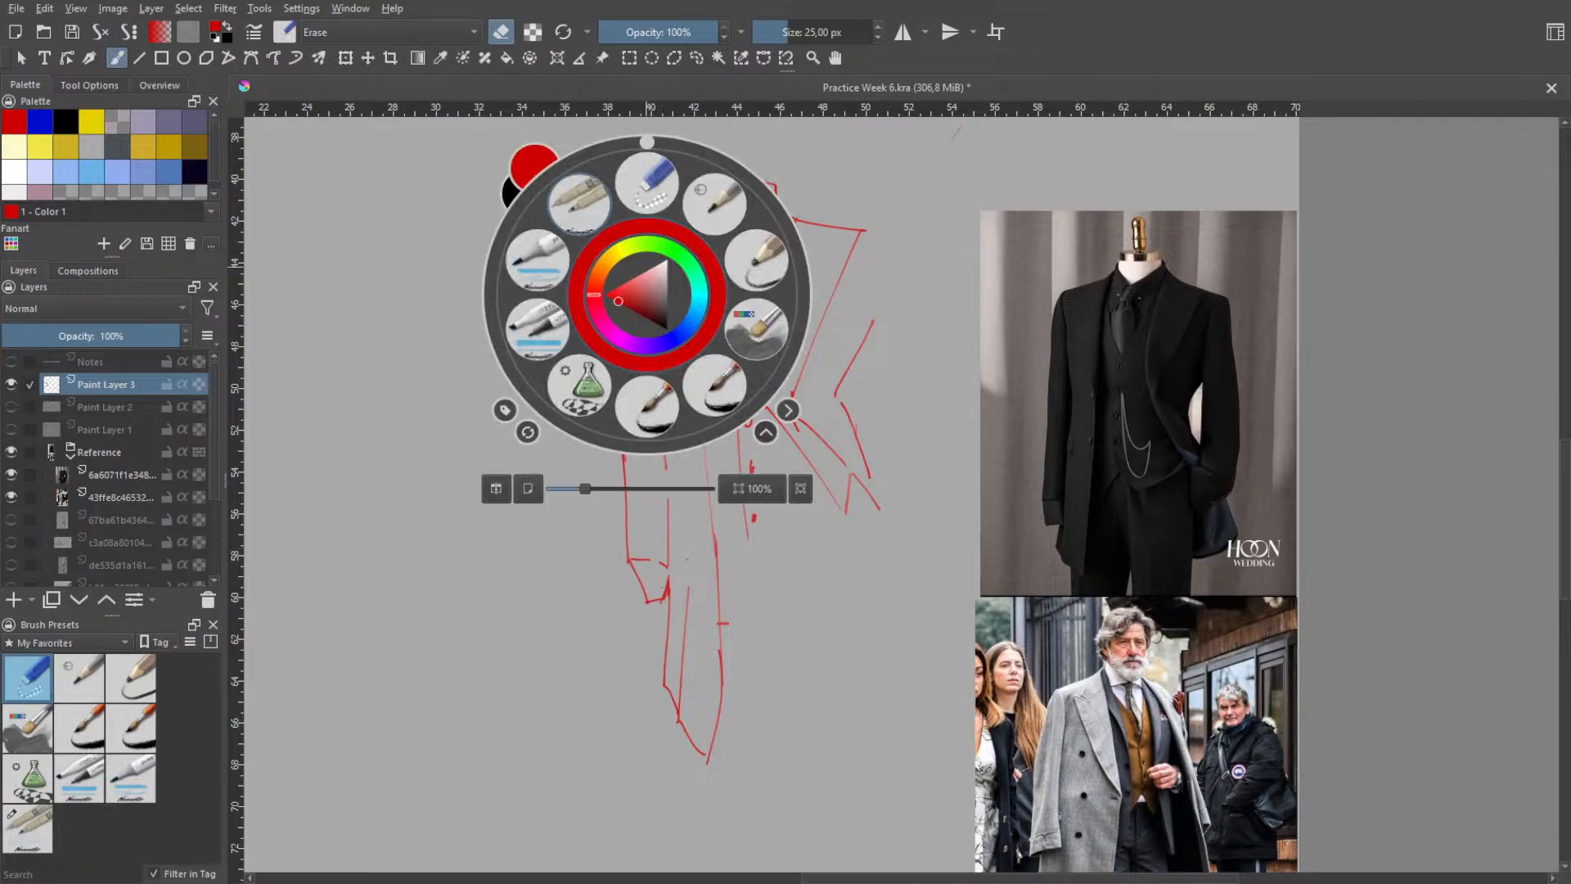
click(579, 200)
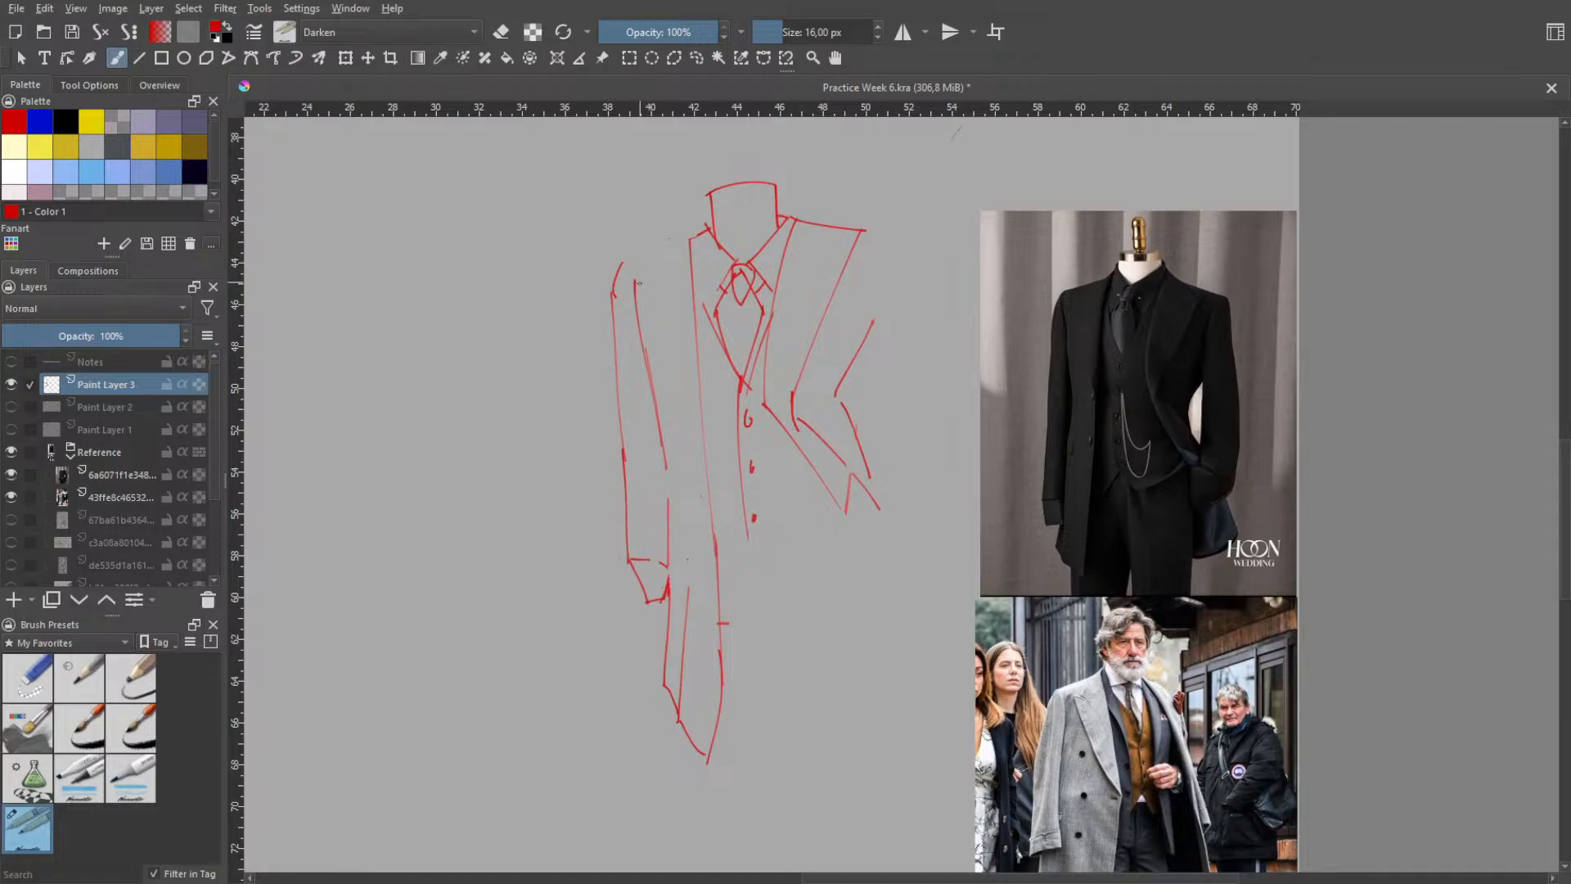
- Redraw the shoulder as one clean slanted line from the rounded sleeve corner up to the collar
drag(620, 263, 698, 237)
key(ctrl+z)
key(ctrl+z)
key(ctrl+z)
key(ctrl+z)
key(ctrl+z)
key(ctrl+z)
drag(618, 266, 697, 235)
key(ctrl+z)
drag(695, 235, 687, 398)
key(ctrl+z)
drag(695, 238, 698, 277)
key(ctrl+z)
key(ctrl+z)
key(ctrl+z)
key(ctrl+shift+z)
- Erase the upper end of the redrawn inner sleeve line with the eraser preset, and return to the 16 px pen
right_click(671, 324)
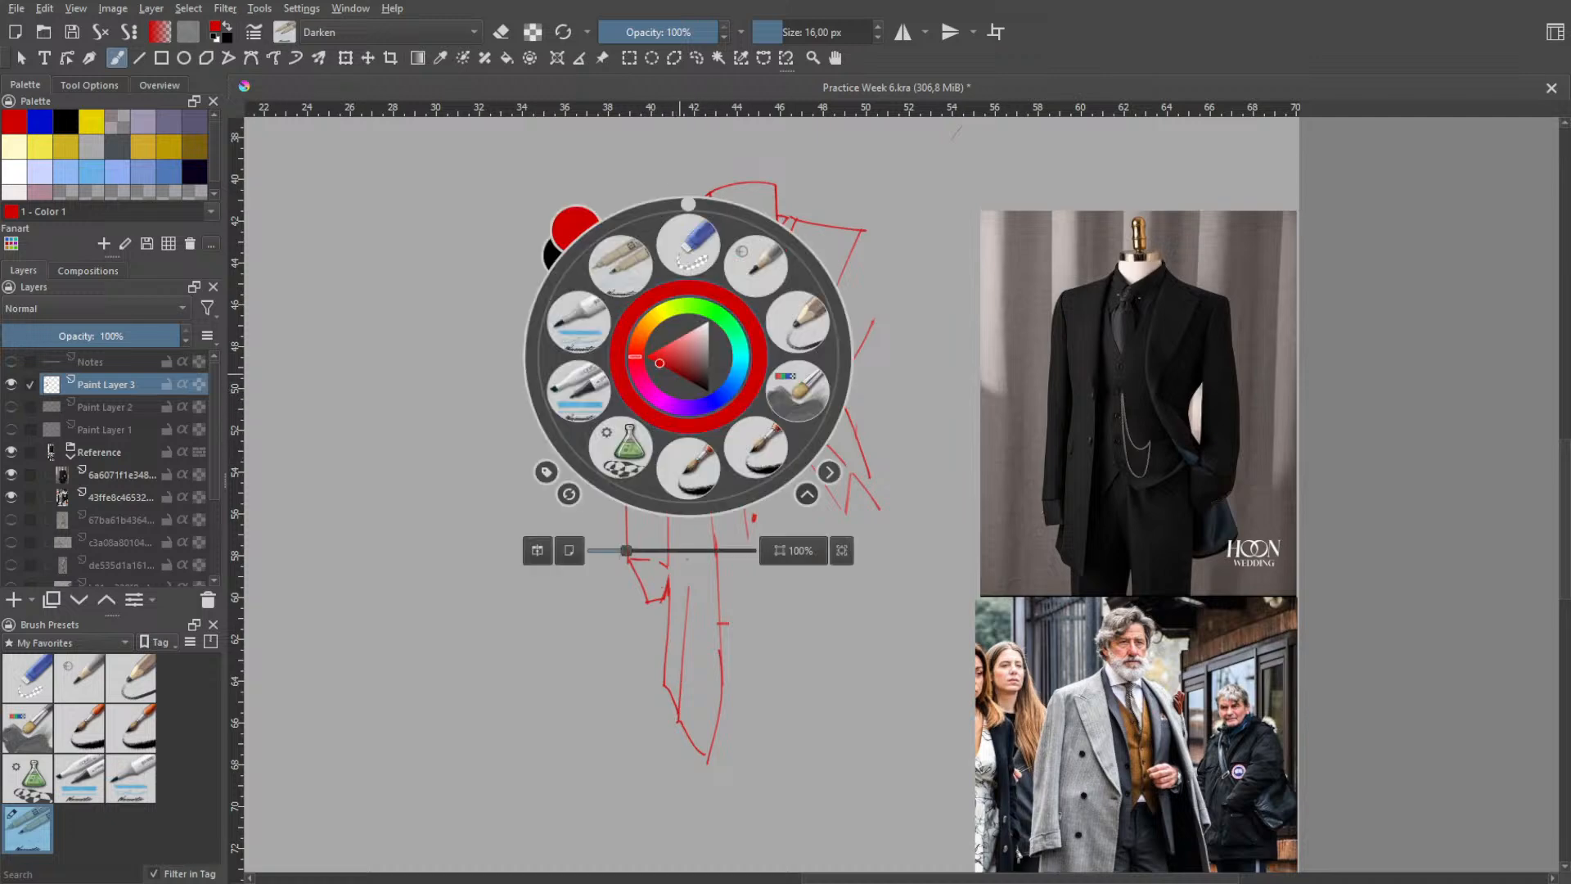
click(668, 294)
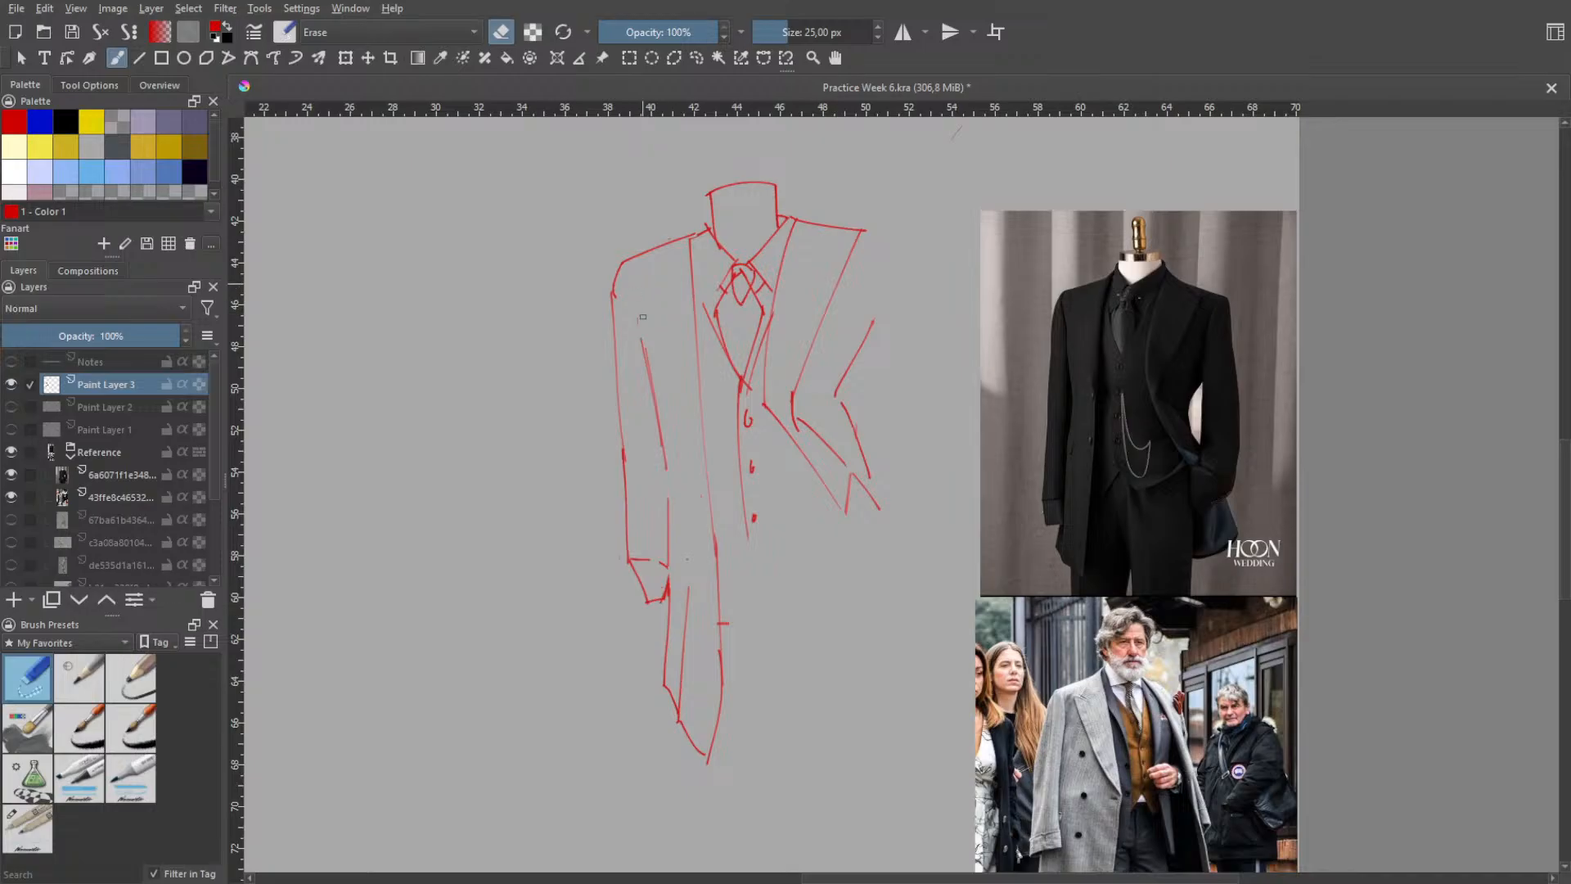
right_click(628, 354)
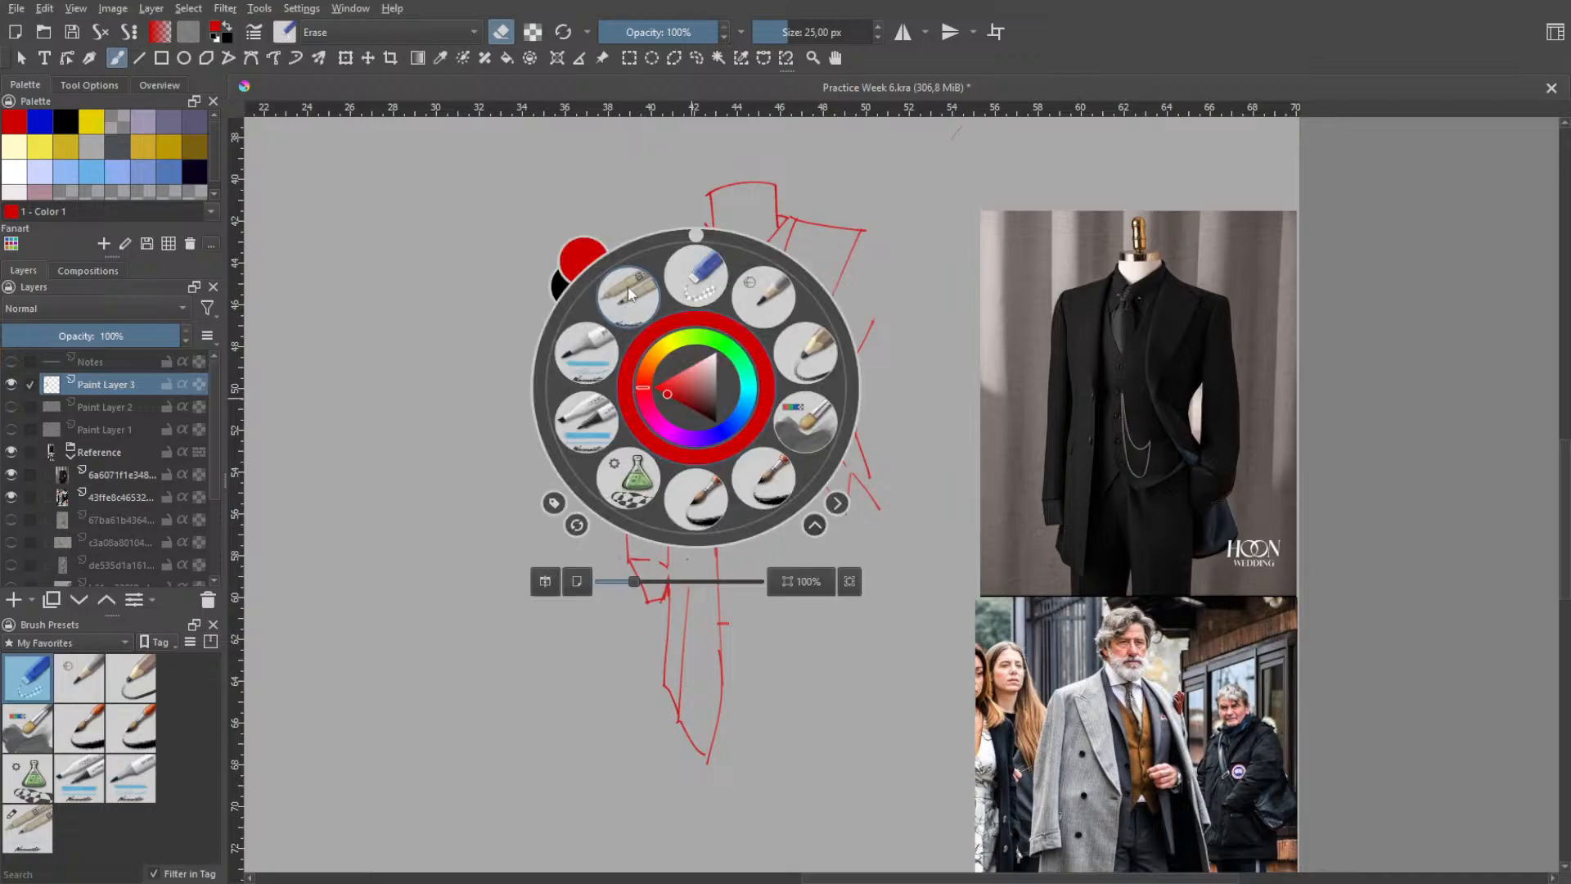
click(626, 287)
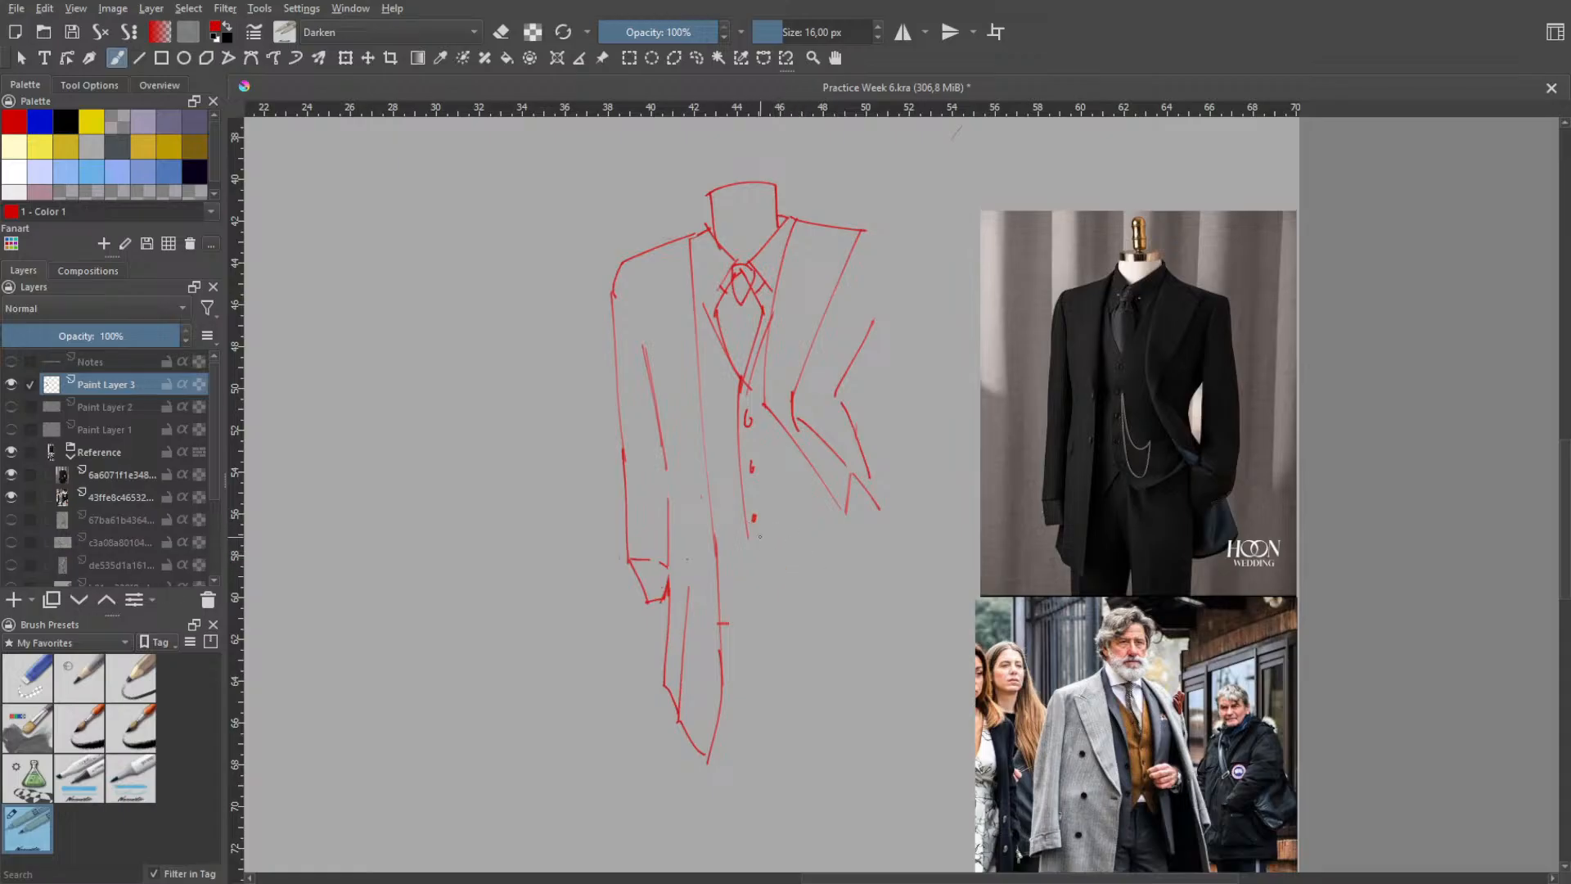
- Draw the vest's split hem as two short strokes spreading downward on either side below the last button
drag(746, 515, 780, 566)
key(ctrl+z)
drag(747, 512, 730, 569)
key(ctrl+z)
key(ctrl+z)
- Draw a curved hem line from beside the vest point up to the bent sleeve's cuff, retrying until it fits
key(ctrl+z)
key(ctrl+z)
mouse_move(747, 513)
mouse_down()
mouse_move(786, 565)
mouse_move(841, 556)
mouse_move(843, 533)
mouse_move(824, 541)
mouse_move(845, 504)
mouse_up()
key(ctrl+z)
key(ctrl+z)
key(ctrl+z)
key(ctrl+z)
key(ctrl+z)
mouse_move(786, 563)
mouse_down()
mouse_move(856, 493)
mouse_move(851, 455)
mouse_up()
key(ctrl+z)
key(ctrl+z)
key(ctrl+z)
drag(788, 550, 867, 495)
key(ctrl+z)
drag(770, 416, 828, 503)
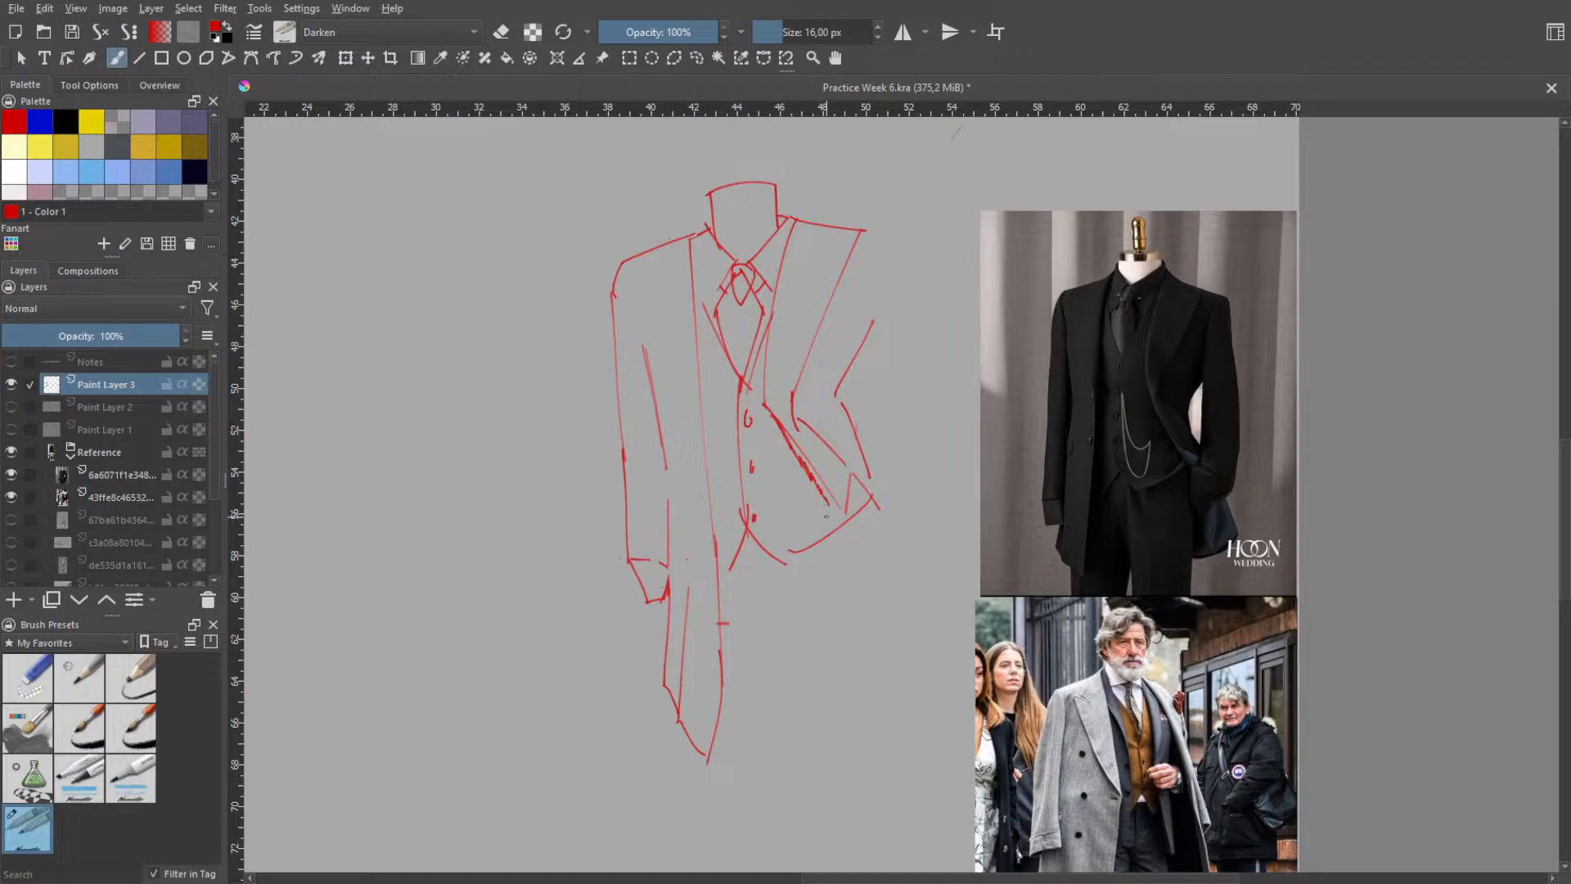
key(ctrl+z)
- Draw the trousers' long outer edge from below the bent sleeve's cuff down the leg, retrying until it fits
key(ctrl+z)
key(ctrl+z)
key(ctrl+z)
key(ctrl+shift+z)
drag(778, 673, 777, 792)
key(ctrl+z)
mouse_move(852, 504)
mouse_down()
mouse_move(848, 735)
mouse_move(867, 781)
mouse_up()
key(ctrl+z)
key(ctrl+z)
drag(882, 531, 894, 783)
- Draw a slanted inner leg line from the trousers' crotch down toward the outer edge's lower end
key(ctrl+z)
drag(859, 542, 898, 784)
key(ctrl+z)
drag(870, 514, 899, 822)
key(ctrl+z)
drag(764, 578, 817, 819)
key(ctrl+z)
drag(765, 607, 806, 806)
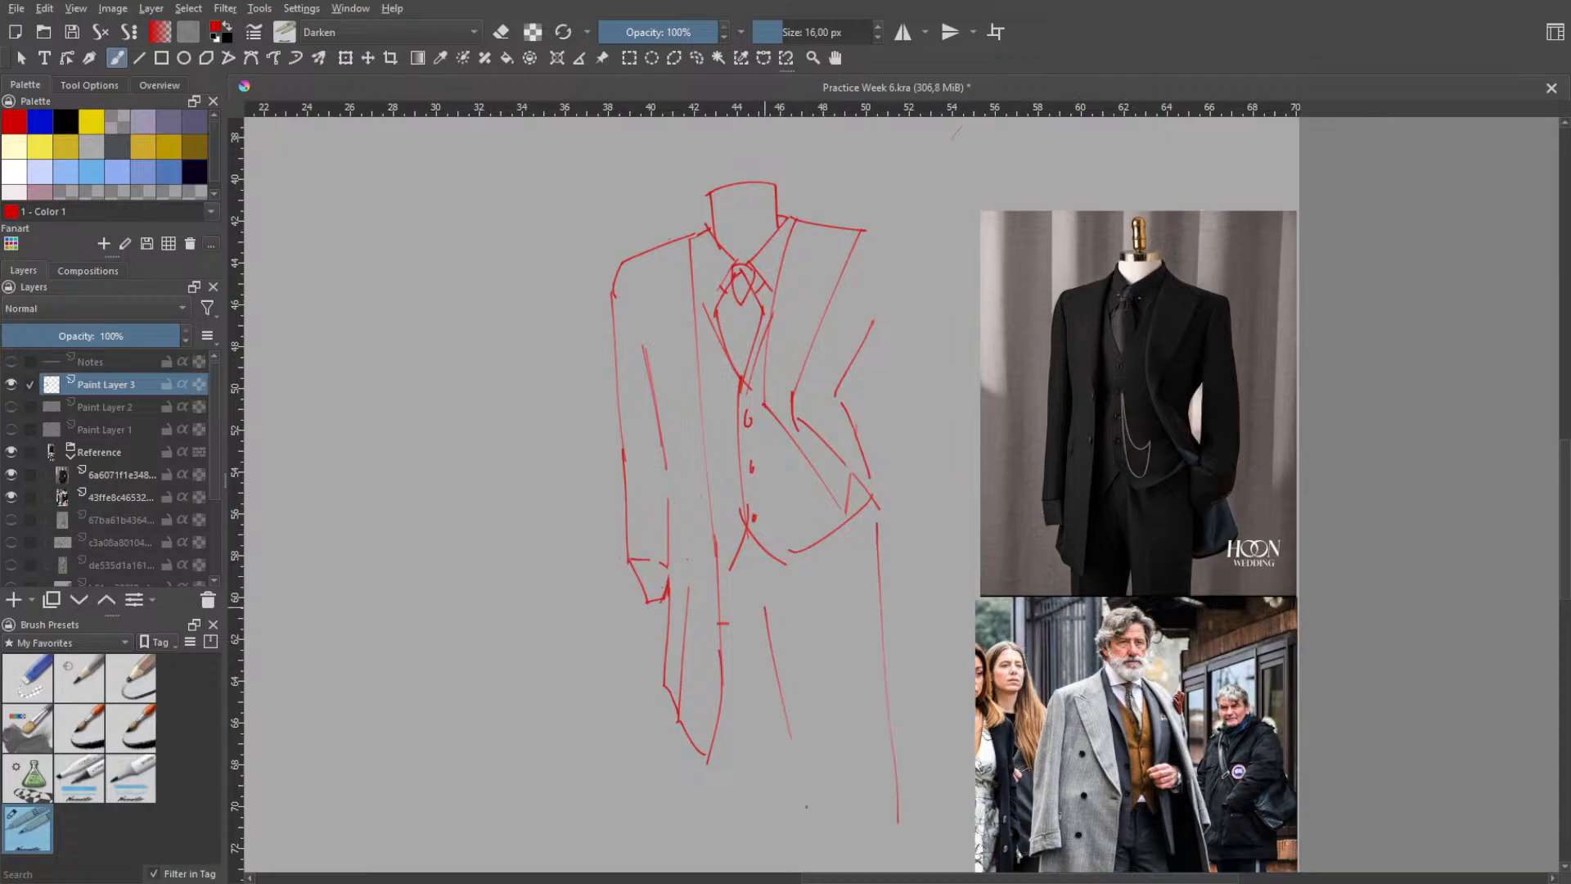
- Try to draw the trousers' second inner leg line downward from the crotch beside the slanted one
key(ctrl+z)
drag(767, 605, 815, 809)
drag(774, 624, 777, 801)
key(ctrl+z)
drag(787, 661, 761, 863)
key(ctrl+z)
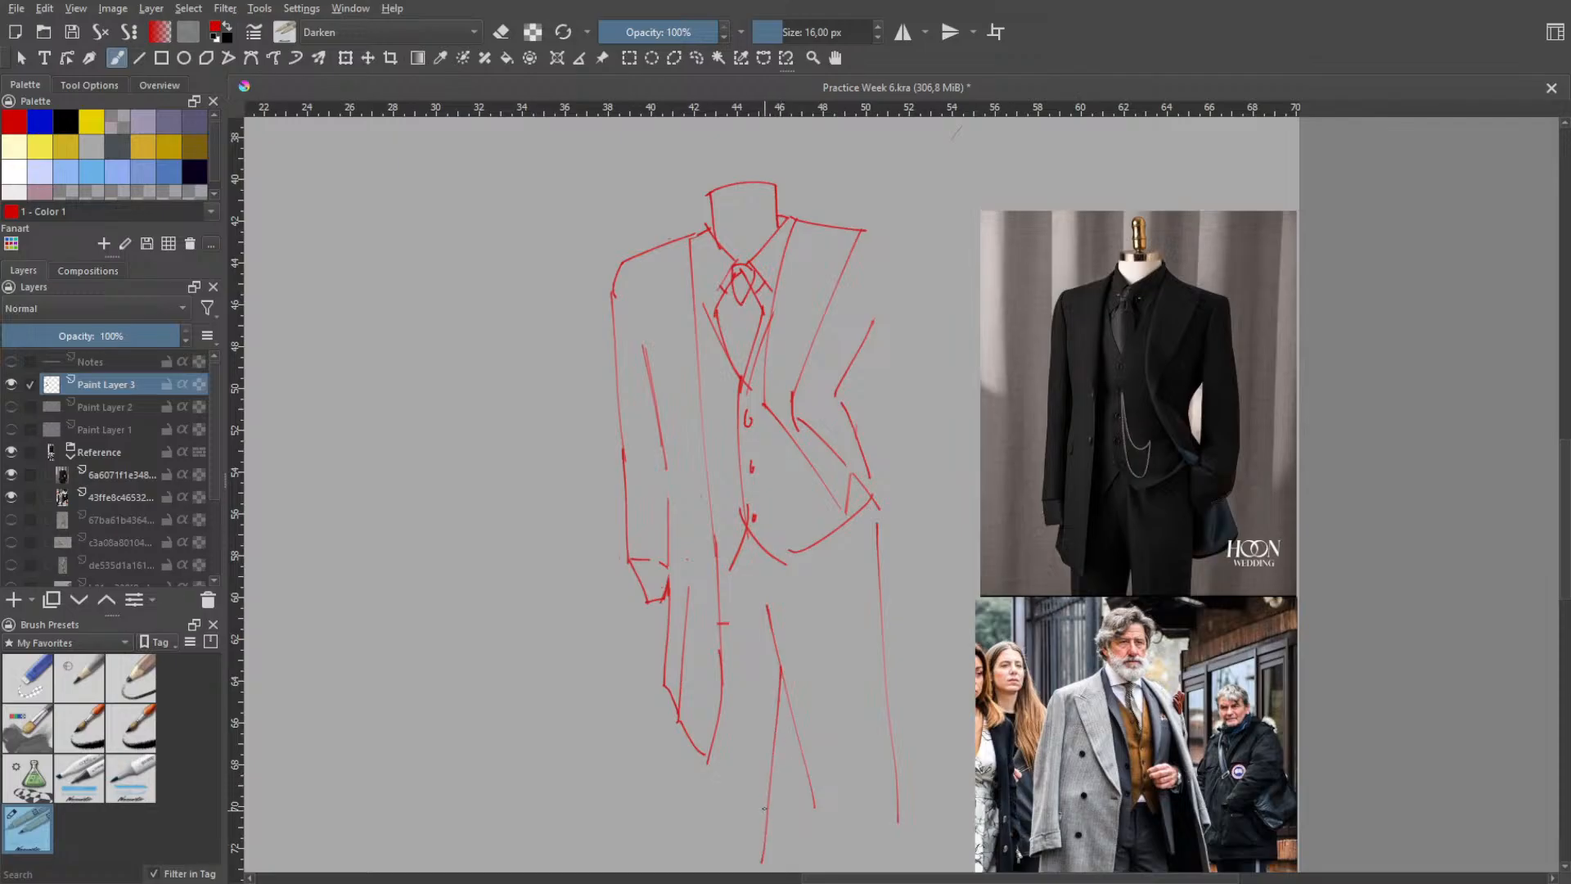
key(ctrl+z)
drag(783, 748, 754, 854)
key(ctrl+z)
drag(790, 707, 767, 857)
key(ctrl+z)
drag(792, 720, 760, 836)
key(ctrl+z)
drag(781, 680, 771, 827)
key(ctrl+z)
drag(784, 694, 771, 848)
drag(783, 685, 778, 813)
key(ctrl+z)
drag(774, 652, 779, 810)
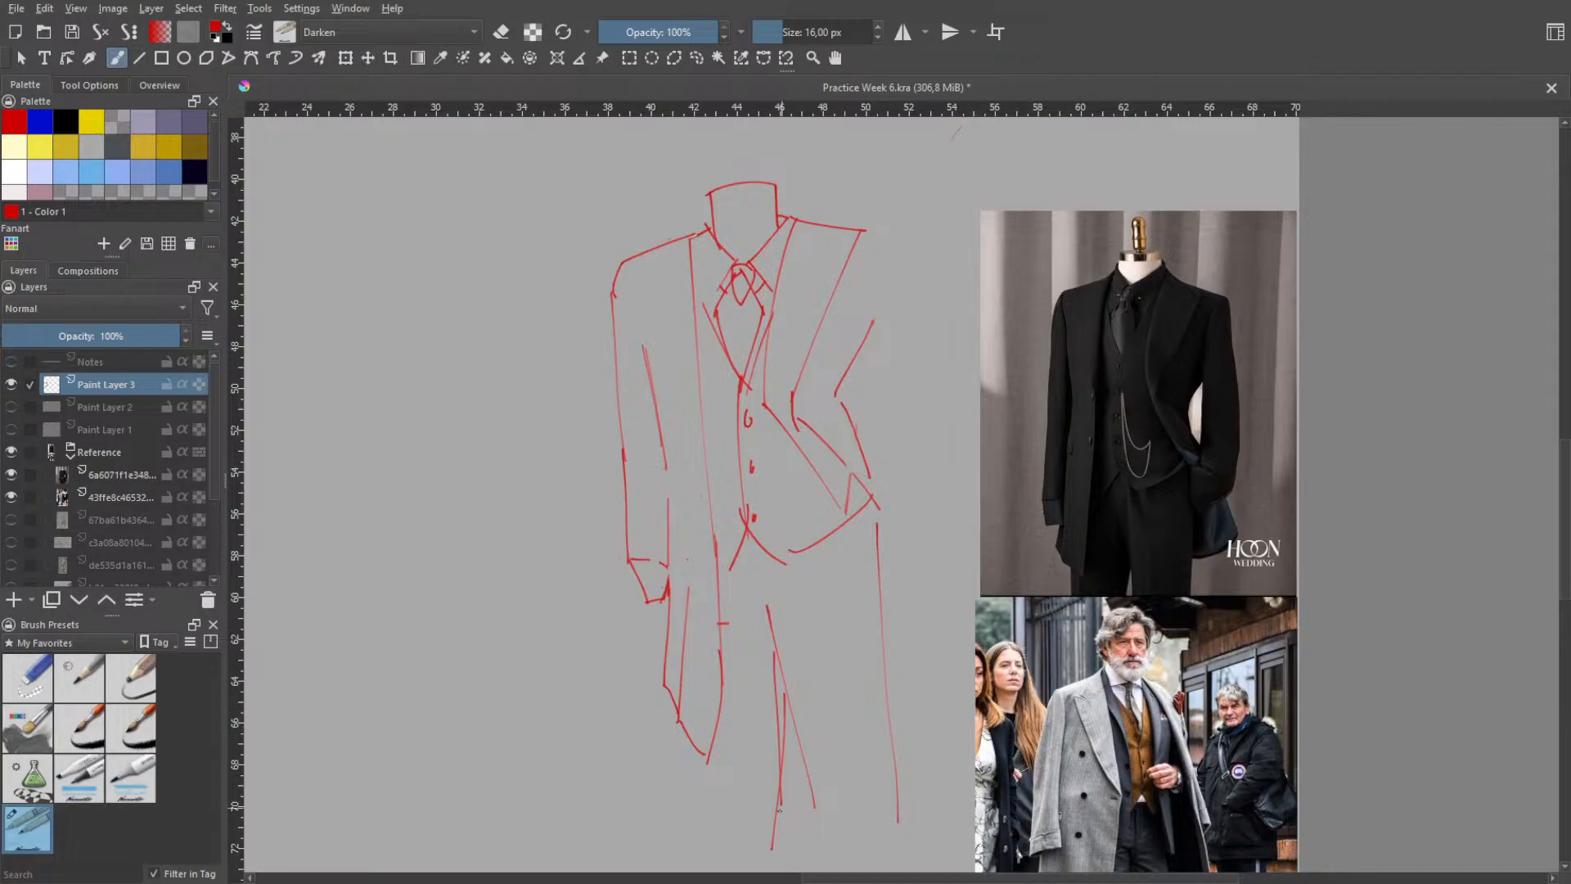
key(ctrl+z)
key(ctrl+z)
drag(769, 643, 775, 810)
key(ctrl+z)
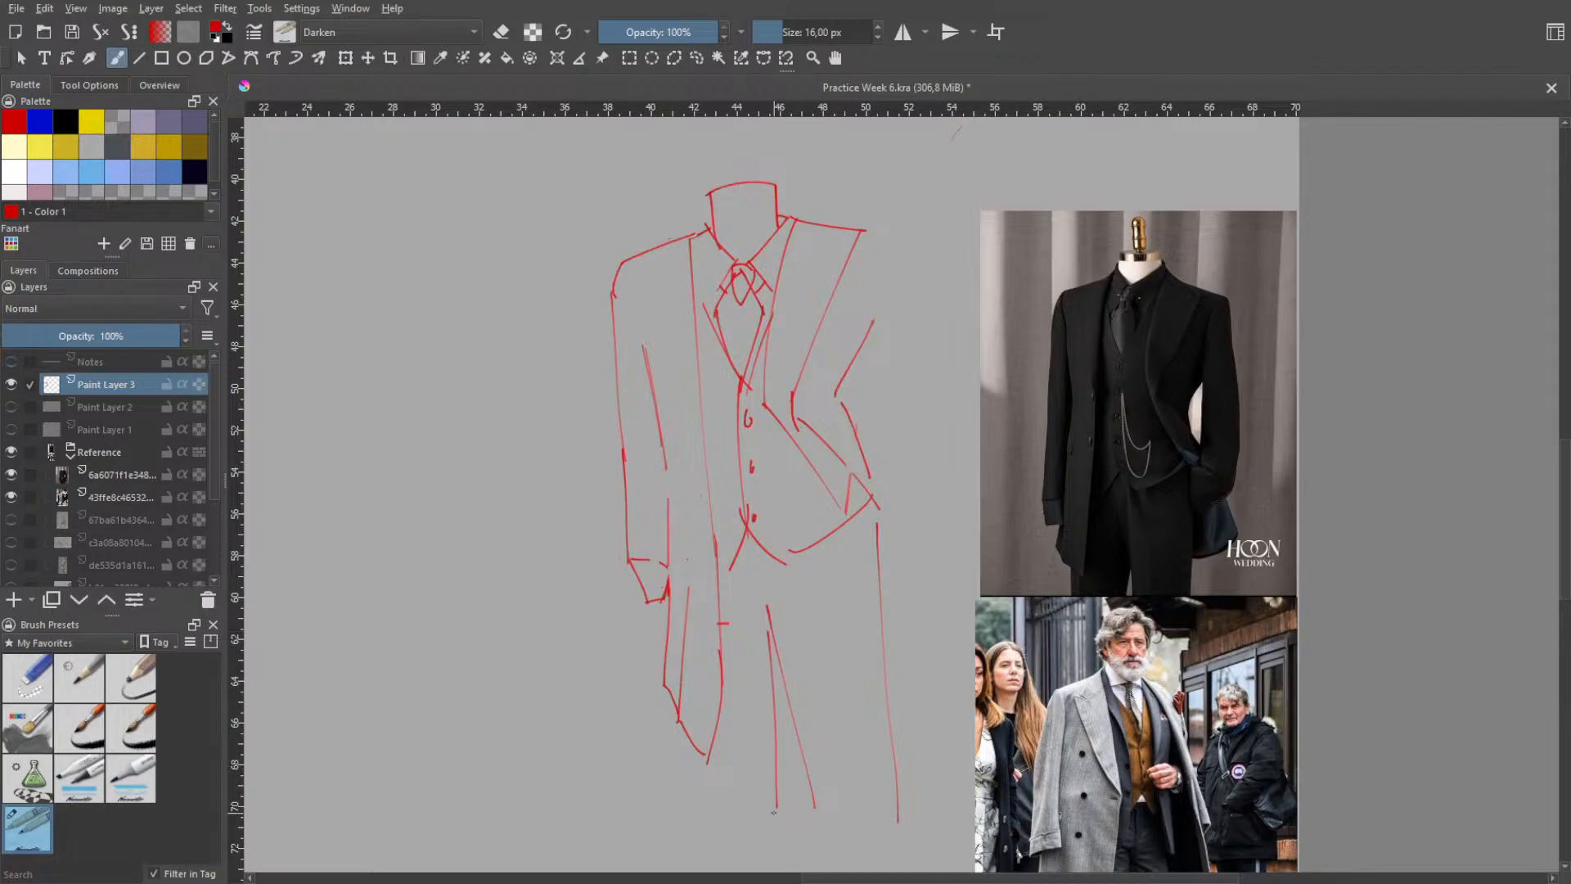
key(ctrl+z)
drag(769, 636, 776, 806)
key(ctrl+z)
drag(777, 643, 770, 786)
key(ctrl+z)
drag(777, 606, 769, 833)
key(ctrl+z)
drag(767, 584, 772, 820)
key(ctrl+z)
key(ctrl+z)
key(ctrl+z)
- Undo the trousers' slanted inner leg line and long outer edge
right_click(840, 388)
right_click(909, 299)
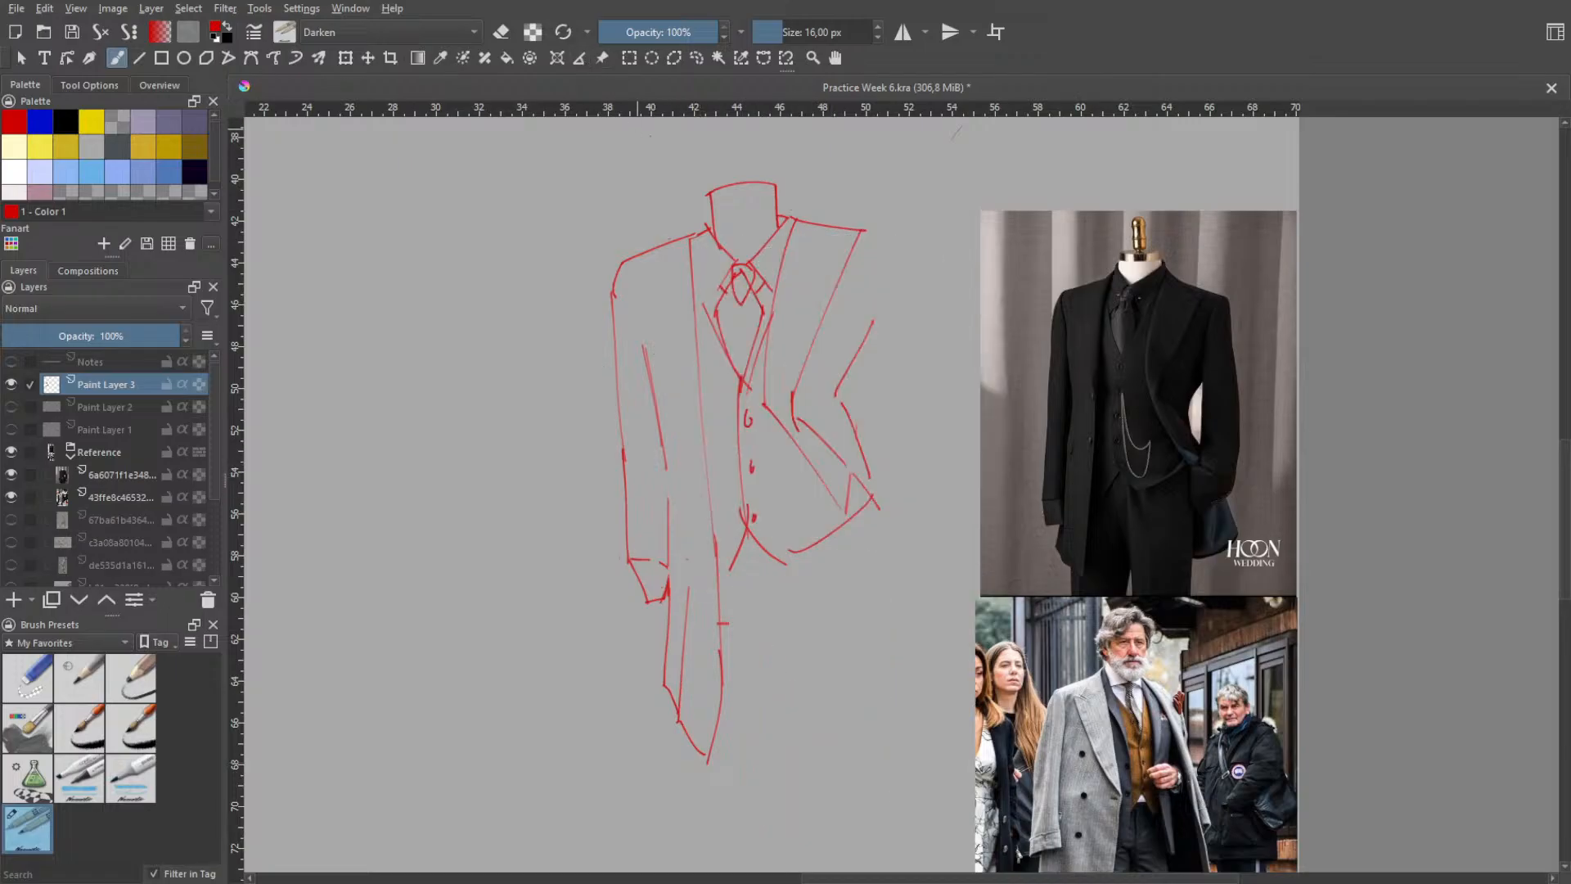
- Select the whole suit sketch freehand, scale it to about a third and move it below the red arm sketch
key(l)
mouse_move(874, 168)
mouse_down()
mouse_move(535, 694)
mouse_move(863, 673)
mouse_move(925, 528)
mouse_up()
mouse_move(941, 197)
mouse_down()
mouse_move(867, 155)
mouse_move(634, 791)
mouse_move(945, 593)
mouse_move(951, 404)
mouse_up()
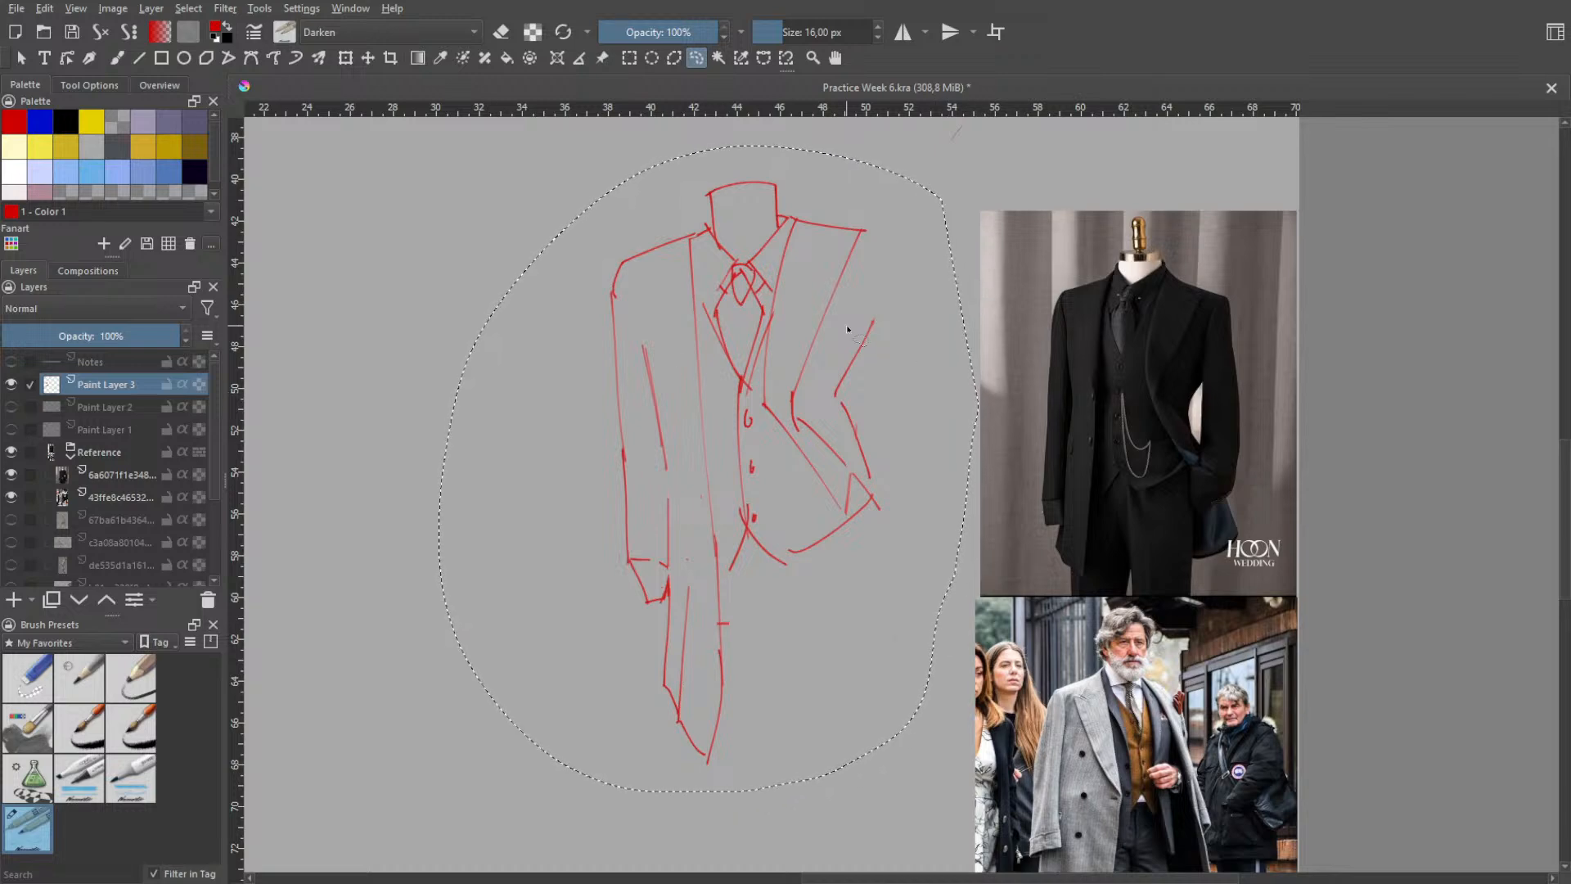
click(345, 58)
mouse_move(678, 354)
mouse_down()
mouse_move(646, 340)
mouse_move(428, 368)
mouse_up()
key(h)
scroll(698, 389, down, 2)
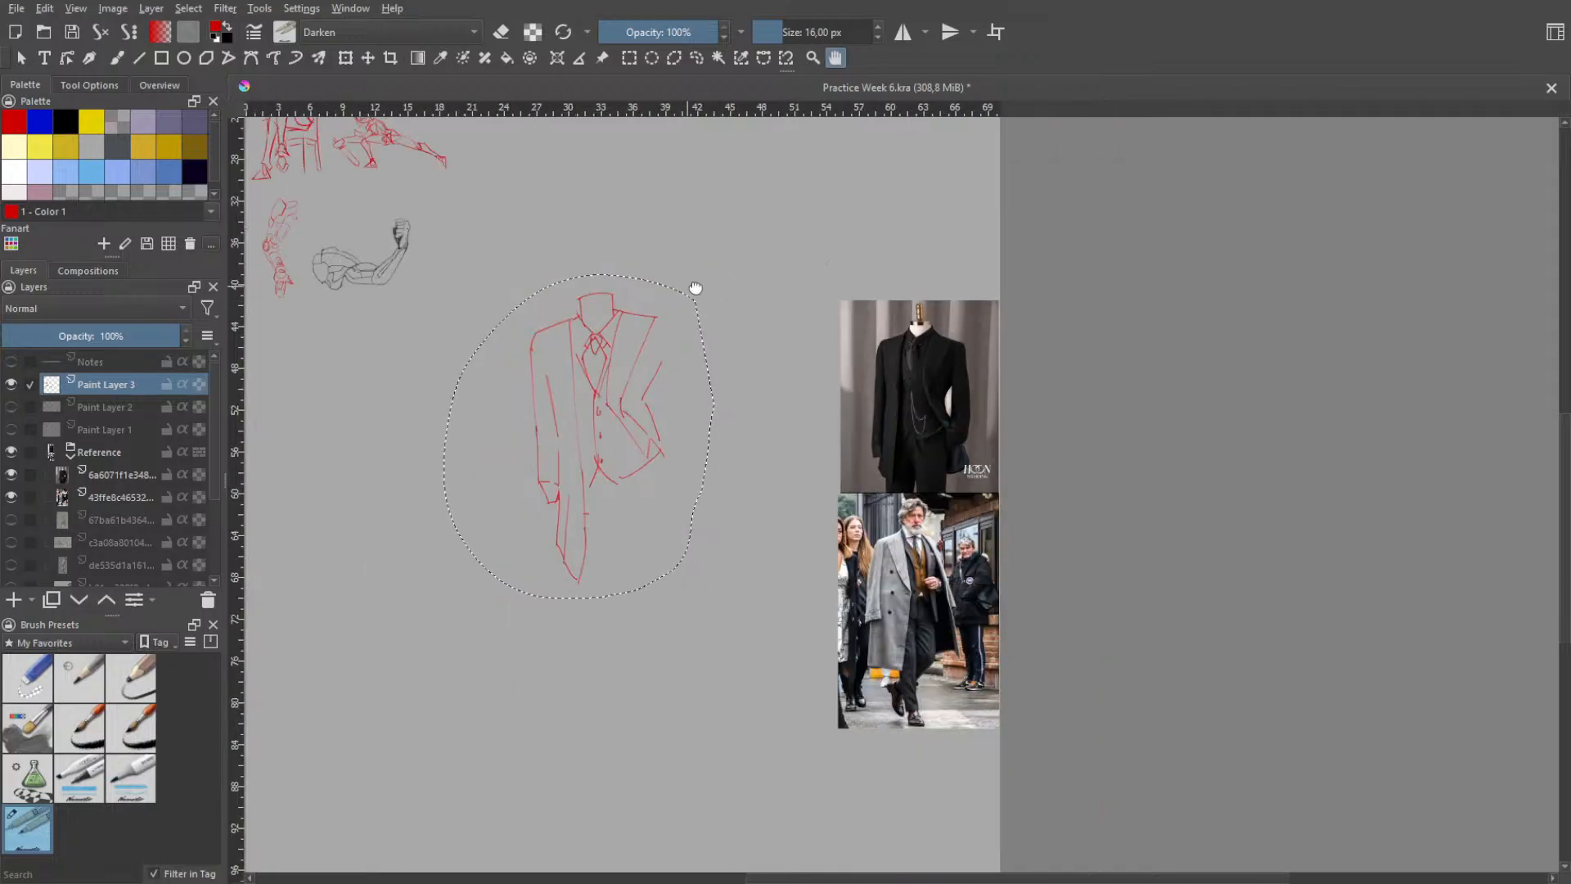
drag(695, 291, 837, 402)
click(344, 58)
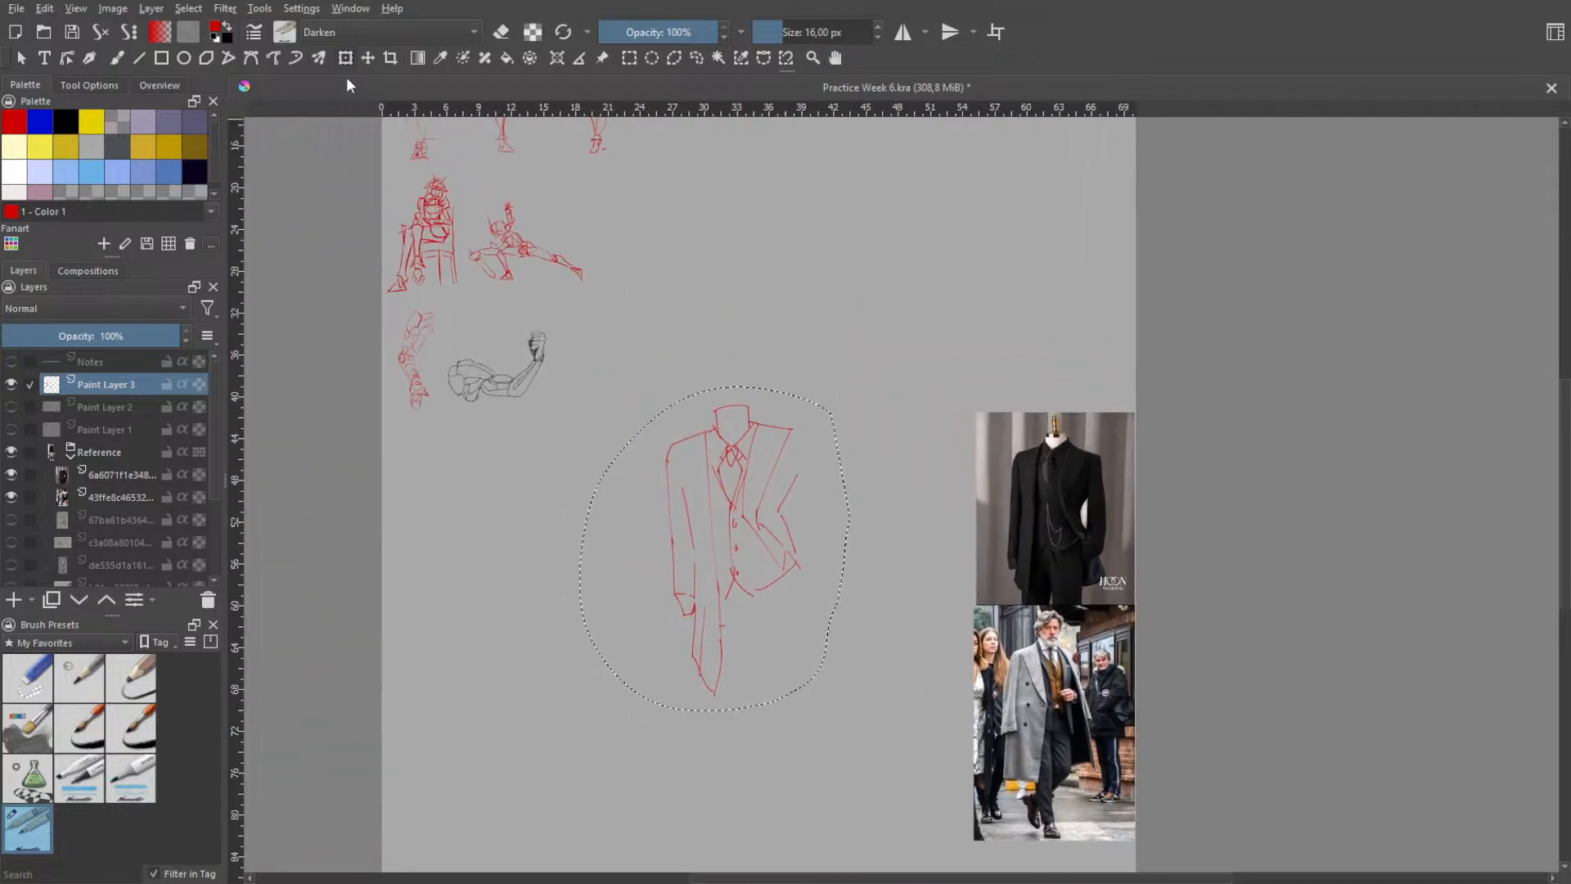
drag(741, 458, 482, 460)
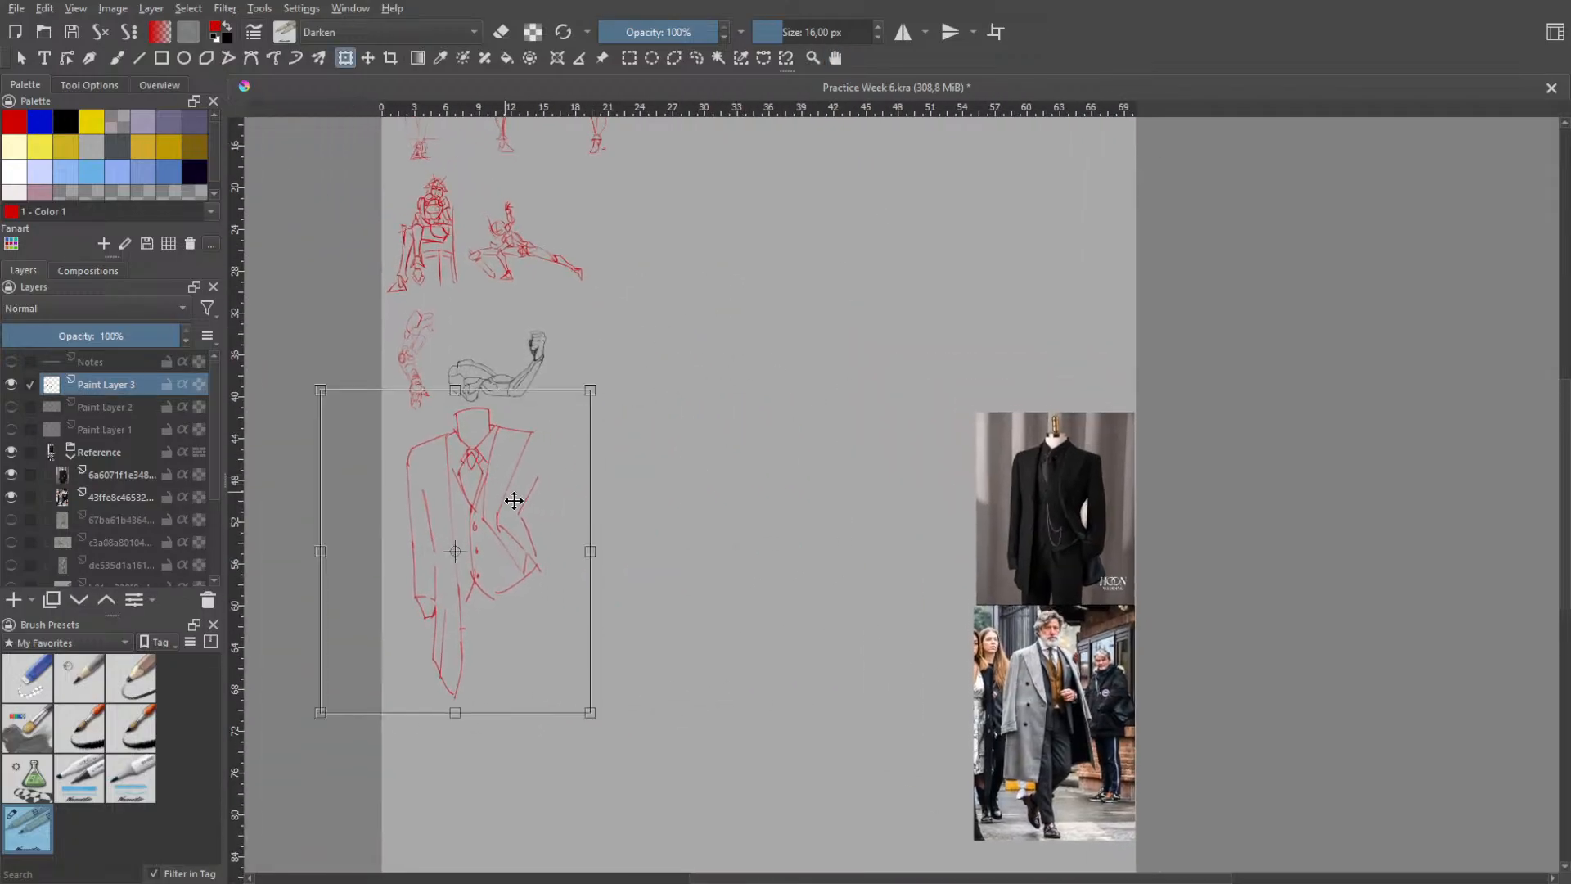
mouse_move(588, 392)
mouse_down()
mouse_move(476, 571)
mouse_move(484, 467)
mouse_move(466, 450)
mouse_move(493, 424)
mouse_move(476, 444)
mouse_up()
mouse_move(447, 496)
mouse_down()
mouse_move(465, 422)
mouse_move(458, 432)
mouse_up()
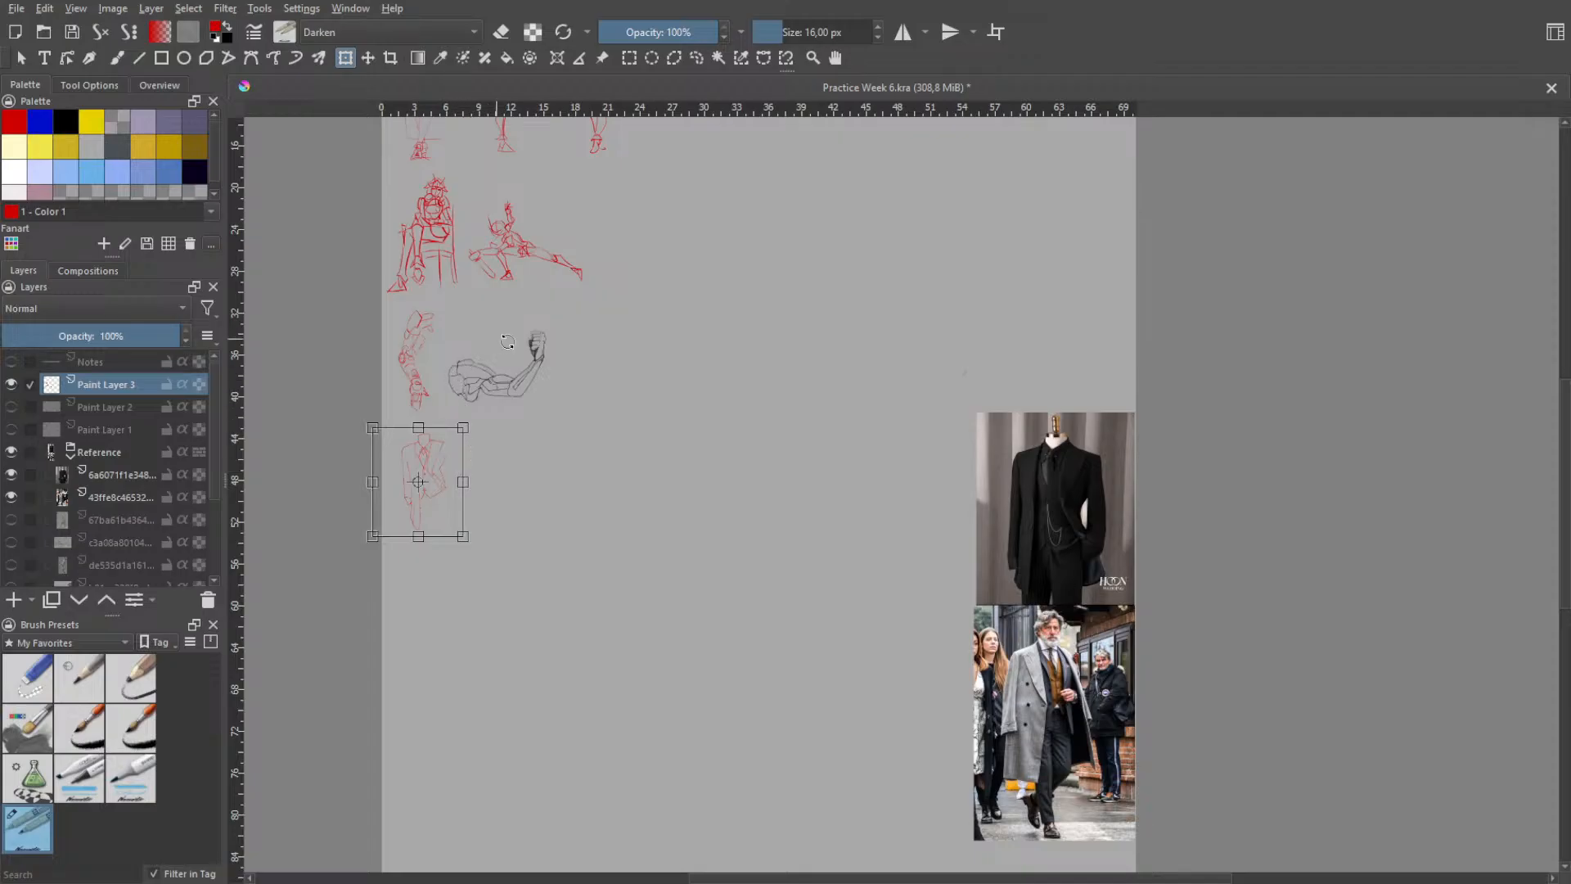
key(Return)
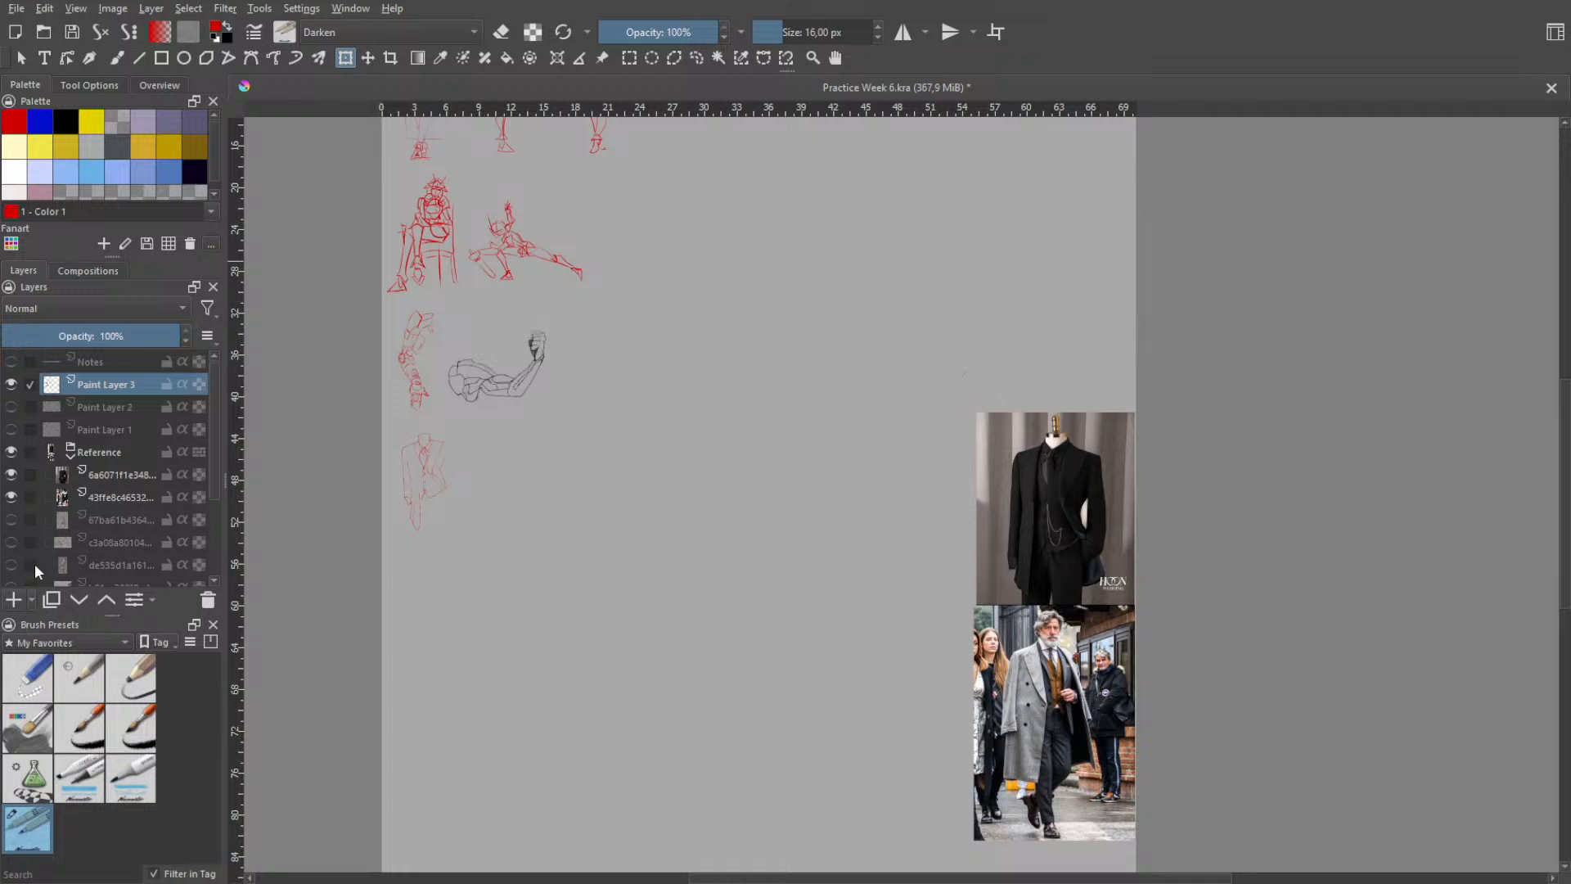
- Hide the Reference layer group
click(10, 452)
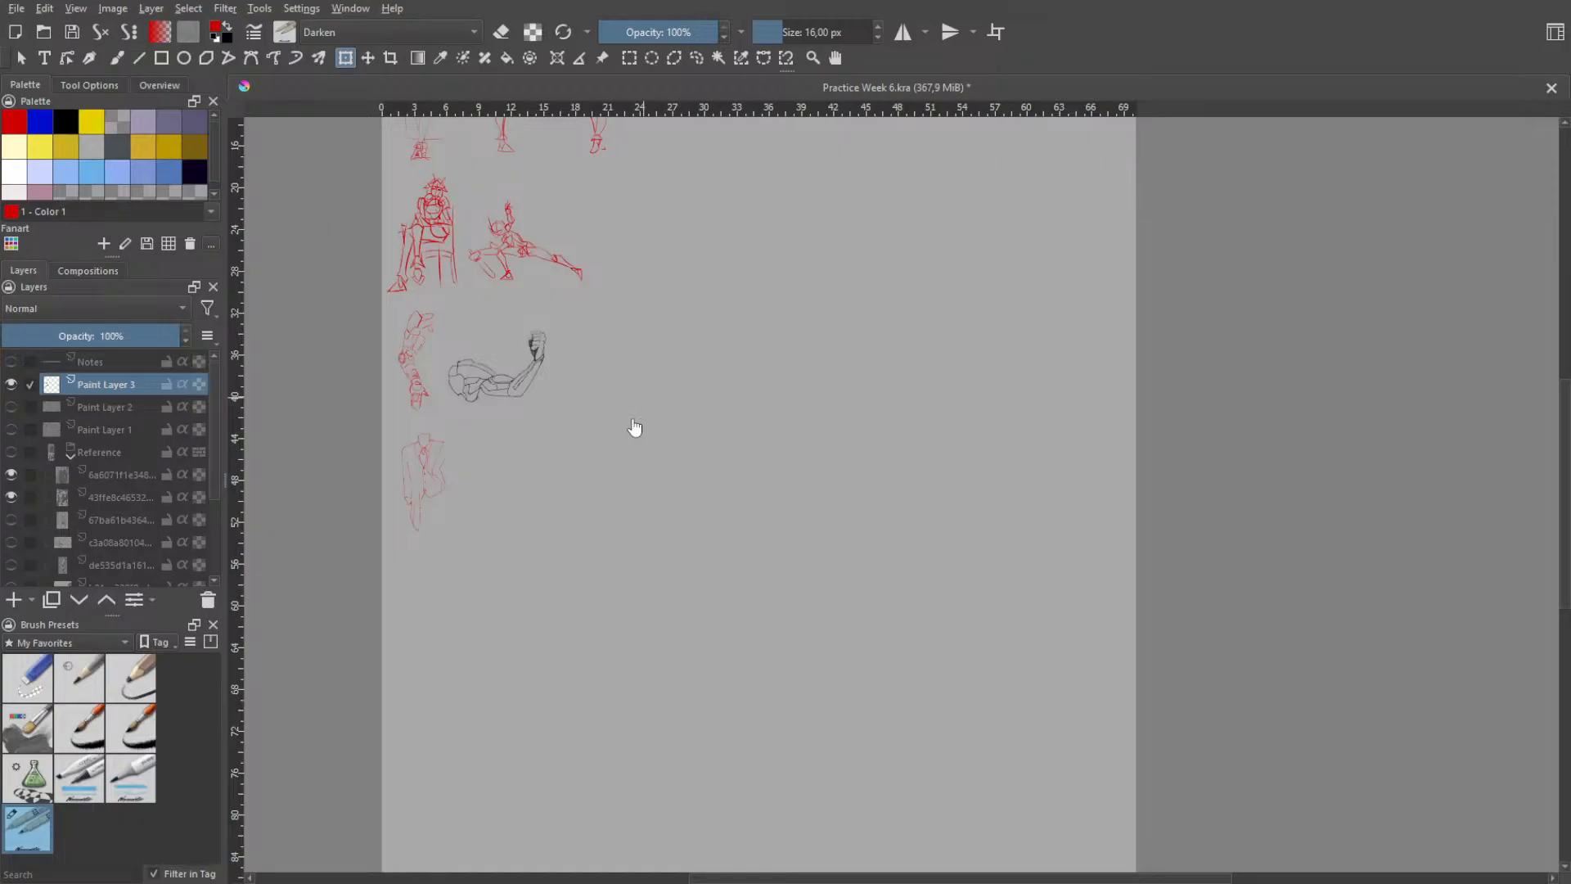
key(space)
scroll(625, 352, up, 2)
drag(485, 388, 709, 396)
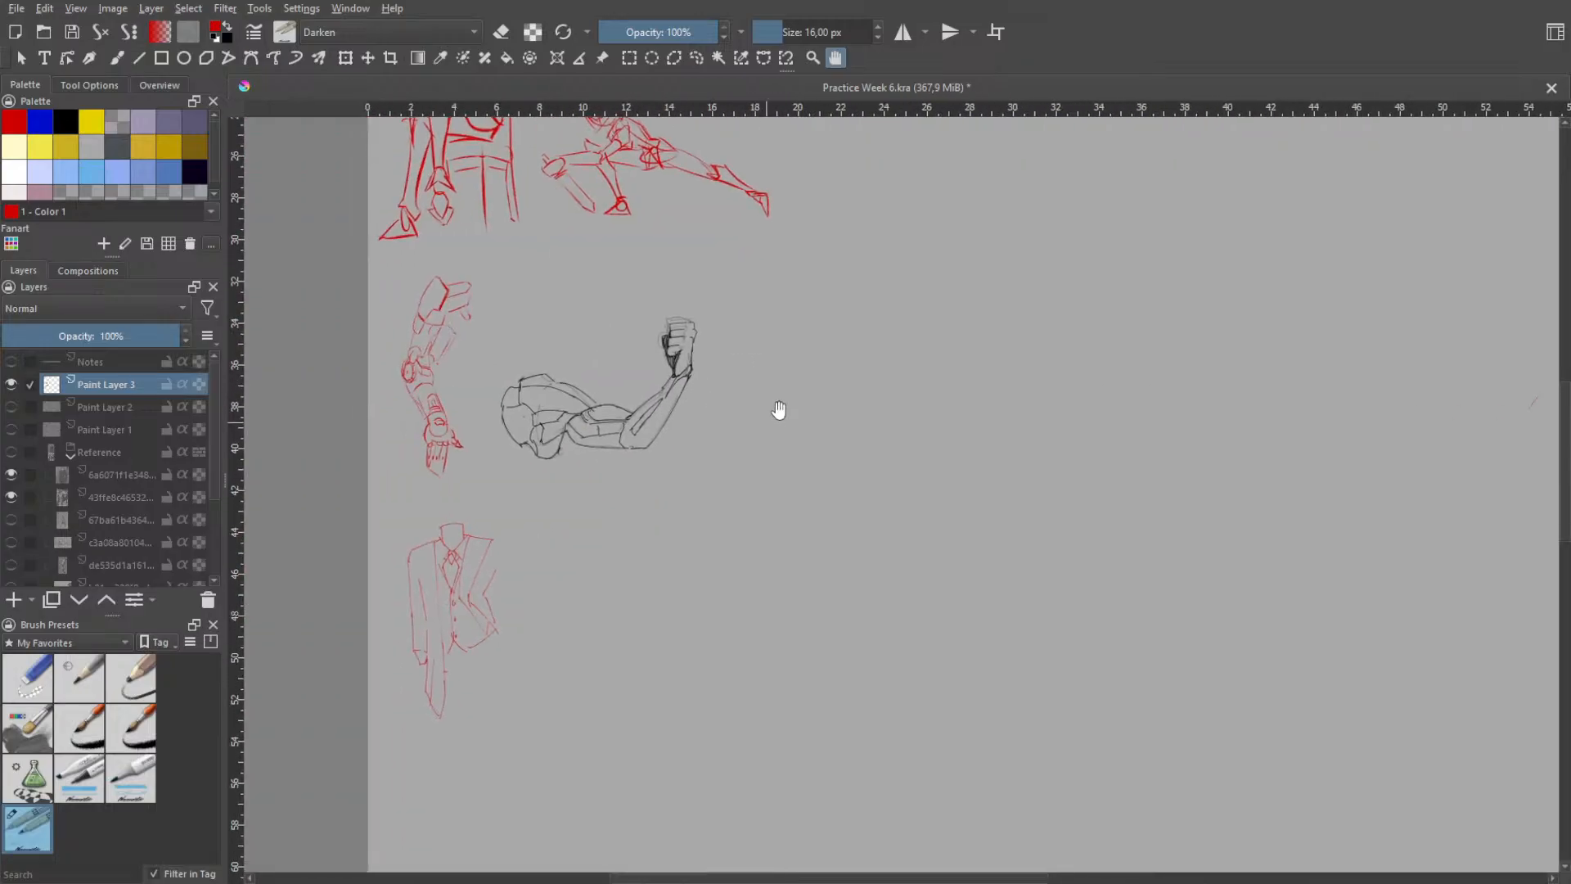
scroll(778, 319, up, 1)
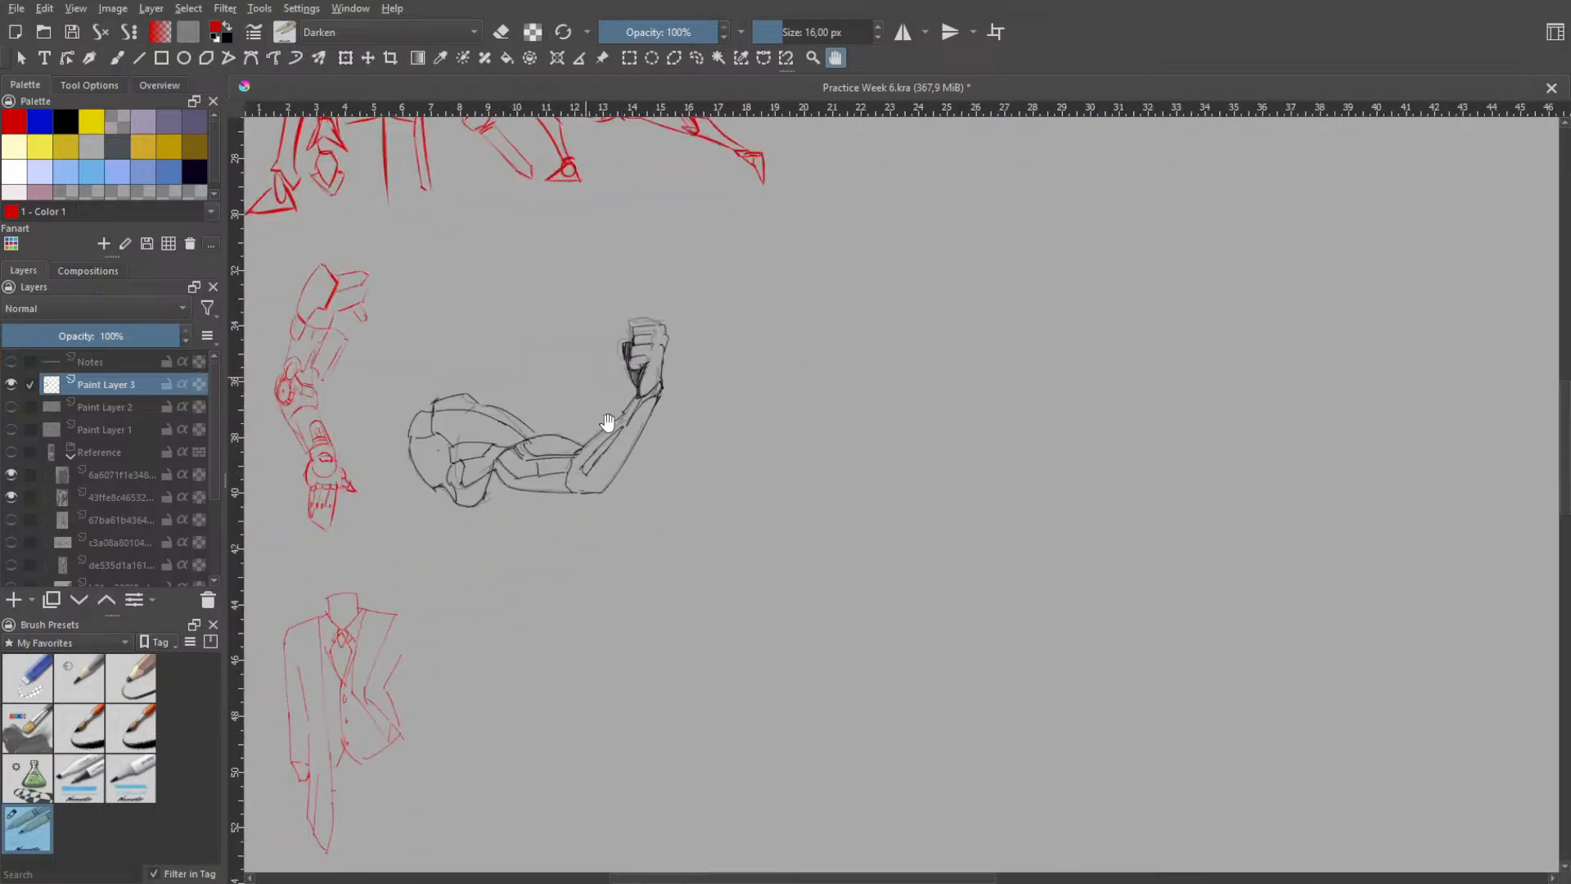
drag(950, 455, 735, 494)
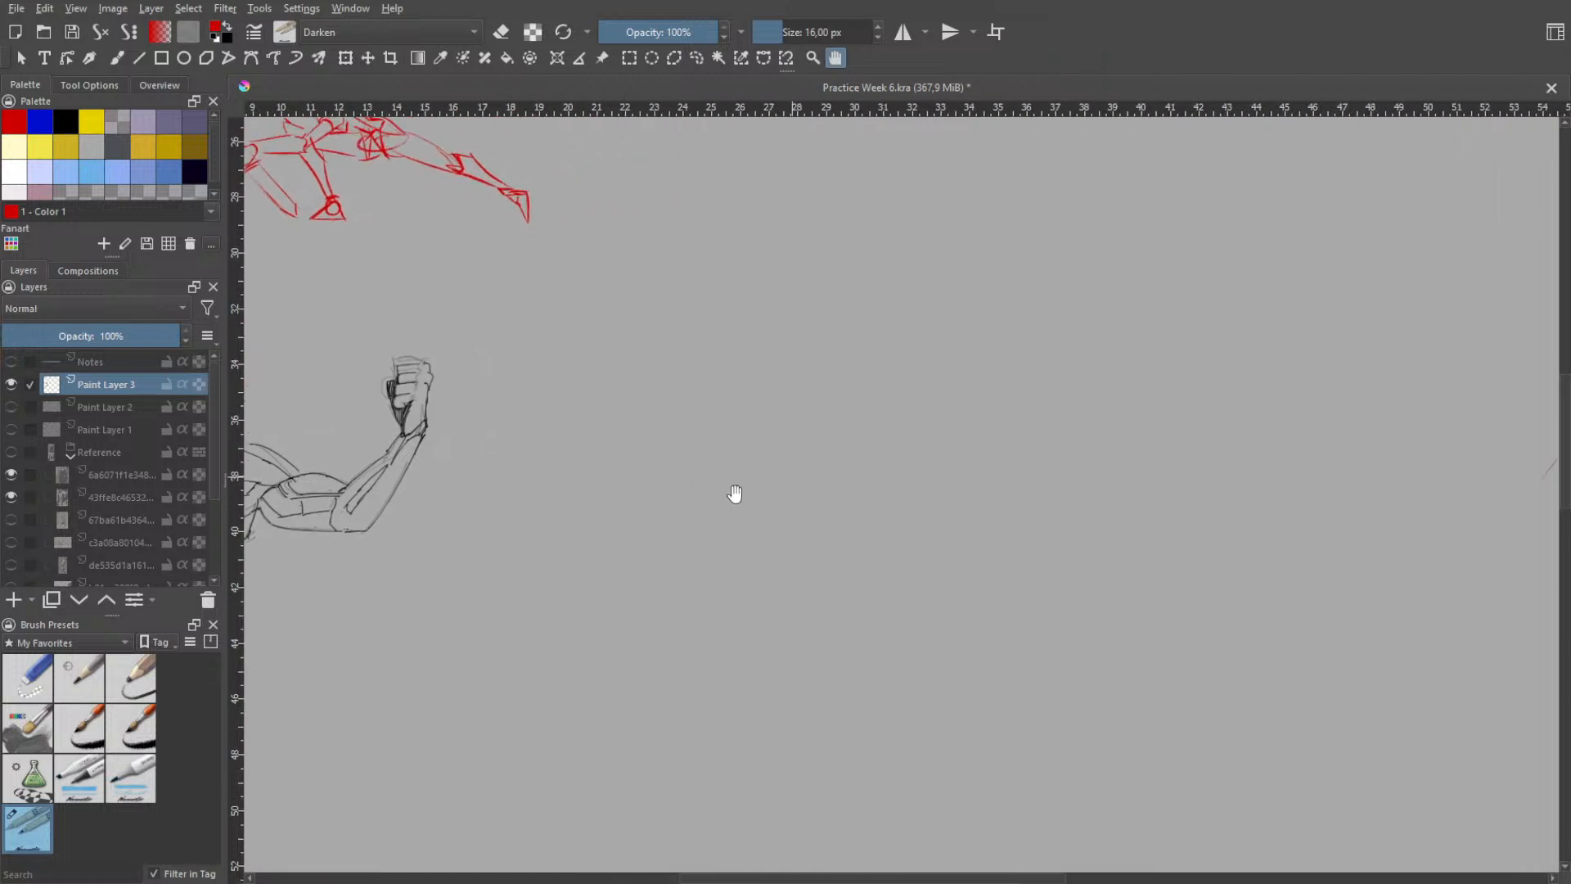
drag(842, 453, 733, 445)
drag(906, 504, 747, 505)
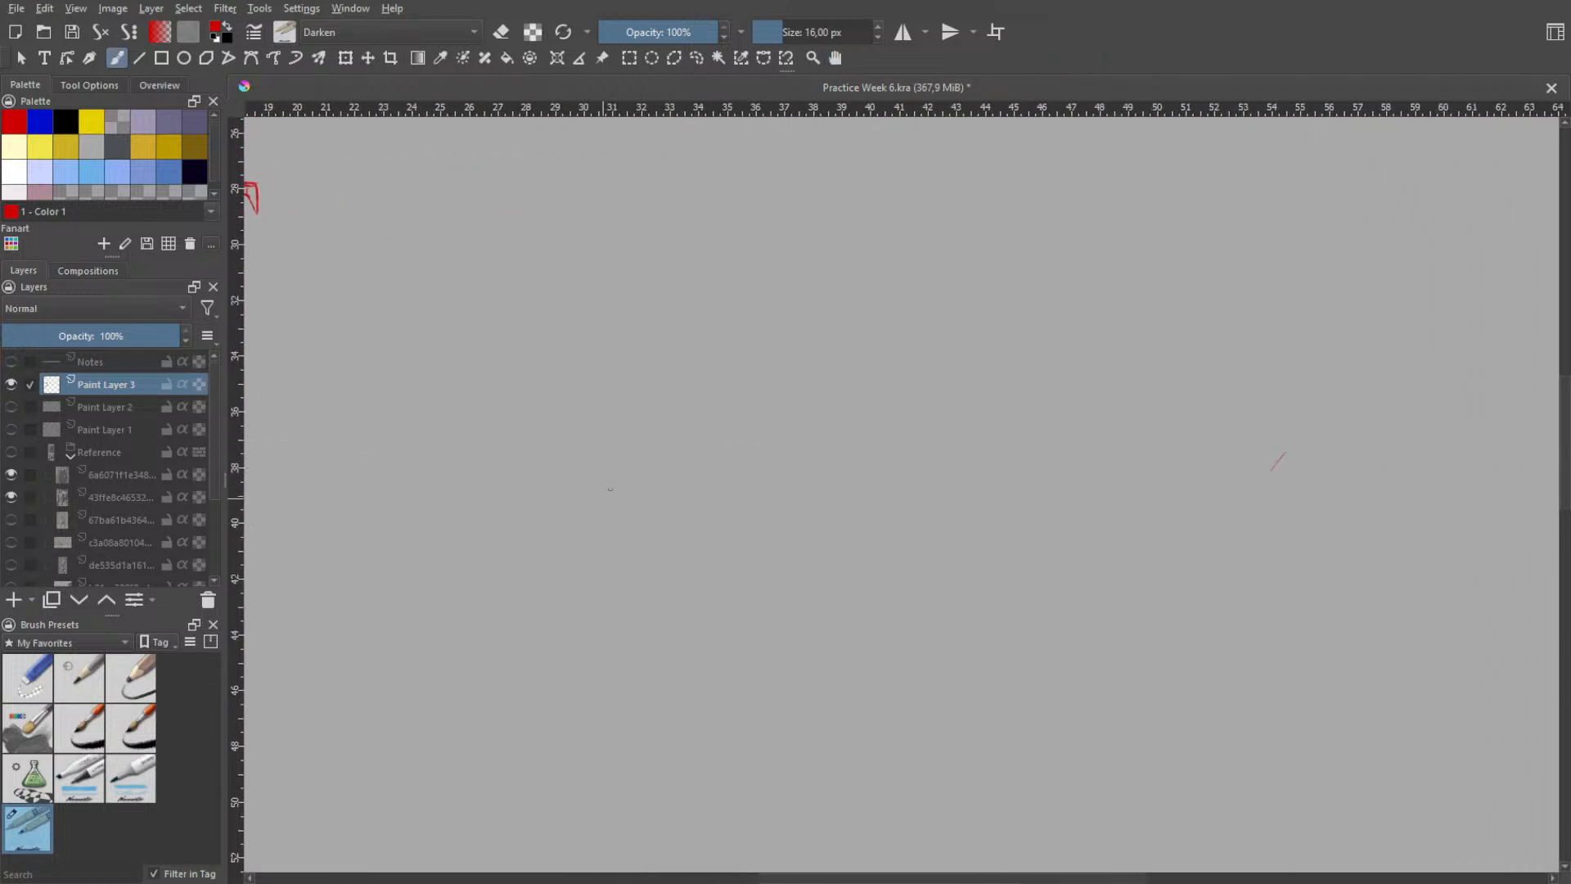
- On an empty canvas area, draw a long slanted line and a horizontal line running right from near its upper end
drag(572, 612, 624, 467)
key(ctrl+z)
mouse_move(537, 638)
mouse_down()
mouse_move(640, 420)
mouse_move(557, 610)
mouse_move(642, 422)
mouse_move(837, 438)
mouse_up()
key(ctrl+z)
key(ctrl+z)
mouse_move(624, 428)
mouse_down()
mouse_move(862, 442)
mouse_move(764, 434)
mouse_move(931, 423)
mouse_move(881, 424)
mouse_up()
key(ctrl+z)
key(ctrl+z)
key(ctrl+z)
key(ctrl+z)
key(ctrl+z)
drag(643, 441, 911, 443)
- Draw a near-vertical line down from the horizontal line's right end, retrying until it fits
key(ctrl+z)
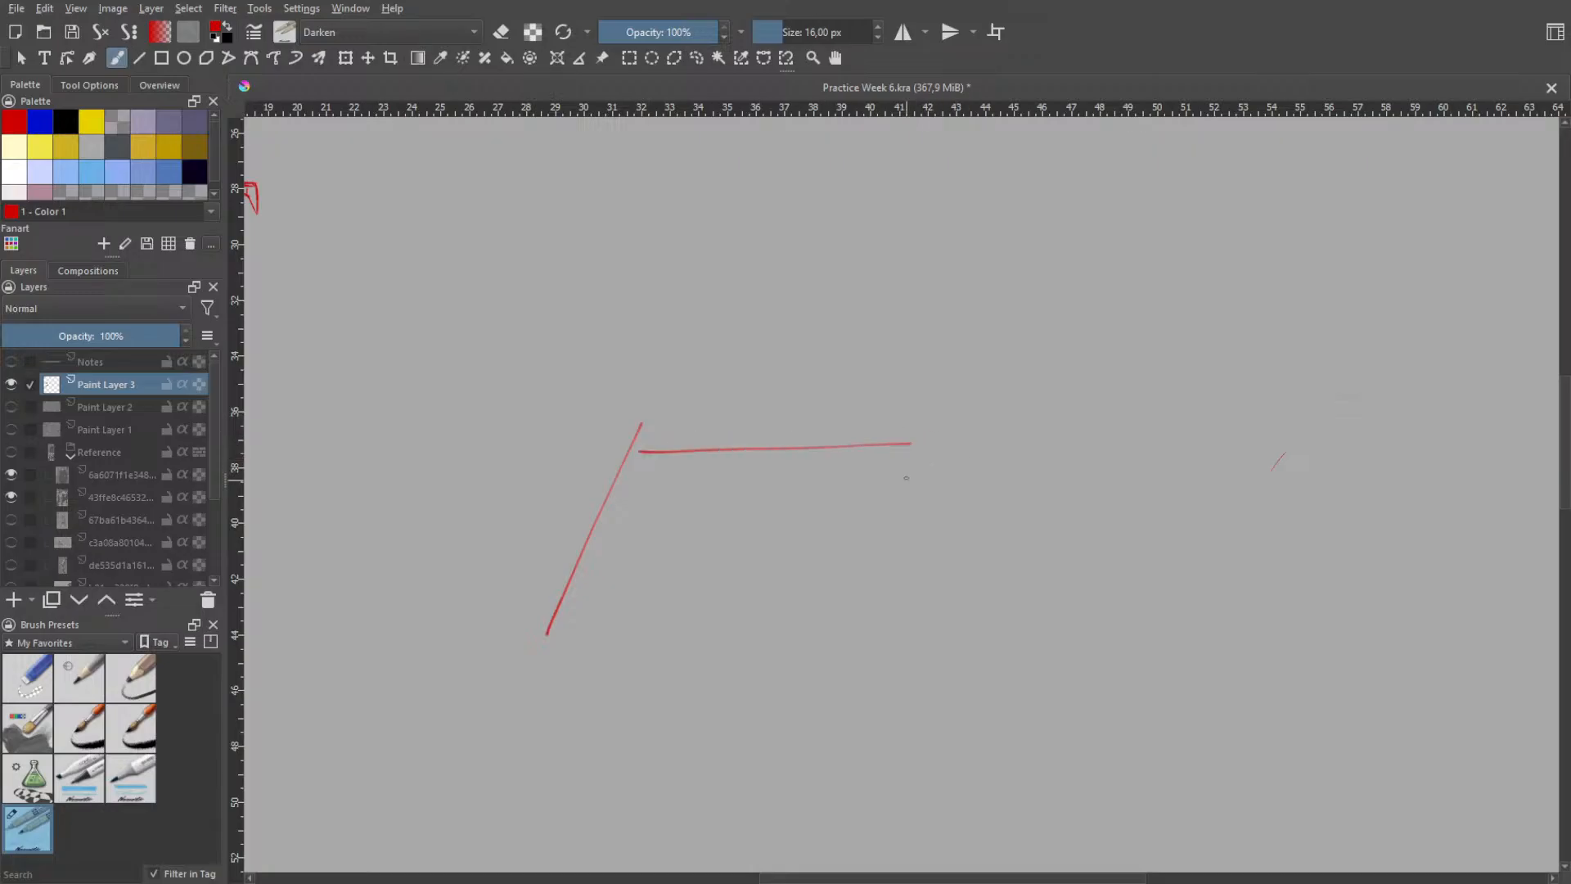
mouse_move(916, 378)
mouse_down()
mouse_move(842, 739)
mouse_move(883, 560)
mouse_move(857, 698)
mouse_move(856, 652)
mouse_up()
key(ctrl+z)
key(ctrl+z)
key(ctrl+z)
drag(917, 414, 858, 662)
key(ctrl+z)
drag(929, 413, 879, 705)
key(ctrl+z)
drag(937, 416, 875, 689)
key(ctrl+z)
drag(918, 424, 876, 655)
- Draw a gently sagging line just above the horizontal one, from the slanted line's upper end rightward, retrying until it fits
key(ctrl+z)
drag(918, 426, 918, 550)
key(ctrl+z)
drag(915, 432, 930, 542)
key(ctrl+z)
drag(919, 431, 905, 585)
mouse_move(626, 407)
mouse_down()
mouse_move(910, 427)
mouse_move(904, 585)
mouse_up()
key(ctrl+z)
key(ctrl+z)
drag(640, 426, 842, 447)
key(ctrl+z)
drag(636, 415, 909, 443)
key(ctrl+z)
drag(638, 414, 917, 400)
key(ctrl+z)
drag(638, 413, 915, 419)
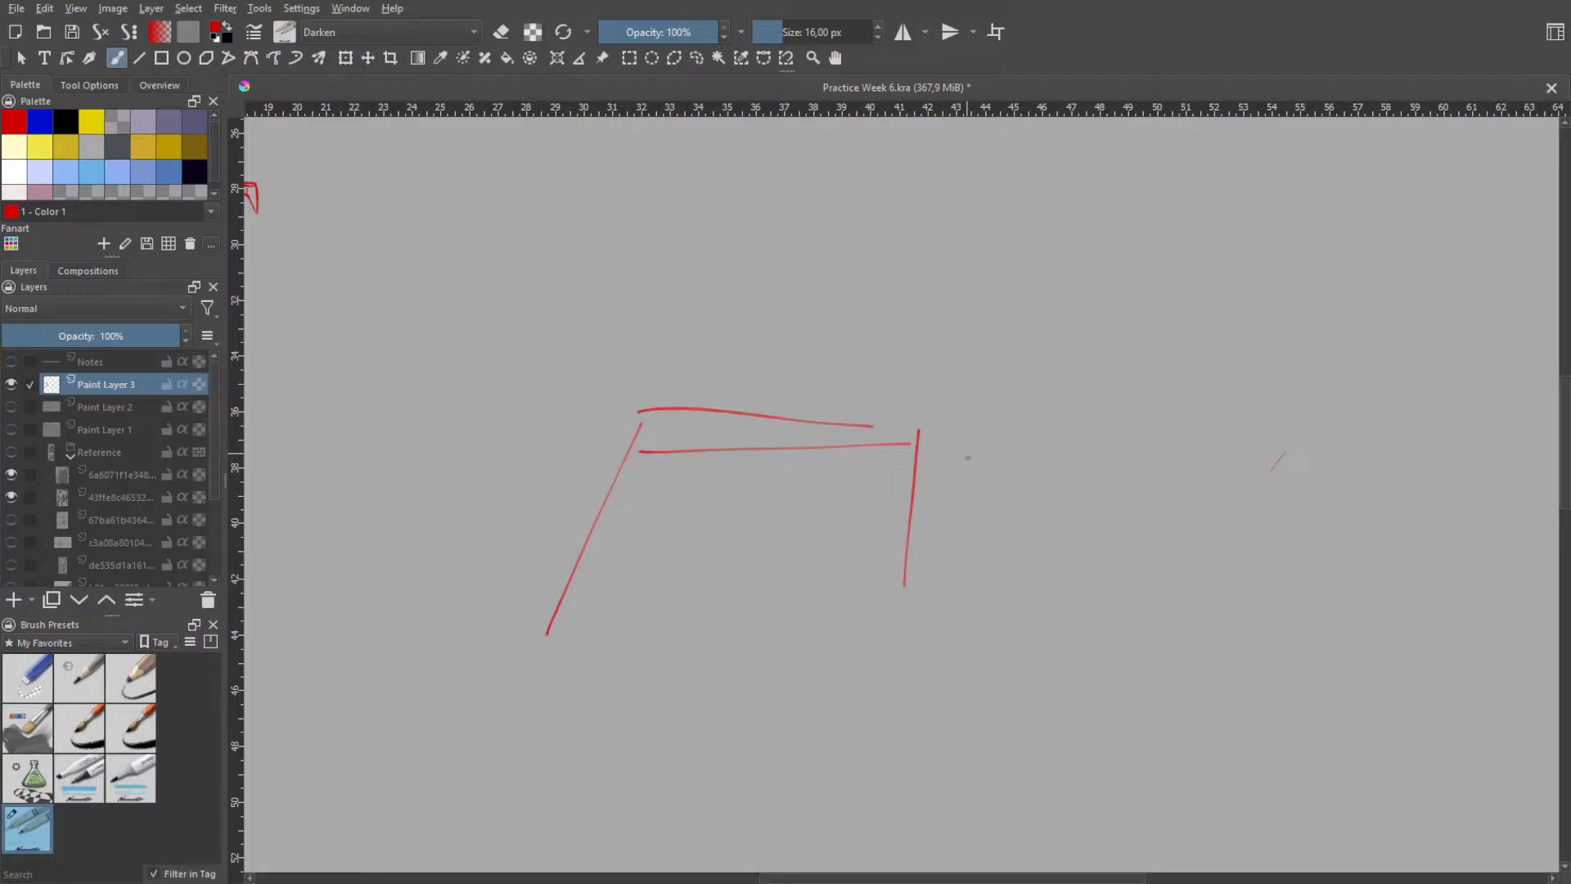
key(ctrl+z)
drag(724, 424, 892, 448)
key(ctrl+z)
drag(635, 411, 934, 445)
key(ctrl+z)
drag(666, 423, 872, 427)
key(ctrl+z)
drag(639, 423, 852, 425)
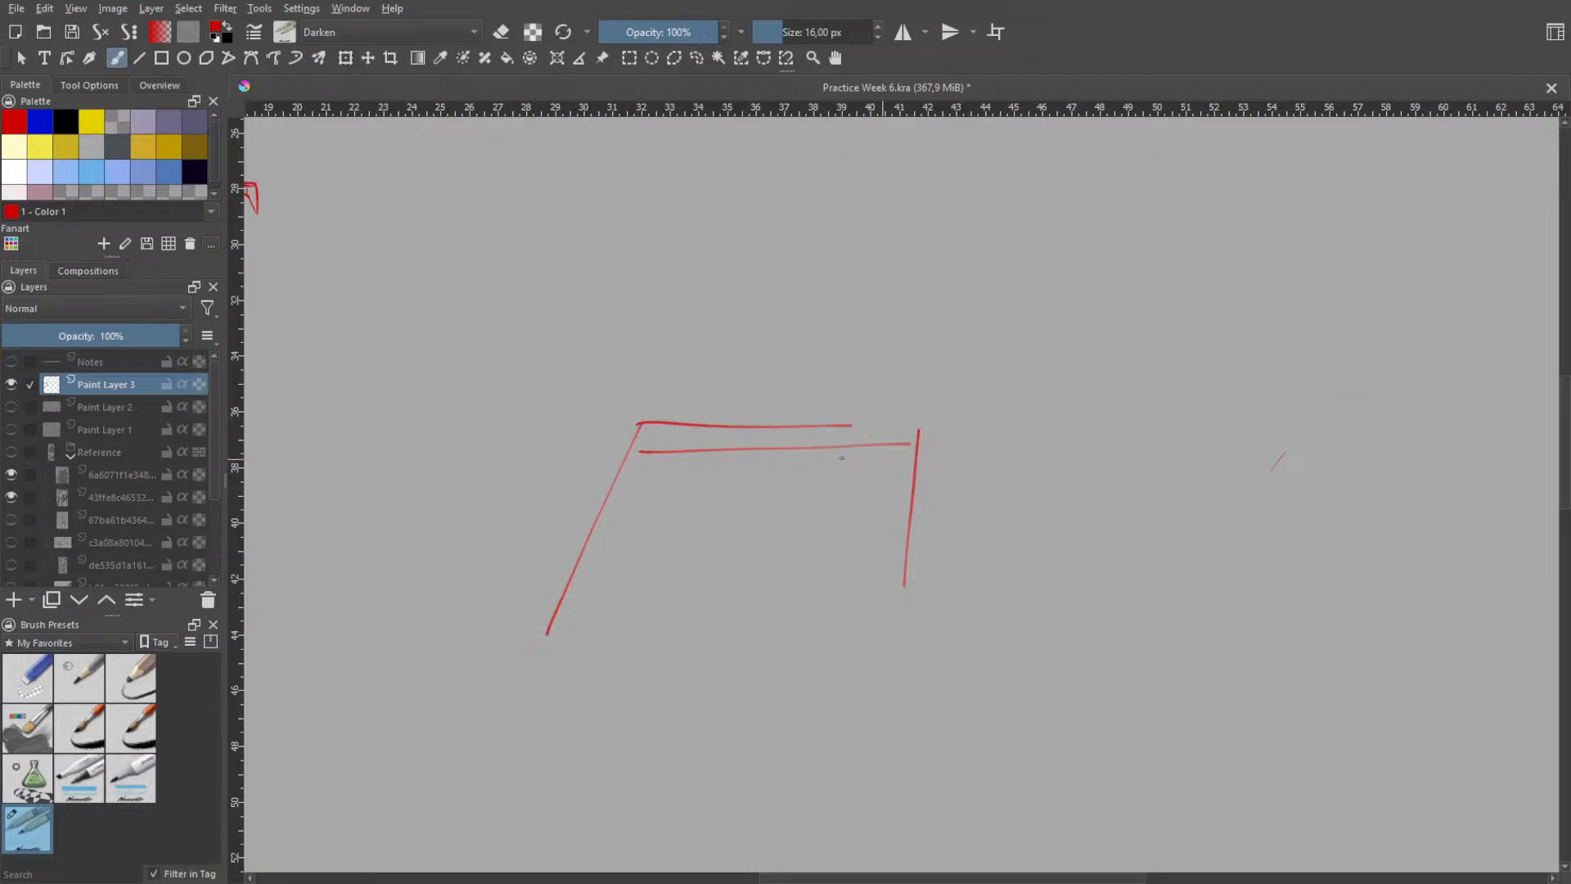
key(ctrl+z)
drag(635, 414, 872, 436)
key(ctrl+z)
drag(638, 416, 761, 441)
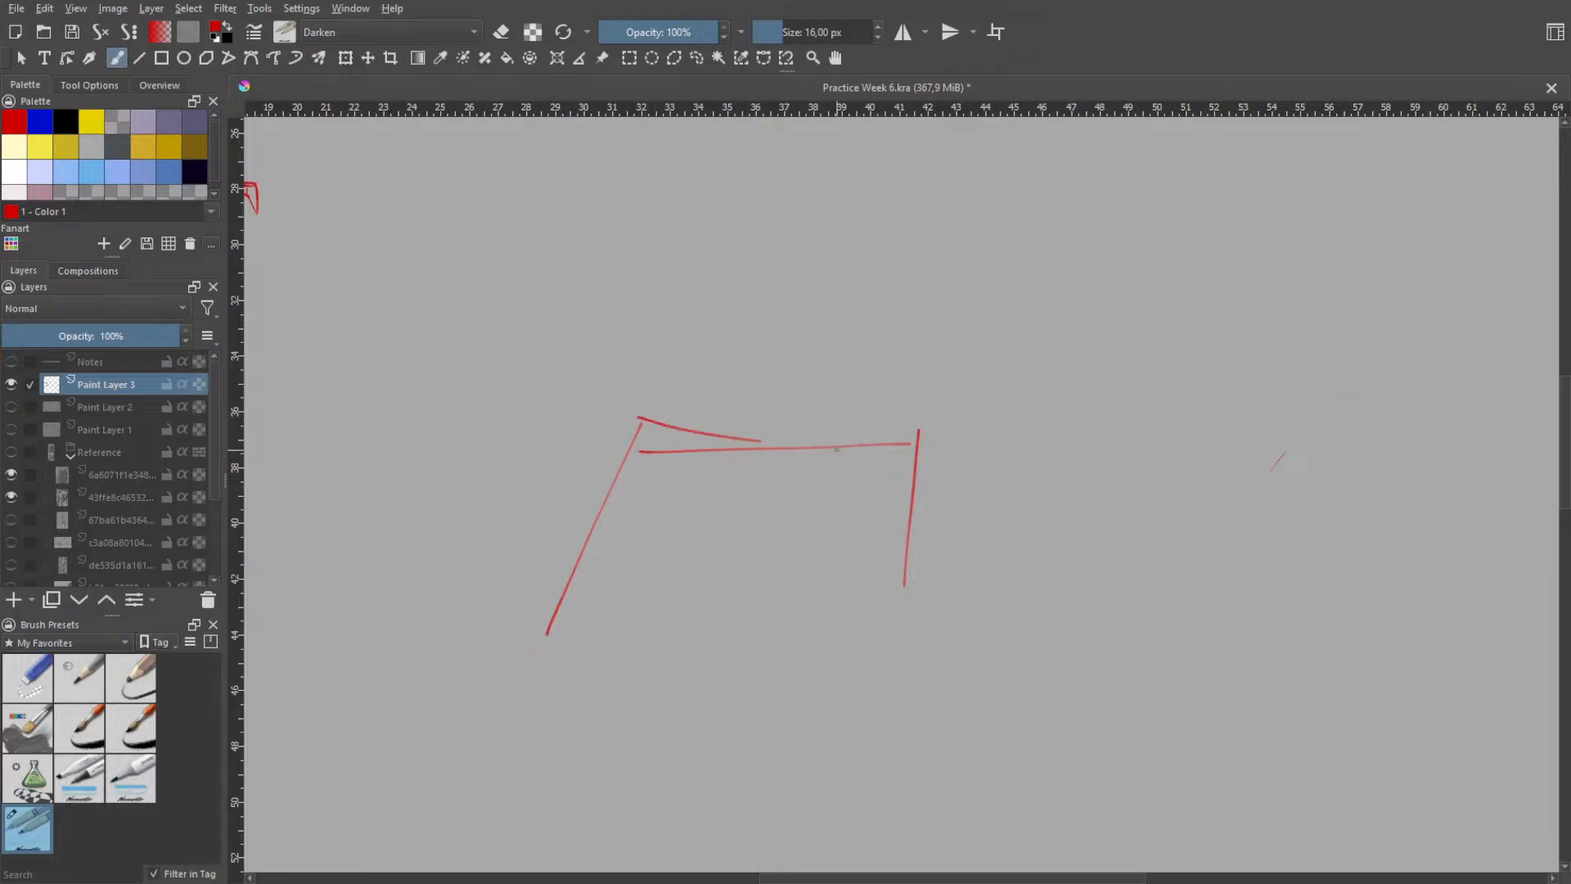
key(ctrl+z)
drag(636, 416, 898, 468)
key(ctrl+z)
drag(635, 419, 853, 425)
key(ctrl+z)
drag(643, 412, 882, 427)
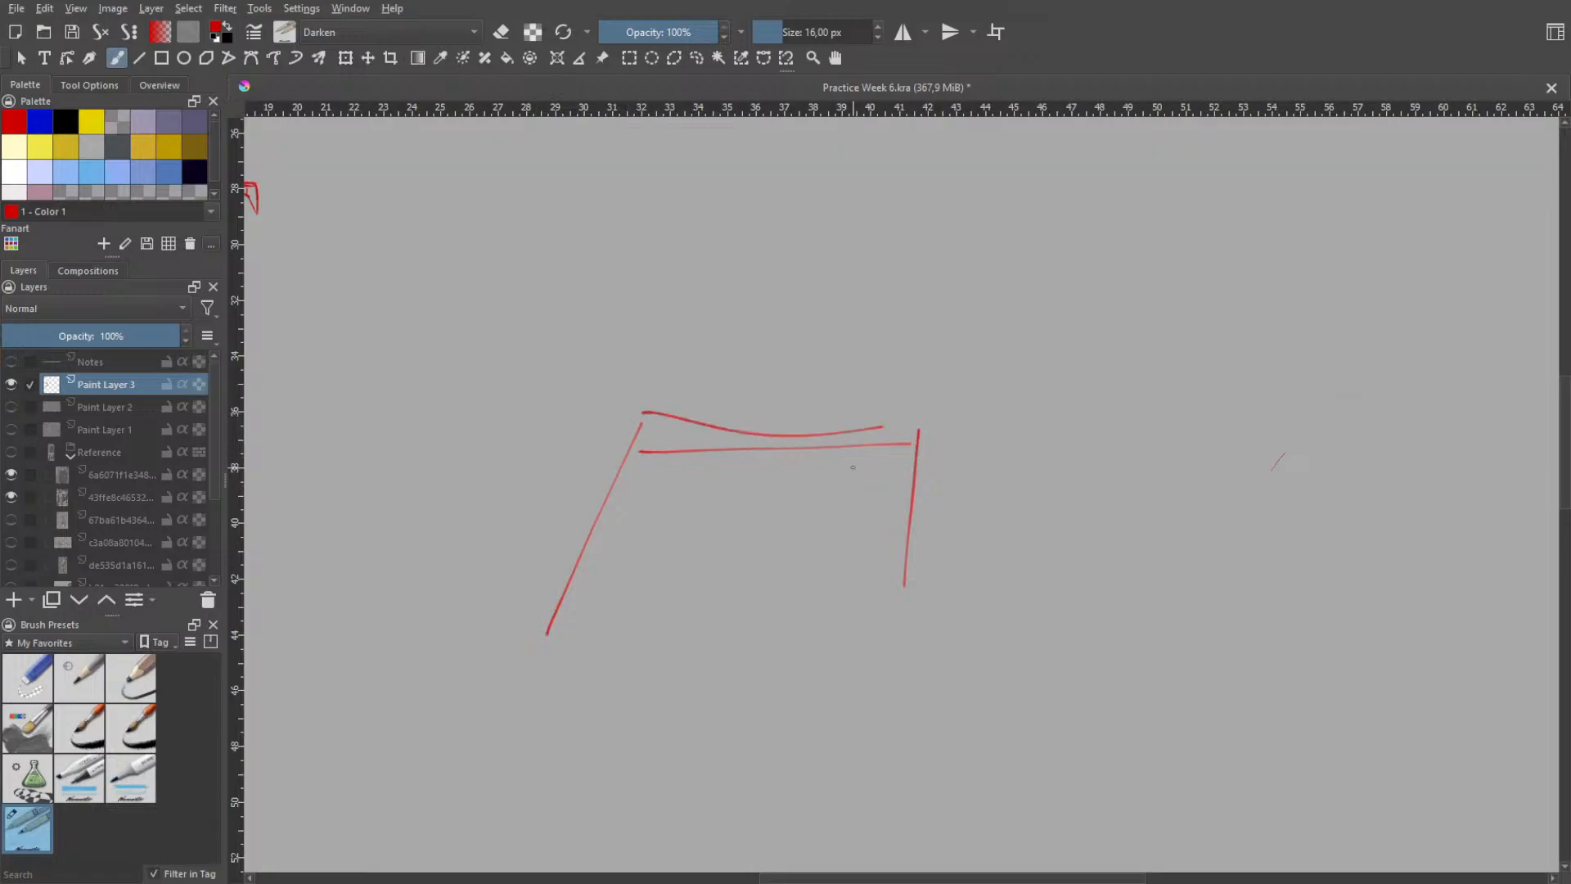
key(ctrl+z)
drag(638, 421, 835, 459)
key(ctrl+z)
drag(640, 422, 848, 463)
- Try to draw a lower edge running right from near the slanted line's lower end
key(ctrl+z)
drag(640, 416, 899, 436)
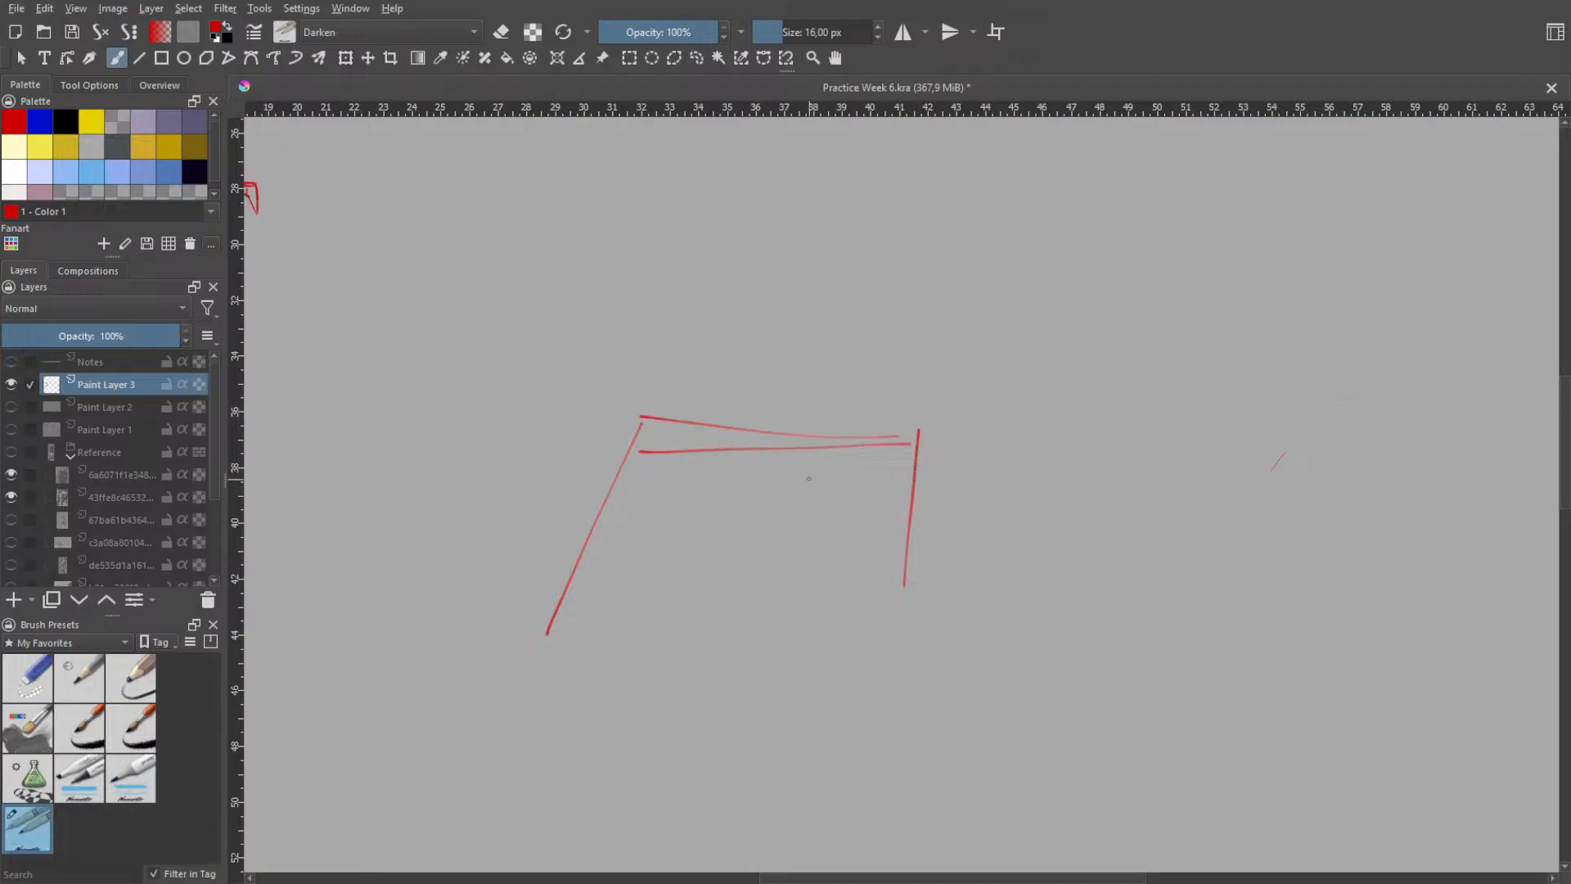
mouse_move(543, 643)
mouse_down()
mouse_move(728, 657)
mouse_move(707, 630)
mouse_move(788, 629)
mouse_up()
key(ctrl+z)
key(ctrl+z)
mouse_move(607, 604)
mouse_down()
mouse_move(898, 557)
mouse_move(783, 573)
mouse_up()
key(ctrl+z)
- Draw a short vertical stroke joining the left ends of the two upper lines
key(ctrl+z)
drag(581, 610, 815, 582)
- Try extra strokes beside the short vertical stroke and along the slanted line
key(ctrl+z)
drag(615, 595, 823, 556)
key(ctrl+z)
drag(639, 411, 646, 465)
drag(619, 456, 551, 651)
key(ctrl+z)
mouse_move(651, 448)
mouse_down()
mouse_move(565, 612)
mouse_move(653, 473)
mouse_up()
key(ctrl+z)
key(ctrl+z)
mouse_move(550, 653)
mouse_down()
mouse_move(656, 446)
mouse_move(573, 632)
mouse_up()
key(ctrl+z)
key(ctrl+z)
mouse_move(686, 413)
mouse_down()
mouse_move(555, 663)
mouse_move(675, 422)
mouse_up()
key(ctrl+z)
key(ctrl+z)
drag(547, 681, 686, 399)
key(ctrl+z)
- Try small ovals and marks in the empty space above the shape
mouse_move(722, 372)
mouse_down()
mouse_move(730, 331)
mouse_move(727, 379)
mouse_up()
mouse_move(810, 321)
mouse_down()
mouse_move(782, 325)
mouse_move(812, 339)
mouse_up()
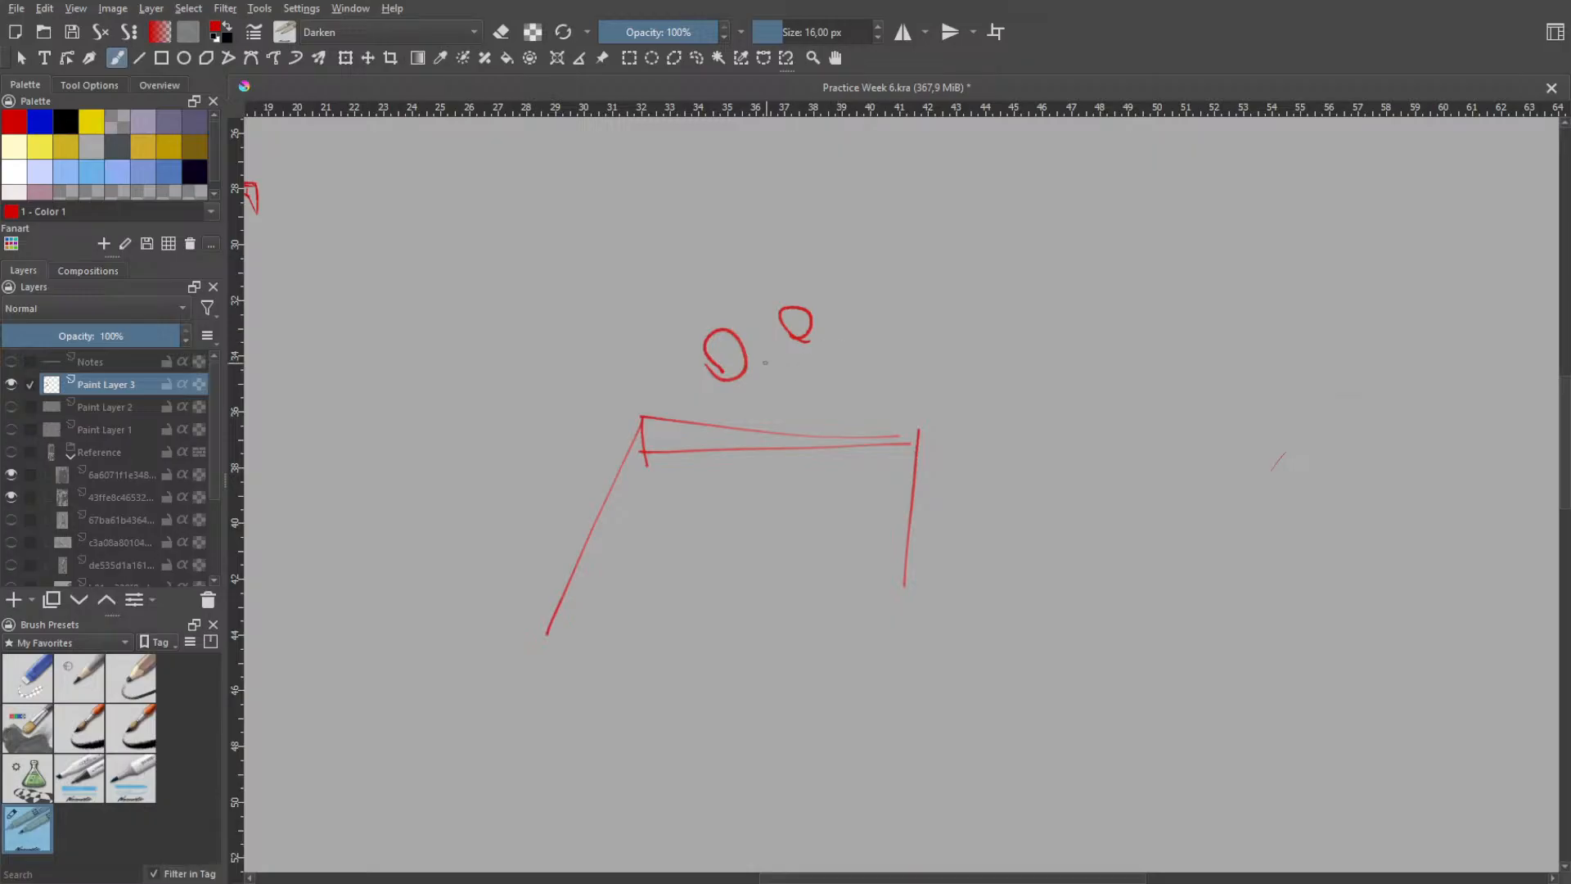
drag(784, 355, 786, 366)
key(ctrl+z)
key(ctrl+z)
key(ctrl+z)
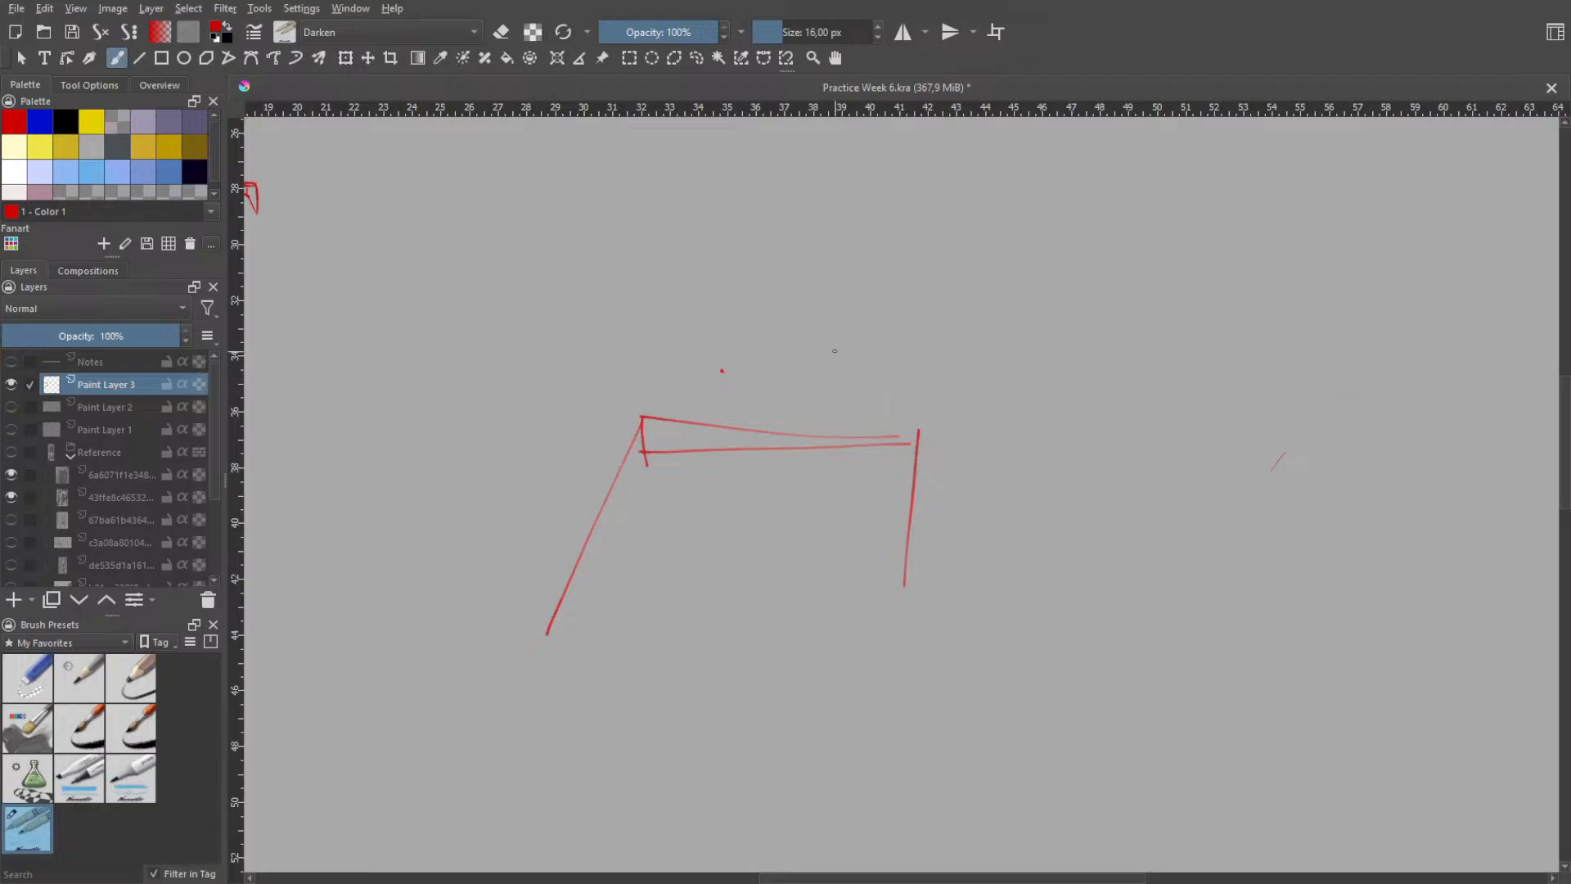
drag(852, 319, 853, 381)
key(ctrl+z)
click(819, 337)
key(ctrl+z)
key(ctrl+z)
- Handwrite "Tell order" above the right half of the shape
drag(814, 326, 826, 378)
mouse_move(774, 331)
mouse_down()
mouse_move(859, 311)
mouse_move(856, 373)
mouse_move(881, 378)
mouse_move(906, 355)
mouse_move(953, 368)
mouse_up()
drag(928, 328, 960, 367)
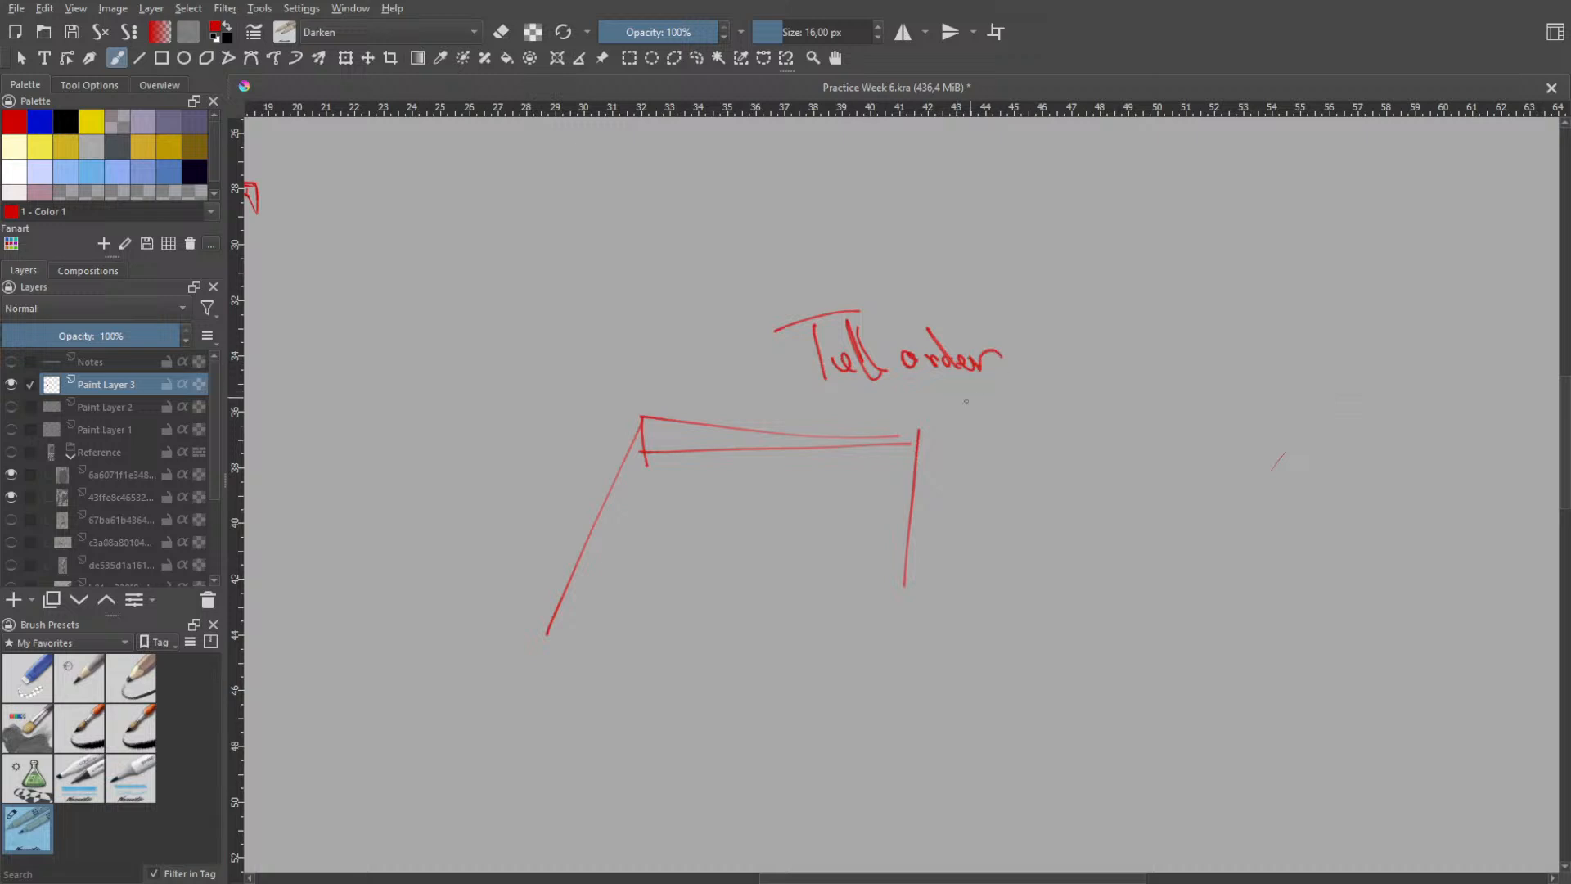
- Undo the "Tell order" handwriting above the shape
key(ctrl+z)
key(ctrl+z)
key(ctrl+z)
key(ctrl+z)
key(ctrl+z)
key(ctrl+z)
key(ctrl+z)
key(ctrl+z)
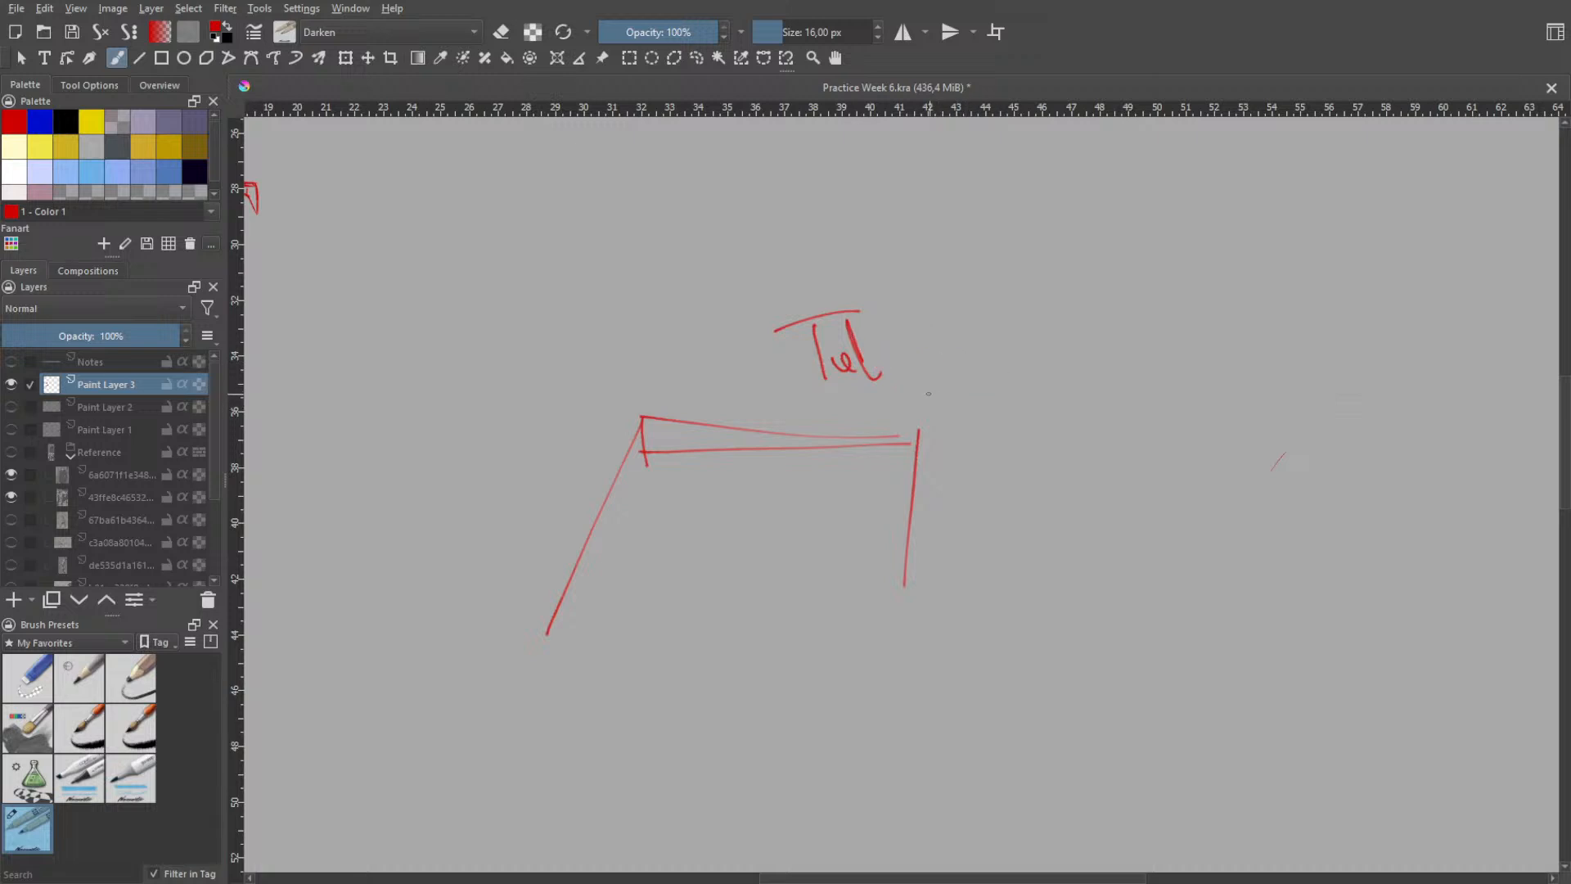
key(ctrl+z)
key(ctrl+z)
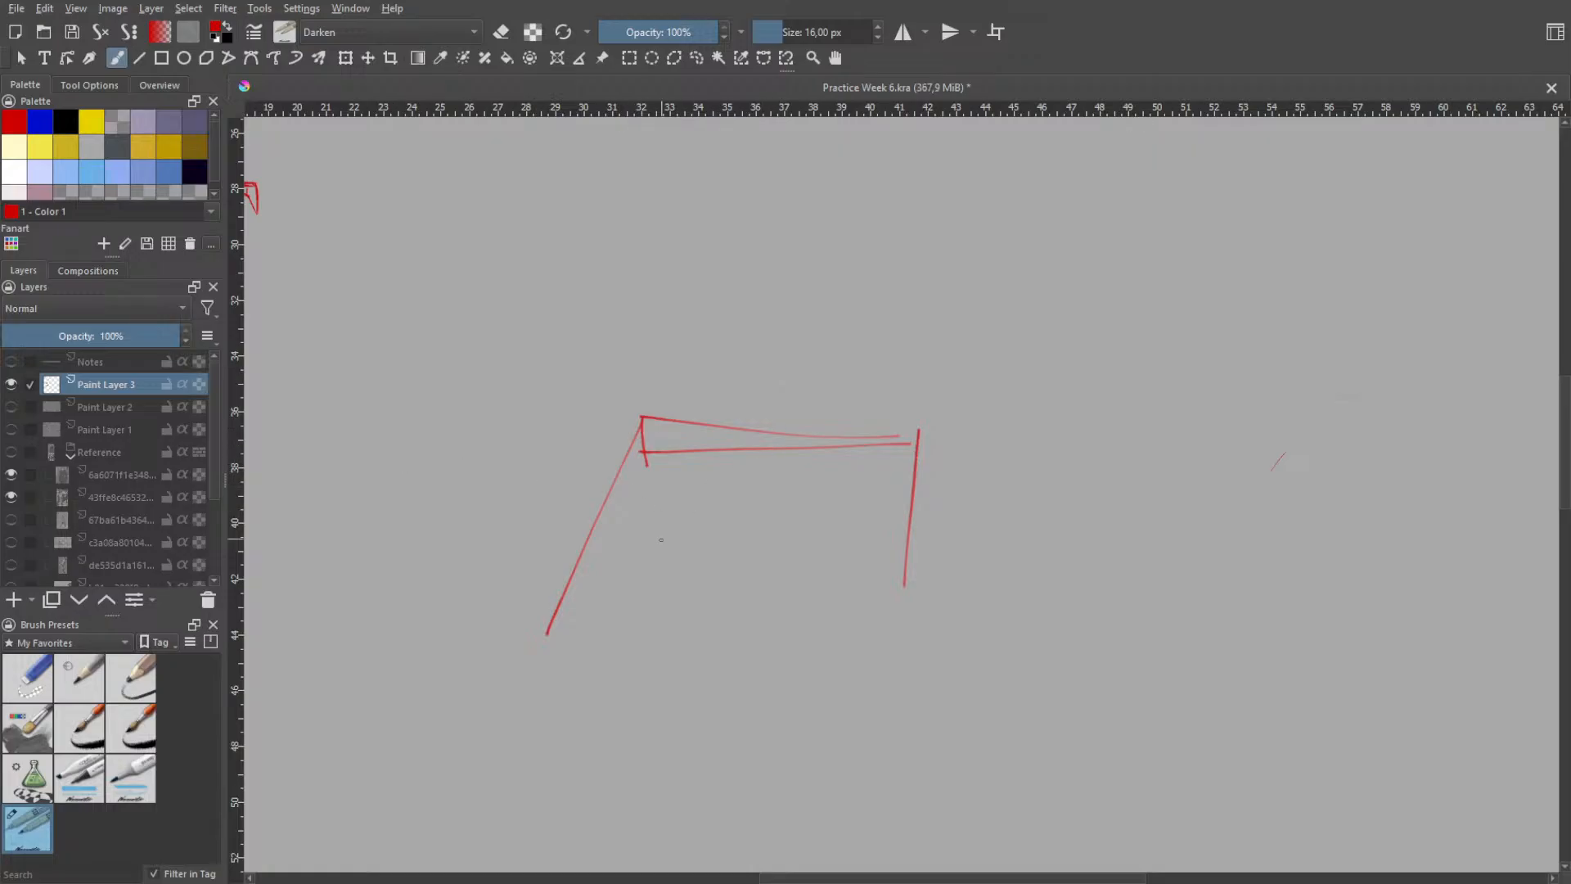
- Try a slightly curved, rising lower line between the slanted line and the vertical line of the shape
mouse_move(578, 640)
mouse_down()
mouse_move(875, 626)
mouse_move(876, 592)
mouse_move(827, 605)
mouse_up()
key(ctrl+z)
key(ctrl+z)
- Hatch the wider end of the narrow band between the two upper lines
key(ctrl+z)
key(ctrl+z)
key(ctrl+z)
mouse_move(622, 645)
mouse_down()
mouse_move(920, 581)
mouse_move(870, 550)
mouse_move(833, 583)
mouse_up()
key(ctrl+z)
key(ctrl+z)
key(ctrl+z)
mouse_move(653, 450)
mouse_down()
mouse_move(658, 434)
mouse_move(741, 434)
mouse_up()
- Undo the hatching and all strokes of the four-sided shape
key(ctrl+z)
key(ctrl+z)
key(ctrl+z)
key(ctrl+z)
key(ctrl+z)
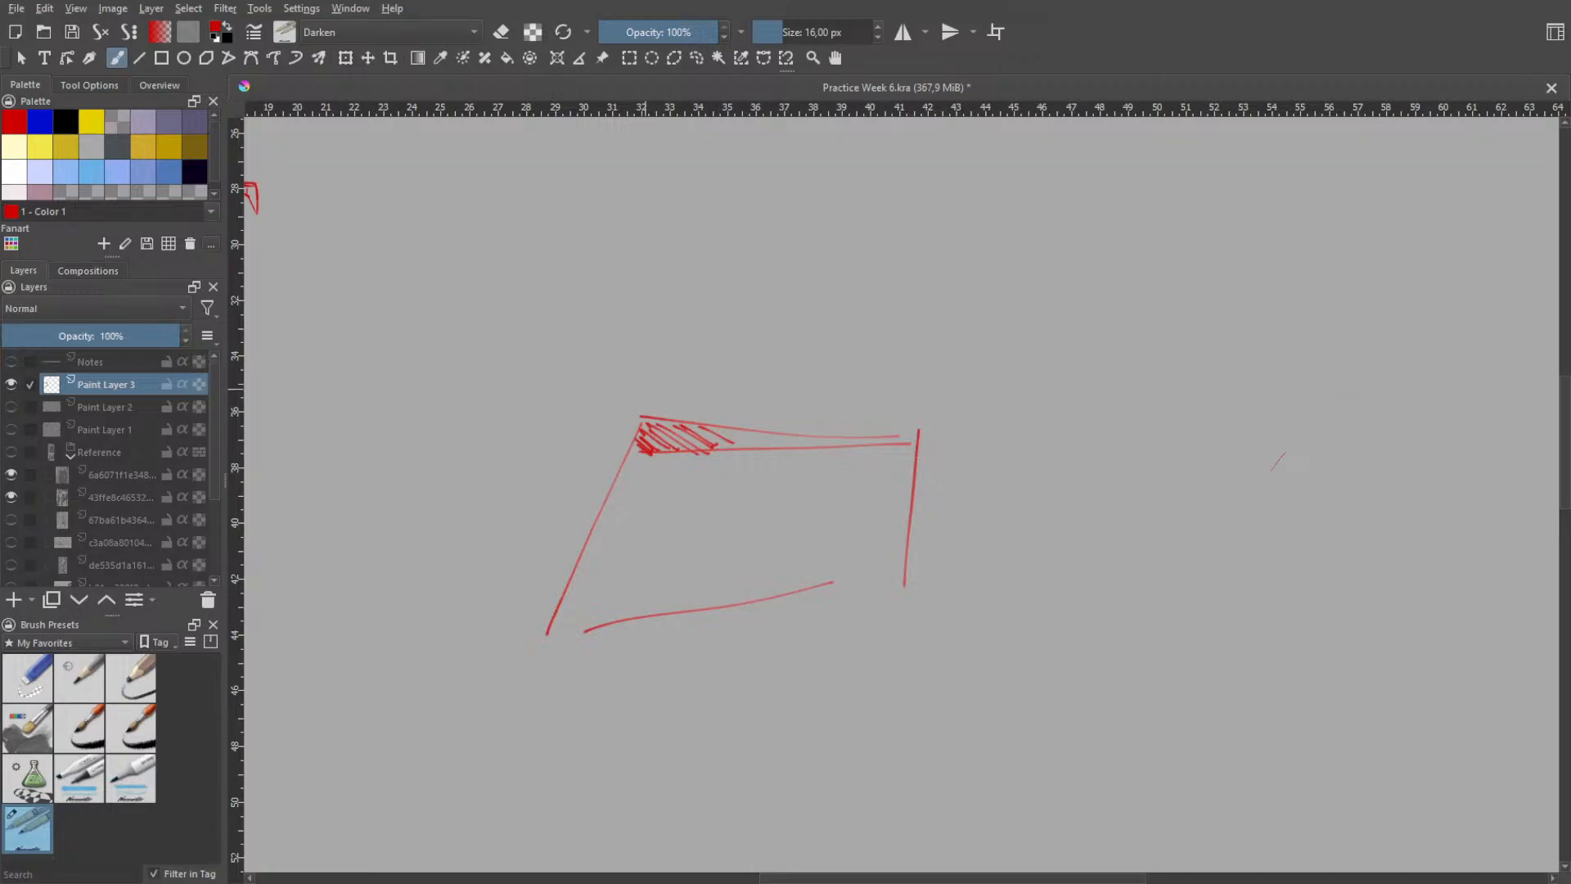
key(ctrl+z)
key(ctrl+z)
key(ctrl+z)
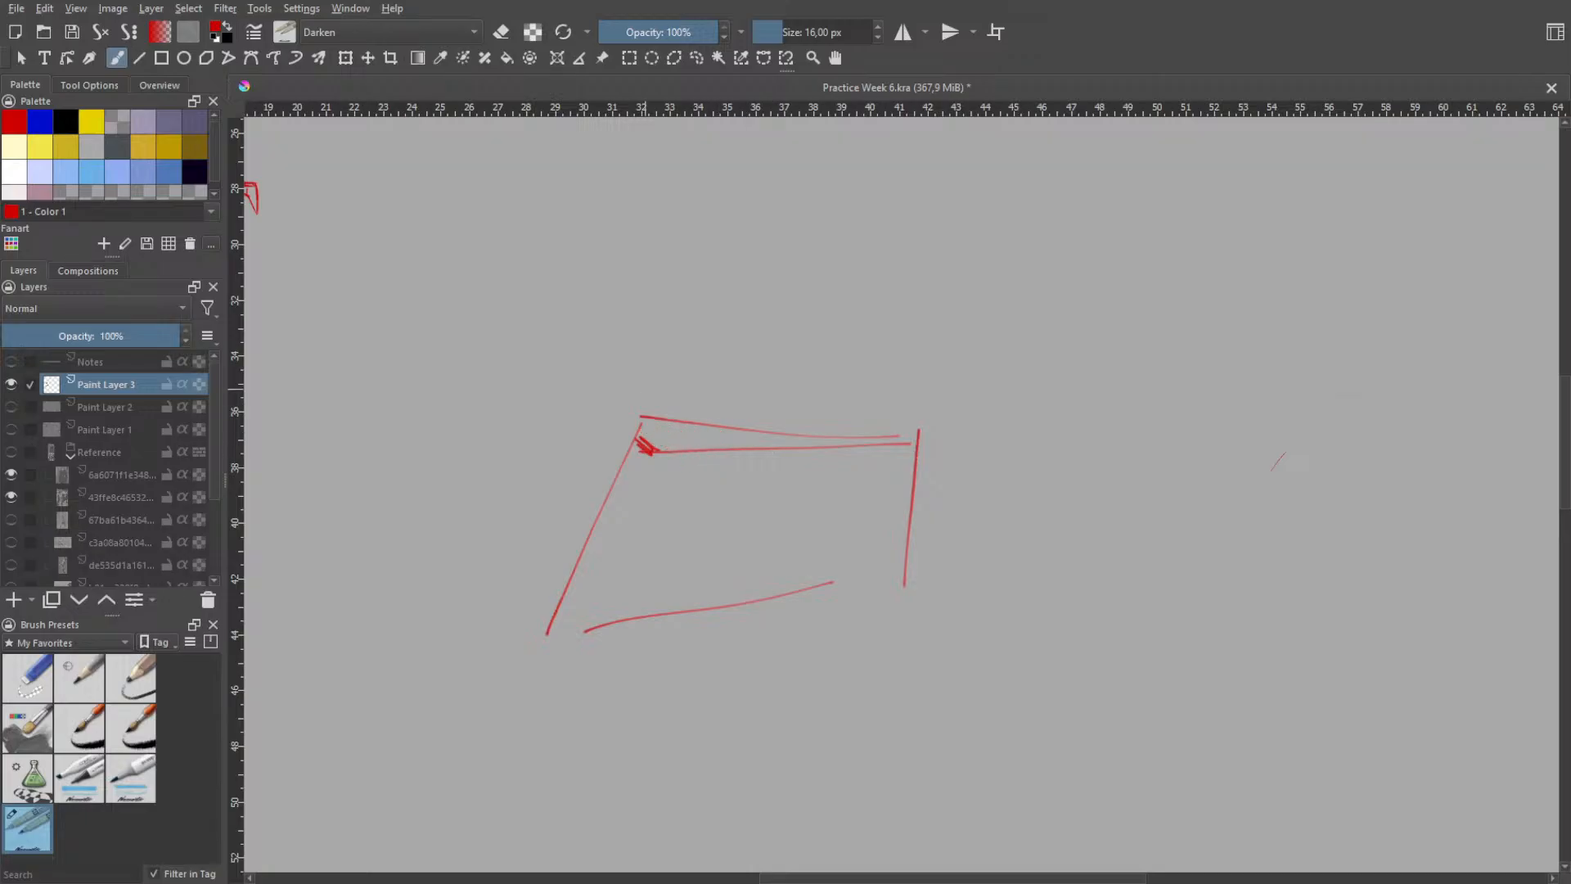
key(ctrl+z)
key(ctrl+z)
key(ctrl+z)
key(ctrl+z)
key(ctrl+z)
key(ctrl+z)
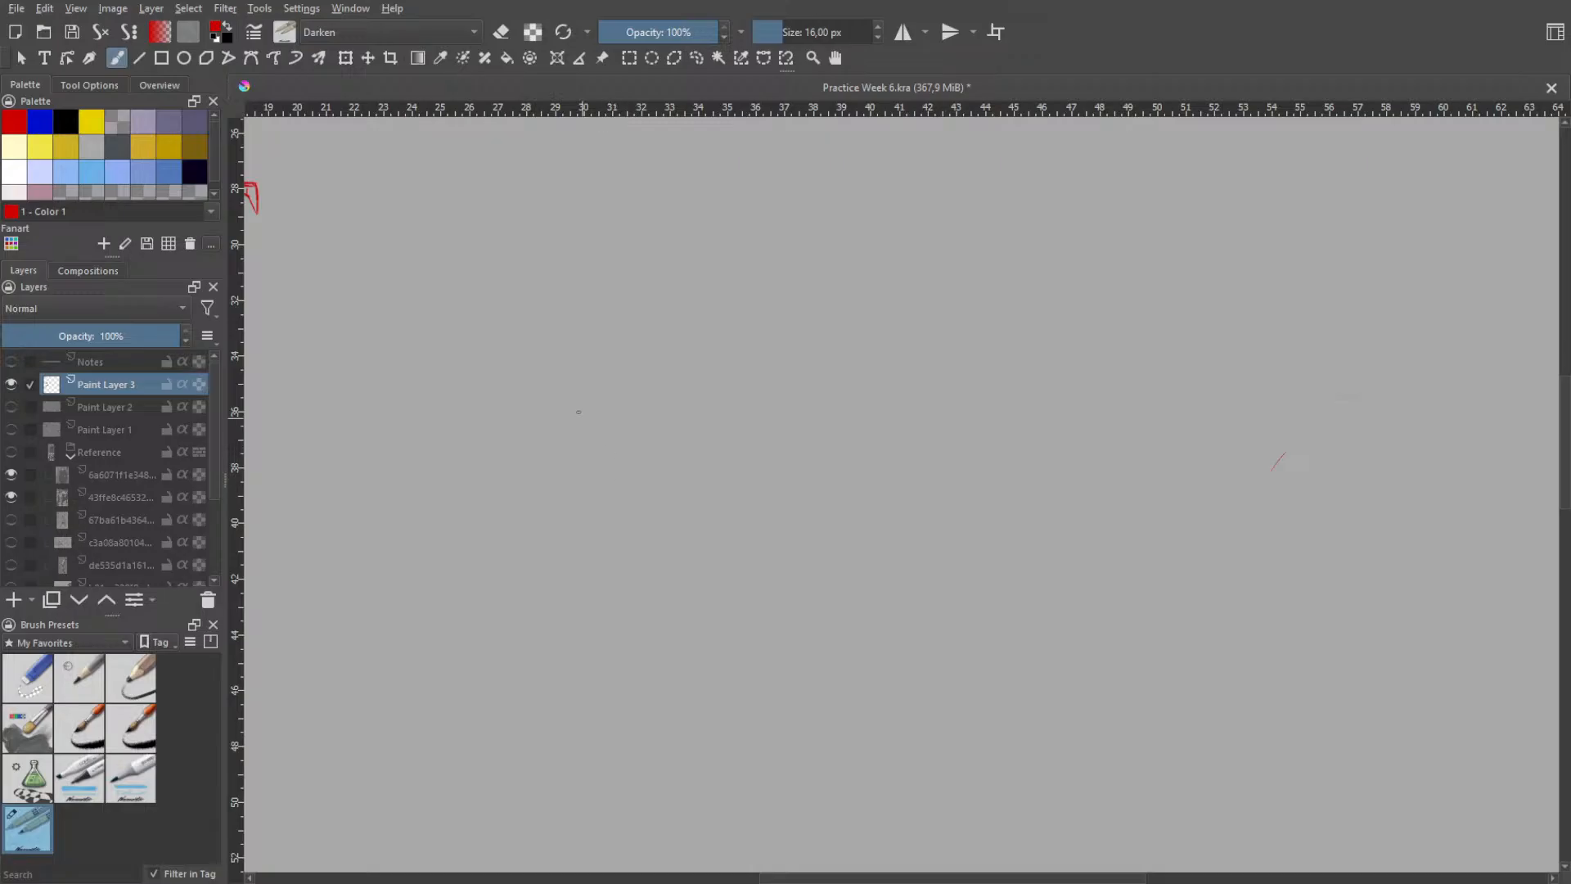
- Draw a vertical stroke in the empty area and a slanted stroke running down from its lower end, undoing misplaced attempts
drag(580, 407, 588, 562)
key(ctrl+z)
drag(582, 351, 584, 577)
key(ctrl+z)
drag(581, 387, 585, 616)
key(ctrl+z)
mouse_move(581, 421)
mouse_down()
mouse_move(584, 578)
mouse_move(578, 533)
mouse_move(659, 546)
mouse_up()
key(ctrl+z)
key(ctrl+z)
drag(558, 570, 642, 540)
drag(573, 408, 630, 462)
key(ctrl+z)
drag(570, 370, 652, 431)
- Draw a short, nearly horizontal bottom stroke and a slanted stroke rising from it on the opposite side
key(ctrl+z)
key(ctrl+z)
drag(579, 602, 677, 581)
key(ctrl+z)
mouse_move(569, 545)
mouse_down()
mouse_move(630, 609)
mouse_move(697, 598)
mouse_move(751, 534)
mouse_move(708, 586)
mouse_up()
- Add a short cap on the rising stroke, an angled inner edge and a slightly rising top line
key(ctrl+z)
key(ctrl+z)
drag(690, 523, 762, 537)
key(ctrl+z)
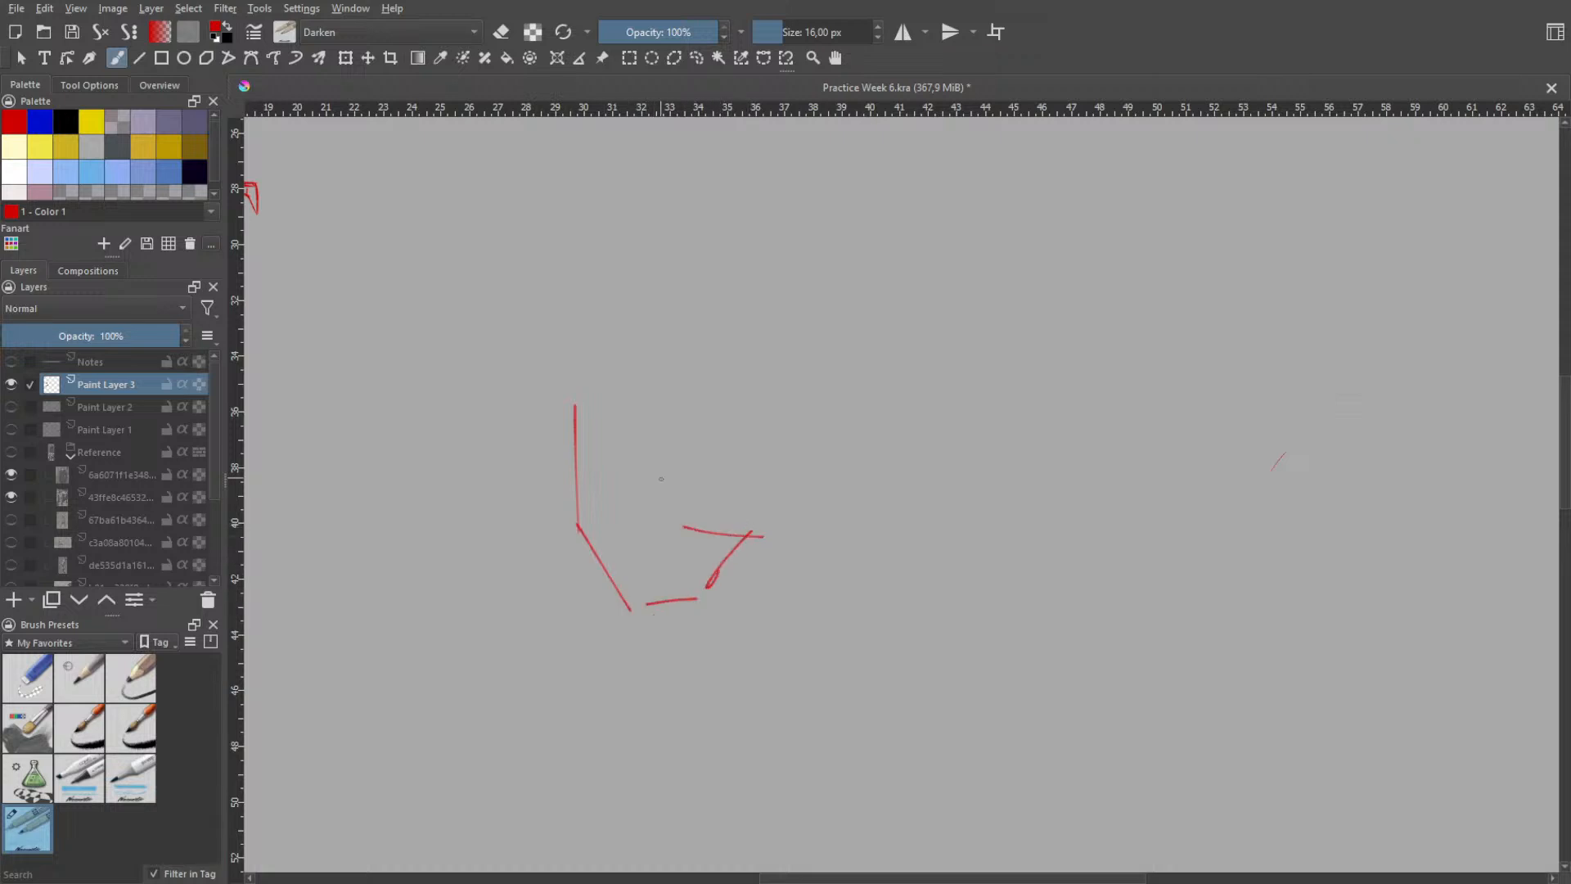
key(ctrl+z)
mouse_move(647, 438)
mouse_down()
mouse_move(684, 541)
mouse_move(689, 390)
mouse_up()
drag(556, 405, 713, 381)
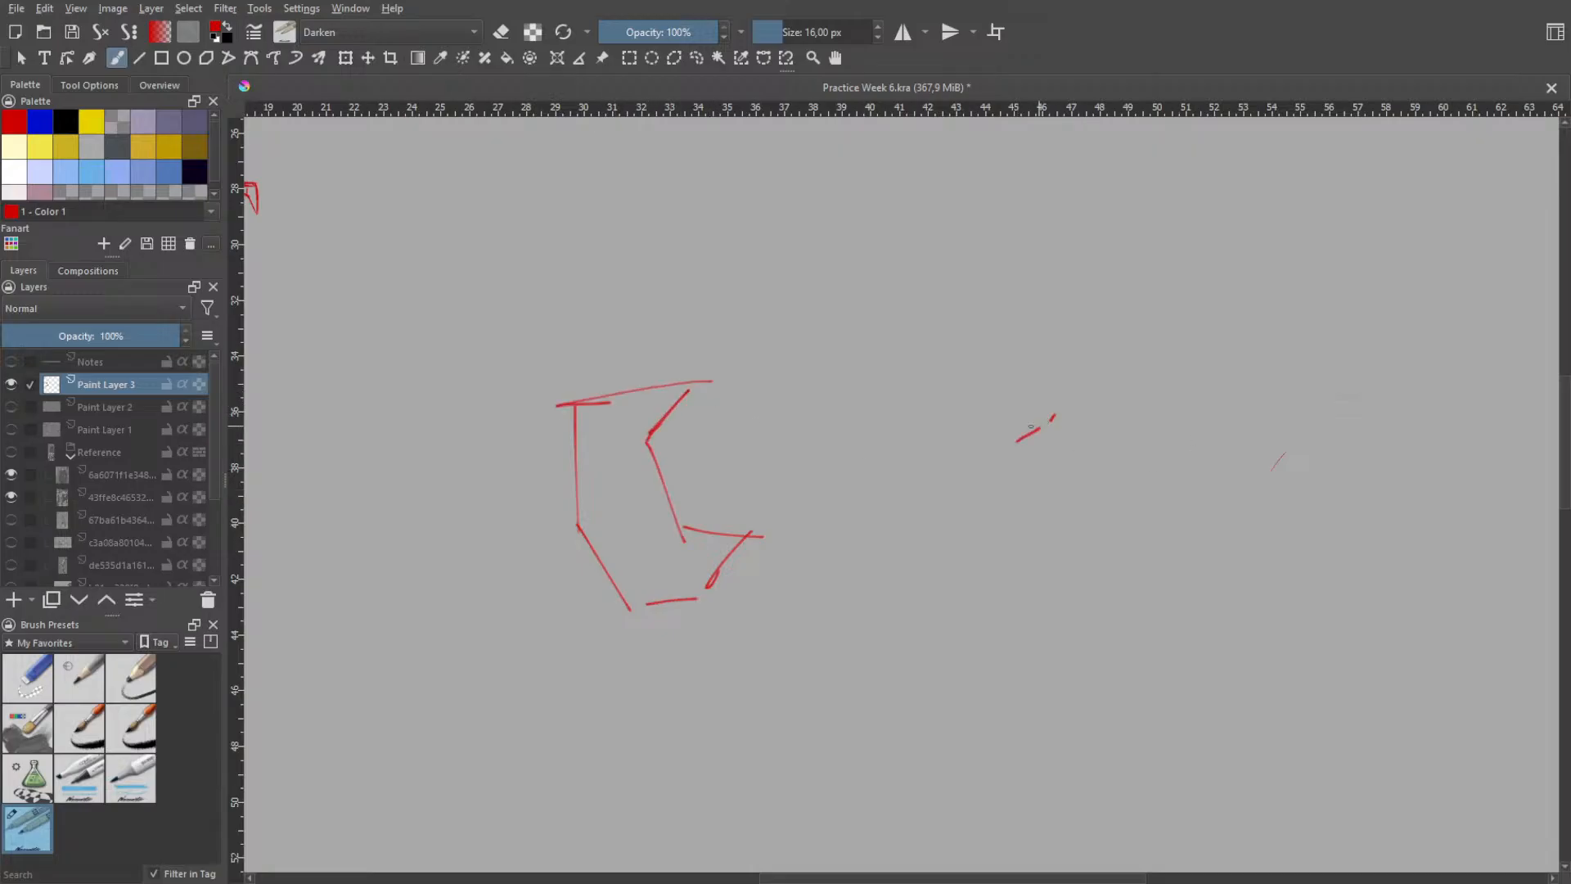
- Try a tall vertical line with short vertical and slanted strokes below it, beside the shape
key(ctrl+z)
drag(961, 412, 952, 491)
mouse_move(920, 497)
mouse_down()
mouse_move(967, 493)
mouse_move(951, 508)
mouse_move(968, 490)
mouse_up()
key(ctrl+z)
key(ctrl+z)
key(ctrl+z)
key(ctrl+z)
drag(865, 523, 943, 502)
drag(954, 185, 951, 380)
key(ctrl+z)
drag(947, 158, 941, 395)
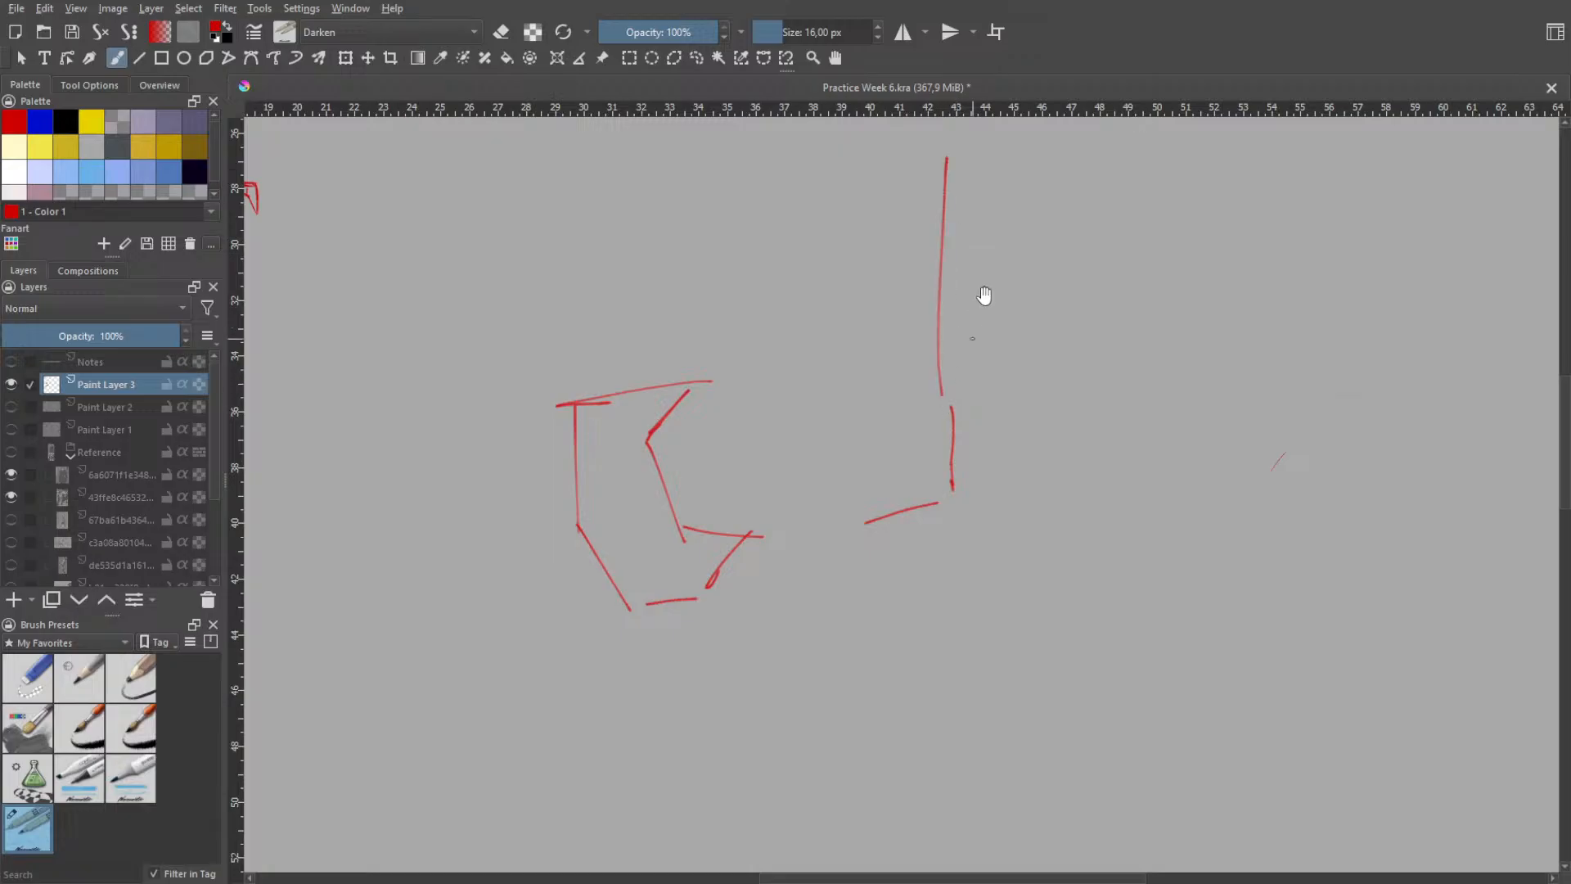
- Try several slanted strokes beside the tall vertical line
scroll(984, 296, down, 2)
drag(974, 252, 915, 452)
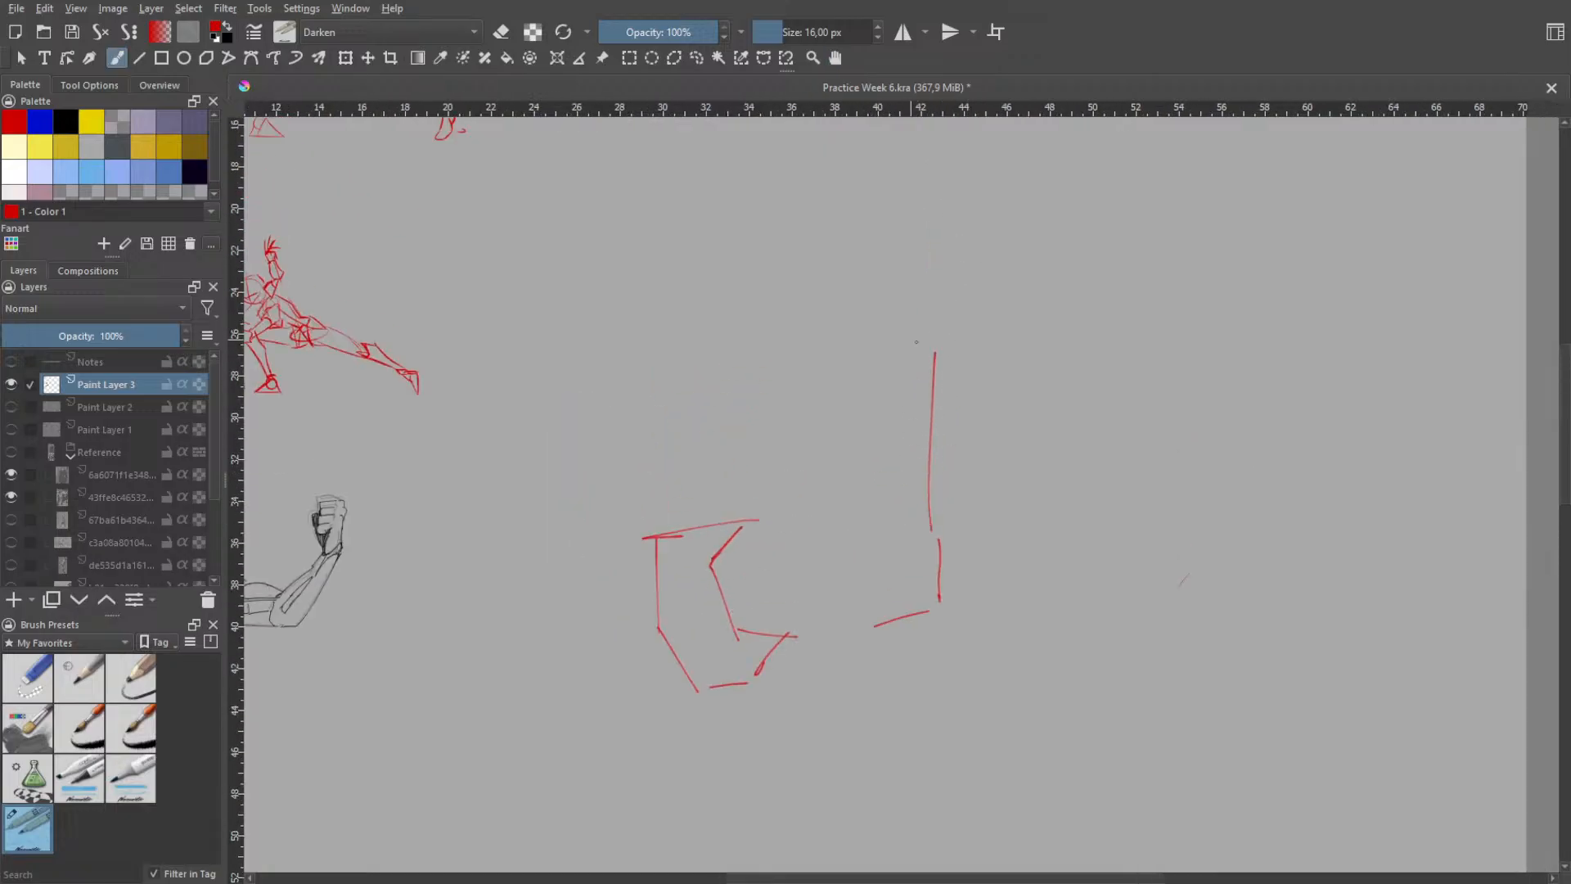
mouse_move(890, 362)
mouse_down()
mouse_move(941, 357)
mouse_move(872, 501)
mouse_up()
key(ctrl+z)
key(ctrl+z)
mouse_move(907, 360)
mouse_down()
mouse_move(891, 442)
mouse_move(851, 497)
mouse_up()
key(ctrl+z)
key(ctrl+z)
drag(891, 434, 852, 504)
- Try one more slanted stroke beside the vertical line and undo the separate strokes next to the shape
key(ctrl+z)
mouse_move(895, 421)
mouse_down()
mouse_move(851, 519)
mouse_move(866, 501)
mouse_up()
- Try a long horizontal stroke extending outward from the top of the inner edge
key(ctrl+z)
key(ctrl+z)
mouse_move(901, 412)
mouse_down()
mouse_move(859, 511)
mouse_move(943, 515)
mouse_move(938, 539)
mouse_up()
key(ctrl+z)
key(ctrl+z)
key(ctrl+z)
key(ctrl+z)
key(ctrl+z)
key(ctrl+z)
key(ctrl+z)
key(ctrl+z)
key(ctrl+z)
mouse_move(743, 529)
mouse_down()
mouse_move(869, 519)
mouse_move(837, 529)
mouse_move(860, 545)
mouse_move(846, 531)
mouse_move(862, 540)
mouse_move(815, 548)
mouse_move(860, 544)
mouse_up()
key(ctrl+z)
key(ctrl+z)
key(ctrl+z)
key(ctrl+z)
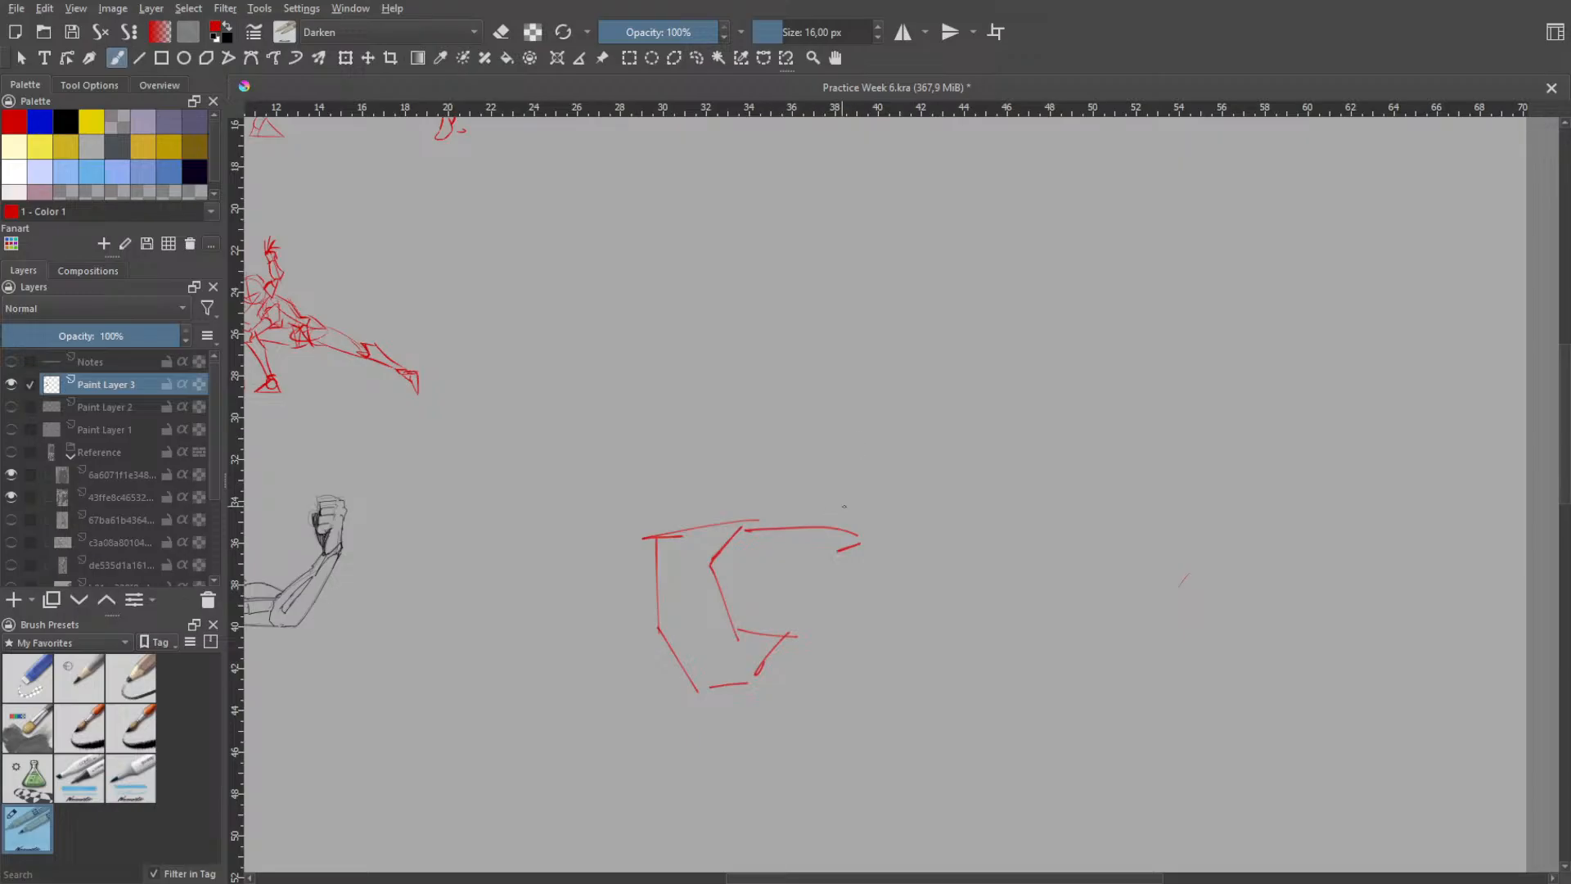
- Undo the horizontal extension, the top line, the angled inner edge and the cap of the shape
key(ctrl+z)
key(ctrl+z)
key(ctrl+z)
key(ctrl+z)
key(ctrl+z)
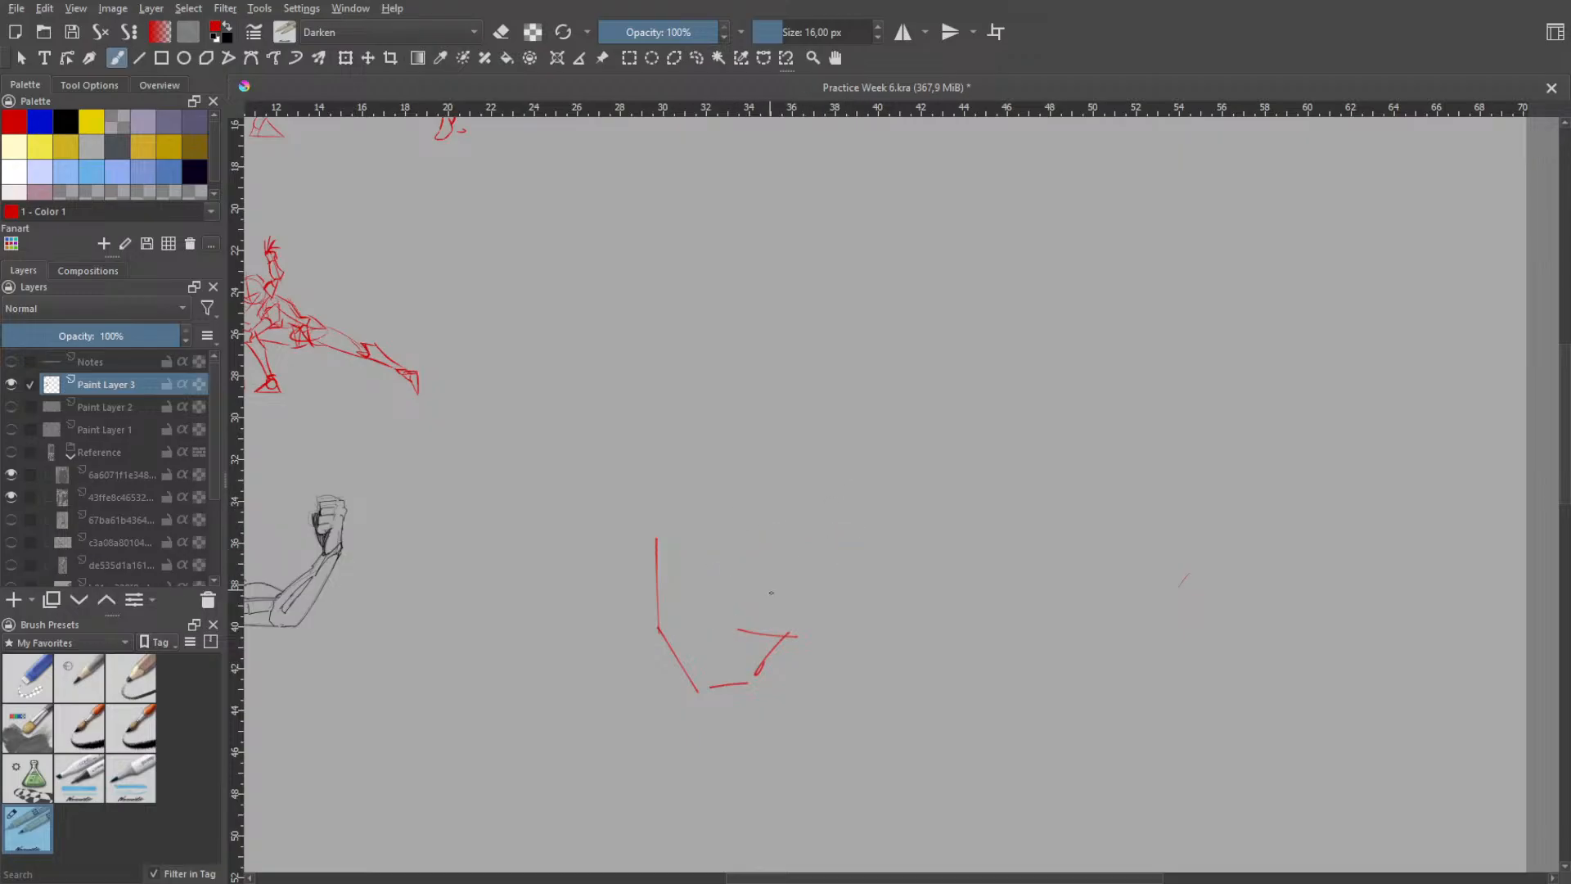
- Try diagonal strokes and curves across the inside of the open shape
key(ctrl+z)
drag(679, 539, 754, 645)
key(ctrl+z)
- Draw a narrow diagonal oval across the upper part of the shape, redoing its curves as needed
key(ctrl+z)
key(ctrl+z)
key(ctrl+z)
mouse_move(675, 556)
mouse_down()
mouse_move(744, 651)
mouse_move(787, 625)
mouse_move(758, 606)
mouse_move(756, 619)
mouse_up()
key(ctrl+z)
- Draw a short top stroke at the upper end of the vertical side and undo the extra strokes
key(ctrl+z)
key(ctrl+z)
key(ctrl+z)
key(ctrl+z)
key(ctrl+z)
key(ctrl+z)
key(ctrl+z)
drag(680, 547, 788, 622)
key(ctrl+z)
key(ctrl+z)
drag(694, 557, 779, 624)
key(ctrl+z)
drag(688, 547, 766, 609)
key(ctrl+z)
drag(692, 551, 778, 625)
key(ctrl+z)
drag(657, 533, 701, 538)
key(ctrl+z)
key(ctrl+z)
key(ctrl+z)
key(ctrl+z)
- Try short upright strokes above the lower end of the diagonal oval
key(ctrl+z)
key(ctrl+z)
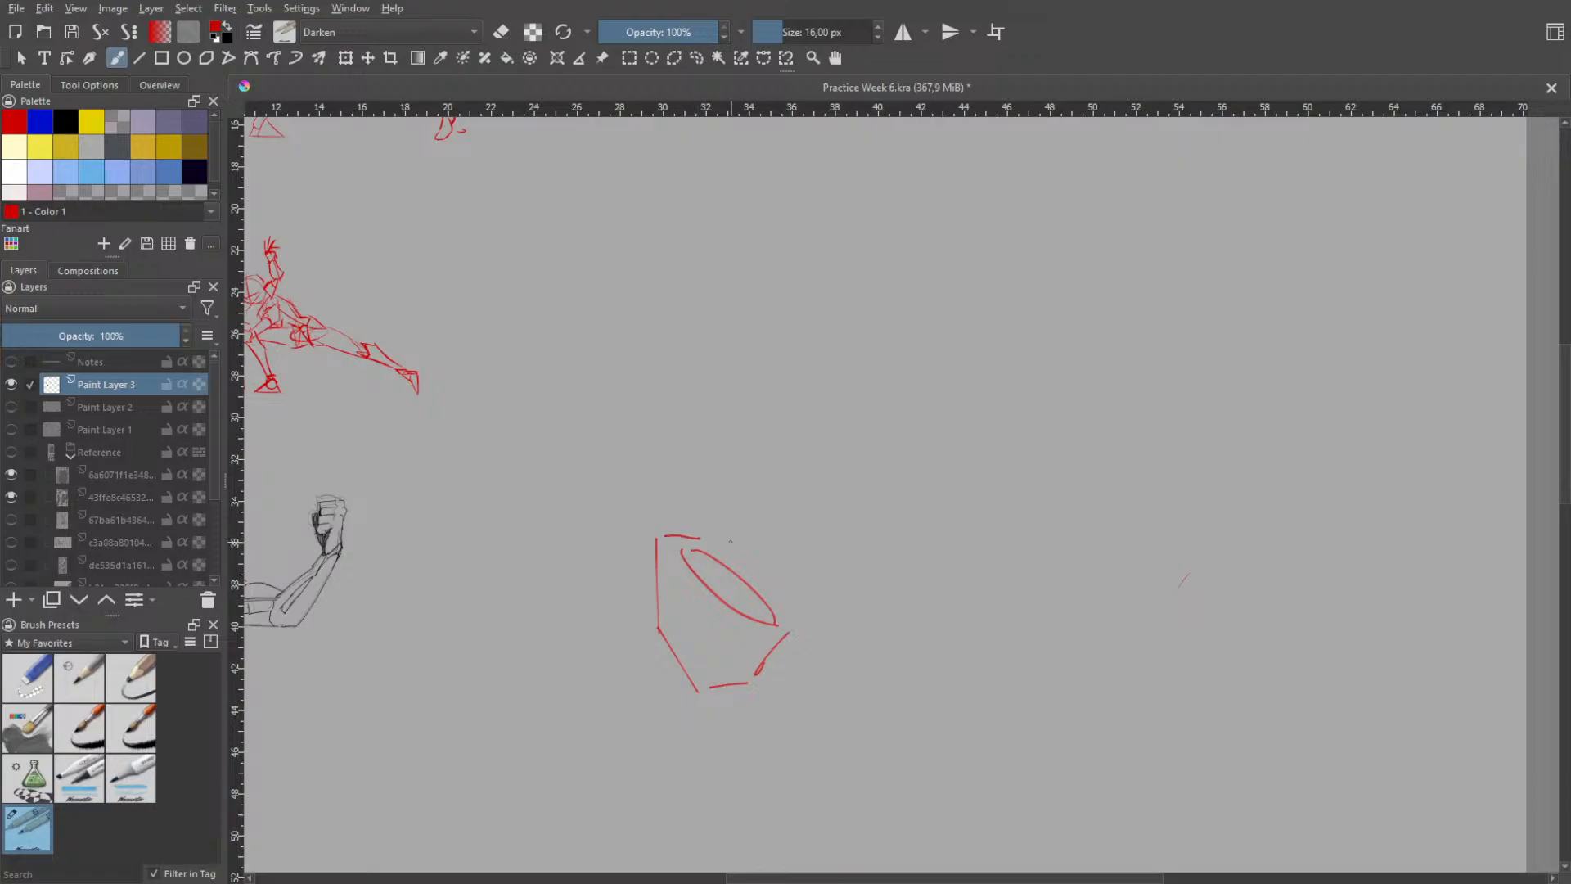
mouse_move(769, 476)
mouse_down()
mouse_move(748, 567)
mouse_move(767, 539)
mouse_move(793, 560)
mouse_up()
drag(793, 485, 787, 555)
key(ctrl+z)
key(ctrl+z)
key(ctrl+z)
key(ctrl+z)
key(ctrl+z)
- Hatch the inside of the diagonal oval and draw a long slanted line above the shape
drag(691, 567, 769, 609)
drag(734, 347, 772, 455)
- Draw a hooked curve around the upper end of the long slanted line, undoing stray strokes
key(ctrl+z)
mouse_move(719, 367)
mouse_down()
mouse_move(797, 471)
mouse_move(747, 439)
mouse_move(781, 481)
mouse_up()
key(ctrl+z)
key(ctrl+z)
mouse_move(669, 365)
mouse_down()
mouse_move(693, 292)
mouse_move(725, 312)
mouse_move(714, 355)
mouse_move(733, 310)
mouse_move(665, 351)
mouse_move(674, 360)
mouse_move(663, 315)
mouse_move(693, 294)
mouse_move(757, 352)
mouse_up()
key(ctrl+z)
key(ctrl+z)
key(ctrl+z)
key(ctrl+z)
key(ctrl+z)
drag(709, 294, 747, 330)
- Remove the hooked curve and draw a second slanted line parallel to the long one, on its upper-right side, undoing misplaced attempts
key(ctrl+z)
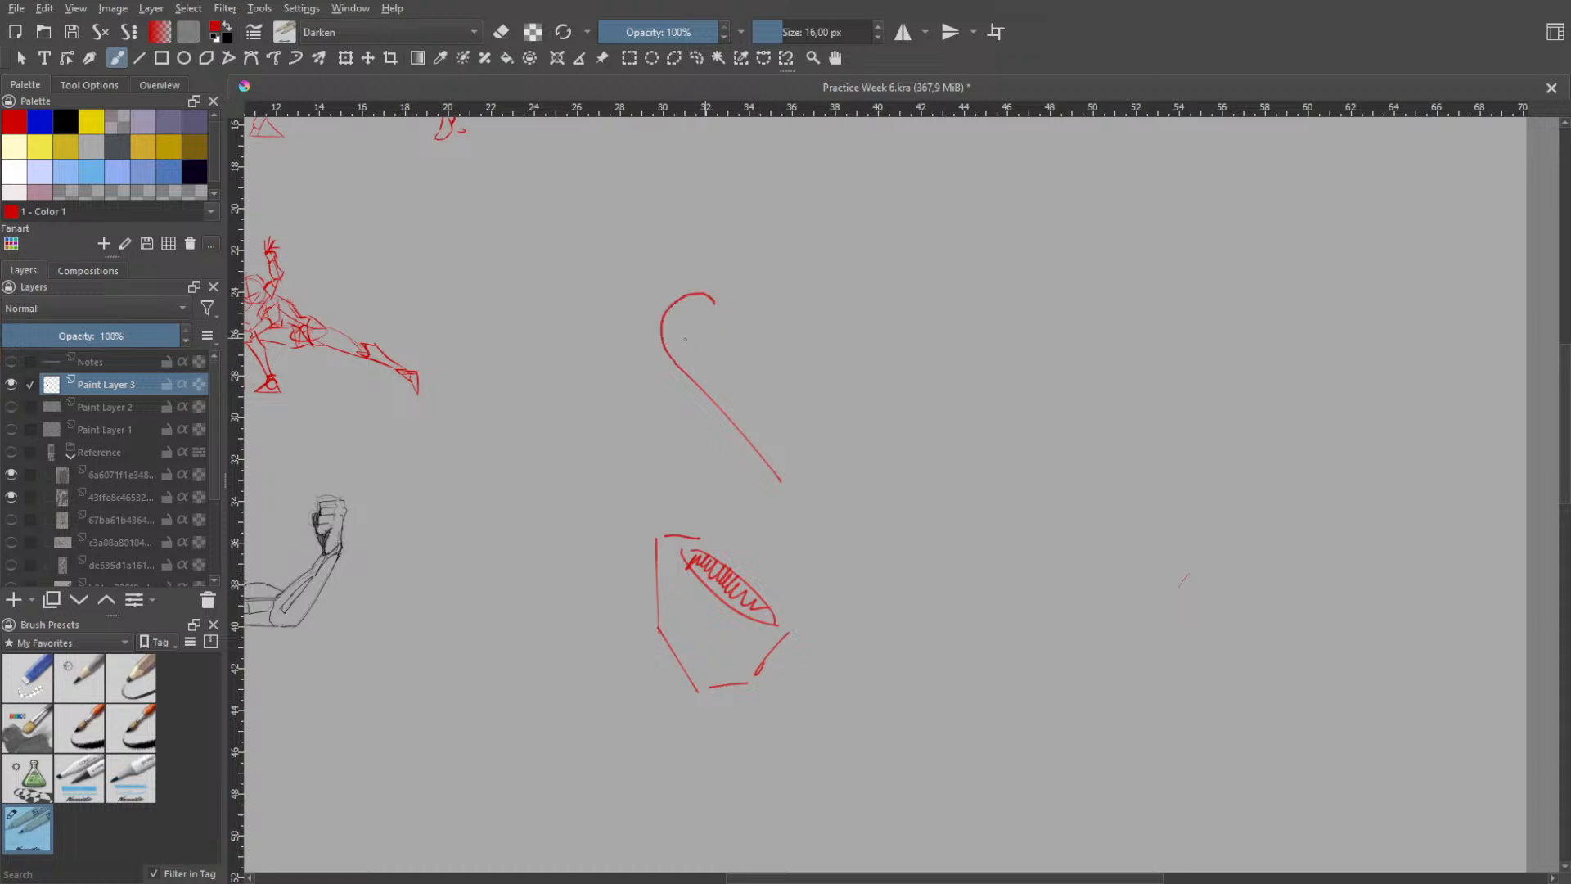
key(ctrl+z)
key(ctrl+z)
mouse_move(731, 329)
mouse_down()
mouse_move(817, 442)
mouse_move(833, 426)
mouse_up()
key(ctrl+z)
key(ctrl+z)
mouse_move(711, 313)
mouse_down()
mouse_move(828, 465)
mouse_move(804, 419)
mouse_up()
- Draw a shallow arc across the upper ends of the two parallel slanted lines, undoing the unsatisfactory attempts
key(ctrl+z)
key(ctrl+z)
key(ctrl+z)
key(ctrl+z)
drag(721, 333, 823, 448)
key(ctrl+z)
key(ctrl+z)
drag(724, 330, 810, 432)
drag(675, 371, 722, 329)
key(ctrl+z)
key(ctrl+z)
key(ctrl+z)
key(ctrl+z)
key(ctrl+z)
key(ctrl+z)
key(ctrl+z)
key(ctrl+z)
mouse_move(667, 381)
mouse_down()
mouse_move(724, 323)
mouse_move(749, 320)
mouse_move(740, 338)
mouse_up()
key(ctrl+z)
- Try several strokes across the lower ends of the two parallel slanted lines, undoing each one
key(ctrl+z)
drag(658, 398, 753, 332)
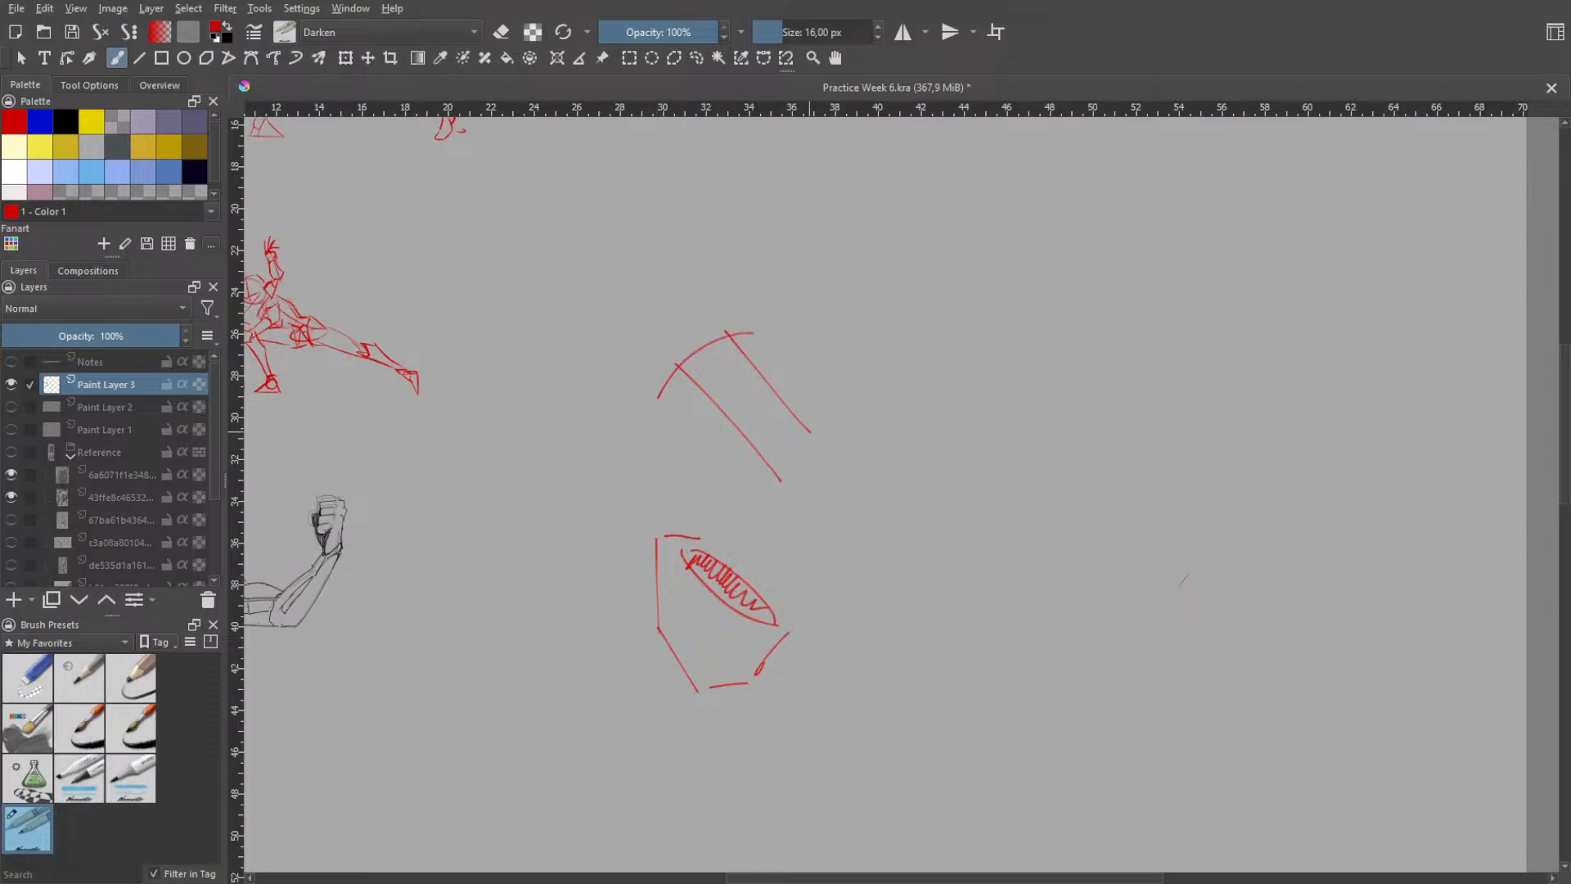
key(ctrl+z)
drag(727, 498, 835, 425)
key(ctrl+z)
key(ctrl+z)
drag(729, 502, 836, 438)
key(ctrl+z)
drag(725, 500, 834, 423)
key(ctrl+z)
drag(732, 500, 824, 424)
key(ctrl+z)
drag(710, 509, 824, 416)
key(ctrl+z)
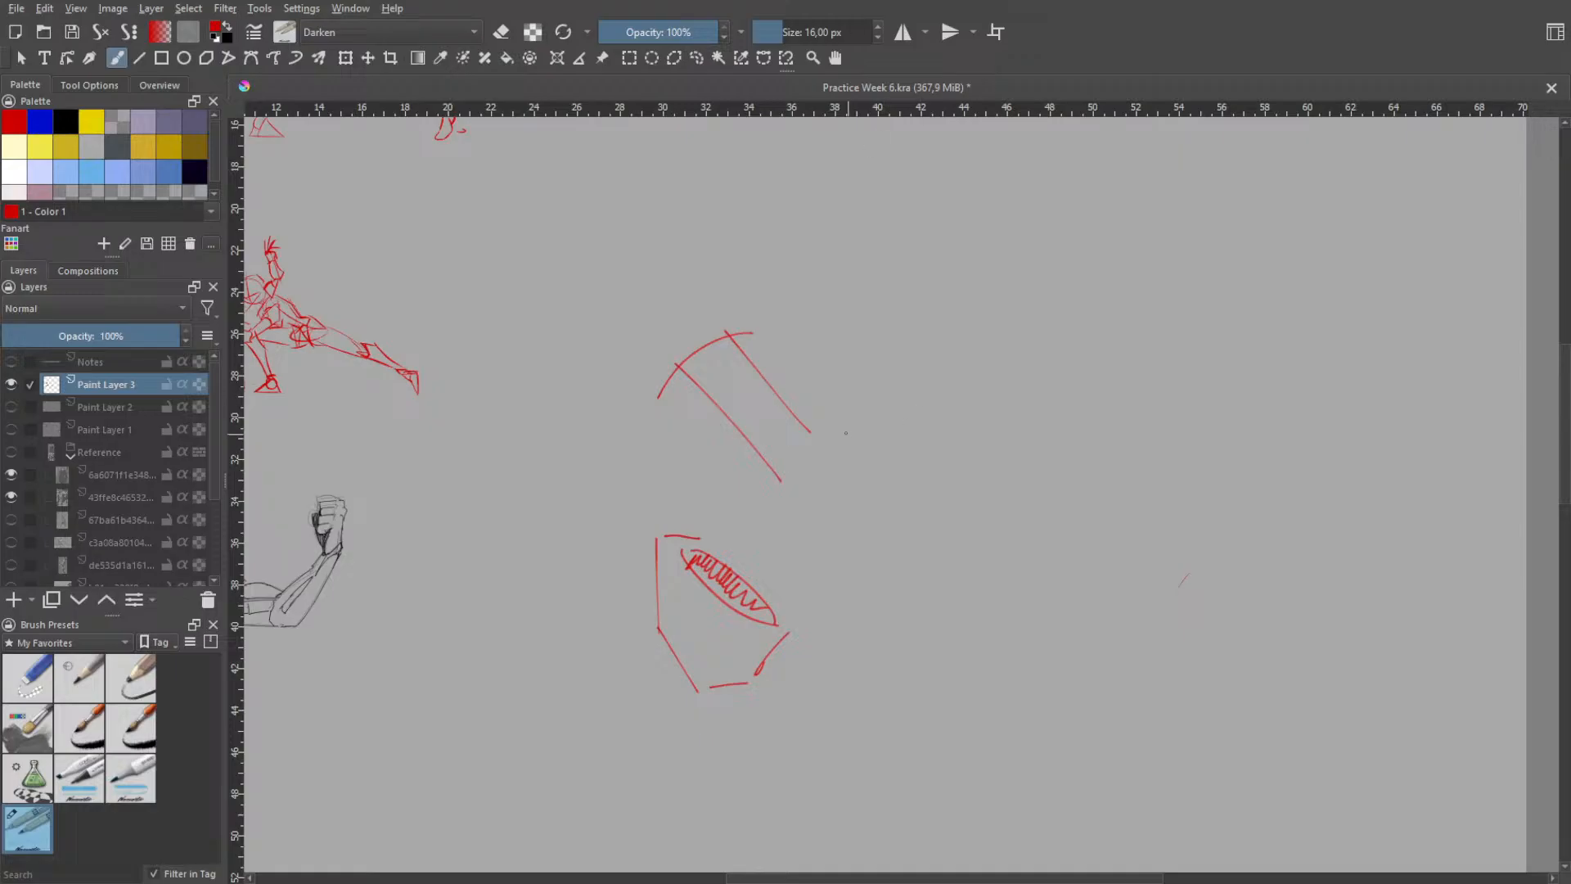
- Undo the parallel slanted lines with their arc and the hatched polygon until that canvas area is empty
key(ctrl+z)
key(ctrl+z)
key(ctrl+z)
key(ctrl+z)
key(ctrl+z)
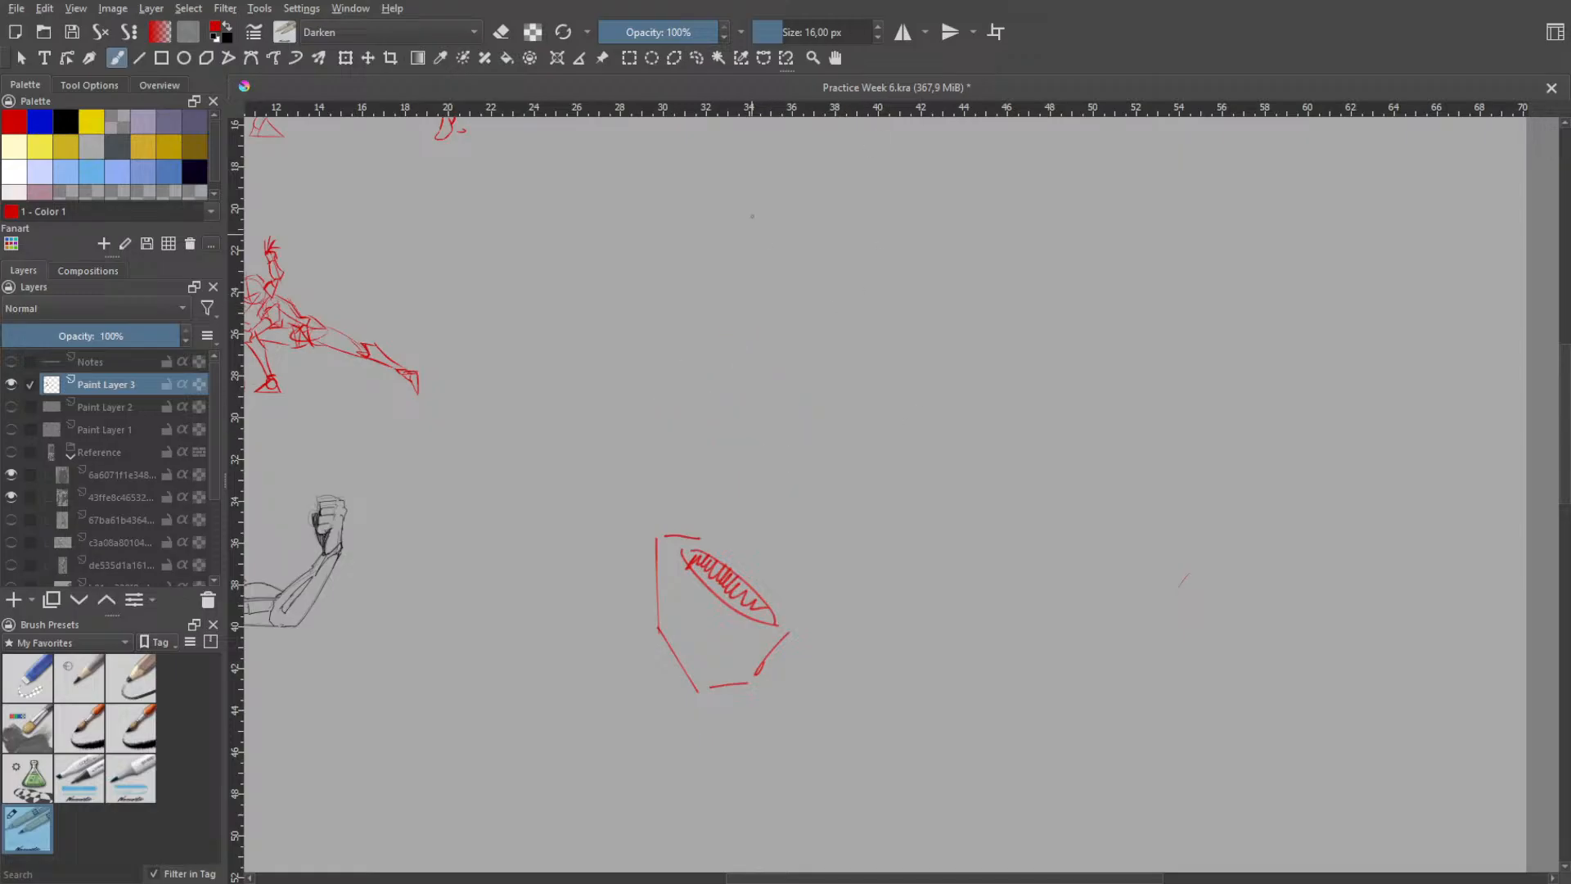
key(ctrl+z)
key(ctrl+z)
key(ctrl+z)
key(ctrl+z)
key(ctrl+z)
key(ctrl+z)
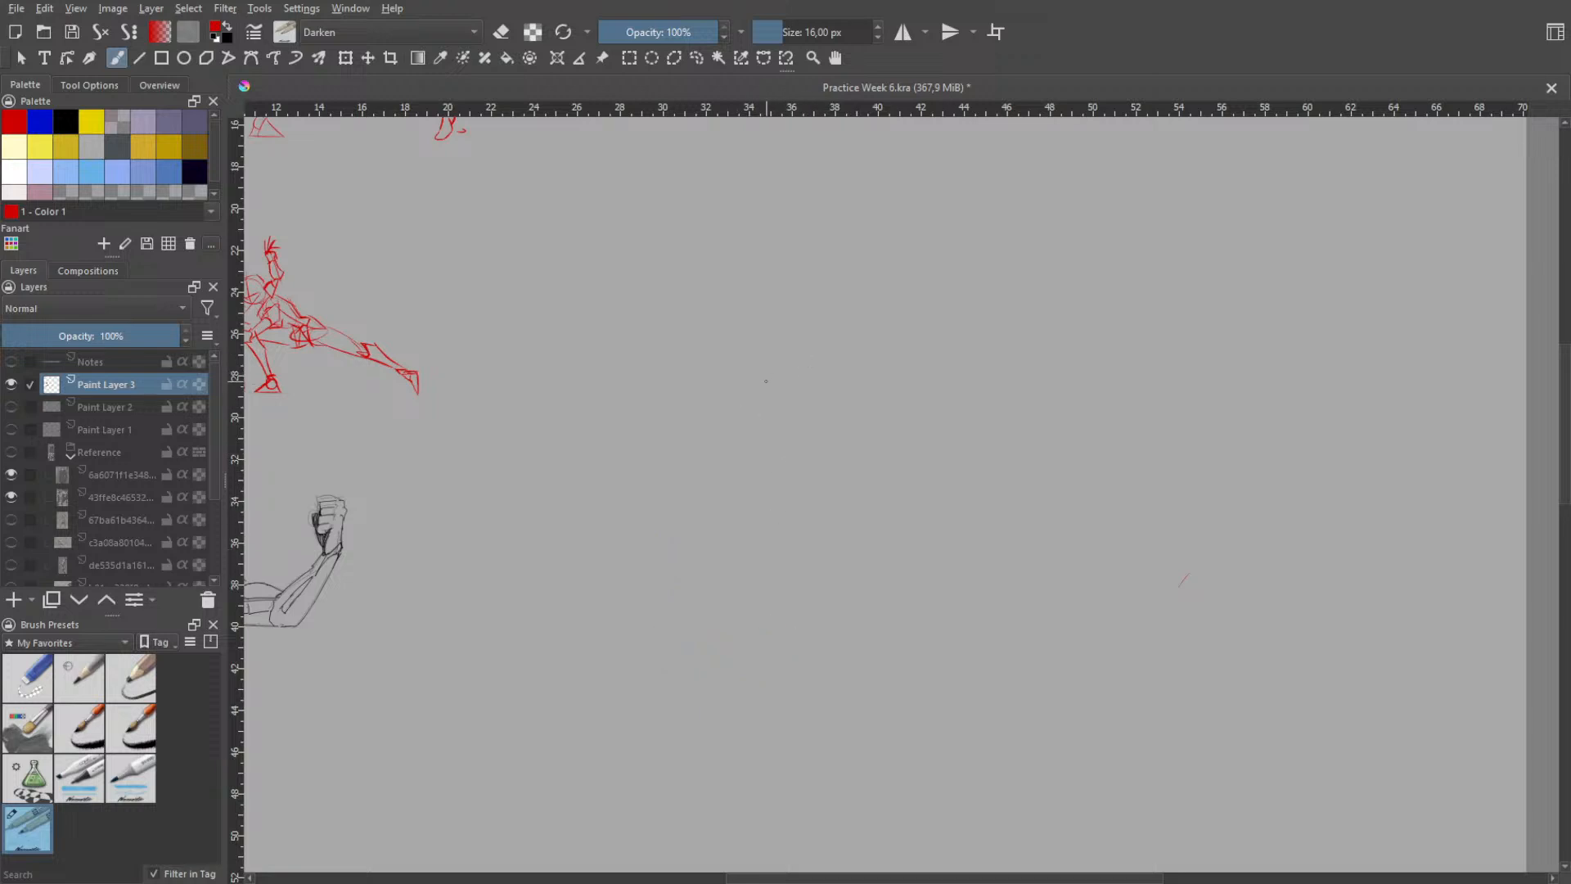
- Draw a slanted four-sided top face for a box with slightly curved edges, undoing misplaced strokes
drag(666, 413, 868, 252)
mouse_move(670, 408)
mouse_down()
mouse_move(821, 454)
mouse_move(1000, 313)
mouse_up()
key(ctrl+z)
drag(811, 454, 1014, 268)
key(ctrl+z)
drag(824, 457, 964, 325)
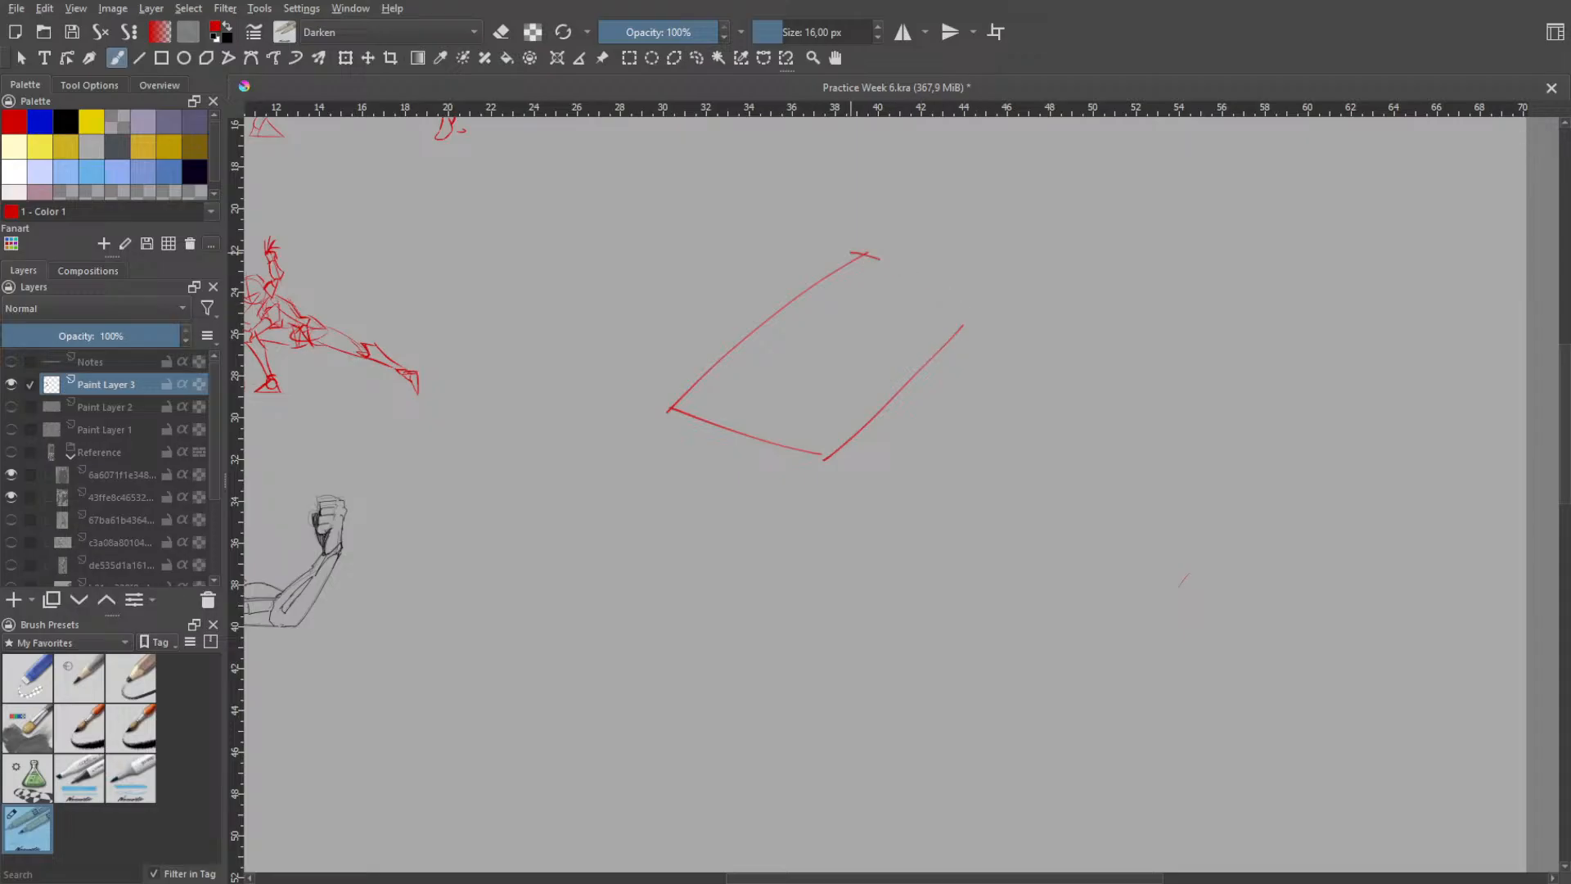
mouse_move(842, 261)
mouse_down()
mouse_move(982, 313)
mouse_move(952, 472)
mouse_up()
key(ctrl+z)
- Try a side edge descending from the top face's right corner and a short slanted bottom edge, undoing the attempts
key(ctrl+z)
drag(980, 296, 945, 460)
key(ctrl+z)
drag(977, 296, 939, 466)
drag(822, 573, 906, 497)
key(ctrl+z)
key(ctrl+z)
mouse_move(859, 575)
mouse_down()
mouse_move(941, 491)
mouse_move(923, 490)
mouse_up()
key(ctrl+z)
mouse_move(859, 573)
mouse_down()
mouse_move(919, 484)
mouse_move(934, 496)
mouse_up()
key(ctrl+z)
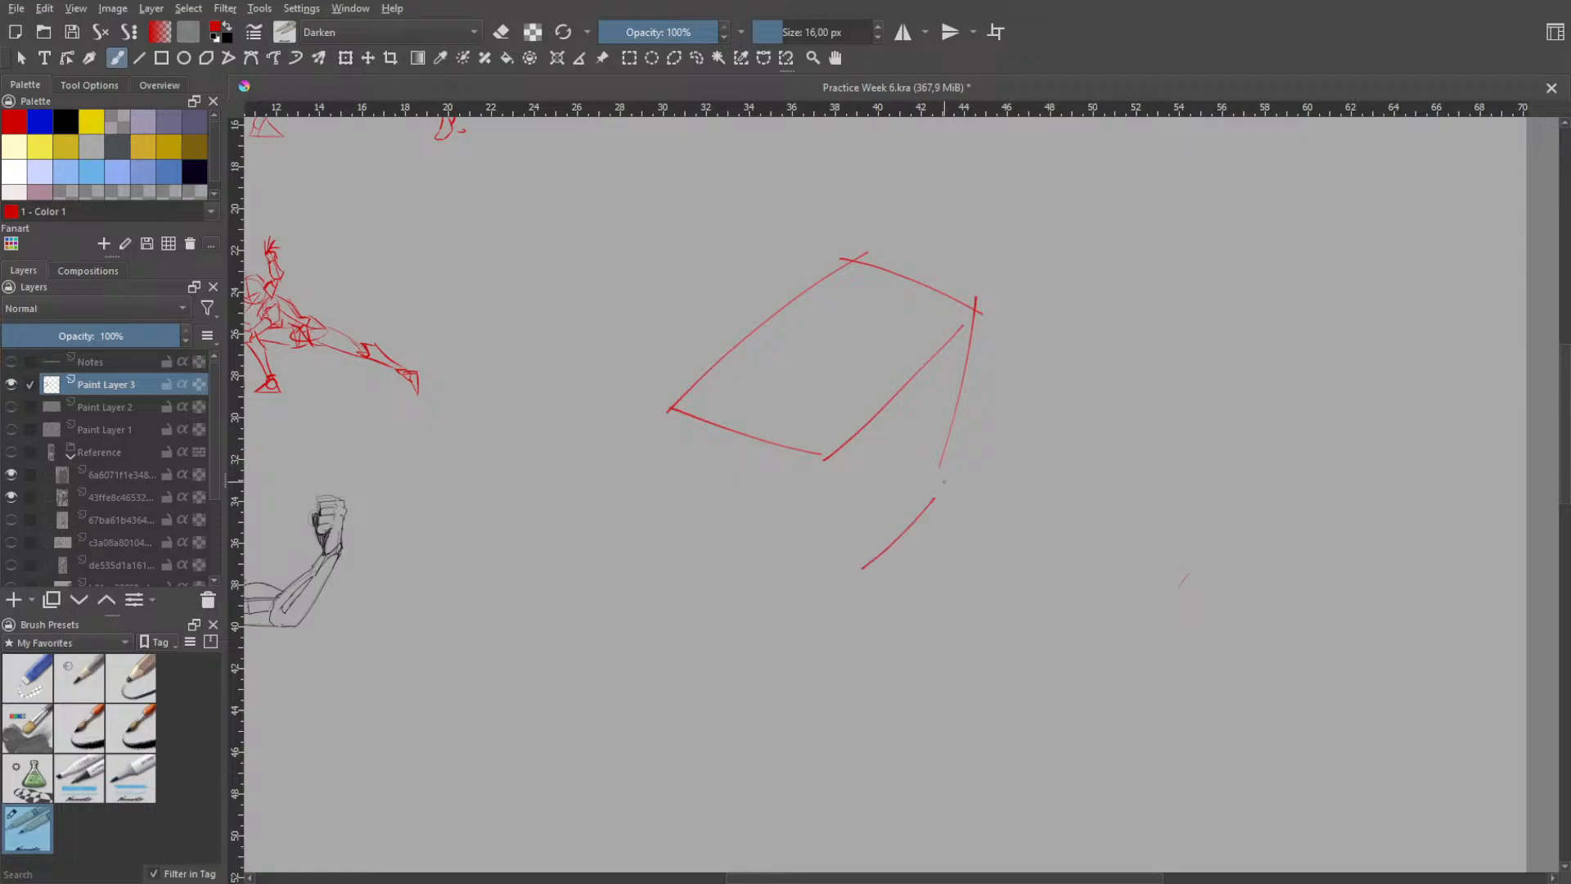
key(ctrl+z)
drag(852, 543, 954, 456)
- Try inward-tapering side edges from the right, front and left corners of the top face, undoing them all
key(ctrl+z)
drag(841, 573, 928, 481)
key(ctrl+z)
key(ctrl+z)
drag(979, 298, 877, 562)
key(ctrl+z)
drag(974, 302, 909, 531)
drag(828, 458, 832, 577)
key(ctrl+z)
drag(826, 421, 854, 577)
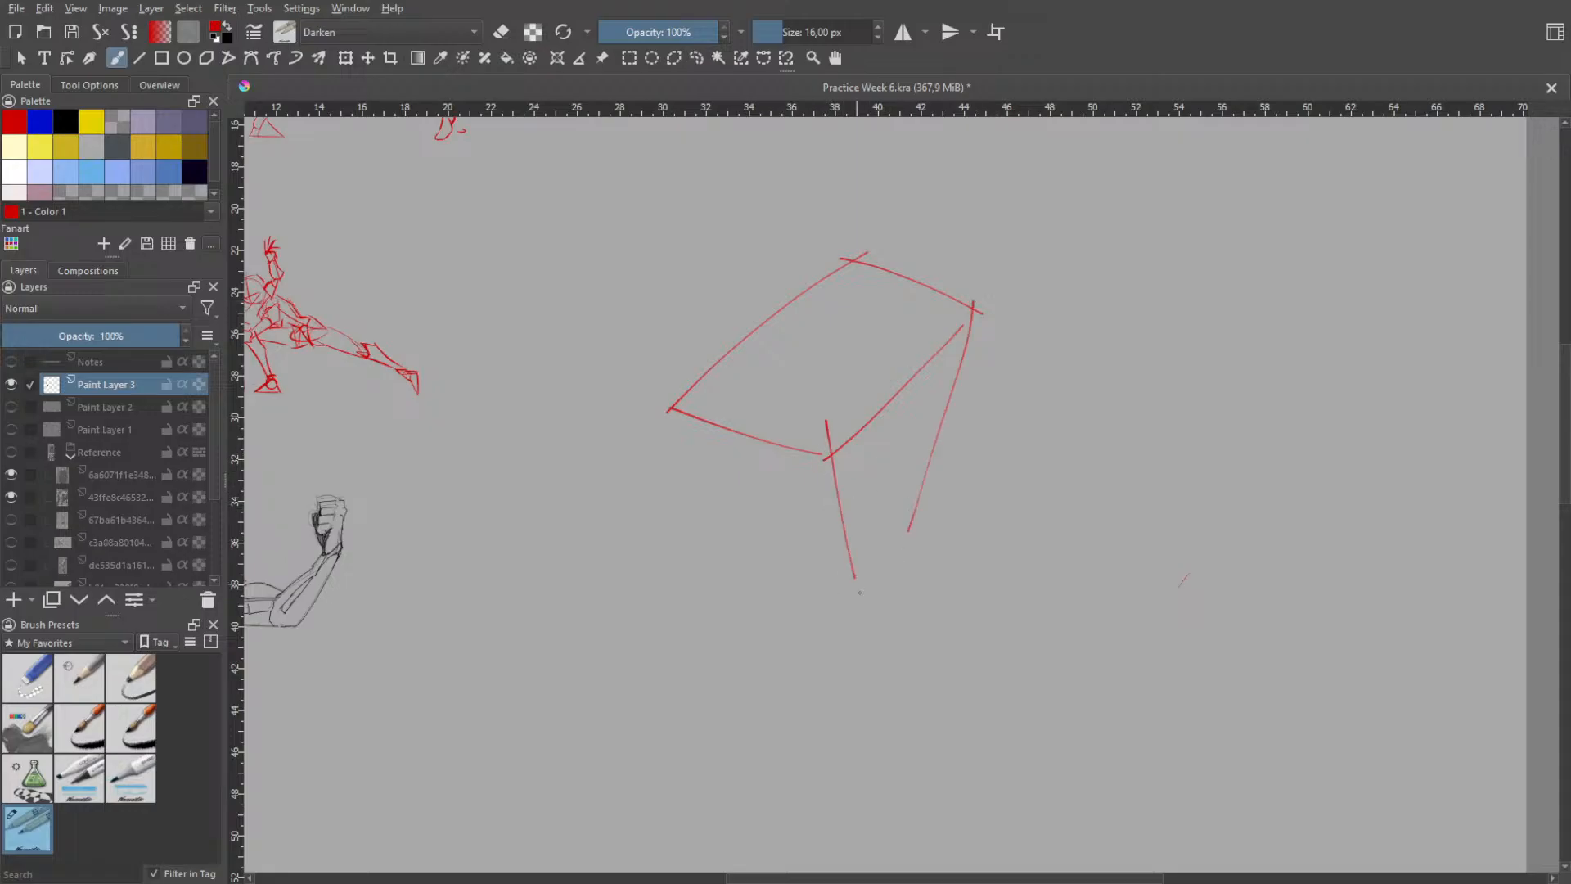
key(ctrl+z)
mouse_move(830, 445)
mouse_down()
mouse_move(874, 577)
mouse_move(916, 516)
mouse_up()
key(ctrl+z)
- Draw a long vertical edge down from the front corner of the top face, undoing unsatisfactory attempts
key(ctrl+z)
key(ctrl+z)
drag(676, 420, 745, 555)
key(ctrl+z)
key(ctrl+z)
key(ctrl+z)
key(ctrl+z)
drag(823, 439, 841, 603)
key(ctrl+z)
drag(826, 436, 822, 600)
key(ctrl+z)
drag(825, 442, 833, 620)
key(ctrl+z)
key(ctrl+z)
drag(826, 446, 828, 614)
key(ctrl+z)
drag(826, 449, 828, 652)
key(ctrl+z)
key(ctrl+z)
drag(824, 460, 843, 658)
key(ctrl+z)
drag(824, 456, 827, 676)
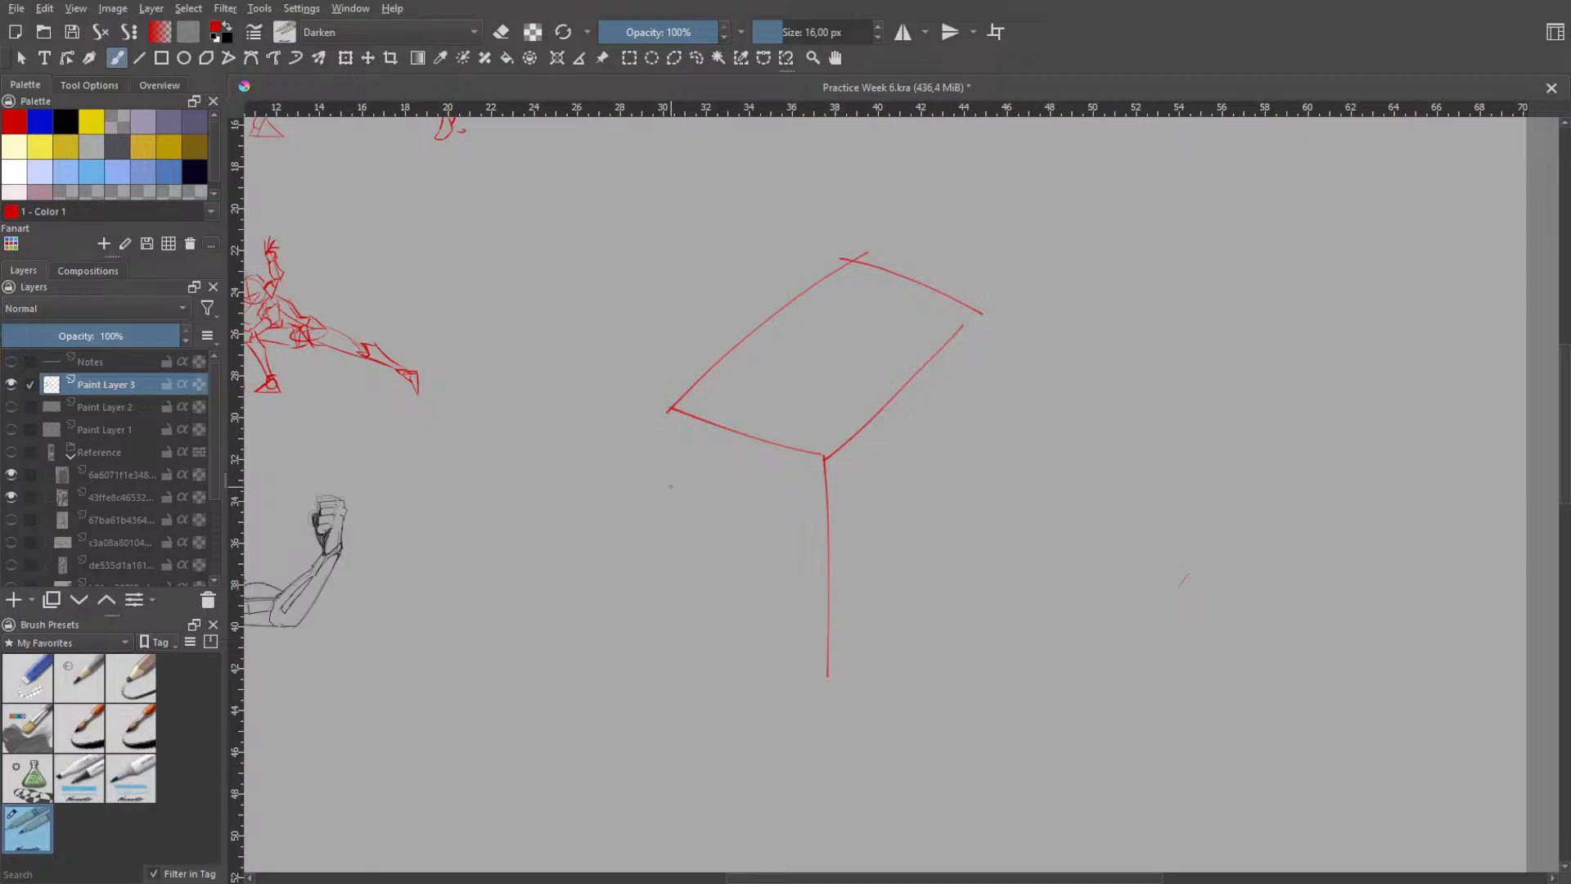
- Draw the box's left and right vertical edges down from the top face's corners, undoing misplaced strokes
drag(671, 406, 698, 643)
drag(977, 287, 989, 500)
key(ctrl+z)
key(ctrl+z)
drag(968, 288, 974, 578)
key(ctrl+z)
key(ctrl+z)
drag(979, 285, 977, 582)
- Draw the right and front edges of the box's base as long lines crossing at the front corner
key(ctrl+z)
drag(972, 286, 958, 604)
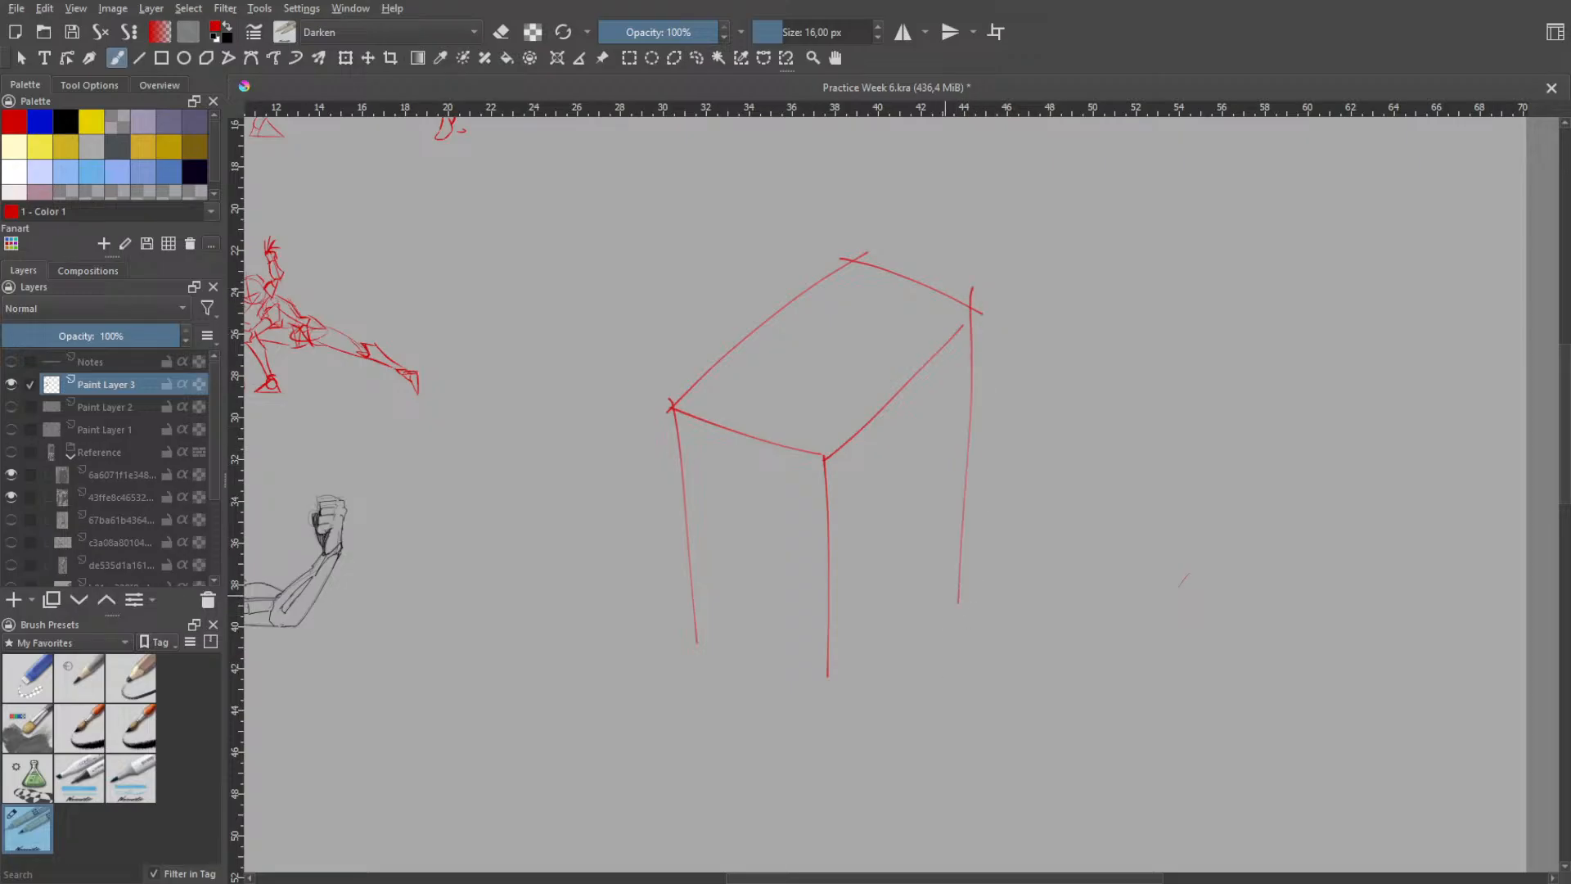
drag(768, 723, 846, 607)
key(ctrl+z)
drag(771, 754, 984, 503)
key(ctrl+z)
mouse_move(653, 615)
mouse_down()
mouse_move(923, 699)
mouse_move(911, 723)
mouse_move(928, 709)
mouse_up()
key(ctrl+z)
key(ctrl+z)
key(ctrl+z)
drag(638, 639, 972, 718)
key(ctrl+z)
drag(639, 620, 970, 713)
- Draw the left and back edges of the box's base as extended lines, redoing strokes that miss the corners
drag(604, 717, 908, 452)
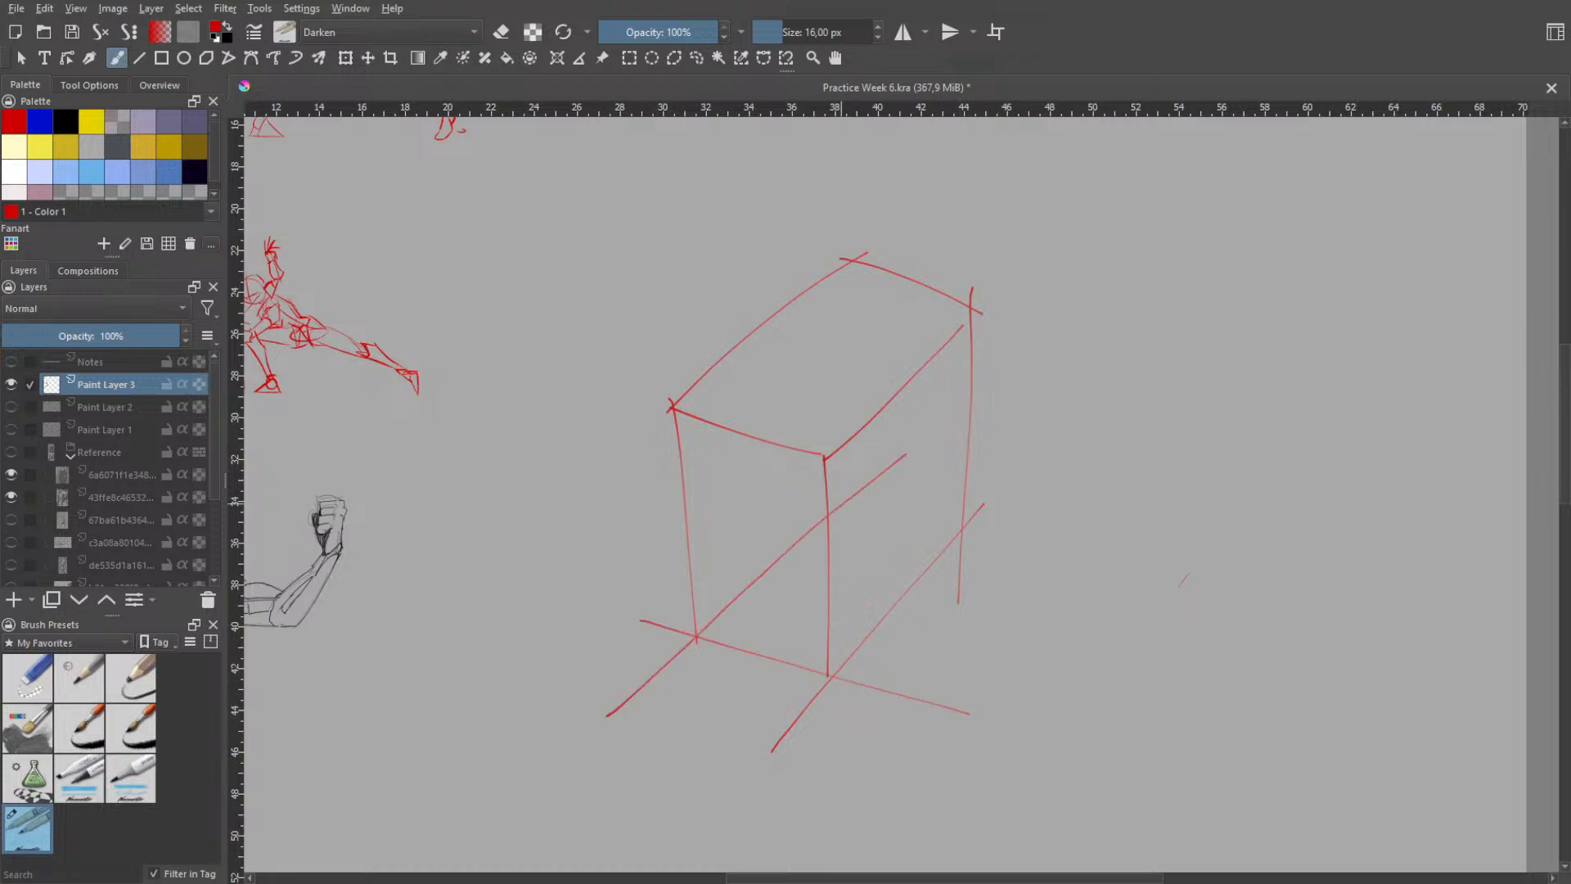
key(ctrl+z)
mouse_move(583, 746)
mouse_down()
mouse_move(880, 481)
mouse_move(1041, 533)
mouse_up()
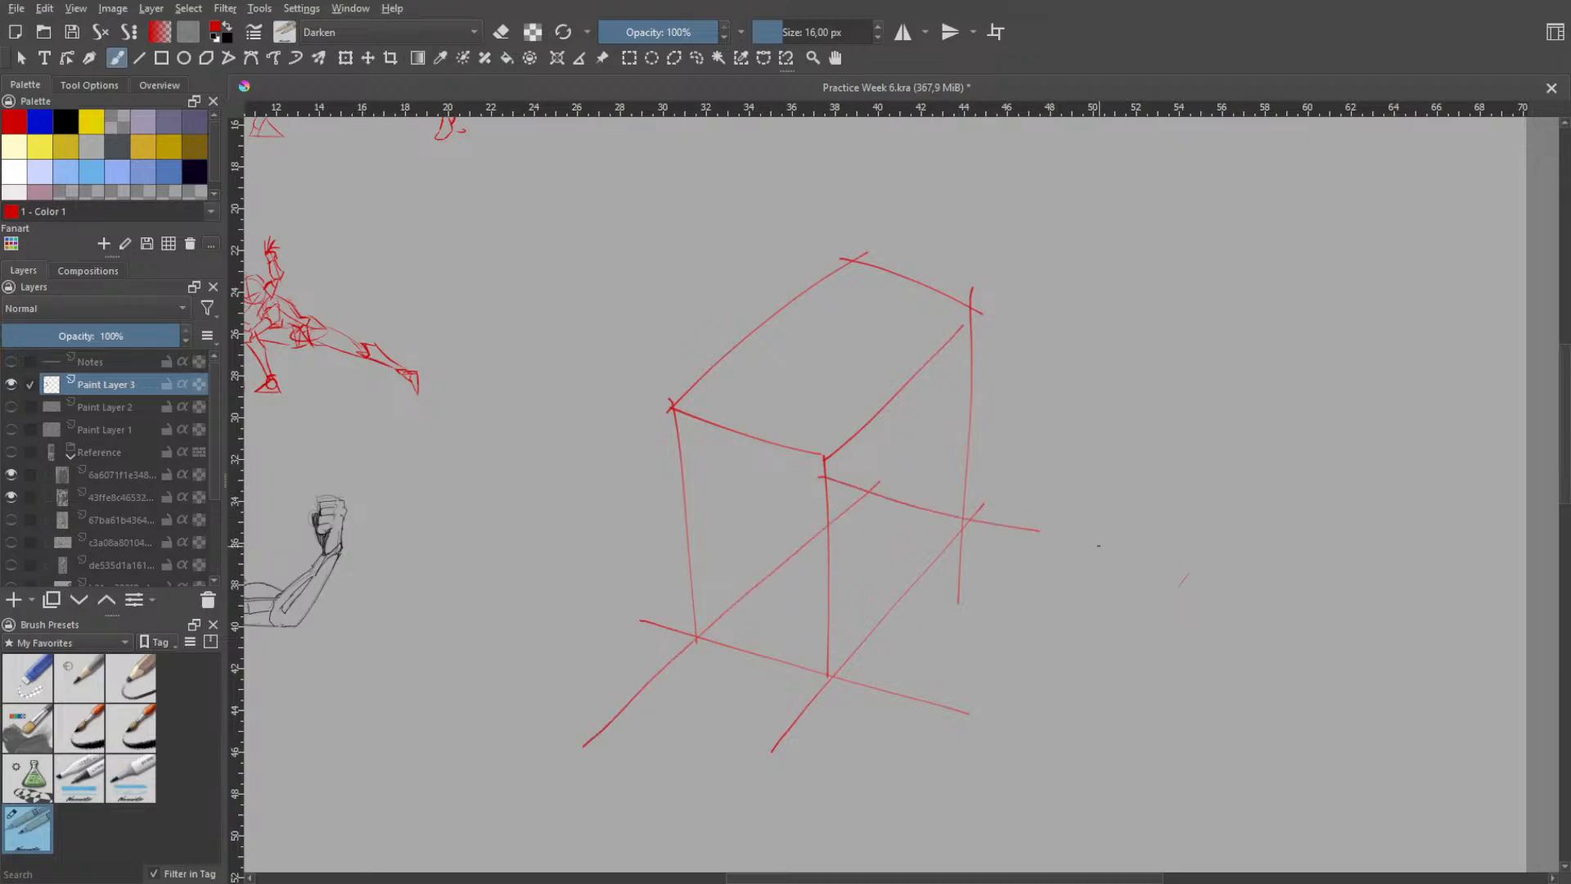
key(ctrl+z)
drag(800, 495, 1049, 557)
key(ctrl+z)
drag(809, 483, 1069, 549)
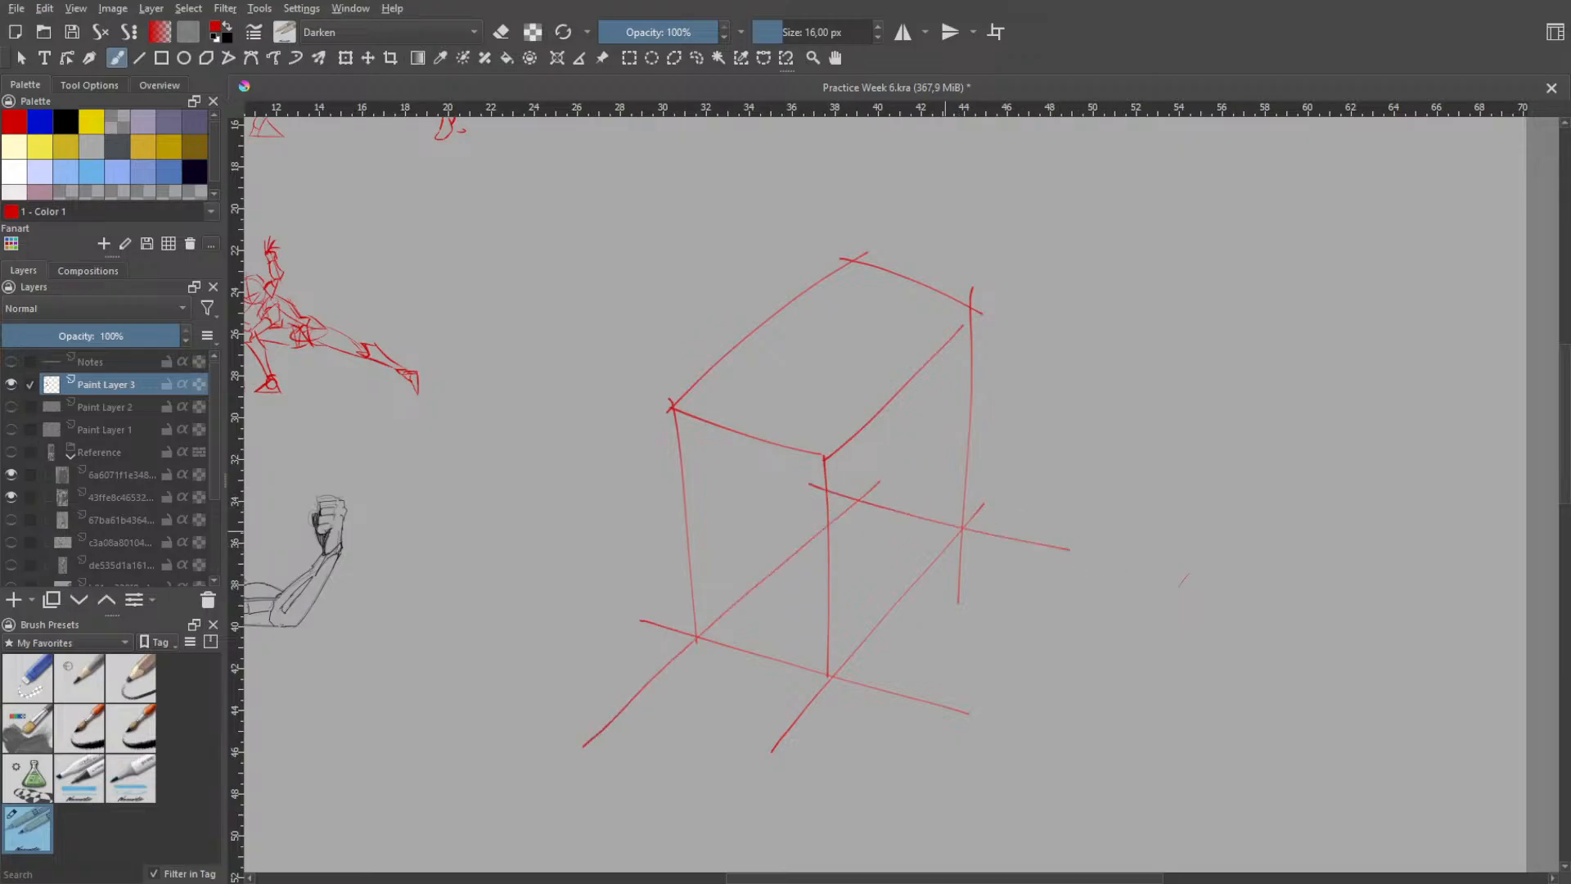
- Switch to the eraser brush and erase the curved back and left edges of the box's top face
right_click(836, 315)
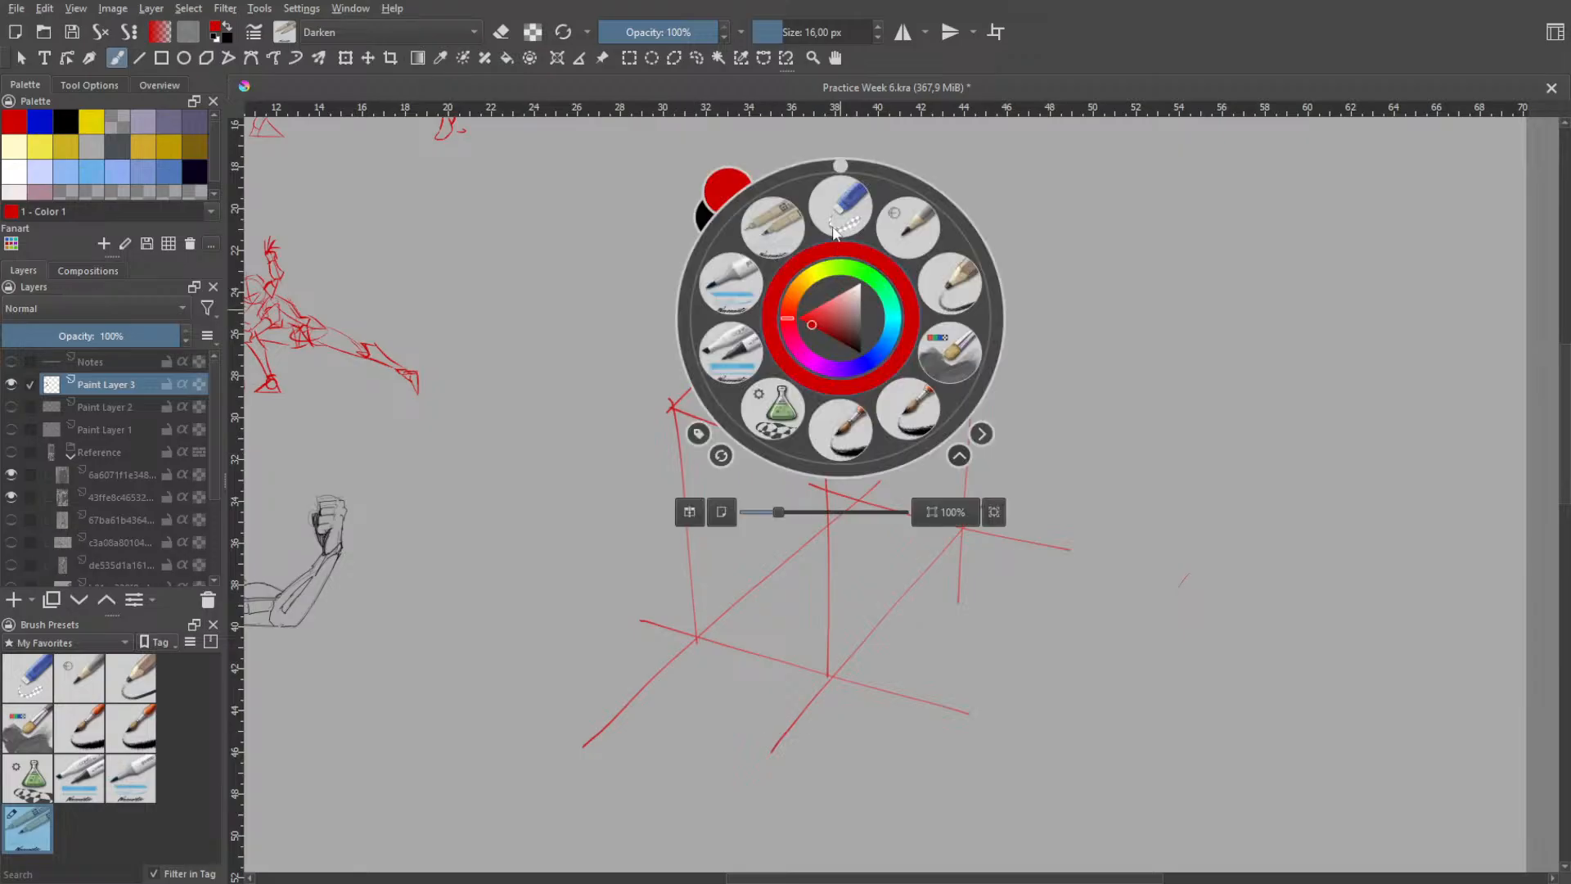
click(841, 209)
mouse_move(840, 268)
mouse_down()
mouse_move(869, 253)
mouse_move(800, 293)
mouse_move(912, 285)
mouse_move(863, 260)
mouse_move(964, 309)
mouse_up()
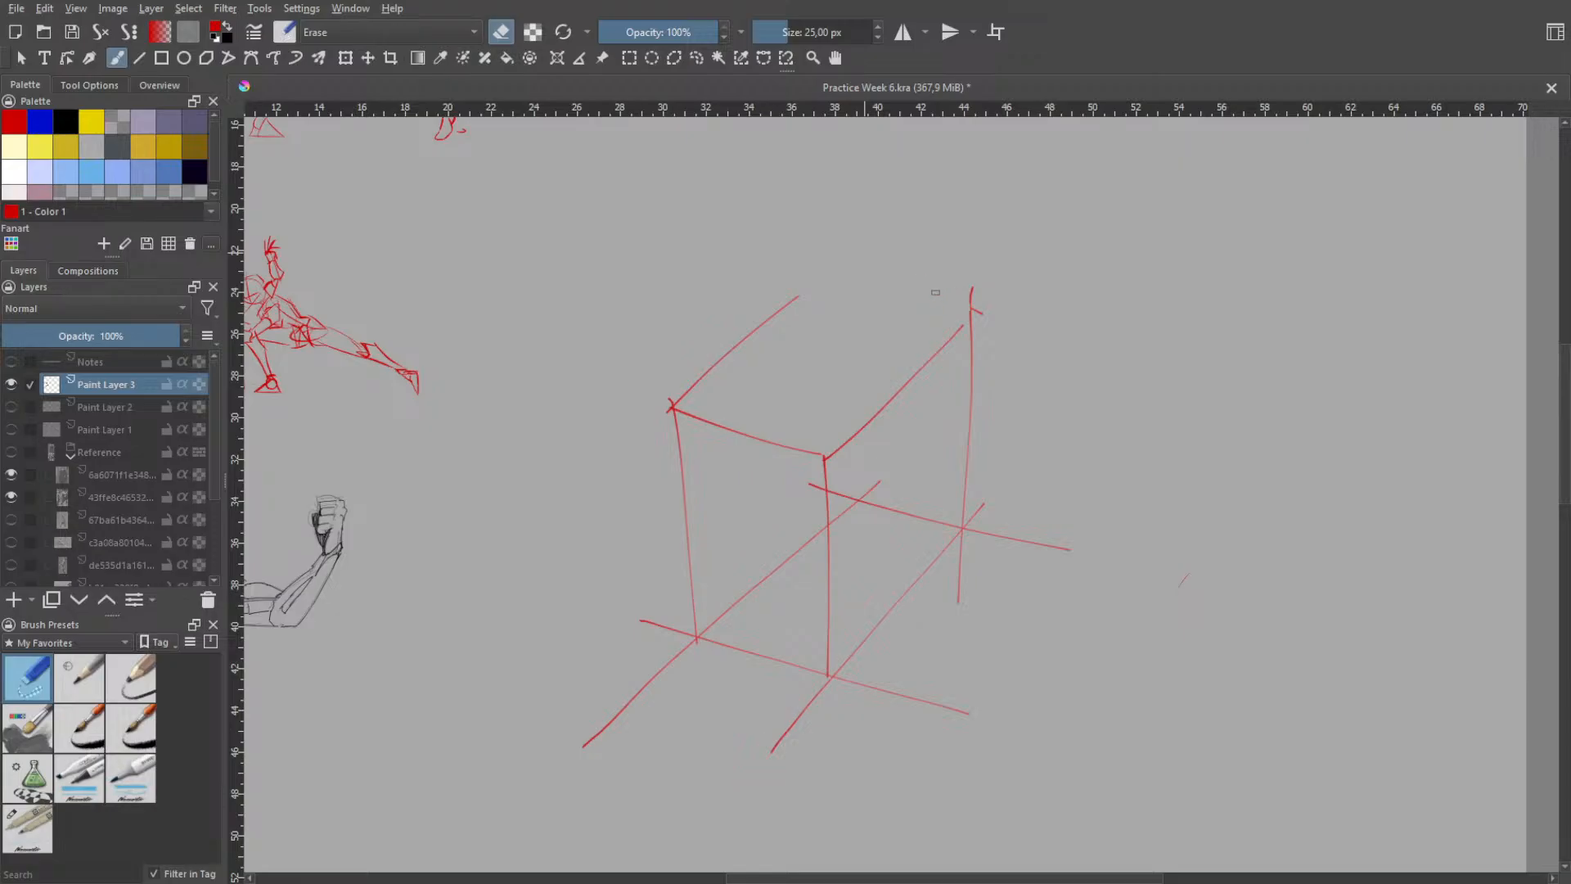
drag(792, 302, 680, 389)
- Switch back to the red sketching pen and redraw the top face's left edge as a straighter line past the corner
right_click(747, 390)
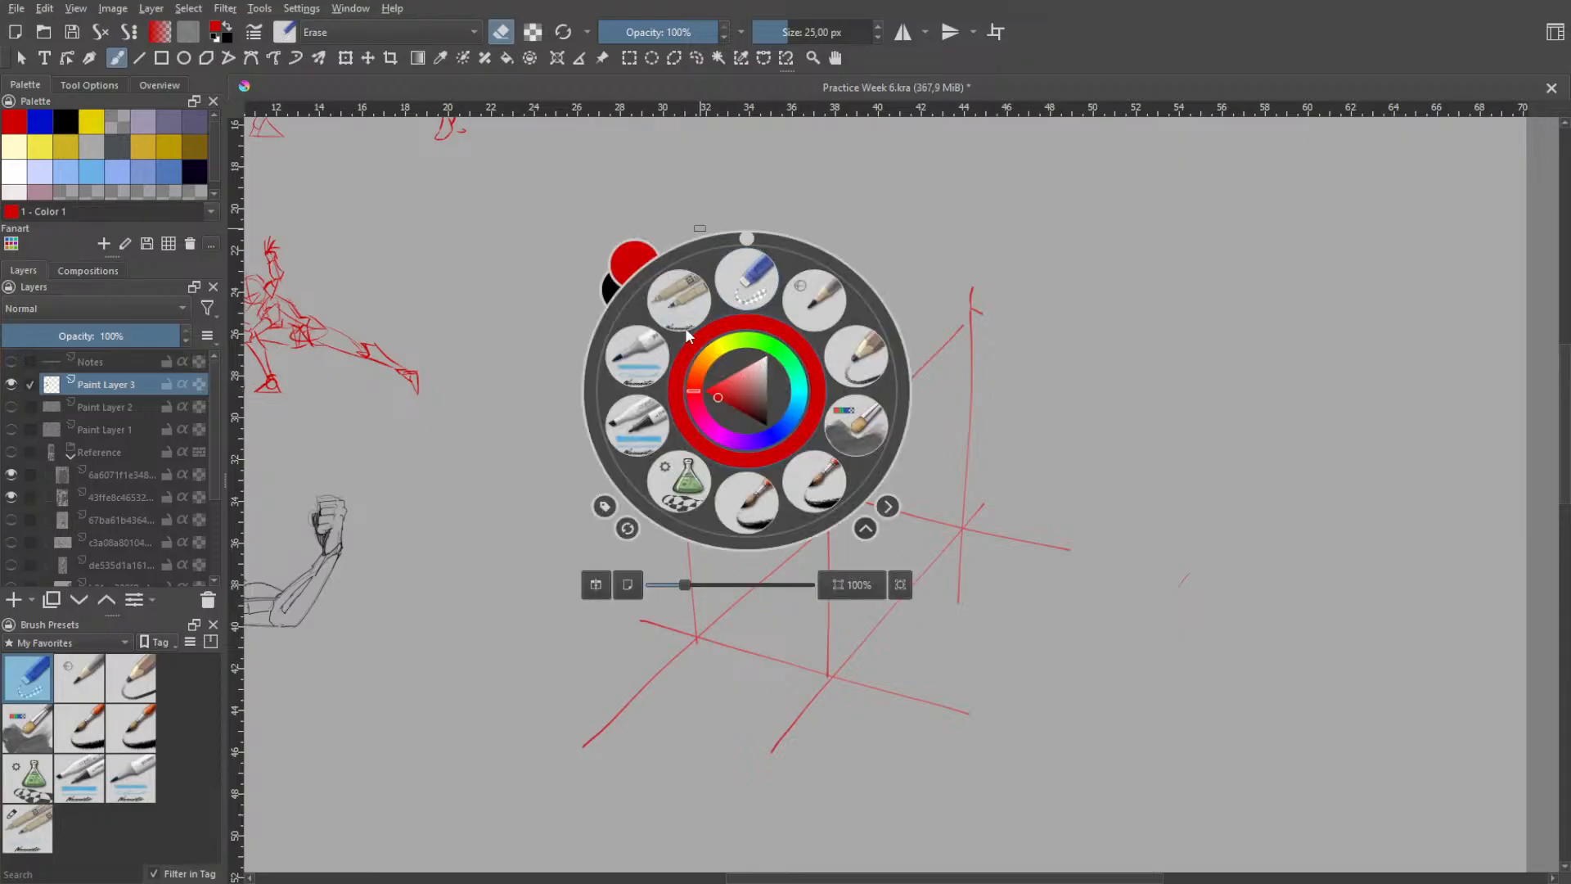
click(683, 302)
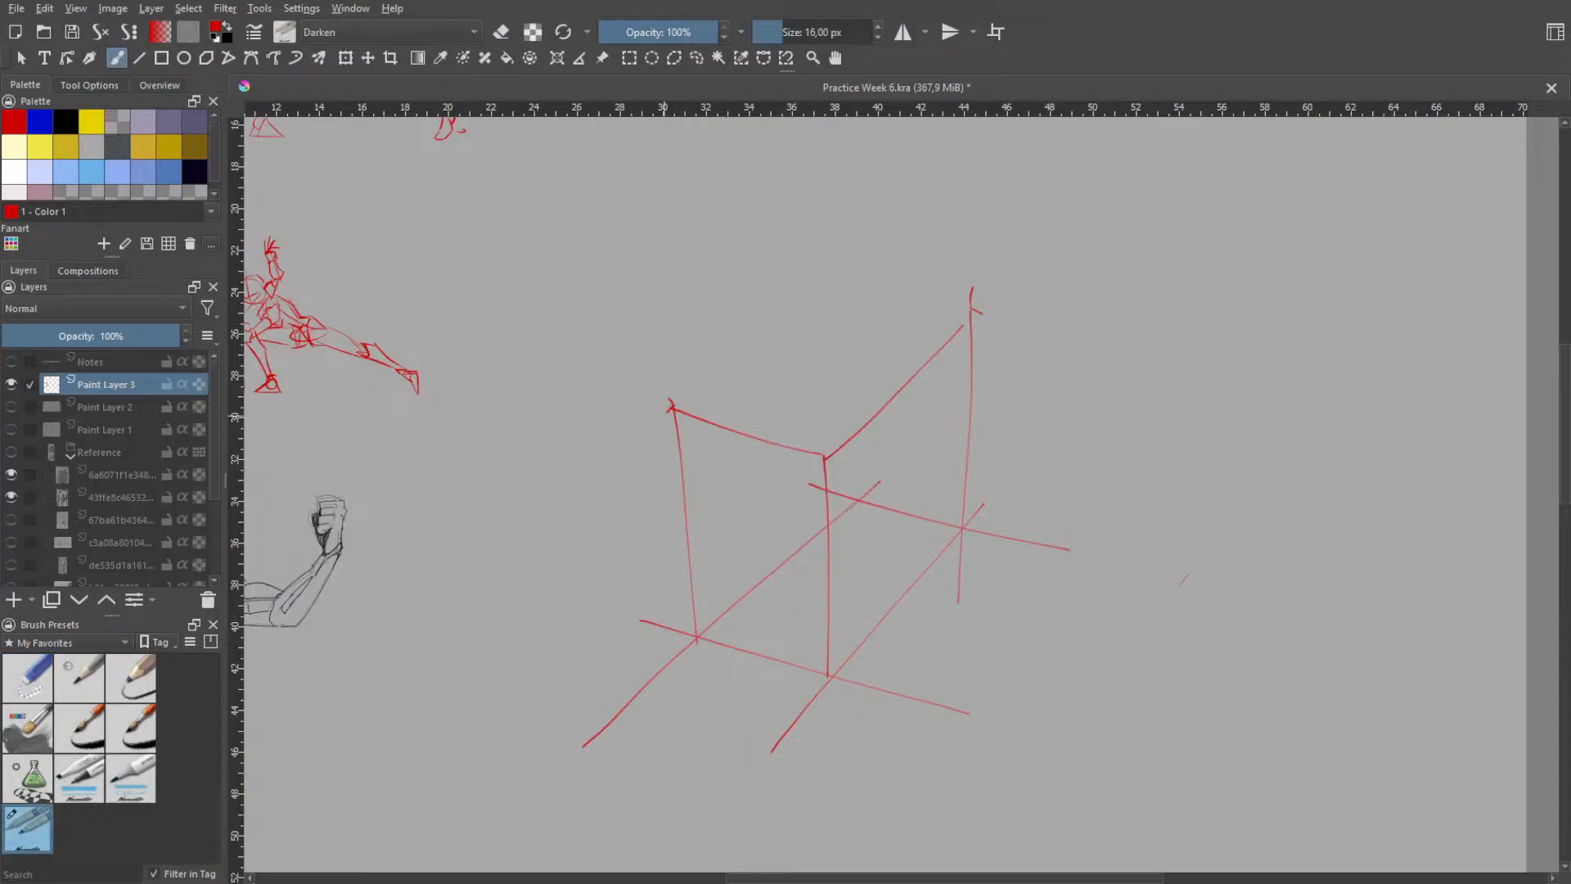
key(ctrl+z)
drag(663, 416, 893, 239)
key(ctrl+z)
drag(638, 440, 877, 257)
key(ctrl+z)
drag(633, 438, 832, 288)
- Redraw the back edge of the top face to meet the right vertical, undoing unsatisfactory strokes
drag(830, 288, 1008, 342)
key(ctrl+z)
drag(811, 279, 985, 327)
key(ctrl+z)
key(ctrl+z)
drag(825, 295, 986, 322)
- Draw the box's hidden rear vertical edge from the top face's back corner down to the base, undoing extra strokes
key(ctrl+z)
key(ctrl+z)
drag(832, 286, 992, 336)
drag(827, 267, 851, 542)
key(ctrl+z)
key(ctrl+z)
key(ctrl+z)
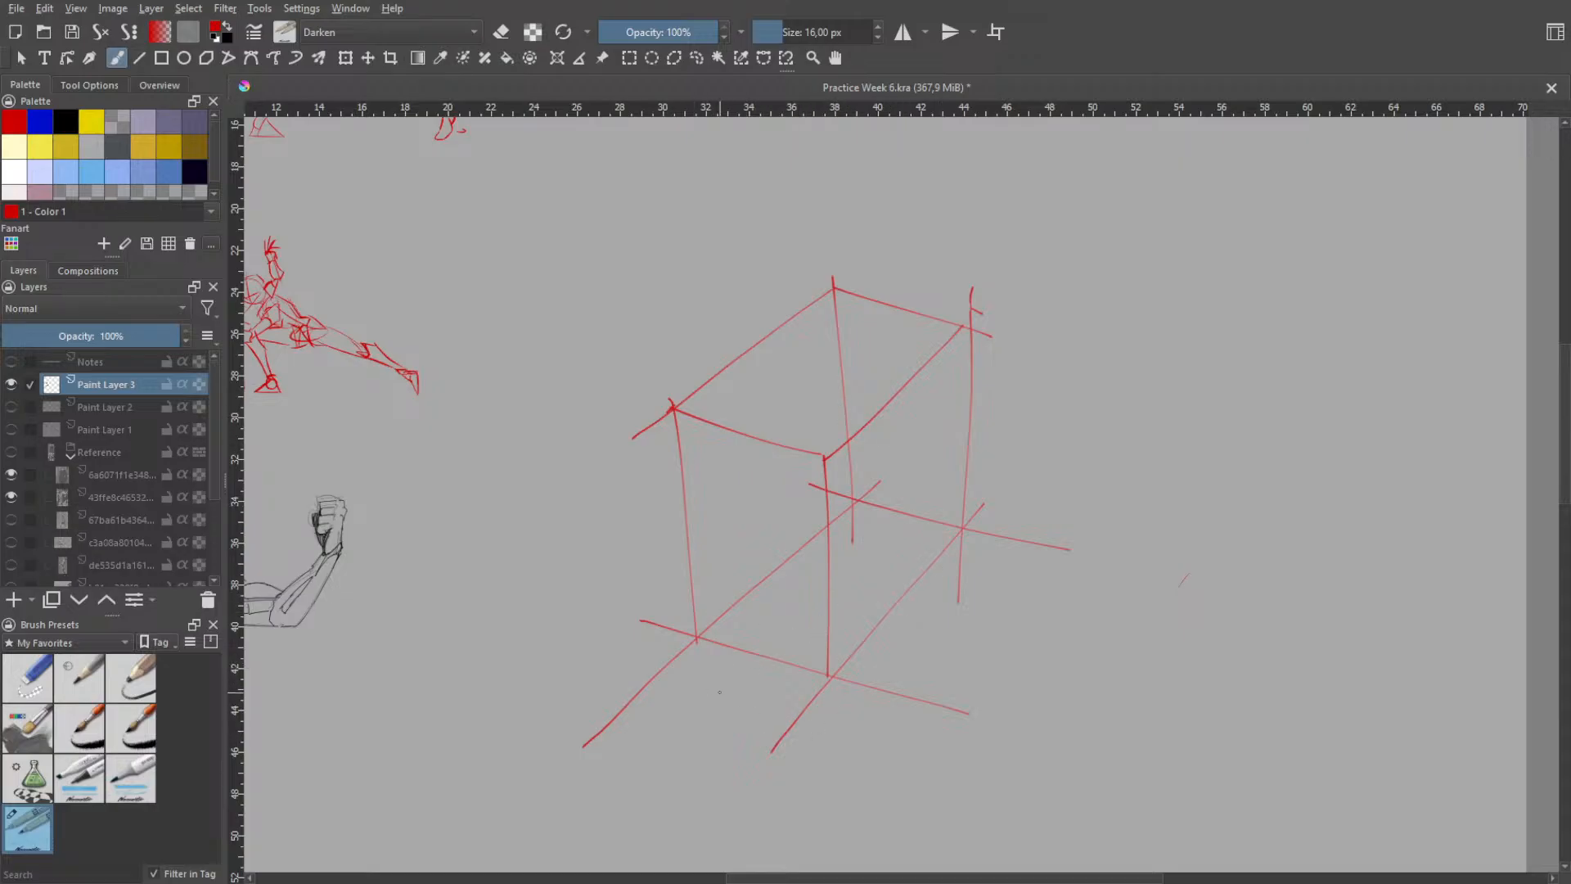
- Try a short line parallel to and just below the base's front edge, repeatedly undoing and redrawing it
mouse_move(689, 676)
mouse_down()
mouse_move(800, 729)
mouse_move(726, 690)
mouse_move(812, 733)
mouse_move(848, 730)
mouse_up()
key(ctrl+z)
key(ctrl+z)
key(ctrl+z)
drag(701, 721, 843, 752)
key(ctrl+z)
key(ctrl+z)
drag(697, 757, 819, 801)
key(ctrl+z)
drag(729, 734, 838, 770)
- Try a long slanted line from the base's rear right corner down past the front corner
key(ctrl+z)
drag(698, 727, 819, 770)
- Try slanted and crossing lines in front of the base's left side, then undo all extra strokes below the base
key(ctrl+z)
drag(748, 705, 833, 743)
key(ctrl+z)
drag(702, 717, 803, 747)
mouse_move(965, 540)
mouse_down()
mouse_move(793, 773)
mouse_move(844, 716)
mouse_up()
key(ctrl+z)
key(ctrl+z)
drag(970, 528, 799, 778)
drag(667, 769, 784, 625)
key(ctrl+z)
mouse_move(633, 804)
mouse_down()
mouse_move(779, 589)
mouse_move(749, 635)
mouse_up()
key(ctrl+z)
key(ctrl+z)
key(ctrl+z)
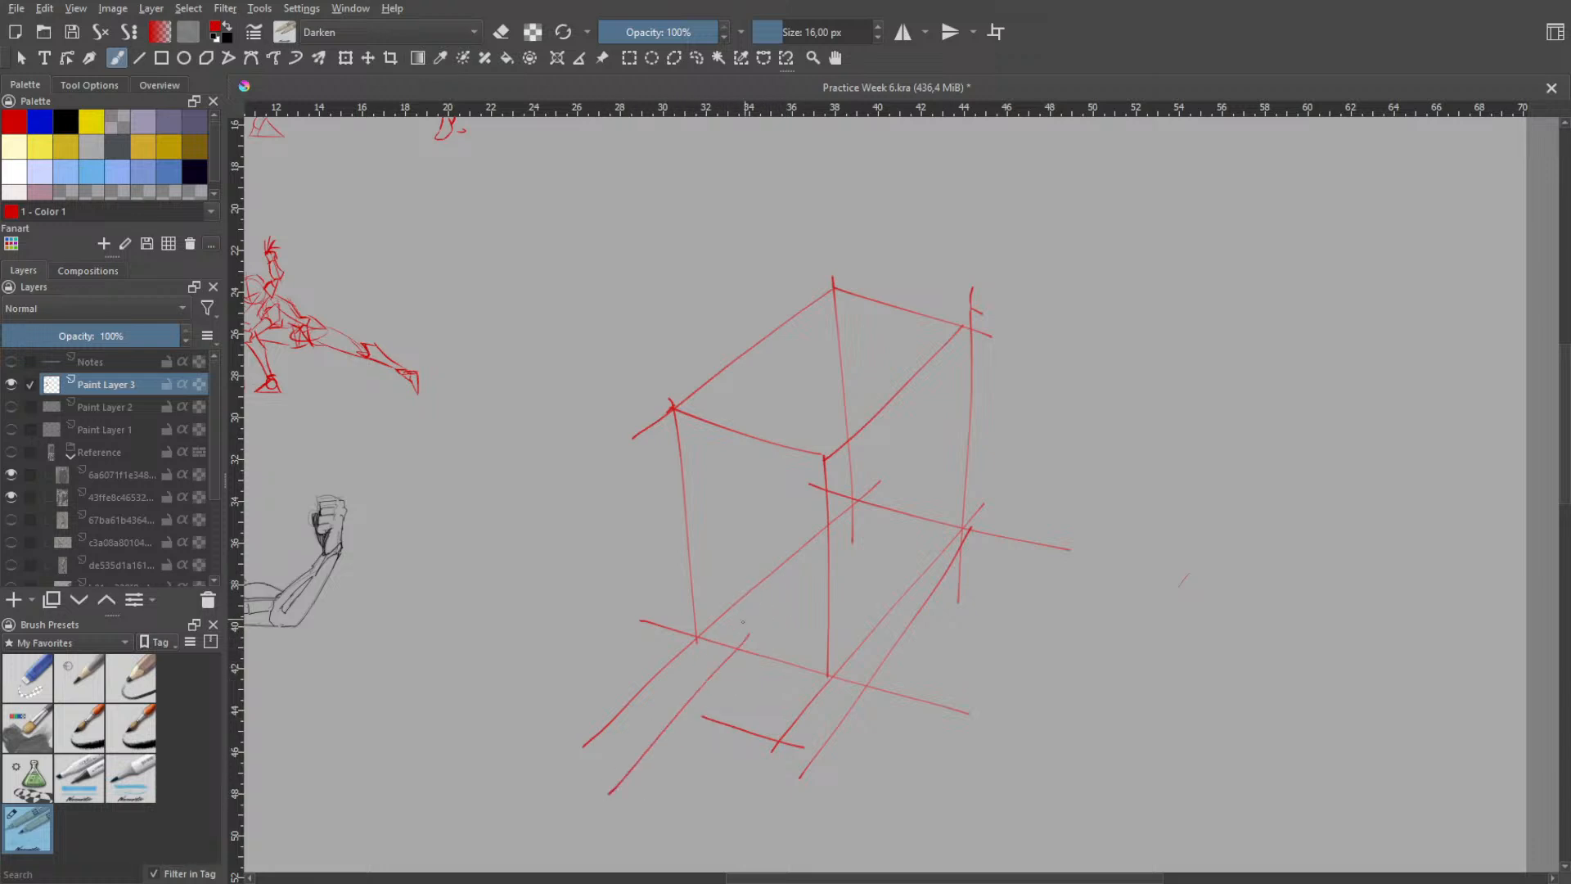
key(ctrl+z)
drag(635, 784, 728, 664)
drag(667, 717, 765, 743)
- Try short slanted strokes and a long slanted line in front of the box's base, undoing all of them
key(ctrl+z)
key(ctrl+z)
key(ctrl+z)
key(ctrl+z)
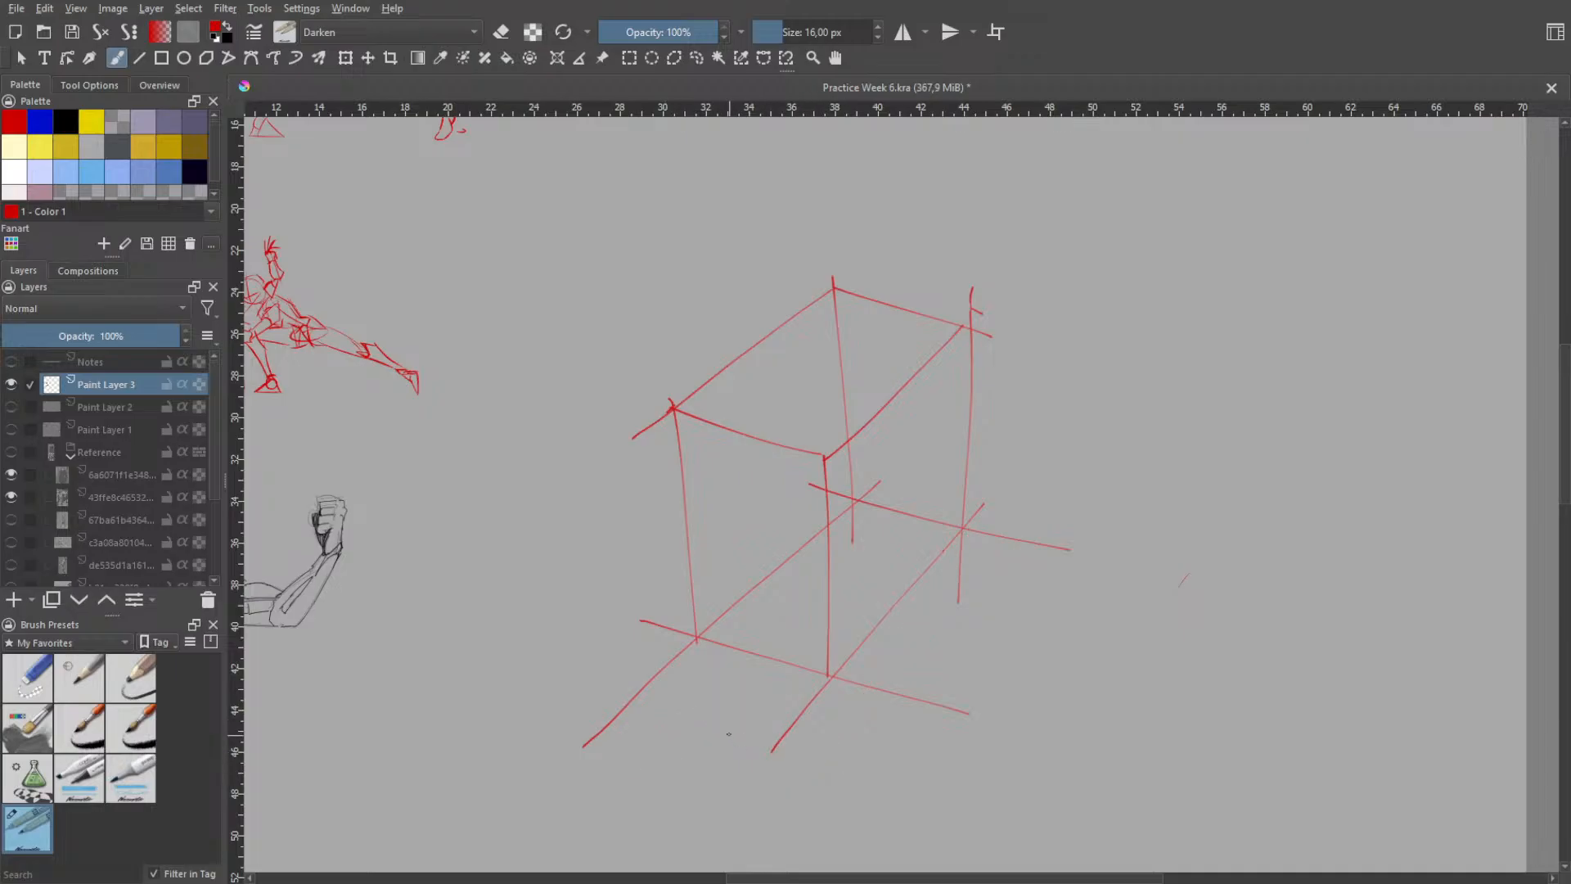
drag(646, 757, 724, 660)
key(ctrl+z)
mouse_move(603, 813)
mouse_down()
mouse_move(706, 667)
mouse_move(634, 789)
mouse_up()
- Try lines below and parallel to the base's front edge, undoing them, plus a short vertical below the front corner
key(ctrl+z)
drag(966, 536, 757, 833)
key(ctrl+z)
key(ctrl+z)
drag(675, 726, 837, 765)
key(ctrl+z)
drag(623, 715, 862, 781)
key(ctrl+z)
key(ctrl+z)
drag(634, 733, 911, 802)
key(ctrl+z)
mouse_move(830, 751)
mouse_down()
mouse_move(865, 833)
mouse_move(832, 842)
mouse_up()
- Try short vertical strokes beneath the box's right side, continuing its right edge downwards, then undo them
key(h)
scroll(937, 704, down, 1)
drag(950, 710, 896, 487)
key(b)
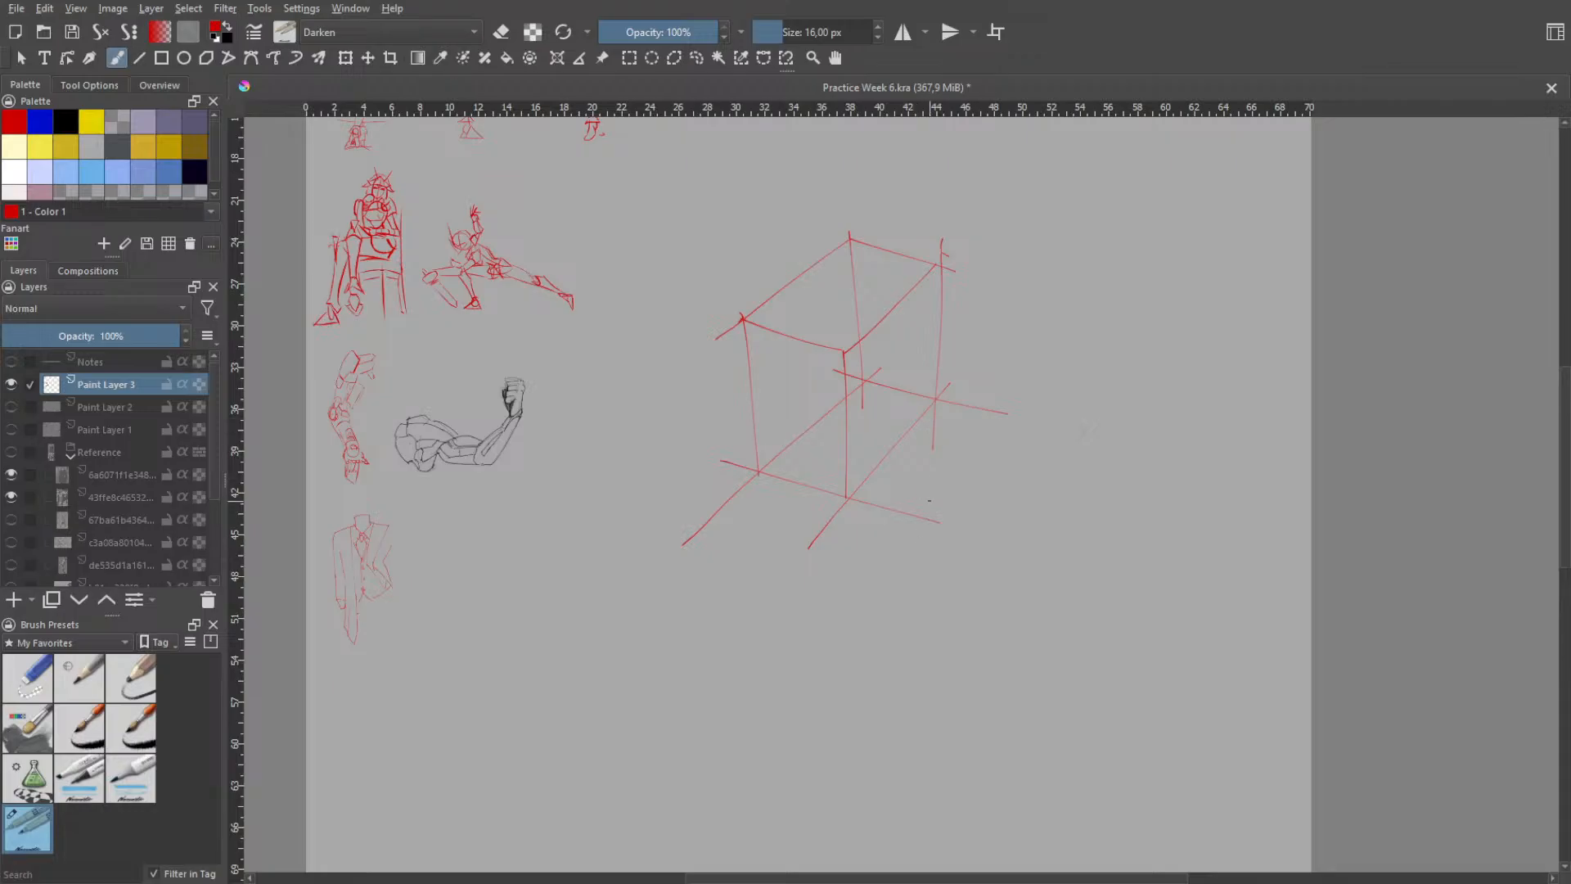
drag(933, 529, 930, 548)
drag(934, 487, 930, 588)
key(ctrl+z)
- Try a short vertical and several slanted lines below the base's right side, undoing each attempt
key(ctrl+z)
key(ctrl+z)
mouse_move(934, 508)
mouse_down()
mouse_move(931, 586)
mouse_move(936, 495)
mouse_up()
key(ctrl+z)
mouse_move(890, 554)
mouse_down()
mouse_move(928, 497)
mouse_move(941, 503)
mouse_up()
key(ctrl+z)
key(ctrl+z)
drag(884, 565, 935, 499)
- Draw the slanted upper right edge of a second box below the first, undoing and redrawing it until it fits
key(ctrl+z)
key(ctrl+z)
mouse_move(880, 572)
mouse_down()
mouse_move(932, 492)
mouse_move(930, 513)
mouse_up()
key(ctrl+z)
mouse_move(883, 577)
mouse_down()
mouse_move(928, 514)
mouse_move(915, 484)
mouse_up()
key(ctrl+z)
key(ctrl+z)
key(ctrl+z)
drag(866, 550, 924, 483)
- Draw the lower box's right vertical edge and front vertical edge, undoing extra strokes
key(ctrl+z)
mouse_move(860, 554)
mouse_down()
mouse_move(929, 473)
mouse_move(914, 485)
mouse_up()
- Complete the lower box's front face with its top edge, left vertical edge and bottom edge
key(ctrl+z)
key(ctrl+z)
mouse_move(855, 561)
mouse_down()
mouse_move(931, 482)
mouse_move(921, 471)
mouse_up()
key(ctrl+z)
key(ctrl+z)
drag(850, 563, 925, 477)
key(ctrl+z)
drag(849, 565, 923, 483)
key(ctrl+z)
mouse_move(847, 561)
mouse_down()
mouse_move(940, 455)
mouse_move(916, 563)
mouse_up()
key(ctrl+z)
key(ctrl+z)
drag(935, 426, 916, 566)
drag(862, 515, 843, 650)
key(ctrl+z)
key(ctrl+z)
key(ctrl+z)
key(ctrl+z)
key(ctrl+z)
mouse_move(734, 517)
mouse_down()
mouse_move(854, 559)
mouse_move(847, 571)
mouse_up()
key(ctrl+z)
key(ctrl+z)
mouse_move(757, 547)
mouse_down()
mouse_move(826, 470)
mouse_move(804, 479)
mouse_move(819, 481)
mouse_move(768, 657)
mouse_up()
key(ctrl+z)
key(ctrl+z)
key(ctrl+z)
mouse_move(759, 517)
mouse_down()
mouse_move(766, 653)
mouse_move(824, 651)
mouse_up()
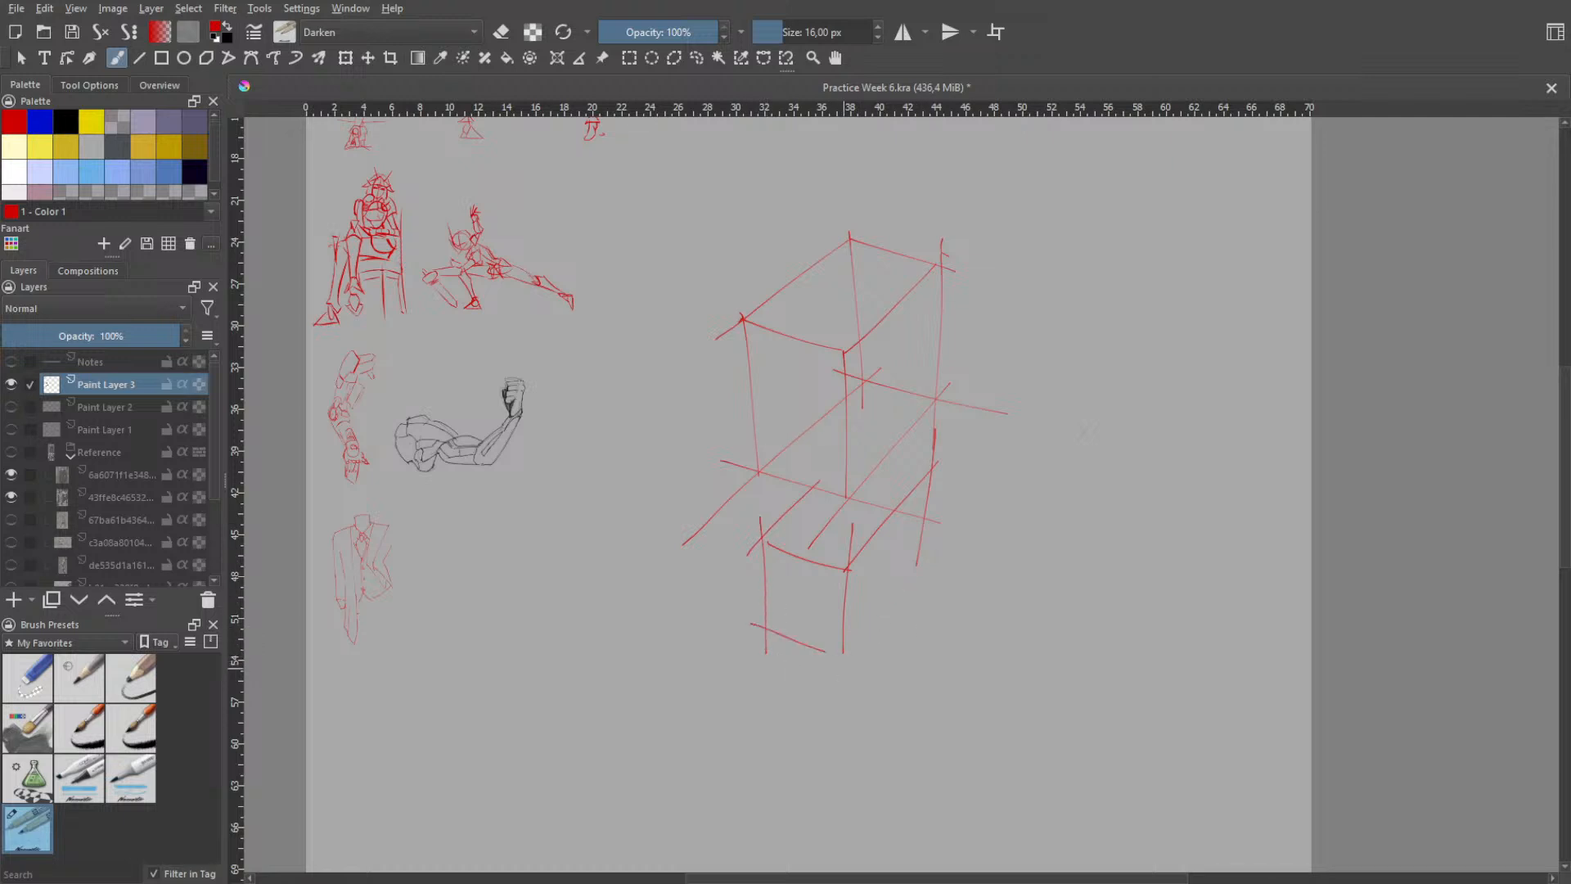
- Draw the lower box's bottom right edge, its hidden rear top edge and its extended upper left edge
drag(926, 560, 834, 676)
mouse_move(854, 433)
mouse_down()
mouse_move(978, 471)
mouse_move(965, 473)
mouse_up()
key(ctrl+z)
drag(759, 535, 886, 407)
key(ctrl+z)
- Draw the lower box's hidden rear vertical edge and hidden bottom left edge, undoing extra strokes
mouse_move(749, 562)
mouse_down()
mouse_move(876, 423)
mouse_move(840, 557)
mouse_up()
key(ctrl+z)
drag(863, 413, 850, 544)
key(ctrl+z)
drag(739, 658, 847, 535)
key(ctrl+z)
- Try several strokes for the lower box's hidden rear bottom edge, undoing each attempt
mouse_move(736, 645)
mouse_down()
mouse_move(839, 525)
mouse_move(977, 582)
mouse_up()
key(ctrl+z)
key(ctrl+z)
key(ctrl+z)
drag(819, 530, 980, 589)
key(ctrl+z)
drag(822, 532, 975, 589)
key(ctrl+z)
key(ctrl+z)
drag(810, 542, 972, 578)
key(ctrl+z)
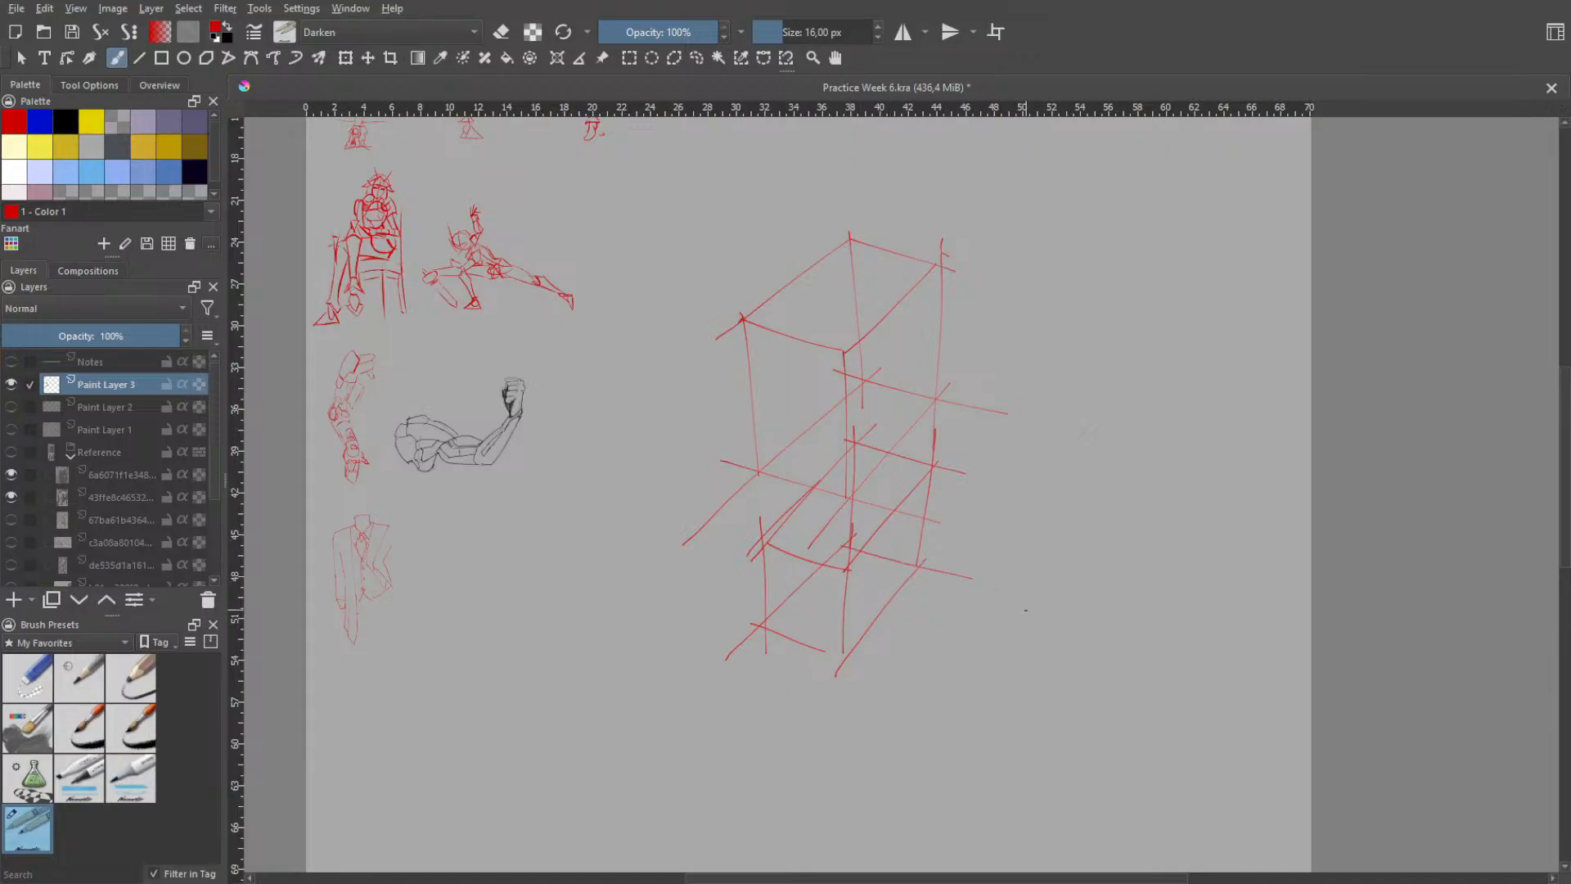
key(ctrl+z)
drag(834, 532, 952, 574)
- Draw the lower box's hidden rear bottom edge, running slightly past its right corner
key(ctrl+z)
key(ctrl+z)
key(ctrl+z)
key(ctrl+z)
drag(820, 542, 961, 590)
key(ctrl+z)
key(ctrl+z)
drag(833, 540, 972, 582)
key(ctrl+z)
mouse_move(818, 537)
mouse_down()
mouse_move(962, 599)
mouse_move(961, 576)
mouse_up()
key(ctrl+z)
- Hatch the lower box's bottom face with parallel slanted strokes from its left corner to its right corner
drag(773, 613, 788, 638)
drag(789, 606, 812, 649)
drag(805, 598, 821, 648)
key(ctrl+z)
key(ctrl+z)
key(ctrl+z)
key(ctrl+z)
key(ctrl+z)
mouse_move(774, 609)
mouse_down()
mouse_move(793, 647)
mouse_move(807, 636)
mouse_move(827, 652)
mouse_up()
key(ctrl+z)
drag(819, 576, 840, 644)
drag(831, 561, 856, 642)
drag(848, 555, 868, 622)
mouse_move(863, 557)
mouse_down()
mouse_move(879, 610)
mouse_move(894, 598)
mouse_up()
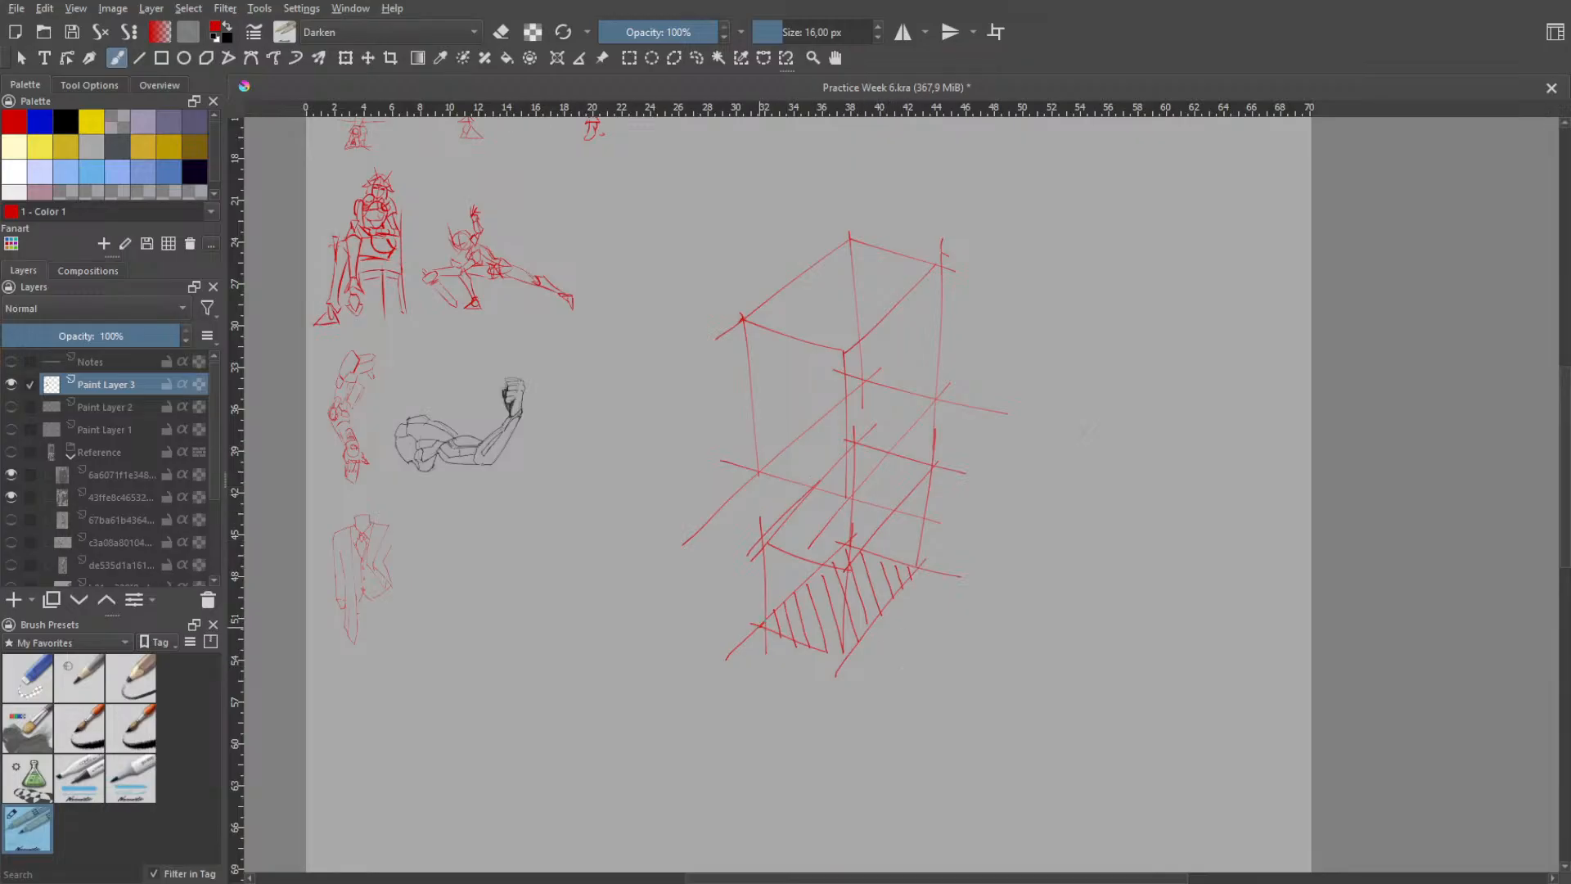
- Thicken the lower box's bottom front edge, bottom right edge and right vertical edge
mouse_move(764, 623)
mouse_down()
mouse_move(824, 567)
mouse_move(786, 600)
mouse_move(804, 583)
mouse_move(790, 616)
mouse_move(762, 624)
mouse_move(842, 659)
mouse_up()
key(ctrl+z)
key(ctrl+z)
key(ctrl+z)
drag(845, 659, 903, 589)
drag(938, 464, 914, 556)
key(ctrl+z)
key(ctrl+z)
drag(932, 464, 918, 563)
- Thicken the lower box's left vertical edge, undoing and redrawing the stroke until it follows the edge
drag(771, 549, 769, 614)
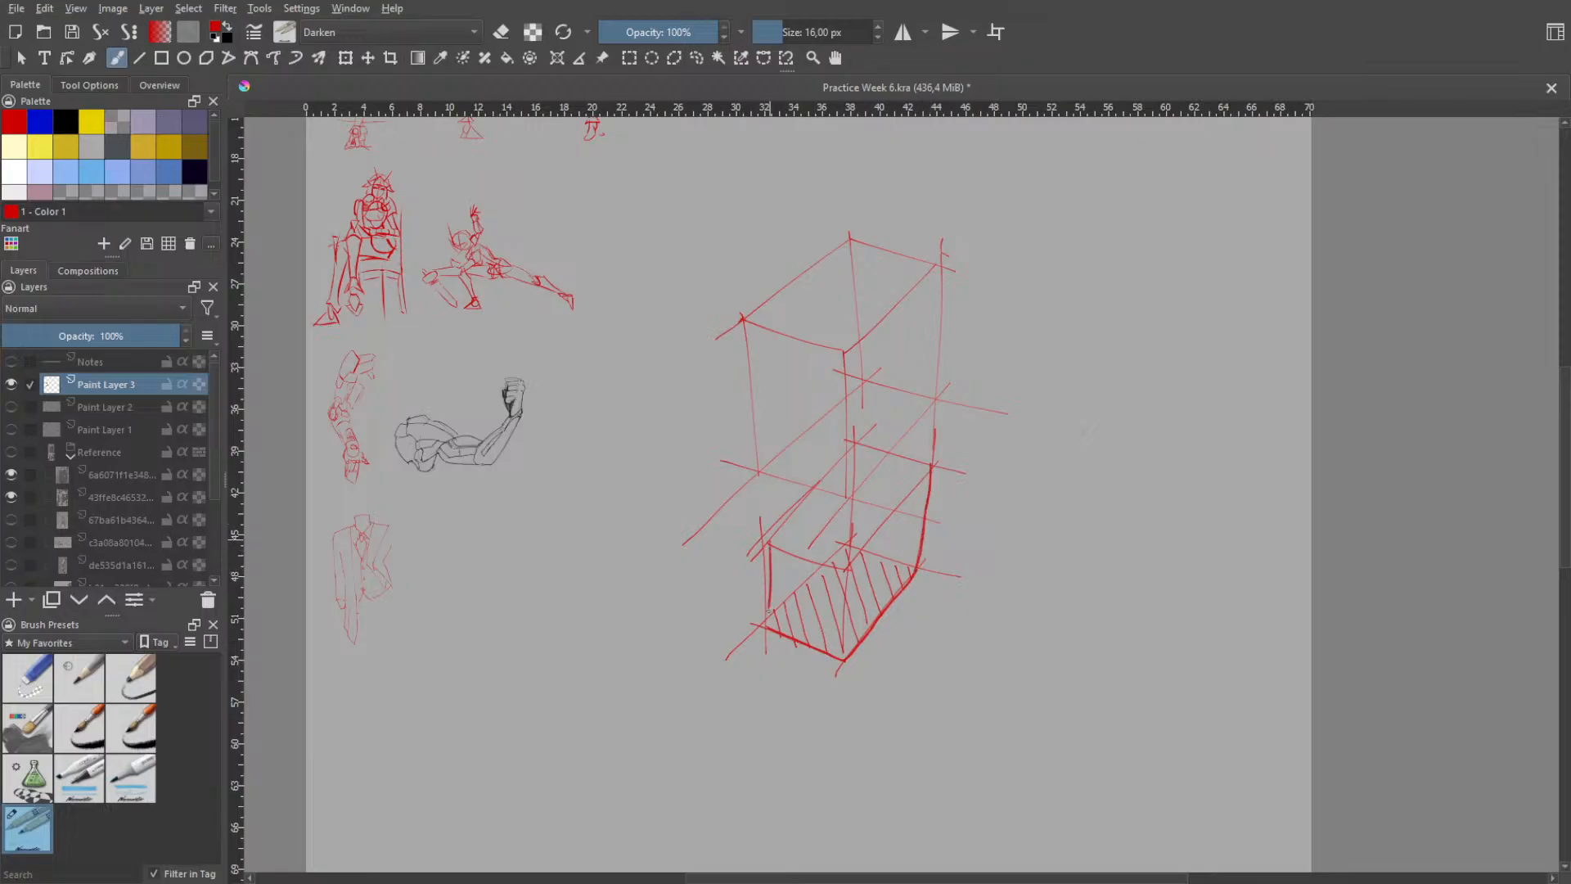
key(ctrl+z)
drag(765, 535, 764, 624)
key(ctrl+z)
drag(764, 536, 762, 633)
key(ctrl+z)
drag(762, 532, 762, 626)
key(ctrl+z)
drag(765, 540, 765, 618)
key(ctrl+z)
drag(761, 535, 762, 628)
key(ctrl+z)
drag(763, 543, 765, 628)
- Thicken the visible parts of the lower box's upper left edge and rear top edge
drag(762, 548, 814, 496)
key(ctrl+z)
key(ctrl+z)
drag(763, 550, 815, 492)
drag(896, 455, 935, 465)
- Thicken the upper box's left vertical edge and bottom front edge
key(ctrl+z)
key(ctrl+z)
drag(744, 318, 757, 388)
key(ctrl+z)
mouse_move(743, 316)
mouse_down()
mouse_move(762, 475)
mouse_move(855, 501)
mouse_move(909, 427)
mouse_up()
- Thicken the upper box's bottom right edge from its front corner to its right corner
key(ctrl+z)
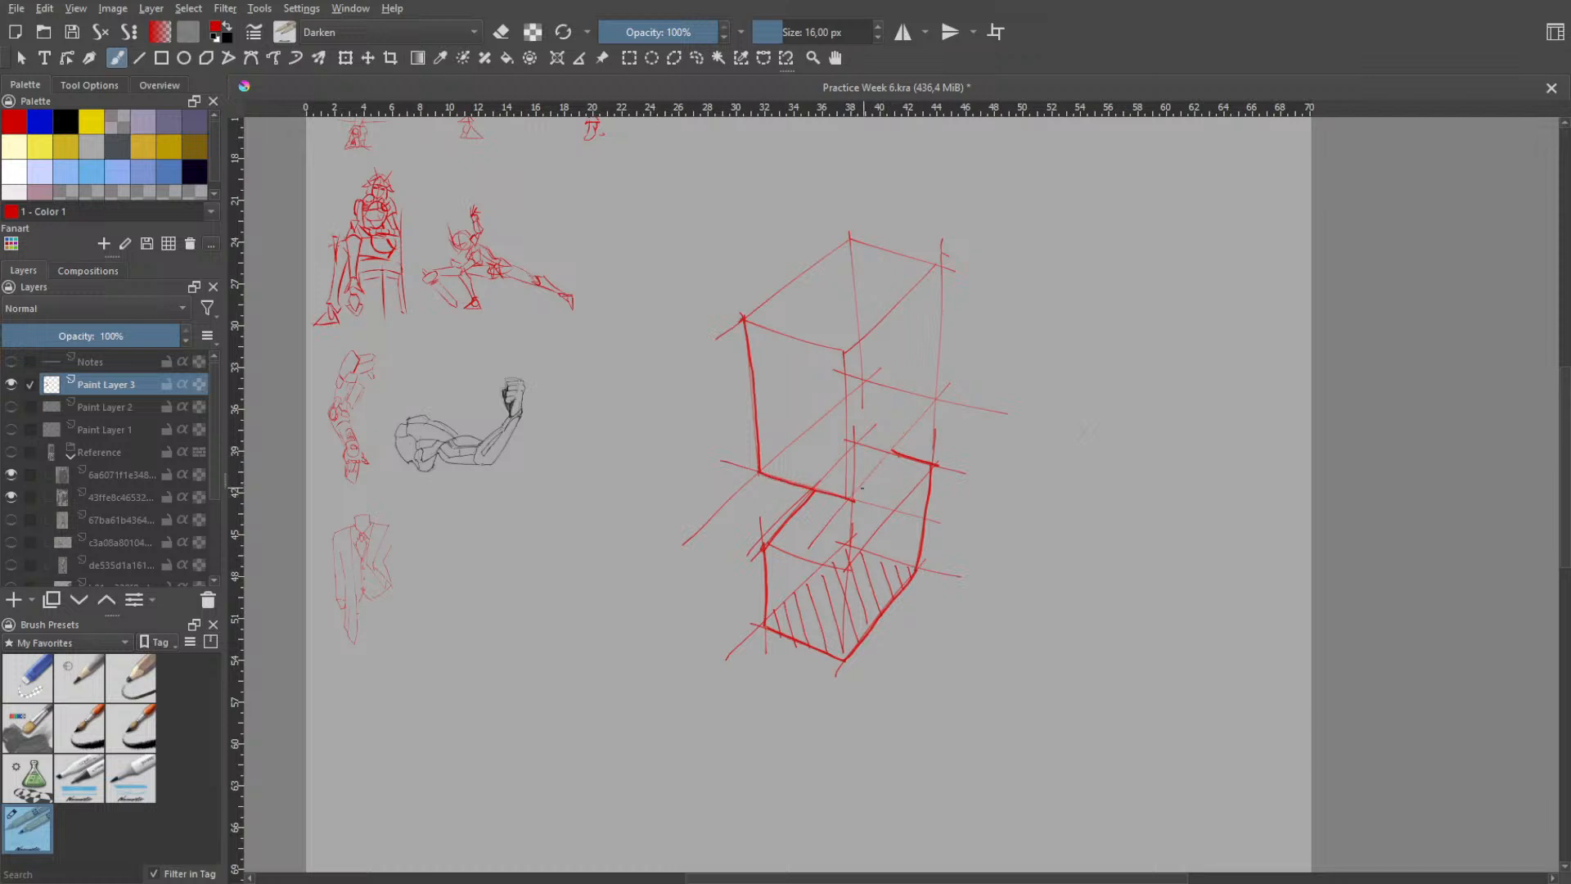
drag(852, 498, 931, 410)
key(ctrl+z)
drag(855, 494, 896, 439)
- Thicken the upper box's right vertical edge and the upper left edge of its top face
key(ctrl+z)
drag(854, 497, 939, 401)
drag(942, 261, 942, 319)
key(ctrl+z)
drag(938, 265, 935, 400)
key(ctrl+z)
drag(940, 261, 935, 400)
drag(743, 317, 850, 239)
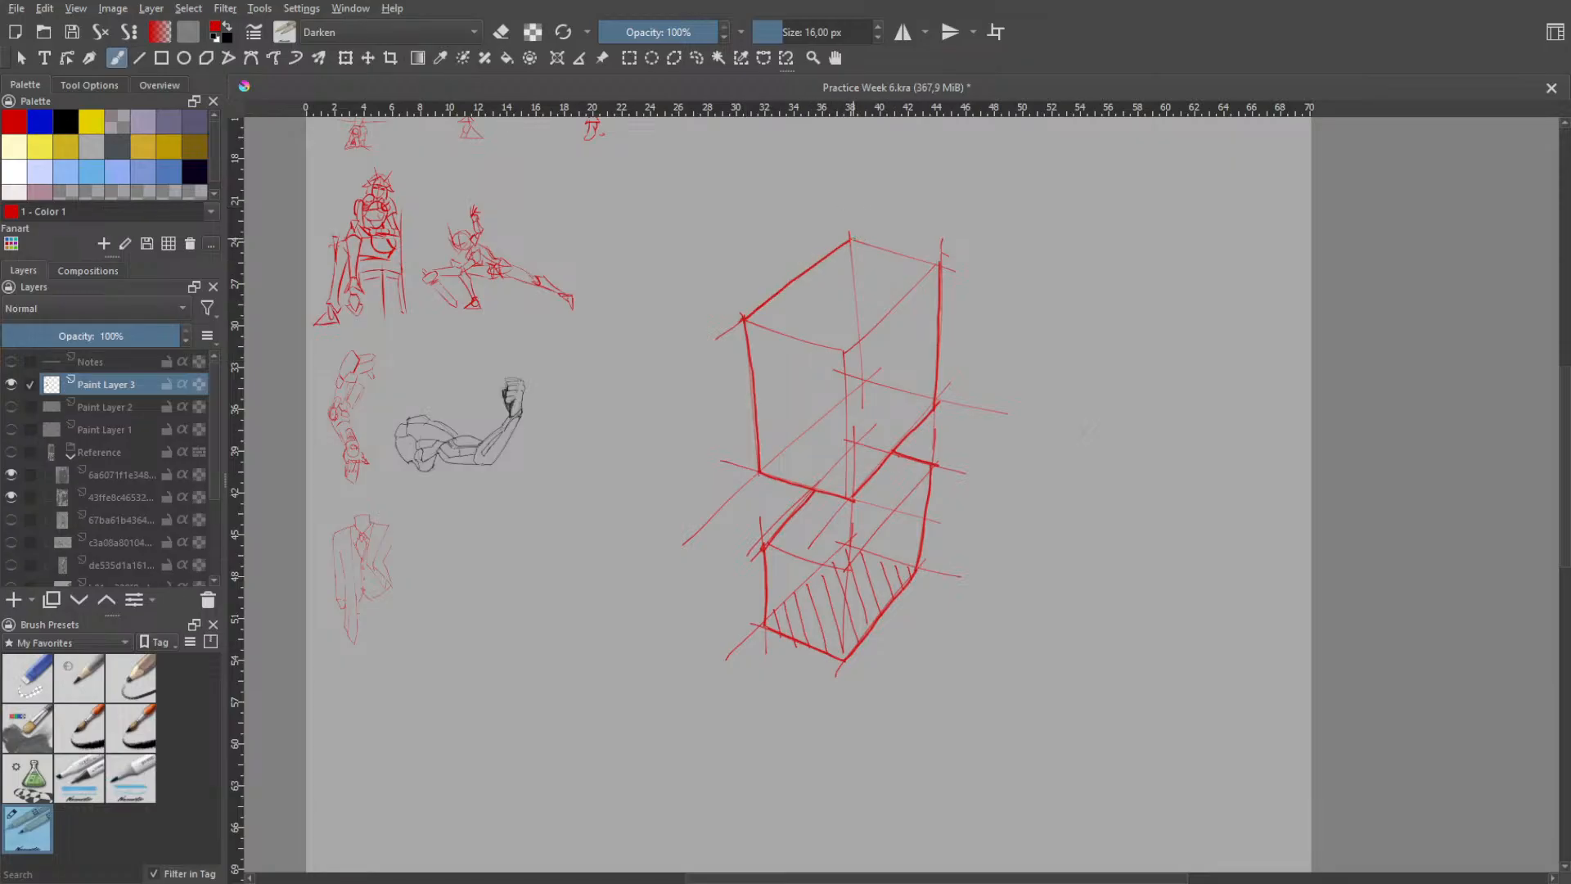
- Thicken the rear edge of the upper box's top face
drag(869, 246, 939, 264)
key(ctrl+z)
key(ctrl+z)
- Hatch the upper box's bottom face with parallel diagonal strokes from its front left corner to its rear right corner
mouse_move(785, 460)
mouse_down()
mouse_move(773, 483)
mouse_move(819, 480)
mouse_move(822, 455)
mouse_move(841, 496)
mouse_up()
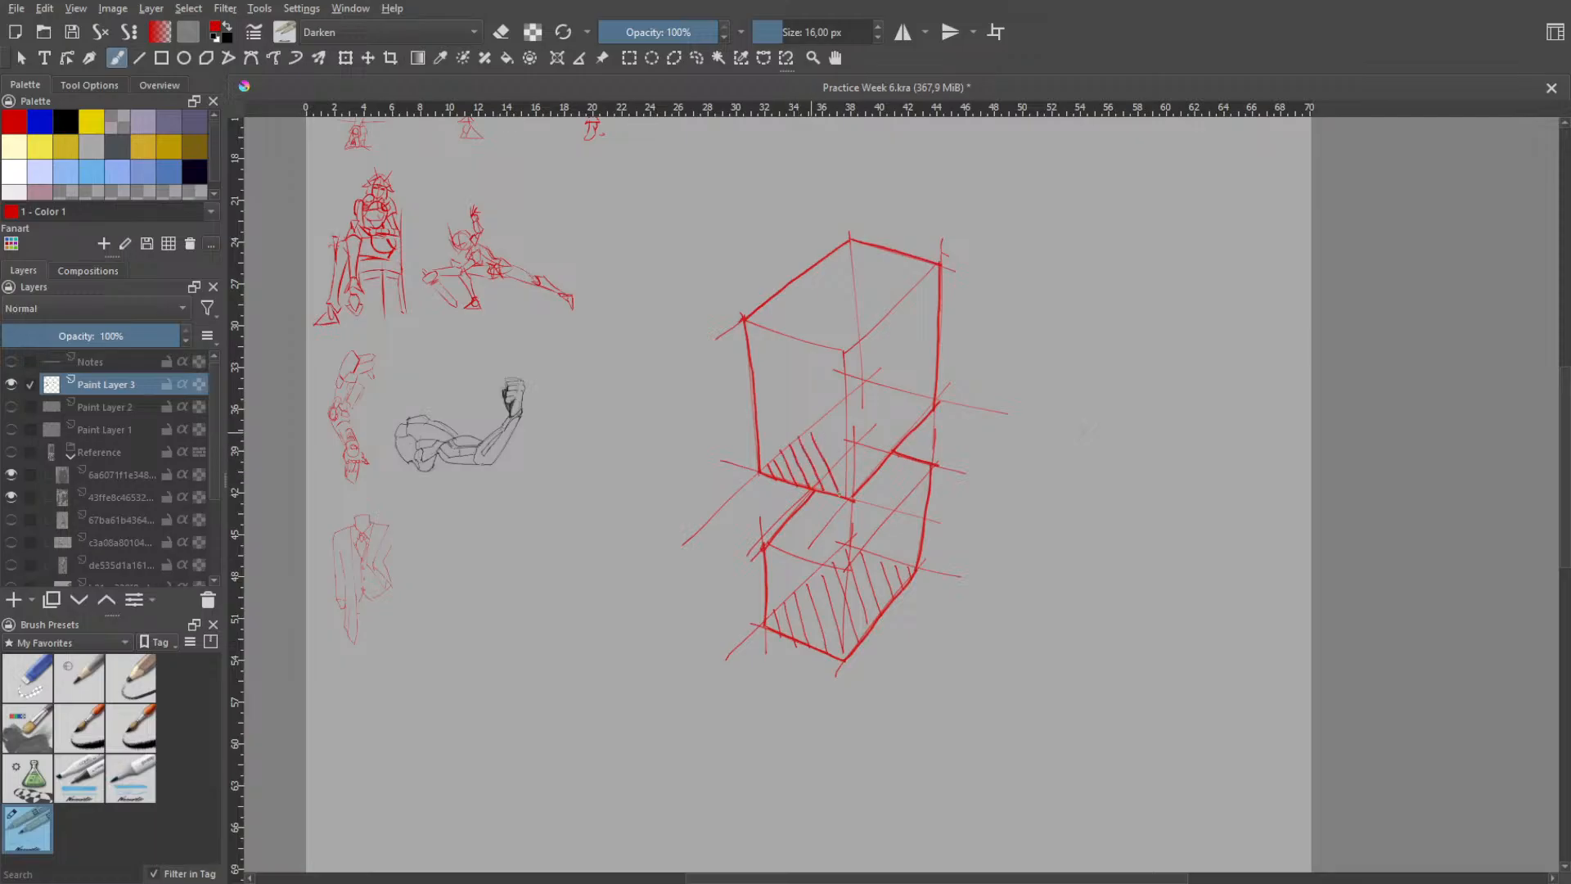
drag(824, 428, 852, 489)
drag(833, 415, 867, 478)
drag(841, 401, 877, 462)
drag(856, 391, 890, 448)
drag(868, 379, 909, 419)
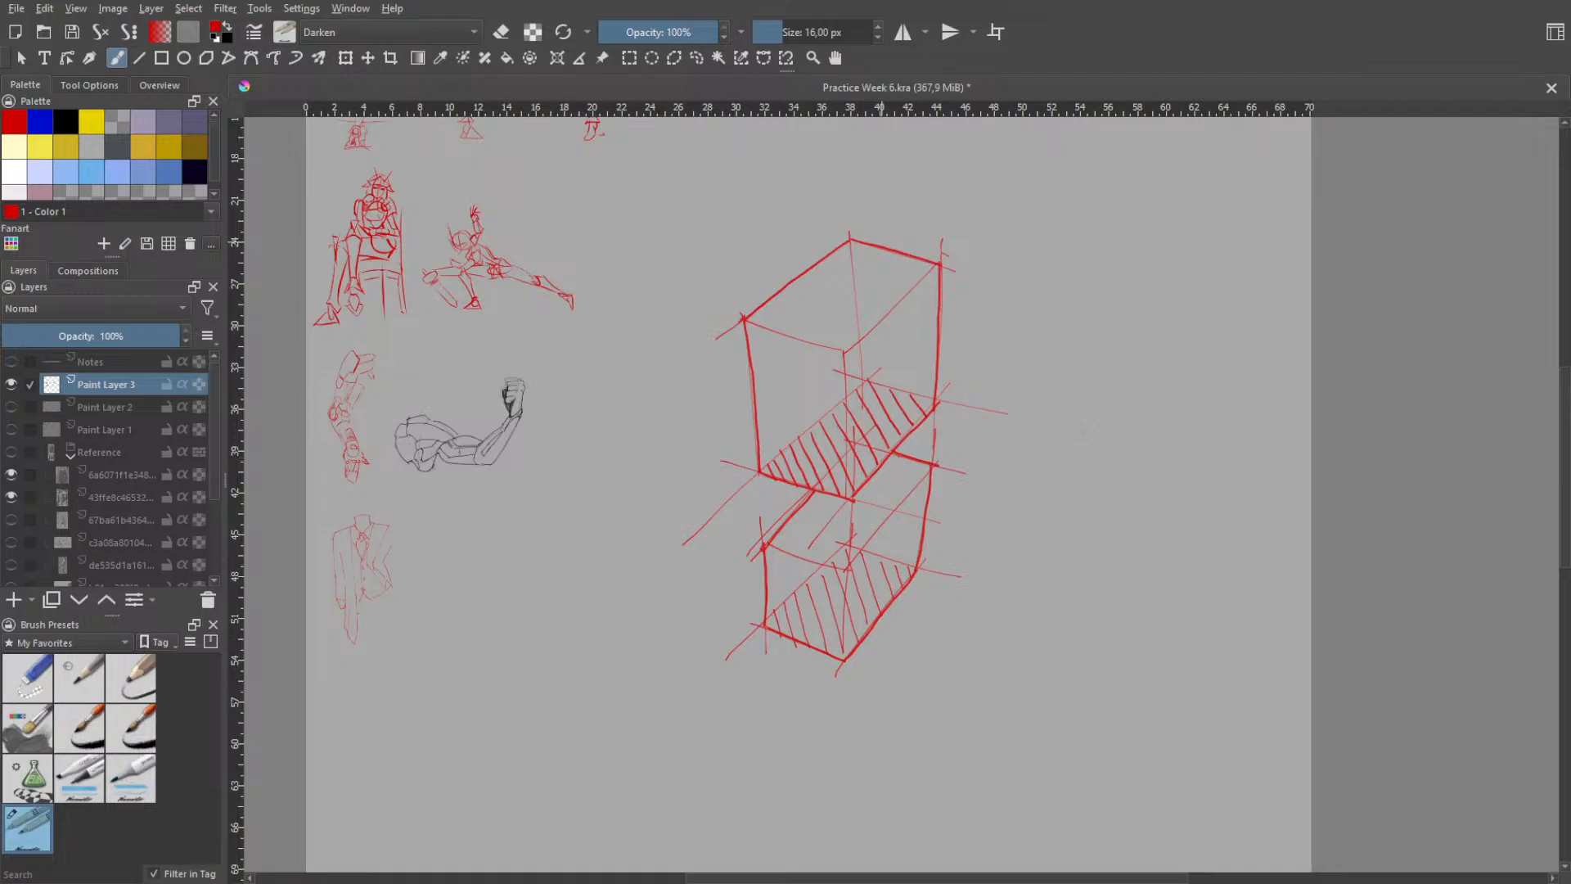
- Handwrite "STREAM HERE" in red beside the upper box
mouse_move(1087, 262)
mouse_down()
mouse_move(1069, 291)
mouse_move(1095, 290)
mouse_move(1117, 261)
mouse_move(1128, 289)
mouse_move(1144, 276)
mouse_up()
mouse_move(1135, 269)
mouse_down()
mouse_move(1193, 286)
mouse_move(1123, 330)
mouse_move(1145, 308)
mouse_up()
mouse_move(1133, 320)
mouse_down()
mouse_move(1168, 324)
mouse_move(1181, 303)
mouse_up()
click(1148, 327)
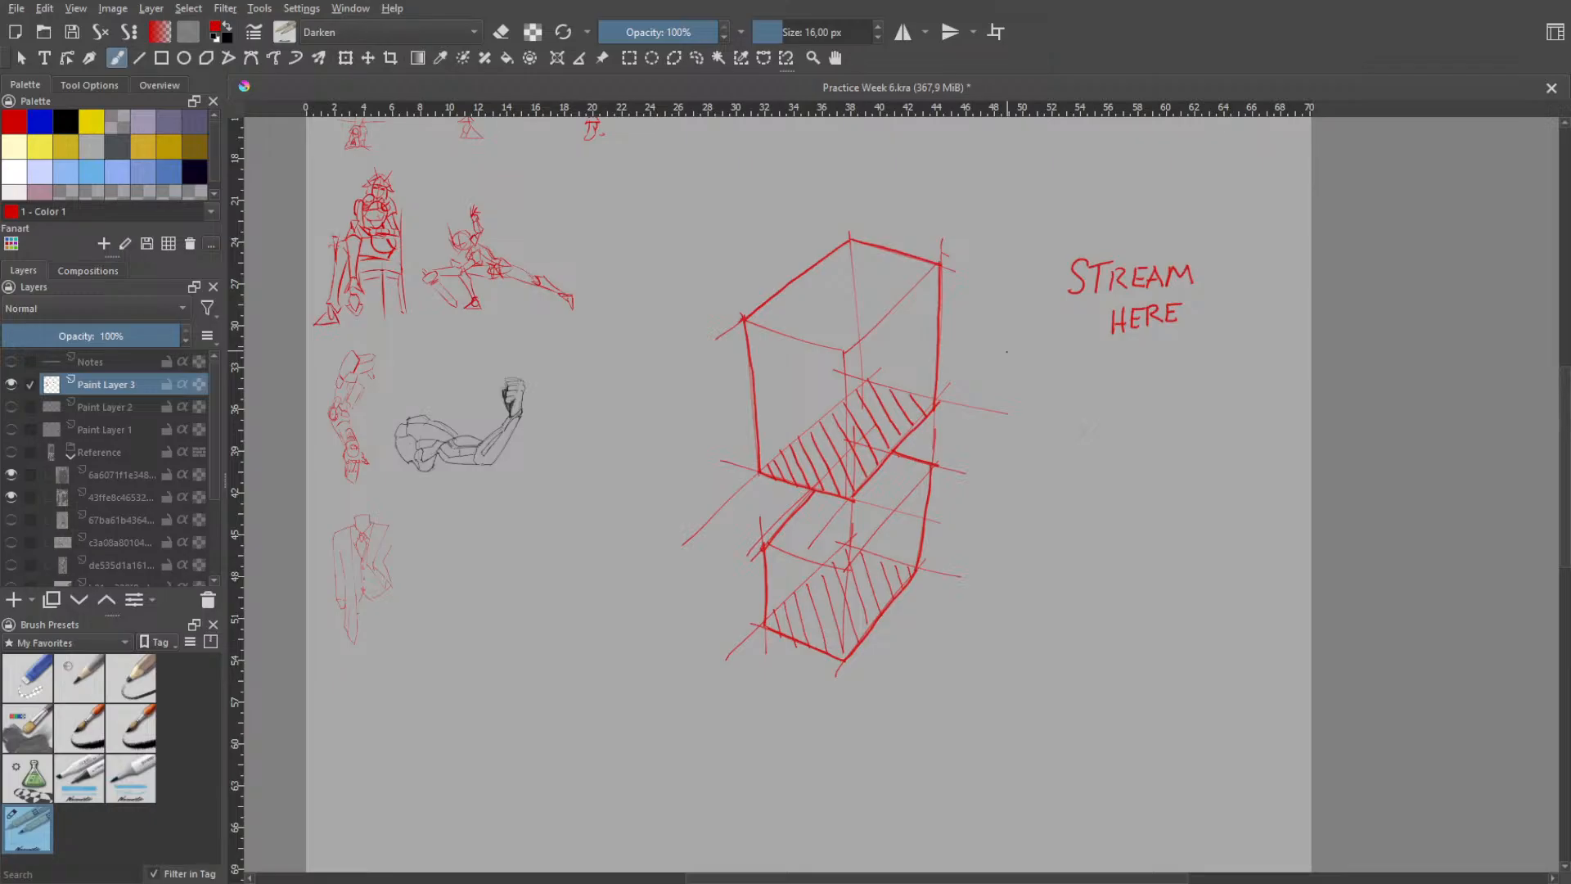
- Undo the handwritten "STREAM HERE" note stroke by stroke
key(ctrl+z)
key(ctrl+z)
key(ctrl+z)
key(ctrl+z)
key(ctrl+z)
key(ctrl+z)
key(ctrl+z)
key(ctrl+z)
key(ctrl+z)
key(ctrl+z)
key(ctrl+z)
key(ctrl+z)
key(ctrl+z)
key(ctrl+z)
key(ctrl+z)
key(ctrl+z)
key(ctrl+z)
key(ctrl+z)
key(ctrl+z)
key(ctrl+z)
key(ctrl+z)
key(ctrl+z)
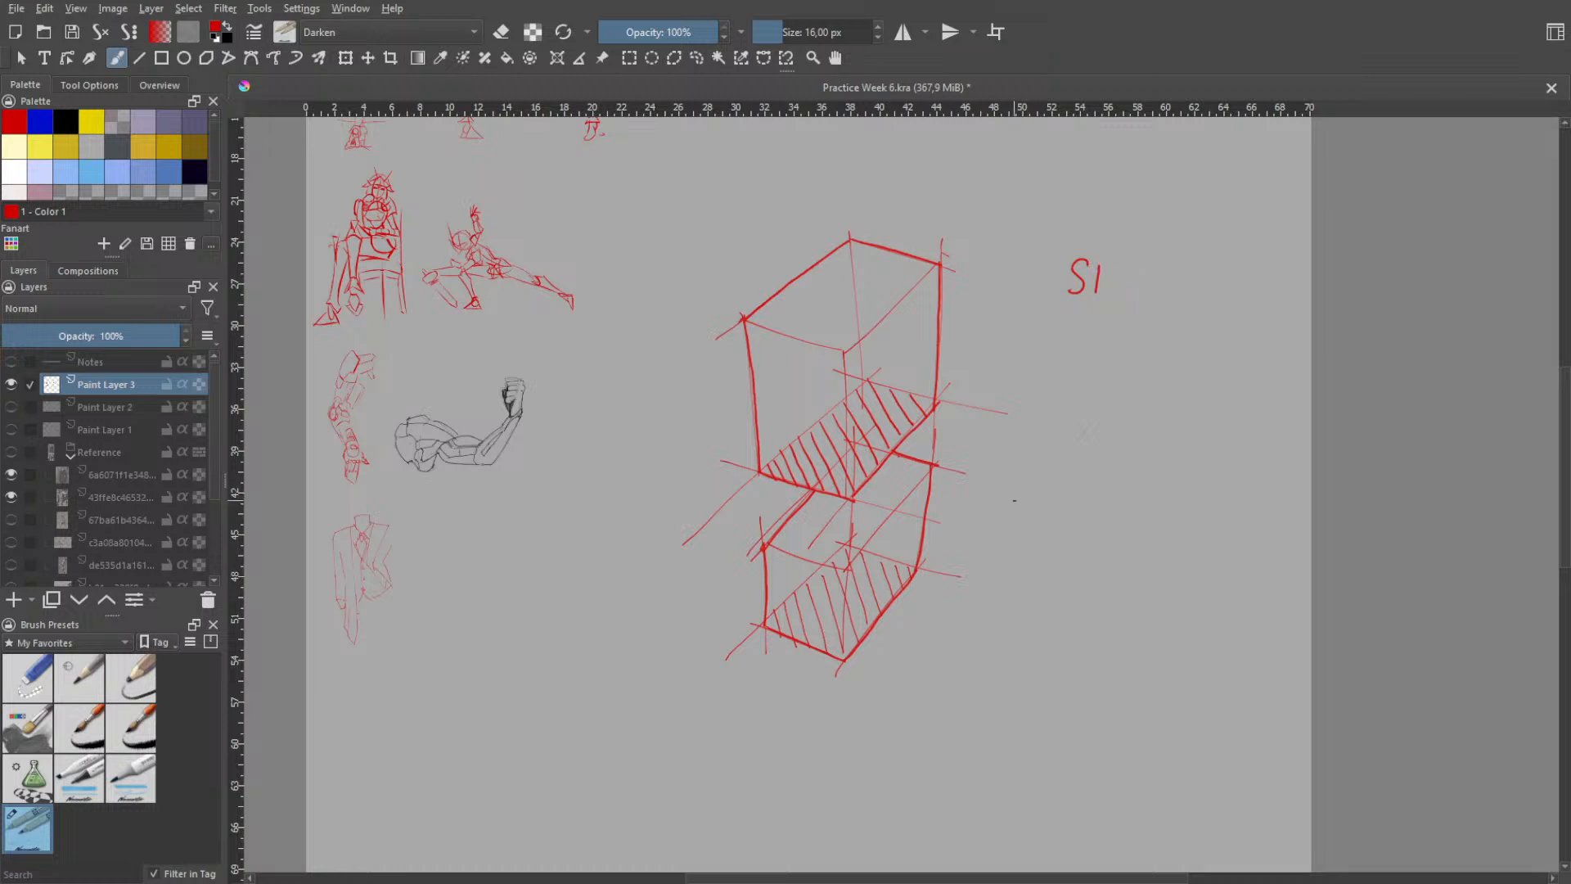
- Sketch a rectangle on the upper box's front face and a smaller one hanging from its rear top edge
right_click(1019, 550)
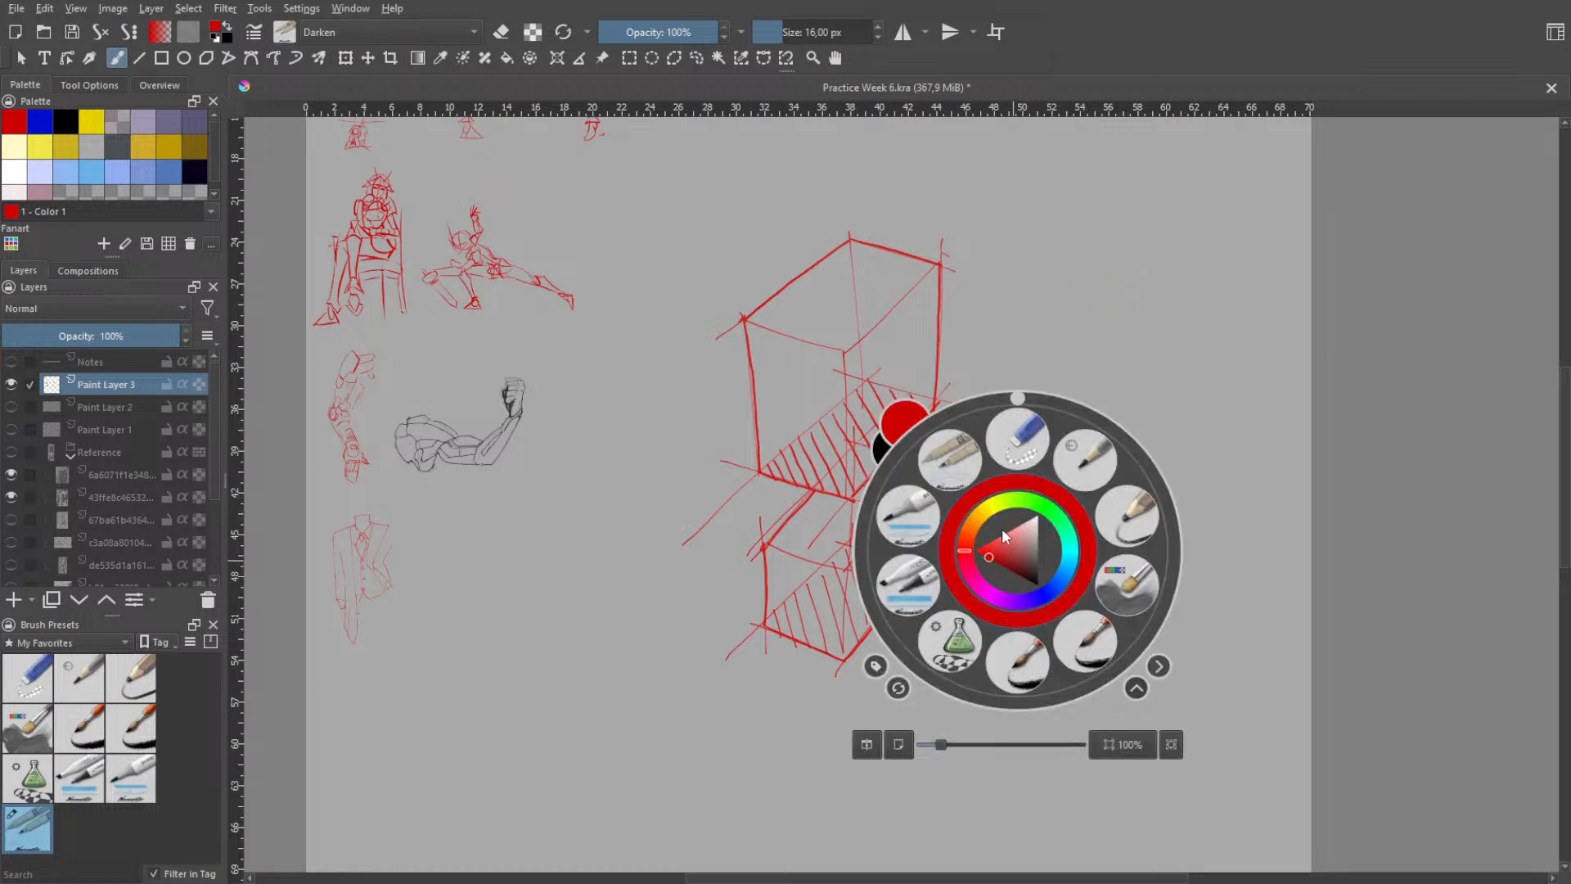
click(954, 455)
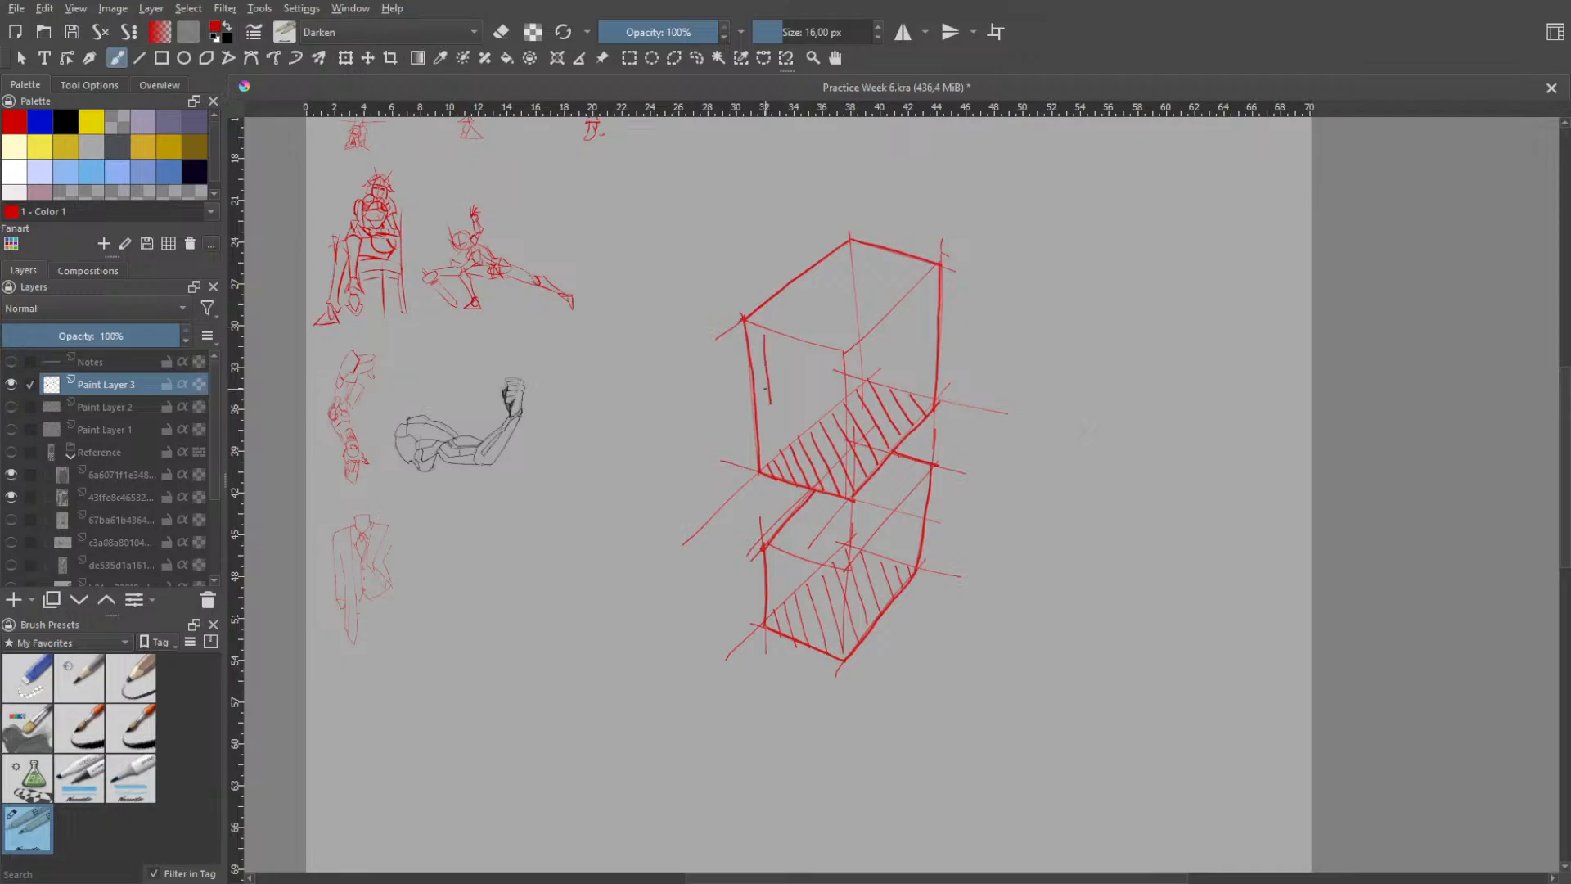
drag(761, 327, 763, 410)
key(ctrl+z)
drag(766, 334, 771, 413)
key(ctrl+z)
mouse_move(763, 333)
mouse_down()
mouse_move(770, 419)
mouse_move(804, 429)
mouse_up()
drag(821, 347, 826, 434)
drag(870, 250, 872, 296)
drag(922, 264, 922, 284)
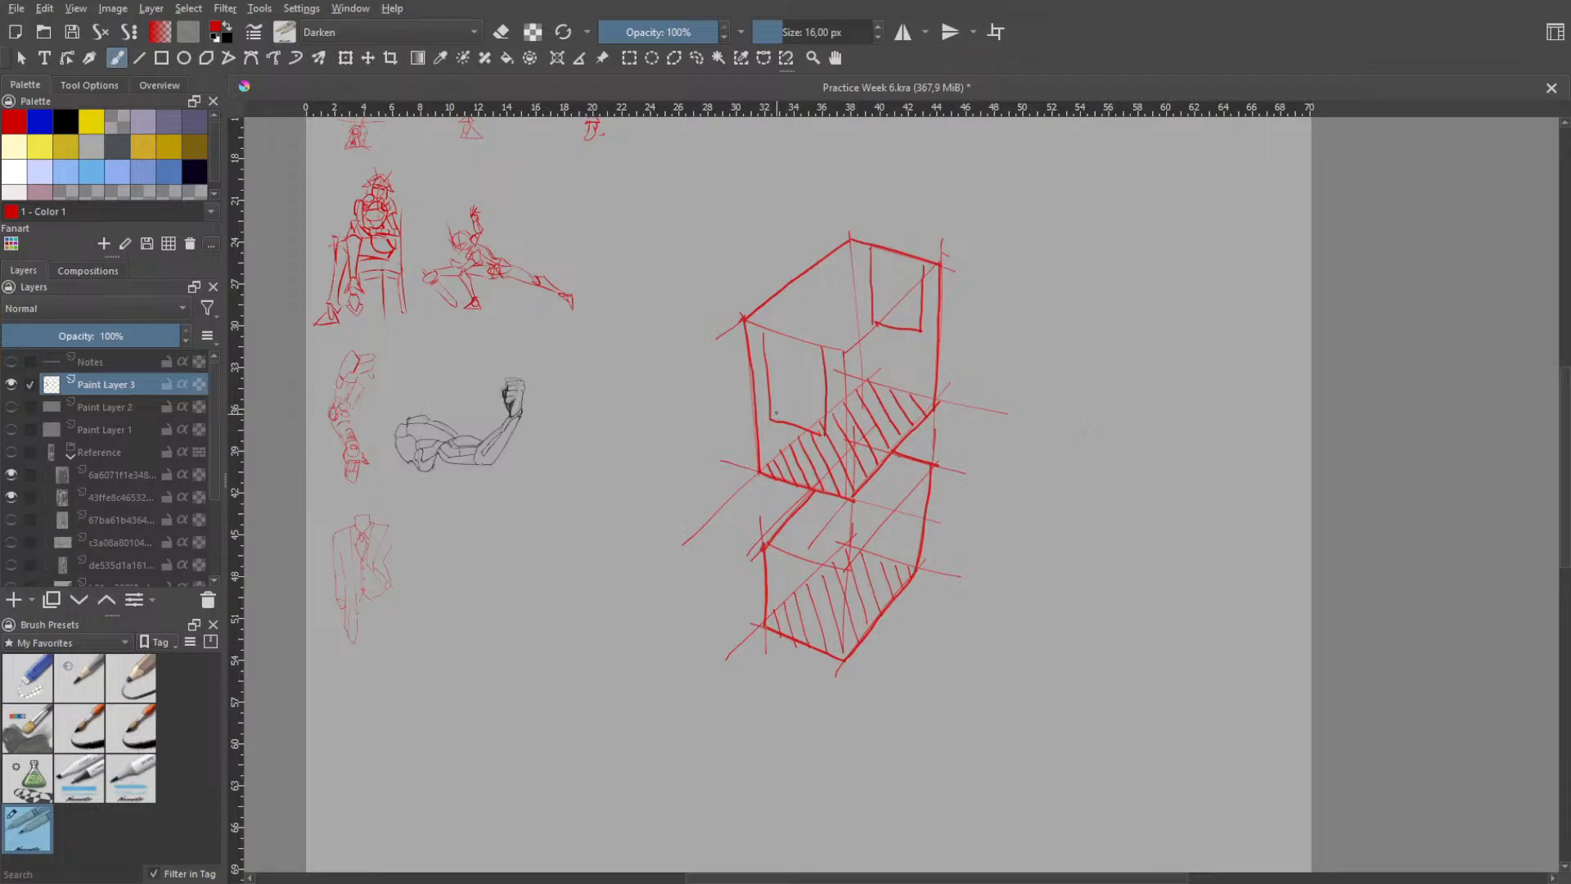
- Draw an ellipse with crossing diagonals inside the front face's rectangle on the upper box
mouse_move(770, 401)
mouse_down()
mouse_move(793, 429)
mouse_move(788, 417)
mouse_up()
drag(779, 396, 802, 429)
mouse_move(765, 364)
mouse_down()
mouse_move(797, 421)
mouse_move(821, 419)
mouse_up()
mouse_move(769, 334)
mouse_down()
mouse_move(818, 413)
mouse_move(819, 365)
mouse_up()
key(ctrl+z)
drag(769, 340, 813, 424)
key(ctrl+z)
mouse_move(765, 324)
mouse_down()
mouse_move(817, 423)
mouse_move(808, 373)
mouse_move(825, 343)
mouse_move(789, 344)
mouse_move(773, 391)
mouse_move(802, 427)
mouse_move(828, 397)
mouse_move(819, 348)
mouse_move(768, 357)
mouse_move(788, 409)
mouse_move(819, 416)
mouse_move(823, 368)
mouse_move(784, 341)
mouse_move(769, 368)
mouse_move(810, 420)
mouse_move(820, 398)
mouse_up()
key(ctrl+z)
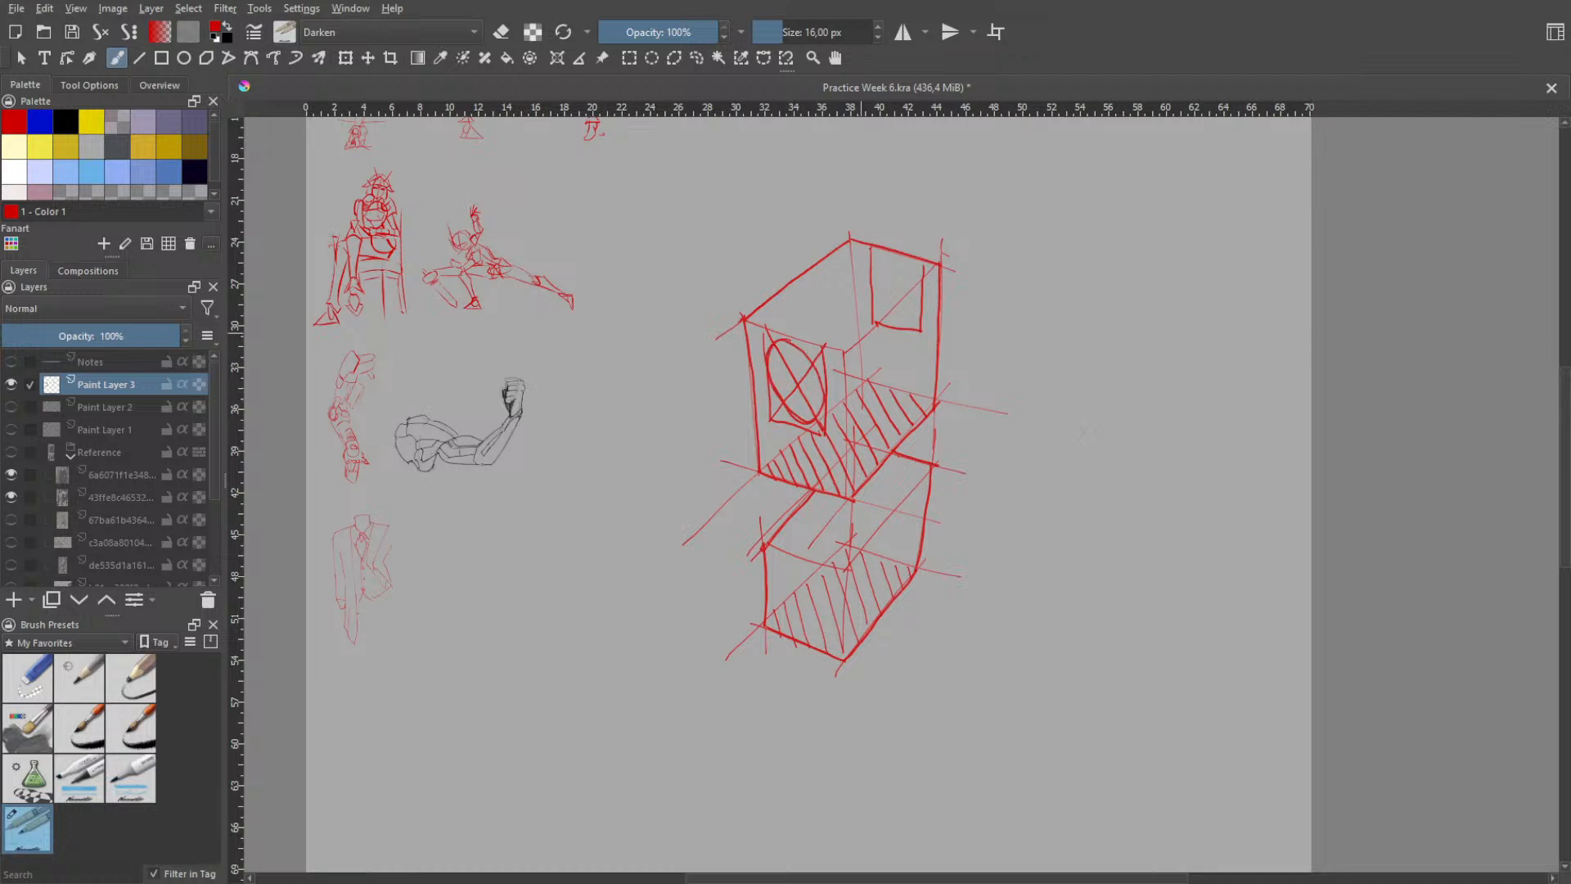
- Try a crossed ellipse inside the rear rectangle of the upper box, then undo it
mouse_move(871, 249)
mouse_down()
mouse_move(920, 319)
mouse_move(909, 278)
mouse_move(923, 260)
mouse_move(877, 296)
mouse_move(890, 322)
mouse_move(918, 276)
mouse_move(893, 276)
mouse_move(885, 321)
mouse_up()
key(ctrl+z)
mouse_move(910, 260)
mouse_down()
mouse_move(877, 300)
mouse_move(894, 327)
mouse_move(923, 283)
mouse_move(878, 272)
mouse_move(882, 322)
mouse_move(922, 299)
mouse_move(903, 261)
mouse_move(883, 320)
mouse_up()
key(ctrl+z)
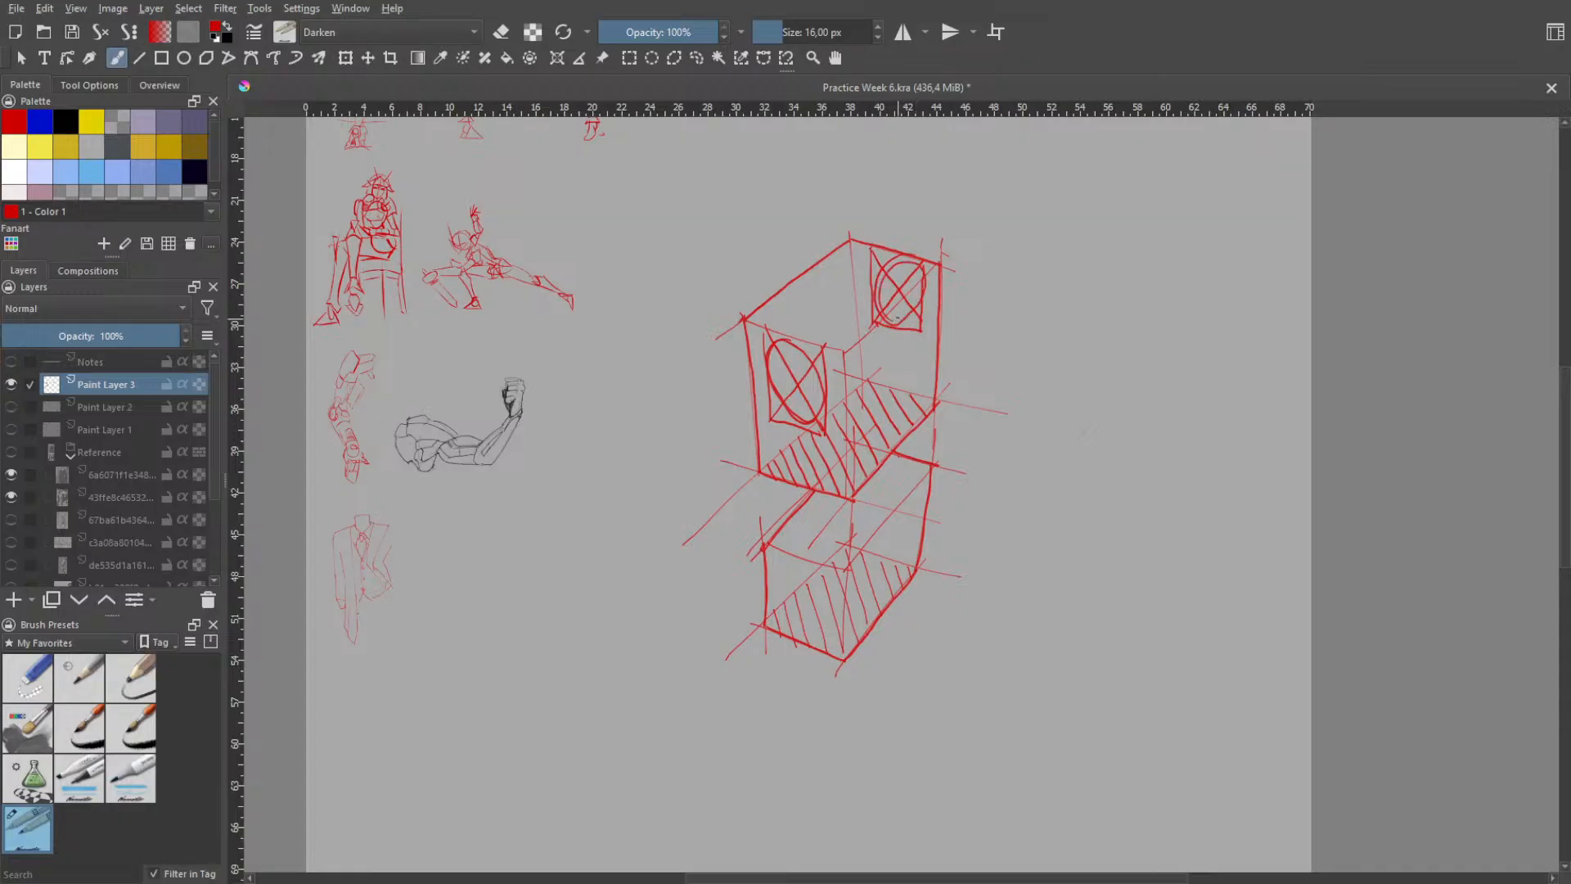
key(ctrl+z)
- Try a fresh diagonal across the rear rectangle of the upper box several times, undoing each attempt
key(ctrl+z)
key(ctrl+z)
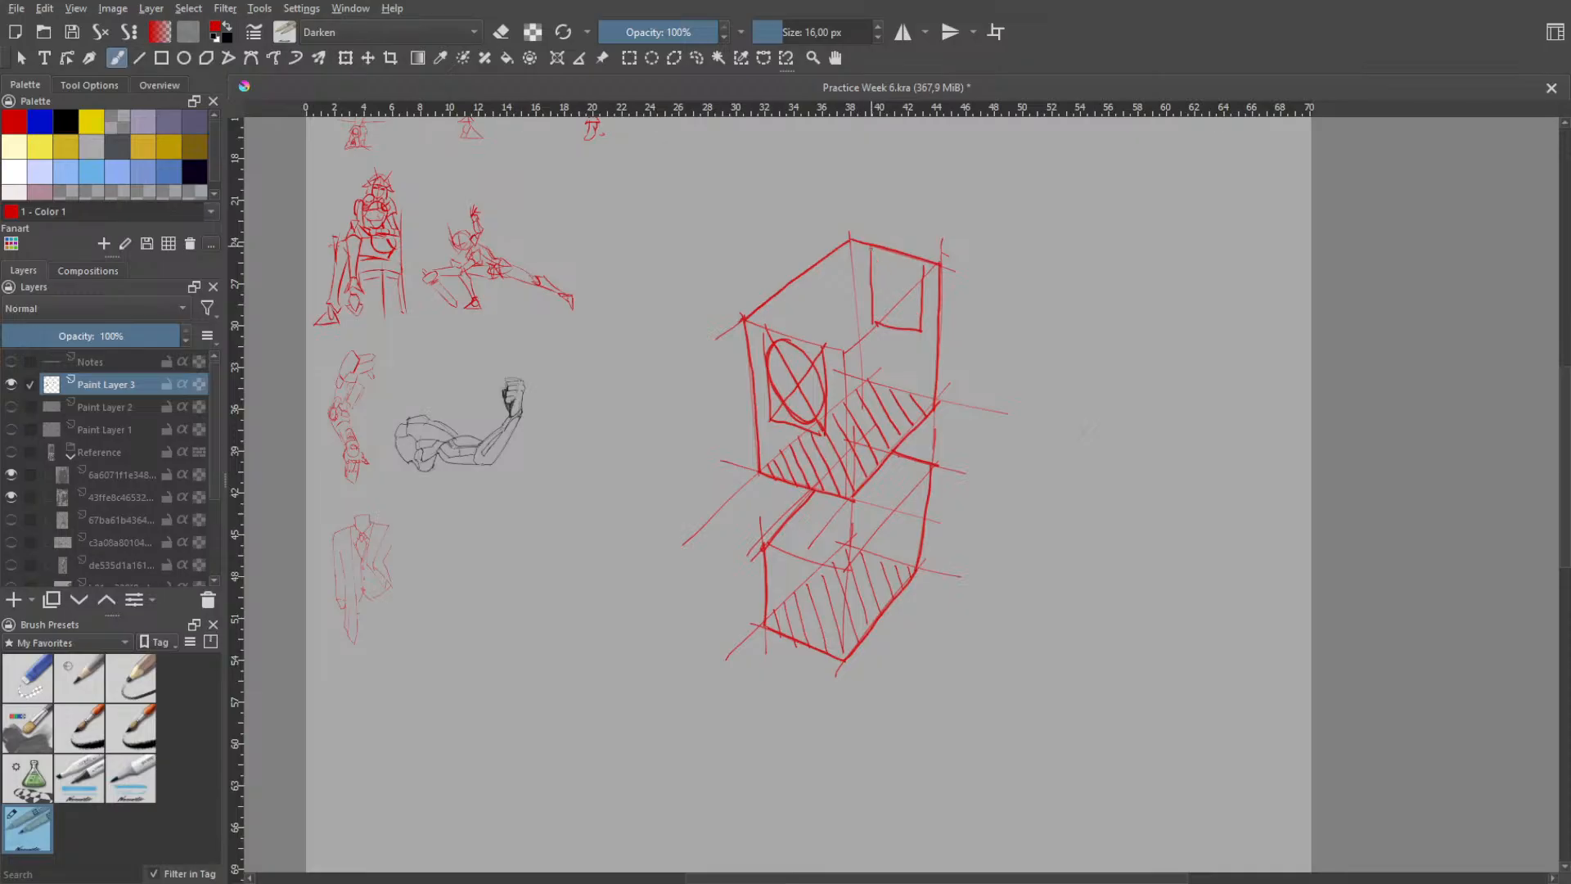
drag(870, 247, 913, 336)
key(ctrl+z)
drag(873, 245, 922, 325)
key(ctrl+z)
drag(874, 245, 920, 331)
key(ctrl+z)
key(ctrl+z)
key(ctrl+z)
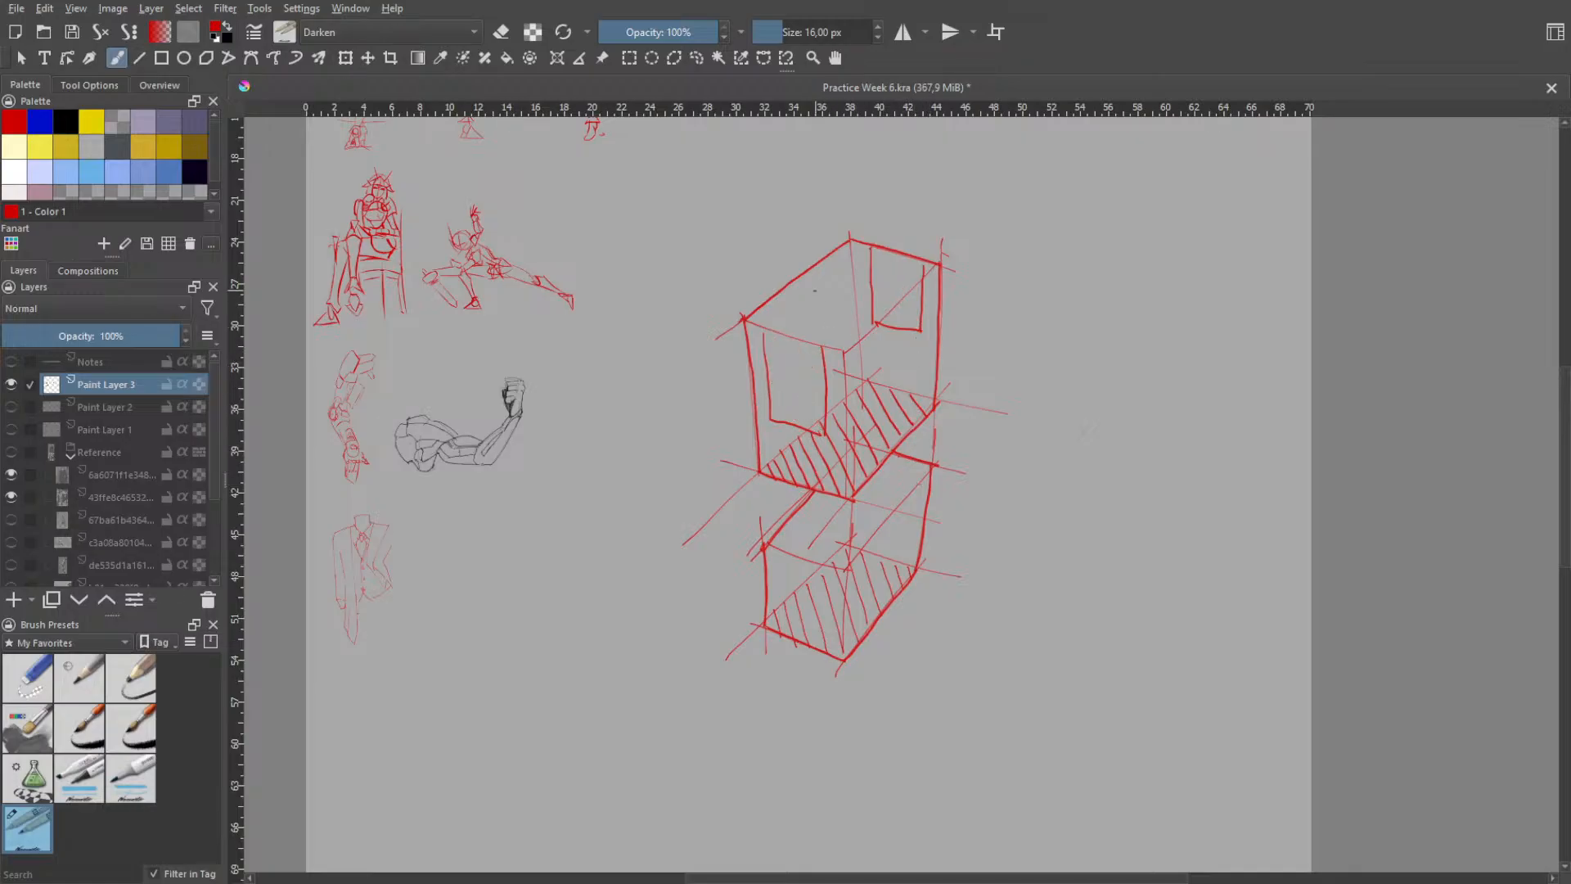
- Undo the crossed ellipse on the upper box's front face and both rectangles
key(ctrl+z)
key(ctrl+z)
key(ctrl+z)
key(ctrl+z)
key(ctrl+z)
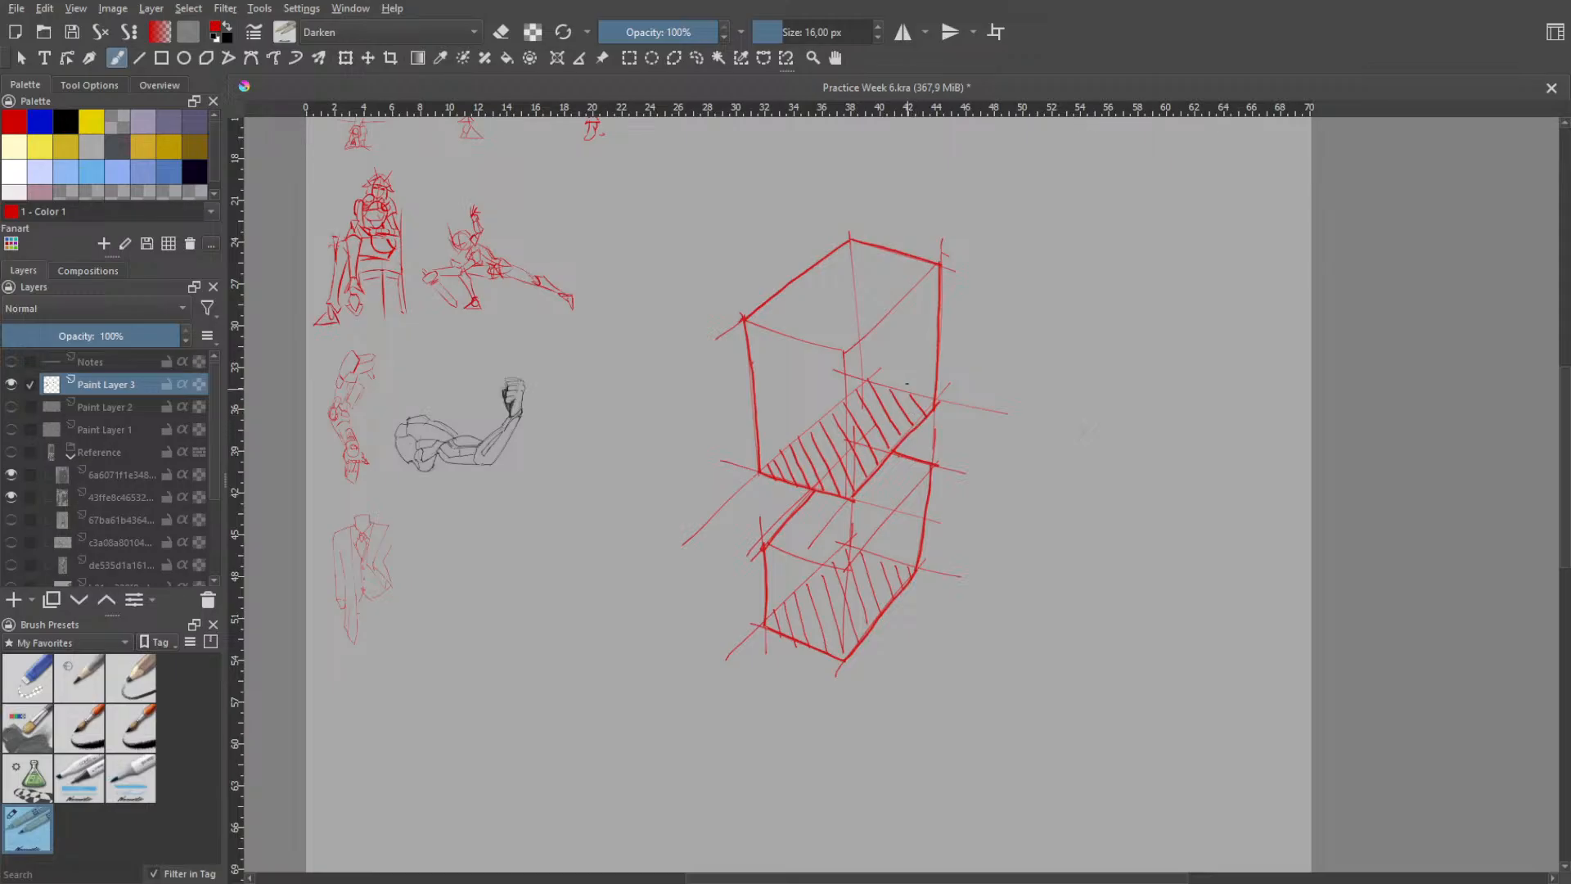
- Try several curved contours and a small mark along the lower box's right side, undoing each one
drag(910, 382, 888, 539)
key(ctrl+z)
drag(927, 415, 926, 483)
key(ctrl+z)
drag(926, 393, 905, 550)
key(ctrl+z)
drag(904, 566, 926, 434)
key(ctrl+z)
mouse_move(891, 577)
mouse_down()
mouse_move(930, 483)
mouse_move(925, 413)
mouse_up()
key(ctrl+z)
drag(898, 491, 896, 509)
key(ctrl+z)
key(ctrl+z)
- Draw a bulging contour from the upper box's bottom right corner down around the lower box's right side
mouse_move(929, 378)
mouse_down()
mouse_move(943, 481)
mouse_move(910, 572)
mouse_up()
key(ctrl+z)
mouse_move(936, 398)
mouse_down()
mouse_move(945, 455)
mouse_move(902, 582)
mouse_up()
key(ctrl+z)
mouse_move(941, 404)
mouse_down()
mouse_move(933, 540)
mouse_move(881, 603)
mouse_up()
key(ctrl+z)
mouse_move(927, 375)
mouse_down()
mouse_move(941, 455)
mouse_move(891, 591)
mouse_up()
- Mark a small, narrow filled oval on the lower box's right face
drag(910, 496, 902, 520)
key(ctrl+z)
key(ctrl+z)
- Draw a bulging contour from the upper box's bottom left corner down around the lower box's left side
key(ctrl+z)
drag(905, 509, 907, 508)
drag(769, 480, 773, 561)
key(ctrl+z)
drag(780, 478, 758, 624)
key(ctrl+z)
key(ctrl+z)
key(ctrl+z)
drag(761, 482, 727, 632)
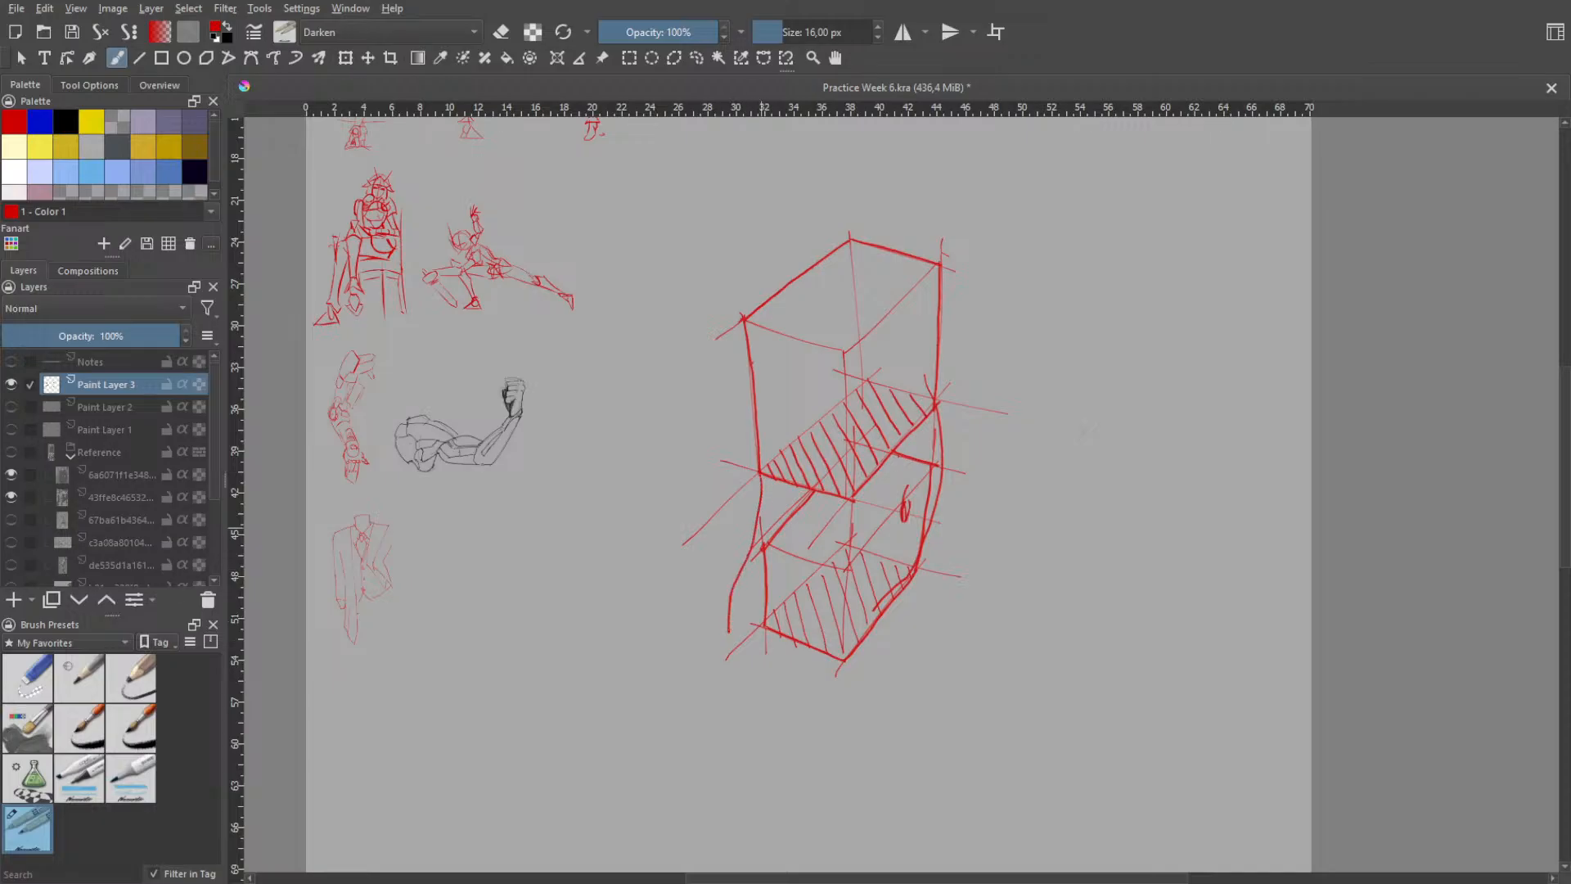
key(ctrl+z)
mouse_move(763, 489)
mouse_down()
mouse_move(734, 636)
mouse_move(779, 678)
mouse_move(818, 685)
mouse_up()
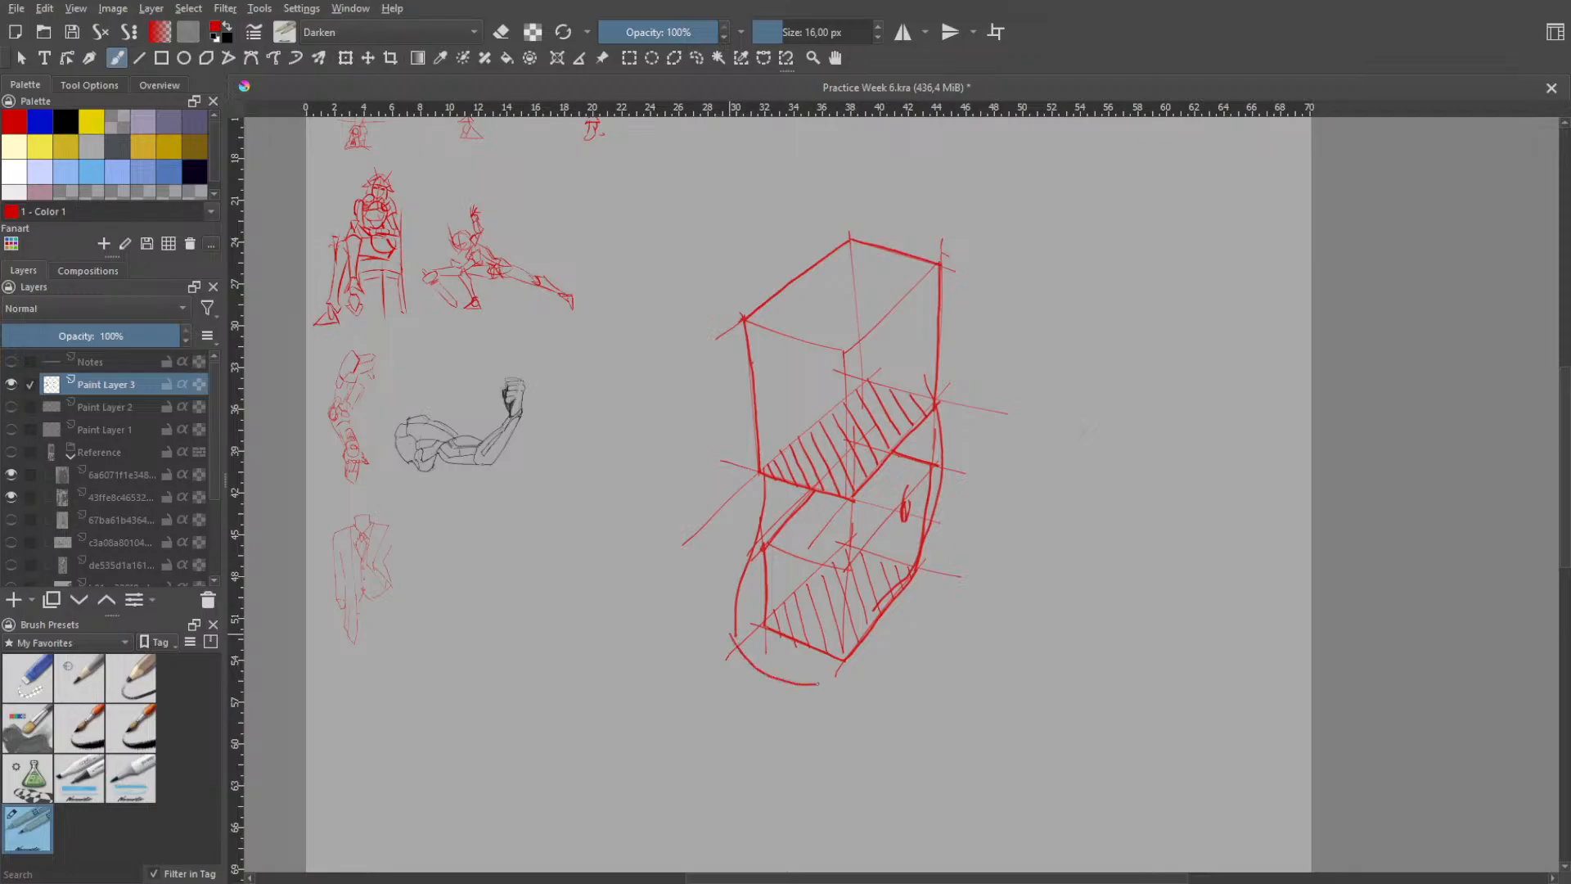
- Redraw the contour's lower part as a shallow curve beneath the lower box's bottom front edge
key(ctrl+z)
drag(742, 638, 829, 660)
key(ctrl+z)
drag(739, 636, 828, 670)
key(ctrl+z)
mouse_move(734, 635)
mouse_down()
mouse_move(781, 676)
mouse_move(845, 679)
mouse_up()
key(ctrl+z)
key(ctrl+z)
mouse_move(736, 635)
mouse_down()
mouse_move(806, 673)
mouse_move(836, 668)
mouse_up()
- Outline a long tapering leg form with a rounded end below the lower box's front side
key(ctrl+z)
drag(736, 629, 792, 830)
key(ctrl+z)
mouse_move(741, 644)
mouse_down()
mouse_move(786, 834)
mouse_move(849, 839)
mouse_up()
key(ctrl+z)
mouse_move(736, 633)
mouse_down()
mouse_move(788, 837)
mouse_move(851, 861)
mouse_up()
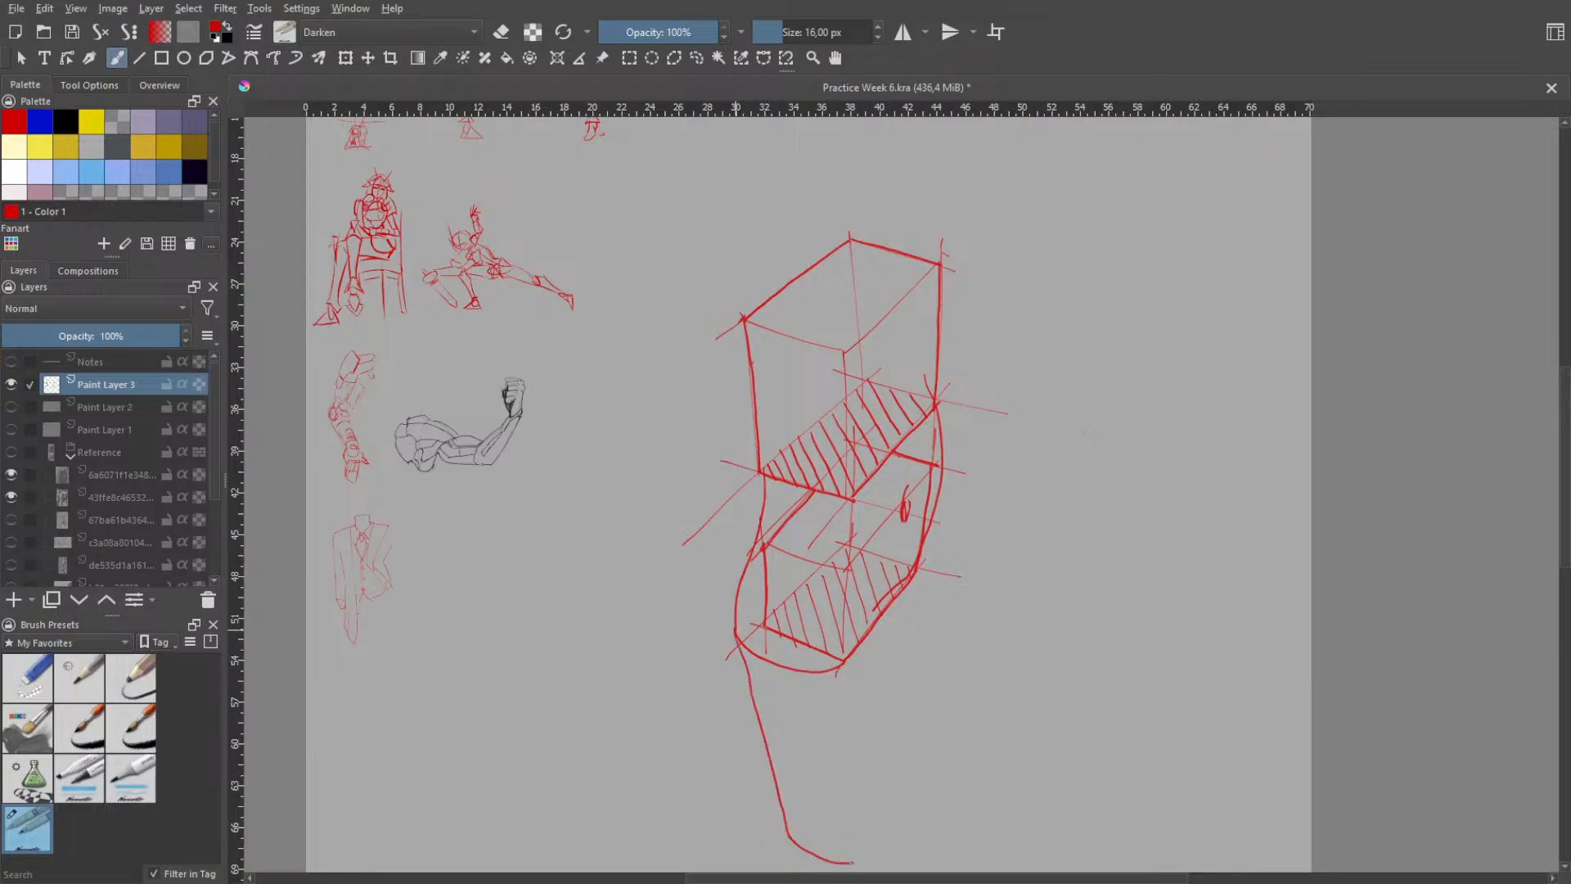
key(ctrl+z)
mouse_move(734, 630)
mouse_down()
mouse_move(789, 859)
mouse_move(832, 866)
mouse_move(869, 828)
mouse_move(882, 689)
mouse_up()
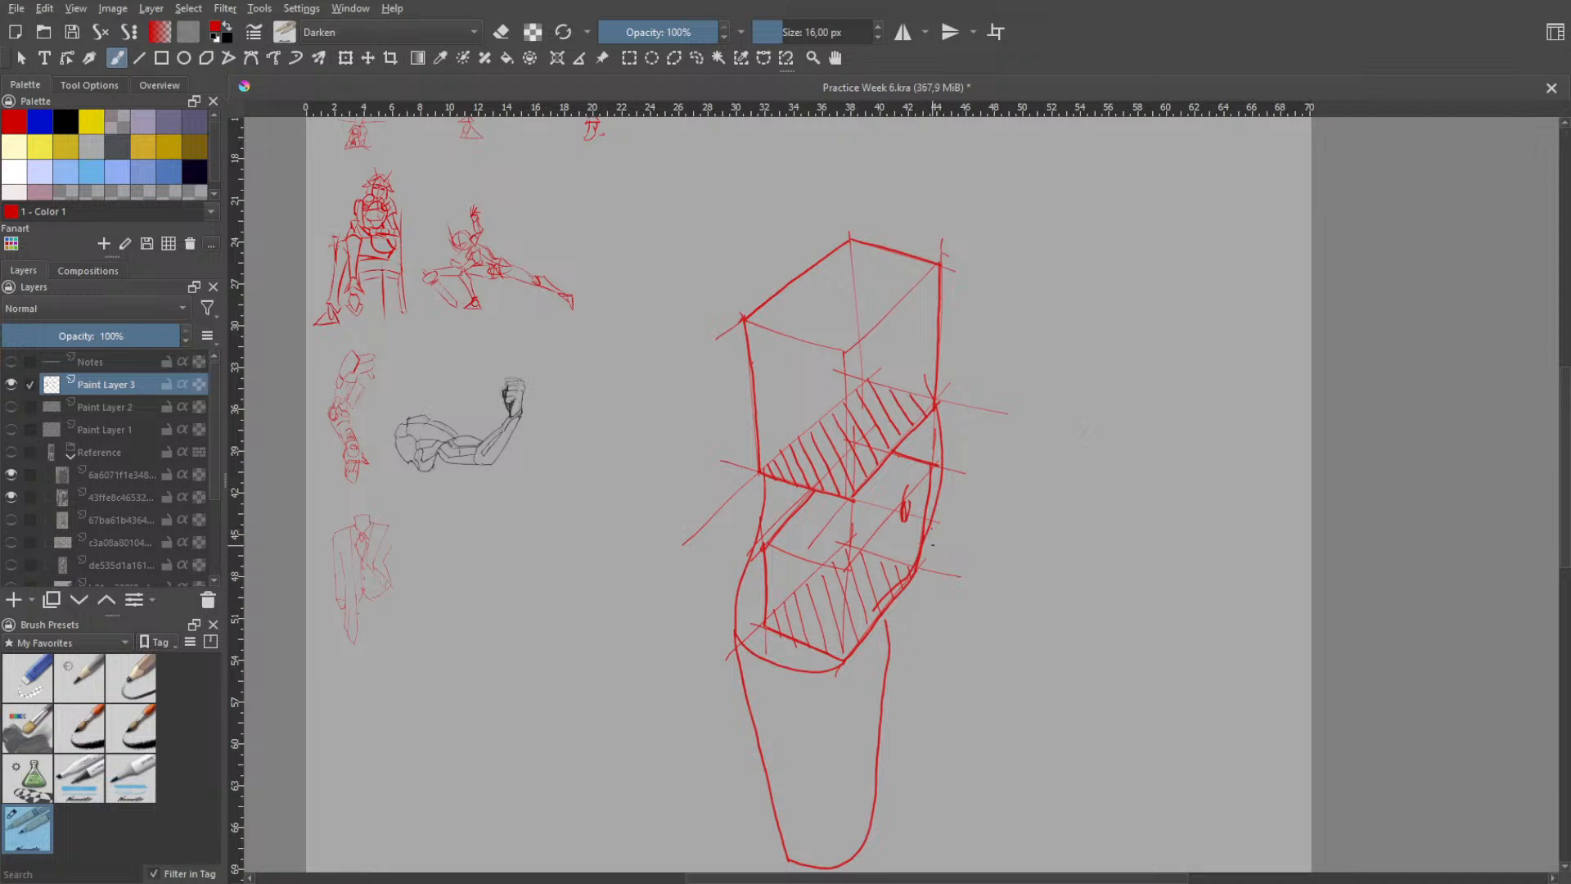
- Try a second tapering leg form slanting outward from the lower box's right side, then undo it
drag(930, 533, 958, 592)
key(ctrl+z)
mouse_move(930, 534)
mouse_down()
mouse_move(994, 694)
mouse_move(991, 752)
mouse_move(946, 758)
mouse_move(888, 667)
mouse_up()
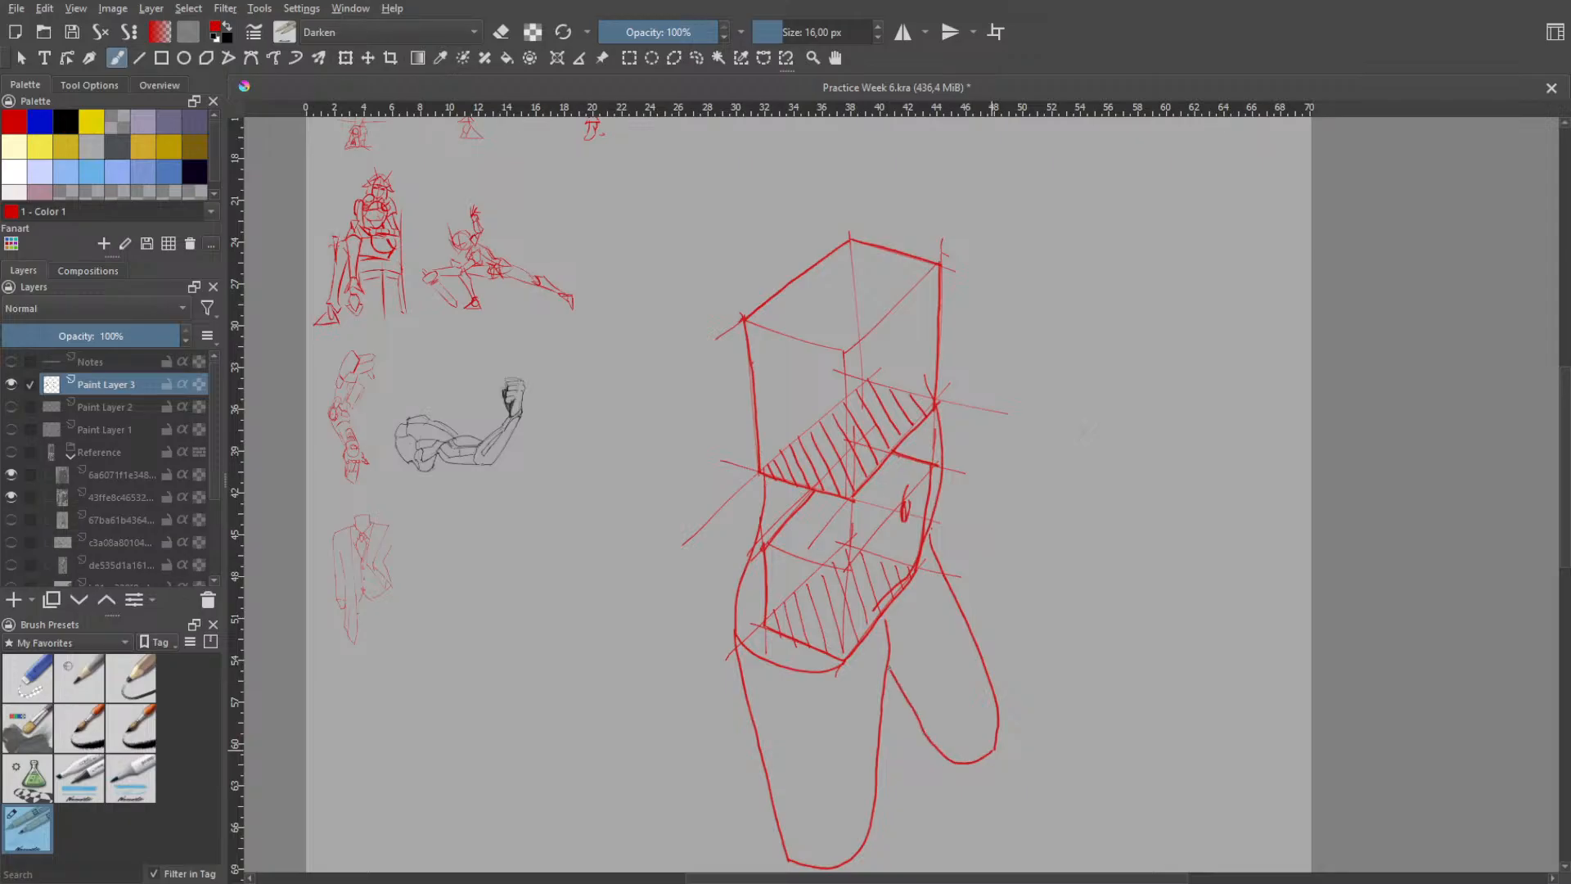
key(ctrl+z)
key(ctrl+z)
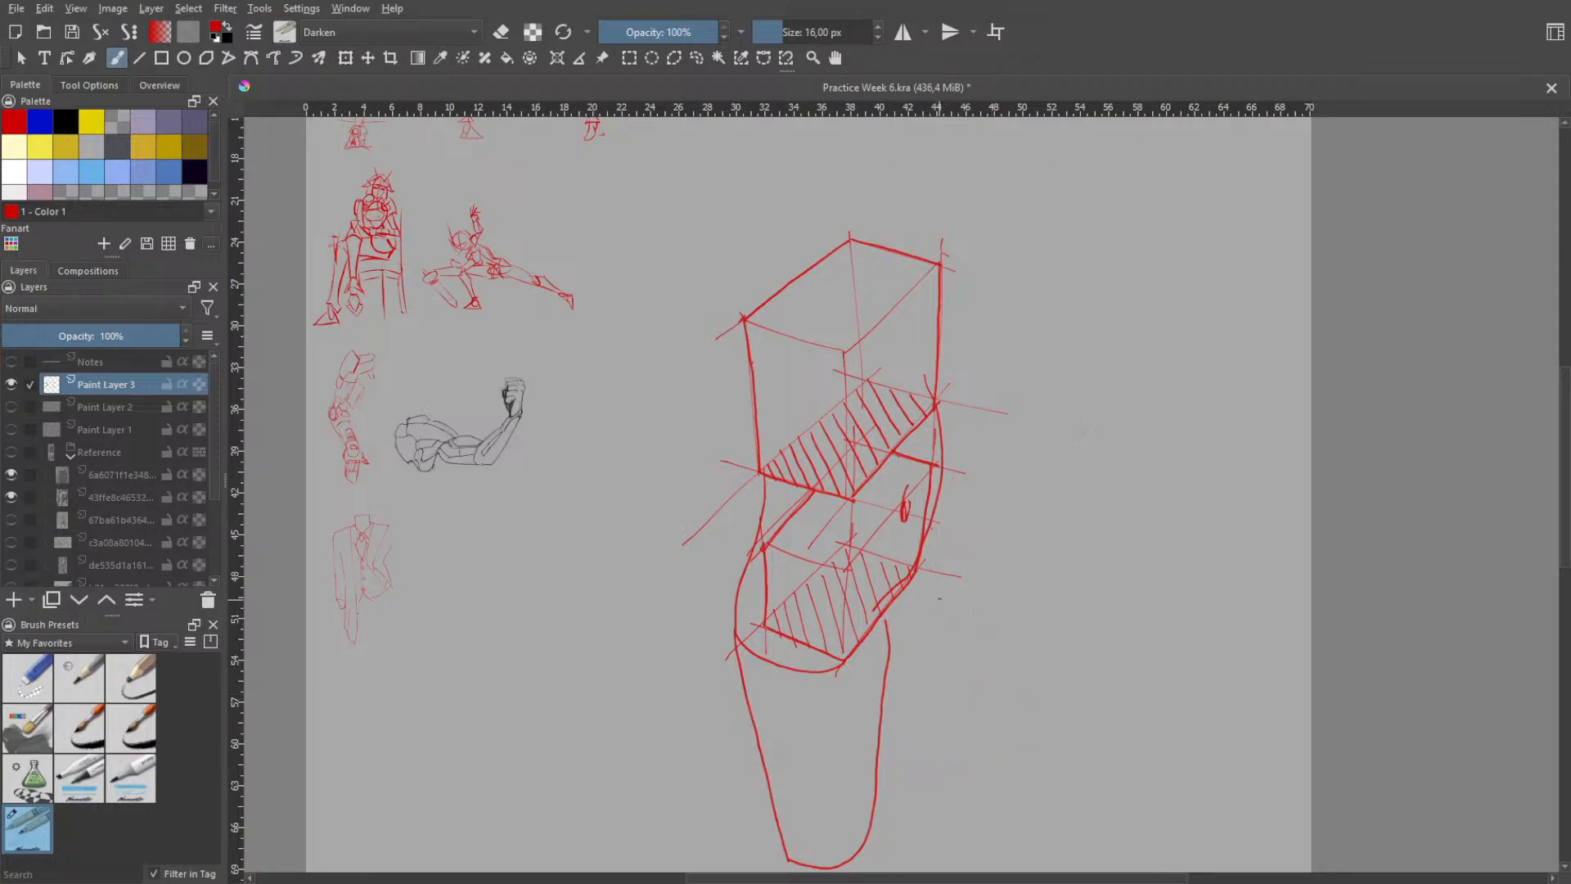
- Sketch a light circle on the rear part of the lower box's hatched bottom face
key(ctrl+z)
drag(878, 616, 886, 619)
drag(886, 625, 902, 659)
key(ctrl+z)
mouse_move(891, 556)
mouse_down()
mouse_move(821, 588)
mouse_move(870, 622)
mouse_move(909, 590)
mouse_move(883, 553)
mouse_move(844, 563)
mouse_move(888, 552)
mouse_move(857, 664)
mouse_move(904, 751)
mouse_up()
key(ctrl+z)
- Try a shorter far leg form built from an outer contour and a rounded end, then undo it
key(ctrl+z)
key(ctrl+z)
mouse_move(918, 768)
mouse_down()
mouse_move(948, 757)
mouse_move(948, 717)
mouse_up()
key(ctrl+z)
key(ctrl+z)
key(ctrl+z)
drag(941, 692, 910, 727)
drag(897, 561, 943, 705)
key(ctrl+z)
drag(907, 583, 944, 694)
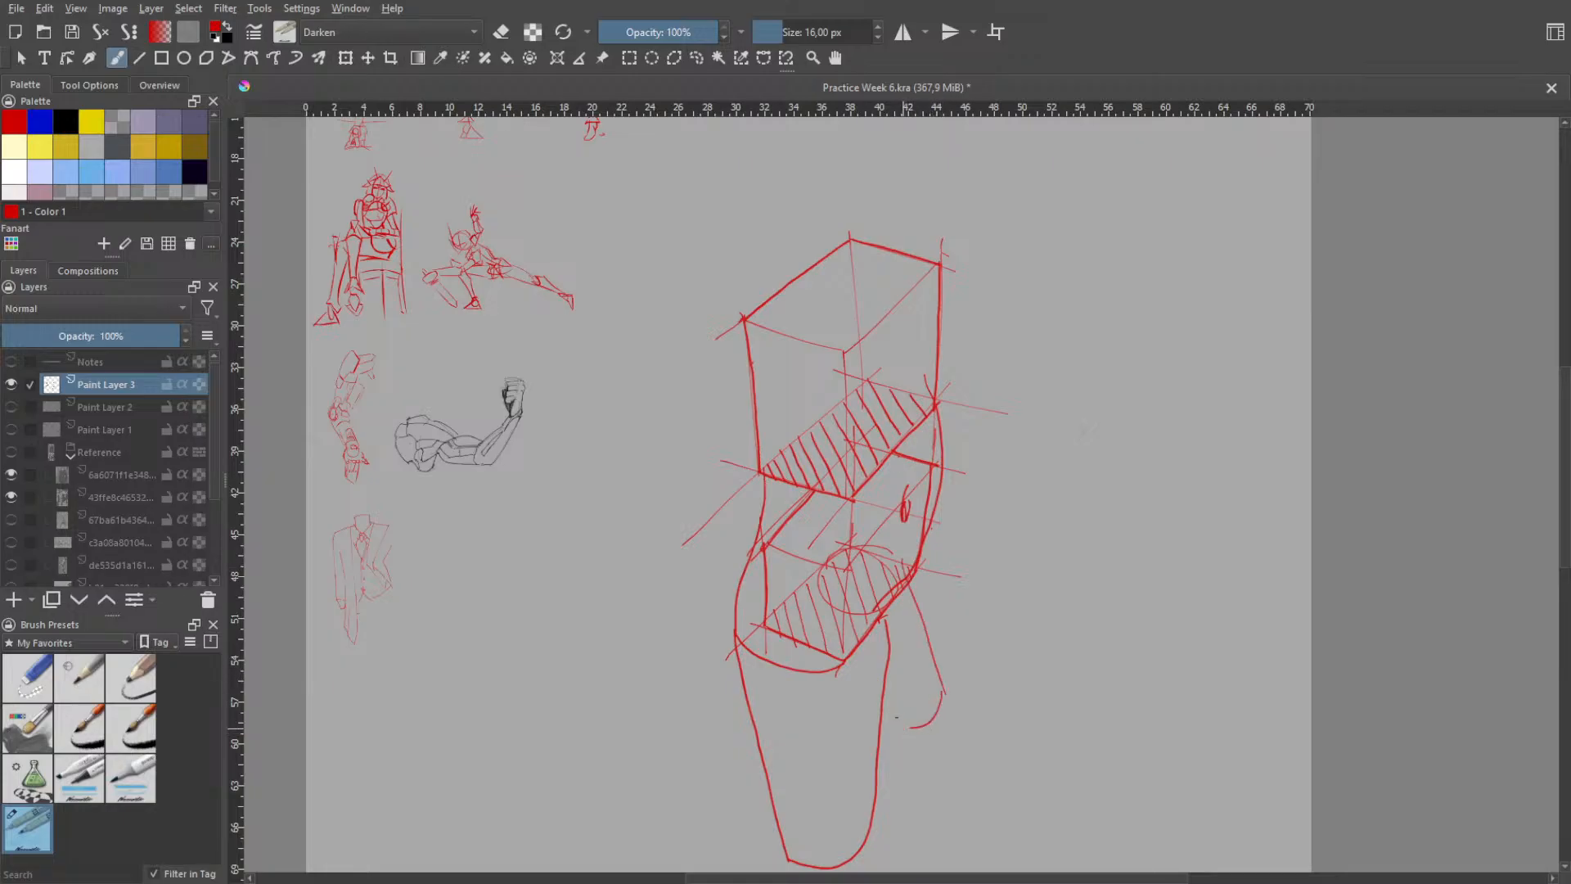
drag(891, 695, 915, 746)
key(ctrl+z)
key(ctrl+z)
key(ctrl+z)
- Outline a short rounded far leg form curving down from the lower box's bottom right corner
drag(915, 547, 932, 749)
key(ctrl+z)
key(ctrl+z)
drag(918, 560, 941, 666)
key(ctrl+z)
mouse_move(920, 550)
mouse_down()
mouse_move(946, 602)
mouse_move(951, 692)
mouse_move(918, 708)
mouse_move(899, 681)
mouse_up()
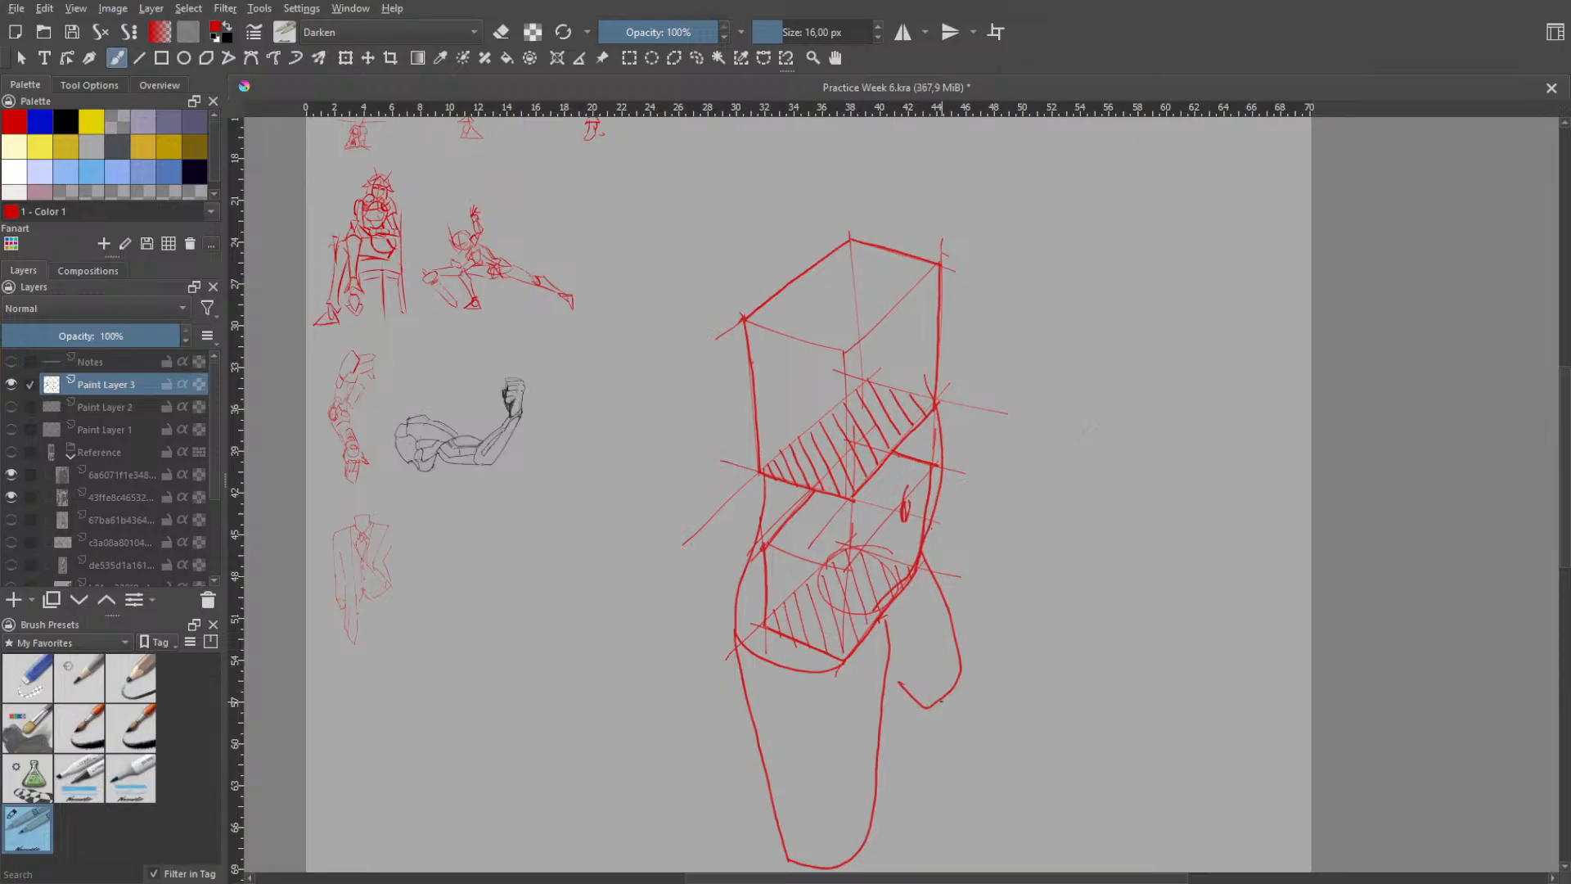
drag(968, 680, 998, 777)
key(ctrl+z)
- Undo the far leg outline and sketch overlapping small ovals at the near leg's rounded end
key(space)
scroll(1020, 615, down, 2)
mouse_move(1018, 604)
mouse_down()
mouse_move(959, 564)
mouse_move(999, 630)
mouse_up()
scroll(972, 564, up, 4)
drag(953, 524, 980, 588)
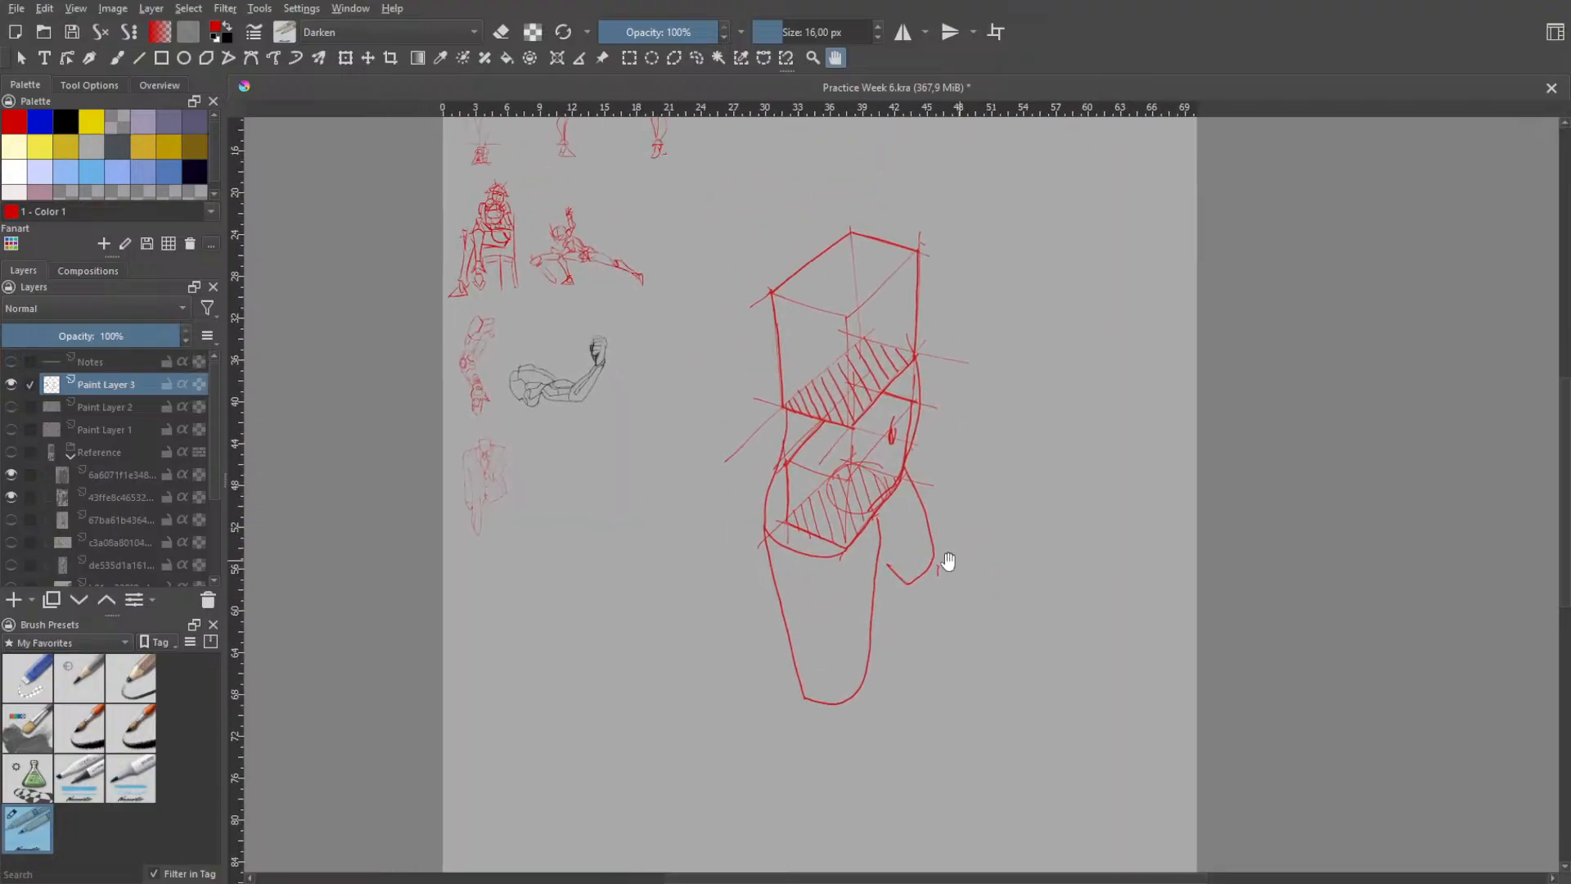
key(b)
key(ctrl+z)
drag(816, 672, 831, 708)
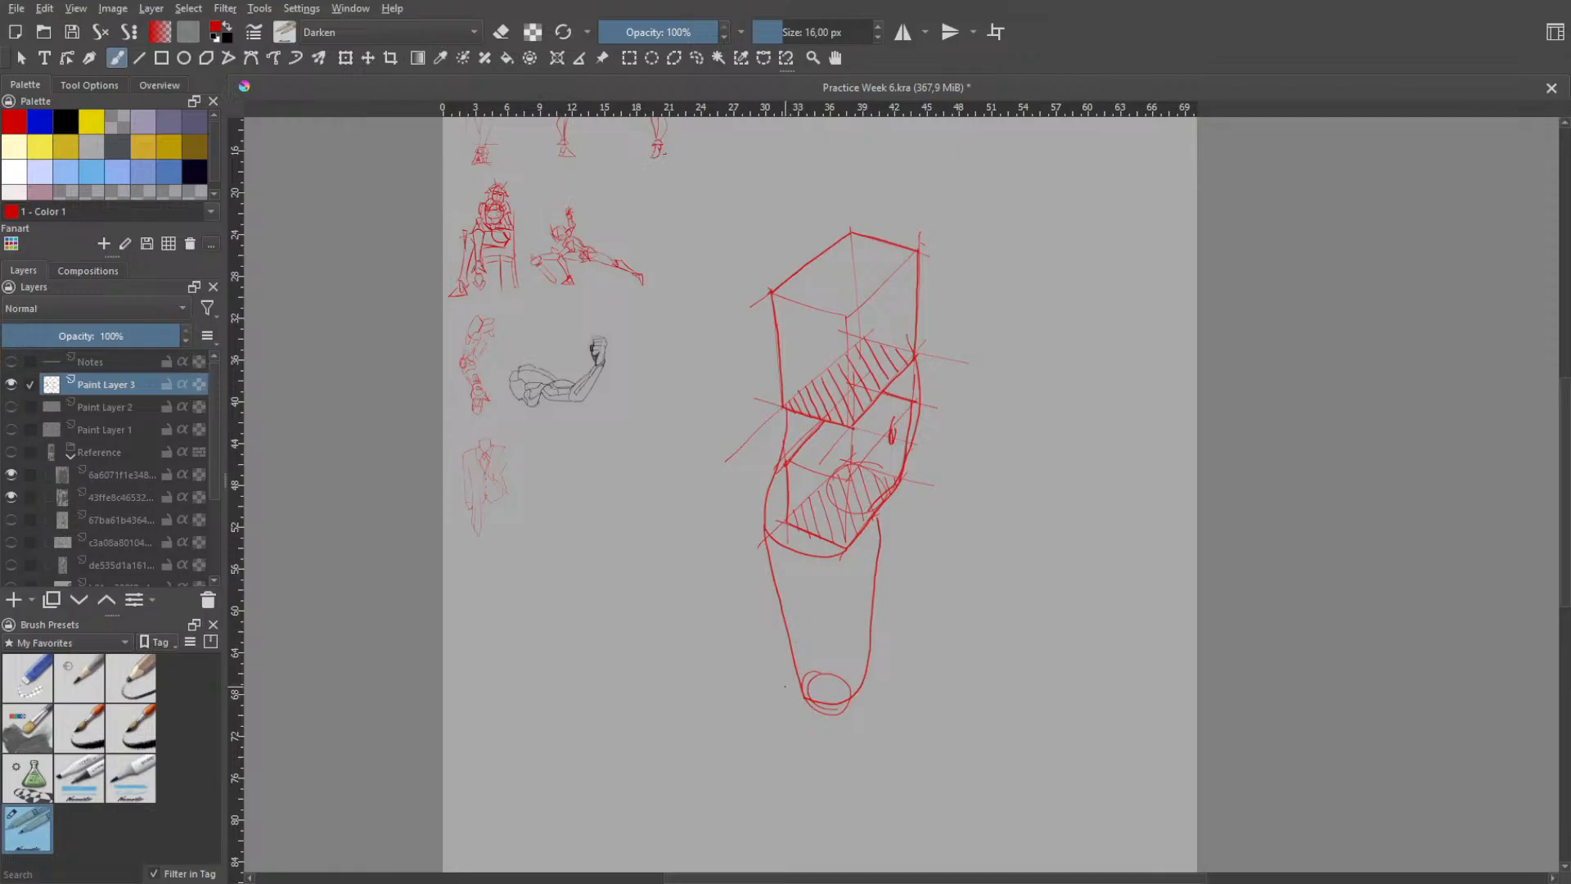
- Try a tapered lower leg outline running from the near leg's knee ovals down to a narrow rounded end
drag(786, 676, 785, 835)
key(ctrl+z)
drag(802, 685, 787, 769)
key(ctrl+z)
drag(842, 706, 830, 795)
key(ctrl+z)
drag(842, 849, 838, 788)
drag(867, 679, 845, 810)
key(ctrl+z)
key(ctrl+z)
mouse_move(861, 692)
mouse_down()
mouse_move(854, 848)
mouse_move(827, 840)
mouse_move(792, 751)
mouse_move(794, 689)
mouse_up()
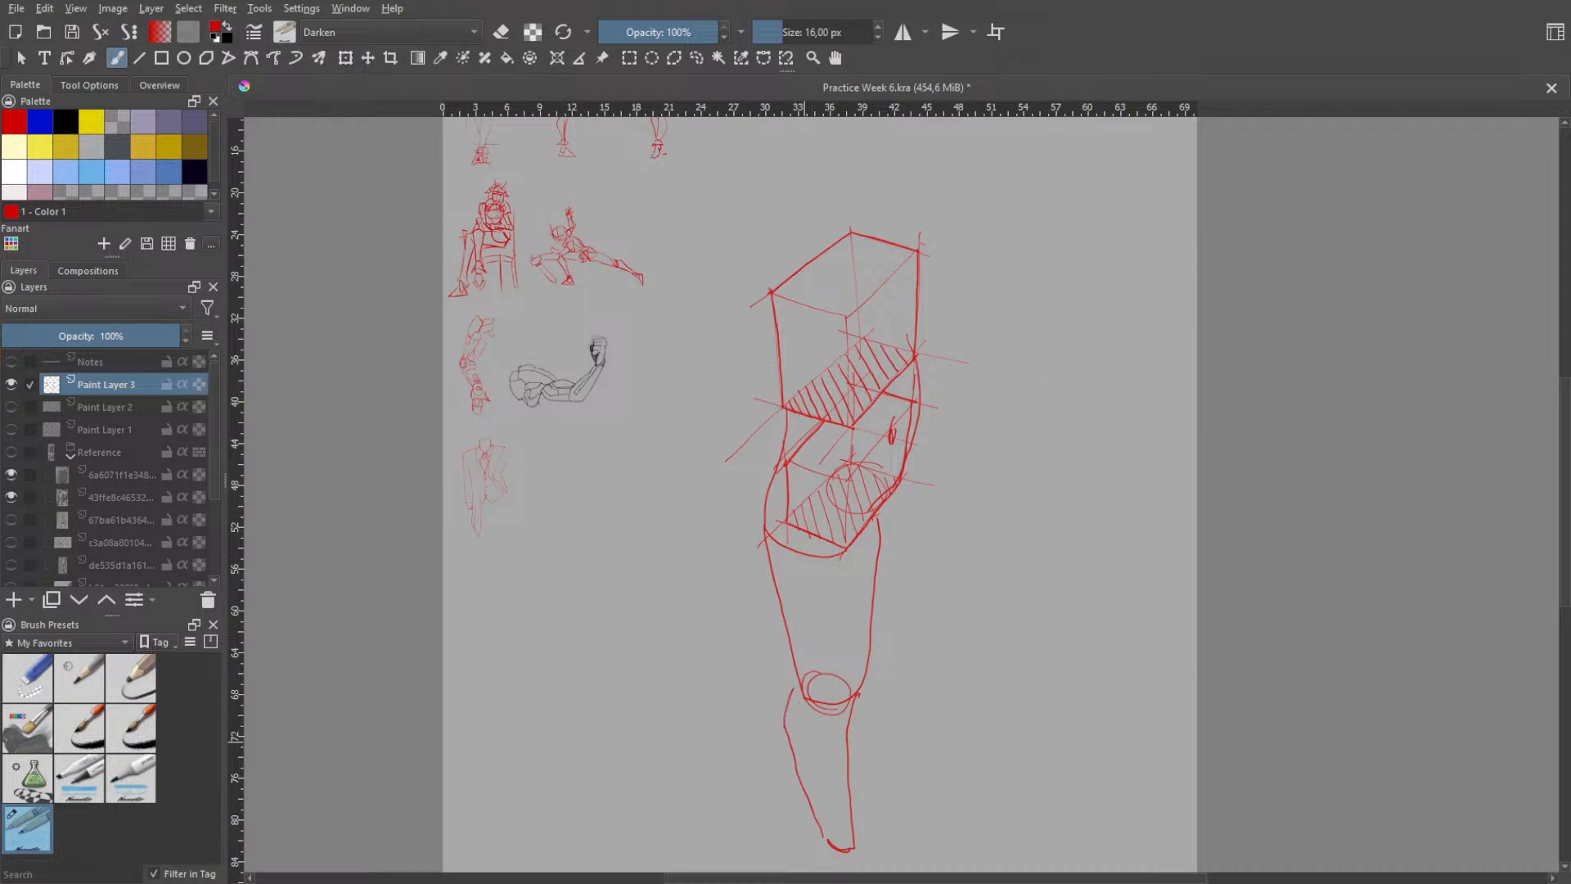
- Retry the lower leg's outer contour, then undo the whole lower leg outline
key(ctrl+z)
drag(825, 829, 797, 736)
key(ctrl+z)
mouse_move(818, 808)
mouse_down()
mouse_move(834, 853)
mouse_move(777, 710)
mouse_up()
key(ctrl+z)
key(ctrl+z)
key(ctrl+z)
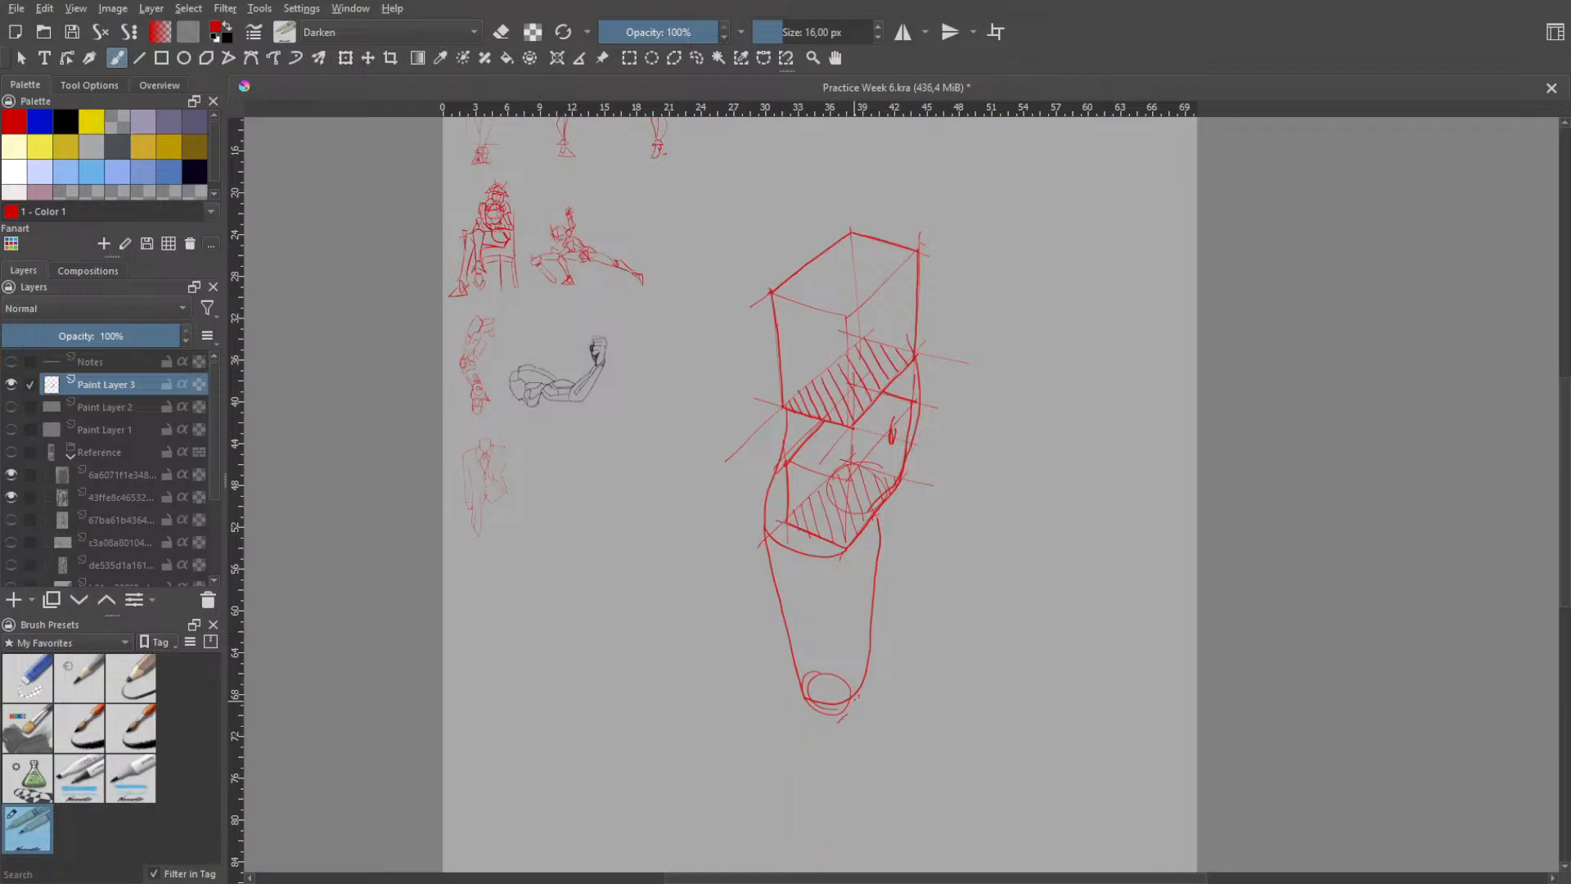
- Outline a tapered lower leg below the knee ovals, with a bulging rear contour, a straighter front contour and a narrow end
drag(858, 695, 836, 818)
key(ctrl+z)
mouse_move(856, 698)
mouse_down()
mouse_move(826, 866)
mouse_move(807, 868)
mouse_up()
key(ctrl+z)
mouse_move(857, 697)
mouse_down()
mouse_move(833, 864)
mouse_move(808, 858)
mouse_move(768, 734)
mouse_move(774, 696)
mouse_move(862, 574)
mouse_up()
key(space)
scroll(942, 692, down, 1)
key(b)
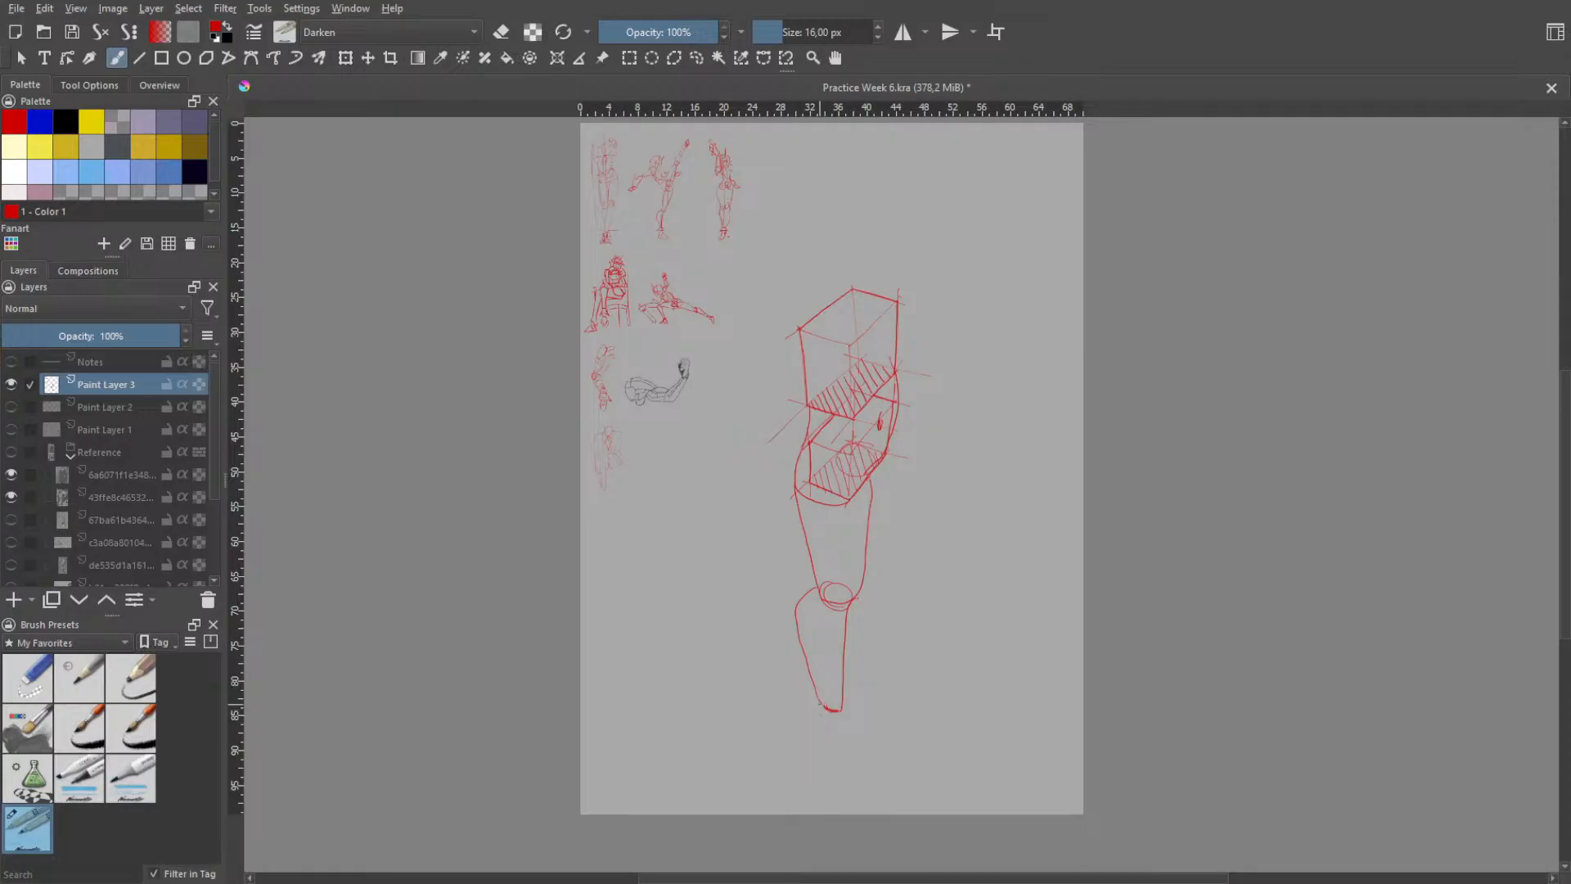
- Try a foot outline sloping forward from the lower leg's narrow end, and undo the strokes
mouse_move(821, 709)
mouse_down()
mouse_move(818, 733)
mouse_move(835, 721)
mouse_move(827, 751)
mouse_up()
key(ctrl+z)
key(ctrl+z)
- Try short strokes for the sole and toe end of the foot, and undo them
key(ctrl+z)
key(ctrl+z)
key(ctrl+z)
mouse_move(825, 712)
mouse_down()
mouse_move(824, 750)
mouse_move(880, 769)
mouse_move(824, 755)
mouse_move(878, 773)
mouse_move(856, 760)
mouse_move(879, 769)
mouse_move(874, 744)
mouse_move(887, 758)
mouse_up()
key(ctrl+z)
- Rough in a foot below the ankle using a round heel circle and arched toe curves
key(ctrl+z)
key(ctrl+z)
key(ctrl+z)
key(ctrl+z)
key(ctrl+z)
key(ctrl+z)
key(ctrl+z)
key(ctrl+z)
key(ctrl+z)
key(ctrl+z)
key(ctrl+z)
key(ctrl+z)
drag(859, 751, 865, 786)
key(ctrl+z)
key(ctrl+z)
key(ctrl+z)
key(ctrl+z)
drag(823, 756, 851, 758)
key(ctrl+z)
key(ctrl+z)
key(ctrl+z)
mouse_move(851, 759)
mouse_down()
mouse_move(888, 776)
mouse_move(882, 745)
mouse_move(879, 774)
mouse_move(898, 763)
mouse_up()
key(ctrl+z)
key(ctrl+z)
key(ctrl+shift+z)
key(ctrl+z)
key(ctrl+z)
key(ctrl+z)
key(ctrl+z)
key(ctrl+z)
key(ctrl+z)
key(ctrl+z)
key(ctrl+z)
key(ctrl+z)
key(ctrl+z)
key(ctrl+z)
key(ctrl+z)
key(ctrl+z)
drag(843, 709, 894, 745)
key(ctrl+z)
key(ctrl+z)
key(ctrl+z)
drag(844, 715, 898, 754)
key(ctrl+z)
key(ctrl+z)
drag(836, 704, 895, 752)
key(ctrl+z)
drag(846, 707, 869, 741)
key(ctrl+z)
key(ctrl+z)
key(ctrl+z)
mouse_move(828, 717)
mouse_down()
mouse_move(830, 745)
mouse_move(843, 713)
mouse_move(837, 748)
mouse_move(848, 721)
mouse_move(849, 743)
mouse_up()
key(ctrl+z)
key(ctrl+z)
key(ctrl+z)
key(ctrl+z)
drag(845, 720, 881, 757)
key(ctrl+z)
key(ctrl+z)
key(ctrl+z)
- Erase the thick overlapping lines at the lower leg's narrow end, then return to the 16 px sketching brush
scroll(878, 737, up, 1)
scroll(871, 696, up, 1)
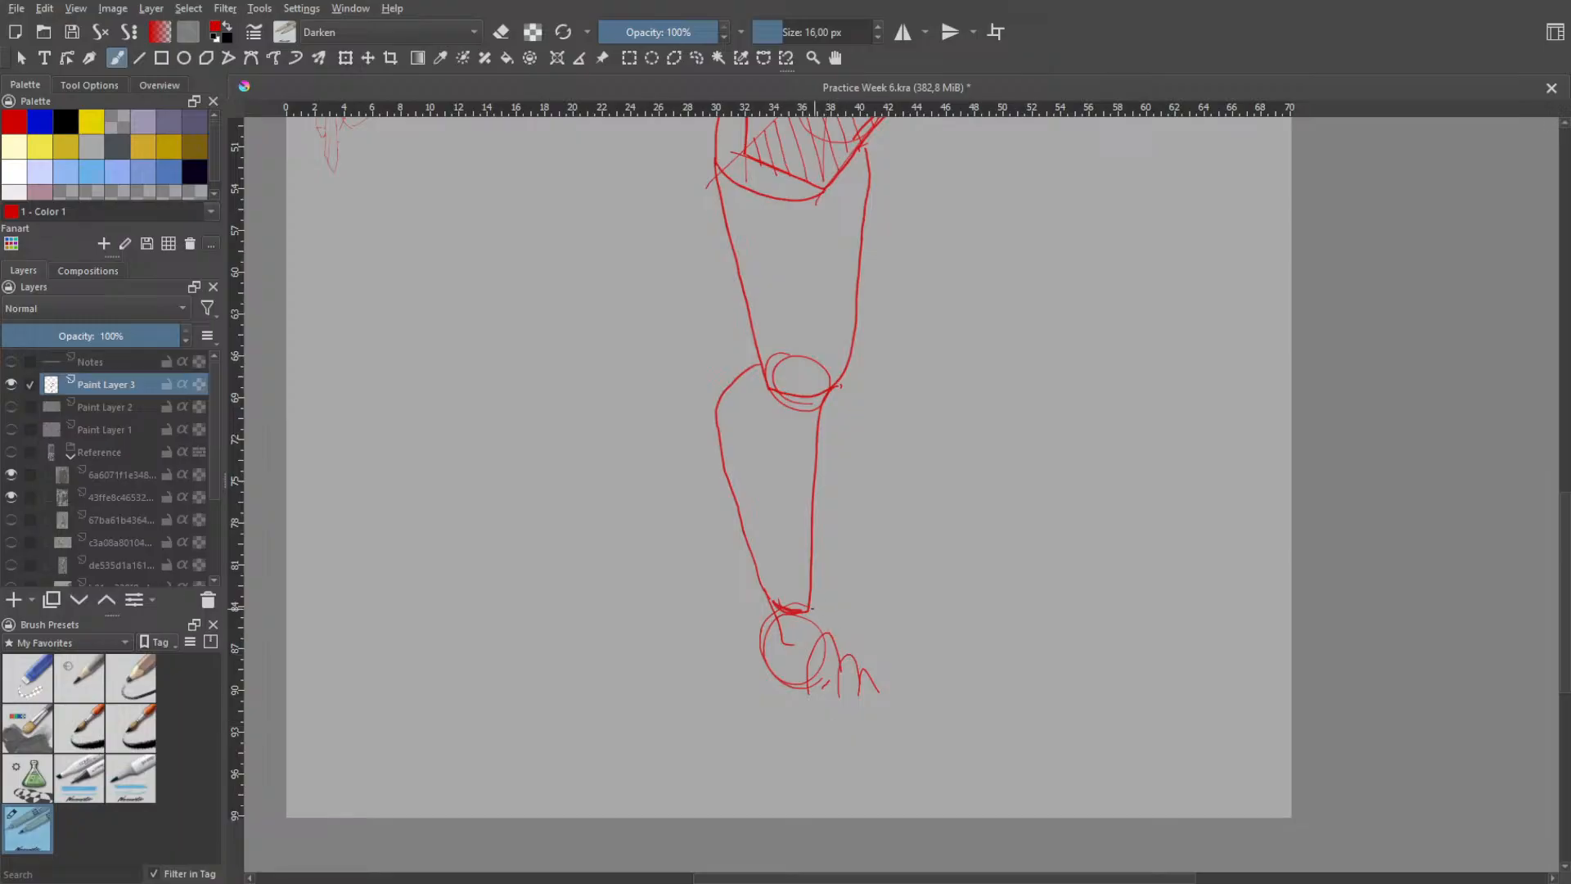
right_click(819, 592)
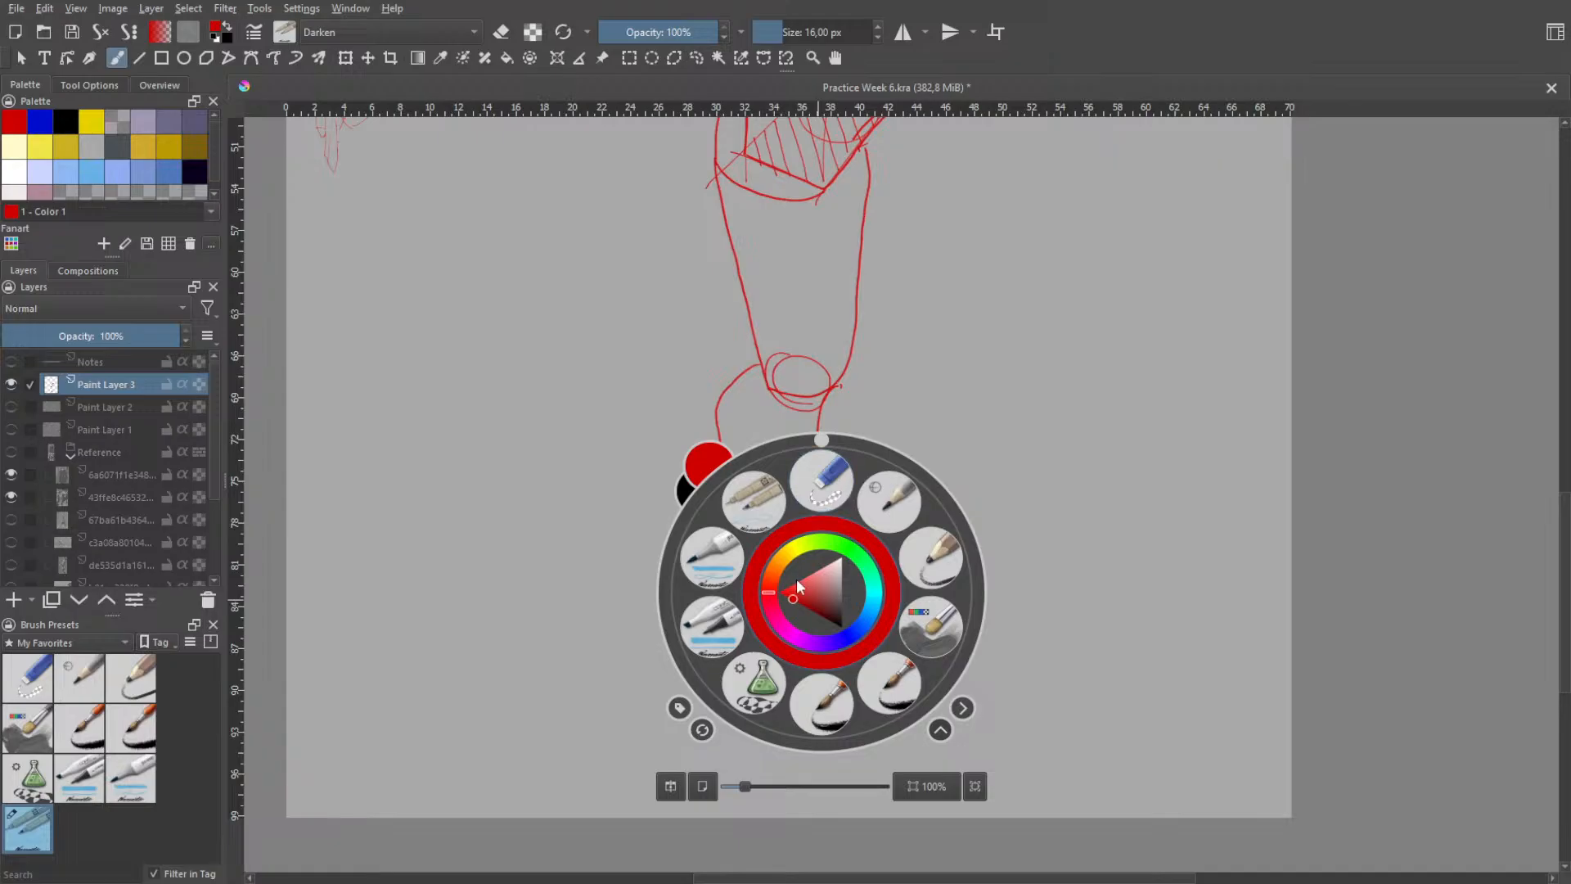
click(818, 488)
drag(799, 615, 774, 595)
right_click(843, 612)
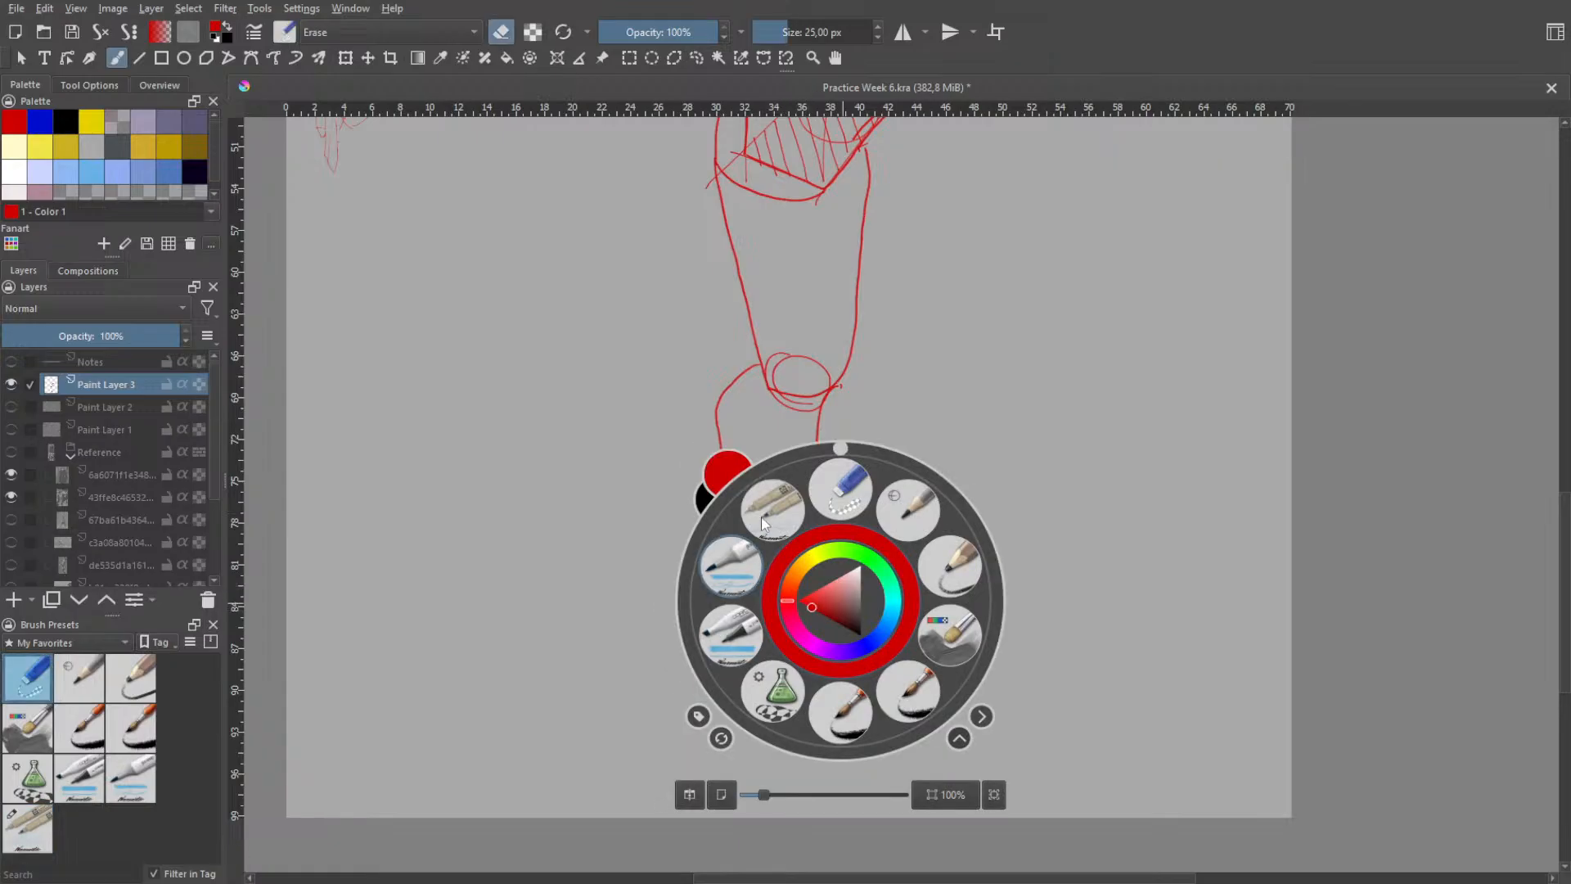
click(761, 517)
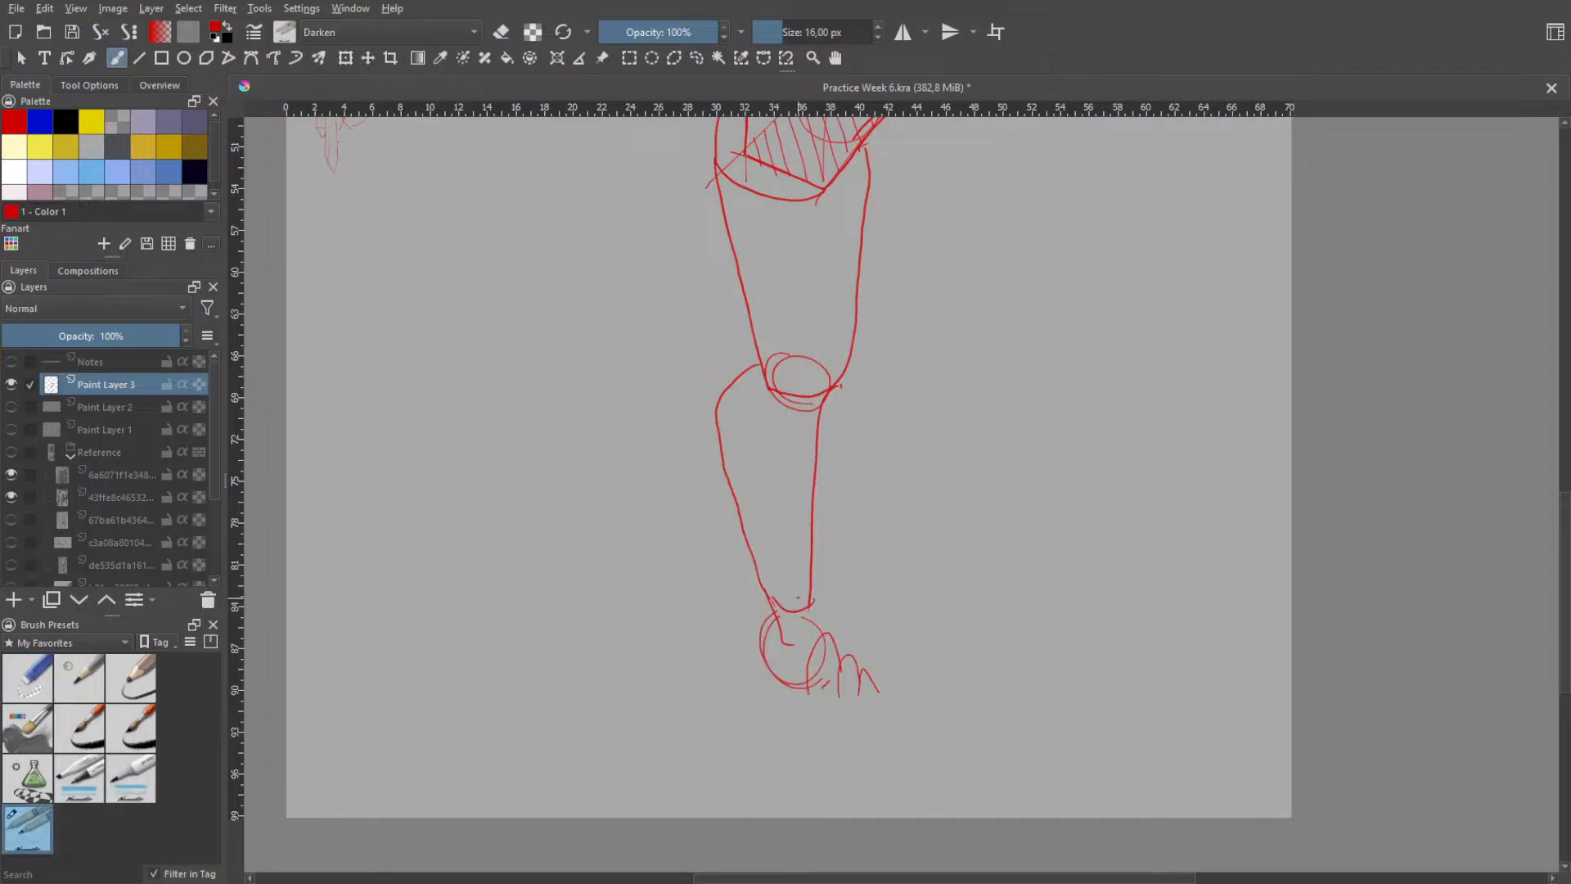
- Redraw the lower leg's narrow end as one clean rounded curve
drag(775, 602, 807, 608)
key(ctrl+z)
key(ctrl+z)
key(ctrl+z)
key(ctrl+z)
key(ctrl+z)
key(ctrl+z)
key(ctrl+z)
key(ctrl+z)
key(ctrl+z)
key(ctrl+z)
key(ctrl+z)
- Erase the heel circle and toe curves below the ankle, then switch back to the 16 px sketching brush
right_click(877, 606)
click(879, 503)
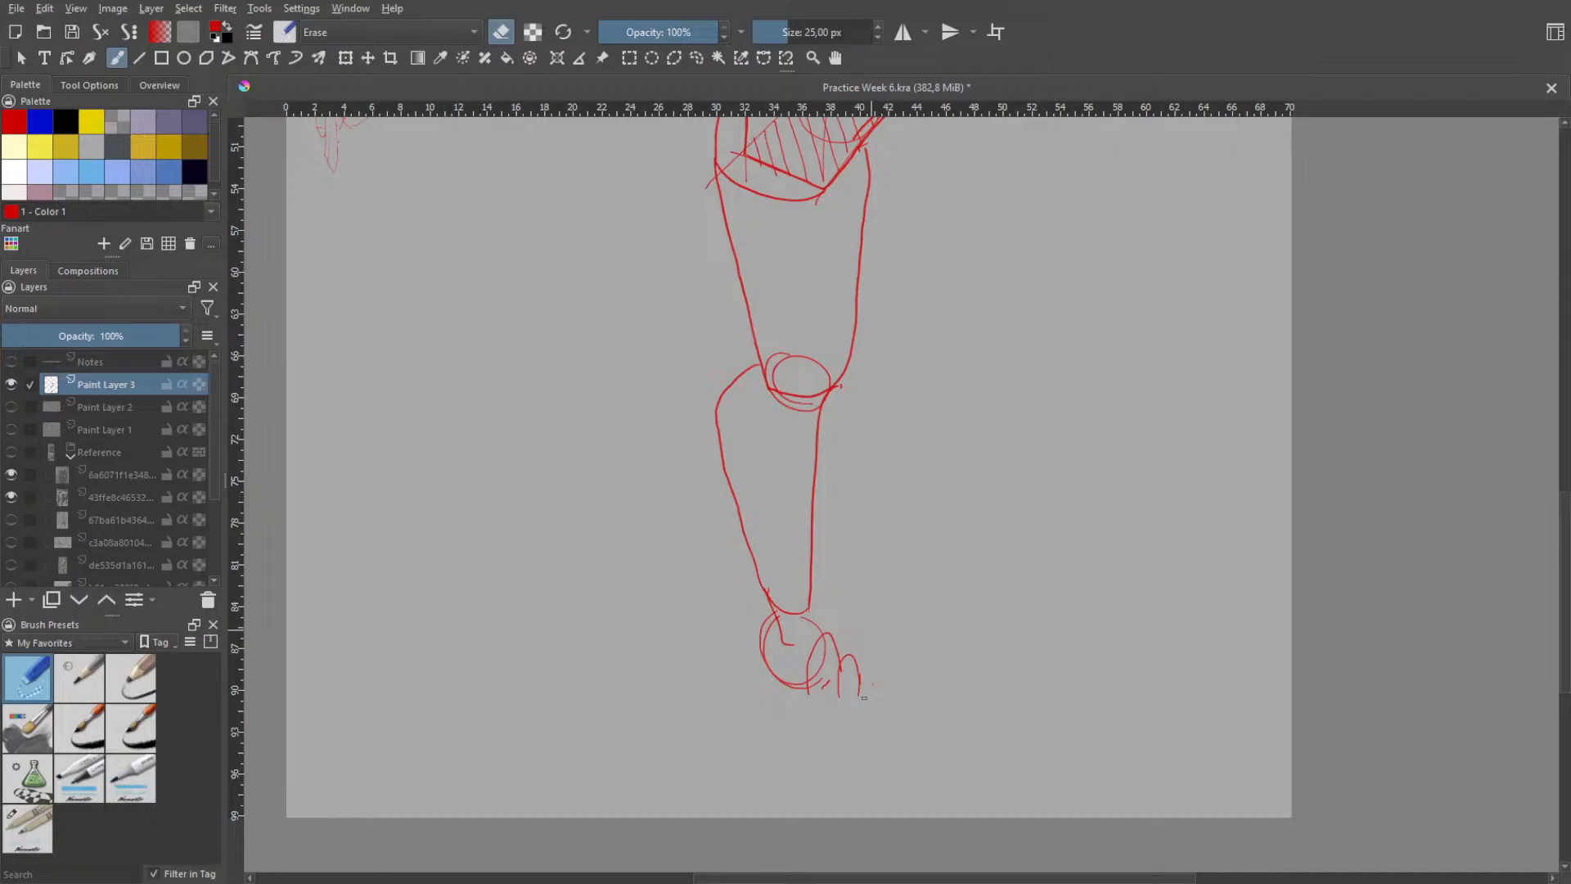
mouse_move(845, 681)
mouse_down()
mouse_move(806, 709)
mouse_move(809, 682)
mouse_move(767, 665)
mouse_move(805, 696)
mouse_move(781, 645)
mouse_up()
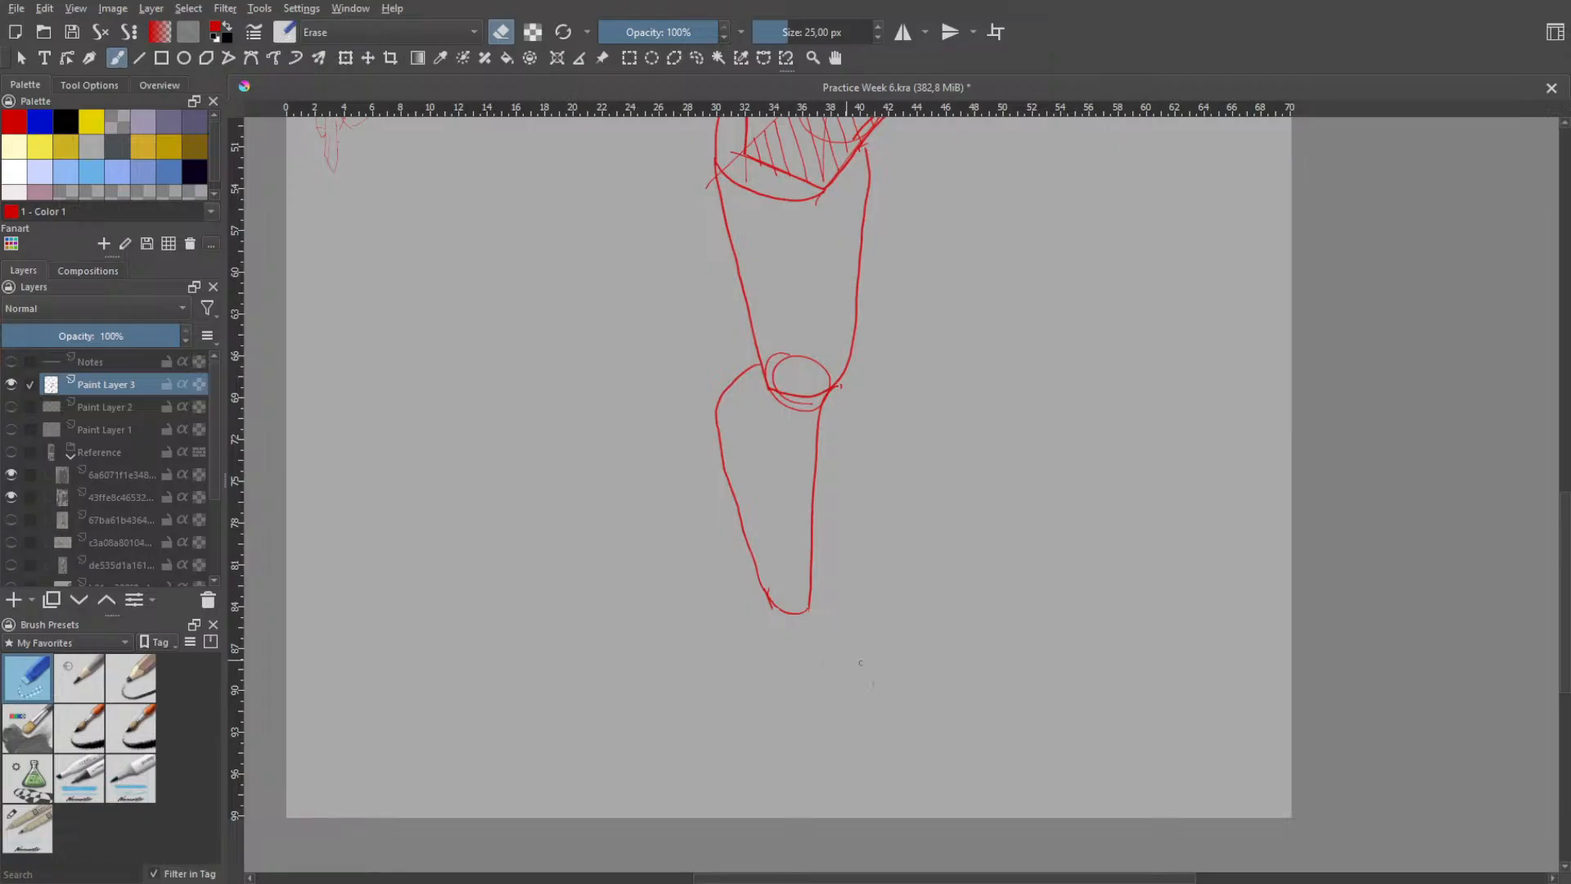
right_click(877, 658)
click(802, 560)
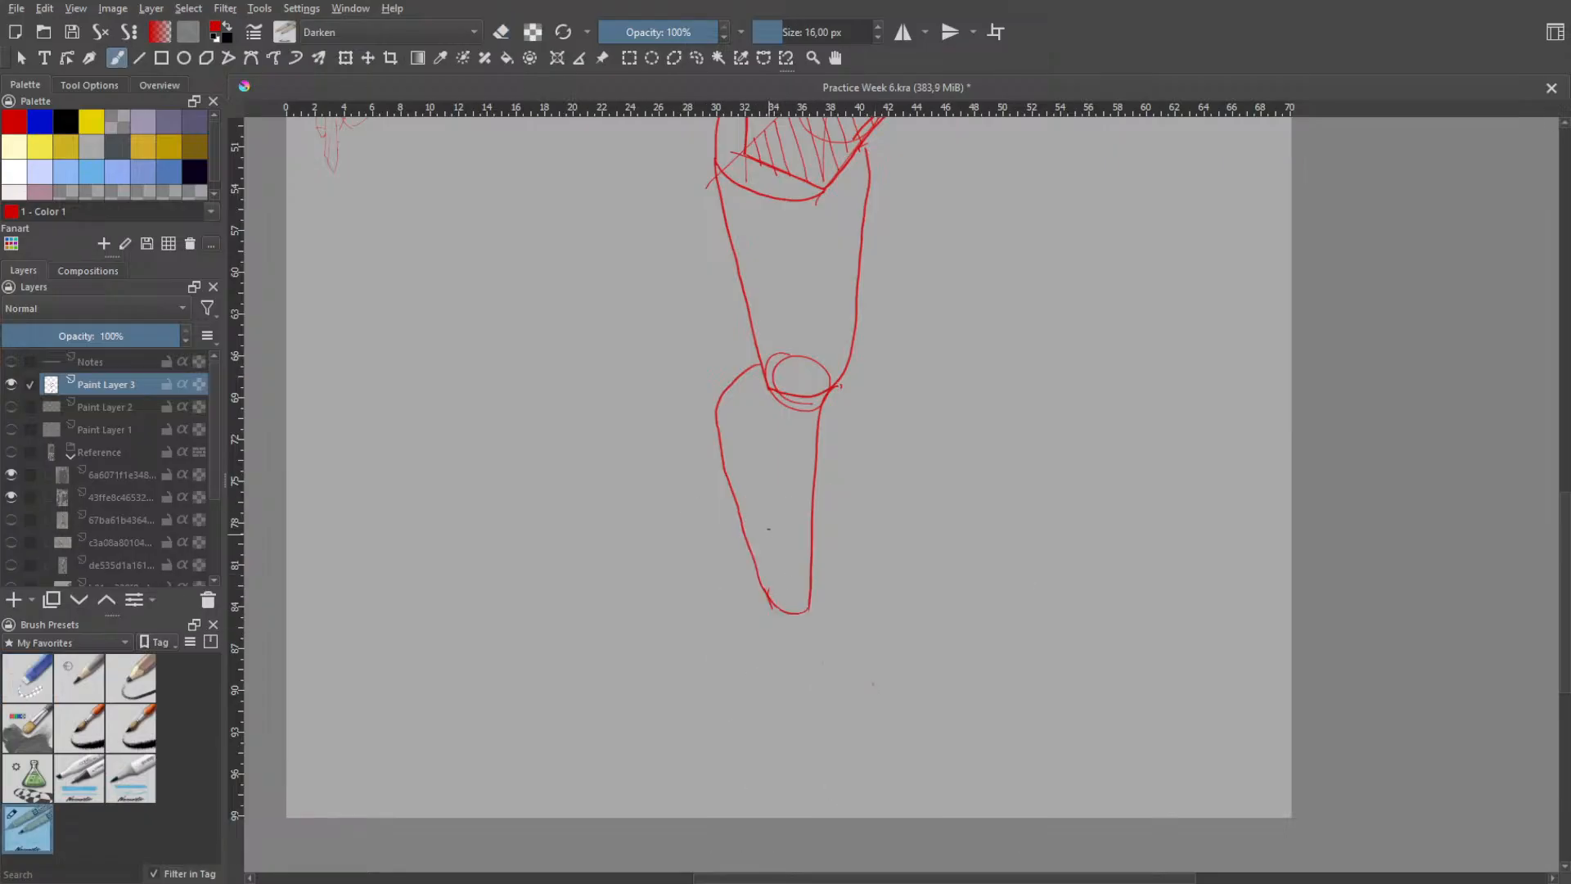
- Try long lengthwise contour strokes inside the lower leg and undo them
drag(758, 368, 765, 540)
key(ctrl+z)
drag(757, 387, 789, 608)
key(ctrl+z)
drag(784, 406, 779, 558)
key(ctrl+z)
drag(801, 409, 798, 609)
key(ctrl+z)
- Sketch a short curved stroke where the front of the lower leg meets the knee ovals, undoing unsatisfactory attempts
drag(850, 363, 808, 457)
key(ctrl+z)
key(ctrl+z)
mouse_move(847, 356)
mouse_down()
mouse_move(821, 429)
mouse_move(825, 373)
mouse_move(797, 432)
mouse_up()
key(ctrl+z)
drag(848, 369, 803, 442)
key(ctrl+z)
drag(845, 378, 804, 452)
key(ctrl+z)
mouse_move(842, 363)
mouse_down()
mouse_move(809, 434)
mouse_move(811, 378)
mouse_up()
key(ctrl+z)
key(ctrl+z)
mouse_move(784, 446)
mouse_down()
mouse_move(823, 357)
mouse_move(820, 393)
mouse_move(815, 369)
mouse_up()
key(ctrl+z)
key(ctrl+z)
mouse_move(815, 366)
mouse_down()
mouse_move(839, 366)
mouse_move(833, 385)
mouse_up()
key(ctrl+z)
key(ctrl+z)
- Sketch the far thigh behind the near one, with a long outer contour from the hip box and a curved knee line
key(space)
scroll(907, 424, down, 1)
drag(905, 366, 895, 497)
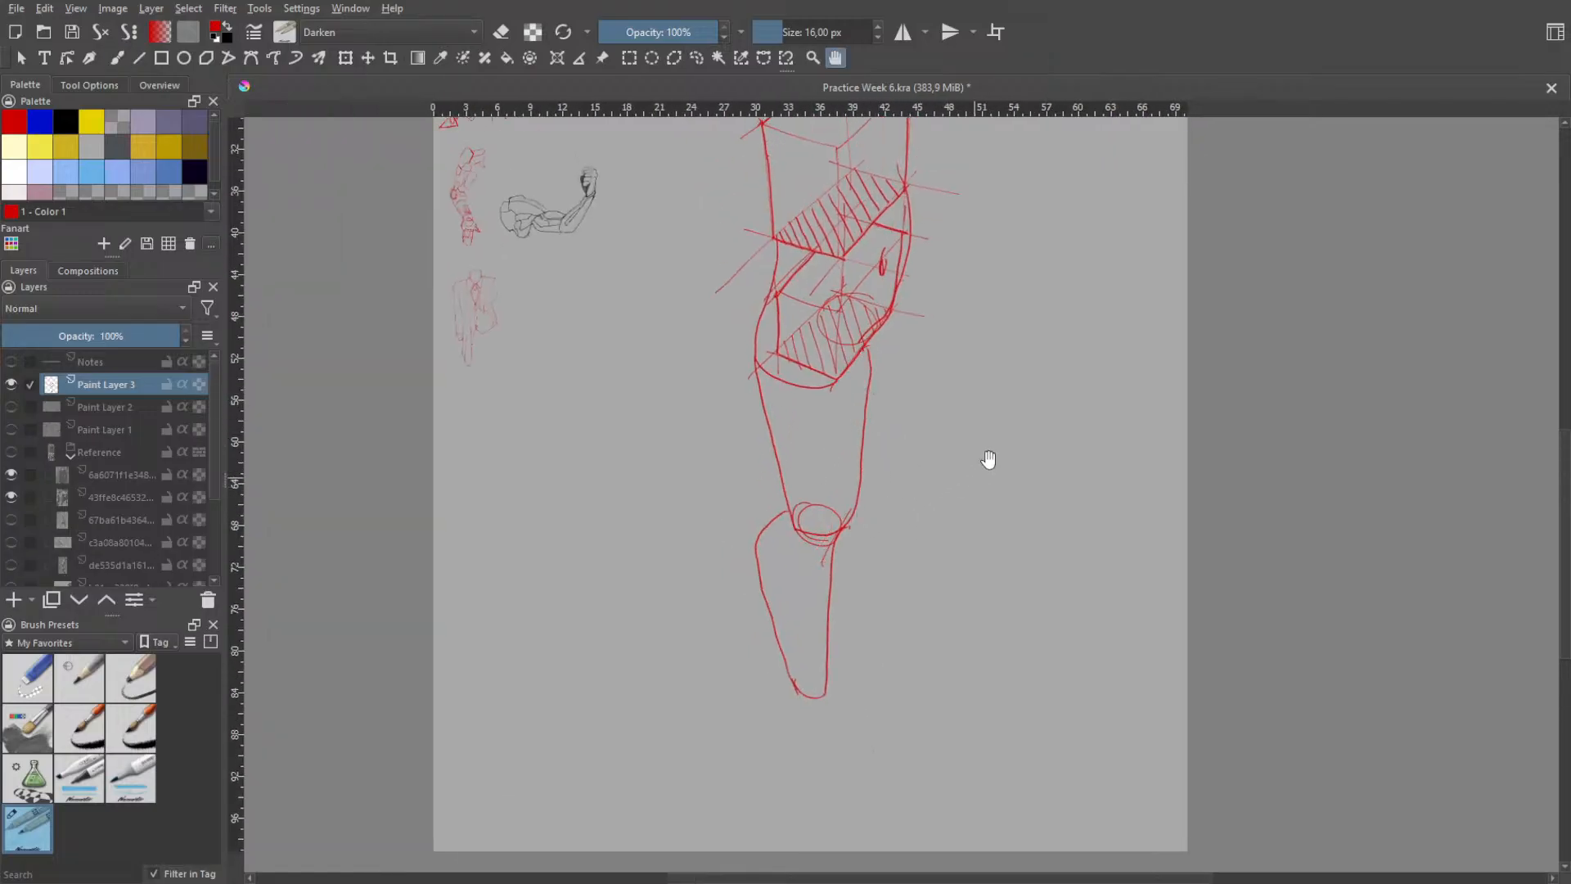
mouse_move(940, 368)
mouse_down()
mouse_move(950, 557)
mouse_move(928, 505)
mouse_move(895, 626)
mouse_up()
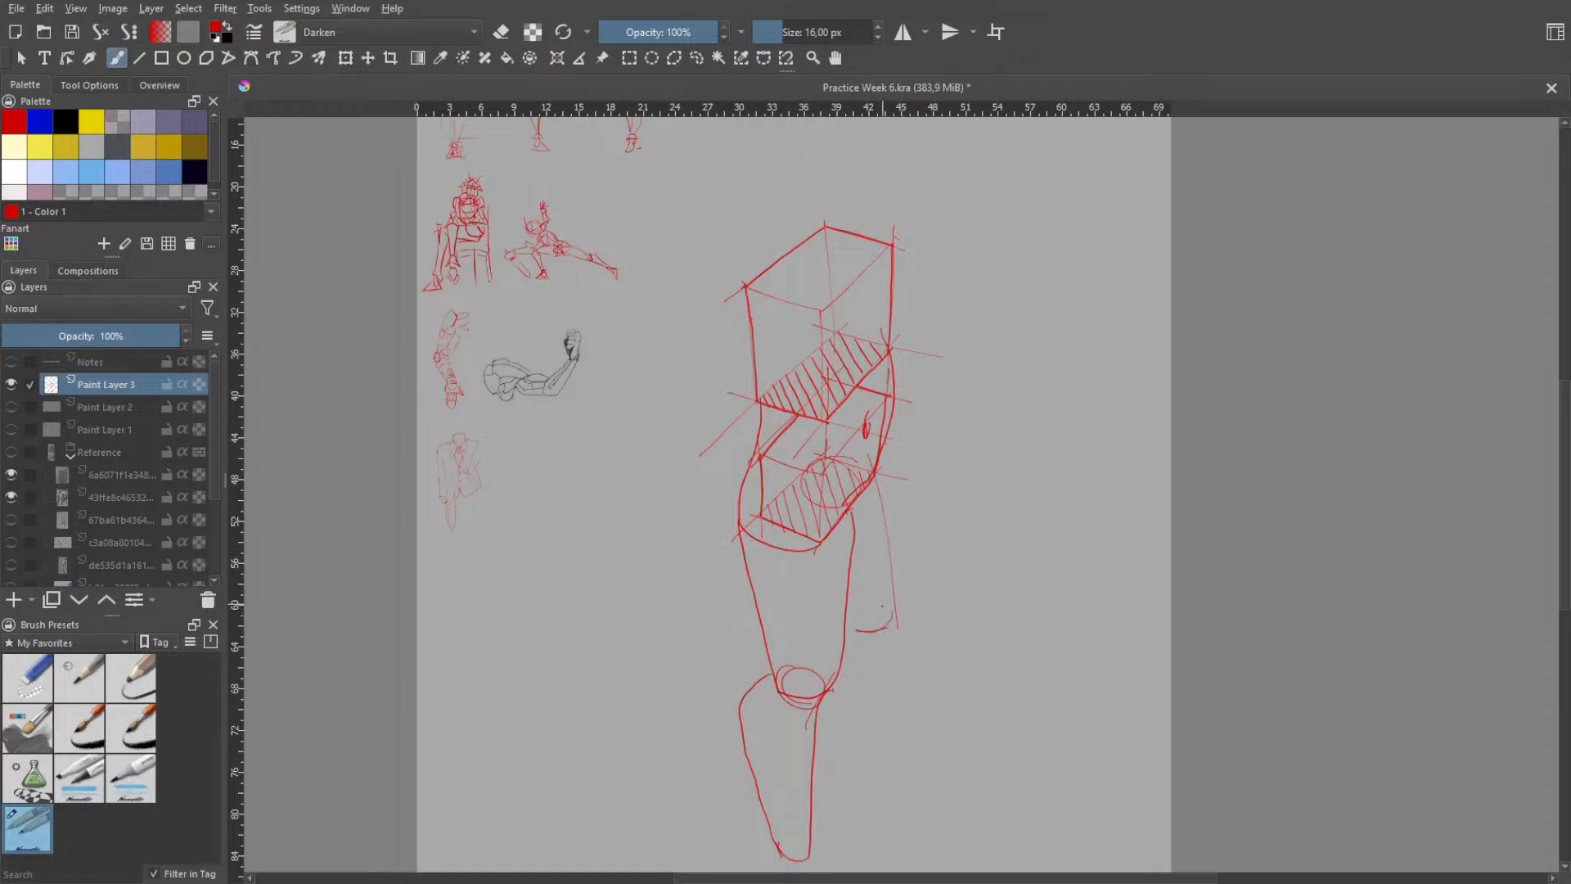
key(ctrl+z)
mouse_move(895, 606)
mouse_down()
mouse_move(853, 613)
mouse_move(878, 635)
mouse_move(876, 684)
mouse_up()
key(ctrl+z)
- Try slanted strokes for the far lower leg's outer contour from the knee down to the ankle and undo them
key(ctrl+z)
key(ctrl+z)
key(ctrl+z)
- Try near-vertical strokes for the far lower leg's inner contour beside the near knee and undo them
key(ctrl+z)
mouse_move(892, 614)
mouse_down()
mouse_move(870, 638)
mouse_move(890, 638)
mouse_move(867, 714)
mouse_up()
key(ctrl+z)
- Sketch the far lower leg's slanted outer contour from the knee to the ankle, undoing unsatisfactory attempts
key(ctrl+z)
mouse_move(885, 638)
mouse_down()
mouse_move(871, 724)
mouse_move(834, 700)
mouse_move(870, 728)
mouse_up()
key(ctrl+z)
- Complete the far lower leg with a straight inner contour and a narrow rounded ankle end
key(ctrl+z)
key(ctrl+z)
mouse_move(881, 656)
mouse_down()
mouse_move(874, 751)
mouse_move(836, 737)
mouse_up()
key(ctrl+z)
key(ctrl+z)
drag(837, 674, 840, 736)
key(ctrl+z)
drag(833, 677, 841, 743)
key(ctrl+z)
key(ctrl+z)
key(ctrl+z)
key(ctrl+z)
key(ctrl+z)
drag(886, 603, 869, 734)
key(ctrl+z)
key(ctrl+z)
drag(903, 577, 869, 724)
key(ctrl+z)
key(ctrl+z)
key(ctrl+z)
drag(868, 725, 830, 704)
key(ctrl+z)
key(ctrl+z)
mouse_move(870, 712)
mouse_down()
mouse_move(840, 753)
mouse_move(869, 740)
mouse_move(865, 757)
mouse_move(838, 678)
mouse_up()
key(ctrl+z)
key(ctrl+z)
drag(835, 748, 838, 684)
- Sketch a wedge-shaped foot below the far ankle with a slanted sole, instep and heel, undoing unsatisfactory strokes
key(space)
drag(888, 608, 873, 477)
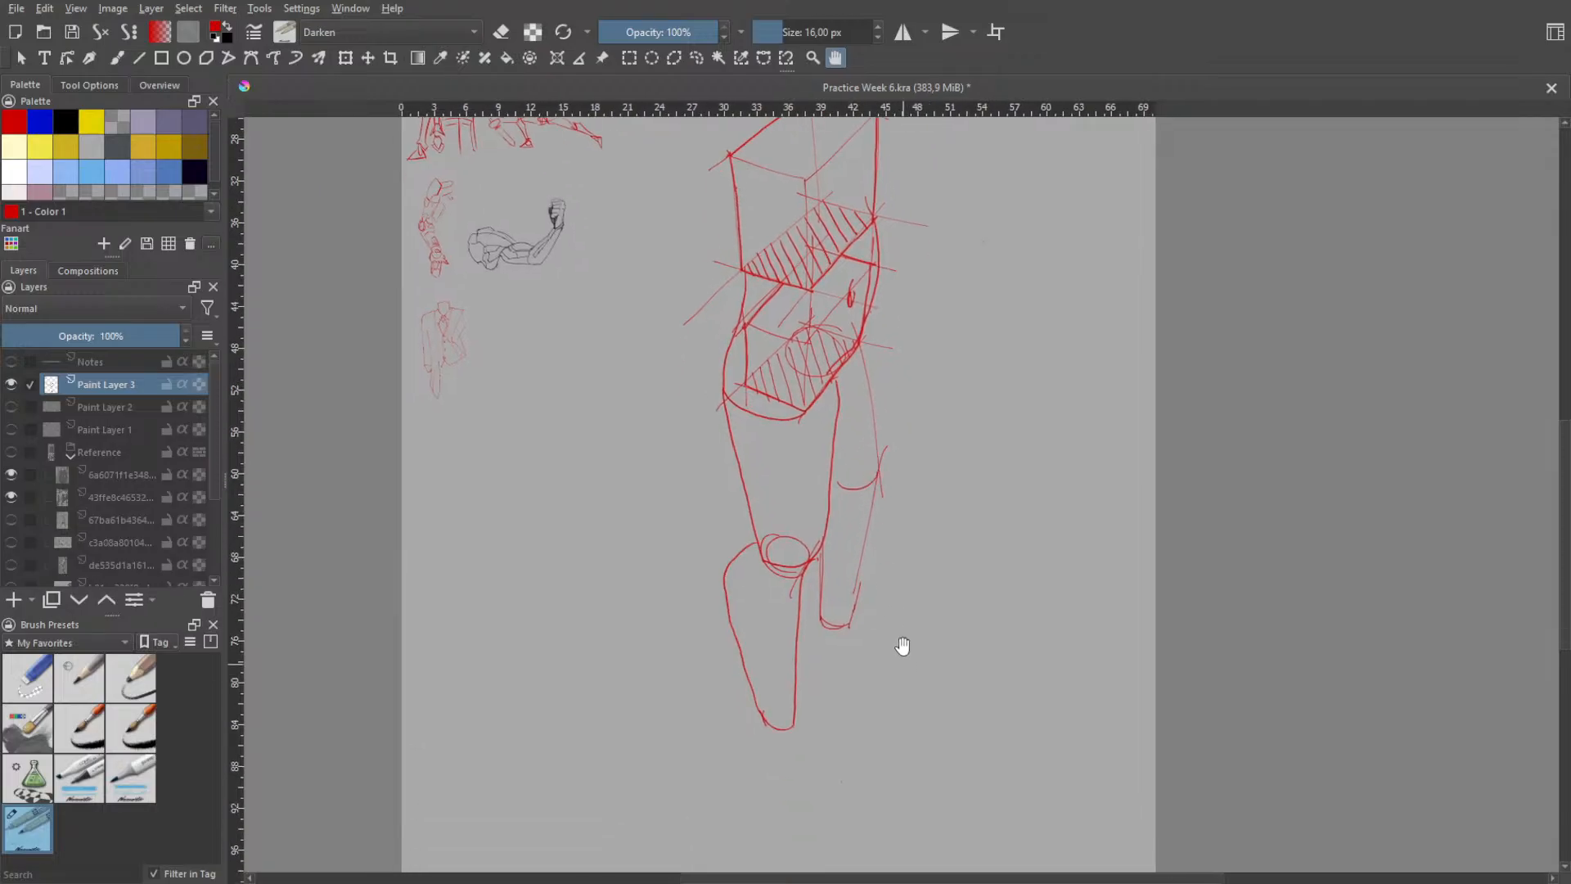
drag(817, 629, 833, 692)
key(ctrl+z)
key(ctrl+z)
mouse_move(821, 627)
mouse_down()
mouse_move(823, 666)
mouse_move(917, 683)
mouse_up()
key(ctrl+z)
key(ctrl+z)
key(ctrl+z)
key(ctrl+z)
drag(831, 639, 914, 675)
key(ctrl+z)
mouse_move(850, 627)
mouse_down()
mouse_move(917, 667)
mouse_move(894, 692)
mouse_move(828, 664)
mouse_up()
drag(830, 664, 816, 654)
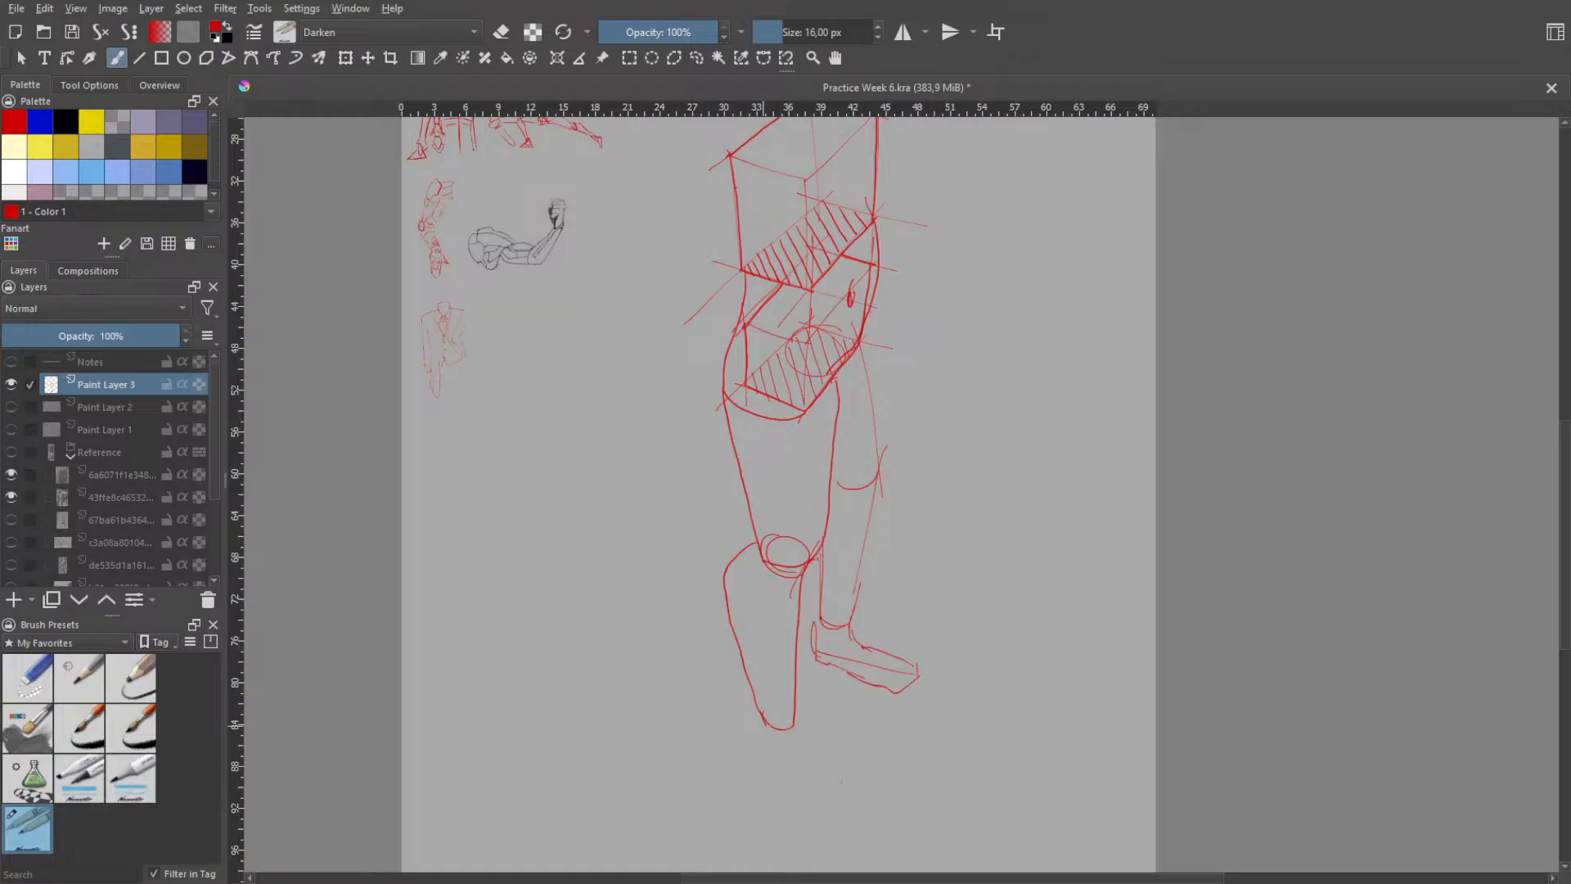
- Sketch a matching wedge-shaped foot below the near ankle with heel, instep and sole lines
drag(746, 792, 752, 774)
key(ctrl+z)
drag(766, 712, 769, 751)
drag(765, 765, 849, 792)
key(ctrl+z)
mouse_move(868, 769)
mouse_down()
mouse_move(849, 792)
mouse_move(866, 769)
mouse_move(816, 746)
mouse_move(804, 718)
mouse_move(820, 751)
mouse_move(758, 754)
mouse_move(782, 774)
mouse_up()
key(ctrl+z)
key(ctrl+z)
key(ctrl+z)
- Check the whole figure, undo both feet, and return to the brush
key(space)
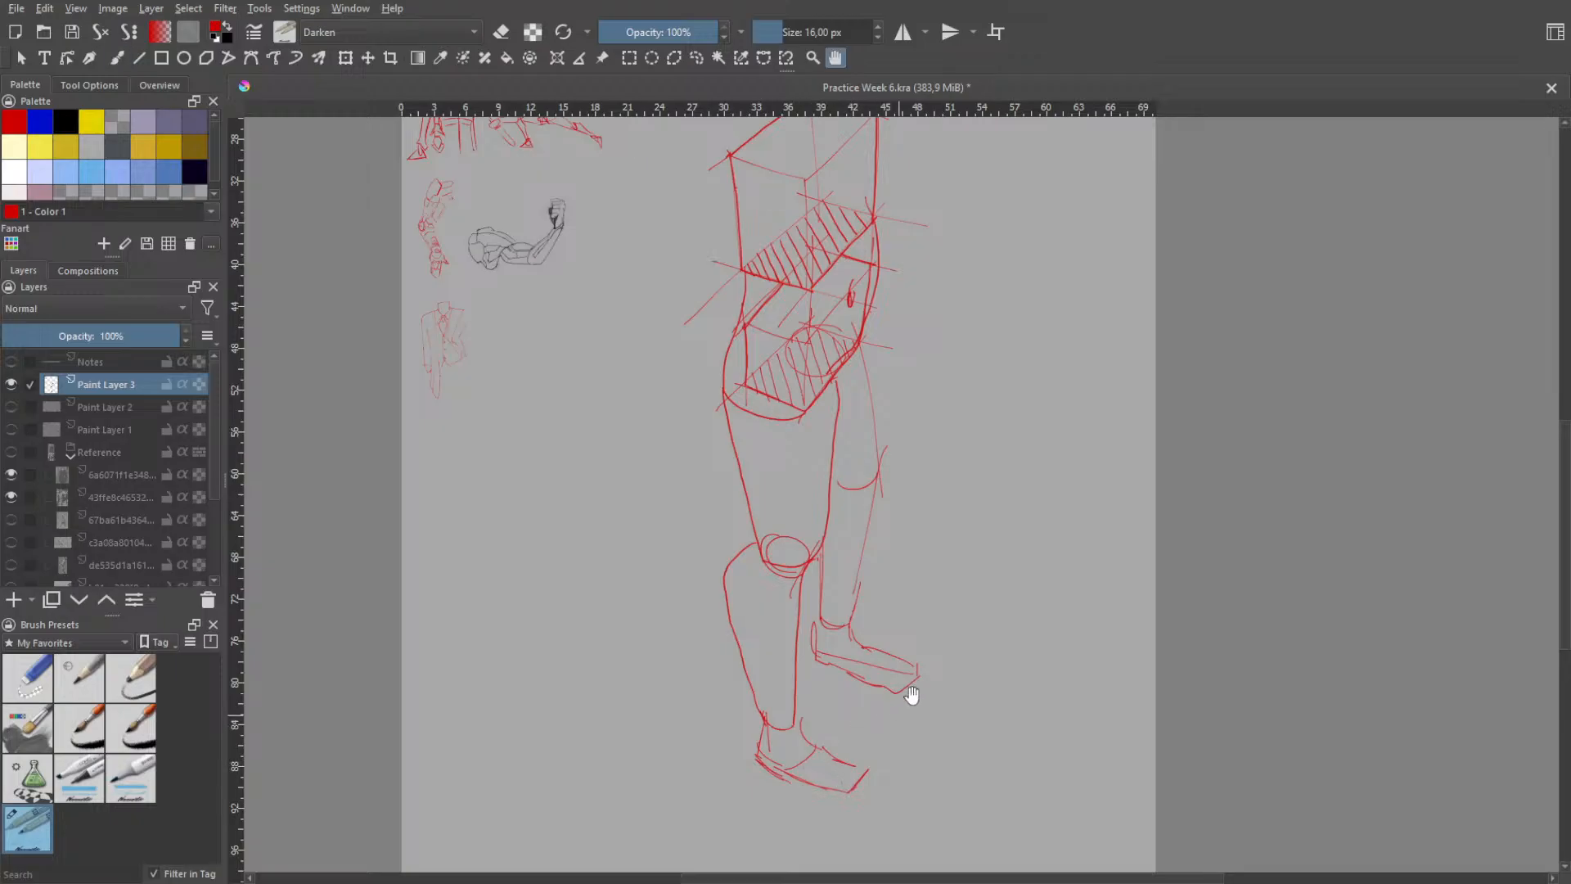
scroll(913, 692, down, 2)
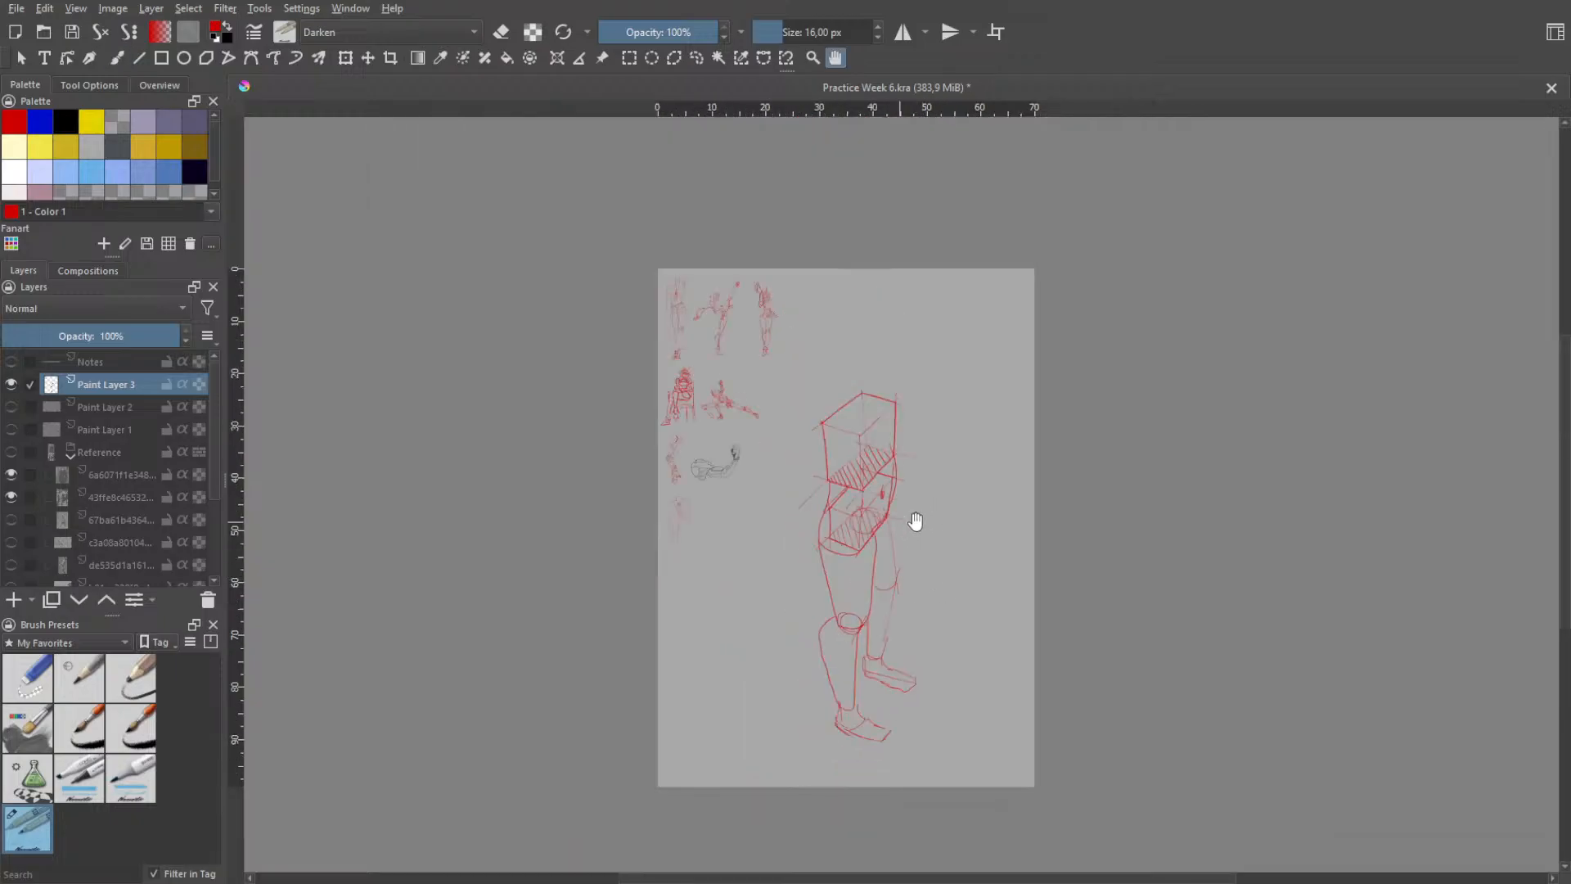
scroll(941, 563, up, 1)
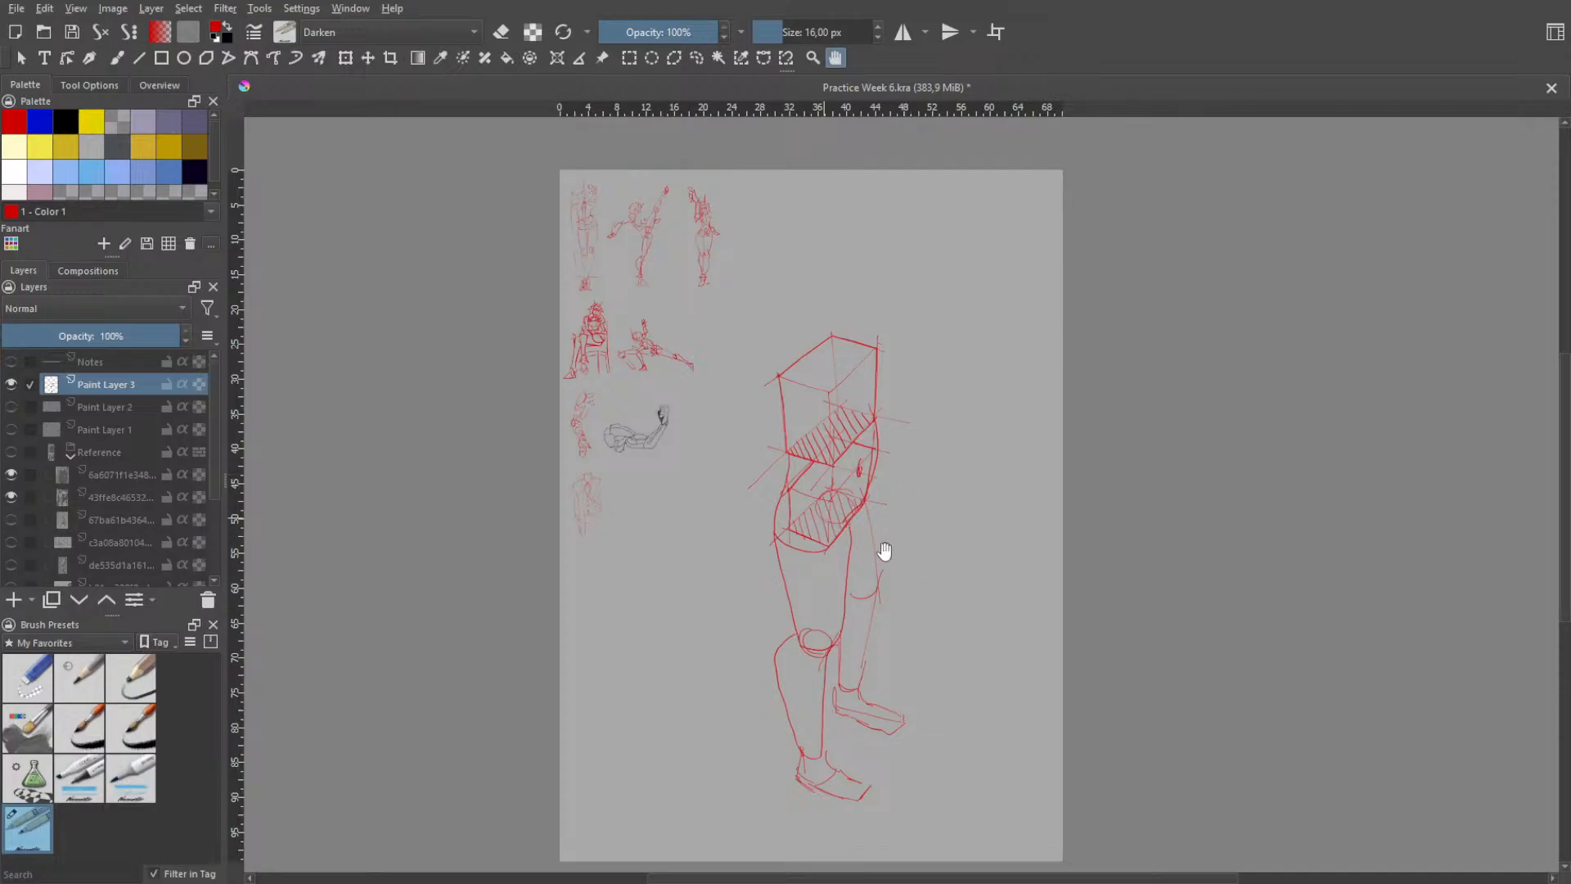
key(ctrl+z)
key(ctrl+z)
key(ctrl+z)
key(ctrl+z)
key(b)
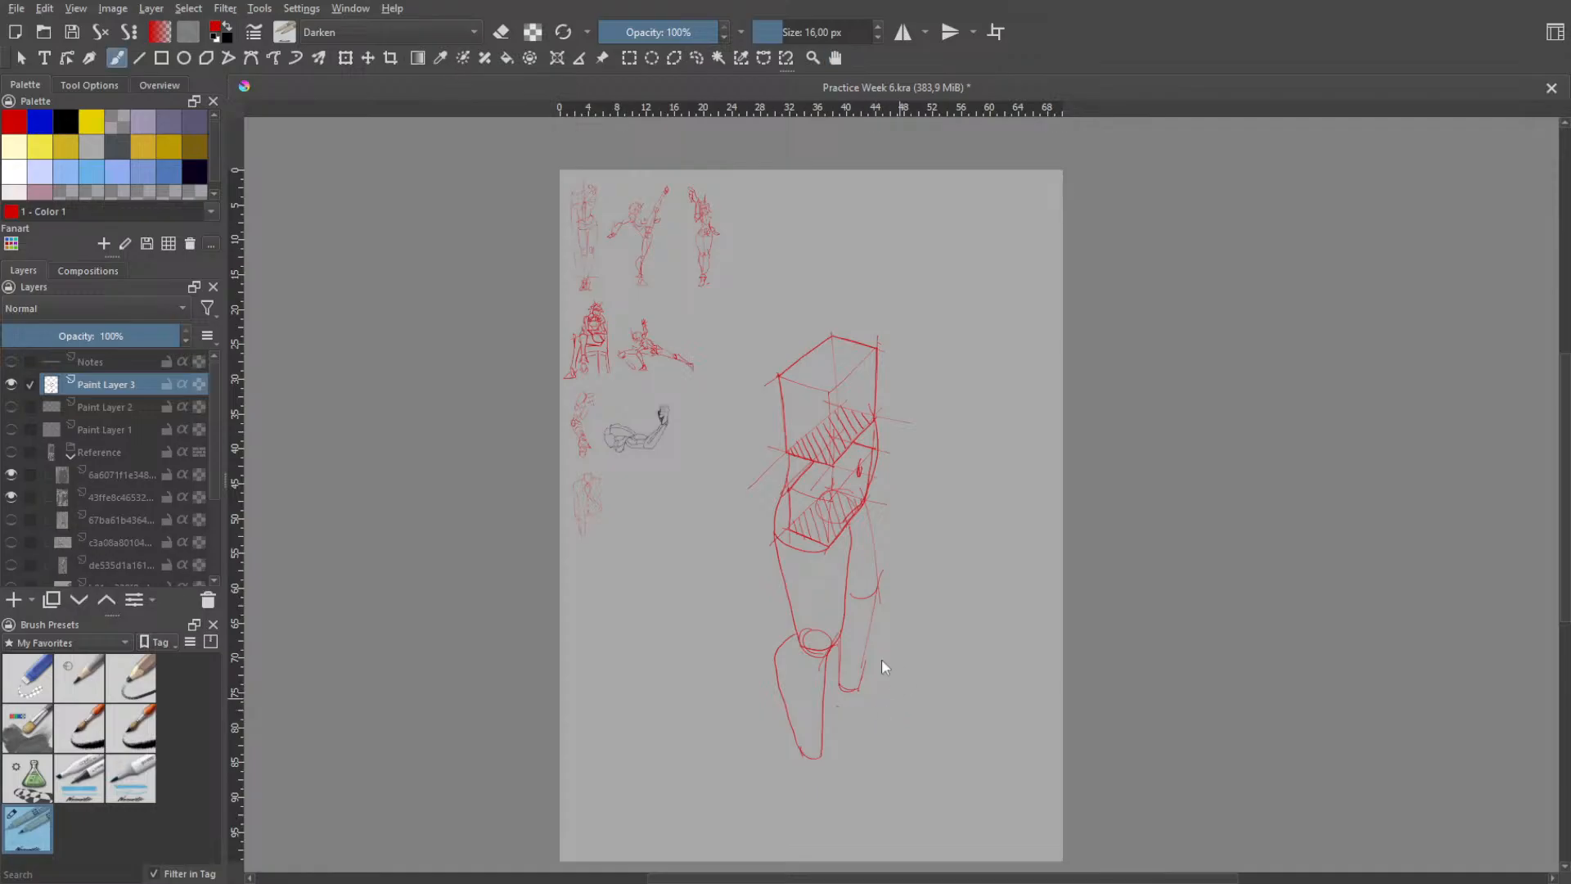
- Sketch a simple heel and sole line below the near ankle
right_click(881, 660)
click(767, 755)
drag(798, 769, 833, 785)
- Try slanted strokes for an arm's outer contour down from the torso box's upper front corner and undo them
scroll(895, 527, up, 2)
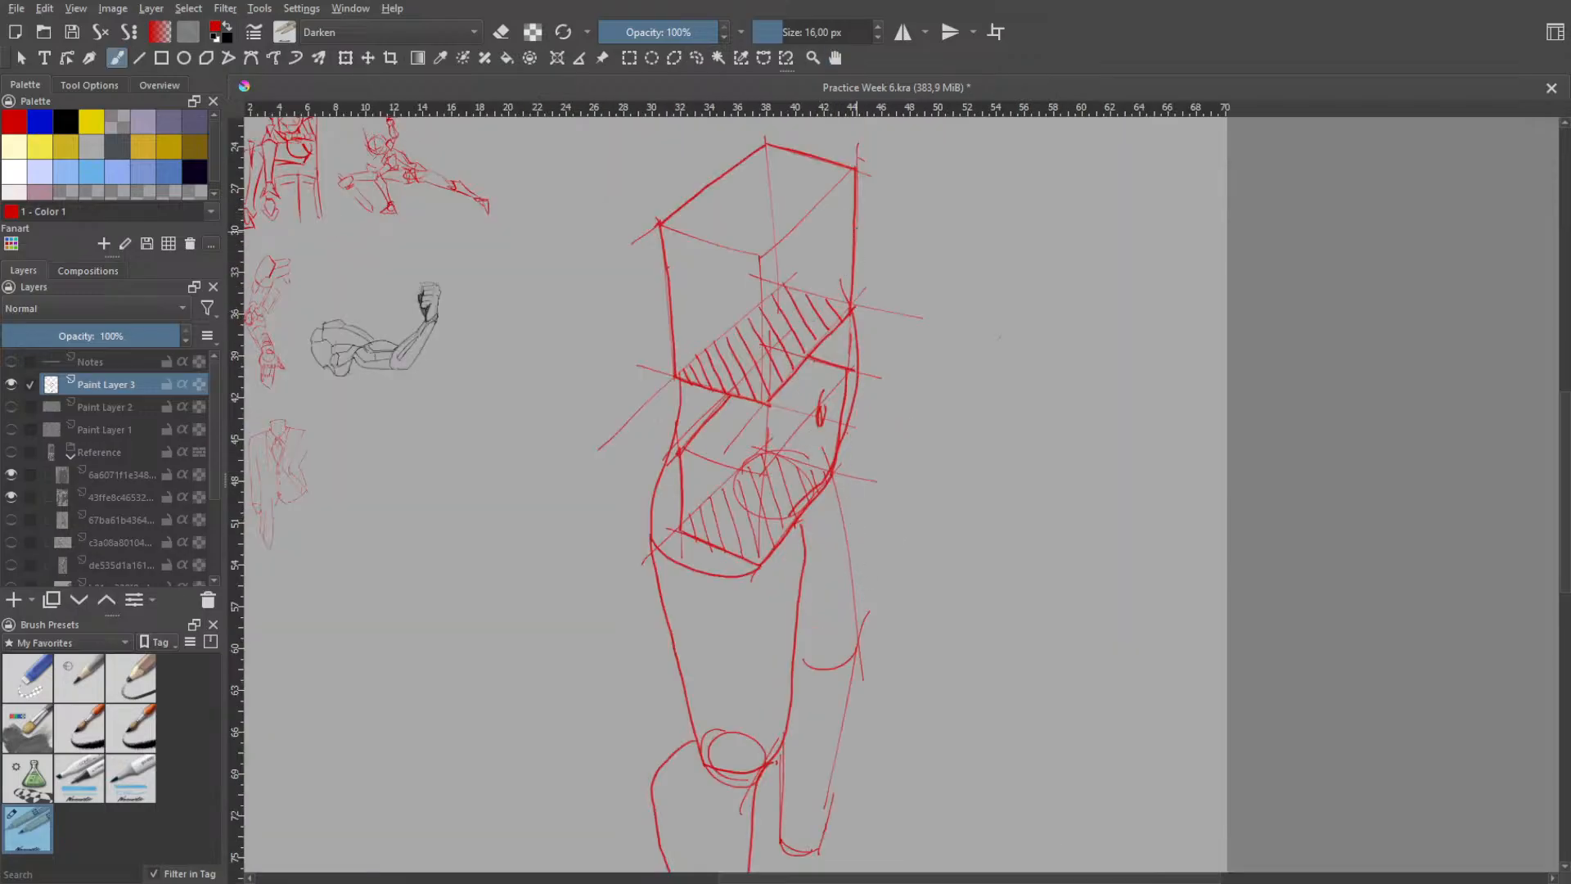
mouse_move(859, 173)
mouse_down()
mouse_move(885, 321)
mouse_move(826, 324)
mouse_up()
key(ctrl+z)
key(ctrl+z)
mouse_move(892, 272)
mouse_down()
mouse_move(833, 338)
mouse_move(868, 257)
mouse_up()
key(ctrl+z)
drag(848, 190, 882, 306)
key(ctrl+z)
key(ctrl+z)
mouse_move(848, 174)
mouse_down()
mouse_move(897, 321)
mouse_move(878, 344)
mouse_move(866, 298)
mouse_up()
key(ctrl+z)
- Retry the arm's outer contour as a longer straight stroke slanting away from the torso box's front edge
key(ctrl+z)
key(ctrl+z)
key(ctrl+z)
key(ctrl+z)
drag(857, 172, 892, 298)
- Try the arm's inner contour and short elbow strokes across the torso box, and undo all the arm lines
key(ctrl+z)
drag(857, 178, 896, 308)
key(ctrl+z)
drag(830, 155, 886, 292)
key(ctrl+z)
key(ctrl+z)
drag(845, 182, 889, 287)
drag(783, 244, 836, 335)
key(ctrl+z)
key(ctrl+z)
mouse_move(785, 216)
mouse_down()
mouse_move(829, 317)
mouse_move(791, 378)
mouse_up()
key(ctrl+z)
mouse_move(832, 310)
mouse_down()
mouse_move(783, 391)
mouse_move(824, 340)
mouse_up()
key(ctrl+z)
mouse_move(894, 290)
mouse_down()
mouse_move(872, 344)
mouse_move(890, 297)
mouse_up()
key(ctrl+z)
key(ctrl+z)
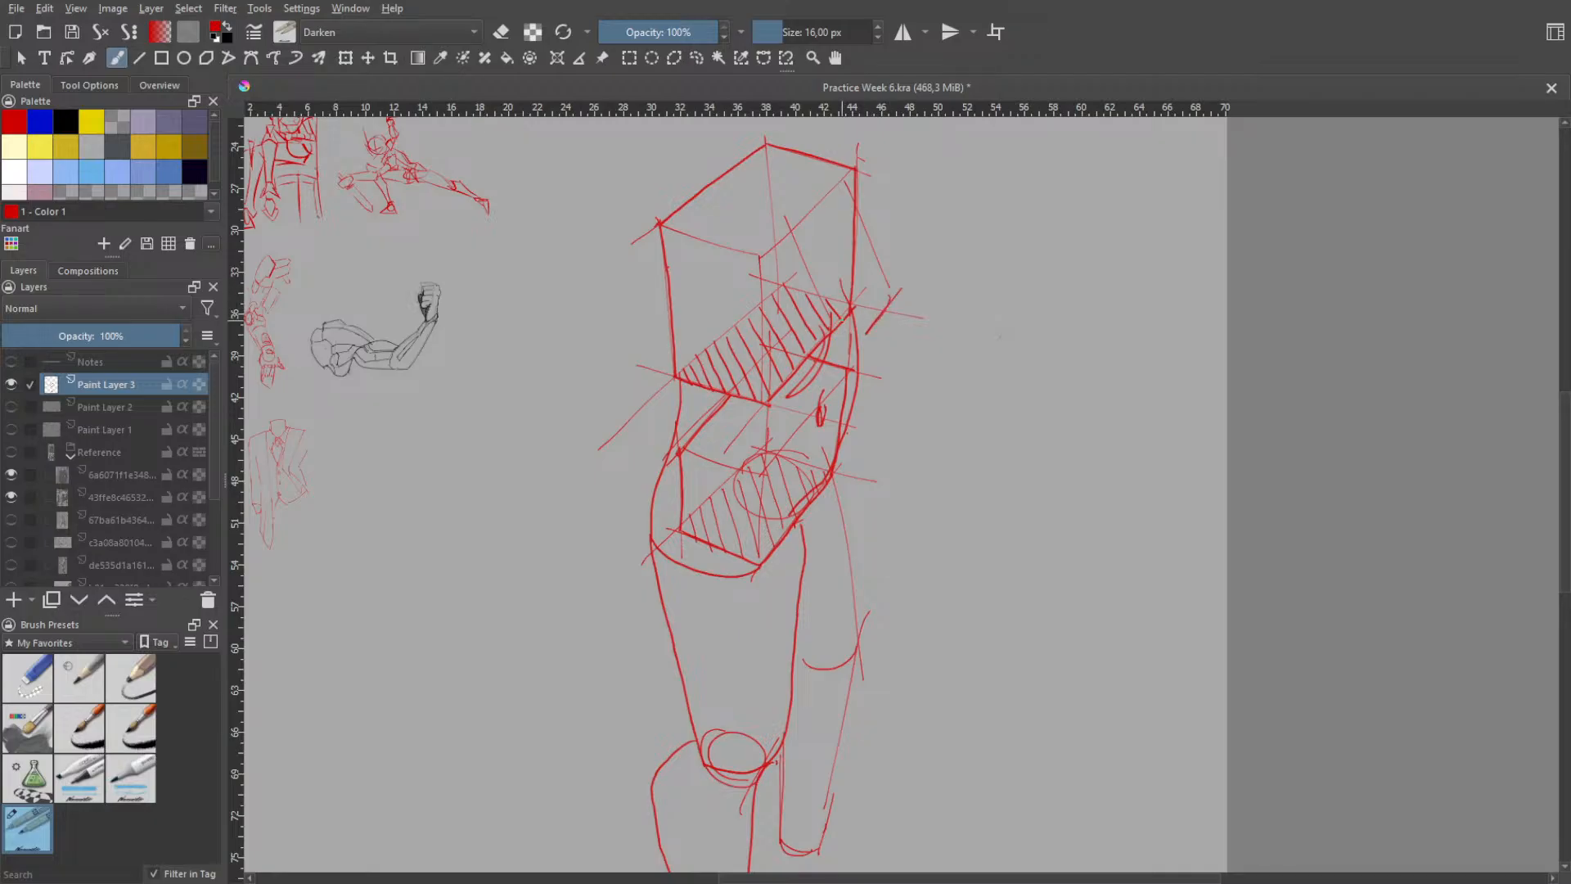
key(ctrl+z)
key(ctrl+z)
key(ctrl+z)
key(ctrl+z)
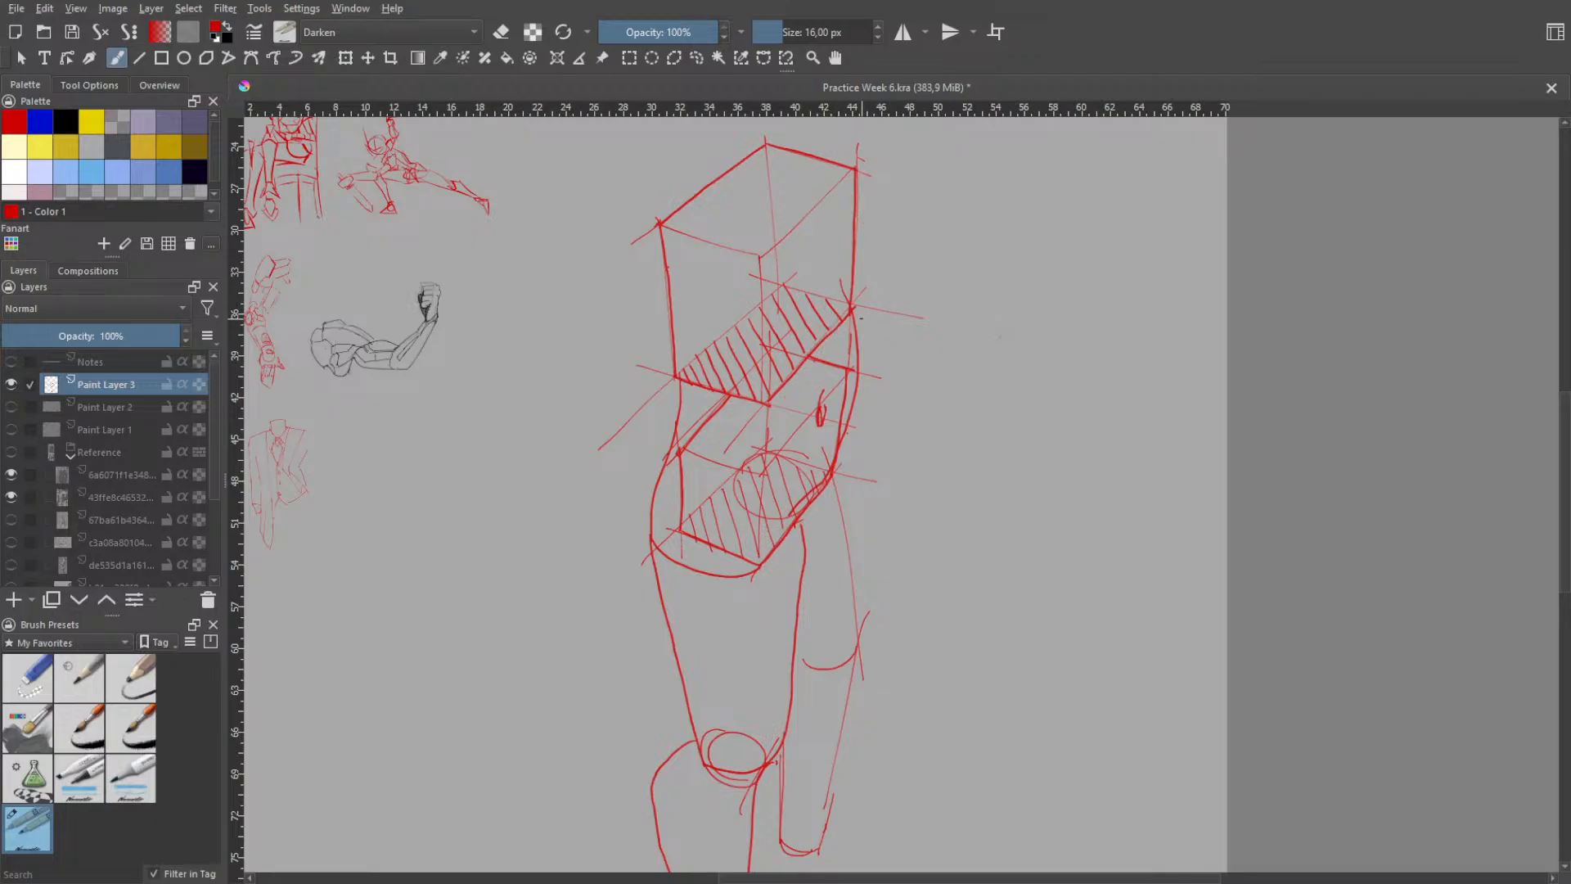
- Lasso the large box figure, scale it down to thumbnail size below the lowest small sketch, and return to the brush
key(space)
scroll(894, 321, down, 2)
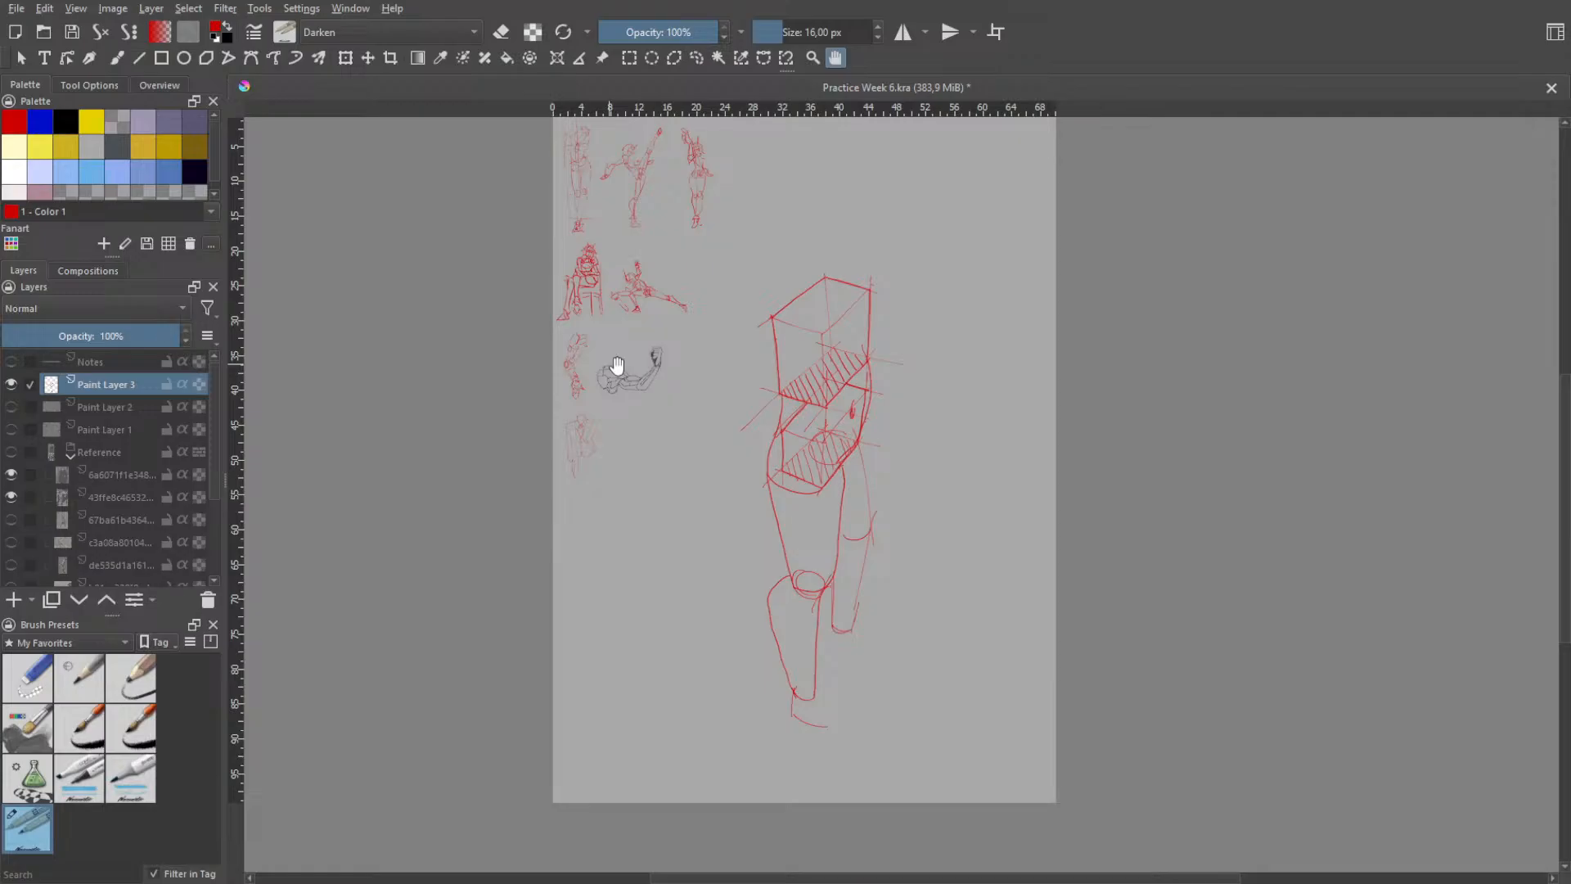
click(695, 59)
mouse_move(901, 270)
mouse_down()
mouse_move(873, 250)
mouse_move(711, 409)
mouse_move(801, 759)
mouse_move(918, 629)
mouse_move(932, 351)
mouse_up()
drag(895, 258, 900, 267)
click(345, 58)
drag(837, 362, 676, 476)
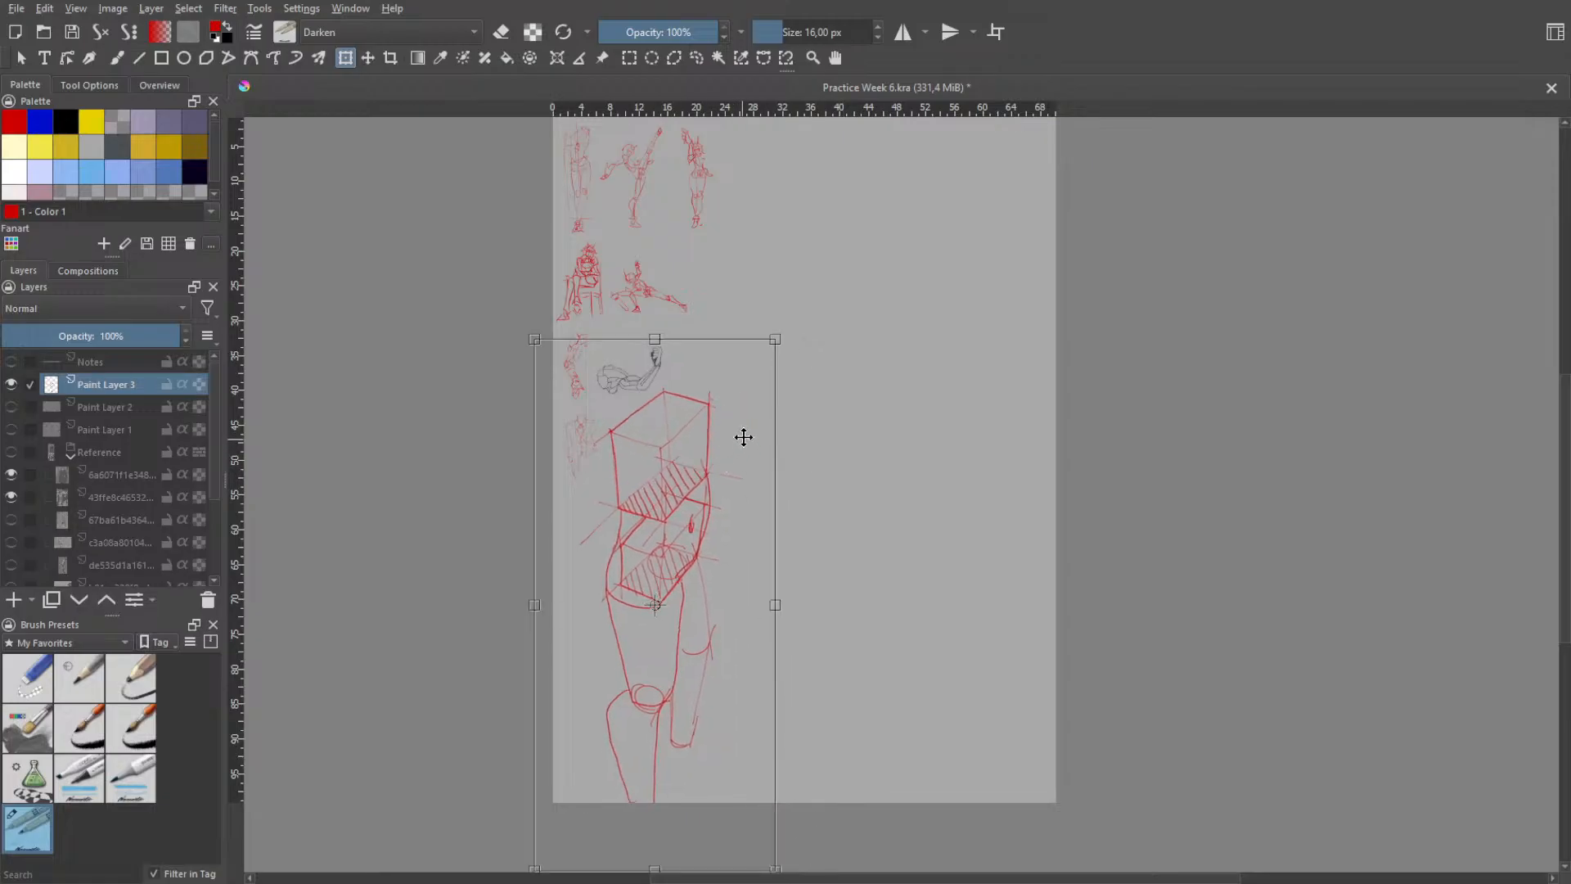
drag(775, 339, 589, 512)
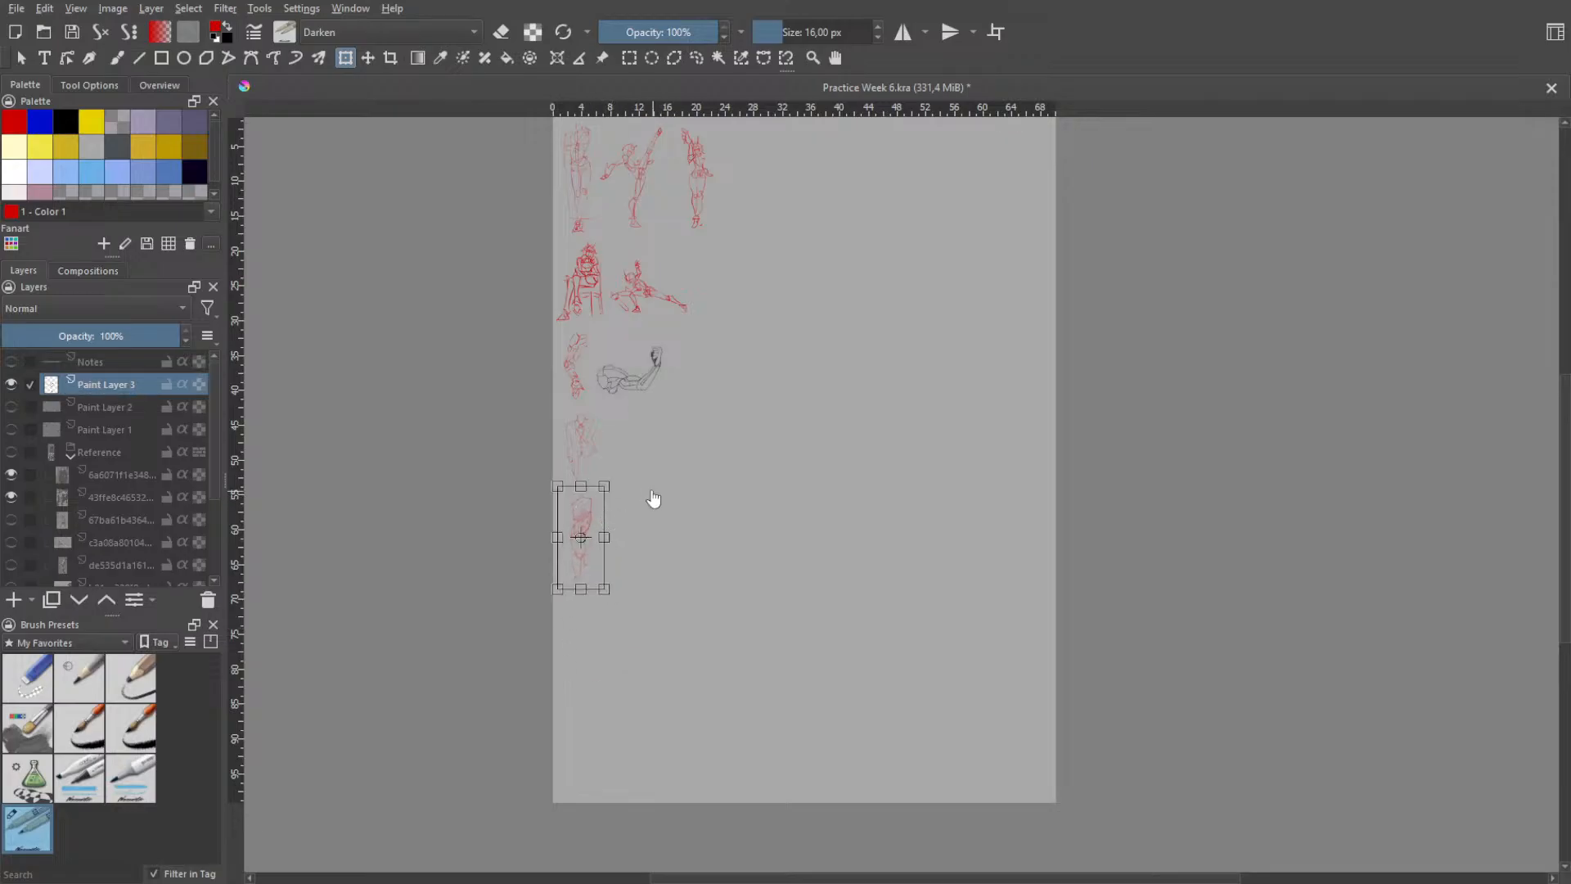
key(Return)
key(b)
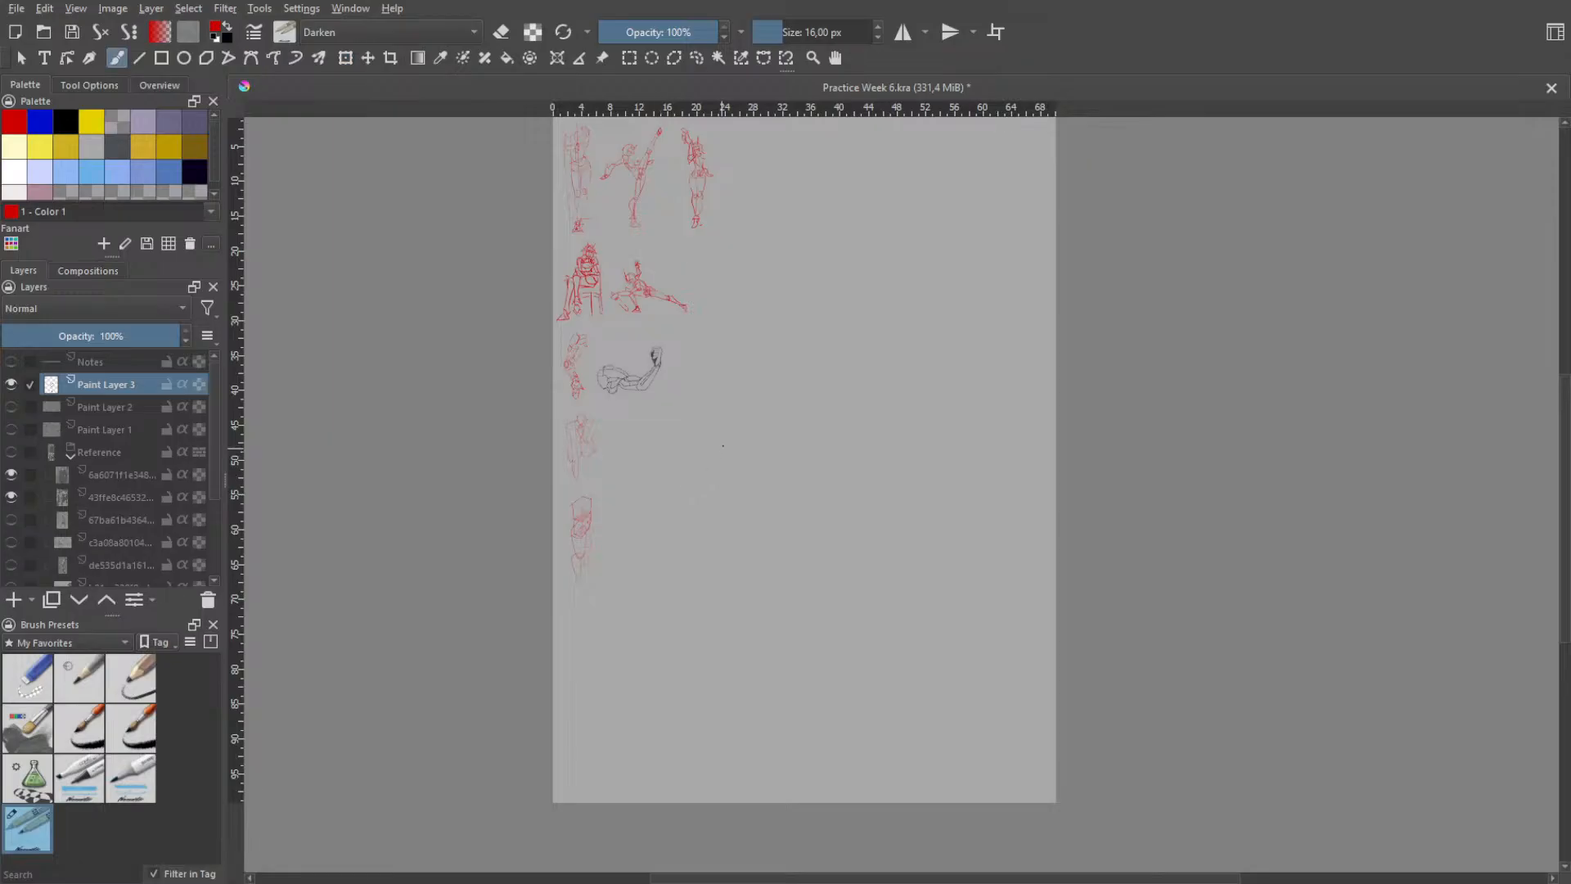
- Try short horizontal, near-vertical and slanted opening strokes for a new figure on the empty page beside the thumbnails, and undo them all
mouse_move(715, 441)
mouse_down()
mouse_move(710, 472)
mouse_move(789, 399)
mouse_move(750, 446)
mouse_up()
key(ctrl+z)
key(ctrl+z)
key(ctrl+z)
drag(751, 364, 745, 447)
key(ctrl+z)
drag(777, 352, 708, 467)
key(ctrl+z)
key(ctrl+z)
key(ctrl+z)
mouse_move(782, 308)
mouse_down()
mouse_move(708, 506)
mouse_move(744, 391)
mouse_up()
key(ctrl+z)
key(ctrl+z)
- Try a tiny brush mark in the empty space beside the upper figure thumbnails and undo it
key(h)
scroll(700, 345, up, 2)
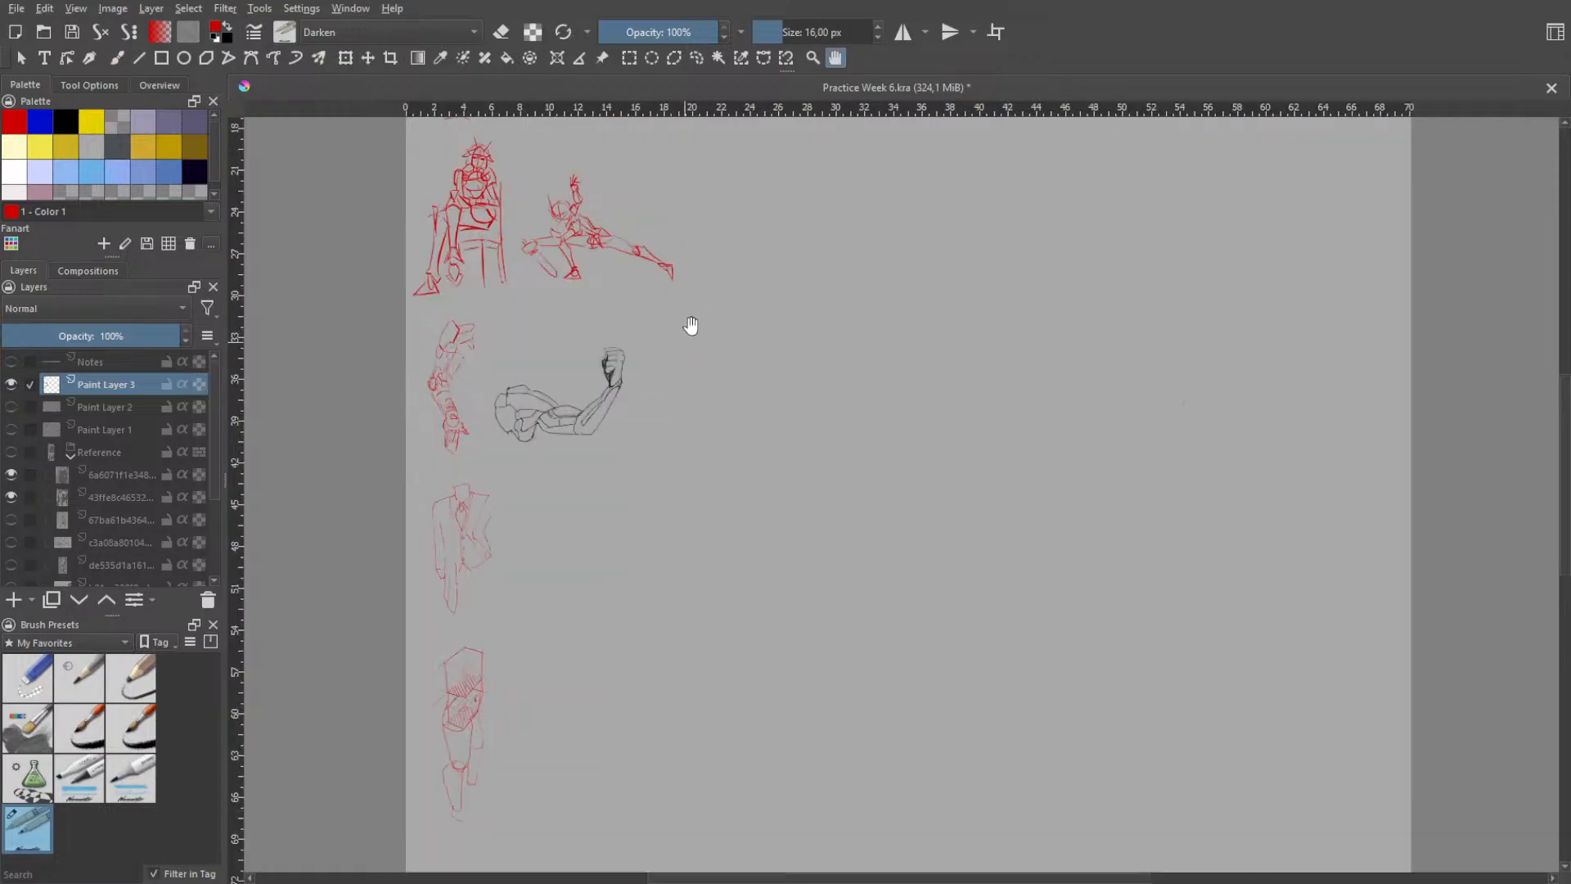
drag(749, 361, 740, 524)
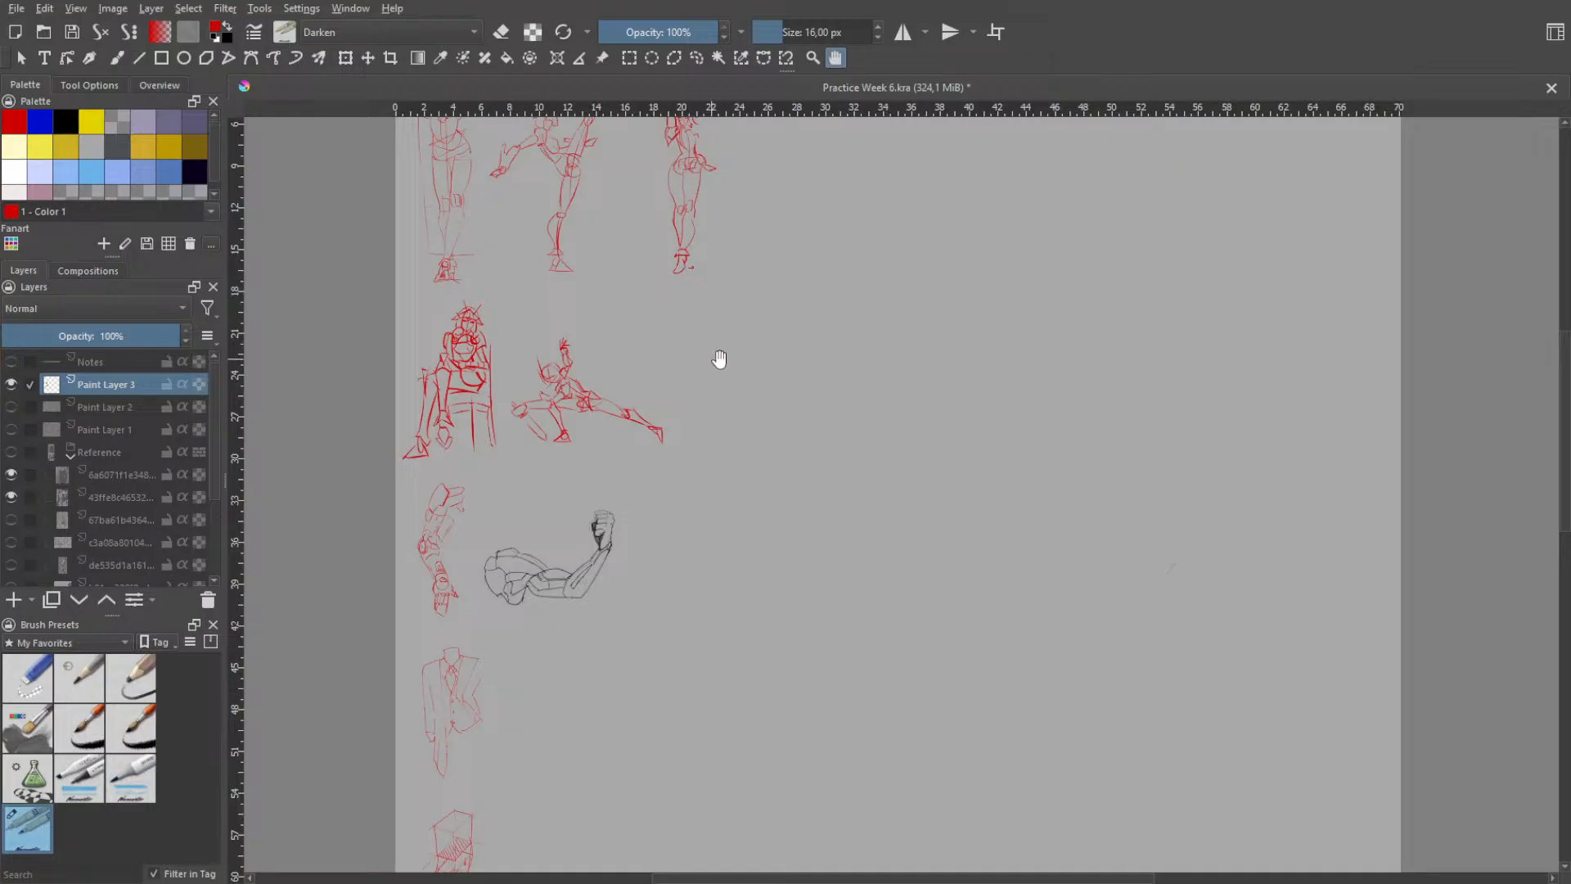
key(b)
mouse_move(740, 314)
mouse_down()
mouse_move(713, 397)
mouse_move(735, 318)
mouse_up()
key(ctrl+z)
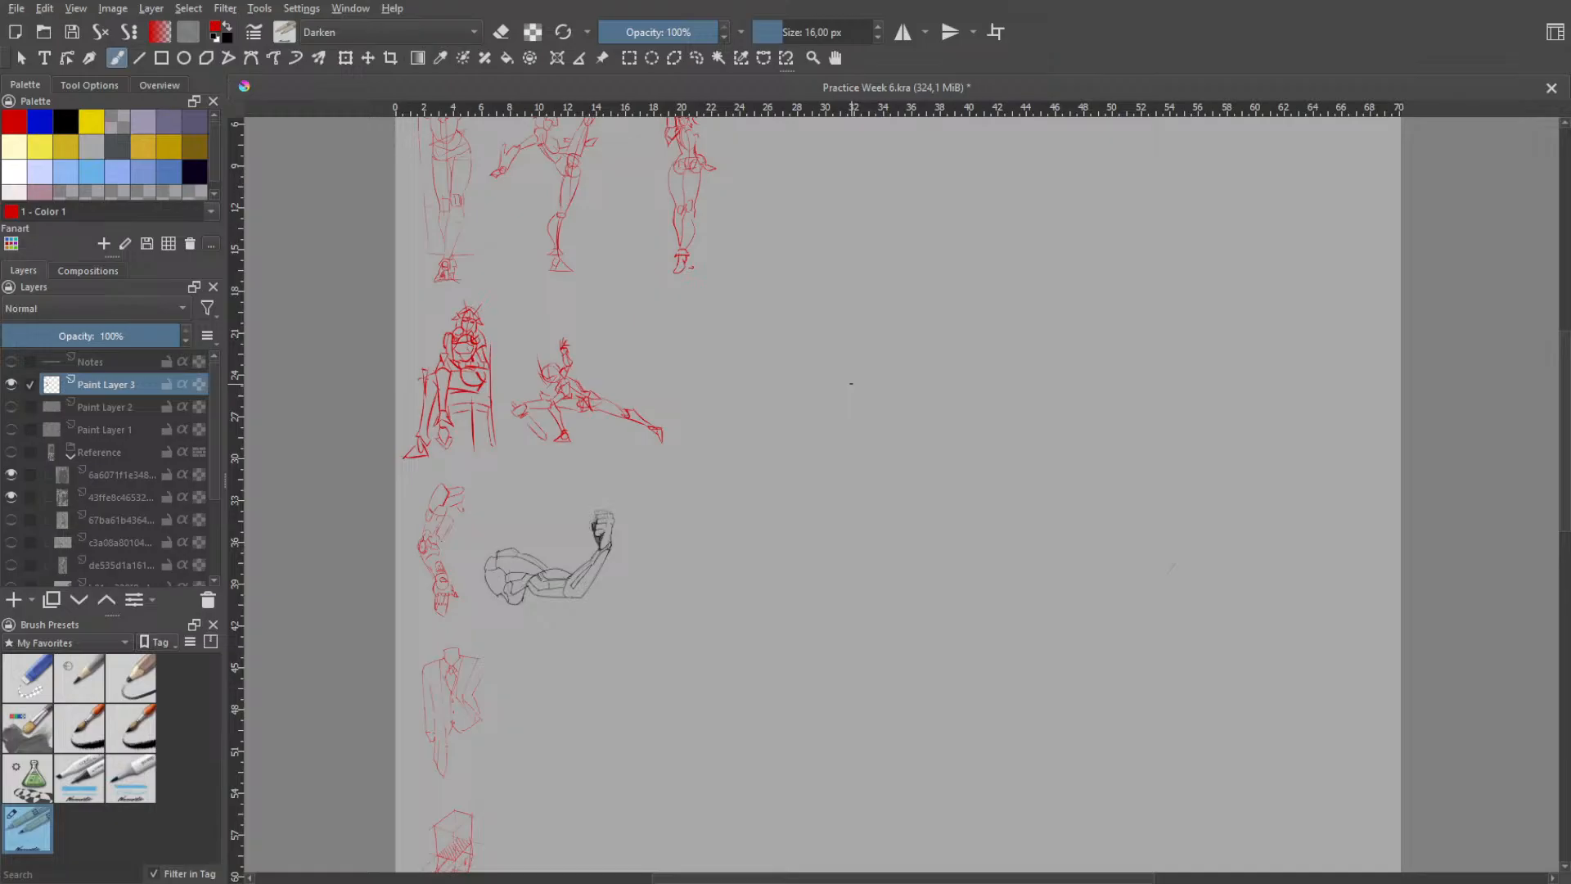
- Try near-vertical opening strokes for a new figure on the empty page beside the thumbnails and undo them
drag(807, 443, 790, 548)
key(ctrl+z)
drag(811, 393, 803, 544)
key(ctrl+z)
- Draw a long diagonal shoulder line rising to the right on the empty page, redoing it until the slant fits
drag(800, 455, 917, 392)
key(ctrl+z)
drag(791, 461, 933, 363)
key(ctrl+z)
key(ctrl+z)
drag(815, 474, 955, 377)
key(ctrl+z)
drag(843, 486, 962, 363)
- Sketch an upright head oval above the diagonal shoulder line and a short neck stroke beneath it
key(ctrl+z)
key(ctrl+z)
drag(816, 482, 947, 356)
mouse_move(850, 313)
mouse_down()
mouse_move(855, 391)
mouse_move(824, 412)
mouse_up()
key(ctrl+z)
- Sketch a slightly tilted pelvis oval below the diagonal shoulder line
key(ctrl+z)
key(ctrl+z)
key(ctrl+z)
mouse_move(824, 358)
mouse_down()
mouse_move(843, 424)
mouse_move(837, 410)
mouse_up()
key(ctrl+z)
mouse_move(838, 283)
mouse_down()
mouse_move(851, 385)
mouse_move(886, 314)
mouse_move(846, 369)
mouse_up()
key(ctrl+z)
key(ctrl+z)
mouse_move(909, 515)
mouse_down()
mouse_move(859, 563)
mouse_move(869, 584)
mouse_move(949, 536)
mouse_move(888, 588)
mouse_move(926, 595)
mouse_move(886, 607)
mouse_move(871, 532)
mouse_move(915, 514)
mouse_up()
key(ctrl+z)
key(ctrl+z)
key(ctrl+z)
key(ctrl+z)
- Sketch a large tilted ribcage oval between the head and pelvis, crossing the diagonal shoulder line
key(ctrl+z)
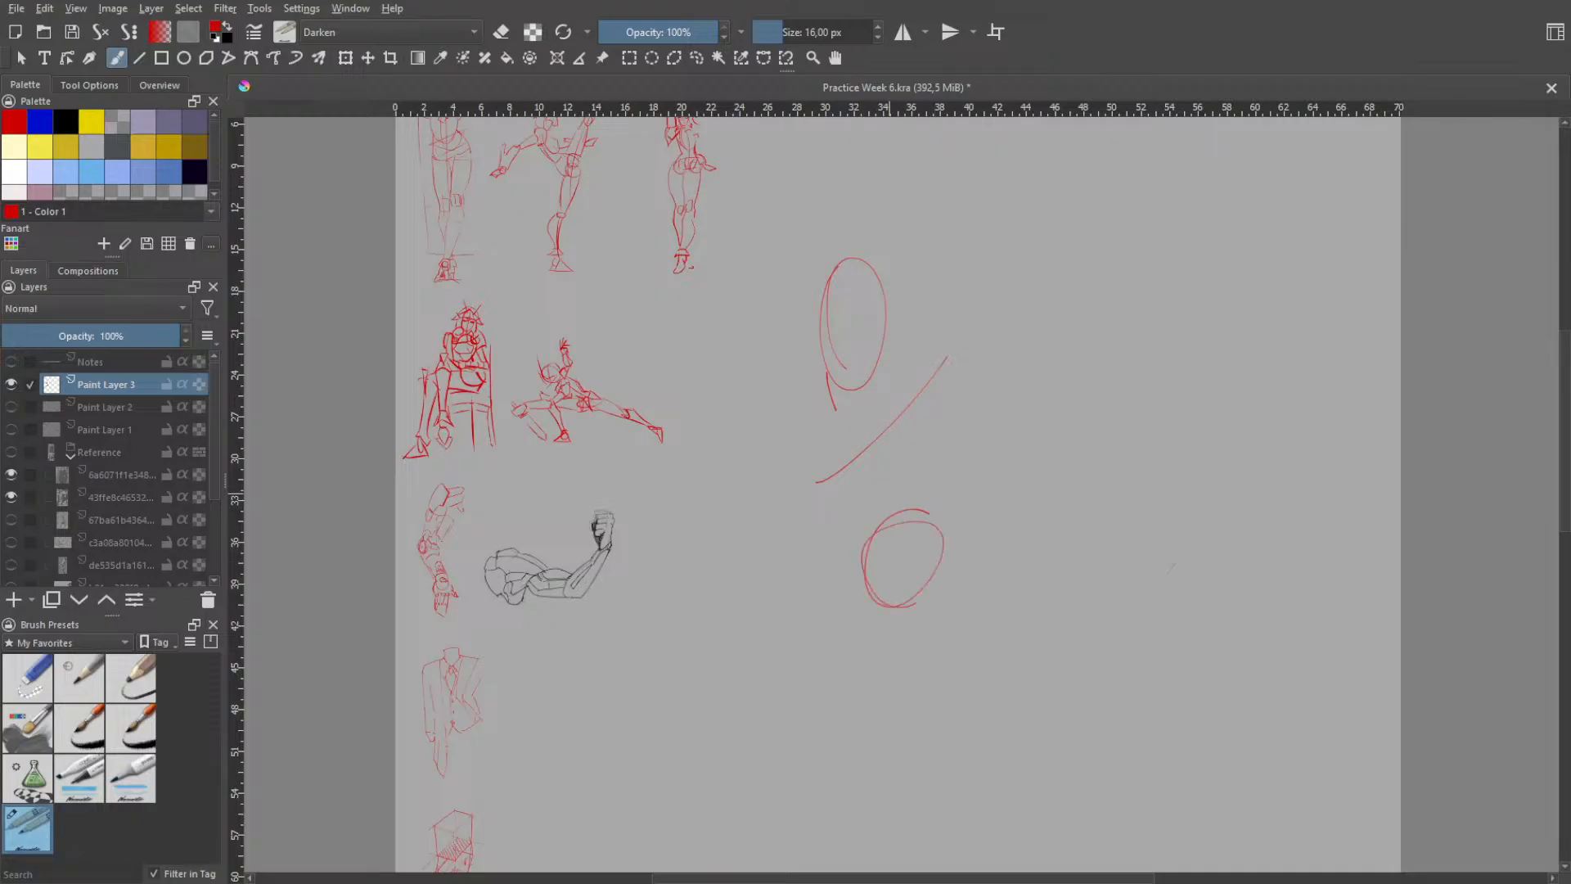
key(ctrl+z)
mouse_move(848, 440)
mouse_down()
mouse_move(871, 494)
mouse_move(875, 482)
mouse_move(869, 567)
mouse_up()
key(ctrl+z)
mouse_move(890, 404)
mouse_down()
mouse_move(853, 491)
mouse_move(880, 519)
mouse_move(864, 433)
mouse_move(867, 499)
mouse_up()
key(ctrl+z)
key(ctrl+z)
mouse_move(892, 401)
mouse_down()
mouse_move(847, 471)
mouse_move(883, 514)
mouse_move(905, 414)
mouse_move(925, 505)
mouse_move(866, 392)
mouse_move(928, 495)
mouse_up()
key(ctrl+z)
key(ctrl+z)
key(ctrl+z)
mouse_move(853, 400)
mouse_down()
mouse_move(933, 434)
mouse_move(945, 491)
mouse_up()
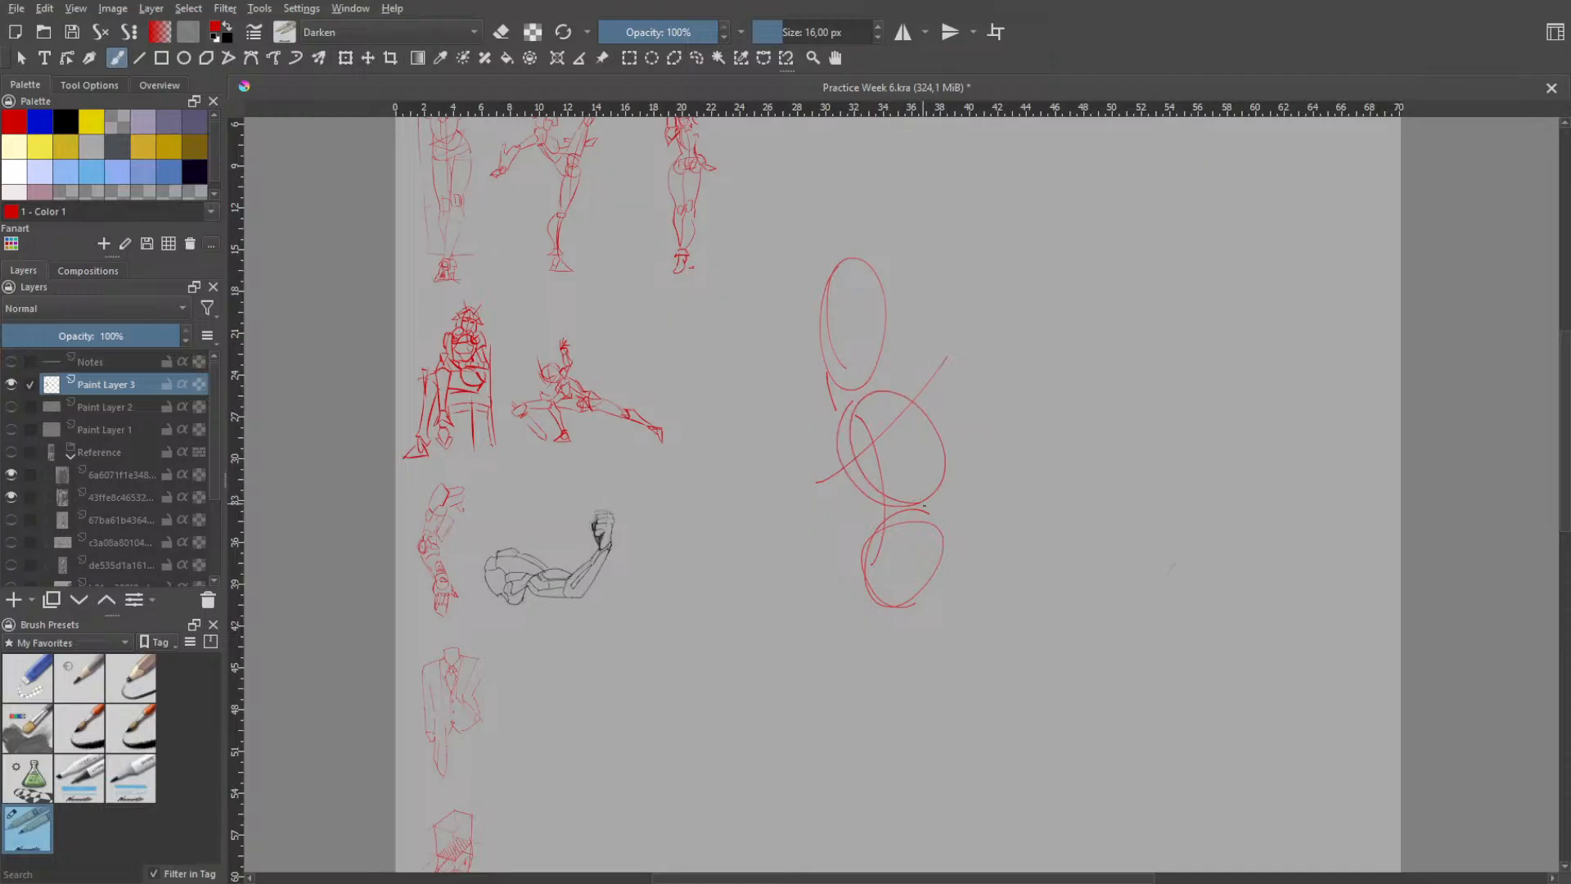
- Draw the right waist contour from the ribcage oval down along the pelvis oval
key(ctrl+z)
drag(943, 469, 924, 565)
key(ctrl+z)
key(ctrl+z)
key(ctrl+z)
drag(860, 488, 866, 543)
key(ctrl+z)
- Draw the left waist contour tapering from the ribcage oval to the pelvis oval
key(ctrl+z)
drag(941, 465, 925, 570)
key(ctrl+z)
drag(853, 484, 864, 544)
key(ctrl+z)
key(ctrl+z)
- Try several rounded hip and thigh ovals overlapping the lower part of the pelvis oval and undo them
key(ctrl+z)
drag(845, 464, 864, 555)
key(ctrl+z)
key(ctrl+z)
drag(853, 483, 874, 529)
key(ctrl+z)
key(ctrl+z)
mouse_move(855, 476)
mouse_down()
mouse_move(881, 529)
mouse_move(846, 461)
mouse_move(890, 536)
mouse_up()
key(ctrl+z)
key(ctrl+z)
key(ctrl+z)
key(ctrl+z)
mouse_move(856, 473)
mouse_down()
mouse_move(887, 528)
mouse_move(868, 561)
mouse_move(892, 613)
mouse_up()
key(ctrl+z)
key(ctrl+z)
mouse_move(883, 556)
mouse_down()
mouse_move(904, 632)
mouse_move(870, 579)
mouse_move(927, 590)
mouse_move(915, 653)
mouse_up()
key(ctrl+z)
key(ctrl+z)
mouse_move(874, 571)
mouse_down()
mouse_move(909, 639)
mouse_move(898, 657)
mouse_move(946, 654)
mouse_move(874, 630)
mouse_move(941, 651)
mouse_move(875, 601)
mouse_move(926, 630)
mouse_move(924, 658)
mouse_up()
key(ctrl+z)
key(ctrl+z)
key(ctrl+z)
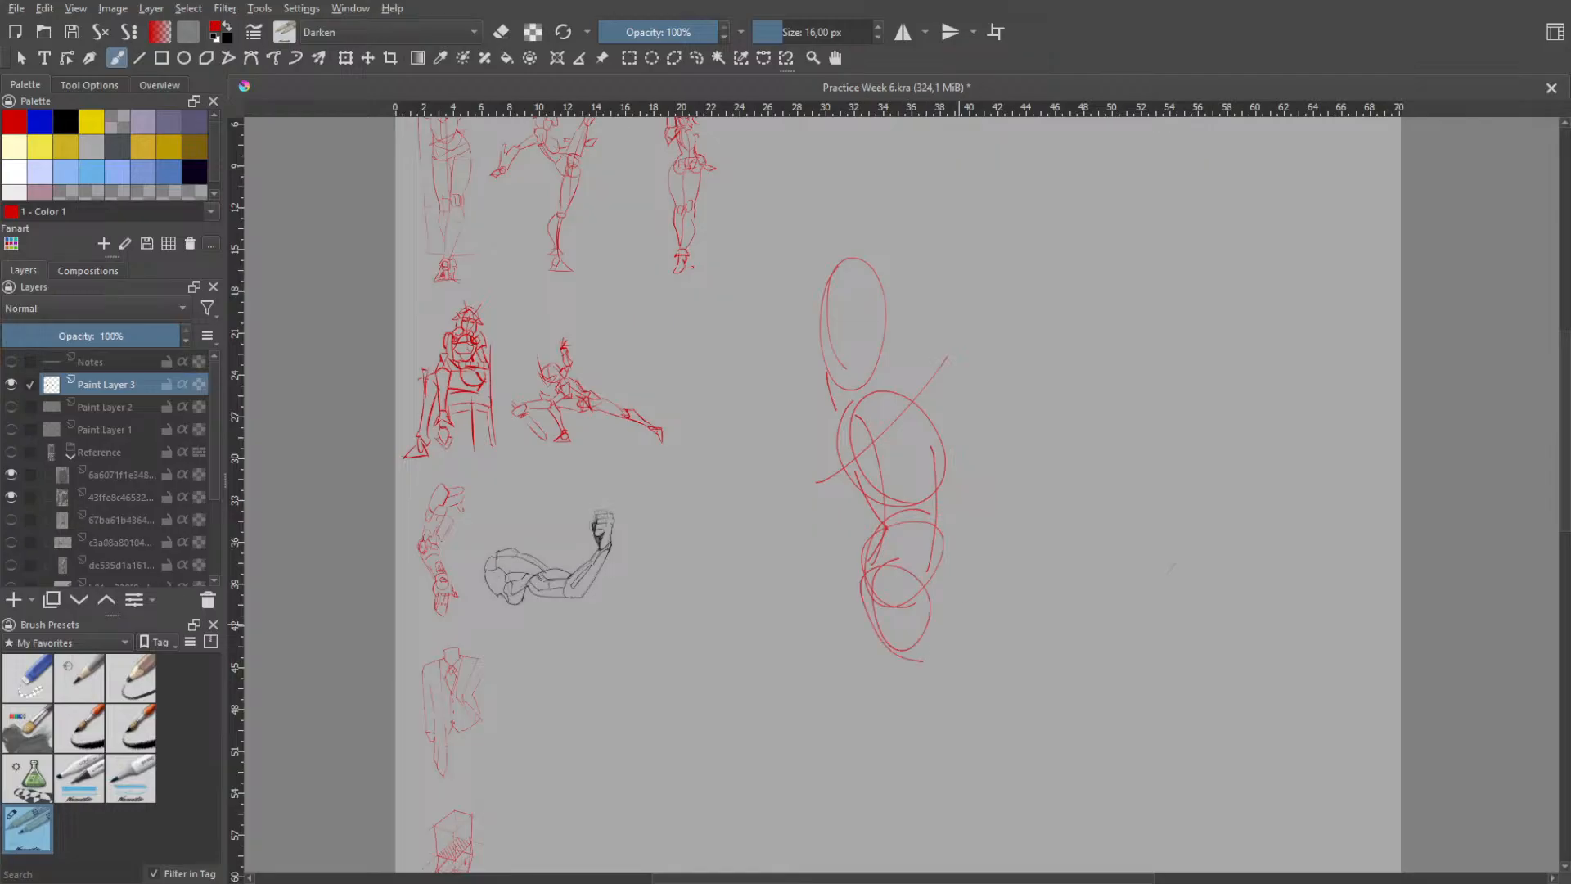
key(ctrl+z)
mouse_move(886, 562)
mouse_down()
mouse_move(877, 668)
mouse_move(922, 671)
mouse_up()
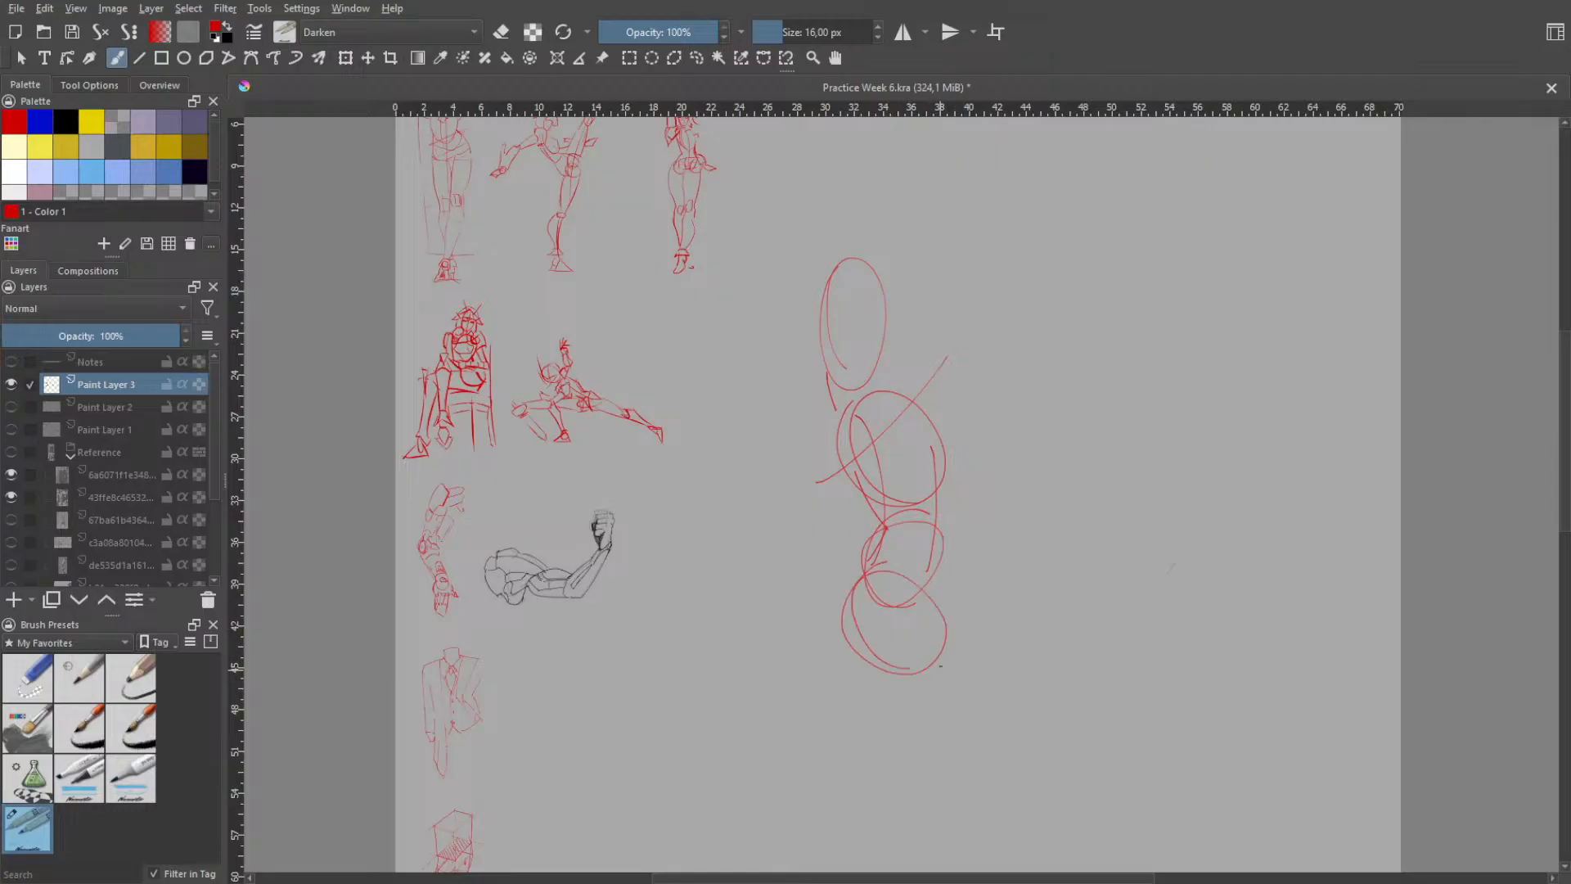
key(ctrl+z)
- Try slanted and straight vertical leg lines extending from the pelvis oval and undo them
drag(891, 588, 1009, 771)
key(ctrl+z)
key(ctrl+z)
drag(916, 610, 1023, 759)
key(ctrl+z)
key(ctrl+z)
mouse_move(876, 630)
mouse_down()
mouse_move(1191, 408)
mouse_move(1146, 288)
mouse_up()
key(ctrl+z)
key(ctrl+z)
mouse_move(892, 581)
mouse_down()
mouse_move(777, 860)
mouse_move(887, 786)
mouse_move(896, 648)
mouse_move(894, 806)
mouse_up()
key(ctrl+z)
key(ctrl+z)
- Add a curved vertical centre line and a slanted crossing guideline for the face inside the head oval
key(ctrl+z)
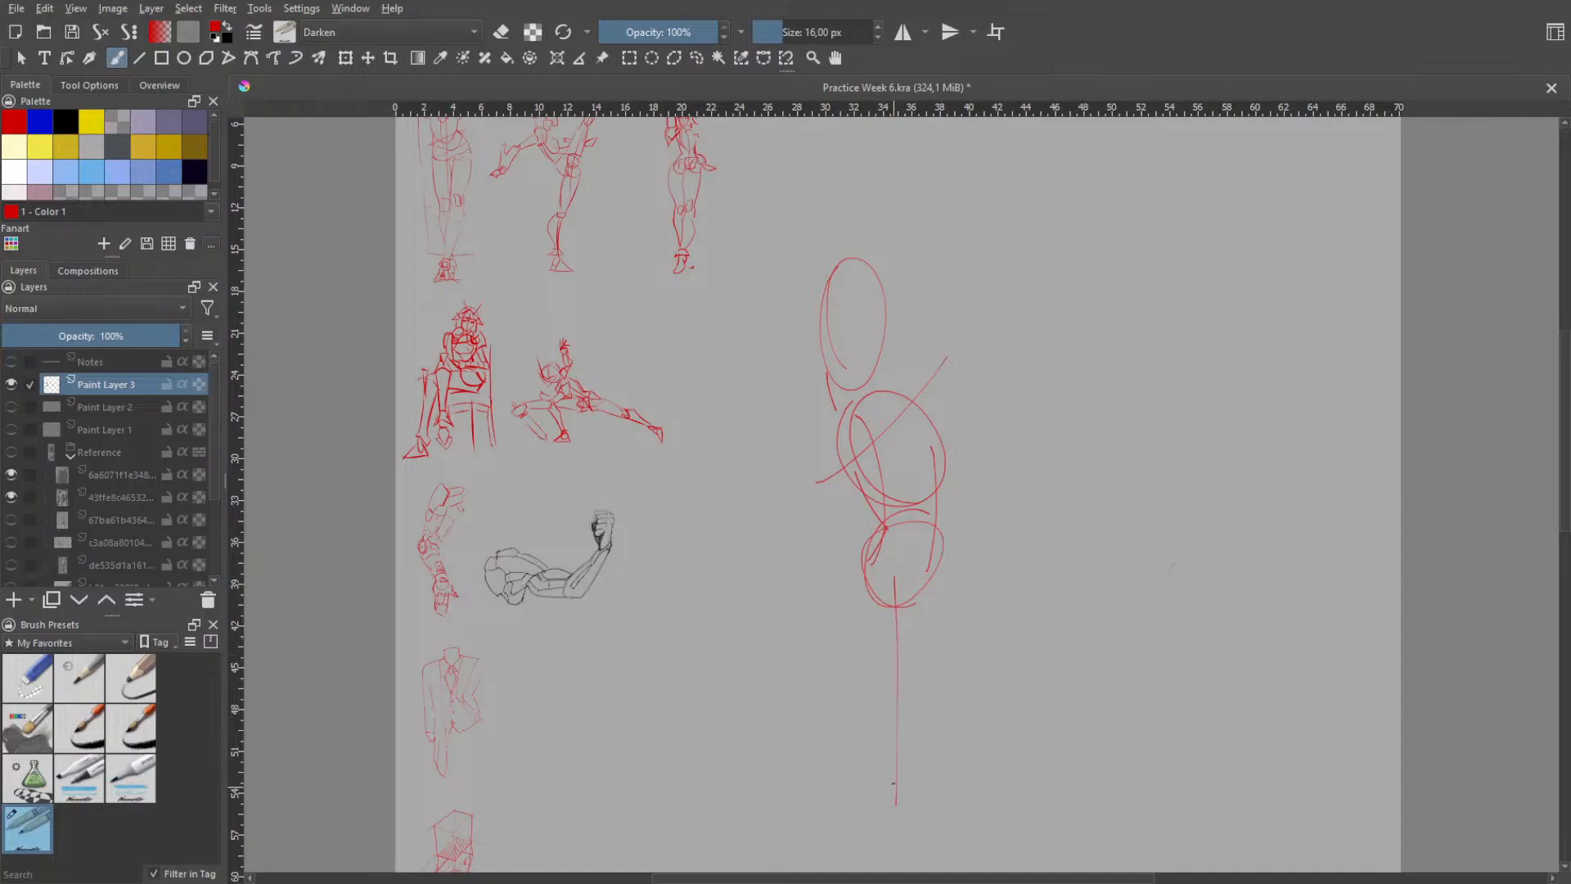
key(ctrl+z)
key(ctrl+z)
mouse_move(859, 284)
mouse_down()
mouse_move(845, 346)
mouse_move(894, 321)
mouse_up()
key(ctrl+z)
key(ctrl+z)
key(ctrl+z)
- Try loose hair outlines around the head and down past the shoulder, and undo them all
mouse_move(776, 350)
mouse_down()
mouse_move(816, 302)
mouse_move(821, 238)
mouse_move(867, 234)
mouse_move(906, 311)
mouse_move(886, 382)
mouse_up()
mouse_move(829, 426)
mouse_down()
mouse_move(810, 439)
mouse_move(812, 419)
mouse_move(787, 491)
mouse_up()
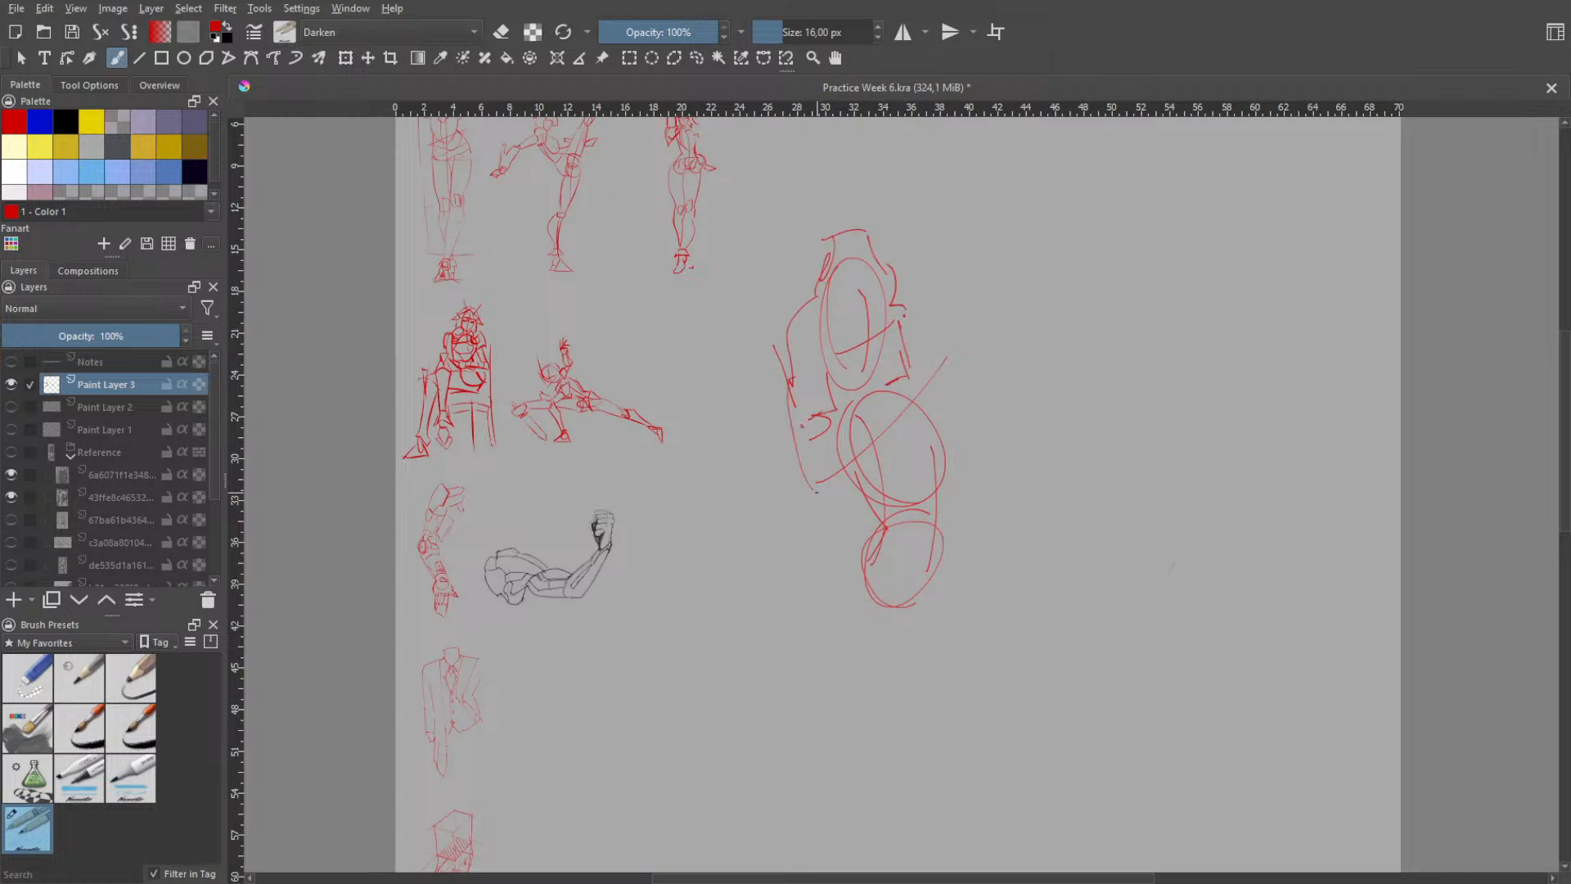
key(ctrl+z)
drag(798, 379, 786, 479)
key(ctrl+z)
key(ctrl+z)
key(ctrl+z)
key(ctrl+z)
key(ctrl+z)
key(ctrl+z)
key(ctrl+z)
key(ctrl+z)
key(ctrl+z)
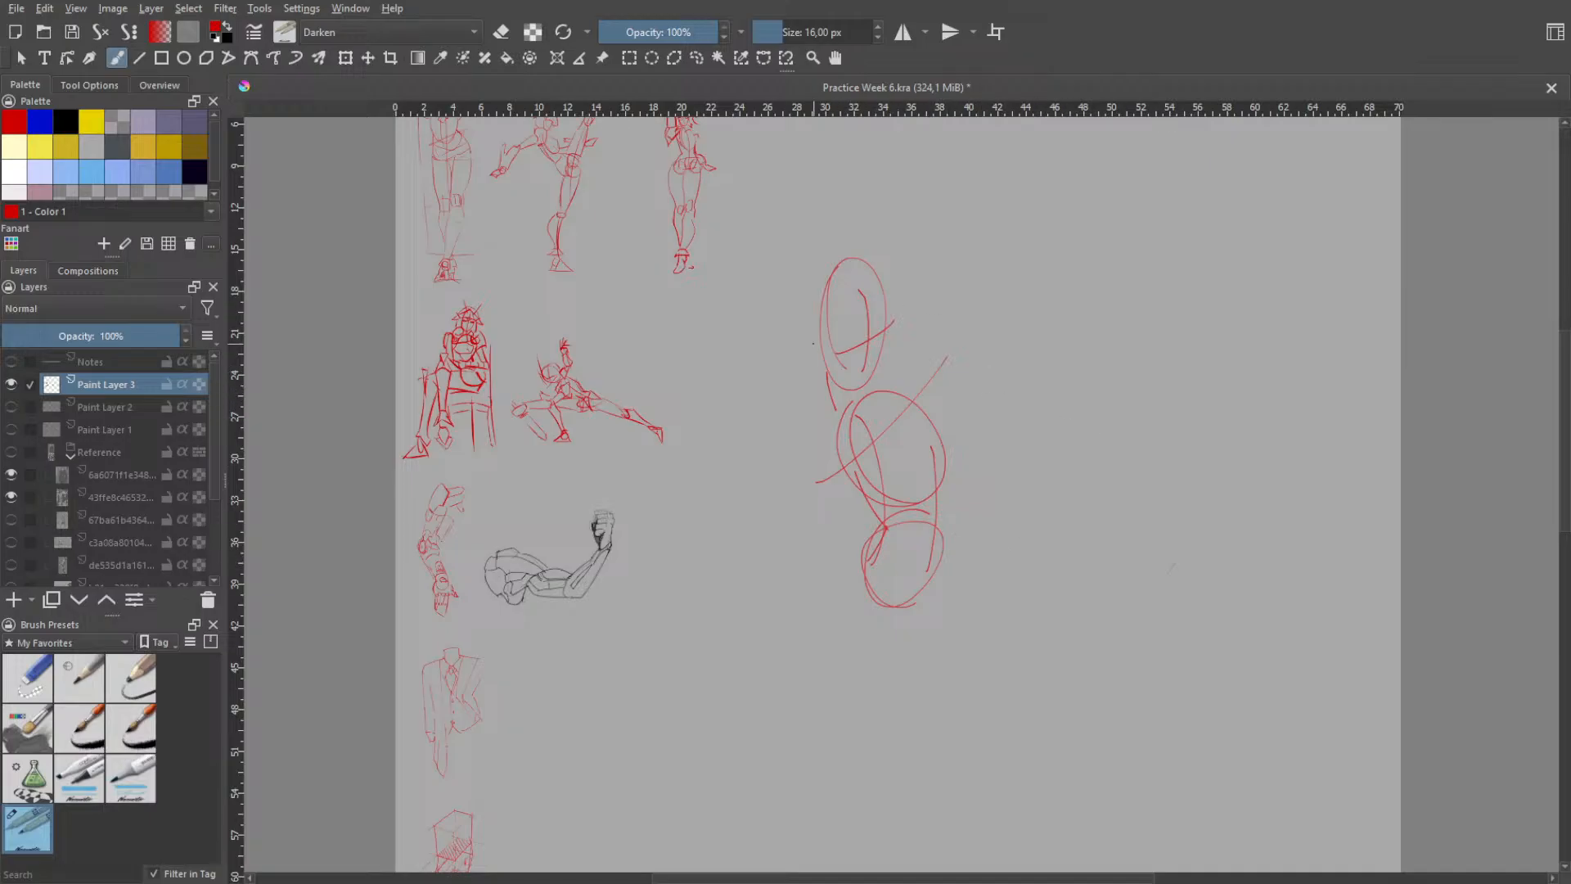
- Try a short mark at the left edge of the ribcage oval and undo it
mouse_move(836, 440)
mouse_down()
mouse_move(841, 473)
mouse_move(855, 459)
mouse_move(842, 424)
mouse_move(831, 460)
mouse_move(847, 458)
mouse_up()
key(ctrl+z)
- Try several short sloping strokes for the right shoulder above the ribcage oval and undo them
key(ctrl+z)
key(ctrl+z)
key(ctrl+z)
mouse_move(882, 386)
mouse_down()
mouse_move(915, 370)
mouse_move(941, 429)
mouse_move(948, 418)
mouse_up()
key(ctrl+z)
- Draw a short neck stroke and a sloping right shoulder contour over the upper ribcage oval
key(ctrl+z)
drag(926, 366, 952, 418)
key(ctrl+z)
mouse_move(893, 358)
mouse_down()
mouse_move(922, 357)
mouse_move(943, 412)
mouse_up()
- Sketch the left upper arm as two long contours tapering from the shoulder to an elbow beside the pelvis
key(ctrl+z)
key(ctrl+z)
drag(915, 359, 943, 424)
key(ctrl+z)
key(ctrl+z)
key(ctrl+z)
mouse_move(897, 367)
mouse_down()
mouse_move(925, 368)
mouse_move(943, 425)
mouse_up()
key(ctrl+z)
key(ctrl+z)
key(ctrl+z)
key(ctrl+z)
key(ctrl+z)
key(ctrl+z)
key(ctrl+z)
drag(894, 363, 945, 431)
key(ctrl+z)
key(ctrl+z)
key(ctrl+z)
key(ctrl+z)
mouse_move(831, 429)
mouse_down()
mouse_move(821, 469)
mouse_move(873, 476)
mouse_move(813, 600)
mouse_up()
key(ctrl+z)
key(ctrl+z)
mouse_move(821, 473)
mouse_down()
mouse_move(841, 601)
mouse_move(859, 595)
mouse_up()
key(ctrl+z)
key(ctrl+z)
mouse_move(870, 451)
mouse_down()
mouse_move(852, 604)
mouse_move(871, 512)
mouse_up()
key(ctrl+z)
drag(870, 451, 852, 605)
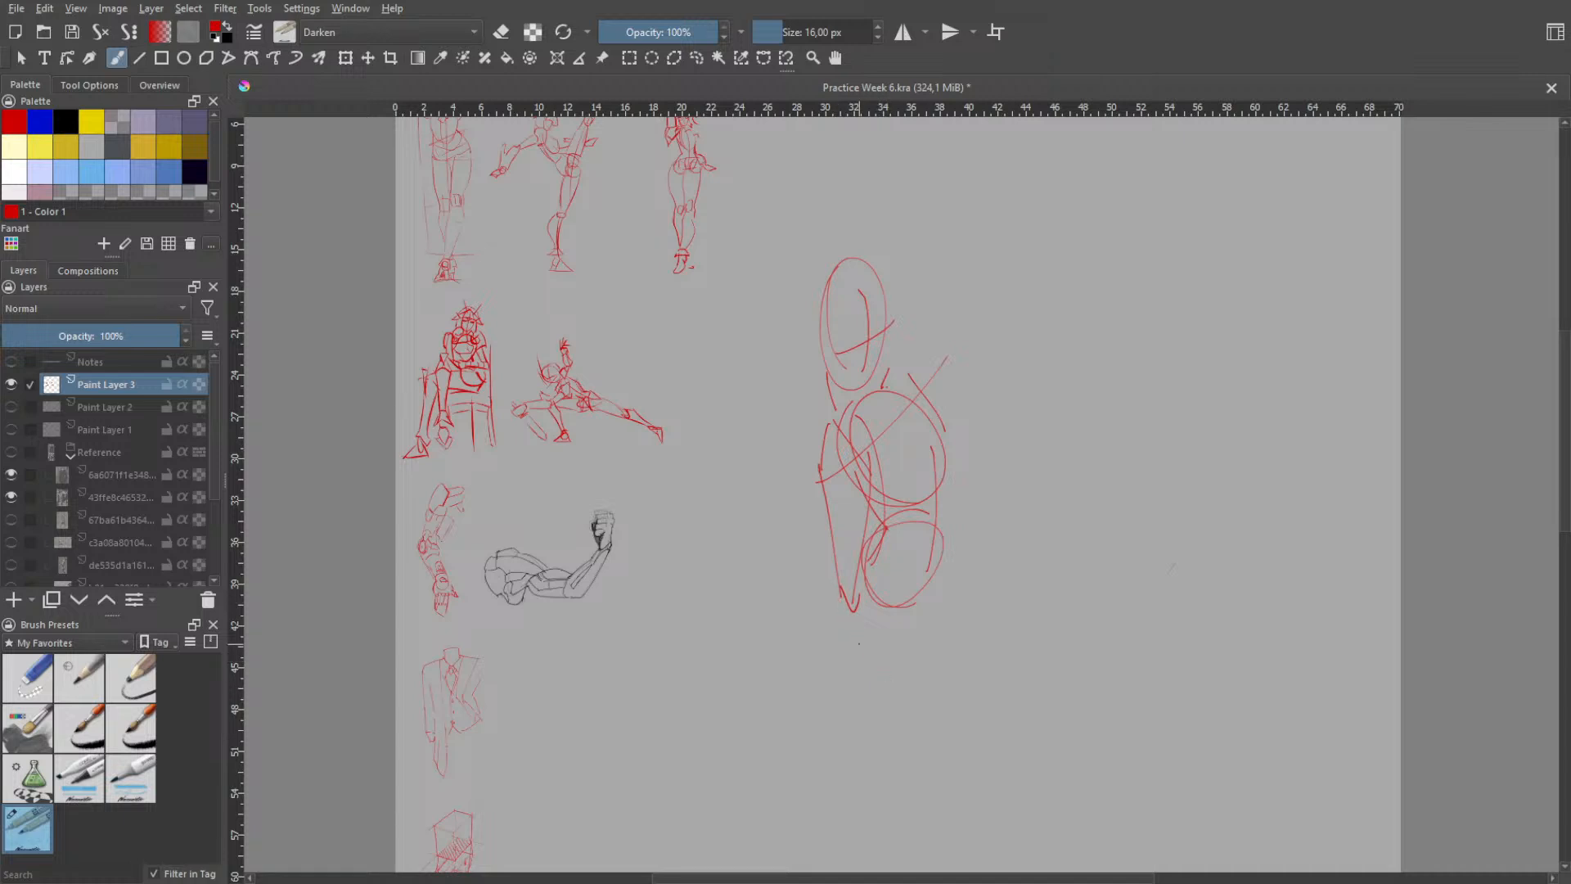
- Try several sloping forearm strokes from the left elbow beneath the pelvis oval and undo them
drag(839, 594, 901, 680)
key(ctrl+z)
mouse_move(839, 595)
mouse_down()
mouse_move(872, 658)
mouse_move(935, 663)
mouse_move(868, 642)
mouse_move(931, 669)
mouse_up()
key(ctrl+z)
key(ctrl+z)
- Try another stroke across the lower pelvis oval, undoing it together with the left upper arm contours
key(ctrl+z)
- Try new upper arm contours hanging straight down from the left shoulder and undo them
key(ctrl+z)
key(ctrl+z)
key(ctrl+z)
drag(863, 600, 927, 640)
key(ctrl+z)
mouse_move(892, 615)
mouse_down()
mouse_move(963, 649)
mouse_move(944, 668)
mouse_move(958, 660)
mouse_up()
key(ctrl+z)
key(ctrl+z)
key(ctrl+z)
key(ctrl+z)
key(ctrl+z)
key(ctrl+z)
key(ctrl+z)
key(ctrl+z)
key(ctrl+z)
key(ctrl+z)
key(ctrl+z)
key(ctrl+z)
key(ctrl+z)
key(ctrl+z)
mouse_move(821, 437)
mouse_down()
mouse_move(823, 565)
mouse_move(822, 473)
mouse_move(837, 550)
mouse_up()
key(ctrl+z)
key(ctrl+z)
drag(825, 443, 834, 549)
key(ctrl+z)
drag(828, 422, 806, 548)
key(ctrl+z)
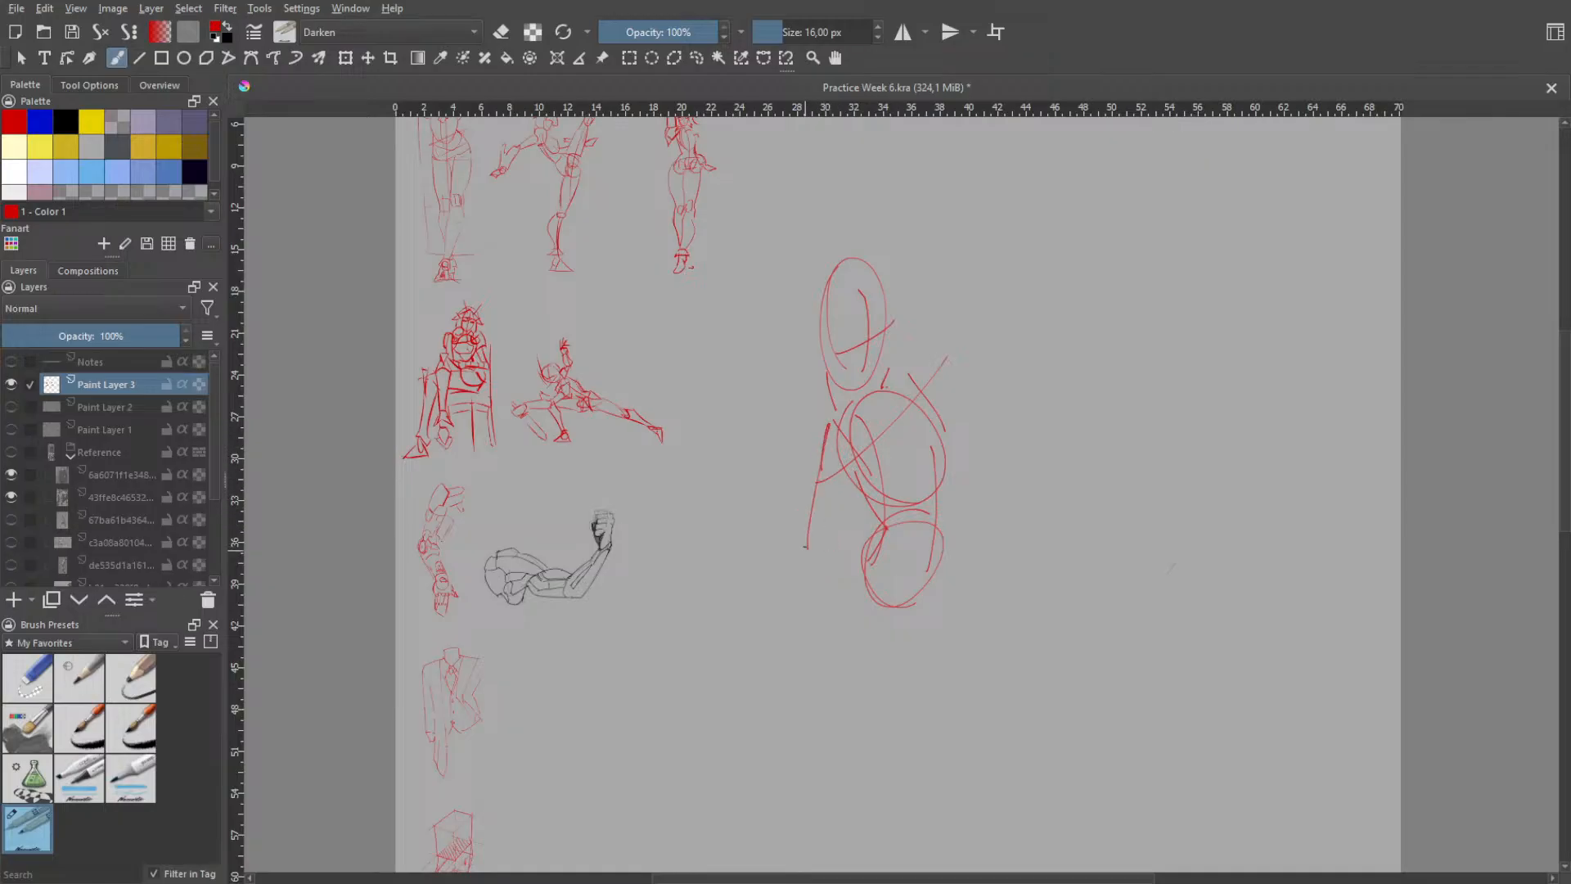
key(ctrl+z)
drag(824, 422, 820, 543)
key(ctrl+z)
- Erase the facial guide lines inside the head oval with the eraser brush
right_click(941, 318)
click(974, 186)
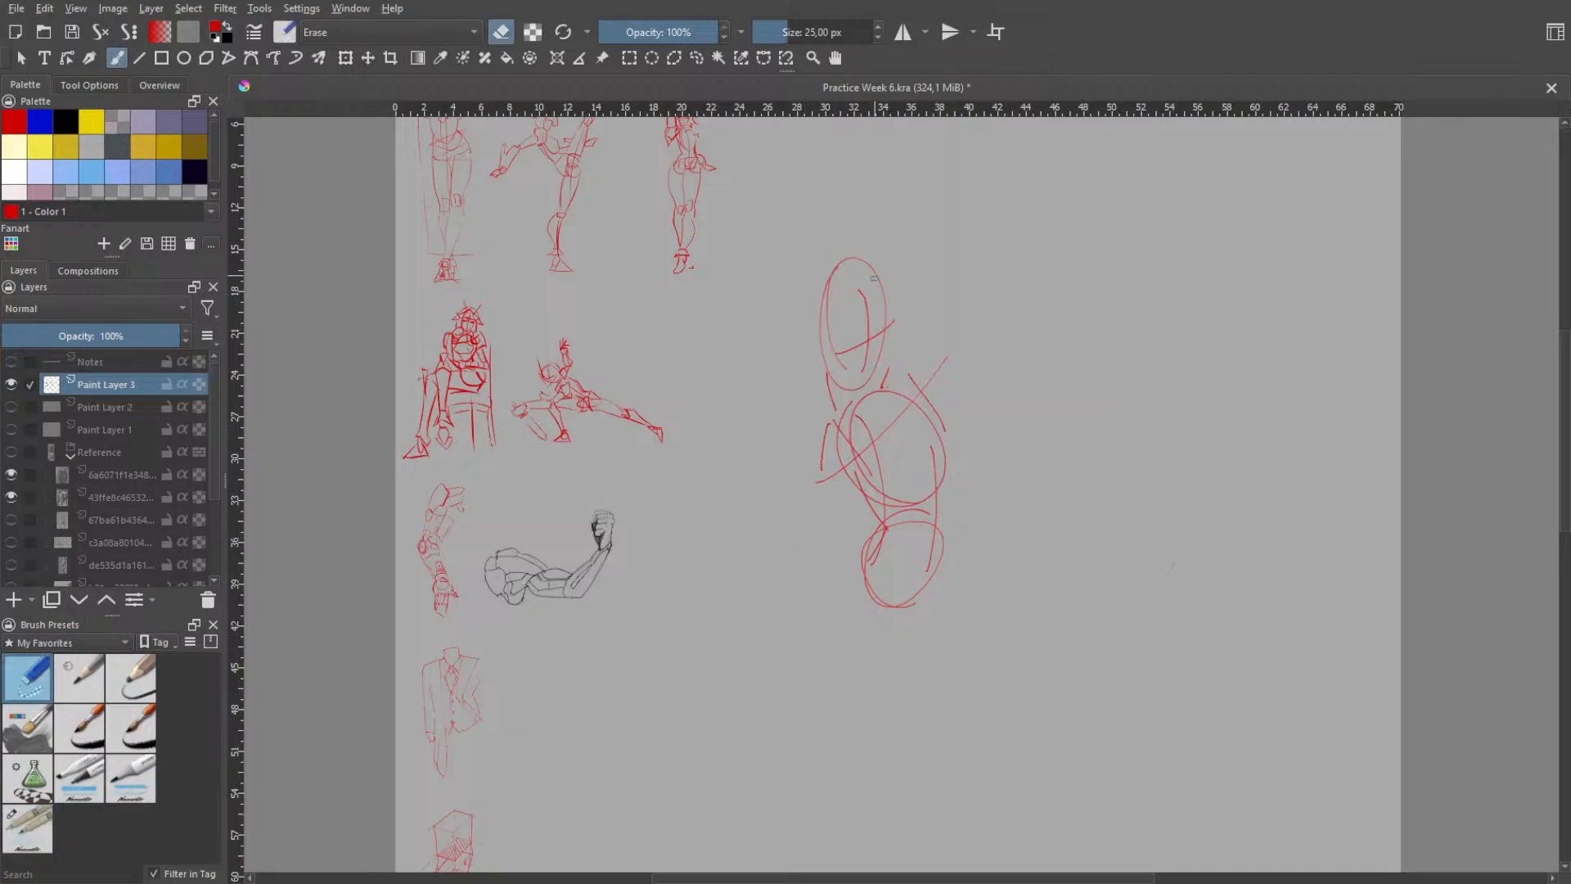
drag(859, 282, 867, 348)
drag(829, 301, 828, 349)
- Switch back to the sketching brush and redraw the head oval's vertical centre line and curved eye line
right_click(918, 355)
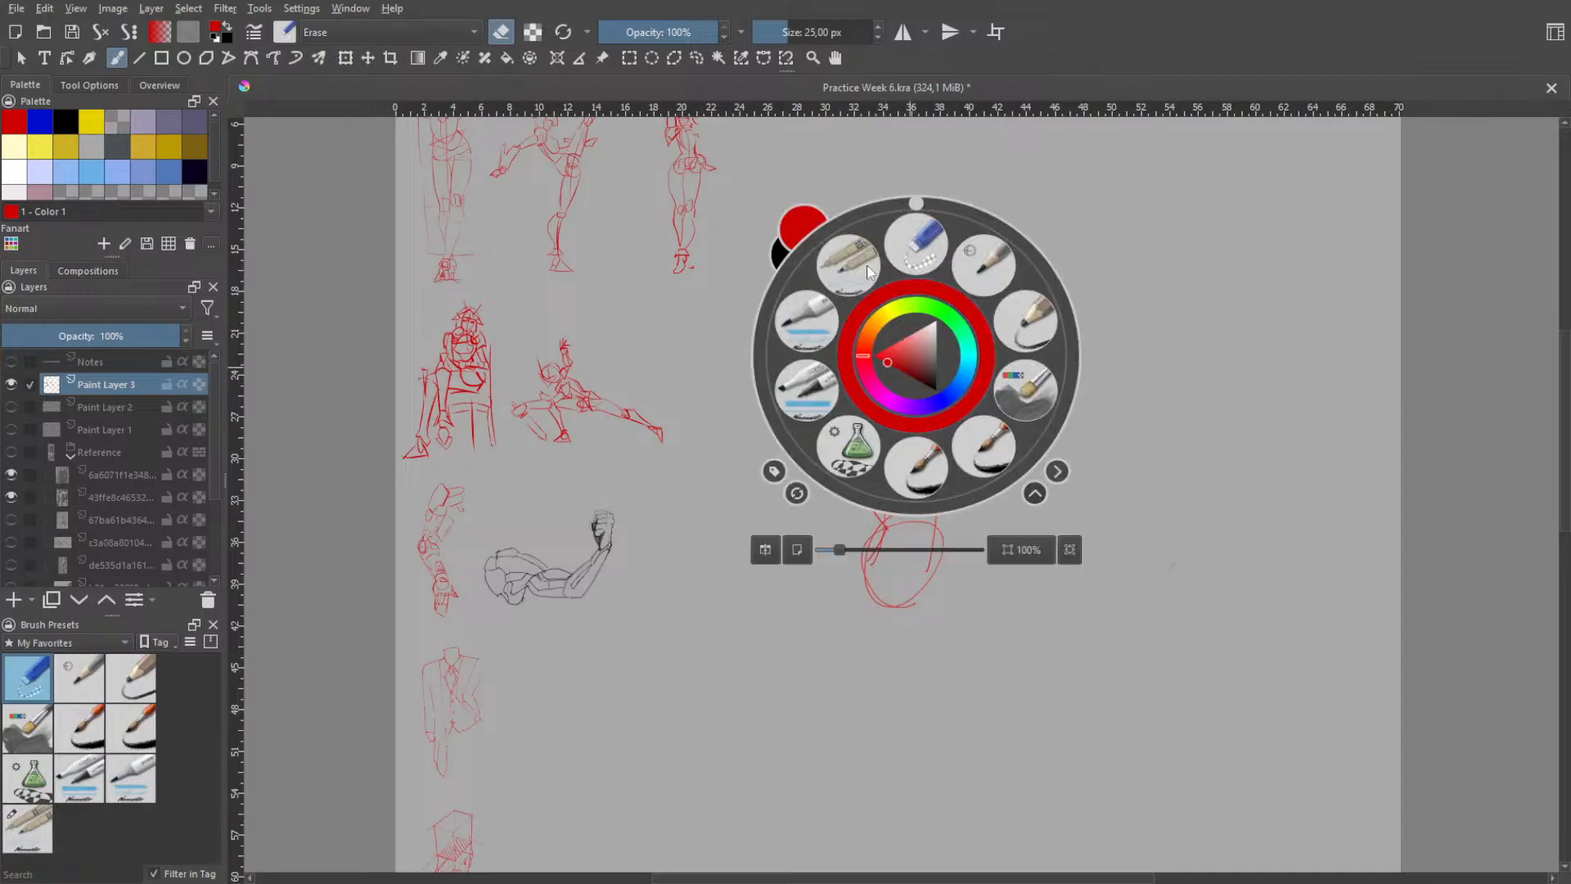
click(853, 263)
drag(854, 292, 846, 388)
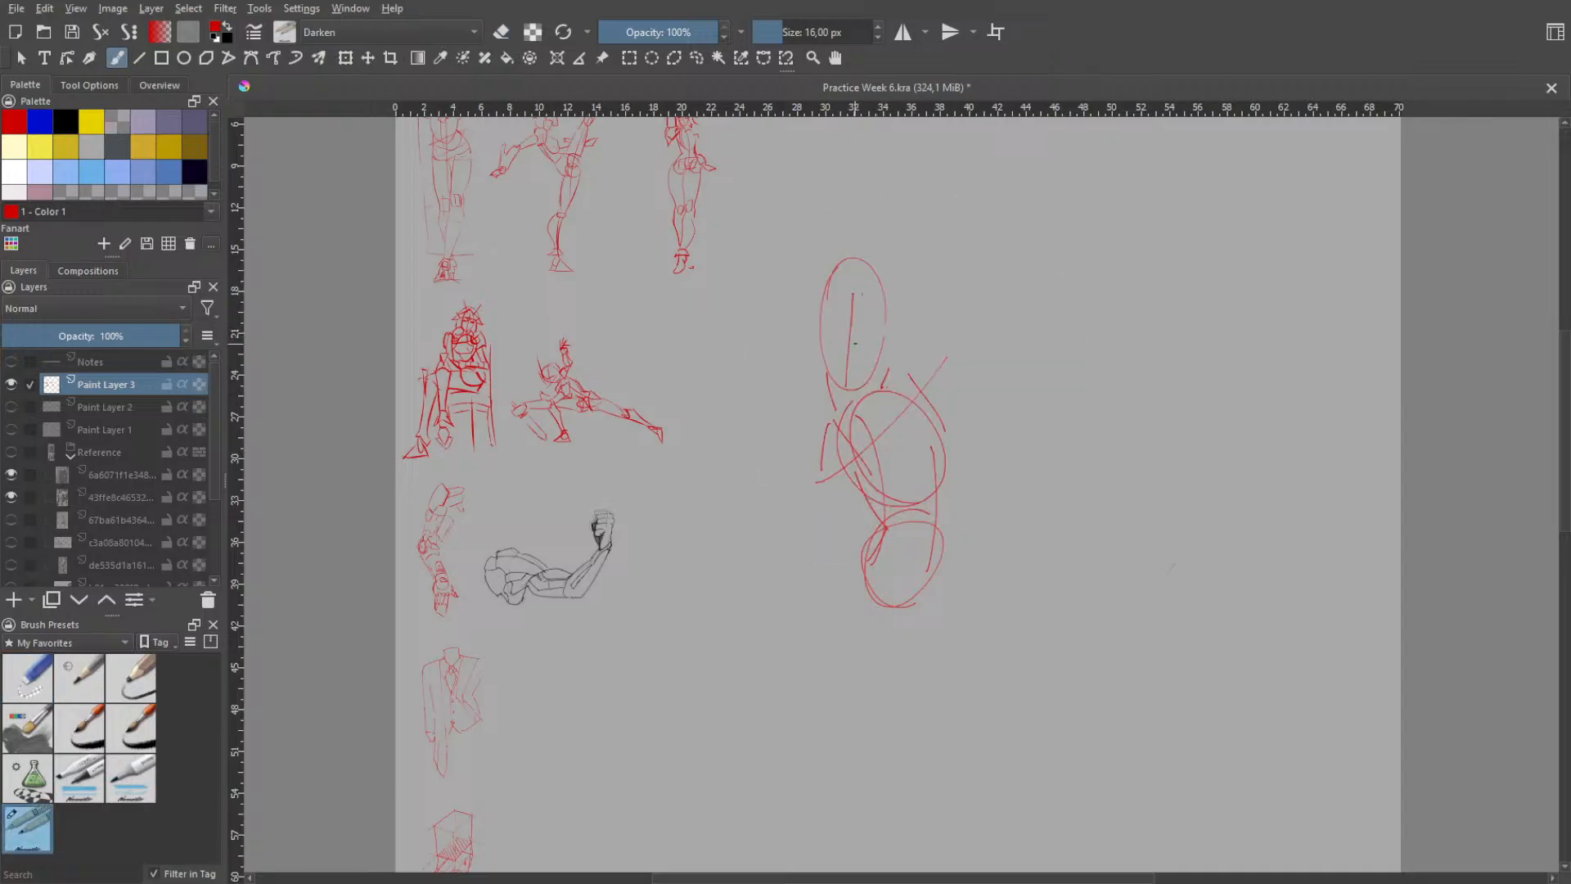
drag(824, 330, 883, 335)
key(ctrl+z)
- Sketch a rounded curve to the left of the ribcage oval as the inner end of a foreshortened arm form
key(ctrl+z)
mouse_move(766, 441)
mouse_down()
mouse_move(816, 509)
mouse_move(785, 517)
mouse_up()
key(ctrl+z)
drag(824, 500, 862, 450)
key(ctrl+z)
drag(766, 441, 832, 424)
- Block in the arm form with a slanted outer side, curved upper and lower edges and a vertical cross contour
key(ctrl+z)
key(ctrl+z)
key(ctrl+z)
mouse_move(741, 485)
mouse_down()
mouse_move(730, 382)
mouse_move(723, 422)
mouse_up()
key(ctrl+z)
key(ctrl+z)
drag(744, 514, 725, 445)
mouse_move(717, 463)
mouse_down()
mouse_move(770, 407)
mouse_move(796, 411)
mouse_move(797, 496)
mouse_up()
key(ctrl+z)
key(ctrl+z)
key(ctrl+z)
drag(800, 415, 794, 517)
- Add a curved contour joining the upper edge of the blocky arm form to the left shoulder
key(ctrl+z)
key(ctrl+z)
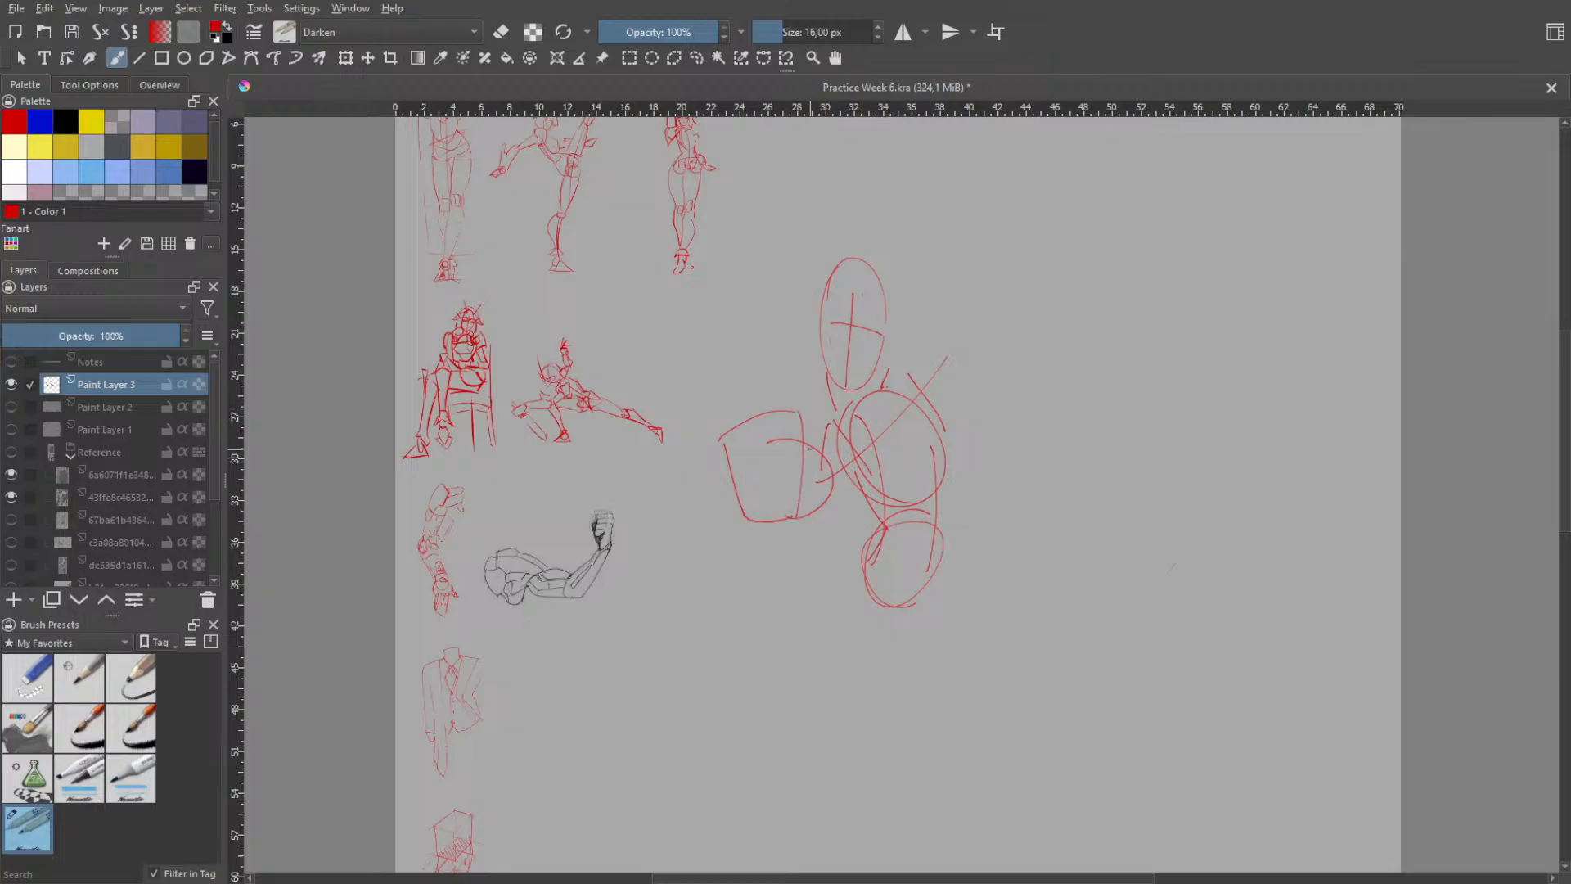
- Draw a rounded shoulder arc above the arm form and a short contour running down from its peak
key(ctrl+z)
mouse_move(797, 400)
mouse_down()
mouse_move(833, 440)
mouse_move(832, 500)
mouse_move(829, 500)
mouse_up()
key(ctrl+z)
key(ctrl+z)
- Sketch the arm's underside contour from the block's lower edge diagonally up to the ribcage oval
key(ctrl+z)
key(ctrl+z)
key(ctrl+z)
key(ctrl+z)
key(ctrl+z)
key(ctrl+z)
mouse_move(802, 392)
mouse_down()
mouse_move(821, 372)
mouse_move(834, 416)
mouse_move(828, 376)
mouse_move(834, 421)
mouse_up()
key(ctrl+z)
key(ctrl+z)
key(ctrl+z)
key(ctrl+z)
key(ctrl+z)
key(ctrl+z)
key(ctrl+z)
drag(834, 364, 833, 415)
key(ctrl+z)
drag(833, 361, 838, 424)
key(ctrl+z)
mouse_move(823, 451)
mouse_down()
mouse_move(817, 512)
mouse_move(863, 466)
mouse_up()
key(ctrl+z)
key(ctrl+z)
key(ctrl+z)
key(ctrl+z)
key(ctrl+z)
key(ctrl+z)
mouse_move(810, 522)
mouse_down()
mouse_move(864, 453)
mouse_move(855, 436)
mouse_move(858, 450)
mouse_up()
key(ctrl+z)
key(ctrl+z)
key(ctrl+z)
key(ctrl+z)
key(ctrl+z)
key(ctrl+z)
key(ctrl+z)
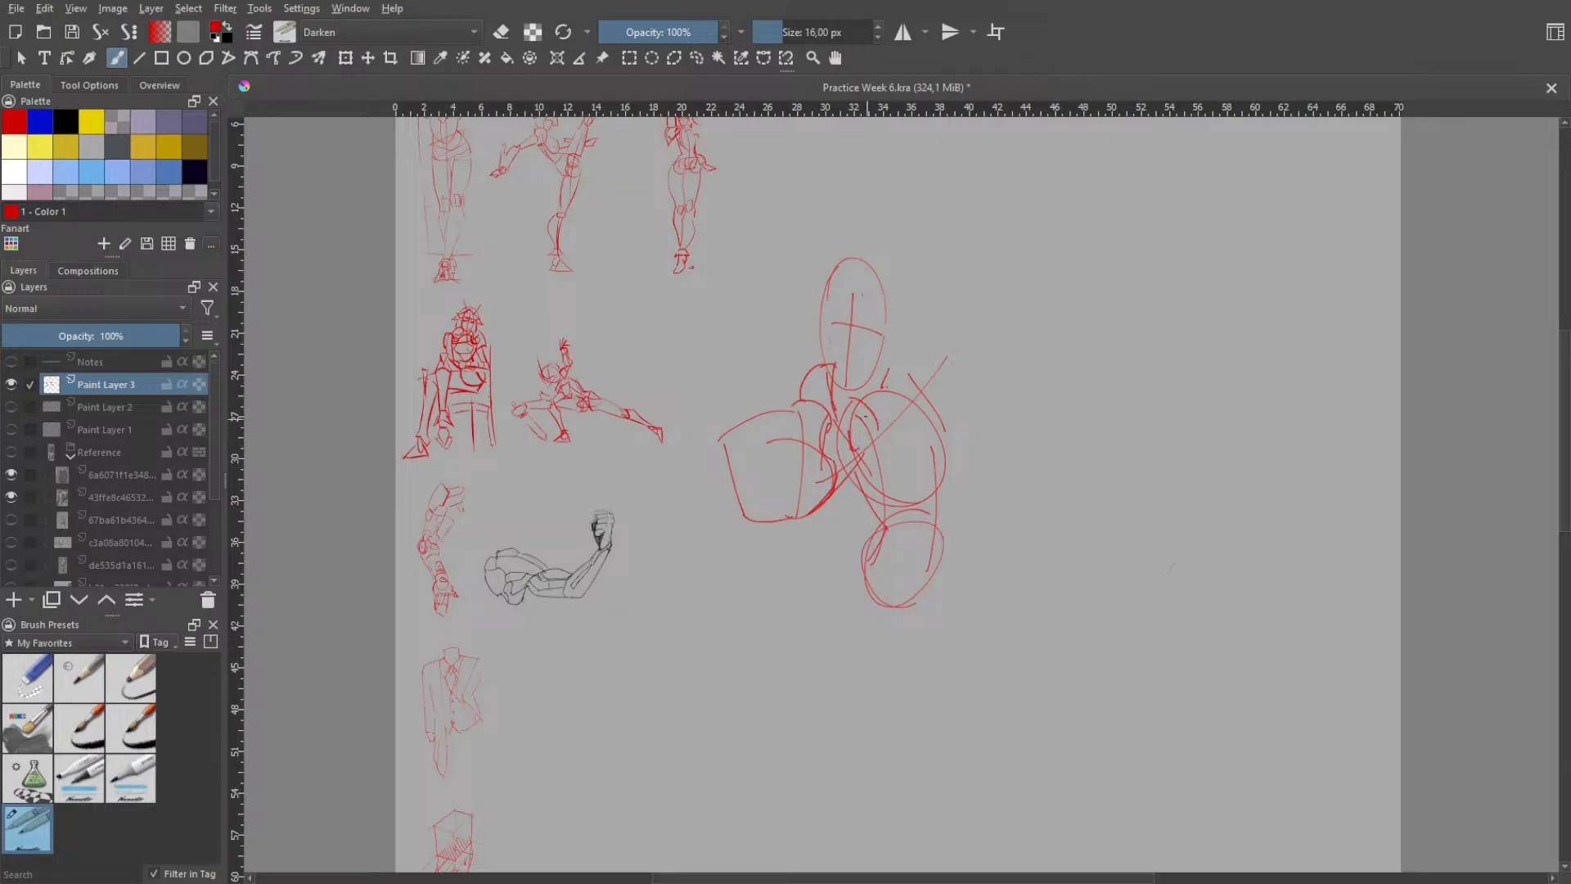
- Add a small rounded form inside the upper left edge of the ribcage oval
drag(863, 405, 875, 421)
mouse_move(874, 419)
mouse_down()
mouse_move(856, 451)
mouse_move(835, 417)
mouse_up()
key(ctrl+z)
key(ctrl+z)
key(ctrl+z)
- Try steep raised thigh strokes from the pelvis oval with a shin line below the knee and undo them
key(space)
scroll(840, 472, up, 2)
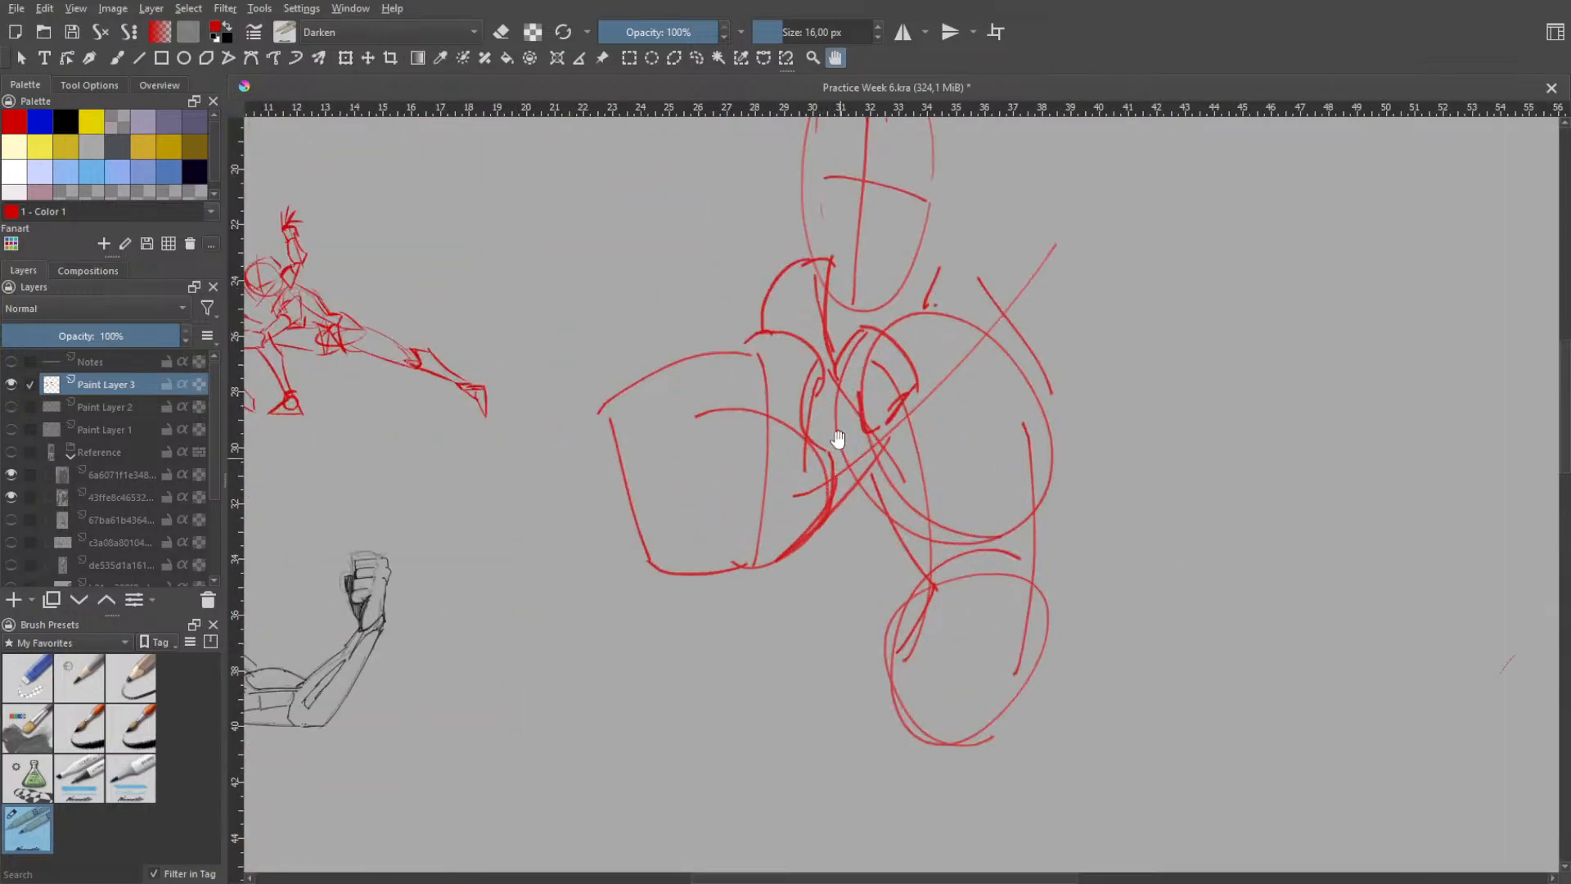
scroll(923, 441, down, 2)
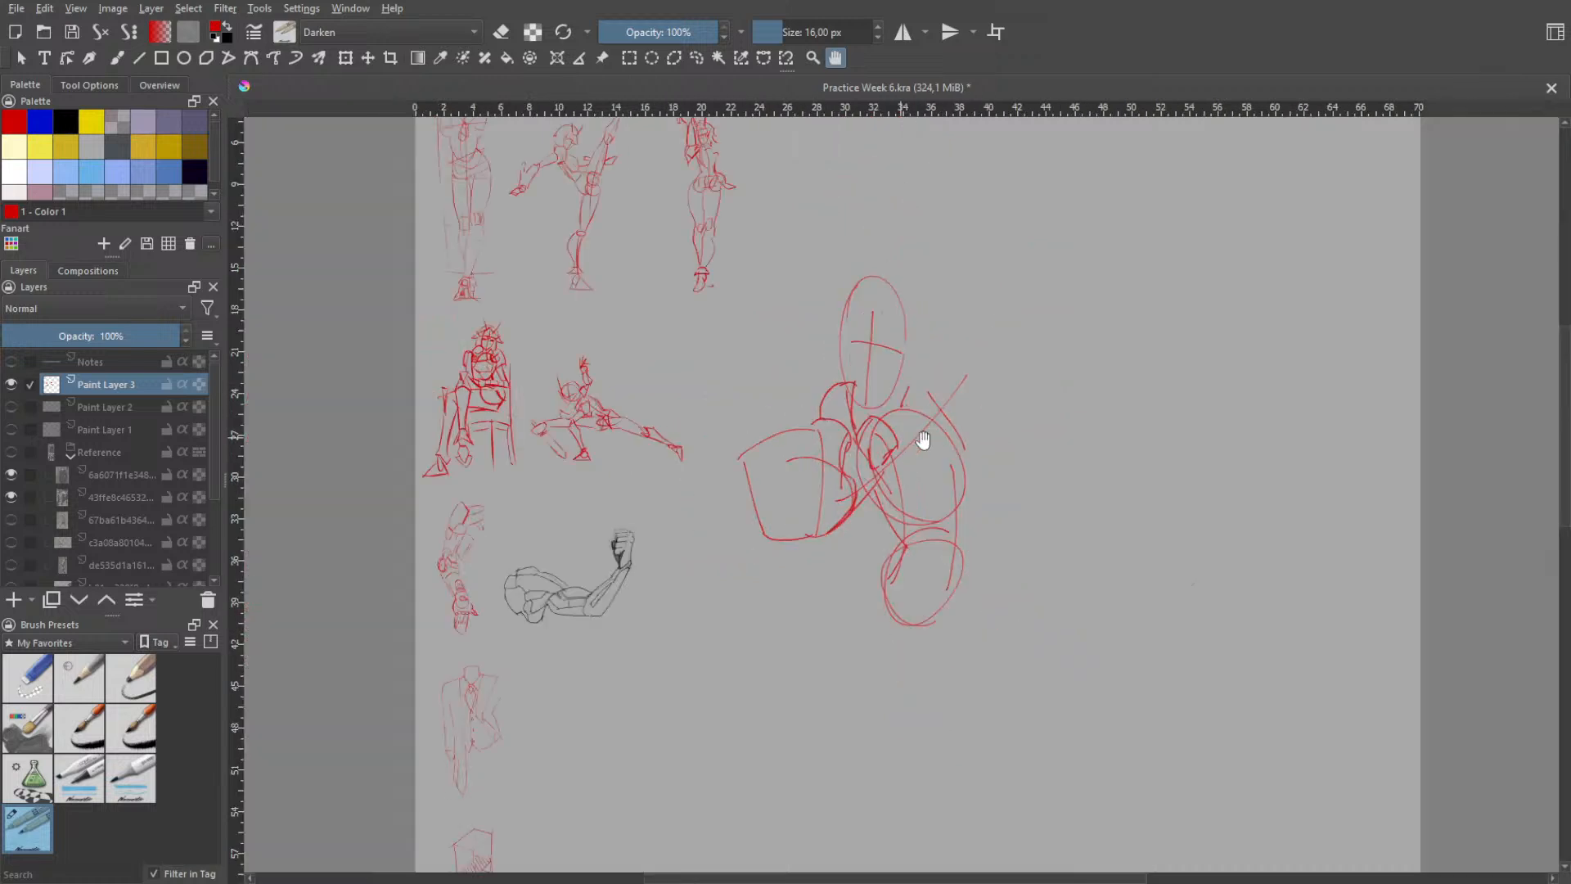
drag(943, 434, 904, 531)
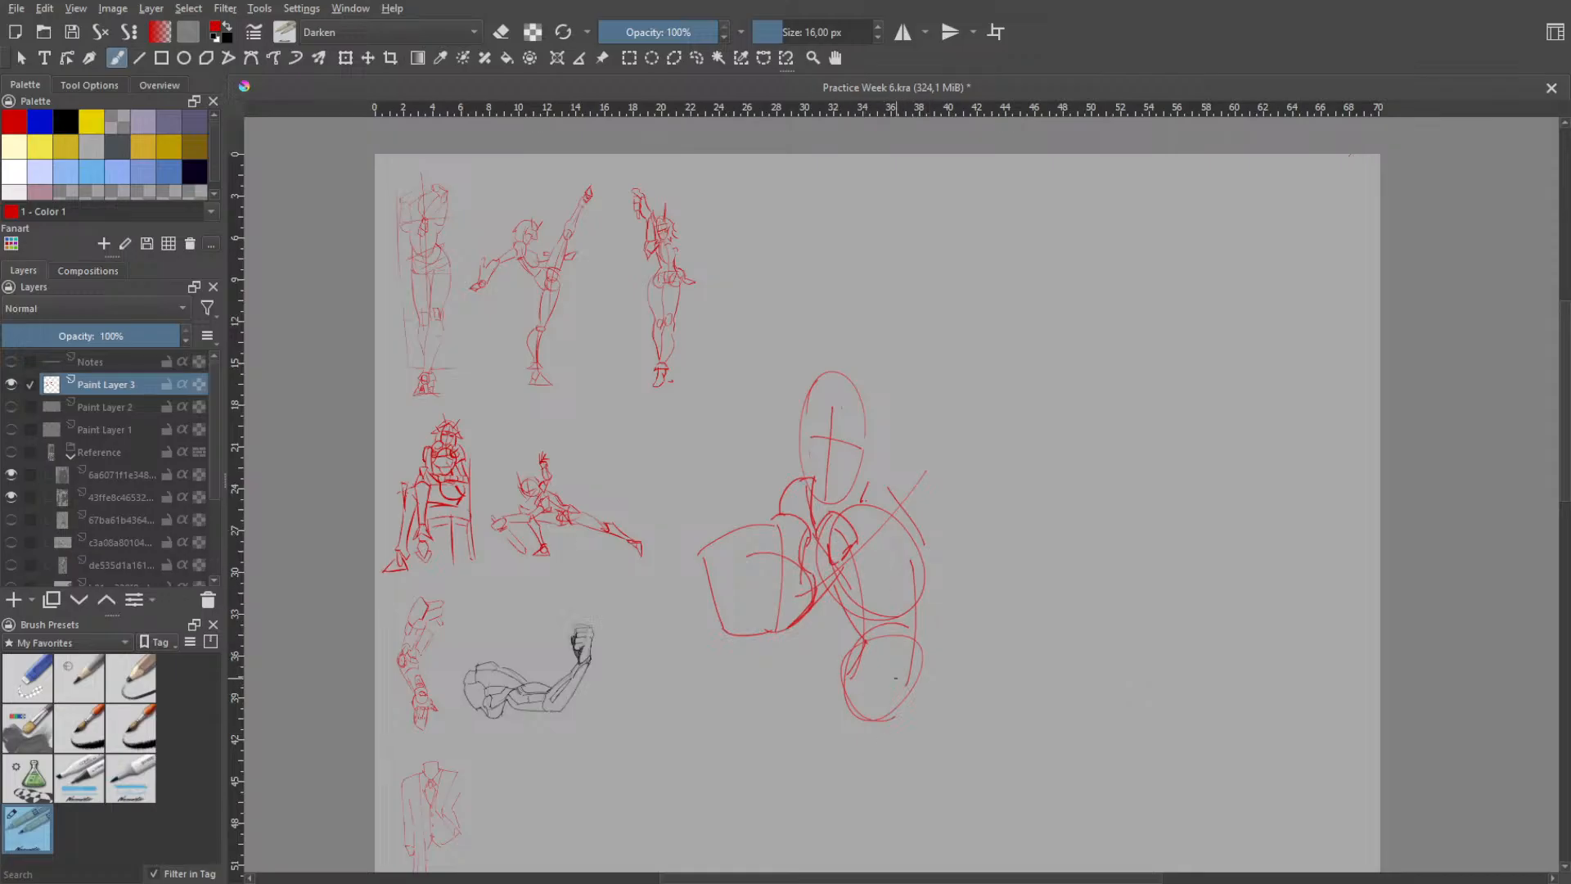
drag(842, 706, 1061, 515)
key(ctrl+z)
drag(881, 678, 1043, 530)
key(ctrl+z)
drag(1048, 532, 1017, 748)
key(ctrl+z)
- Sketch the upper thigh contour rising gently from the pelvis oval and a short curve for the knee
key(ctrl+z)
key(ctrl+z)
drag(881, 678, 1074, 616)
key(ctrl+z)
mouse_move(903, 658)
mouse_down()
mouse_move(994, 627)
mouse_move(1049, 675)
mouse_up()
key(ctrl+z)
key(ctrl+z)
key(ctrl+z)
mouse_move(1029, 626)
mouse_down()
mouse_move(1052, 659)
mouse_move(1047, 830)
mouse_up()
key(ctrl+z)
key(ctrl+z)
- Draw the outer shin contour descending from the knee curve with a slight inward taper
drag(1056, 665, 1048, 867)
drag(1069, 660, 1108, 491)
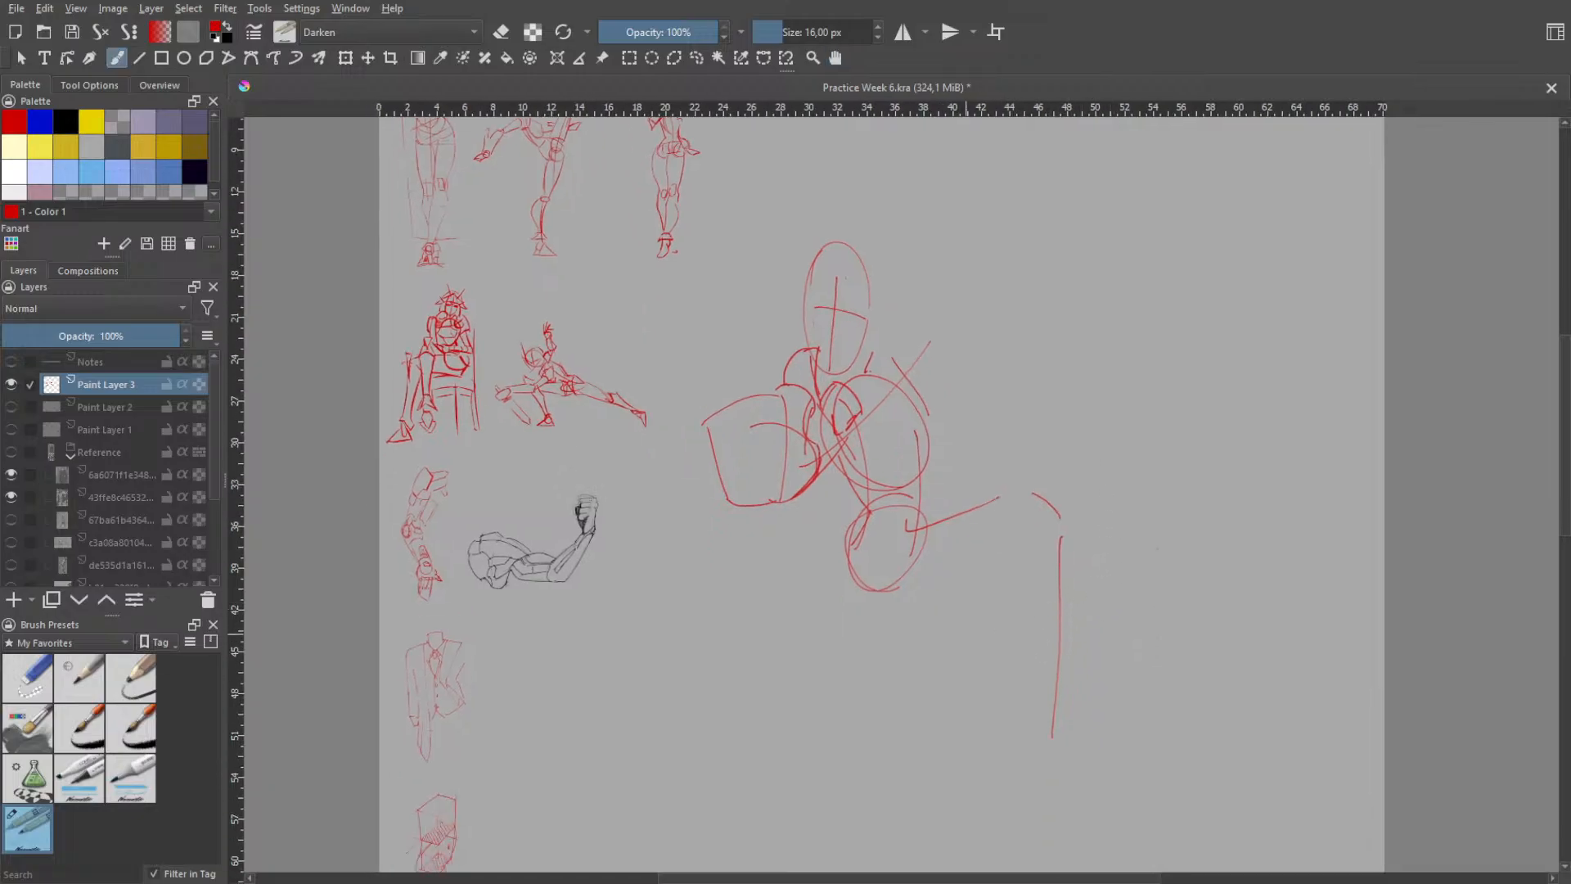
key(ctrl+z)
drag(1061, 525, 1042, 709)
key(ctrl+z)
- Draw the inner shin contour, close the calf's lower end and add two short strokes toward the ankle
drag(1008, 527, 991, 607)
key(ctrl+z)
drag(1009, 527, 1008, 715)
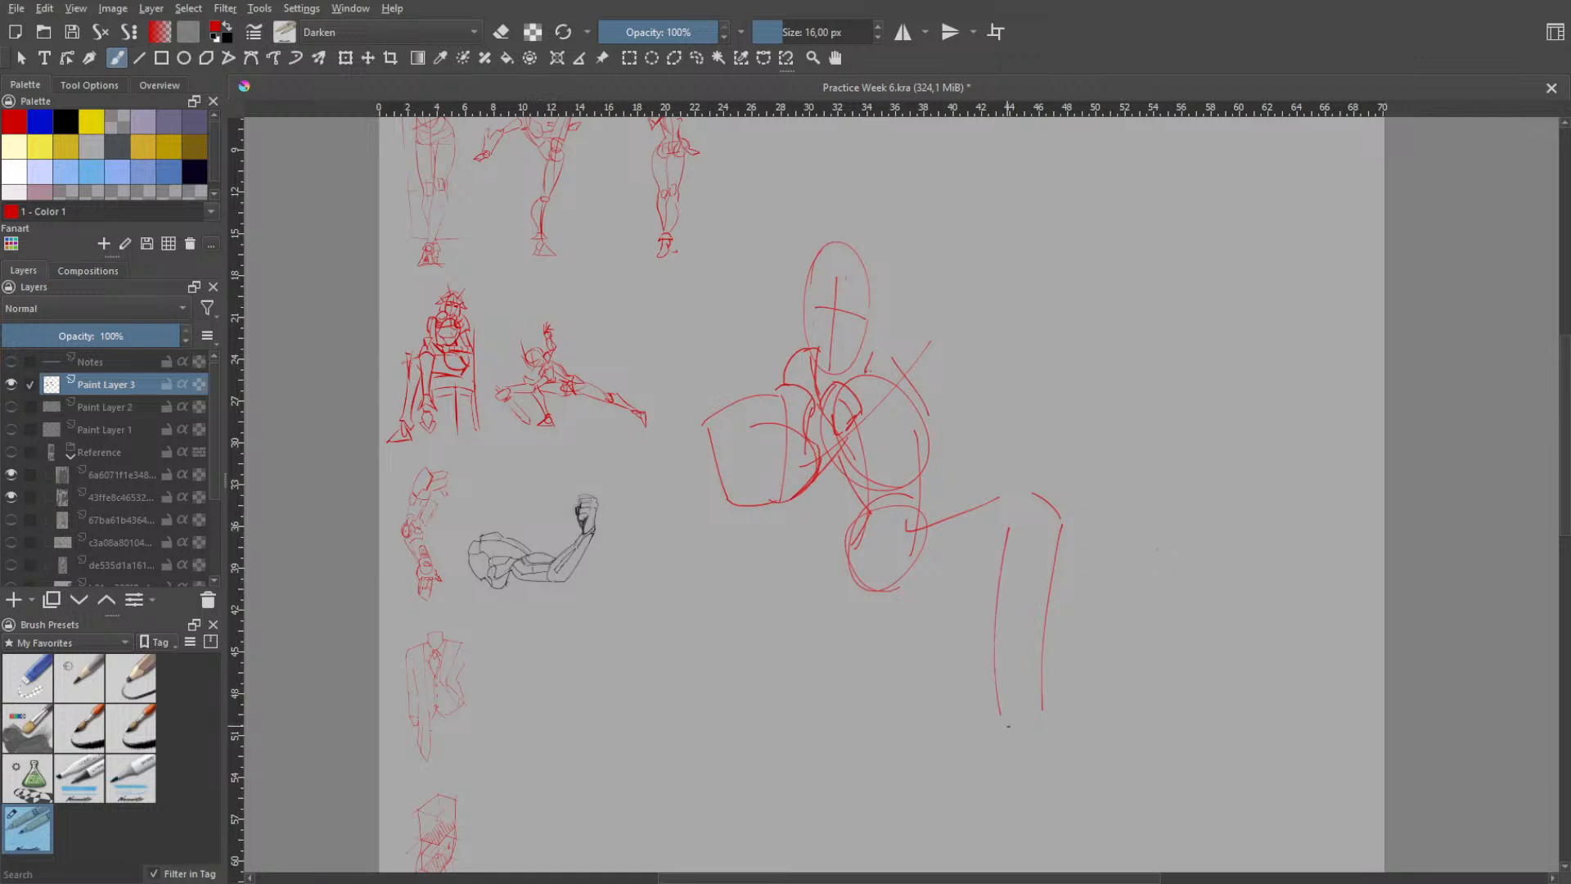
key(ctrl+z)
mouse_move(999, 543)
mouse_down()
mouse_move(1016, 703)
mouse_move(1044, 709)
mouse_move(1023, 775)
mouse_up()
key(ctrl+z)
key(ctrl+z)
- Replace the two ankle strokes with a small pointed foot and raised heel at the end of the bent leg
key(ctrl+z)
key(ctrl+z)
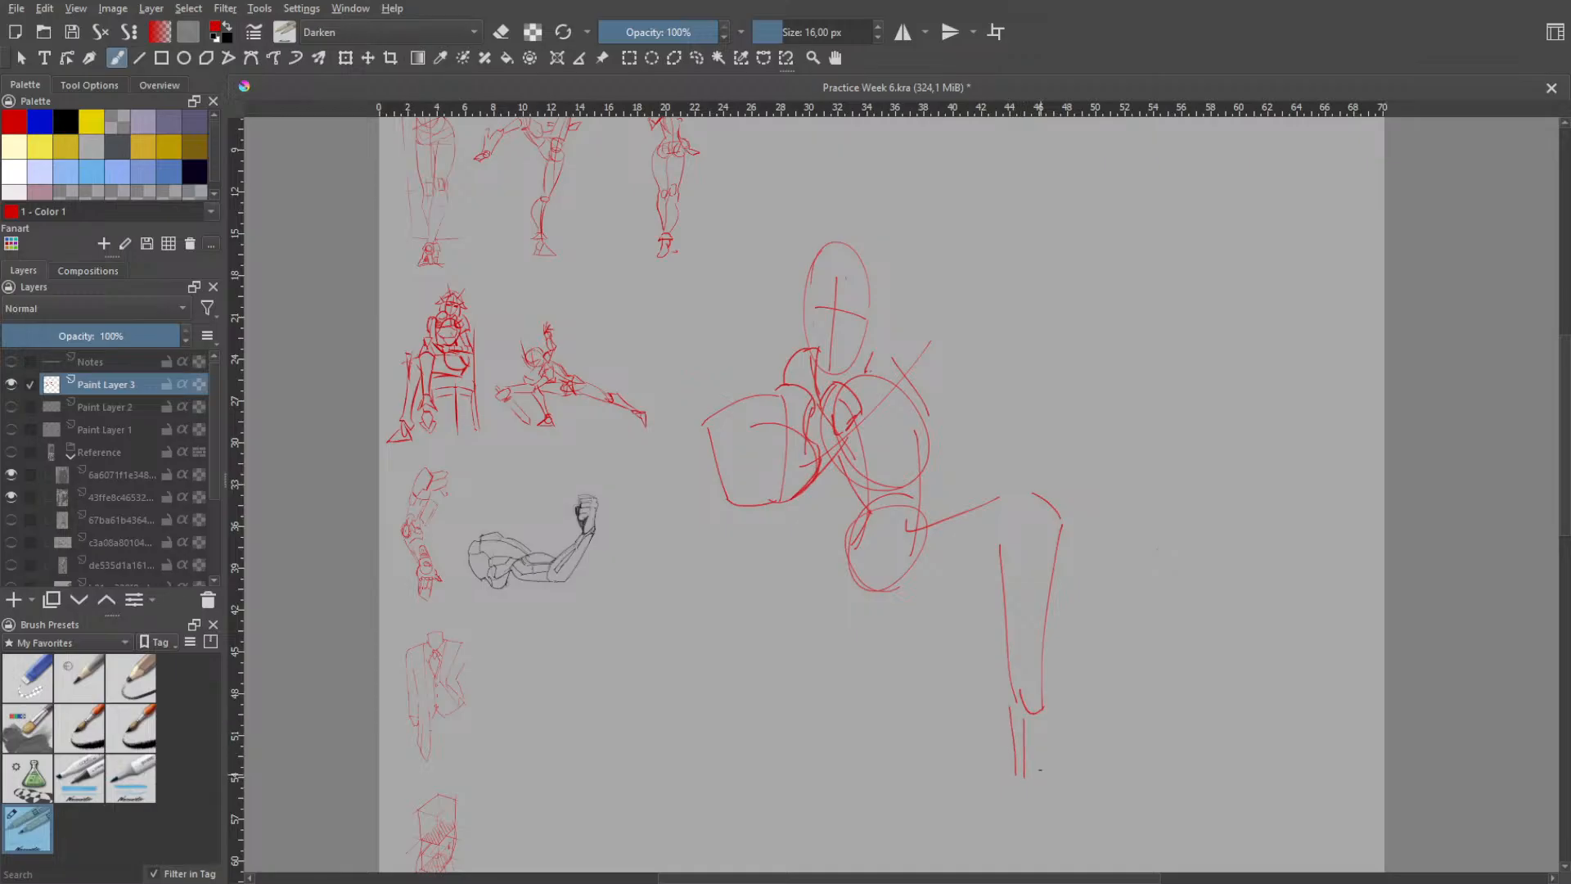
- Draw the underside of the raised thigh as a line rising from below the pelvis oval toward the back of the knee
key(ctrl+z)
key(ctrl+z)
mouse_move(1009, 703)
mouse_down()
mouse_move(1025, 759)
mouse_move(1092, 759)
mouse_move(1082, 727)
mouse_move(1067, 733)
mouse_move(1094, 738)
mouse_move(1064, 741)
mouse_move(1105, 746)
mouse_up()
key(ctrl+z)
key(ctrl+z)
key(ctrl+z)
key(ctrl+z)
key(ctrl+z)
key(ctrl+z)
key(ctrl+z)
key(ctrl+z)
key(ctrl+z)
key(ctrl+z)
key(ctrl+z)
key(ctrl+z)
key(ctrl+z)
key(ctrl+z)
key(ctrl+z)
key(ctrl+z)
key(ctrl+z)
key(ctrl+z)
key(ctrl+z)
key(ctrl+z)
drag(1005, 697, 1016, 733)
drag(900, 637, 998, 581)
key(ctrl+z)
drag(895, 597, 1000, 542)
key(ctrl+z)
drag(872, 627, 991, 566)
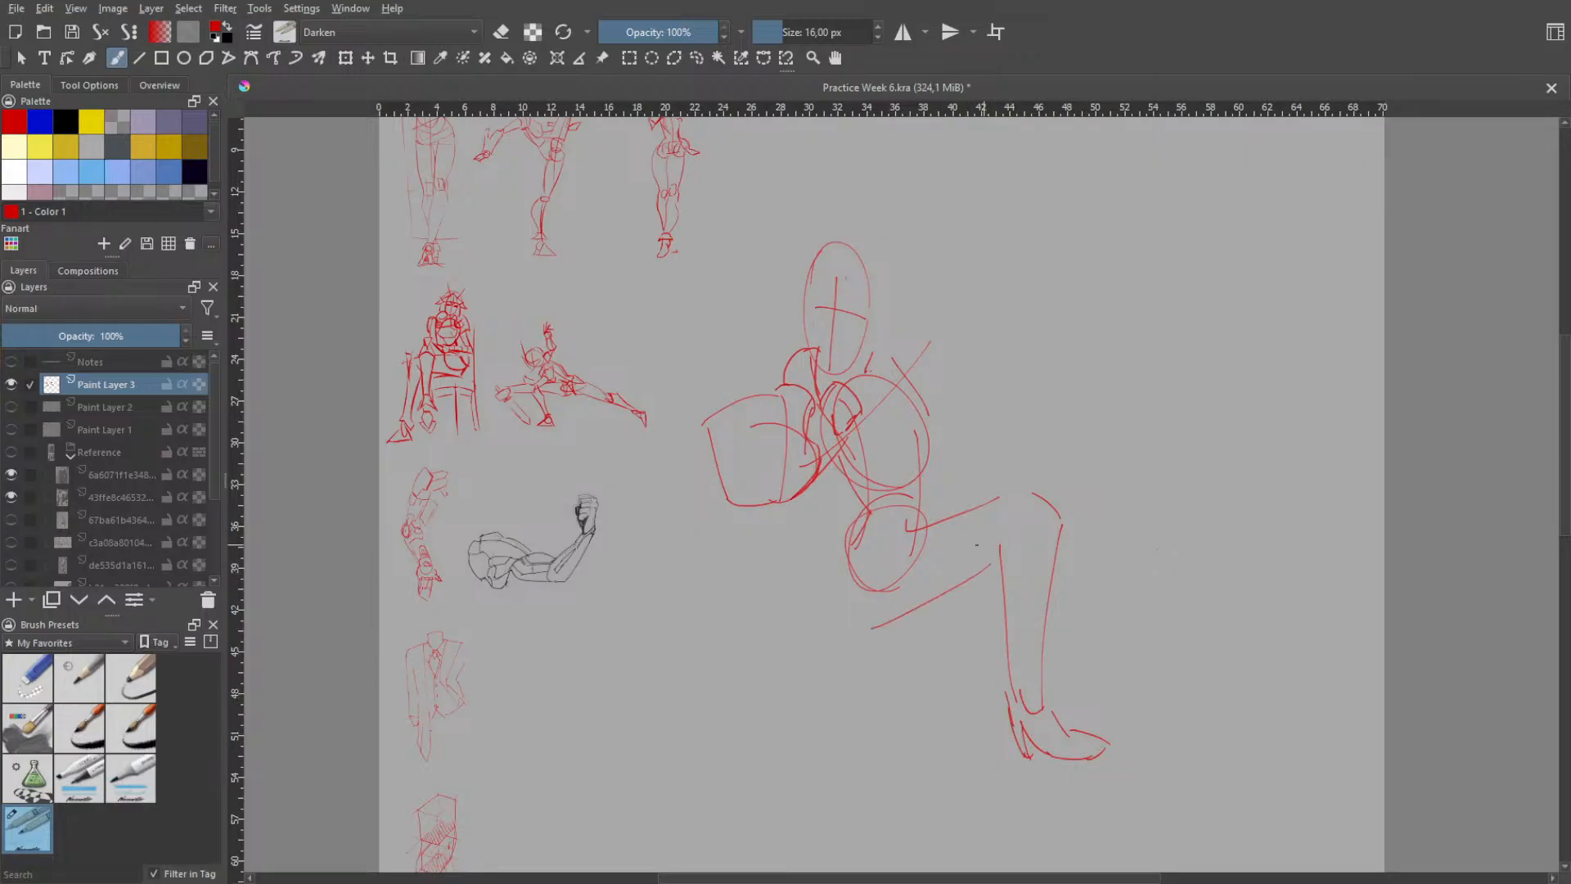
key(ctrl+z)
drag(832, 636, 968, 595)
key(ctrl+z)
drag(861, 611, 977, 564)
key(ctrl+z)
- Draw a rounded buttock contour curving around the back of the pelvis oval down to the thigh's underside
drag(859, 522, 851, 605)
- Draw the front contour of the second thigh, slanting down and backward from the underside of the raised thigh
key(ctrl+z)
key(ctrl+z)
key(ctrl+z)
key(ctrl+z)
drag(865, 532, 861, 612)
mouse_move(932, 498)
mouse_down()
mouse_move(940, 530)
mouse_move(936, 515)
mouse_up()
key(ctrl+z)
key(ctrl+z)
key(ctrl+z)
drag(929, 588, 917, 664)
key(ctrl+z)
key(ctrl+z)
drag(927, 596, 909, 718)
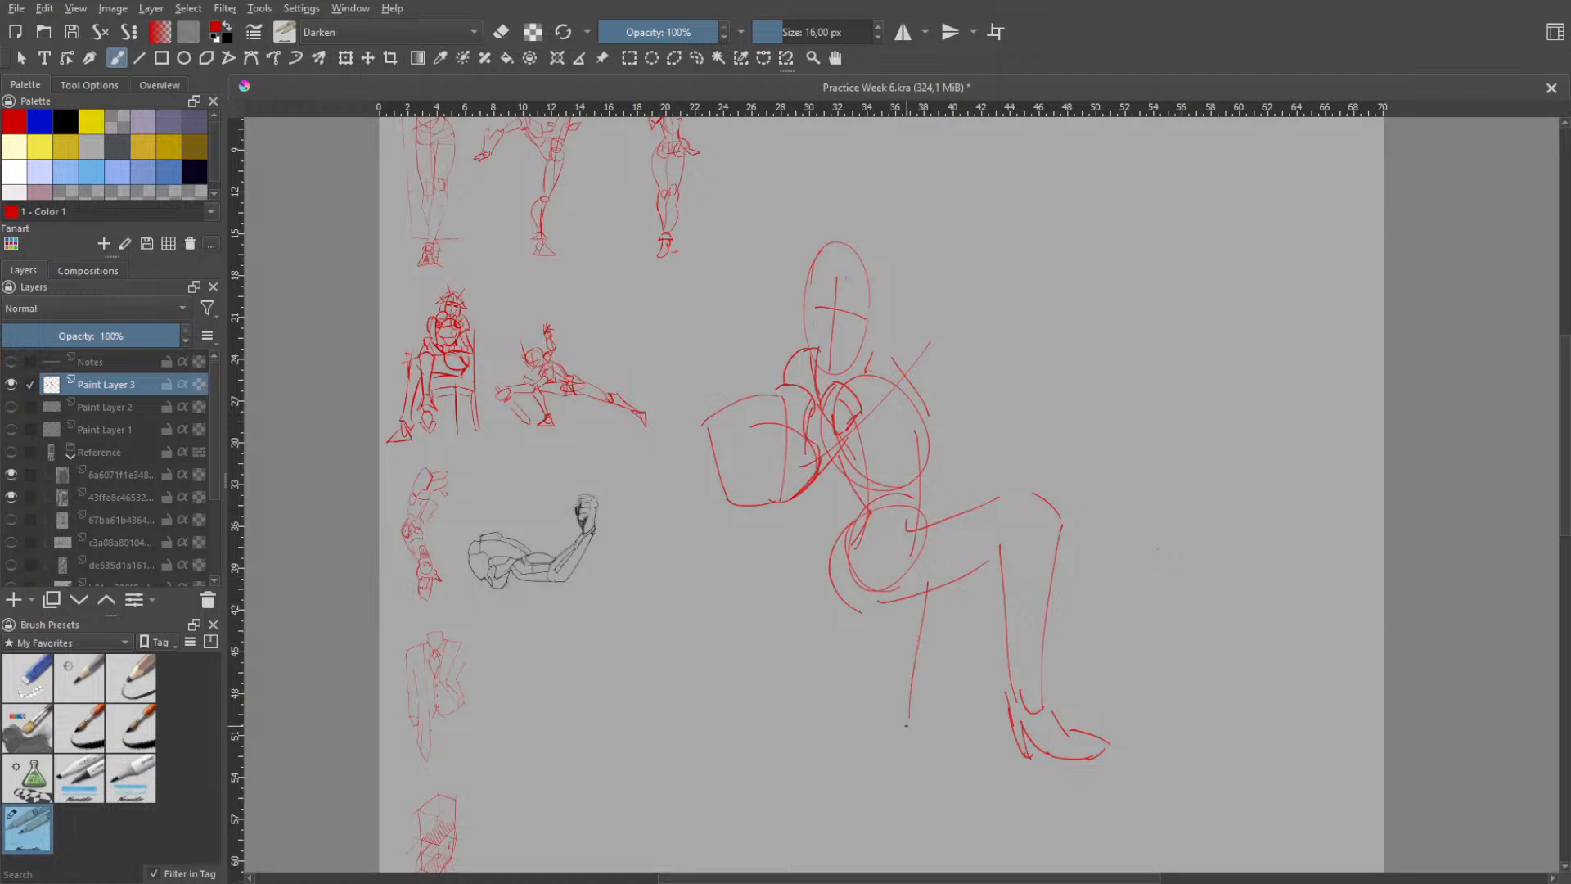
key(ctrl+z)
drag(934, 583, 897, 712)
key(ctrl+z)
drag(934, 586, 857, 815)
- Draw the nearly vertical shin contour of the second leg, starting with a slight curve below its knee
key(ctrl+z)
drag(870, 729, 851, 851)
key(ctrl+z)
drag(870, 746, 854, 851)
key(ctrl+z)
key(ctrl+z)
drag(869, 741, 851, 869)
scroll(905, 702, down, 3)
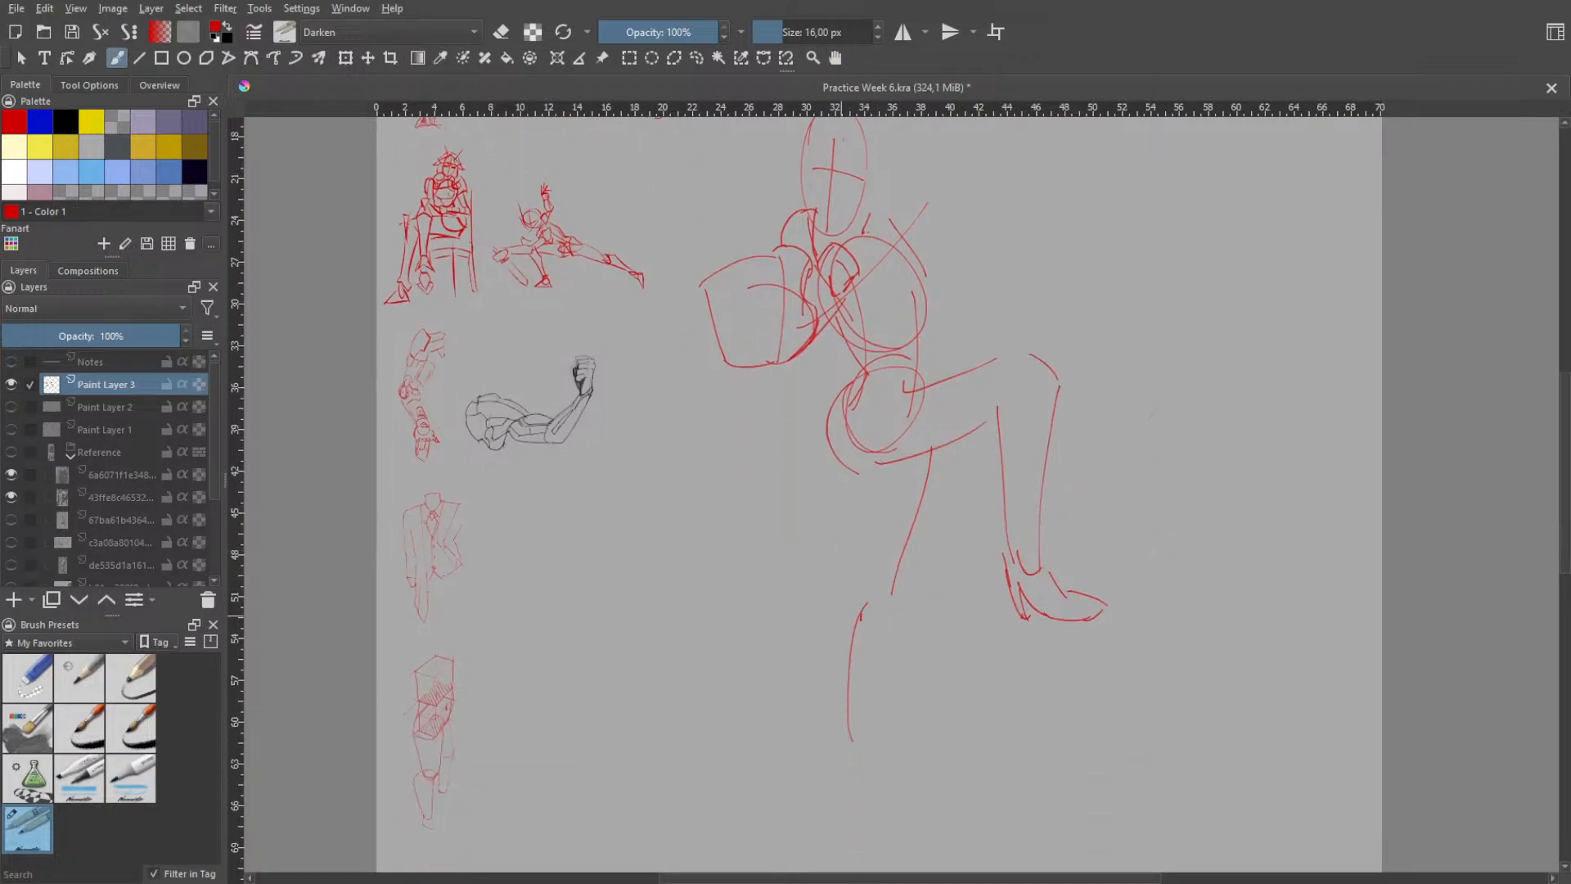
- Draw the rear contour of the second thigh from the buttock down to the knee and add a short knee curve
drag(862, 533, 852, 584)
key(ctrl+z)
drag(861, 479, 850, 582)
key(ctrl+z)
drag(841, 452, 843, 582)
key(ctrl+z)
key(ctrl+z)
mouse_move(860, 476)
mouse_down()
mouse_move(843, 616)
mouse_move(848, 474)
mouse_move(860, 605)
mouse_move(880, 589)
mouse_move(802, 674)
mouse_up()
- Draw the second leg's calf contour as a curve bulging backward from the knee and tapering toward the ankle, redoing it until it fits
key(ctrl+z)
key(ctrl+z)
key(ctrl+z)
key(ctrl+z)
mouse_move(859, 592)
mouse_down()
mouse_move(803, 672)
mouse_move(836, 727)
mouse_up()
key(ctrl+z)
mouse_move(860, 592)
mouse_down()
mouse_move(829, 606)
mouse_move(837, 730)
mouse_move(807, 650)
mouse_move(836, 727)
mouse_up()
key(ctrl+z)
key(ctrl+z)
drag(859, 592, 841, 740)
key(ctrl+z)
mouse_move(860, 588)
mouse_down()
mouse_move(805, 667)
mouse_move(821, 725)
mouse_up()
key(ctrl+z)
key(ctrl+z)
mouse_move(859, 595)
mouse_down()
mouse_move(808, 623)
mouse_move(843, 679)
mouse_up()
key(ctrl+z)
drag(859, 594, 818, 732)
key(ctrl+z)
mouse_move(864, 587)
mouse_down()
mouse_move(815, 664)
mouse_move(833, 722)
mouse_up()
key(ctrl+z)
mouse_move(866, 588)
mouse_down()
mouse_move(815, 646)
mouse_move(827, 701)
mouse_up()
key(ctrl+z)
drag(861, 587, 811, 696)
key(ctrl+z)
drag(856, 587, 814, 704)
key(ctrl+z)
mouse_move(861, 592)
mouse_down()
mouse_move(829, 597)
mouse_move(823, 737)
mouse_up()
key(ctrl+z)
mouse_move(859, 588)
mouse_down()
mouse_move(826, 680)
mouse_move(840, 716)
mouse_up()
key(ctrl+z)
drag(852, 592, 806, 711)
key(ctrl+z)
mouse_move(853, 592)
mouse_down()
mouse_move(799, 645)
mouse_move(830, 743)
mouse_up()
key(ctrl+z)
drag(856, 592, 828, 704)
key(ctrl+z)
mouse_move(859, 592)
mouse_down()
mouse_move(825, 612)
mouse_move(838, 743)
mouse_up()
key(ctrl+z)
drag(845, 600, 806, 654)
key(ctrl+z)
mouse_move(847, 604)
mouse_down()
mouse_move(806, 690)
mouse_move(828, 726)
mouse_up()
key(ctrl+z)
mouse_move(851, 601)
mouse_down()
mouse_move(817, 611)
mouse_move(837, 721)
mouse_up()
key(ctrl+z)
drag(848, 600, 818, 681)
key(ctrl+z)
mouse_move(855, 601)
mouse_down()
mouse_move(819, 646)
mouse_move(837, 745)
mouse_up()
key(ctrl+z)
mouse_move(844, 599)
mouse_down()
mouse_move(810, 682)
mouse_move(839, 738)
mouse_up()
- Handwrite "BRB" in the empty canvas area beside the bent leg and underline it with slanted strokes
drag(1083, 628, 1105, 694)
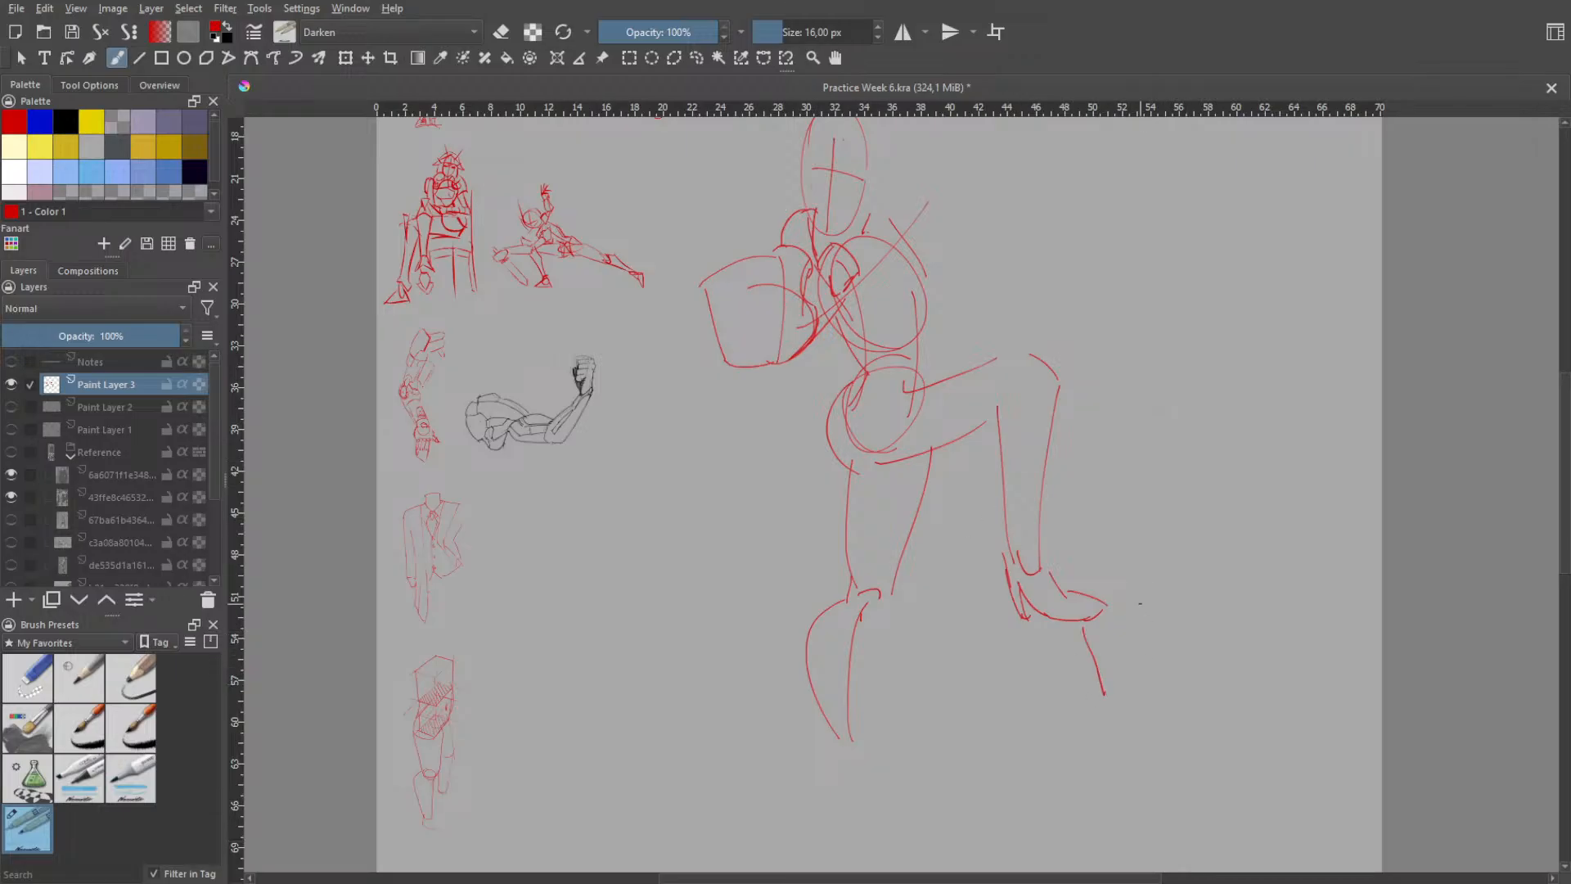
key(ctrl+z)
mouse_move(1141, 462)
mouse_down()
mouse_move(1149, 509)
mouse_move(1129, 500)
mouse_move(1155, 428)
mouse_move(1129, 488)
mouse_up()
key(ctrl+z)
mouse_move(1166, 413)
mouse_down()
mouse_move(1203, 440)
mouse_move(1232, 431)
mouse_move(1227, 450)
mouse_up()
mouse_move(1146, 505)
mouse_down()
mouse_move(1081, 550)
mouse_move(1286, 430)
mouse_up()
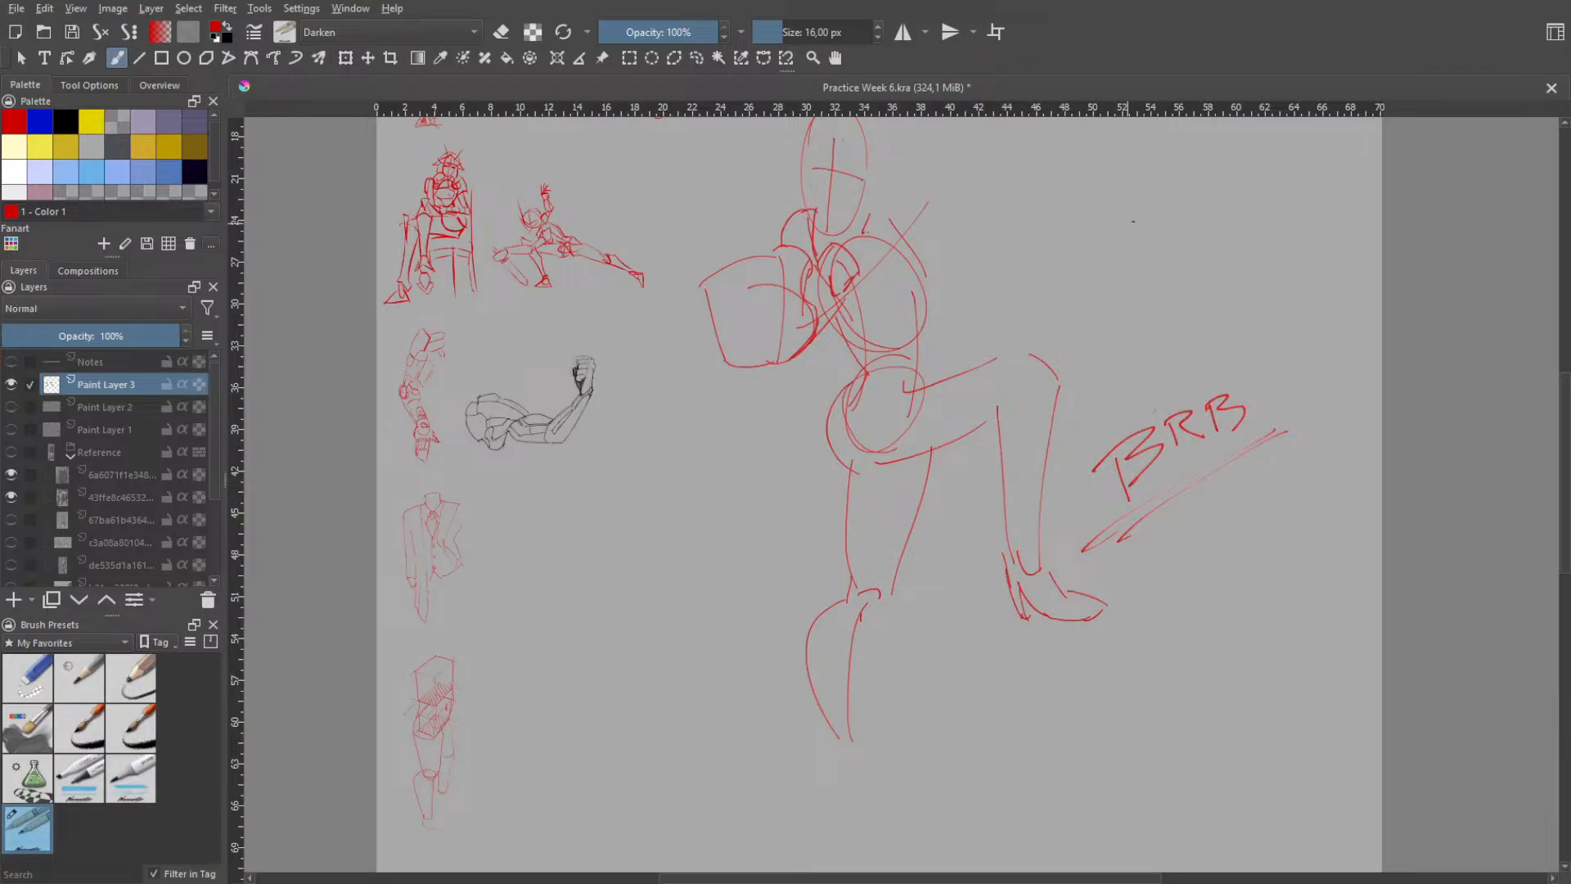
- Erase the handwritten "BRB" note and its underline beside the bent leg
right_click(1269, 295)
click(1271, 184)
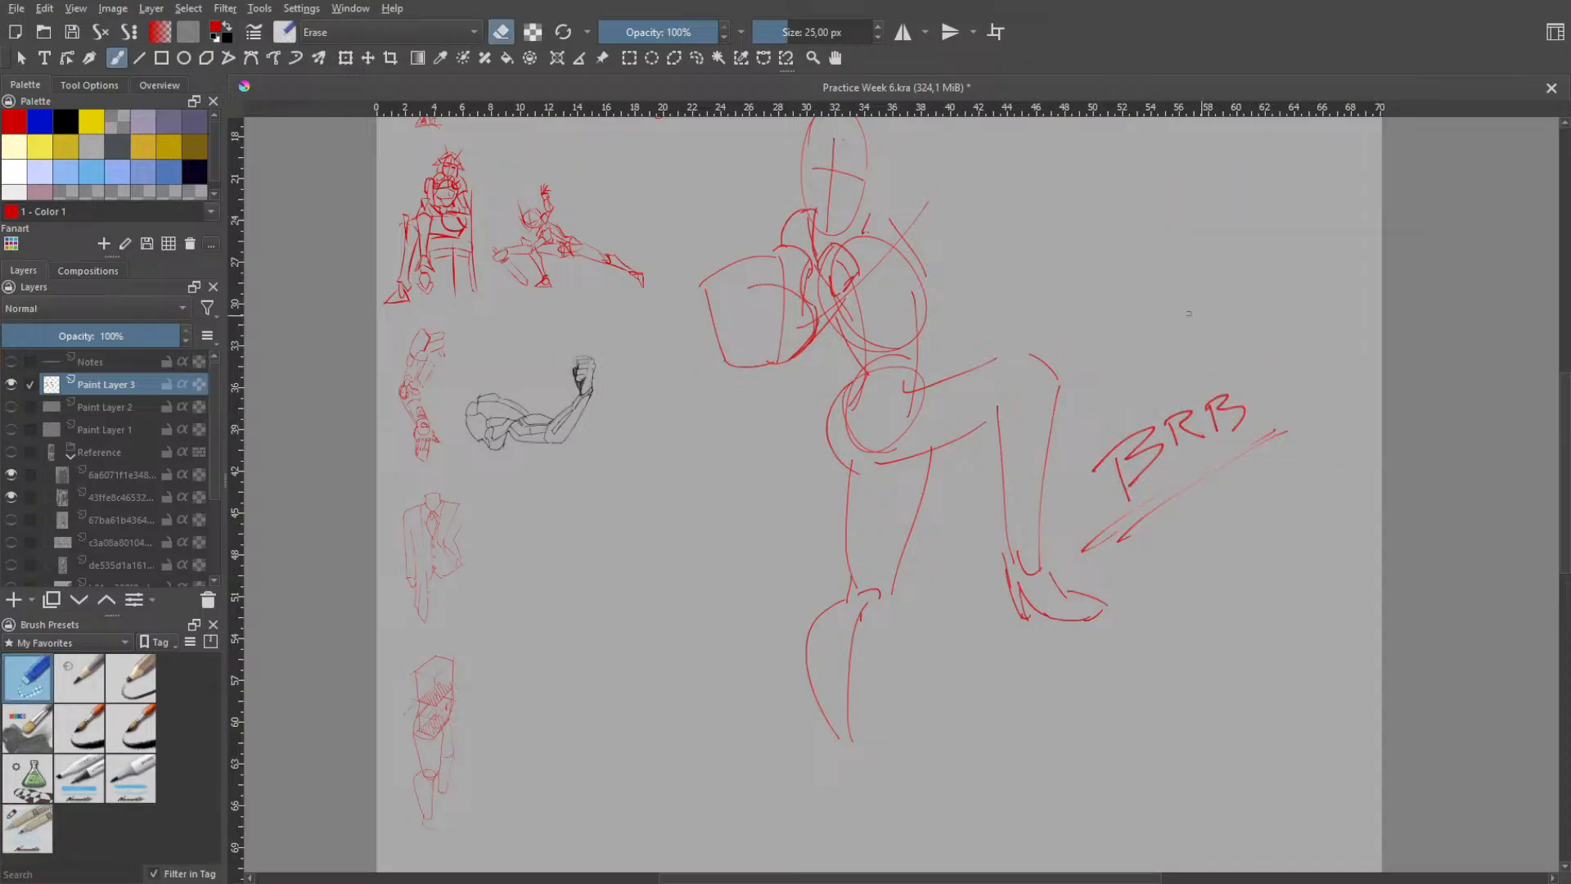
mouse_move(1256, 383)
shift+mouse_down()
mouse_move(1238, 488)
mouse_move(1220, 444)
mouse_move(1127, 494)
mouse_move(1097, 553)
mouse_move(1140, 437)
mouse_move(1125, 432)
mouse_move(1148, 406)
mouse_move(1140, 467)
mouse_move(1200, 444)
mouse_move(1238, 379)
shift+mouse_up()
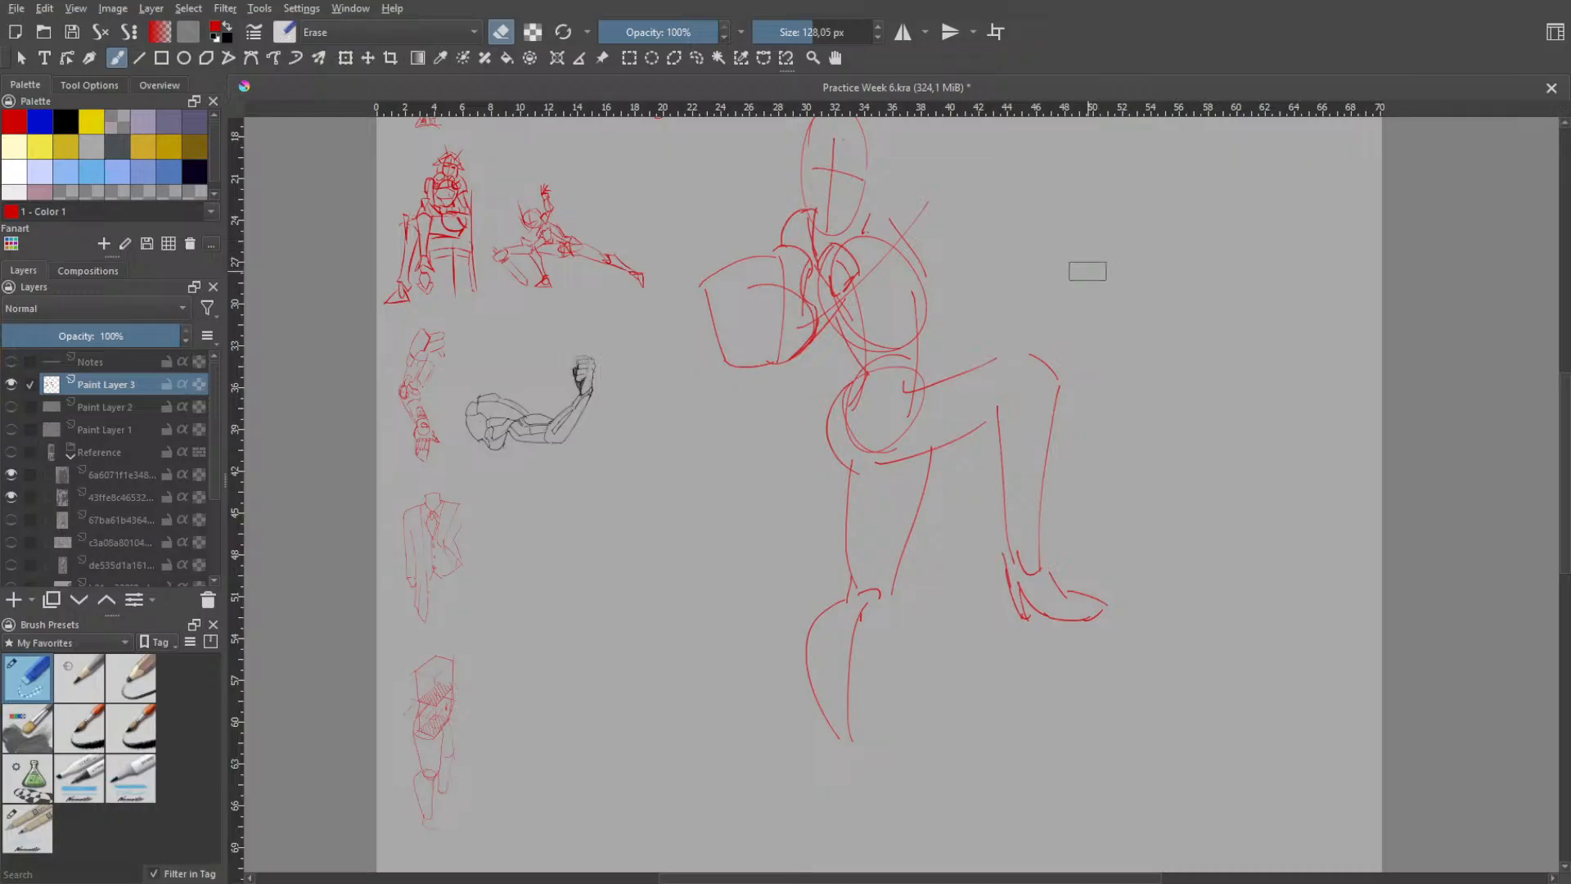
key(space)
scroll(936, 319, up, 2)
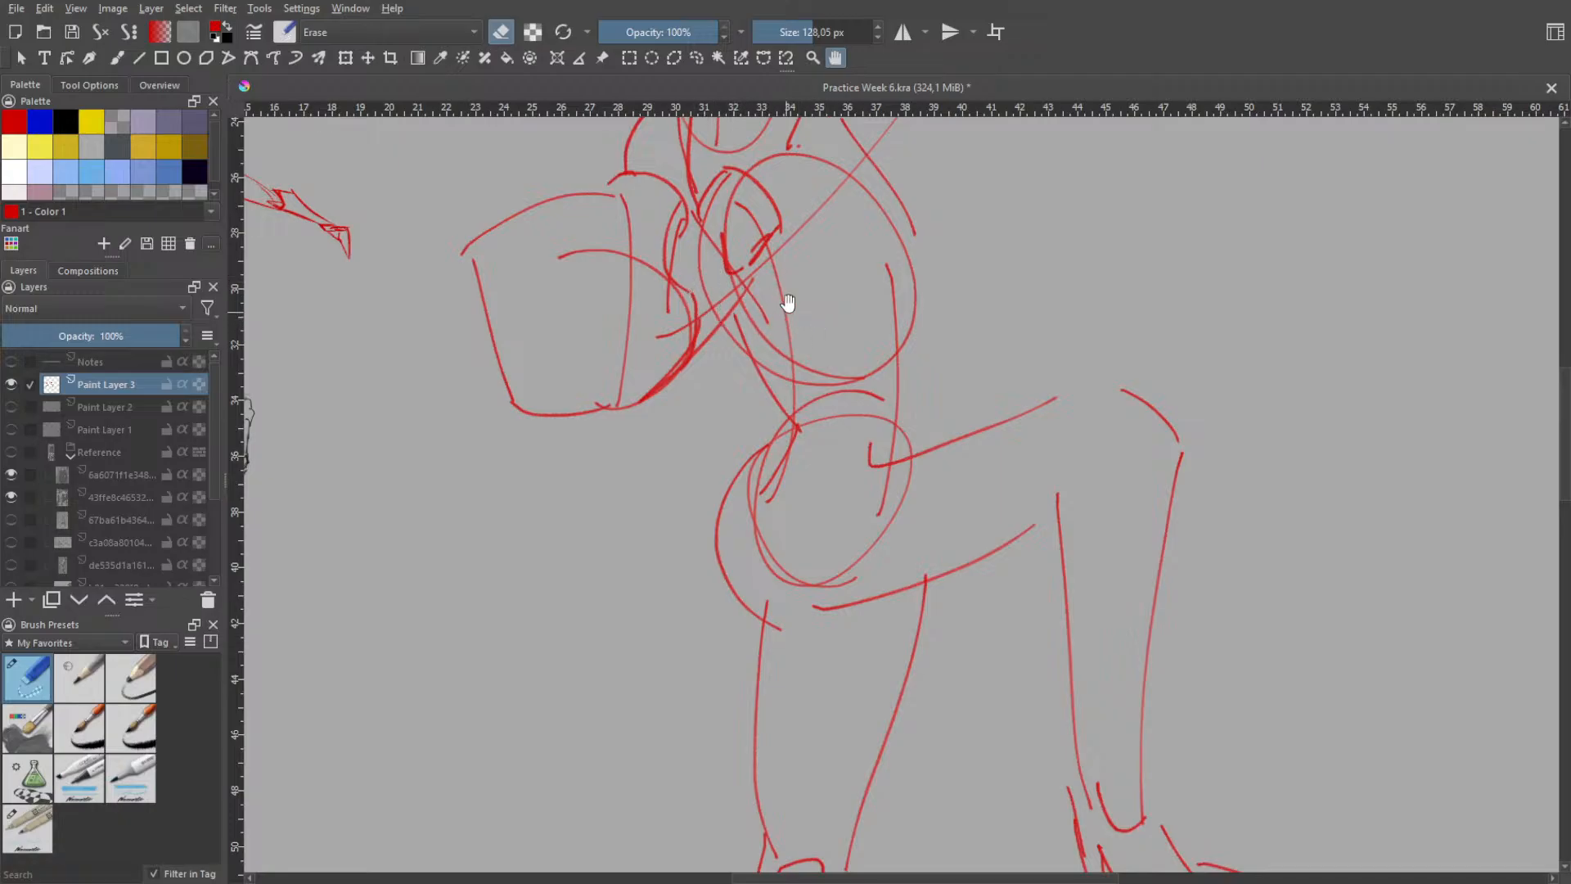
key(b)
right_click(813, 294)
click(746, 203)
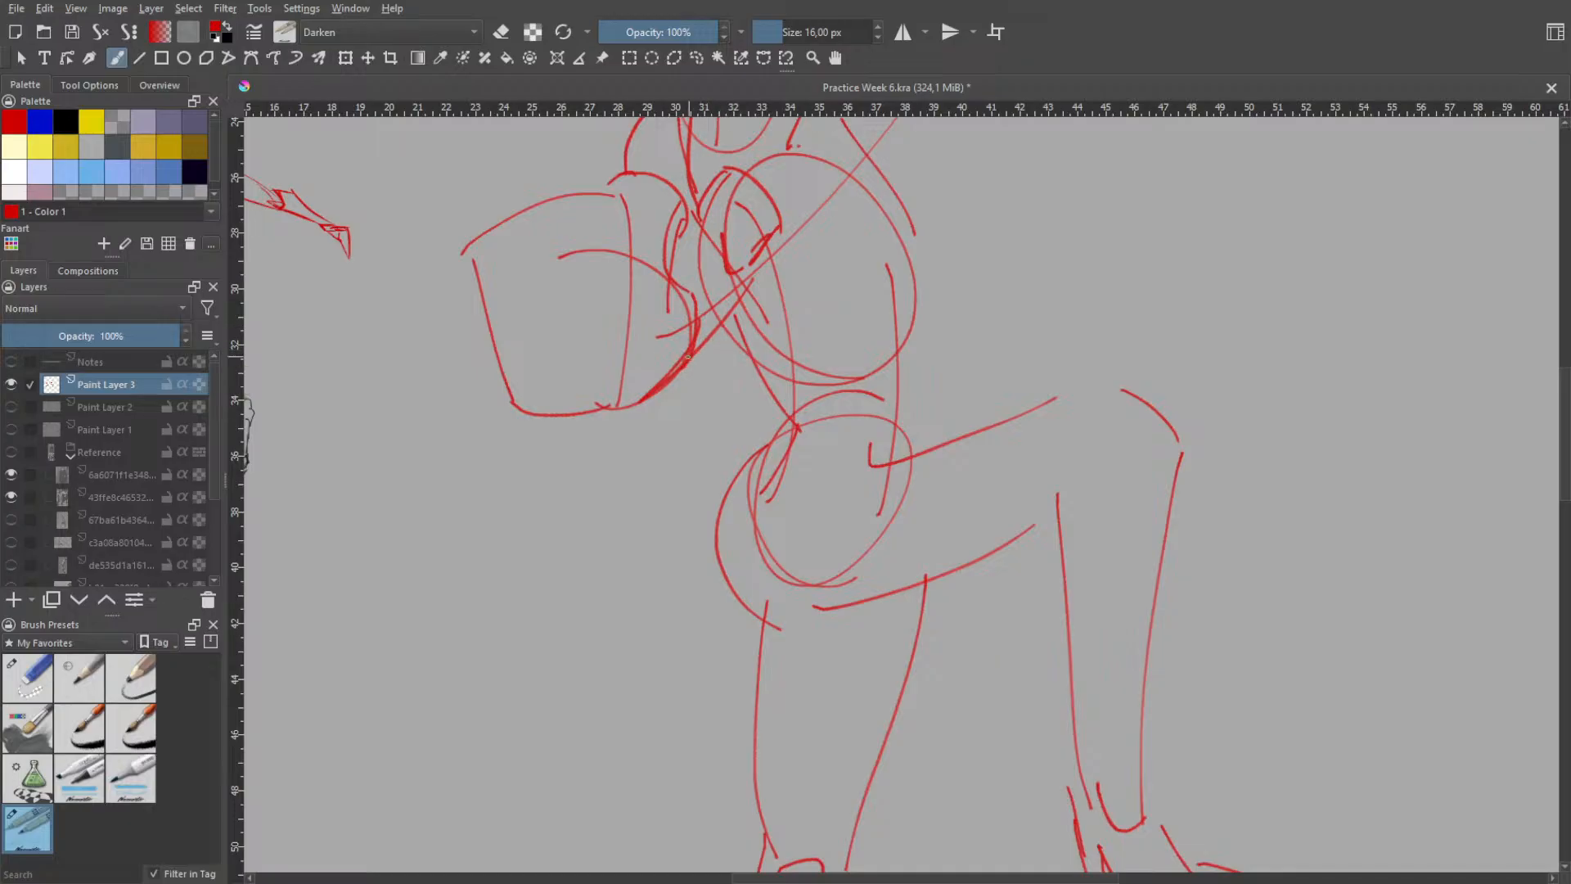
drag(672, 385, 718, 340)
drag(741, 334, 757, 344)
key(ctrl+z)
key(ctrl+z)
drag(731, 282, 722, 322)
key(ctrl+z)
key(ctrl+z)
key(ctrl+z)
key(ctrl+z)
- Erase the bent leg's old foot below the ankle curve and return to the sketching pen brush
key(space)
drag(757, 368, 783, 275)
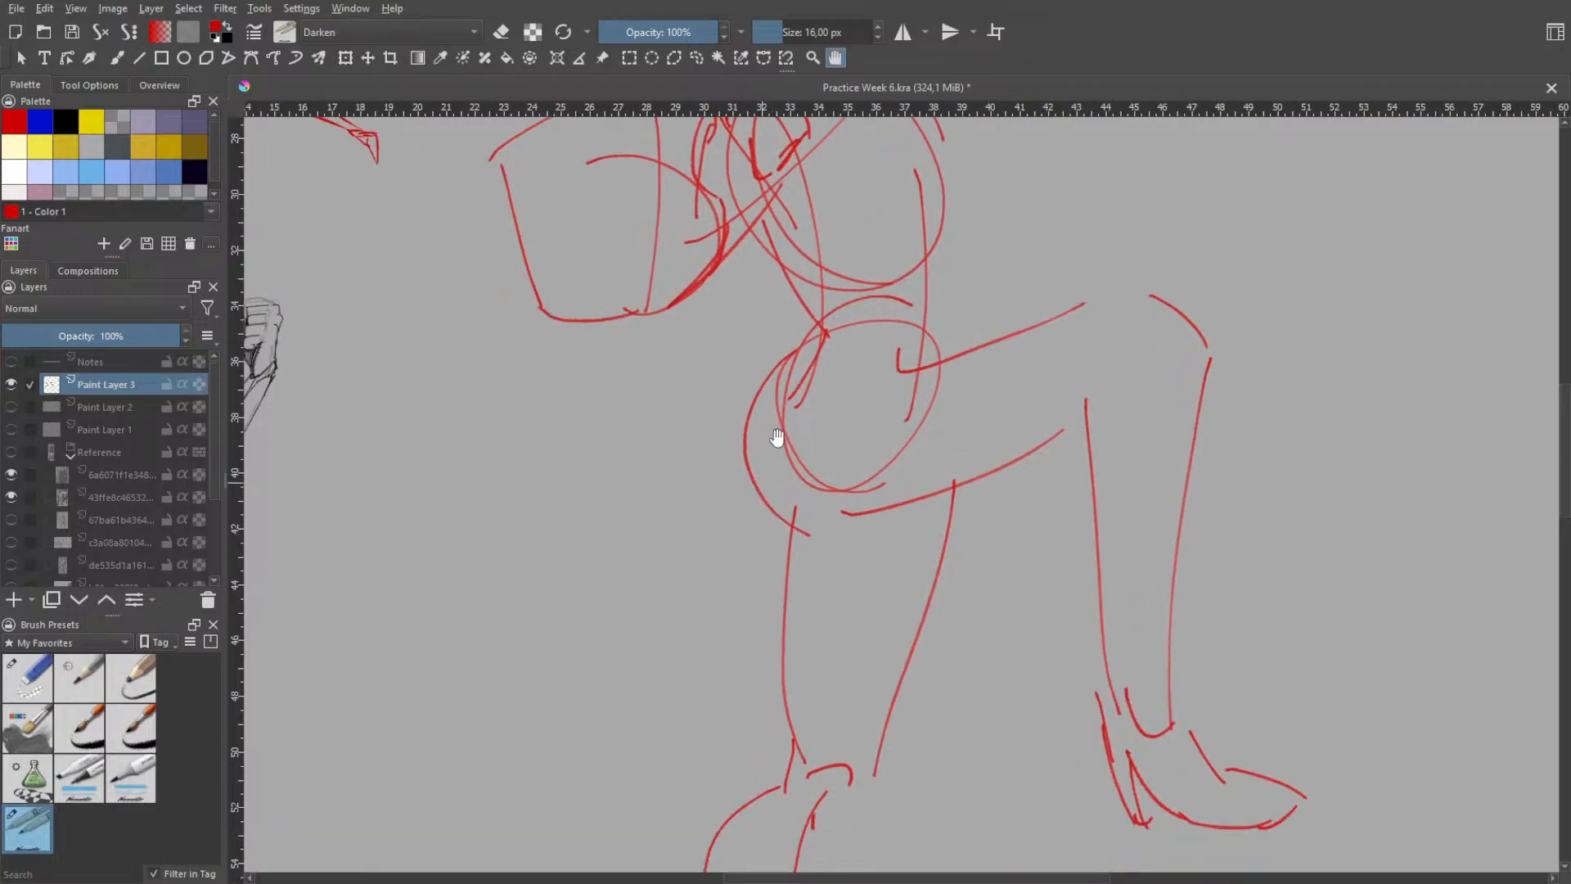
scroll(768, 387, down, 2)
drag(768, 507, 804, 330)
drag(799, 430, 779, 513)
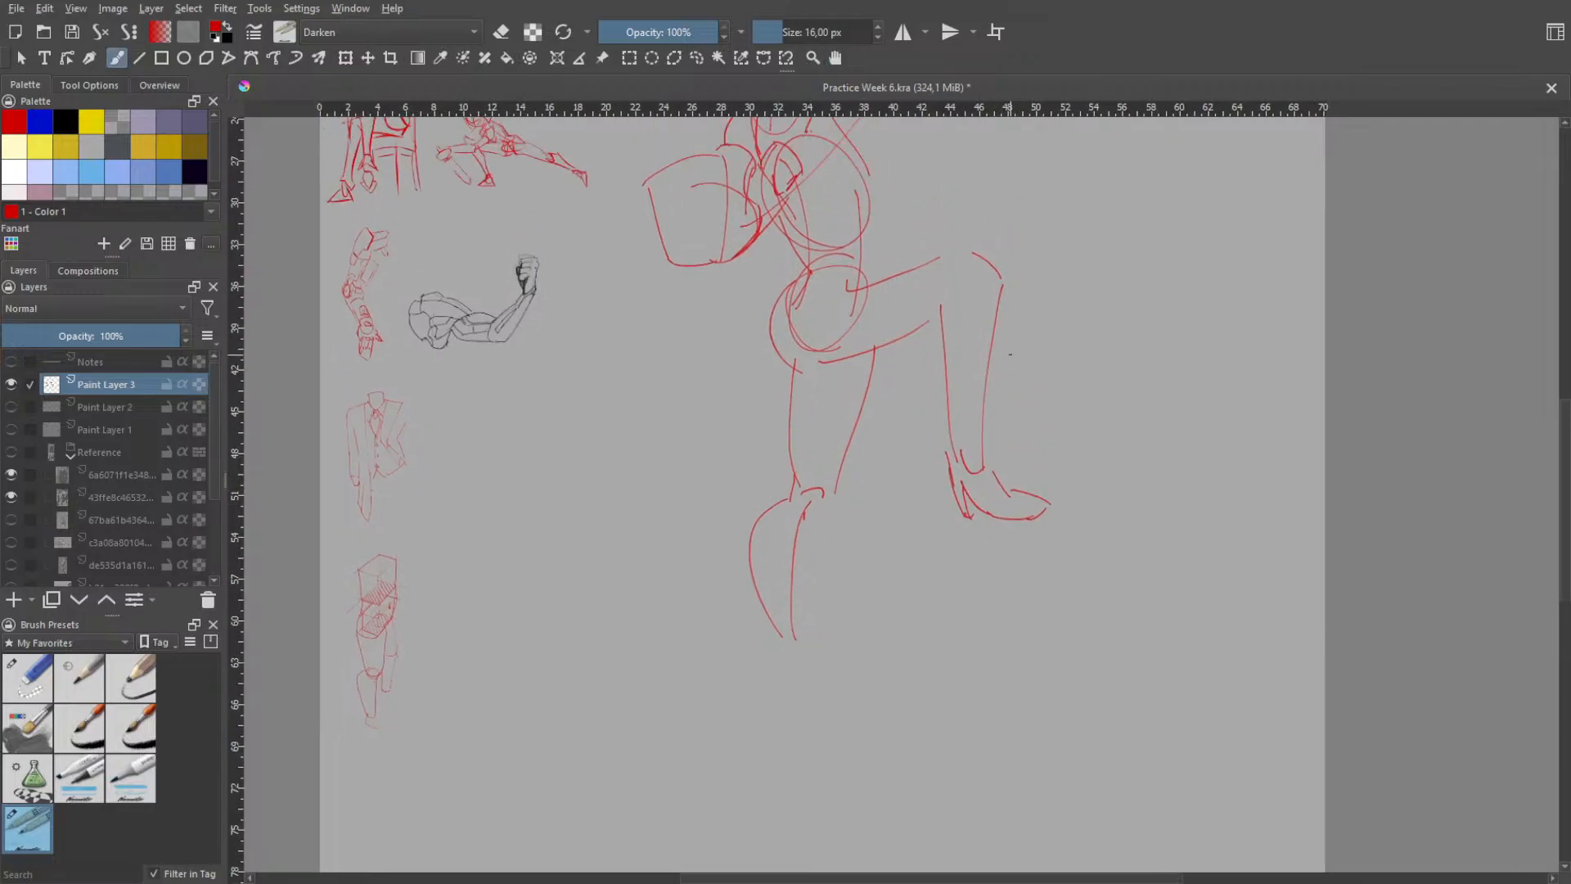
key(b)
right_click(1002, 321)
click(1014, 259)
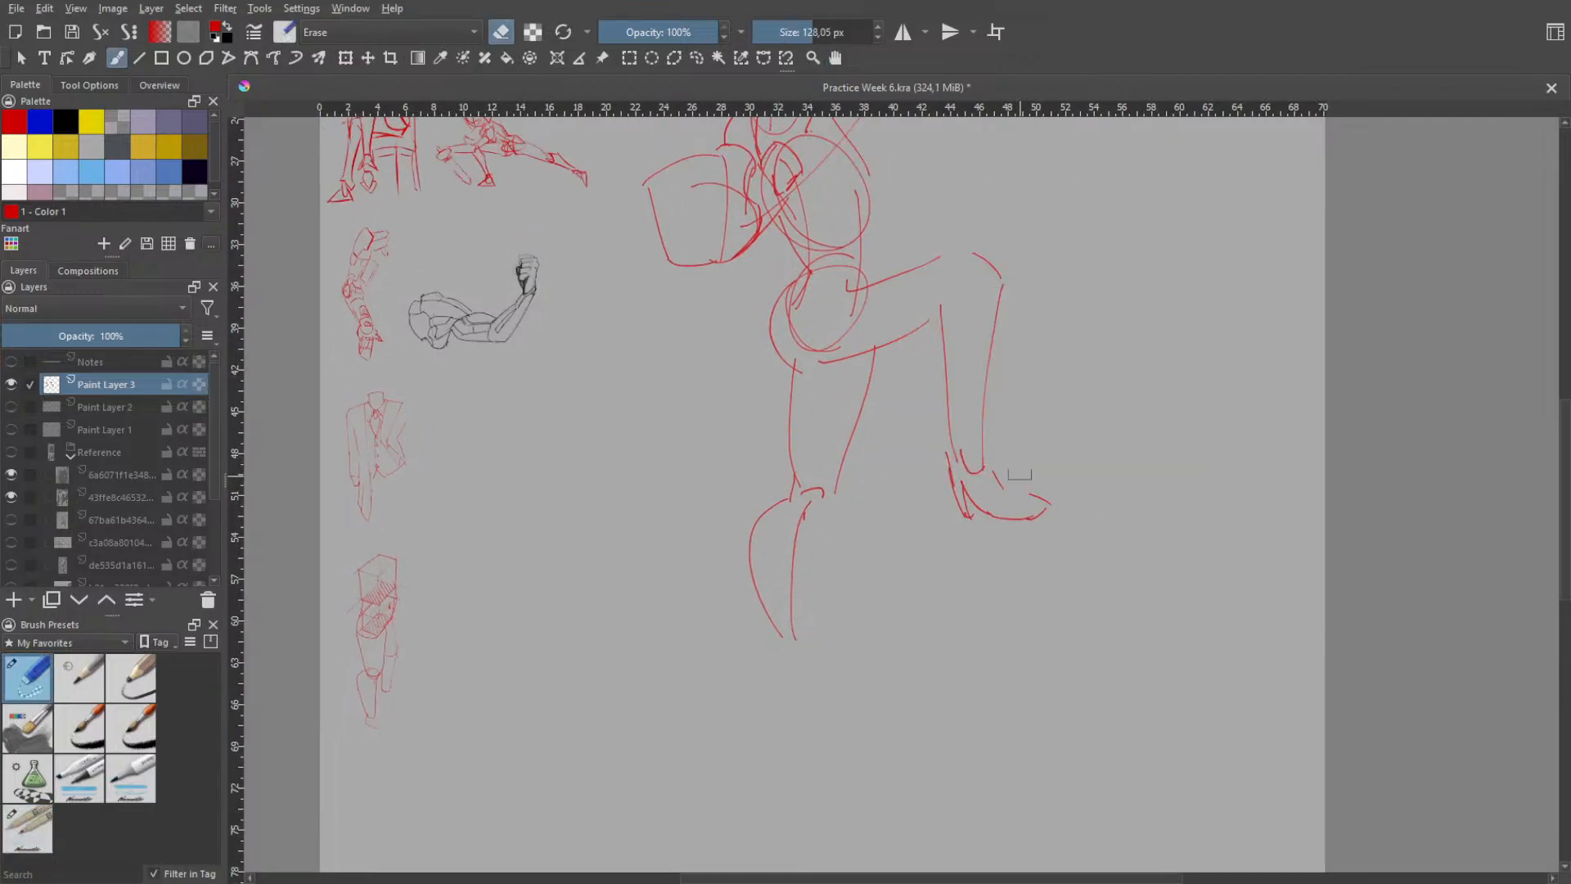
mouse_move(1008, 470)
mouse_down()
mouse_move(1049, 517)
mouse_move(1039, 500)
mouse_move(984, 508)
mouse_move(975, 486)
mouse_move(975, 530)
mouse_move(970, 485)
mouse_move(959, 498)
mouse_move(937, 469)
mouse_up()
right_click(930, 532)
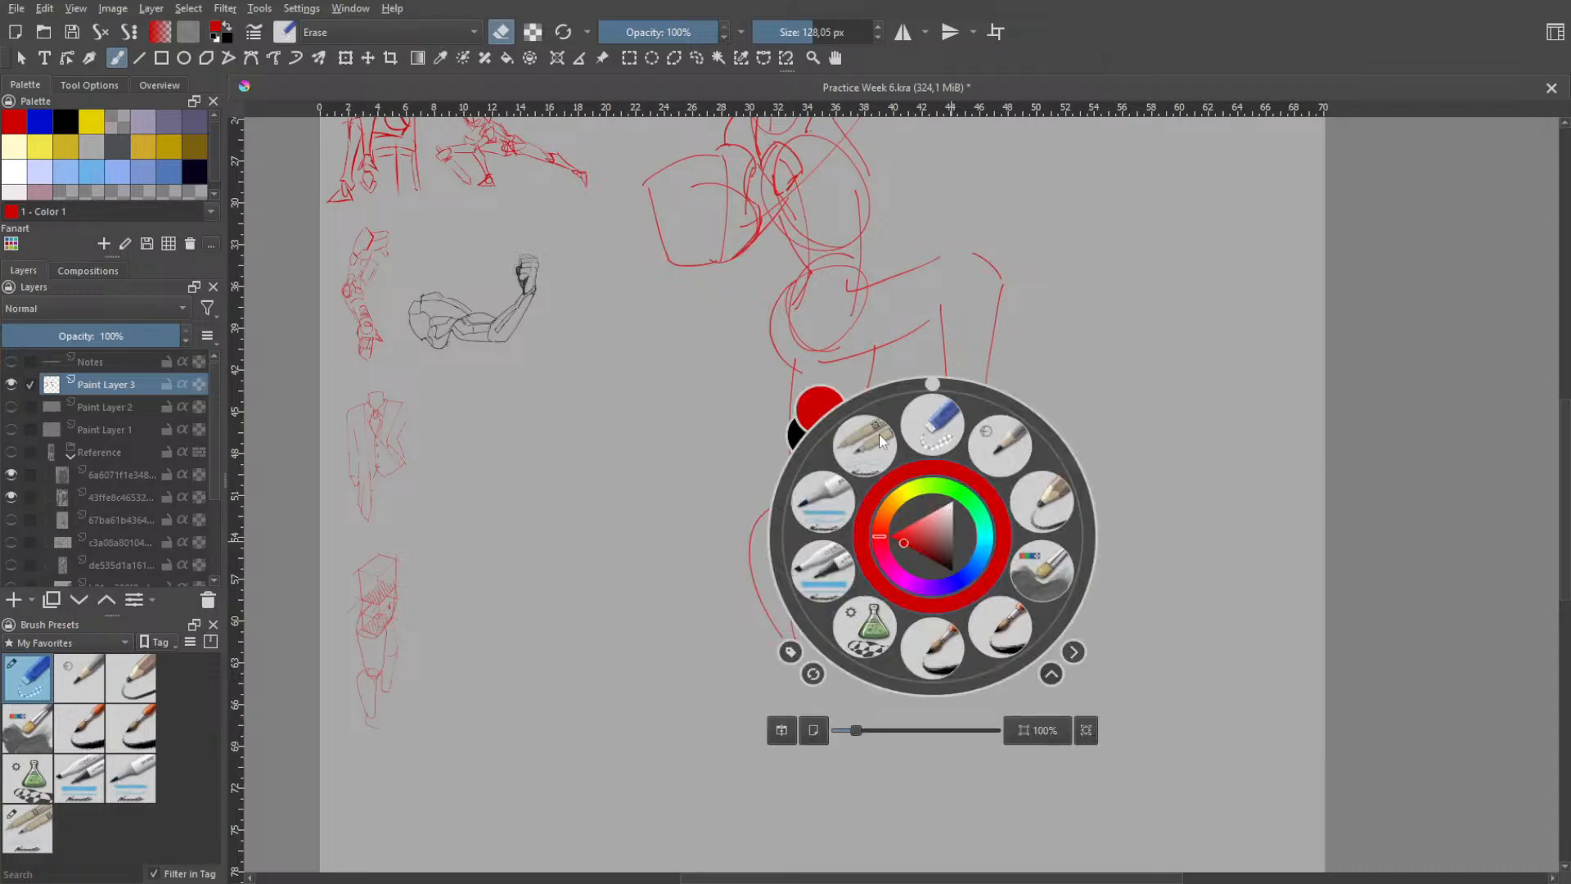
click(879, 433)
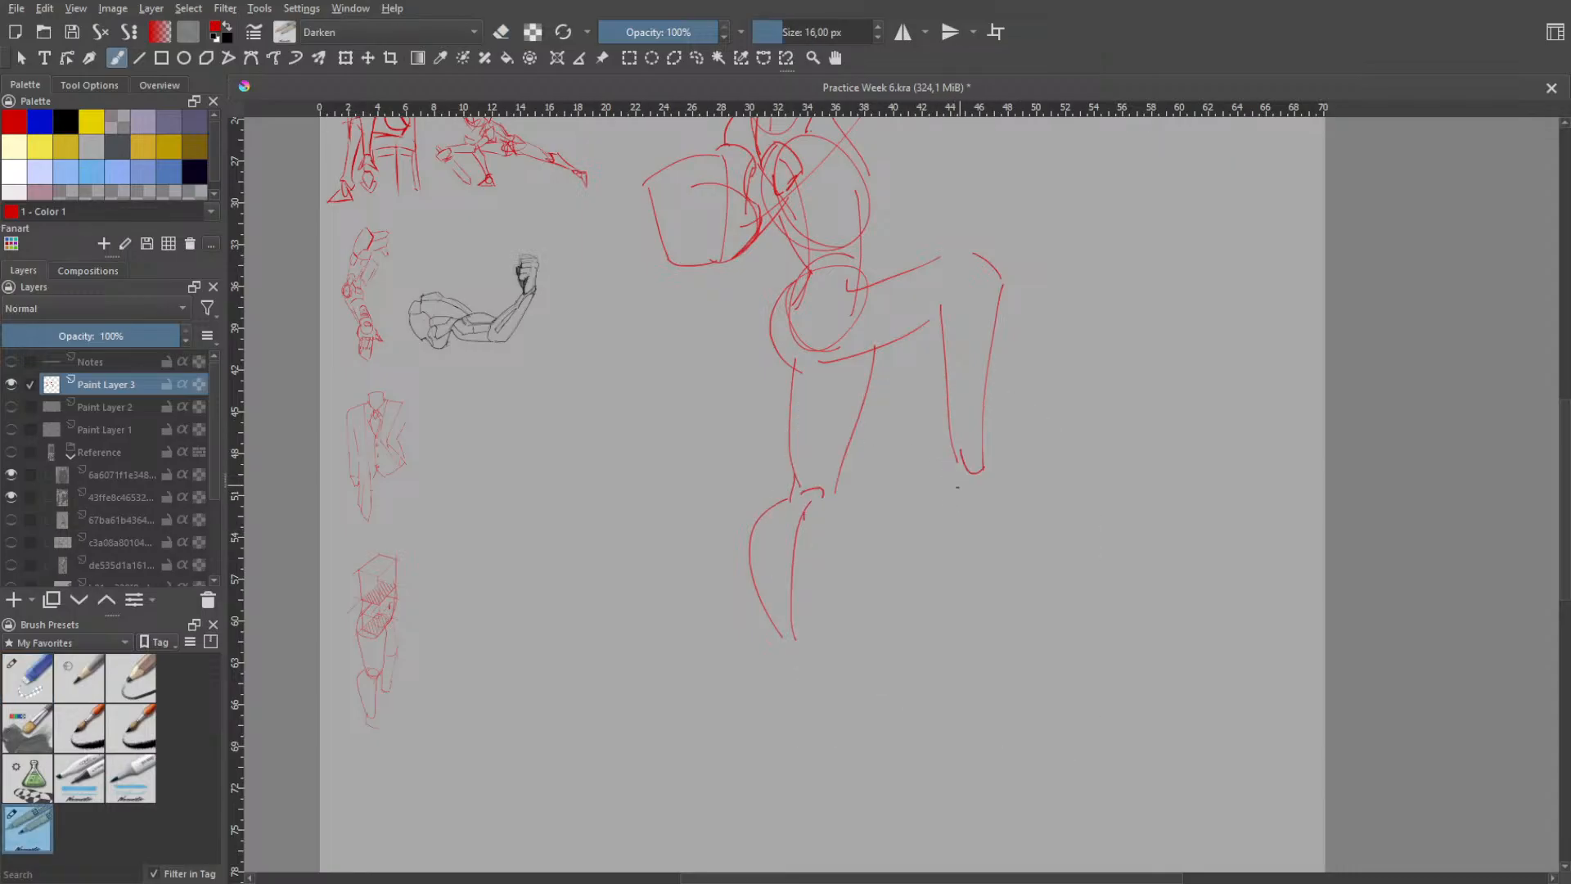
- Try out heel, arch and toe strokes for a high-heeled shoe below the bent leg's ankle
drag(947, 468, 963, 525)
key(h)
drag(1016, 454, 1006, 571)
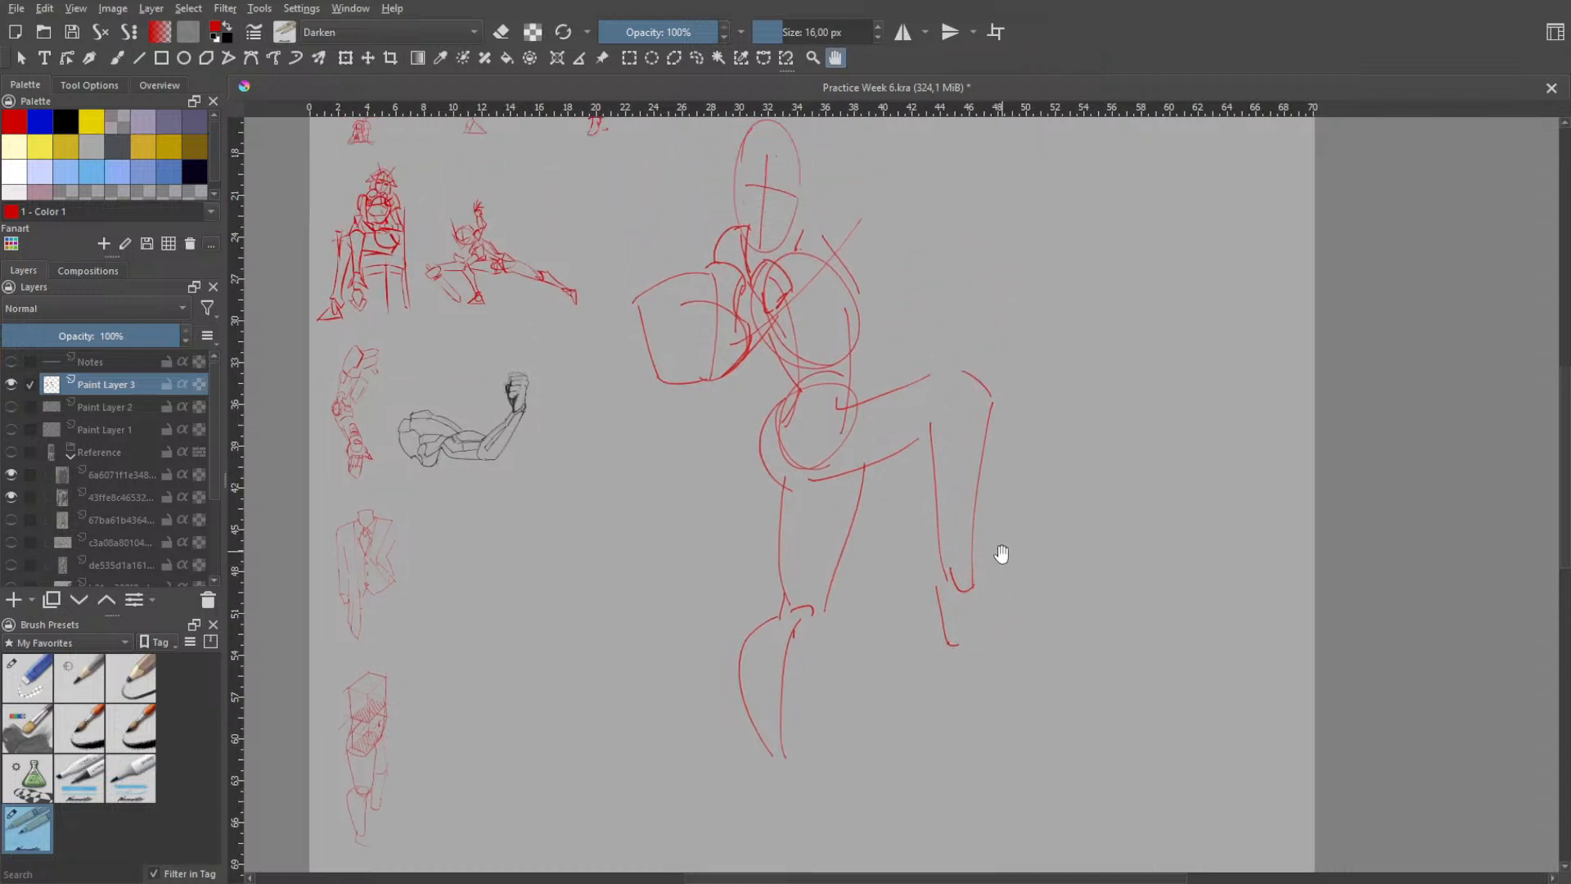
key(b)
drag(944, 589, 955, 658)
key(ctrl+z)
mouse_move(949, 596)
mouse_down()
mouse_move(969, 644)
mouse_move(993, 639)
mouse_up()
key(ctrl+z)
key(ctrl+z)
key(ctrl+z)
key(ctrl+z)
key(ctrl+z)
key(ctrl+z)
key(ctrl+z)
mouse_move(988, 640)
mouse_down()
mouse_move(1006, 633)
mouse_move(984, 612)
mouse_up()
key(ctrl+z)
key(ctrl+z)
- Try short alternative strokes for the shoe's toe and undo the first version of the shoe
key(ctrl+z)
key(ctrl+z)
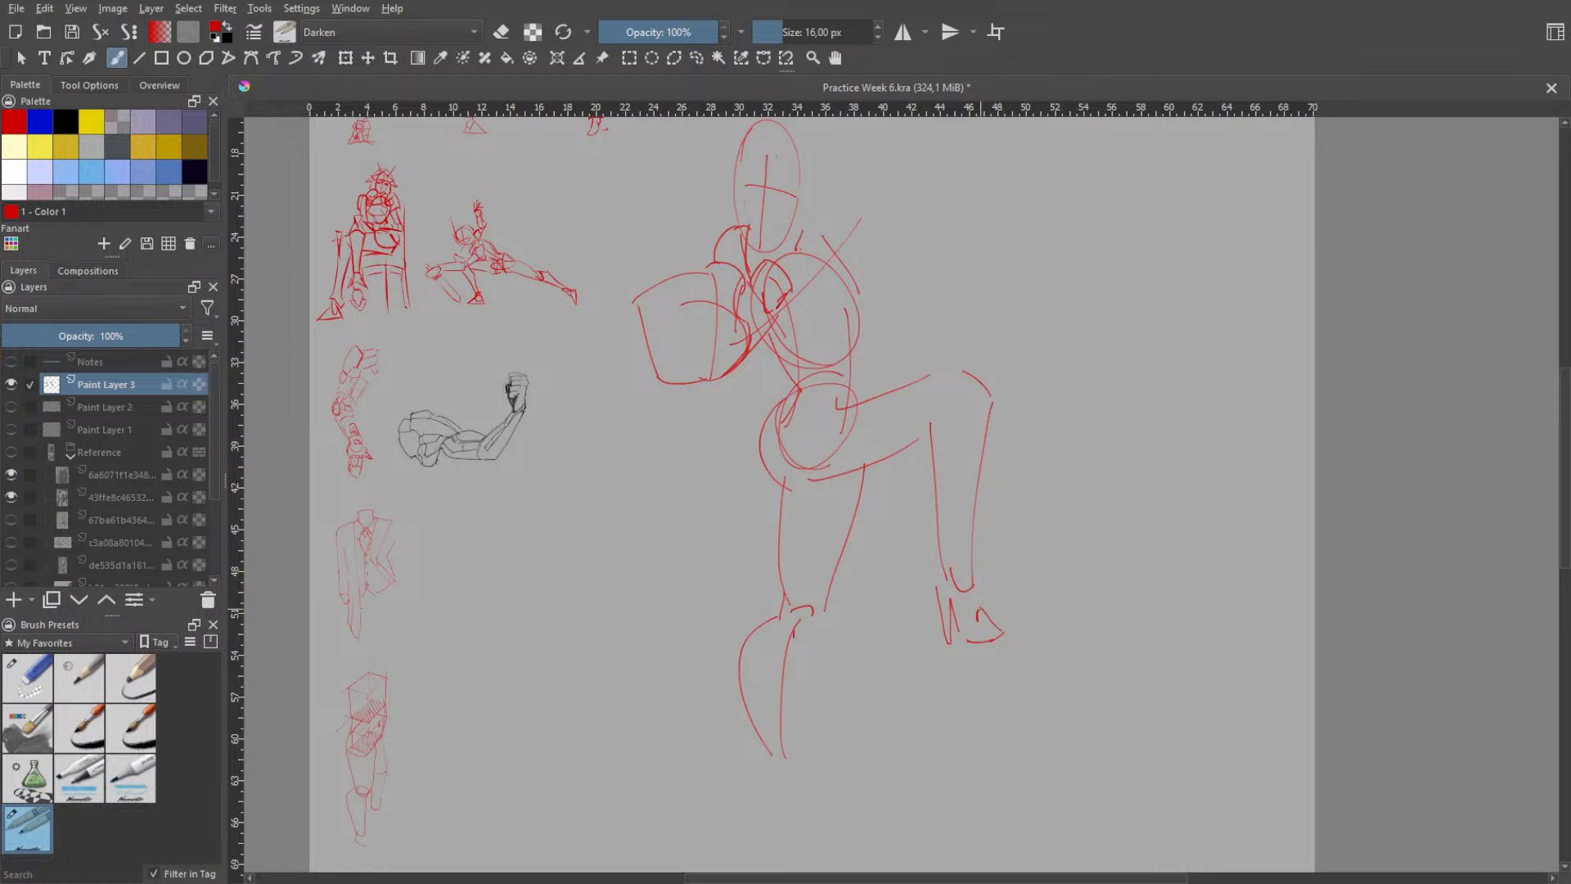
key(ctrl+z)
drag(972, 607, 979, 608)
key(ctrl+z)
drag(968, 607, 982, 607)
key(ctrl+z)
key(ctrl+z)
key(ctrl+z)
key(ctrl+z)
key(ctrl+z)
key(ctrl+z)
- Draw a thin slanted stiletto heel from two long lines and a sole curving forward into the toe
mouse_move(928, 585)
mouse_down()
mouse_move(943, 646)
mouse_move(944, 590)
mouse_up()
key(ctrl+z)
key(ctrl+z)
mouse_move(943, 645)
mouse_down()
mouse_move(951, 583)
mouse_move(948, 644)
mouse_up()
key(ctrl+z)
drag(940, 590, 969, 644)
key(ctrl+z)
key(ctrl+z)
mouse_move(941, 591)
mouse_down()
mouse_move(972, 654)
mouse_move(991, 654)
mouse_up()
key(ctrl+z)
key(ctrl+z)
key(ctrl+z)
drag(993, 654, 1008, 640)
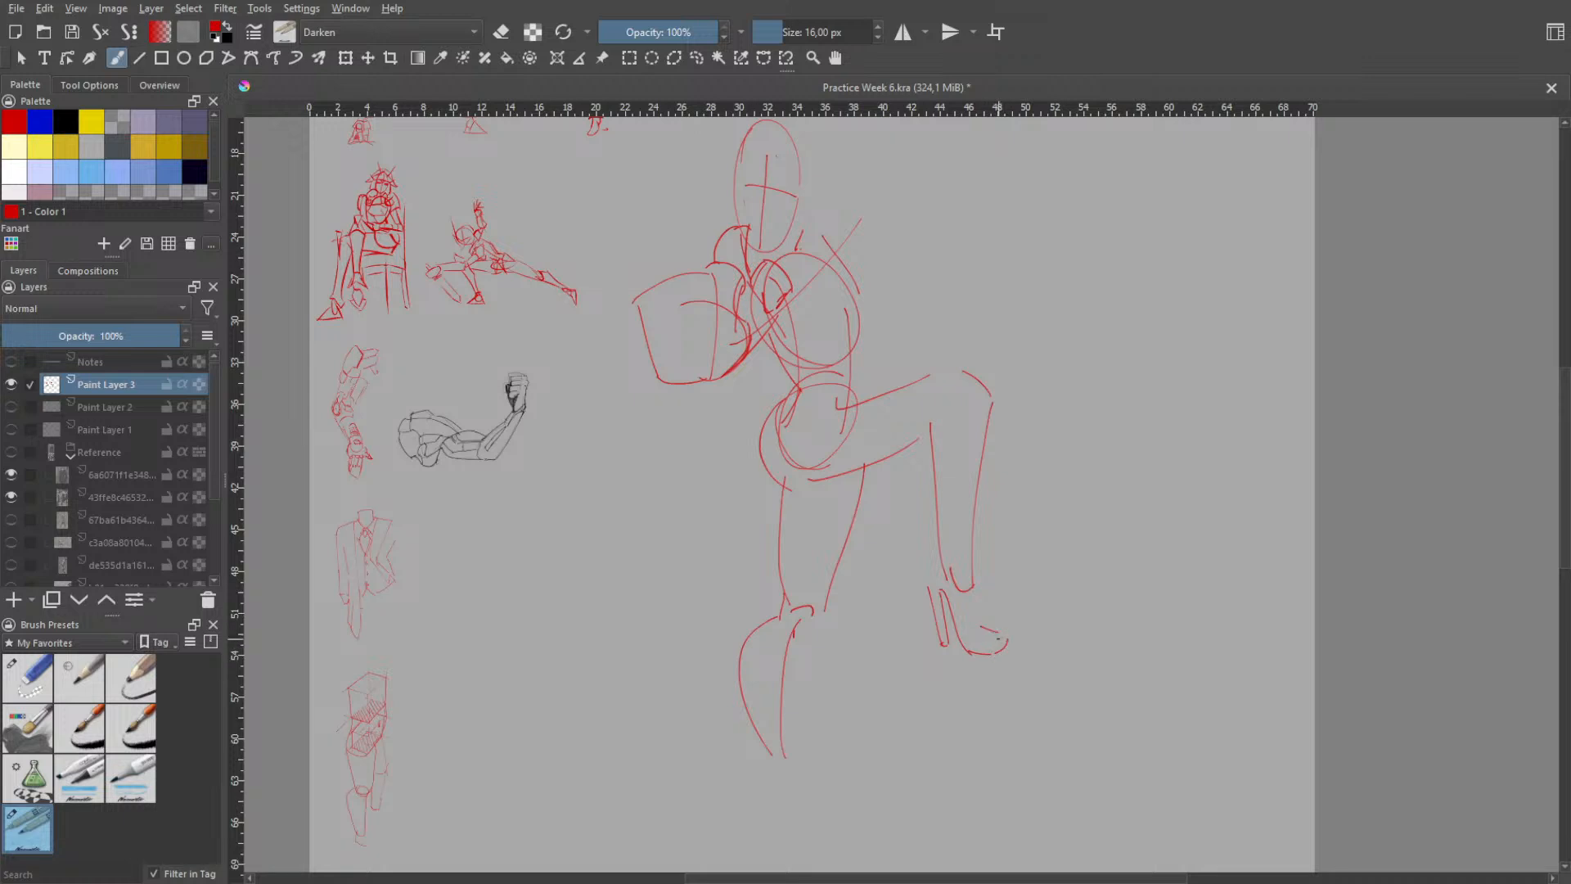
- Complete the high-heeled shoe with a heel cup, an instep line, an opening curve and a pointed toe
key(ctrl+z)
mouse_move(986, 631)
mouse_down()
mouse_move(974, 588)
mouse_move(986, 624)
mouse_up()
key(ctrl+z)
key(ctrl+z)
key(ctrl+z)
key(ctrl+z)
key(ctrl+z)
drag(959, 619, 985, 637)
- Erase the straight upper line of the shoe's toe and return to the sketching pen brush
key(space)
scroll(1003, 619, up, 4)
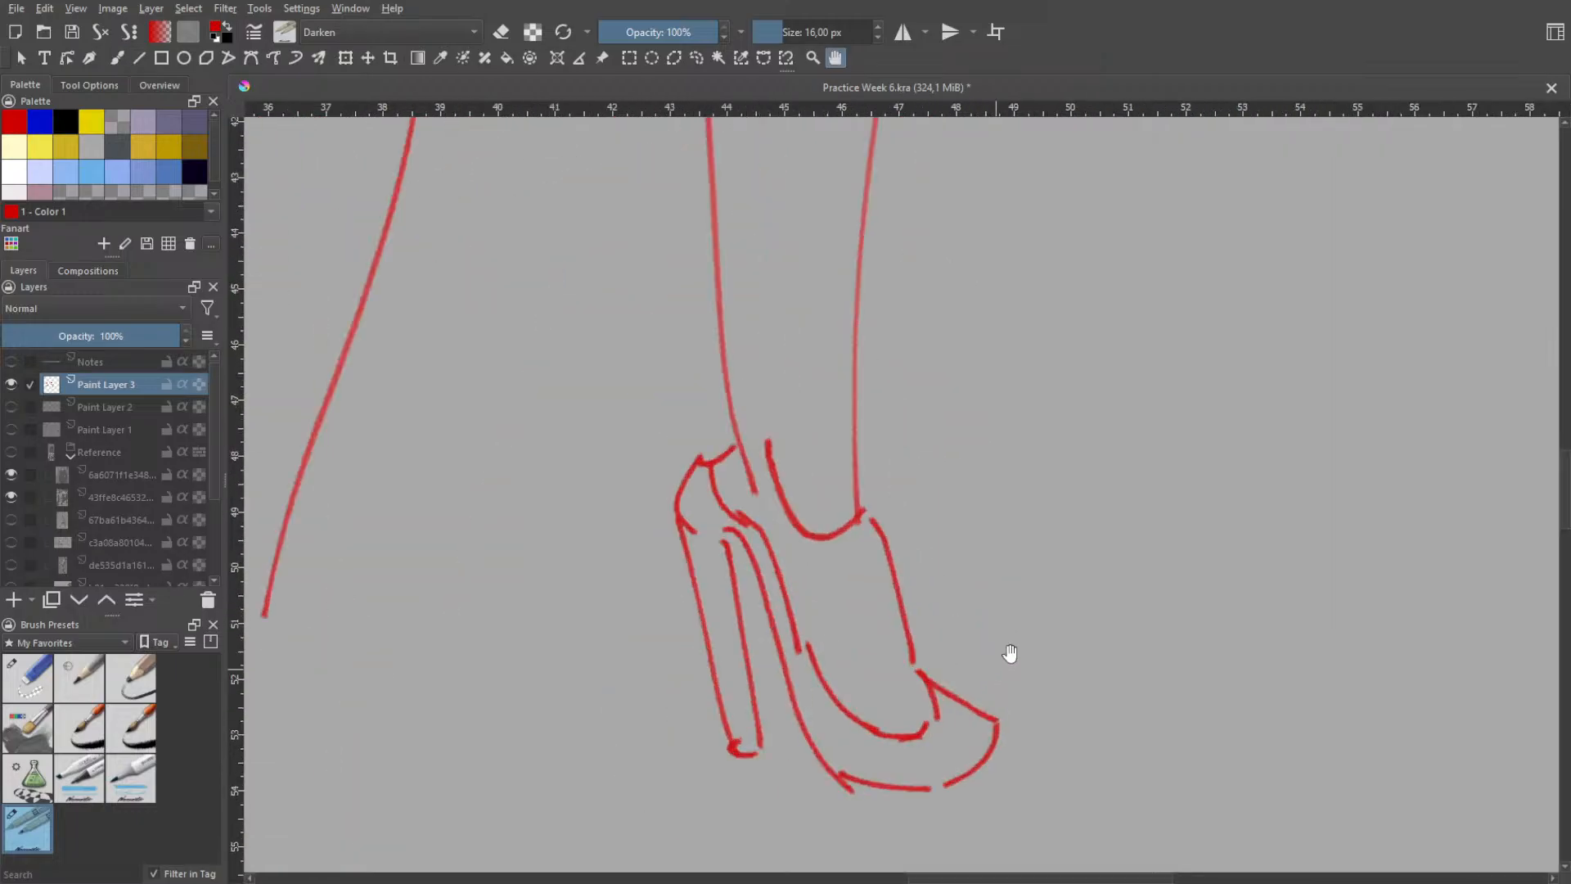
scroll(1009, 653, down, 4)
scroll(992, 565, down, 2)
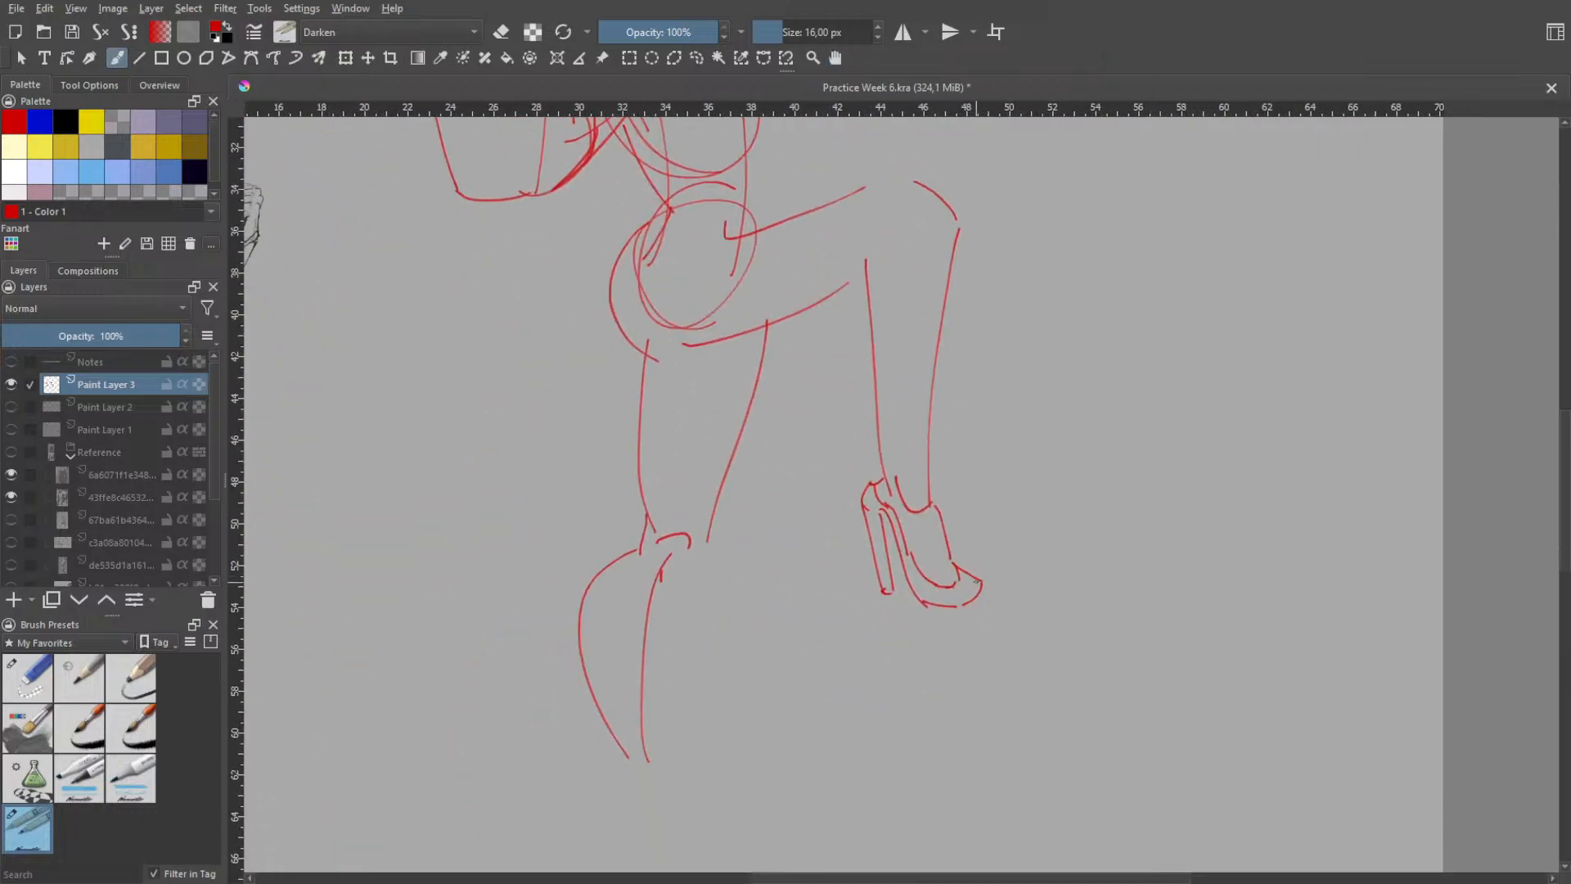
right_click(996, 557)
click(998, 448)
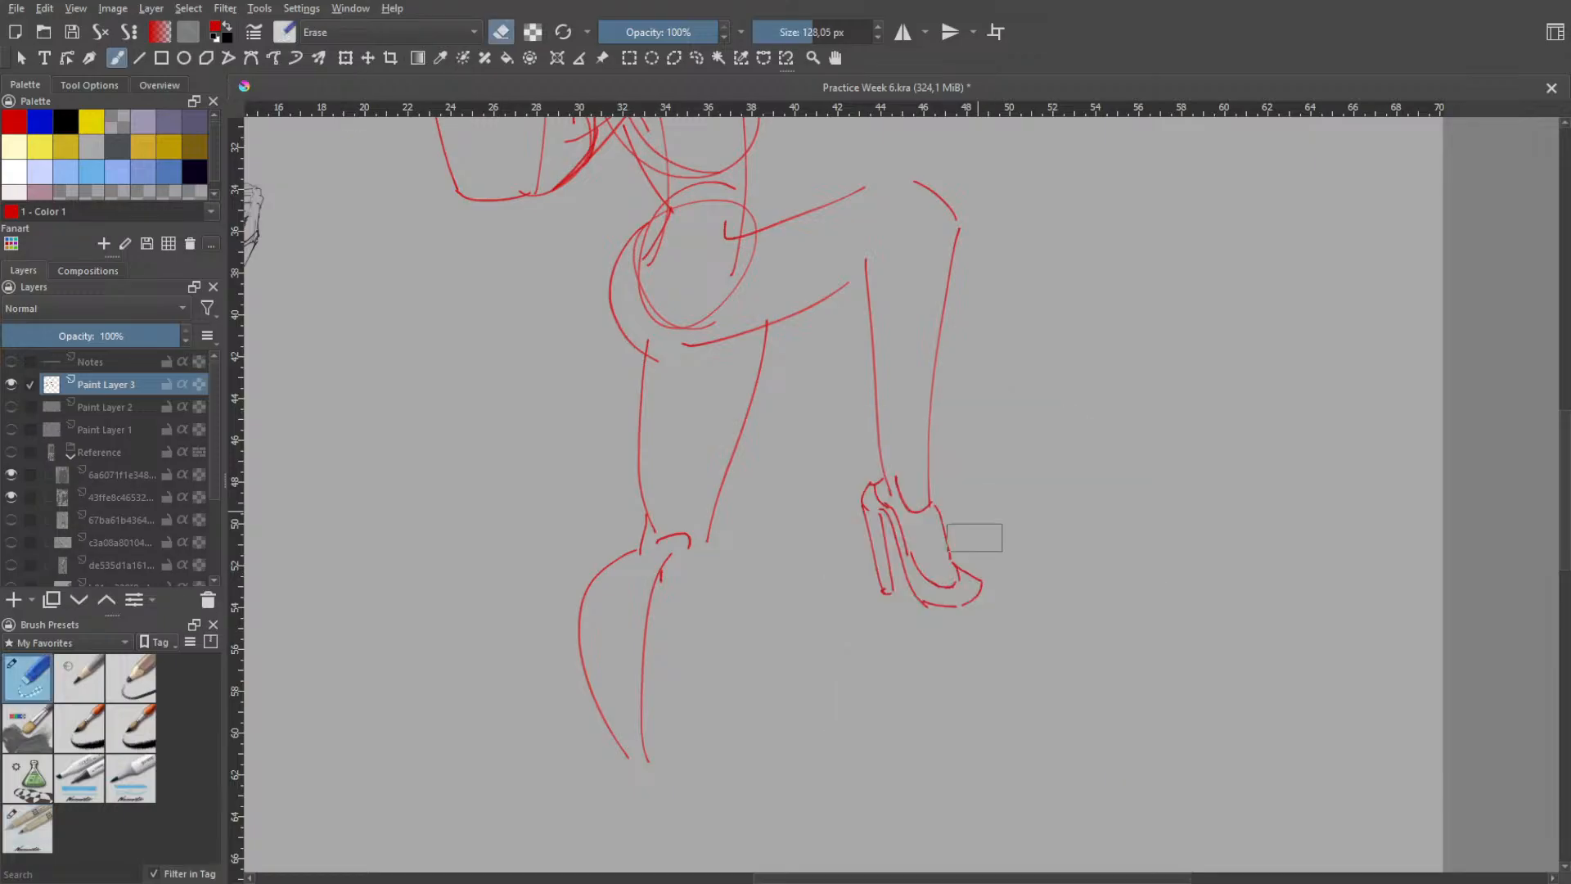
right_click(978, 563)
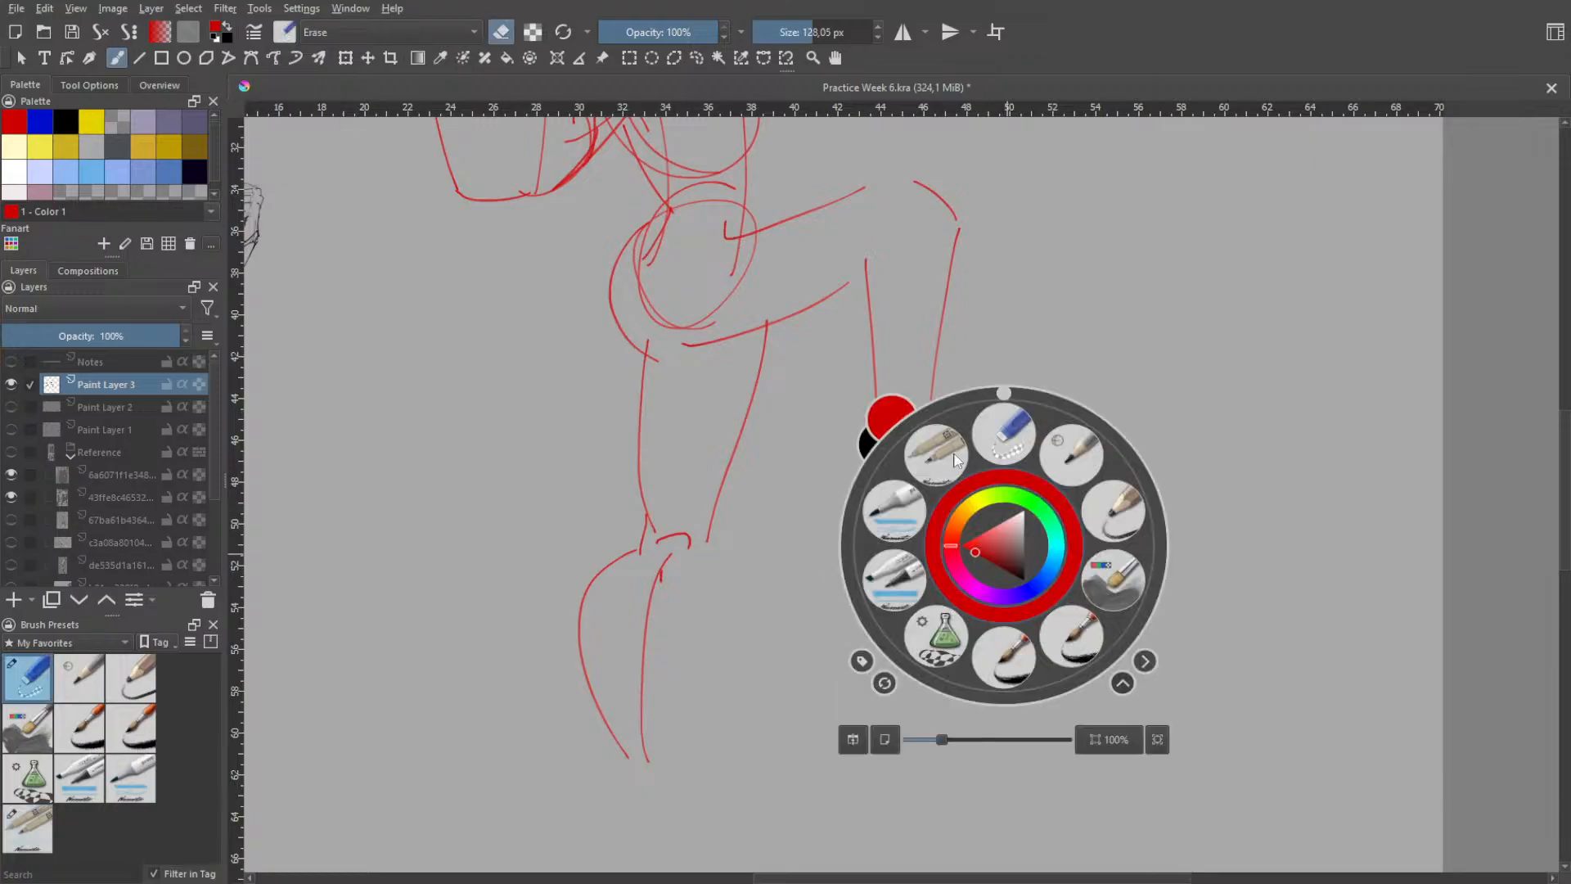
click(955, 460)
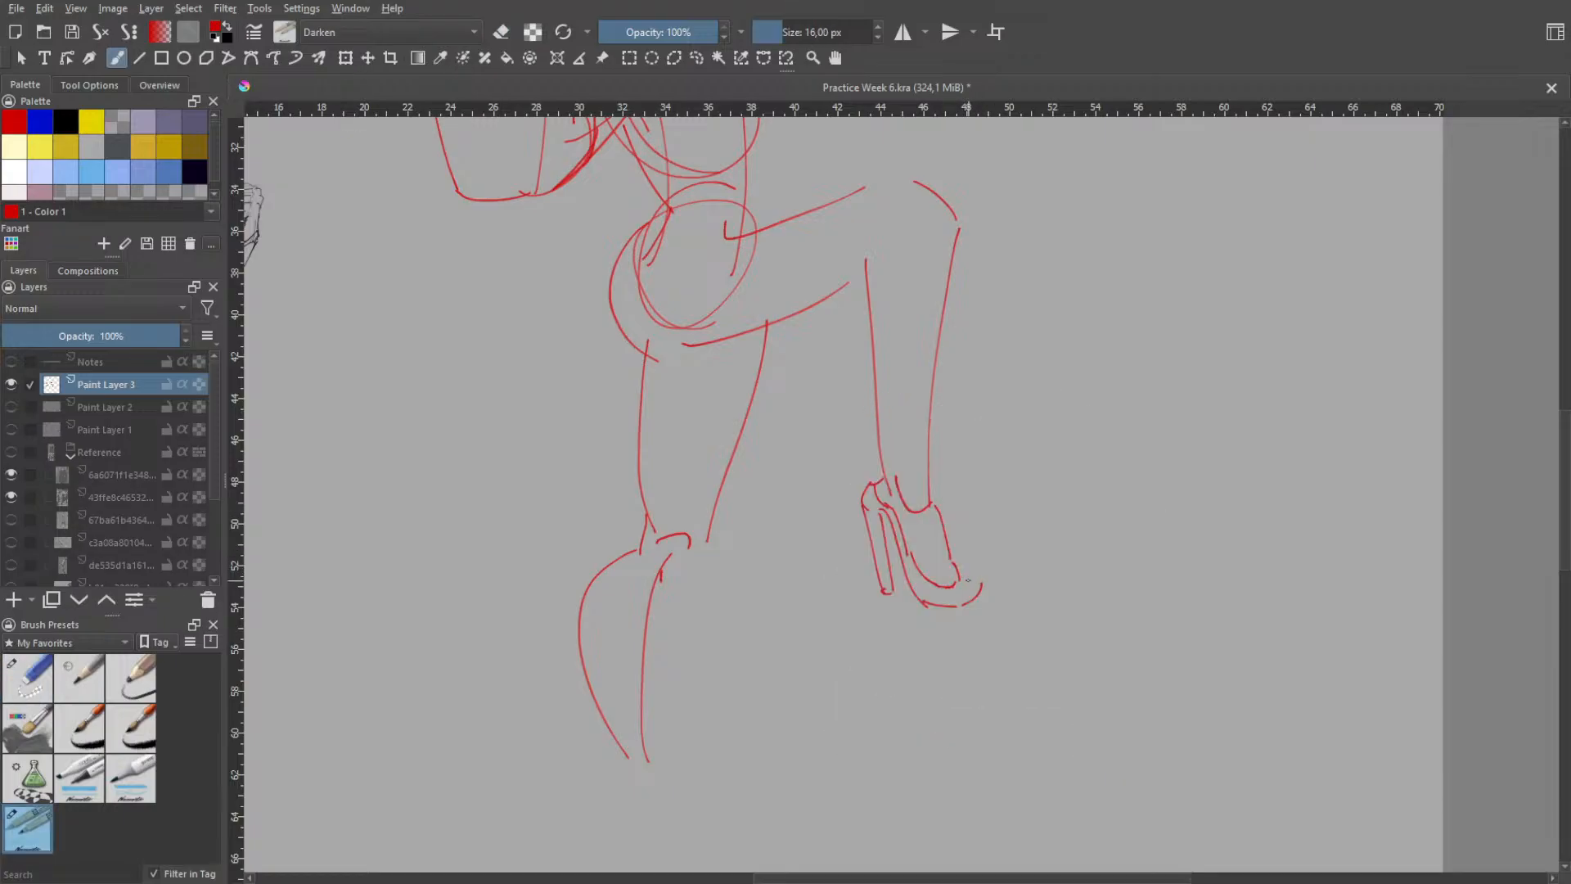
- Redraw the top and tip of the shoe's toe with short curved strokes, repeating them until they fit
mouse_move(961, 577)
mouse_down()
mouse_move(987, 575)
mouse_move(983, 593)
mouse_move(988, 563)
mouse_move(982, 579)
mouse_up()
key(ctrl+z)
key(ctrl+z)
key(ctrl+z)
key(ctrl+z)
key(ctrl+z)
key(ctrl+z)
key(ctrl+z)
key(ctrl+z)
key(ctrl+z)
drag(957, 603, 984, 597)
key(ctrl+z)
key(ctrl+z)
- Erase the bent leg's straight rear calf contour between the knee and the shoe
key(space)
scroll(1001, 549, down, 1)
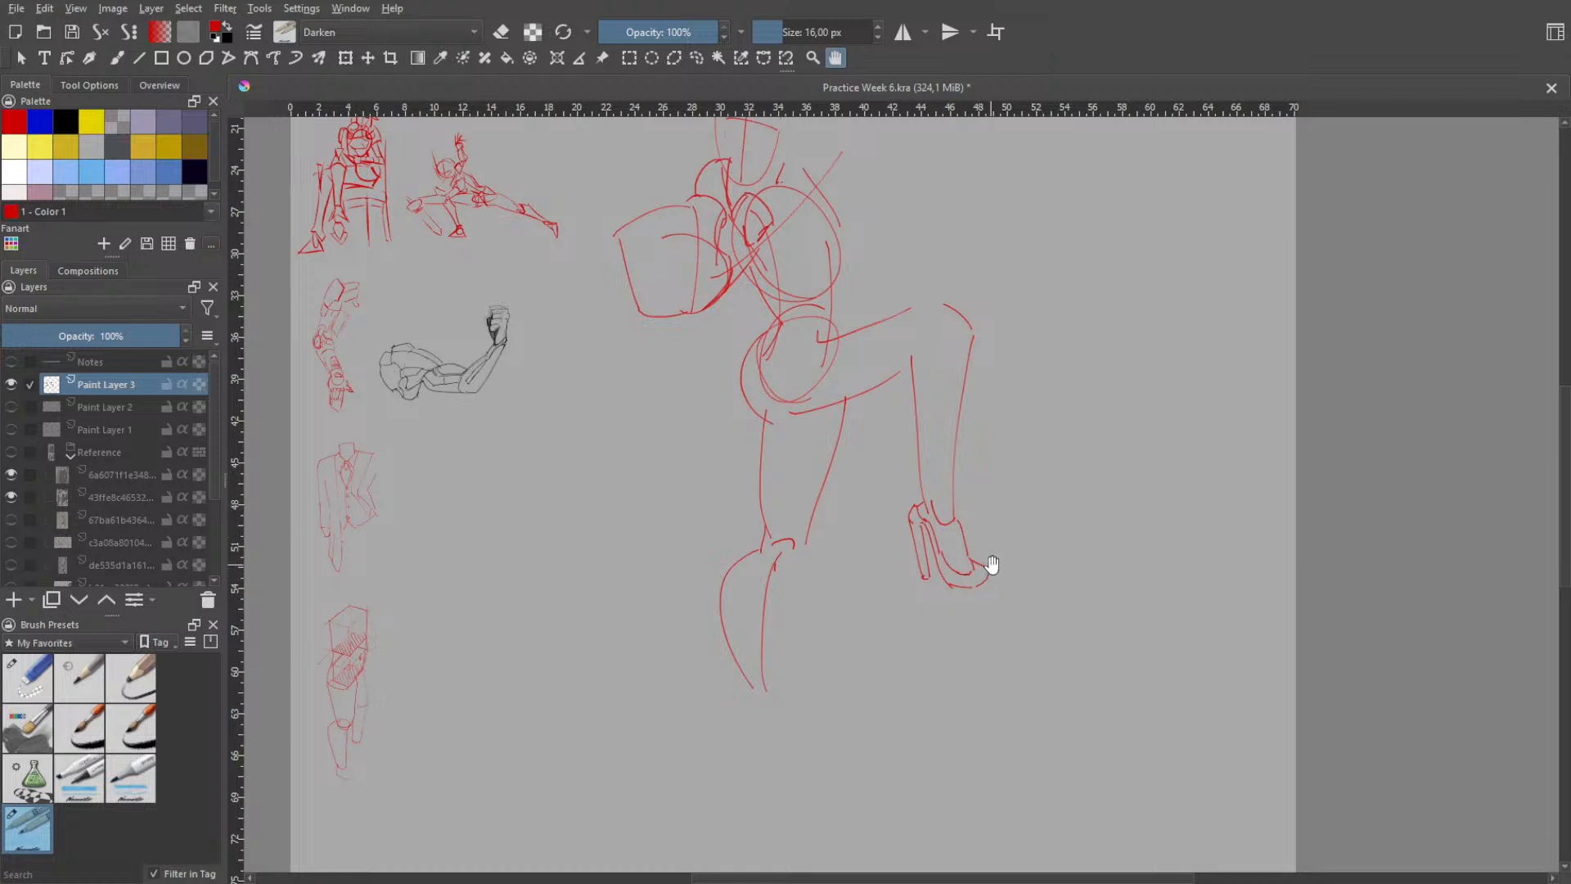
key(b)
right_click(985, 329)
click(988, 223)
drag(917, 350, 917, 452)
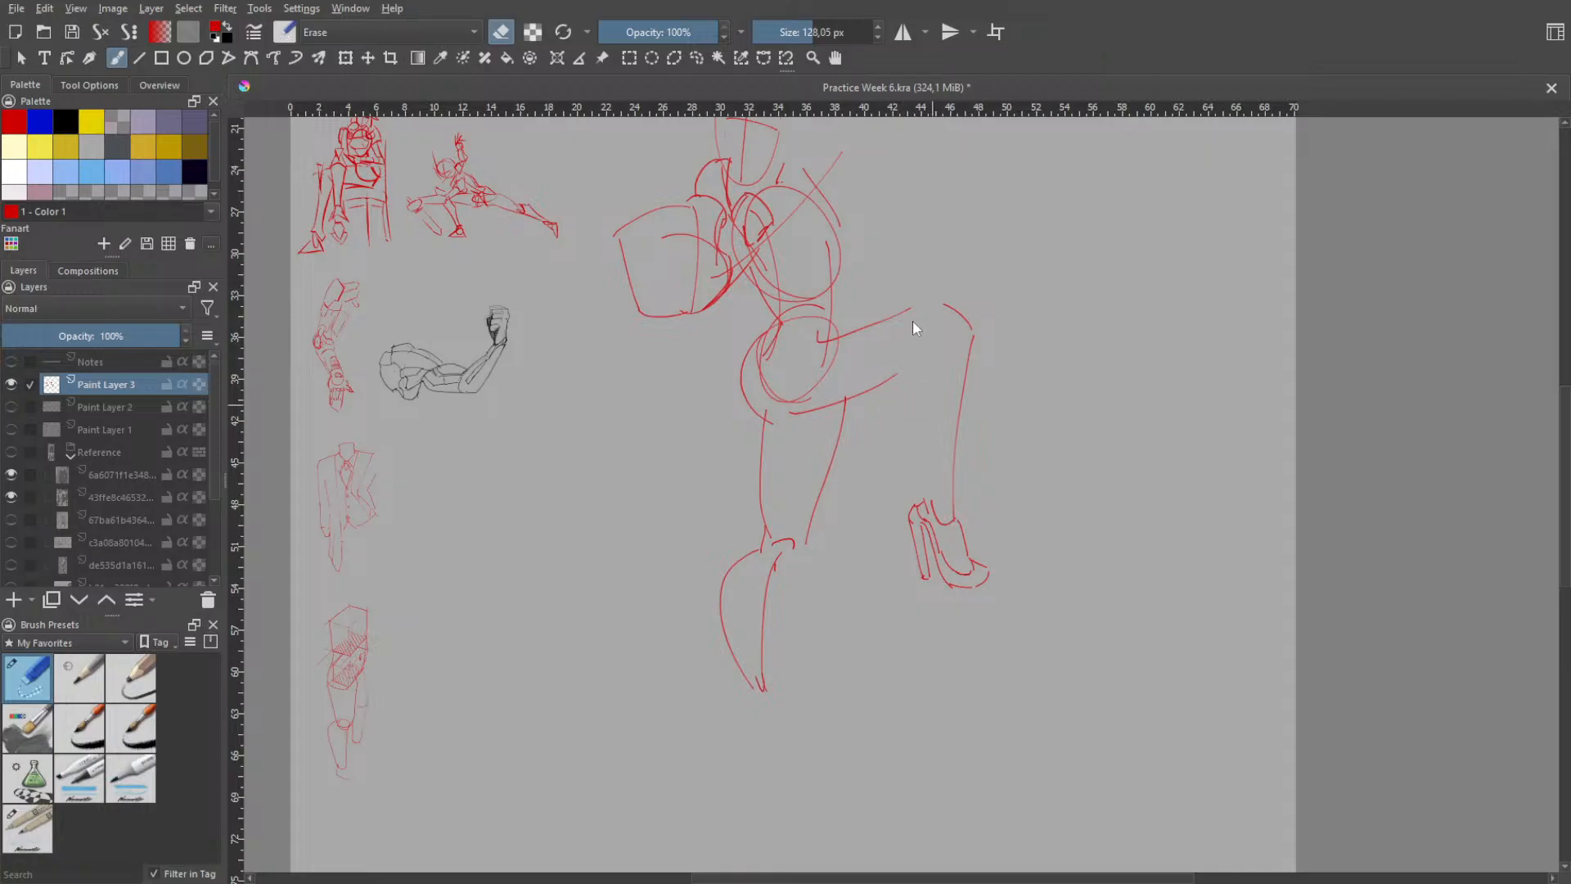
- Draw a new calf contour on the bent leg, bulging backward below the knee and tapering to the ankle
right_click(929, 365)
click(864, 274)
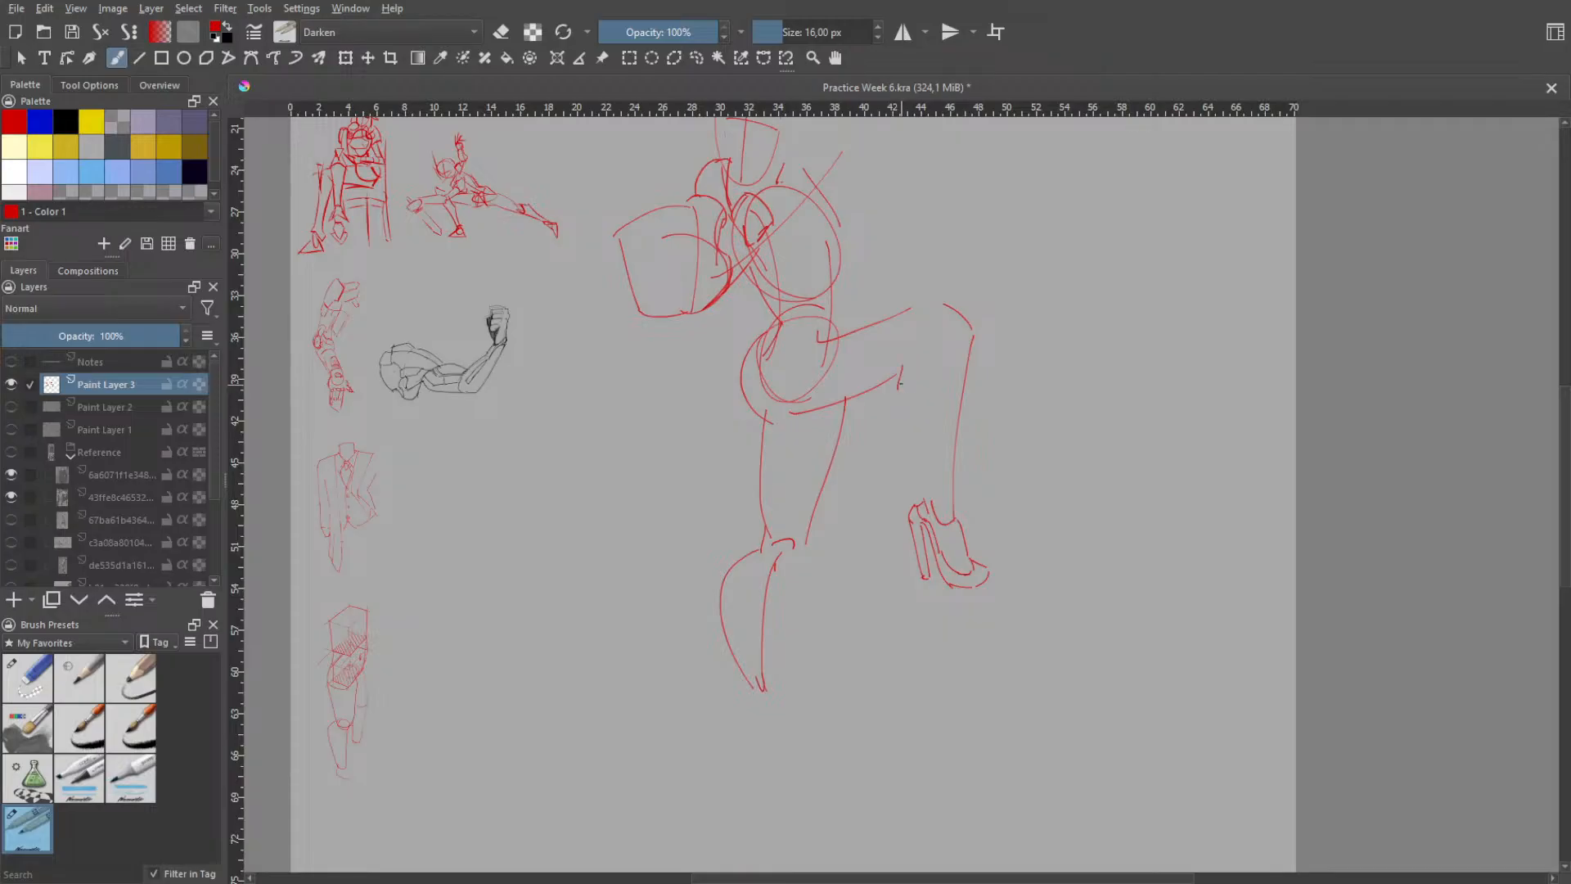
drag(905, 379, 920, 356)
key(ctrl+z)
drag(917, 366, 927, 489)
key(ctrl+z)
mouse_move(927, 363)
mouse_down()
mouse_move(896, 381)
mouse_move(928, 496)
mouse_up()
- Erase the upper part of the bent leg's calf contour and redraw it as a slimmer curve into the ankle
right_click(915, 327)
click(928, 436)
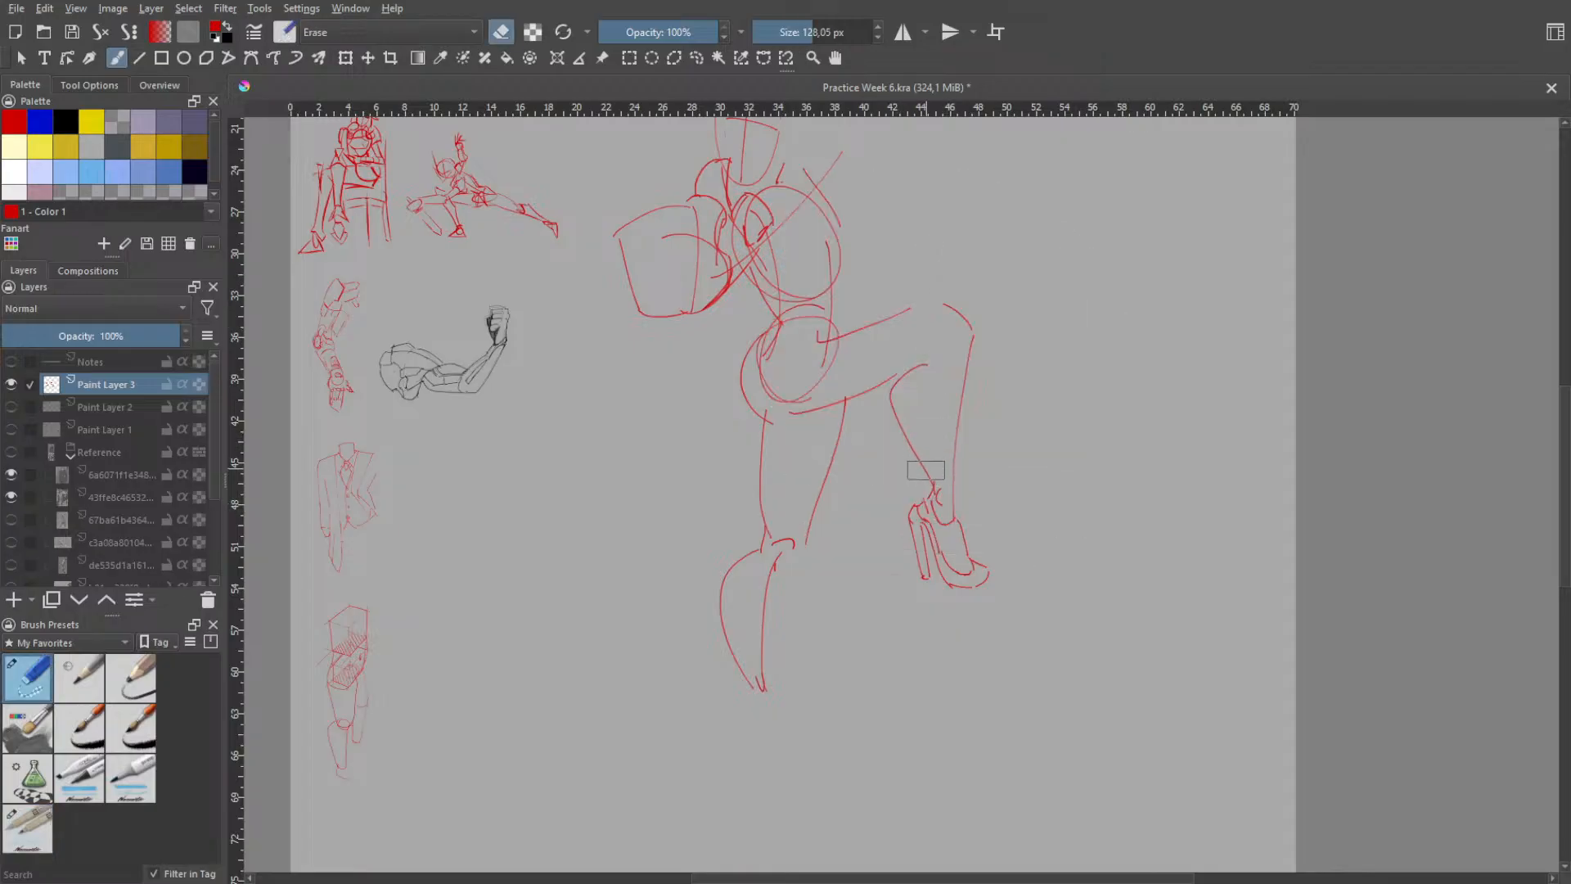
mouse_move(900, 408)
mouse_down()
mouse_move(925, 368)
mouse_move(898, 395)
mouse_move(913, 442)
mouse_move(909, 395)
mouse_up()
right_click(914, 420)
click(861, 352)
key(ctrl+z)
mouse_move(933, 486)
mouse_down()
mouse_move(914, 365)
mouse_move(910, 439)
mouse_up()
key(ctrl+z)
key(ctrl+z)
mouse_move(922, 371)
mouse_down()
mouse_move(907, 402)
mouse_move(934, 480)
mouse_up()
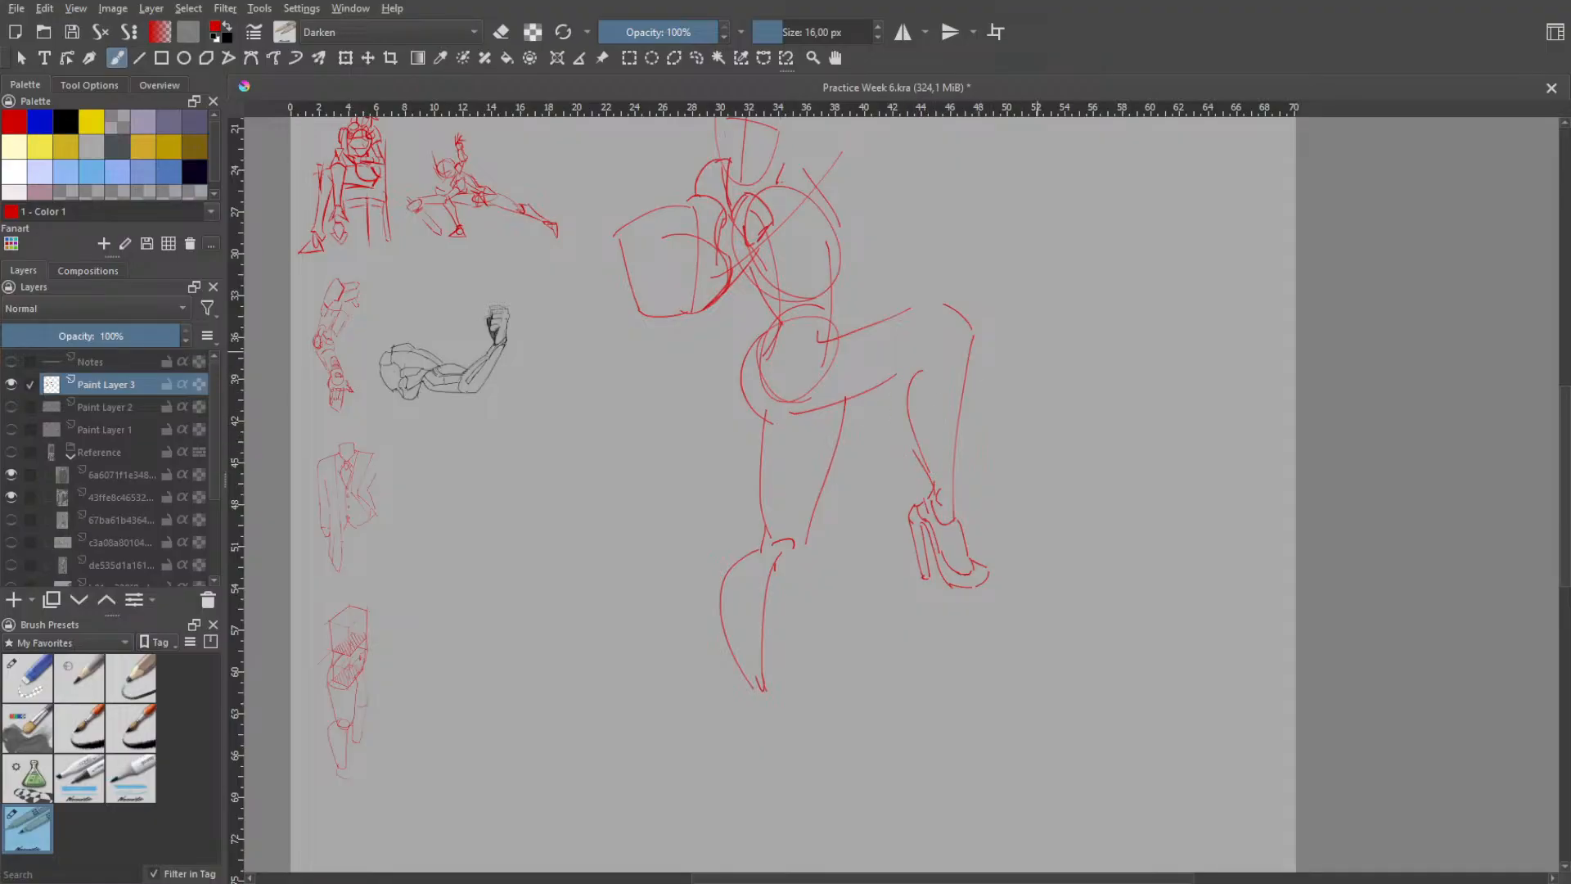
- Handwrite "BRB" in the empty canvas area above the bent knee and underline it with a slanted stroke
drag(1076, 311, 1045, 452)
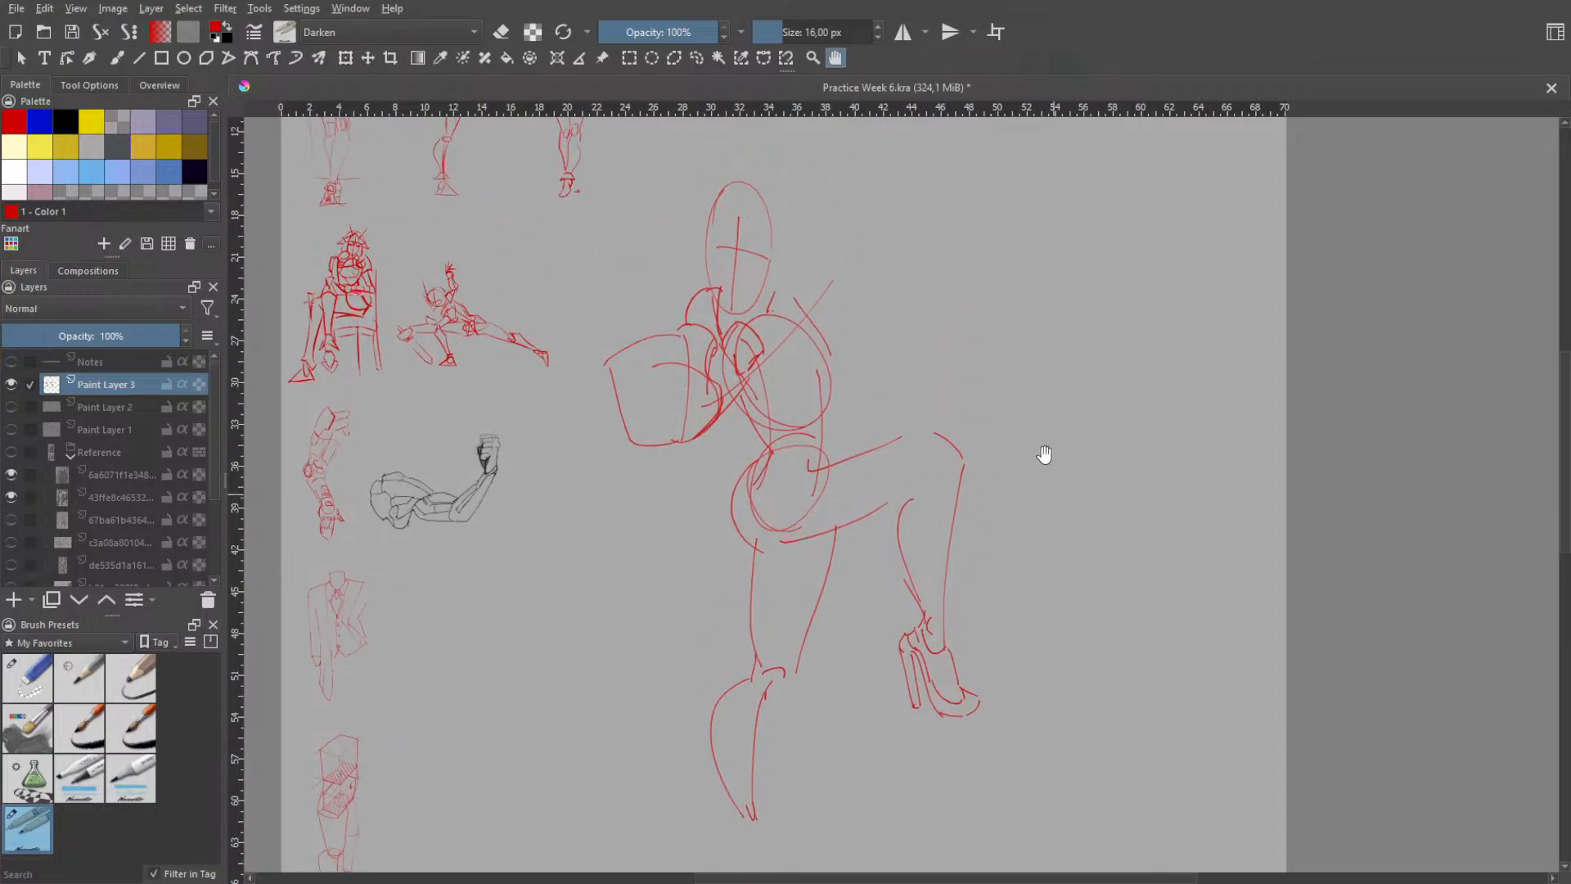
mouse_move(981, 309)
mouse_down()
mouse_move(995, 369)
mouse_move(947, 328)
mouse_move(973, 367)
mouse_up()
key(ctrl+z)
mouse_move(1028, 275)
mouse_down()
mouse_move(1047, 321)
mouse_move(1064, 270)
mouse_move(1088, 303)
mouse_up()
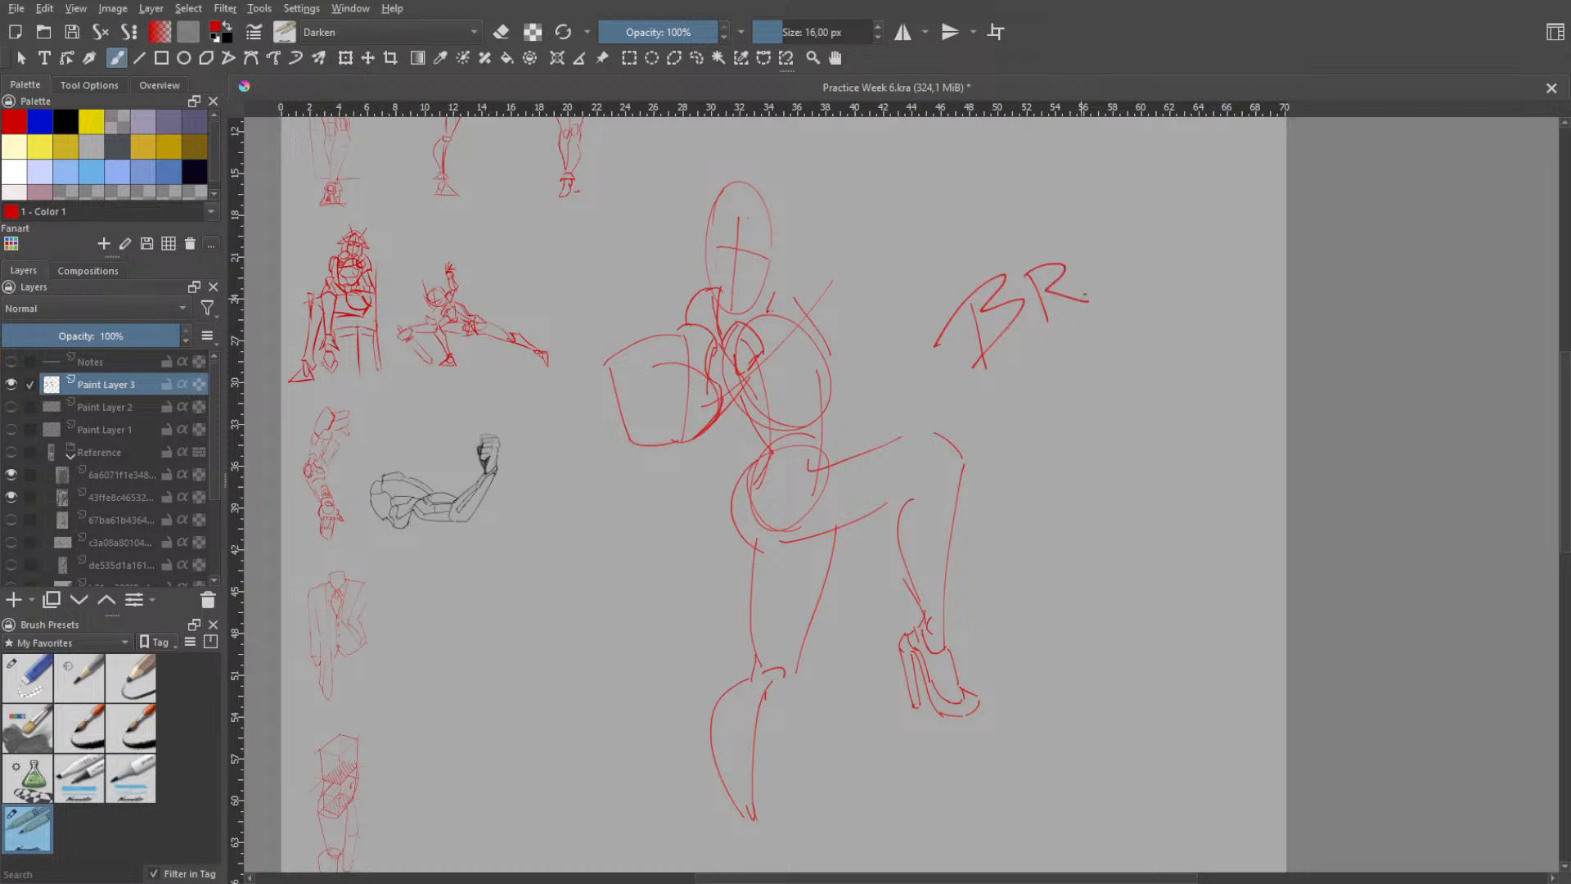
drag(1086, 243, 1113, 288)
mouse_move(993, 387)
mouse_down()
mouse_move(1154, 288)
mouse_move(1142, 300)
mouse_up()
- Undo all strokes of the "BRB" note above the bent knee
key(ctrl+z)
key(ctrl+z)
key(ctrl+z)
key(ctrl+z)
key(ctrl+z)
key(ctrl+z)
key(ctrl+z)
key(ctrl+z)
- Sketch the back of the ankle and a slim shoe heel below the standing leg's calf
key(space)
mouse_move(818, 508)
mouse_down()
mouse_move(828, 401)
mouse_move(829, 540)
mouse_up()
drag(810, 646, 818, 565)
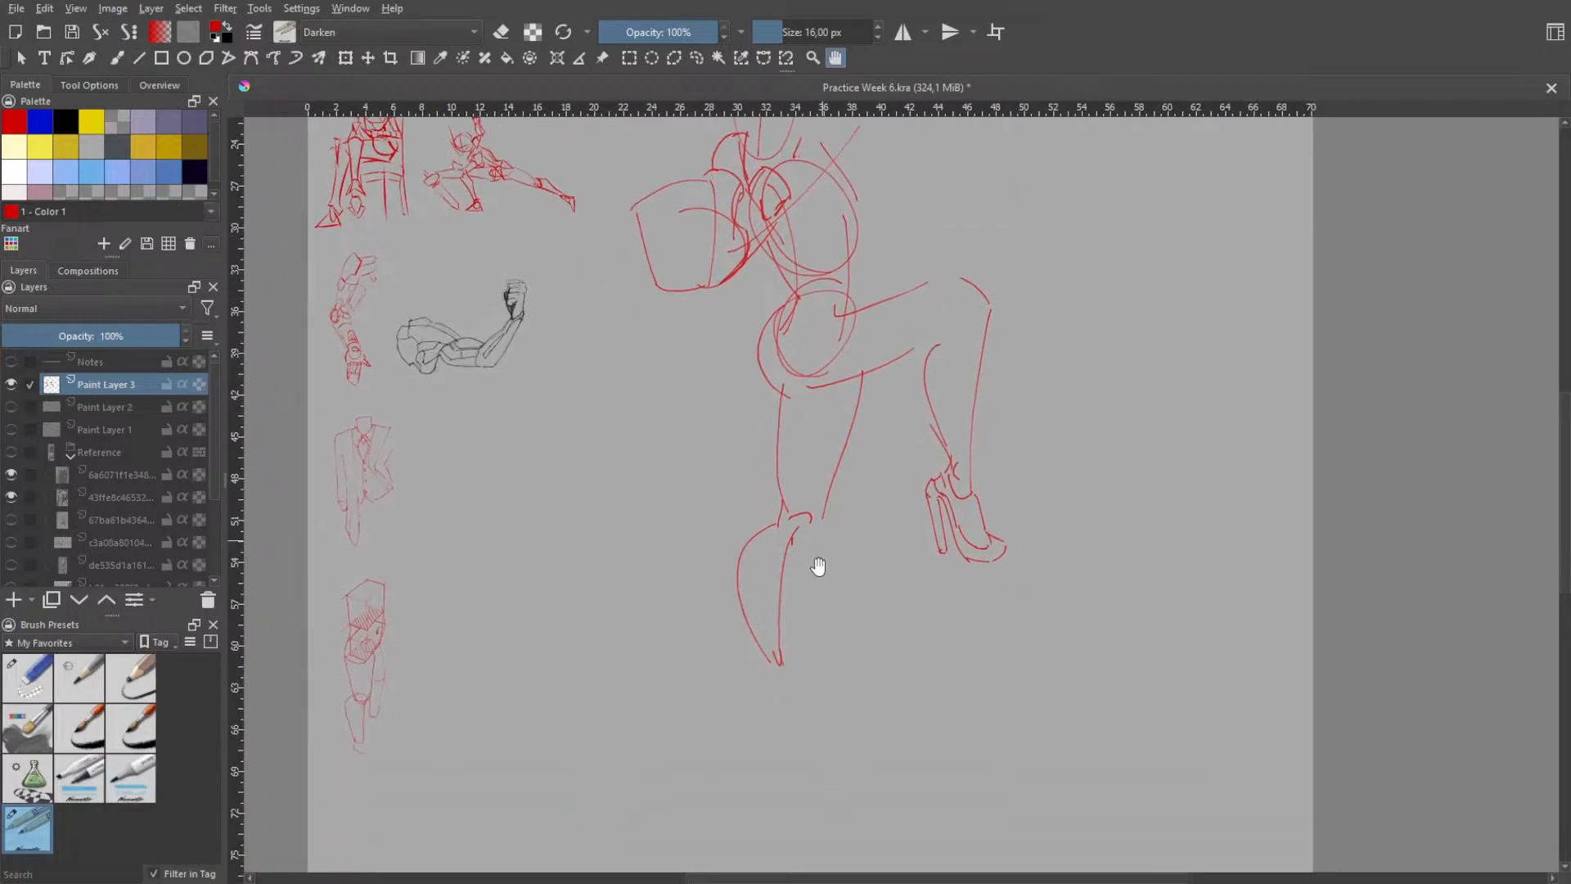
key(b)
key(ctrl+z)
mouse_move(759, 661)
mouse_down()
mouse_move(759, 728)
mouse_move(759, 709)
mouse_up()
key(ctrl+z)
key(ctrl+z)
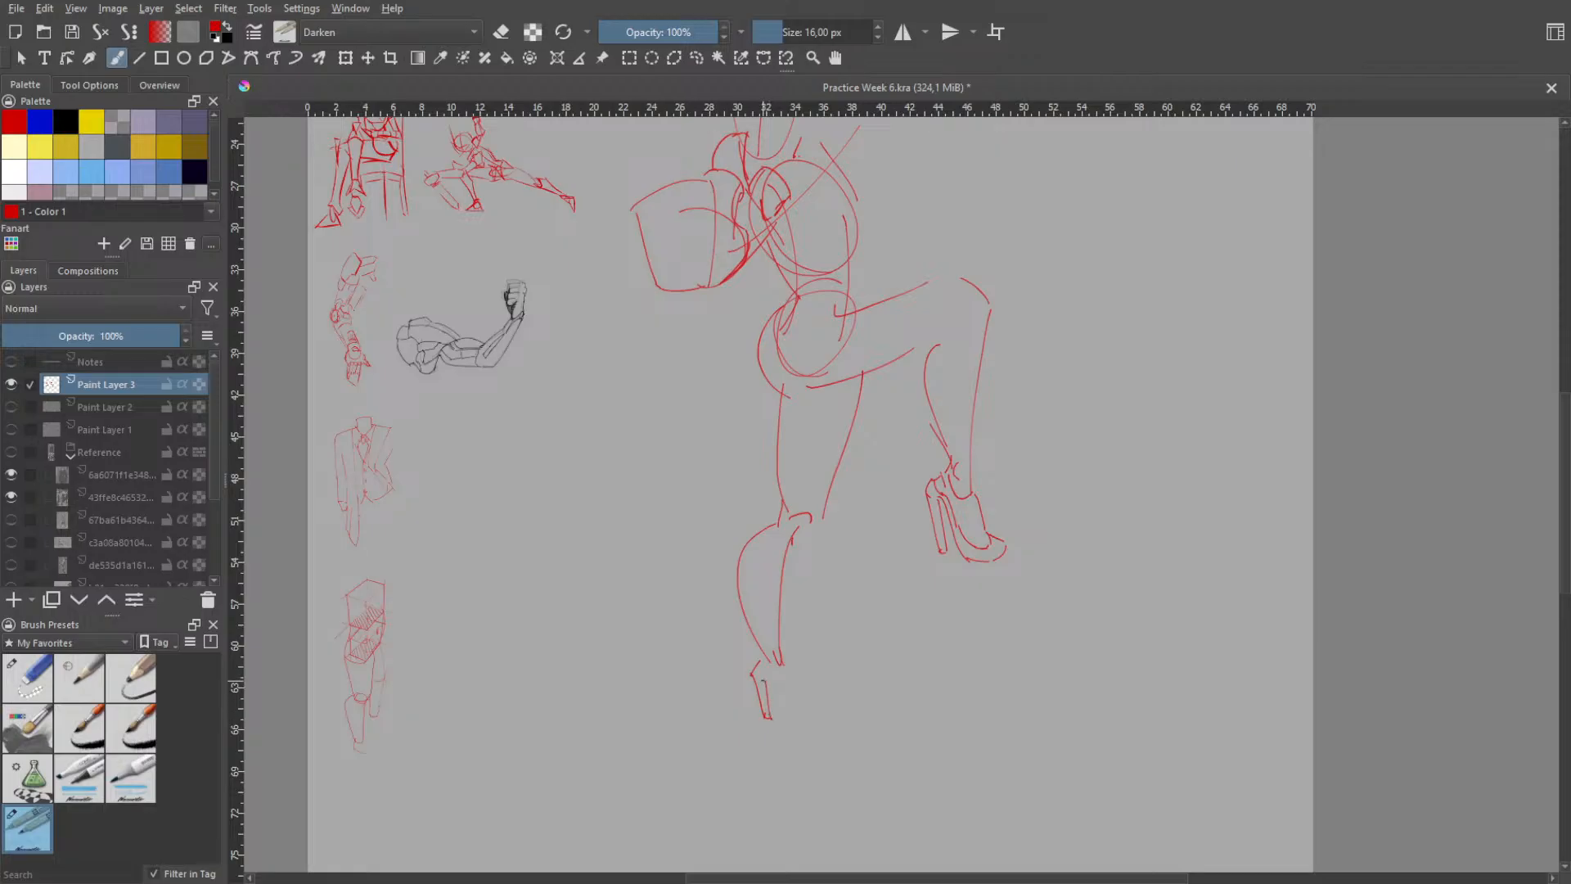
- Try out a sloping instep contour from the standing leg's ankle toward the toes
drag(766, 681, 786, 724)
key(ctrl+z)
mouse_move(766, 680)
mouse_down()
mouse_move(793, 722)
mouse_move(821, 716)
mouse_up()
key(ctrl+z)
- Try to add a sole line and toe to the standing foot's shoe
key(ctrl+z)
key(ctrl+z)
key(ctrl+z)
- Redraw the front of the standing leg's ankle and the shoe's narrow heel
key(ctrl+z)
- Draw the standing shoe's sloping instep, arched sole and rounded toe, connecting them to the heel and ankle
key(ctrl+z)
key(ctrl+z)
key(ctrl+z)
mouse_move(776, 677)
mouse_down()
mouse_move(797, 713)
mouse_move(817, 708)
mouse_up()
key(ctrl+z)
key(ctrl+z)
key(ctrl+z)
drag(811, 704, 828, 720)
key(ctrl+z)
mouse_move(779, 677)
mouse_down()
mouse_move(793, 711)
mouse_move(810, 704)
mouse_move(800, 678)
mouse_move(811, 703)
mouse_up()
key(ctrl+z)
key(ctrl+z)
key(ctrl+z)
key(ctrl+z)
key(ctrl+z)
key(ctrl+z)
key(ctrl+z)
key(ctrl+z)
key(ctrl+z)
key(ctrl+z)
drag(770, 661, 785, 676)
drag(761, 675, 779, 729)
key(ctrl+z)
key(ctrl+z)
key(ctrl+z)
mouse_move(760, 674)
mouse_down()
mouse_move(783, 725)
mouse_move(826, 716)
mouse_move(804, 700)
mouse_move(829, 725)
mouse_up()
key(ctrl+z)
key(ctrl+z)
key(ctrl+z)
key(ctrl+z)
key(ctrl+z)
key(ctrl+z)
key(ctrl+z)
key(ctrl+z)
key(ctrl+z)
mouse_move(754, 685)
mouse_down()
mouse_move(767, 730)
mouse_move(762, 661)
mouse_up()
key(ctrl+z)
key(ctrl+z)
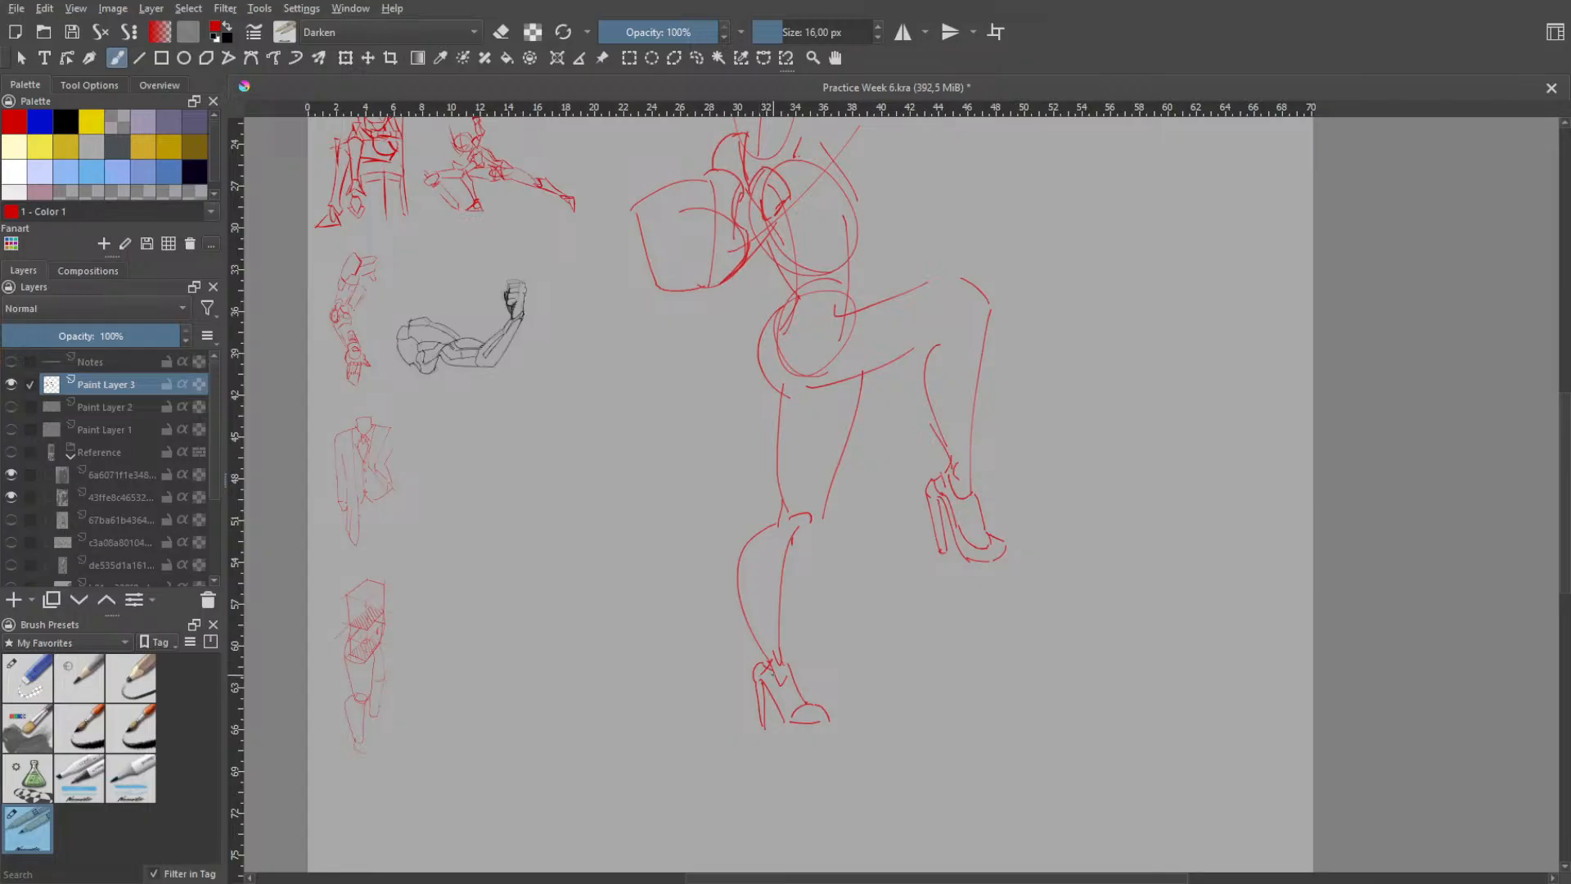
- Rework the slim heel lines of the standing foot's shoe
key(ctrl+z)
key(ctrl+z)
key(ctrl+z)
key(ctrl+z)
drag(767, 677, 761, 718)
key(ctrl+z)
drag(761, 679, 762, 716)
- Refine the standing leg's knee, joining the thigh's front contour to the kneecap and shin
key(ctrl+z)
key(ctrl+z)
- Draw the curve across the top of the standing thigh beneath the hip and touch up the waist contour
key(ctrl+z)
key(ctrl+z)
key(ctrl+z)
key(ctrl+z)
key(ctrl+z)
drag(809, 361, 836, 409)
key(ctrl+z)
mouse_move(822, 520)
mouse_down()
mouse_move(794, 557)
mouse_move(827, 512)
mouse_move(803, 532)
mouse_move(811, 516)
mouse_up()
key(ctrl+z)
key(ctrl+z)
key(ctrl+z)
key(ctrl+z)
key(ctrl+z)
key(ctrl+z)
key(ctrl+z)
key(ctrl+z)
drag(785, 396, 847, 381)
key(ctrl+z)
key(ctrl+z)
key(ctrl+z)
key(ctrl+z)
mouse_move(854, 287)
mouse_down()
mouse_move(861, 319)
mouse_move(864, 239)
mouse_move(855, 282)
mouse_up()
key(ctrl+z)
key(ctrl+z)
key(ctrl+z)
key(ctrl+z)
key(ctrl+z)
- Erase the stray crossing lines beside the far shoulder and draw a rounded shoulder contour there
key(space)
drag(898, 228, 878, 385)
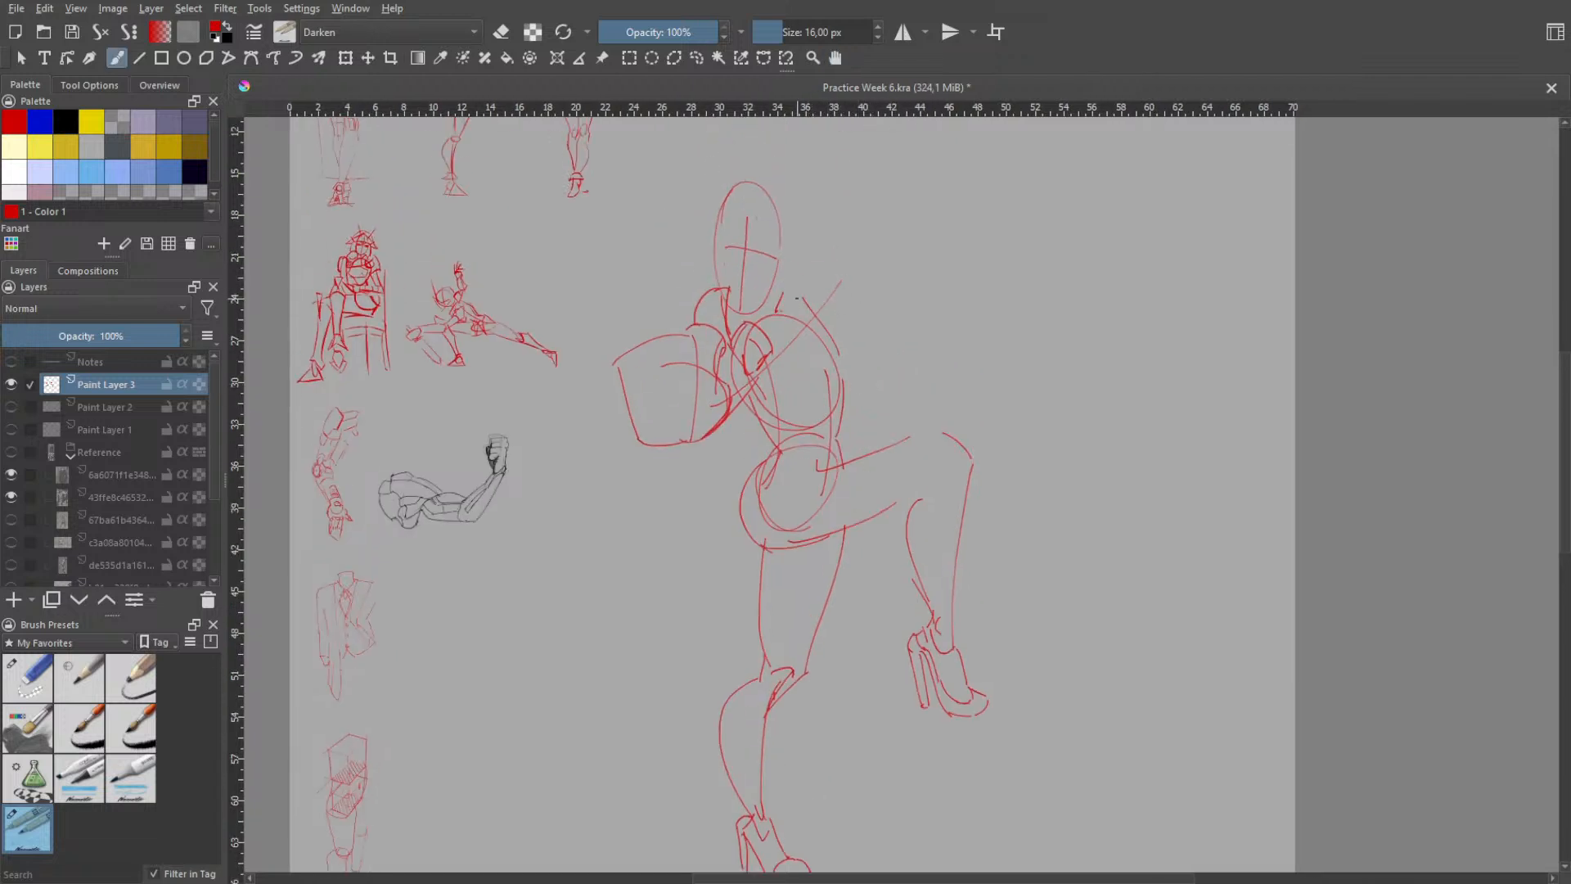
key(e)
mouse_move(806, 284)
mouse_down()
mouse_move(849, 353)
mouse_move(806, 295)
mouse_move(781, 308)
mouse_move(796, 295)
mouse_move(856, 314)
mouse_move(852, 292)
mouse_move(810, 306)
mouse_move(865, 377)
mouse_up()
right_click(885, 294)
click(819, 206)
key(ctrl+z)
- Try out an upper-arm contour running from the far shoulder down toward the raised thigh
key(ctrl+z)
key(ctrl+z)
key(ctrl+z)
drag(836, 314, 880, 408)
key(ctrl+z)
- Sketch a flattened oval form for the hand resting above the raised knee
key(ctrl+z)
drag(838, 313, 879, 412)
key(ctrl+z)
mouse_move(839, 307)
mouse_down()
mouse_move(879, 398)
mouse_move(860, 377)
mouse_move(878, 411)
mouse_move(852, 405)
mouse_move(884, 416)
mouse_up()
key(ctrl+z)
key(ctrl+z)
key(ctrl+z)
key(ctrl+z)
key(ctrl+z)
drag(853, 408, 869, 394)
key(ctrl+z)
key(ctrl+z)
key(ctrl+z)
drag(902, 411, 940, 431)
key(ctrl+z)
mouse_move(911, 402)
mouse_down()
mouse_move(949, 446)
mouse_move(905, 445)
mouse_move(939, 453)
mouse_up()
key(ctrl+z)
key(ctrl+z)
key(ctrl+z)
- Add a small boxy form below the oval, overlapping the raised thigh beside the knee
mouse_move(905, 410)
mouse_down()
mouse_move(930, 434)
mouse_move(909, 442)
mouse_move(955, 411)
mouse_move(959, 431)
mouse_move(934, 405)
mouse_move(956, 423)
mouse_move(949, 462)
mouse_move(900, 467)
mouse_up()
key(ctrl+z)
key(ctrl+z)
key(ctrl+z)
key(ctrl+z)
key(ctrl+z)
key(ctrl+z)
key(ctrl+z)
key(ctrl+z)
key(ctrl+z)
key(ctrl+z)
key(ctrl+z)
key(ctrl+z)
key(ctrl+z)
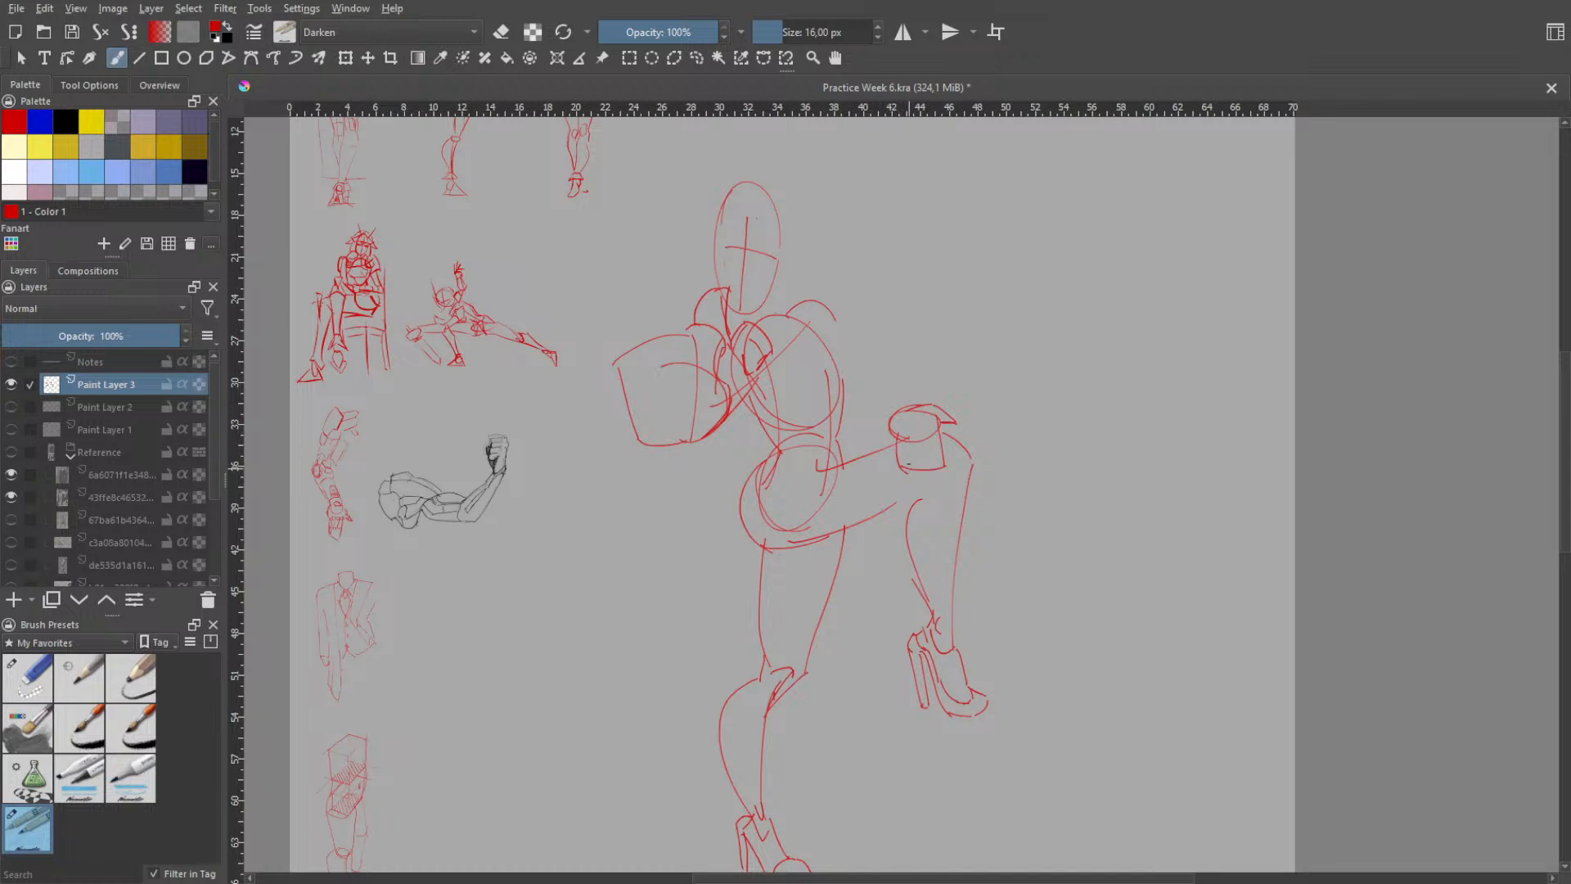
- Try reshaping the boxy hand form and adding wrist lines that lead from the hand back toward the torso
drag(896, 429, 904, 467)
key(ctrl+z)
drag(848, 401, 882, 379)
key(ctrl+z)
mouse_move(845, 413)
mouse_down()
mouse_move(864, 387)
mouse_move(909, 401)
mouse_move(868, 428)
mouse_move(881, 439)
mouse_up()
key(ctrl+z)
- Try an upper-arm contour running from the far shoulder down to the elbow beside the waist
key(ctrl+z)
key(ctrl+z)
key(ctrl+z)
drag(838, 317, 856, 407)
key(ctrl+z)
mouse_move(845, 320)
mouse_down()
mouse_move(855, 403)
mouse_move(887, 392)
mouse_move(854, 428)
mouse_up()
key(ctrl+z)
key(ctrl+z)
key(ctrl+z)
key(ctrl+z)
key(ctrl+z)
key(ctrl+z)
- Erase part of the trial forearm lines near the elbow and try a short replacement stroke
right_click(878, 396)
click(881, 293)
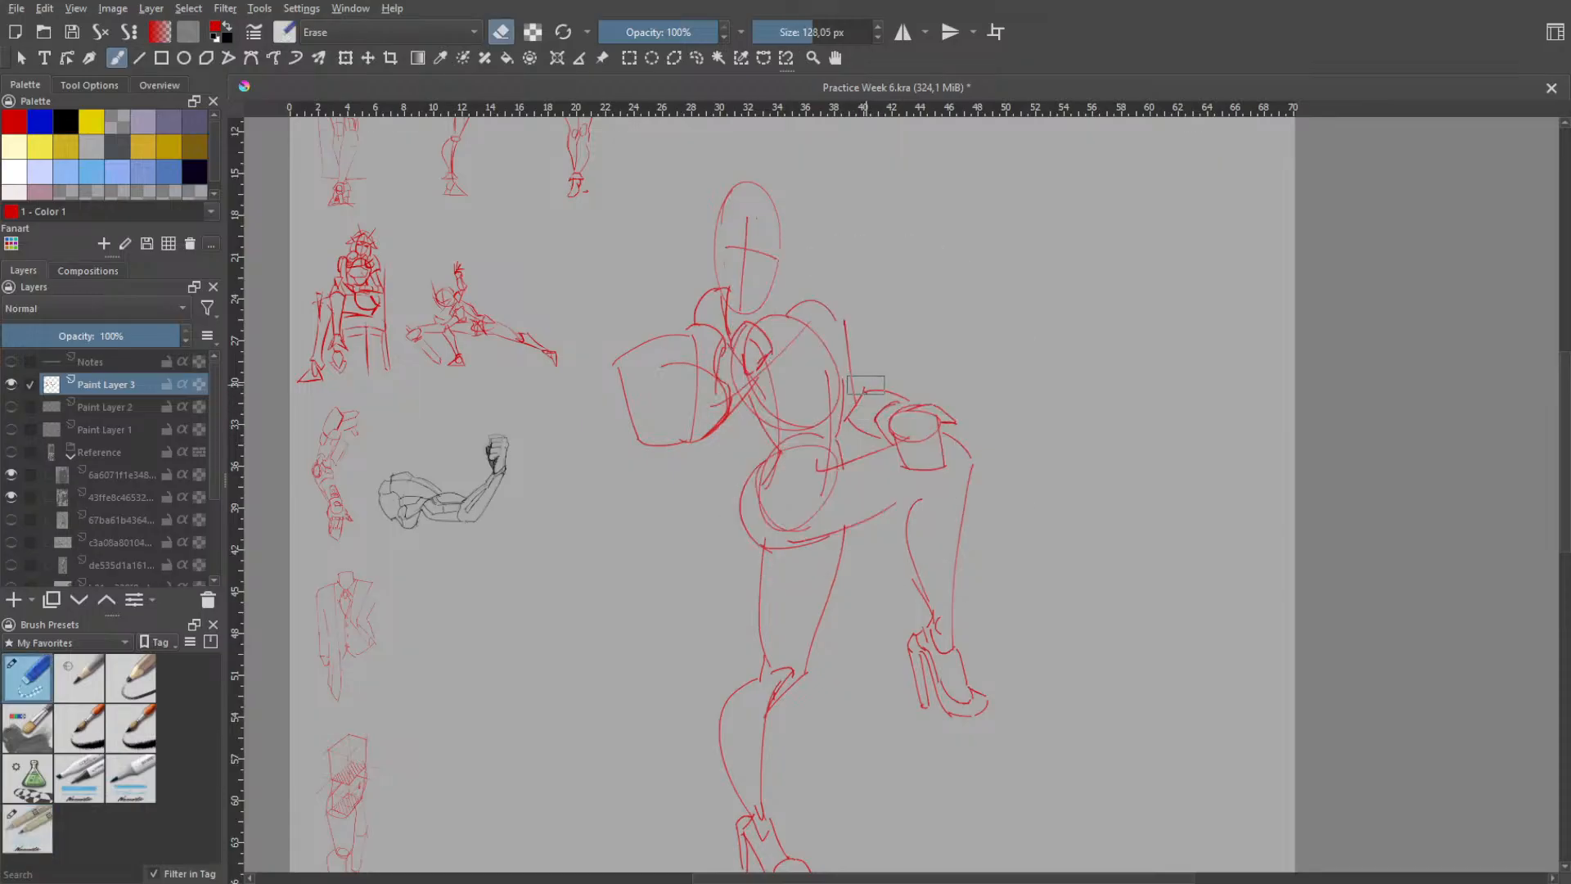
right_click(875, 398)
click(844, 277)
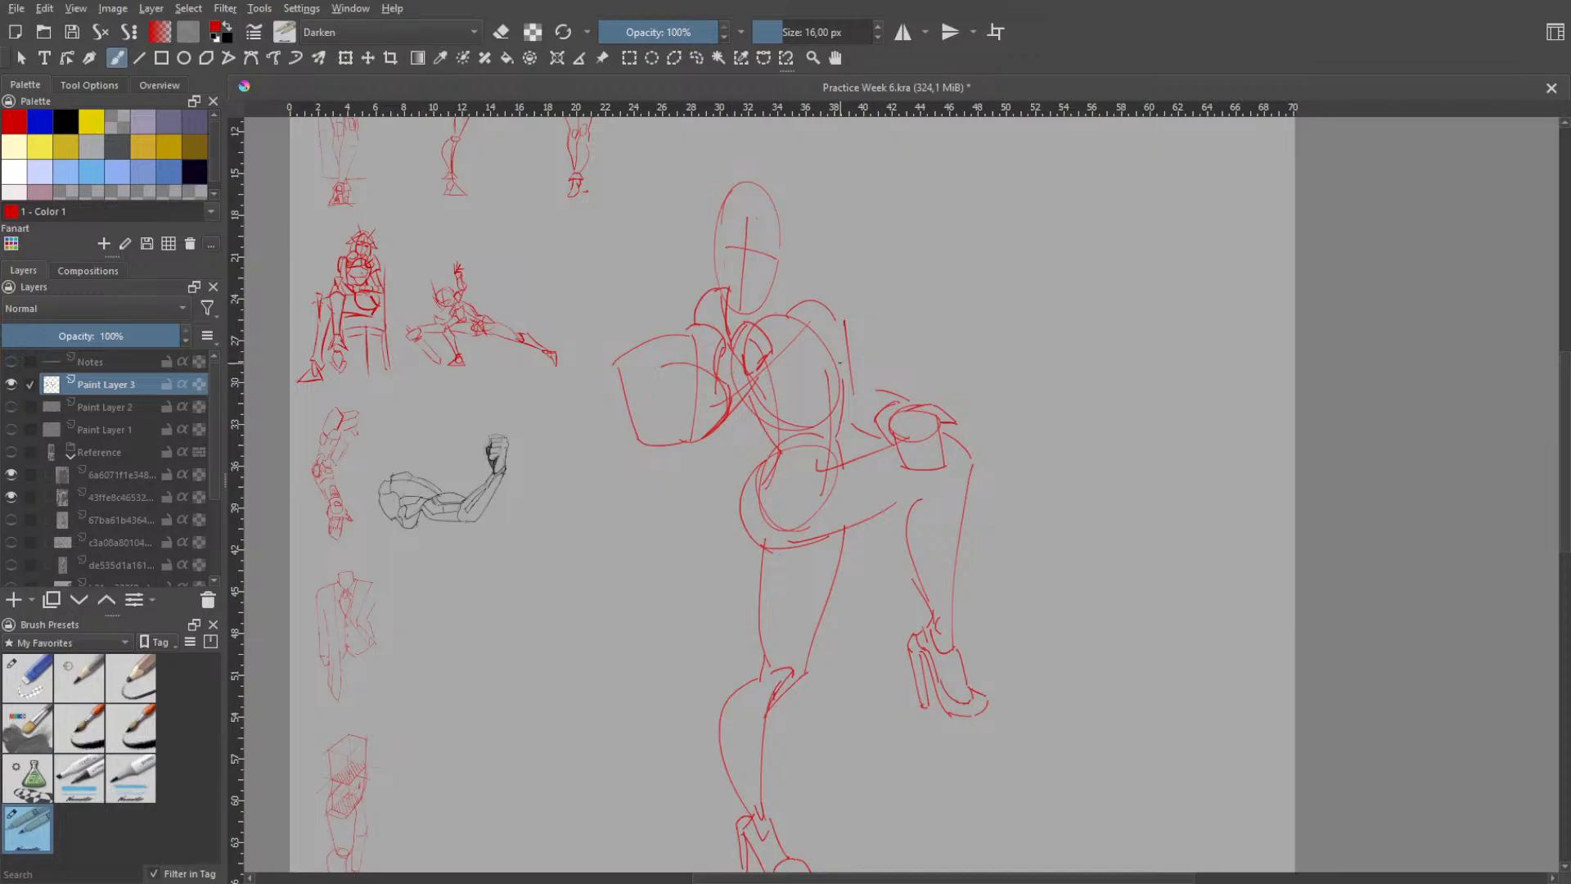
key(ctrl+z)
mouse_move(870, 392)
mouse_down()
mouse_move(855, 428)
mouse_move(845, 405)
mouse_move(854, 429)
mouse_move(890, 397)
mouse_up()
- Undo the trial arm lines and the boxy form beneath the hand's oval
key(ctrl+z)
key(ctrl+z)
key(ctrl+z)
key(ctrl+z)
key(ctrl+z)
key(ctrl+z)
key(ctrl+z)
key(ctrl+z)
key(ctrl+z)
key(ctrl+z)
drag(865, 396, 862, 422)
key(ctrl+z)
key(ctrl+z)
key(ctrl+z)
key(ctrl+z)
key(ctrl+z)
key(ctrl+z)
key(ctrl+z)
key(ctrl+z)
key(ctrl+z)
key(ctrl+z)
key(ctrl+z)
key(ctrl+z)
key(ctrl+z)
key(ctrl+z)
key(ctrl+z)
key(ctrl+z)
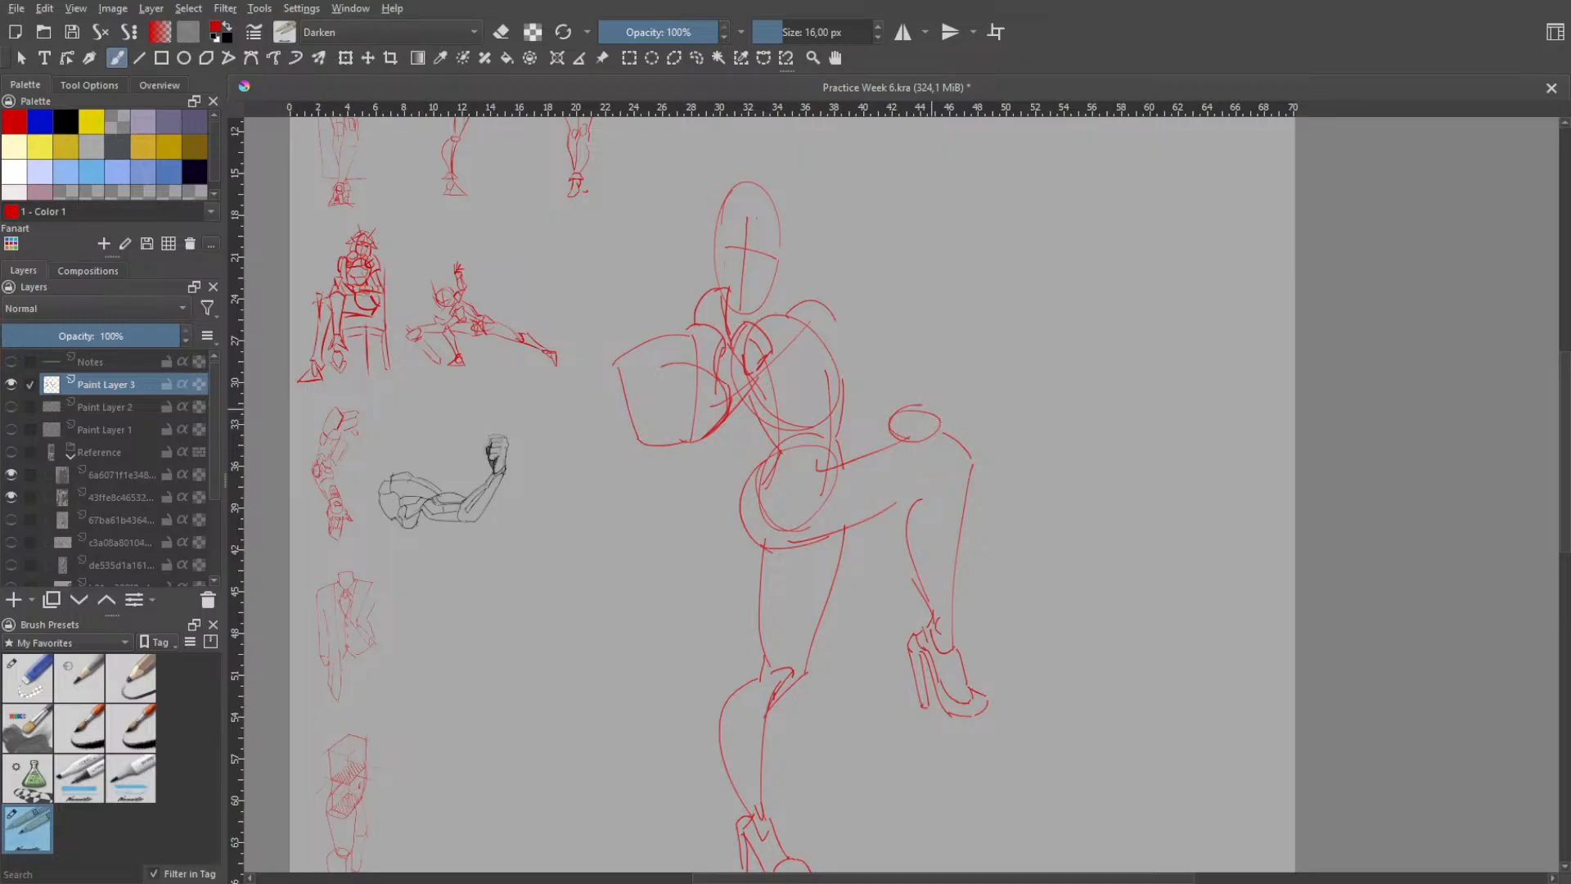
- Sketch a tapered hand form hanging below the oval and draping over the raised knee
mouse_move(892, 428)
mouse_down()
mouse_move(893, 452)
mouse_move(955, 487)
mouse_move(930, 470)
mouse_up()
key(ctrl+z)
- Draw the far upper-arm contour from the shoulder to the elbow and a forearm line reaching the hand's oval
key(ctrl+z)
key(ctrl+z)
key(ctrl+z)
key(ctrl+z)
key(ctrl+z)
key(ctrl+z)
key(ctrl+z)
key(ctrl+z)
drag(835, 315, 848, 413)
key(ctrl+z)
drag(834, 314, 847, 411)
drag(864, 419, 916, 406)
key(ctrl+z)
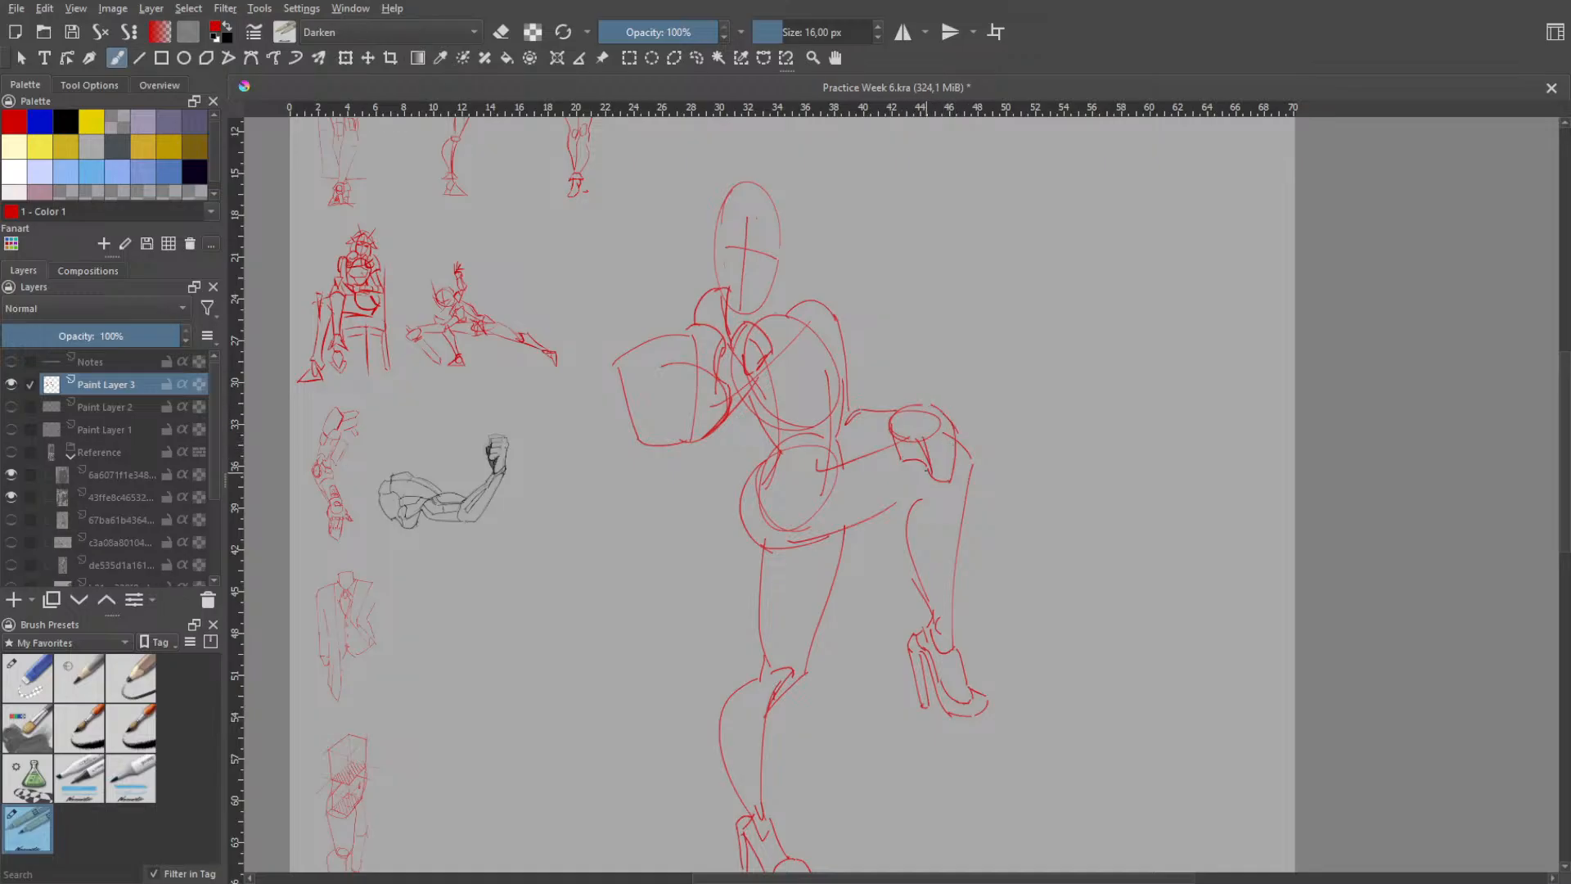
- Erase the stray lines inside the hand form below the oval
click(917, 478)
right_click(925, 441)
click(932, 317)
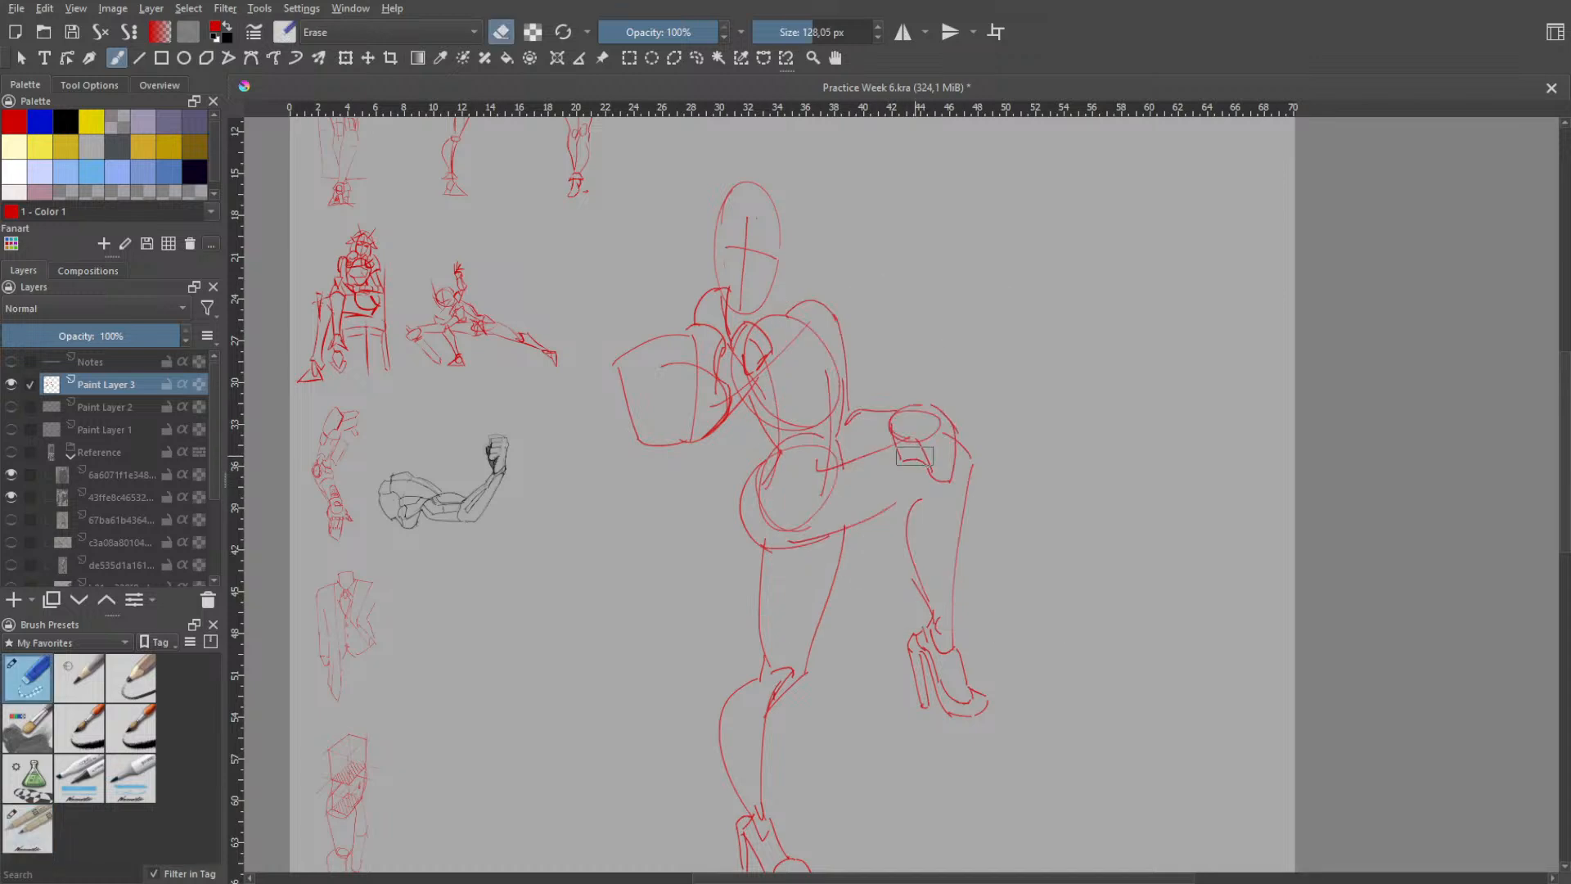
mouse_move(921, 458)
mouse_down()
mouse_move(908, 474)
mouse_move(914, 461)
mouse_up()
drag(902, 461, 908, 468)
right_click(912, 470)
click(861, 391)
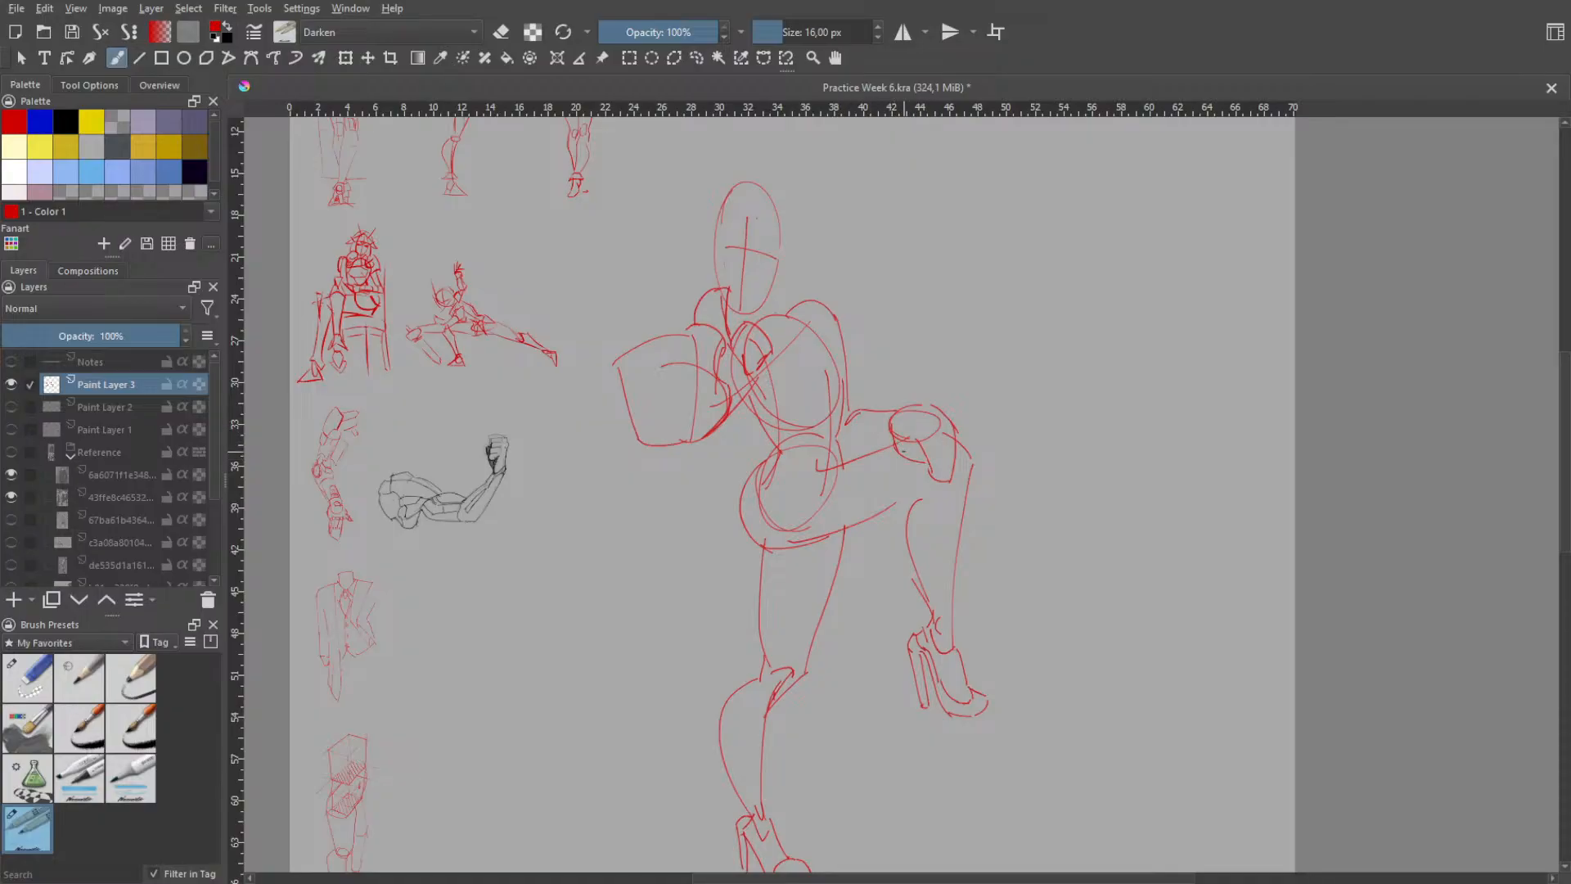
- Redraw the inner edge of the hand and add a short curve at the far elbow
drag(900, 438, 931, 463)
key(ctrl+z)
- Try a rounded hair outline sweeping from the crown down behind the head
key(ctrl+z)
key(ctrl+z)
key(ctrl+z)
drag(852, 406, 863, 421)
drag(675, 290, 745, 173)
- Try a front hair contour curving from the crown down past the forehead
key(ctrl+z)
key(ctrl+z)
mouse_move(684, 270)
mouse_down()
mouse_move(764, 179)
mouse_move(781, 245)
mouse_up()
key(ctrl+z)
key(ctrl+z)
drag(763, 188, 783, 241)
key(ctrl+z)
key(ctrl+z)
key(ctrl+z)
key(ctrl+z)
drag(765, 174, 804, 239)
key(ctrl+z)
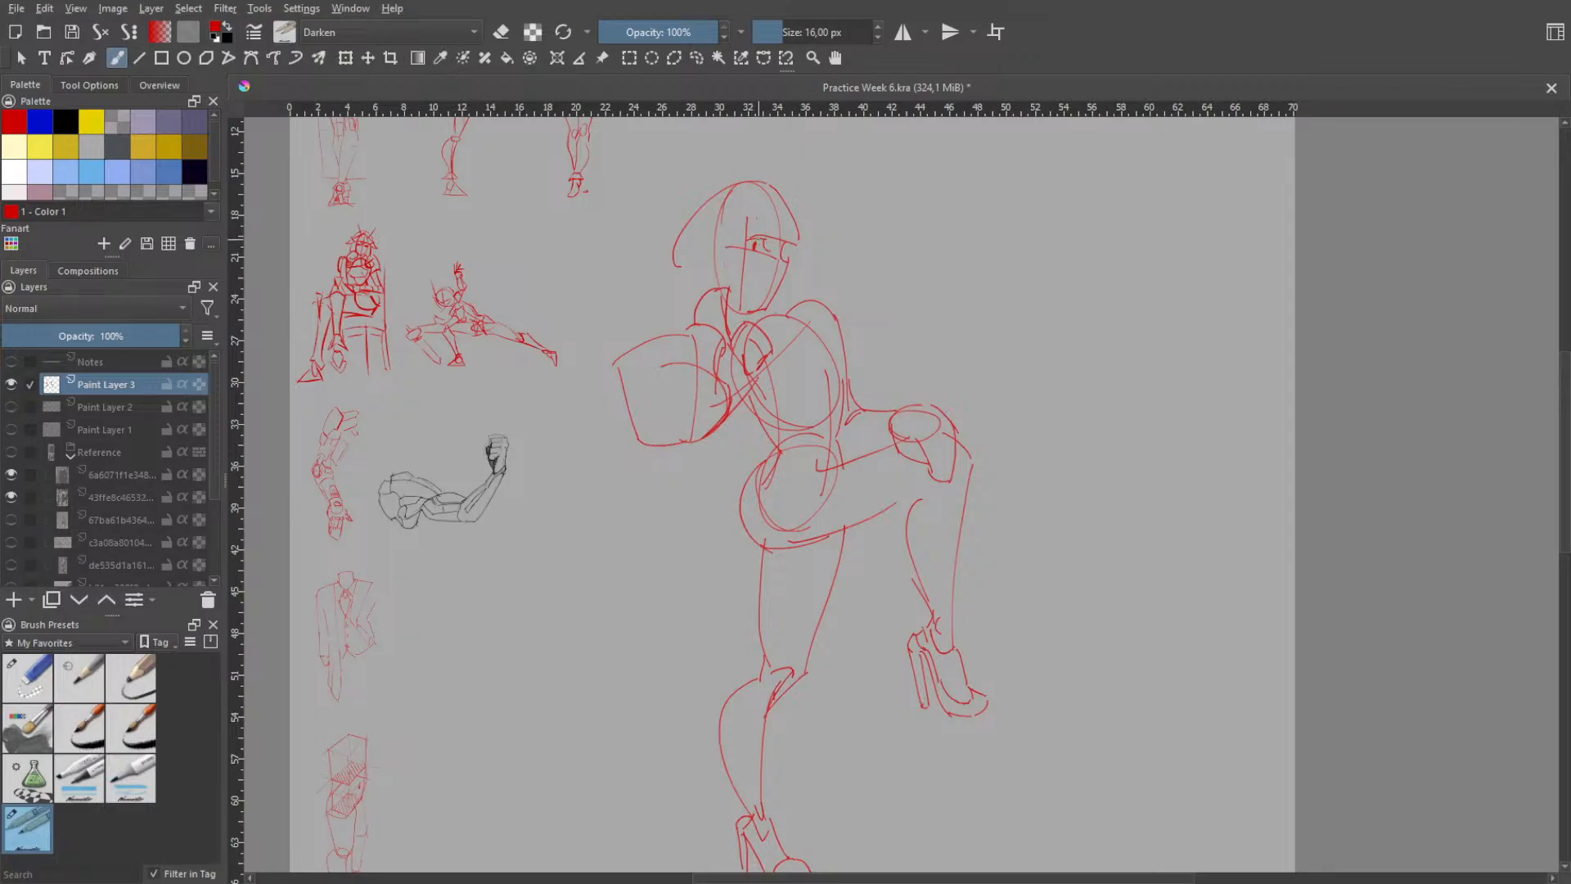
- Try out eye strokes on the face, then undo them together with the trial hair outline
drag(751, 242, 773, 243)
mouse_move(715, 248)
mouse_down()
mouse_move(711, 279)
mouse_move(720, 268)
mouse_up()
key(ctrl+z)
key(ctrl+z)
key(ctrl+z)
key(ctrl+z)
key(ctrl+z)
key(ctrl+z)
key(ctrl+z)
key(ctrl+z)
key(ctrl+z)
key(ctrl+z)
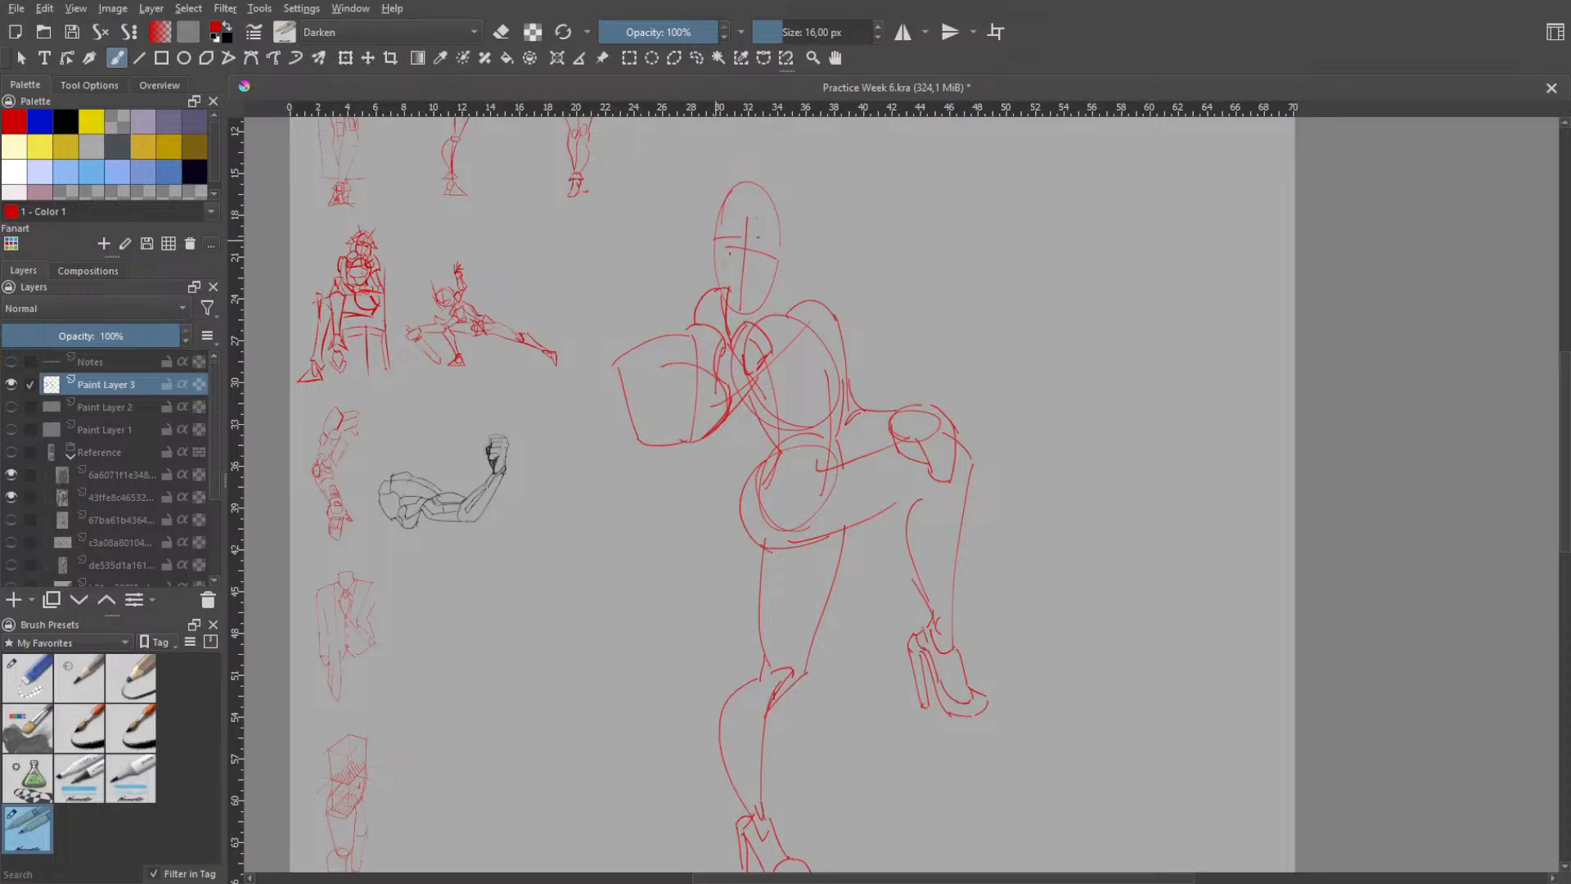
- Sketch the two eyes with their brows along the face's horizontal guideline
mouse_move(721, 237)
mouse_down()
mouse_move(780, 246)
mouse_move(743, 232)
mouse_up()
key(ctrl+z)
key(ctrl+z)
- Refine the eyes and add a small nose and a smiling mouth to the face
key(ctrl+z)
key(ctrl+z)
- Try hair contours running from the crown down the back and side of the head
key(ctrl+z)
drag(761, 234, 782, 248)
drag(734, 239, 739, 245)
key(ctrl+z)
key(ctrl+z)
key(ctrl+z)
key(ctrl+z)
drag(757, 245, 773, 254)
mouse_move(727, 230)
mouse_down()
mouse_move(777, 240)
mouse_move(754, 267)
mouse_up()
- Sketch a small ear behind the face and a nearly vertical line between the ear and the face oval
key(ctrl+z)
key(ctrl+z)
key(ctrl+z)
key(ctrl+z)
key(ctrl+z)
key(ctrl+z)
key(ctrl+z)
key(ctrl+z)
key(ctrl+z)
mouse_move(746, 290)
mouse_down()
mouse_move(764, 277)
mouse_move(749, 291)
mouse_up()
key(ctrl+z)
mouse_move(756, 172)
mouse_down()
mouse_move(667, 227)
mouse_move(680, 206)
mouse_move(681, 268)
mouse_up()
key(ctrl+z)
key(ctrl+z)
key(ctrl+z)
key(ctrl+z)
mouse_move(715, 229)
mouse_down()
mouse_move(717, 271)
mouse_move(693, 266)
mouse_move(700, 247)
mouse_move(698, 264)
mouse_up()
key(ctrl+z)
key(ctrl+z)
key(ctrl+z)
key(ctrl+z)
drag(685, 238, 689, 266)
drag(704, 184, 702, 307)
- Try a fringe line across the forehead and a hair contour down the front of the head
key(ctrl+z)
key(ctrl+z)
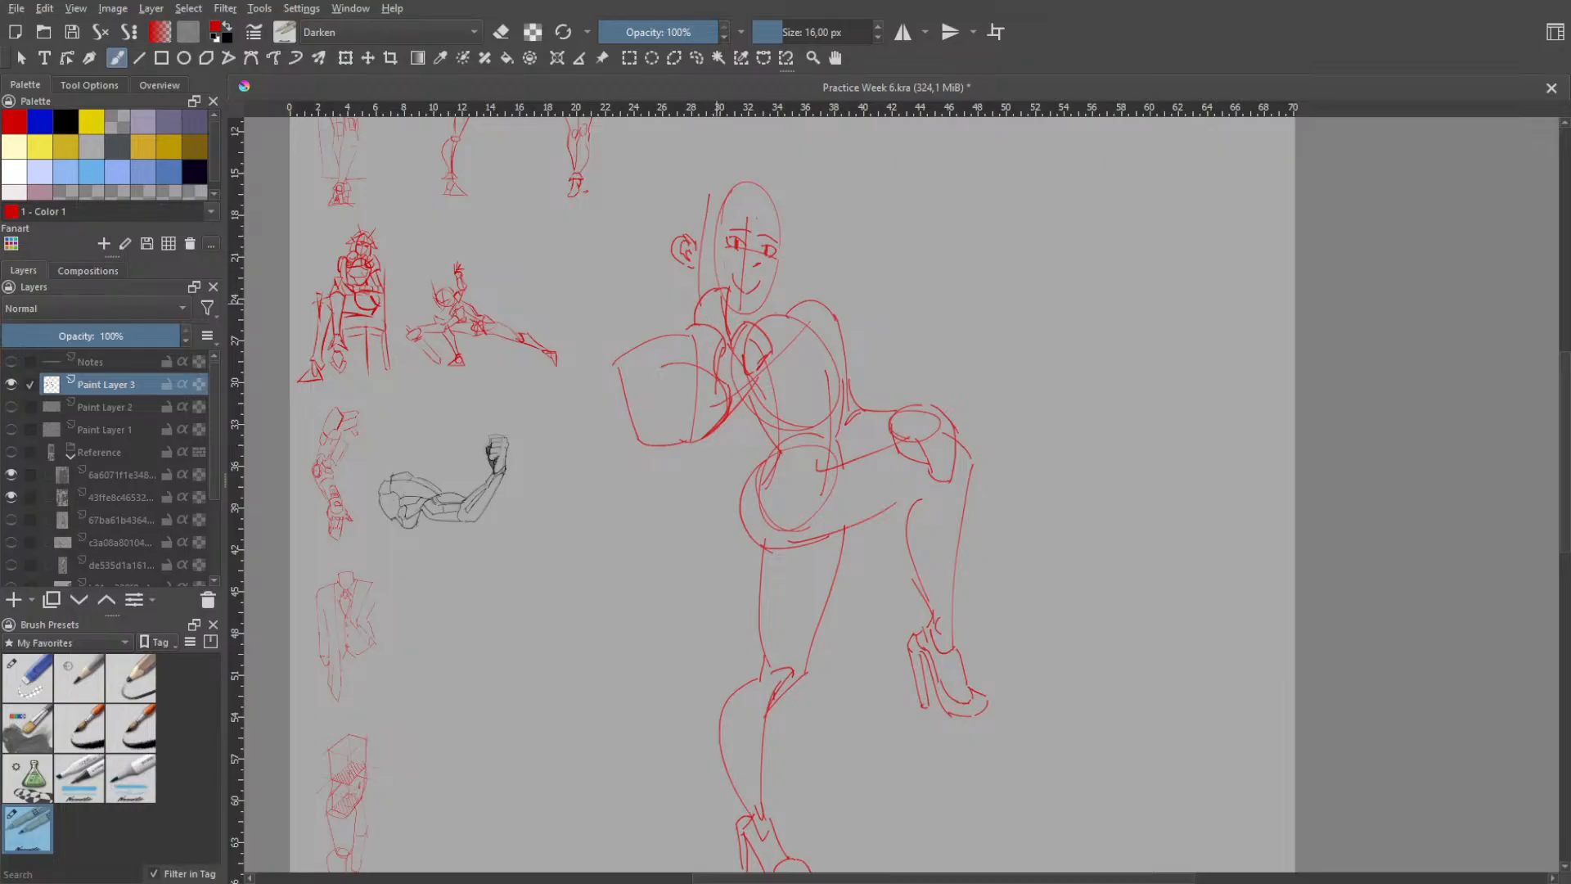
drag(717, 219, 785, 234)
- Draw a long, slightly curved hair contour behind the ear, running down toward the near shoulder
key(ctrl+z)
key(ctrl+z)
- Draw the inner hair edge down the side of the face, between the ear and the eyes
key(ctrl+z)
drag(768, 171, 784, 229)
key(ctrl+z)
key(ctrl+z)
key(ctrl+z)
drag(671, 208, 681, 350)
key(ctrl+z)
key(ctrl+z)
drag(676, 213, 679, 351)
key(ctrl+z)
drag(669, 188, 671, 320)
drag(707, 201, 713, 290)
key(ctrl+z)
drag(715, 206, 719, 282)
mouse_move(723, 248)
mouse_down()
mouse_move(734, 218)
mouse_move(721, 283)
mouse_up()
key(ctrl+z)
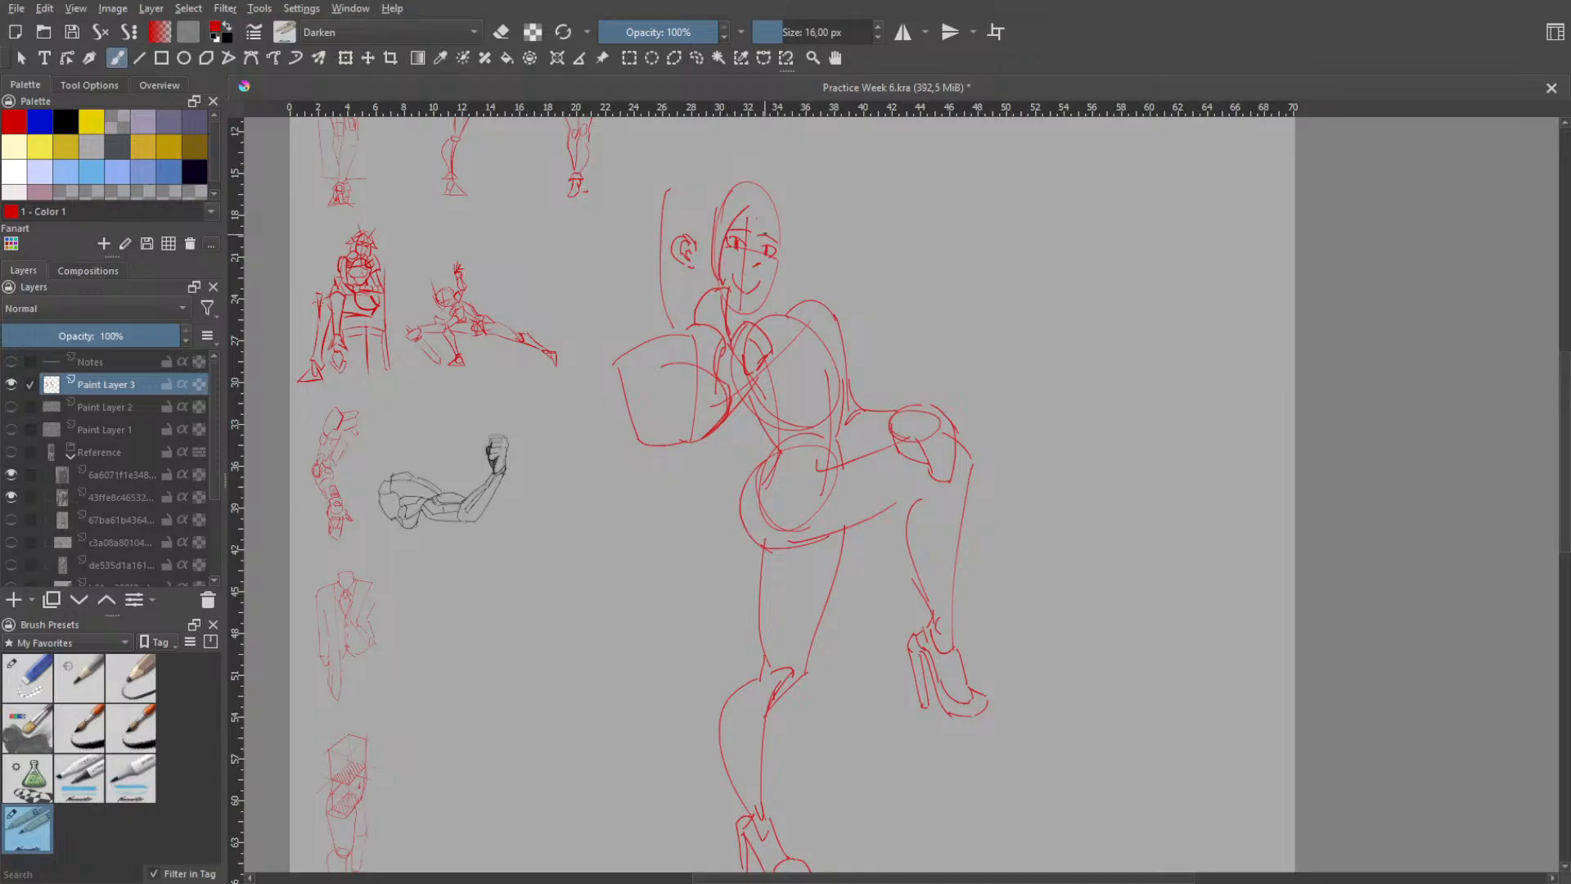
- Sketch the hair strands and outer hair contour down the far side of the face
drag(761, 206, 776, 283)
key(ctrl+z)
drag(767, 216, 779, 277)
key(ctrl+z)
key(ctrl+z)
drag(783, 201, 793, 274)
key(ctrl+z)
- Add a short fringe strand on the forehead and two small pointed bumps on top of the head
key(ctrl+z)
drag(780, 198, 789, 277)
key(ctrl+z)
mouse_move(750, 191)
mouse_down()
mouse_move(755, 232)
mouse_move(772, 221)
mouse_up()
key(ctrl+z)
drag(690, 183, 717, 187)
key(ctrl+z)
key(ctrl+z)
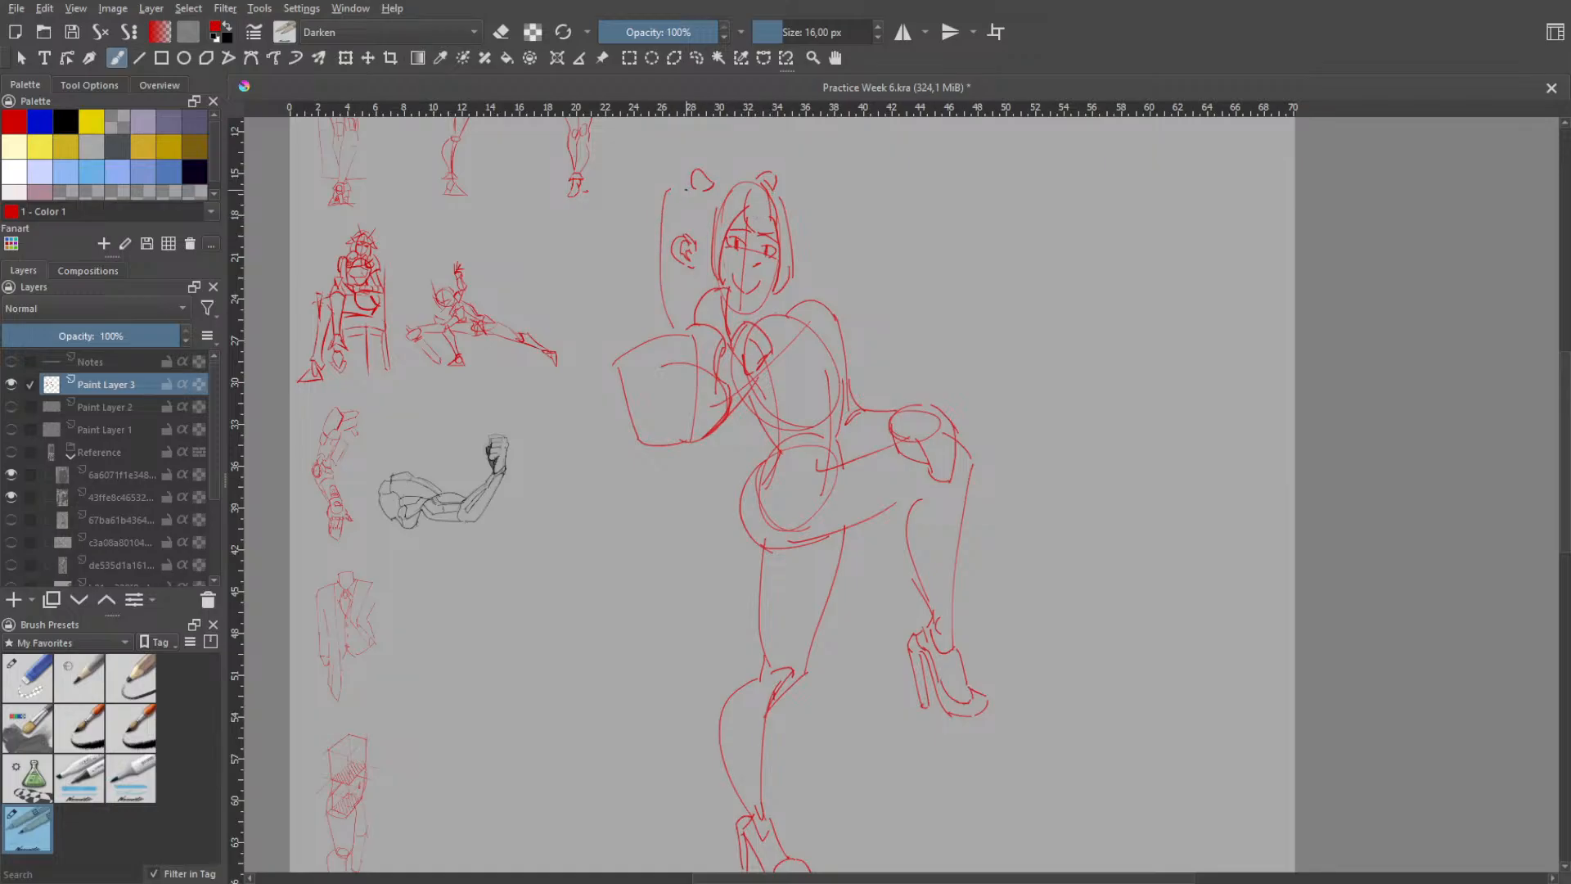
- Erase the long, nearly vertical hair line behind the ear
mouse_move(686, 190)
mouse_down()
mouse_move(653, 209)
mouse_move(662, 315)
mouse_up()
right_click(705, 176)
click(727, 173)
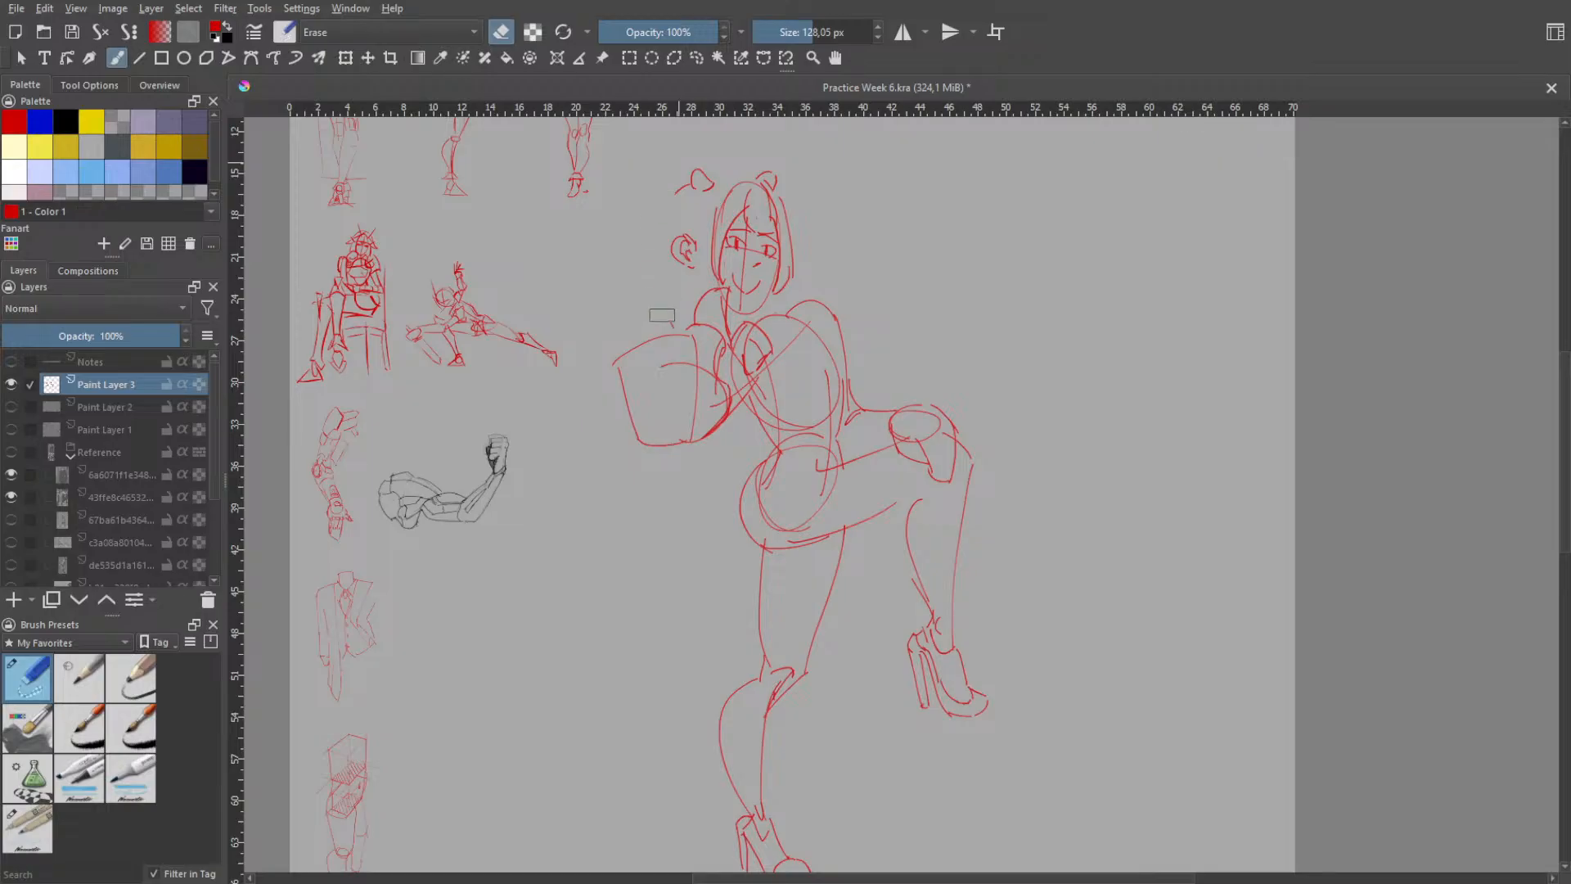
- Draw a rounded hair contour from the crown down behind the ear, and a curve joining the two head bumps
right_click(692, 293)
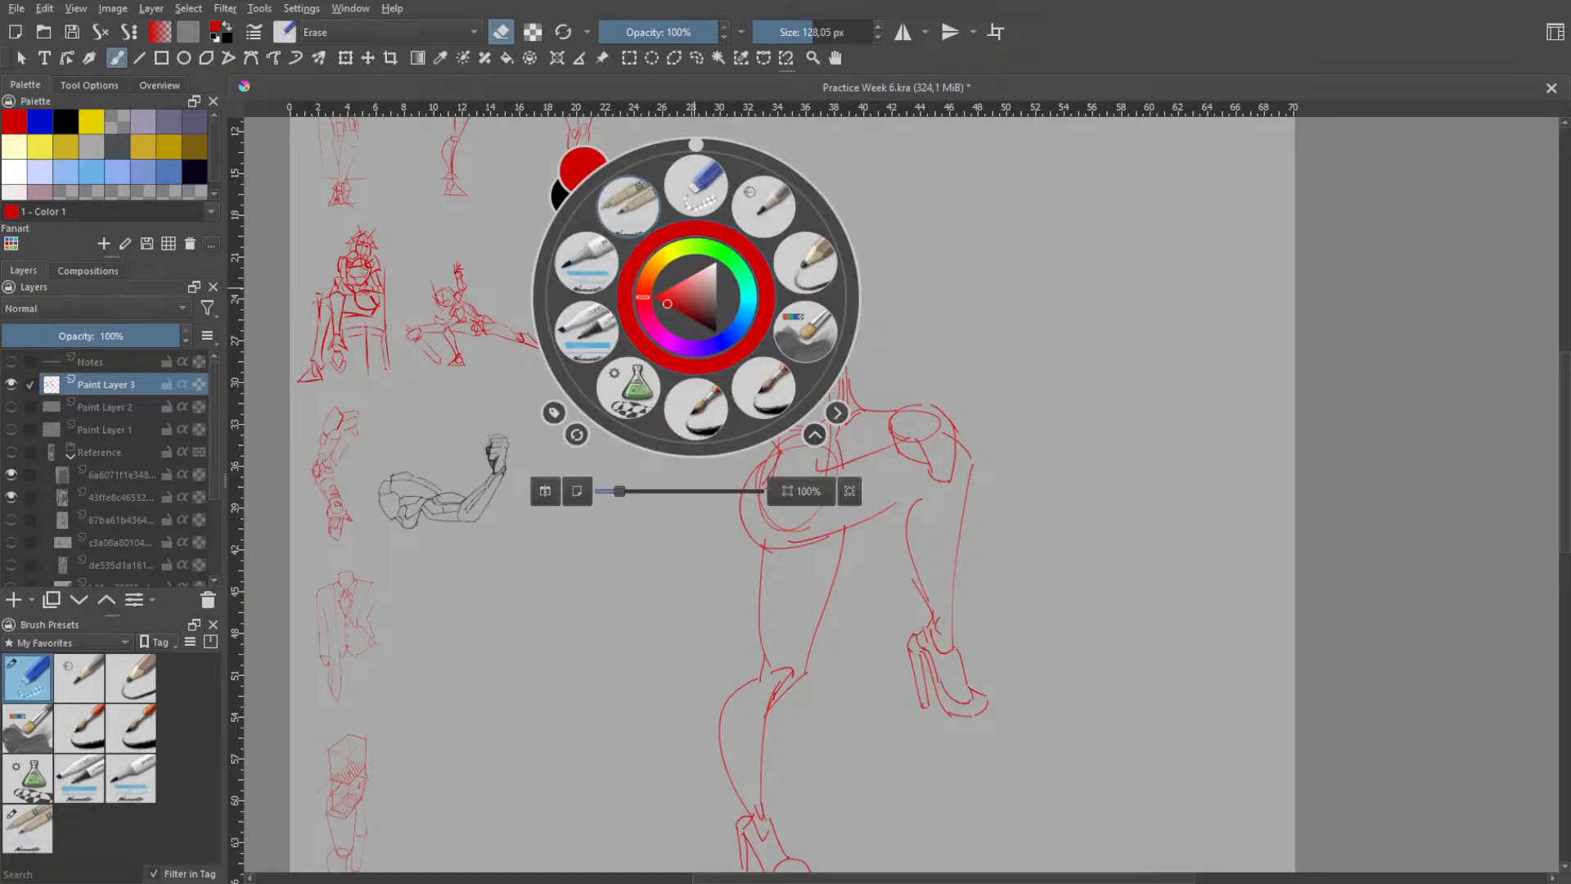
click(628, 207)
drag(680, 190, 666, 305)
key(ctrl+z)
drag(689, 185, 678, 319)
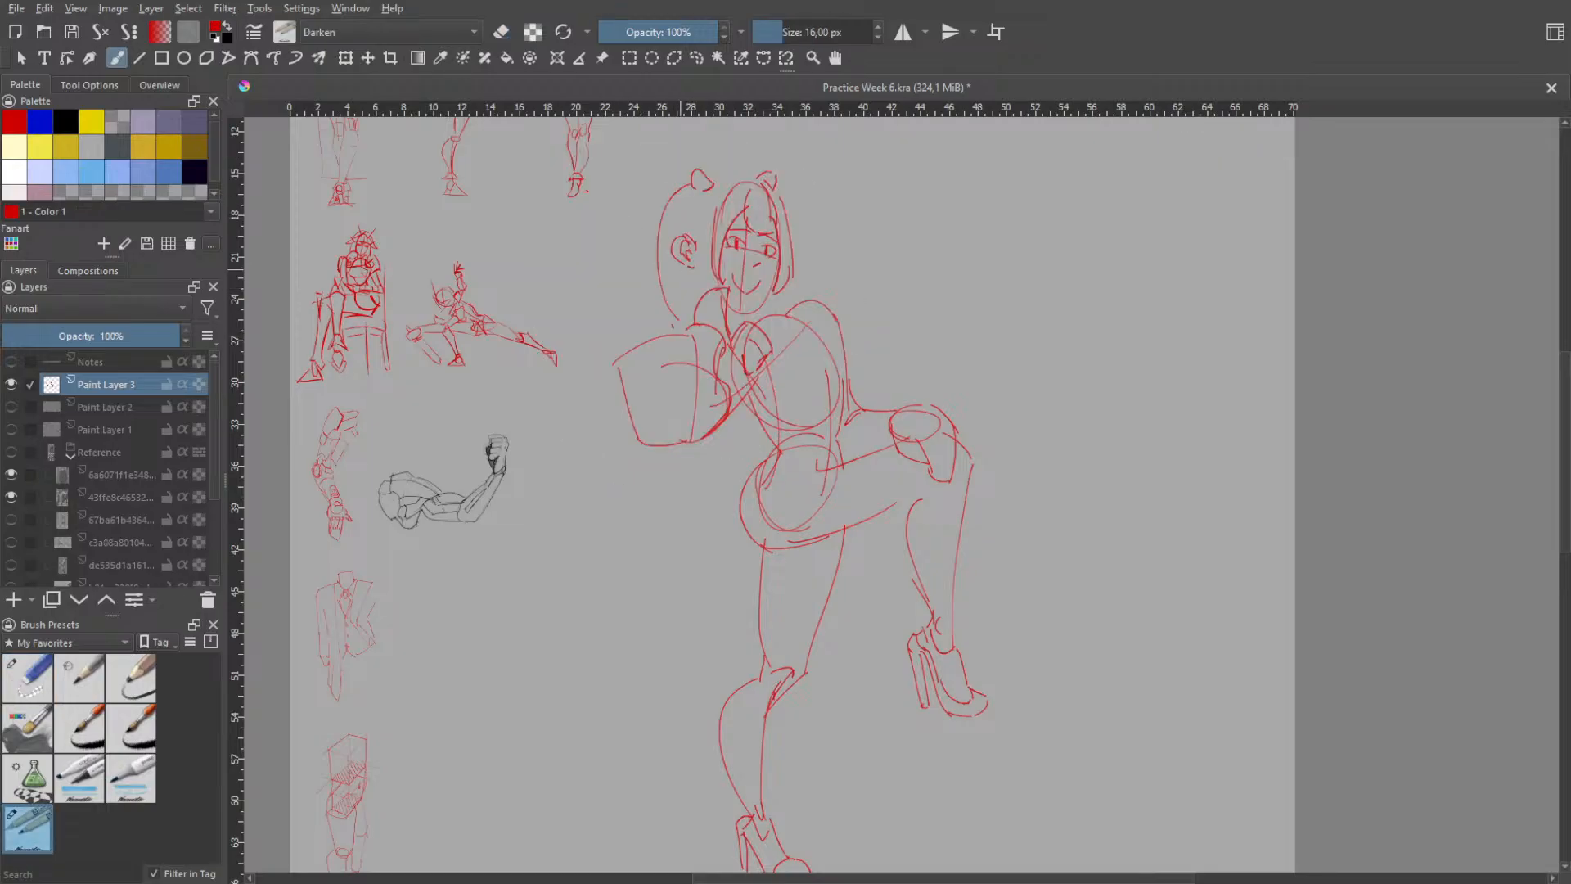
key(ctrl+z)
drag(679, 191, 678, 321)
key(ctrl+z)
mouse_move(679, 188)
mouse_down()
mouse_move(659, 245)
mouse_move(678, 314)
mouse_up()
key(ctrl+z)
drag(681, 185, 679, 328)
key(ctrl+z)
drag(712, 174, 757, 176)
key(ctrl+z)
key(ctrl+z)
- Erase both eyes and the eye guide line from the face, and return to the sketching brush
right_click(764, 294)
click(773, 197)
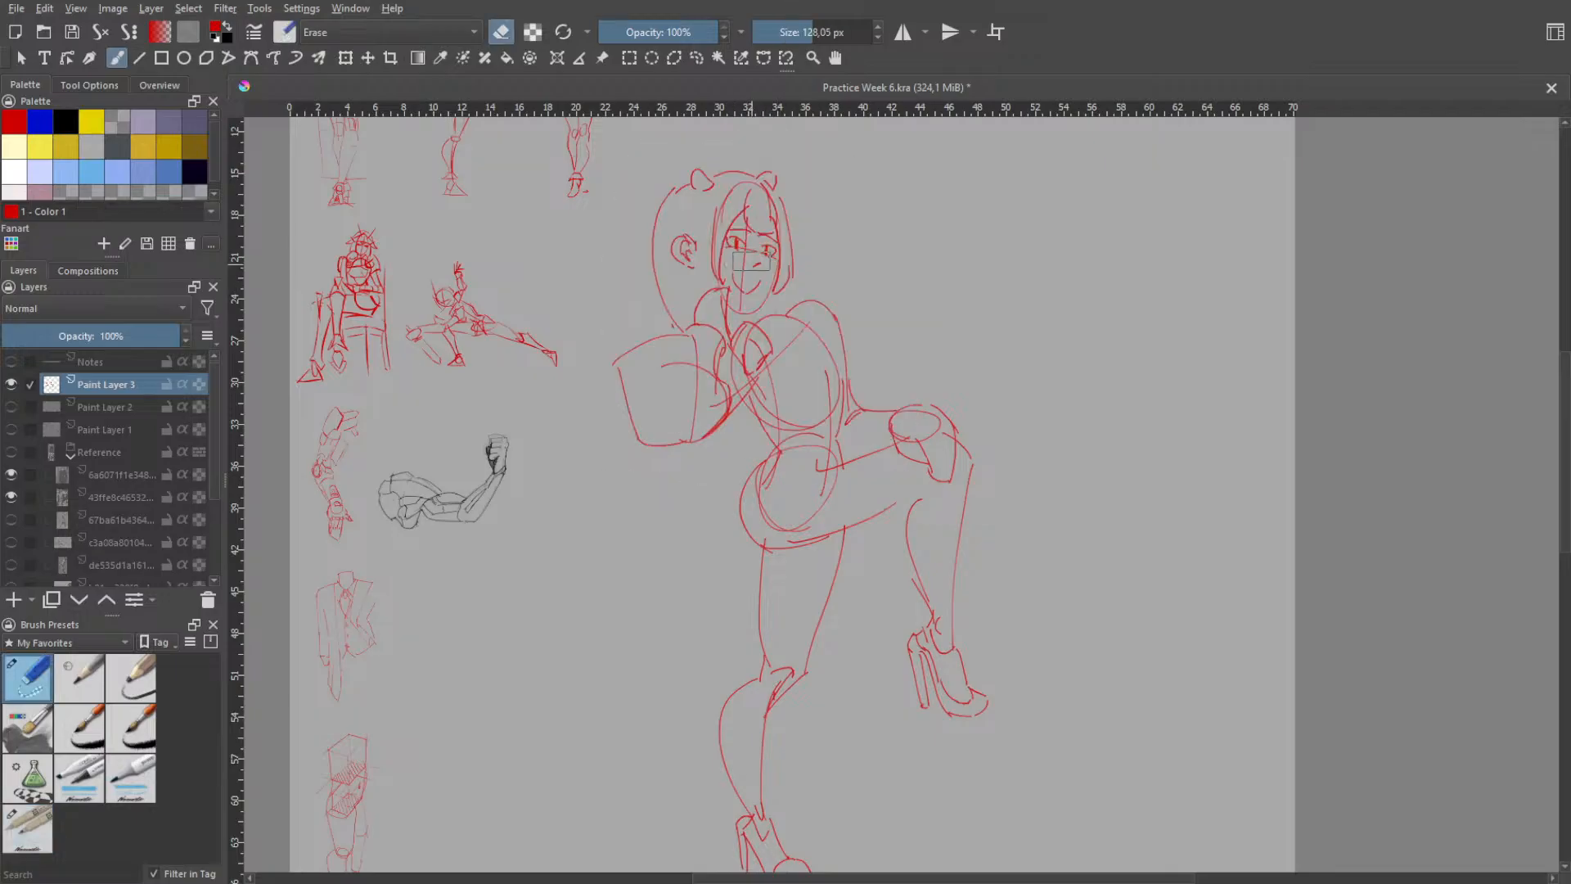
mouse_move(751, 259)
mouse_down()
mouse_move(734, 241)
mouse_move(766, 252)
mouse_up()
right_click(807, 319)
click(774, 250)
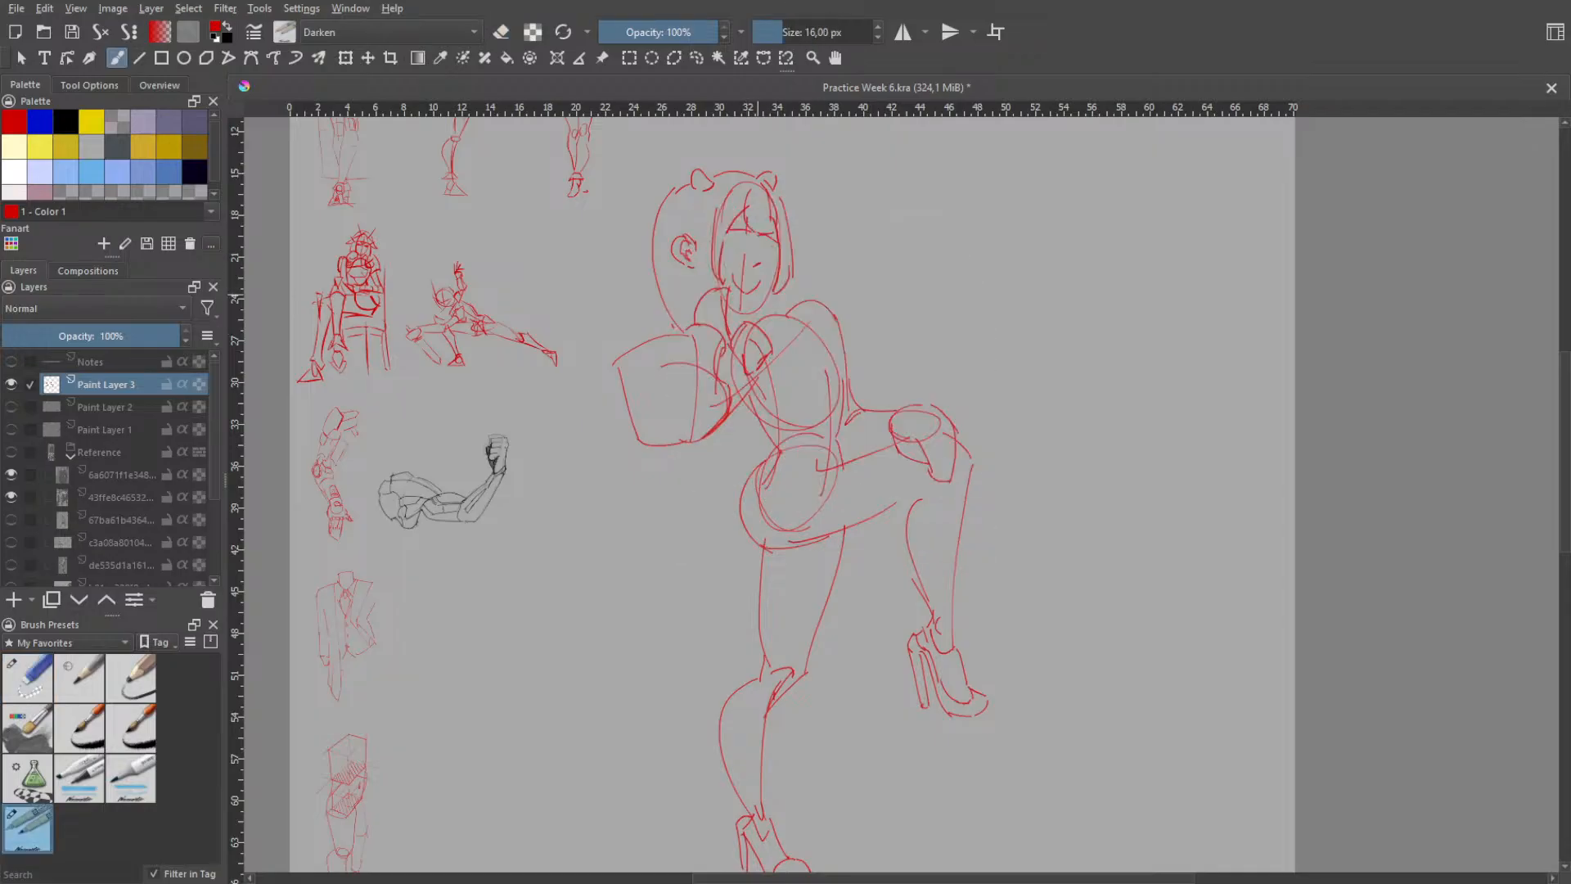
- Redraw the far eye as a curved lid with a filled pupil
scroll(781, 235, up, 4)
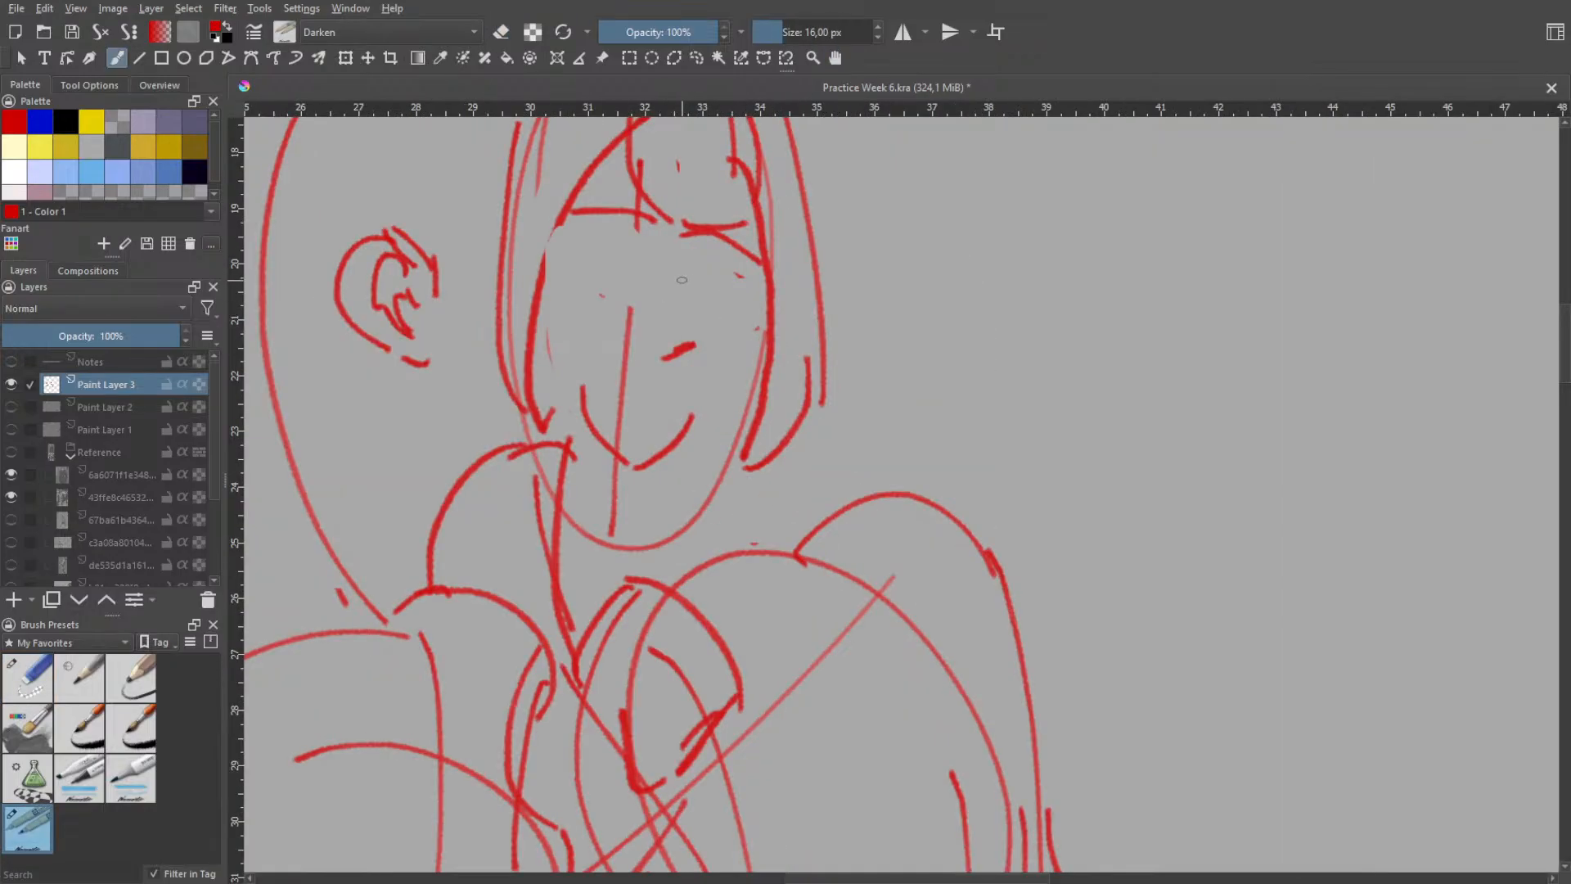
mouse_move(675, 283)
mouse_down()
mouse_move(716, 286)
mouse_move(724, 317)
mouse_up()
mouse_move(691, 302)
mouse_down()
mouse_move(709, 311)
mouse_move(698, 300)
mouse_up()
key(ctrl+z)
key(ctrl+z)
key(ctrl+z)
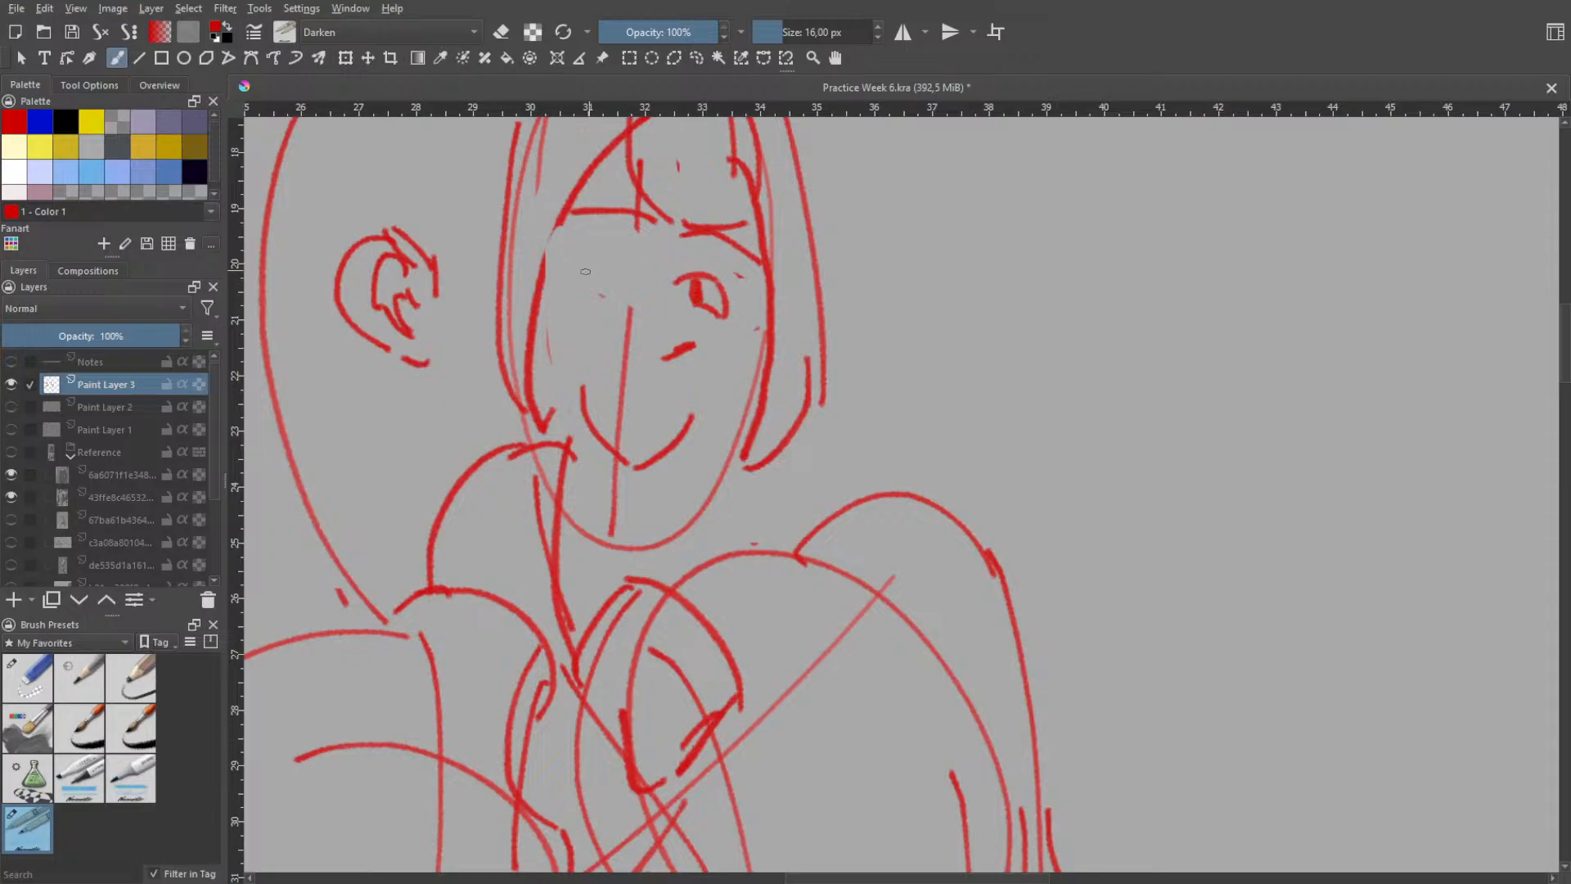
- Redraw the near eye with a curved lid and a pupil to match the far eye
key(ctrl+z)
mouse_move(579, 273)
mouse_down()
mouse_move(618, 298)
mouse_move(597, 261)
mouse_move(573, 277)
mouse_move(587, 255)
mouse_move(628, 287)
mouse_move(642, 274)
mouse_move(601, 257)
mouse_up()
key(ctrl+z)
key(ctrl+z)
key(ctrl+z)
key(ctrl+z)
key(ctrl+z)
- Undo the redrawn eyes, the head bumps, the fringe and all hair contours around the head
key(h)
scroll(696, 323, down, 2)
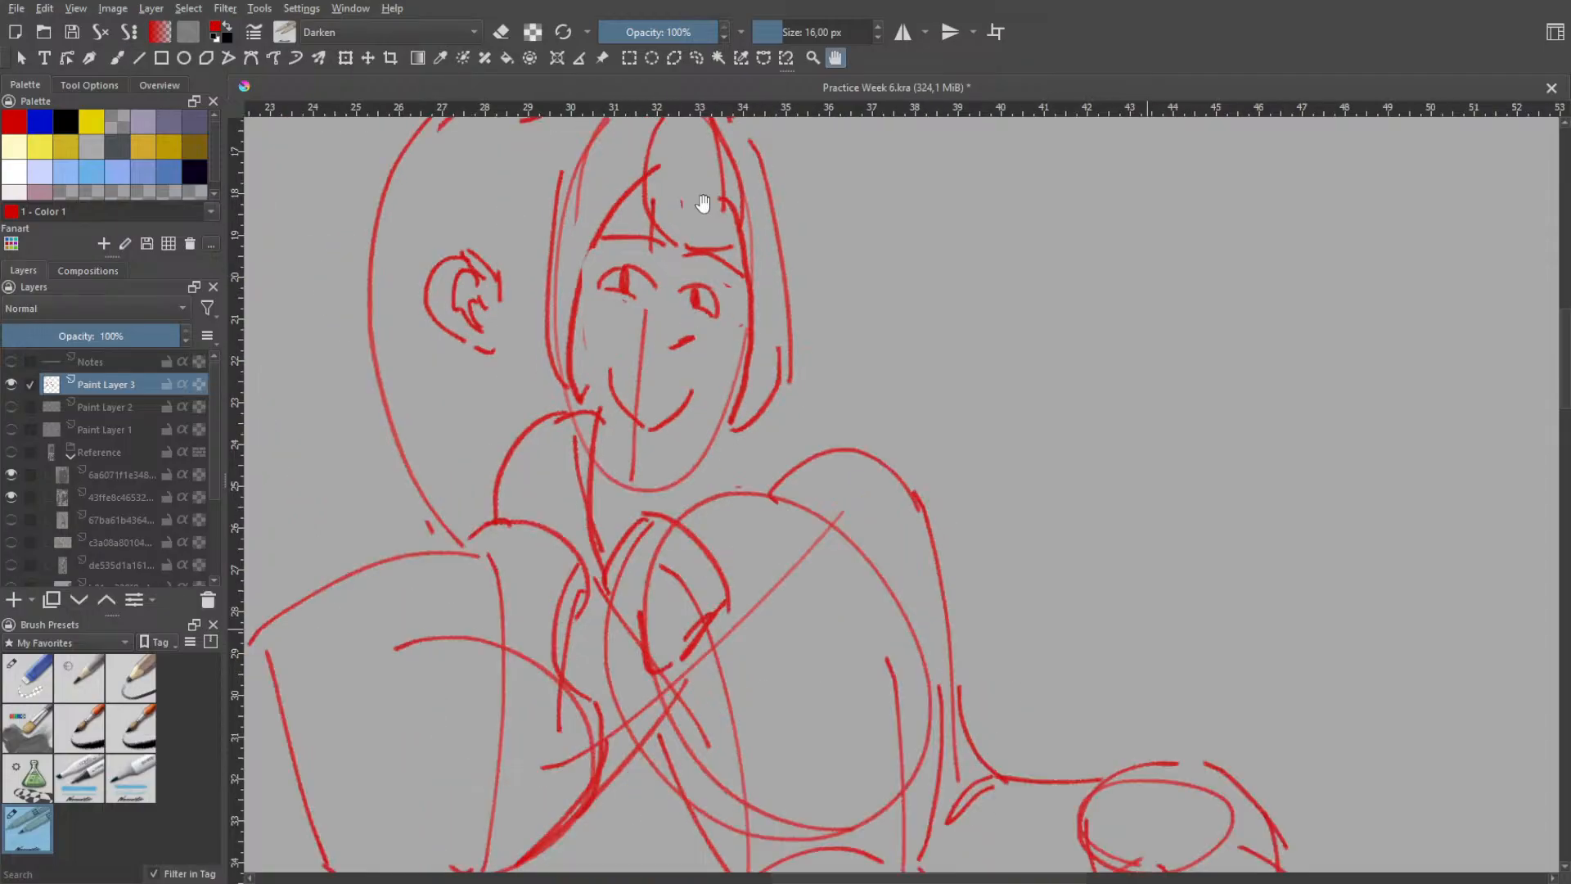
scroll(726, 318, down, 3)
scroll(694, 348, up, 1)
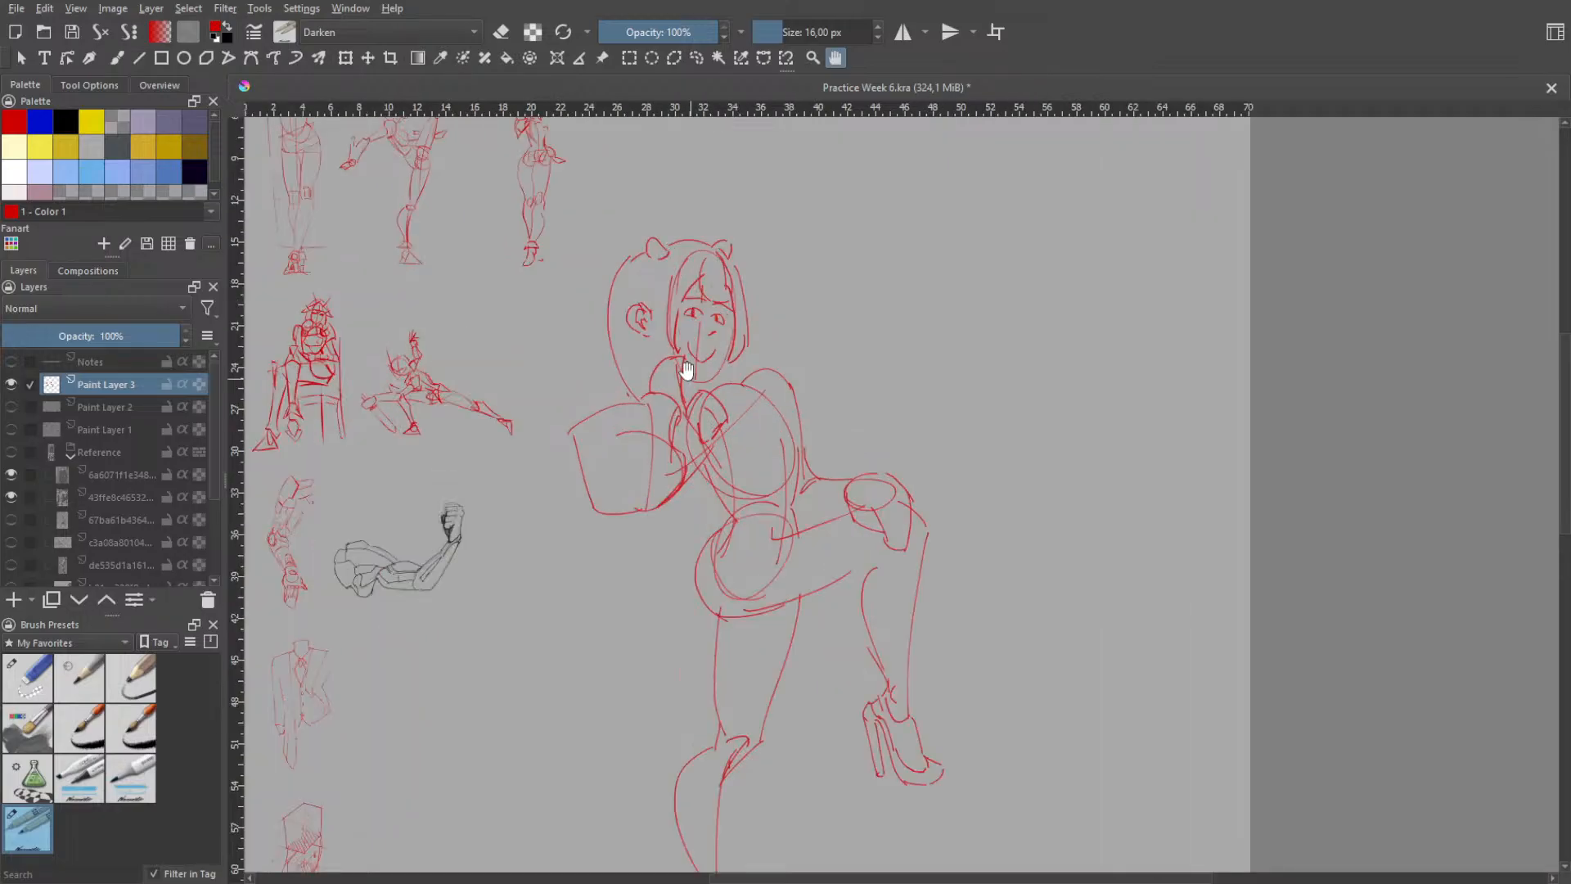
scroll(683, 360, up, 2)
key(ctrl+z)
key(ctrl+z)
key(ctrl+z)
key(ctrl+z)
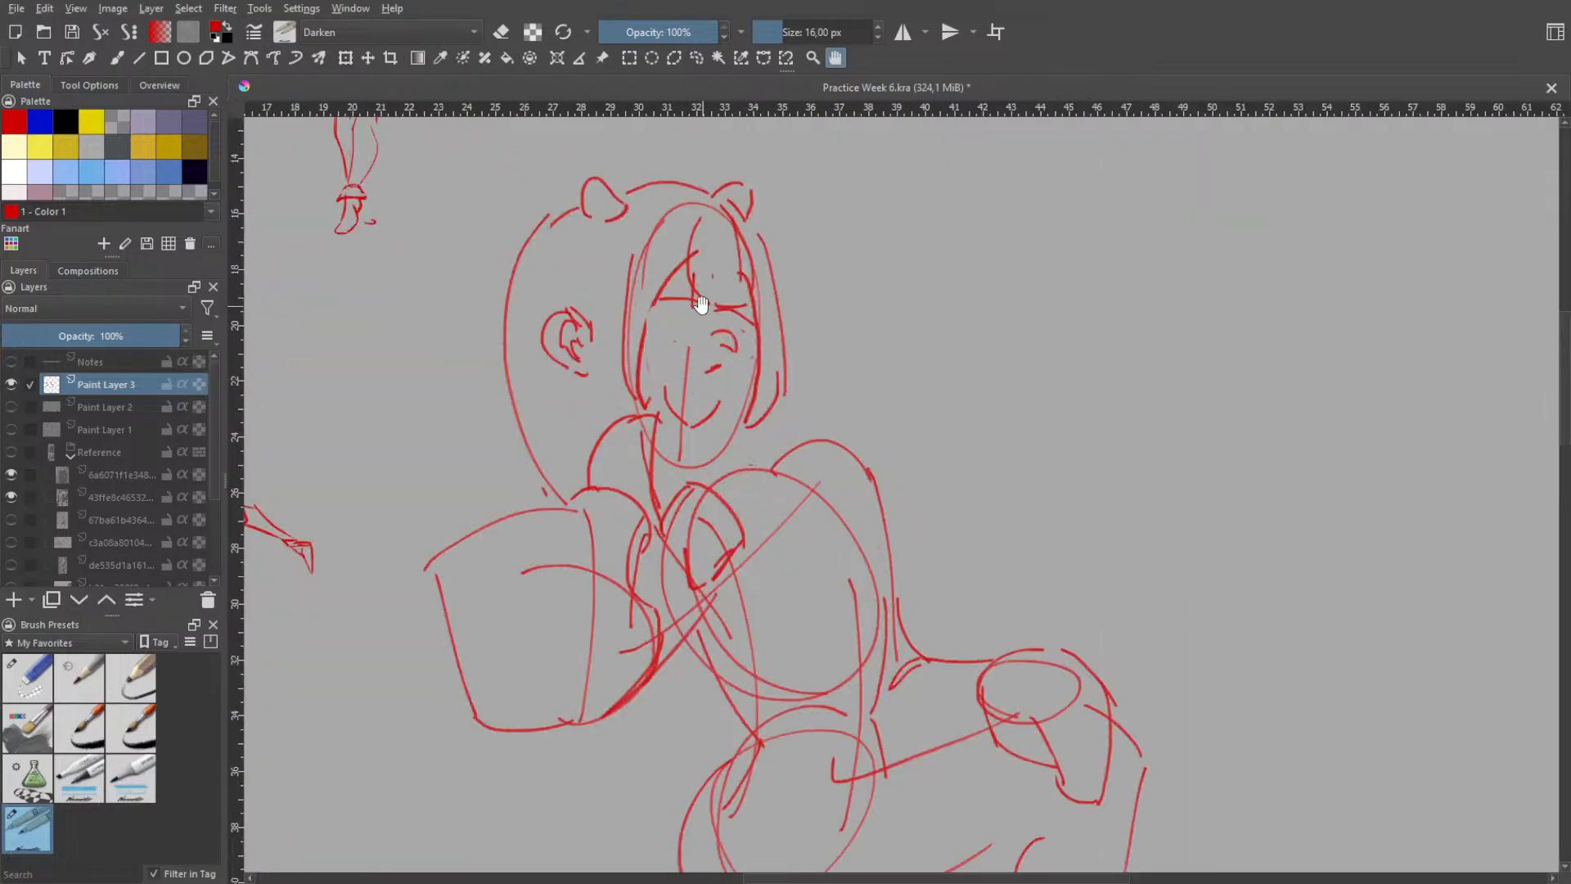
key(ctrl+z)
key(ctrl+z)
key(ctrl+z)
key(ctrl+z)
key(ctrl+z)
key(ctrl+z)
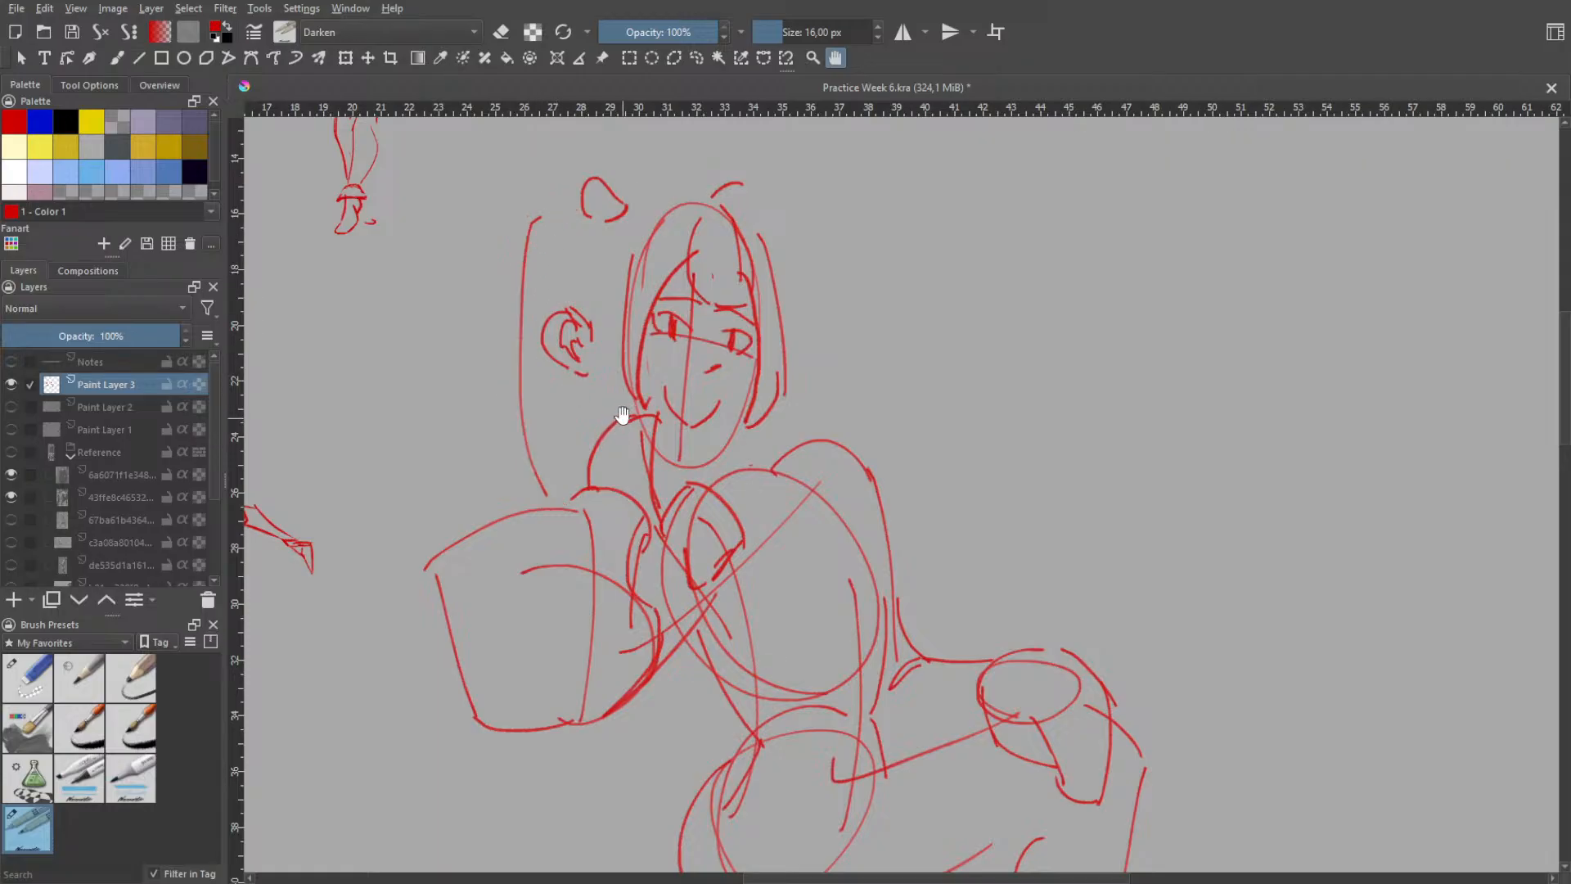
key(ctrl+z)
key(ctrl+z)
key(ctrl+z)
key(ctrl+z)
key(ctrl+z)
key(ctrl+z)
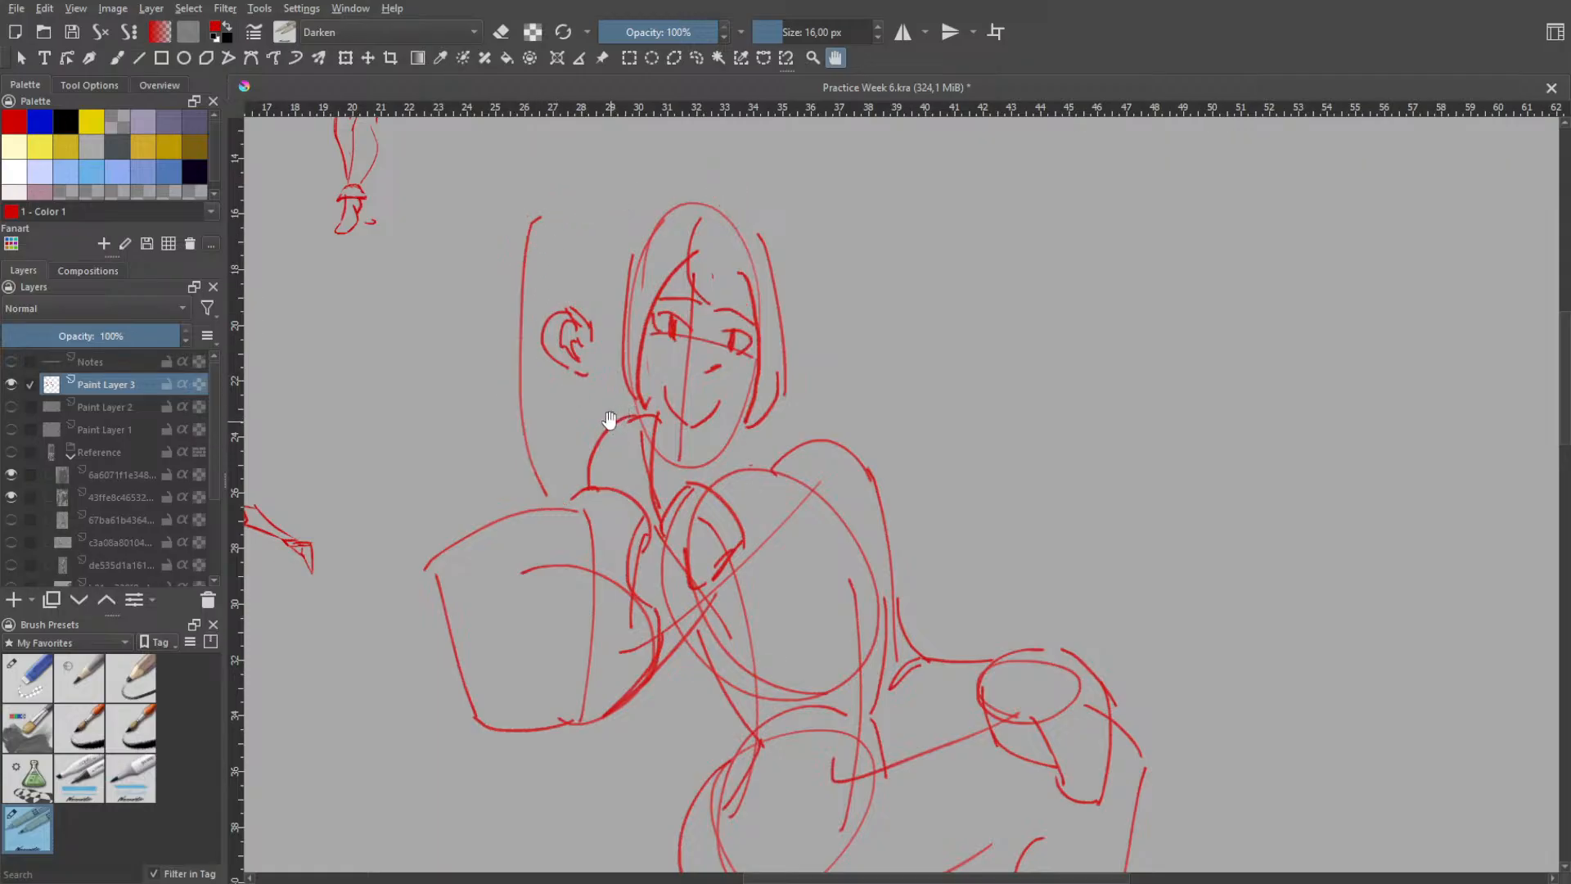
key(ctrl+z)
key(ctrl+z)
key(ctrl+z)
key(ctrl+z)
key(ctrl+z)
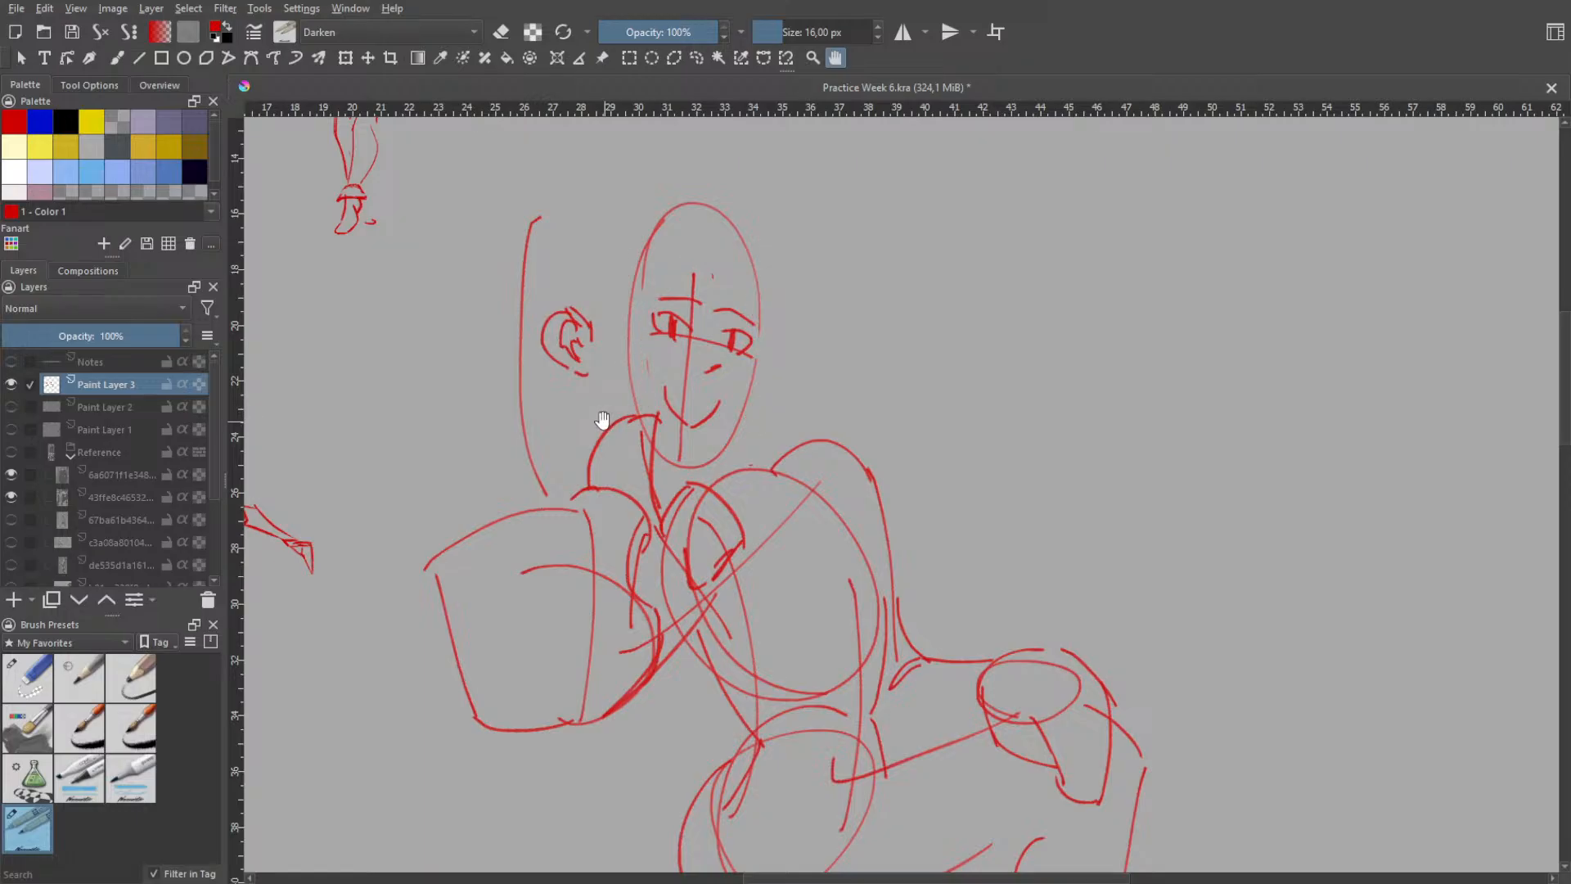
key(ctrl+z)
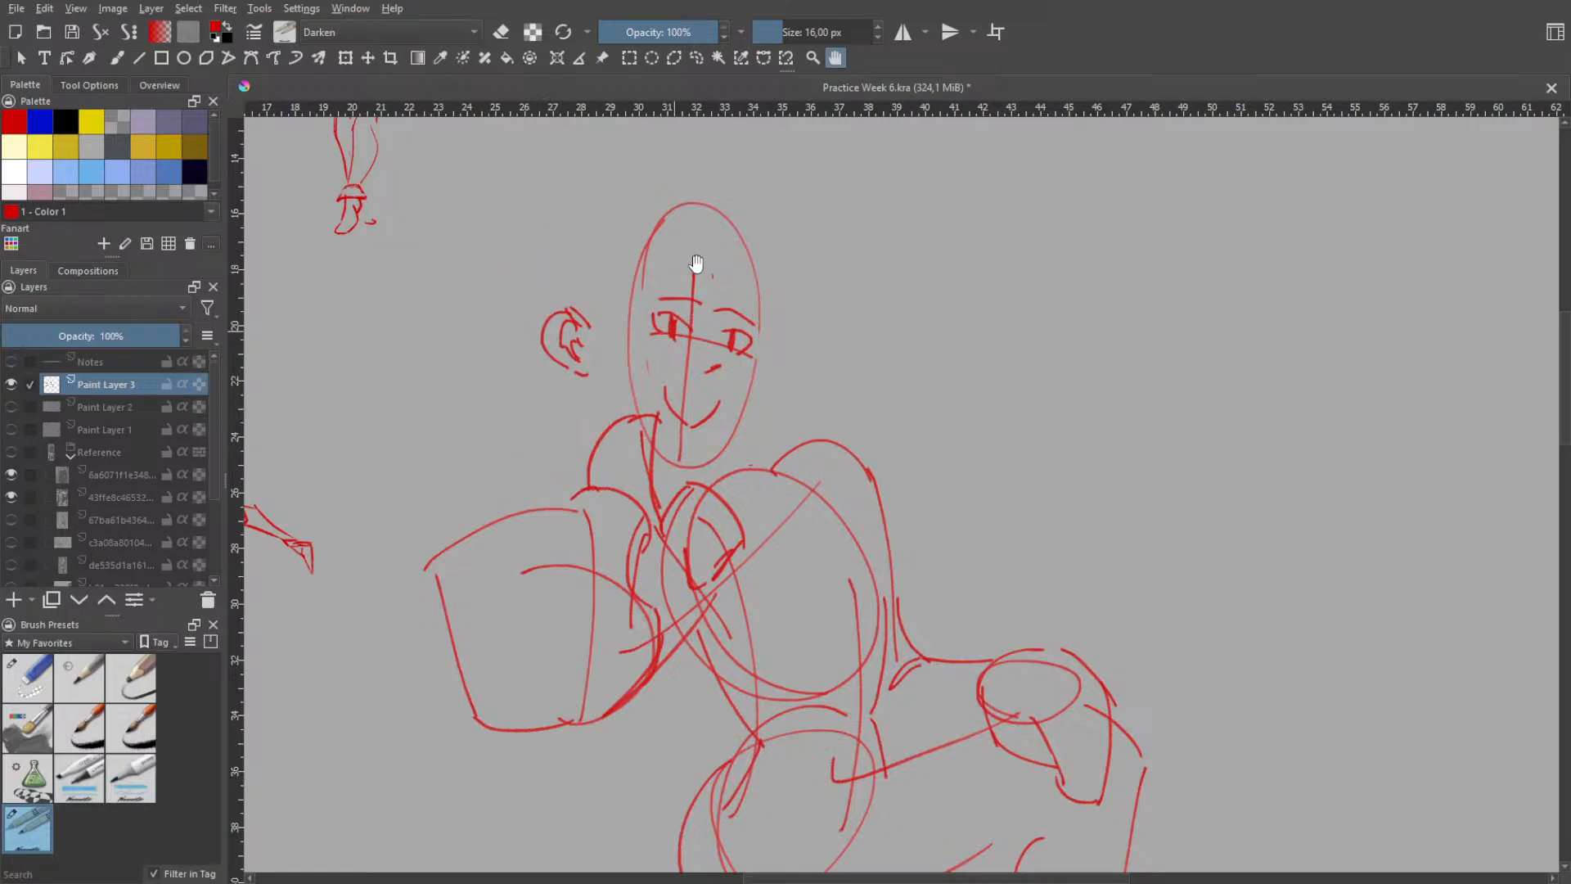
- Erase the eyes, brows, nose, mouth and guide lines inside the face oval, and return to the sketching brush
key(b)
right_click(720, 281)
click(692, 176)
mouse_move(675, 275)
mouse_down()
mouse_move(668, 338)
mouse_move(702, 288)
mouse_move(717, 356)
mouse_move(728, 322)
mouse_move(731, 338)
mouse_move(711, 354)
mouse_move(694, 446)
mouse_up()
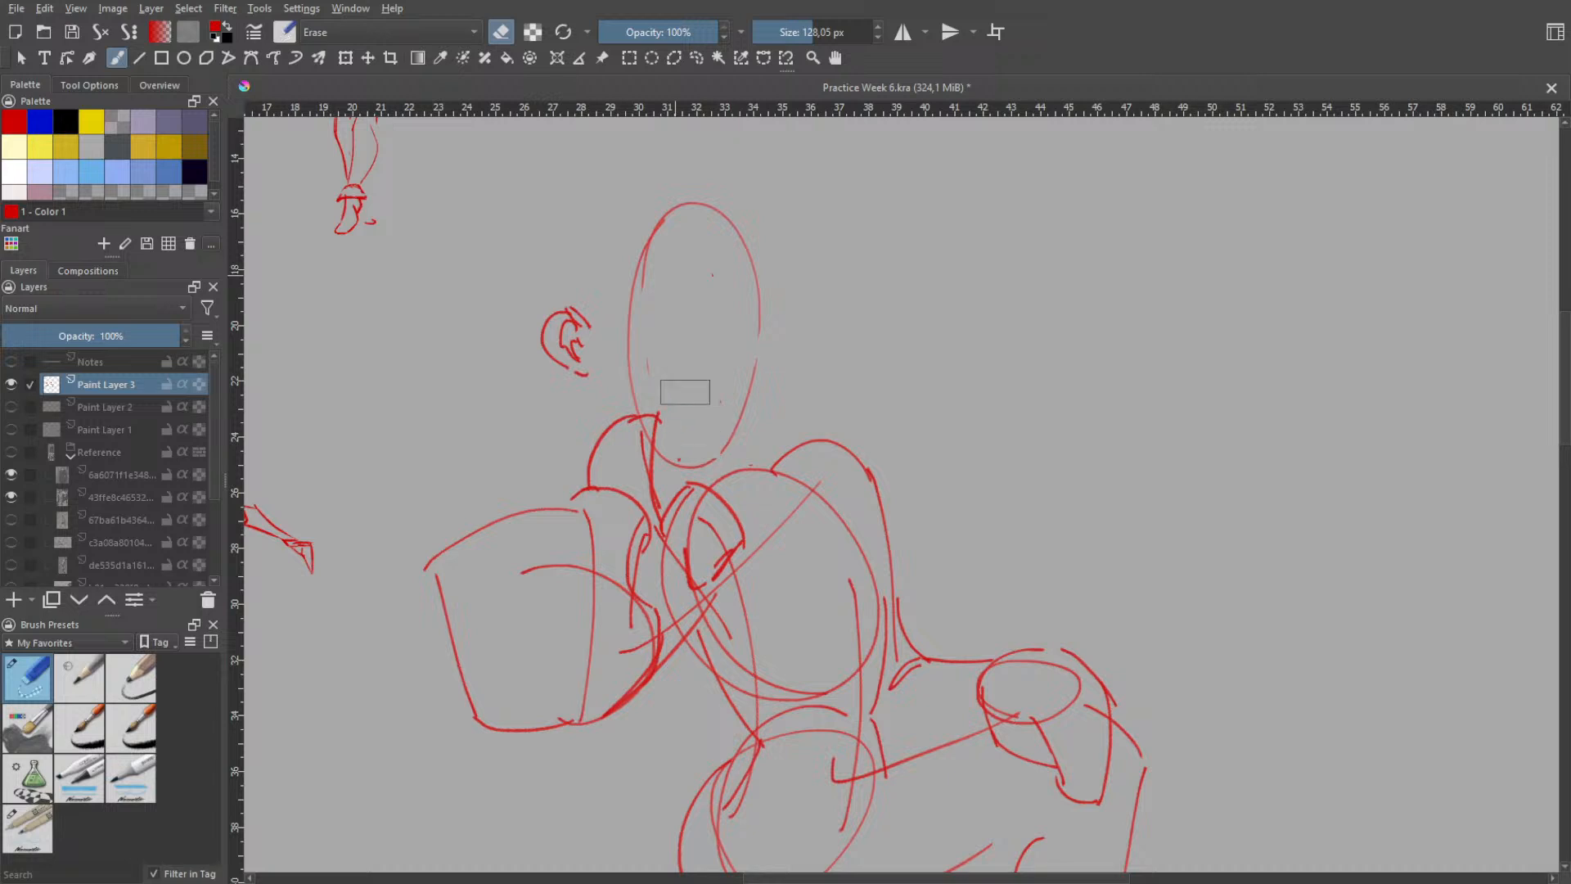
right_click(744, 323)
click(675, 274)
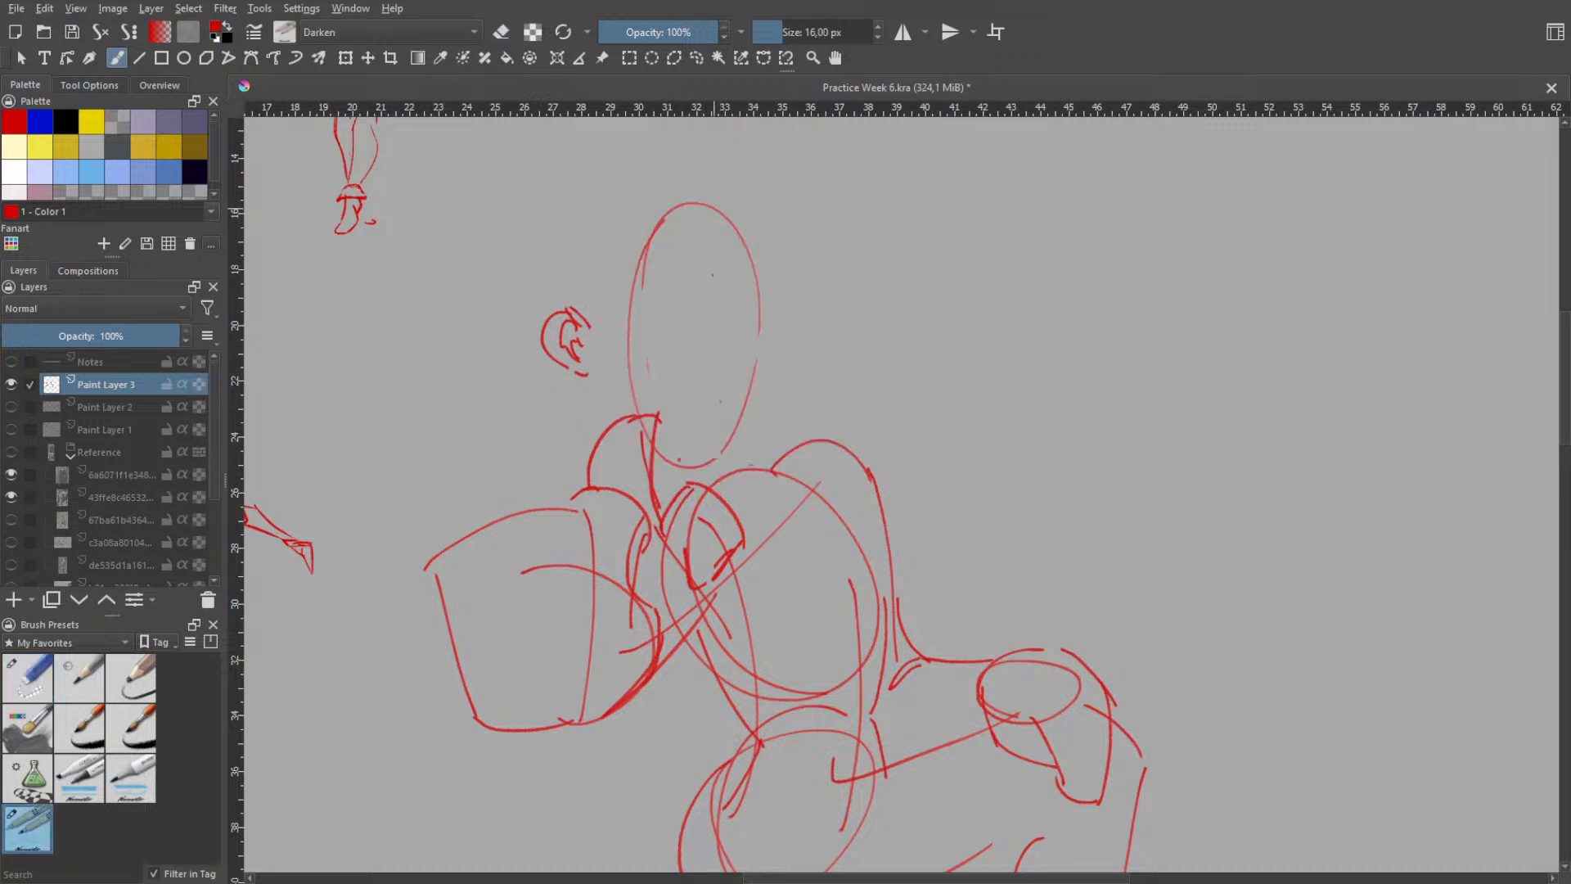
- Draw a curved vertical centre line down the far half of the face oval and a small pointed nose on it
key(ctrl+z)
mouse_move(714, 211)
mouse_down()
mouse_move(674, 468)
mouse_move(686, 459)
mouse_up()
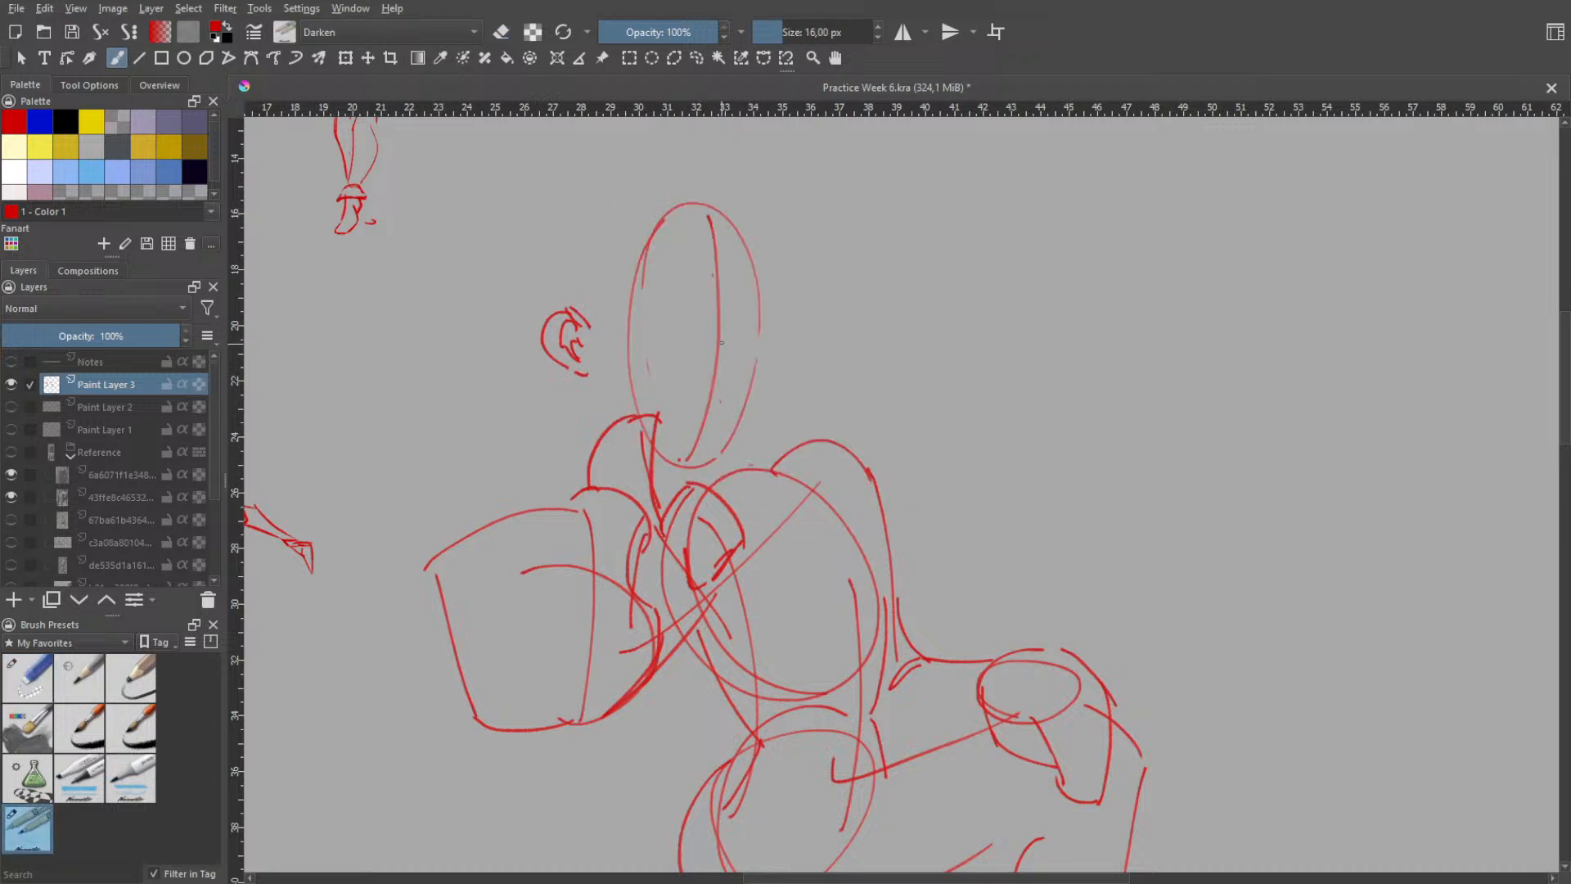
key(ctrl+z)
mouse_move(715, 365)
mouse_down()
mouse_move(735, 347)
mouse_move(722, 326)
mouse_move(733, 352)
mouse_up()
key(ctrl+z)
- Try sketching both eyes with curved lids and oval pupils on either side of the nose line
key(ctrl+z)
key(ctrl+z)
mouse_move(730, 289)
mouse_down()
mouse_move(729, 359)
mouse_move(747, 303)
mouse_move(730, 352)
mouse_move(675, 350)
mouse_move(674, 316)
mouse_move(671, 349)
mouse_move(672, 315)
mouse_move(686, 324)
mouse_move(655, 335)
mouse_up()
key(ctrl+z)
key(ctrl+z)
key(ctrl+z)
key(ctrl+z)
key(ctrl+z)
key(ctrl+z)
key(ctrl+z)
key(ctrl+z)
key(ctrl+z)
key(ctrl+z)
key(ctrl+z)
key(ctrl+z)
key(ctrl+z)
key(ctrl+z)
key(ctrl+z)
key(ctrl+z)
- Try reshaping the two eyes and adding strokes across the brow, and undo the eye strokes
key(ctrl+z)
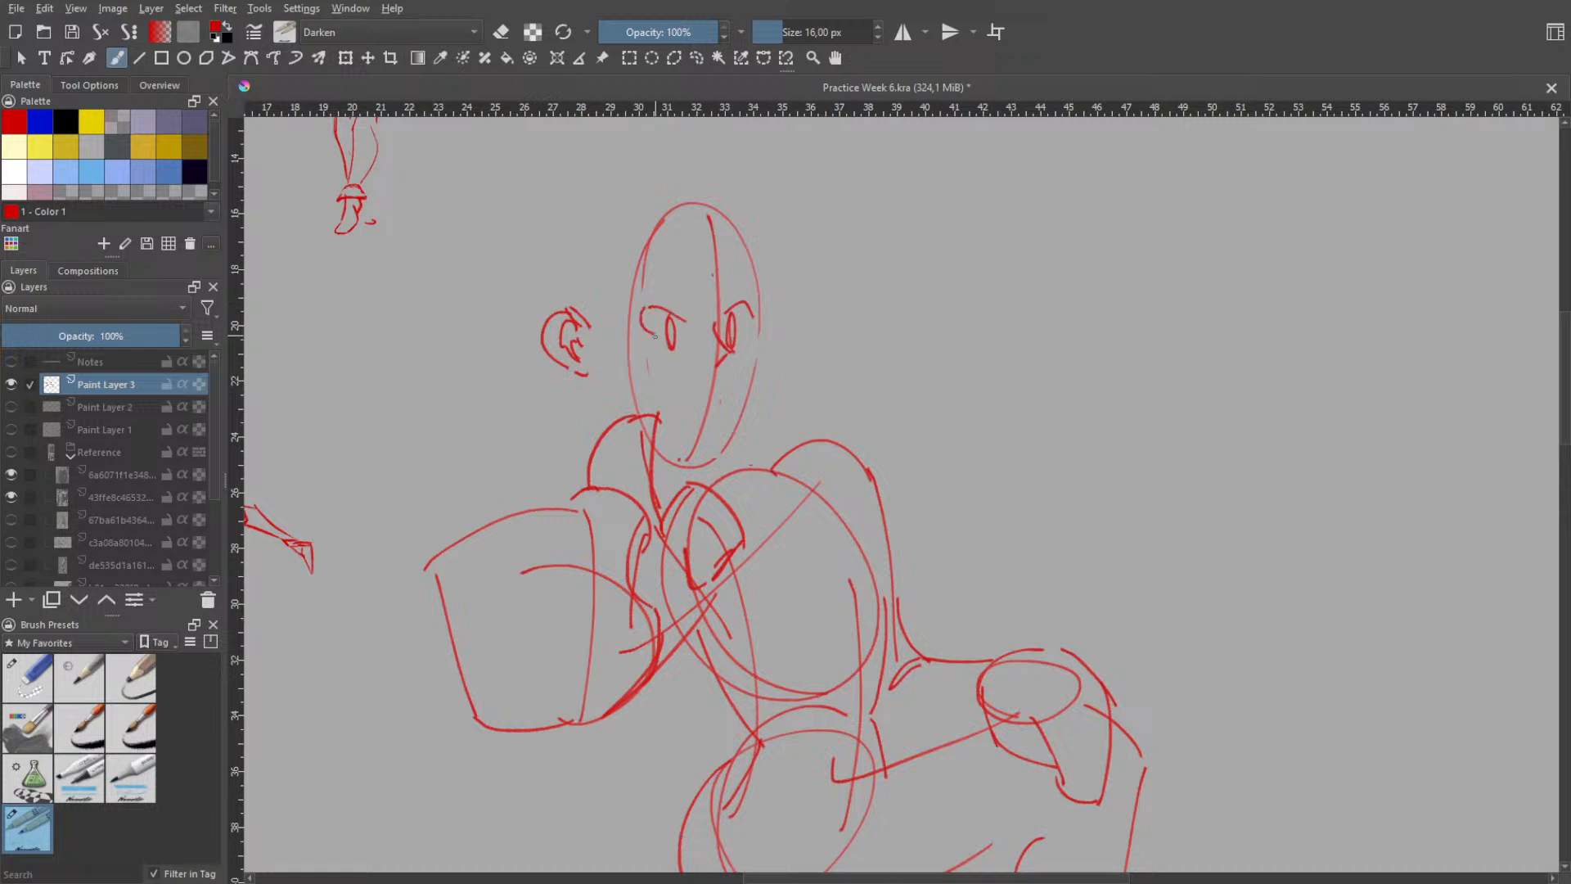
drag(744, 315, 746, 331)
key(ctrl+z)
drag(651, 308, 657, 349)
key(ctrl+z)
key(ctrl+z)
key(ctrl+z)
key(ctrl+z)
mouse_move(643, 295)
mouse_down()
mouse_move(689, 297)
mouse_move(682, 283)
mouse_move(692, 301)
mouse_move(757, 300)
mouse_up()
key(ctrl+z)
key(ctrl+z)
key(ctrl+z)
key(ctrl+z)
key(ctrl+z)
key(ctrl+z)
key(ctrl+z)
key(ctrl+z)
key(ctrl+z)
key(ctrl+z)
key(ctrl+z)
key(ctrl+z)
key(ctrl+z)
key(ctrl+z)
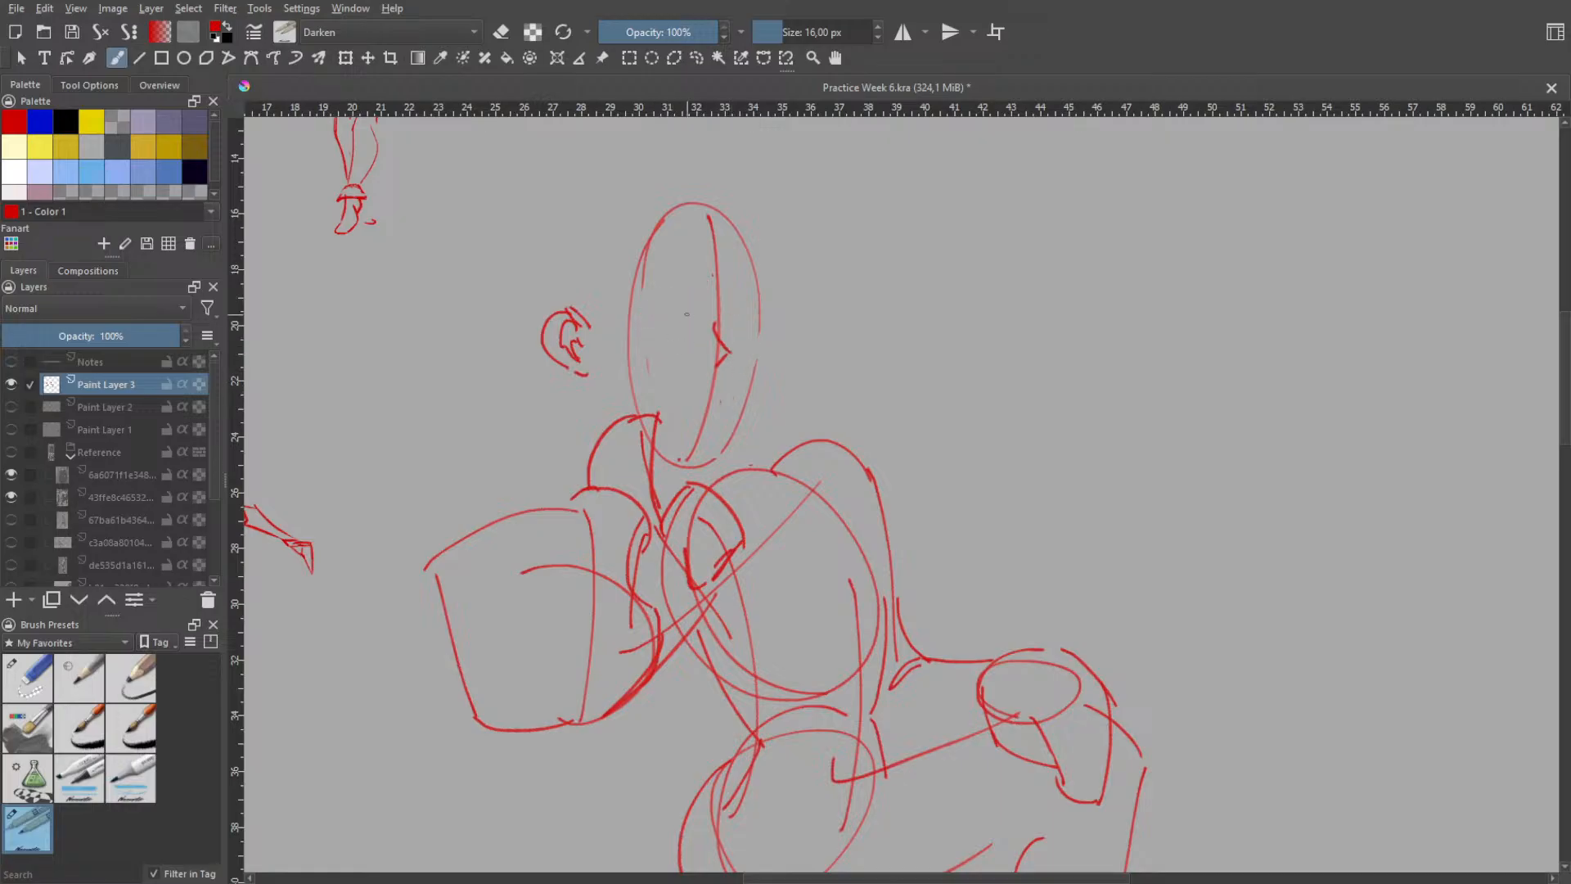
- Draw the two eyes as simple closed-lid arcs on either side of the nose
mouse_move(648, 329)
mouse_down()
mouse_move(698, 334)
mouse_move(753, 311)
mouse_move(751, 329)
mouse_up()
key(ctrl+z)
- Draw a small mouth on the centre line below the nose
key(ctrl+z)
key(ctrl+z)
key(ctrl+z)
drag(689, 399, 704, 415)
drag(684, 383, 703, 409)
key(ctrl+z)
key(space)
scroll(743, 390, down, 1)
drag(739, 376, 765, 317)
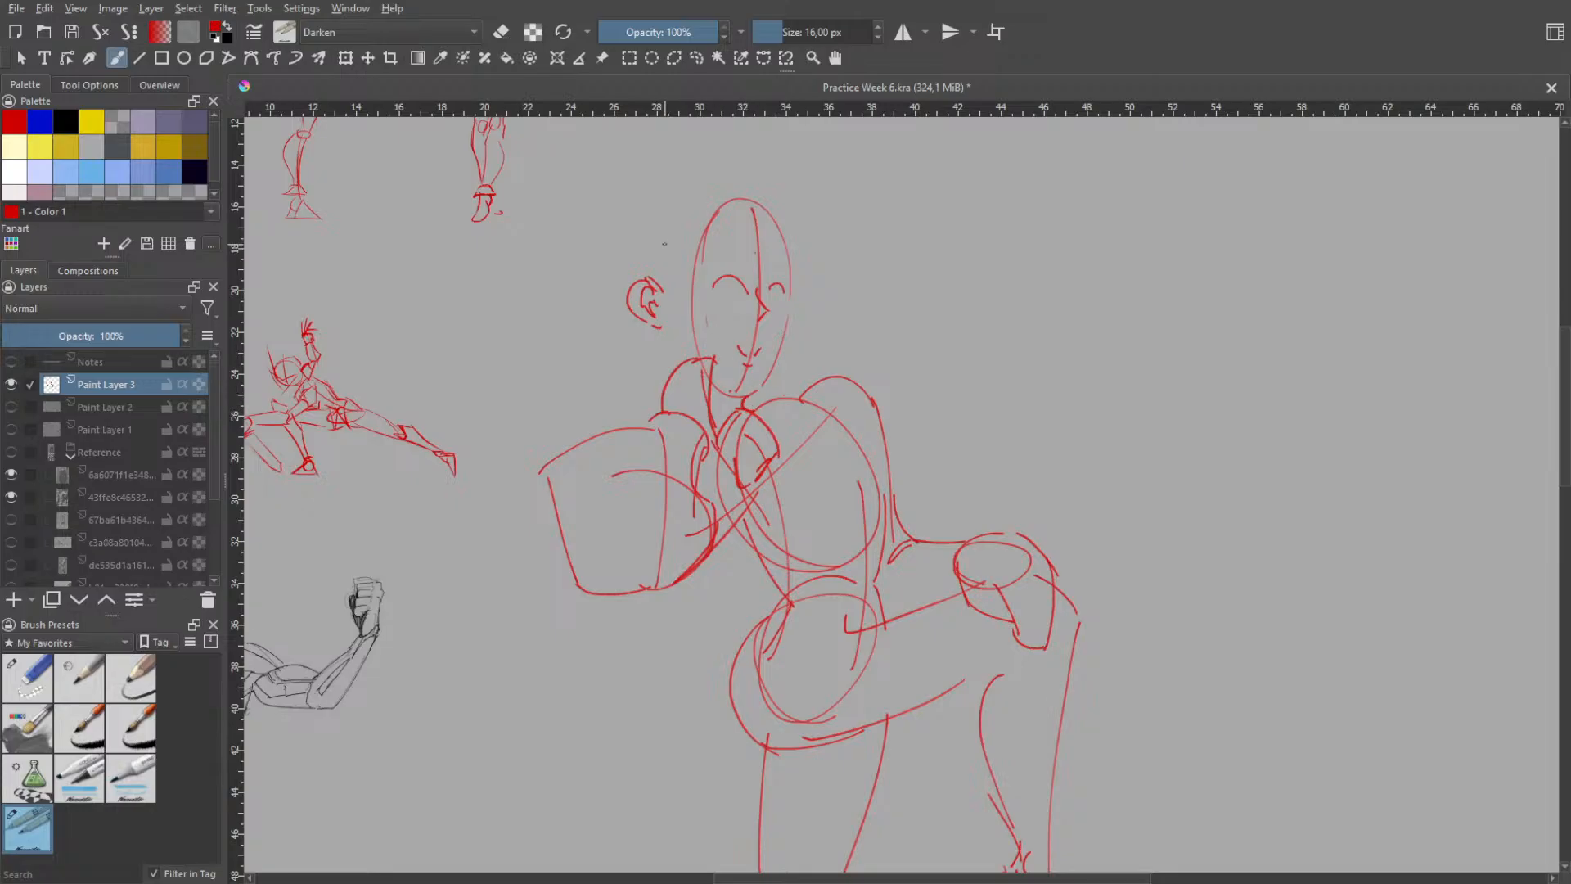
- Try a hair outline rising from the ear over the crown and dropping straight down the far side of the face
key(ctrl+z)
mouse_move(623, 283)
mouse_down()
mouse_move(656, 186)
mouse_move(717, 159)
mouse_up()
key(ctrl+z)
mouse_move(636, 219)
mouse_down()
mouse_move(733, 176)
mouse_move(791, 188)
mouse_move(796, 154)
mouse_up()
key(ctrl+z)
key(ctrl+z)
drag(789, 168, 792, 218)
drag(800, 162, 795, 367)
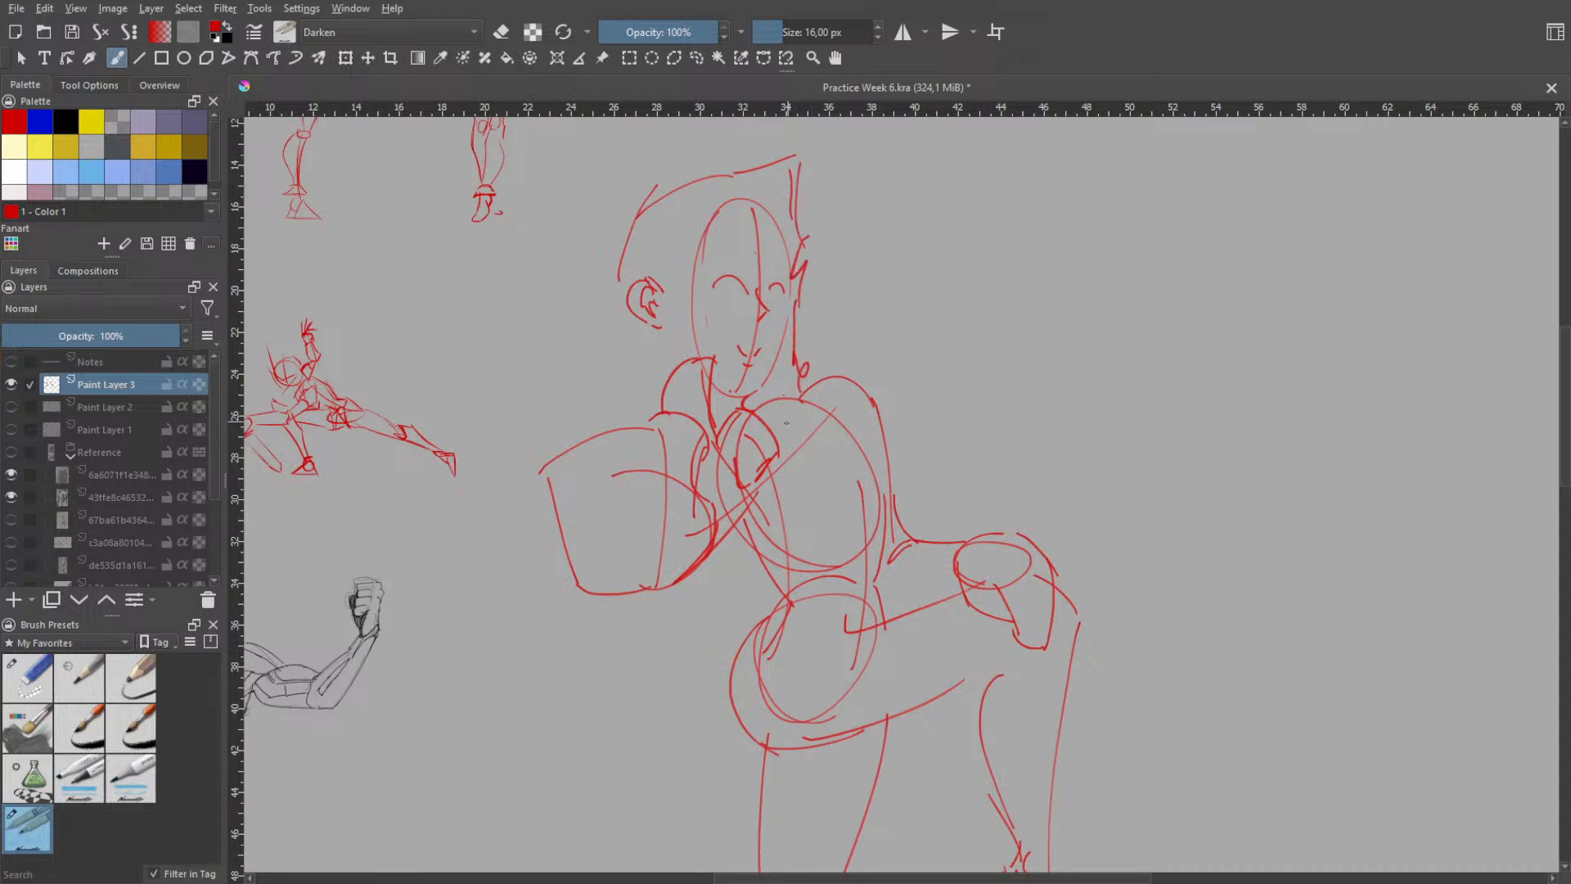
key(ctrl+z)
key(ctrl+z)
key(ctrl+z)
key(ctrl+z)
key(ctrl+z)
key(ctrl+z)
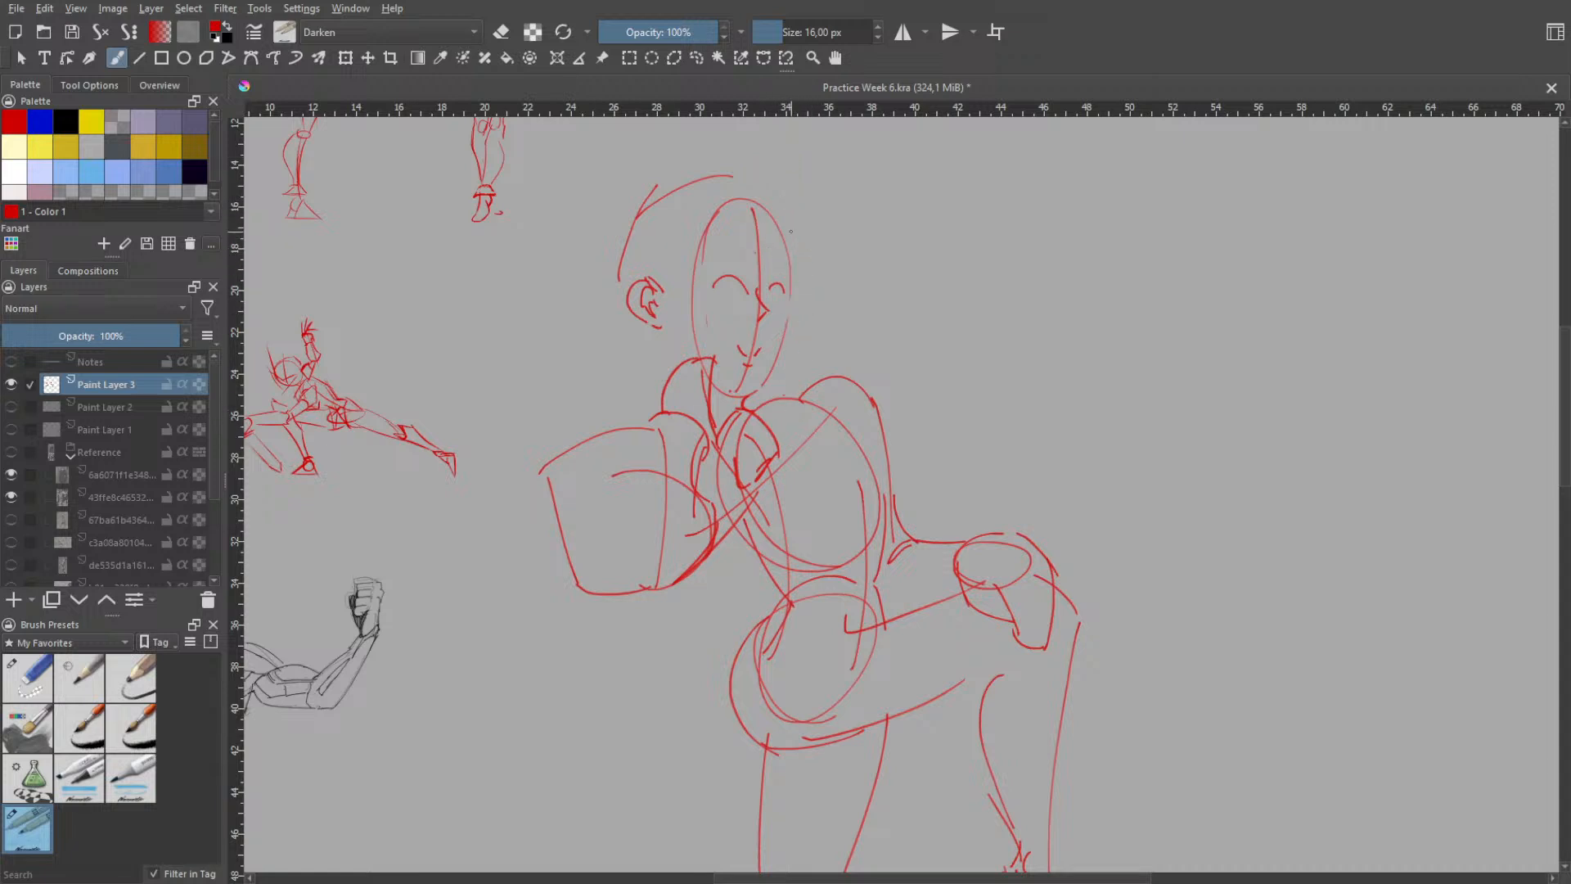
key(ctrl+z)
key(ctrl+z)
- Sketch a bob hairstyle outline behind the ear, over the crown, across the forehead and down the far side of the face
mouse_move(630, 398)
mouse_down()
mouse_move(648, 362)
mouse_move(673, 340)
mouse_up()
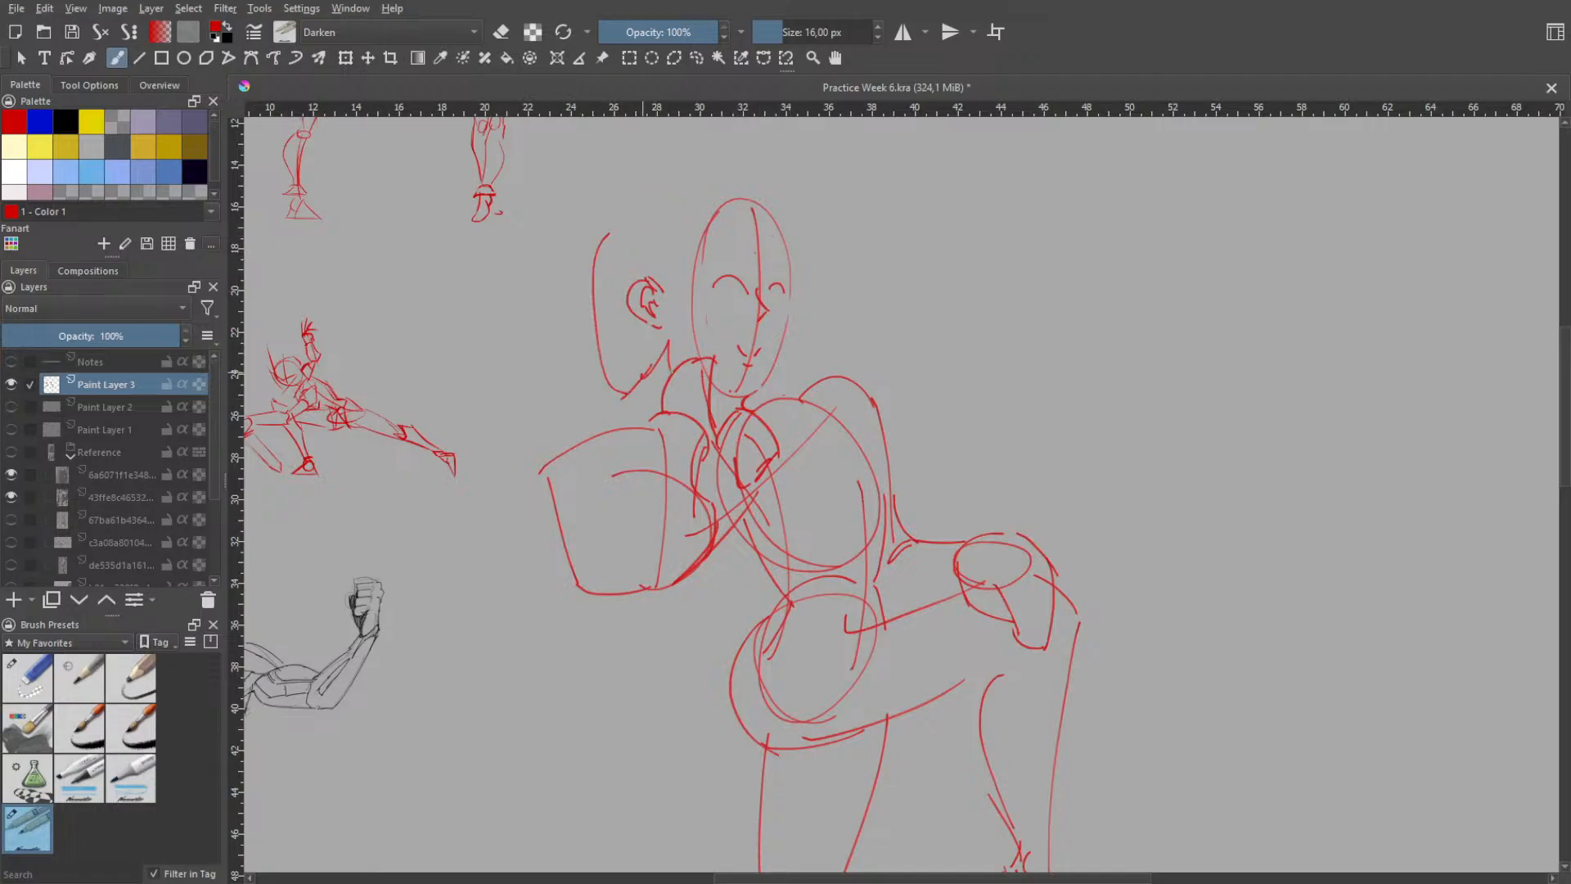
mouse_move(627, 209)
mouse_down()
mouse_move(745, 173)
mouse_move(728, 261)
mouse_move(767, 267)
mouse_up()
mouse_move(766, 194)
mouse_down()
mouse_move(805, 272)
mouse_move(813, 361)
mouse_move(787, 372)
mouse_up()
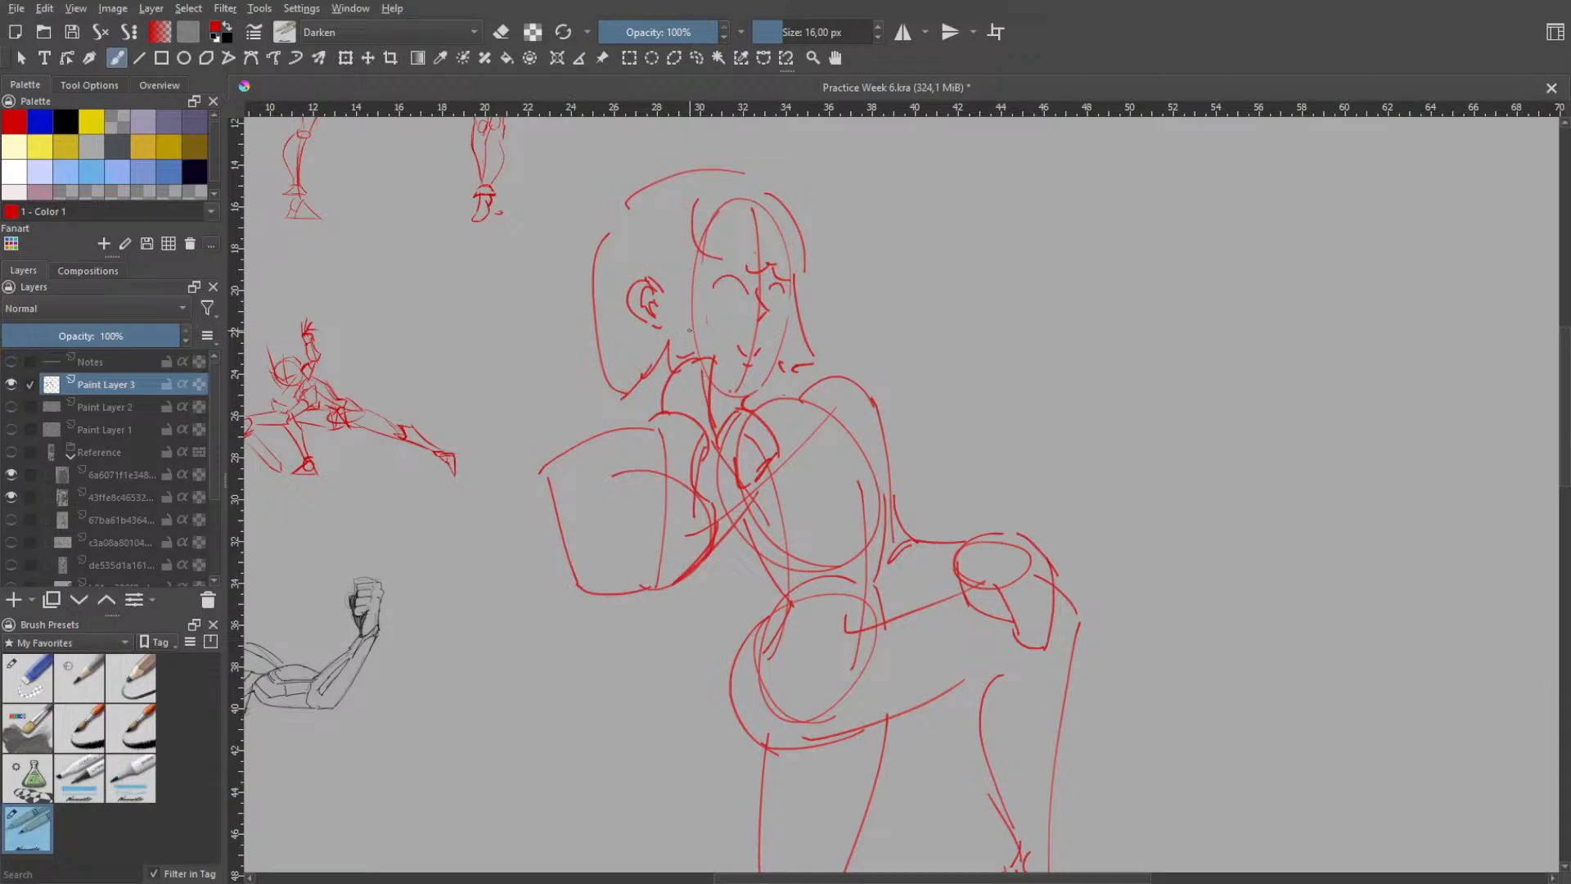
- Draw the inner hair edge down the near side of the face, between the ear and the near eye, to the neck
drag(690, 217, 678, 348)
key(ctrl+z)
drag(694, 224, 699, 356)
key(ctrl+z)
key(ctrl+z)
mouse_move(700, 228)
mouse_down()
mouse_move(713, 336)
mouse_move(660, 409)
mouse_up()
drag(666, 353, 660, 408)
- Draw a firmer jawline from the neck around the chin
key(ctrl+z)
key(ctrl+z)
drag(714, 373, 746, 396)
key(ctrl+z)
key(ctrl+z)
key(h)
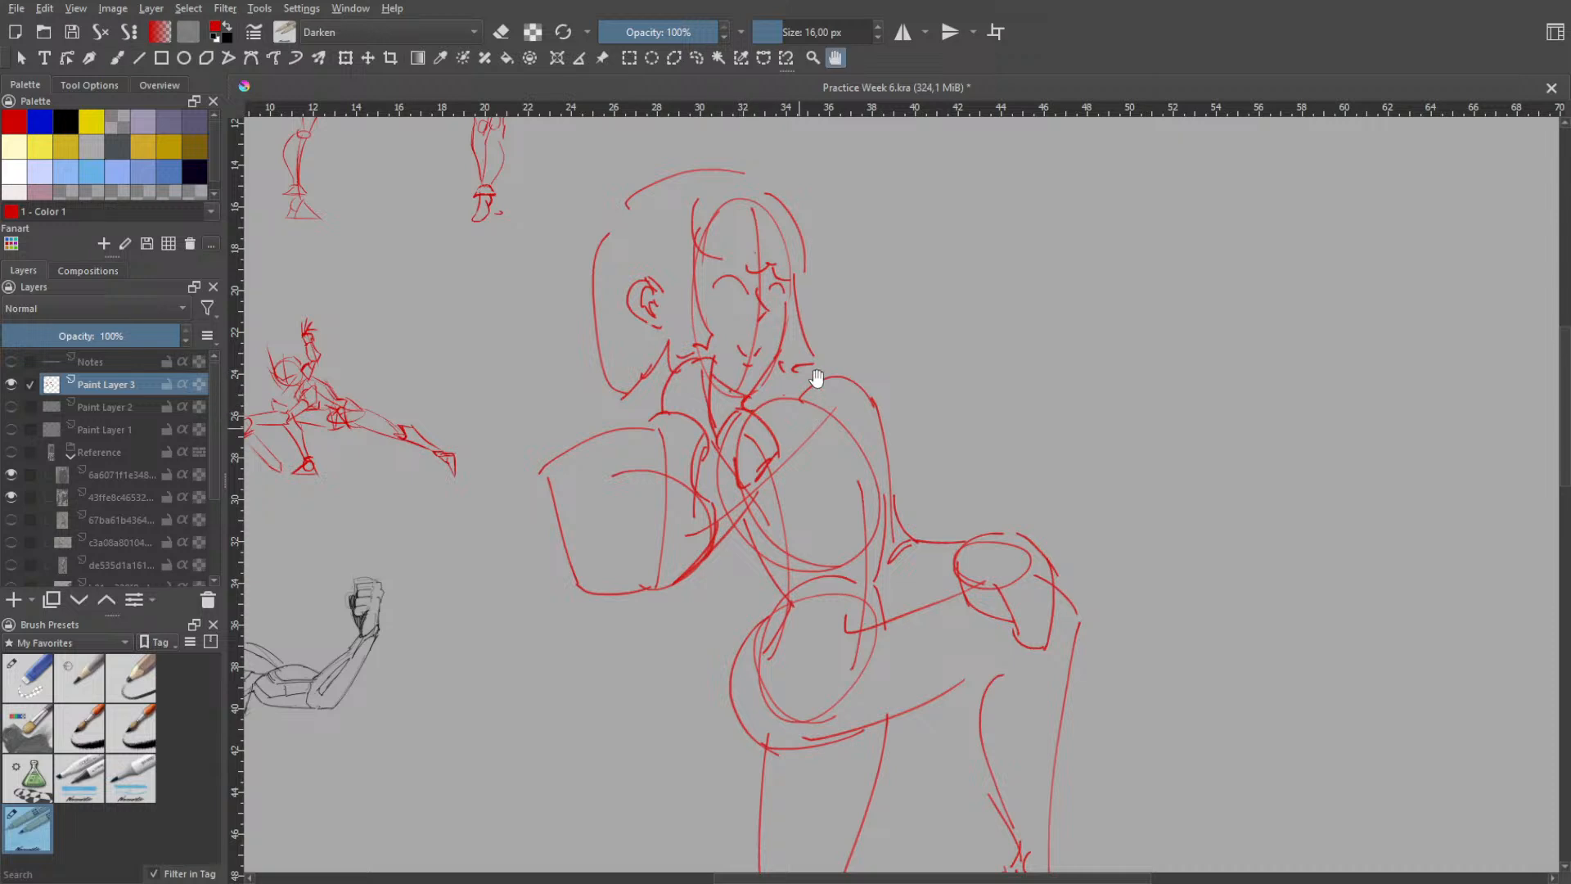
scroll(817, 378, down, 1)
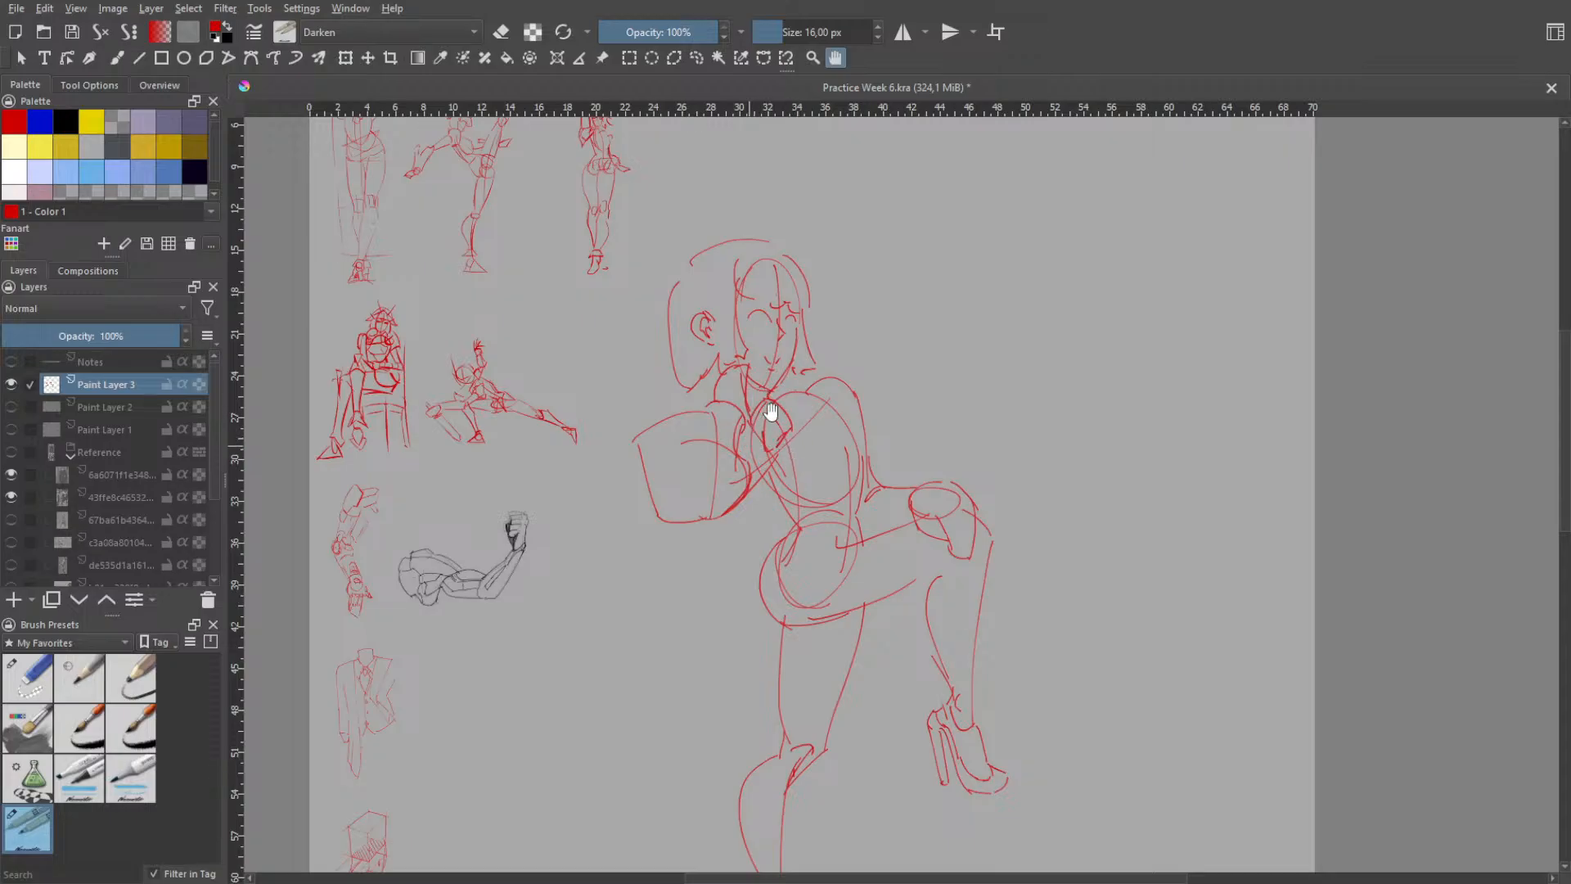
- Make a freehand selection around the standing figure's whole head, including face, ear and bob hair
scroll(822, 426, down, 3)
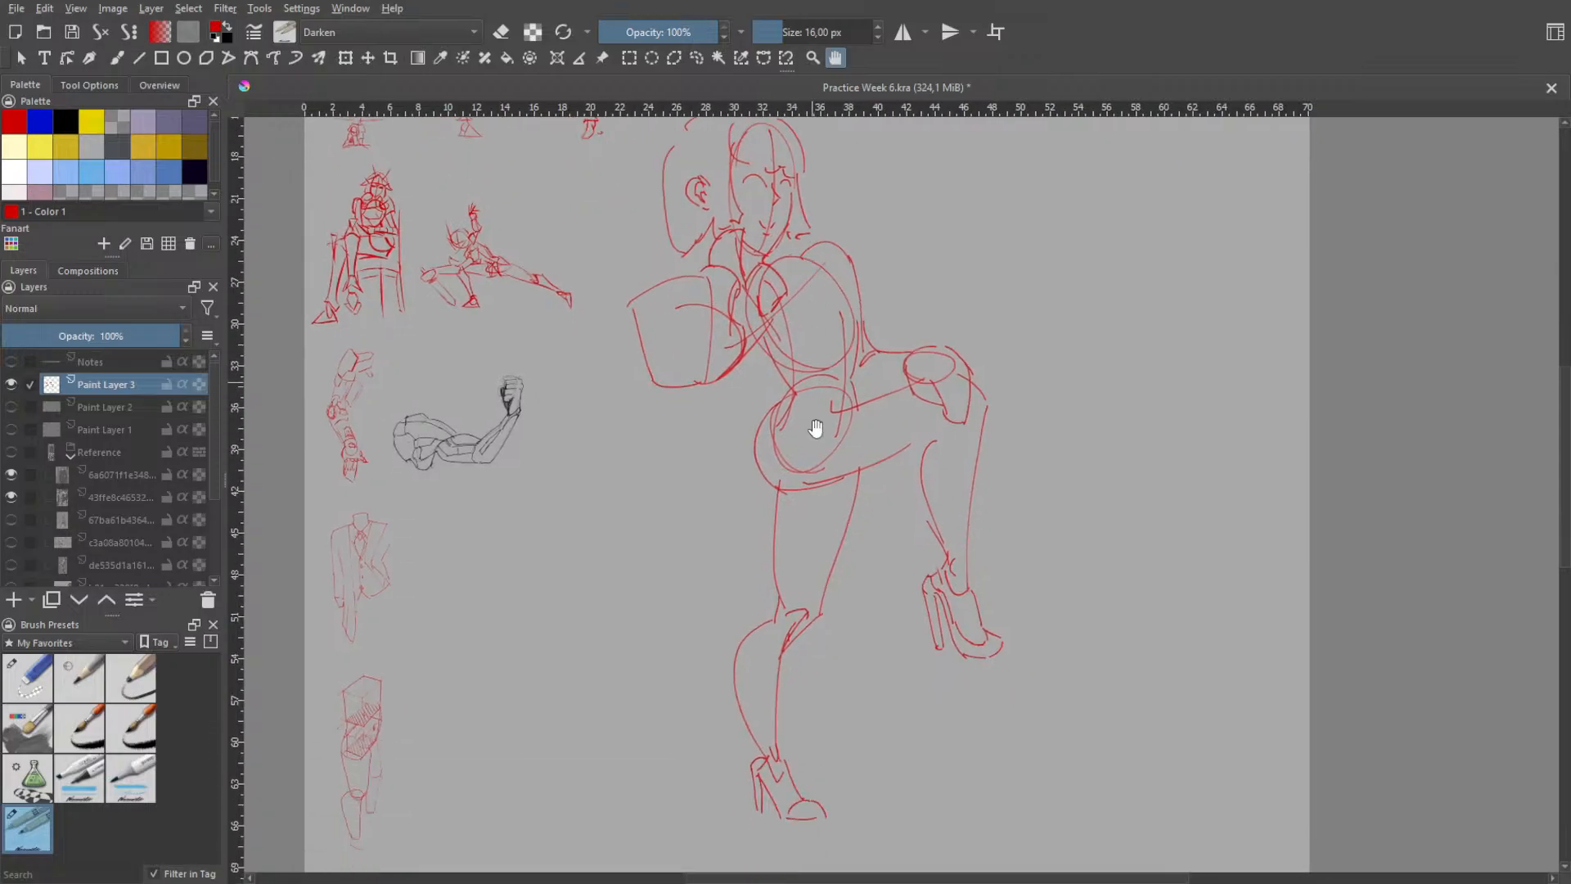
scroll(840, 331, down, 1)
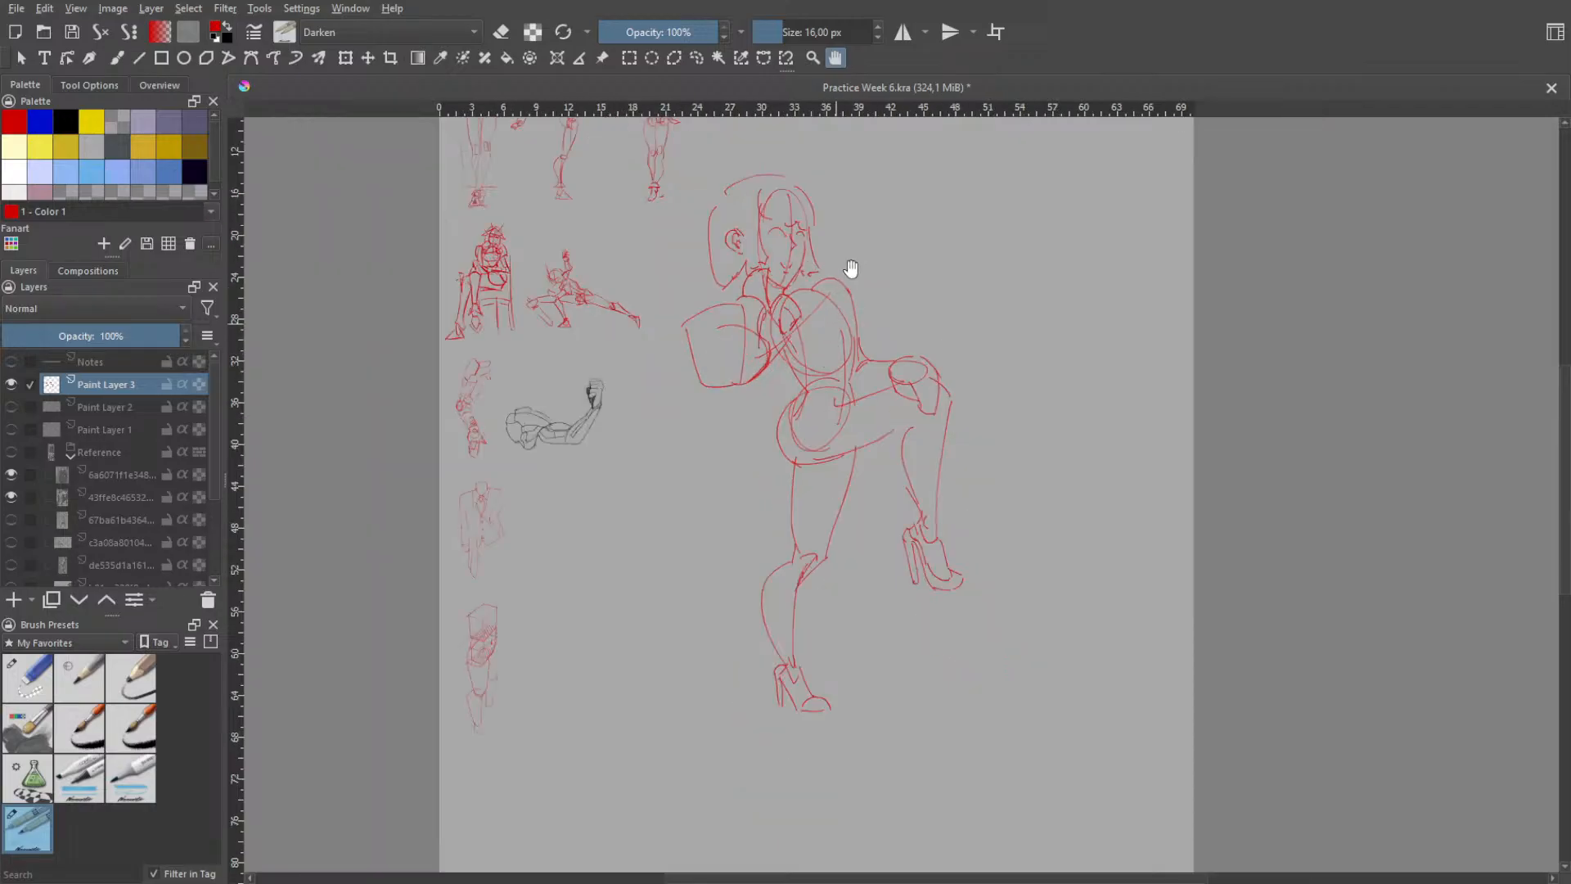
drag(846, 254, 825, 374)
scroll(796, 359, up, 3)
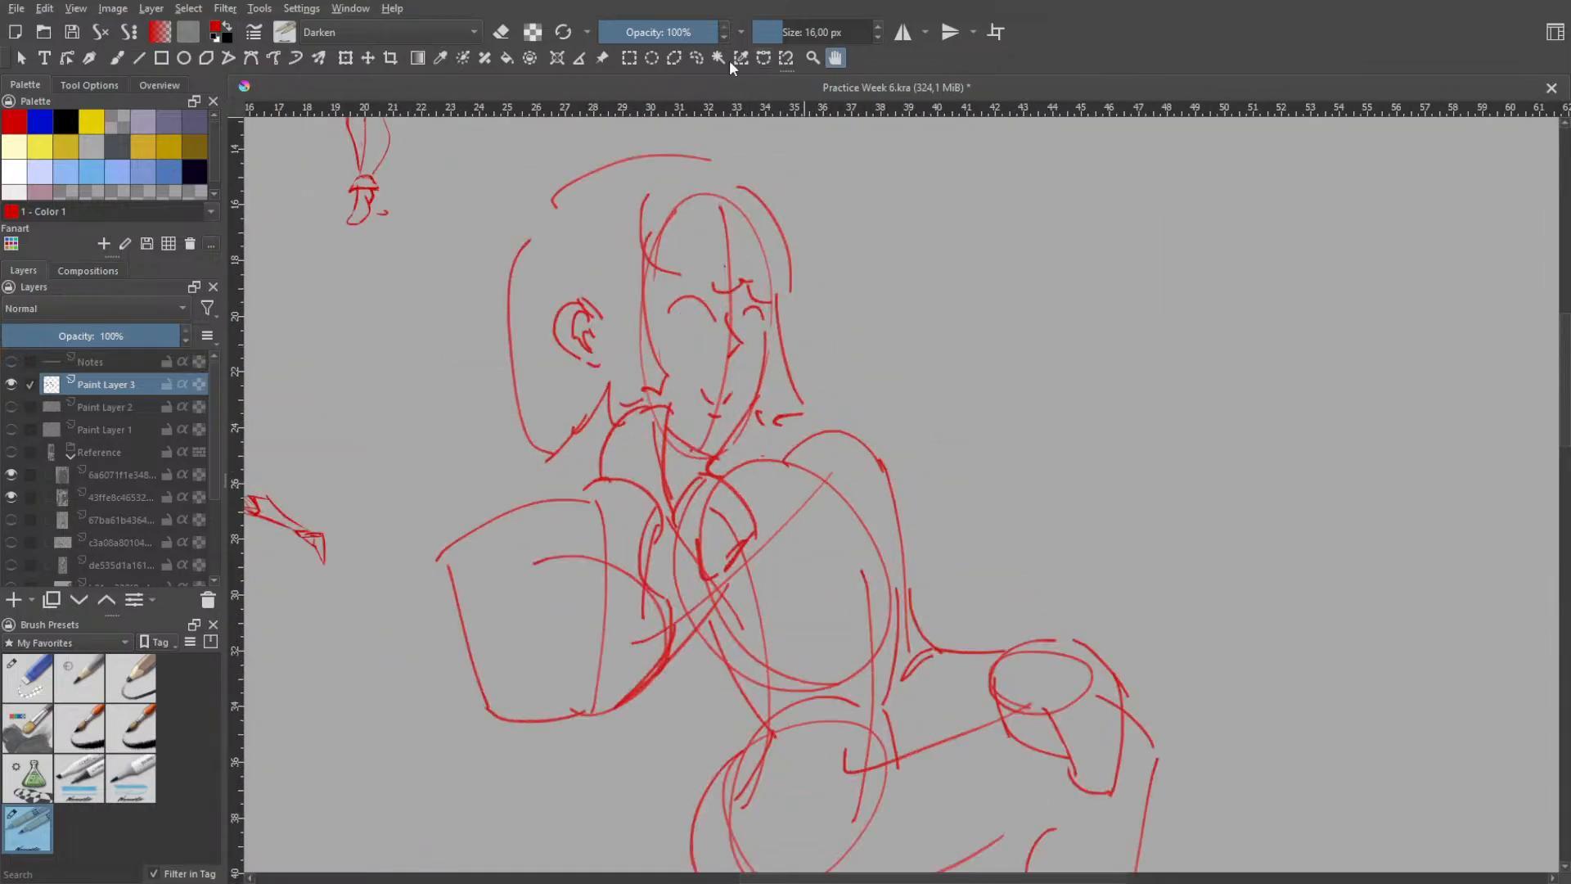
click(695, 58)
mouse_move(497, 230)
mouse_down()
mouse_move(522, 425)
mouse_move(555, 460)
mouse_move(502, 446)
mouse_move(481, 263)
mouse_move(529, 174)
mouse_move(614, 150)
mouse_up()
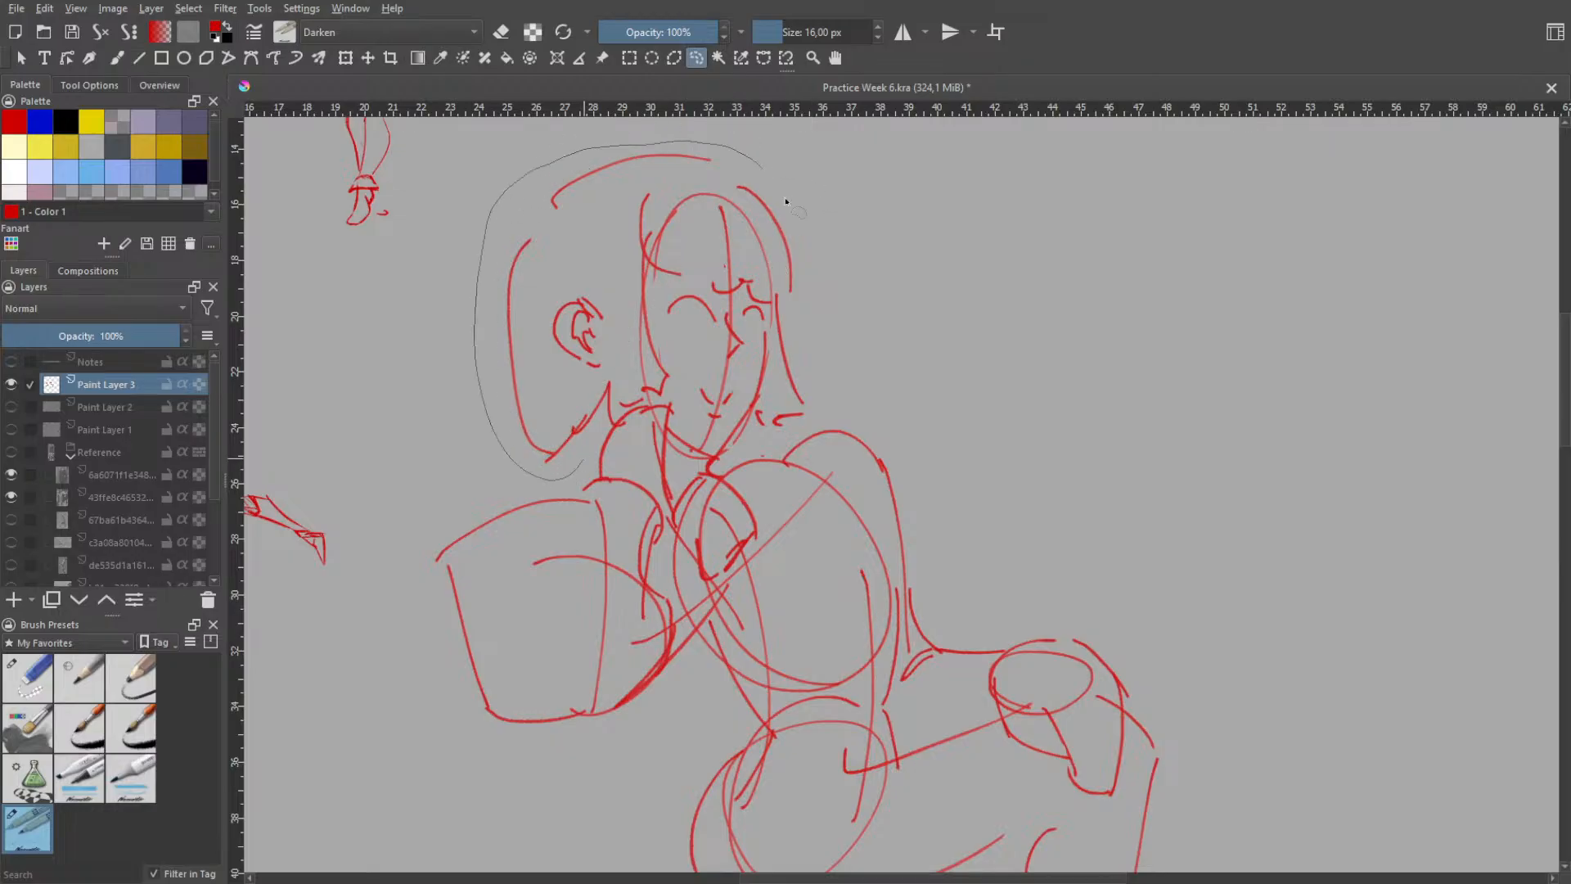
drag(786, 201, 816, 387)
- Scale the selected head down proportionally and reposition it just above the neck
click(350, 60)
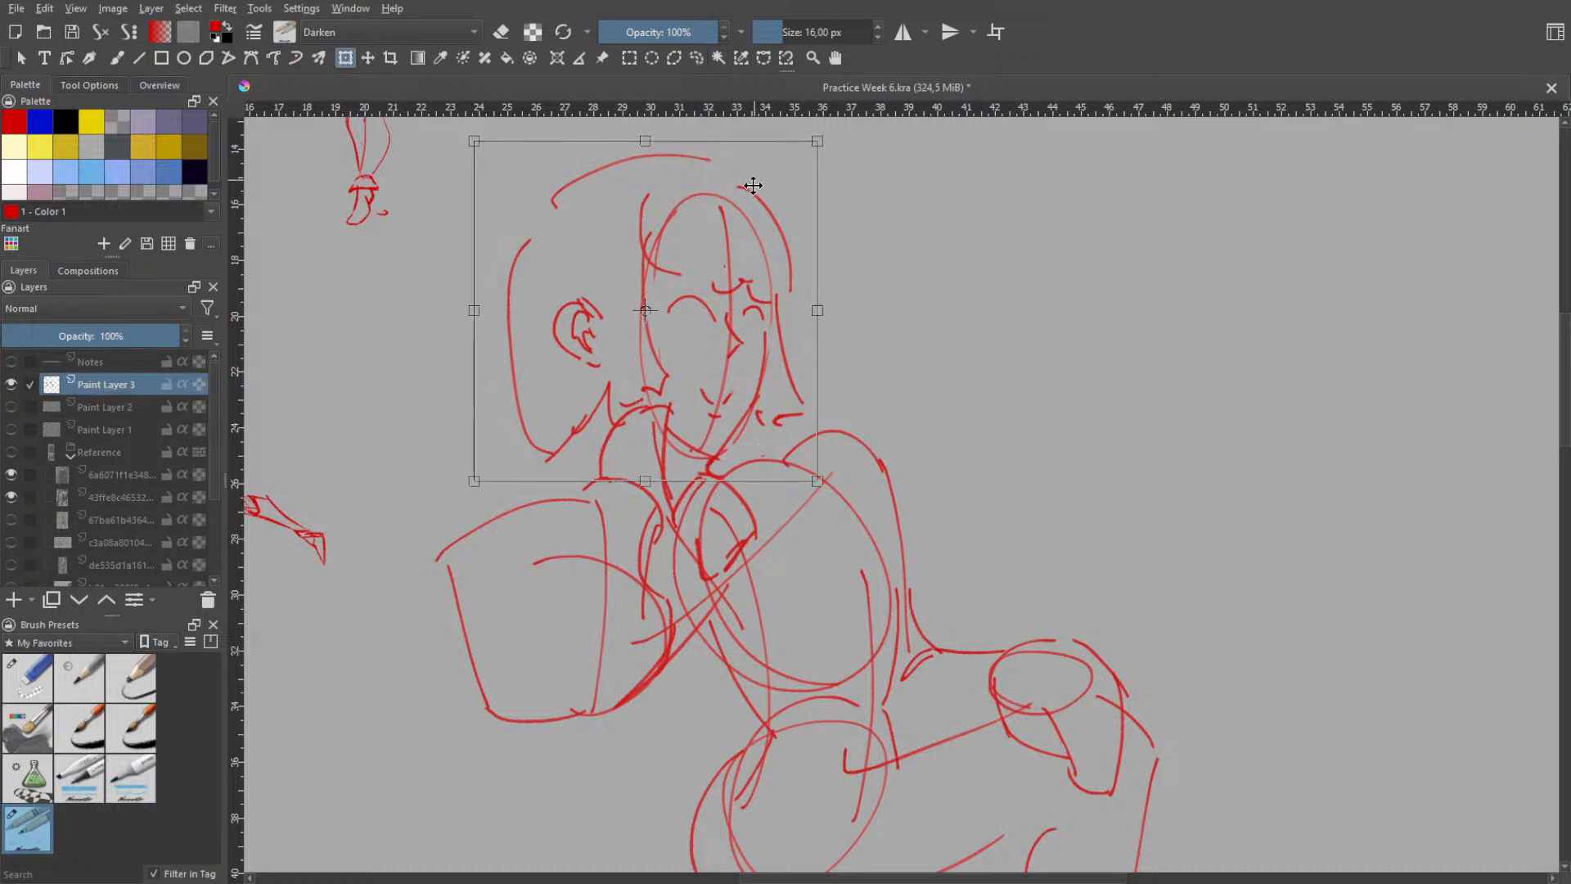
drag(817, 141, 739, 216)
drag(628, 348, 723, 336)
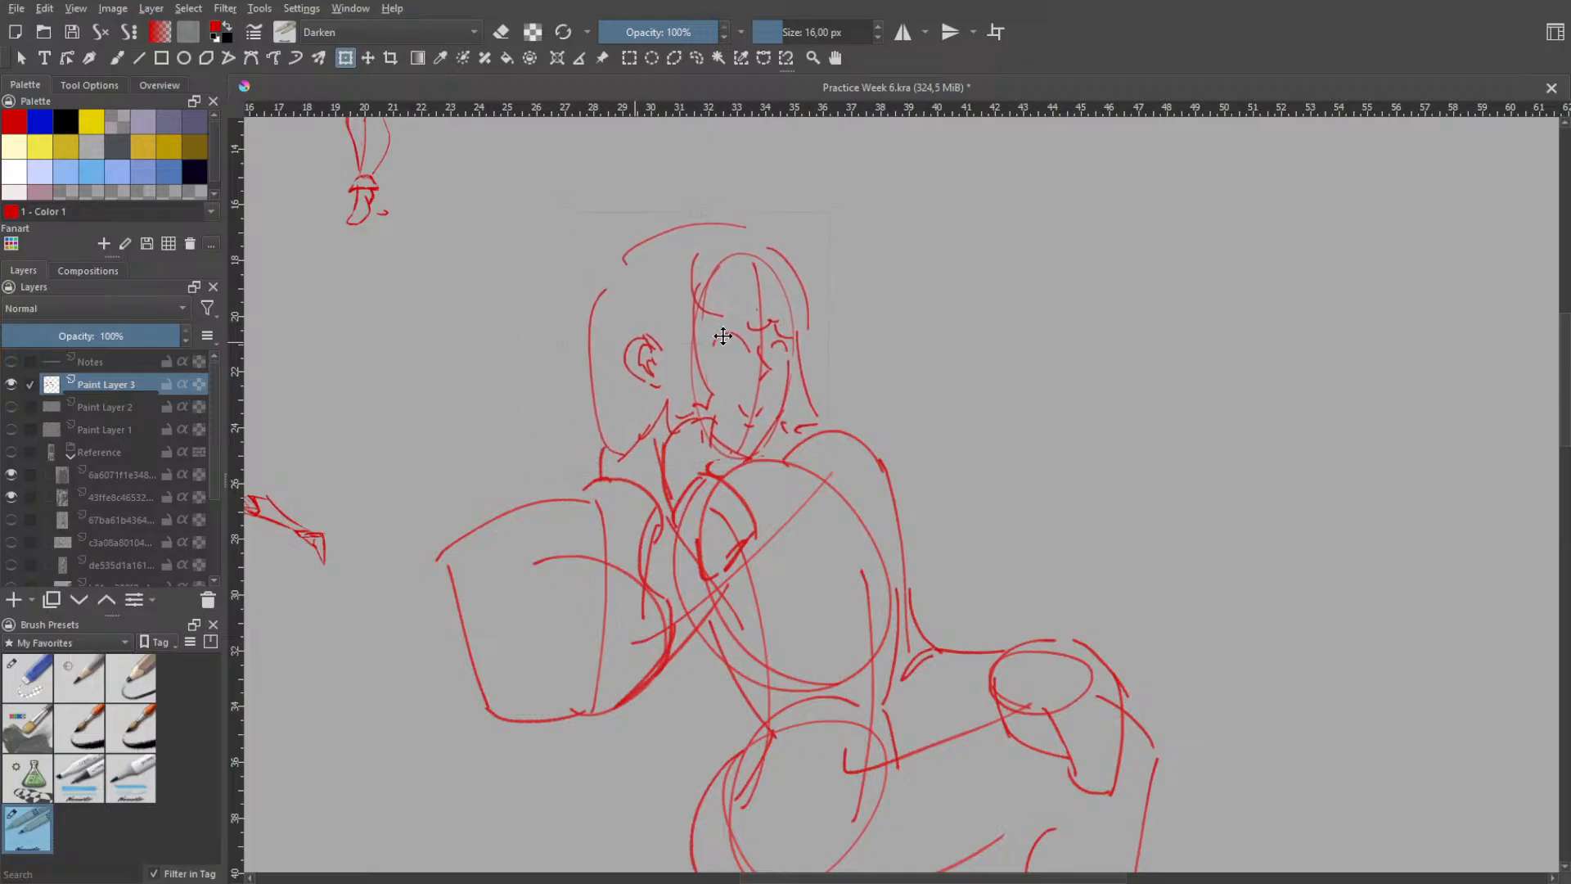
- Transform the smaller head again, nudging it slightly and tilting it a few degrees clockwise
key(h)
scroll(912, 328, down, 1)
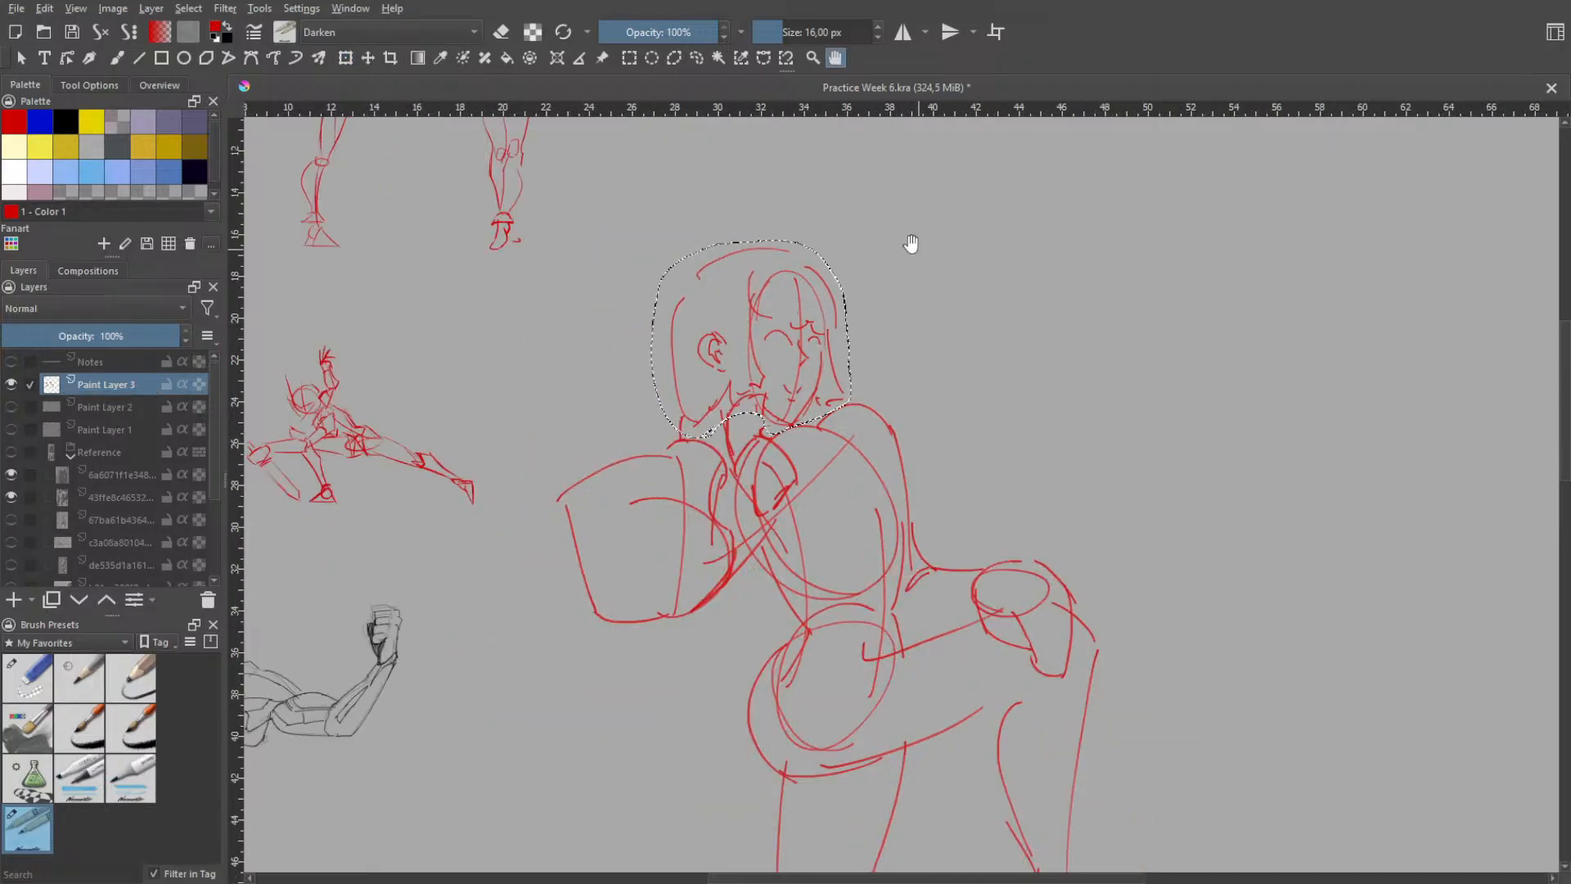
scroll(909, 324, down, 1)
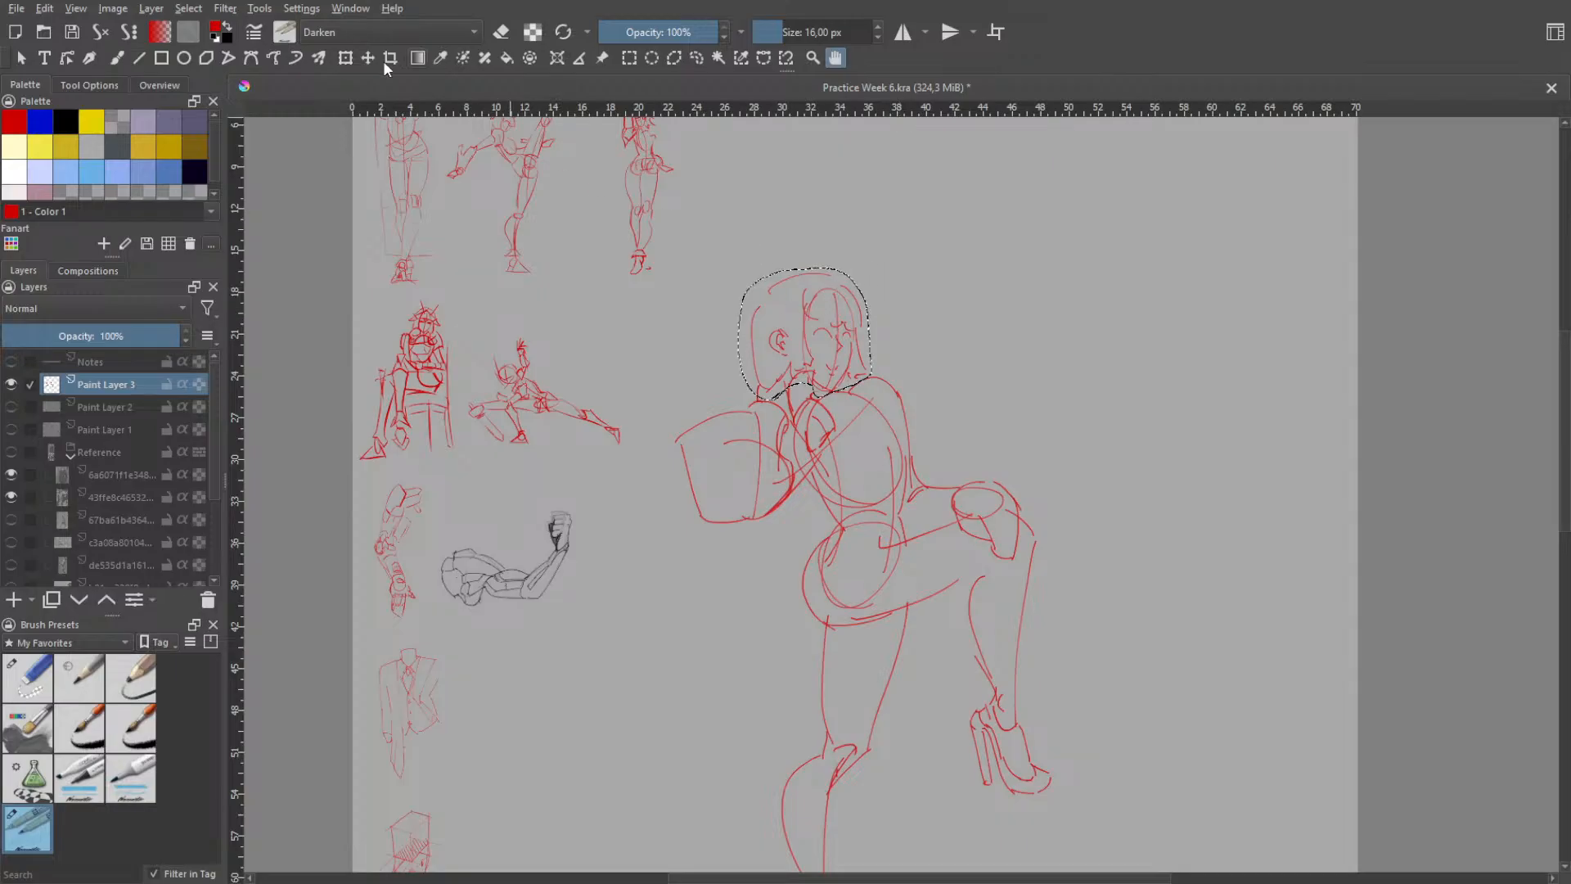
click(345, 56)
drag(812, 312, 807, 307)
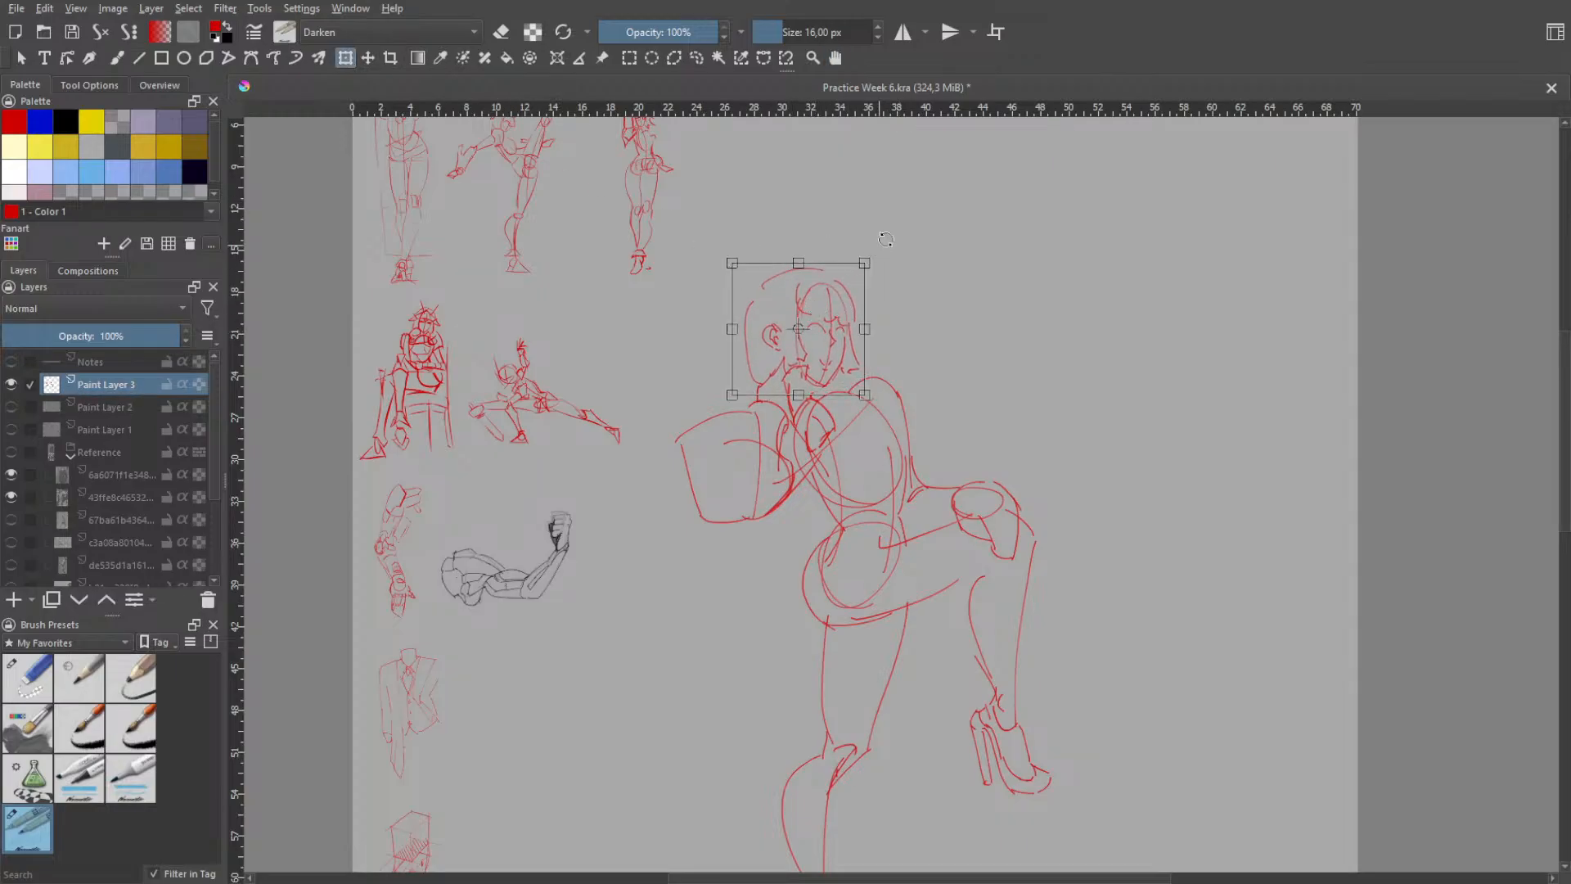
key(Return)
drag(899, 255, 899, 258)
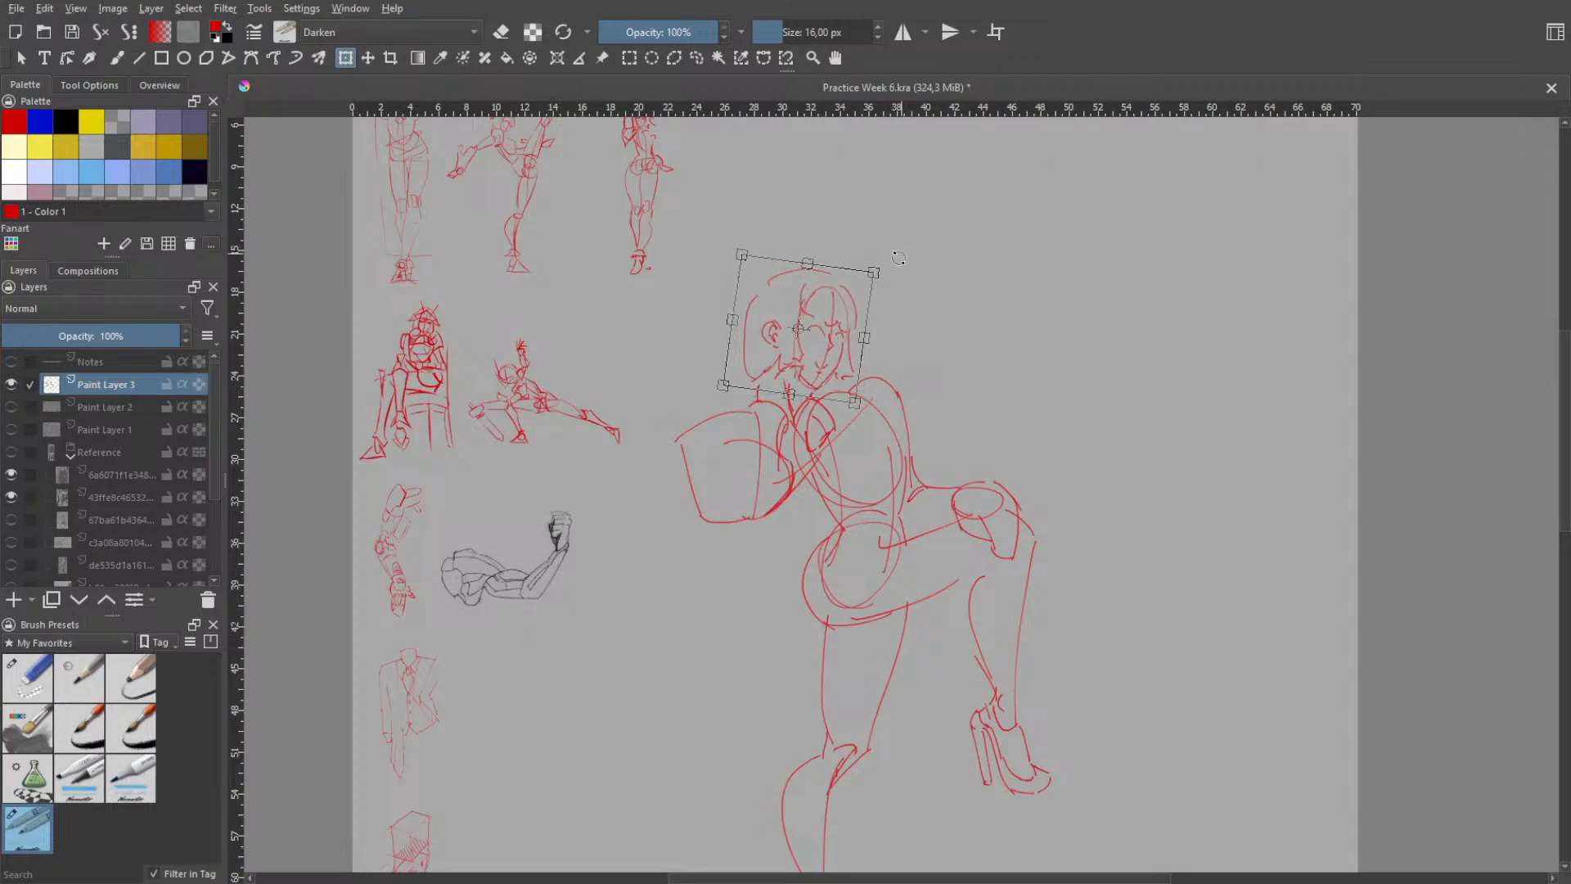
key(Return)
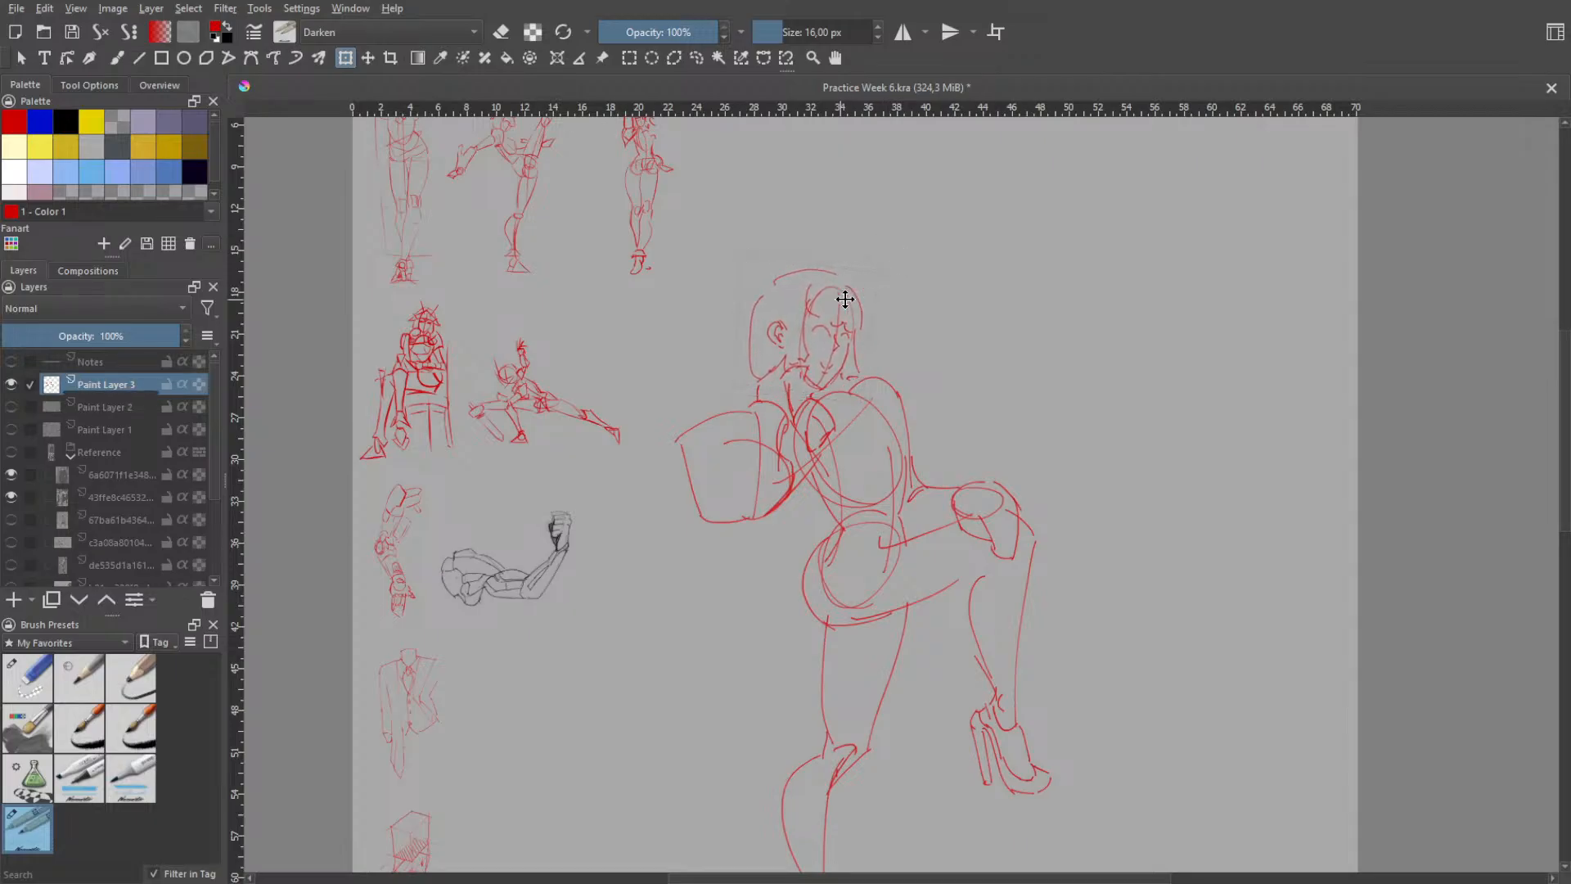
- Fine-tune the tilted head's position by moving it higher and further towards the raised-leg side, and clear the selection
click(844, 324)
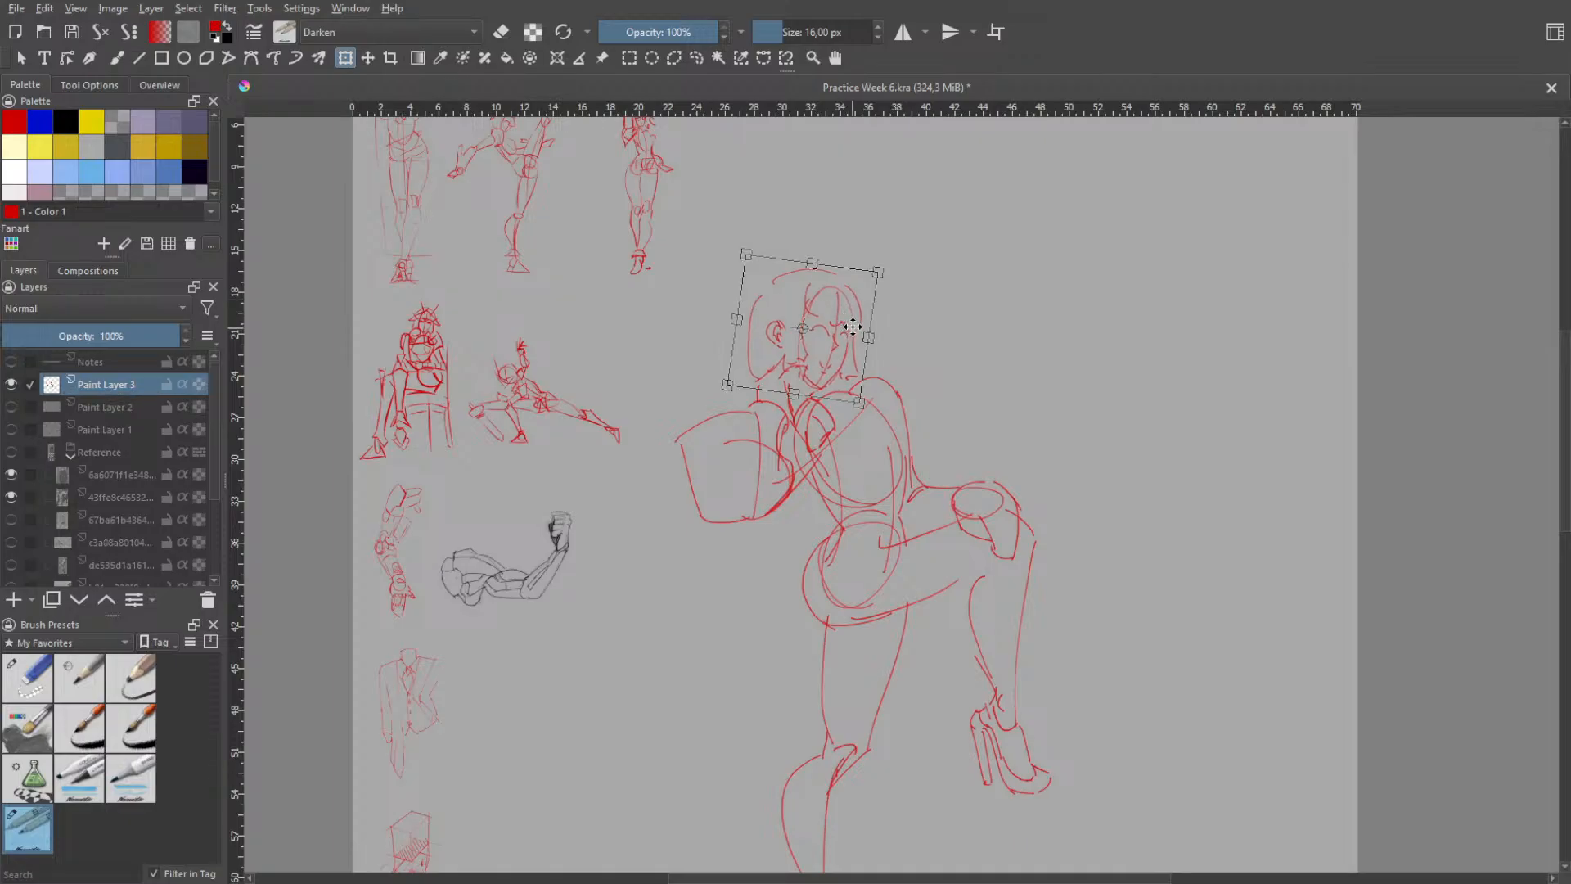
key(Return)
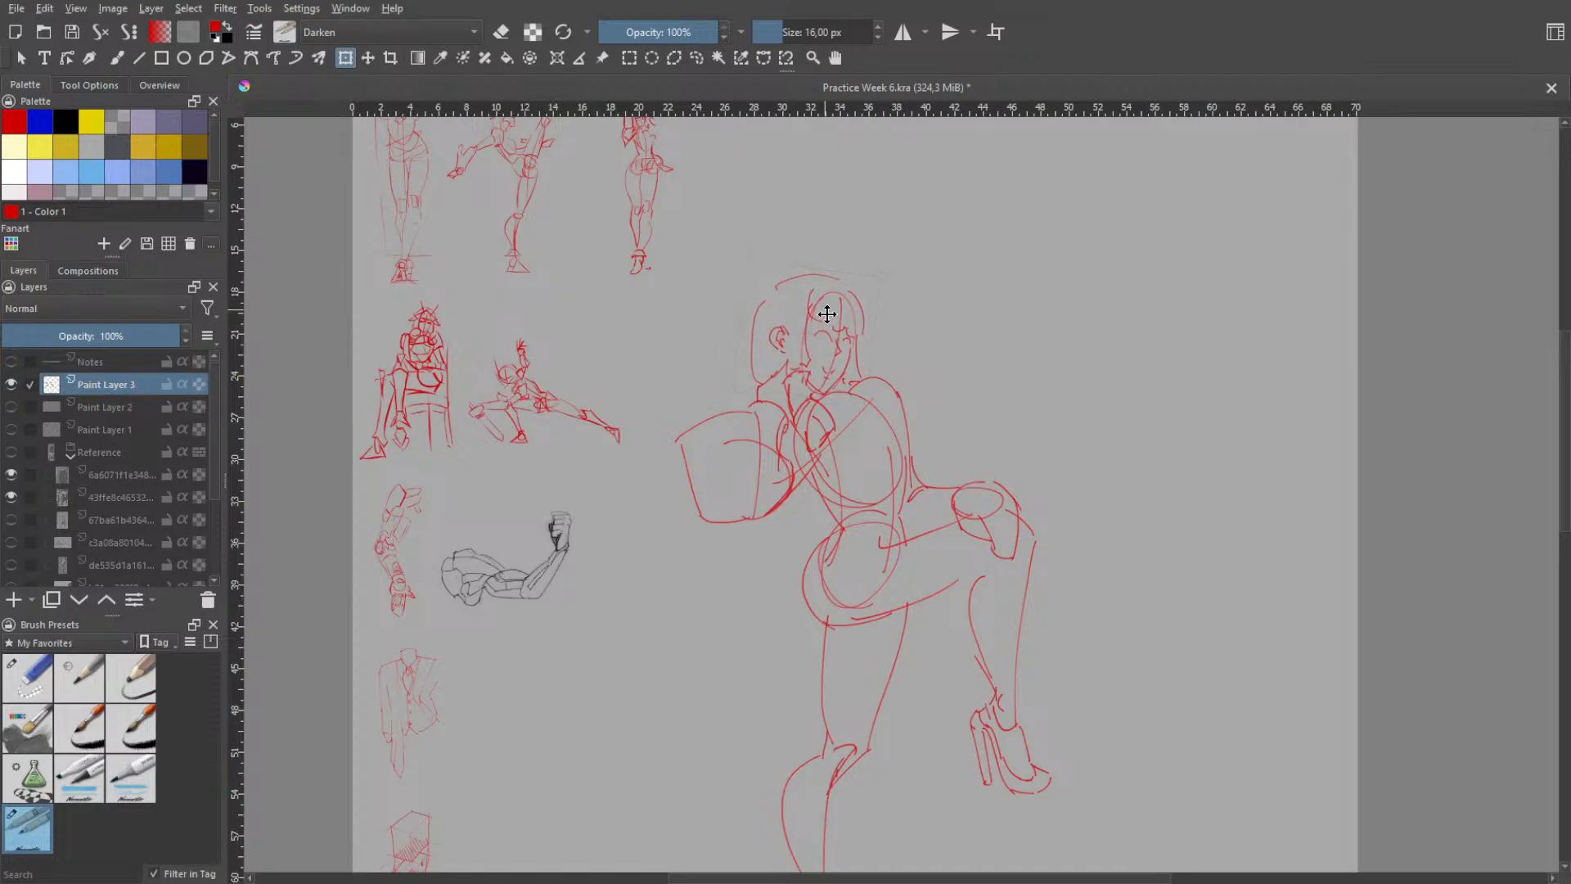
mouse_move(843, 319)
mouse_down()
mouse_move(858, 316)
mouse_move(850, 294)
mouse_up()
key(Return)
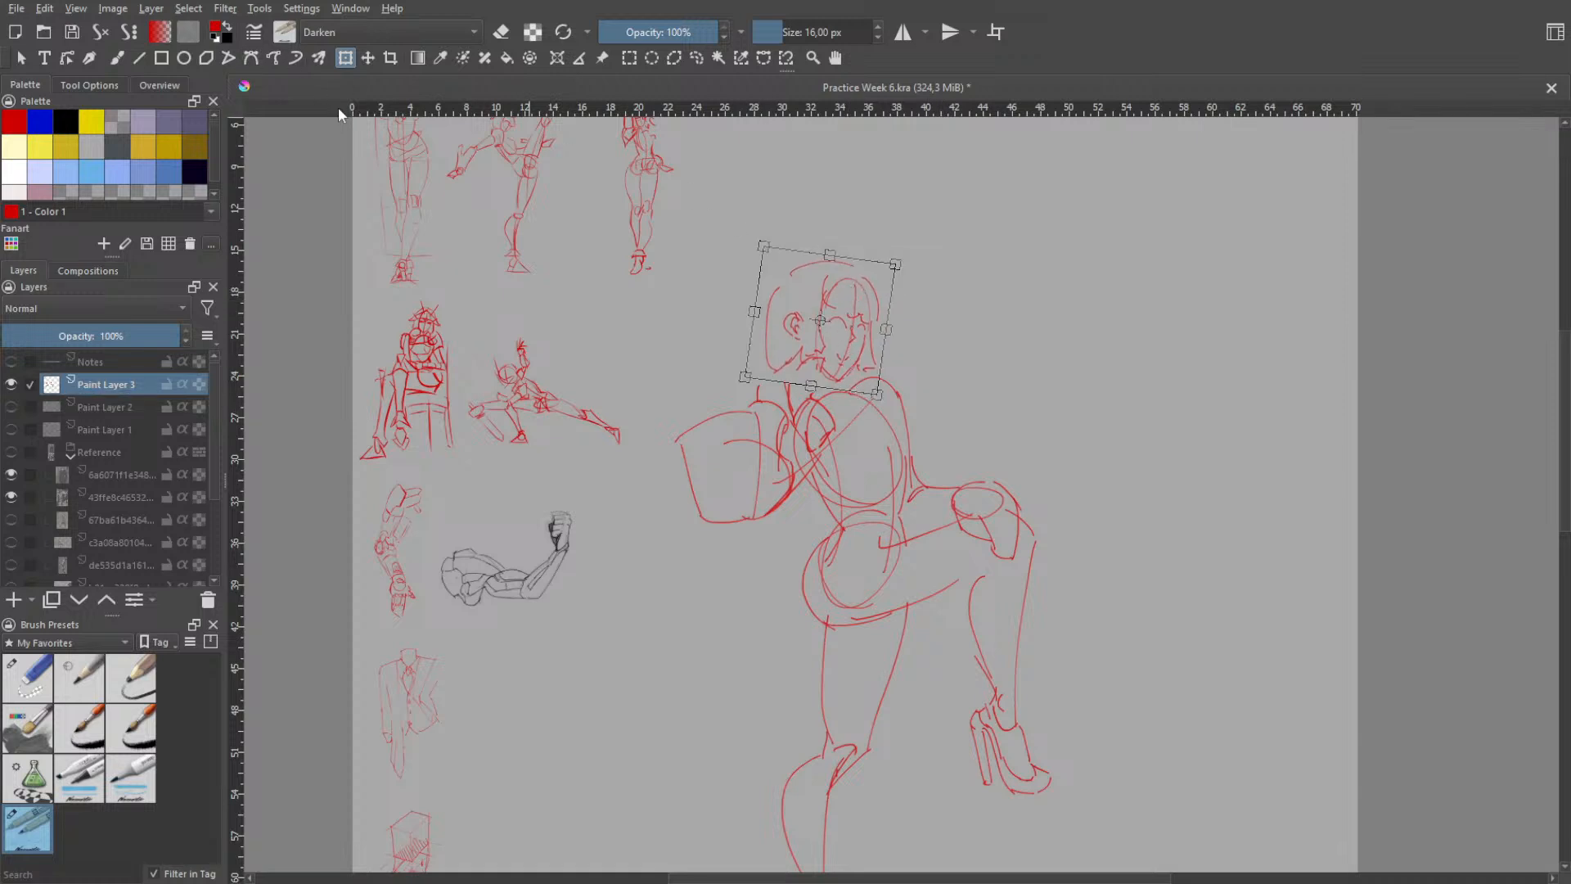
key(Return)
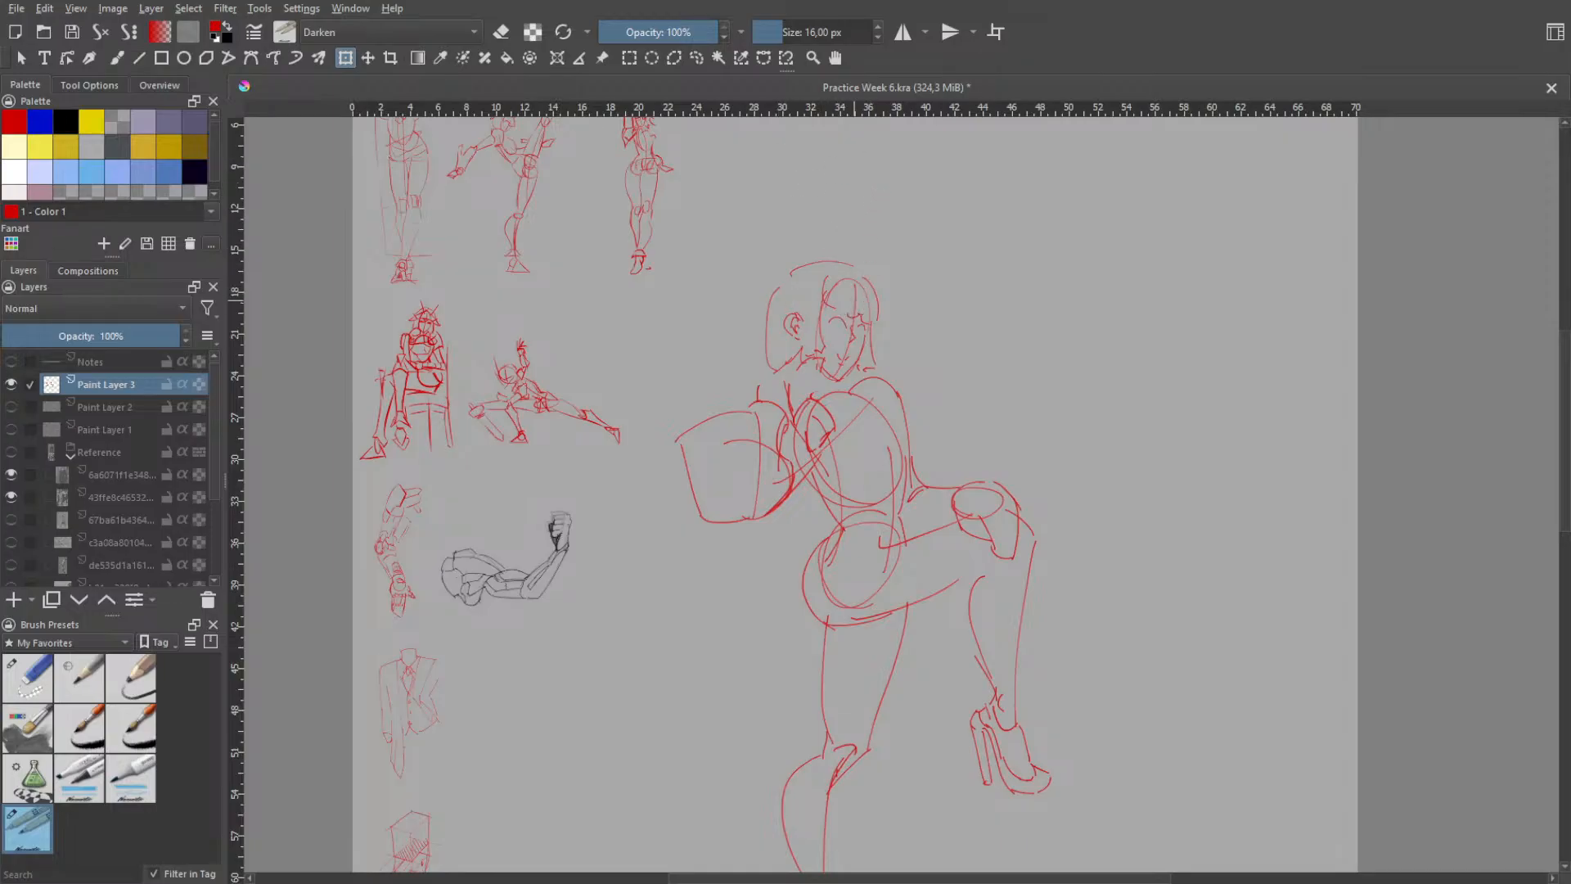
- Redraw the neck and the shoulder slope so the repositioned head connects to the torso
key(b)
drag(847, 410, 890, 384)
drag(791, 360, 801, 406)
key(ctrl+z)
key(ctrl+z)
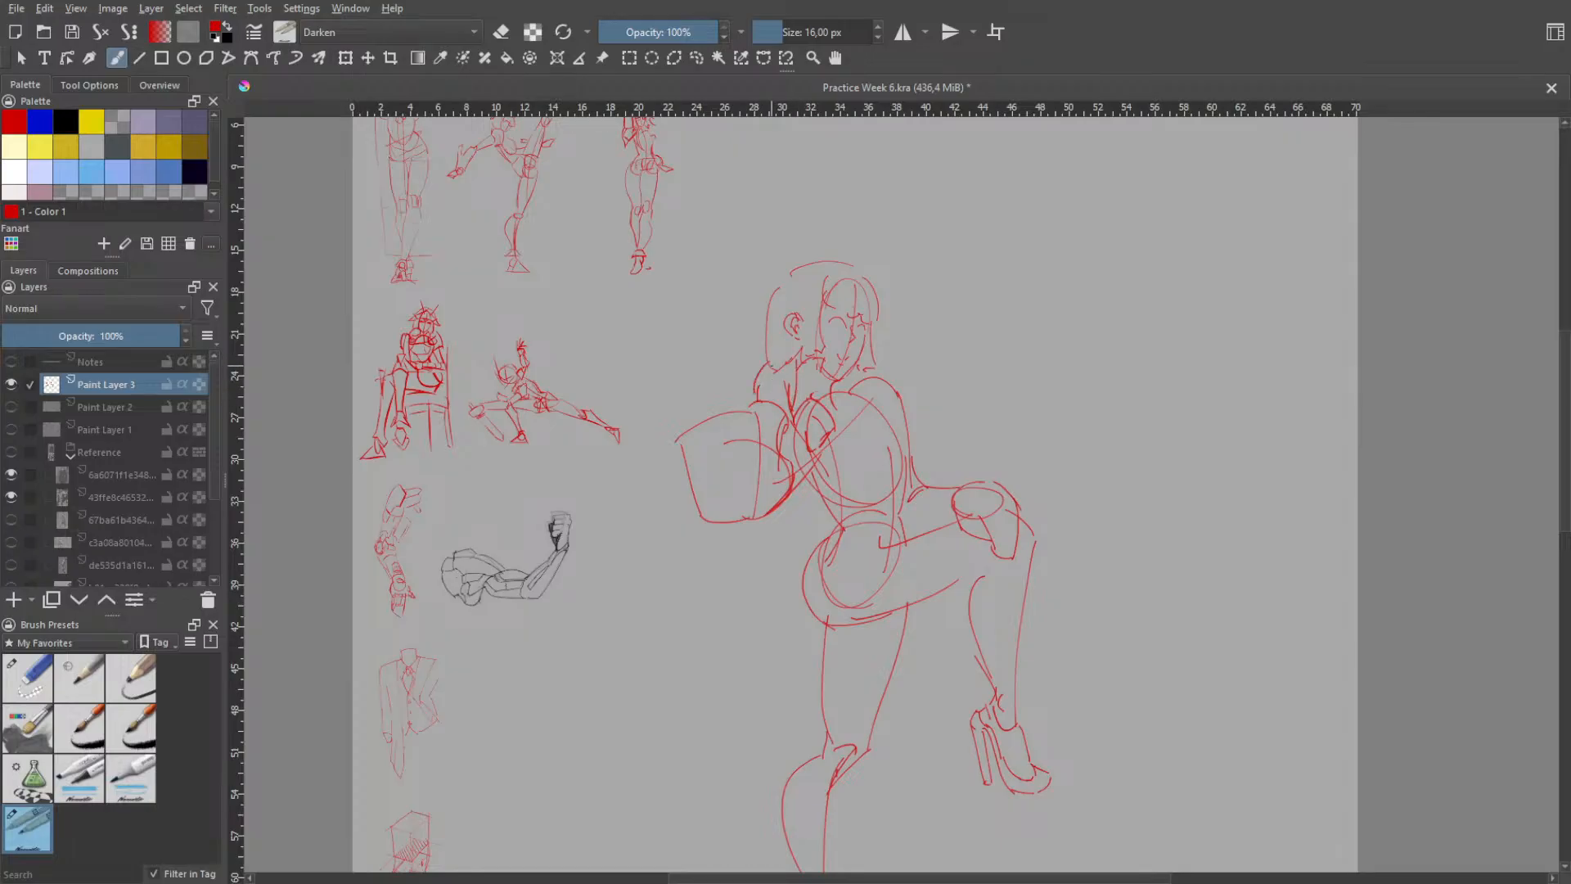
mouse_move(753, 401)
mouse_down()
mouse_move(781, 351)
mouse_move(793, 415)
mouse_up()
key(ctrl+z)
key(ctrl+z)
key(ctrl+z)
key(ctrl+z)
- Examine the whole standing figure from head to heels to judge the new head's size and placement
key(h)
scroll(933, 413, down, 1)
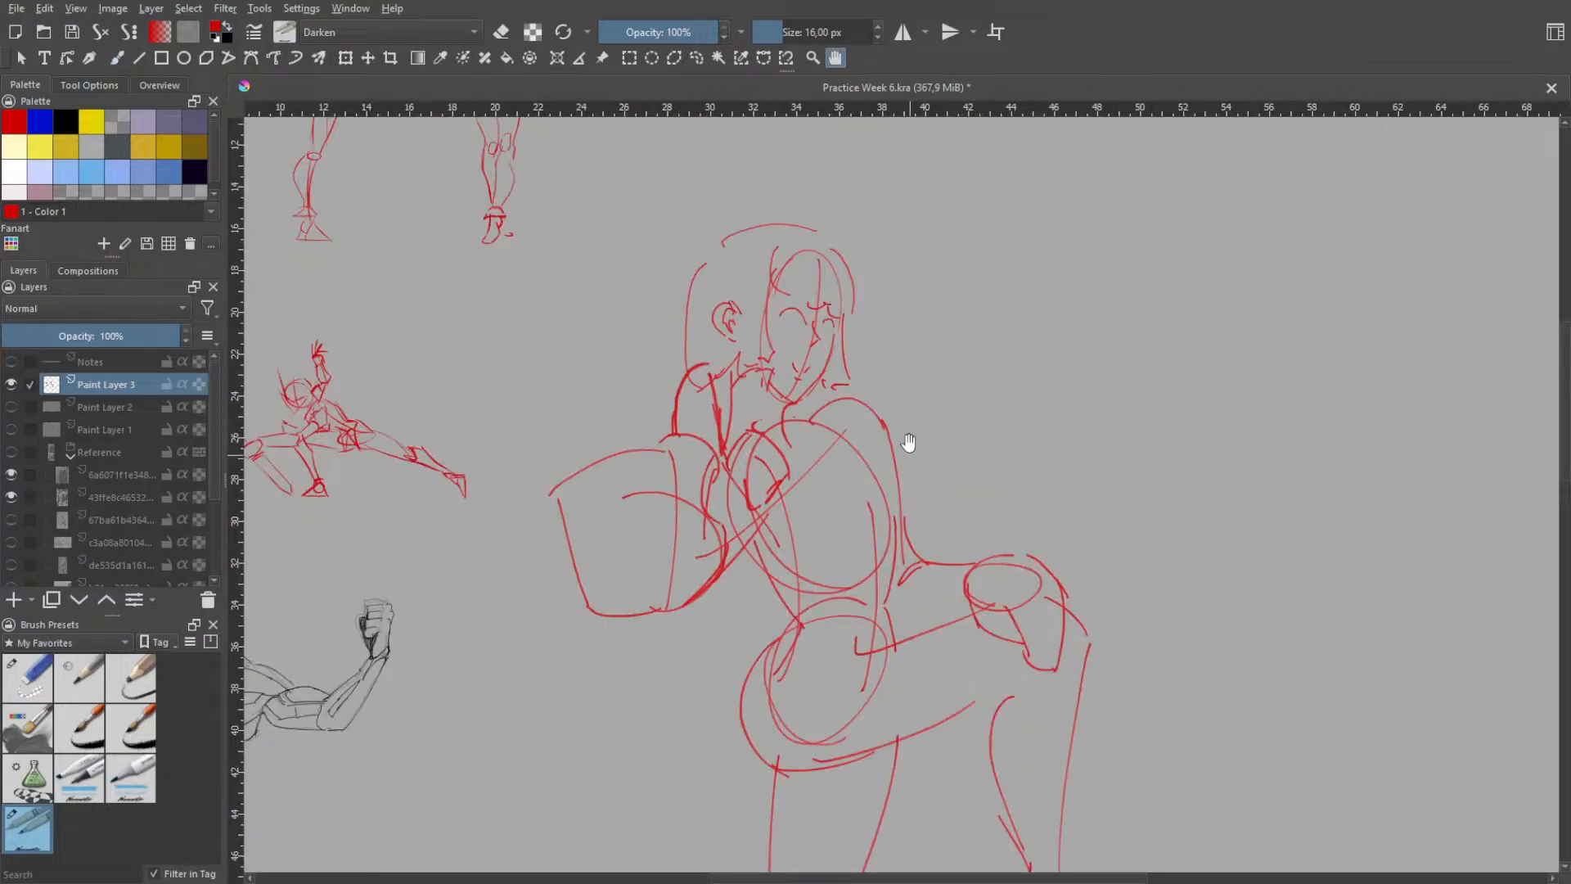
scroll(933, 385, up, 2)
scroll(932, 436, down, 3)
drag(910, 610, 908, 428)
scroll(924, 477, up, 2)
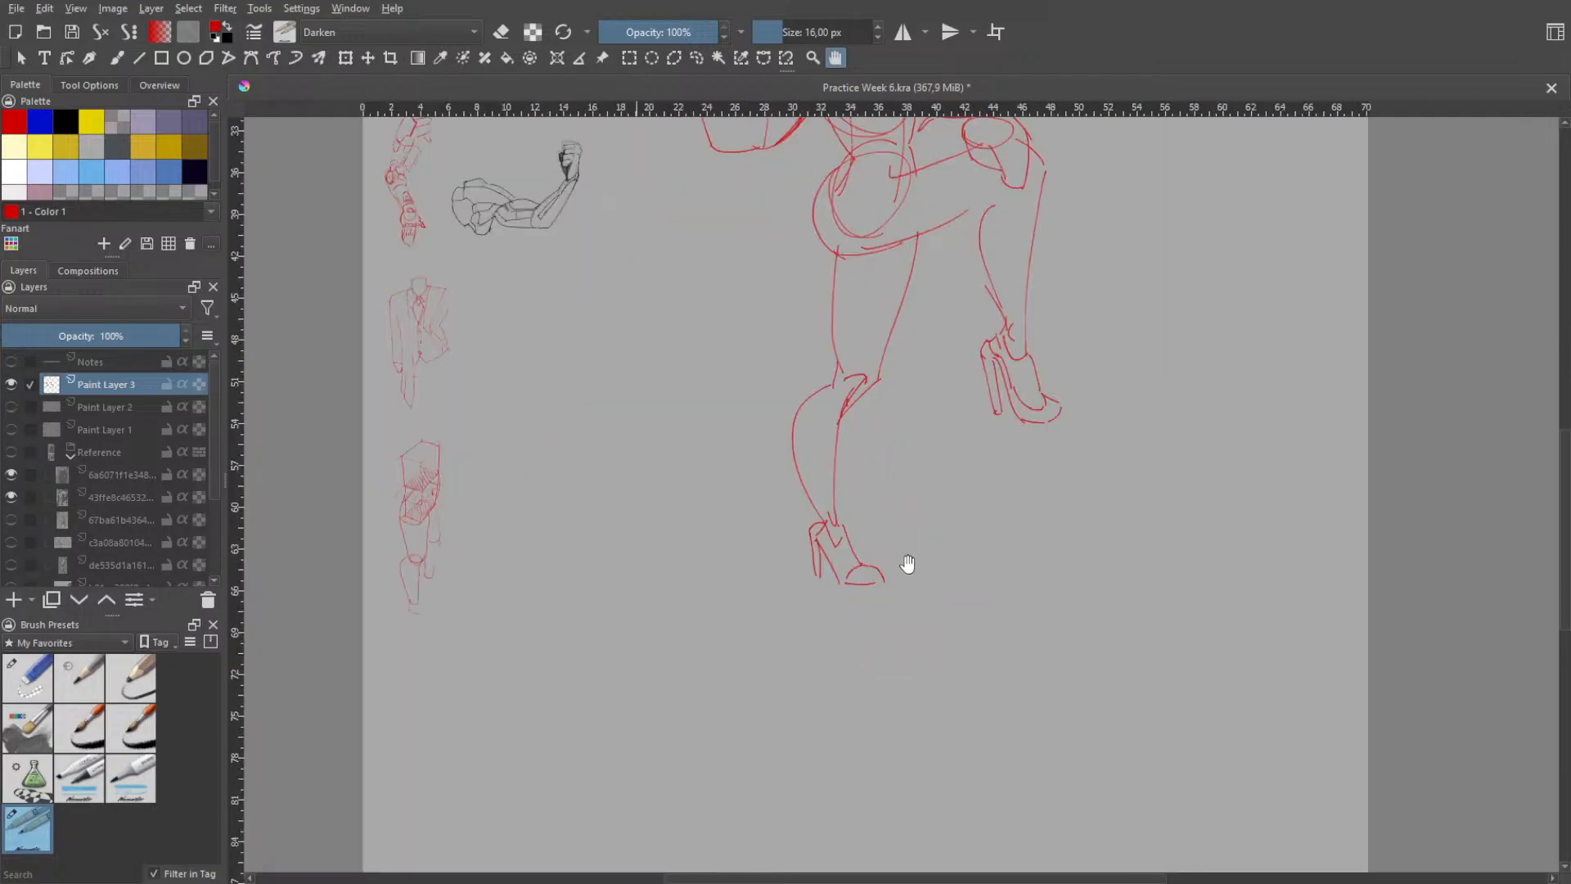
scroll(918, 436, up, 2)
scroll(930, 456, down, 2)
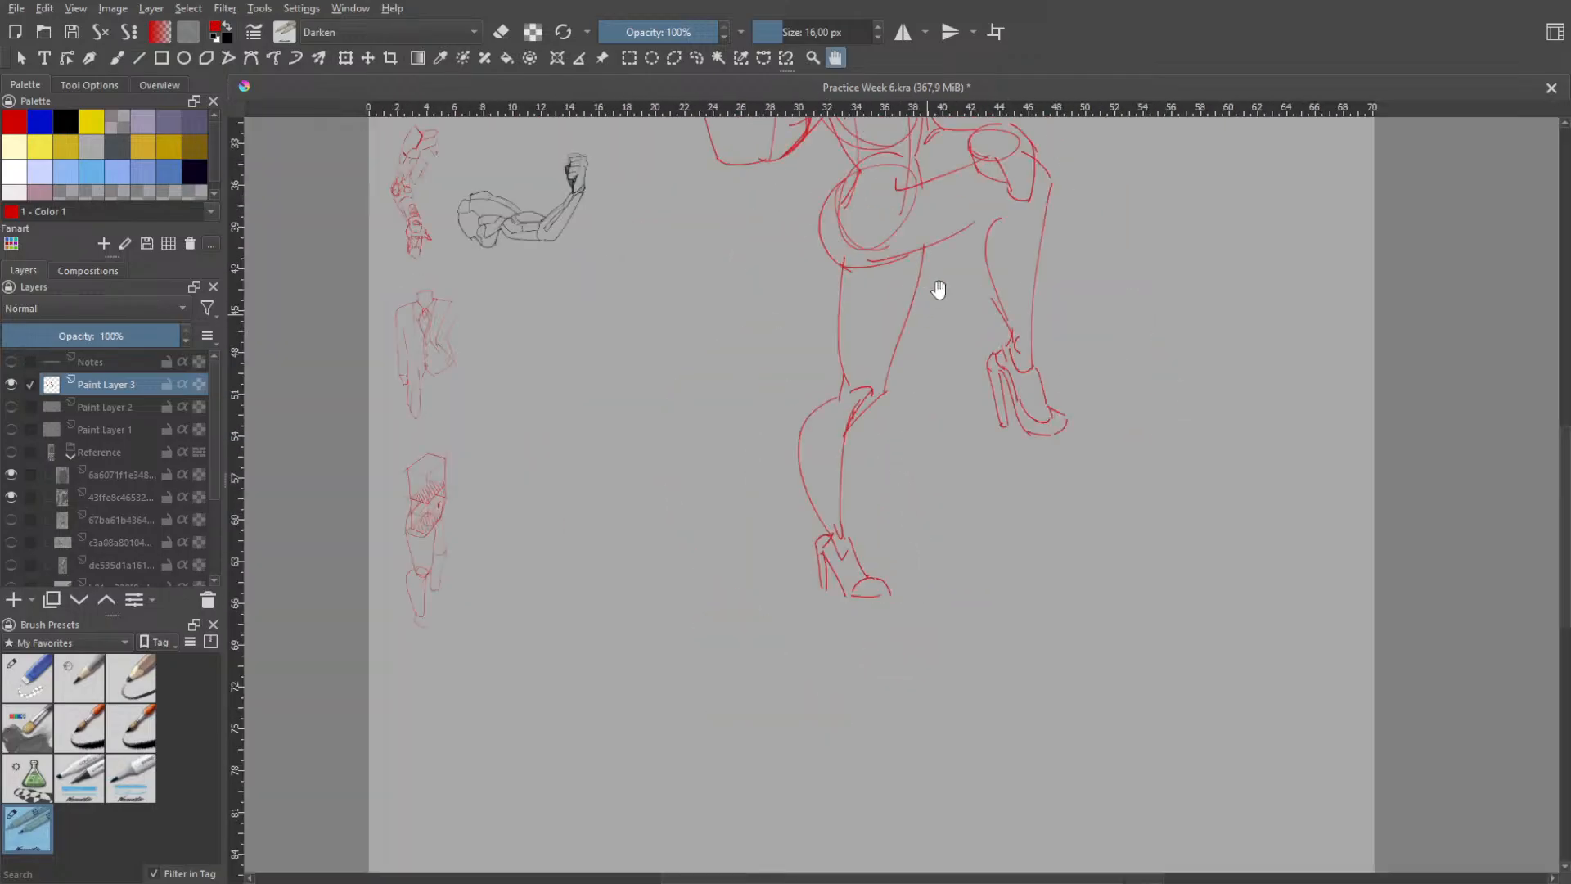
drag(936, 291, 909, 461)
drag(933, 288, 894, 403)
scroll(900, 360, up, 4)
scroll(898, 486, down, 4)
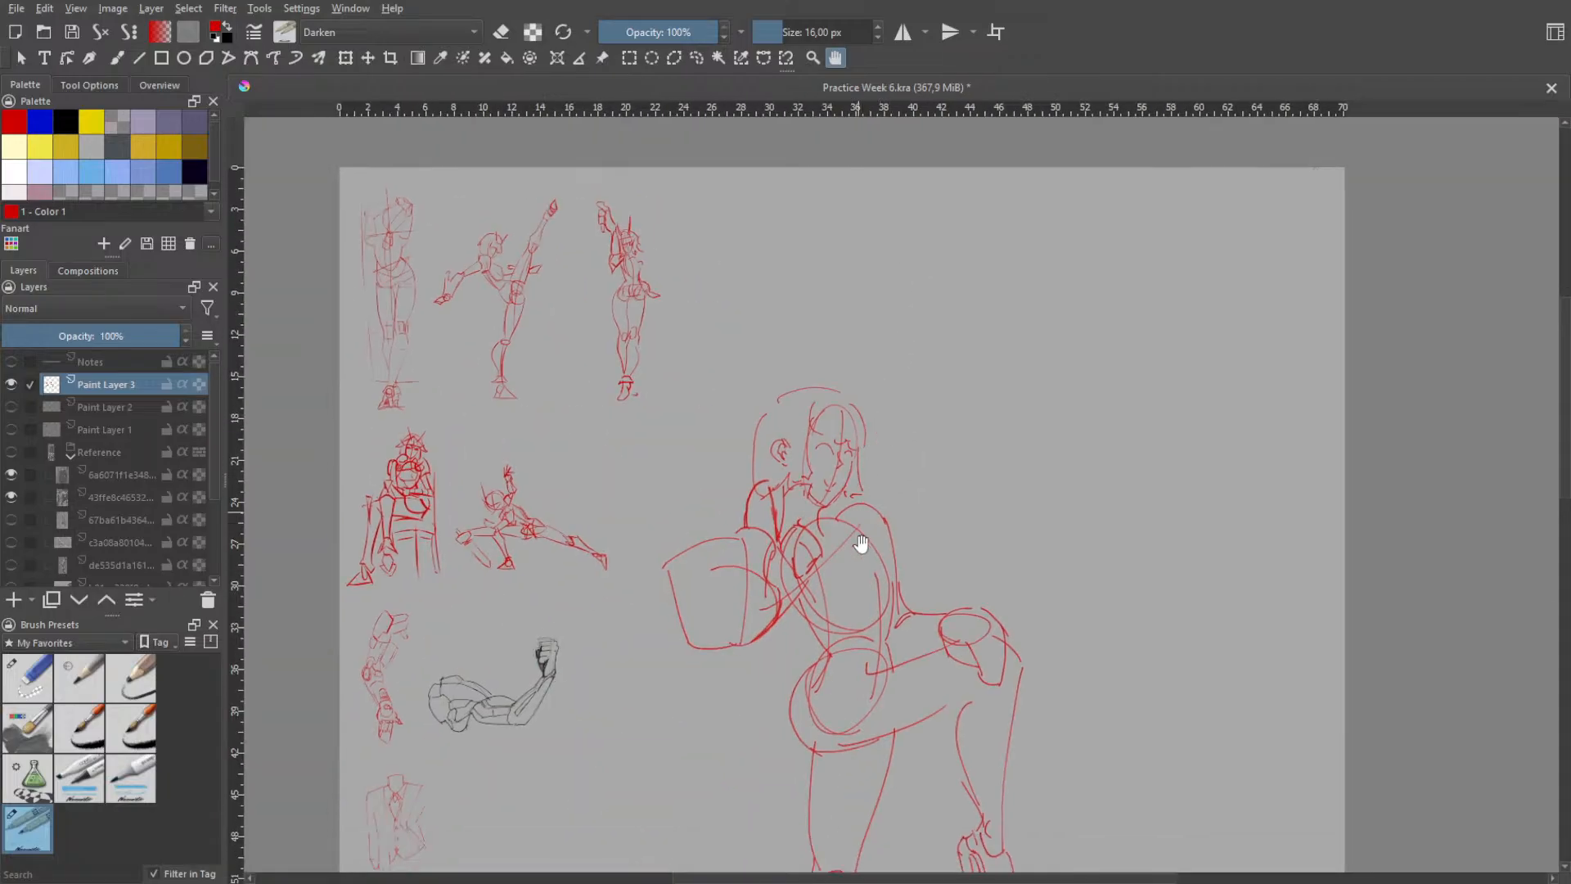
mouse_move(871, 536)
mouse_down()
mouse_move(897, 373)
mouse_move(877, 540)
mouse_up()
- Draw the pupils in both eyes and add eyebrows above them
scroll(891, 389, up, 3)
drag(895, 414, 916, 511)
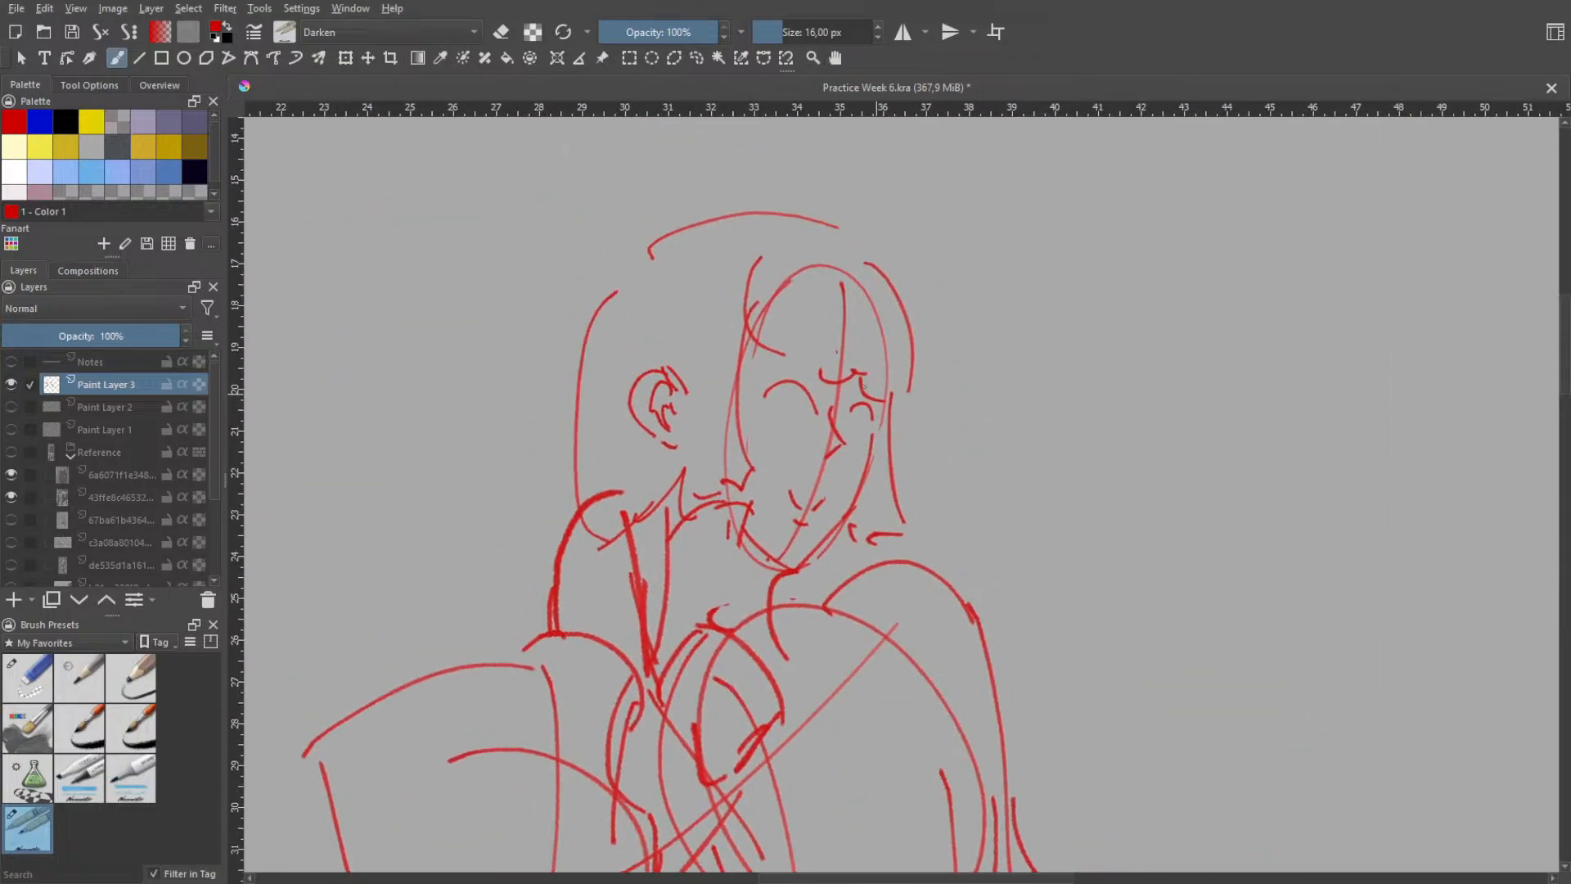
drag(782, 391, 783, 421)
key(ctrl+z)
key(ctrl+z)
drag(854, 412, 853, 434)
mouse_move(762, 368)
mouse_down()
mouse_move(813, 356)
mouse_move(879, 395)
mouse_up()
key(ctrl+z)
key(ctrl+z)
- Erase the overlapping neck and near-side jaw lines beneath the cheek with the eraser brush
key(h)
scroll(936, 452, down, 2)
scroll(974, 434, down, 1)
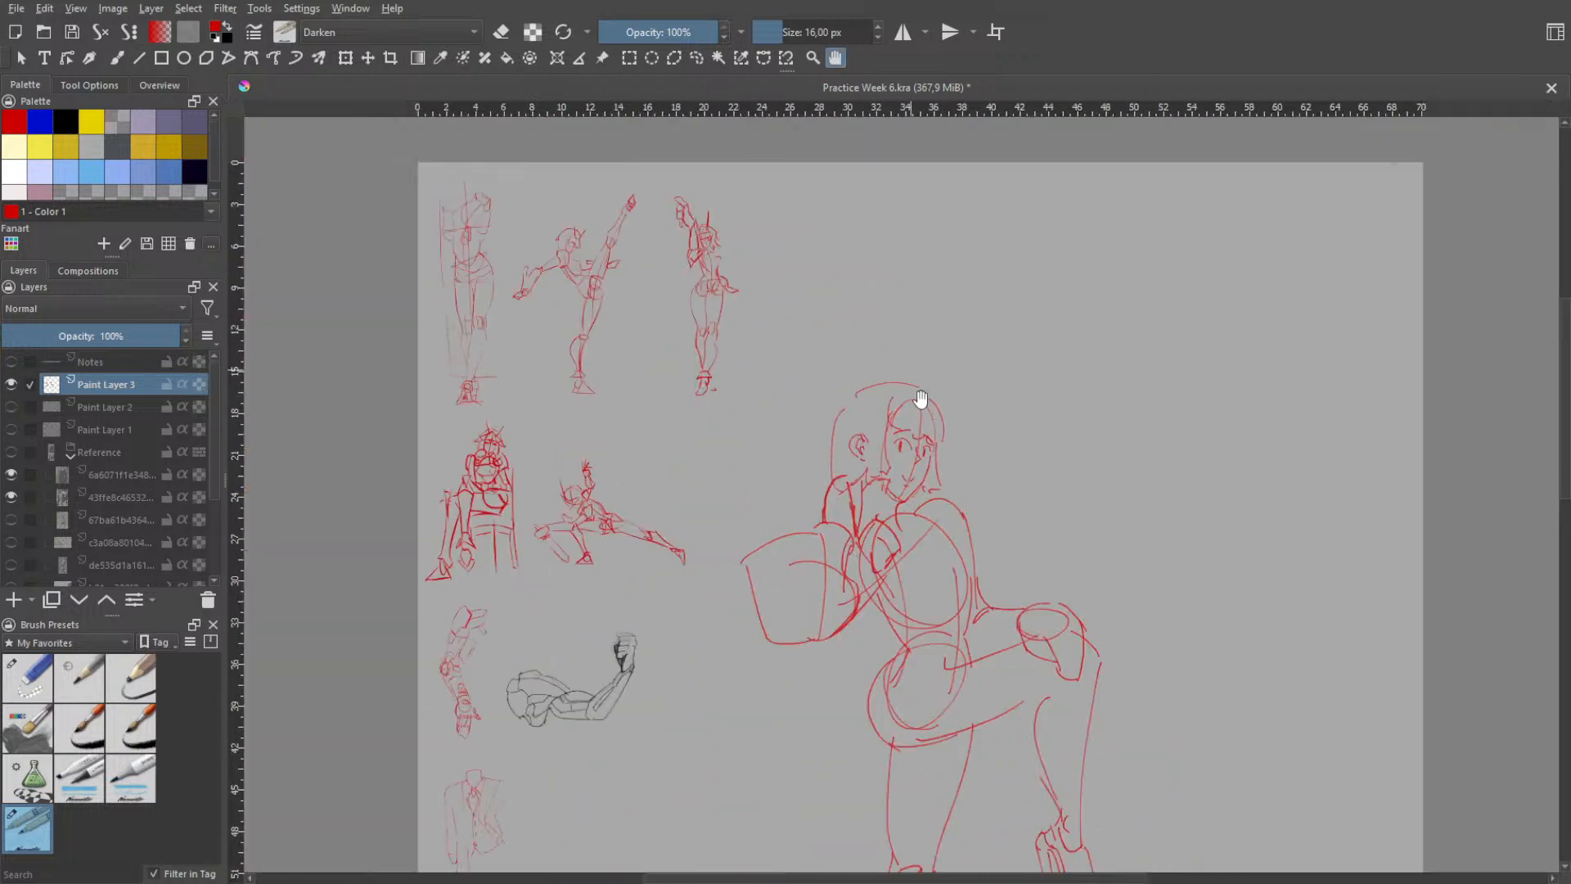
drag(920, 399, 847, 263)
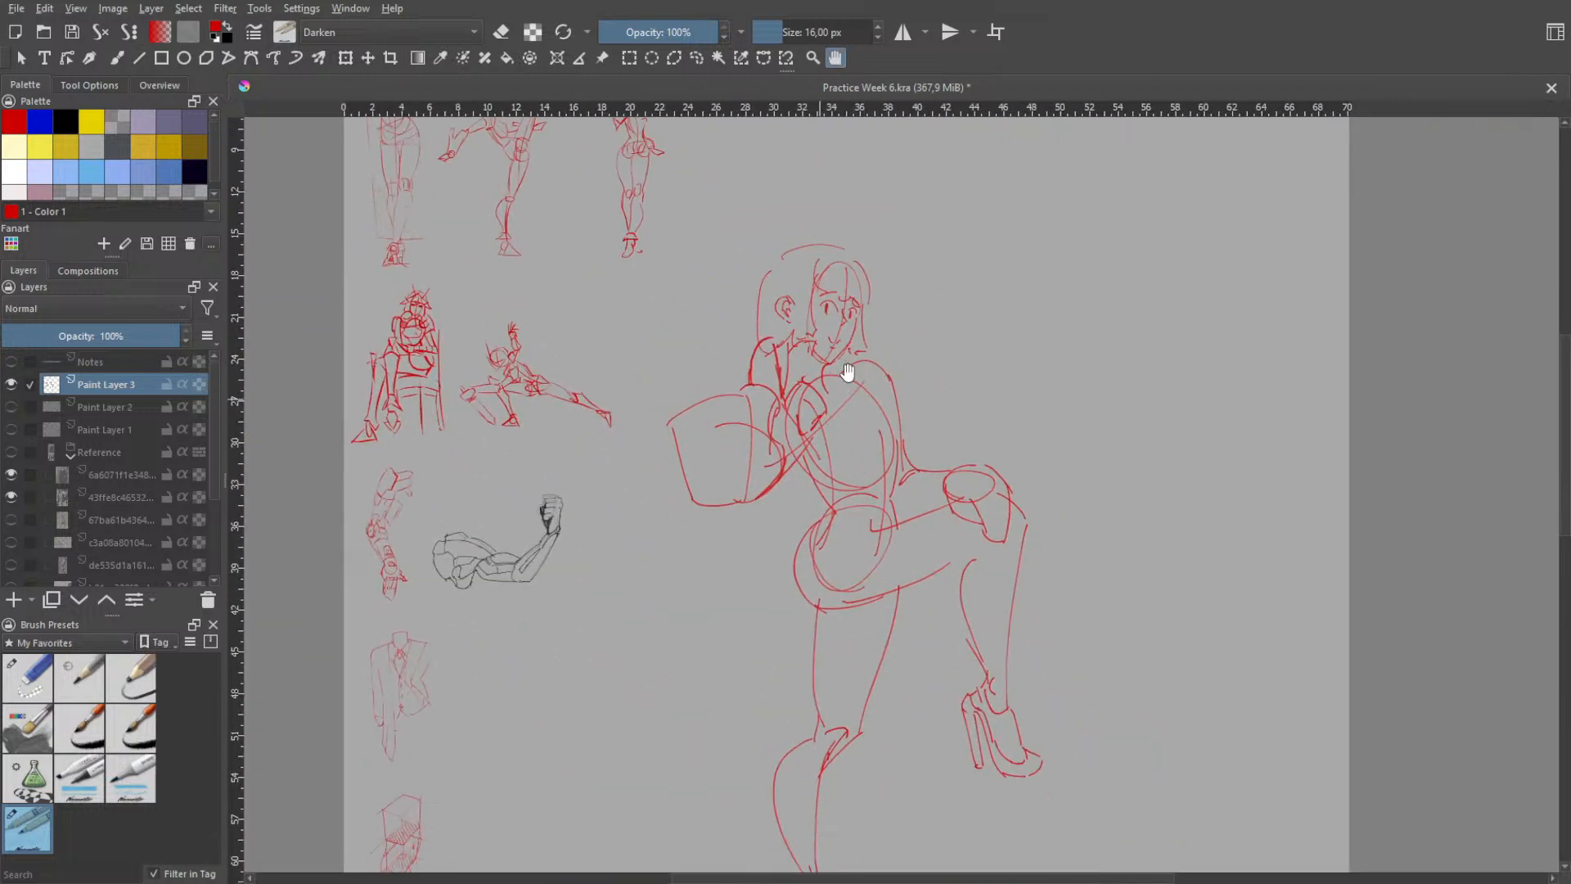
scroll(847, 372, up, 3)
key(b)
right_click(814, 322)
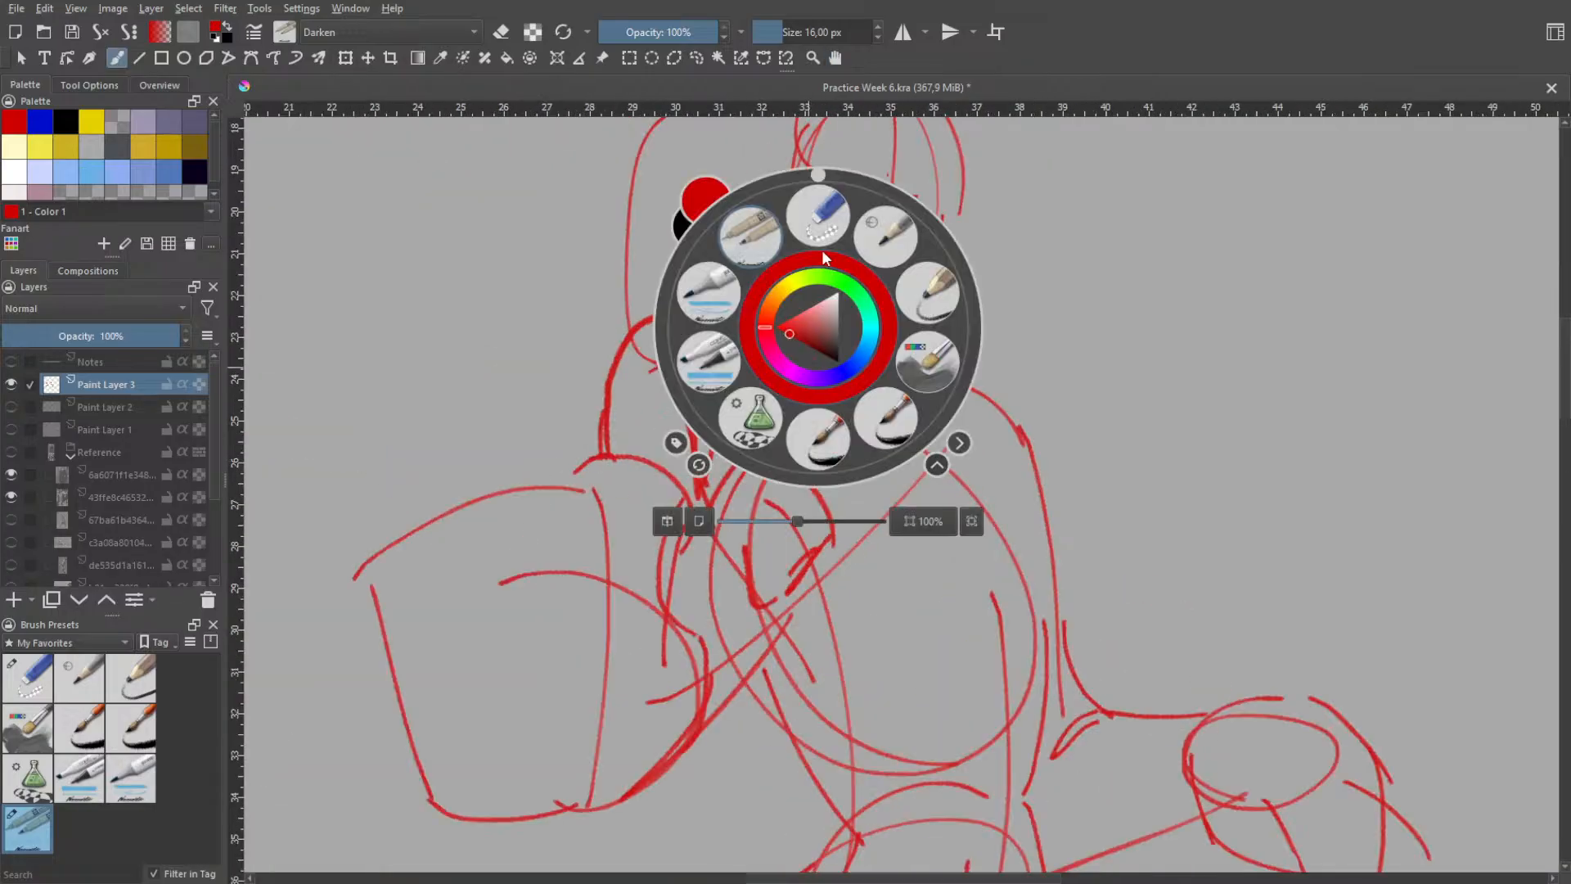
click(813, 184)
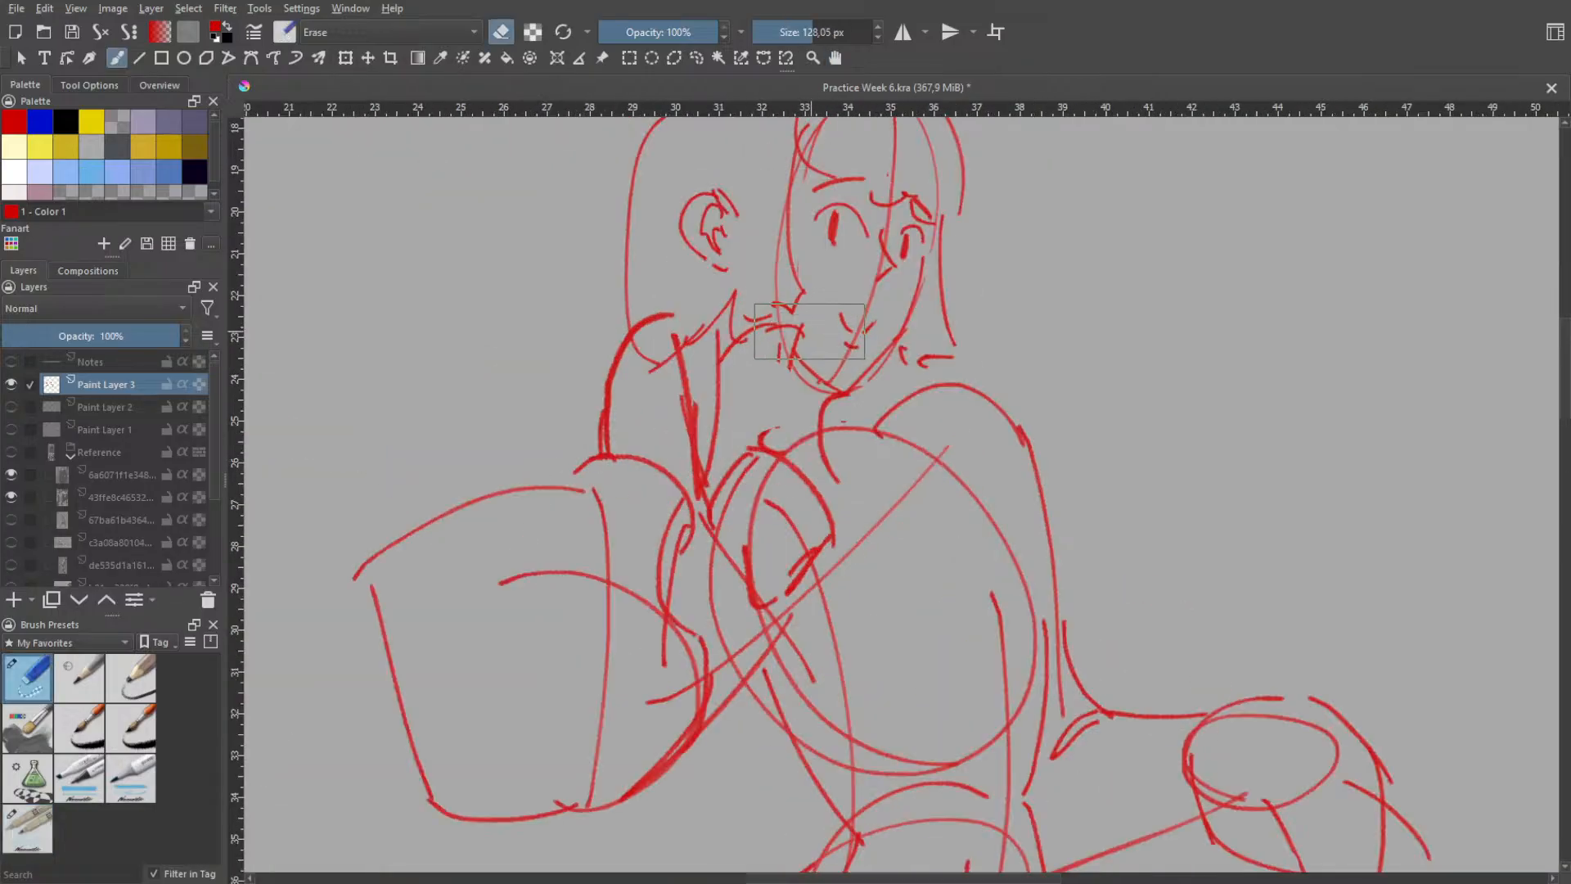
mouse_move(828, 321)
mouse_down()
mouse_move(756, 334)
mouse_move(776, 352)
mouse_move(800, 317)
mouse_move(807, 359)
mouse_move(793, 321)
mouse_move(767, 335)
mouse_move(778, 363)
mouse_move(765, 325)
mouse_move(745, 333)
mouse_move(761, 337)
mouse_move(754, 357)
mouse_move(733, 365)
mouse_move(734, 352)
mouse_move(763, 384)
mouse_move(766, 336)
mouse_move(841, 395)
mouse_up()
- Redraw the near side of the jaw as a short line running down to the chin
right_click(806, 356)
click(747, 270)
key(ctrl+z)
key(ctrl+z)
mouse_move(781, 353)
mouse_down()
mouse_move(843, 393)
mouse_move(796, 385)
mouse_move(839, 393)
mouse_up()
key(ctrl+z)
key(ctrl+z)
key(ctrl+z)
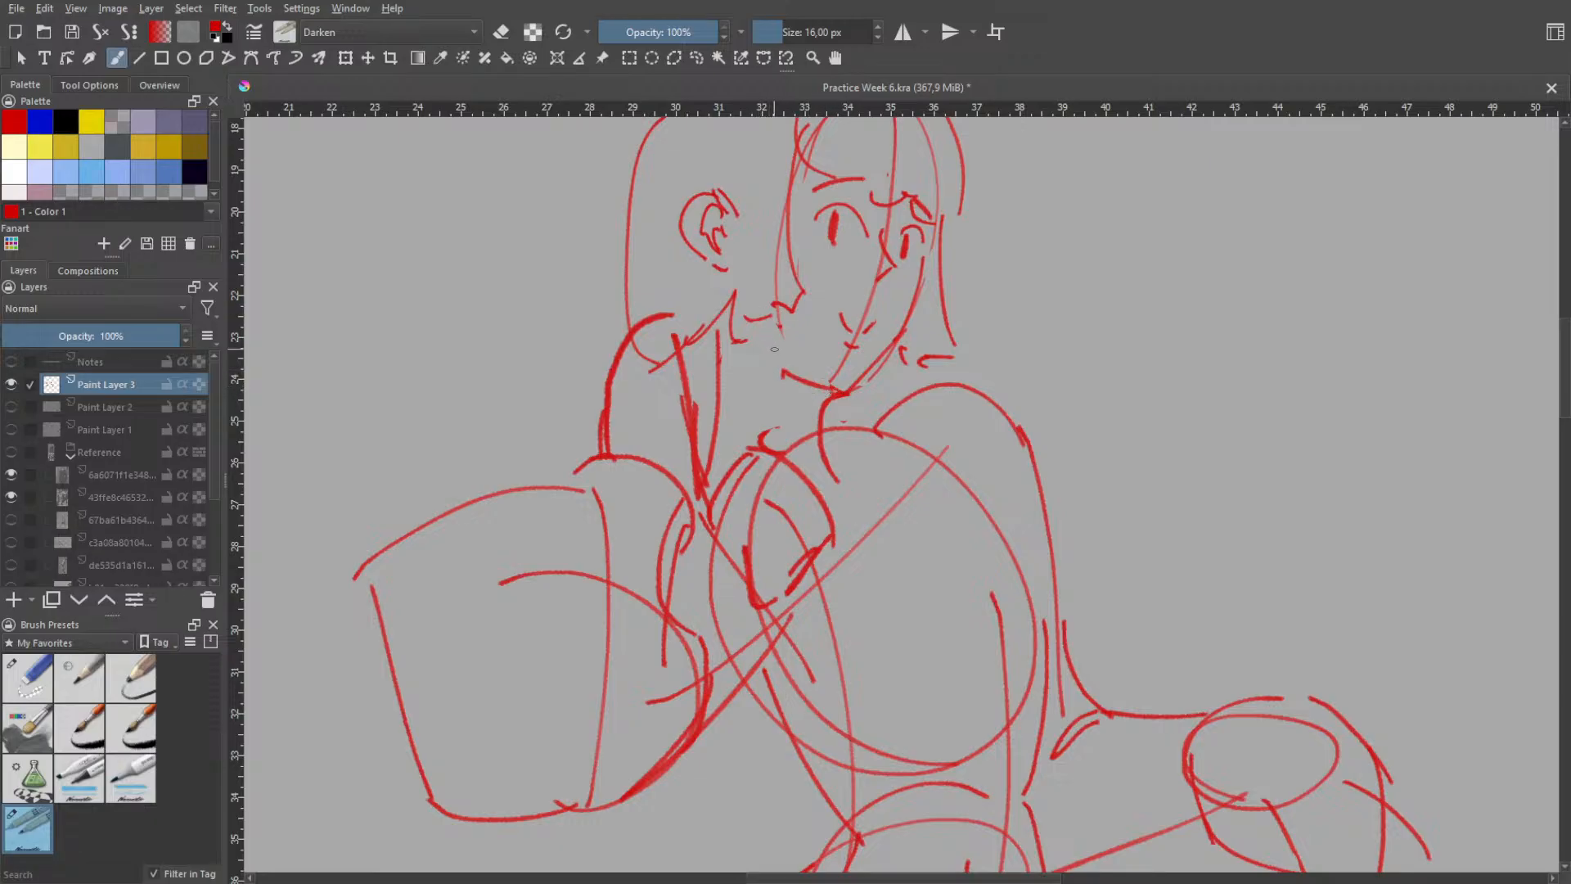
- Erase the torso's construction lines, including the lower ribcage curve, the pelvis's upper curve, the side line and the diagonal shoulder line
key(h)
scroll(824, 302, down, 1)
key(b)
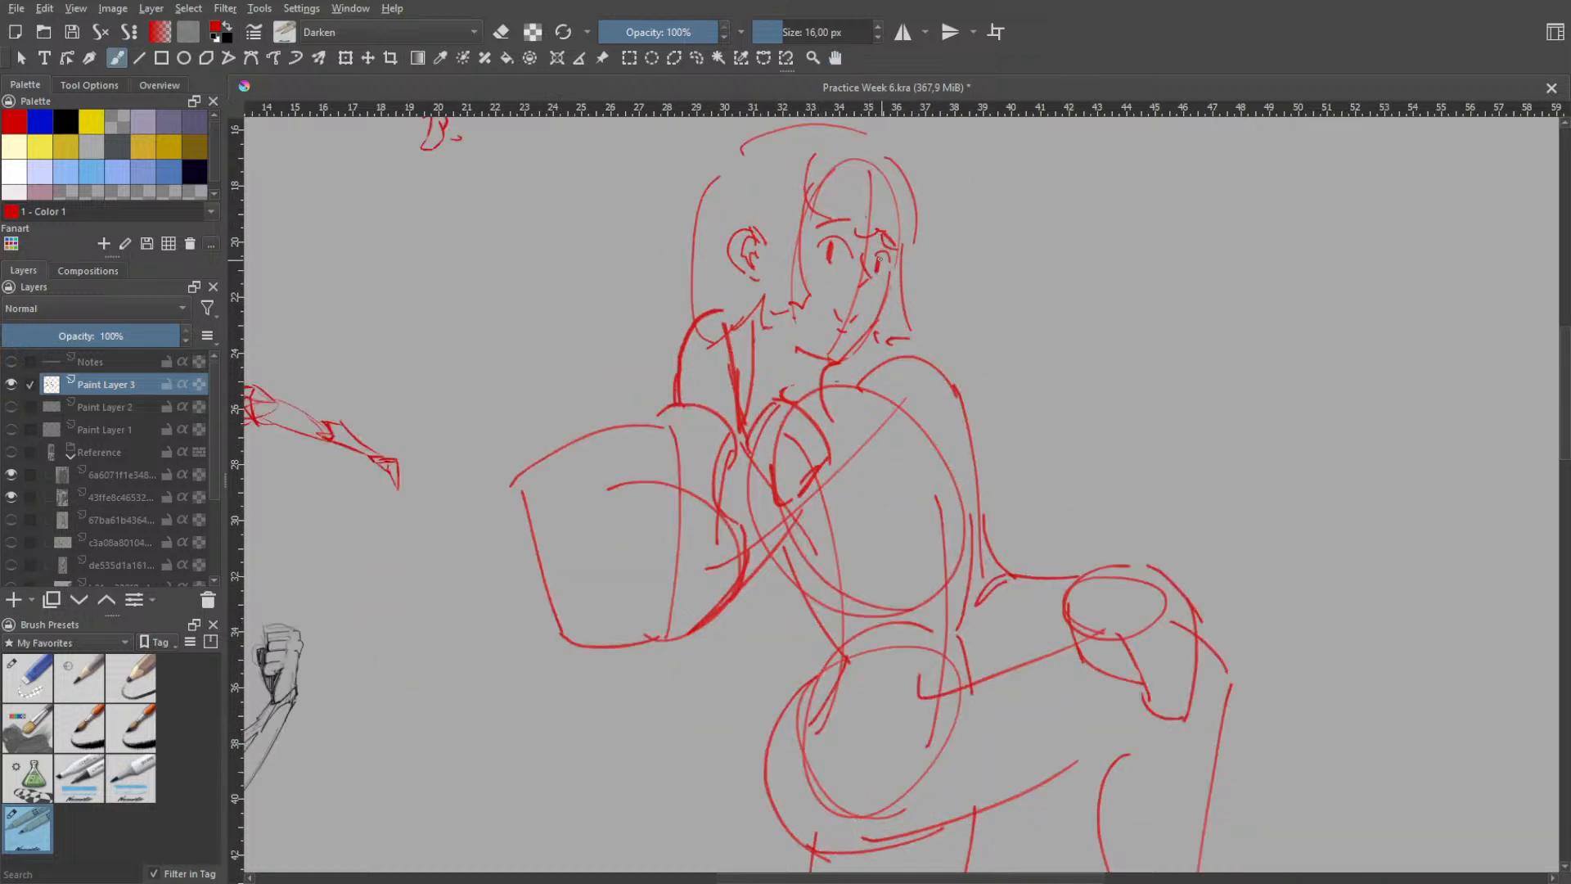
right_click(916, 299)
click(929, 176)
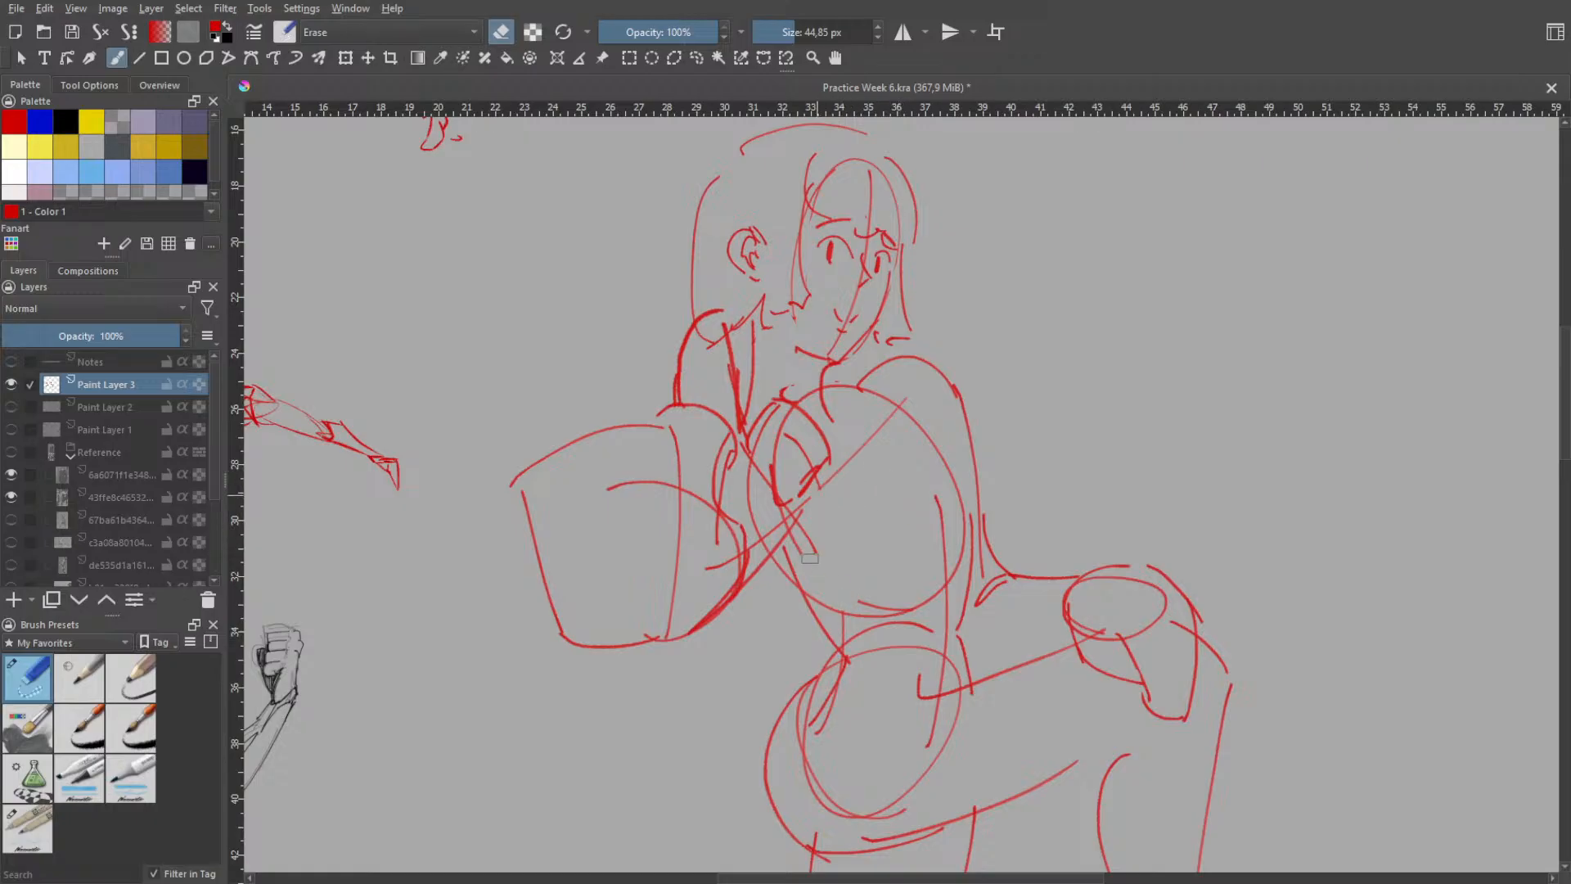
mouse_move(912, 607)
mouse_down()
mouse_move(812, 596)
mouse_move(861, 611)
mouse_move(849, 628)
mouse_move(893, 637)
mouse_move(854, 637)
mouse_move(891, 620)
mouse_move(923, 632)
mouse_move(901, 630)
mouse_up()
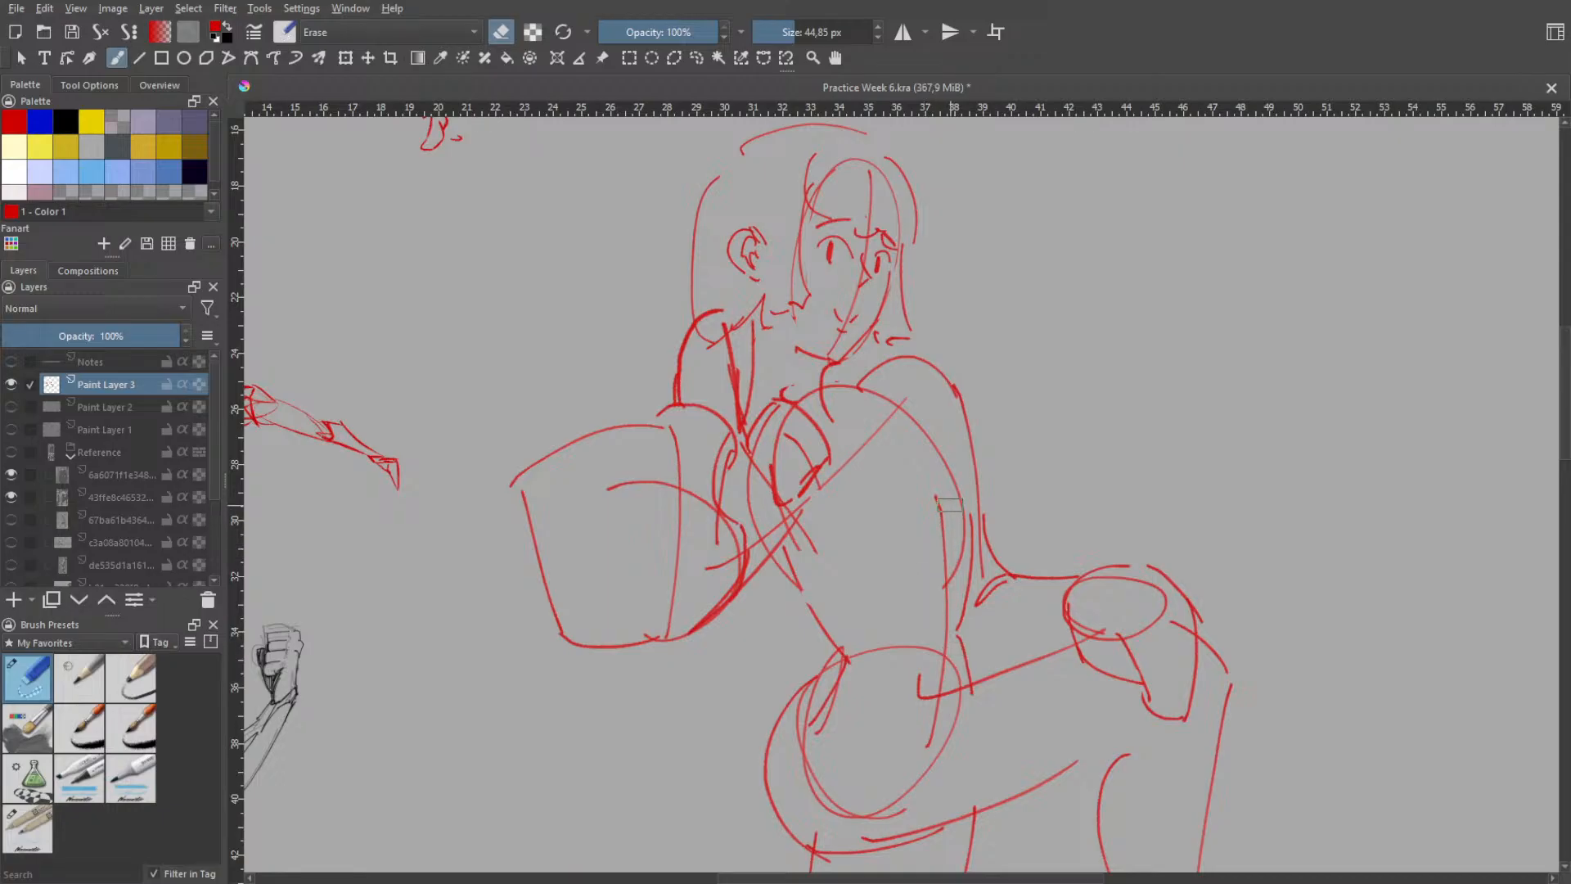
drag(949, 528, 952, 582)
click(951, 583)
drag(946, 527, 929, 501)
drag(910, 401, 825, 487)
- Erase the rounded outline of the shoulder nearest the raised leg and redraw it as a steeper slope into the upper arm
mouse_move(900, 362)
mouse_down()
mouse_move(965, 415)
mouse_move(927, 364)
mouse_up()
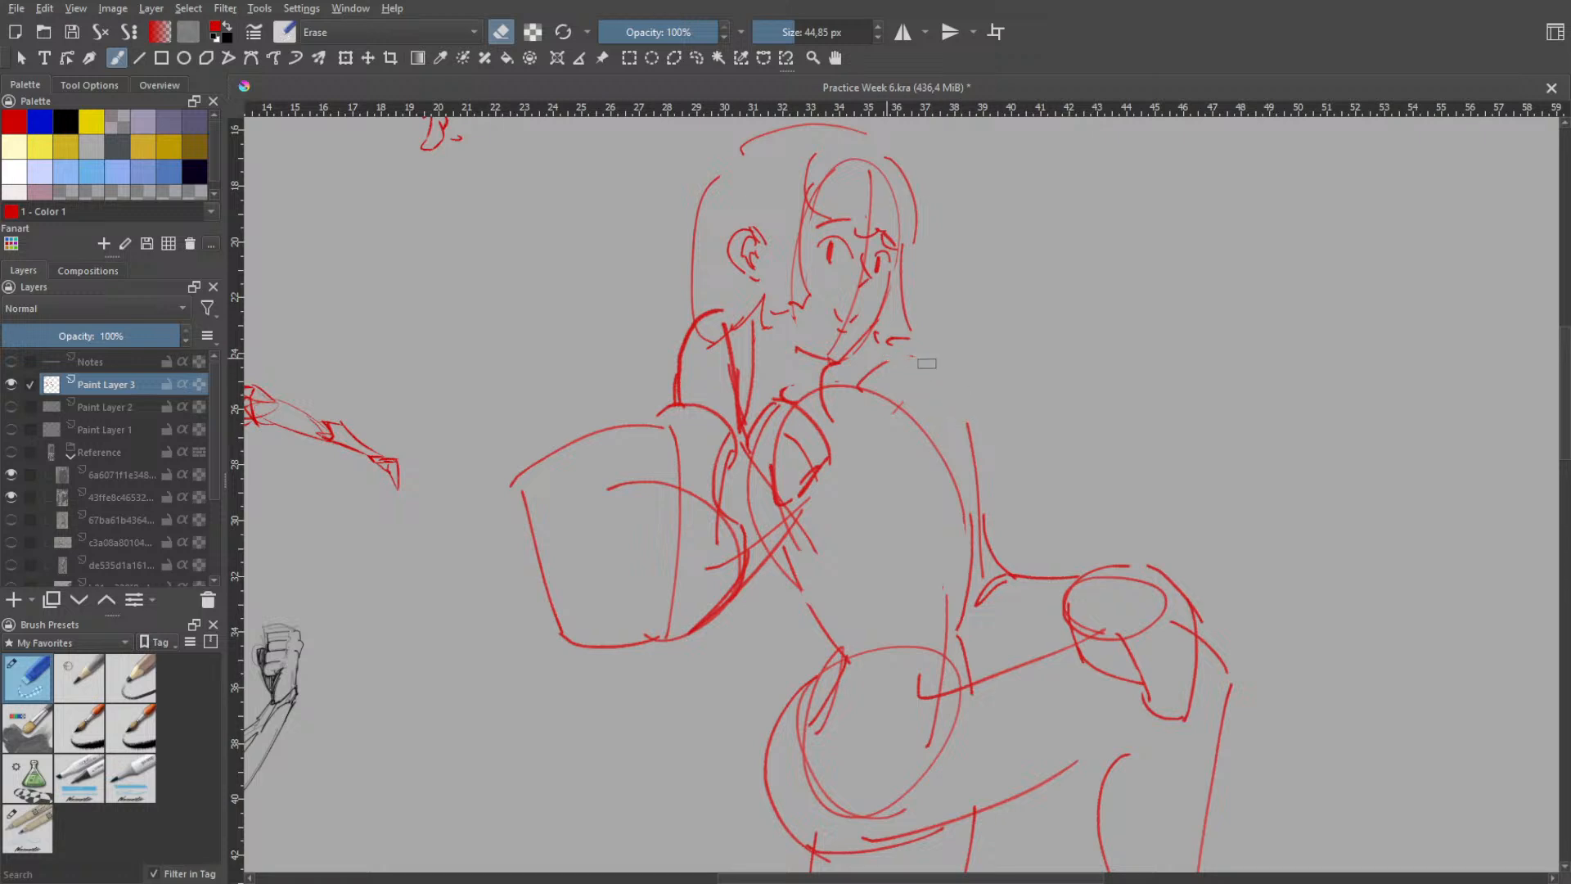
right_click(974, 416)
click(913, 327)
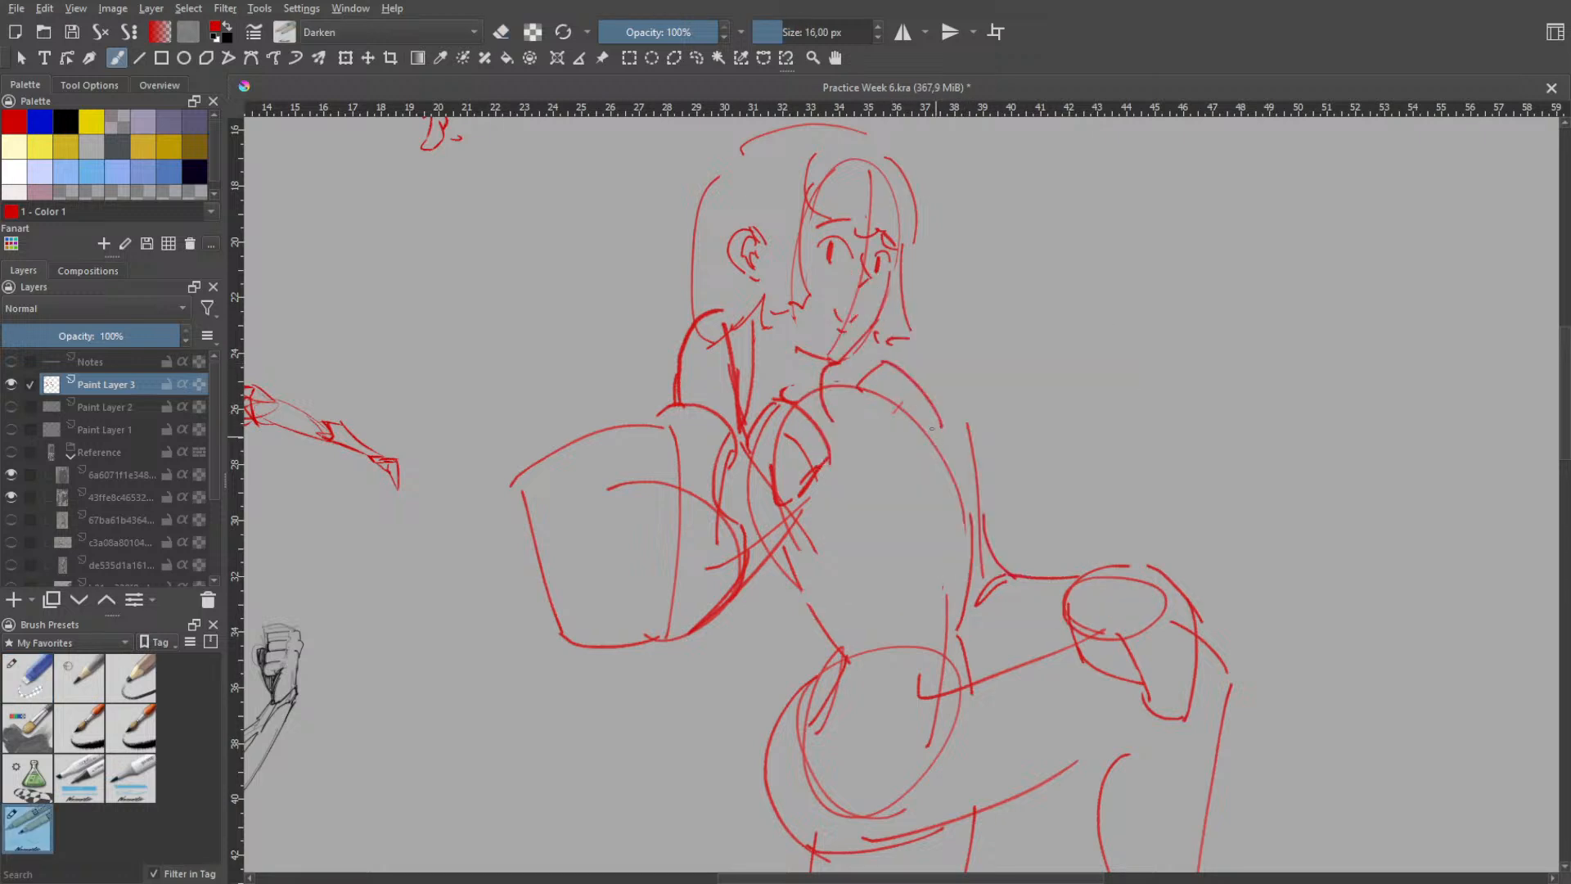
key(ctrl+z)
drag(913, 361, 977, 486)
key(ctrl+z)
drag(892, 357, 965, 464)
- Erase the old outer upper-arm line and continue the new shoulder slope down to the elbow
right_click(1000, 442)
click(974, 345)
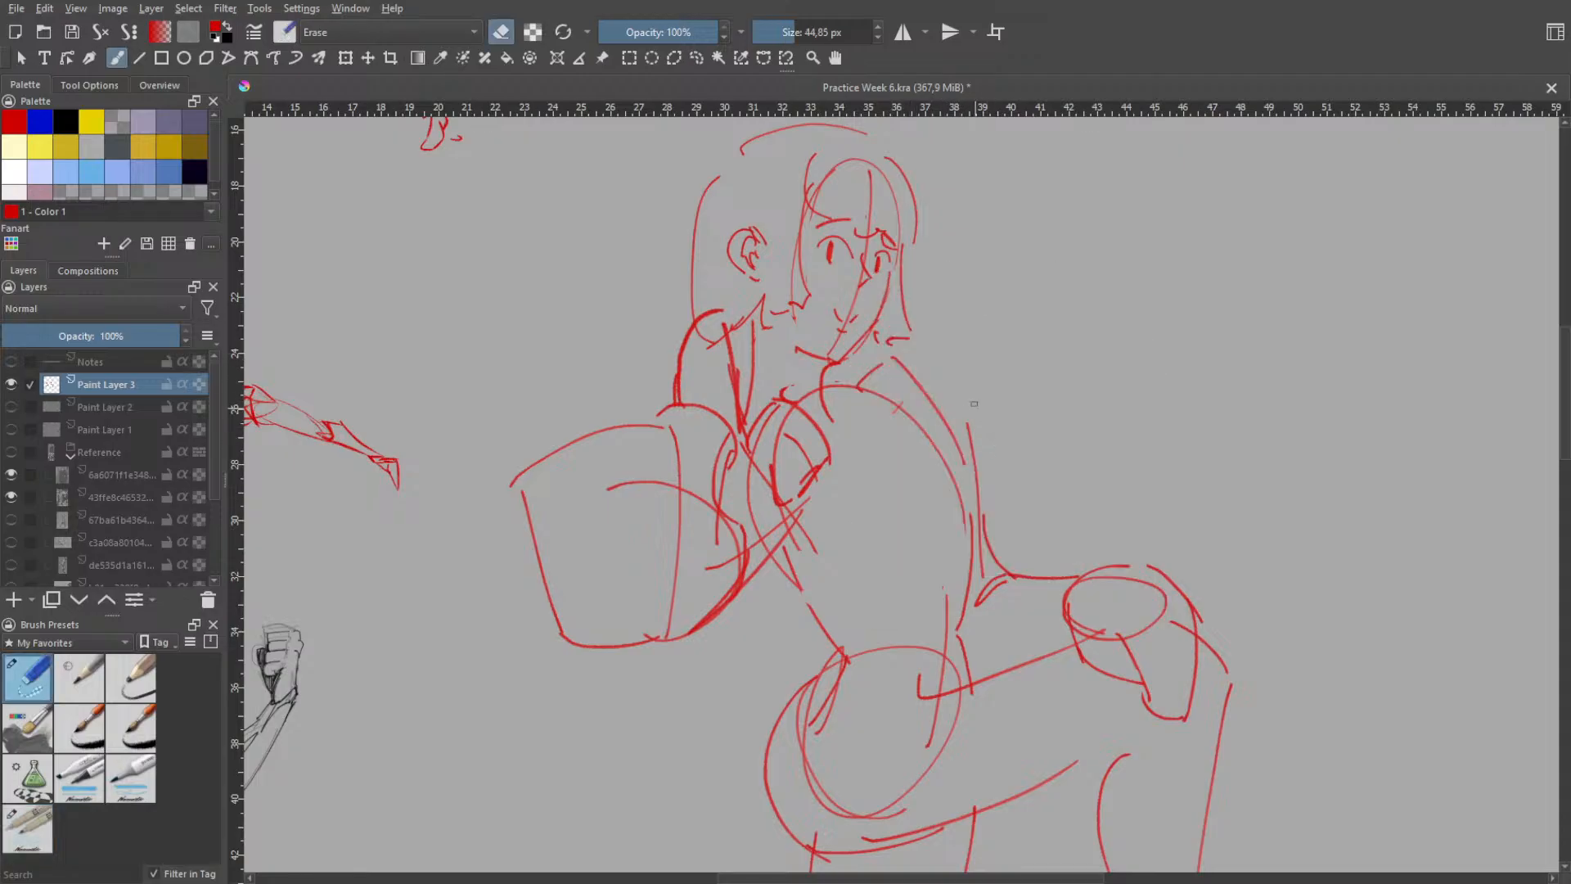
drag(974, 406, 993, 516)
right_click(1016, 473)
click(959, 380)
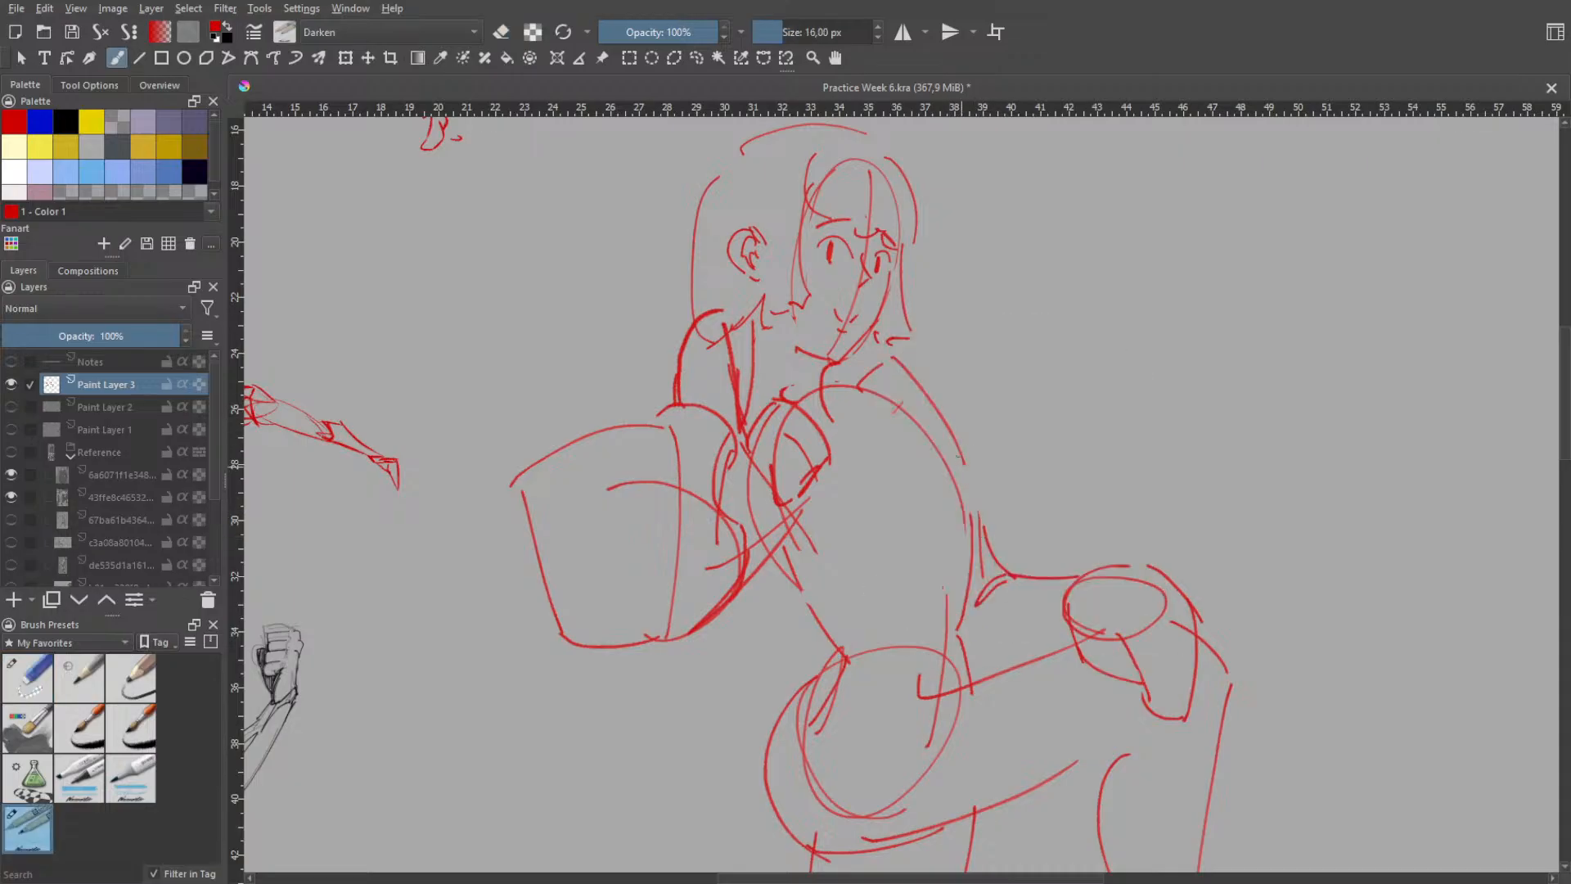
drag(963, 458, 990, 534)
- Erase the crossing construction lines between the bucket-shaped form and the torso, and part of the curve inside that form
right_click(892, 524)
click(867, 427)
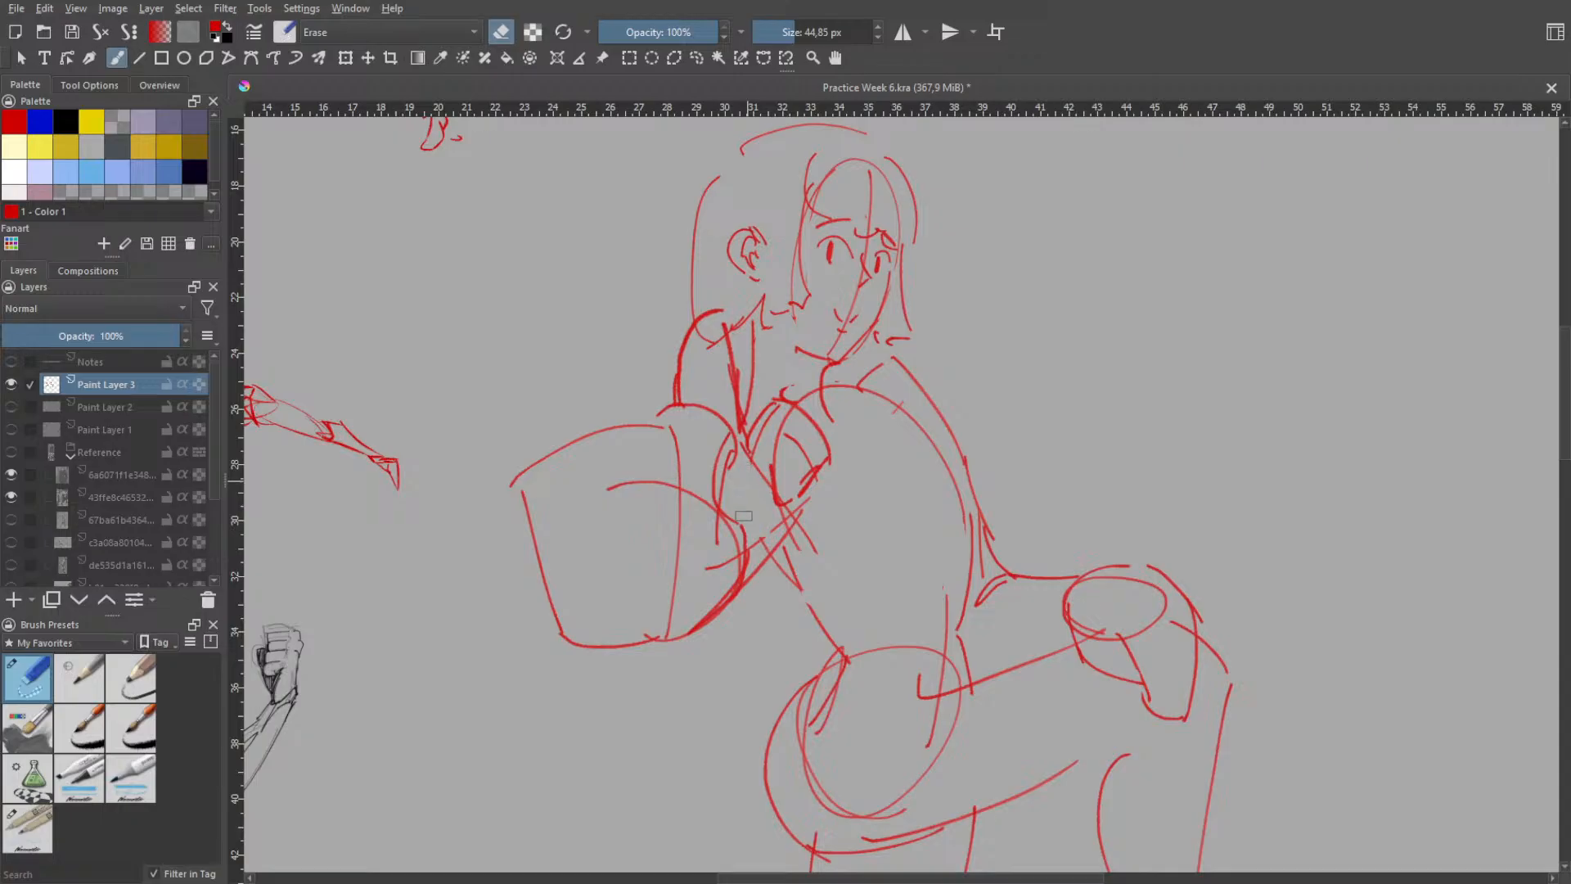
mouse_move(756, 531)
mouse_down()
mouse_move(766, 540)
mouse_move(718, 581)
mouse_move(702, 521)
mouse_up()
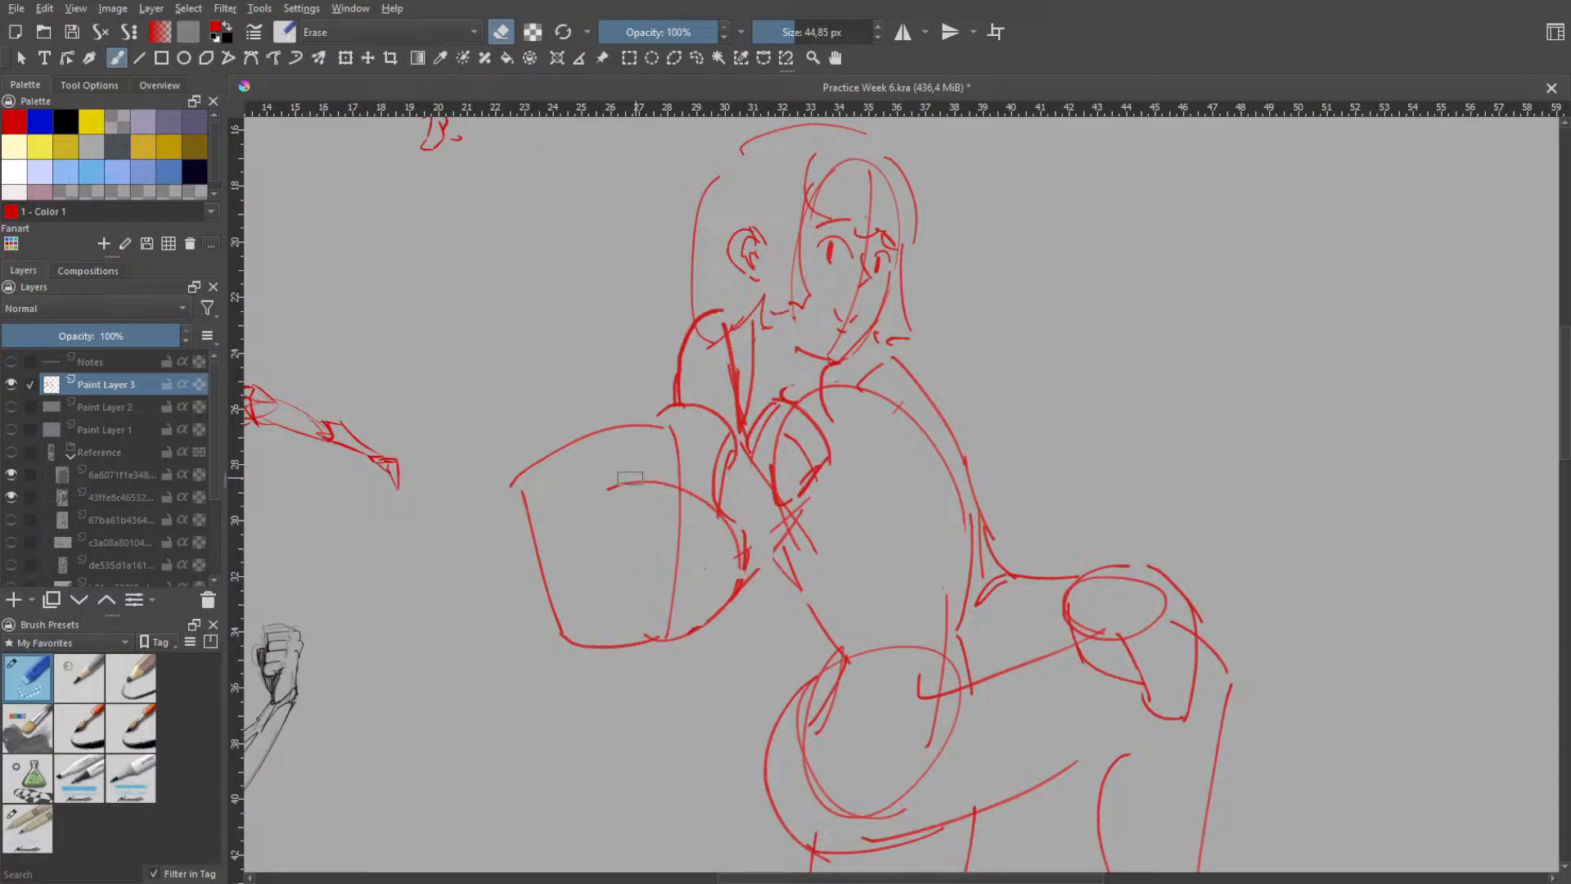
drag(694, 479, 697, 475)
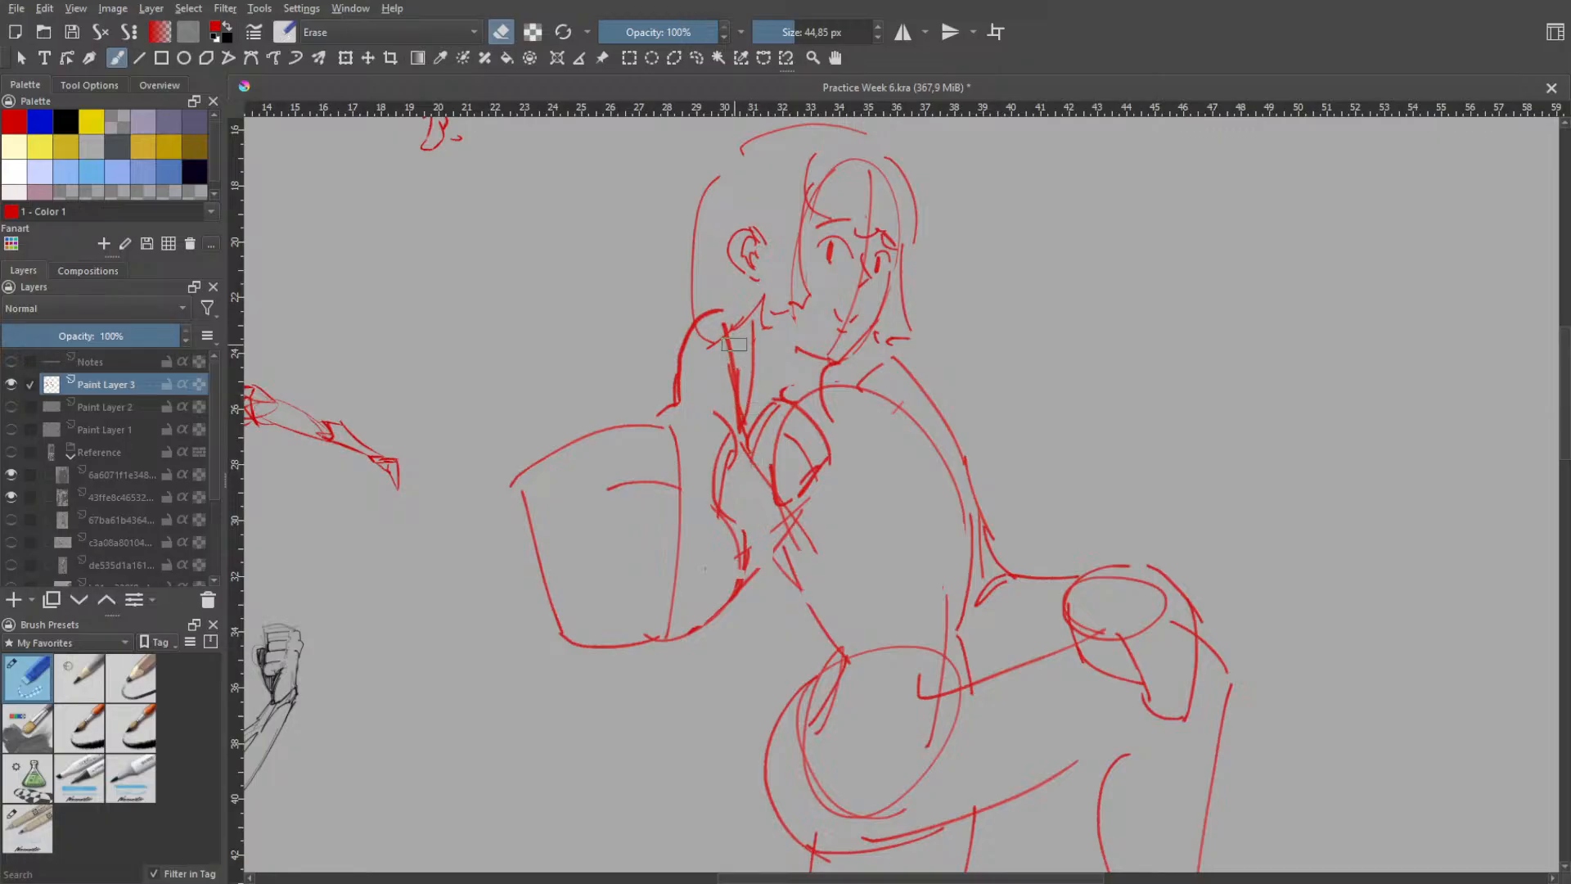
- Erase the small oval and the crossing construction lines between the bucket-shaped form and the torso
mouse_move(729, 407)
mouse_down()
mouse_move(729, 428)
mouse_move(761, 410)
mouse_move(755, 447)
mouse_move(784, 471)
mouse_move(794, 450)
mouse_up()
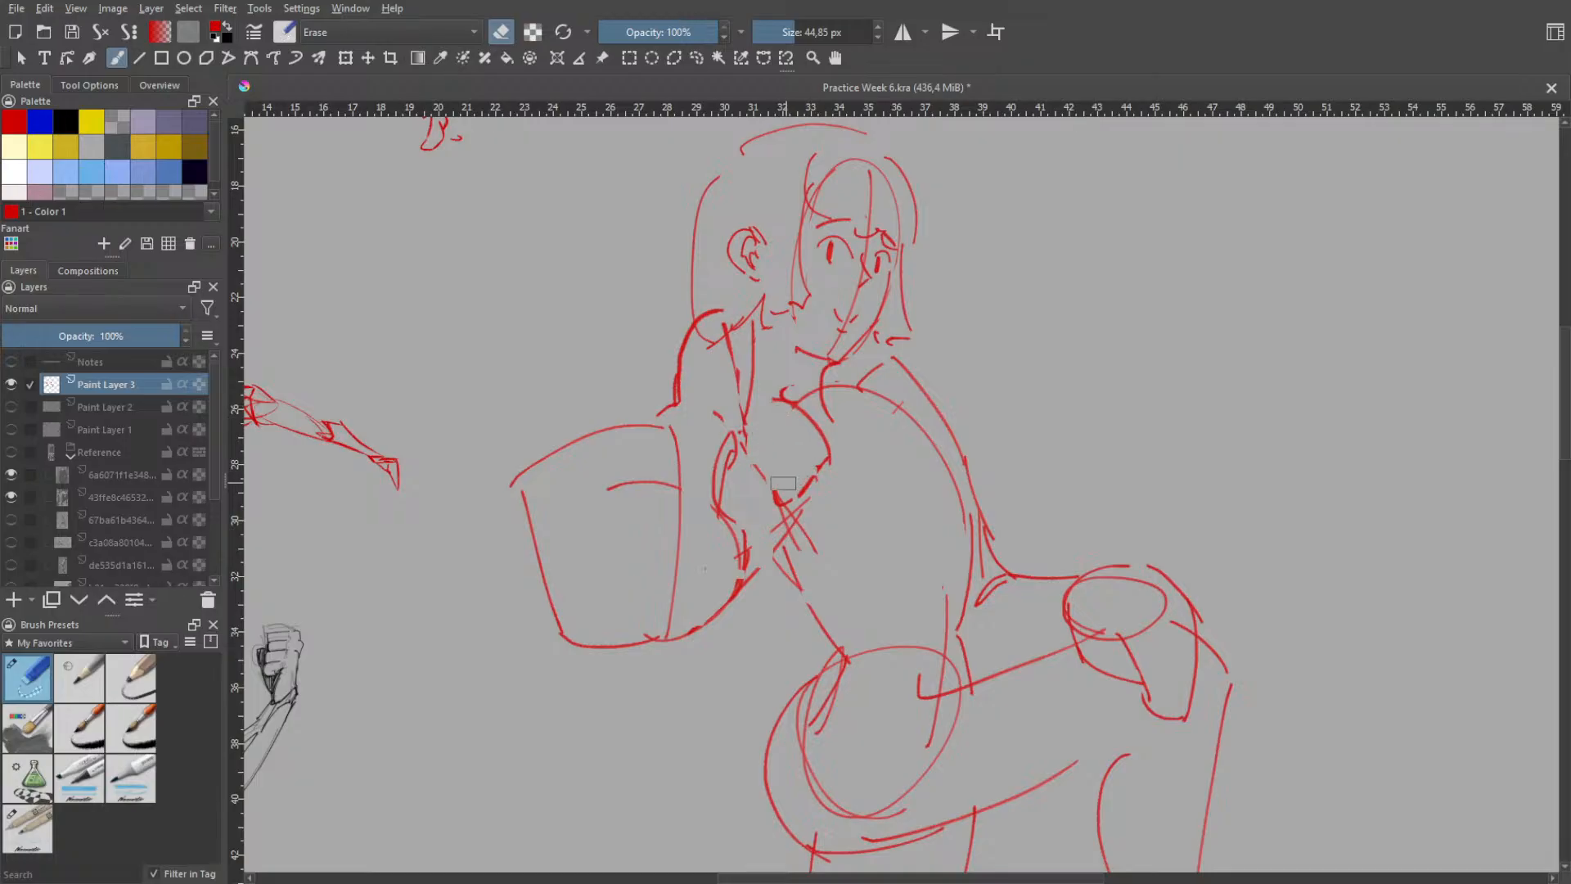
key(ctrl+z)
drag(784, 426, 779, 472)
mouse_move(770, 475)
mouse_down()
mouse_move(798, 548)
mouse_move(812, 517)
mouse_move(777, 524)
mouse_move(818, 551)
mouse_move(799, 580)
mouse_up()
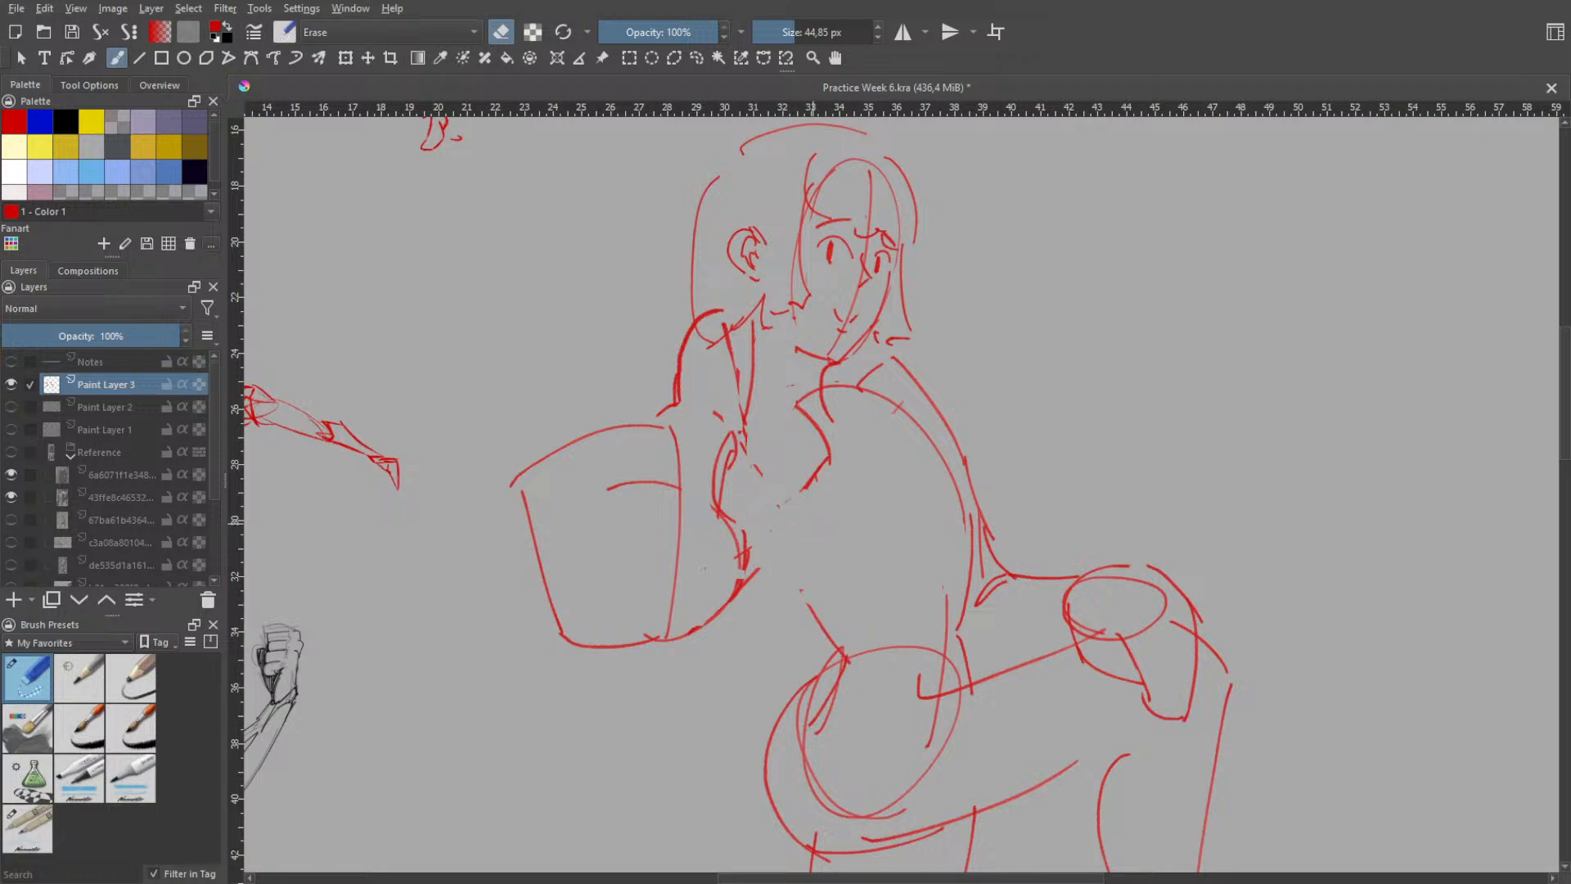
right_click(829, 464)
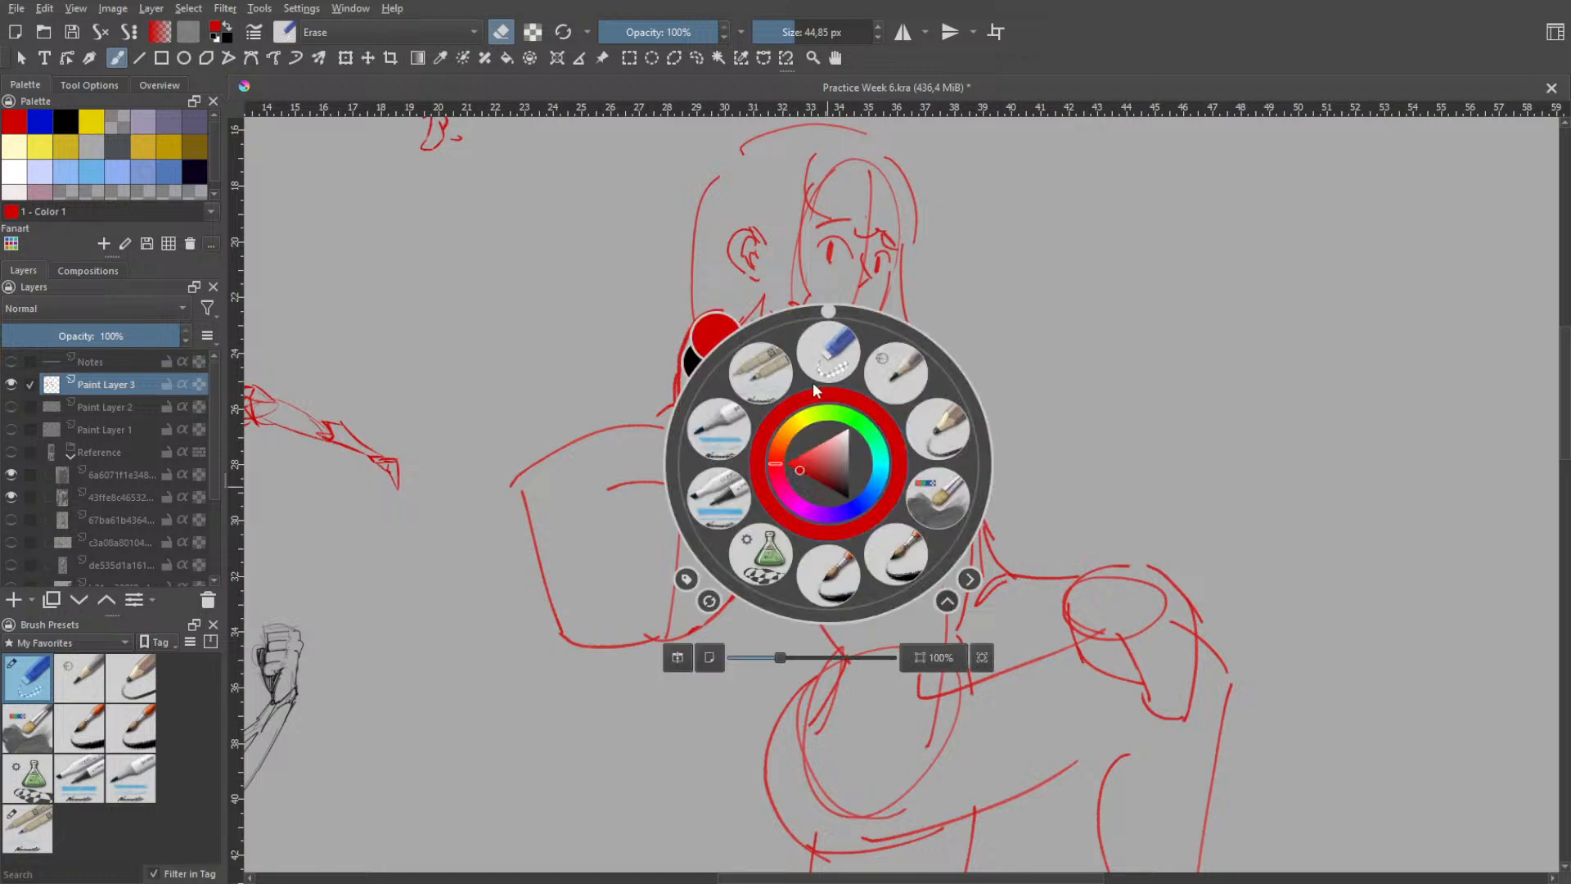
click(759, 360)
drag(744, 473, 759, 533)
key(ctrl+z)
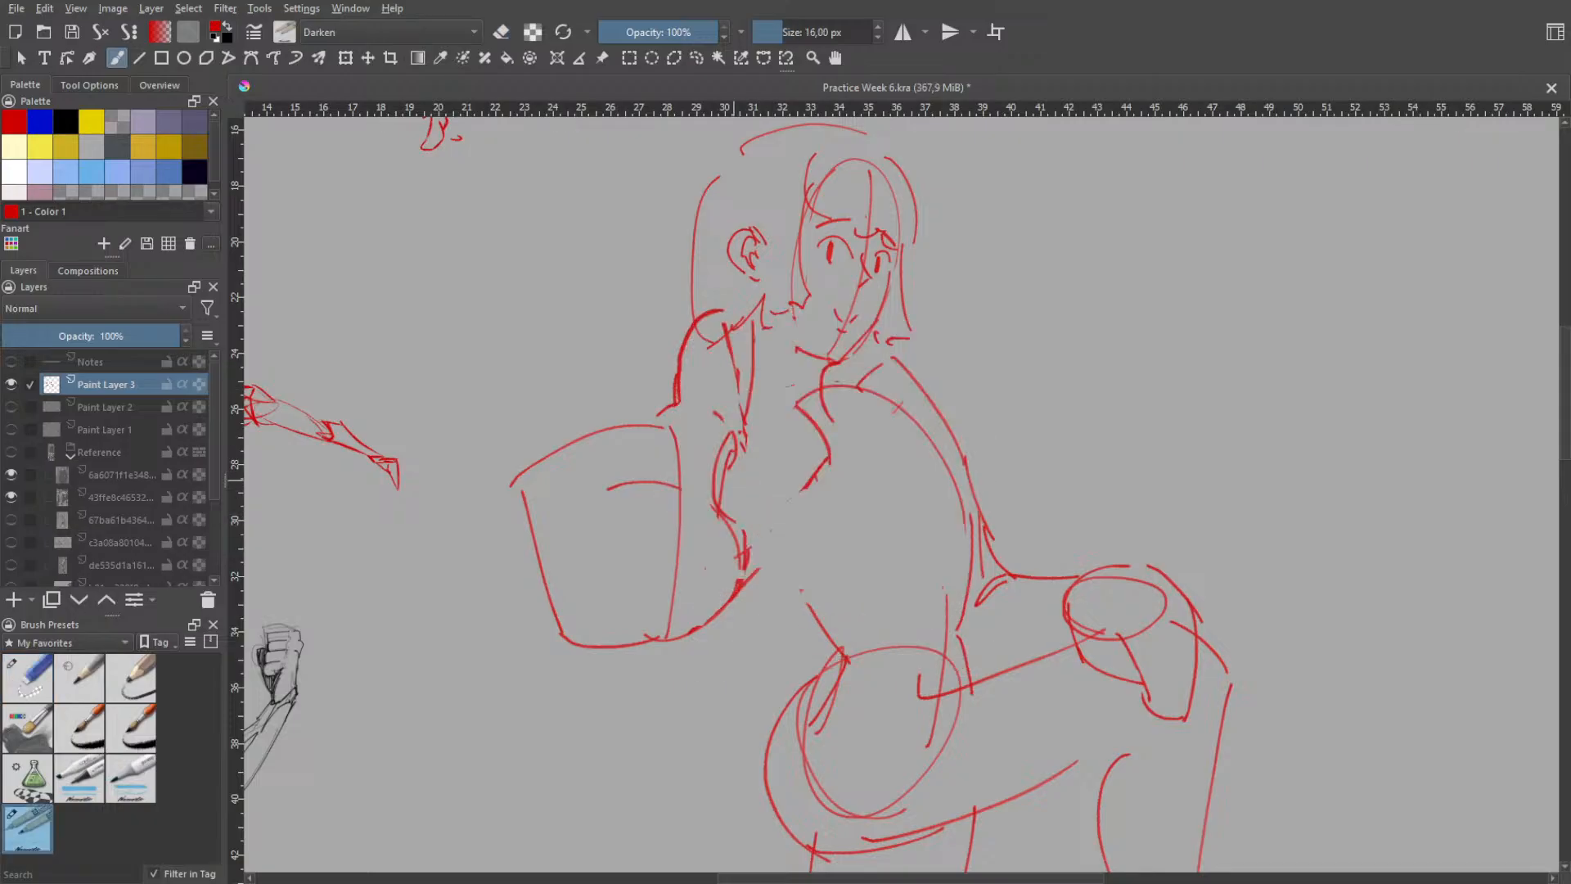
key(ctrl+z)
mouse_move(736, 478)
mouse_down()
mouse_move(754, 546)
mouse_move(767, 479)
mouse_move(775, 542)
mouse_up()
key(ctrl+z)
key(ctrl+z)
mouse_move(768, 455)
mouse_down()
mouse_move(793, 499)
mouse_move(786, 573)
mouse_move(788, 526)
mouse_up()
key(ctrl+z)
key(ctrl+z)
key(ctrl+z)
key(ctrl+z)
key(ctrl+z)
key(ctrl+z)
key(ctrl+z)
key(ctrl+z)
key(ctrl+z)
mouse_move(728, 475)
mouse_down()
mouse_move(767, 467)
mouse_move(791, 523)
mouse_up()
key(ctrl+z)
key(ctrl+z)
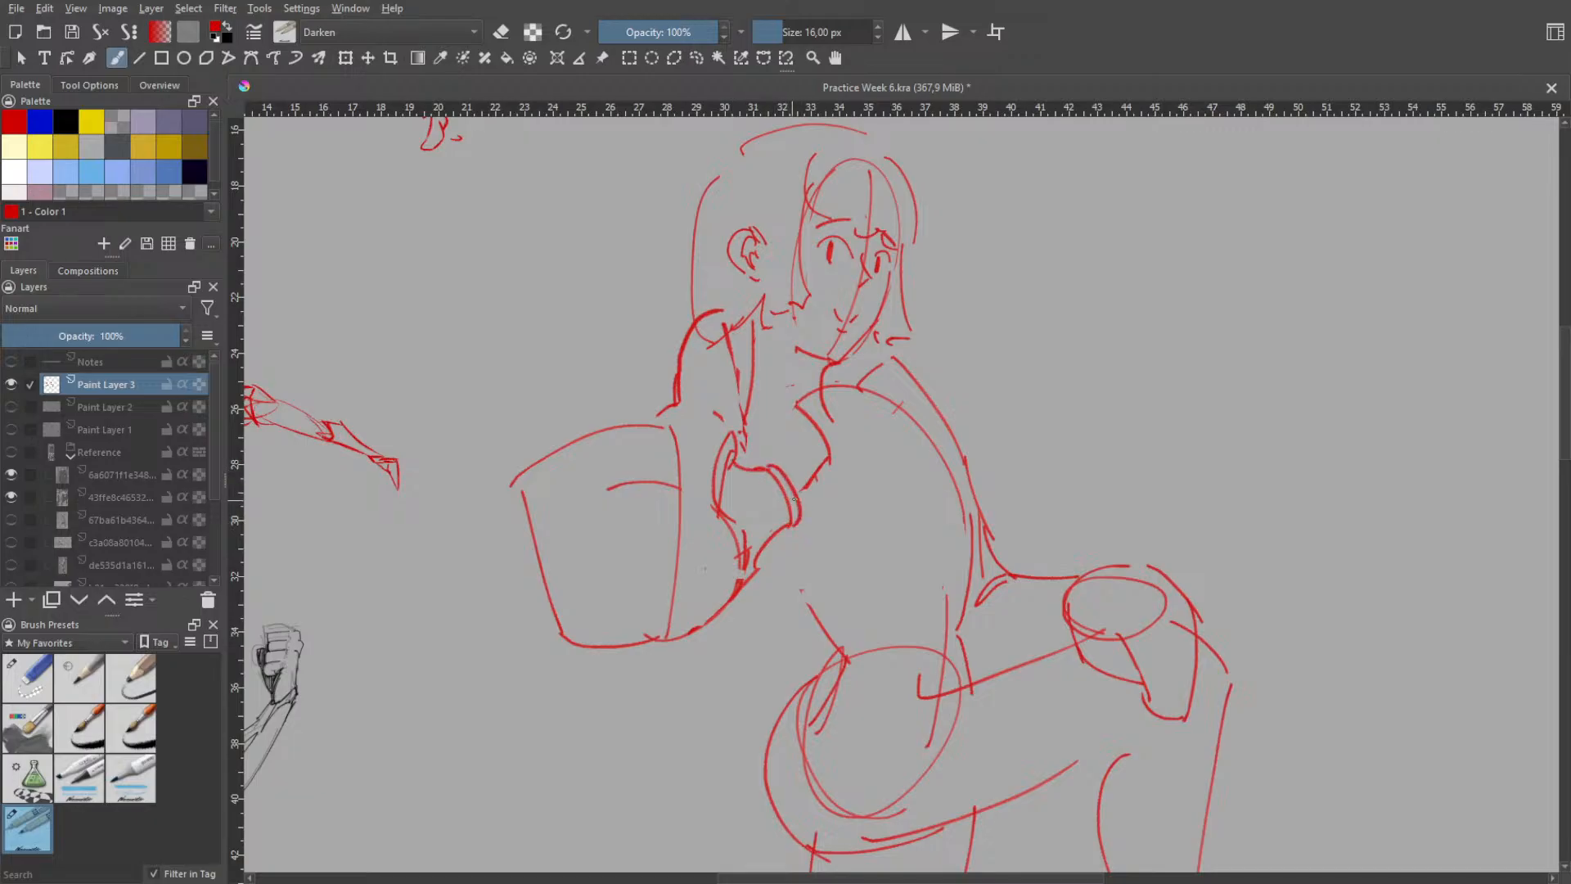
key(ctrl+z)
key(e)
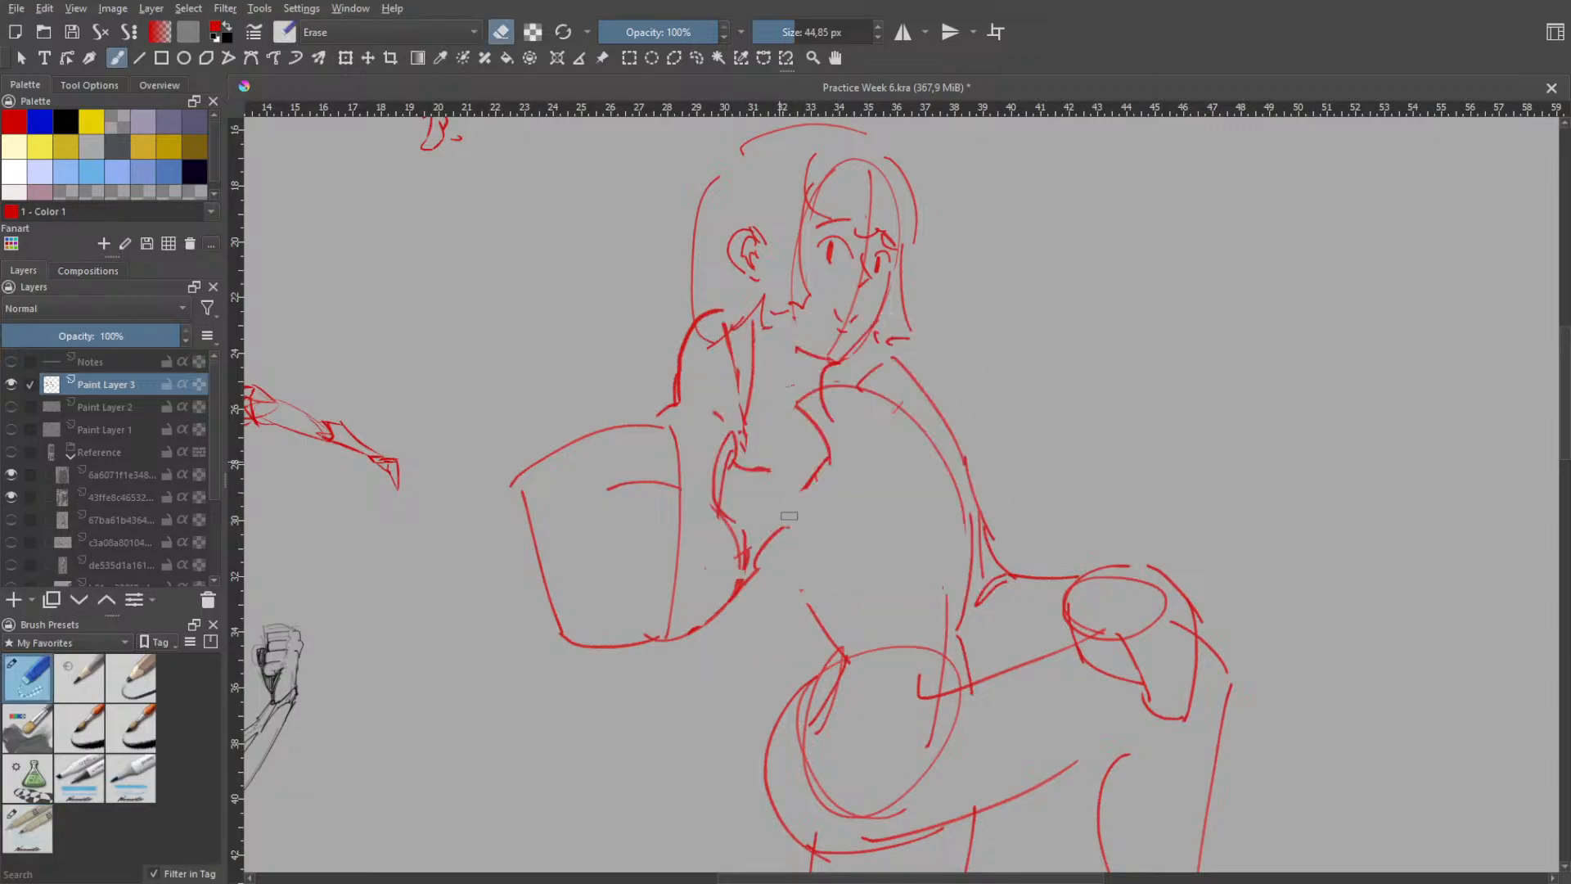
right_click(789, 516)
click(776, 452)
mouse_move(788, 466)
mouse_down()
mouse_move(811, 506)
mouse_move(796, 525)
mouse_up()
key(ctrl+z)
key(ctrl+z)
mouse_move(778, 464)
mouse_down()
mouse_move(790, 549)
mouse_move(803, 521)
mouse_move(755, 530)
mouse_move(743, 490)
mouse_move(785, 546)
mouse_up()
key(ctrl+z)
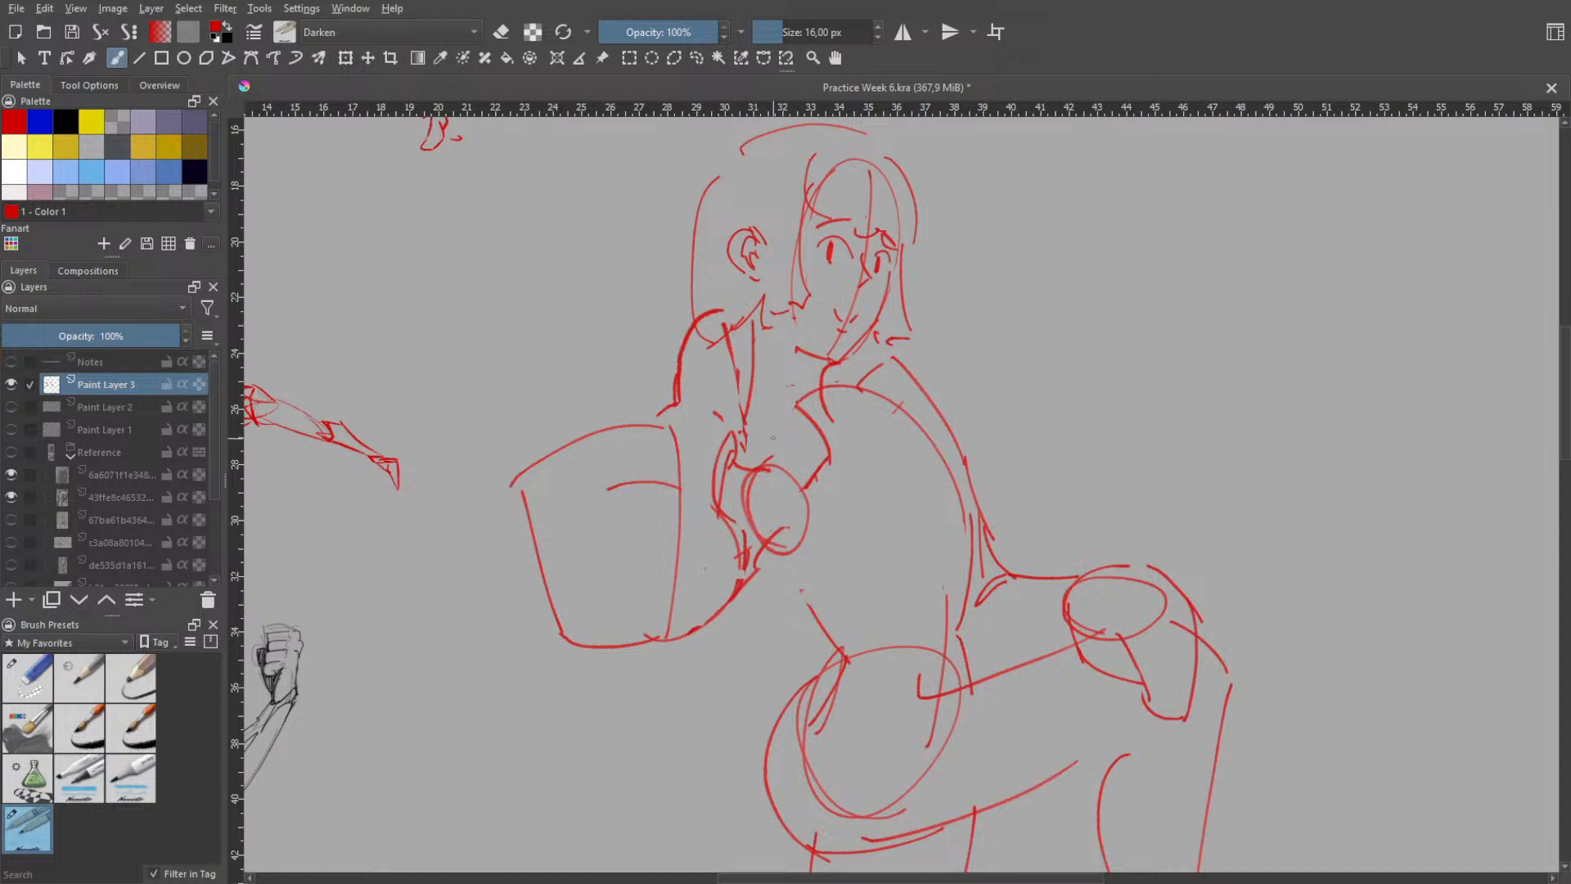
key(ctrl+z)
drag(762, 472, 761, 467)
key(ctrl+z)
key(ctrl+z)
key(ctrl+z)
key(ctrl+z)
key(ctrl+z)
key(ctrl+z)
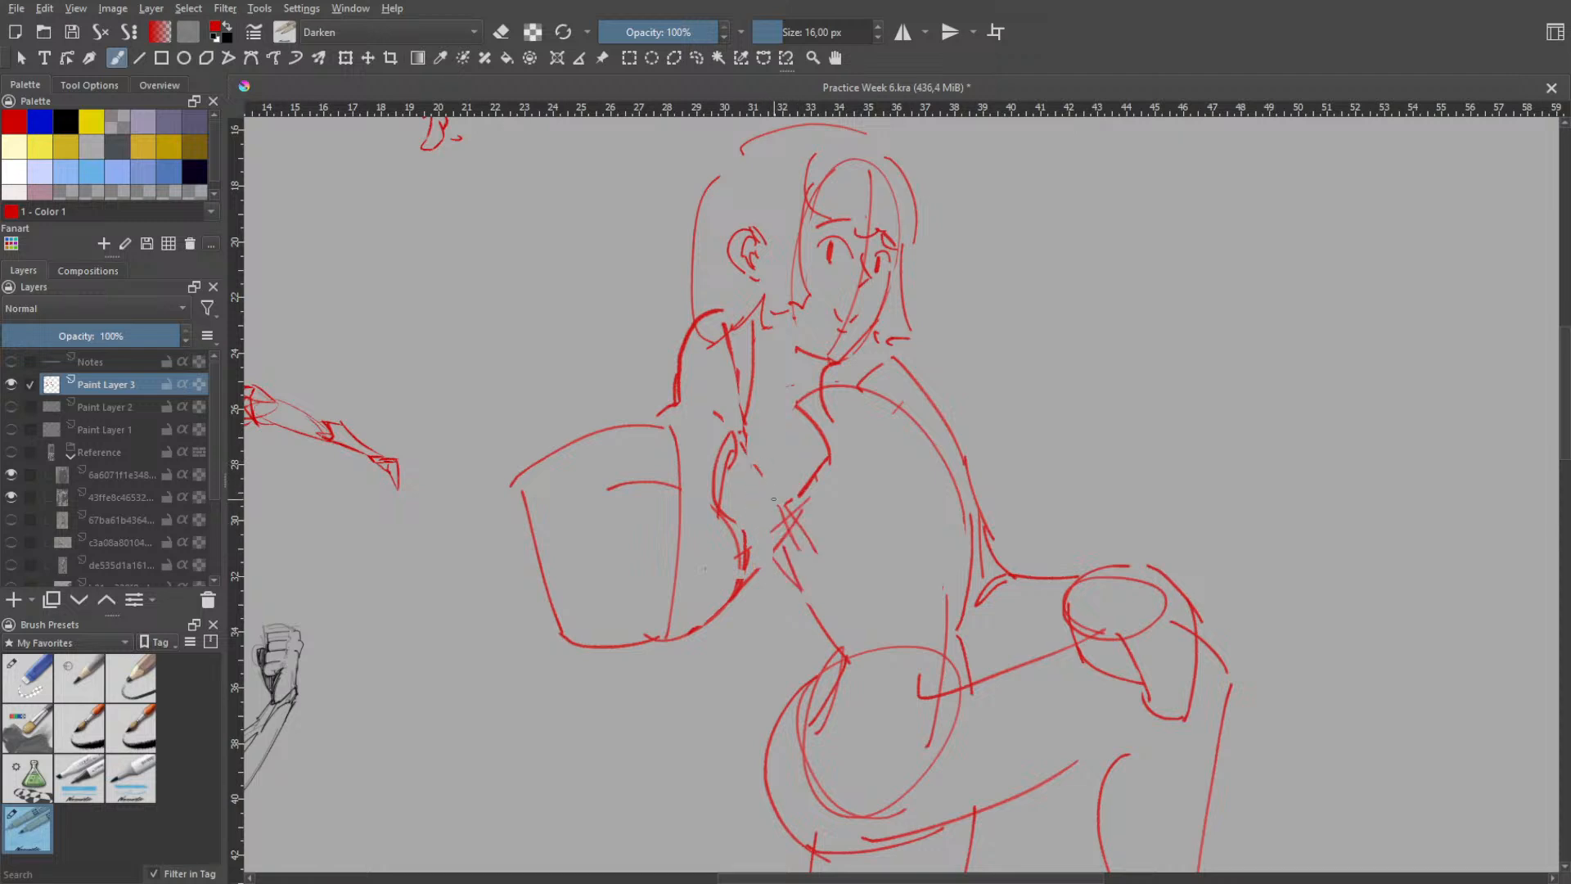
key(ctrl+shift+z)
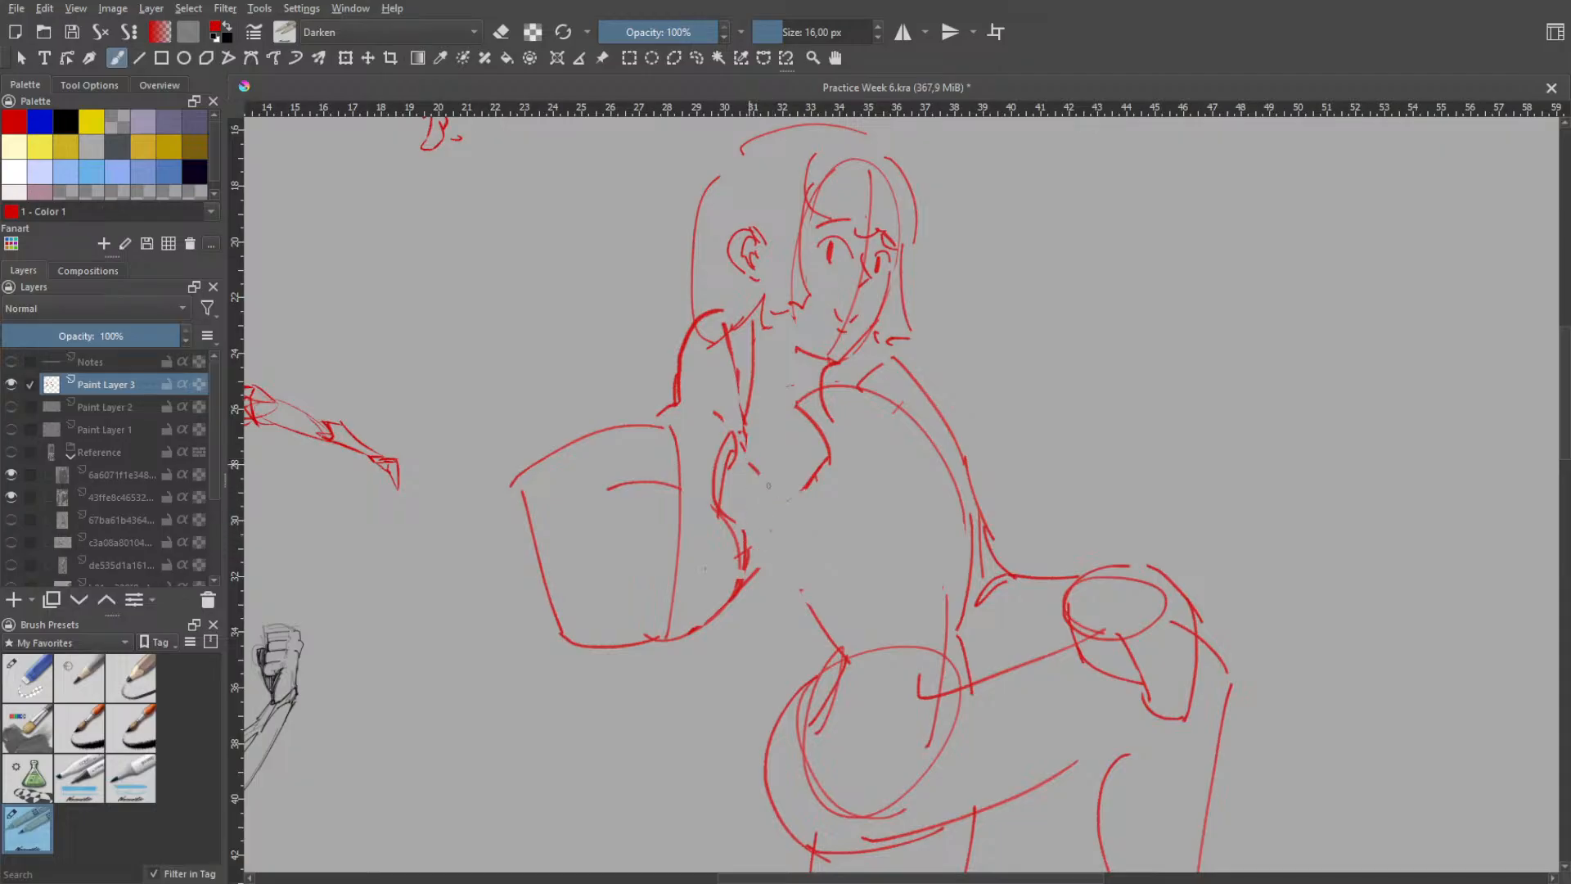
- Extend the bucket-shaped form's lower curve up to the underarm, then draw a short line across the upper torso with a second line descending from it
mouse_move(751, 465)
mouse_down()
mouse_move(783, 522)
mouse_move(774, 533)
mouse_up()
drag(785, 399, 802, 481)
key(ctrl+z)
mouse_move(740, 413)
mouse_down()
mouse_move(789, 405)
mouse_move(803, 447)
mouse_move(798, 412)
mouse_move(802, 488)
mouse_up()
key(ctrl+z)
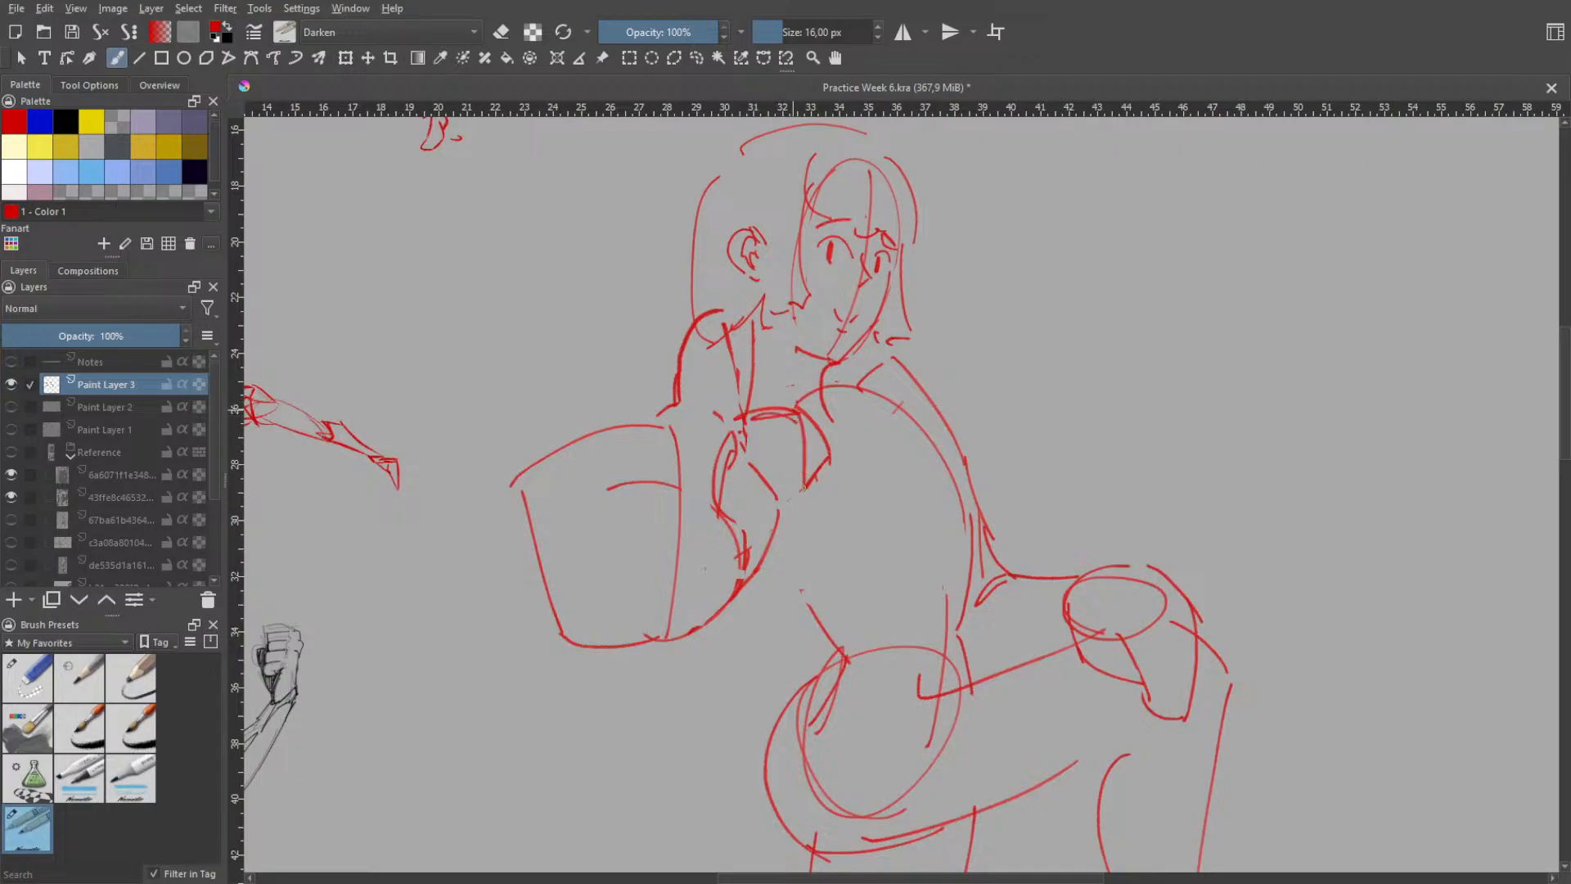
key(ctrl+z)
drag(800, 415, 785, 532)
key(ctrl+z)
drag(804, 405, 788, 509)
- Erase the old curved line just inside the new descending line on the upper torso
right_click(862, 447)
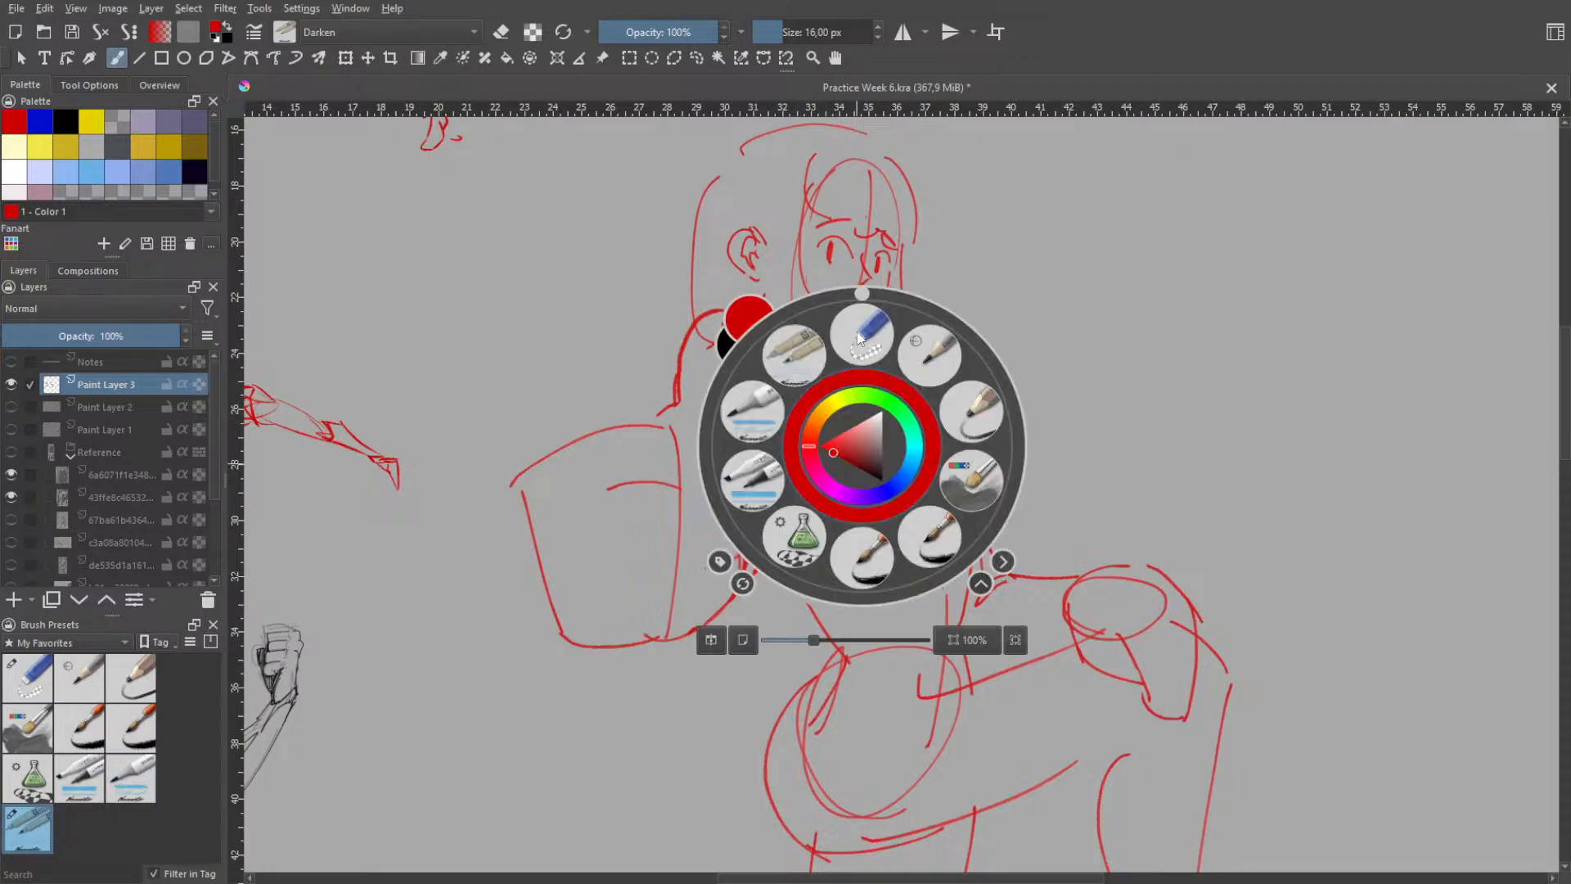
click(865, 336)
drag(838, 442, 817, 500)
drag(819, 430, 817, 482)
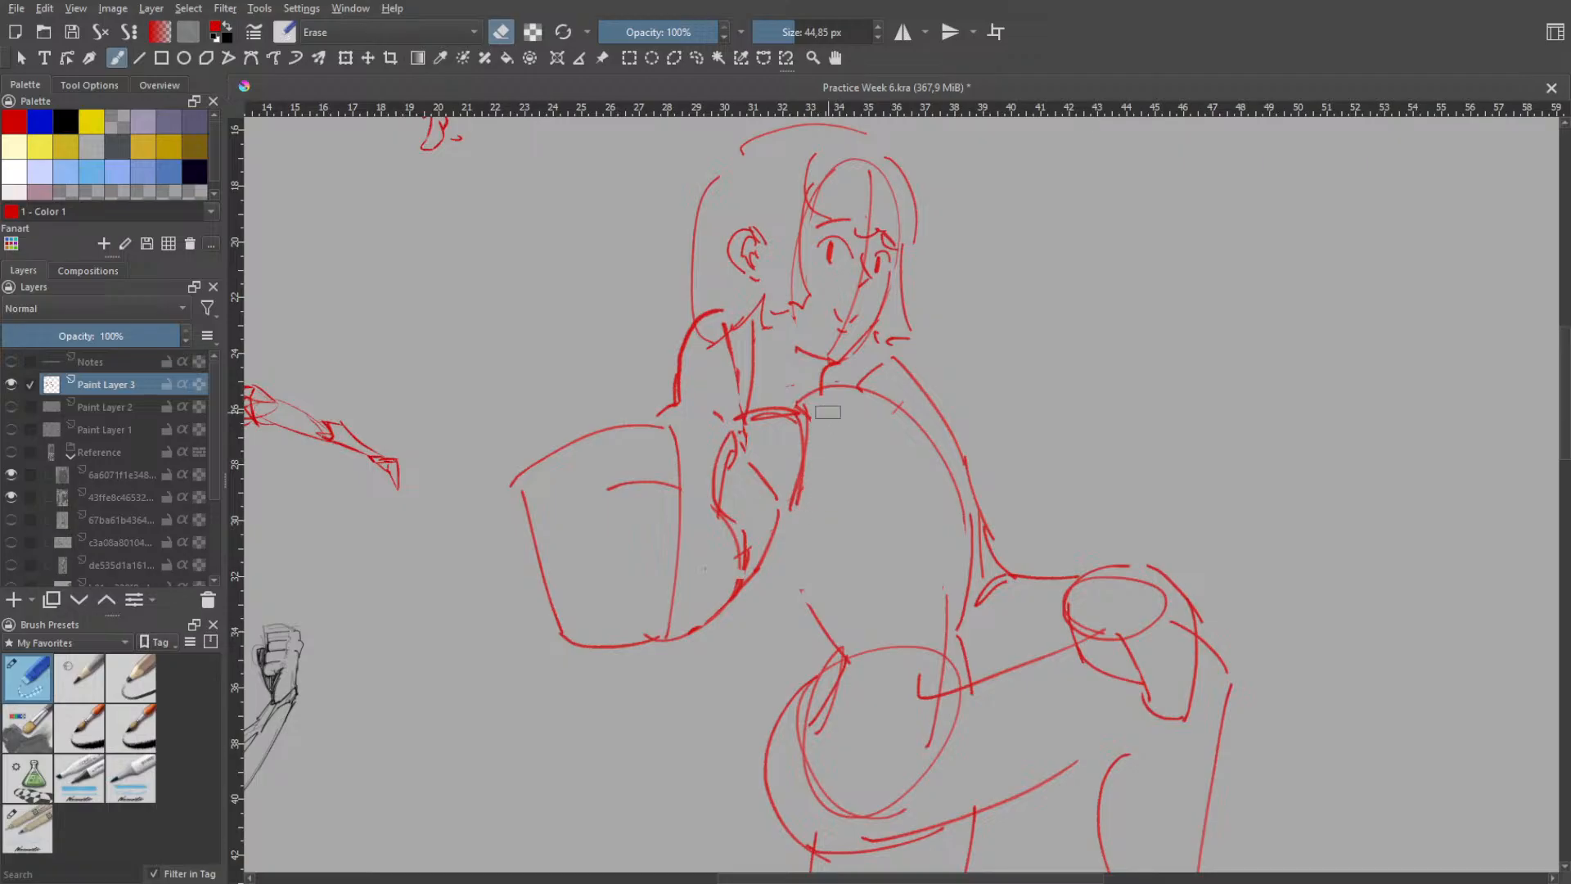
- Erase the circular construction form inside the hip and the doubled line along the underside of the raised thigh
right_click(861, 485)
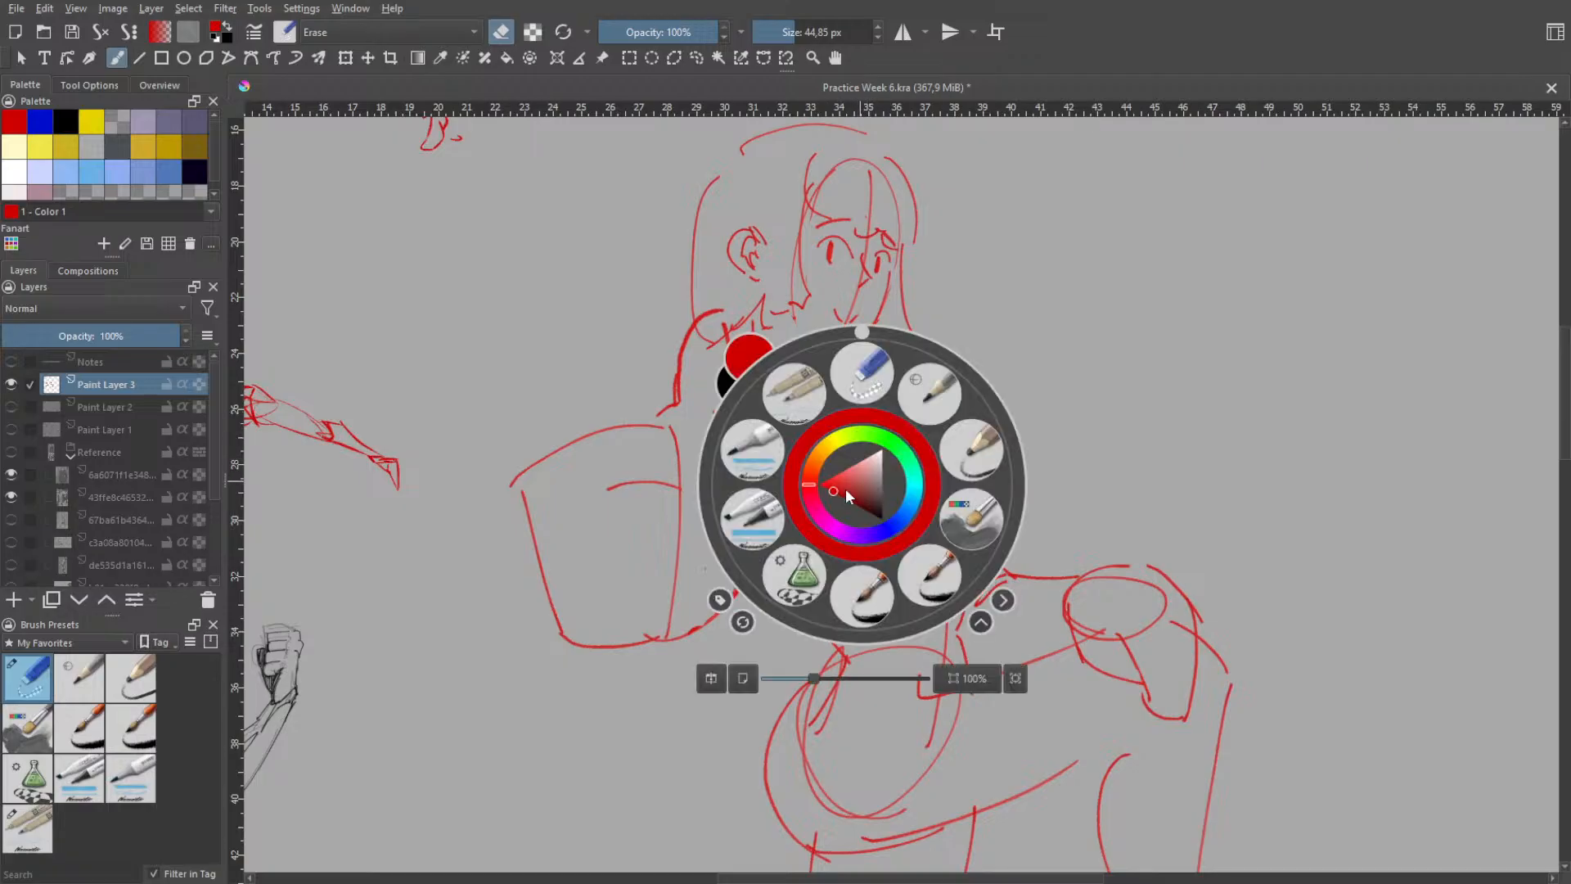
click(851, 383)
key(space)
scroll(851, 433, down, 2)
drag(853, 483, 842, 366)
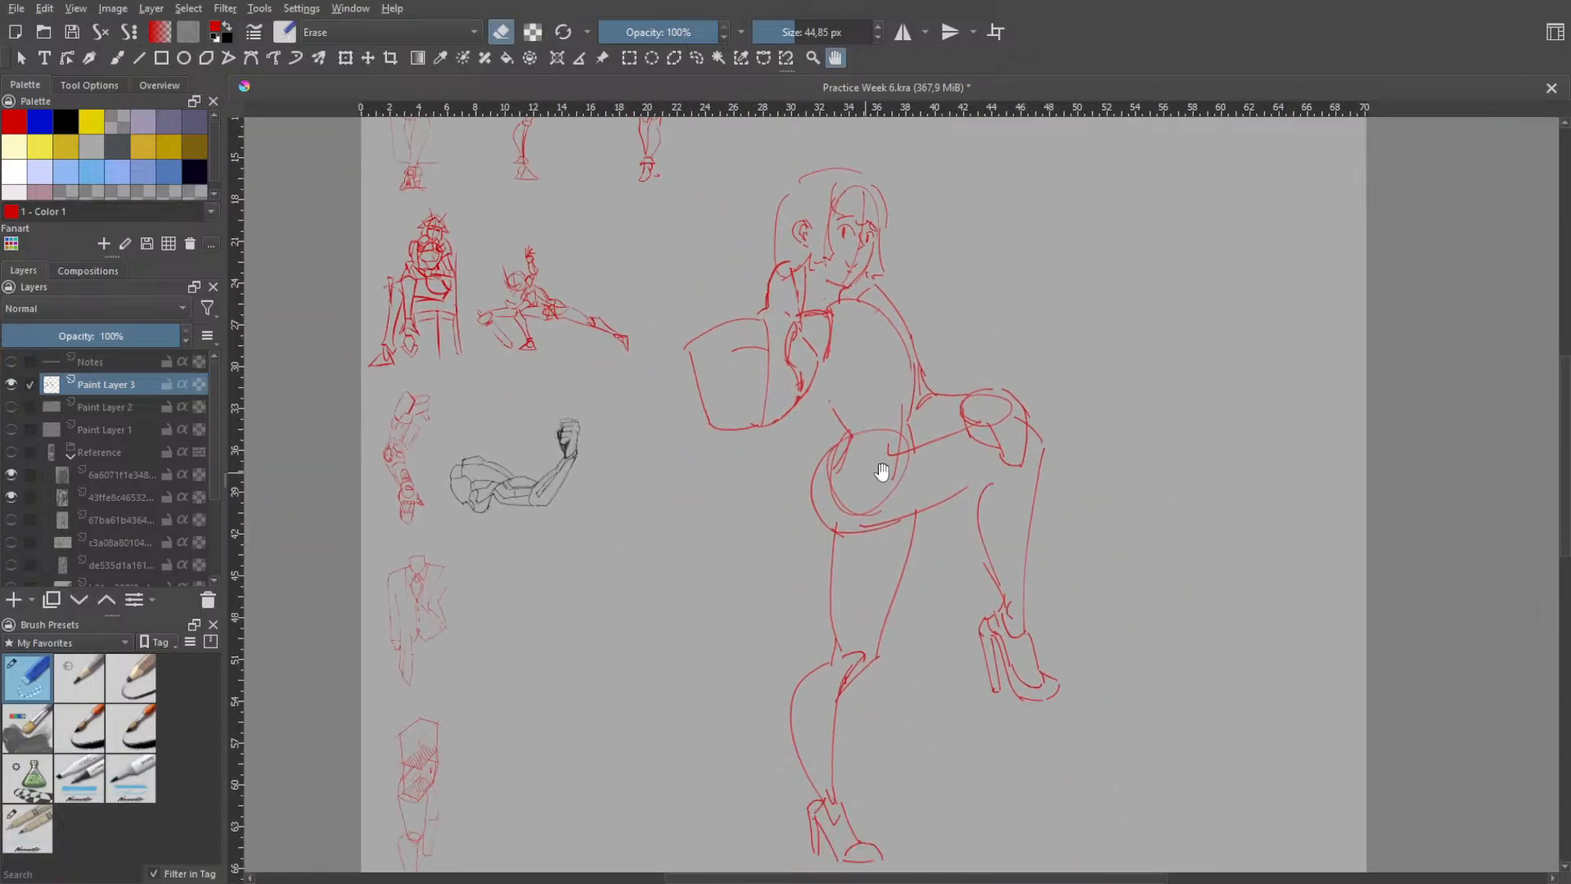
scroll(882, 472, up, 1)
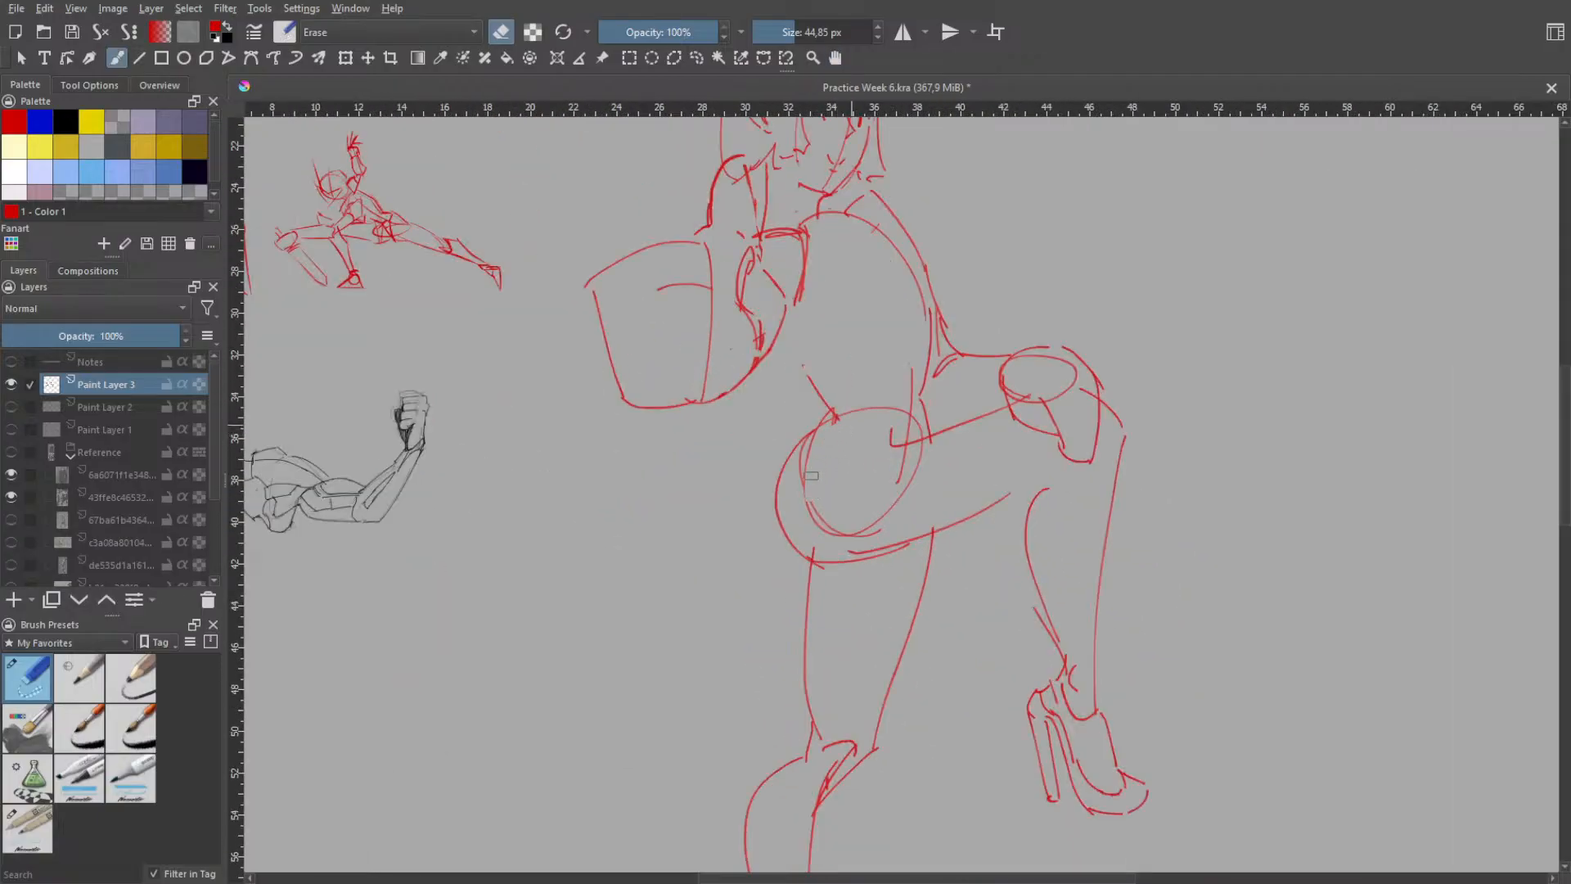
mouse_move(816, 441)
mouse_down()
mouse_move(813, 510)
mouse_move(895, 466)
mouse_move(877, 504)
mouse_up()
key(ctrl+z)
key(ctrl+z)
mouse_move(895, 464)
mouse_down()
mouse_move(878, 531)
mouse_move(838, 525)
mouse_move(820, 493)
mouse_move(853, 533)
mouse_move(813, 474)
mouse_move(839, 442)
mouse_up()
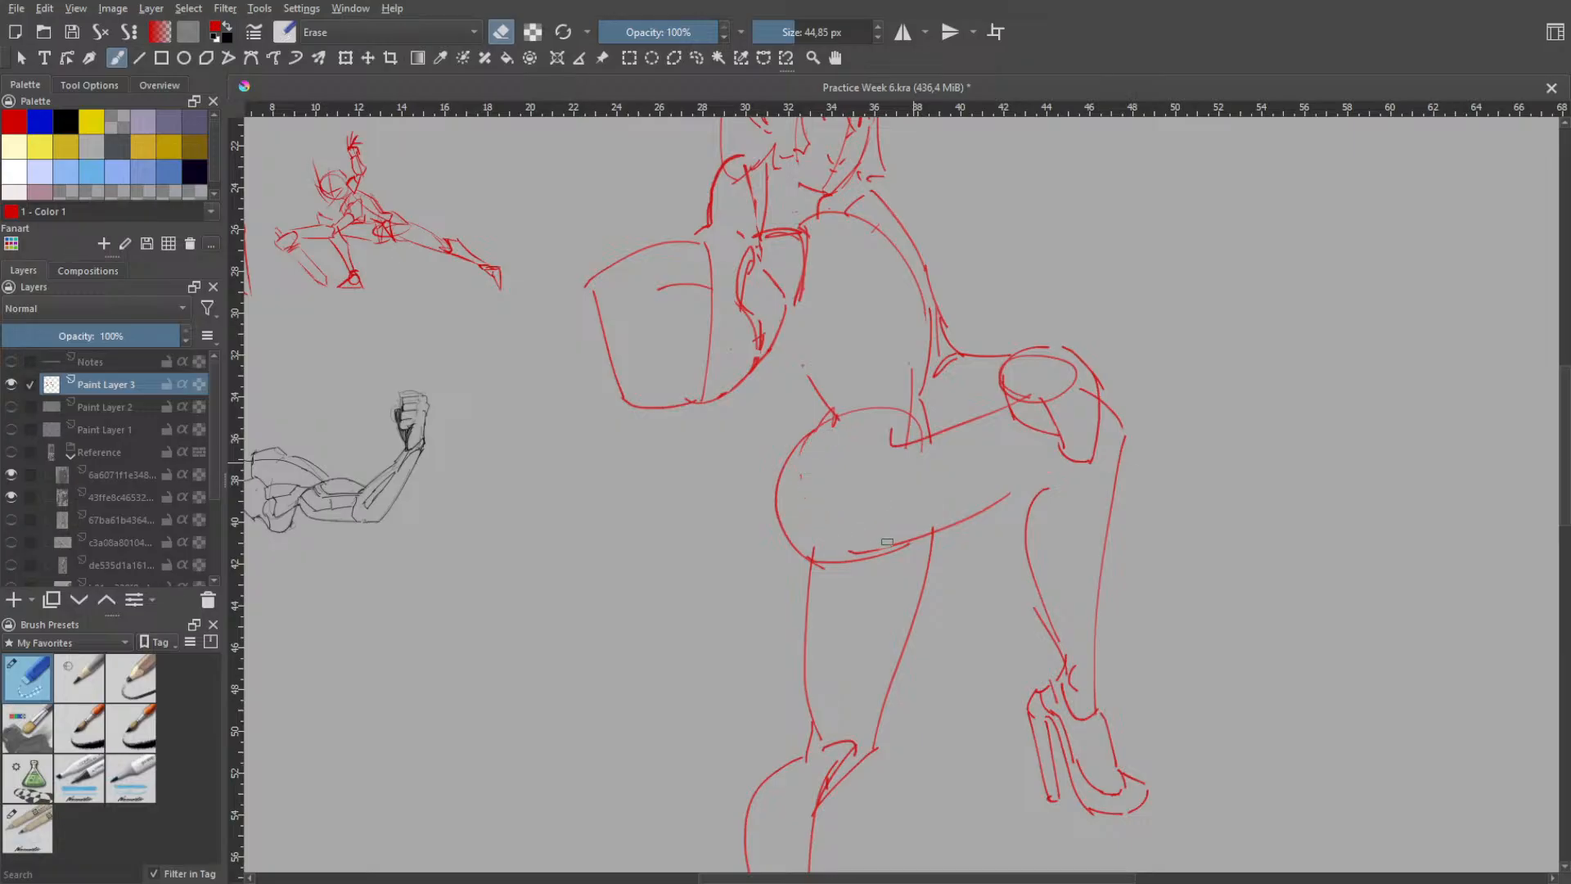
drag(887, 542, 849, 546)
- Draw a gently curved upper contour along the raised thigh from the hip to the forearm resting on the knee
right_click(1010, 435)
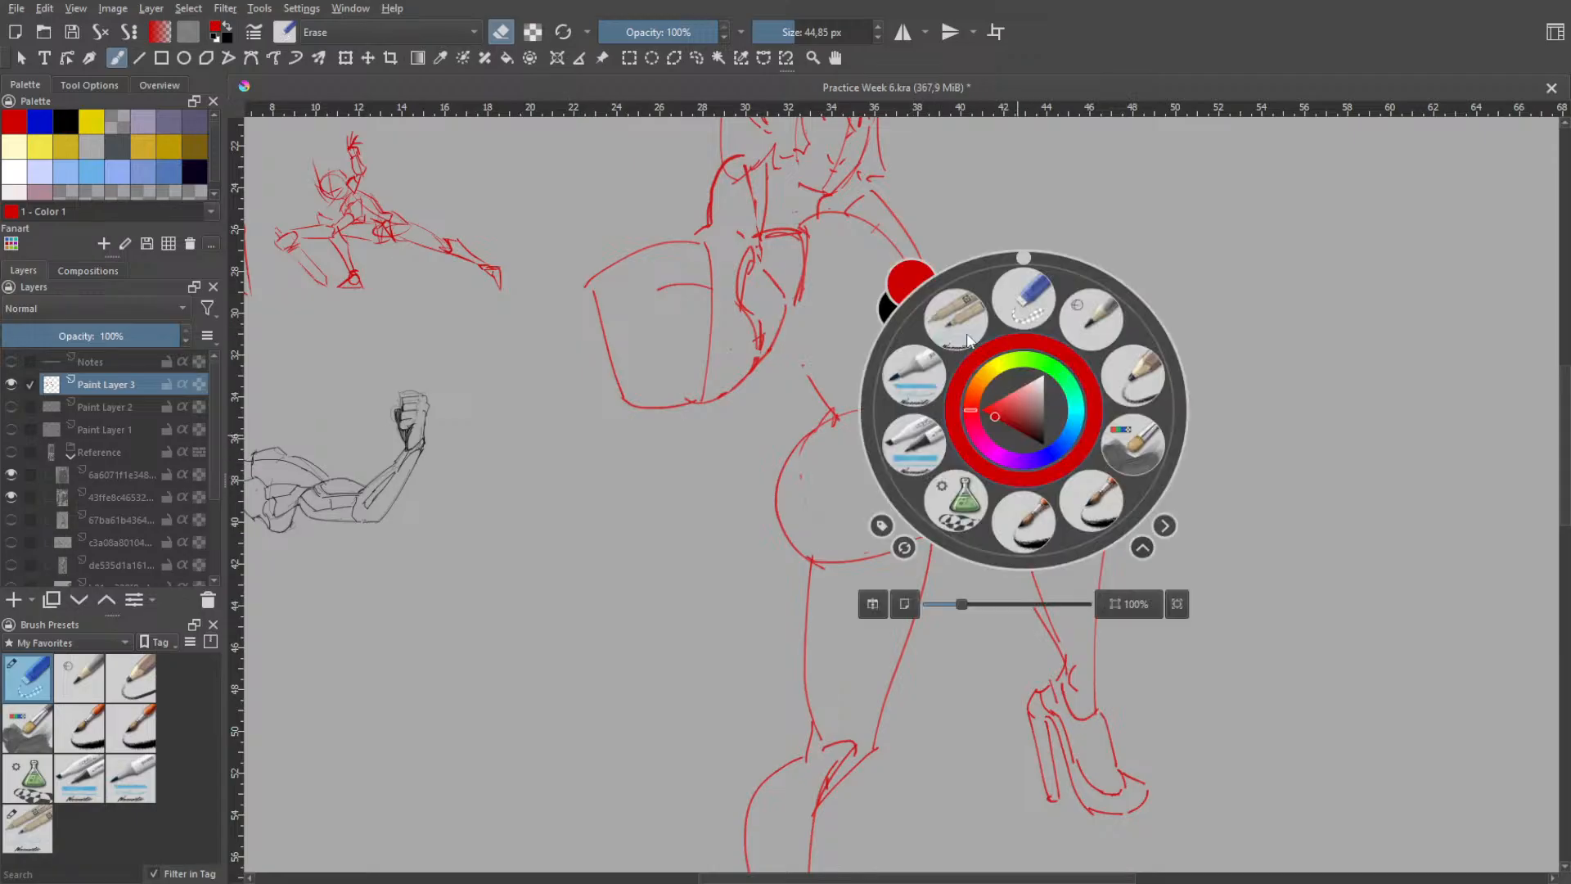
click(972, 341)
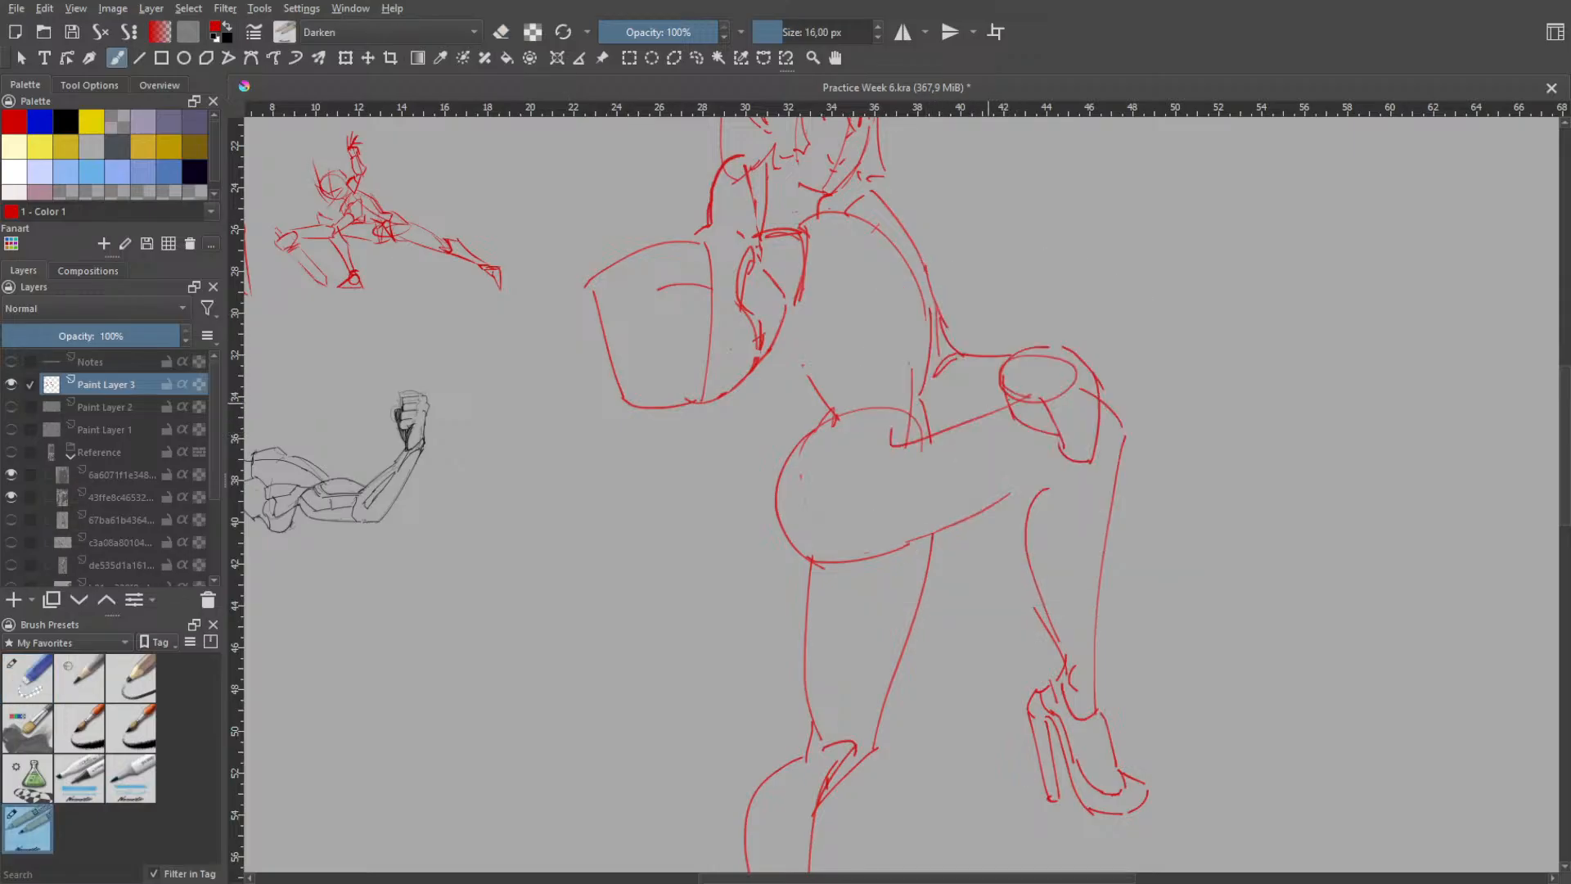
mouse_move(1000, 392)
mouse_down()
mouse_move(925, 398)
mouse_move(1013, 402)
mouse_move(1002, 390)
mouse_up()
key(ctrl+z)
key(ctrl+z)
key(ctrl+z)
key(ctrl+z)
key(ctrl+z)
key(ctrl+z)
drag(926, 414, 1018, 398)
key(ctrl+z)
key(ctrl+z)
key(ctrl+z)
mouse_move(1050, 401)
mouse_down()
mouse_move(1066, 456)
mouse_move(1084, 458)
mouse_up()
key(ctrl+z)
key(ctrl+z)
- Draw the torso's back contour from the lower corner of the underarm down to the top of the hip
key(space)
drag(1101, 406, 1105, 360)
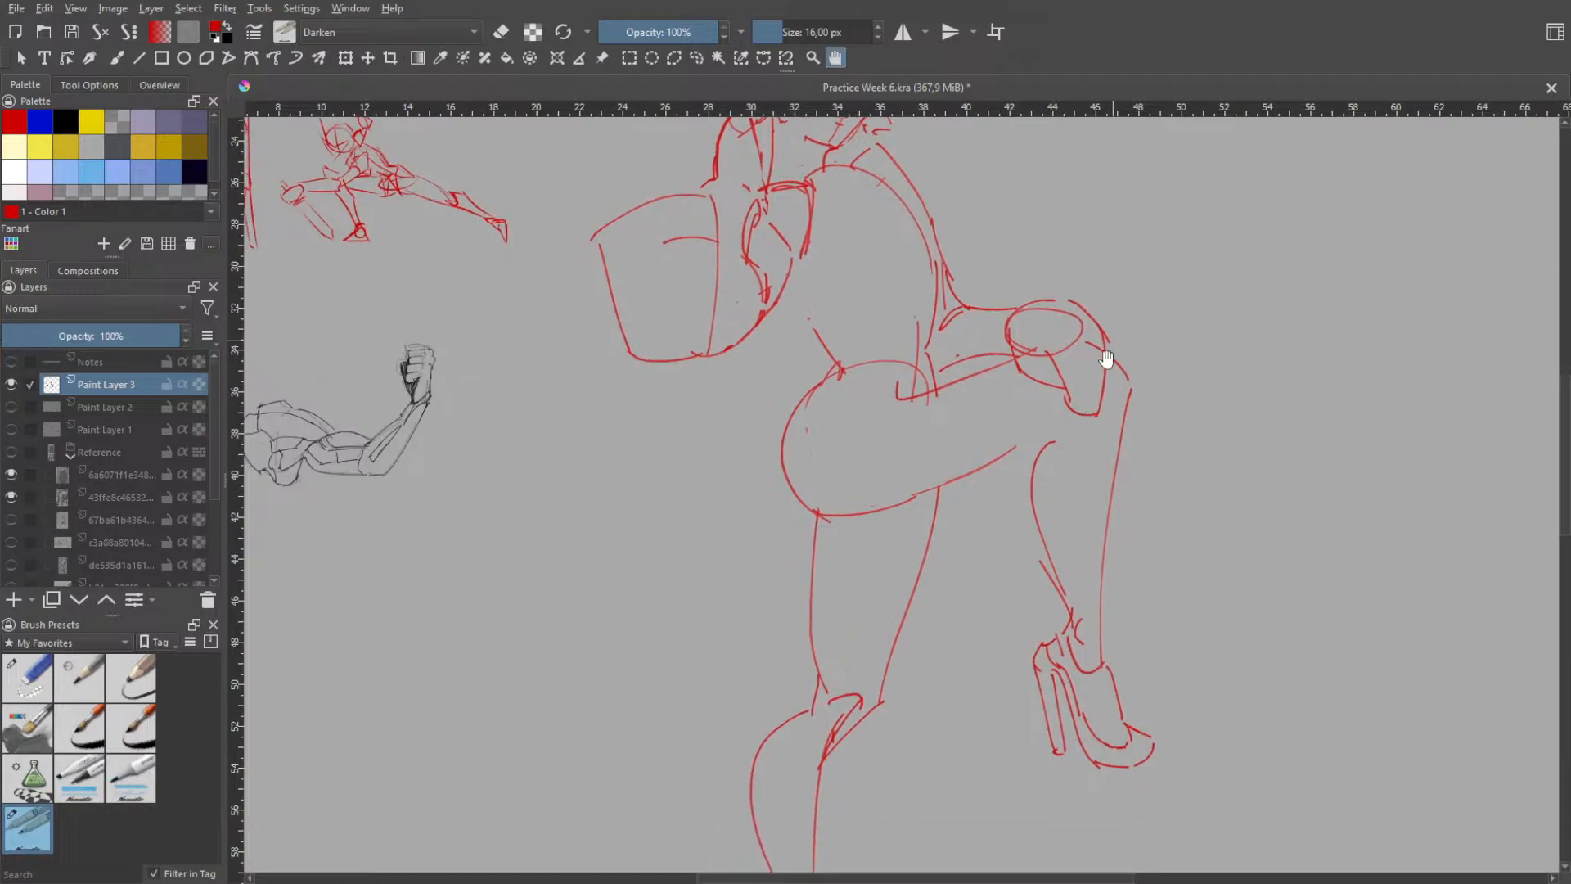
scroll(1150, 357, up, 1)
scroll(1149, 422, down, 3)
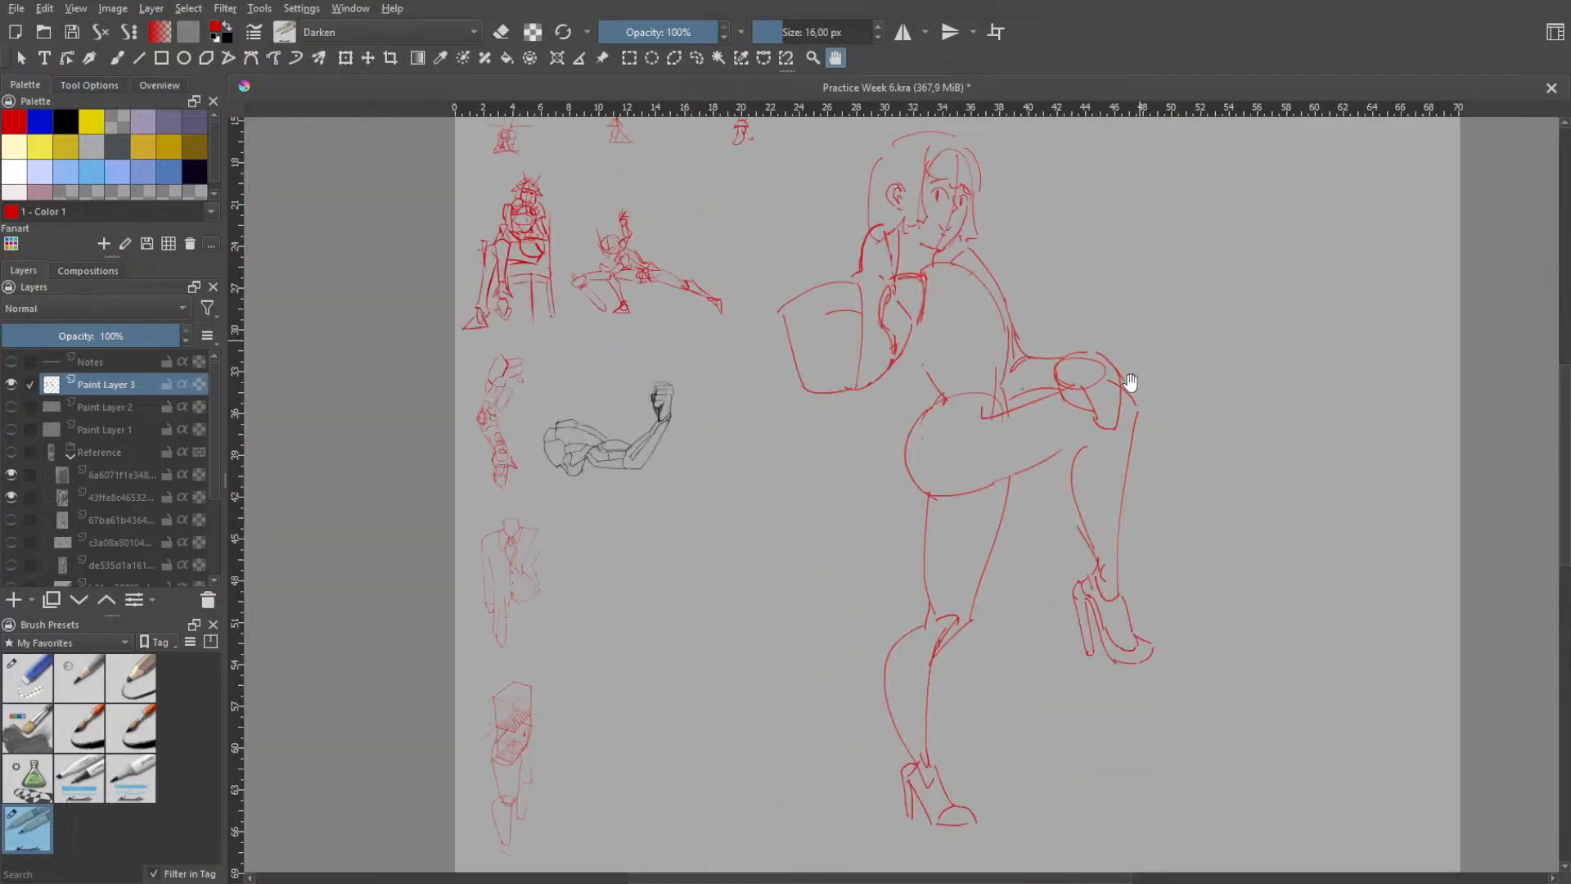
scroll(1137, 372, up, 1)
drag(1108, 508, 1094, 421)
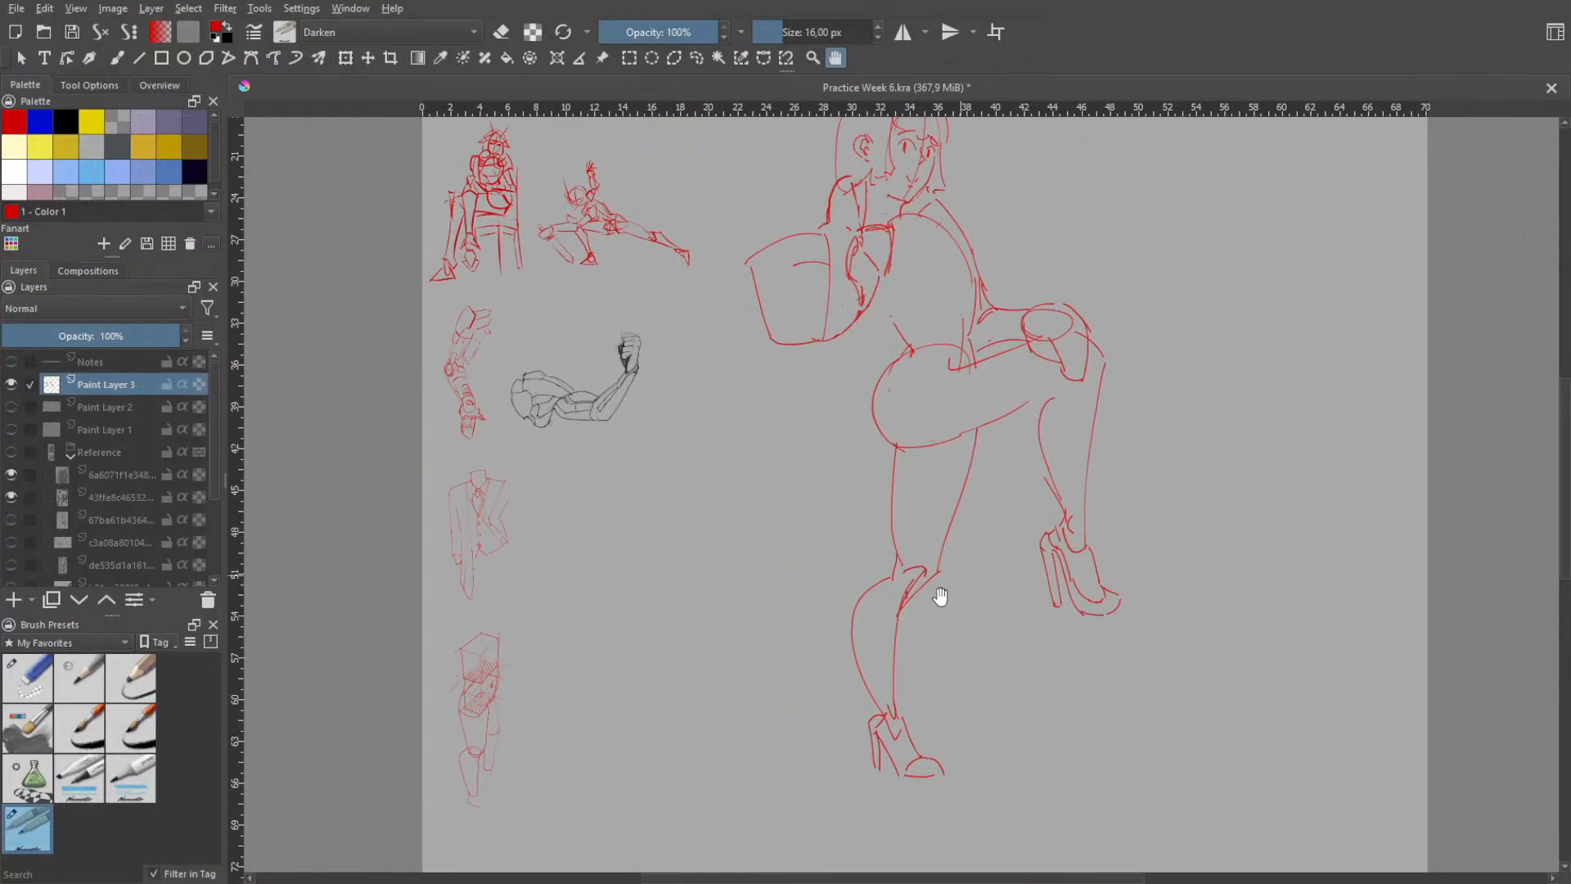
drag(968, 469, 976, 602)
scroll(990, 479, up, 2)
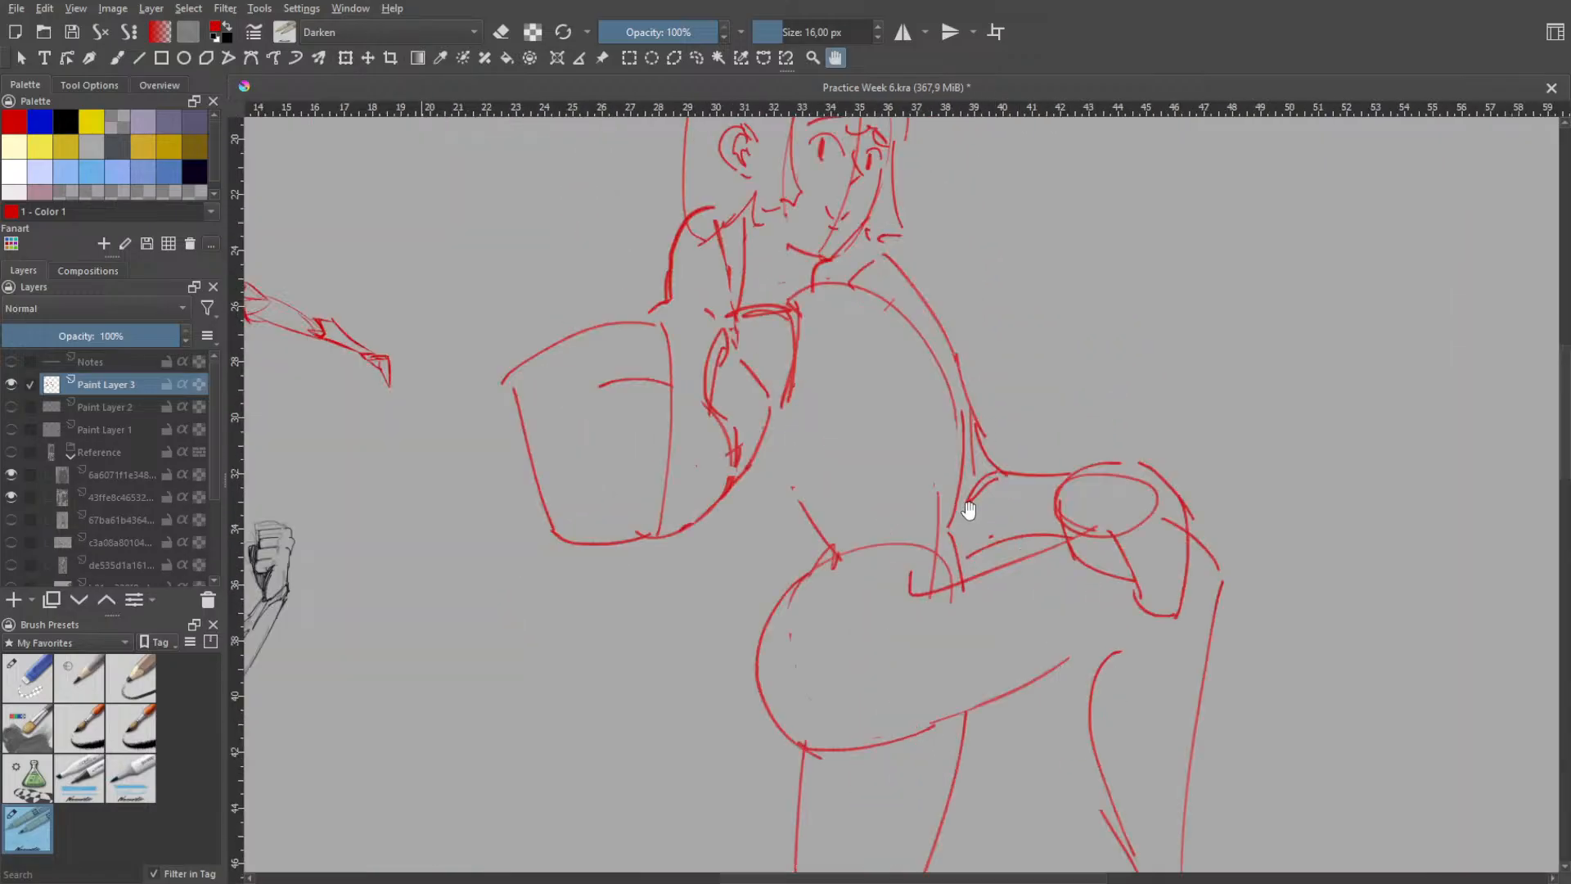
right_click(970, 358)
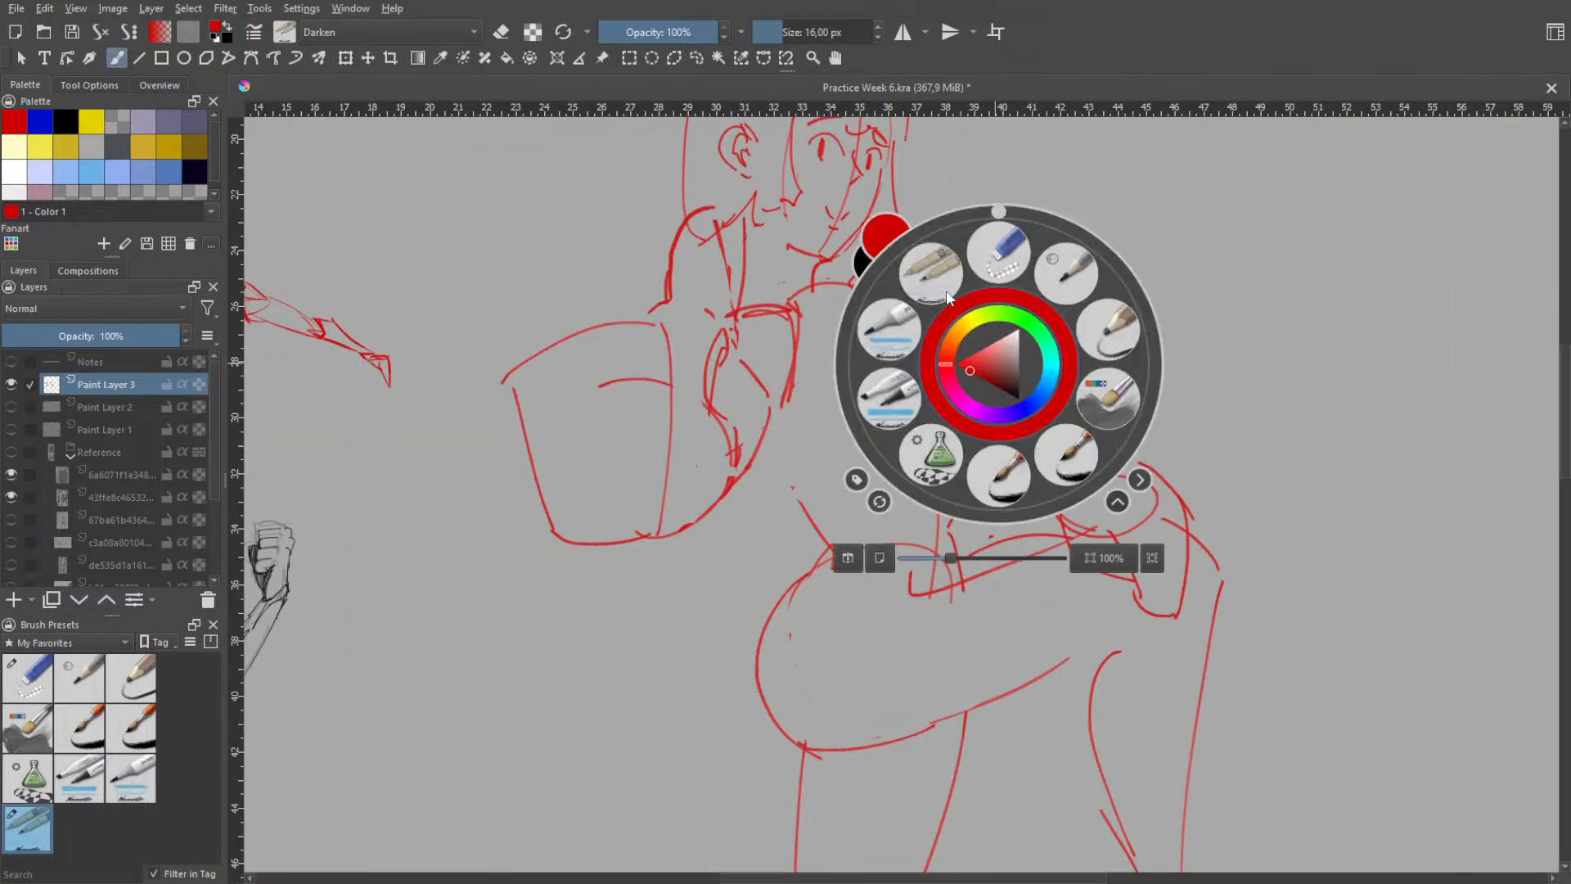
right_click(864, 442)
drag(771, 416, 809, 522)
key(ctrl+z)
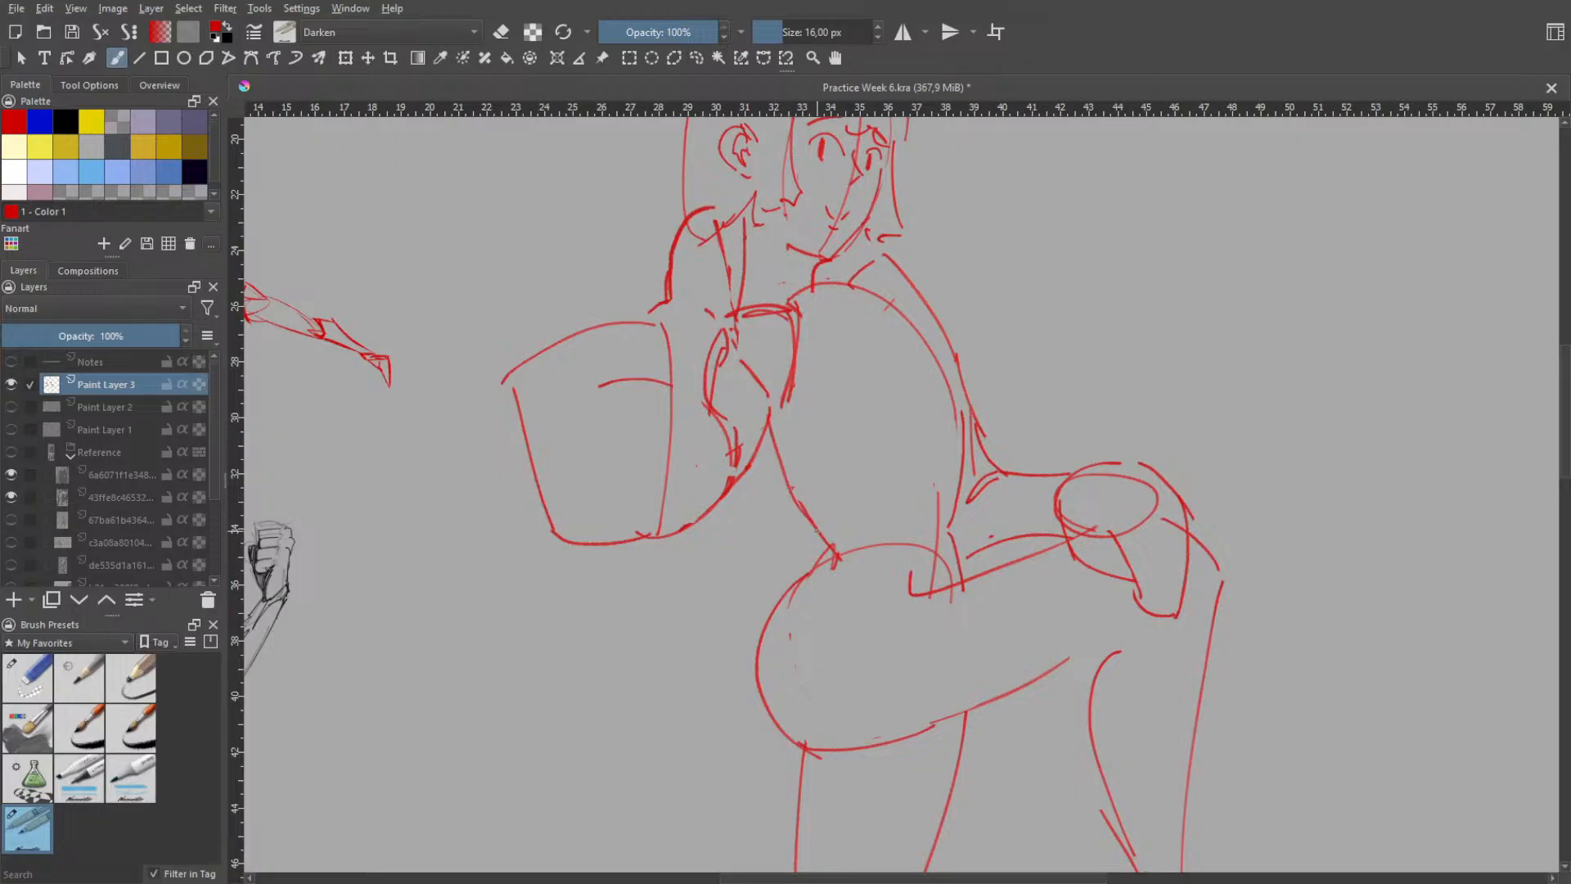
key(ctrl+z)
drag(769, 424, 805, 516)
- Erase the torso's long inner curve and the sloping outer line between the shoulder and the elbow on the raised-leg side
right_click(954, 319)
click(964, 223)
mouse_move(890, 303)
mouse_down()
mouse_move(874, 294)
mouse_move(949, 423)
mouse_move(935, 353)
mouse_move(958, 448)
mouse_up()
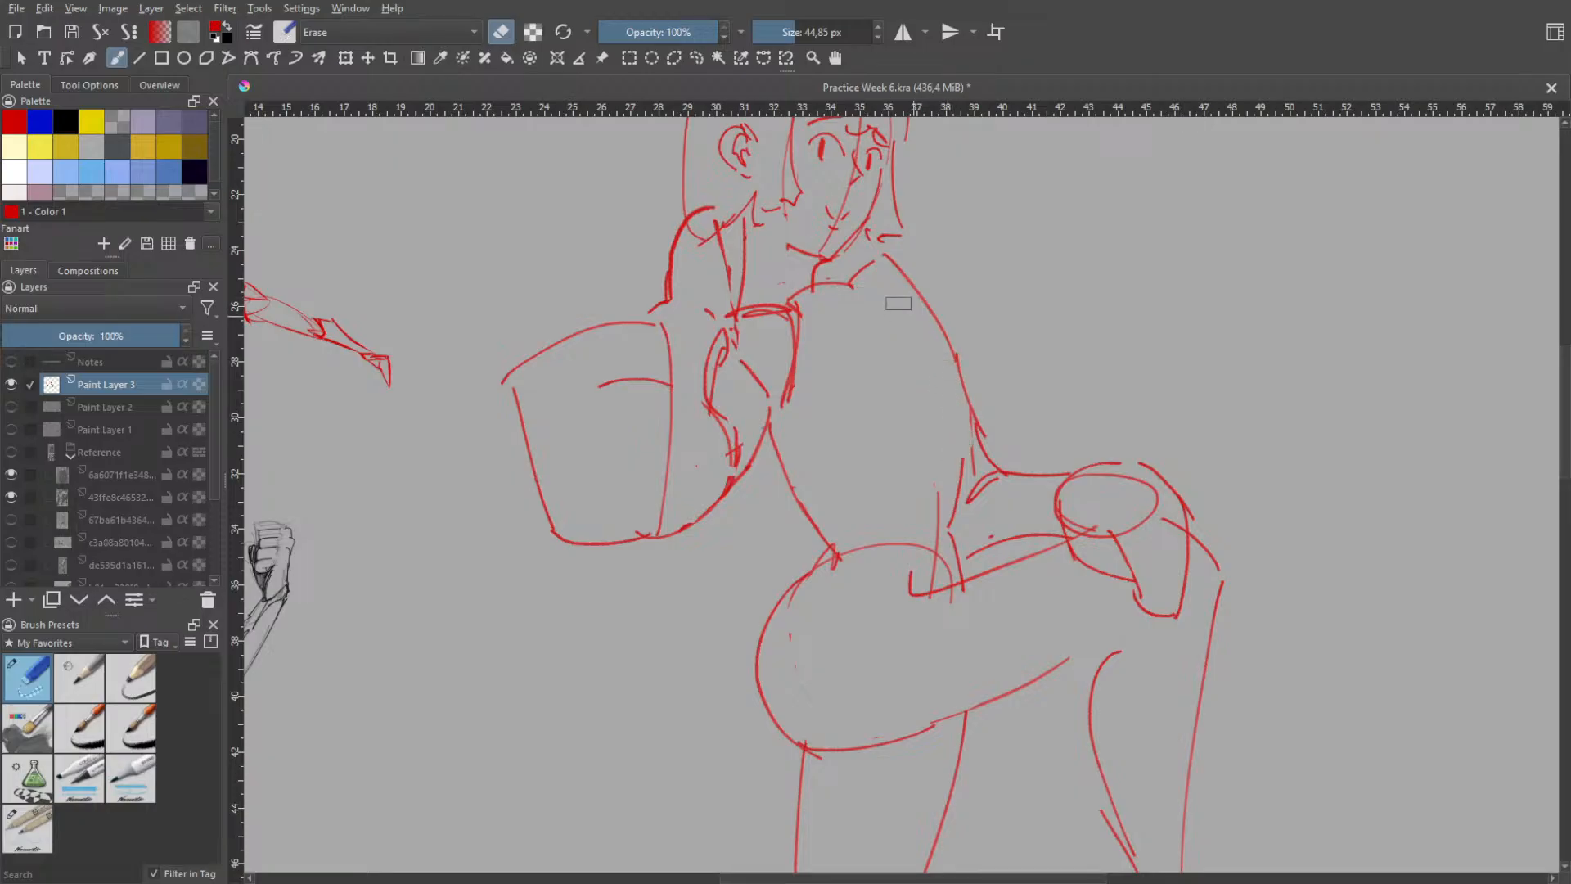
mouse_move(877, 262)
mouse_down()
mouse_move(834, 298)
mouse_move(887, 266)
mouse_move(972, 395)
mouse_up()
- Draw a short rounded curve beside the neck for the top of the shoulder nearest the raised leg
right_click(968, 387)
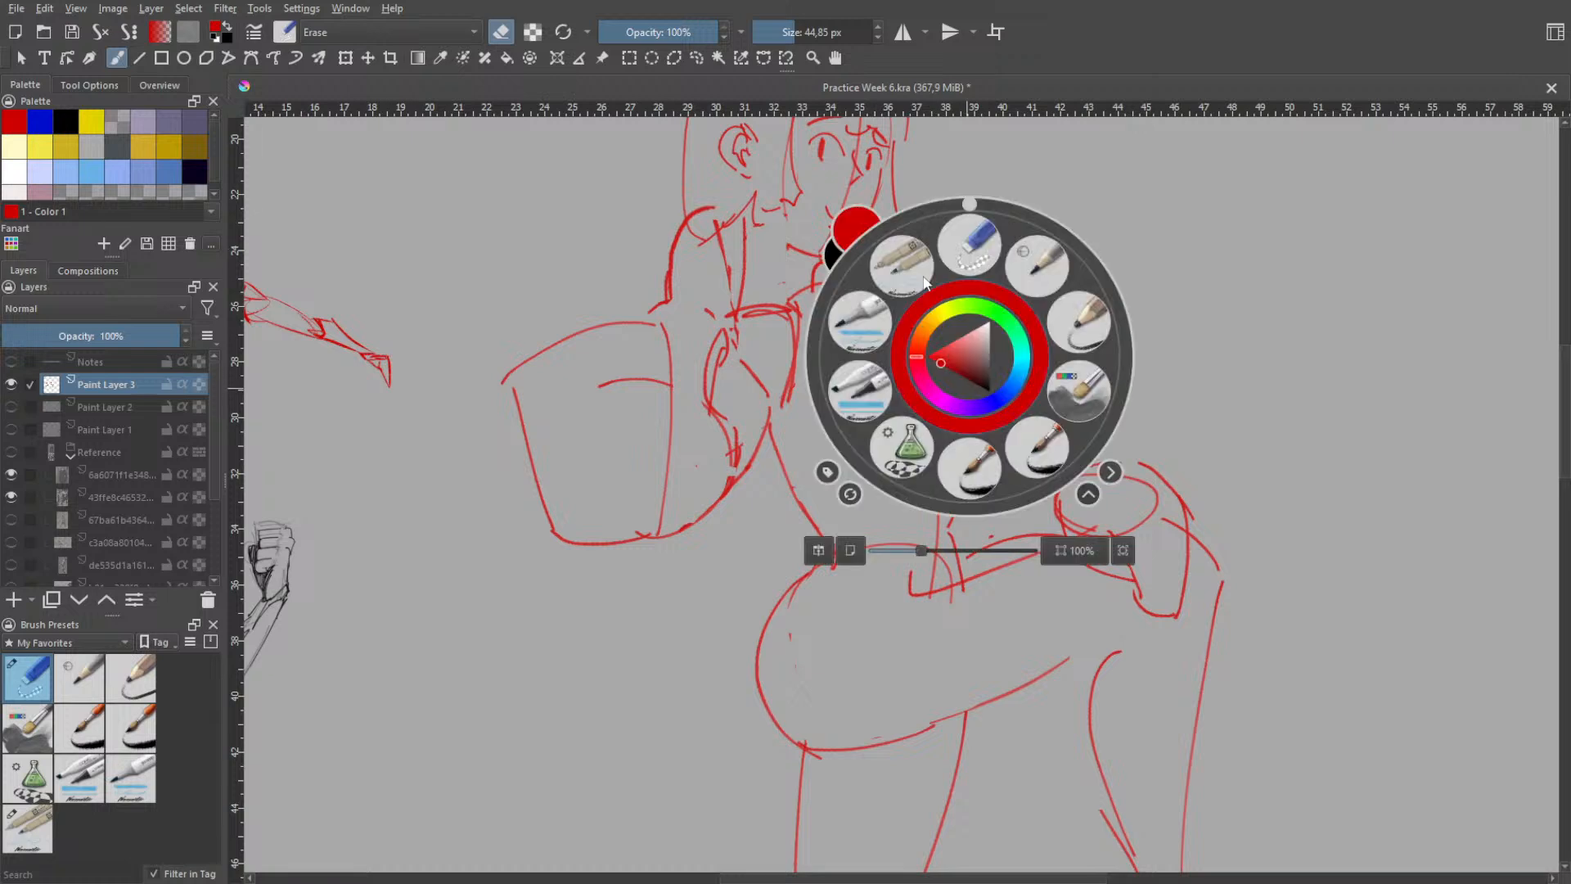
click(905, 282)
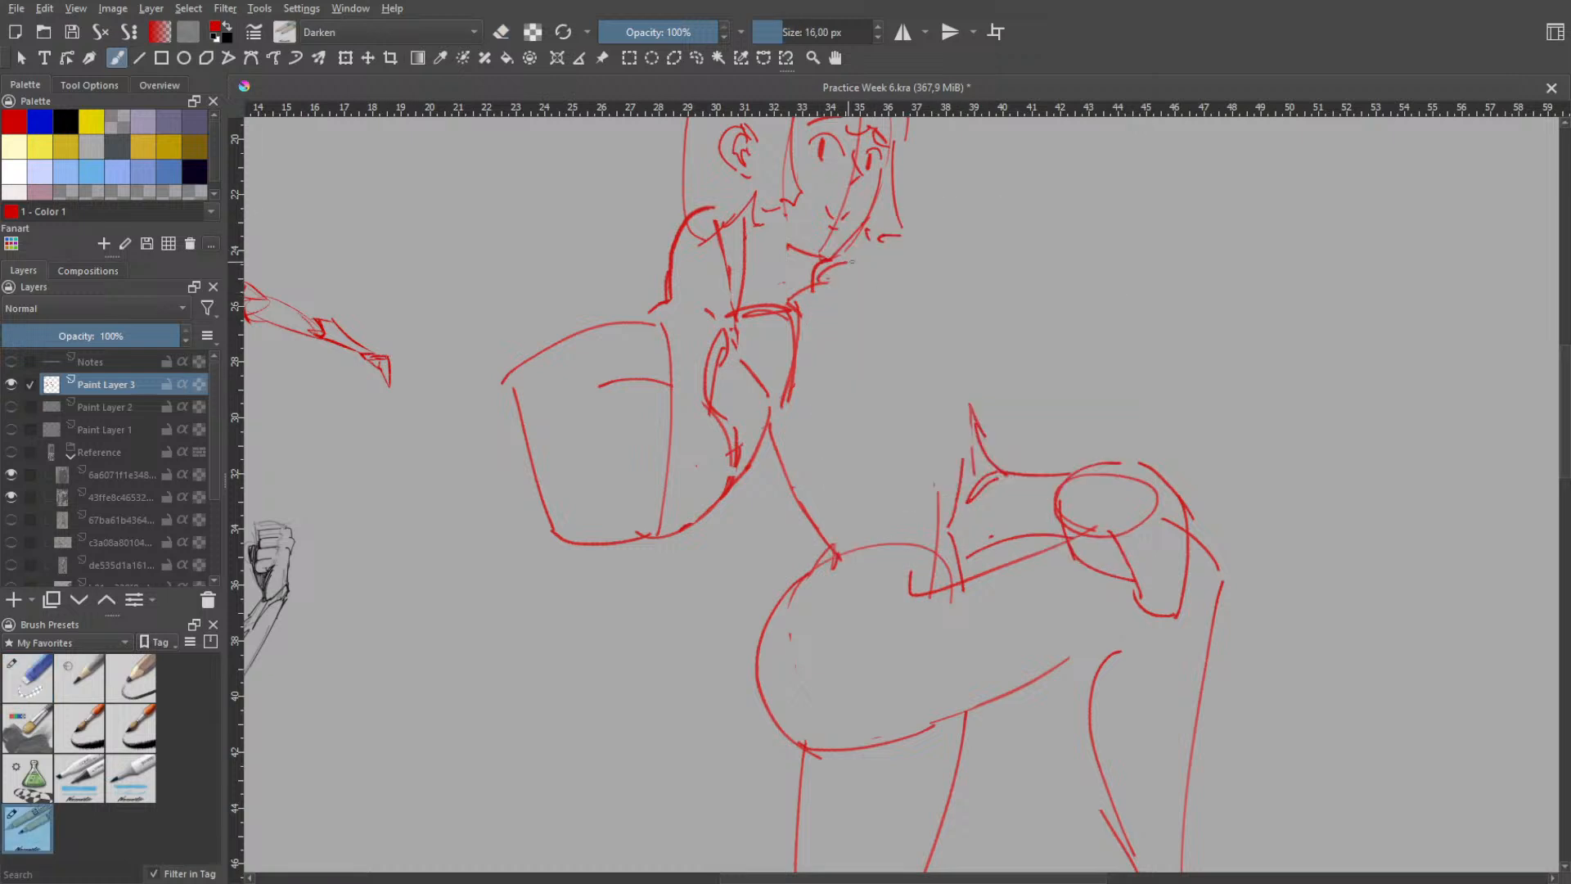
drag(833, 264, 885, 295)
mouse_move(850, 287)
mouse_down()
mouse_move(930, 357)
mouse_move(967, 433)
mouse_up()
key(ctrl+z)
key(ctrl+z)
mouse_move(840, 280)
mouse_down()
mouse_move(868, 286)
mouse_move(950, 450)
mouse_up()
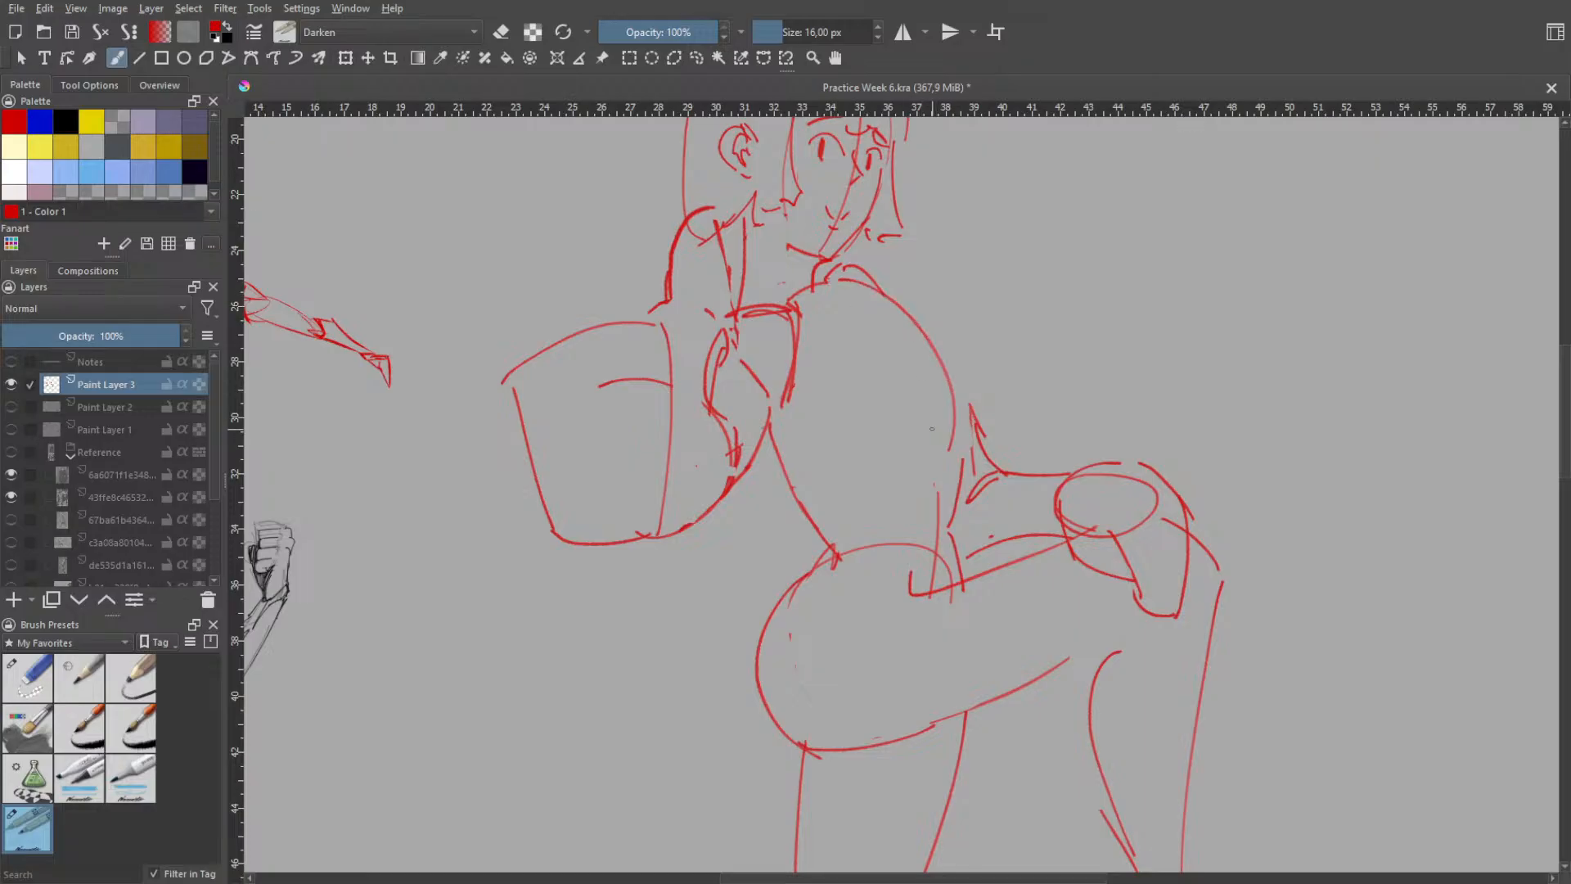
key(ctrl+z)
drag(840, 281, 963, 458)
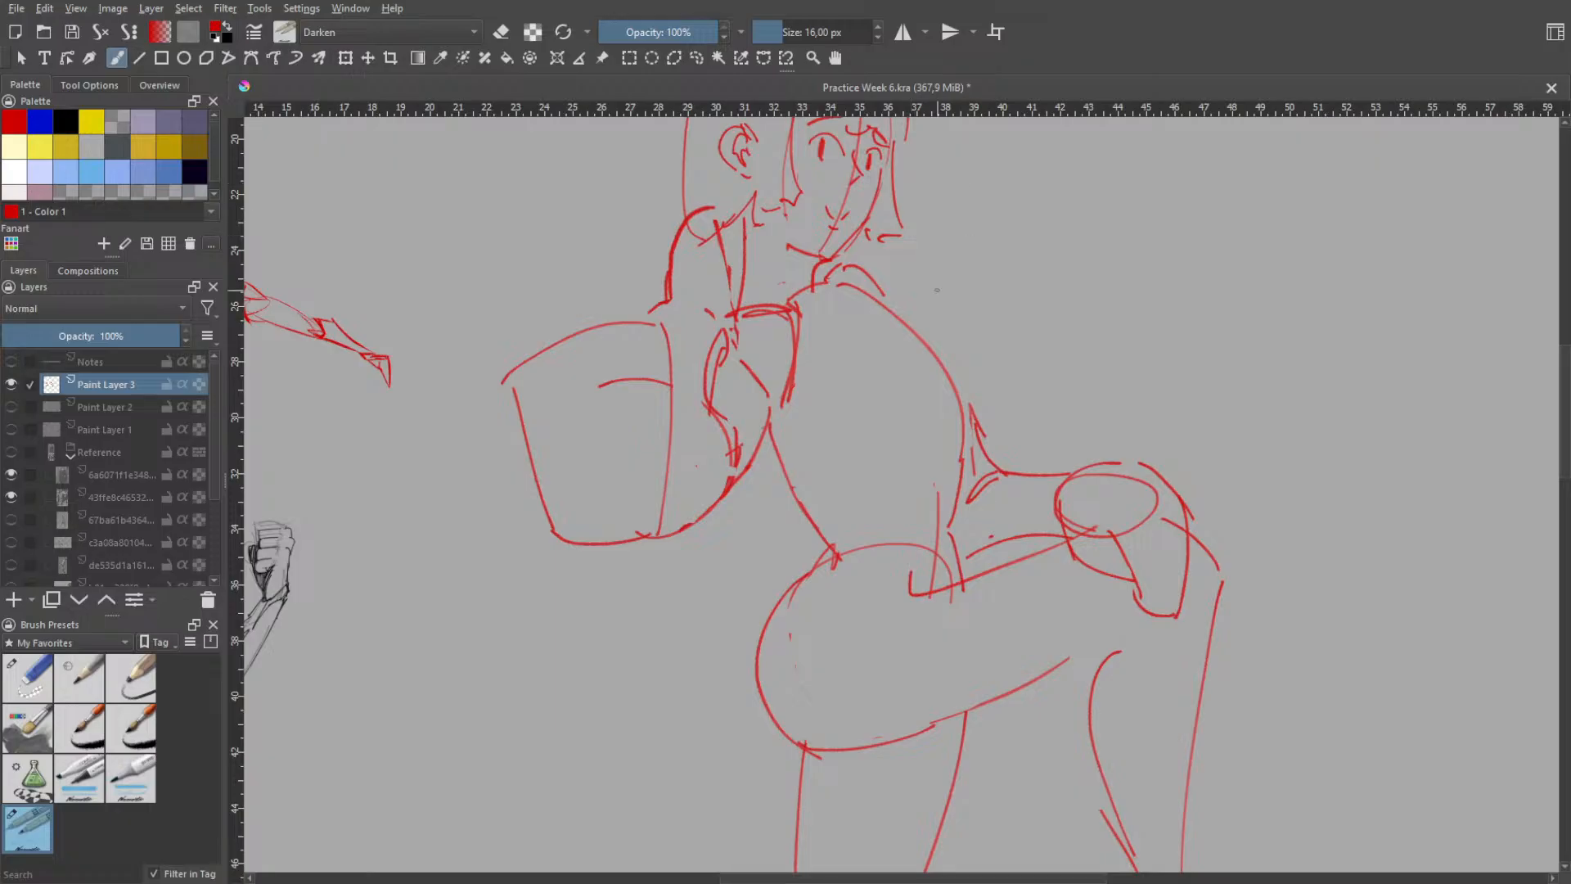
key(ctrl+z)
mouse_move(819, 277)
mouse_down()
mouse_move(918, 315)
mouse_move(959, 381)
mouse_up()
key(ctrl+z)
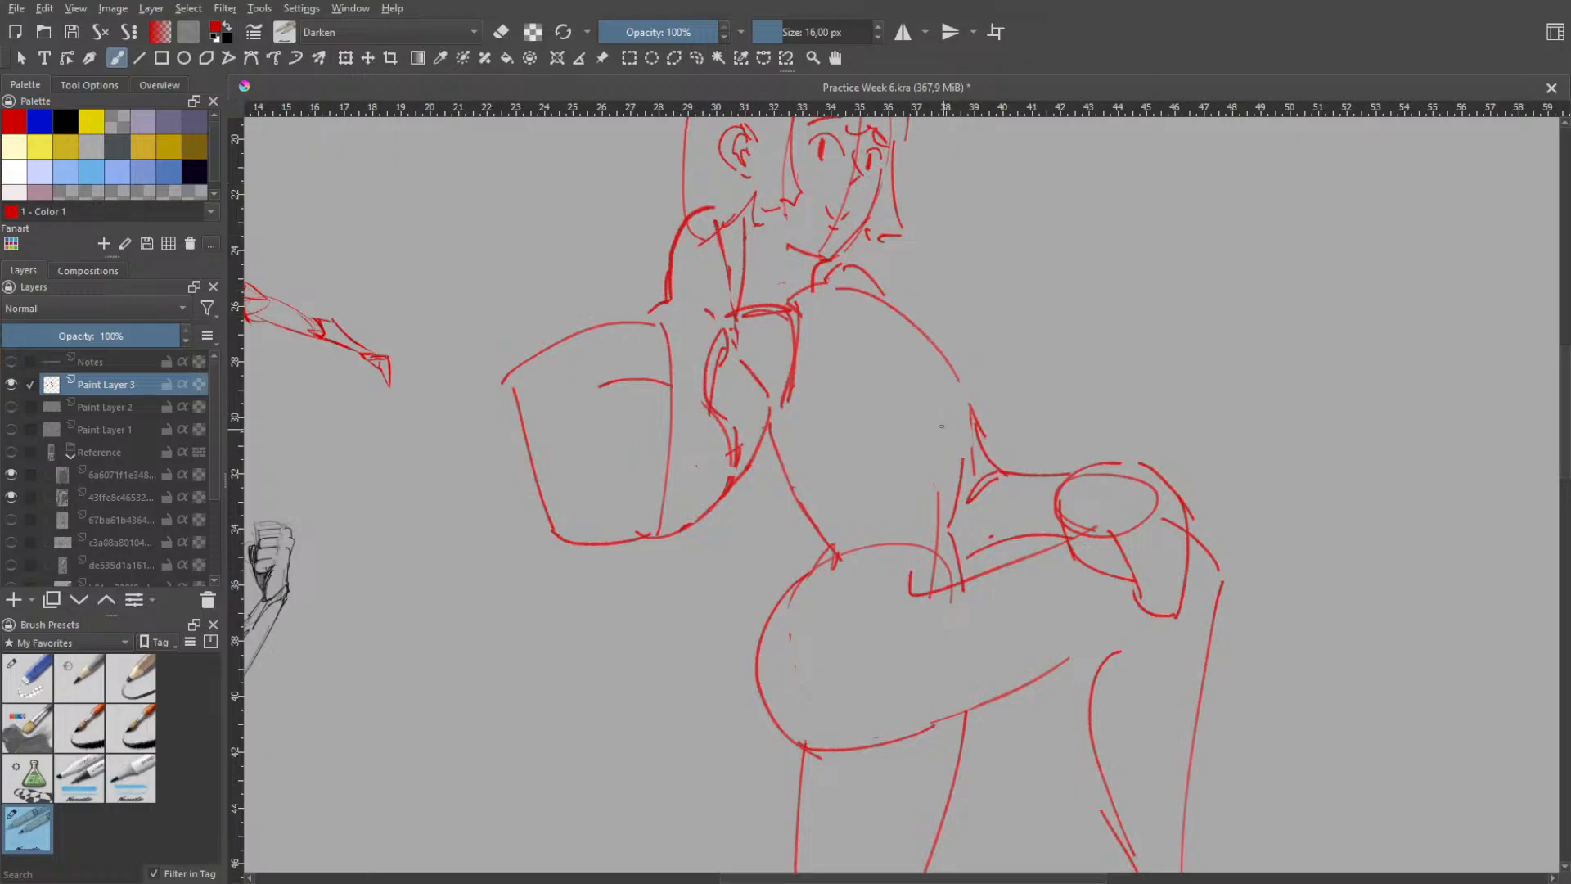
key(ctrl+z)
mouse_move(840, 280)
mouse_down()
mouse_move(973, 402)
mouse_move(919, 360)
mouse_move(956, 421)
mouse_up()
key(ctrl+z)
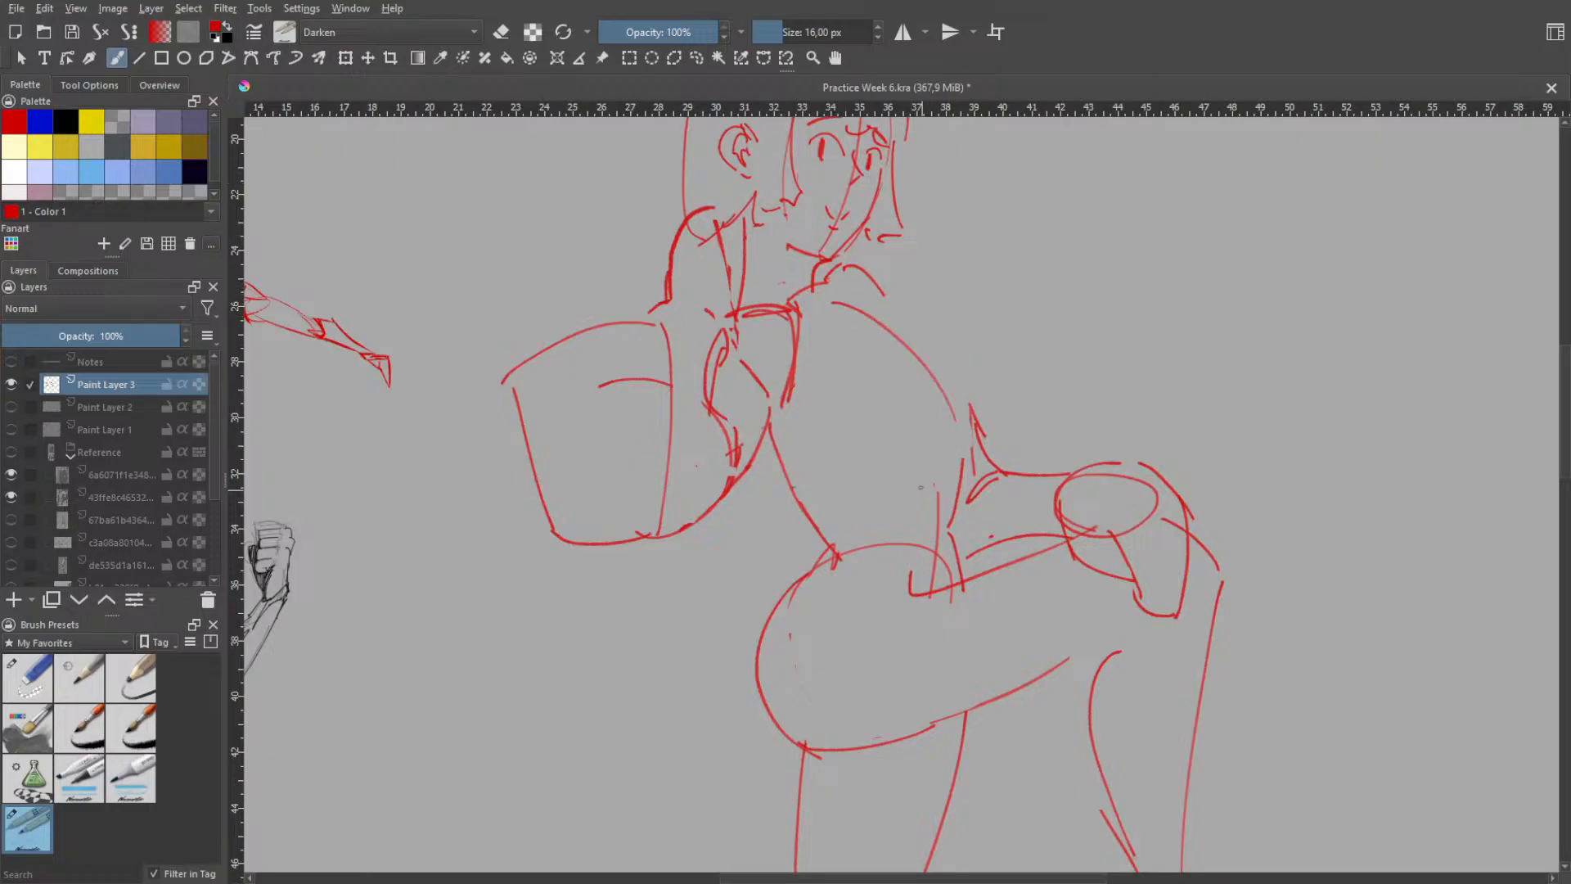
key(ctrl+z)
drag(829, 277, 933, 448)
key(ctrl+z)
drag(843, 295, 968, 413)
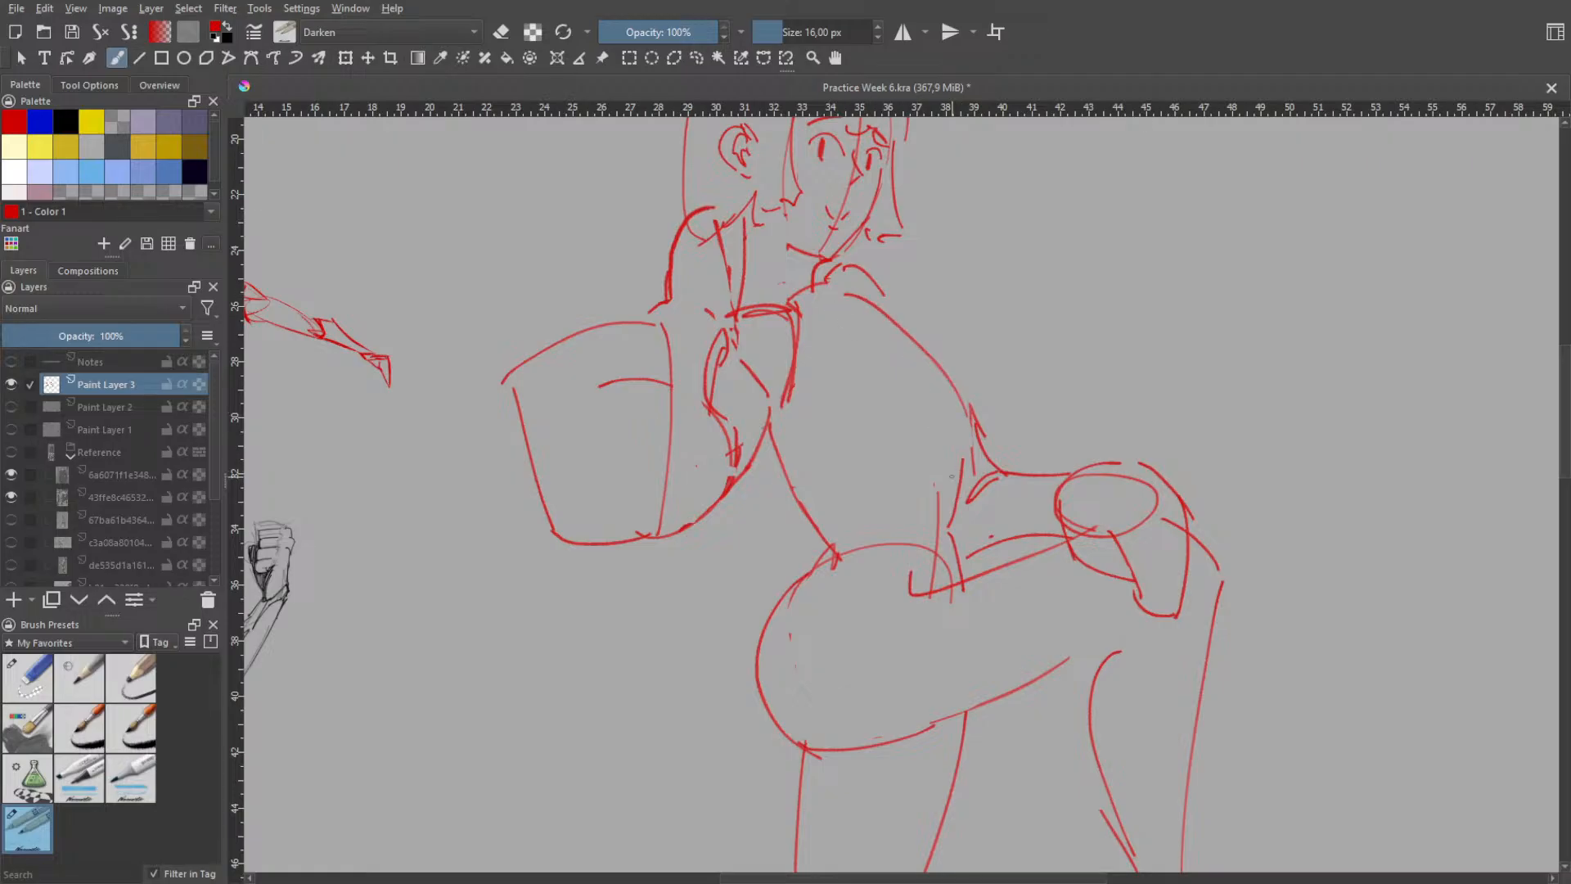
key(ctrl+z)
mouse_move(831, 288)
mouse_down()
mouse_move(917, 357)
mouse_move(941, 421)
mouse_move(961, 406)
mouse_up()
key(ctrl+z)
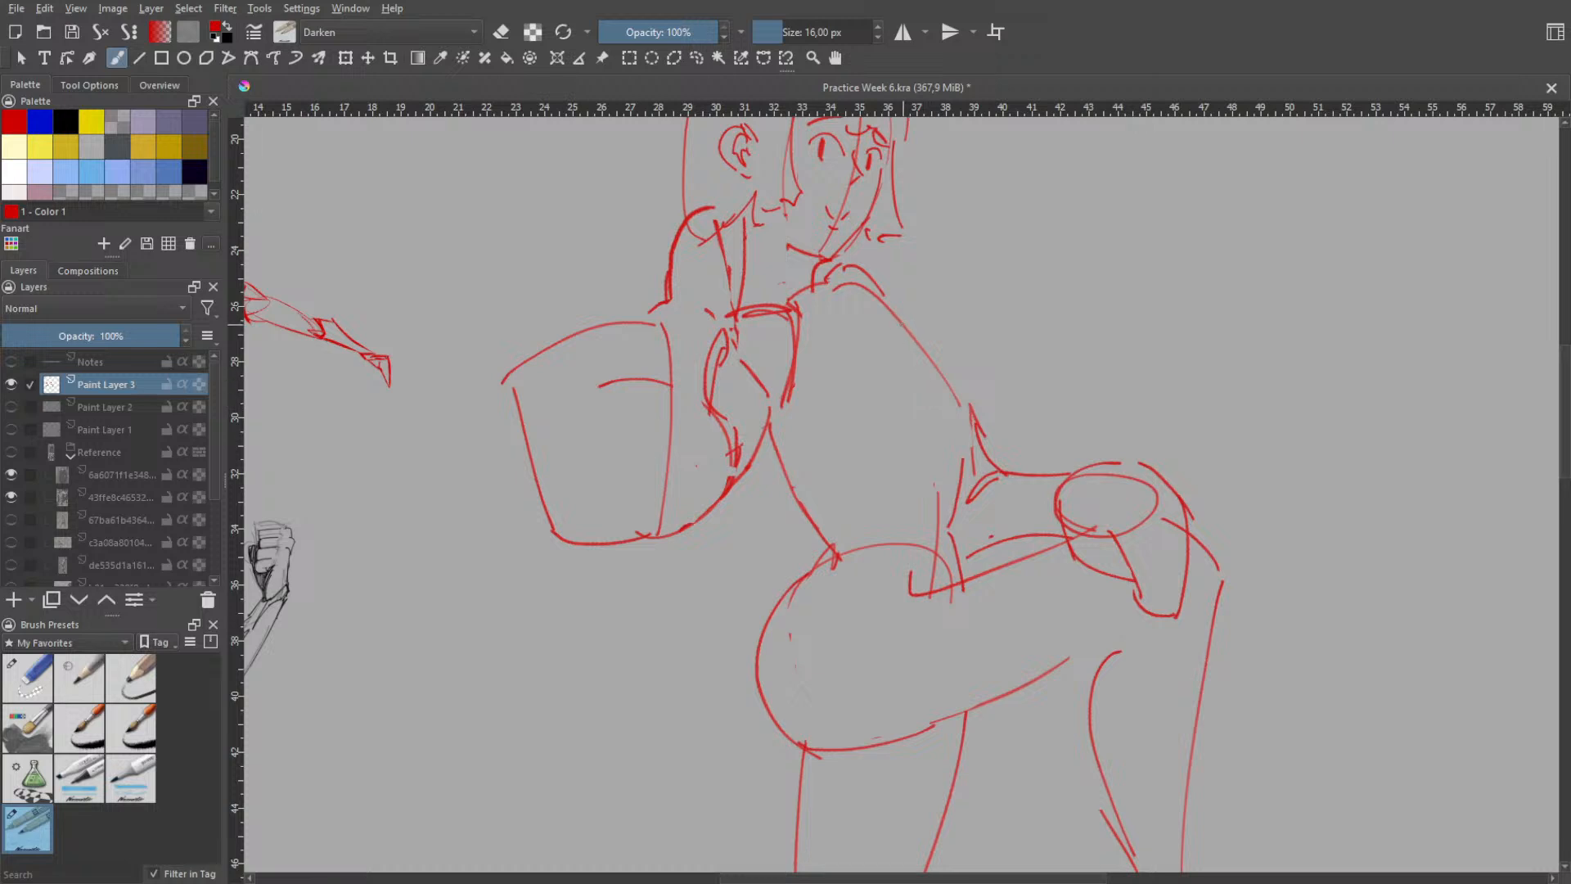
key(ctrl+z)
mouse_move(834, 281)
mouse_down()
mouse_move(875, 295)
mouse_move(945, 430)
mouse_up()
key(ctrl+z)
- Redraw the rounded contour sweeping from the shoulder nearest the raised leg down past the elbow toward the waist
mouse_move(816, 279)
mouse_down()
mouse_move(955, 395)
mouse_move(959, 487)
mouse_up()
key(ctrl+z)
drag(955, 387, 960, 489)
key(ctrl+z)
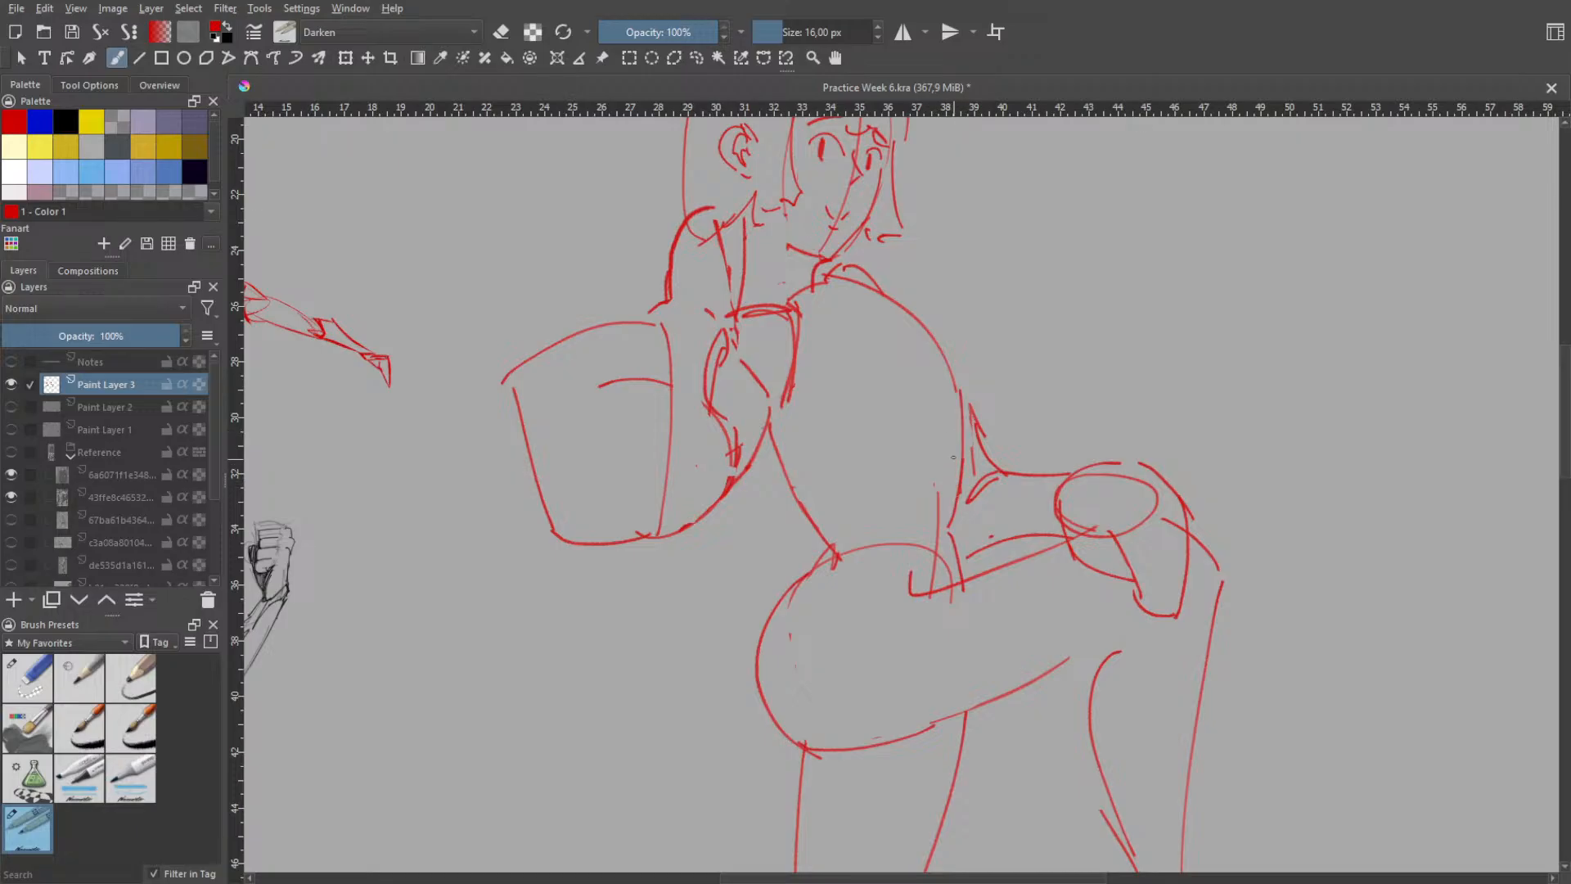
key(ctrl+z)
drag(956, 383, 958, 485)
key(ctrl+z)
key(ctrl+z)
mouse_move(960, 391)
mouse_down()
mouse_move(960, 485)
mouse_move(962, 460)
mouse_up()
key(ctrl+z)
key(space)
scroll(952, 400, down, 2)
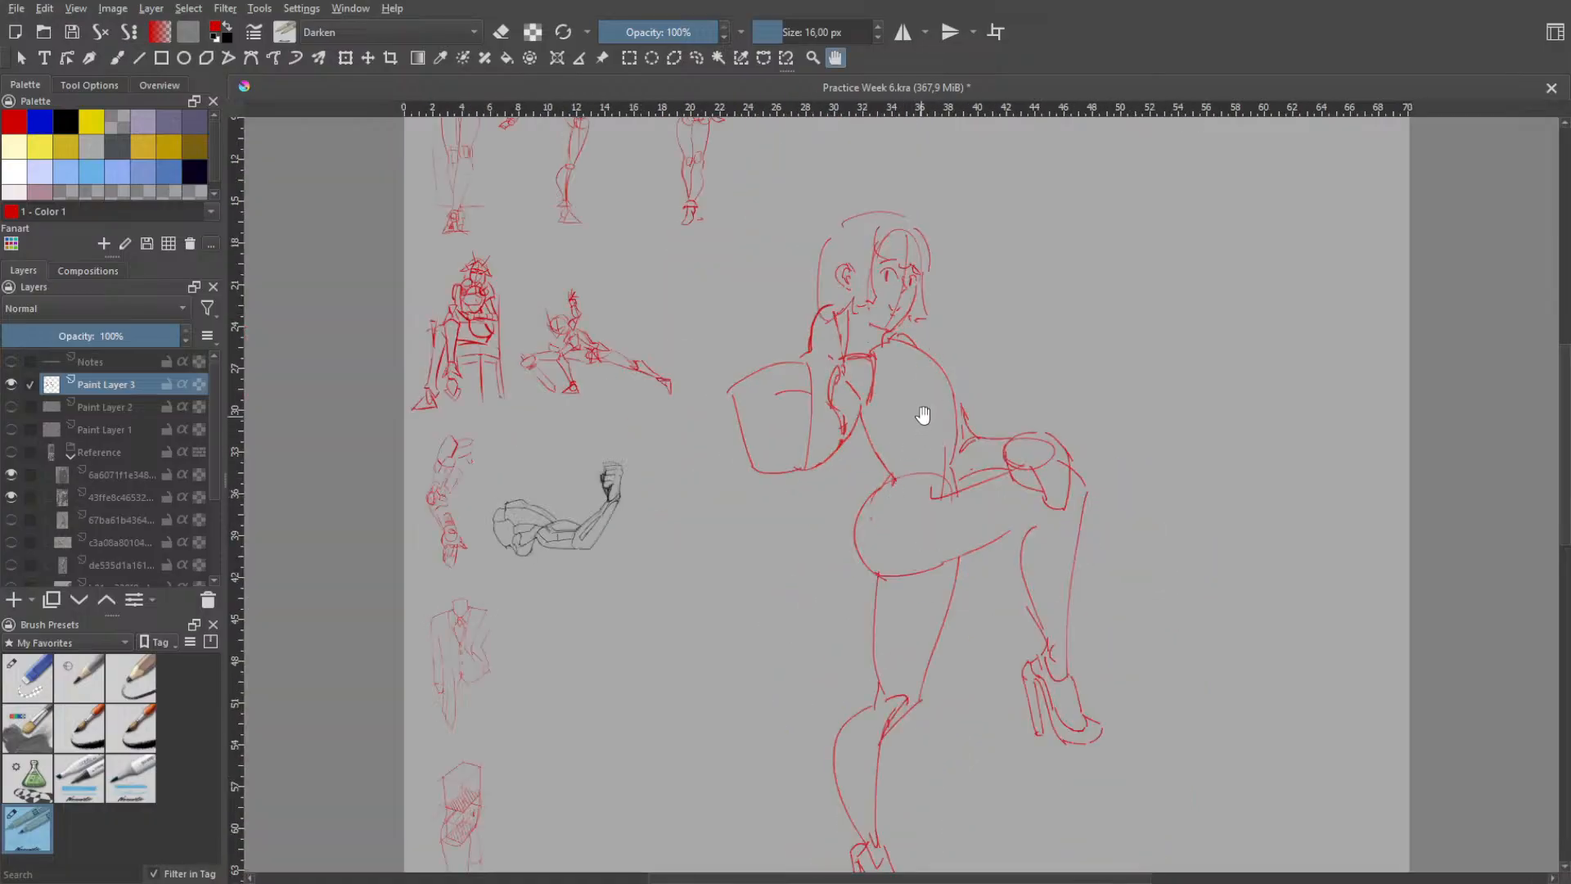
scroll(939, 344, down, 3)
scroll(940, 449, up, 3)
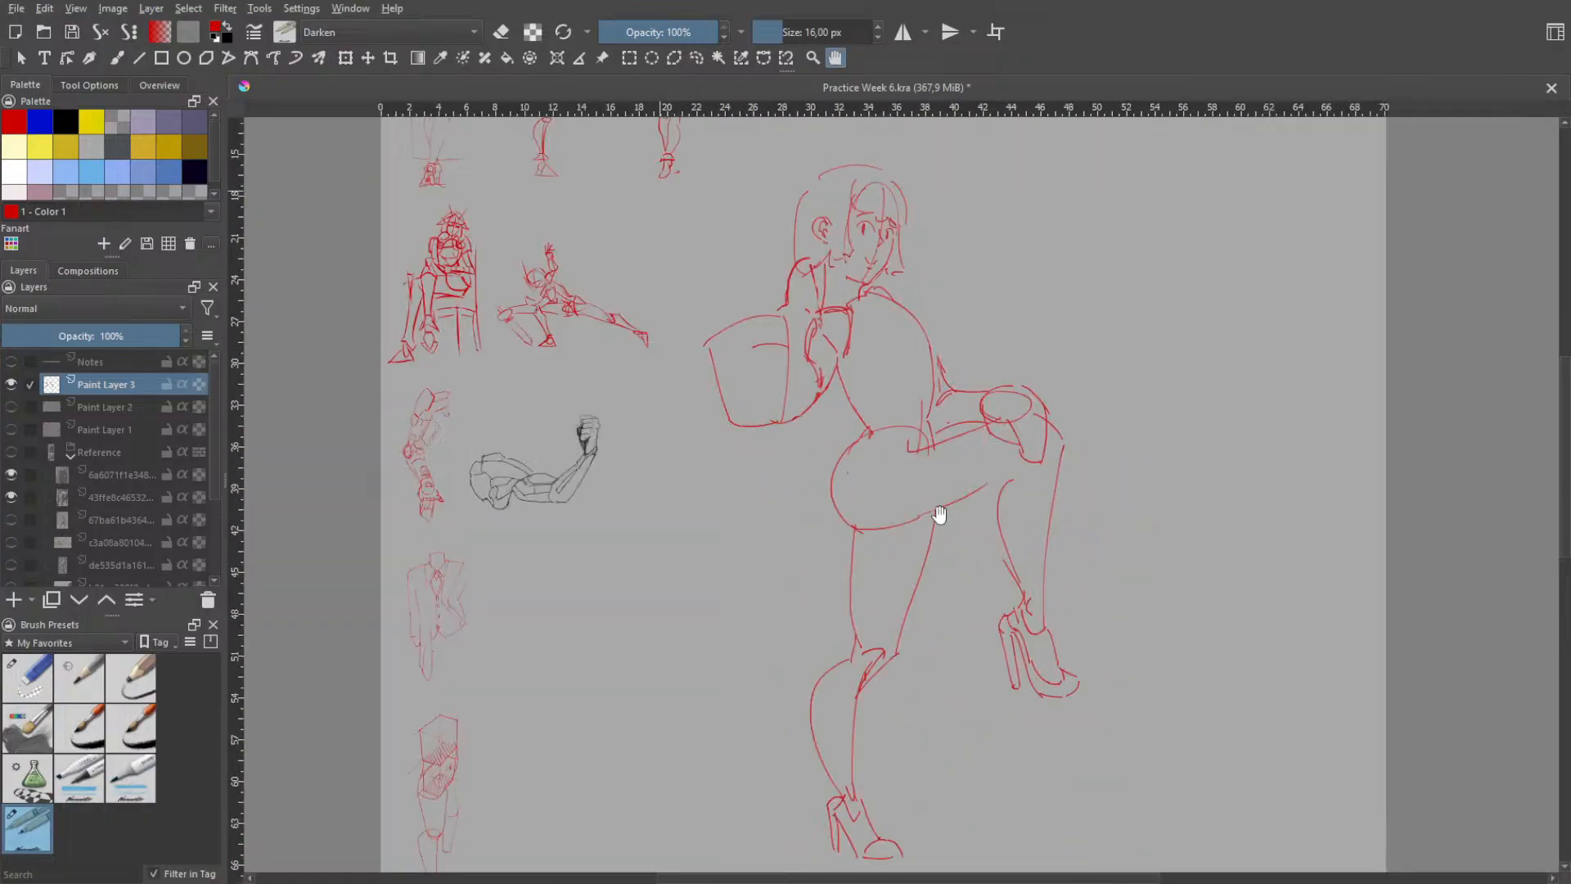
scroll(939, 514, up, 1)
scroll(917, 468, down, 3)
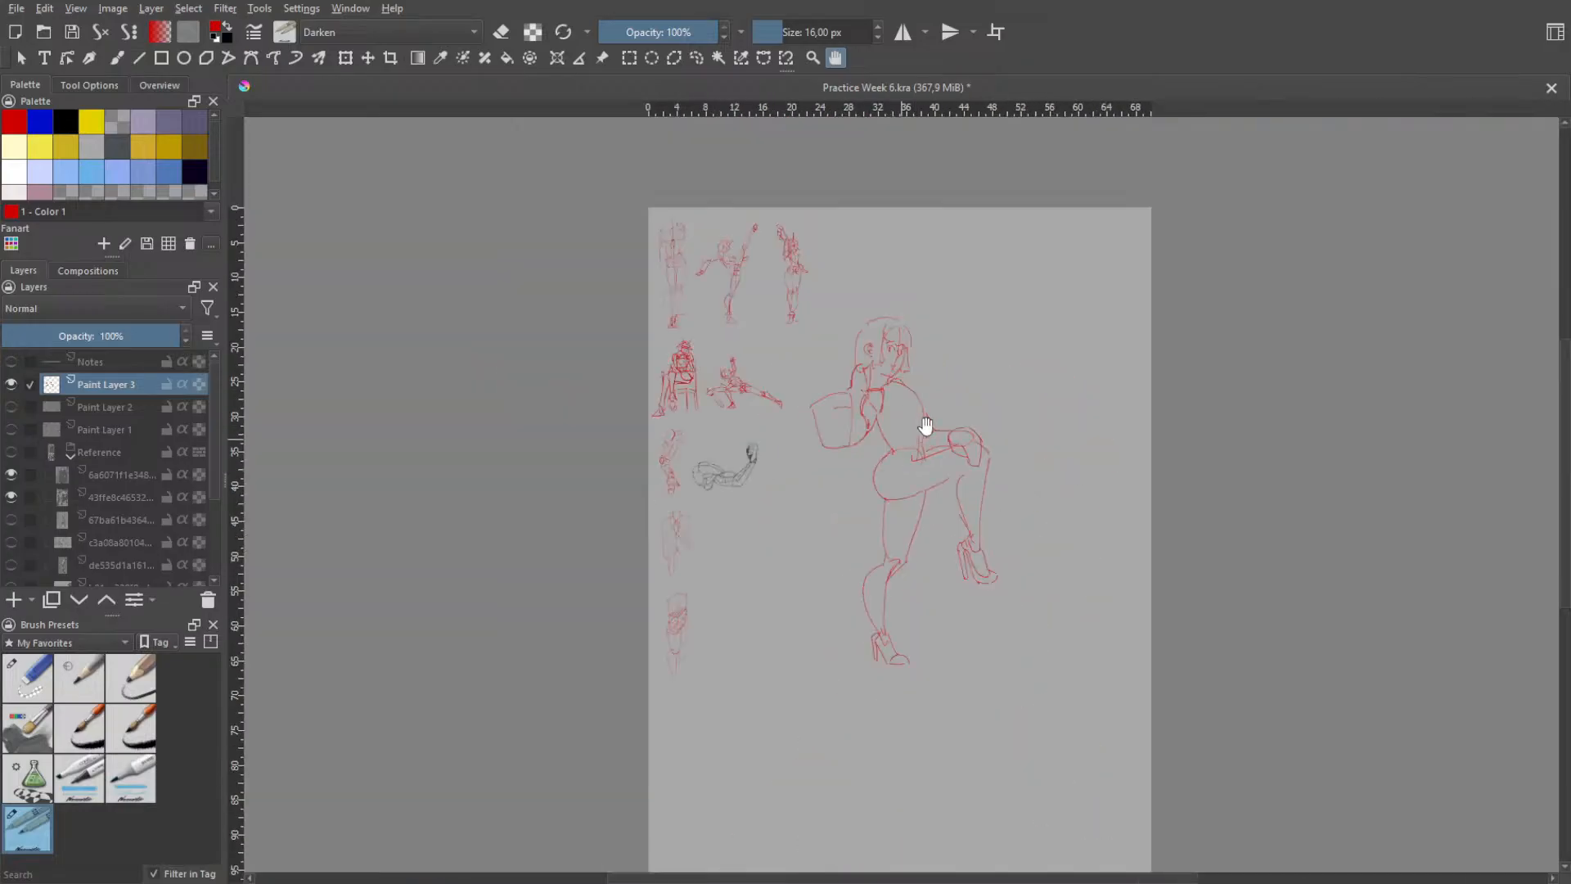
scroll(894, 449, up, 1)
scroll(887, 396, up, 2)
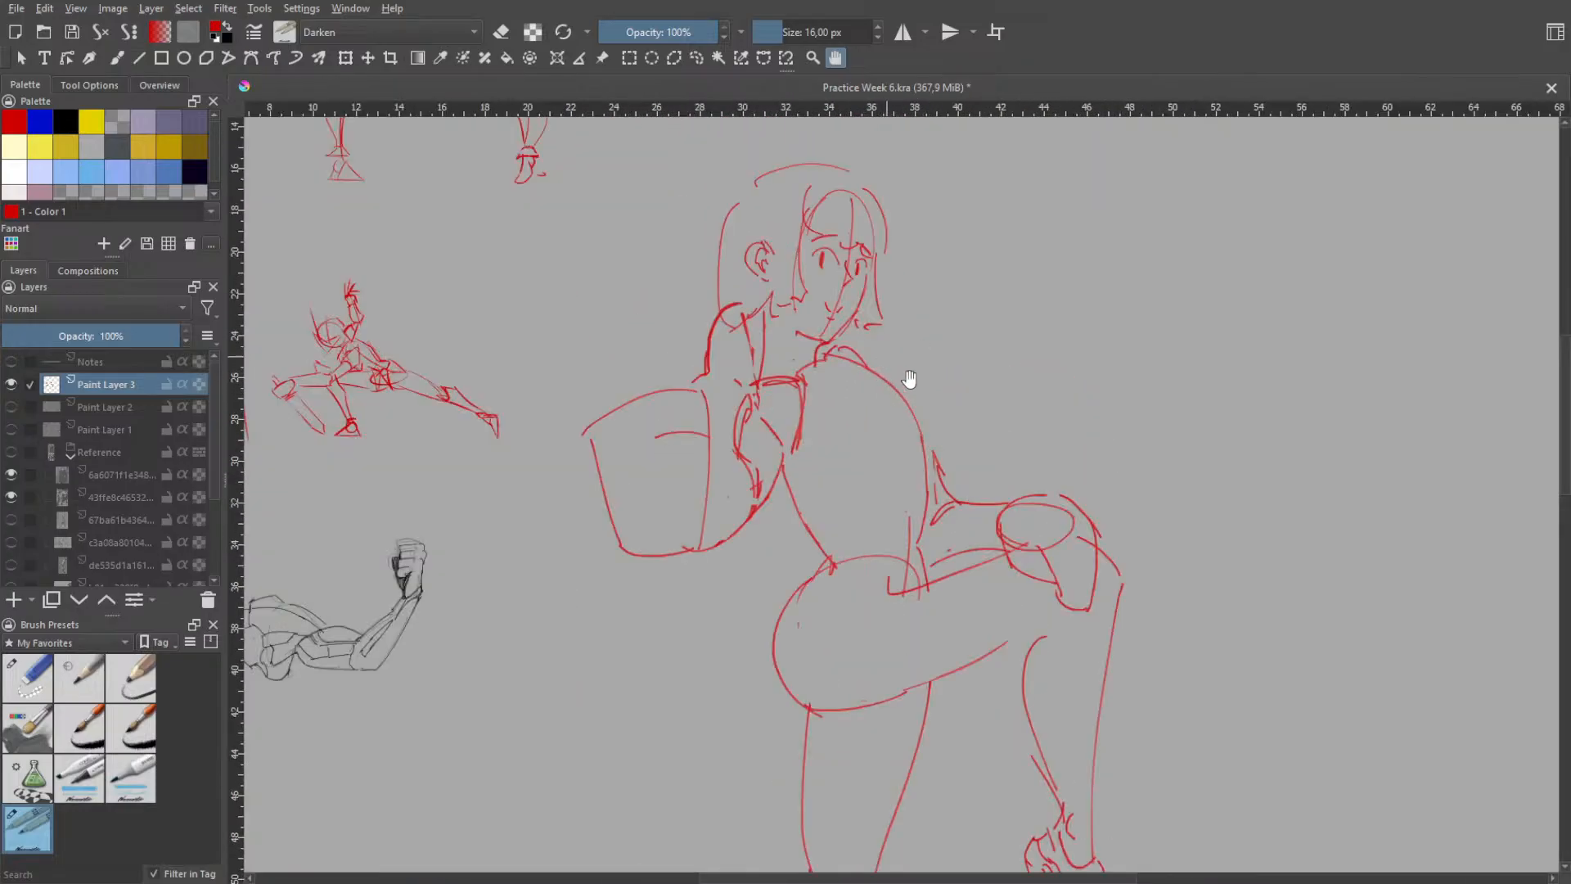
- Try shading strokes along the standing leg's thigh with the 215 px marker brush
key(b)
right_click(882, 357)
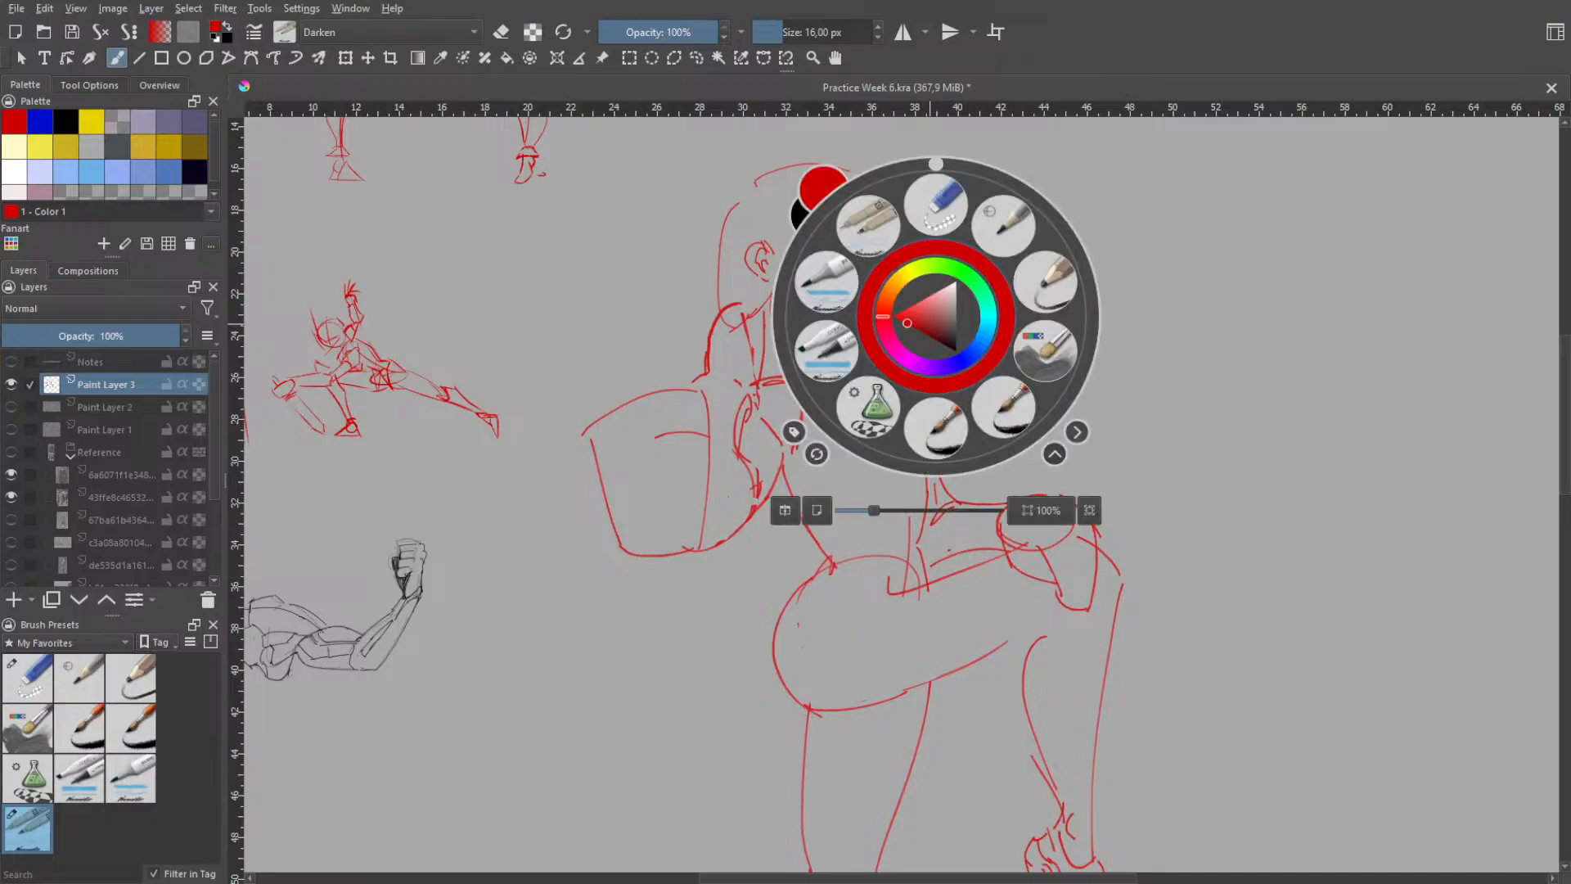
click(855, 414)
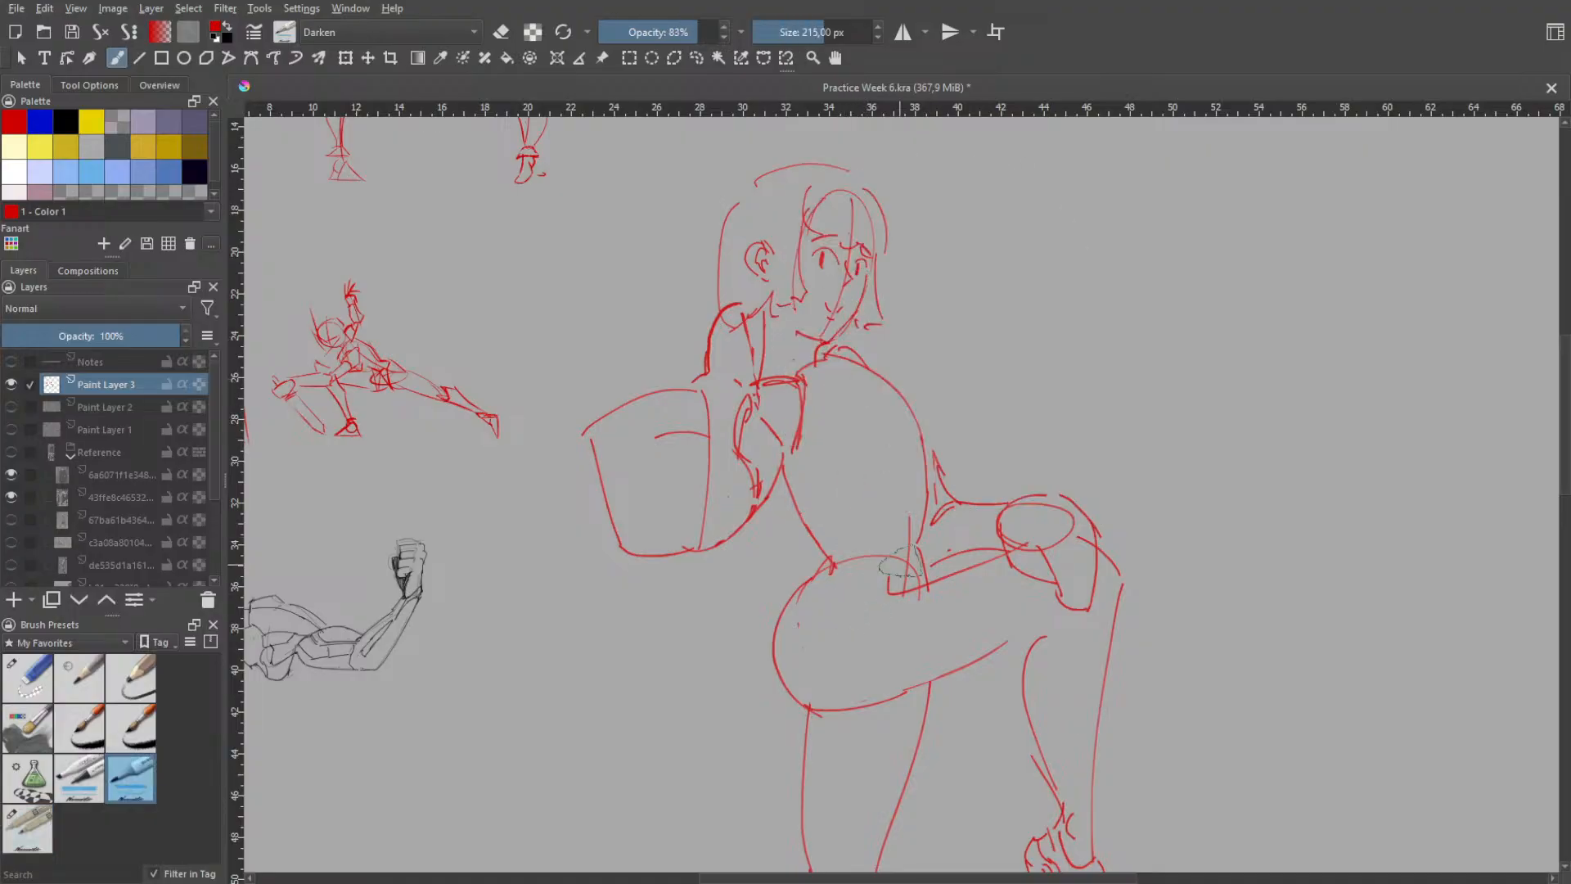
key(h)
drag(915, 547, 916, 439)
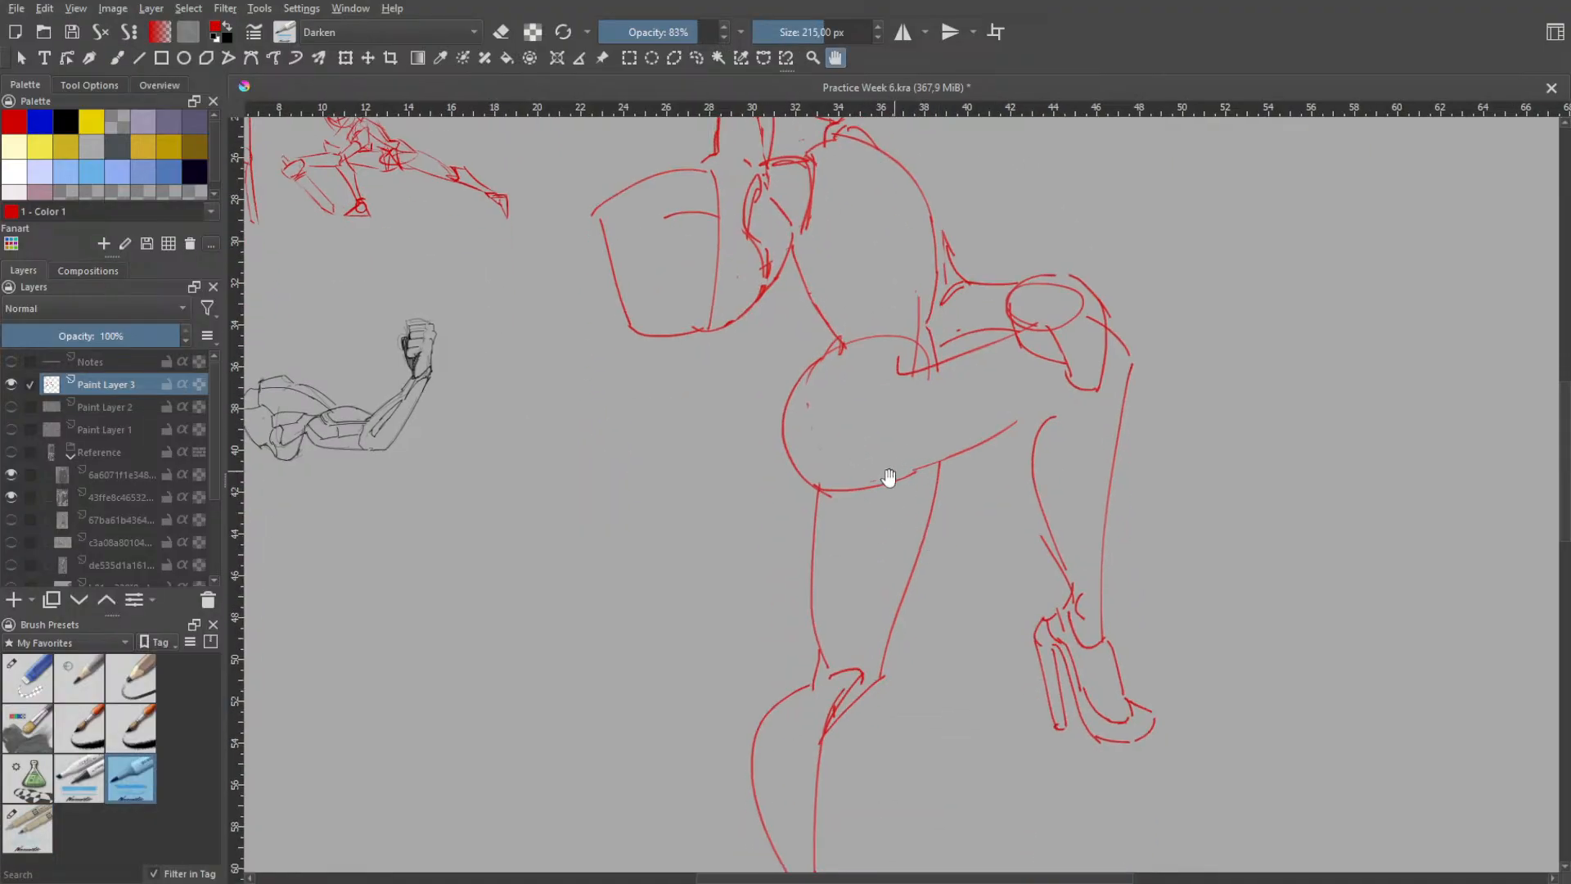
key(b)
right_click(919, 486)
click(808, 450)
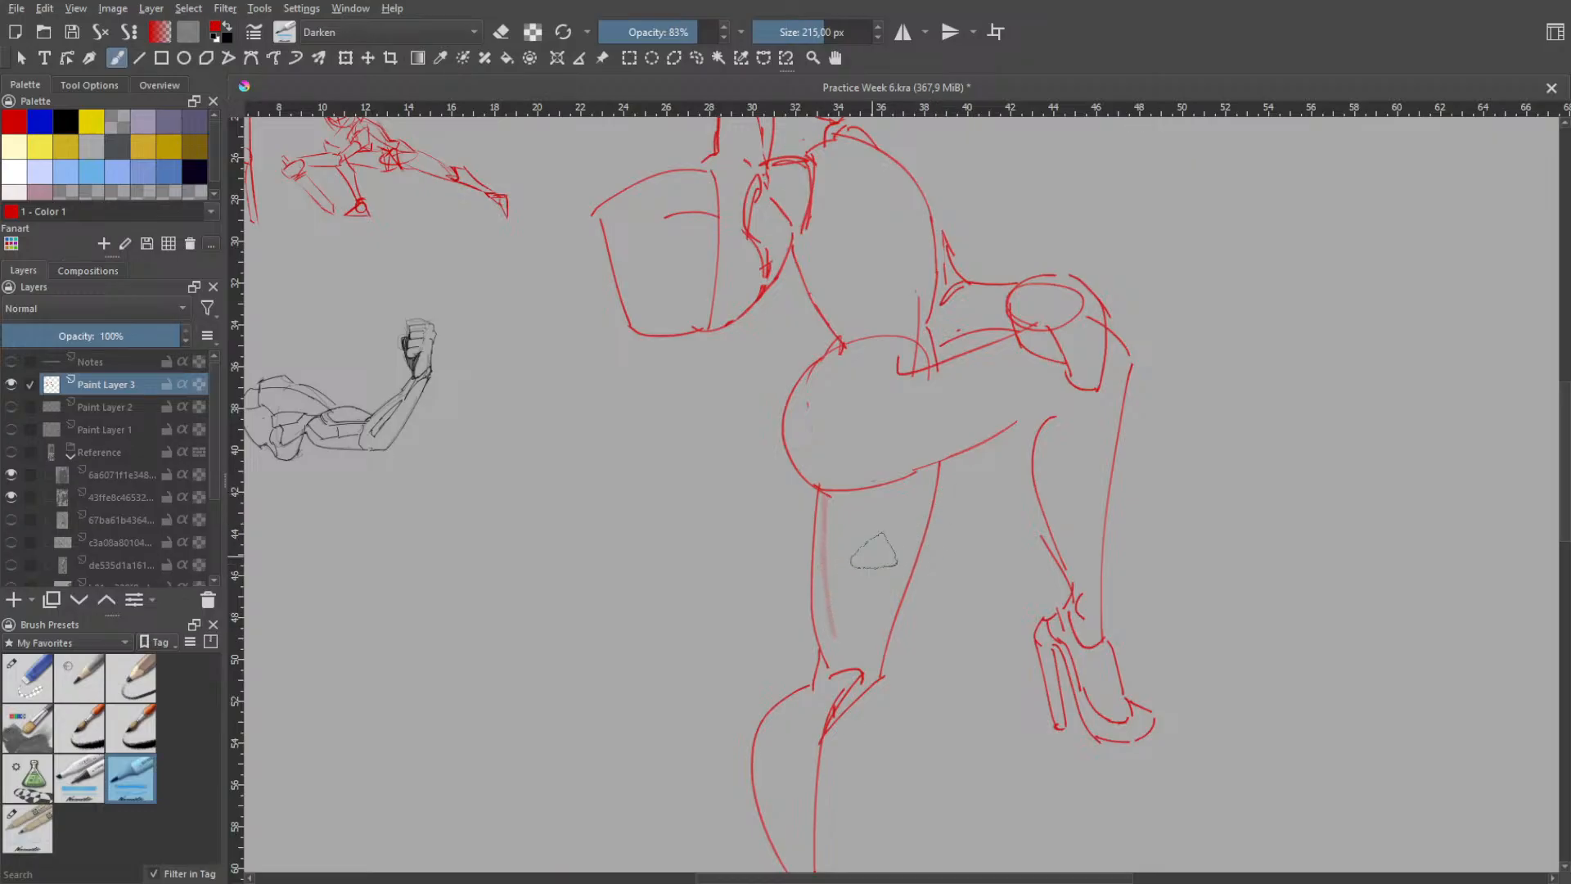
drag(909, 491, 847, 626)
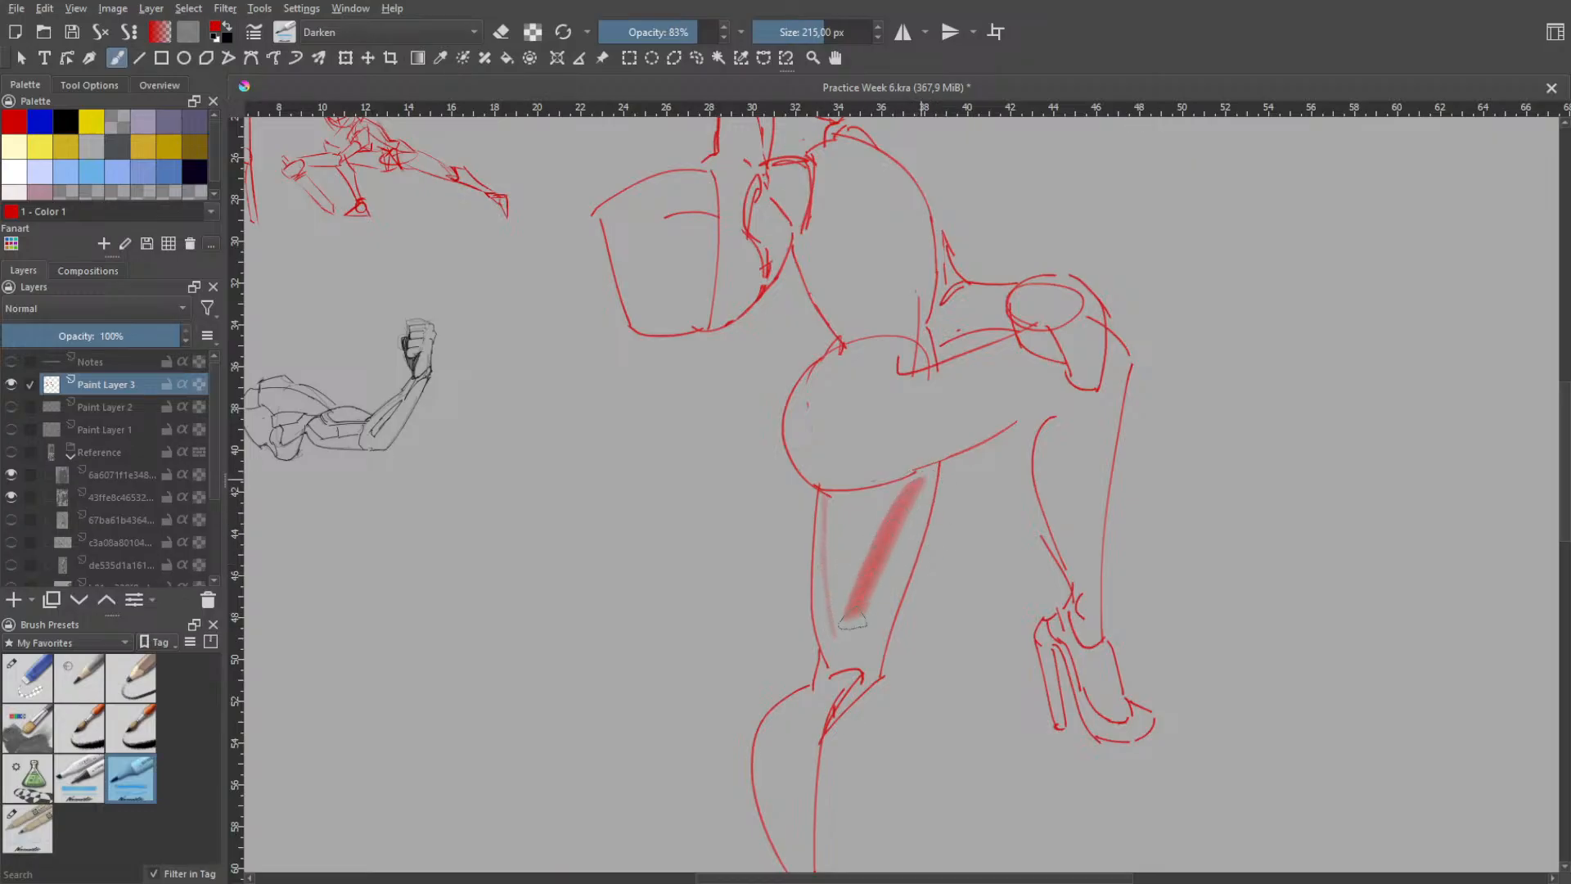
key(ctrl+z)
key(ctrl+z)
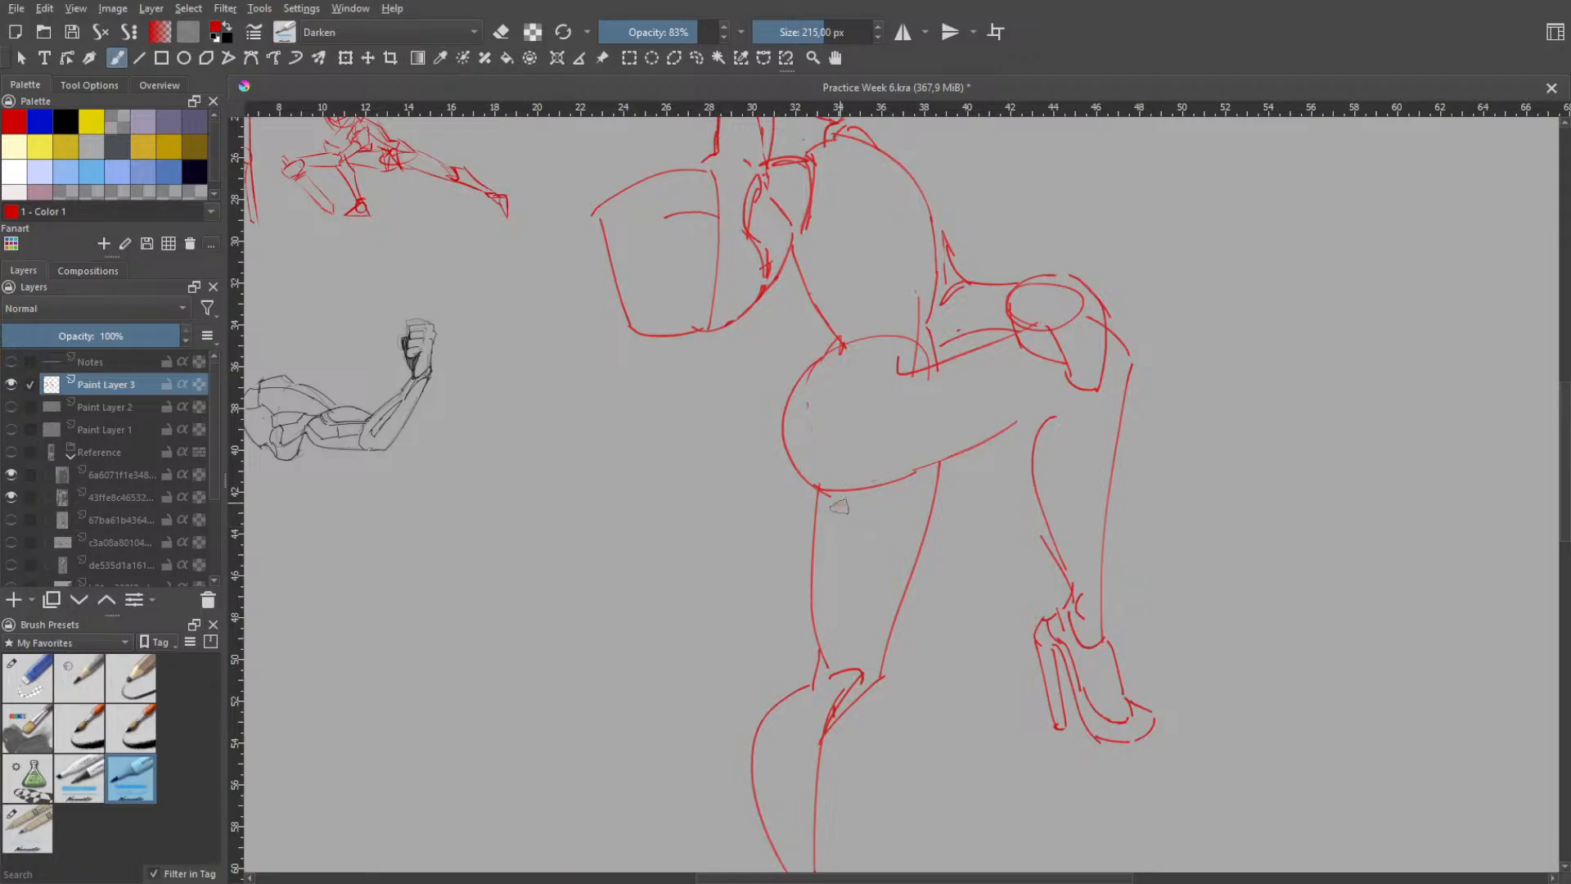
- Fill the standing leg's thigh with red marker shading between the hip and the knee
drag(838, 503, 835, 651)
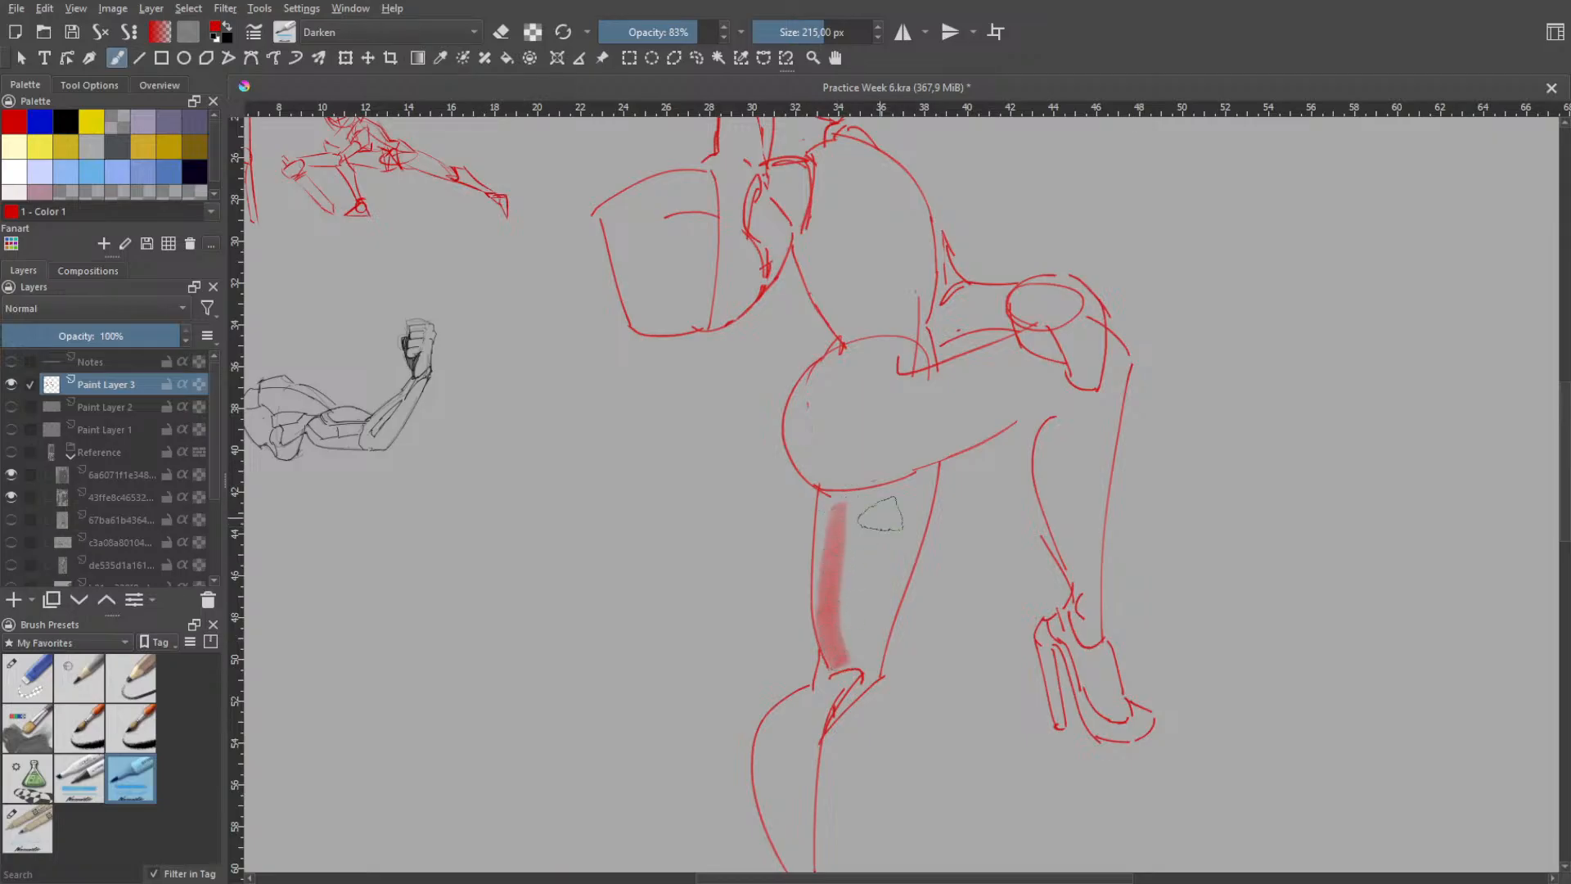
drag(870, 503, 865, 650)
drag(859, 487, 846, 667)
mouse_move(880, 523)
mouse_down()
mouse_move(870, 671)
mouse_move(915, 508)
mouse_up()
drag(880, 663, 917, 495)
mouse_move(892, 622)
mouse_down()
mouse_move(925, 473)
mouse_move(831, 496)
mouse_move(824, 629)
mouse_move(851, 487)
mouse_move(842, 590)
mouse_move(859, 504)
mouse_move(855, 639)
mouse_move(865, 521)
mouse_move(866, 614)
mouse_move(892, 508)
mouse_move(862, 555)
mouse_up()
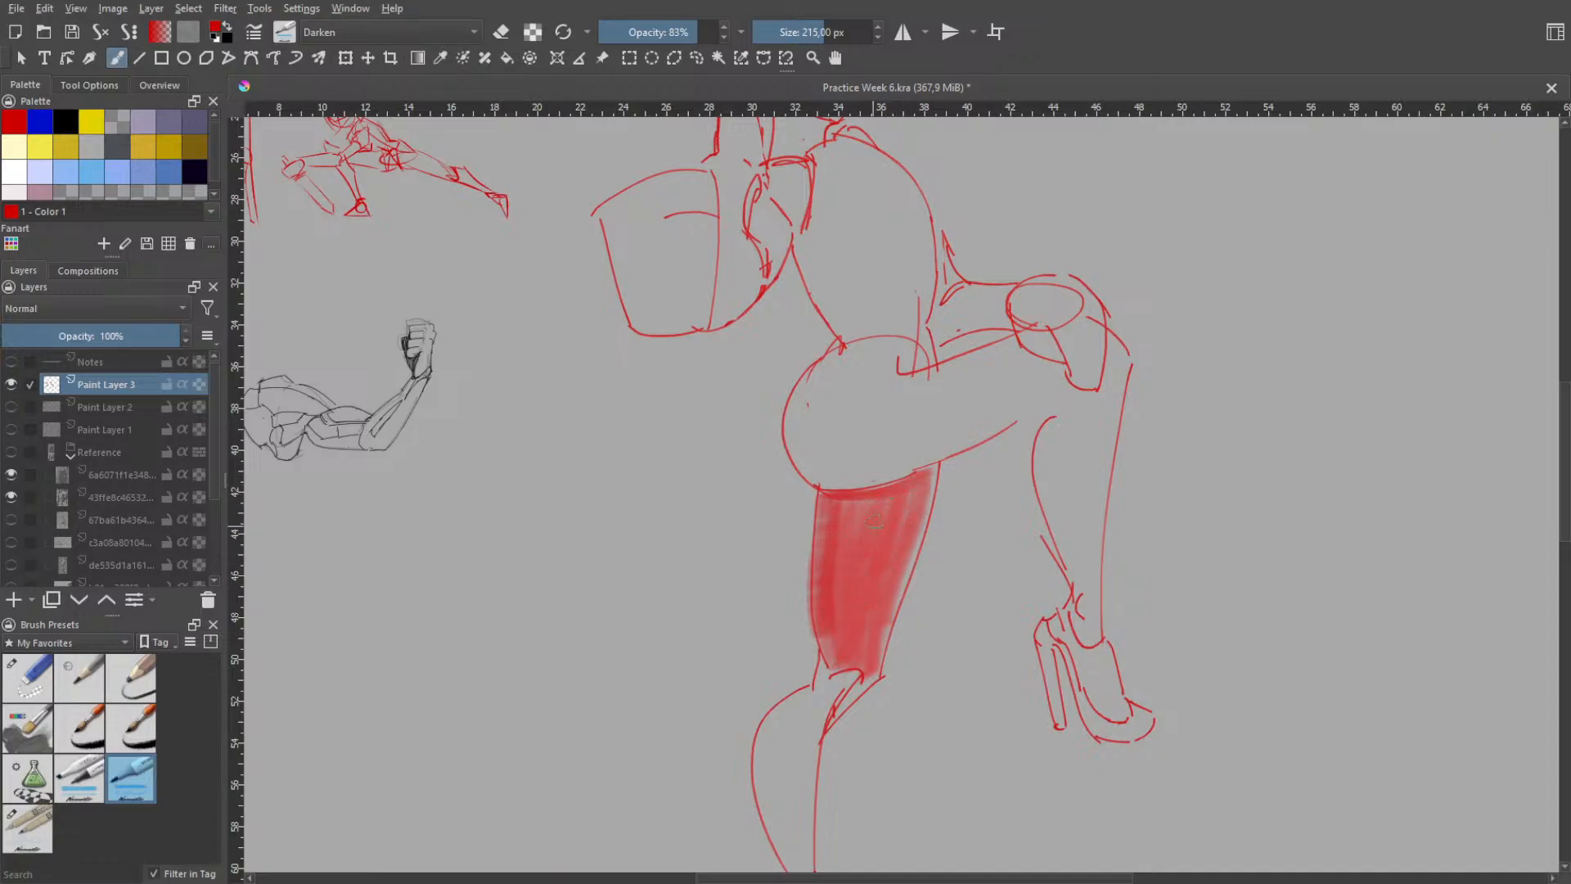
key(space)
drag(873, 627, 868, 561)
drag(859, 506, 846, 554)
key(ctrl+z)
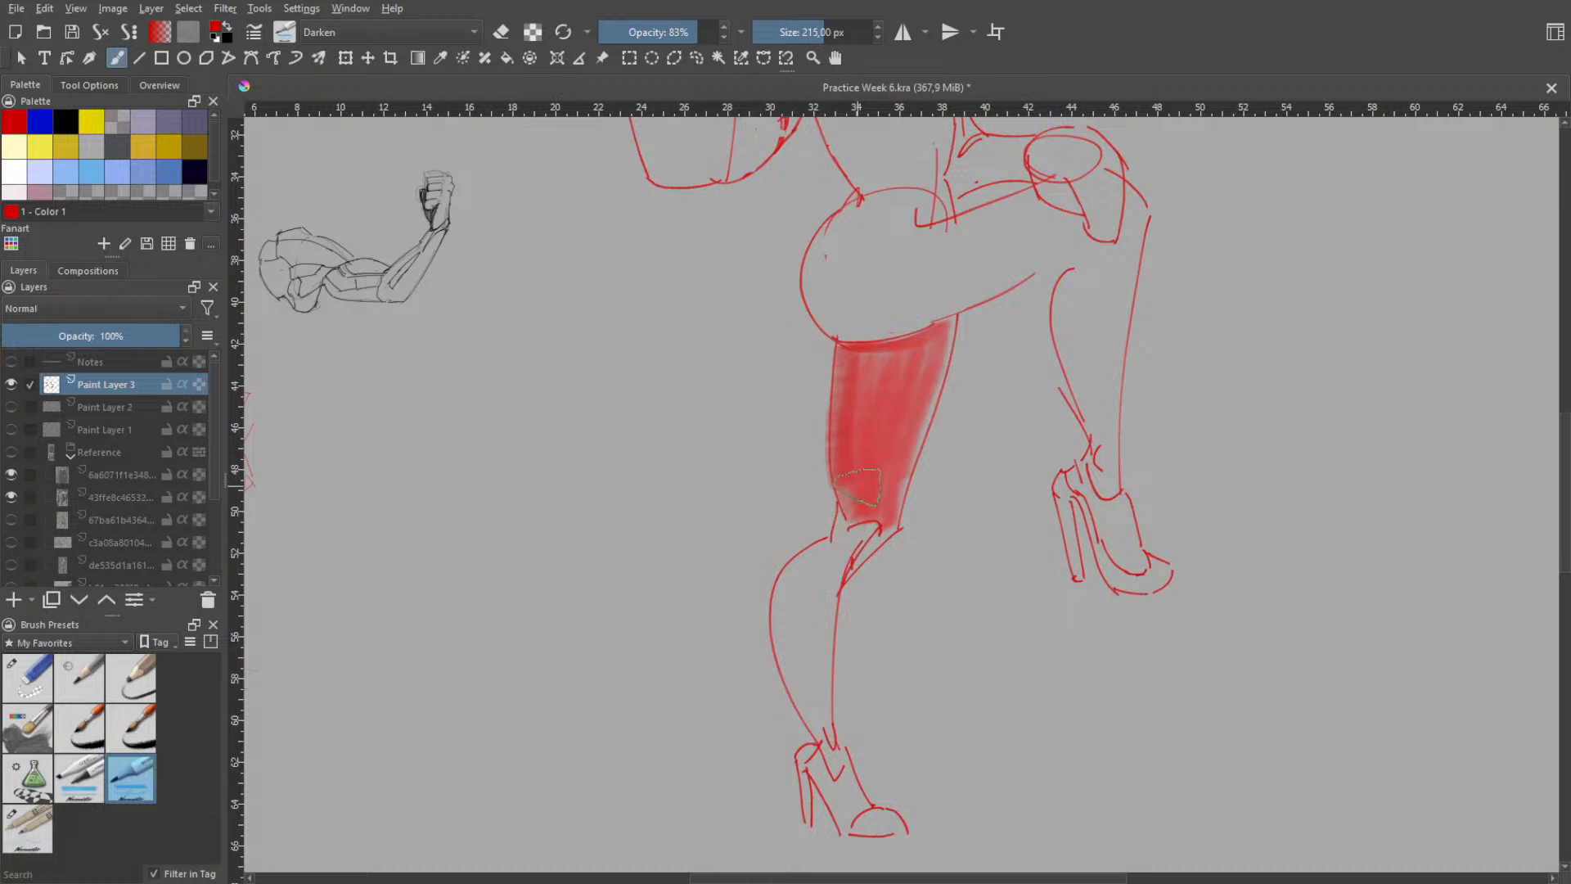
- Shade the standing leg's knee and calf in red down to the ankle, following the outline
mouse_move(858, 490)
mouse_down()
mouse_move(815, 576)
mouse_move(814, 696)
mouse_up()
key(ctrl+z)
mouse_move(859, 479)
mouse_down()
mouse_move(831, 554)
mouse_move(809, 559)
mouse_move(789, 608)
mouse_move(829, 741)
mouse_move(820, 611)
mouse_move(857, 524)
mouse_up()
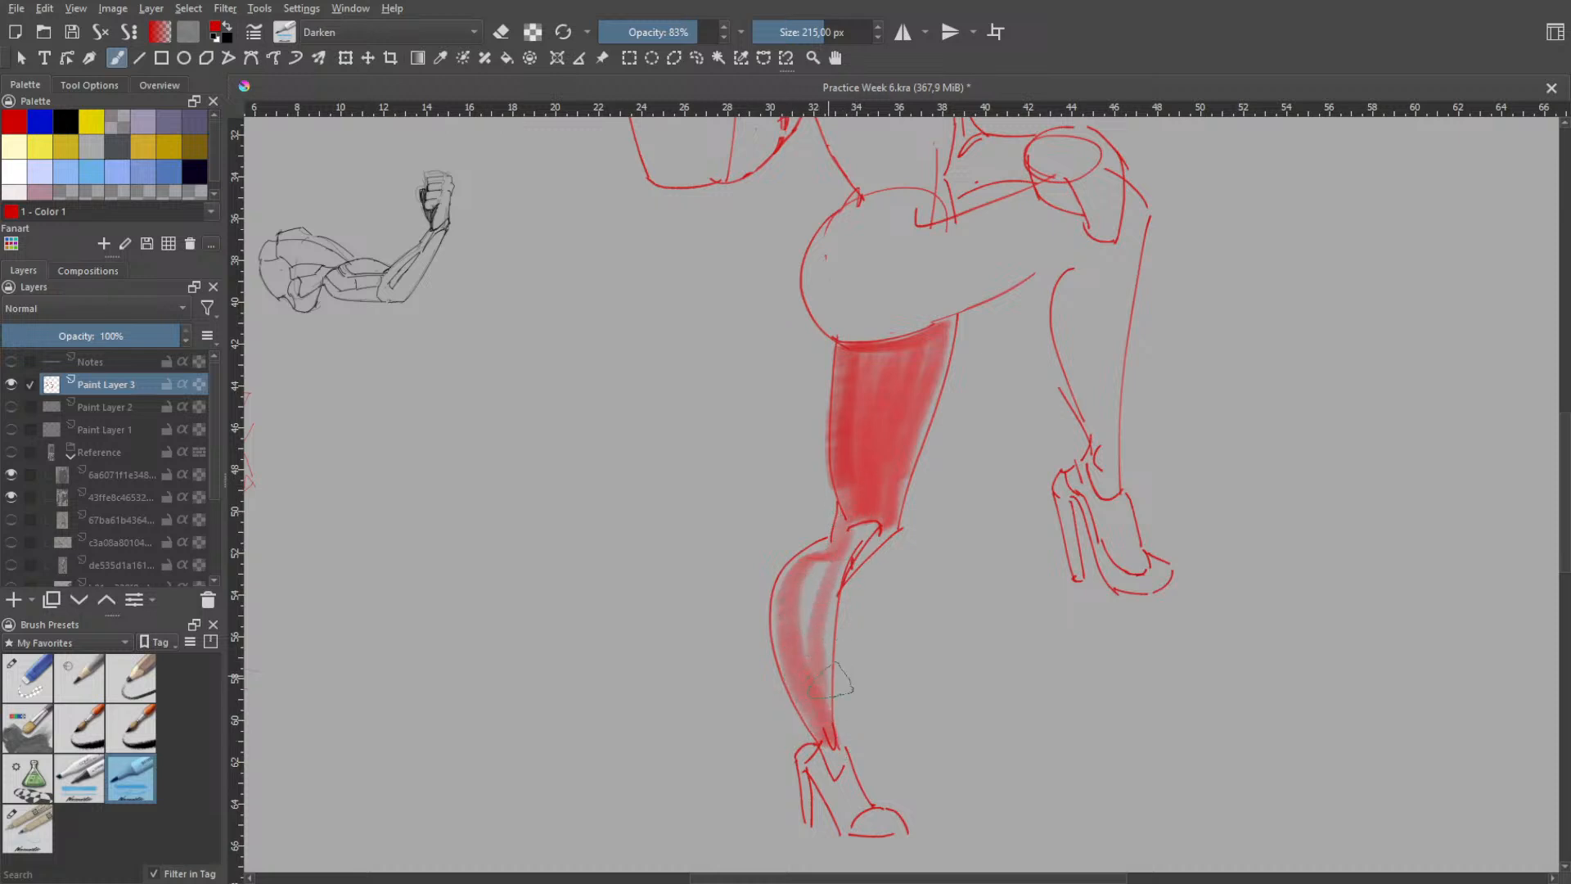
mouse_move(836, 686)
mouse_down()
mouse_move(844, 536)
mouse_move(813, 678)
mouse_up()
mouse_move(806, 572)
mouse_down()
mouse_move(800, 671)
mouse_move(868, 528)
mouse_move(854, 566)
mouse_move(869, 543)
mouse_move(833, 543)
mouse_move(790, 604)
mouse_up()
key(ctrl+z)
drag(823, 550, 818, 700)
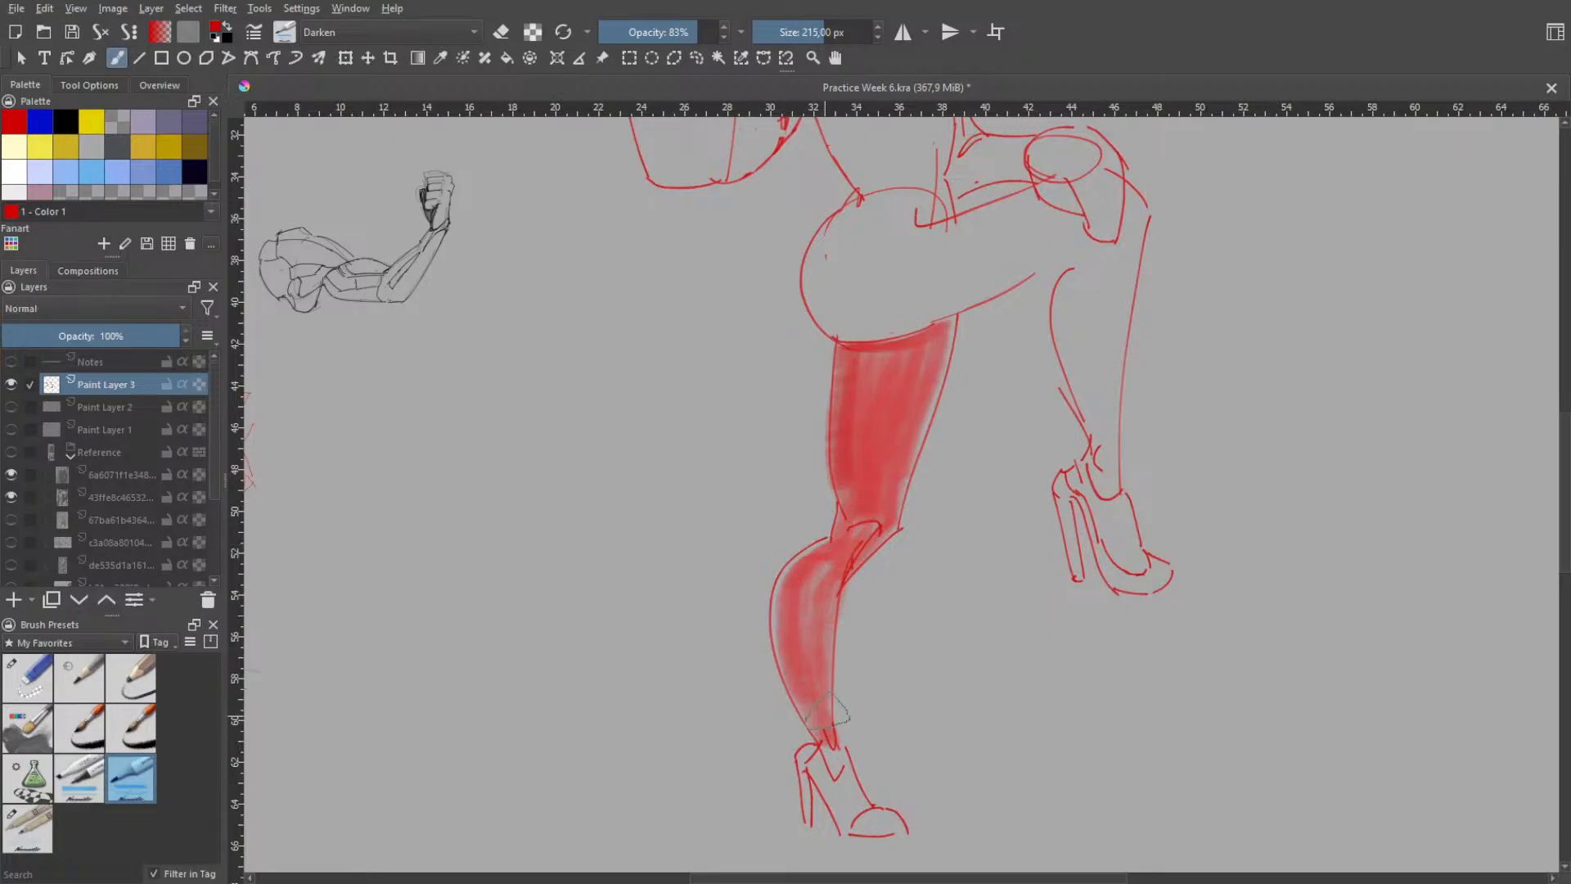
mouse_move(835, 573)
mouse_down()
mouse_move(807, 657)
mouse_move(821, 726)
mouse_up()
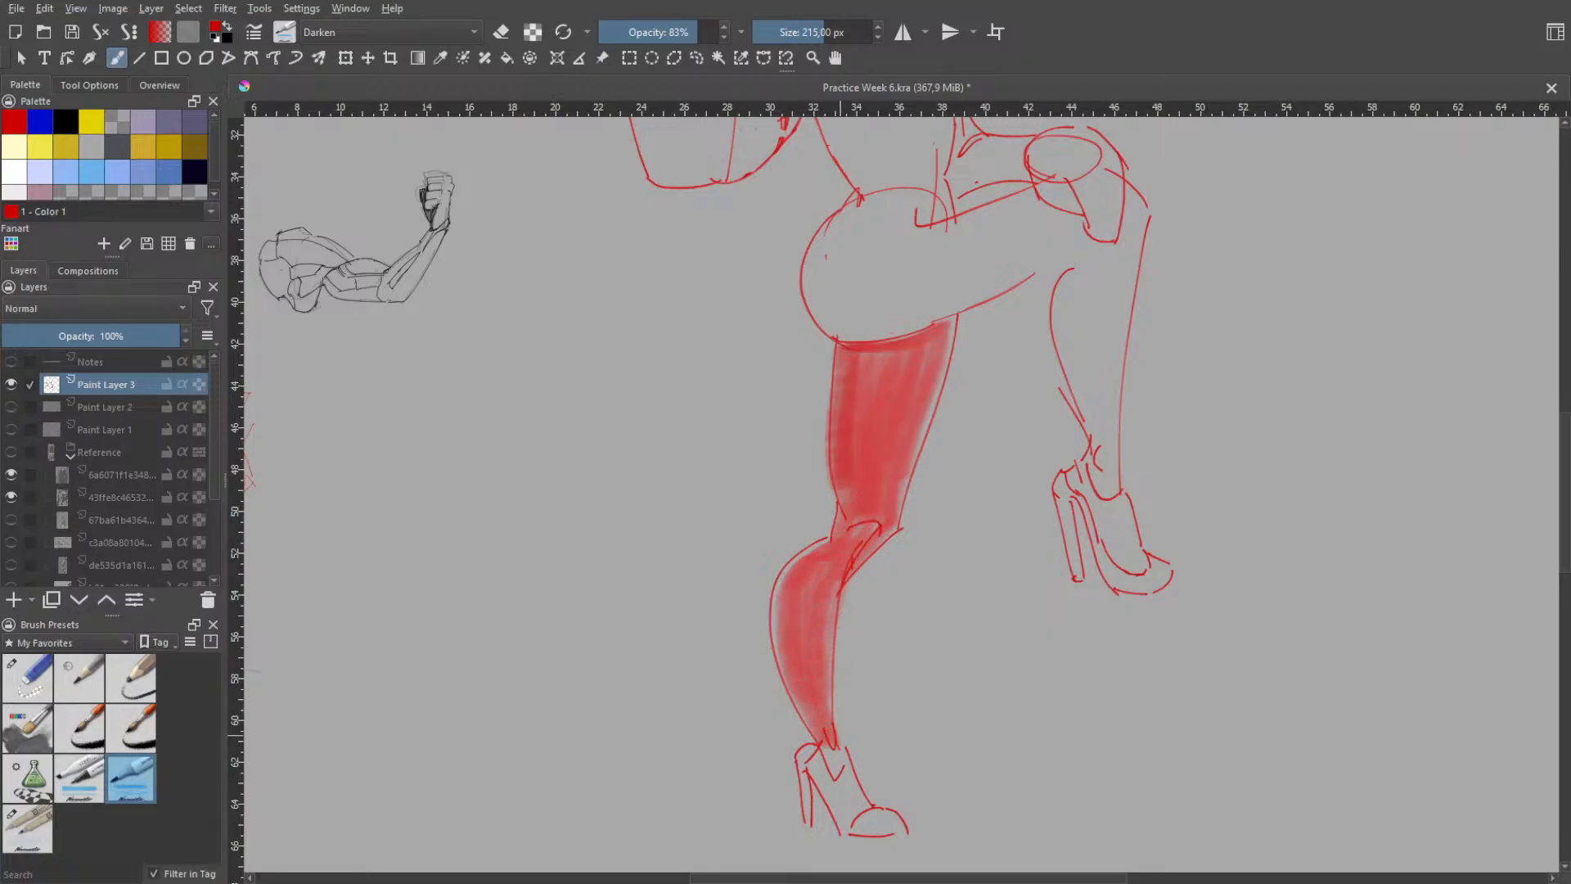
key(ctrl+z)
key(ctrl+z)
key(ctrl+z)
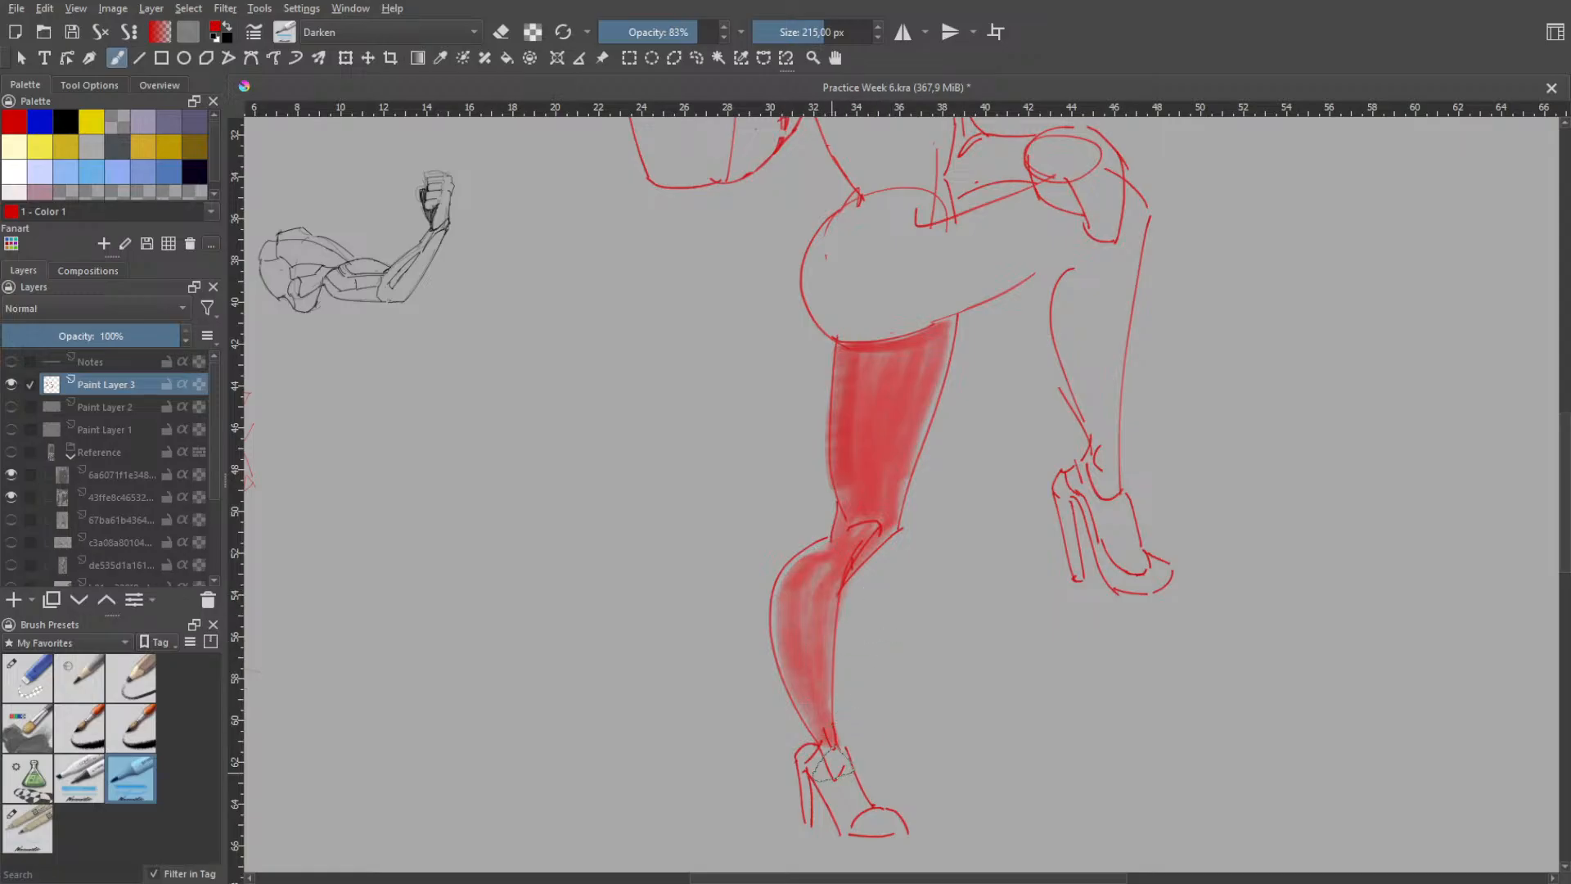
- Shade the standing foot's high-heeled shoe in red, from the ankle strap to the toe and heel
drag(827, 761, 845, 825)
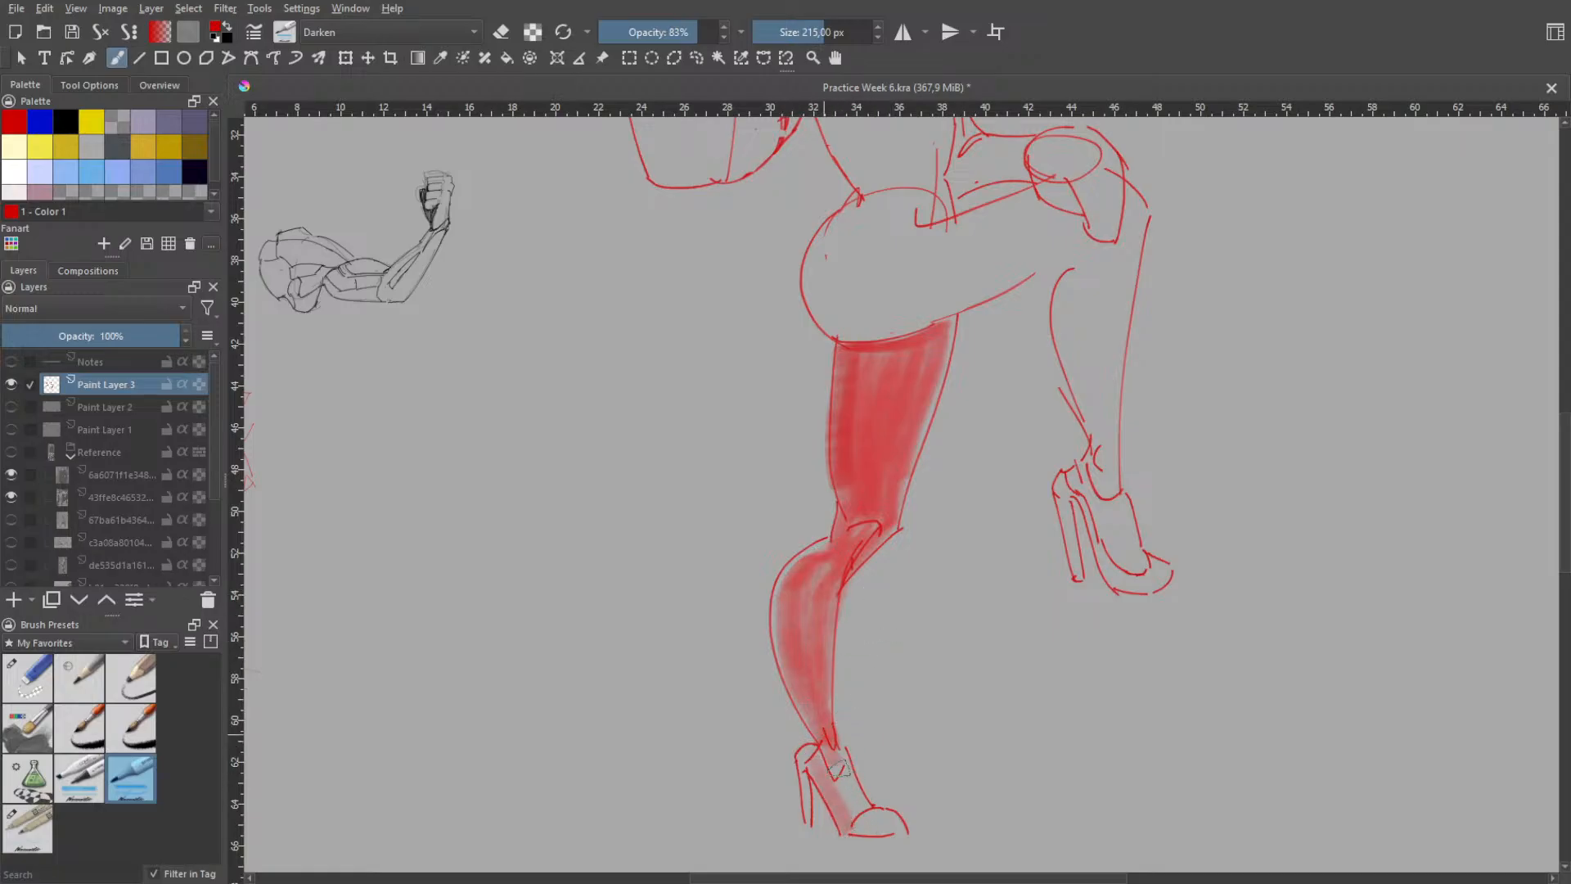
mouse_move(835, 761)
mouse_down()
mouse_move(869, 823)
mouse_move(897, 824)
mouse_up()
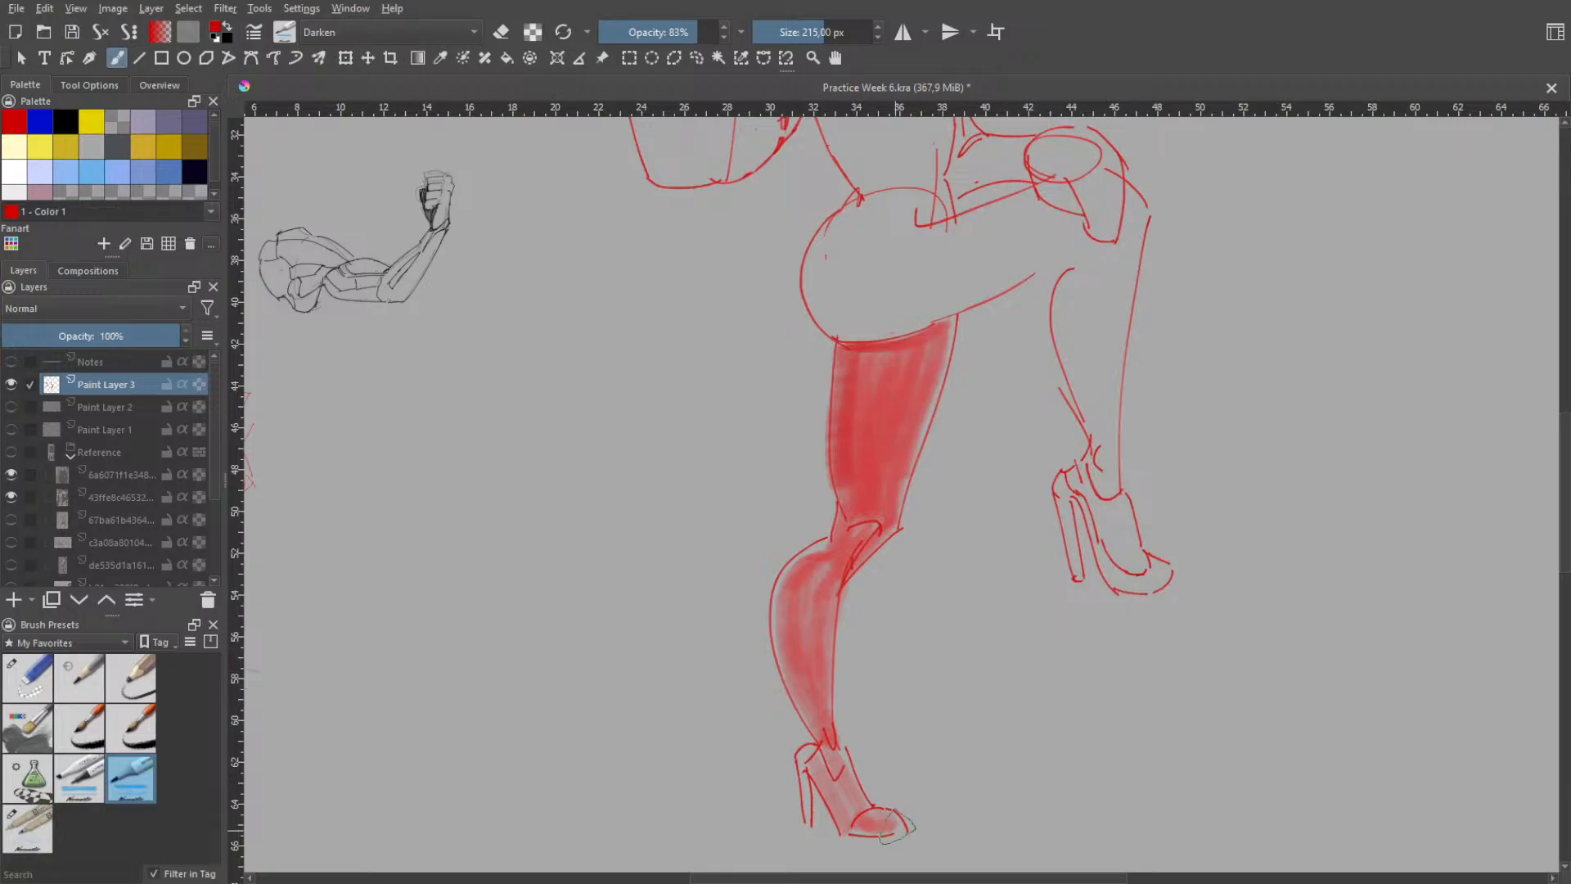
drag(811, 750, 807, 794)
scroll(898, 670, down, 2)
key(space)
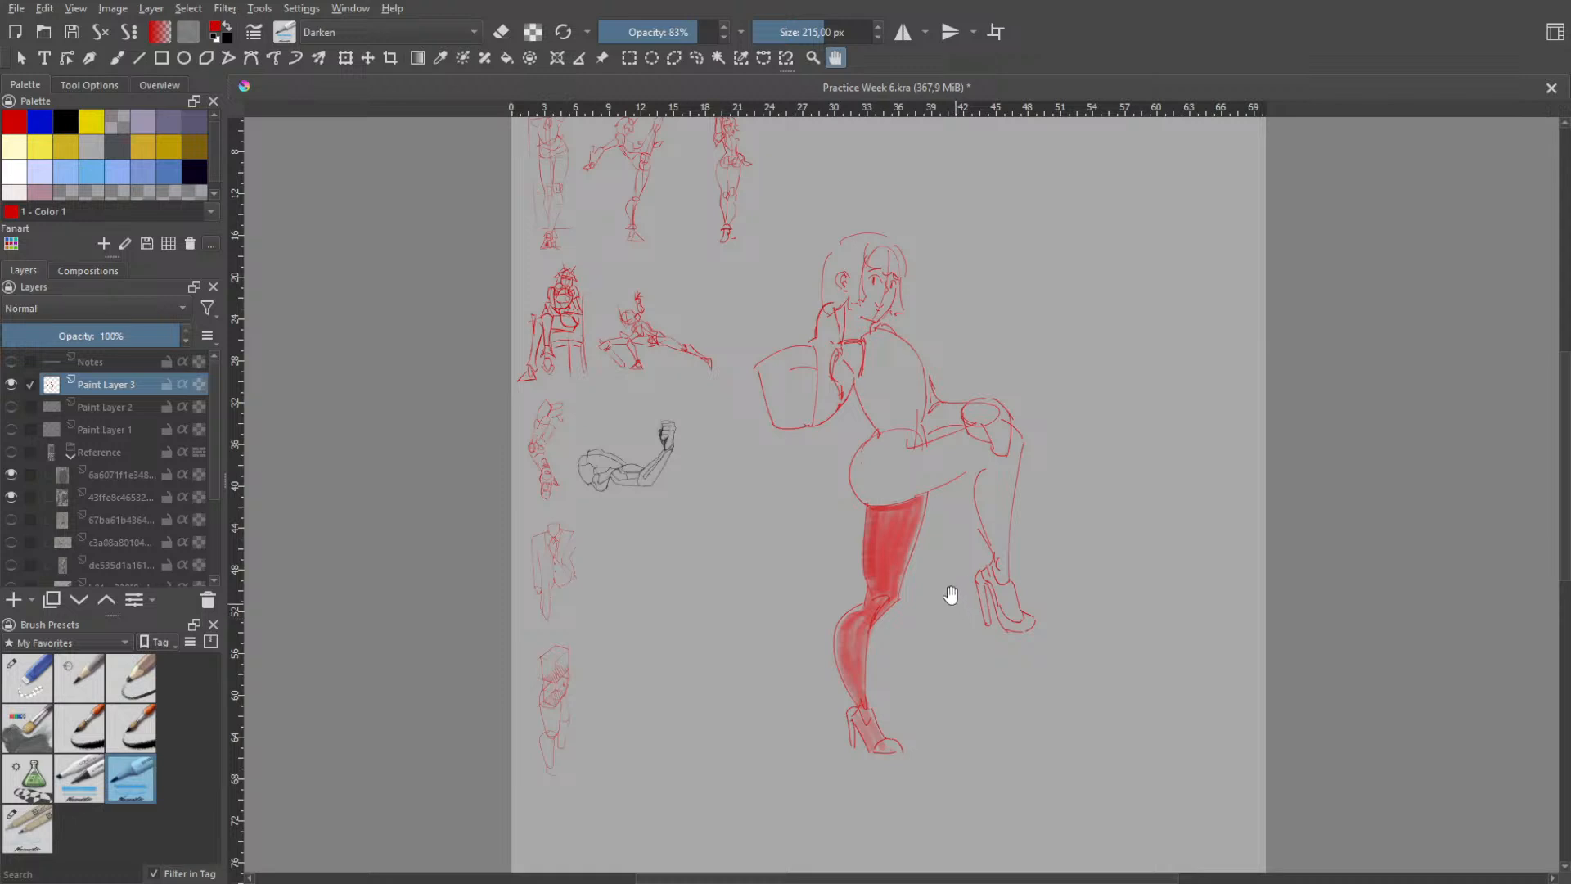
- Undo the red marker shading on the standing leg's shoe, calf and thigh
key(ctrl+z)
key(ctrl+z)
key(ctrl+z)
key(ctrl+z)
key(ctrl+z)
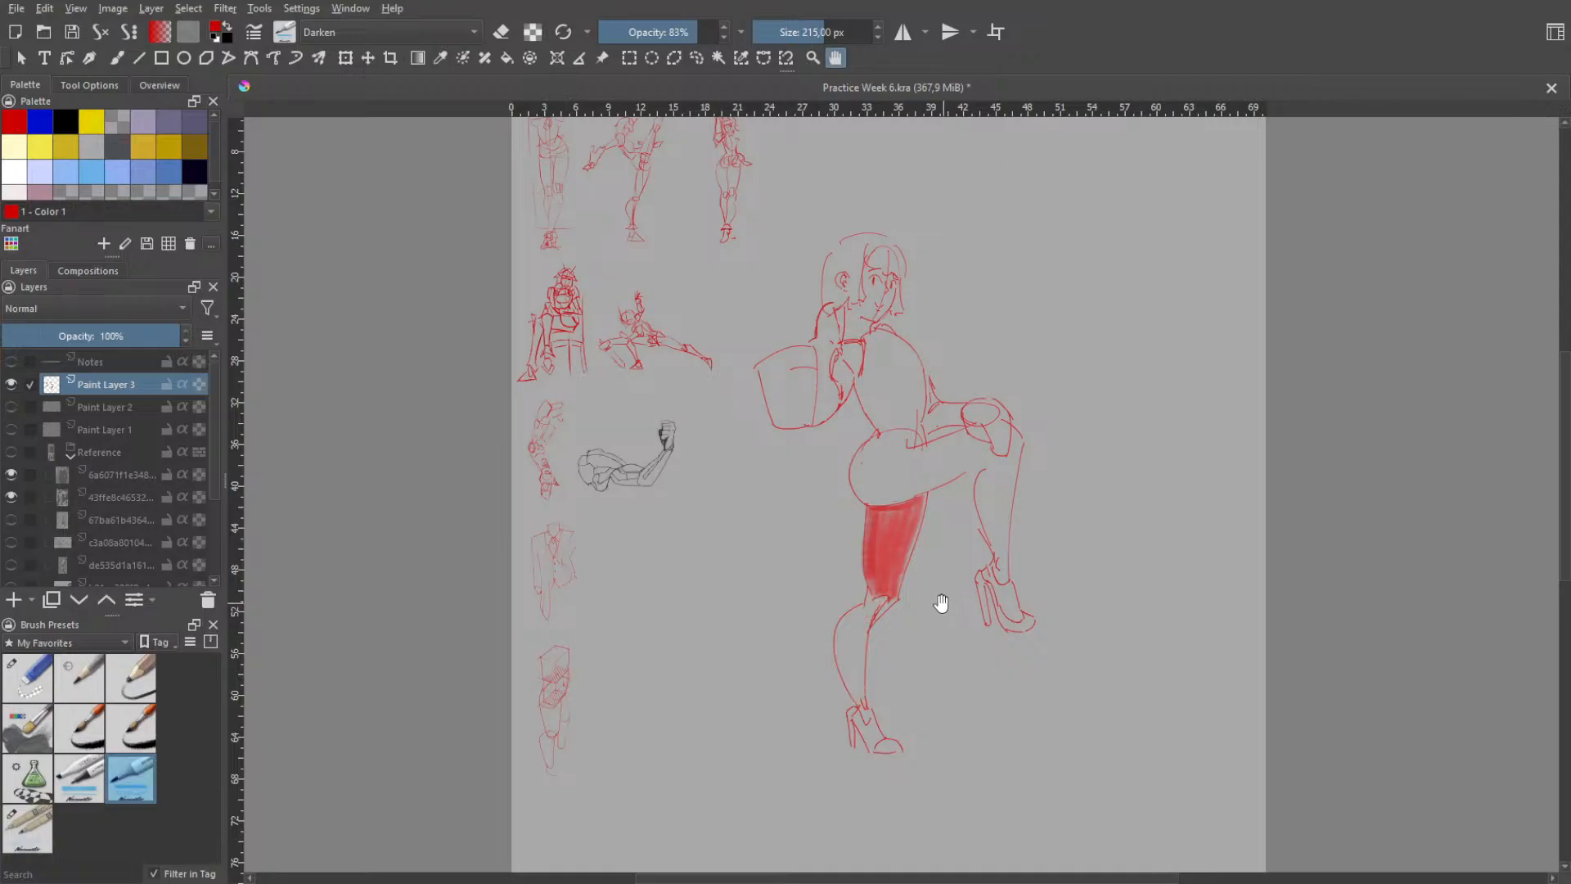
key(ctrl+z)
key(ctrl+z)
key(ctrl+z)
key(ctrl+z)
key(ctrl+z)
key(ctrl+z)
key(ctrl+z)
key(ctrl+z)
key(ctrl+z)
key(ctrl+z)
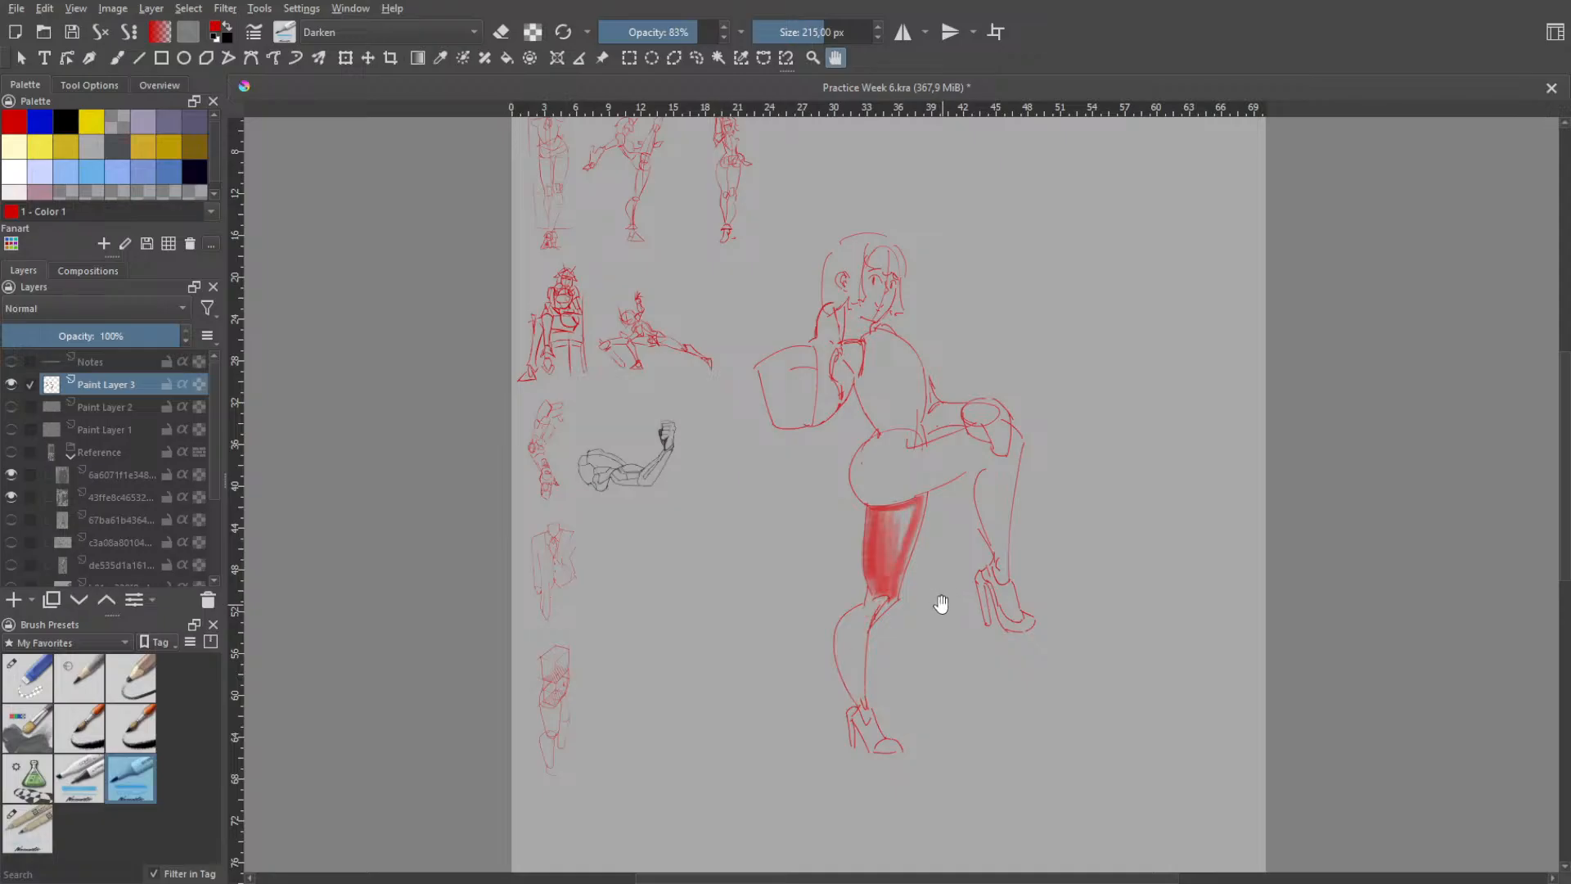
key(ctrl+z)
key(ctrl+z)
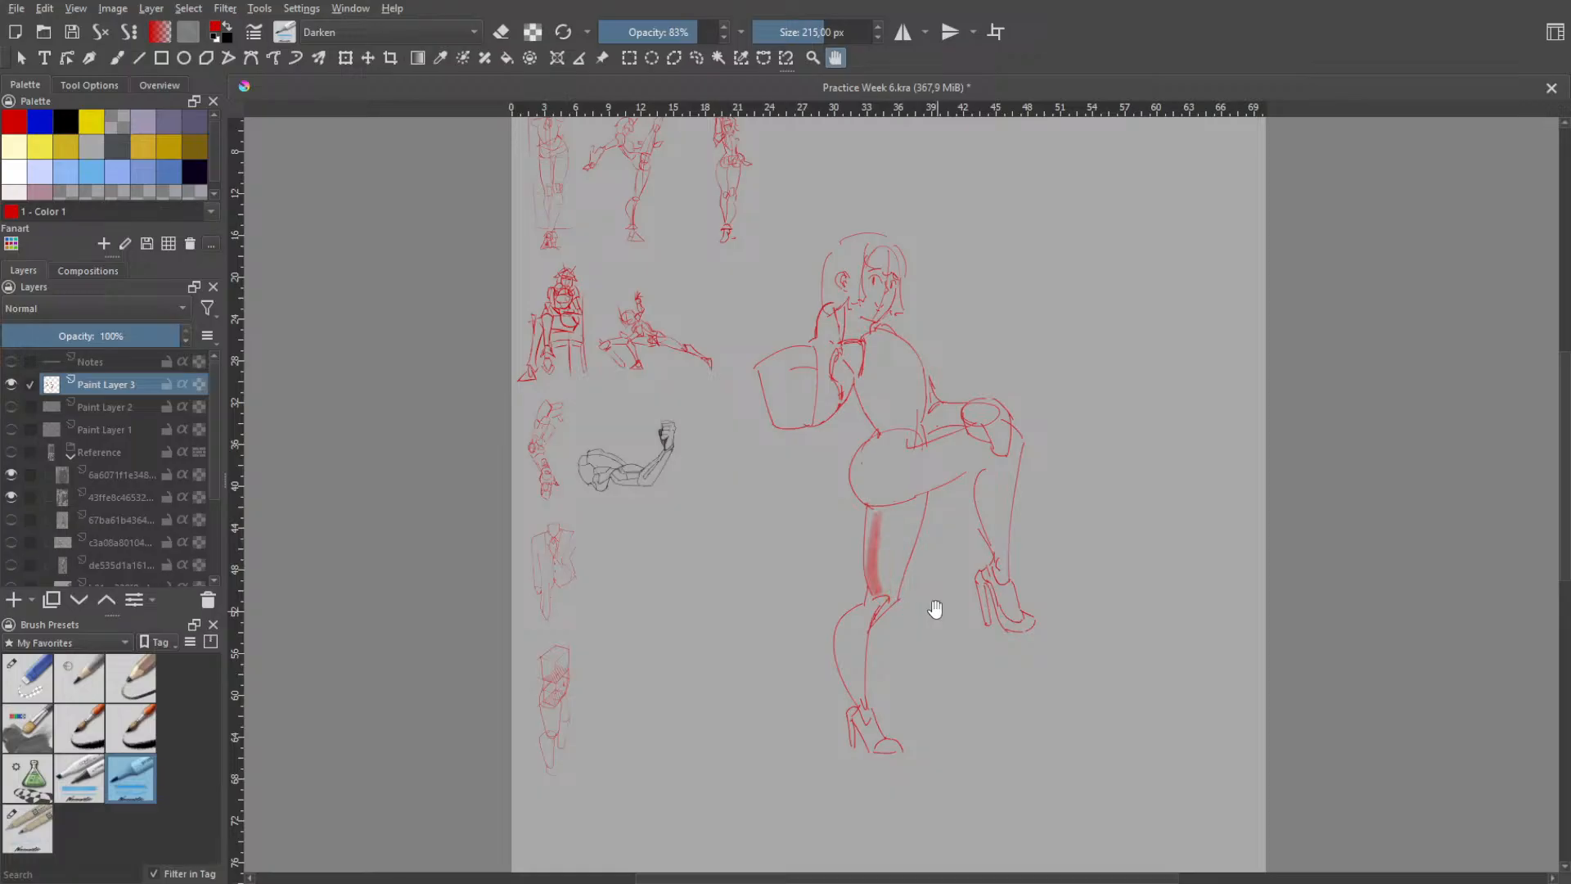
- With the 16 px sketching brush, draw a curved hem line around the raised thigh from the waist down to its underside
key(b)
right_click(900, 424)
click(858, 333)
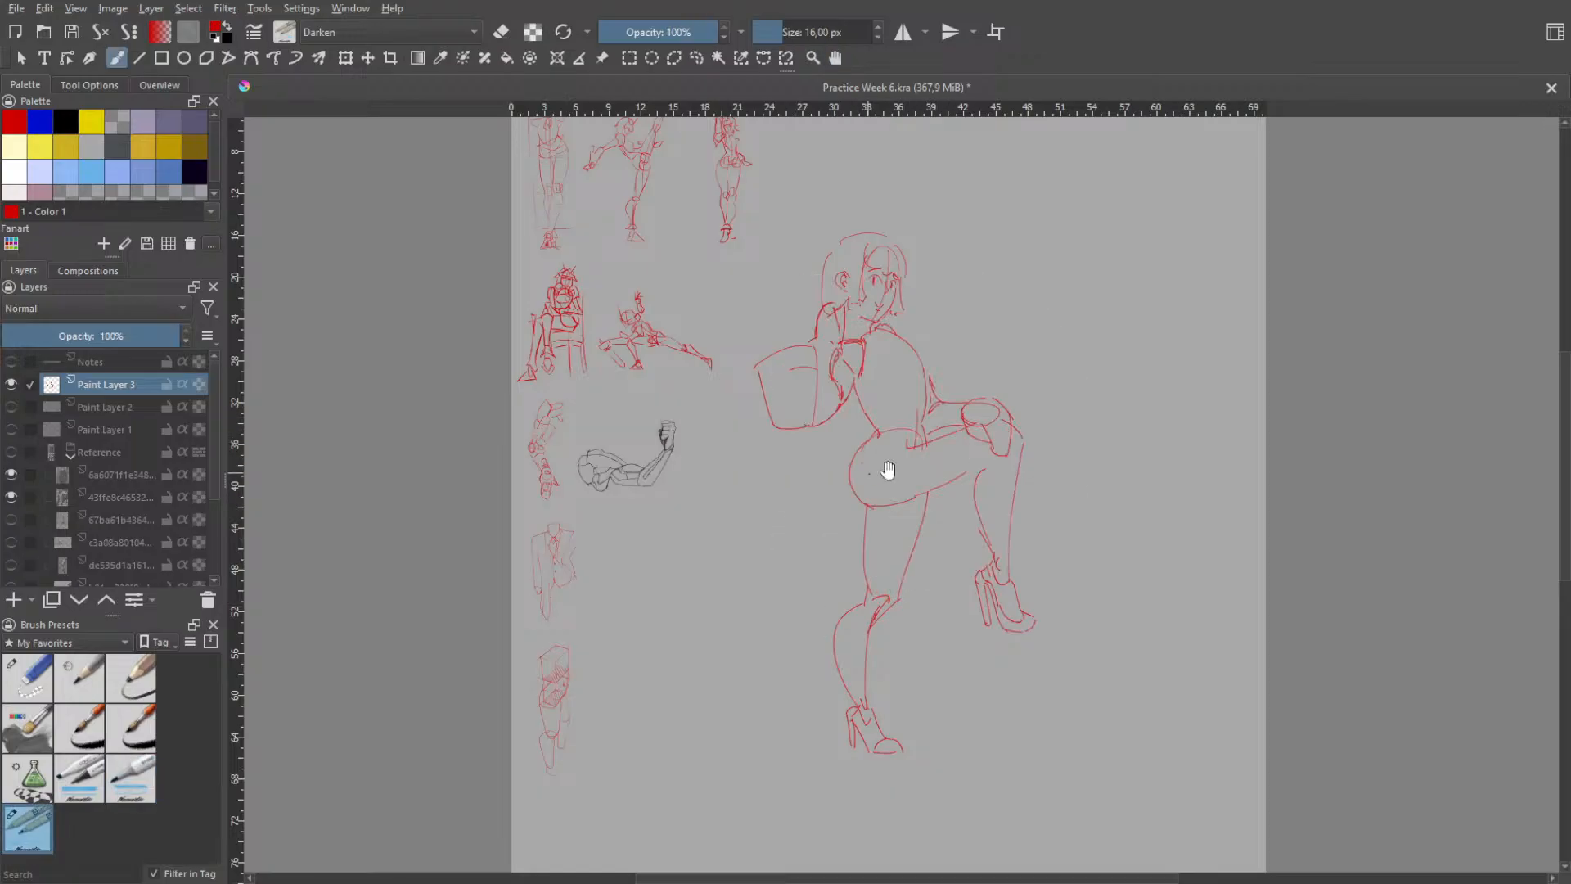
scroll(888, 466, up, 2)
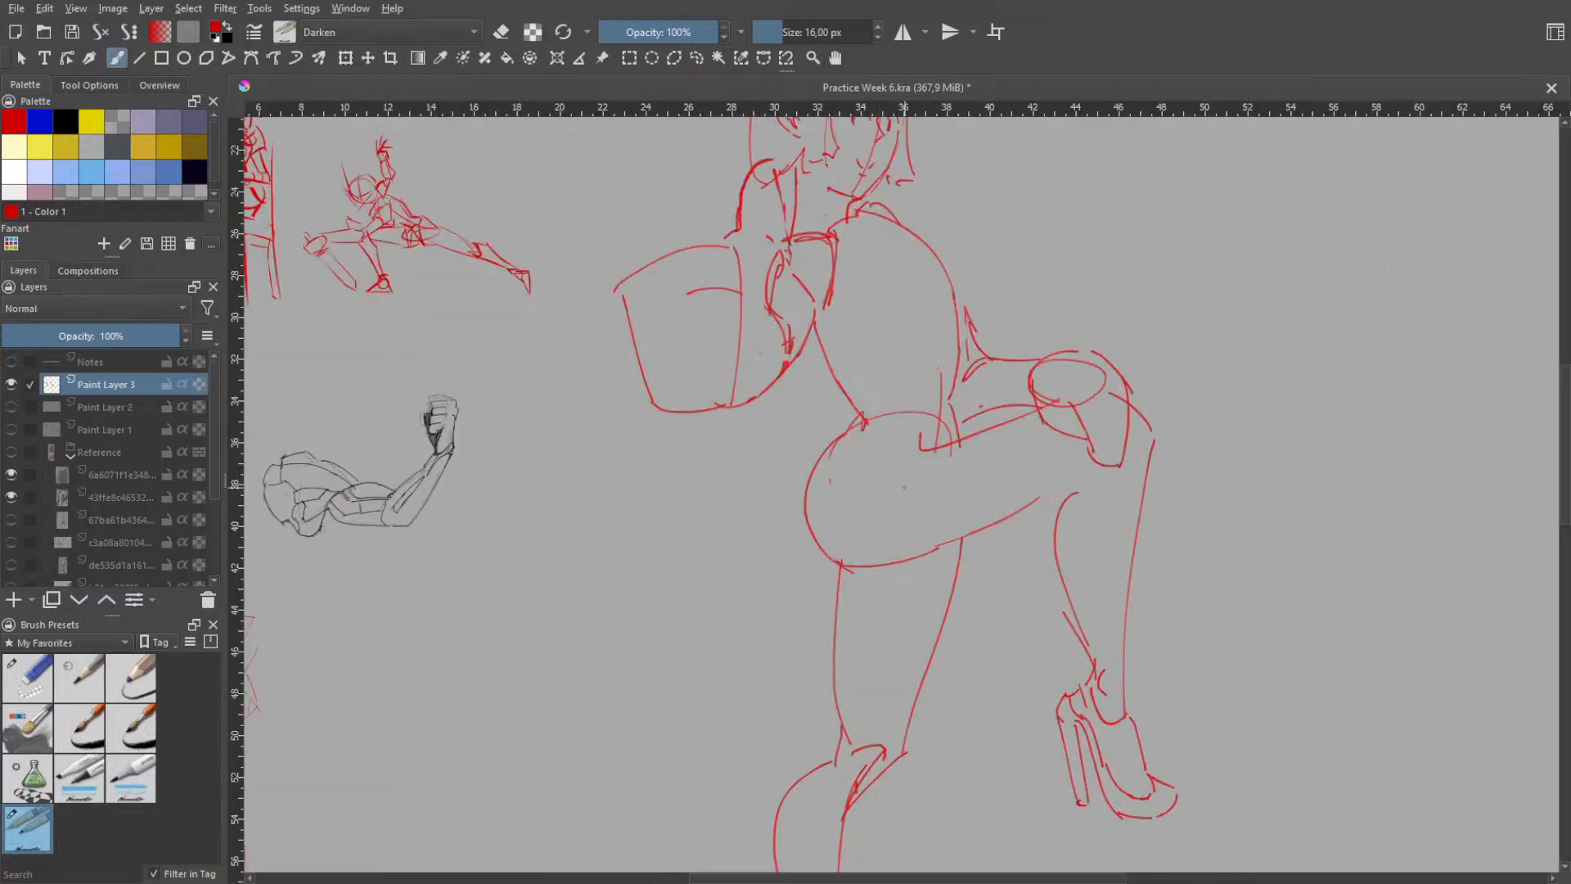
key(ctrl+z)
mouse_move(934, 455)
mouse_down()
mouse_move(941, 533)
mouse_move(951, 522)
mouse_up()
key(ctrl+z)
mouse_move(943, 443)
mouse_down()
mouse_move(949, 552)
mouse_move(931, 475)
mouse_move(954, 532)
mouse_up()
key(ctrl+z)
- Draw a curved edge across the standing thigh just below the hip and fill the band above it with diagonal hatching
mouse_move(821, 634)
mouse_down()
mouse_move(924, 617)
mouse_move(945, 590)
mouse_up()
key(ctrl+z)
key(ctrl+z)
drag(837, 603, 945, 591)
drag(848, 570, 863, 601)
drag(855, 568, 874, 598)
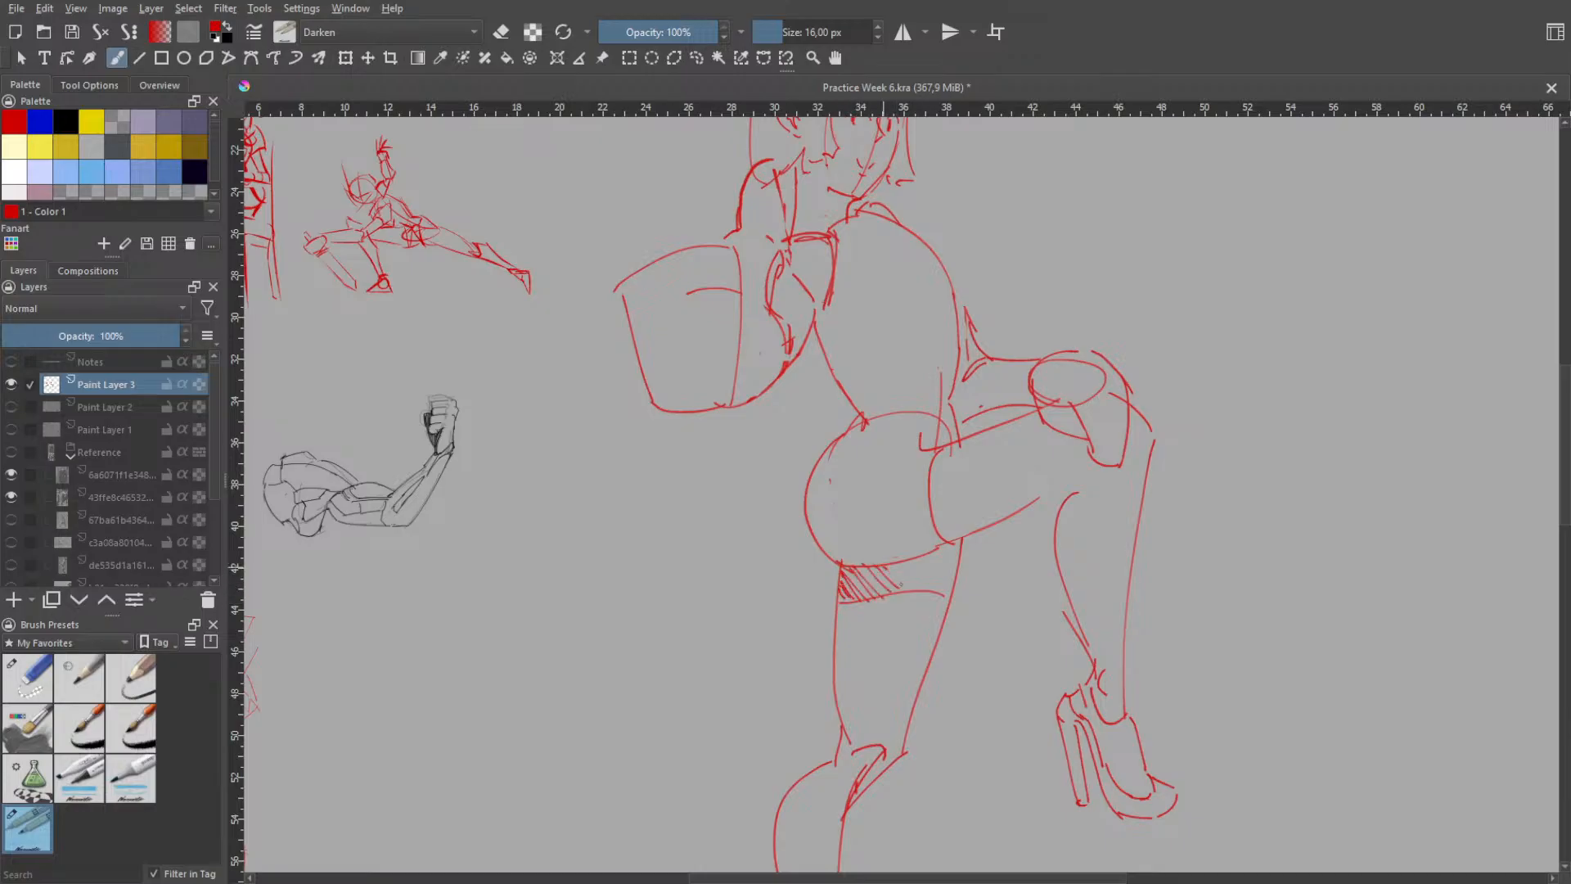
mouse_move(931, 560)
mouse_down()
mouse_move(959, 578)
mouse_move(958, 539)
mouse_up()
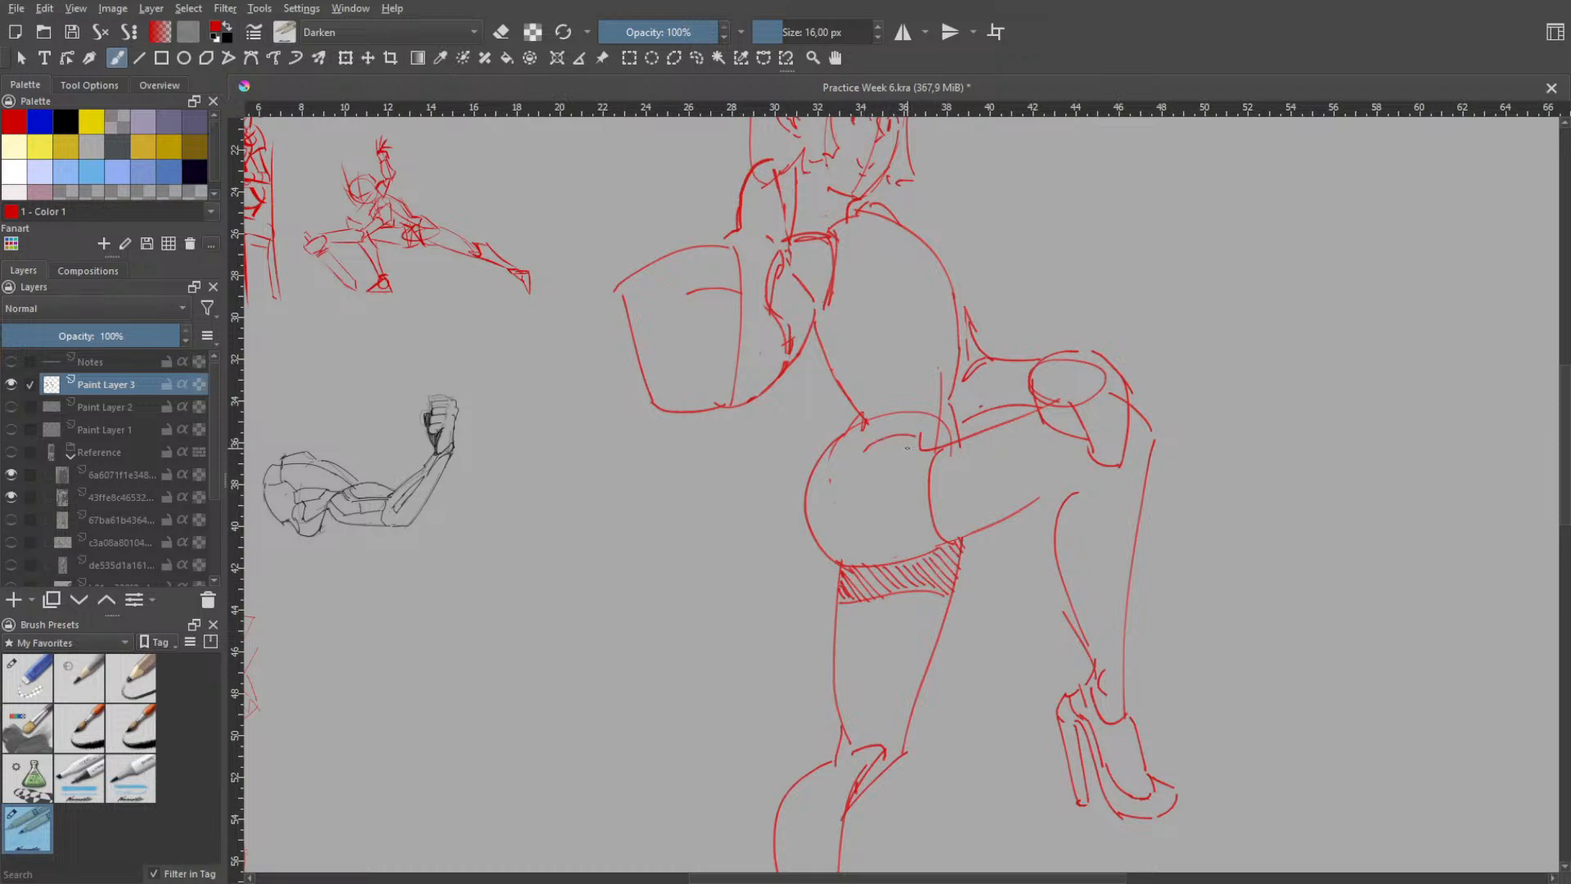
- Add a narrow hatched waistband along the top of the hip
drag(904, 435, 839, 464)
key(ctrl+z)
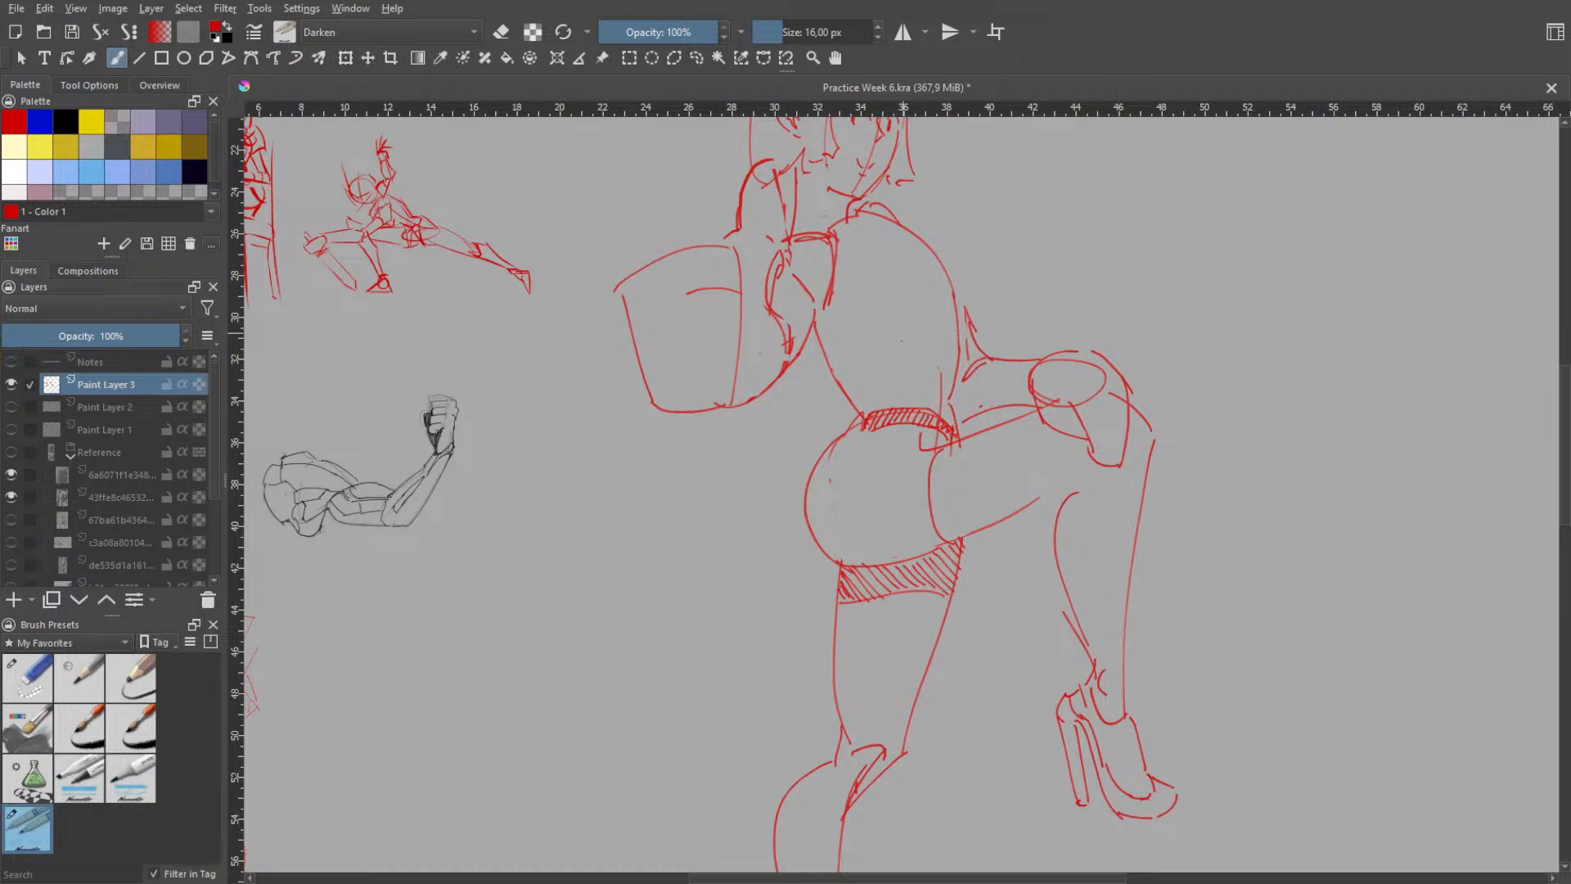
- Draw a loose pointed flap of the top hanging behind the waist, with its inner edge and lower hem
drag(814, 355, 809, 442)
mouse_move(858, 331)
mouse_down()
mouse_move(876, 410)
mouse_move(864, 401)
mouse_up()
key(ctrl+z)
mouse_move(828, 422)
mouse_down()
mouse_move(839, 334)
mouse_move(842, 411)
mouse_up()
drag(840, 334, 842, 364)
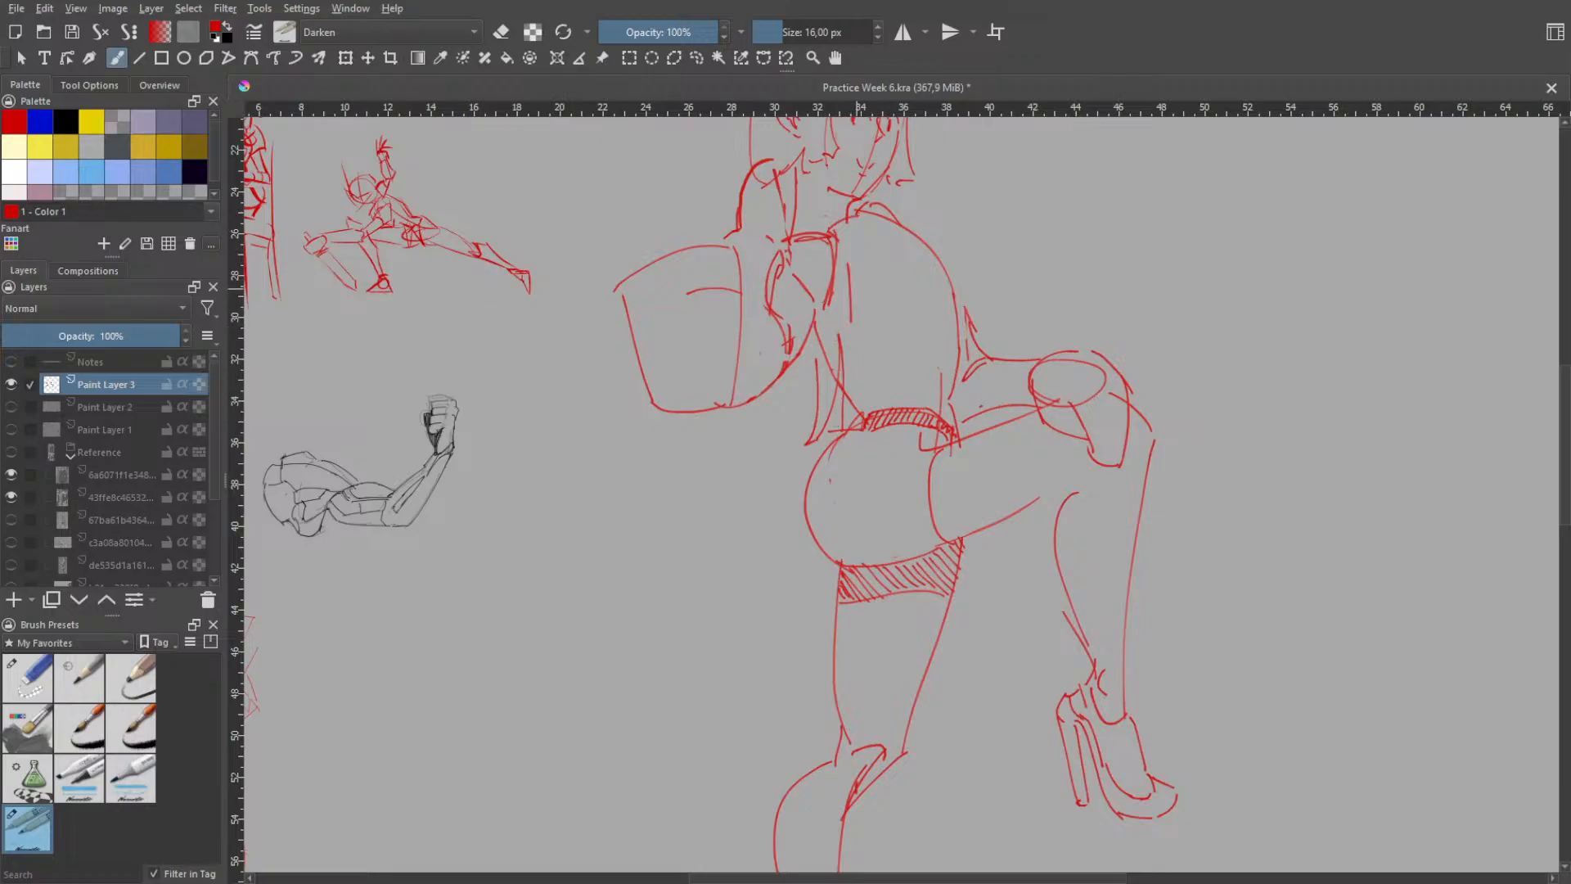
- Draw a curved collar line at the base of the neck and extend the back flap's edge upward
drag(857, 242, 901, 257)
drag(868, 229, 903, 266)
drag(817, 323, 808, 362)
- Sketch the loose lower front edge of the top between the waist and the arm resting on the knee
drag(953, 333, 961, 412)
key(ctrl+z)
drag(952, 344, 964, 407)
drag(948, 321, 949, 356)
key(ctrl+z)
mouse_move(954, 302)
mouse_down()
mouse_move(966, 401)
mouse_move(983, 411)
mouse_up()
key(ctrl+z)
key(ctrl+z)
key(ctrl+z)
drag(959, 352, 983, 399)
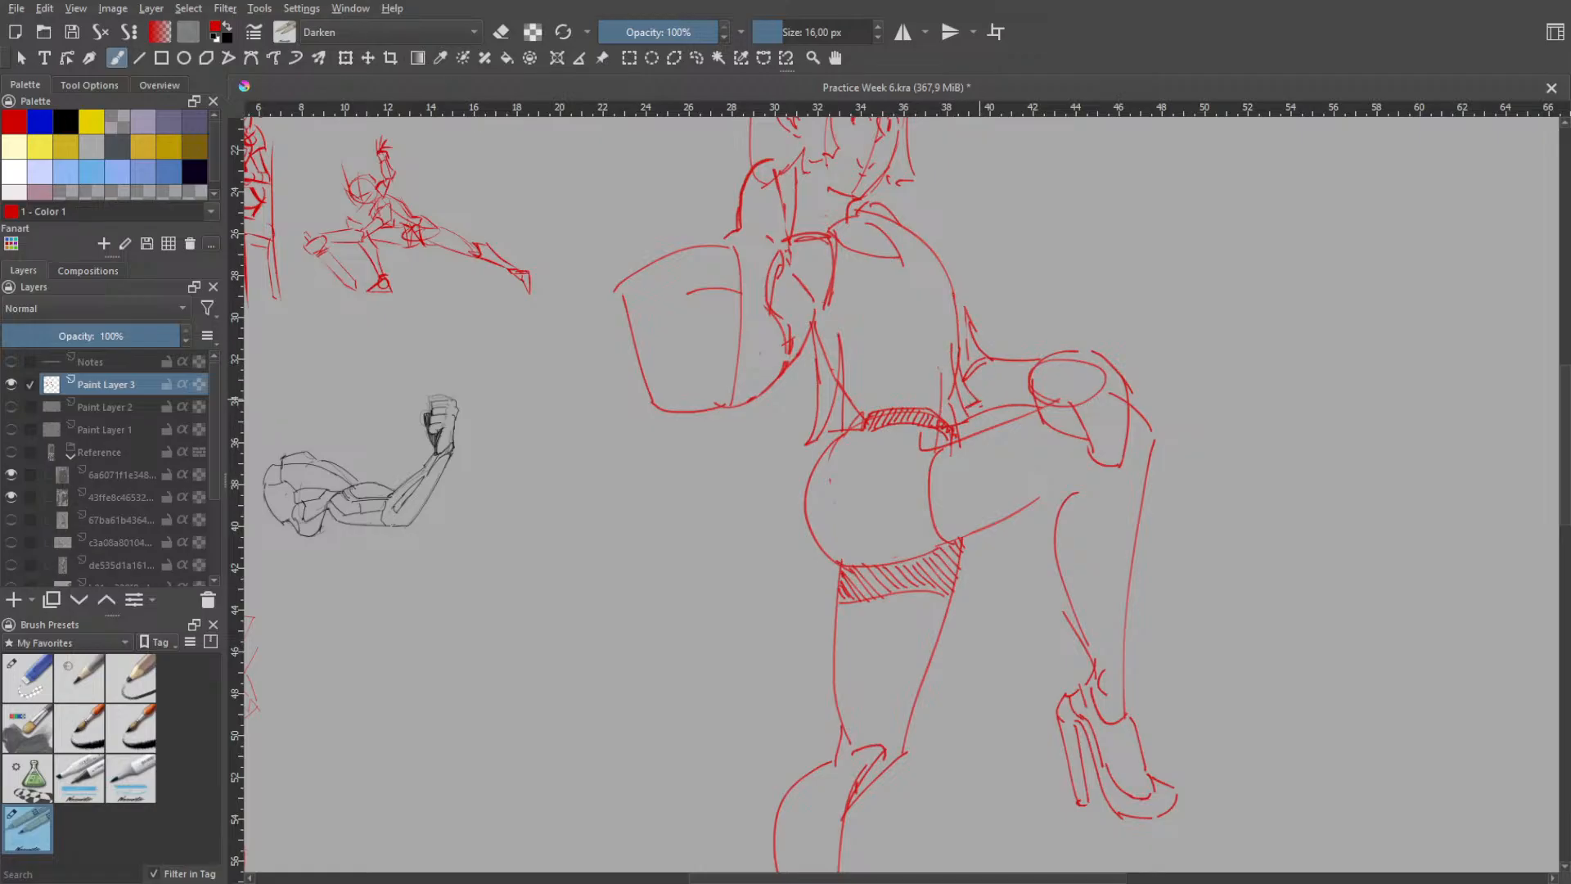
- Draw the near-vertical front edge of the top from chest height down to the resting arm
drag(964, 314, 956, 366)
key(ctrl+z)
key(ctrl+z)
drag(961, 285, 954, 358)
key(ctrl+z)
mouse_move(915, 243)
mouse_down()
mouse_move(959, 295)
mouse_move(969, 359)
mouse_up()
key(ctrl+z)
key(ctrl+z)
drag(974, 248, 967, 351)
- Draw the upper chest edge of the top sloping from the collar out to the vertical front edge
key(ctrl+z)
drag(973, 262, 961, 365)
key(ctrl+z)
drag(904, 226, 970, 252)
key(ctrl+z)
drag(891, 218, 970, 268)
key(ctrl+z)
key(ctrl+z)
mouse_move(893, 211)
mouse_down()
mouse_move(979, 255)
mouse_move(966, 261)
mouse_up()
key(ctrl+z)
key(ctrl+z)
key(ctrl+z)
key(ctrl+z)
drag(901, 220, 977, 252)
key(ctrl+z)
- Erase the old rounded chest contour inside the top and redraw the lower collar line at the neck's base
key(e)
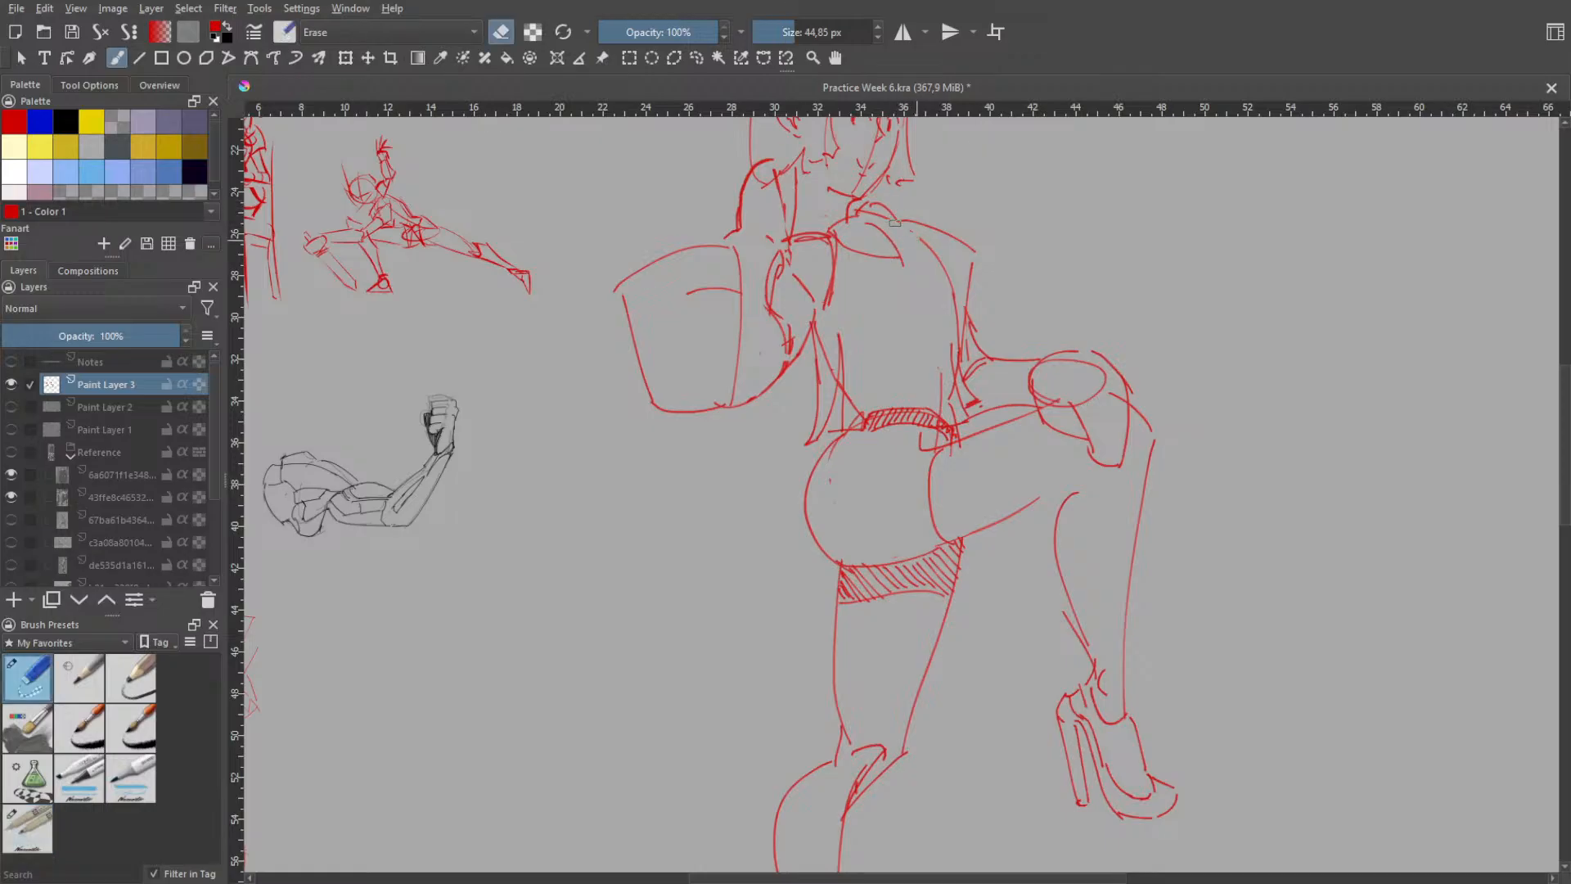
mouse_move(895, 223)
mouse_down()
mouse_move(938, 264)
mouse_move(950, 333)
mouse_up()
right_click(869, 224)
click(871, 208)
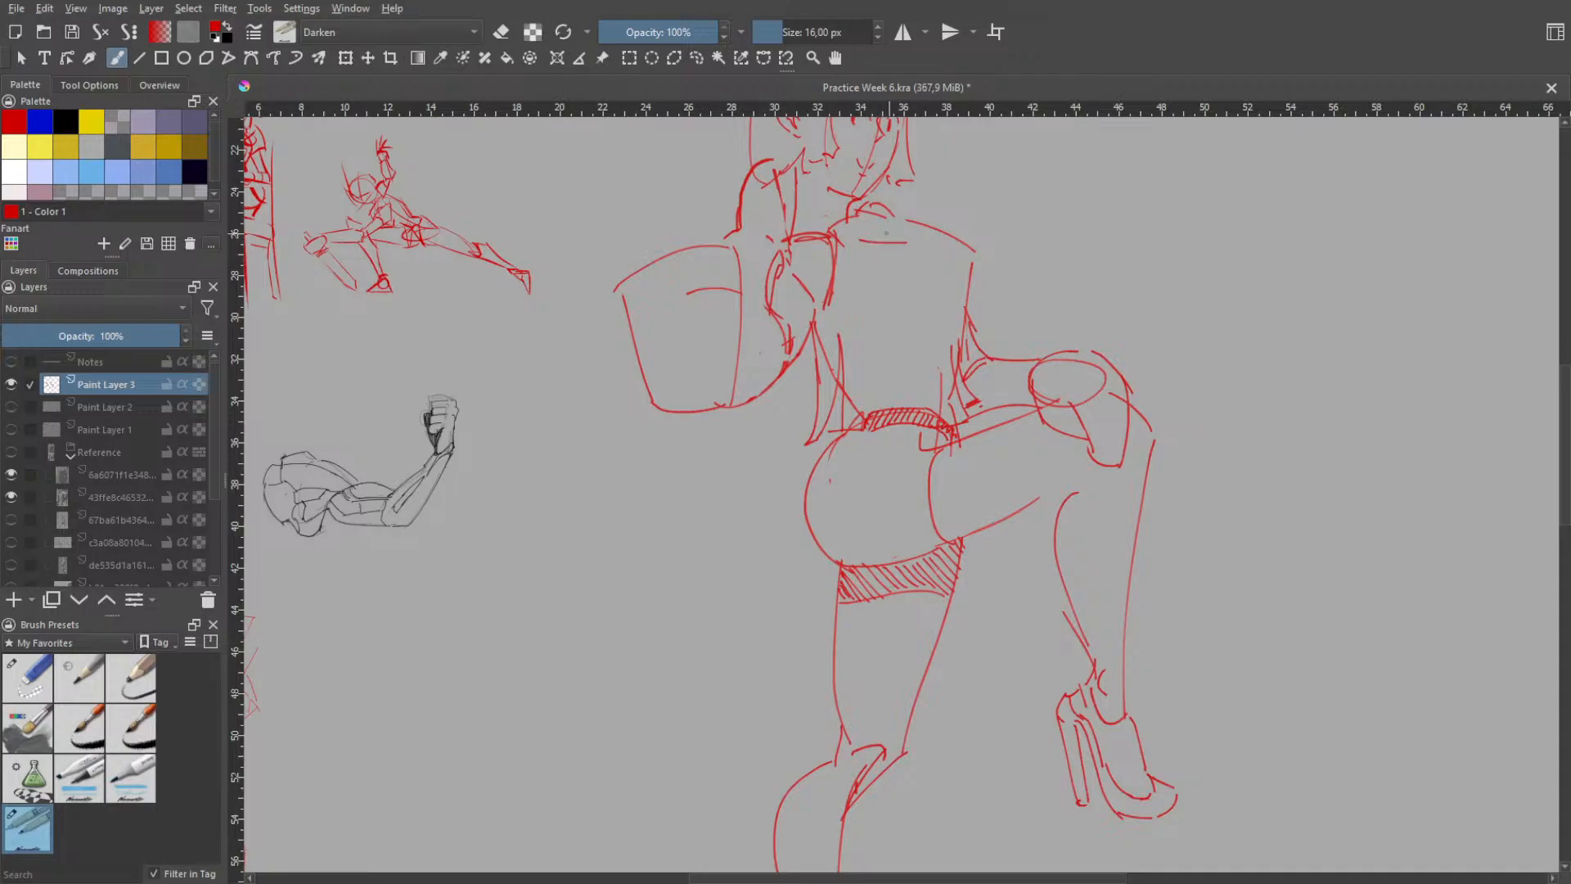
drag(833, 235, 896, 232)
key(ctrl+z)
mouse_move(865, 306)
mouse_down()
mouse_move(937, 330)
mouse_move(943, 278)
mouse_move(968, 261)
mouse_up()
key(ctrl+z)
key(ctrl+z)
- Draw long curved fold lines inside the front of the top, running from the chest down to the waistband
key(ctrl+z)
key(ctrl+z)
mouse_move(920, 306)
mouse_down()
mouse_move(960, 263)
mouse_move(929, 383)
mouse_up()
key(ctrl+z)
key(ctrl+z)
key(ctrl+z)
key(ctrl+z)
drag(909, 272, 928, 399)
drag(912, 271, 955, 398)
key(ctrl+z)
key(ctrl+z)
drag(910, 270, 953, 396)
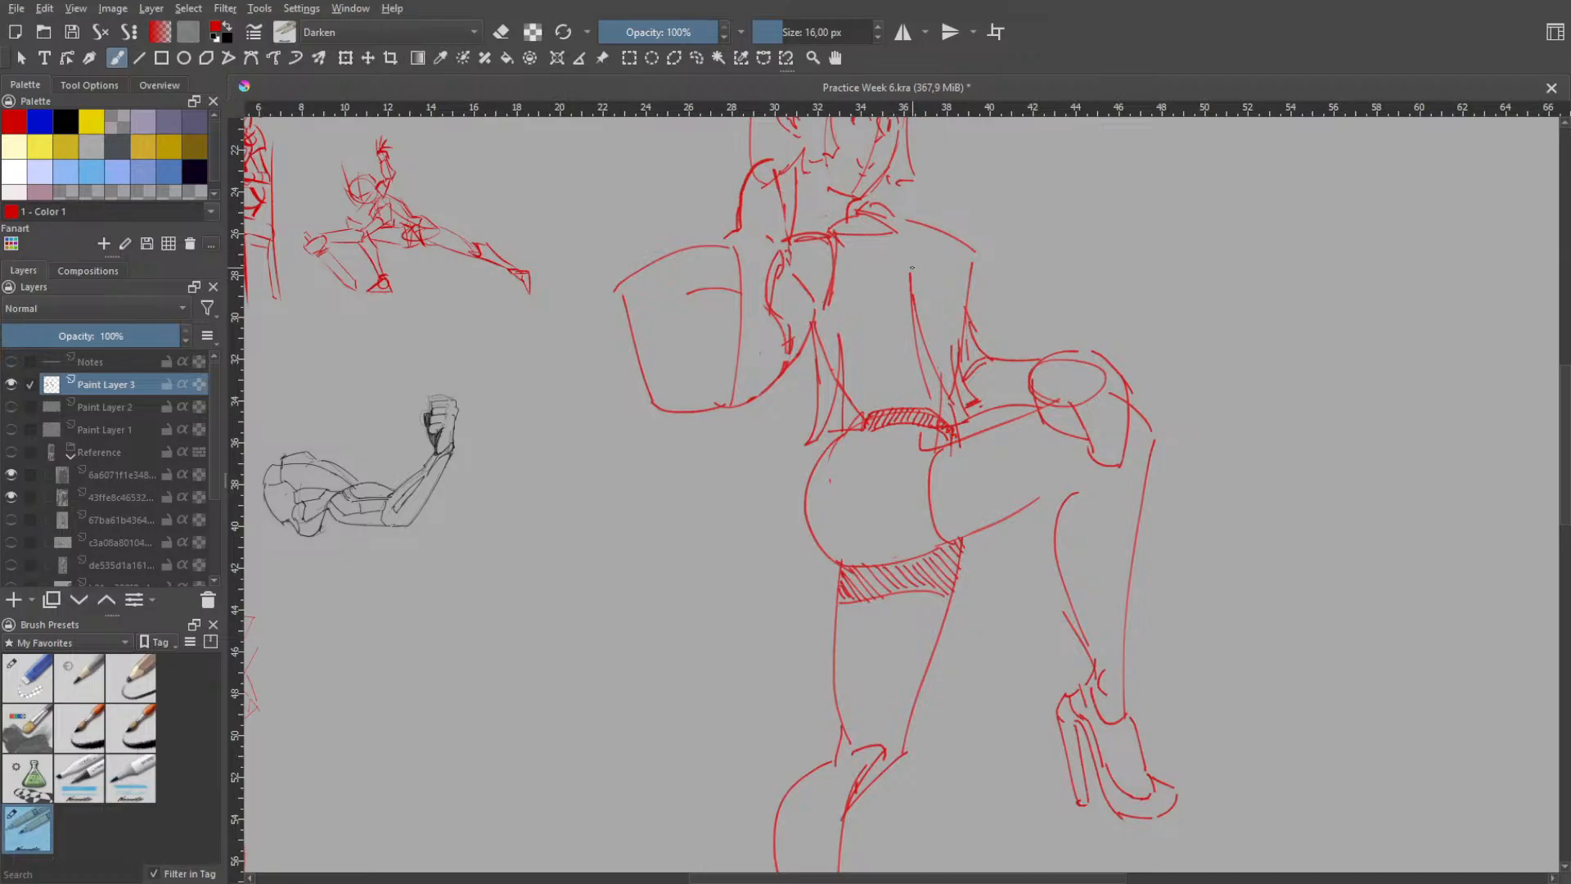
- Try a short slanting line joining the upper end of the inner fold to the front edge of the top
mouse_move(916, 284)
mouse_down()
mouse_move(955, 264)
mouse_move(923, 356)
mouse_move(939, 410)
mouse_up()
key(ctrl+z)
key(ctrl+z)
key(ctrl+z)
key(ctrl+z)
key(ctrl+z)
drag(941, 274, 959, 266)
key(ctrl+z)
key(ctrl+z)
- Undo the short slanting line between the inner fold and the front edge of the top
key(h)
scroll(951, 252, down, 1)
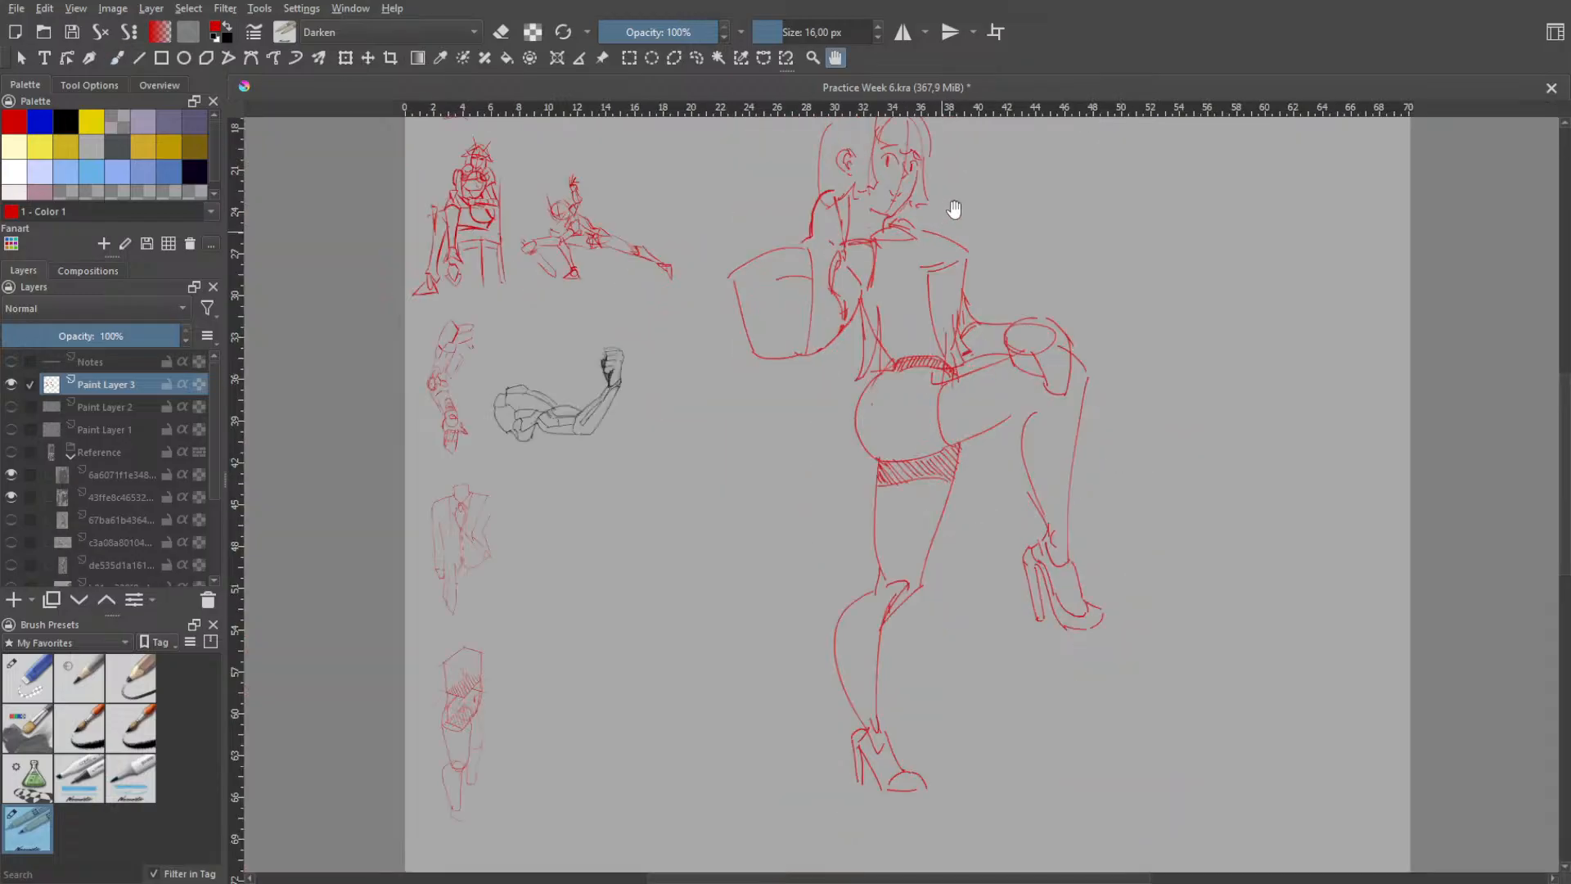
mouse_move(960, 193)
mouse_down()
mouse_move(944, 363)
mouse_move(947, 237)
mouse_up()
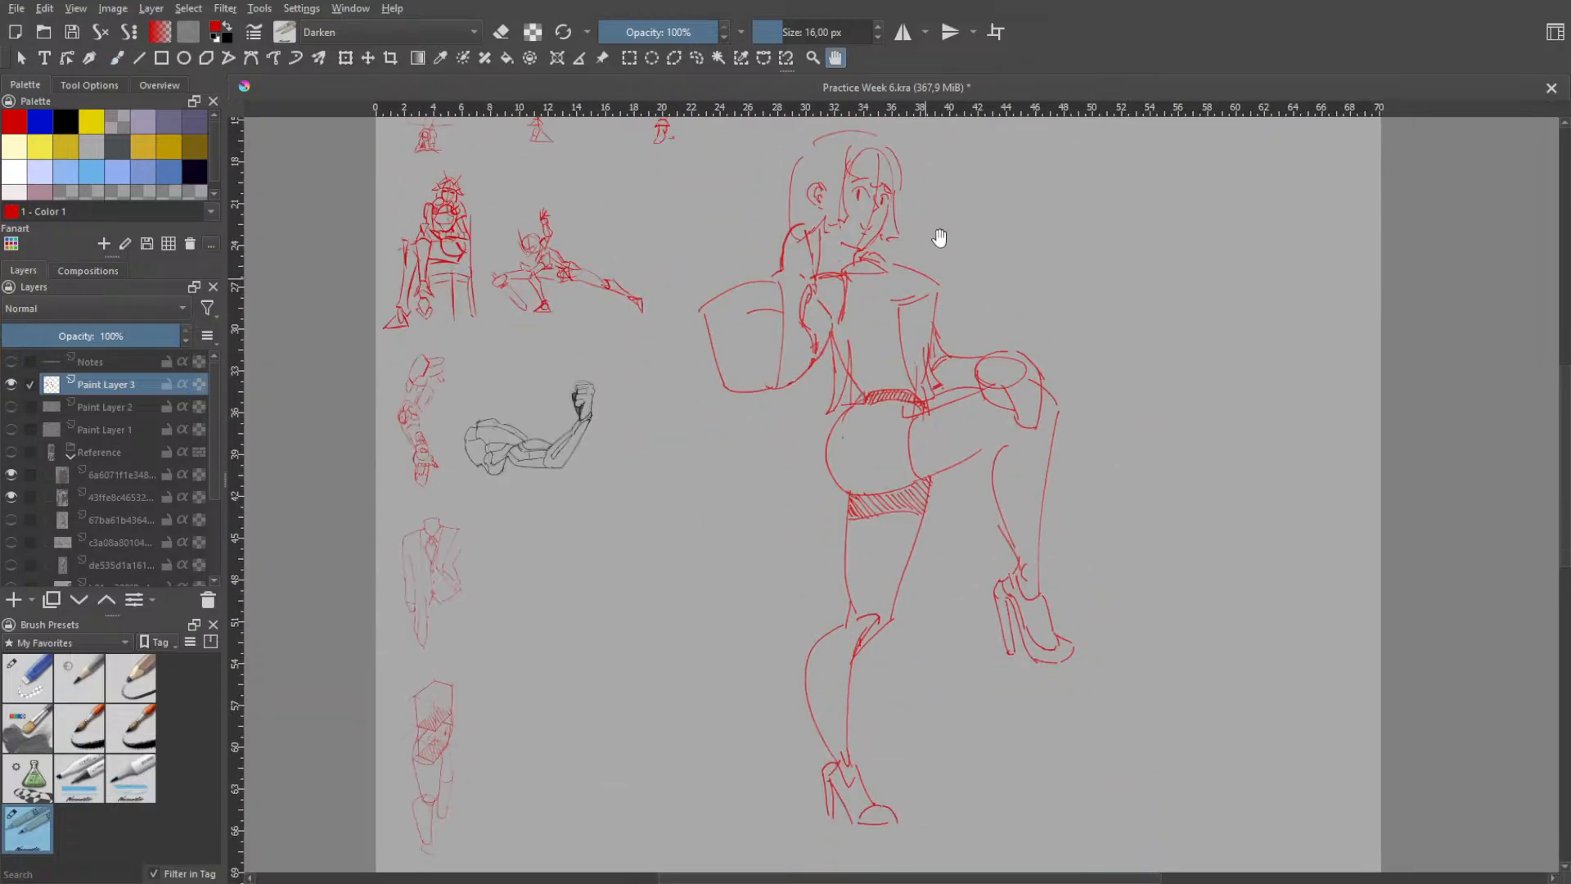
scroll(940, 238, up, 3)
key(ctrl+z)
key(ctrl+z)
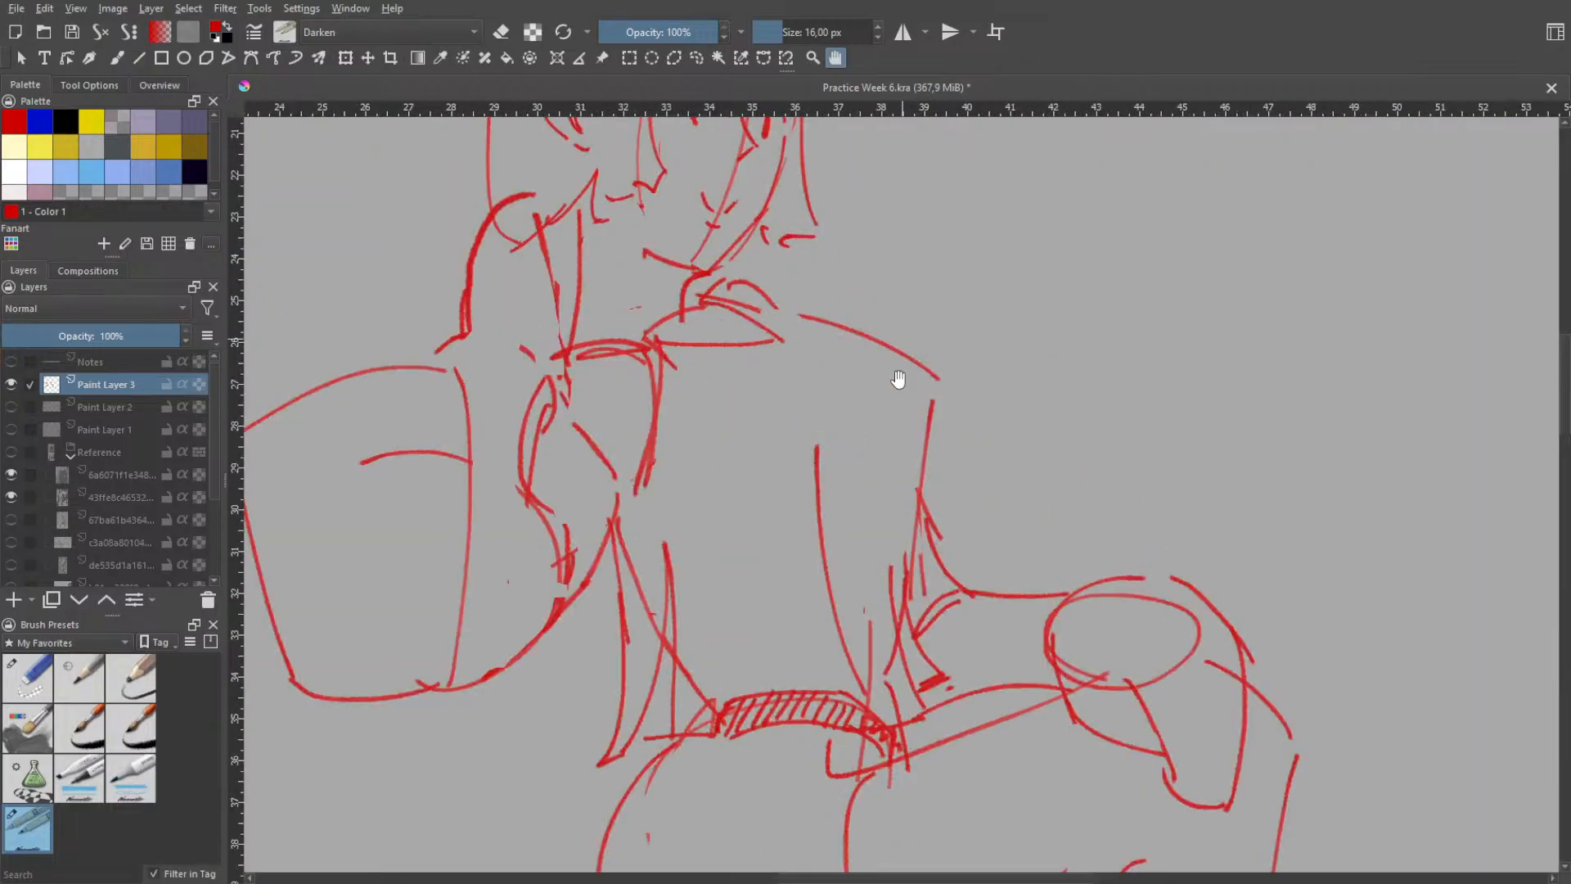
- Try rounded chest contours inside the front of the top, from the armhole to the front edge
key(b)
drag(671, 488, 777, 529)
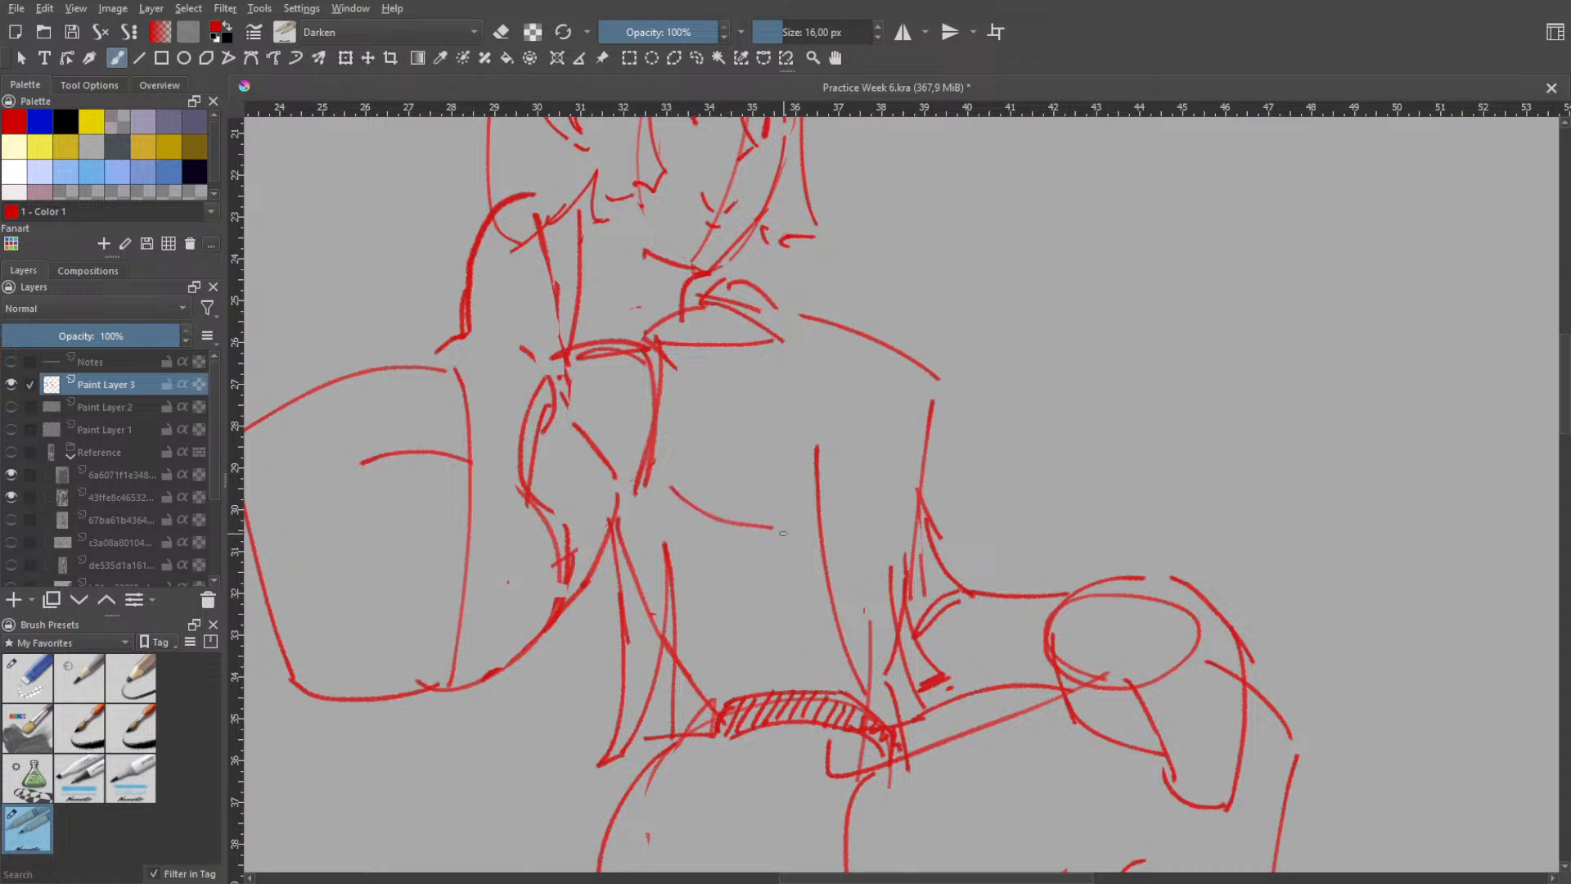
key(ctrl+z)
key(ctrl+z)
mouse_move(667, 472)
mouse_down()
mouse_move(772, 531)
mouse_move(913, 447)
mouse_up()
key(ctrl+z)
key(ctrl+z)
drag(809, 529, 907, 443)
drag(912, 370, 913, 461)
key(ctrl+z)
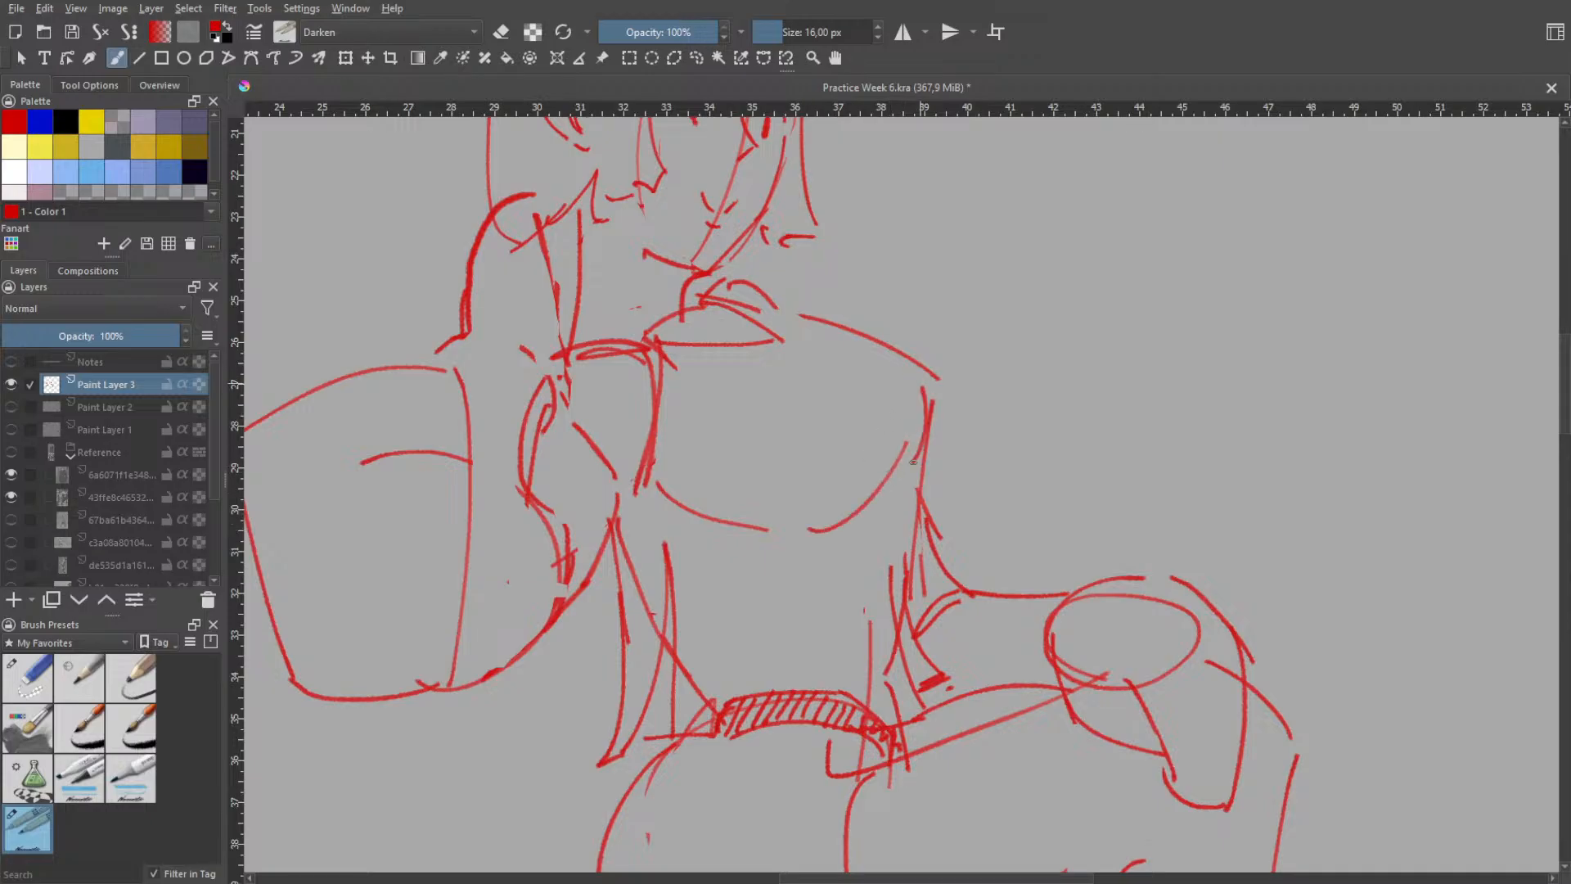
key(ctrl+z)
key(ctrl+z)
key(ctrl+z)
- Undo the rounded shoulder outline and the collar strokes on the figure's top
key(h)
scroll(904, 434, down, 1)
drag(887, 330, 887, 312)
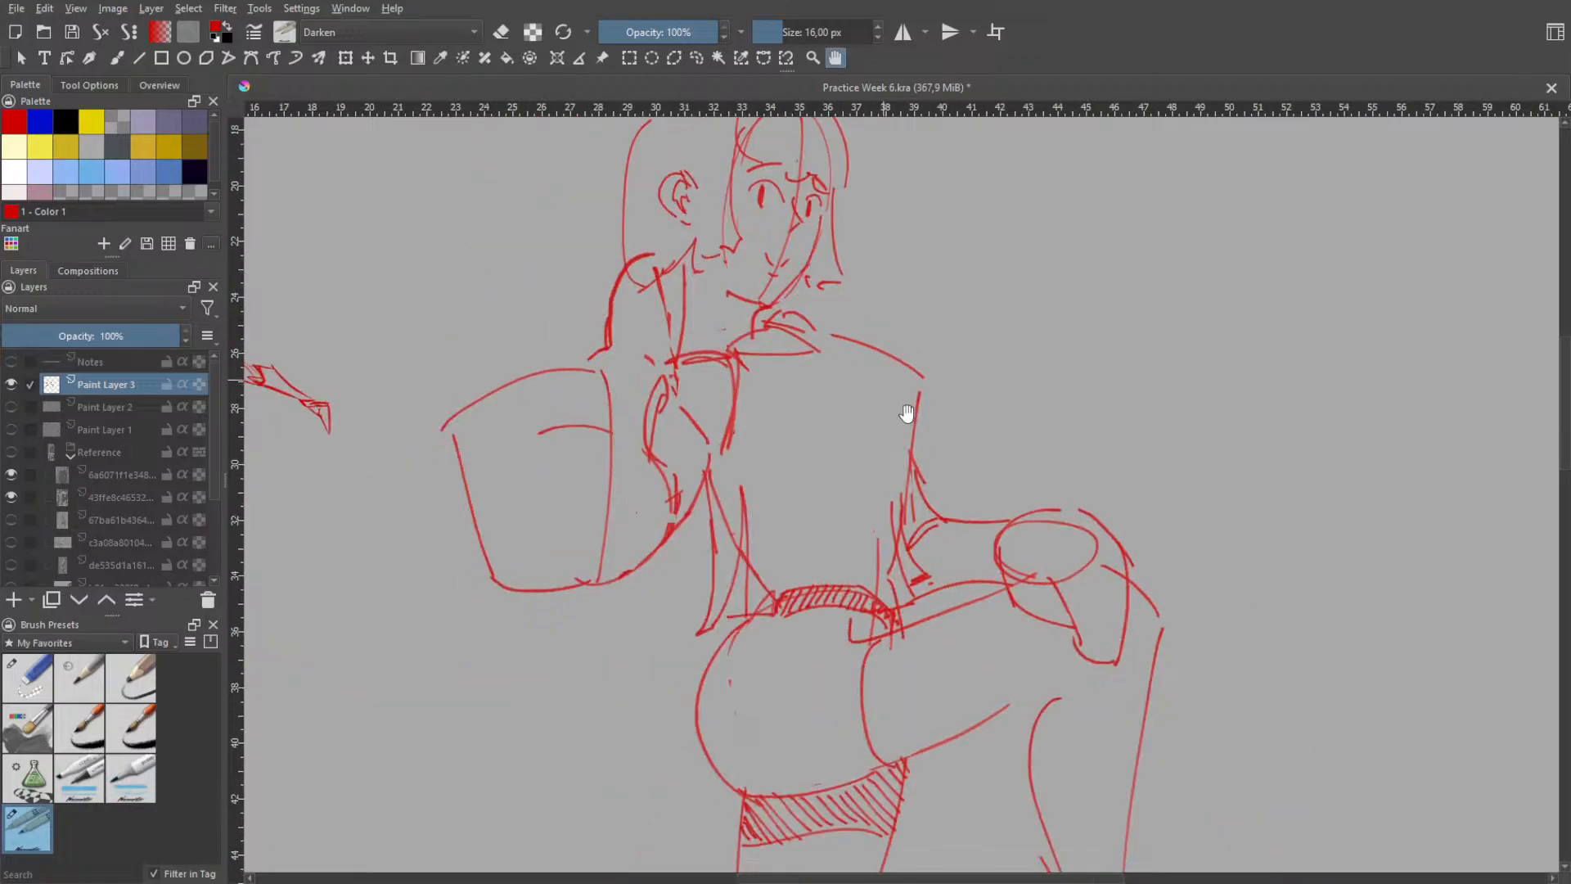
scroll(926, 419, down, 2)
drag(959, 423, 930, 322)
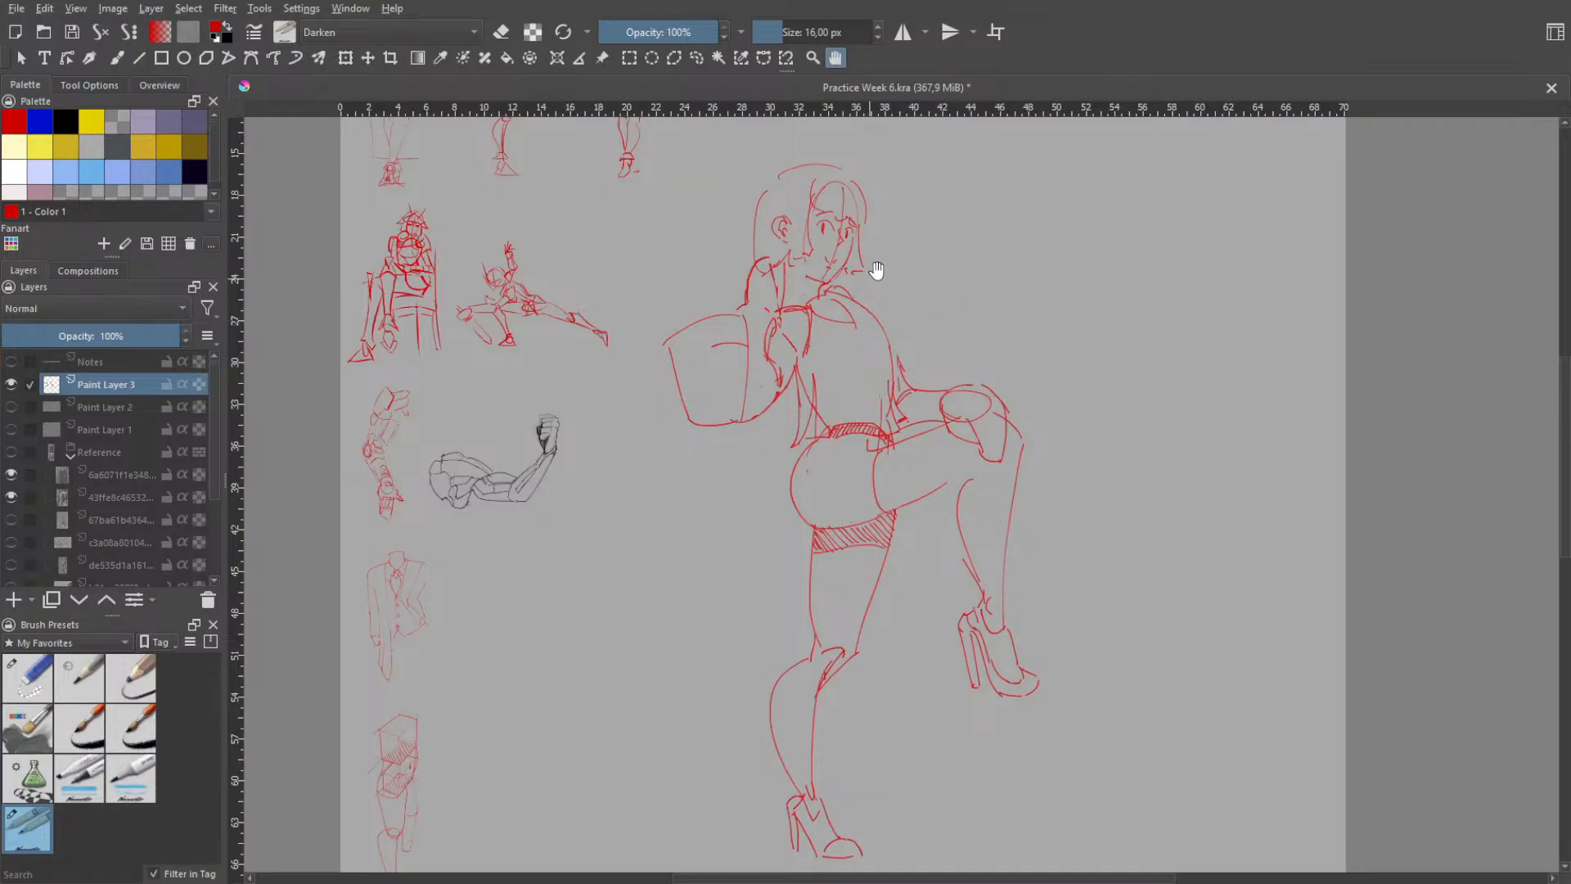
key(ctrl+z)
key(ctrl+z)
key(ctrl+z)
key(ctrl+z)
- Erase the shoulder line between the neck and the front edge of the top
key(b)
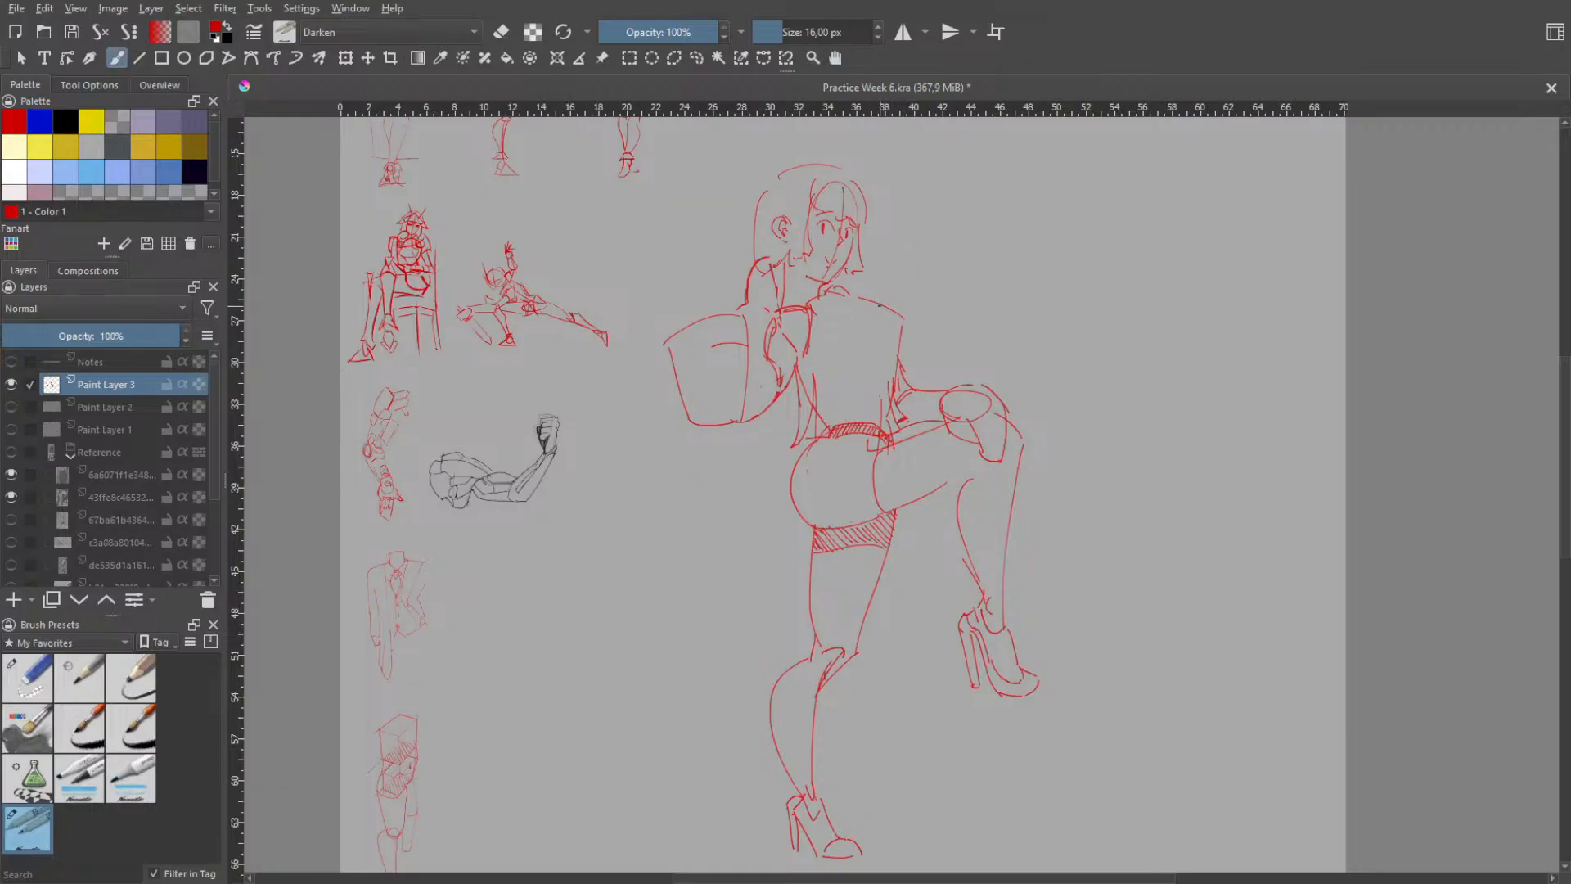
key(e)
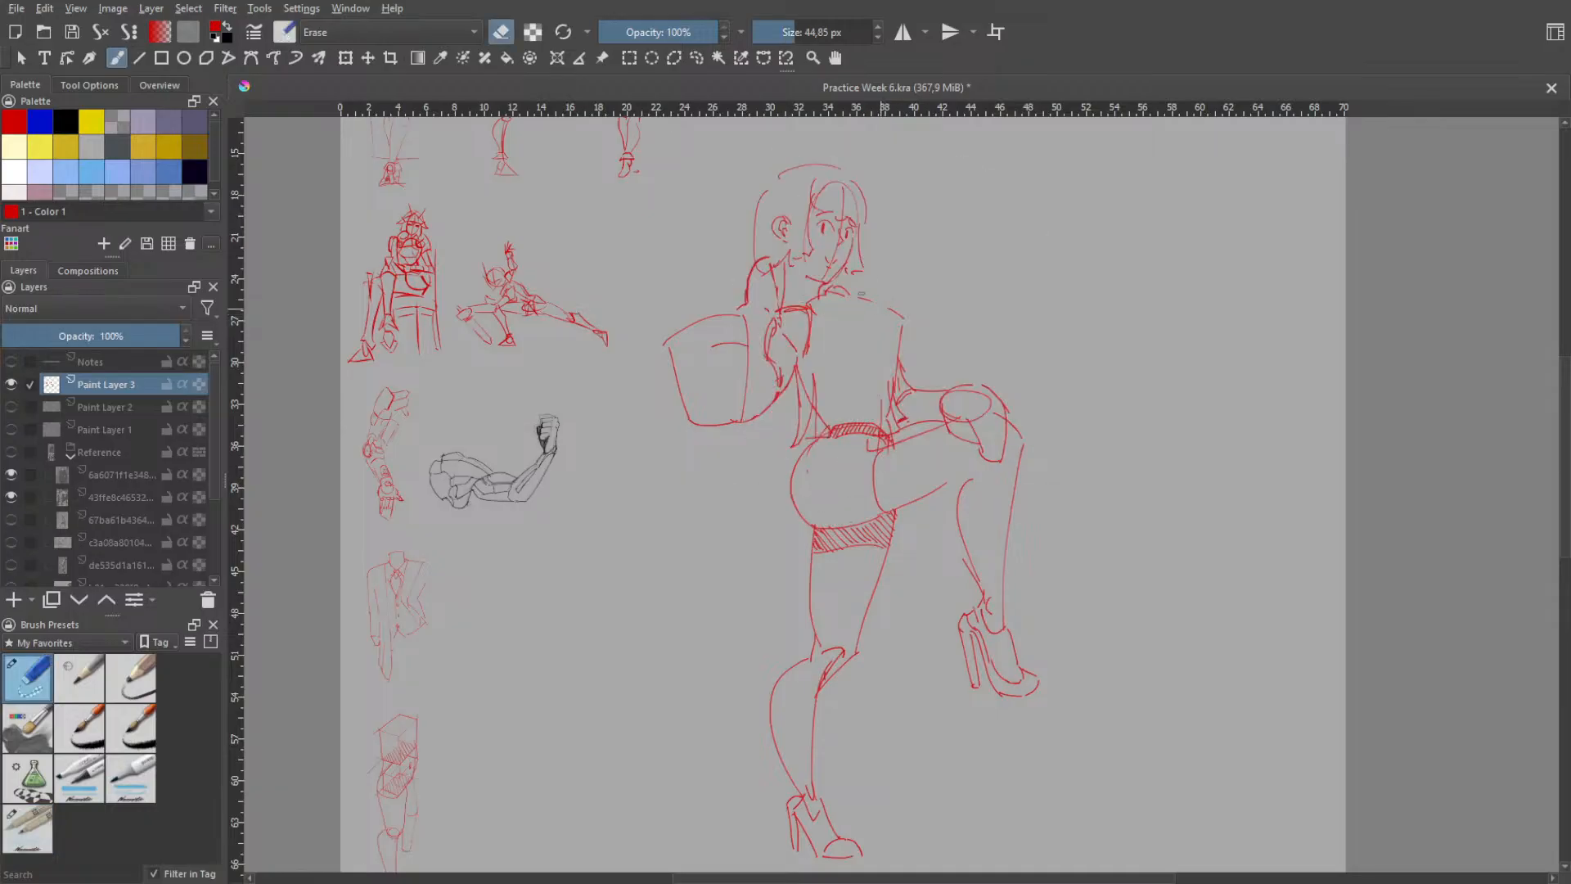
key(e)
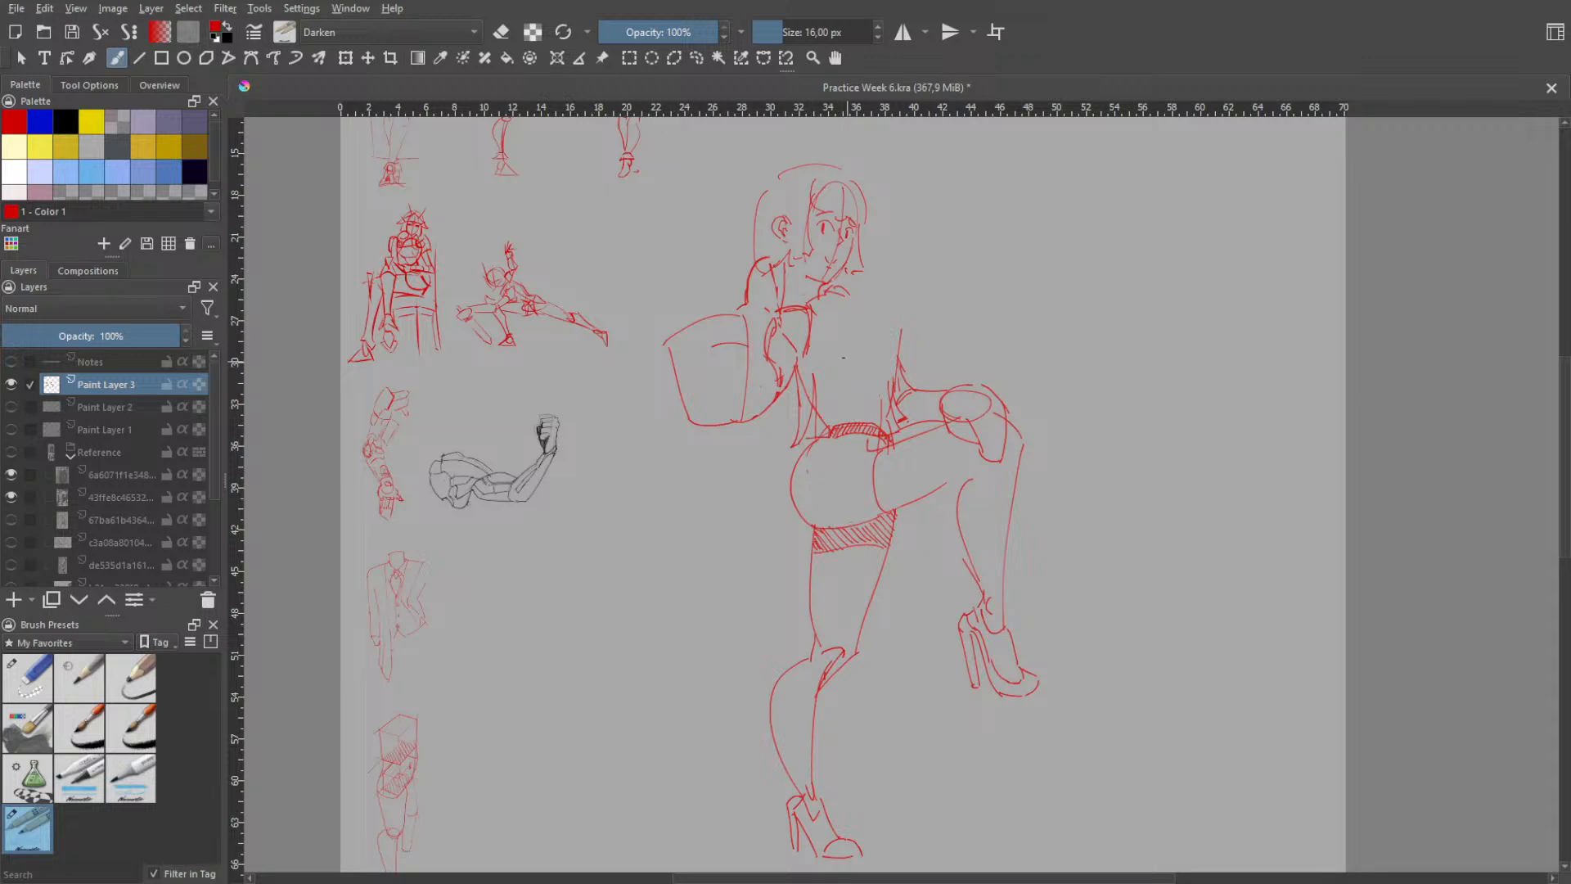
- Draw a slightly arched line across the chest and a straight slanting shoulder line from the neck to the front edge
mouse_move(807, 357)
mouse_down()
mouse_move(892, 344)
mouse_move(891, 363)
mouse_up()
key(ctrl+z)
key(ctrl+z)
key(ctrl+z)
drag(854, 290, 904, 328)
key(ctrl+z)
key(ctrl+z)
key(ctrl+z)
- Erase the old collar arc at the neck's base and redraw a short line joining the neck to the shoulder
right_click(877, 294)
click(882, 193)
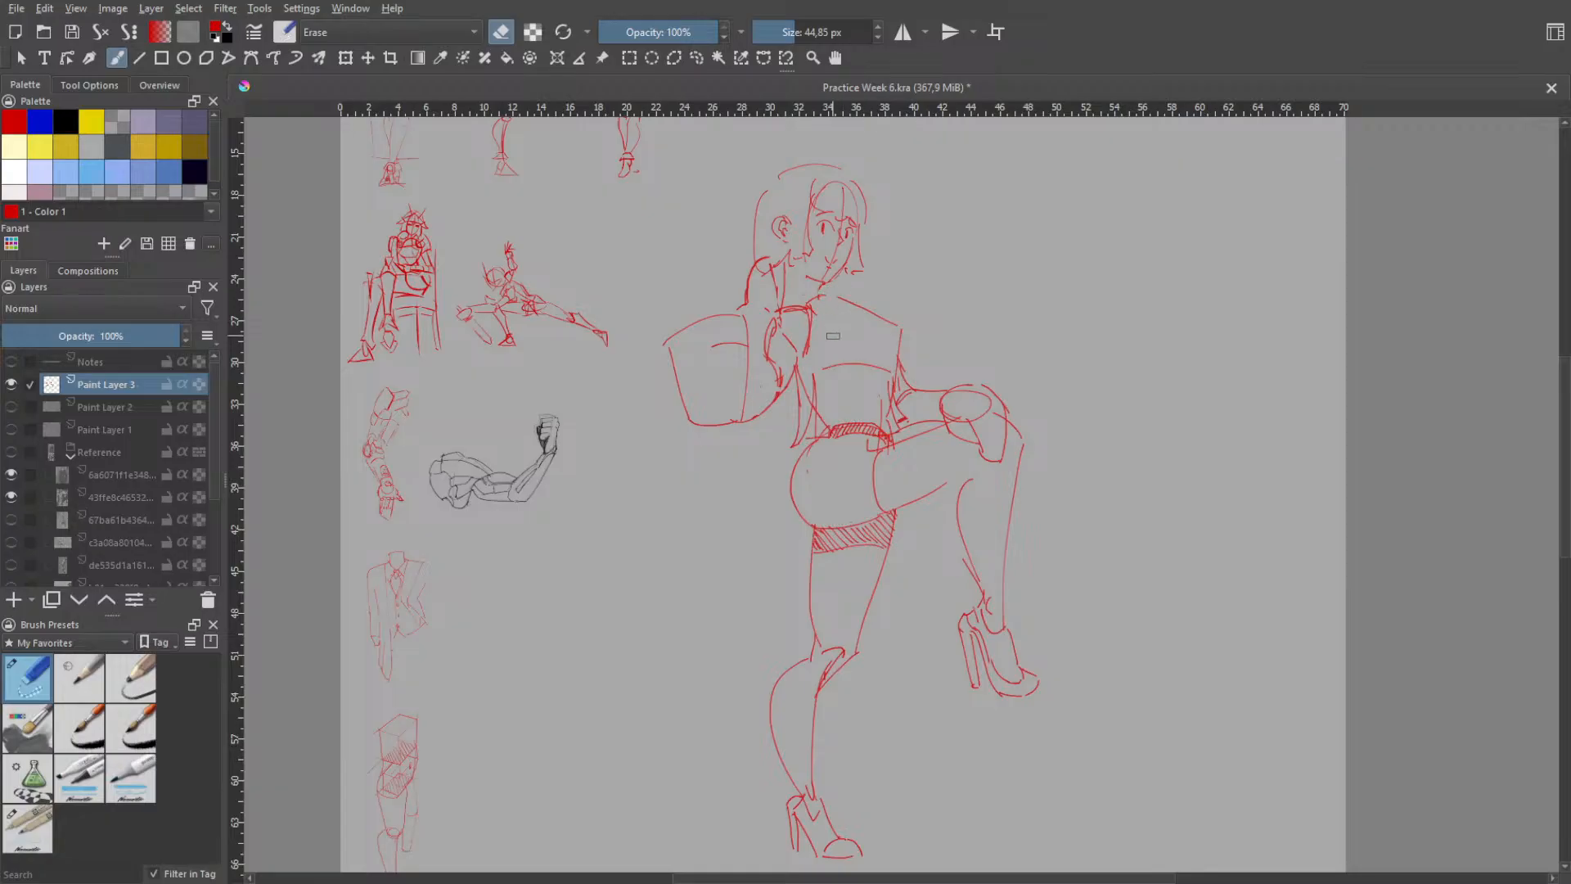
right_click(877, 329)
click(817, 244)
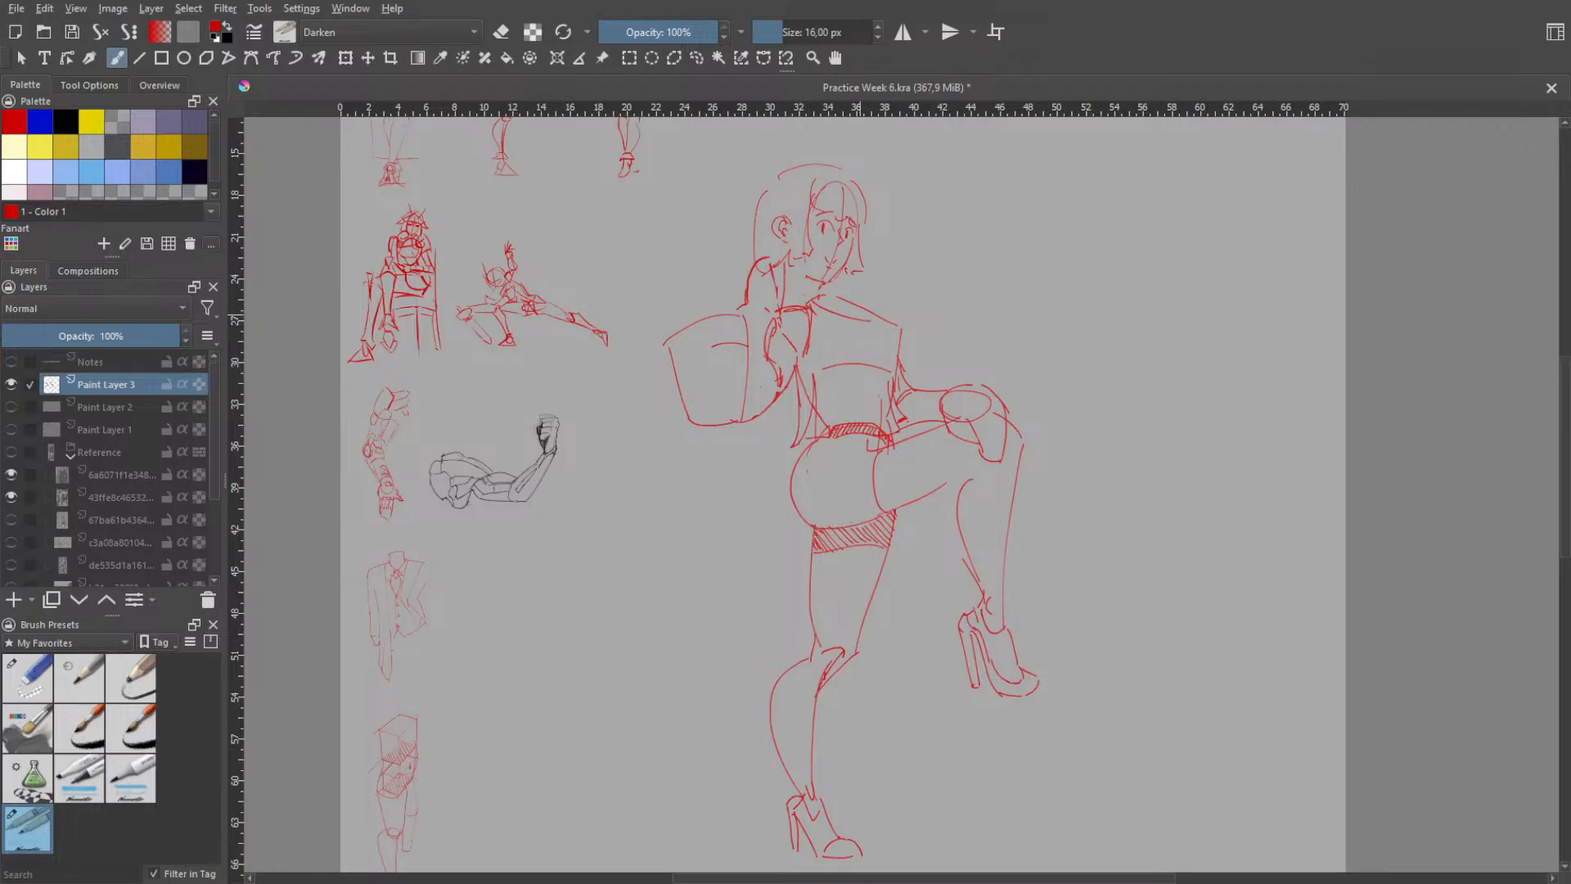
- Try reshaping the shoulder line into a curved neckline with a second line running below it
right_click(870, 286)
click(870, 184)
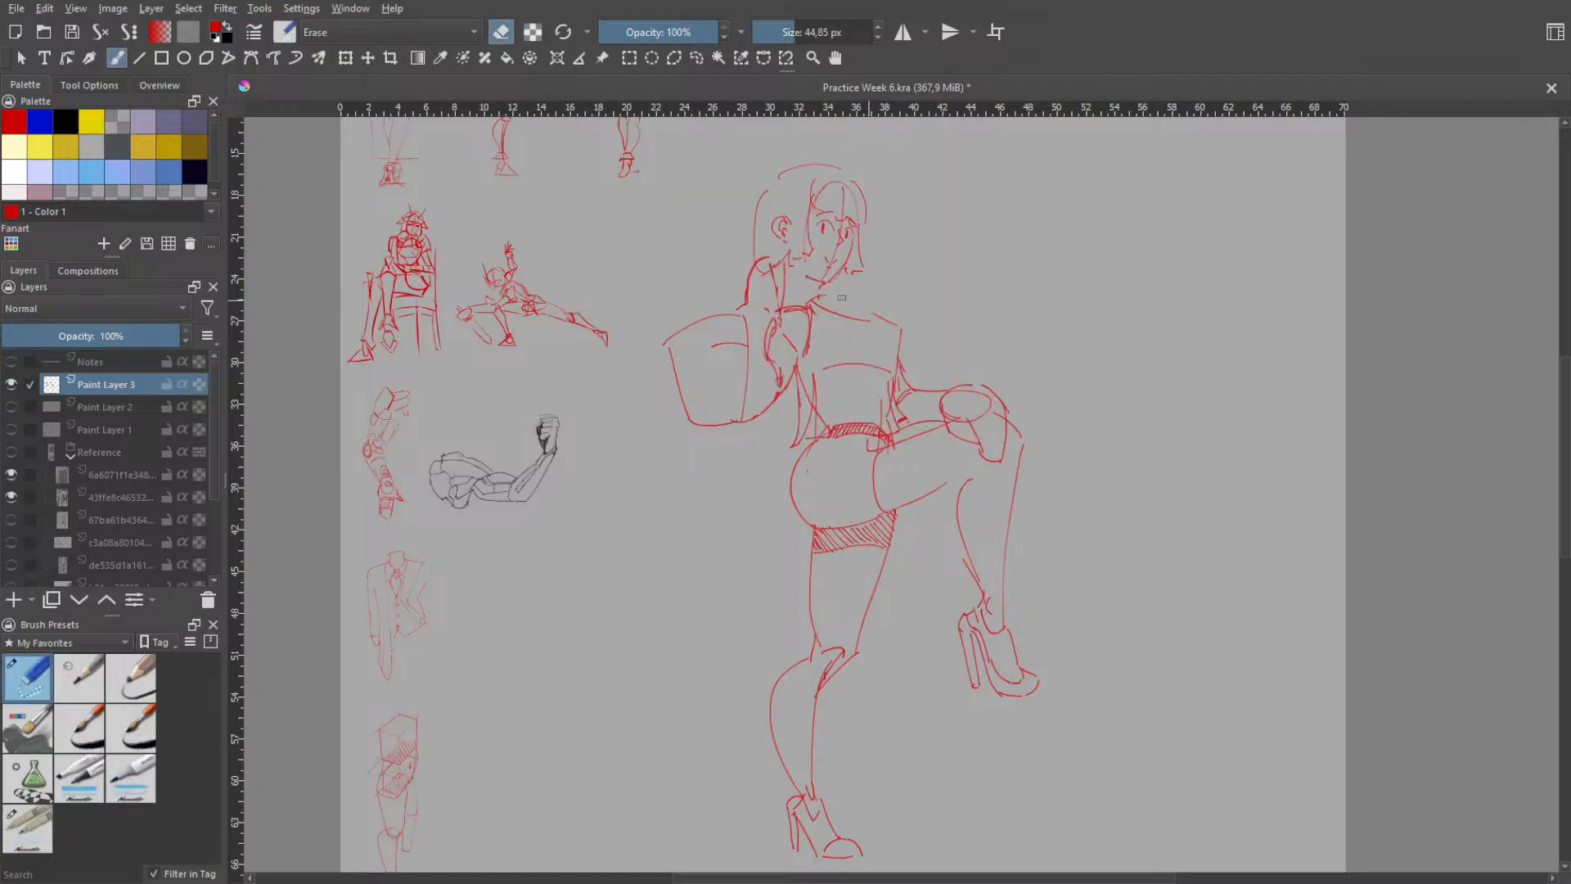
right_click(879, 280)
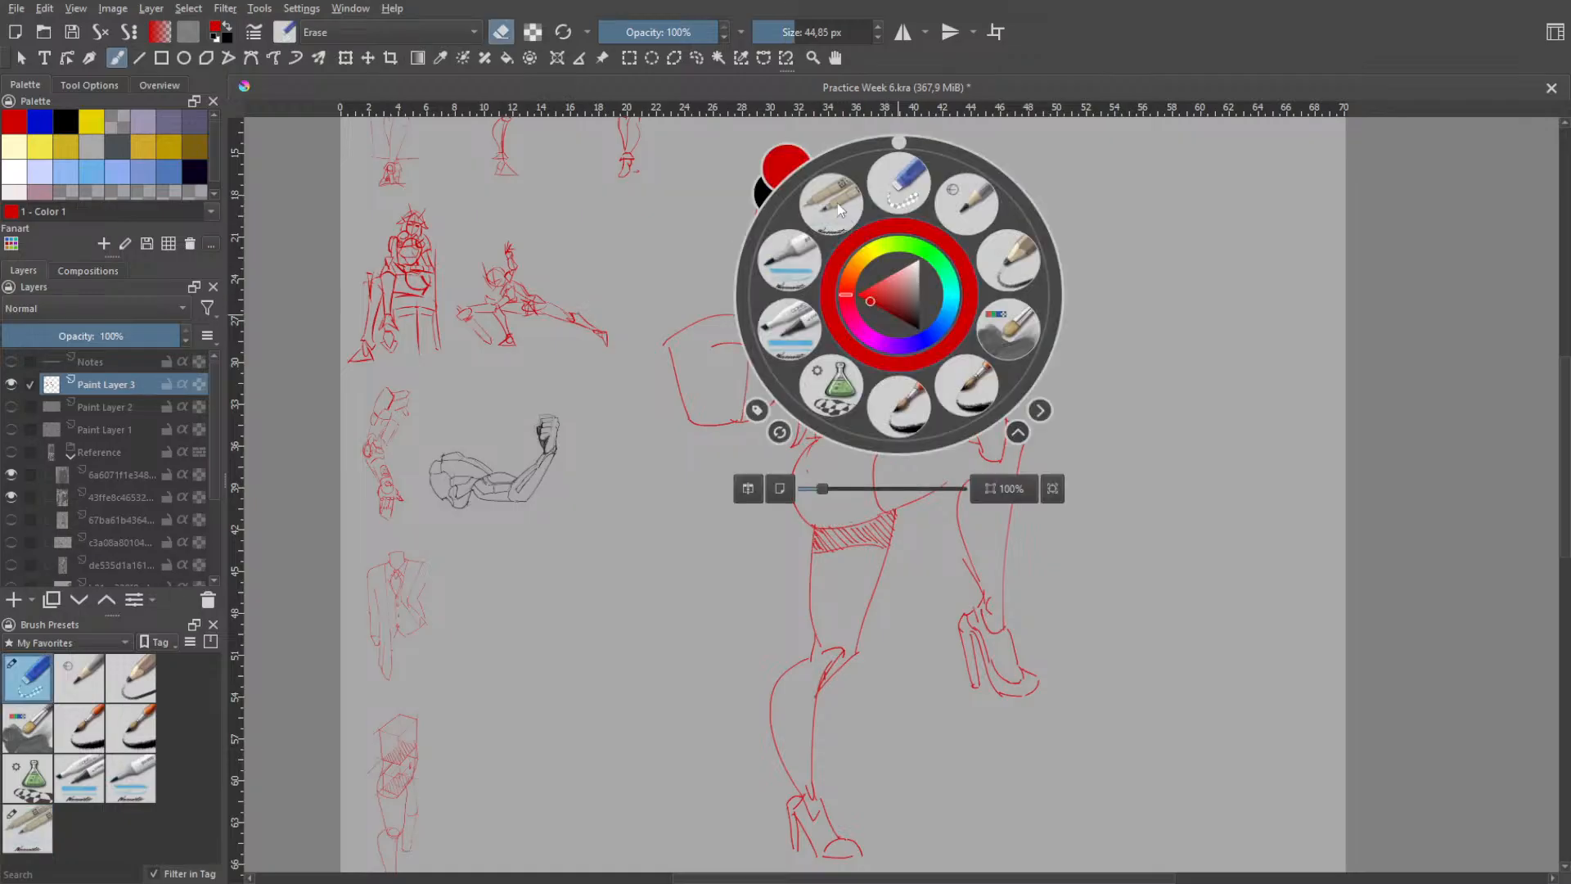
click(841, 206)
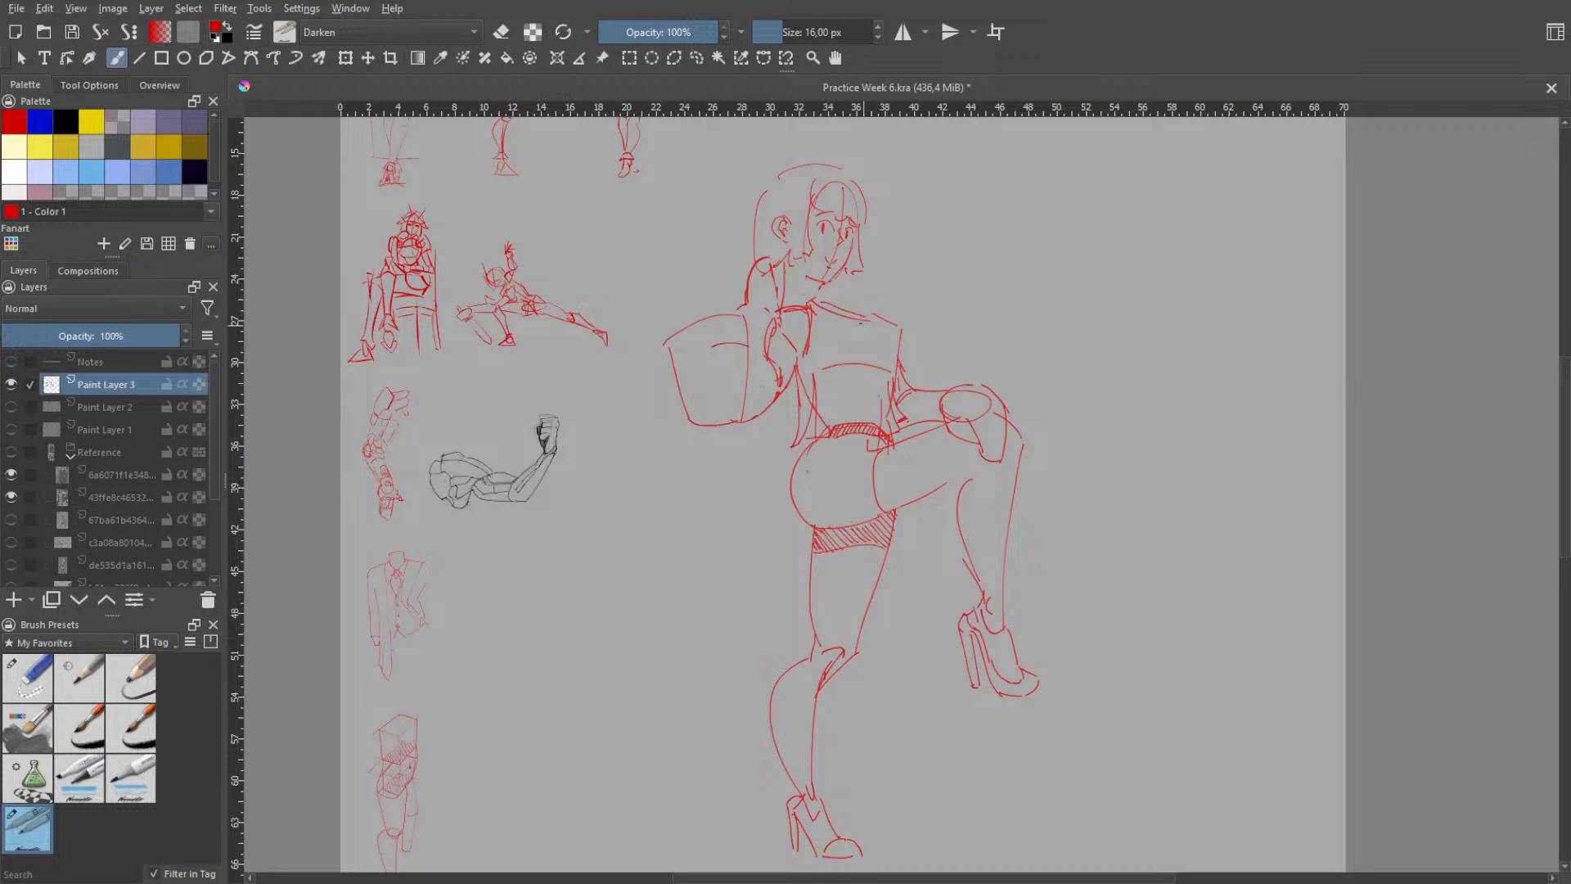
key(ctrl+z)
key(space)
scroll(864, 302, up, 2)
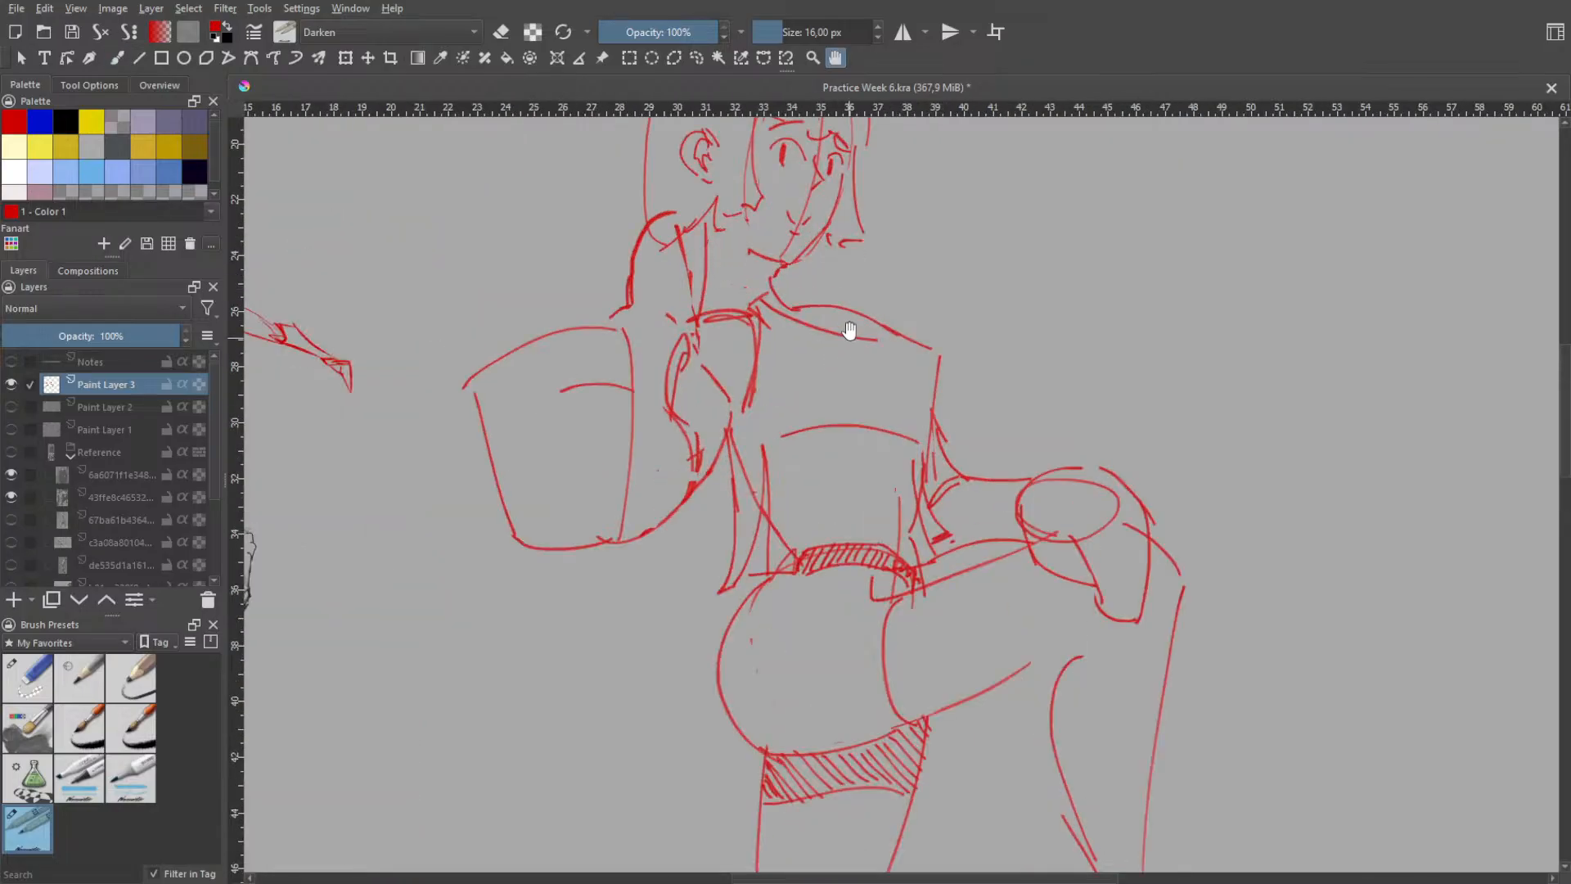
key(ctrl+z)
key(ctrl+z)
key(ctrl+z)
key(ctrl+z)
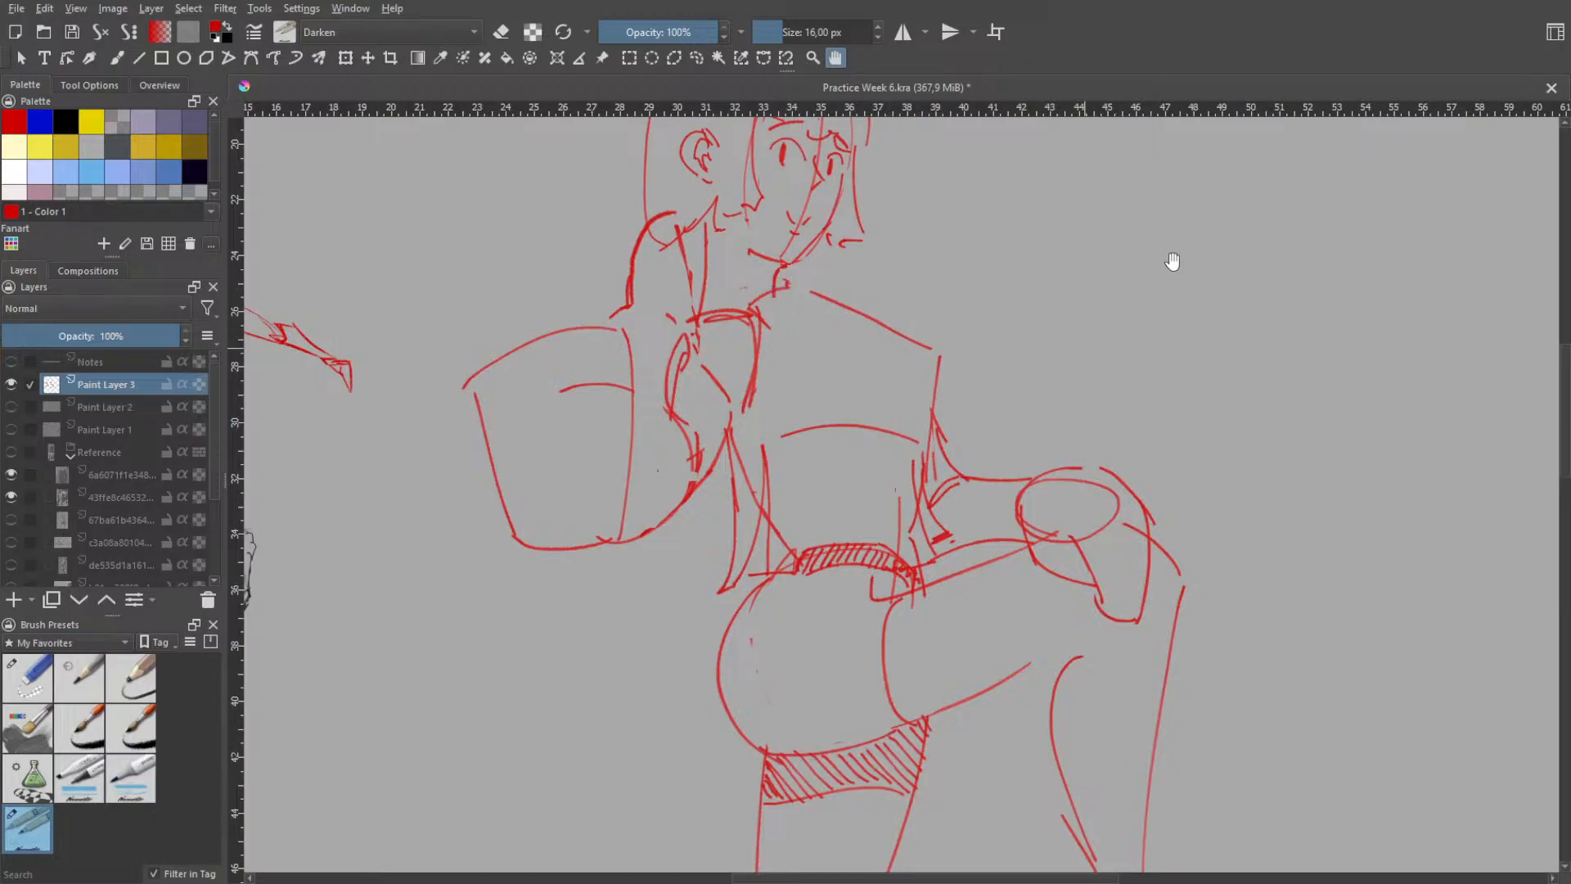
- Outline the standing figure with a freehand selection and scale it down to about a third of its size
scroll(1157, 248, down, 3)
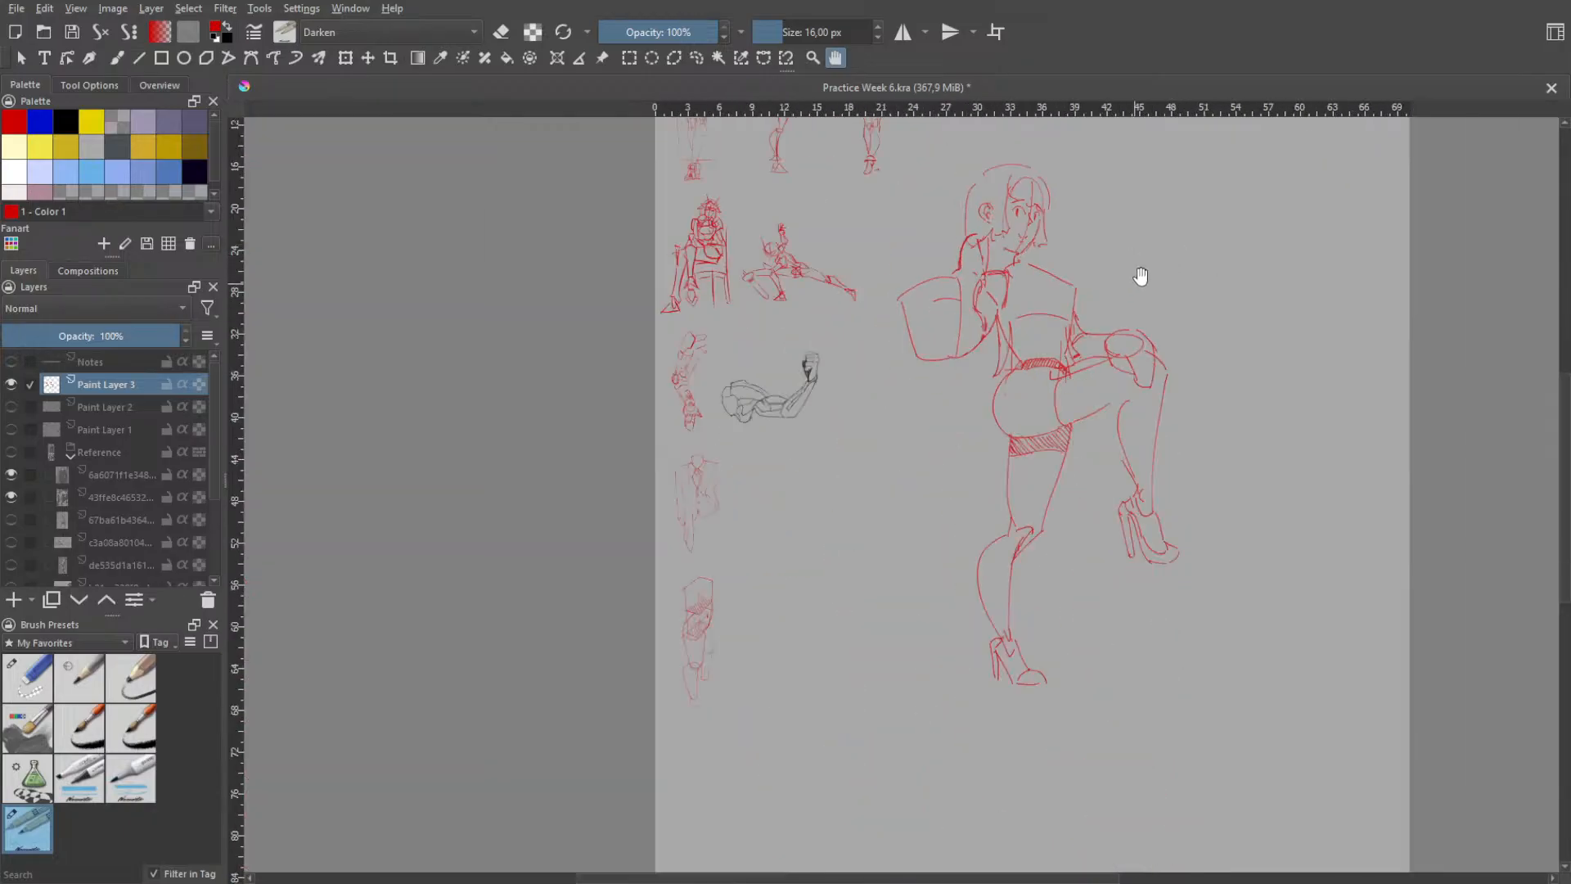
scroll(1141, 276, down, 3)
drag(1146, 281, 962, 577)
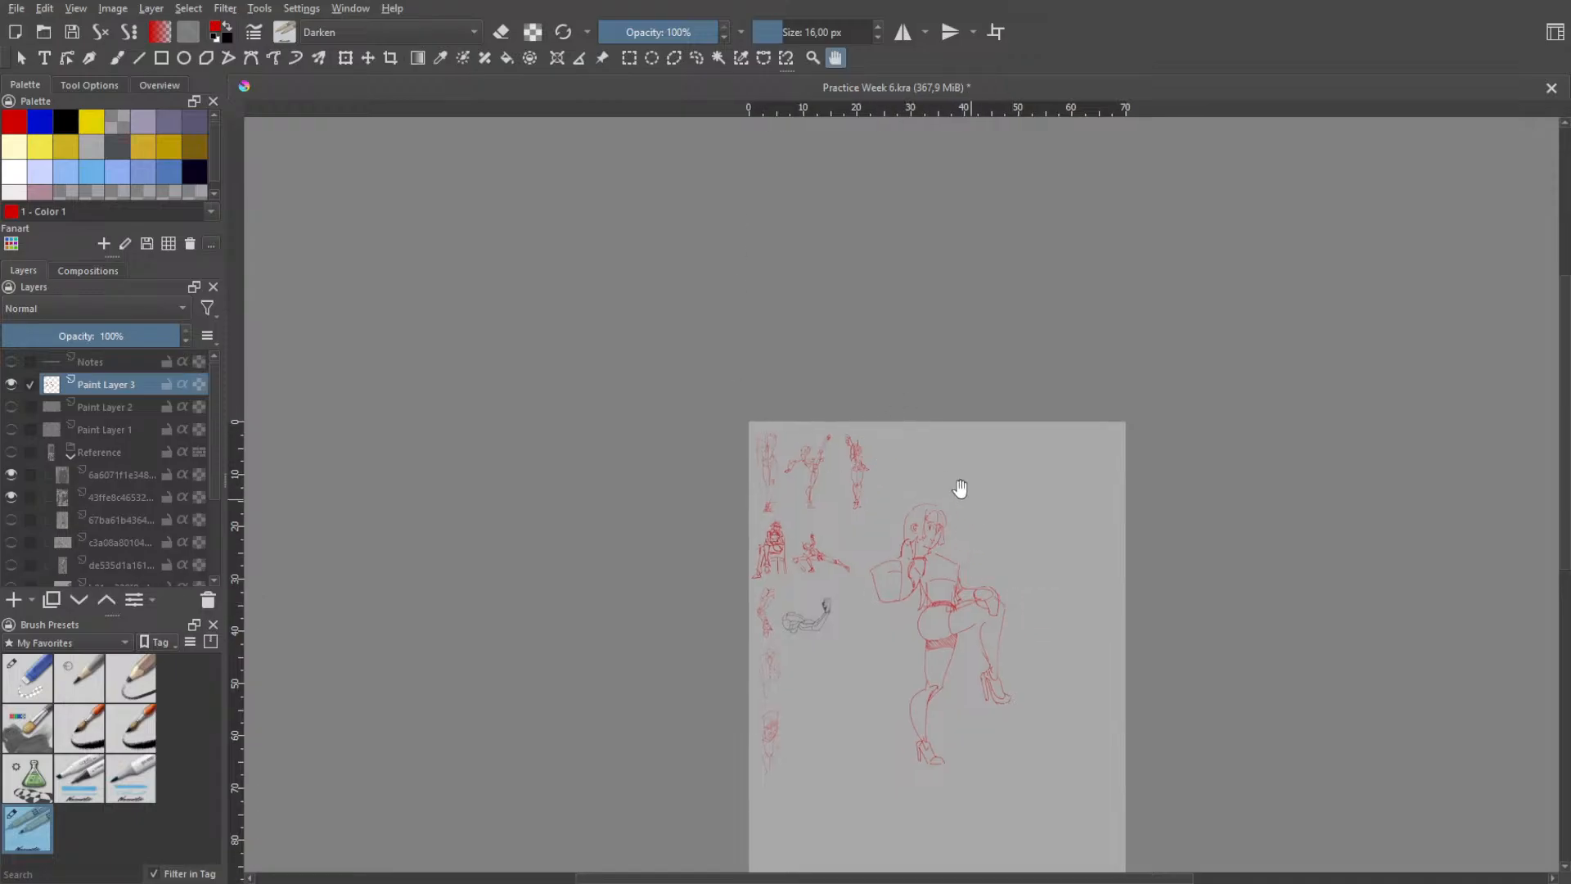
key(b)
key(l)
mouse_move(879, 538)
mouse_down()
mouse_move(856, 580)
mouse_move(863, 671)
mouse_up()
drag(1027, 584, 981, 489)
click(345, 57)
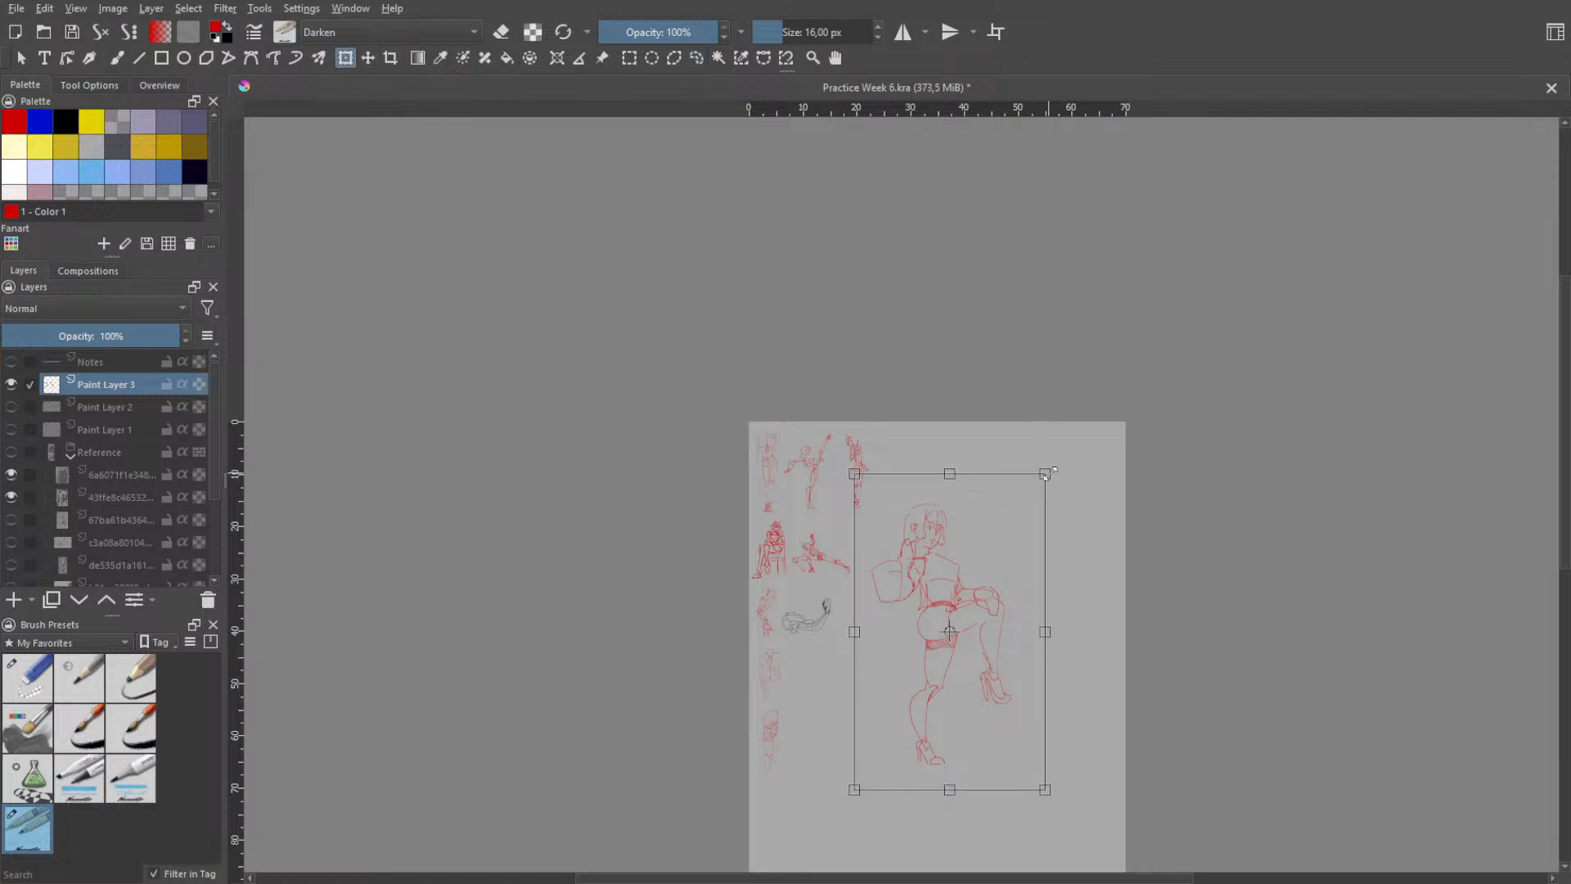
mouse_move(1049, 472)
mouse_down()
mouse_move(986, 528)
mouse_move(918, 689)
mouse_up()
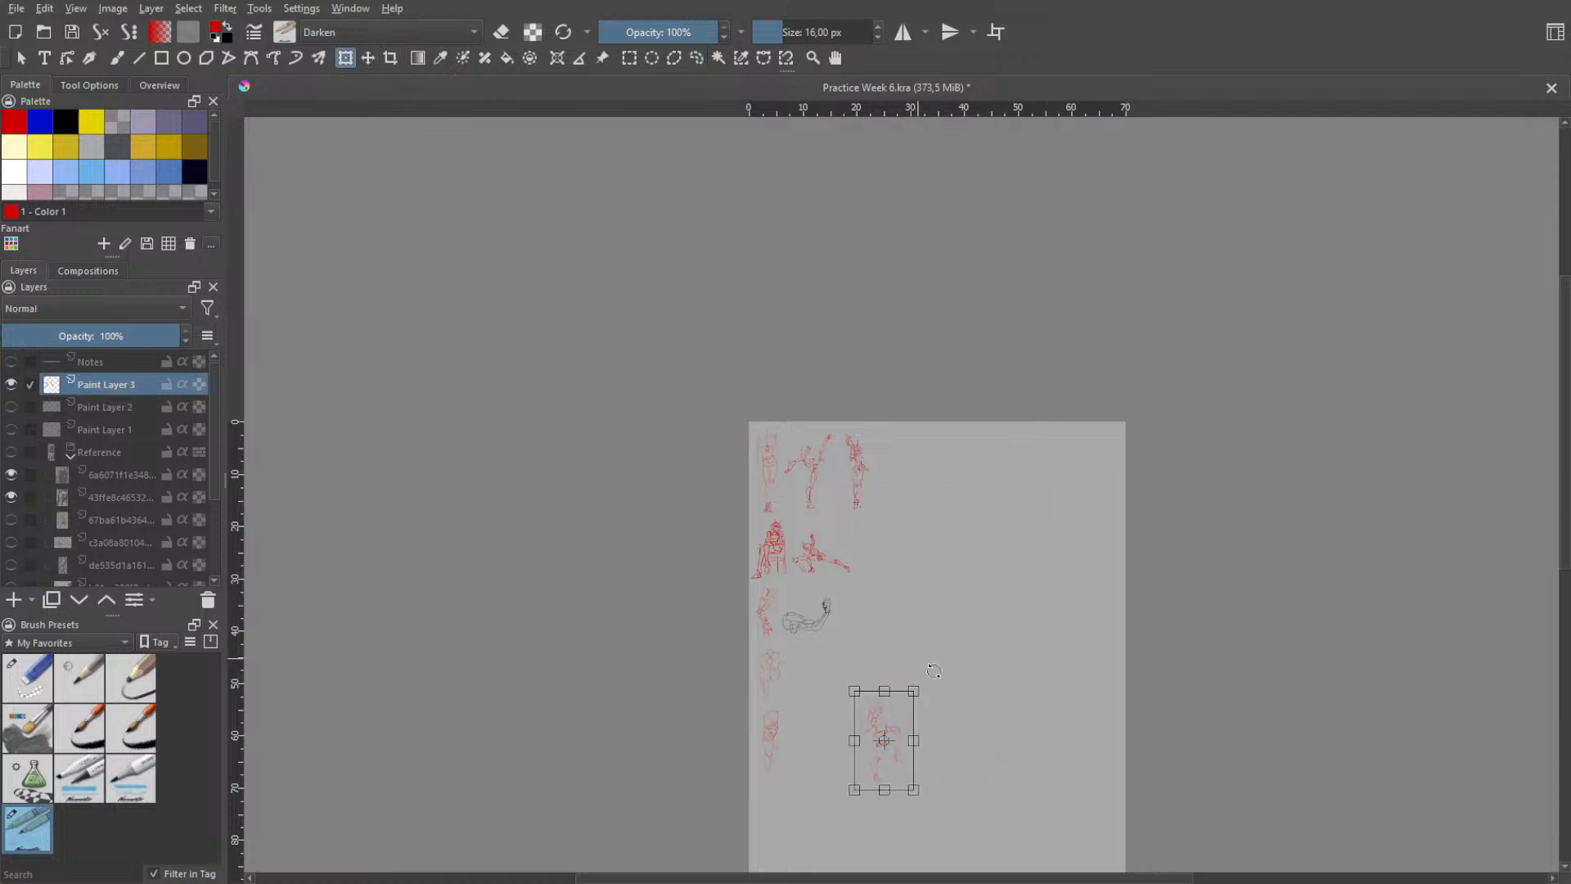
- Move the selected figure beside the suit jacket sketch, shrink it slightly to fit below the black arm drawing, and deselect it
key(h)
scroll(945, 642, up, 3)
drag(857, 837, 950, 522)
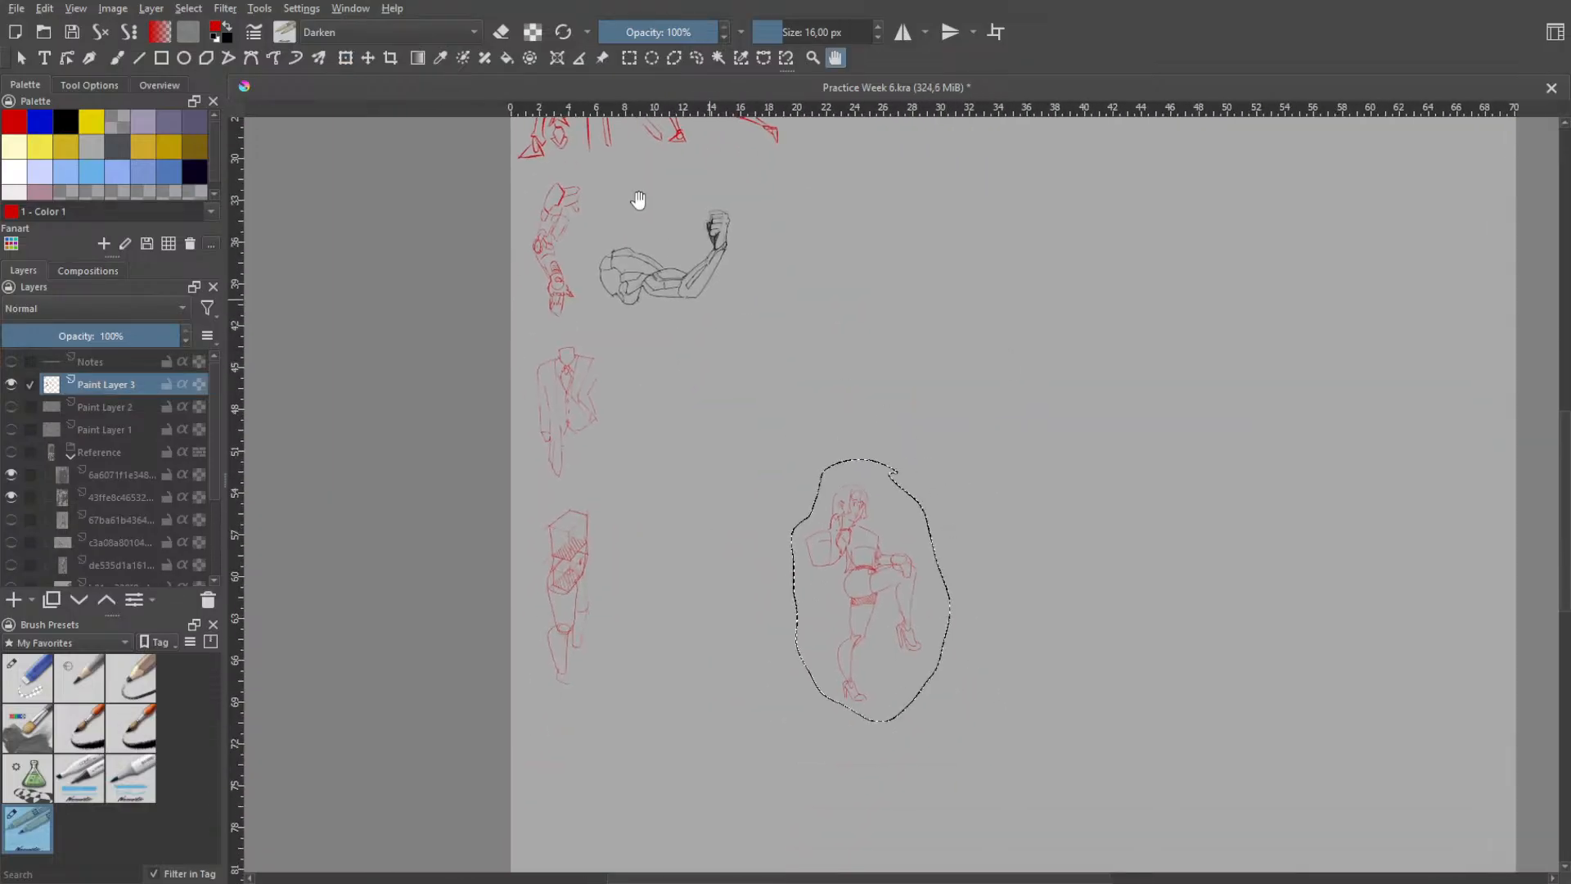
click(345, 57)
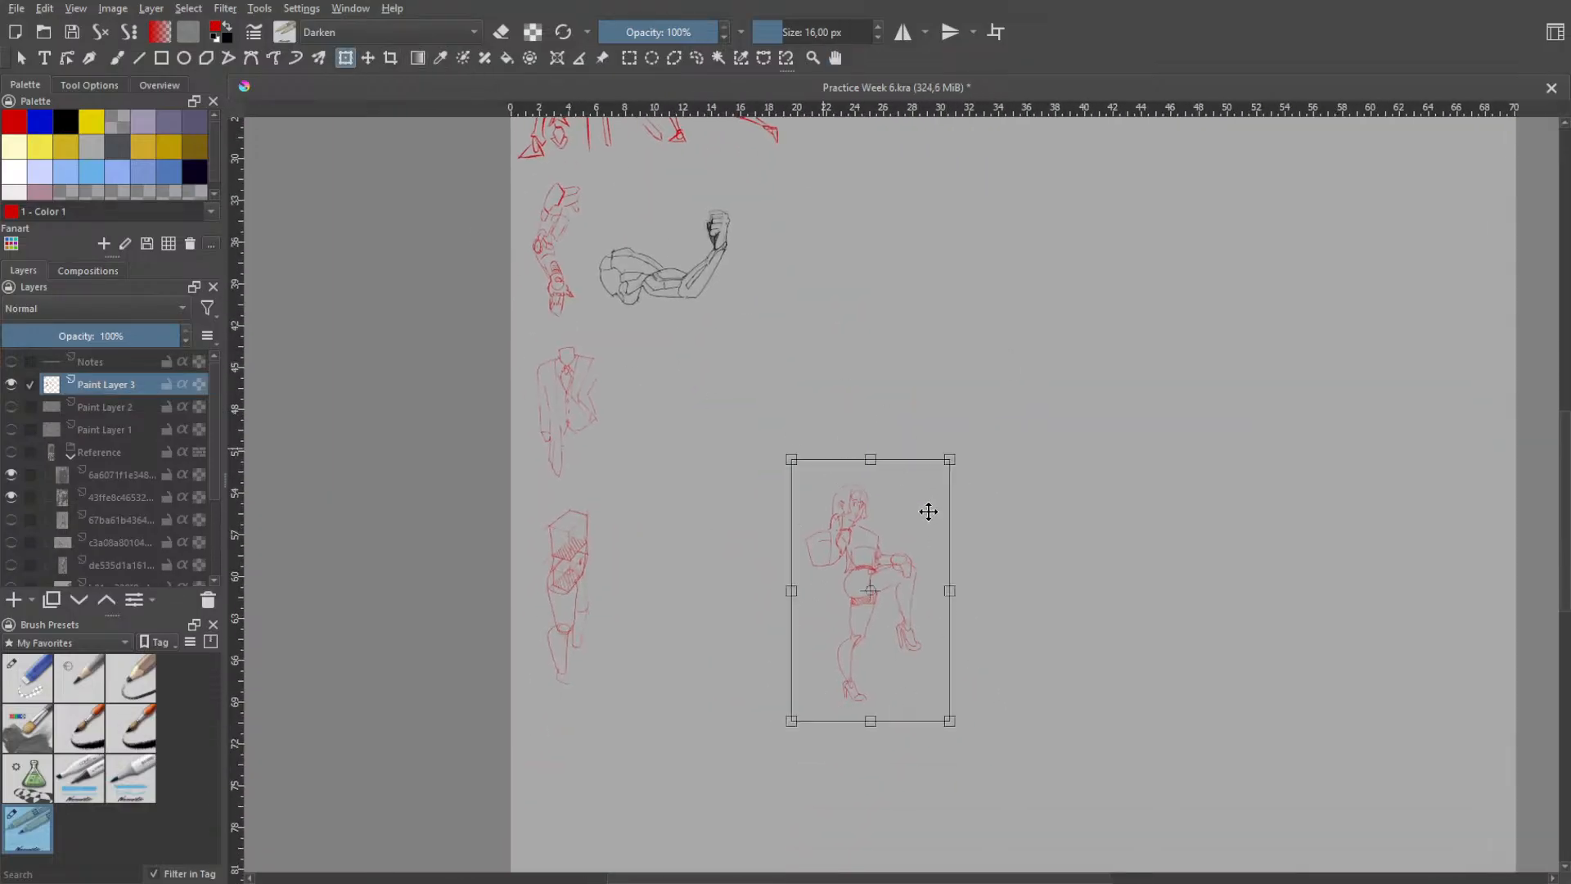
drag(928, 512, 712, 353)
drag(752, 295, 707, 371)
mouse_move(661, 426)
mouse_down()
mouse_move(671, 362)
mouse_move(666, 376)
mouse_up()
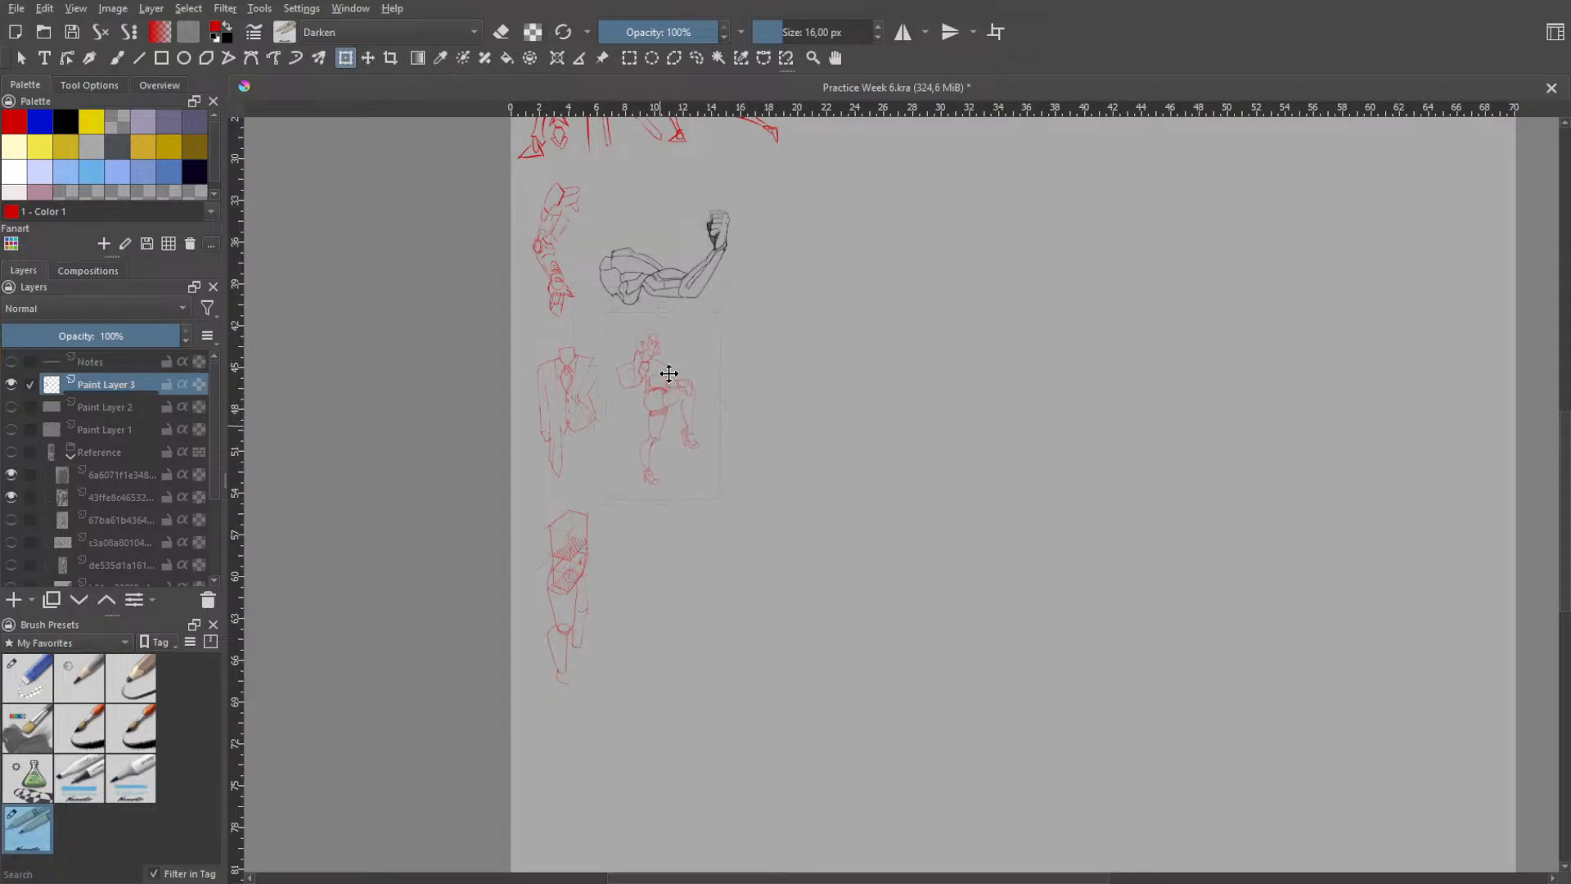
key(h)
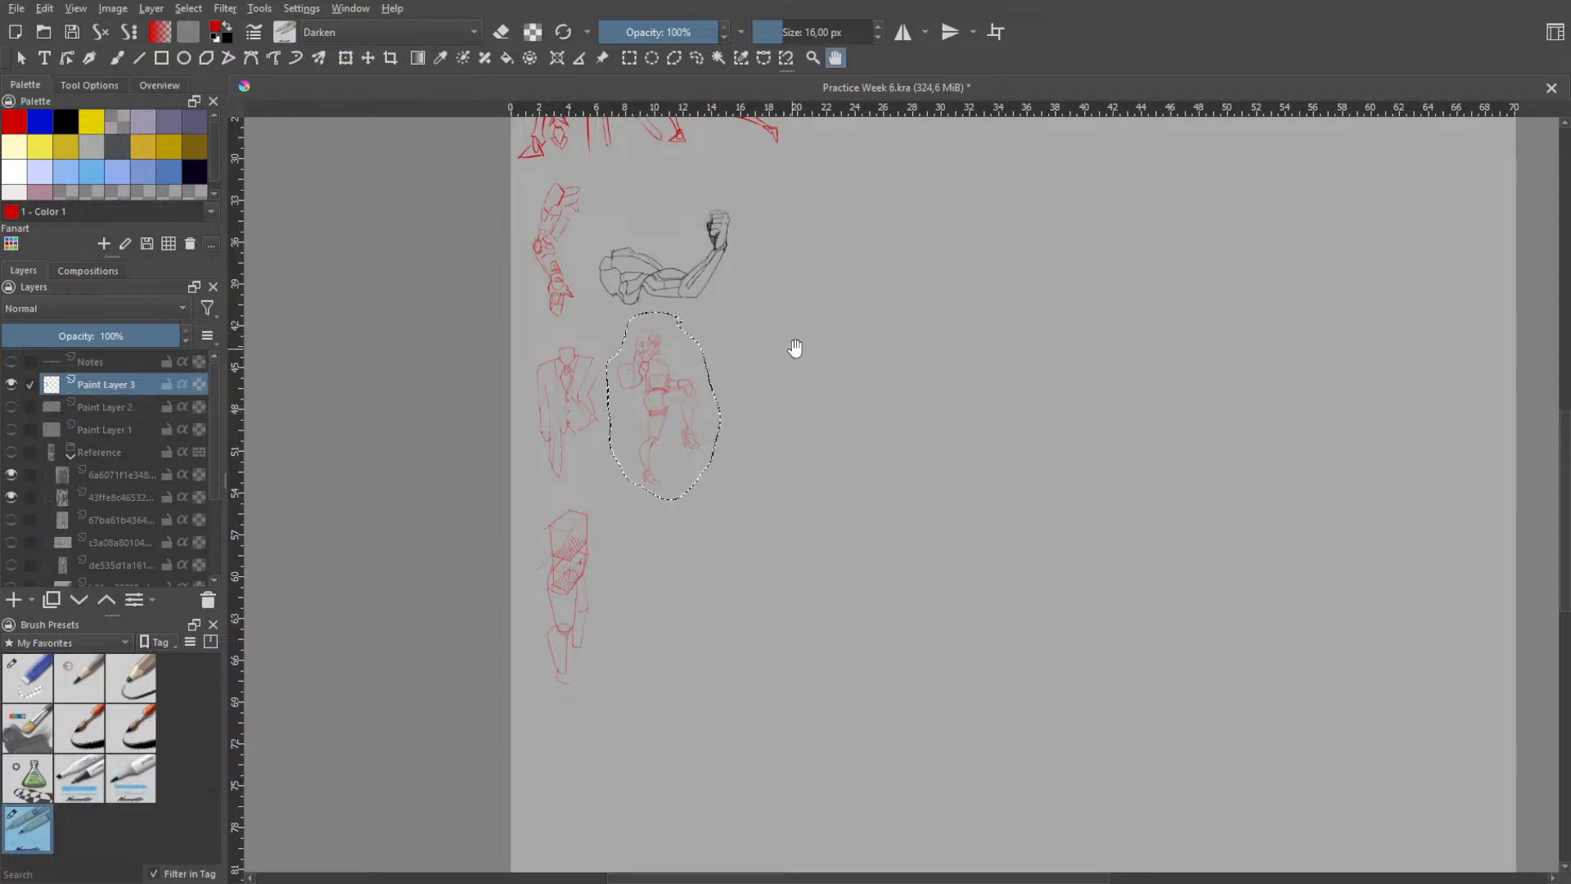
key(ctrl+shift+a)
- Examine the placed figure up close and compare it with the other practice sketches on the page
scroll(720, 401, up, 2)
scroll(734, 389, up, 1)
drag(702, 446, 794, 455)
scroll(785, 419, down, 3)
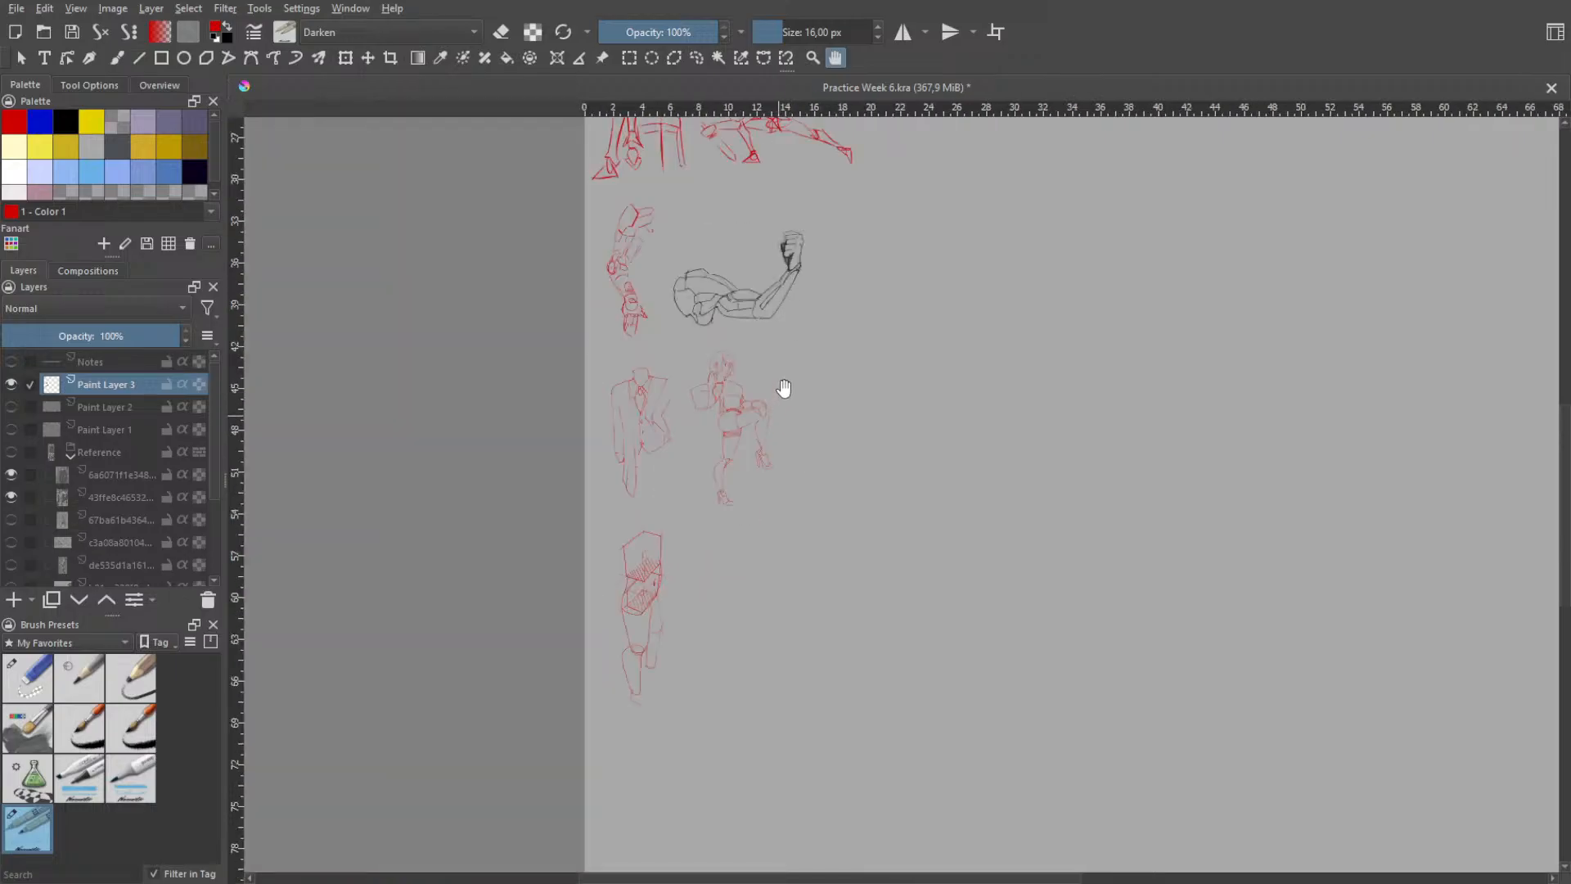
scroll(784, 393, up, 2)
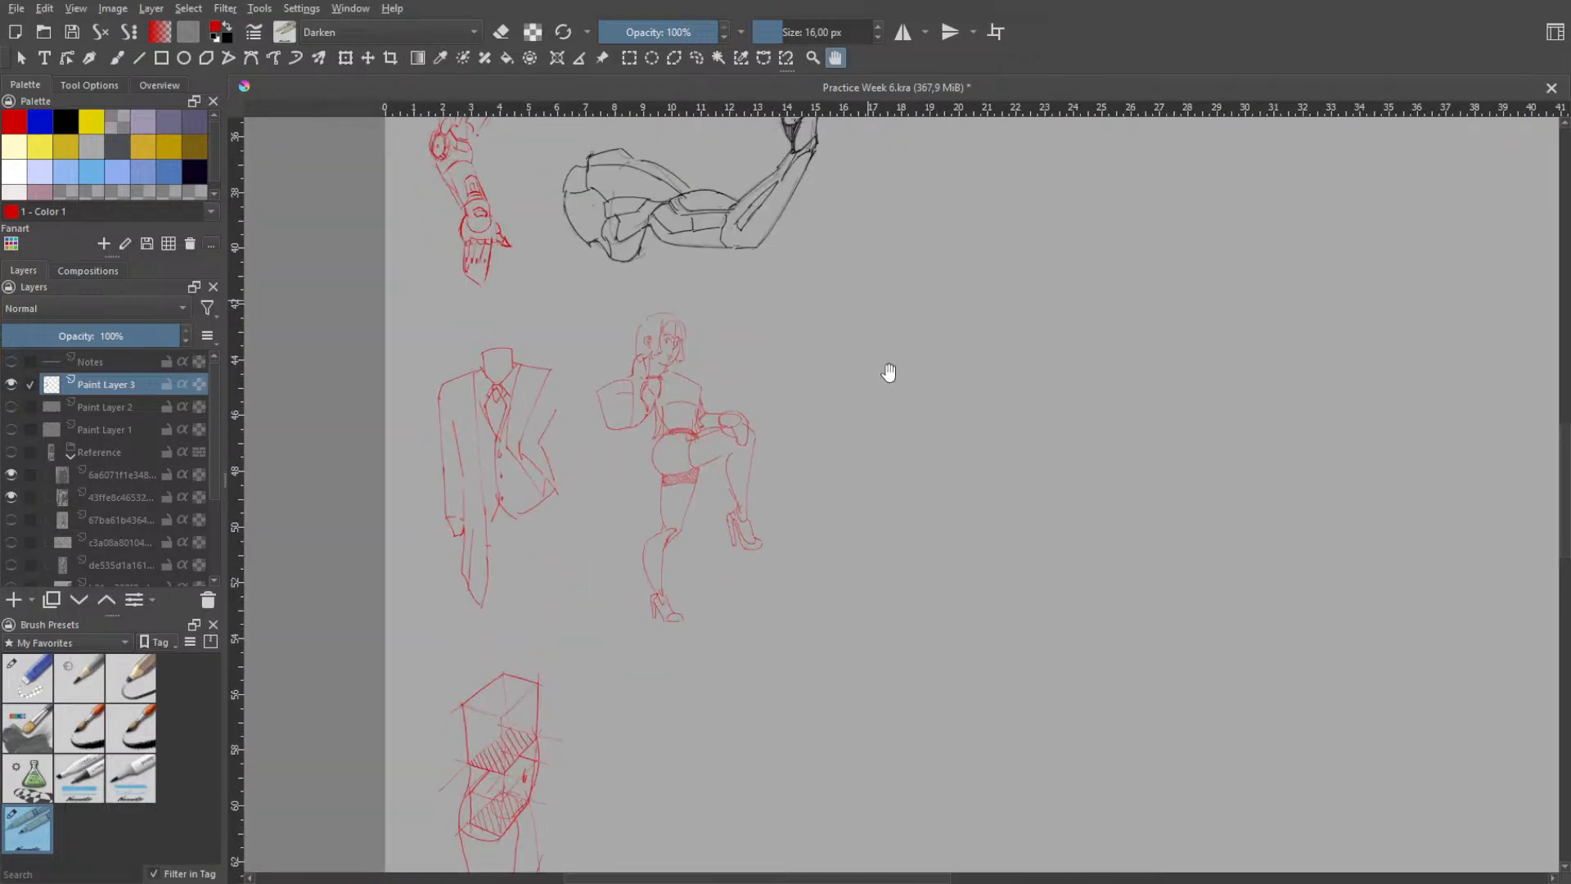
scroll(869, 434, down, 2)
scroll(843, 388, up, 2)
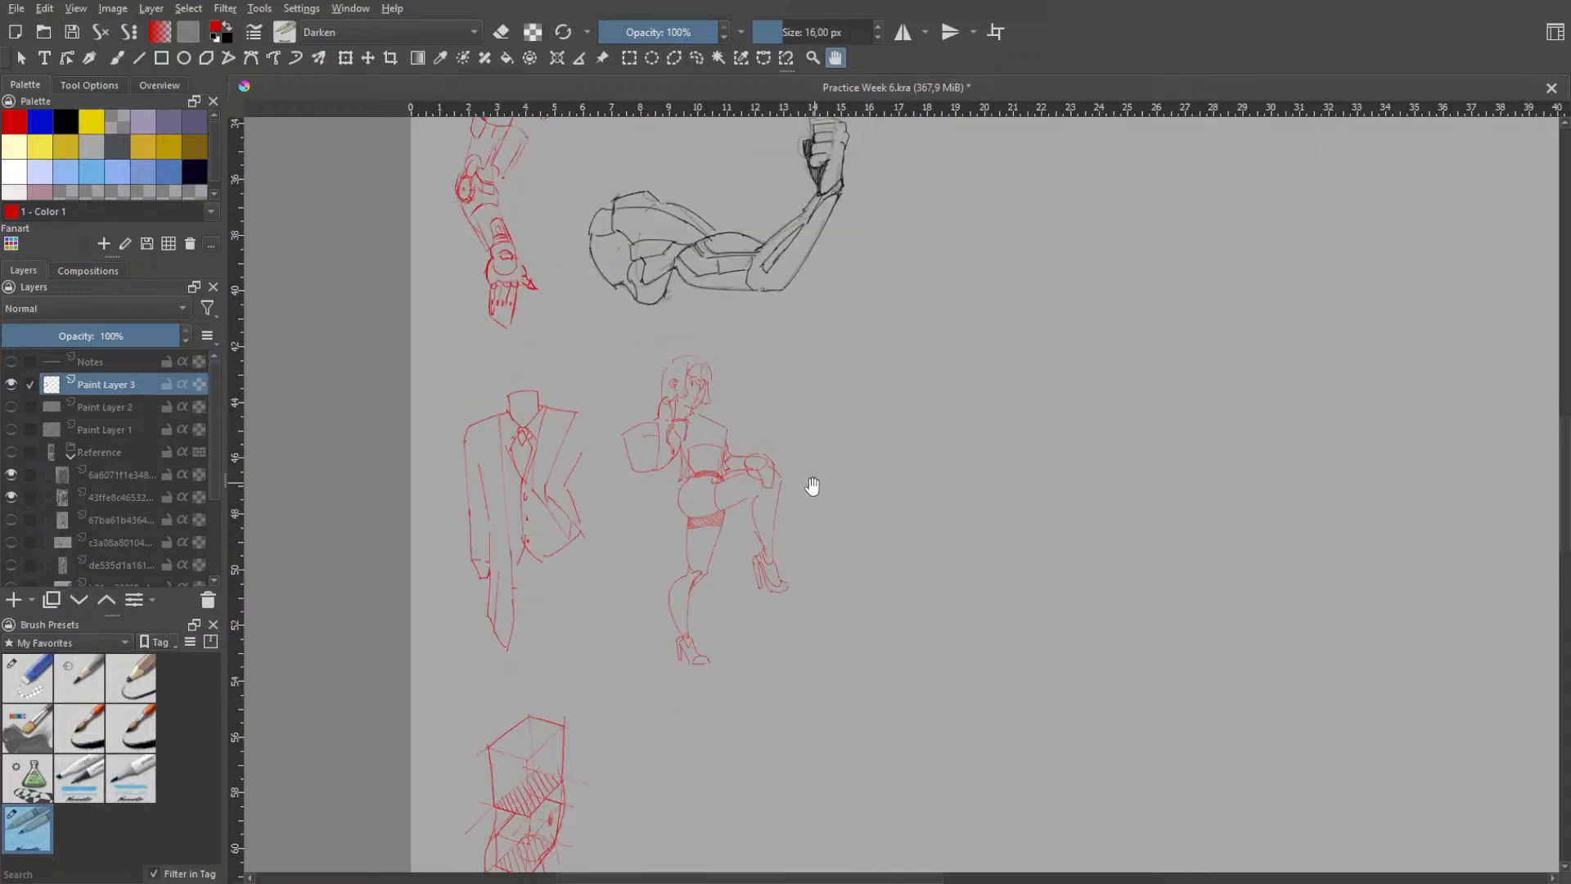
scroll(828, 528, up, 1)
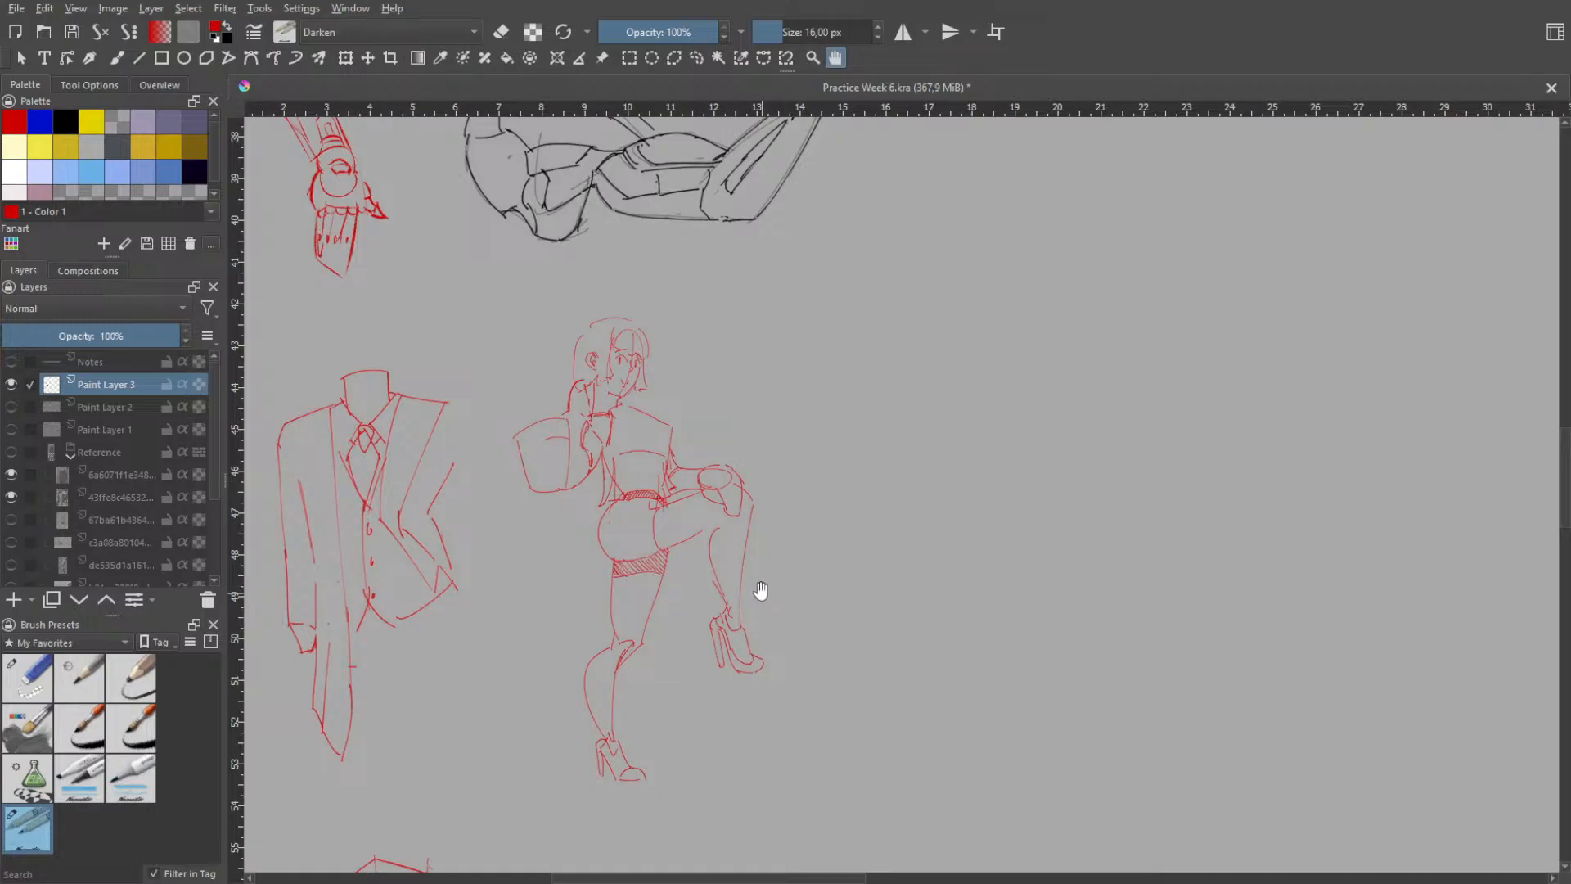
scroll(827, 578, down, 5)
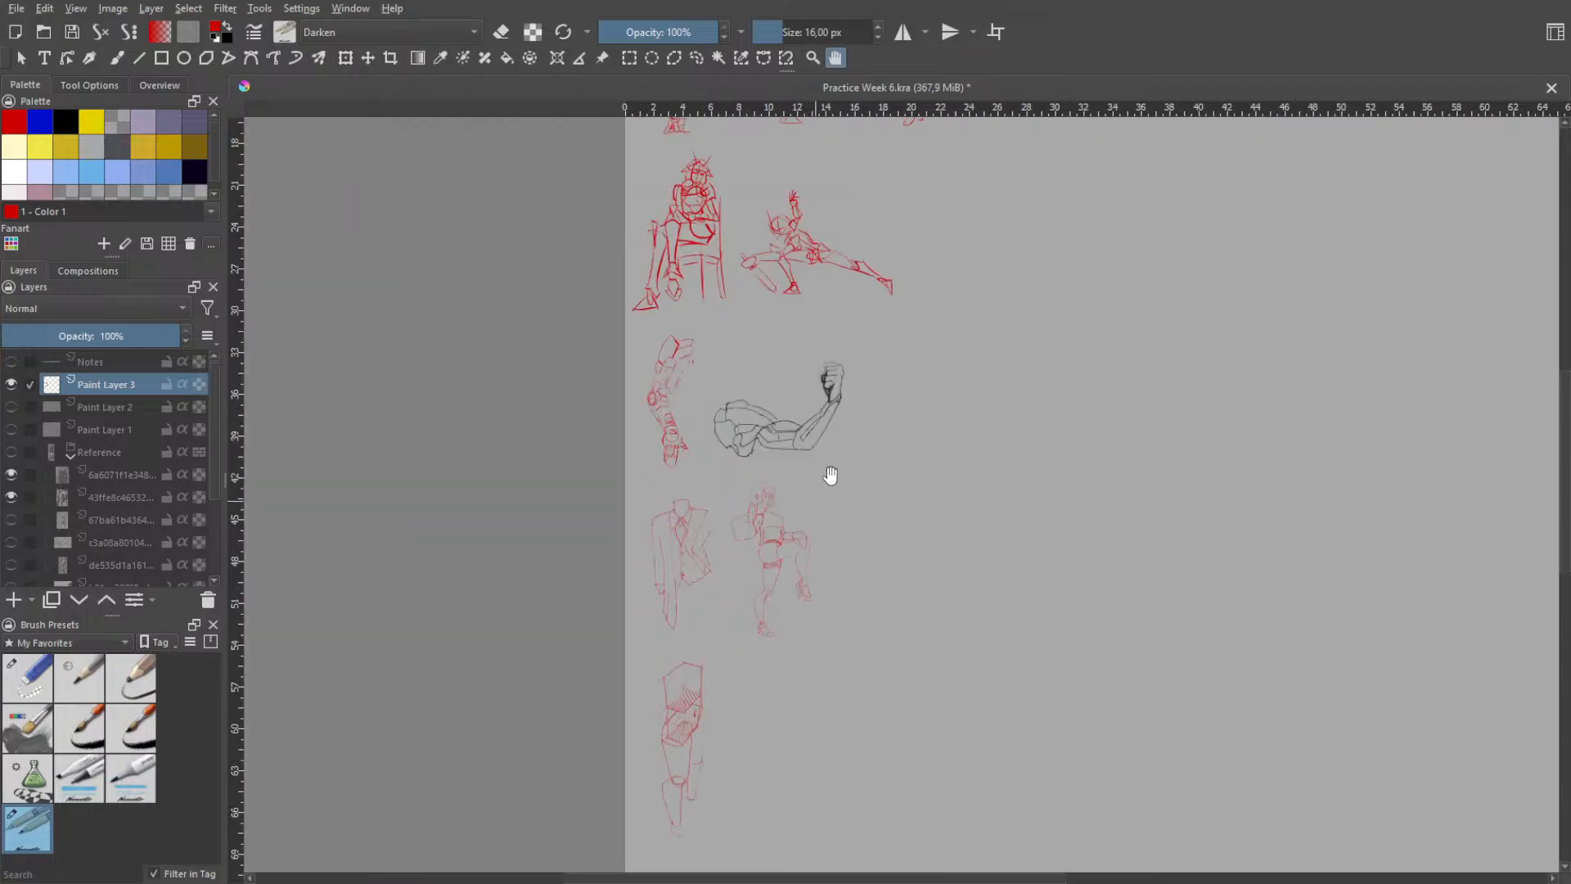
mouse_move(940, 378)
mouse_down()
mouse_move(859, 496)
mouse_move(831, 502)
mouse_up()
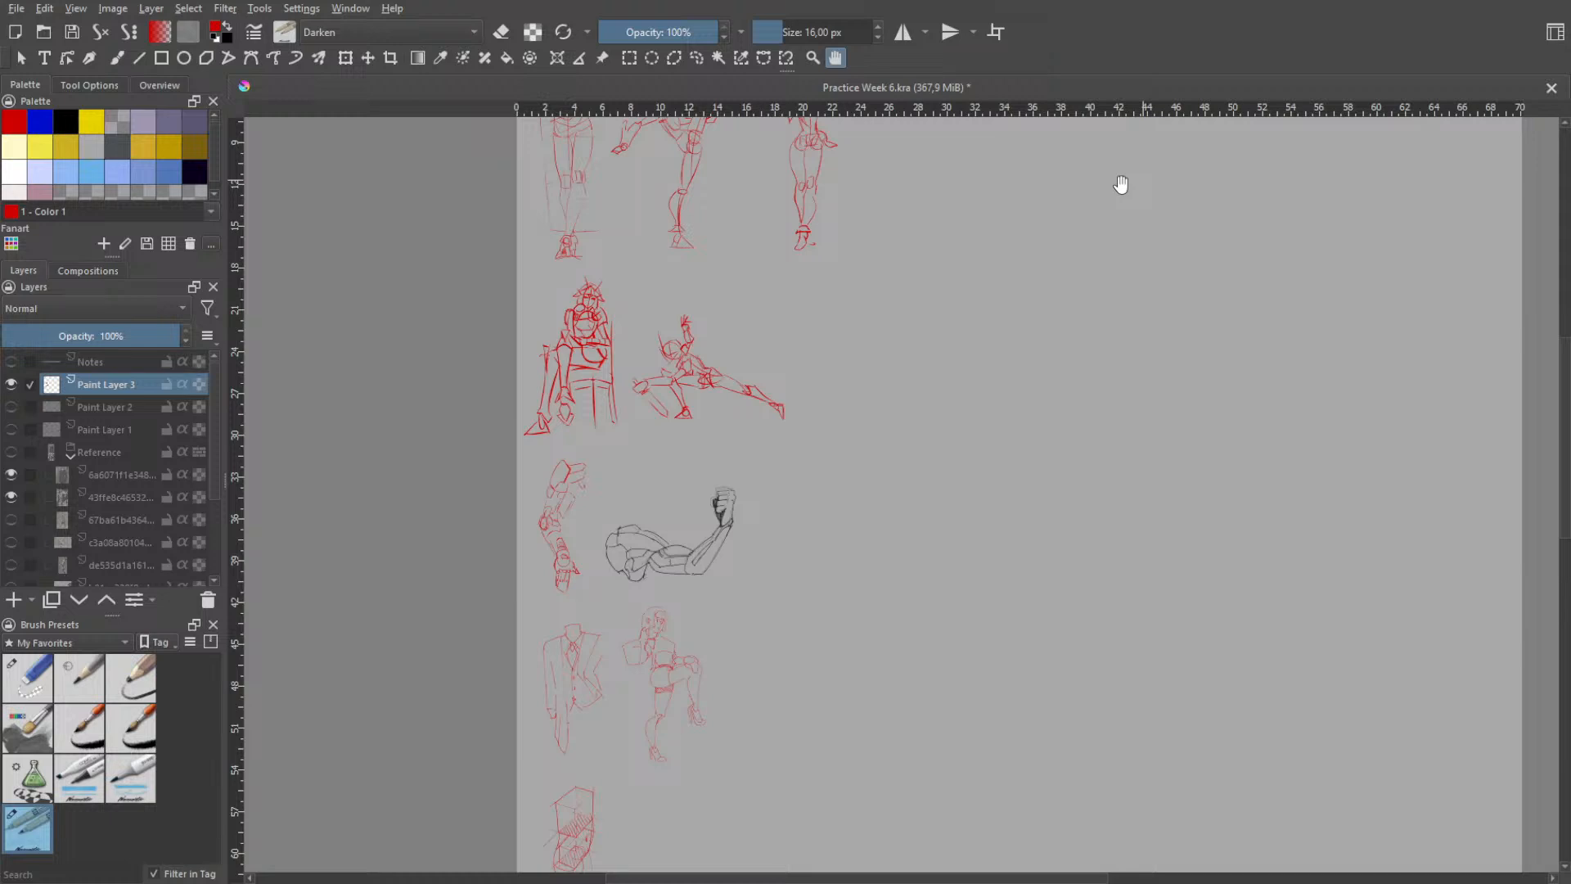
scroll(1121, 185, down, 3)
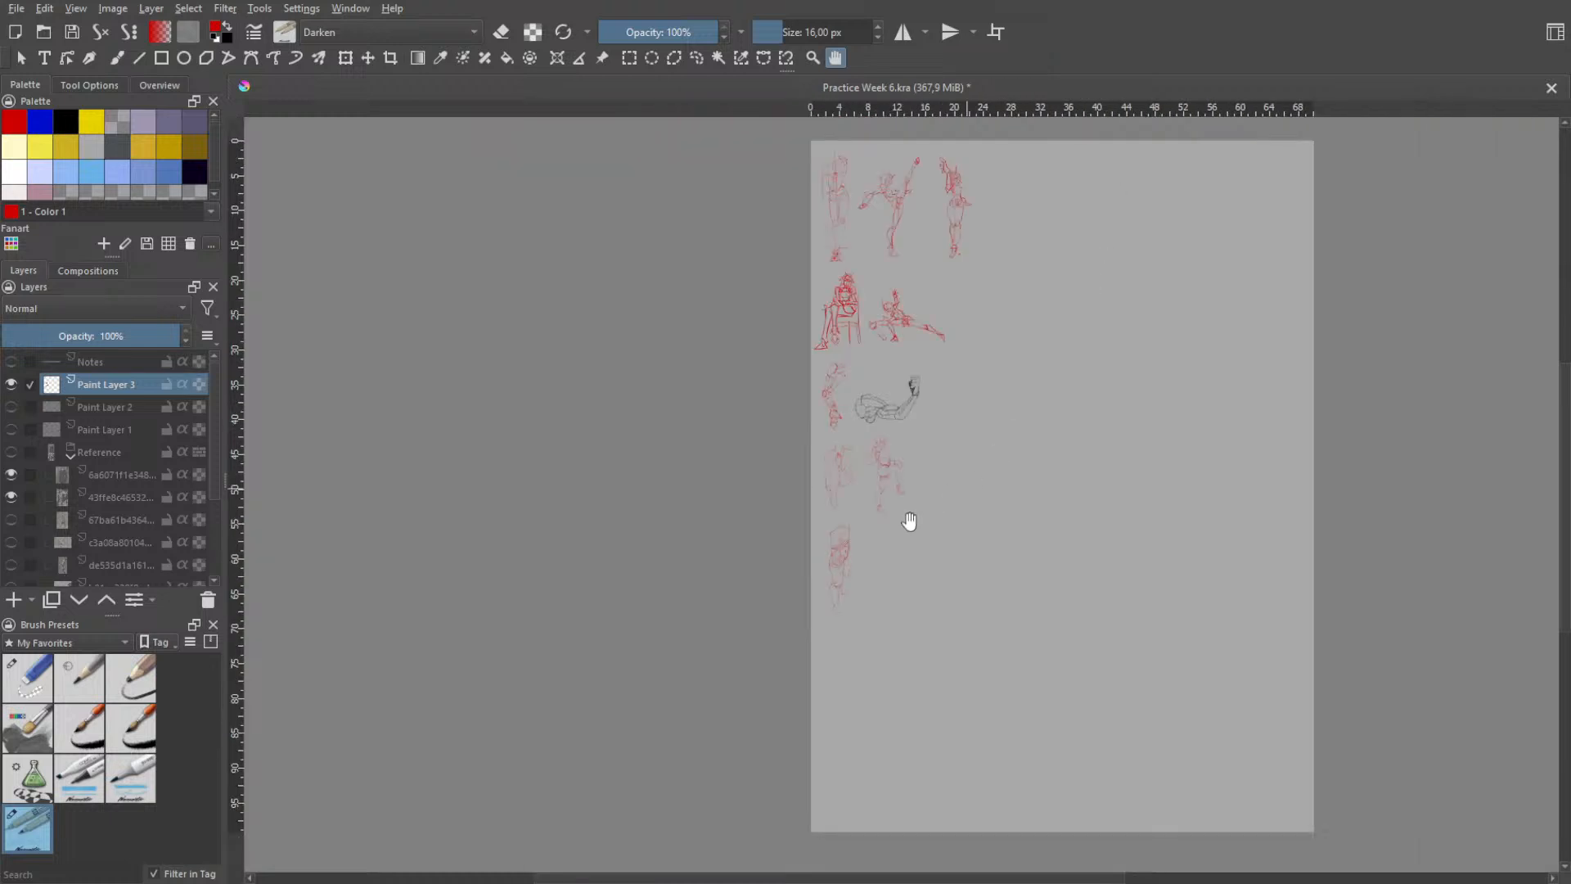
scroll(908, 519, up, 6)
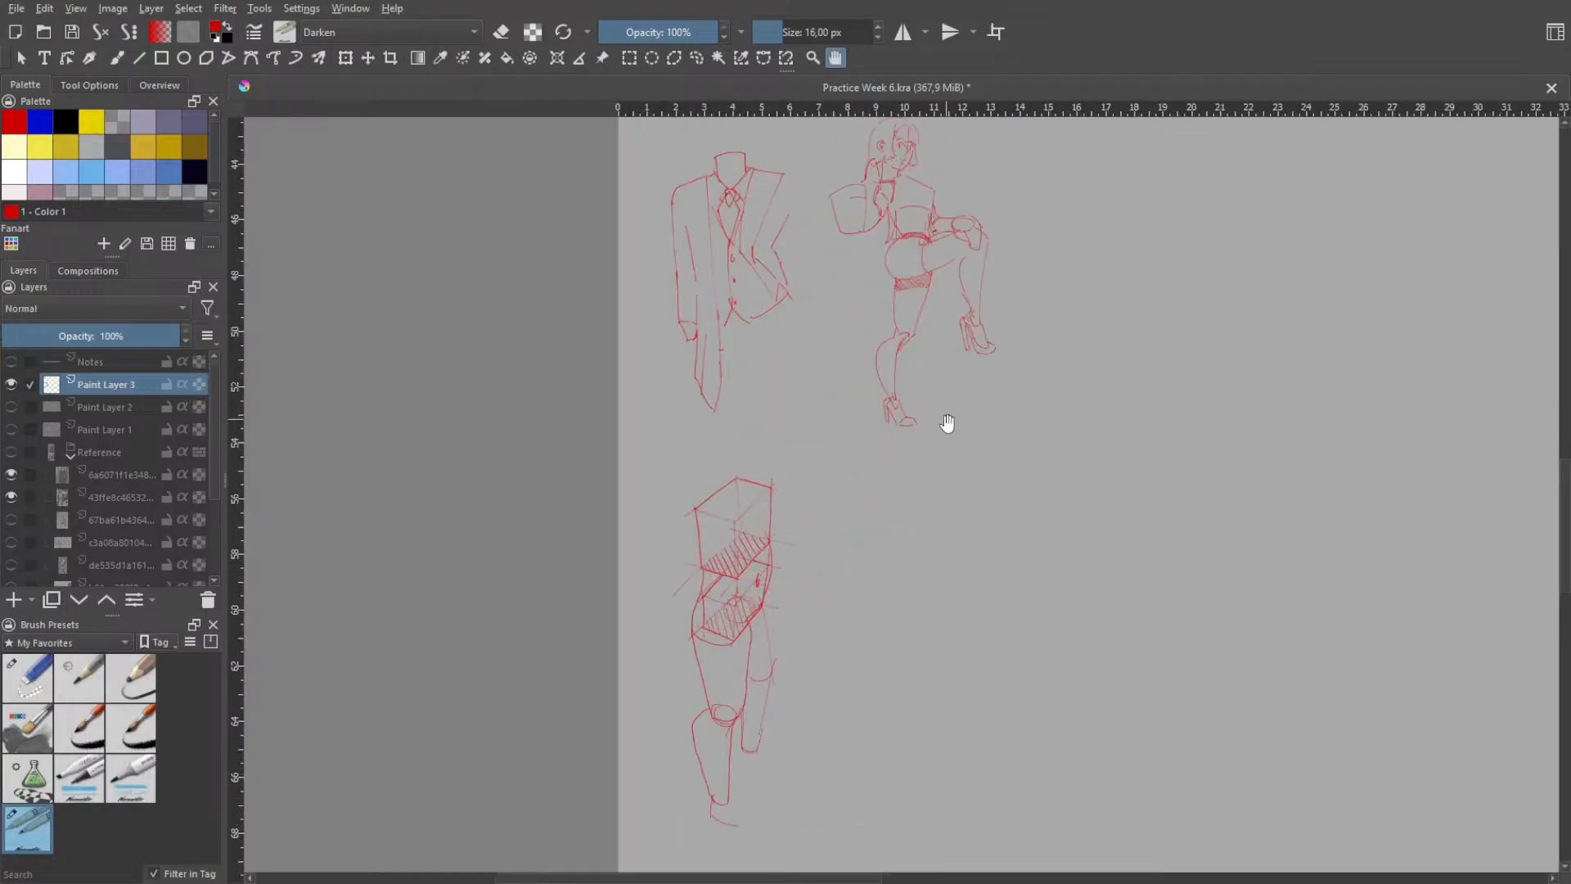
drag(1069, 417, 855, 590)
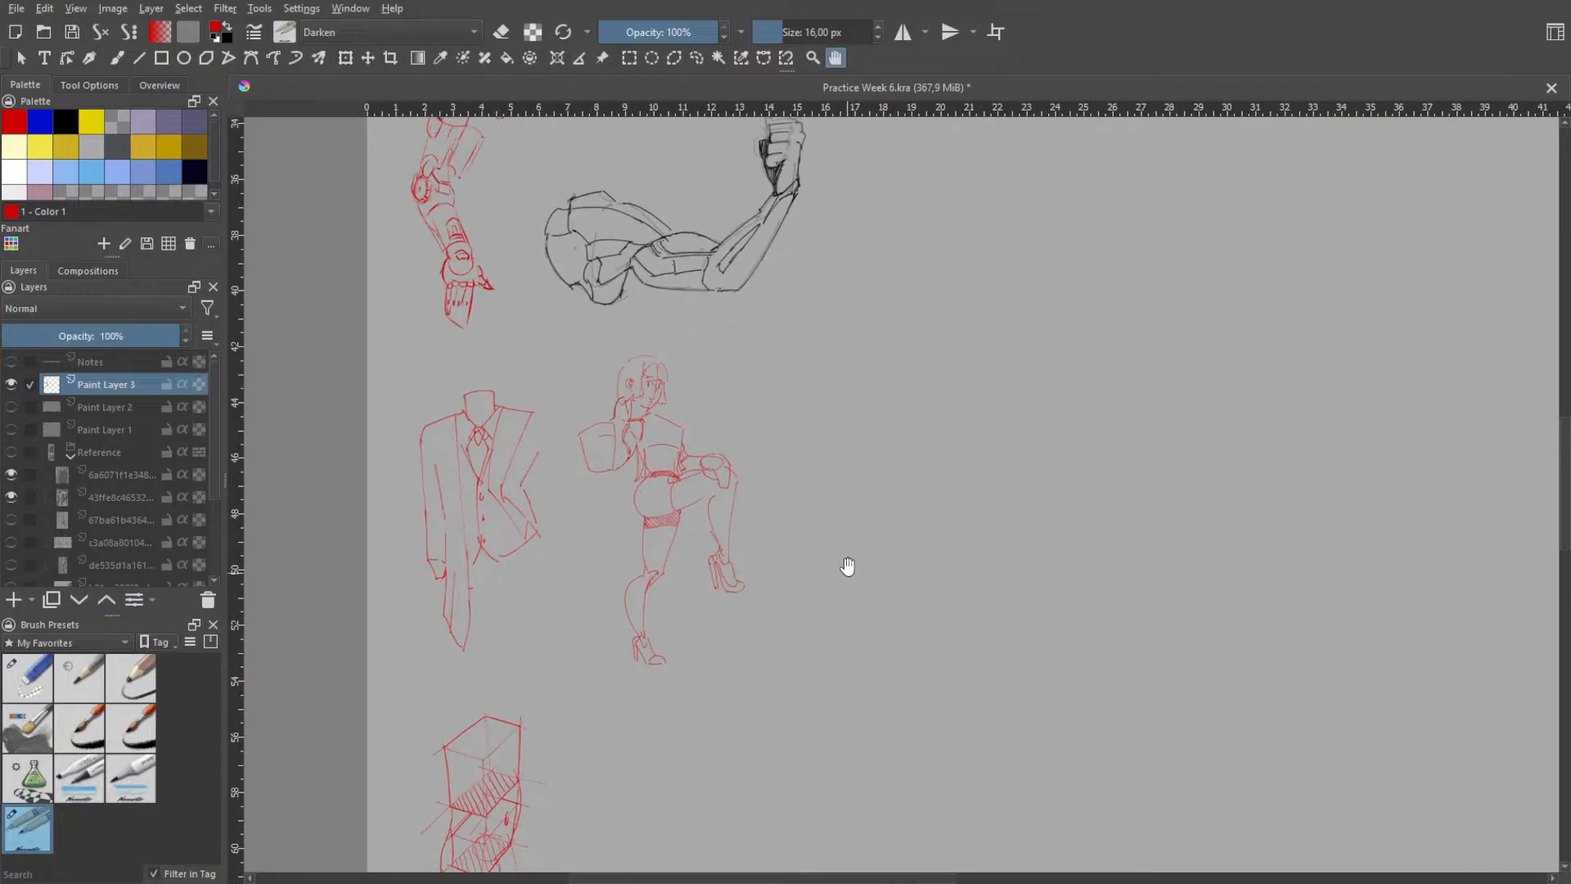
scroll(847, 572, down, 4)
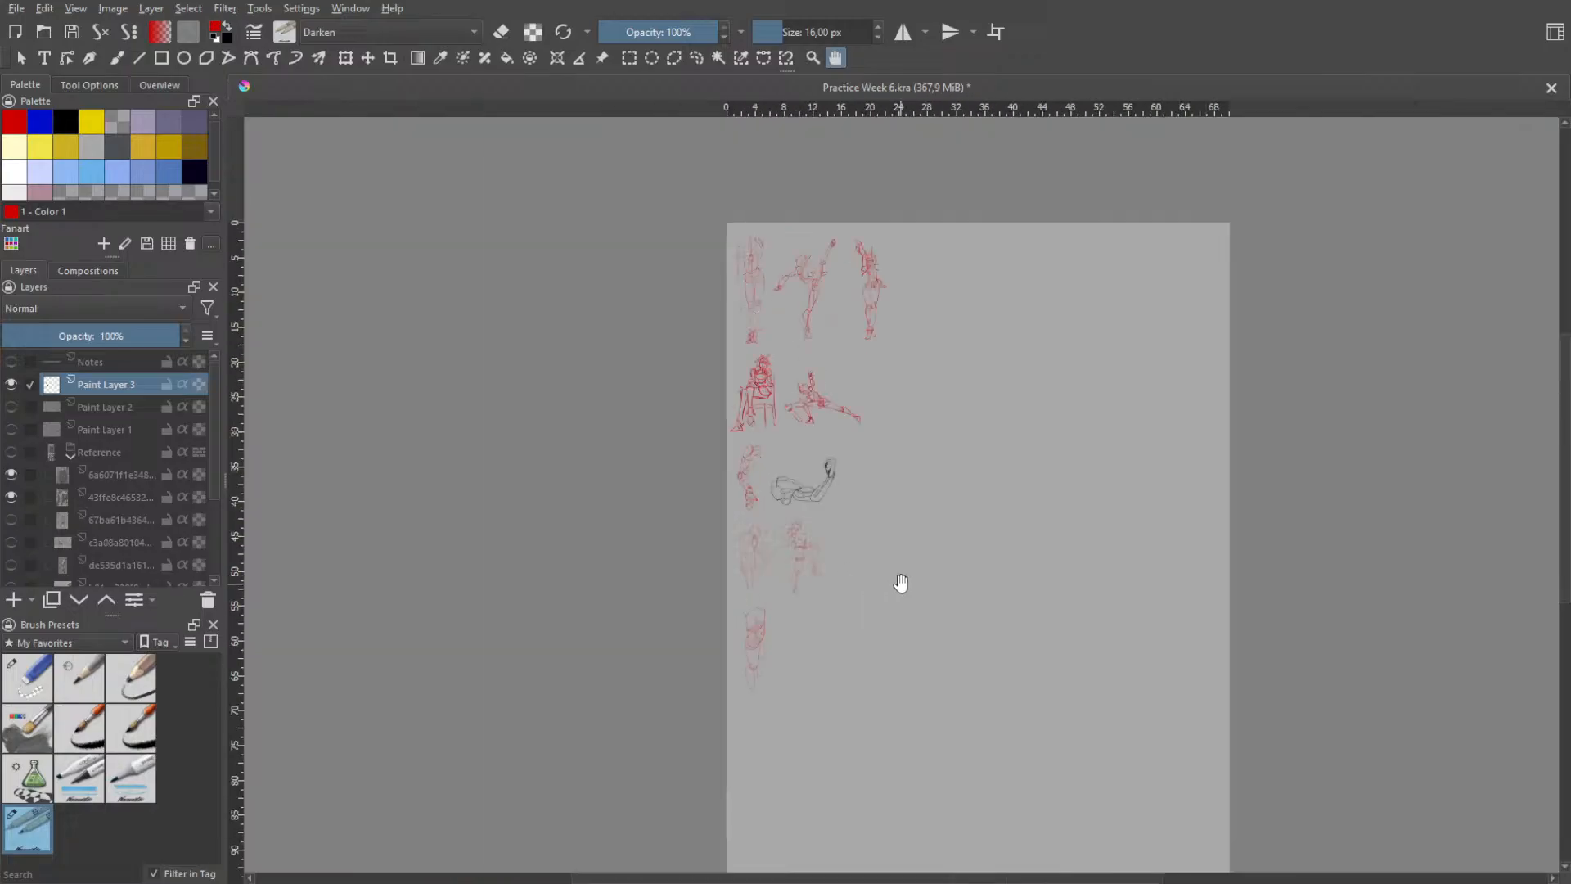
scroll(899, 584, up, 2)
drag(925, 588, 747, 512)
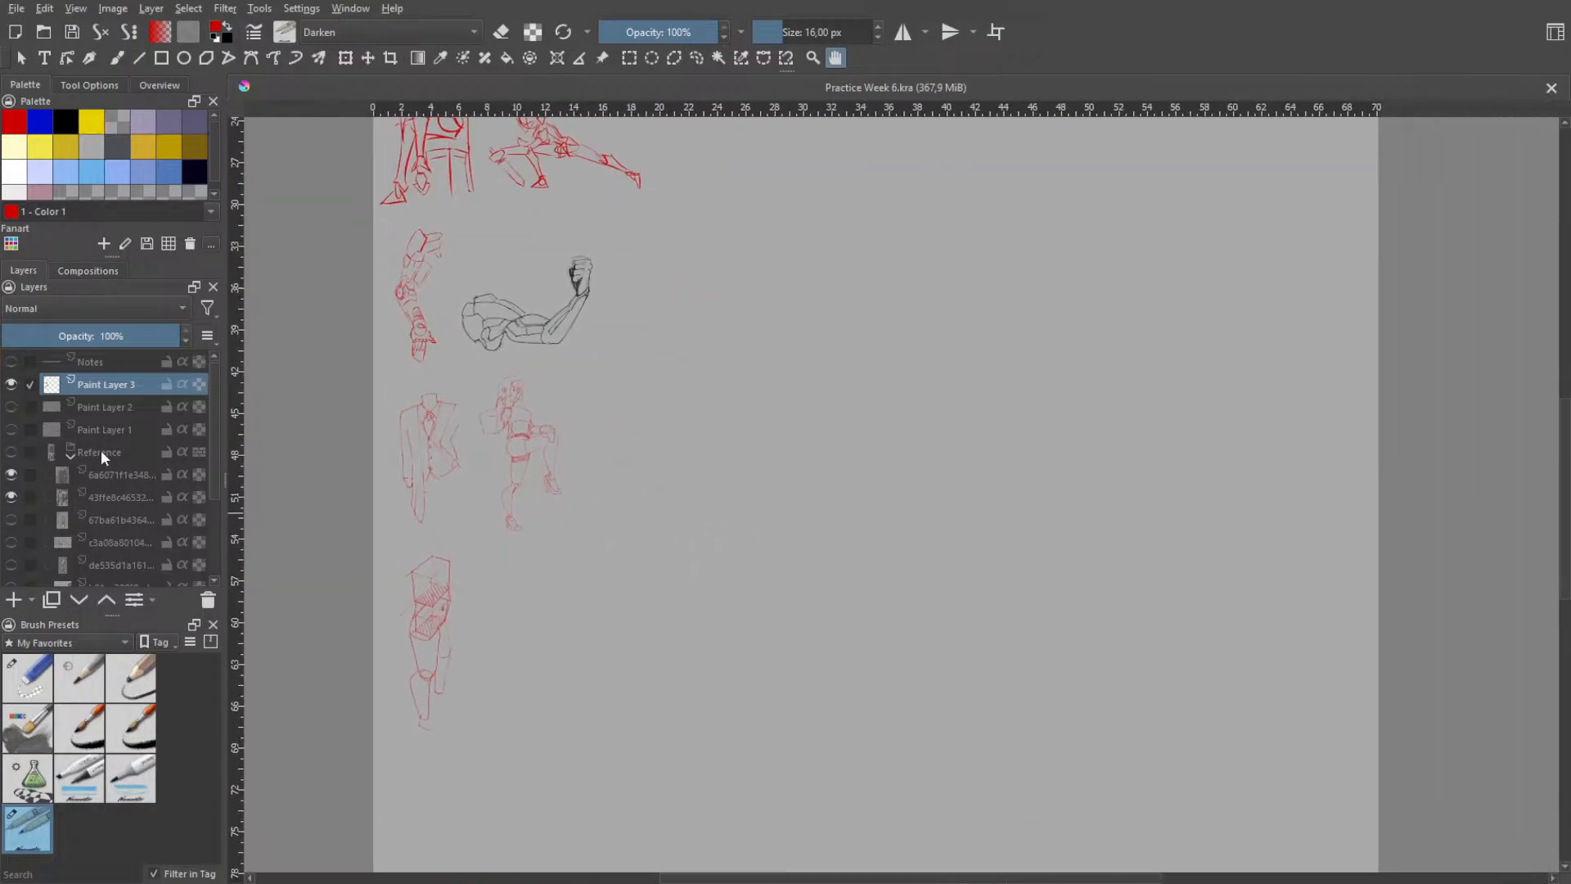
- Show the Reference layer group and hide its black suit and grey coat photo layers
click(12, 459)
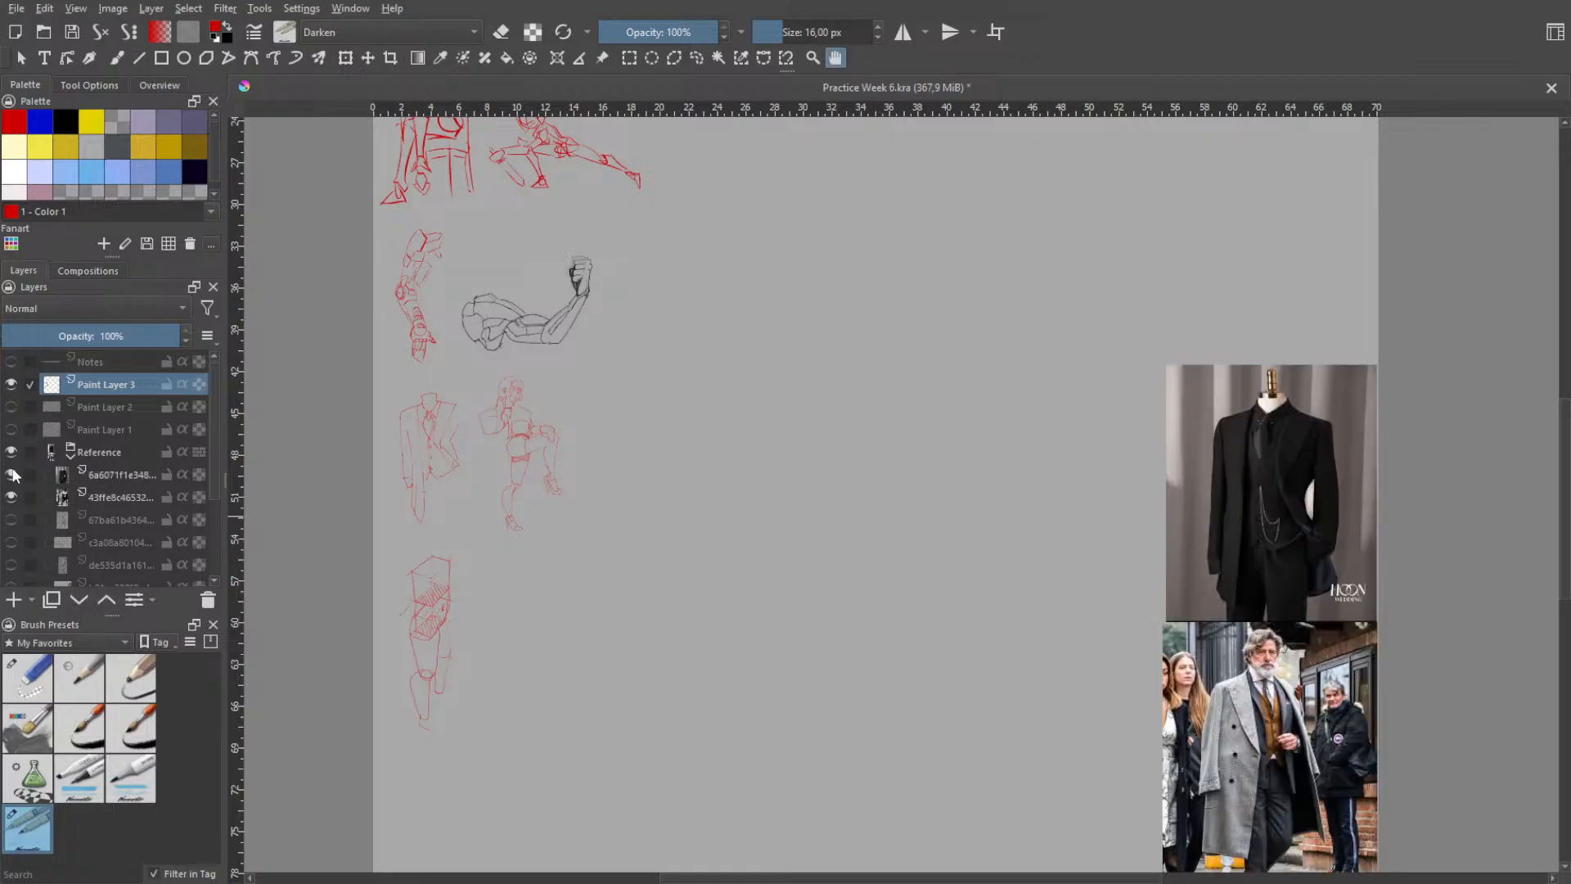
click(11, 475)
click(11, 497)
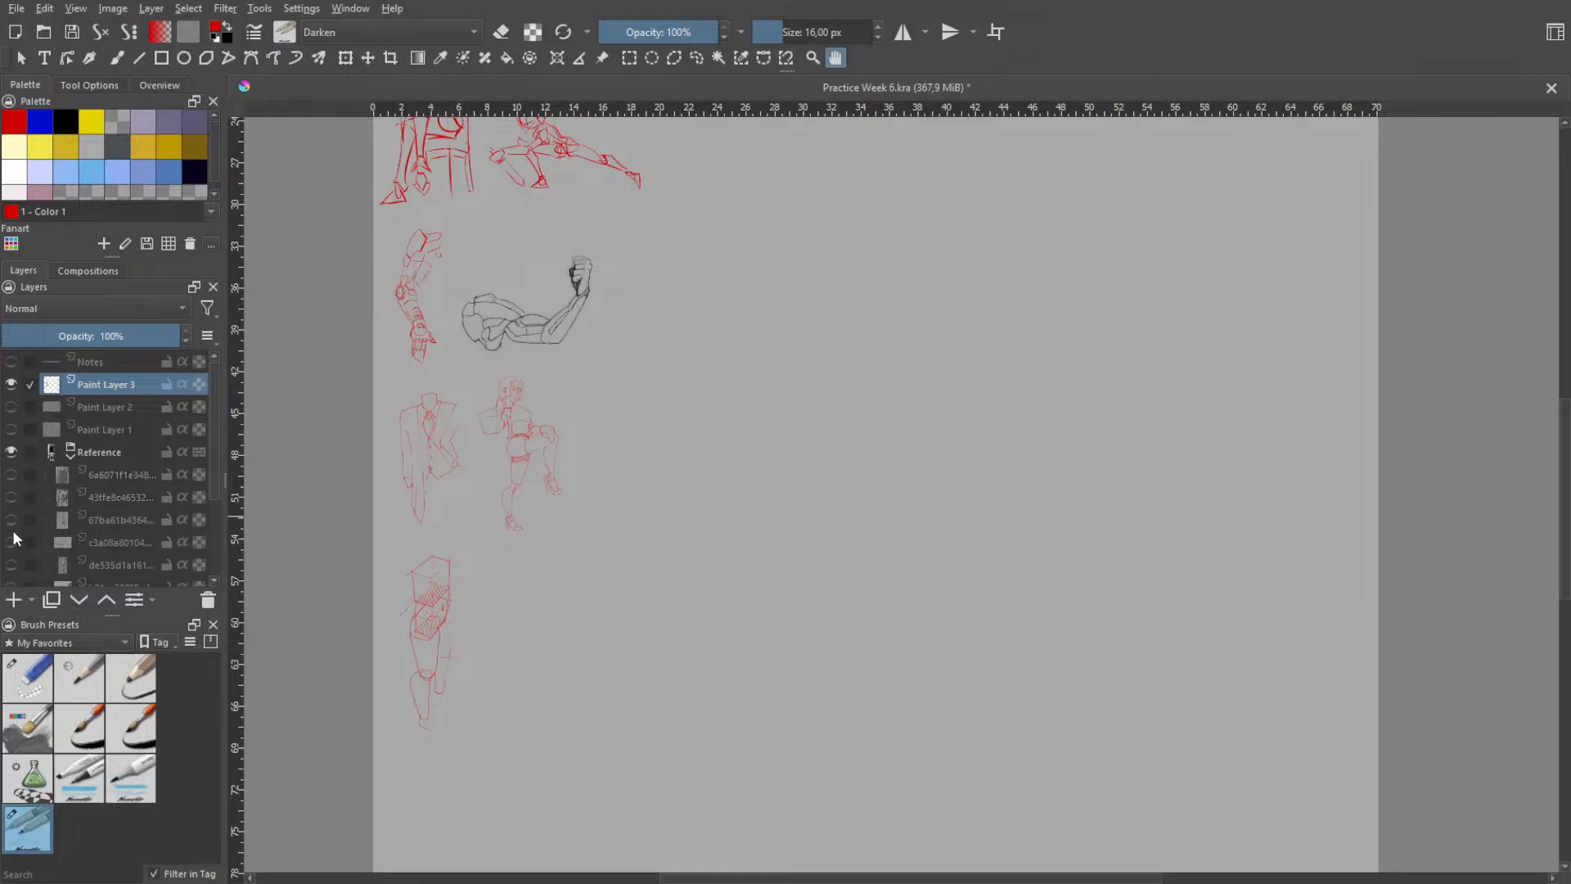
- Preview the seated and lunging figure photos in the Reference group, and hide both photo layers again
click(11, 520)
click(11, 543)
key(minus)
key(minus)
key(minus)
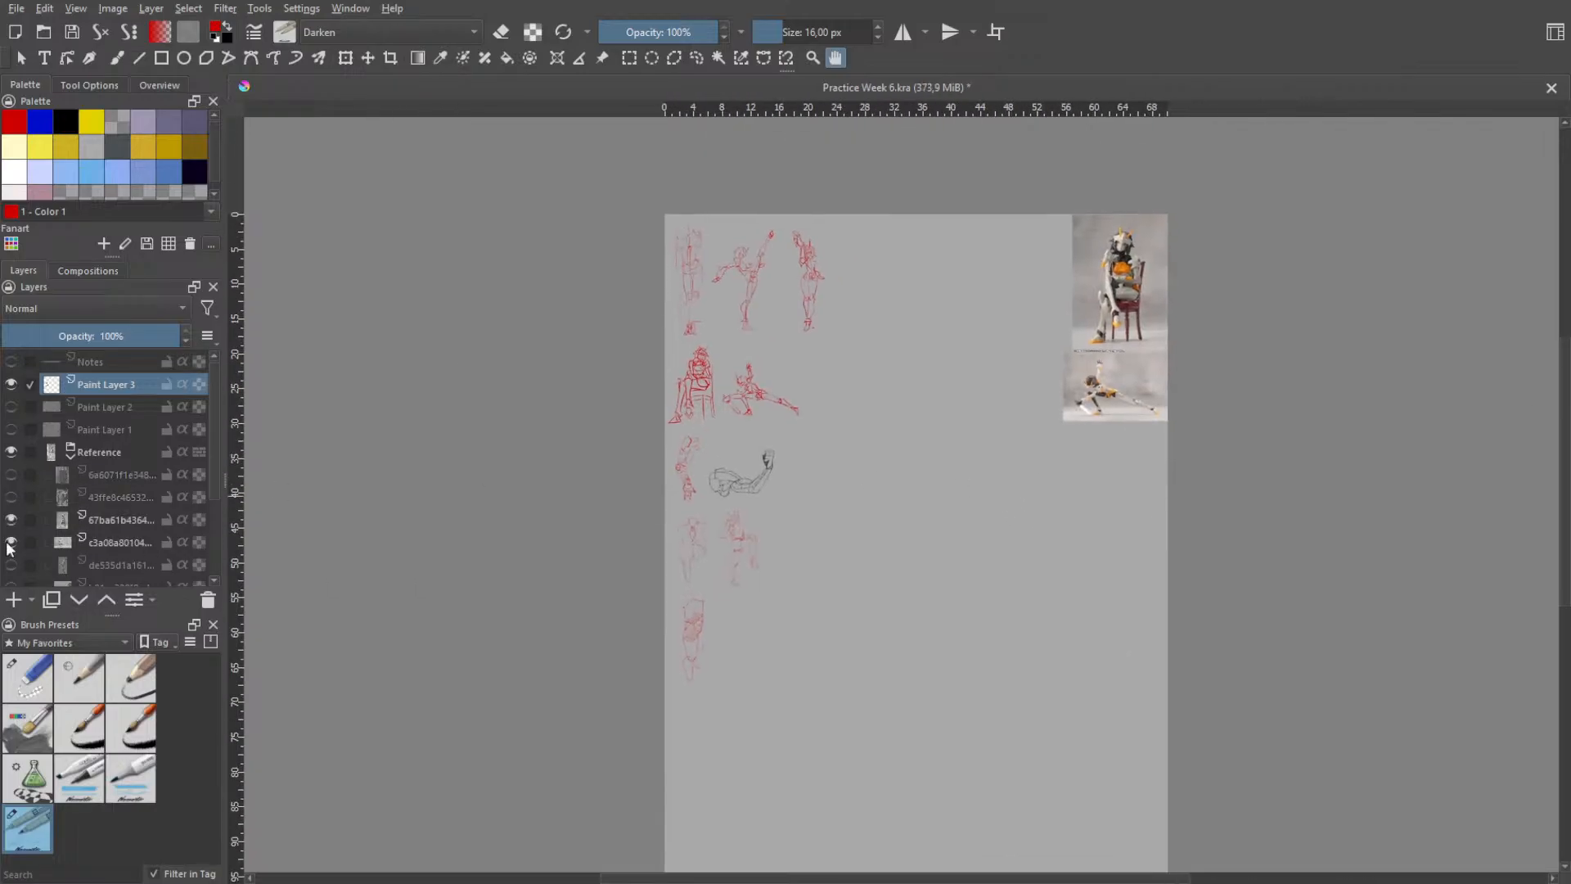
click(11, 521)
click(11, 542)
- Show the lowest layer of the Reference group, the pencil drawing of the figure seated on an ornate chair
scroll(16, 507, down, 3)
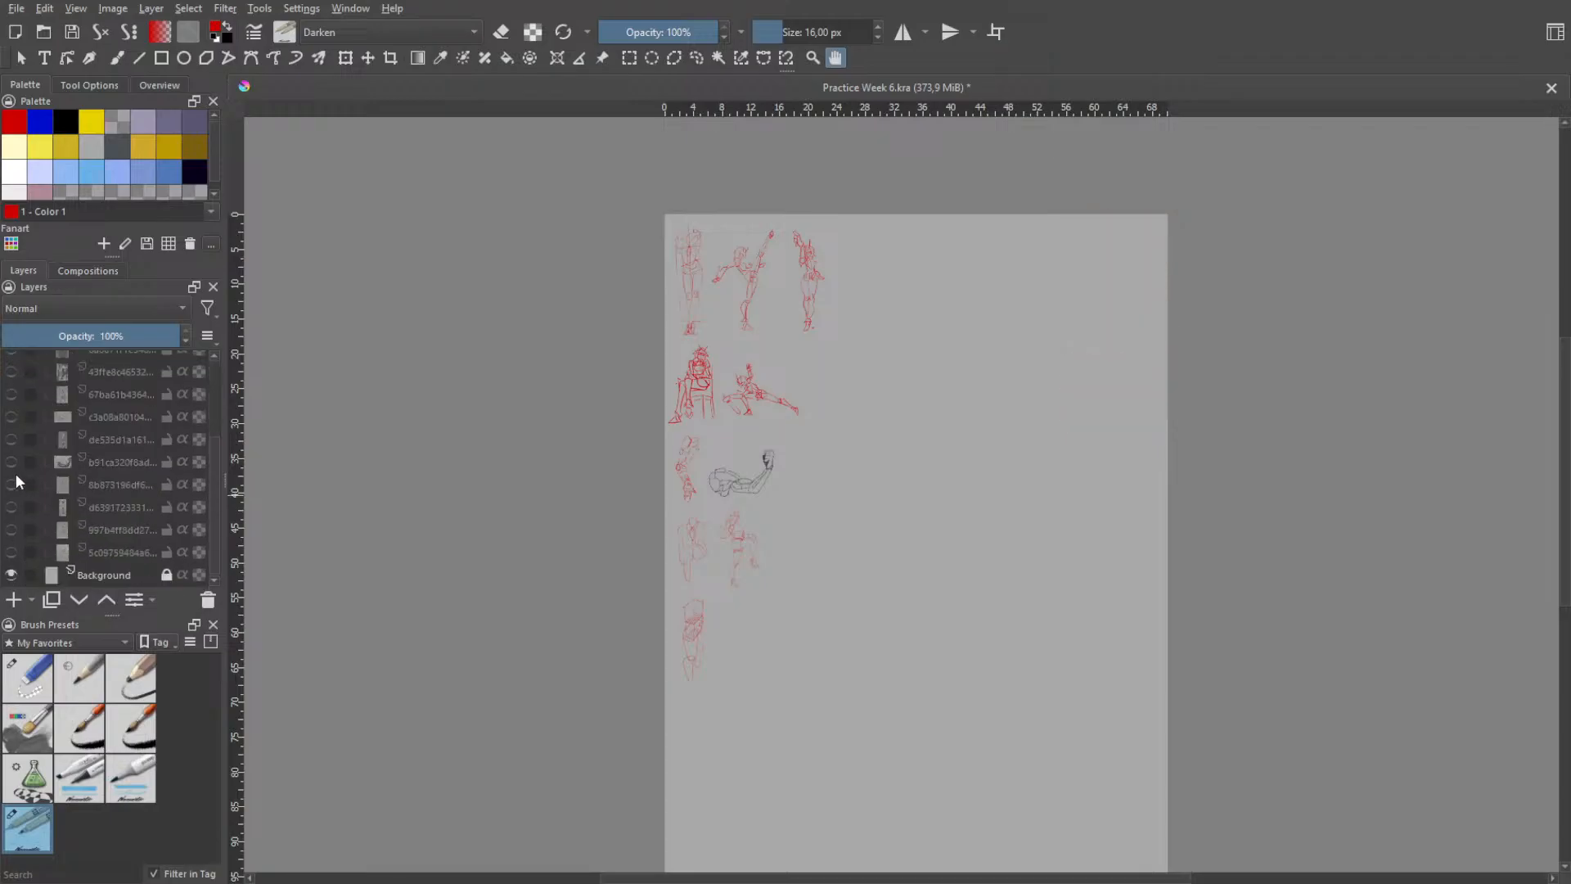
click(11, 466)
click(12, 473)
click(12, 552)
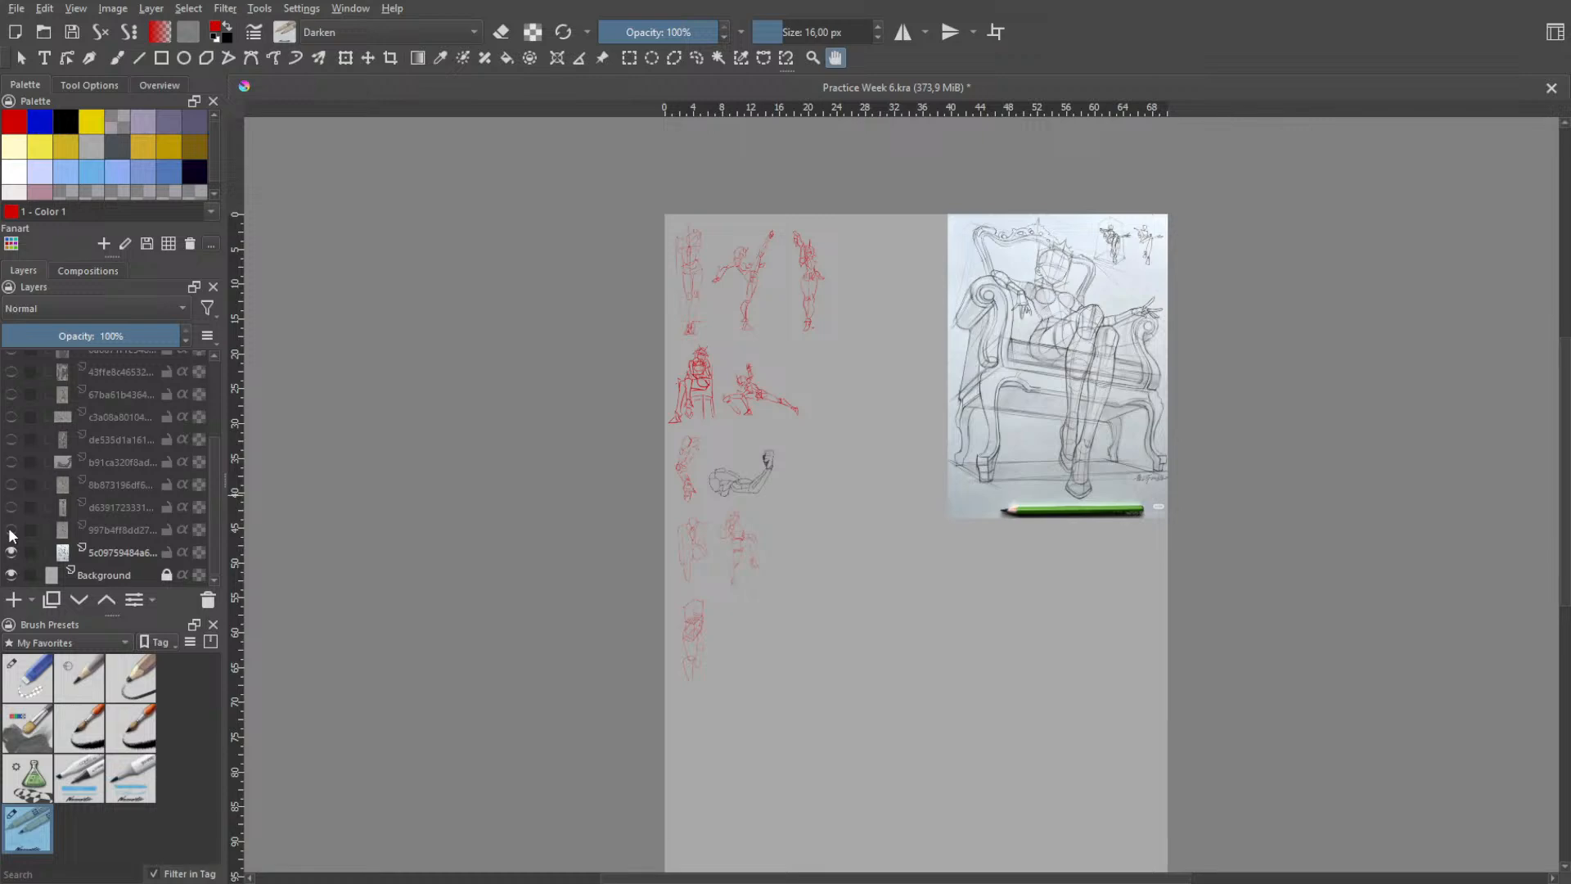
- Examine the chair drawing up close, from the figure's shoes and crossed legs to the torso and head
scroll(1127, 350, up, 3)
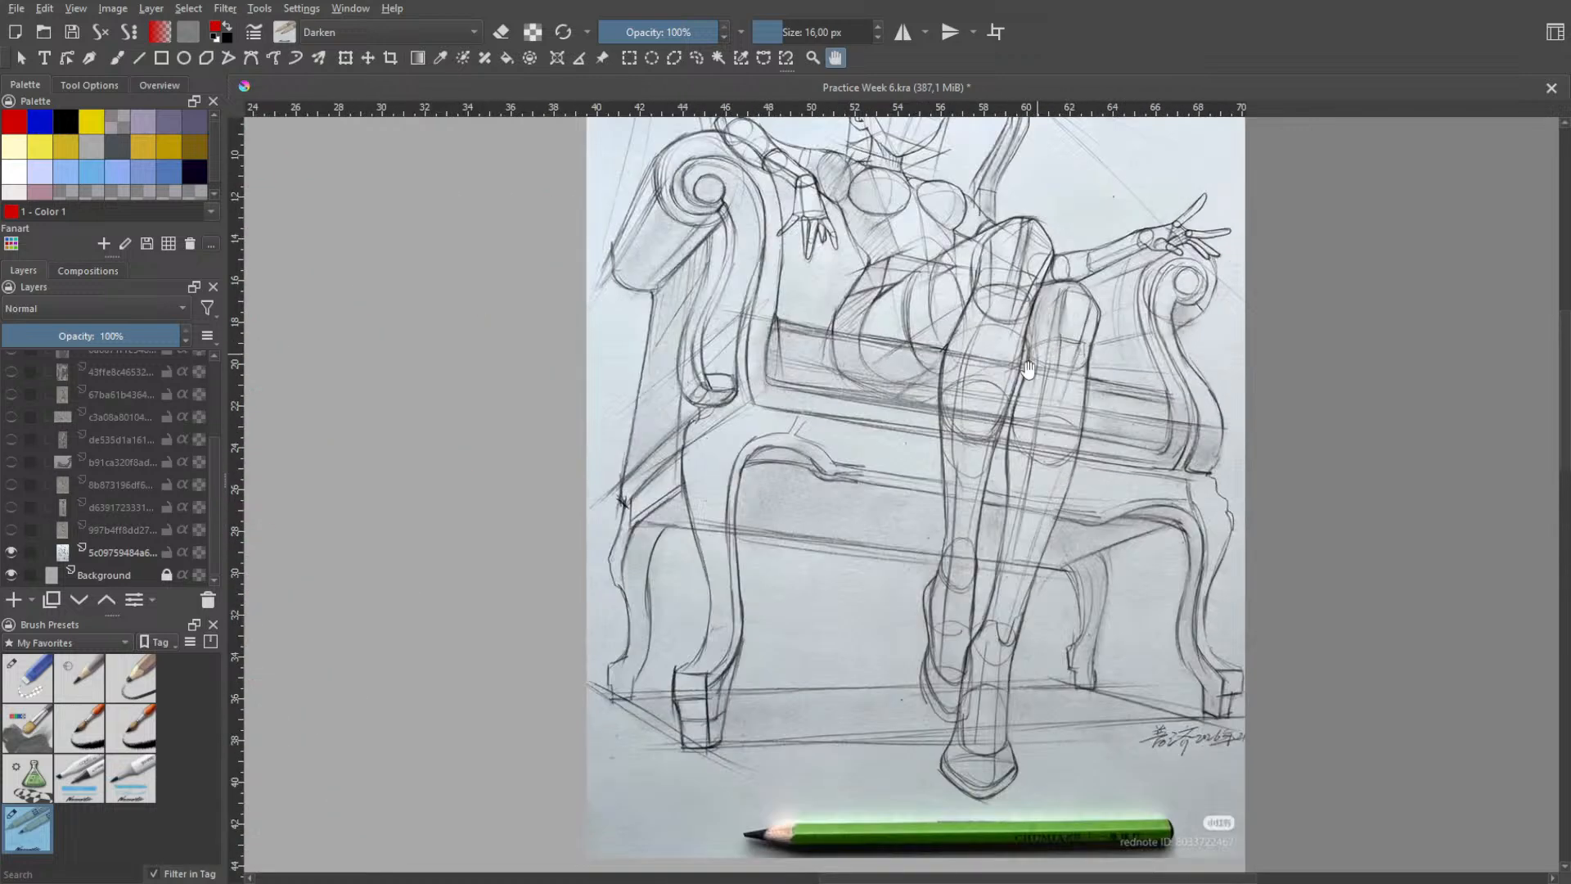
mouse_move(1029, 370)
mouse_down()
mouse_move(1009, 240)
mouse_move(991, 221)
mouse_up()
scroll(1098, 644, up, 3)
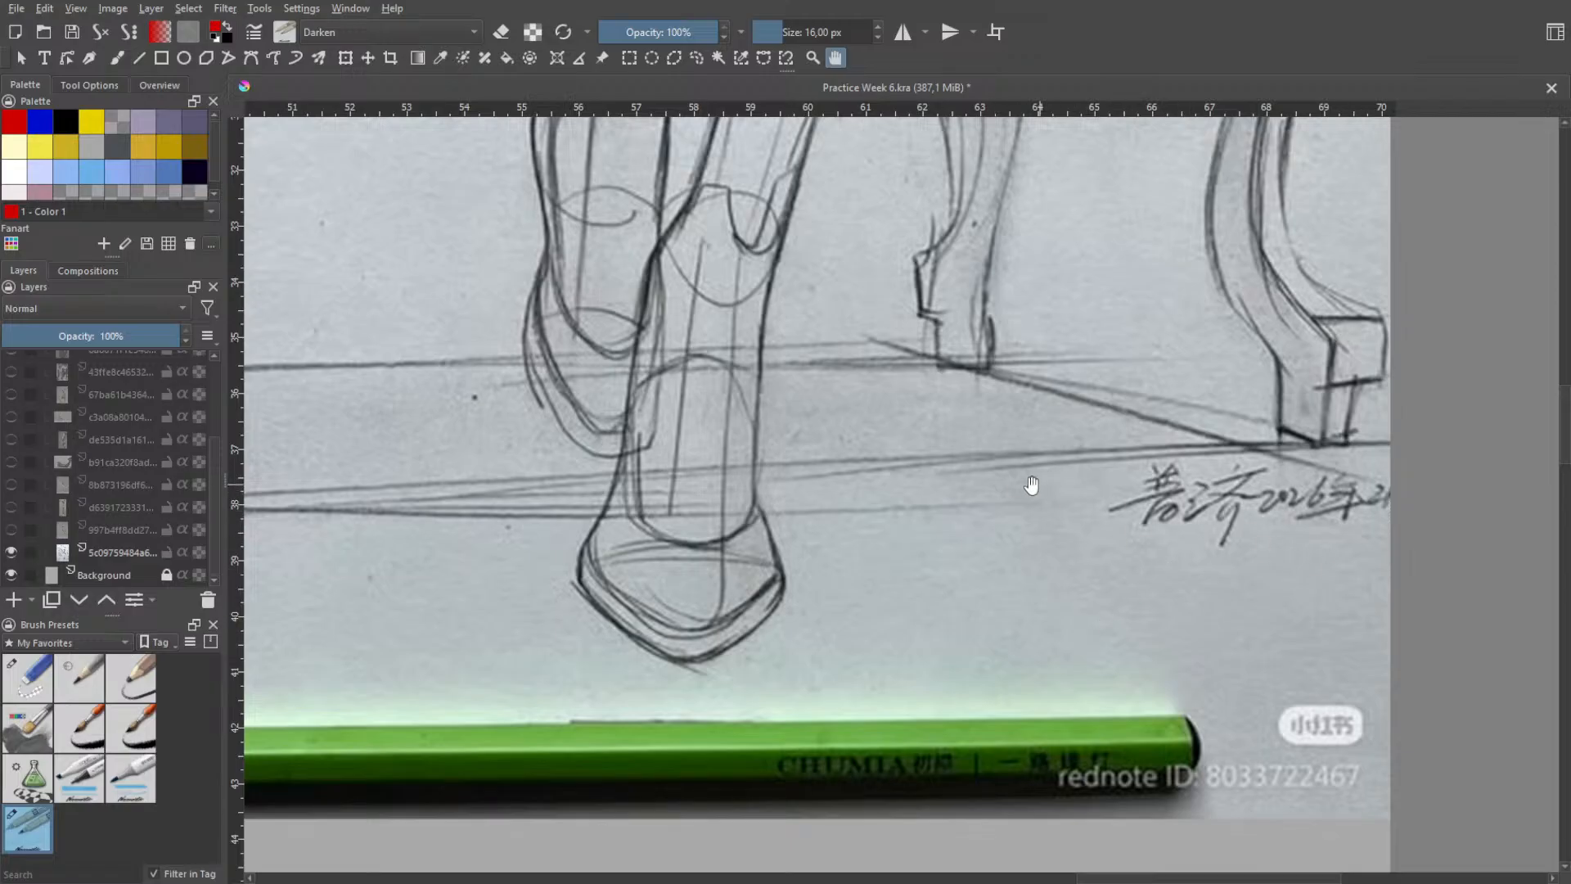
scroll(1031, 485, down, 3)
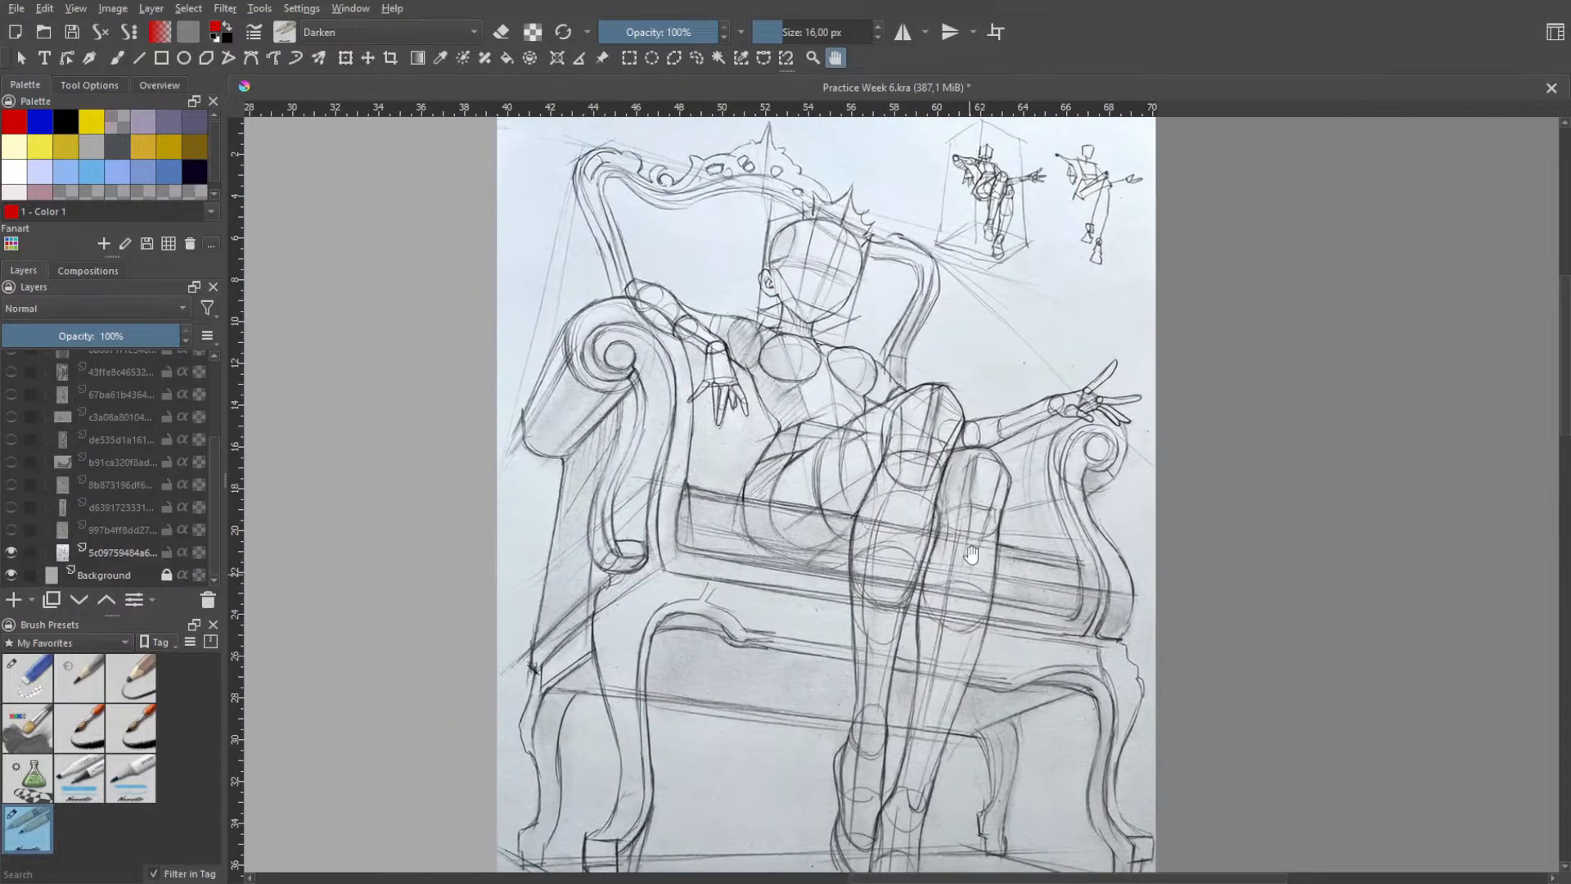
scroll(966, 540, down, 2)
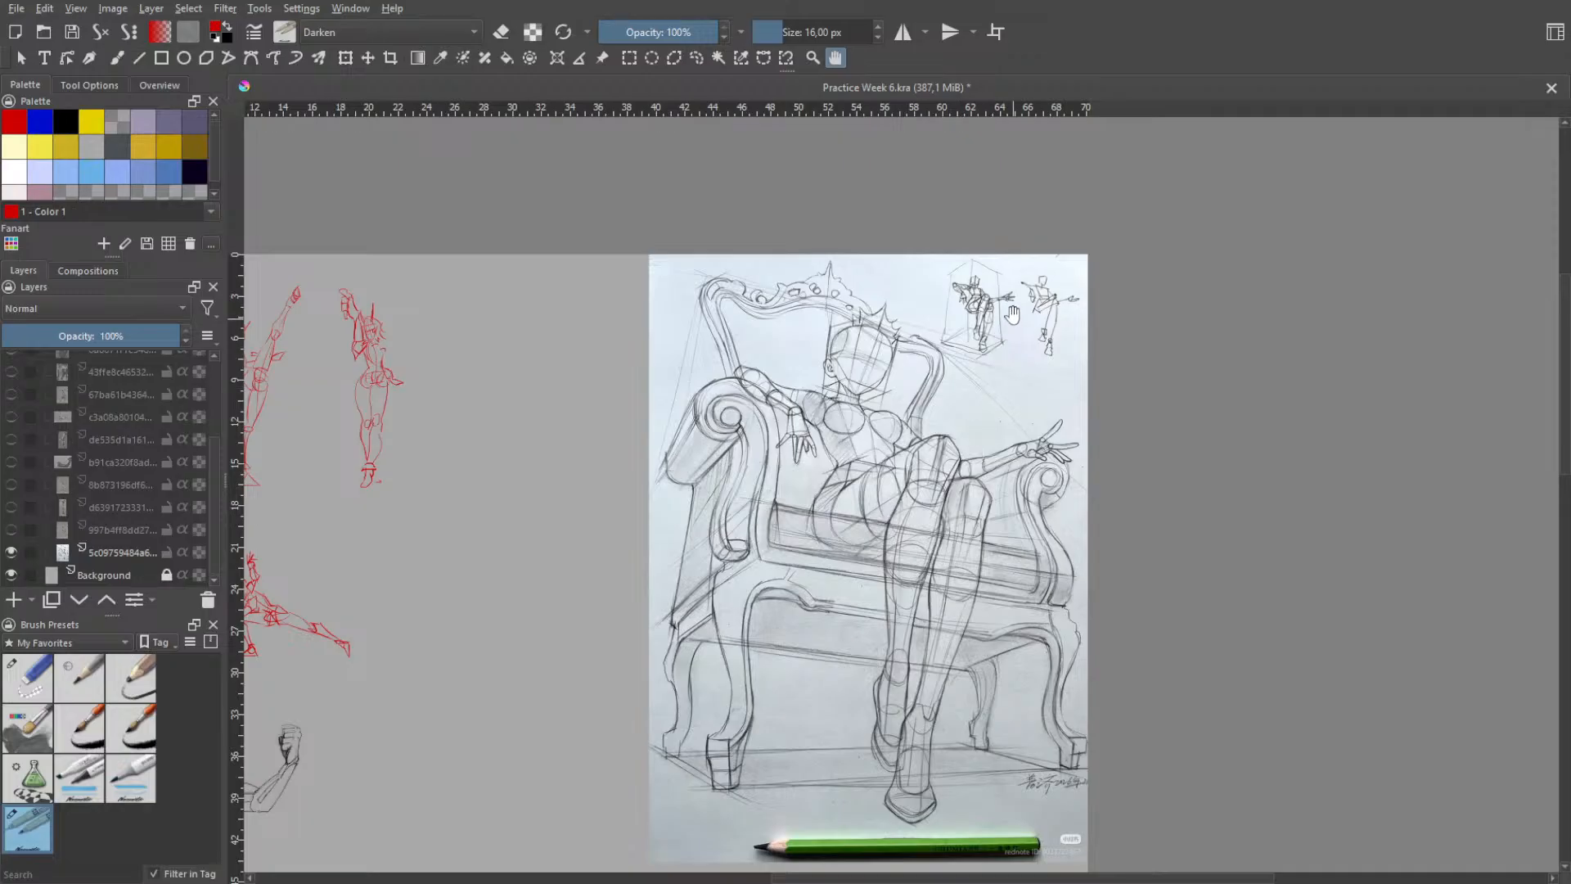
scroll(1013, 314, up, 3)
scroll(1023, 318, up, 1)
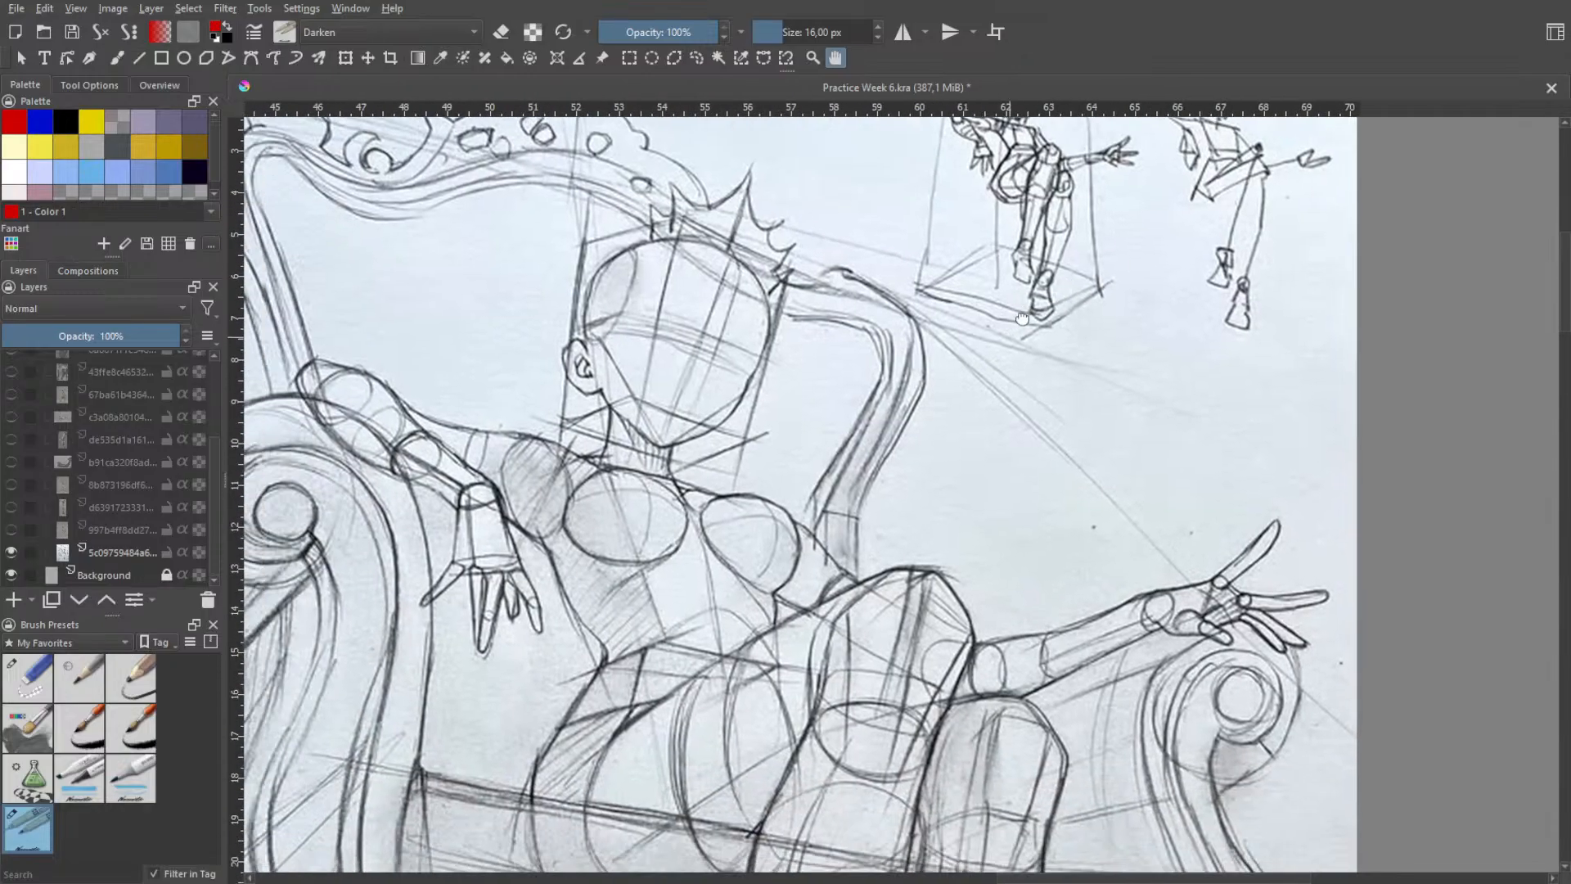
scroll(1023, 318, down, 4)
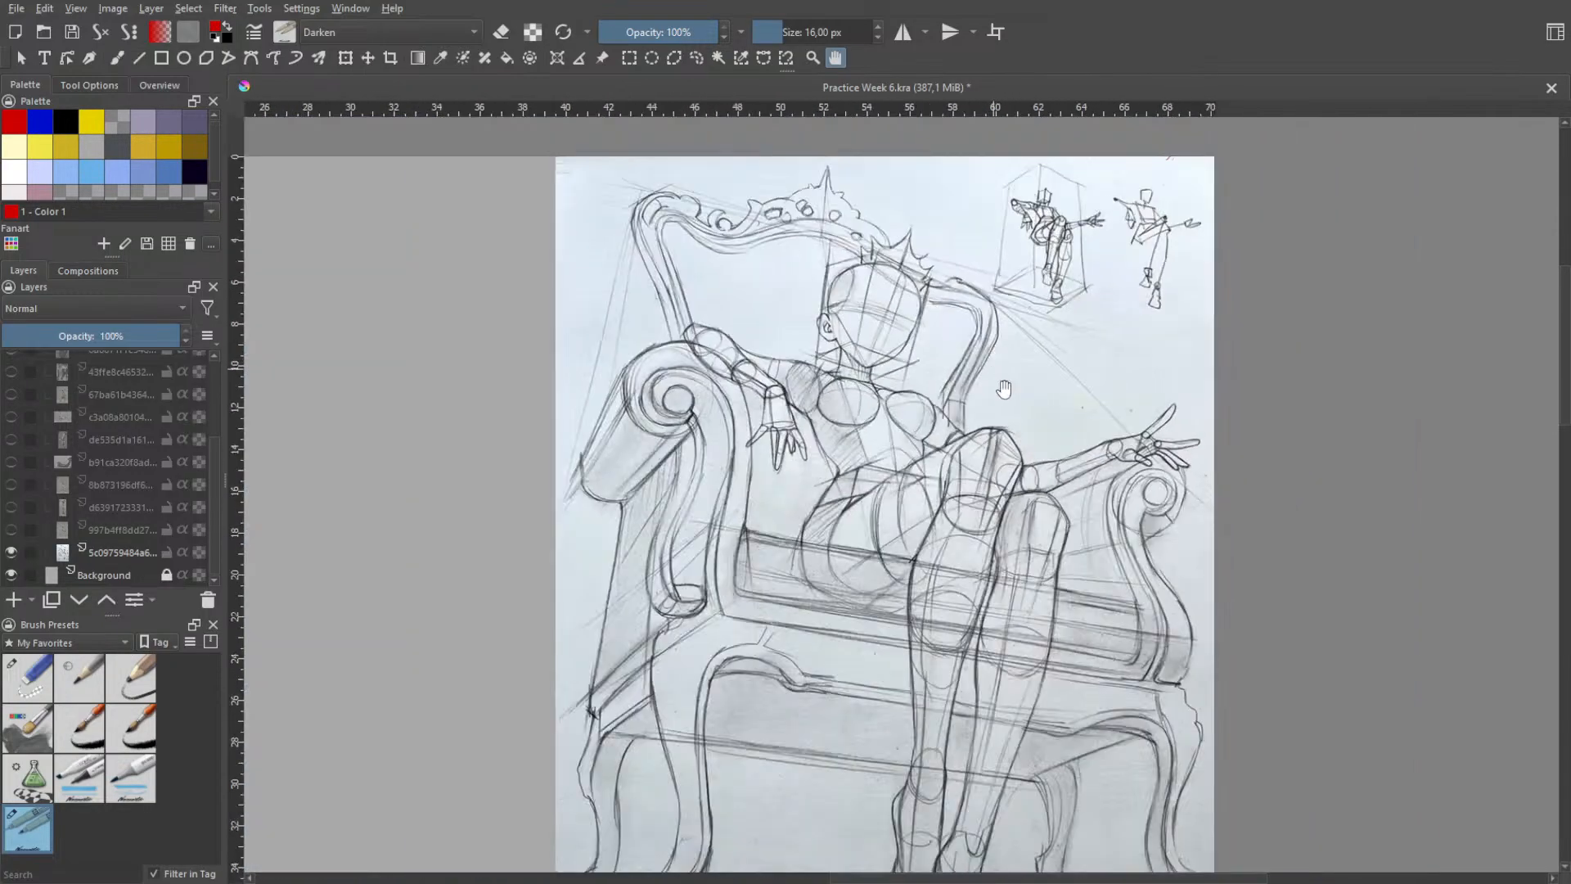
scroll(870, 526, up, 2)
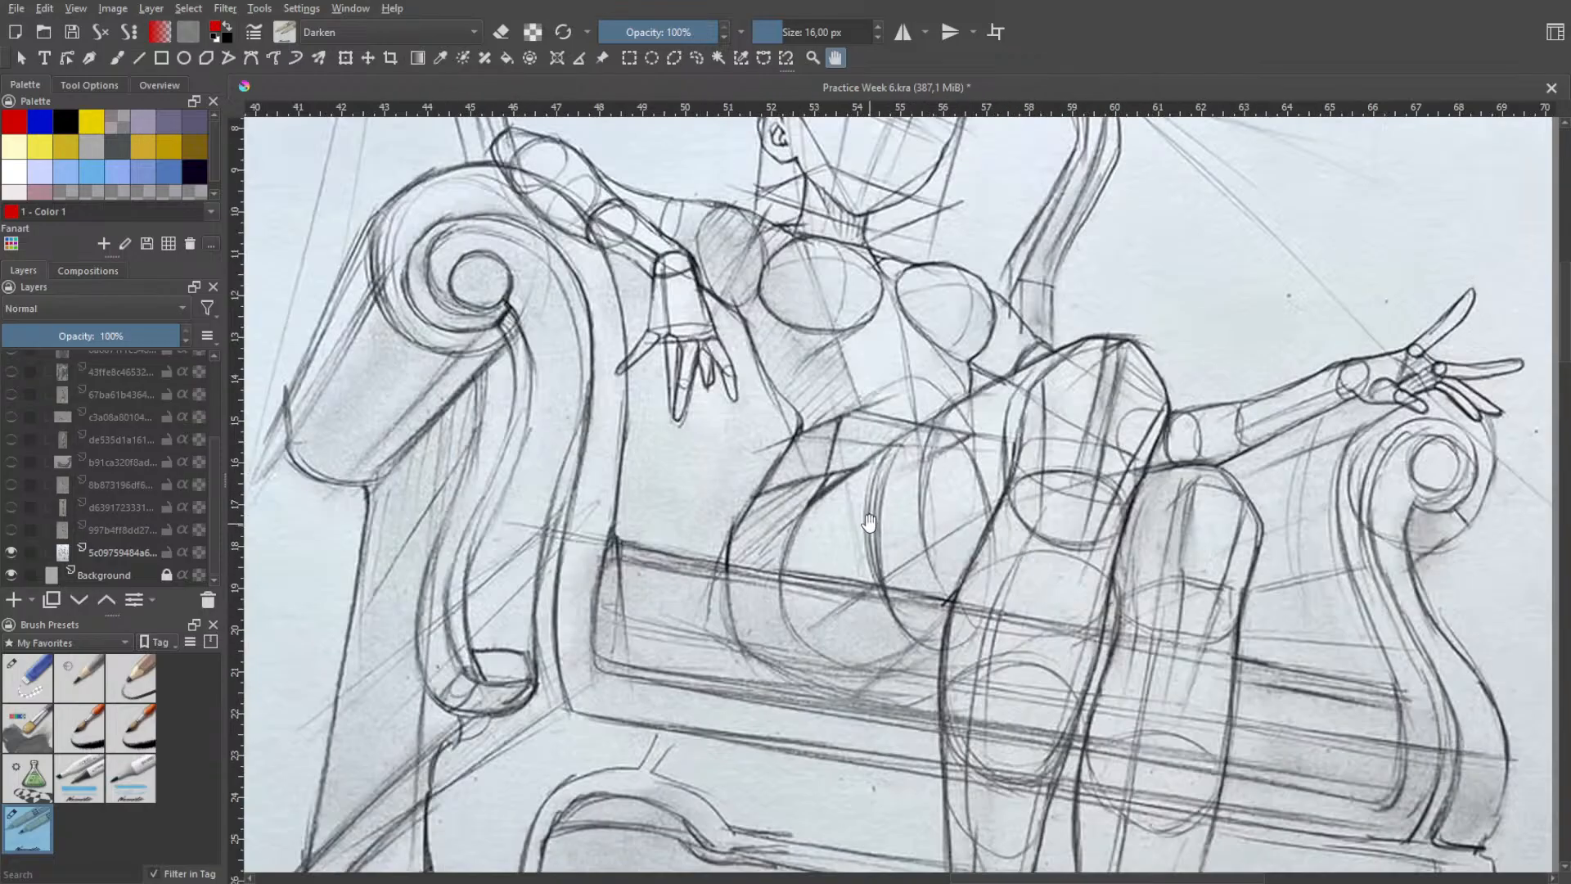
scroll(869, 521, down, 2)
scroll(1128, 327, up, 1)
scroll(1113, 270, up, 3)
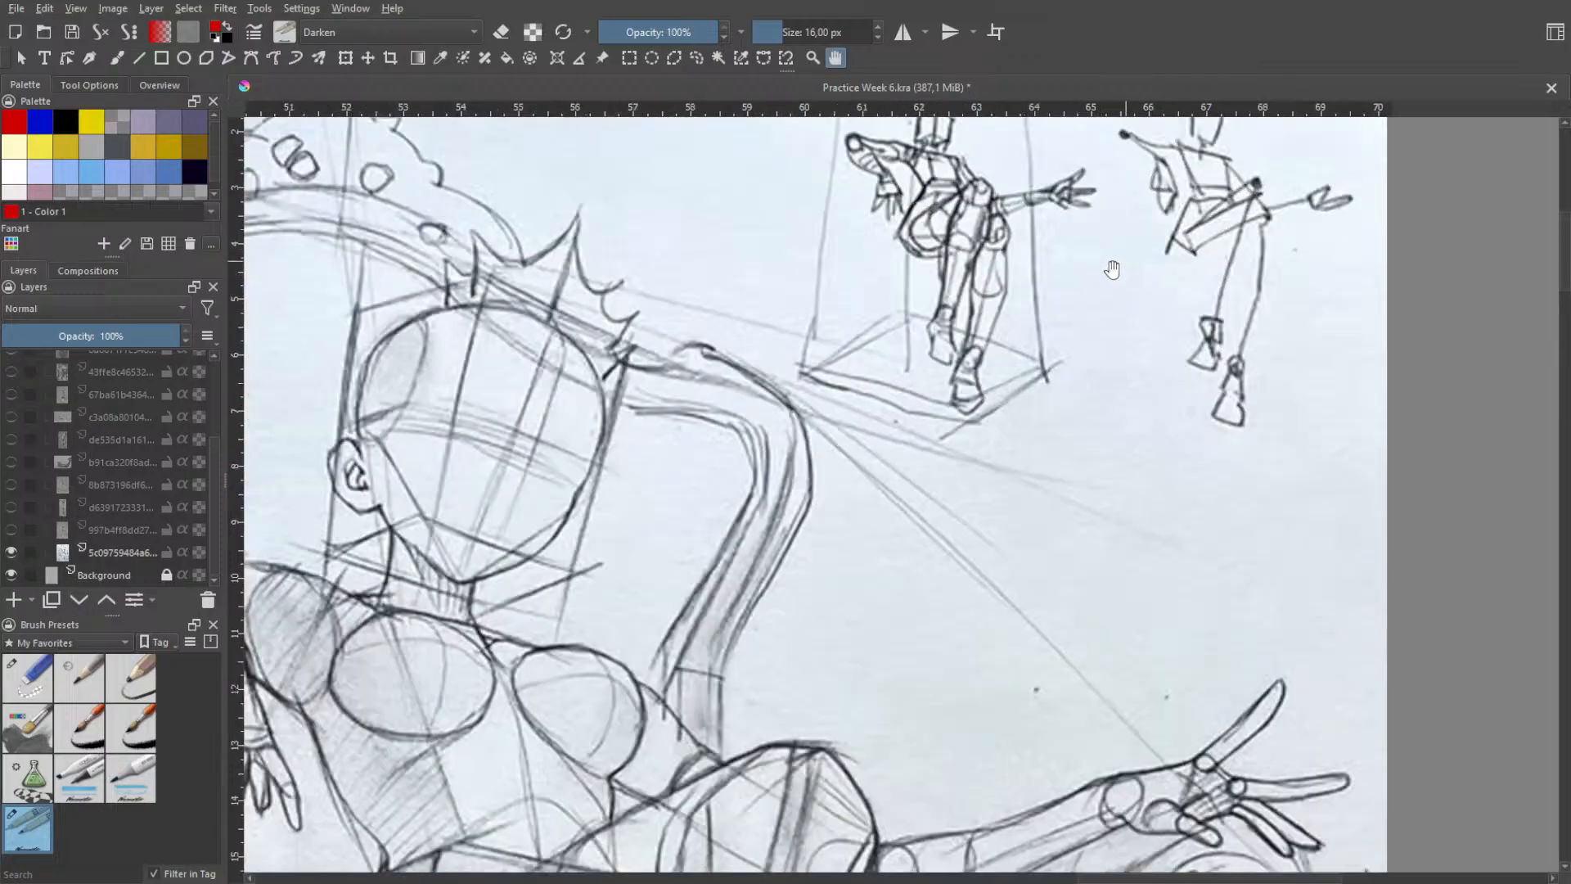
- Compare the boxed mannequin and gesture thumbnails in the reference with the large seated figure and its chair
drag(1111, 268, 1009, 440)
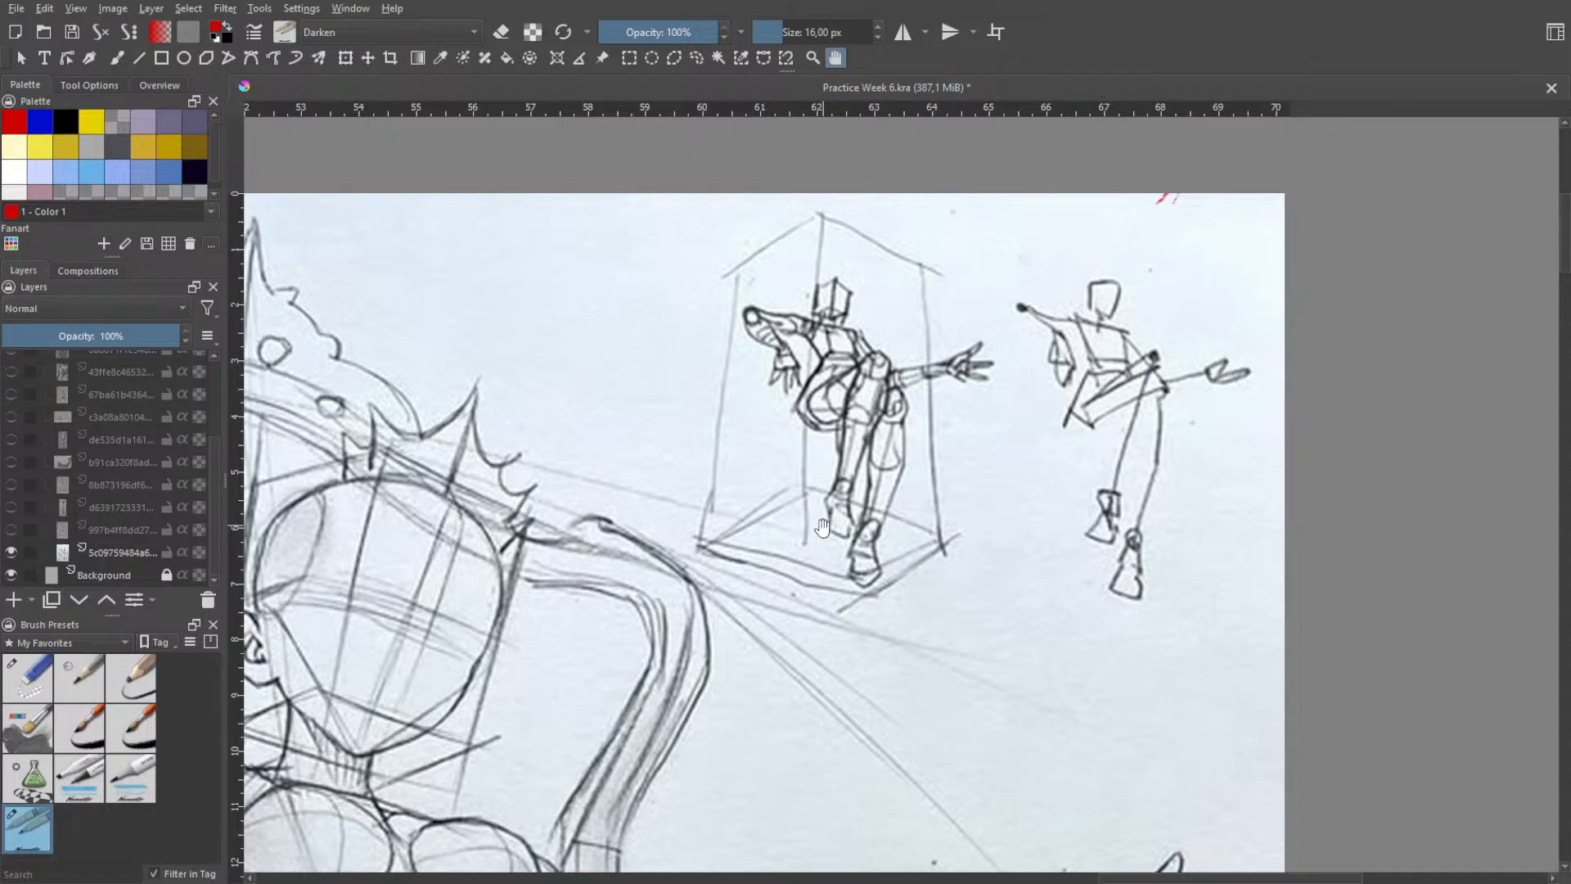
scroll(821, 538, down, 3)
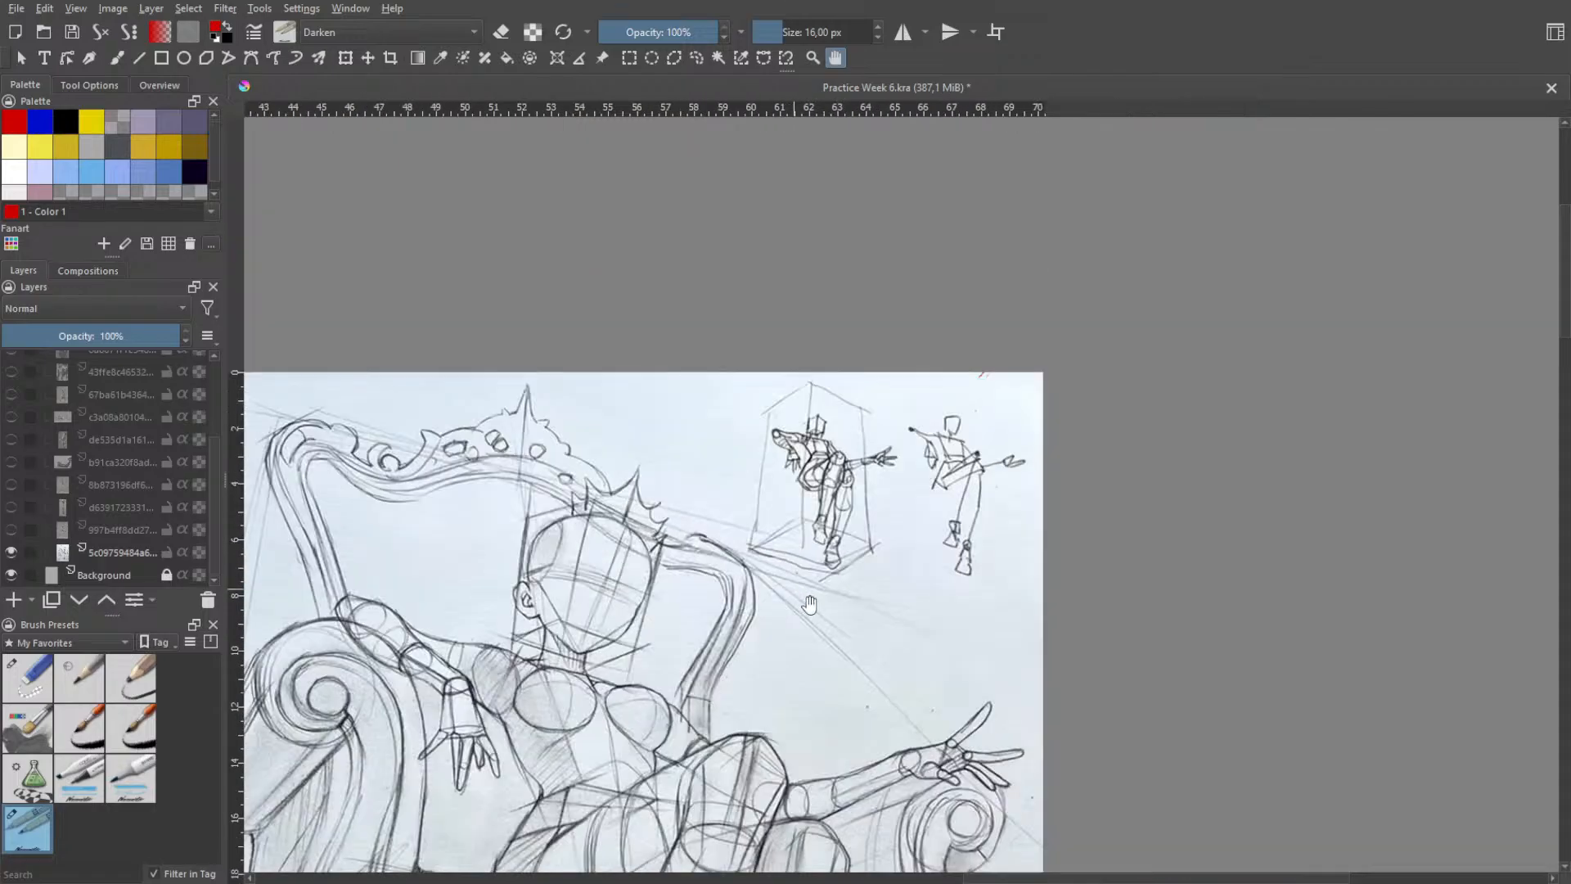
drag(808, 606, 966, 477)
mouse_move(904, 609)
mouse_down()
mouse_move(1025, 397)
mouse_move(987, 416)
mouse_up()
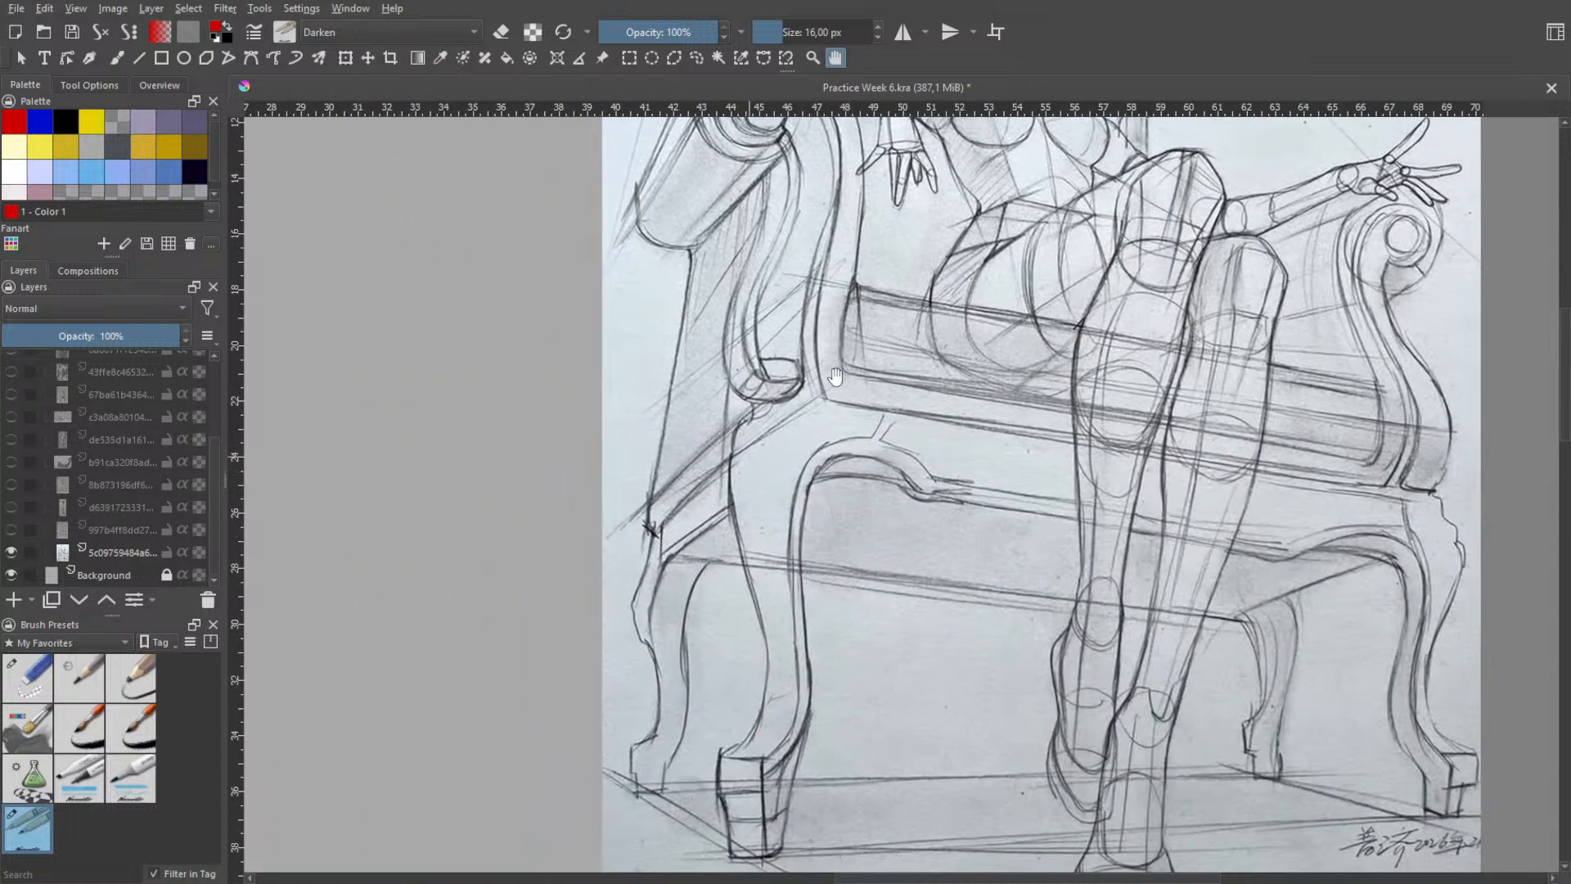
drag(835, 376, 737, 725)
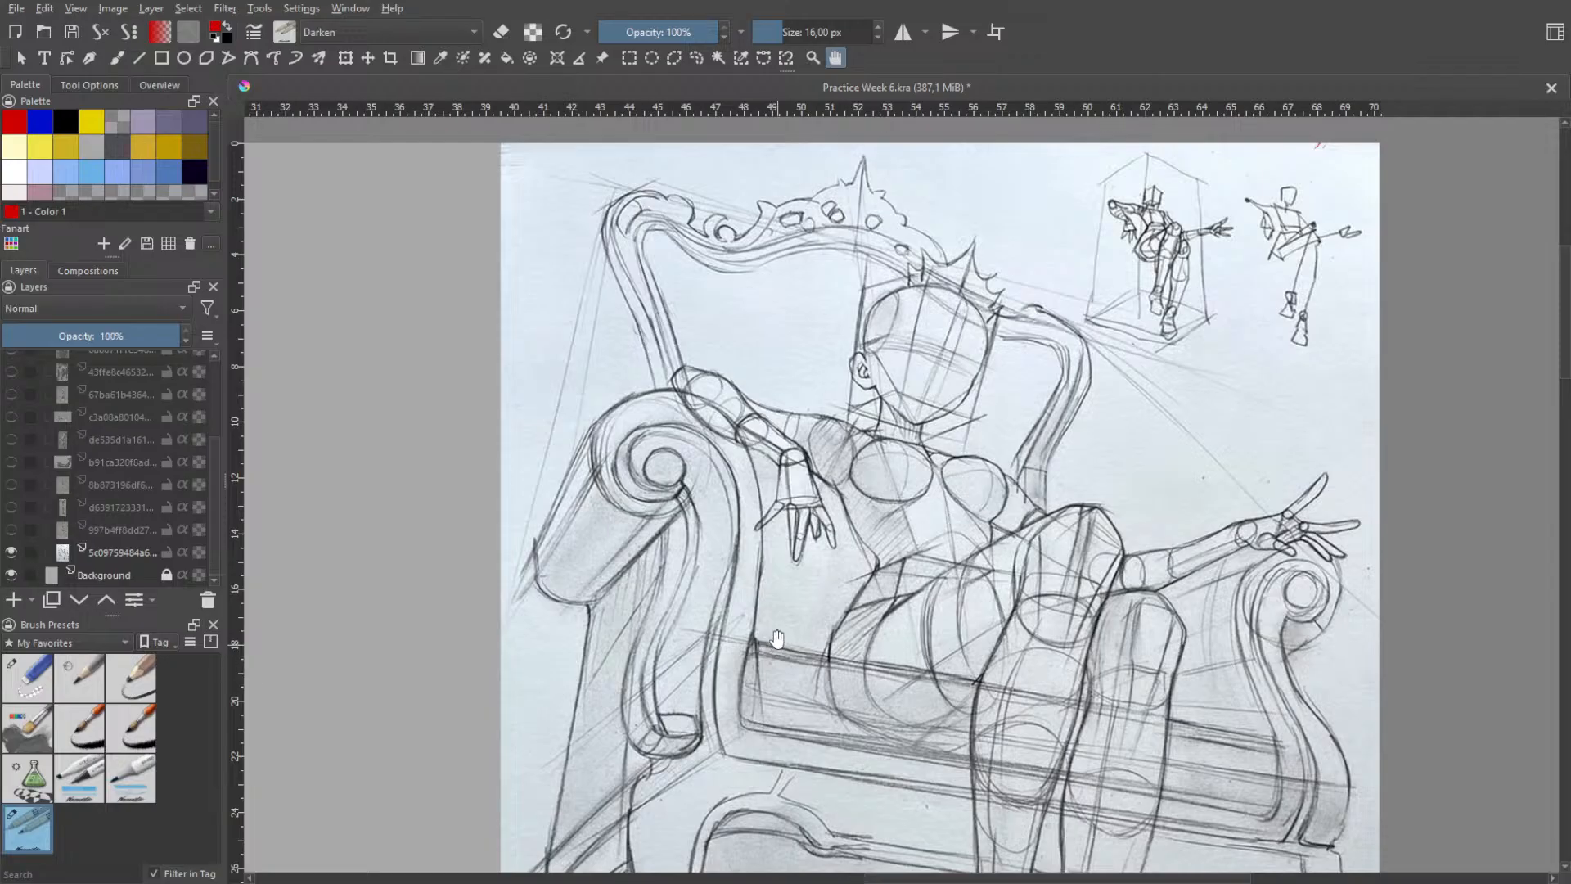
scroll(787, 636, down, 2)
scroll(809, 638, down, 3)
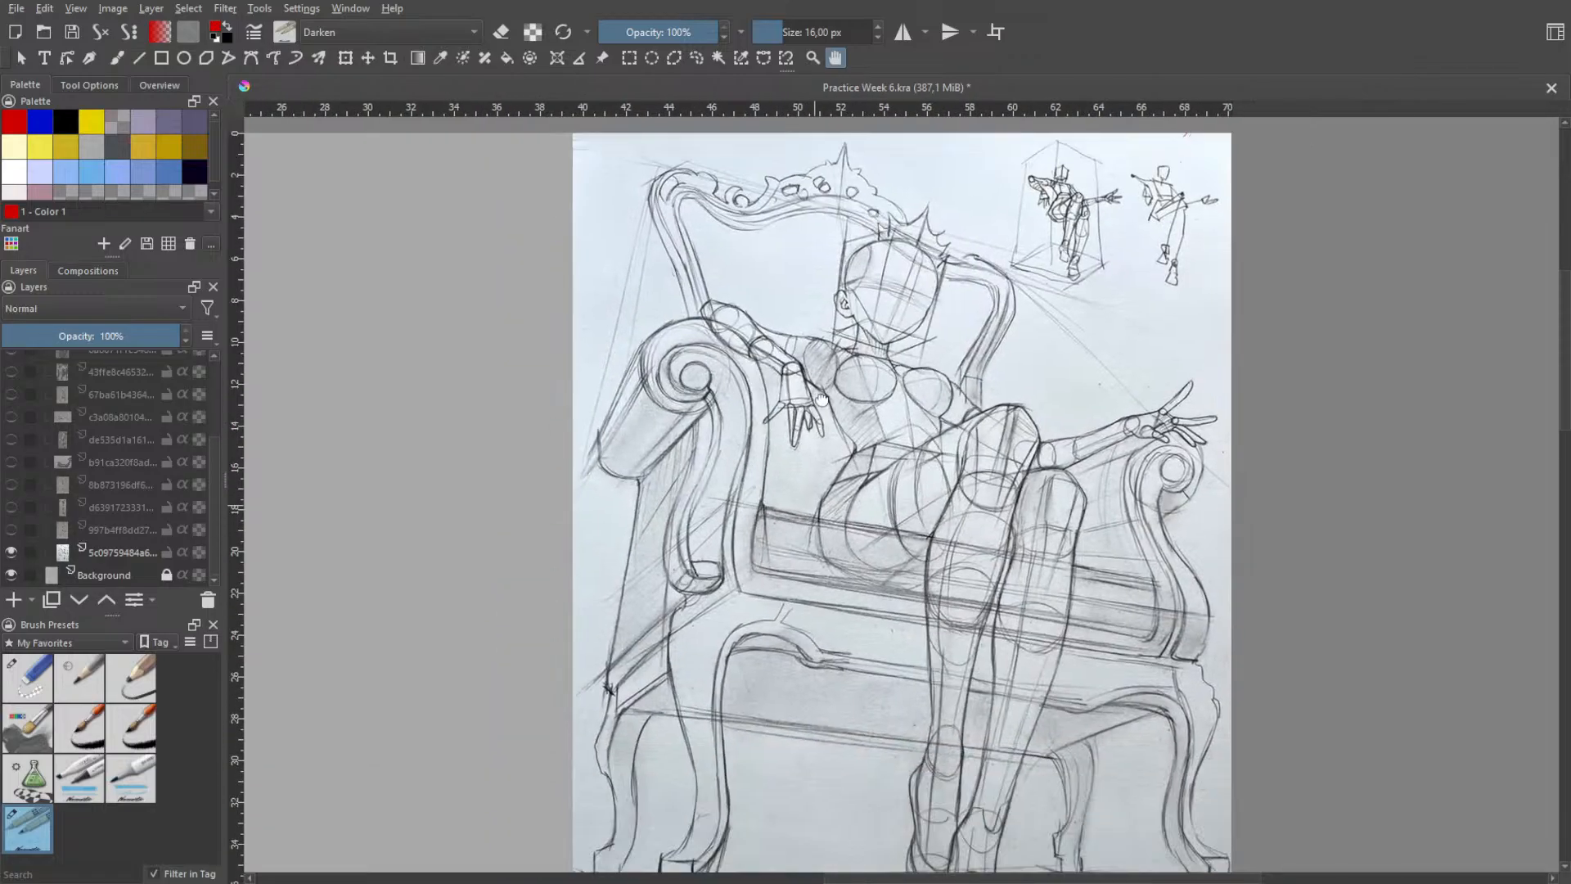
scroll(849, 627, down, 3)
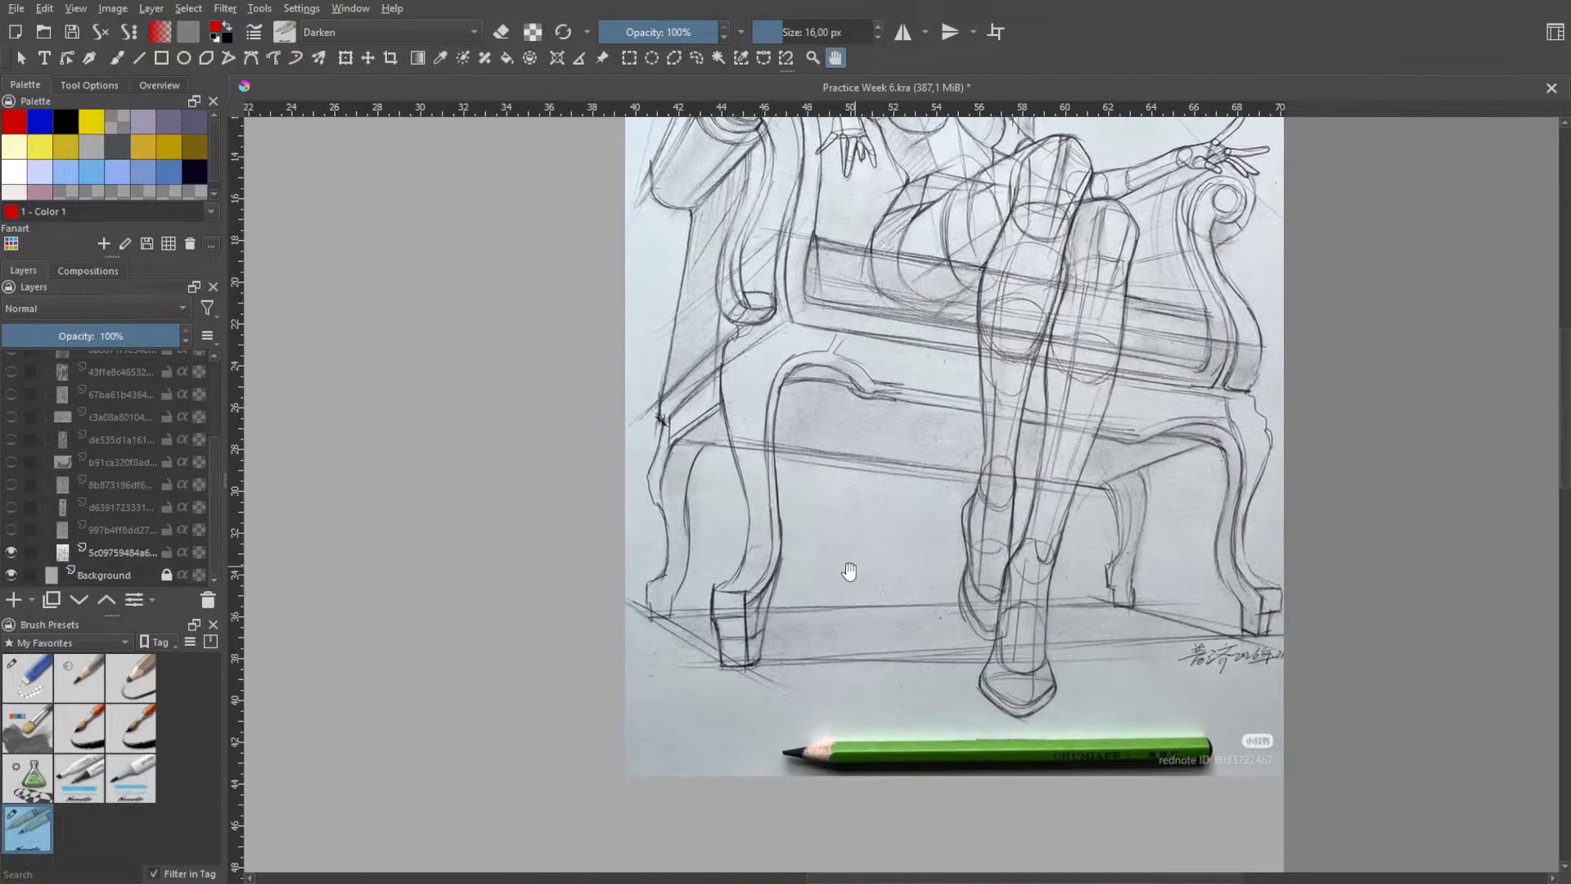
drag(927, 260, 835, 449)
drag(1003, 212, 881, 459)
scroll(928, 398, up, 3)
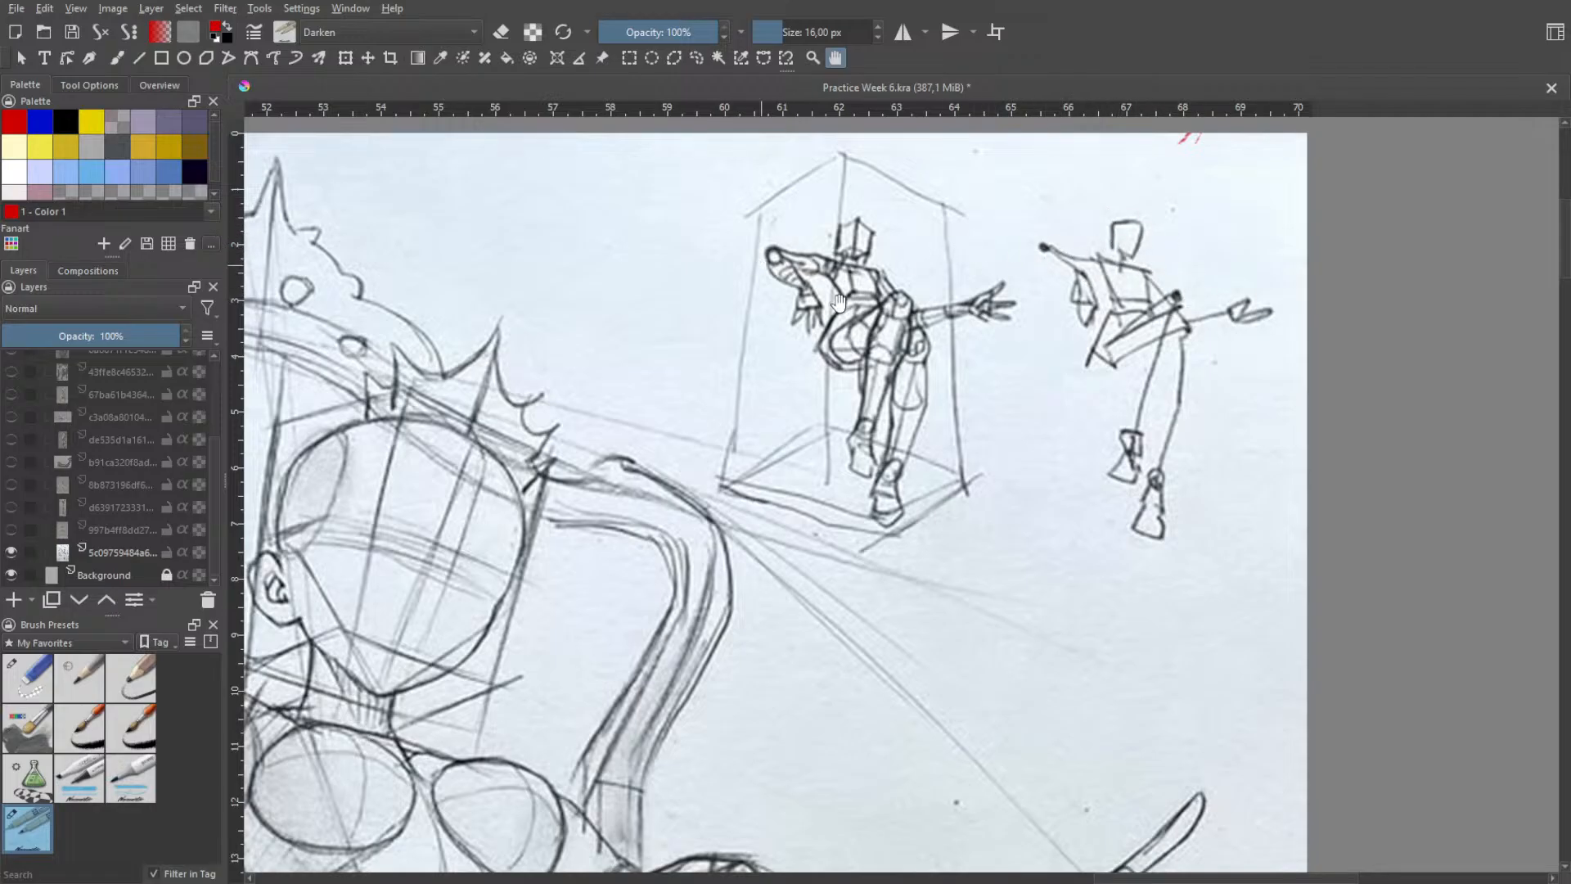
scroll(841, 347, down, 2)
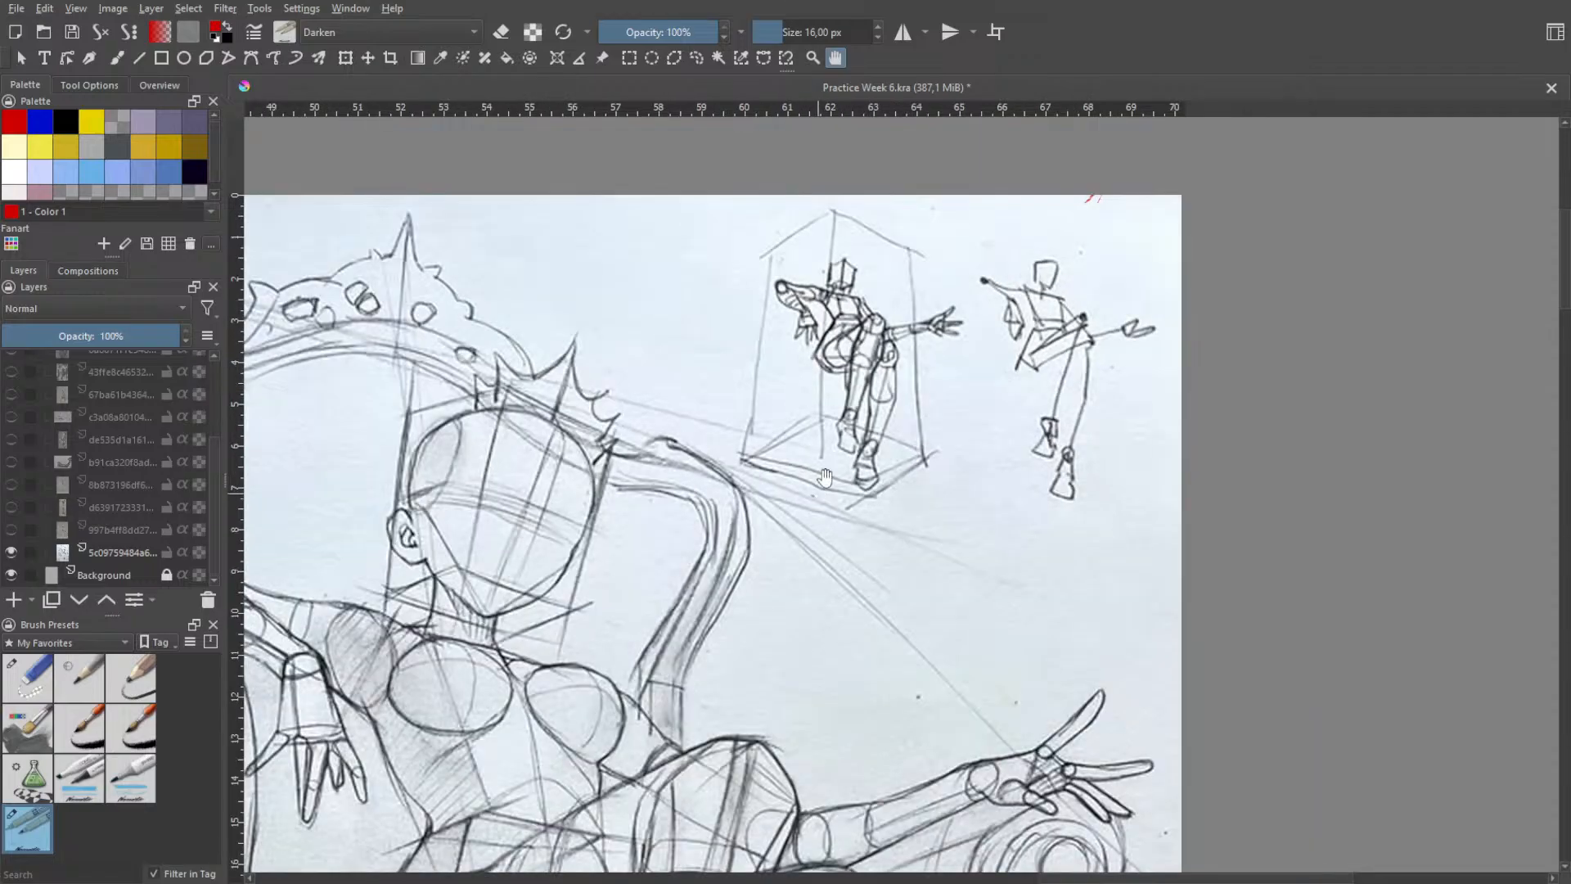
scroll(831, 377, up, 5)
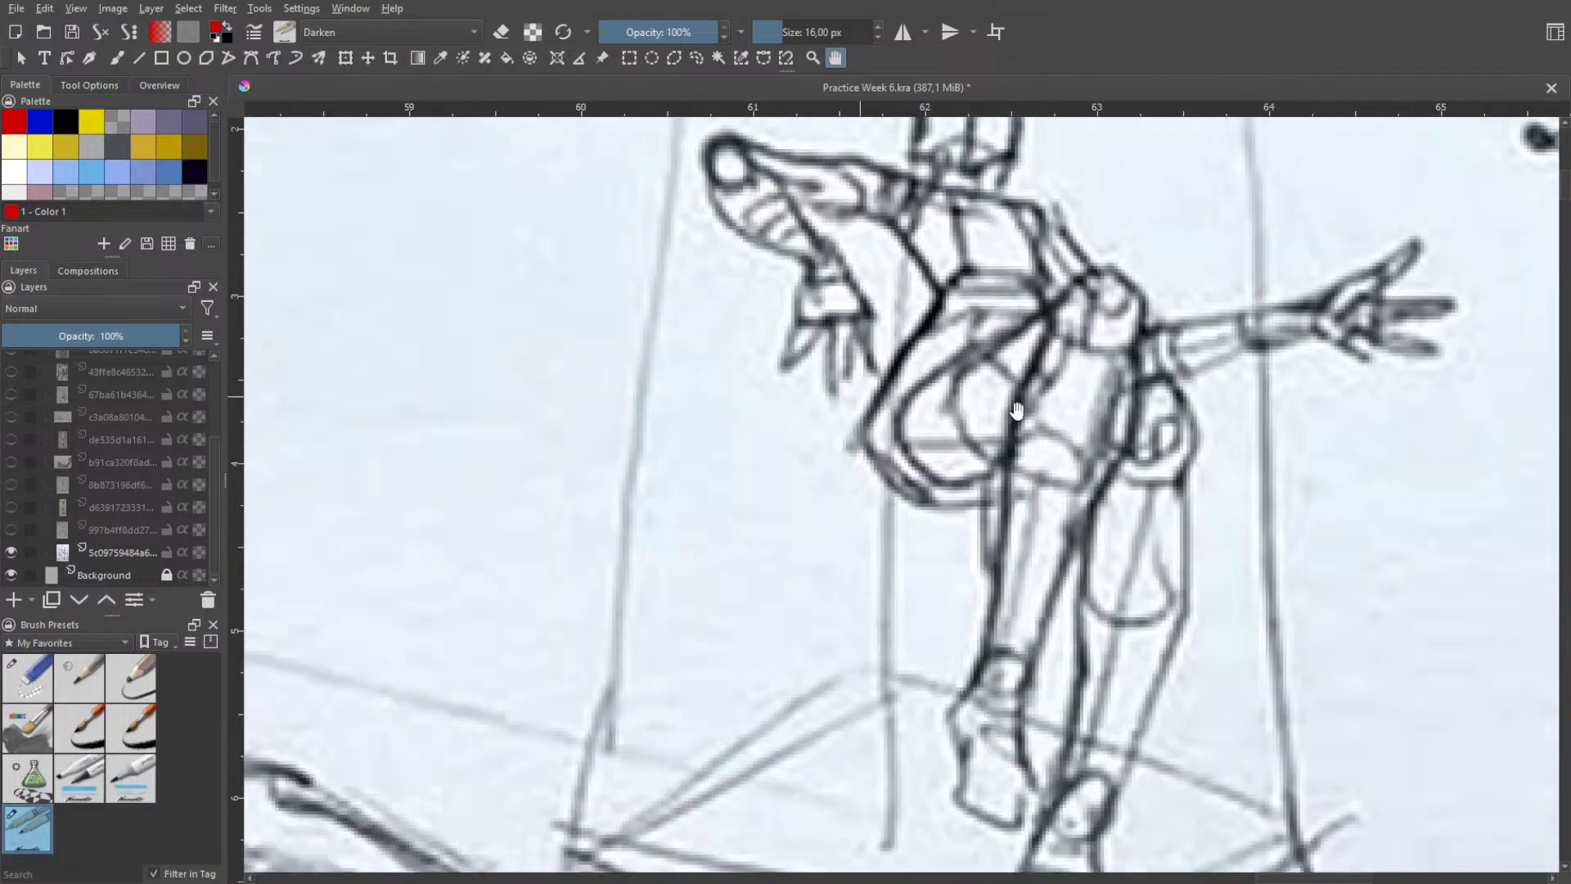
scroll(1015, 401, down, 5)
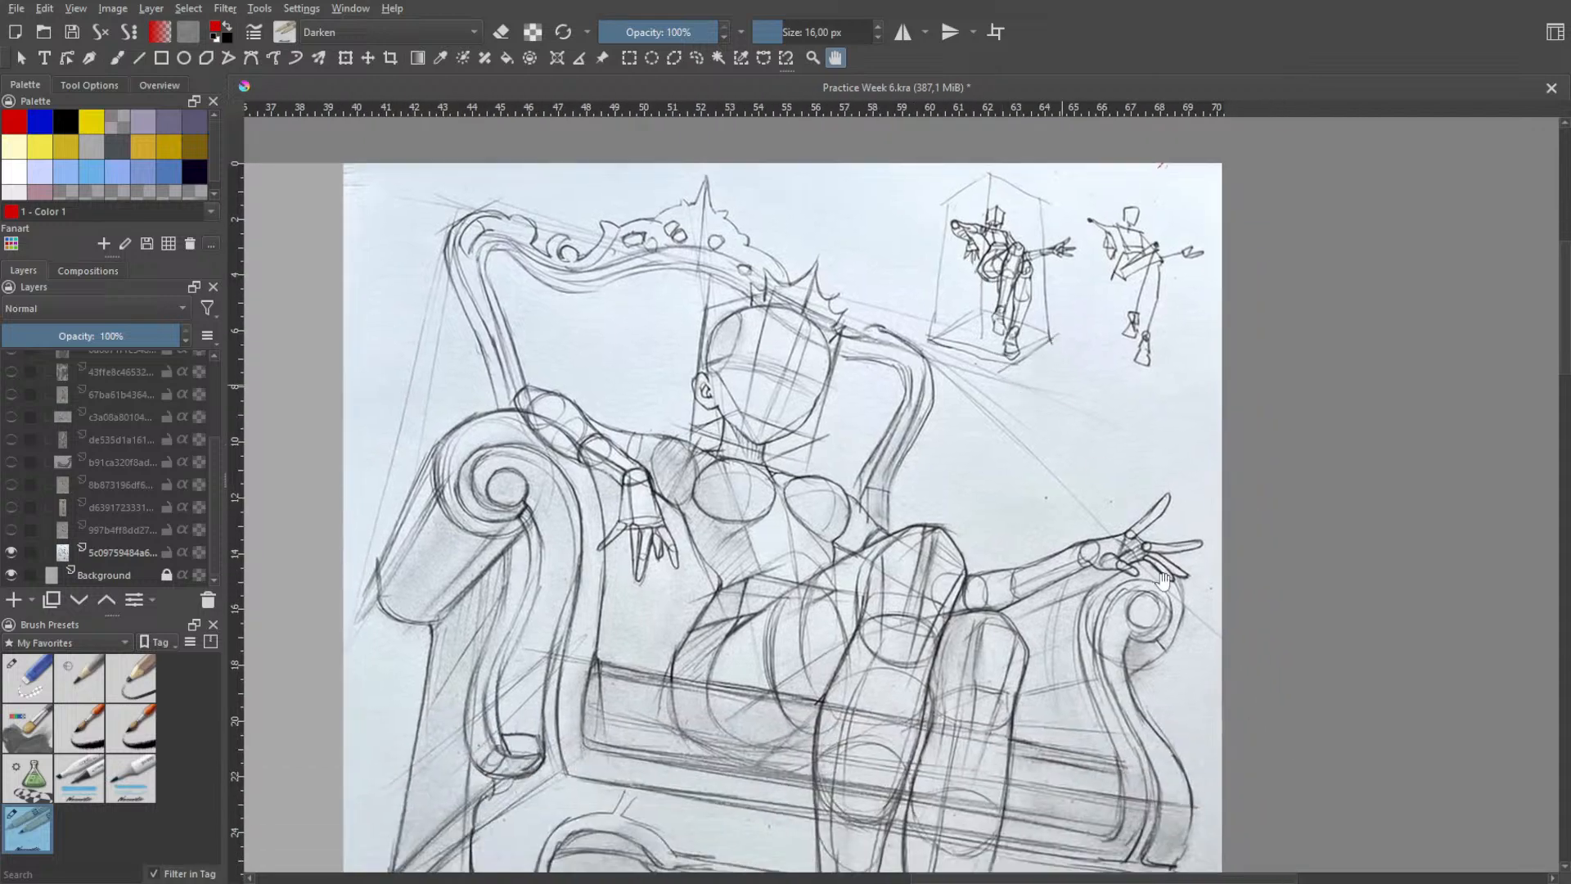
- Examine how the seated figure's two hands at the armrests are built from simple forms
scroll(1162, 582, up, 5)
scroll(1175, 611, down, 3)
drag(1175, 610, 1101, 466)
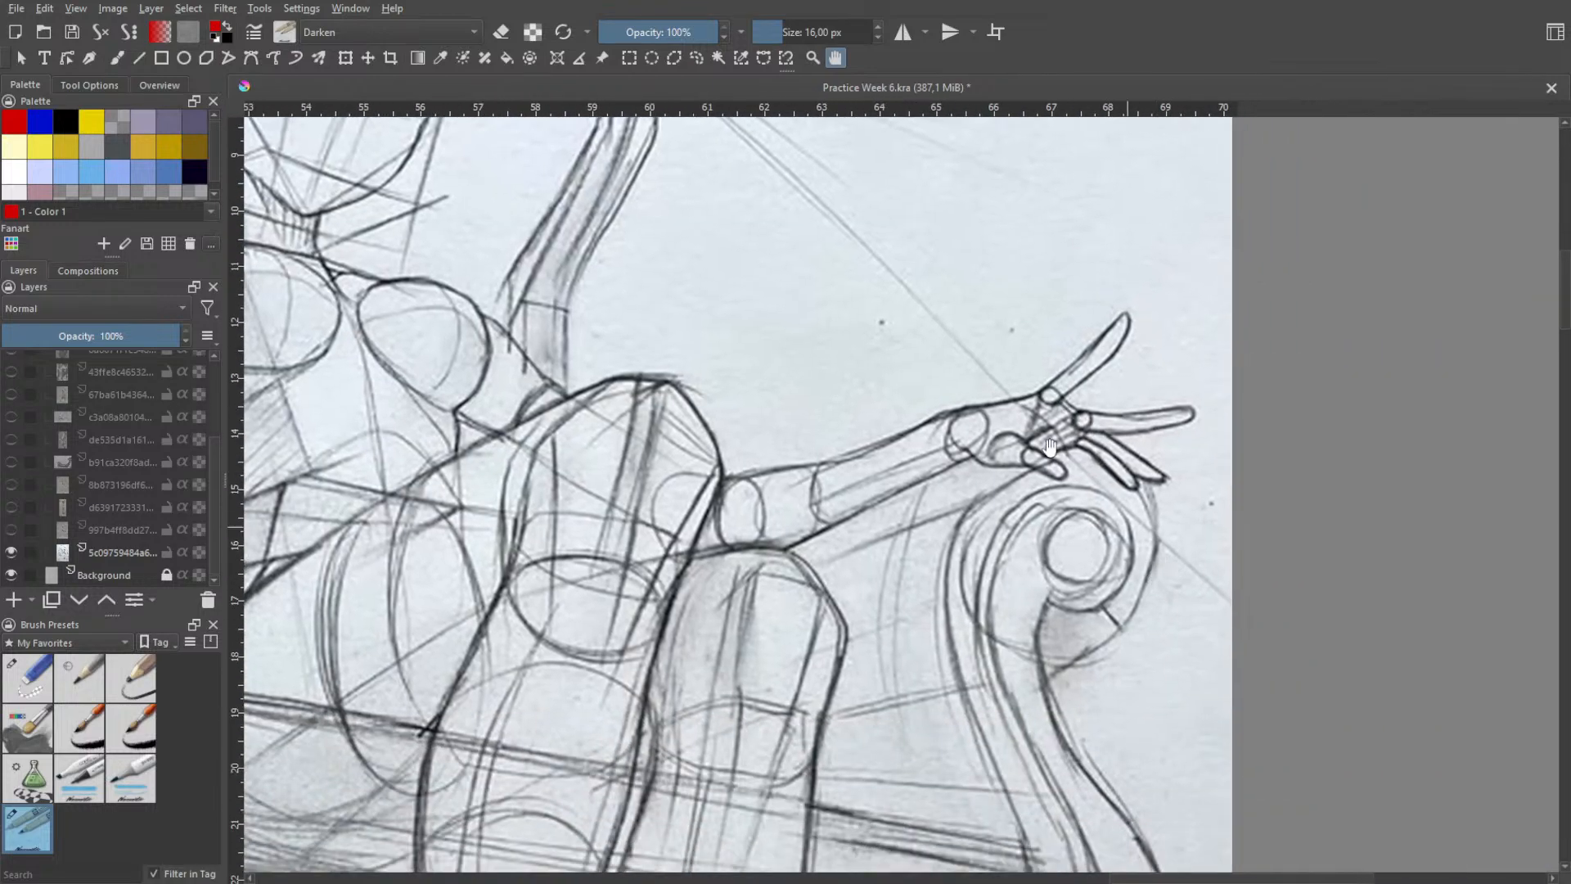
scroll(1085, 408, down, 4)
scroll(778, 491, up, 5)
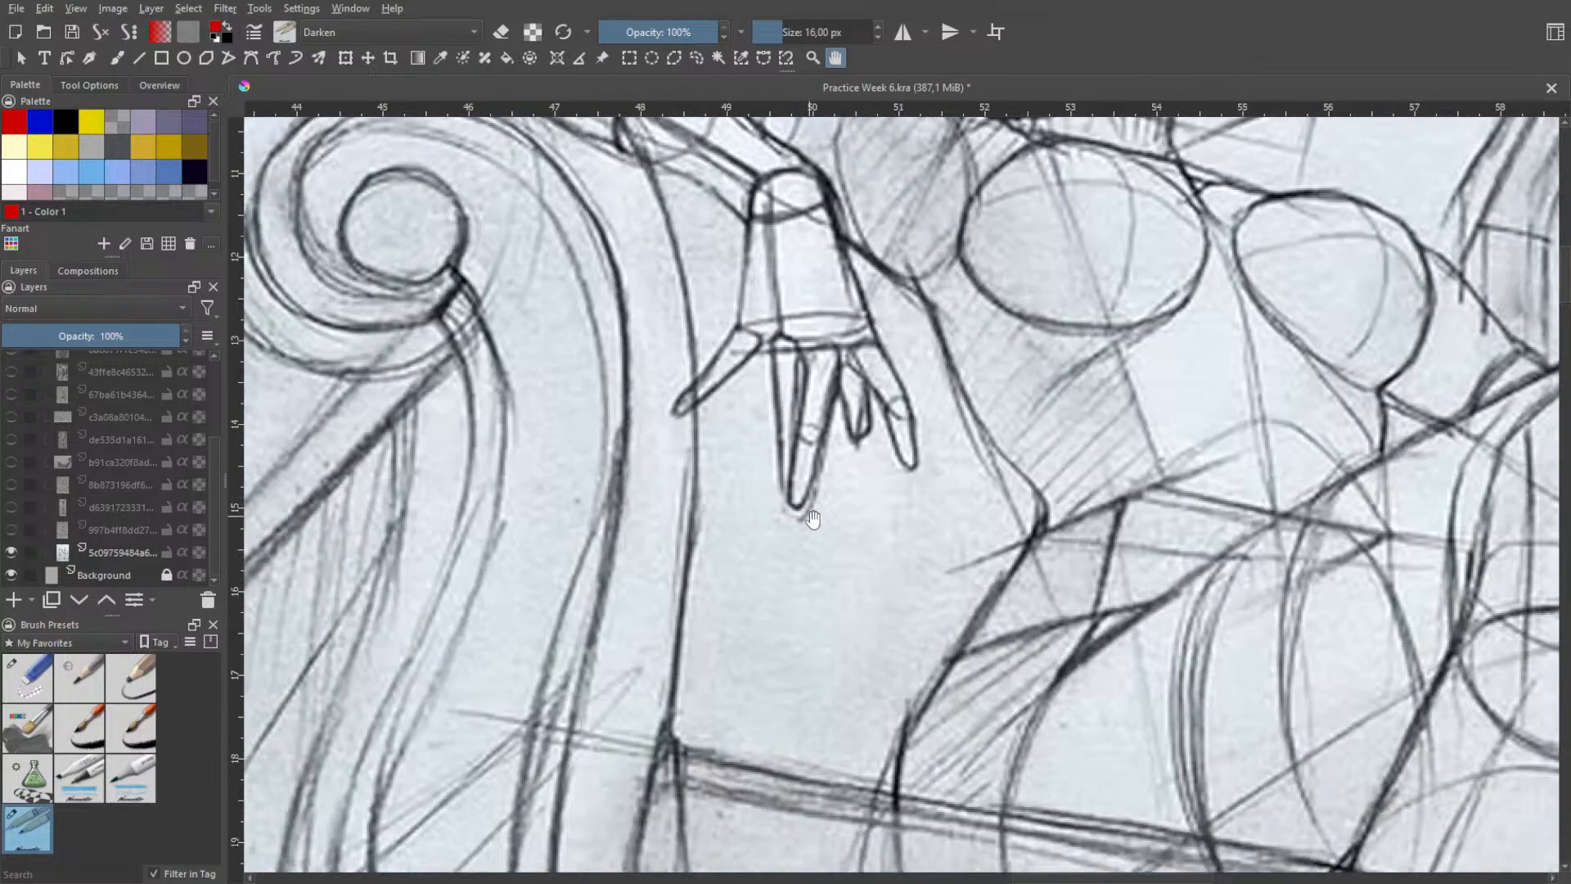
scroll(820, 516, down, 2)
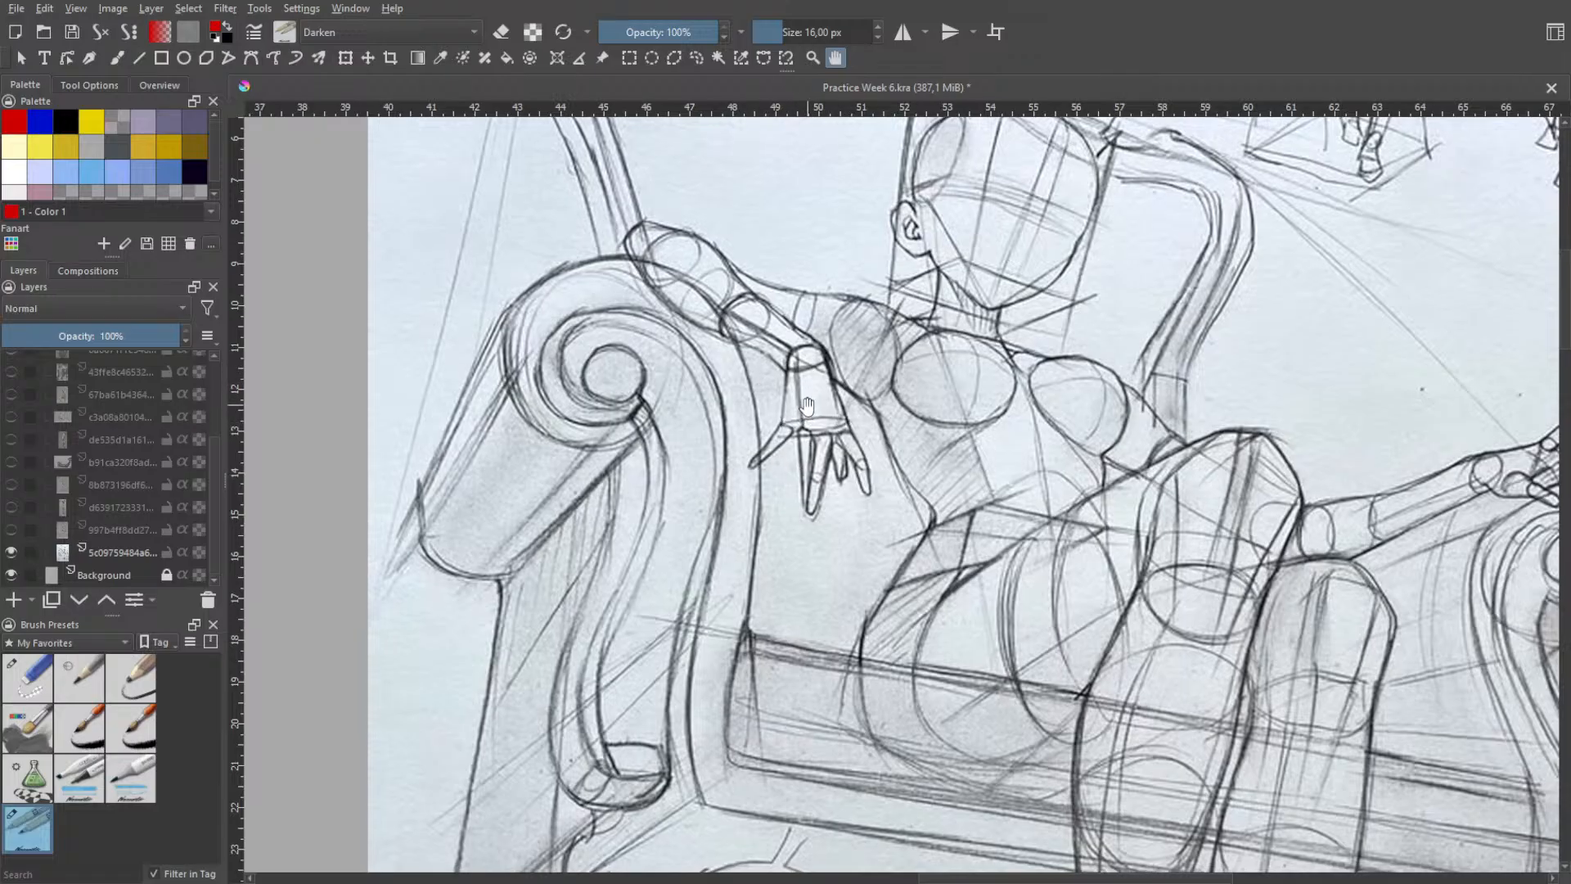
- Trace the hanging hand in red over the reference as a tapered palm with end ellipses and simple pointed fingers
key(b)
mouse_move(790, 334)
mouse_down()
mouse_move(782, 420)
mouse_move(783, 378)
mouse_move(783, 424)
mouse_up()
key(ctrl+z)
key(ctrl+z)
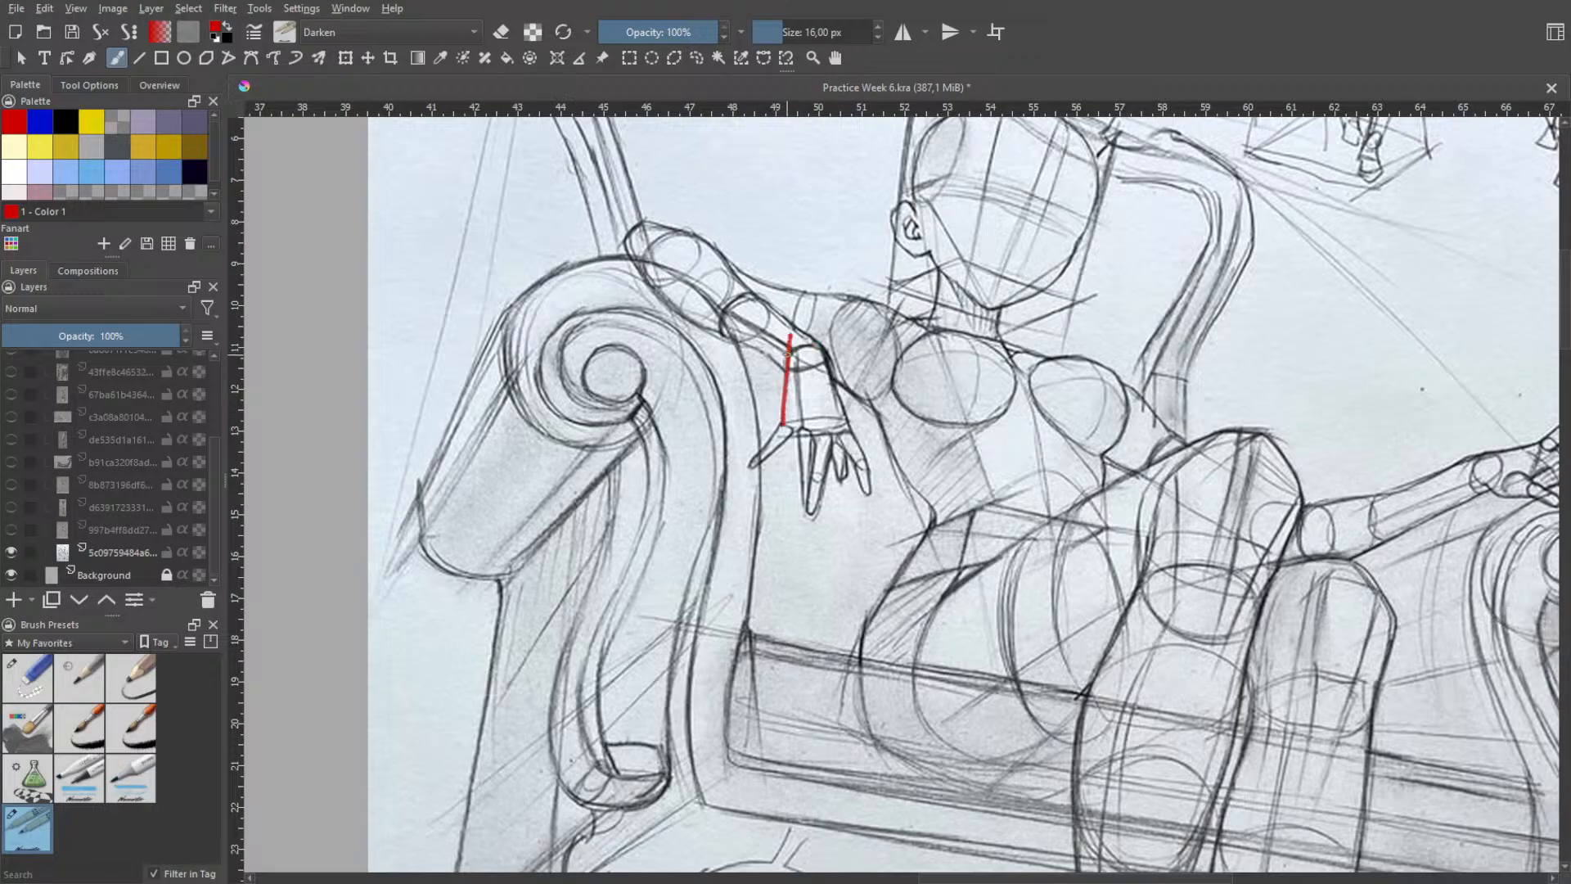
mouse_move(792, 349)
mouse_down()
mouse_move(822, 351)
mouse_move(805, 356)
mouse_move(852, 434)
mouse_move(786, 421)
mouse_move(754, 471)
mouse_move(806, 516)
mouse_move(831, 429)
mouse_move(868, 493)
mouse_up()
key(ctrl+z)
key(ctrl+z)
key(ctrl+z)
key(ctrl+z)
key(ctrl+z)
key(ctrl+z)
key(ctrl+z)
- Add the short inner fingers to the red hand and check it with the reference drawing hidden, then shown
key(ctrl+z)
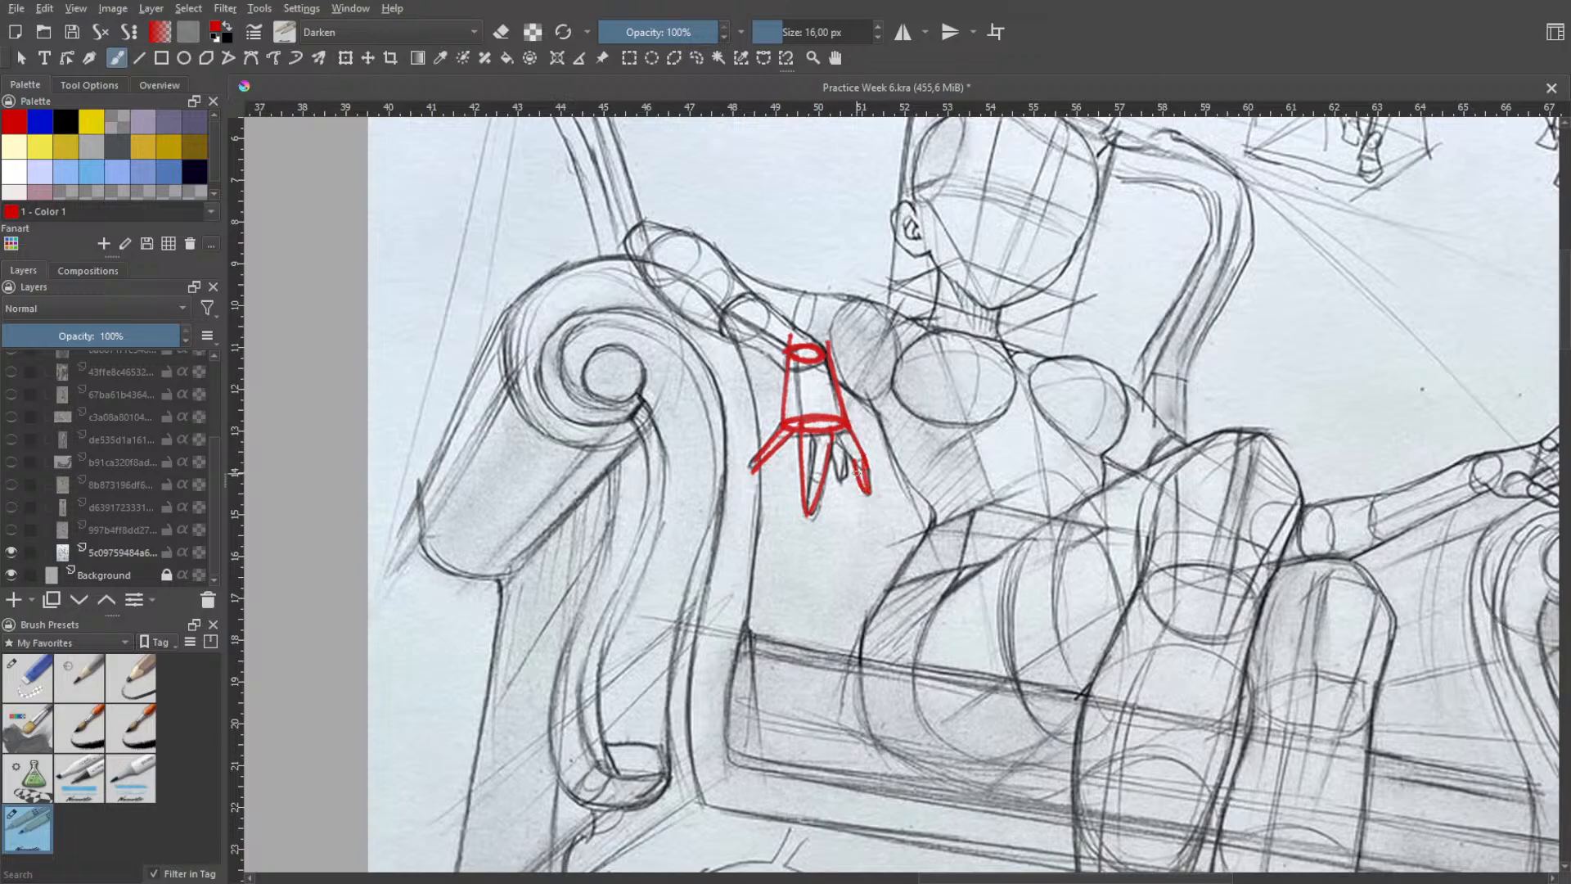
mouse_move(830, 434)
mouse_down()
mouse_move(856, 465)
mouse_move(835, 480)
mouse_move(833, 456)
mouse_move(843, 483)
mouse_up()
key(ctrl+z)
key(ctrl+z)
click(12, 552)
click(13, 550)
click(15, 551)
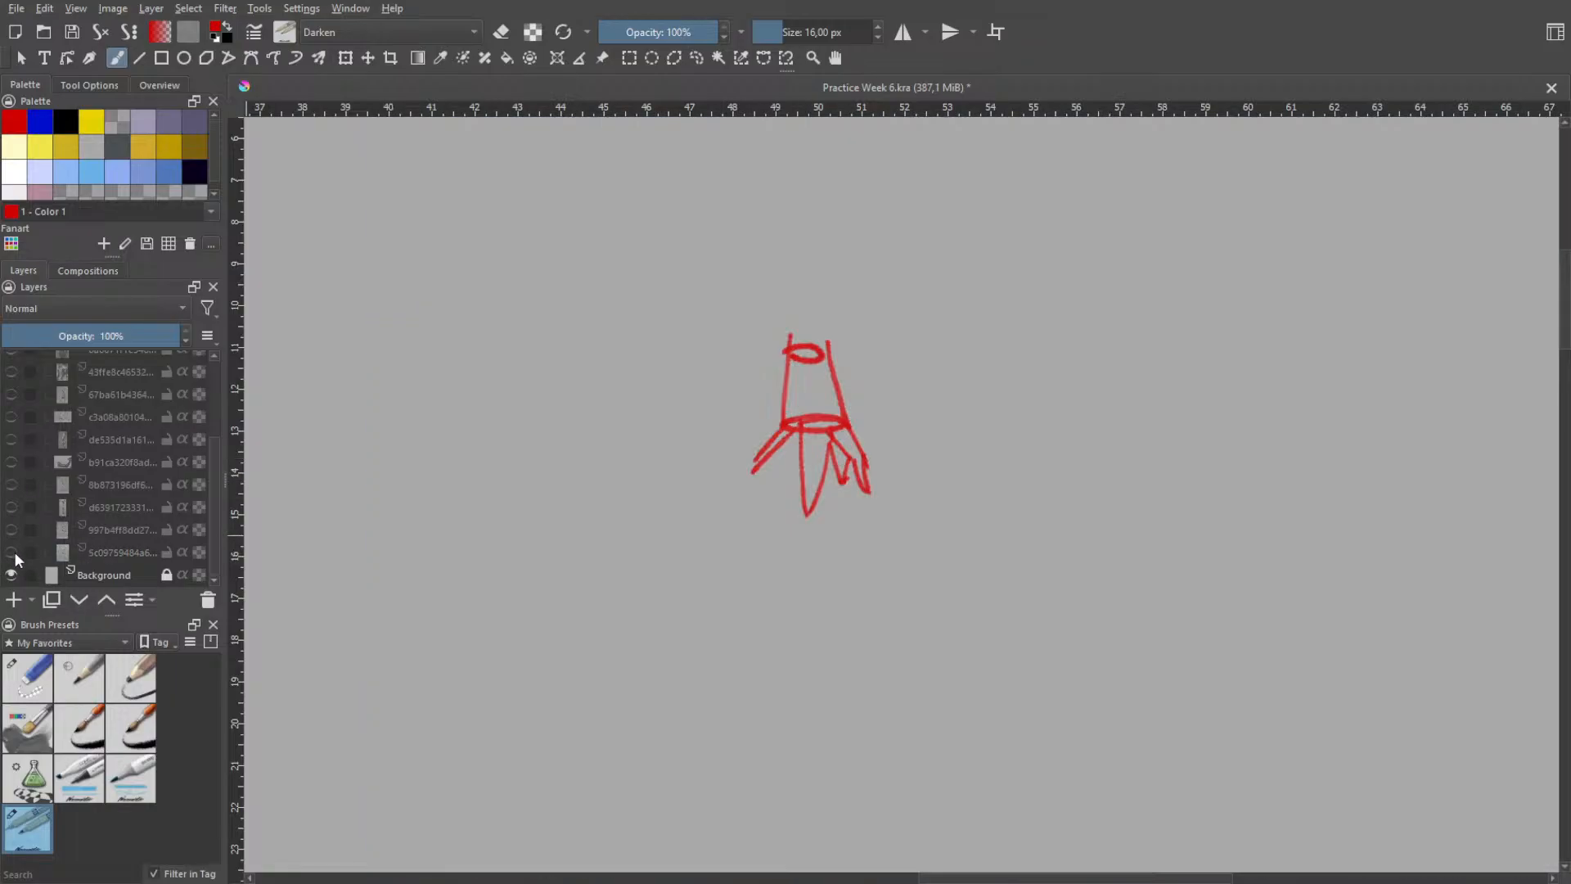
click(13, 552)
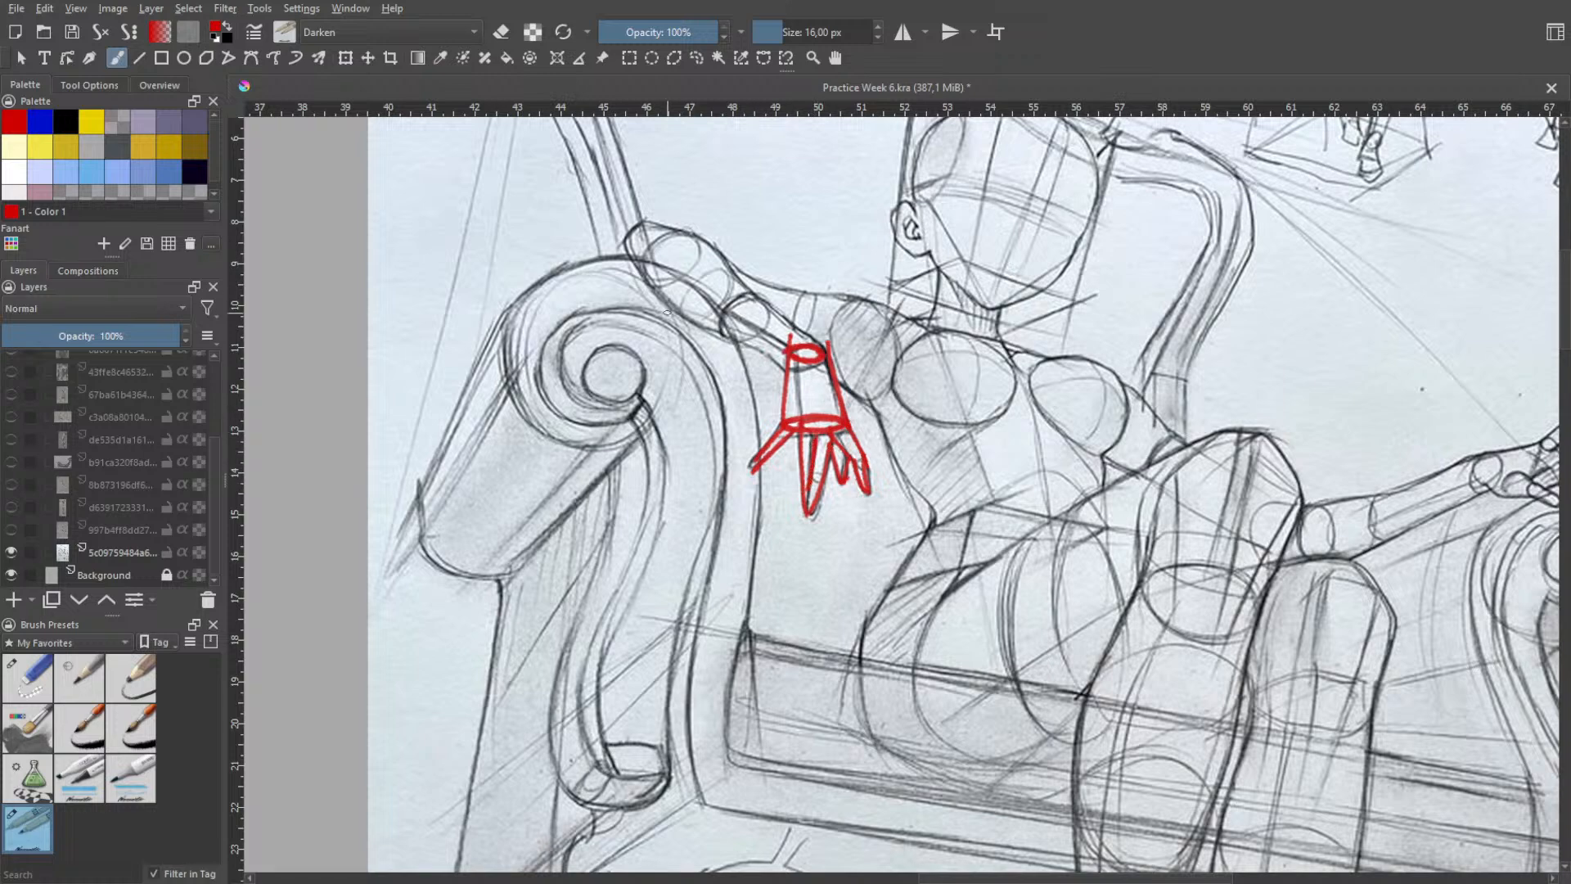
- Draw three red cross-section ellipses along the arm resting on the chair's scrolled armrest
mouse_move(690, 240)
mouse_down()
mouse_move(671, 284)
mouse_move(656, 277)
mouse_move(694, 315)
mouse_move(718, 275)
mouse_move(689, 314)
mouse_move(756, 338)
mouse_move(743, 344)
mouse_move(772, 317)
mouse_move(755, 339)
mouse_up()
key(ctrl+z)
key(ctrl+z)
key(ctrl+z)
key(ctrl+z)
key(ctrl+z)
- Join the arm's red ellipses with contour lines along both edges down to the wrist and close the upper end
key(ctrl+z)
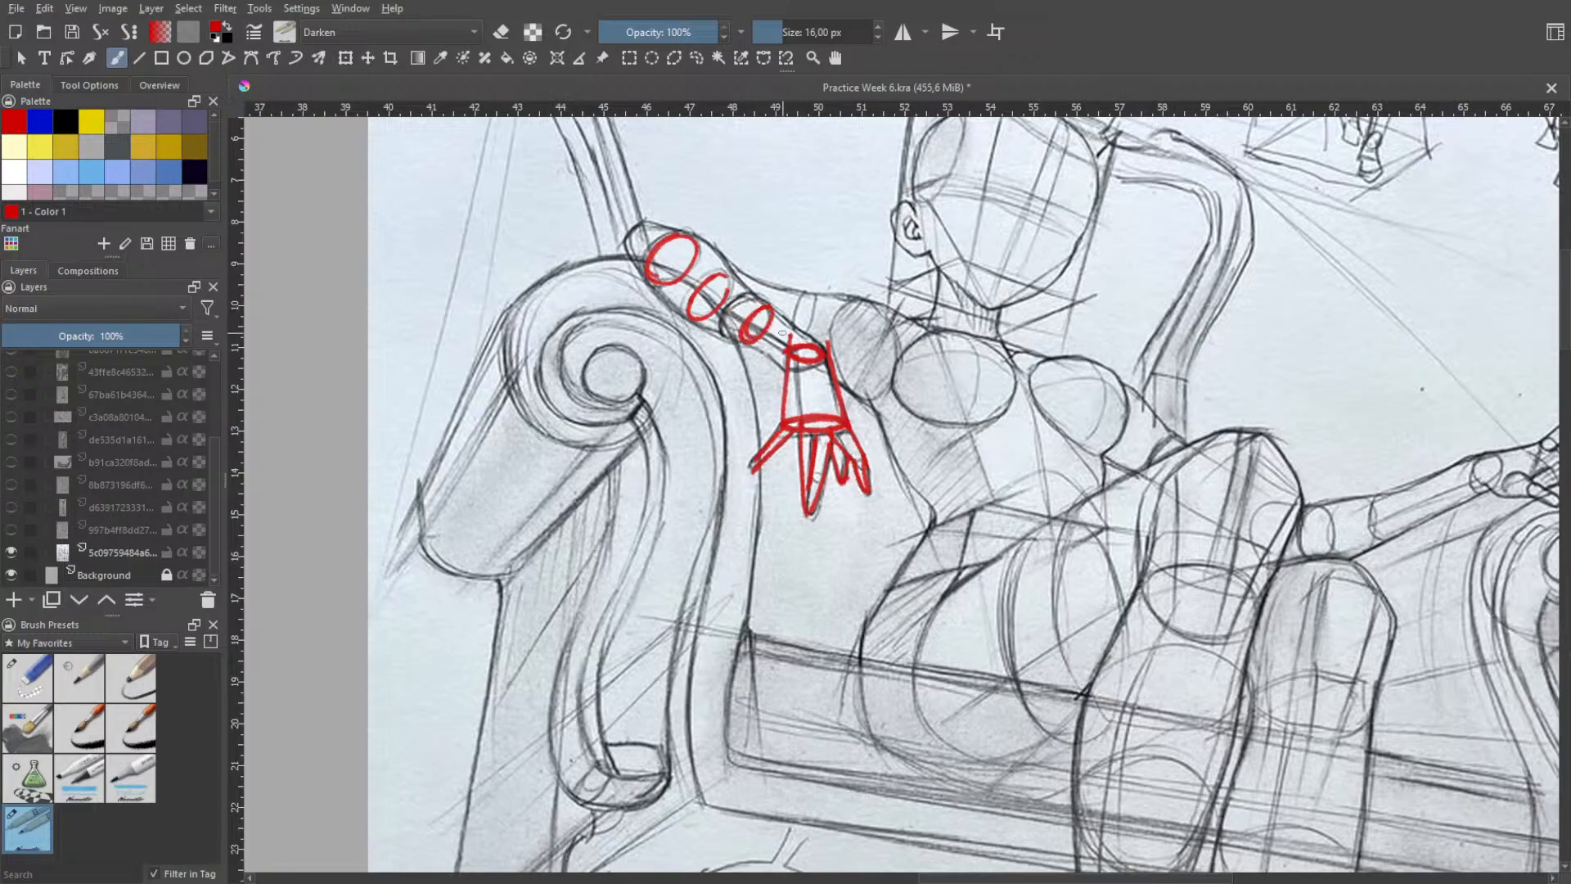
drag(694, 234, 818, 339)
key(ctrl+z)
key(ctrl+z)
key(ctrl+z)
drag(654, 286, 787, 370)
- Undo all the red tracing strokes over the reference figure's arm and hand
key(ctrl+z)
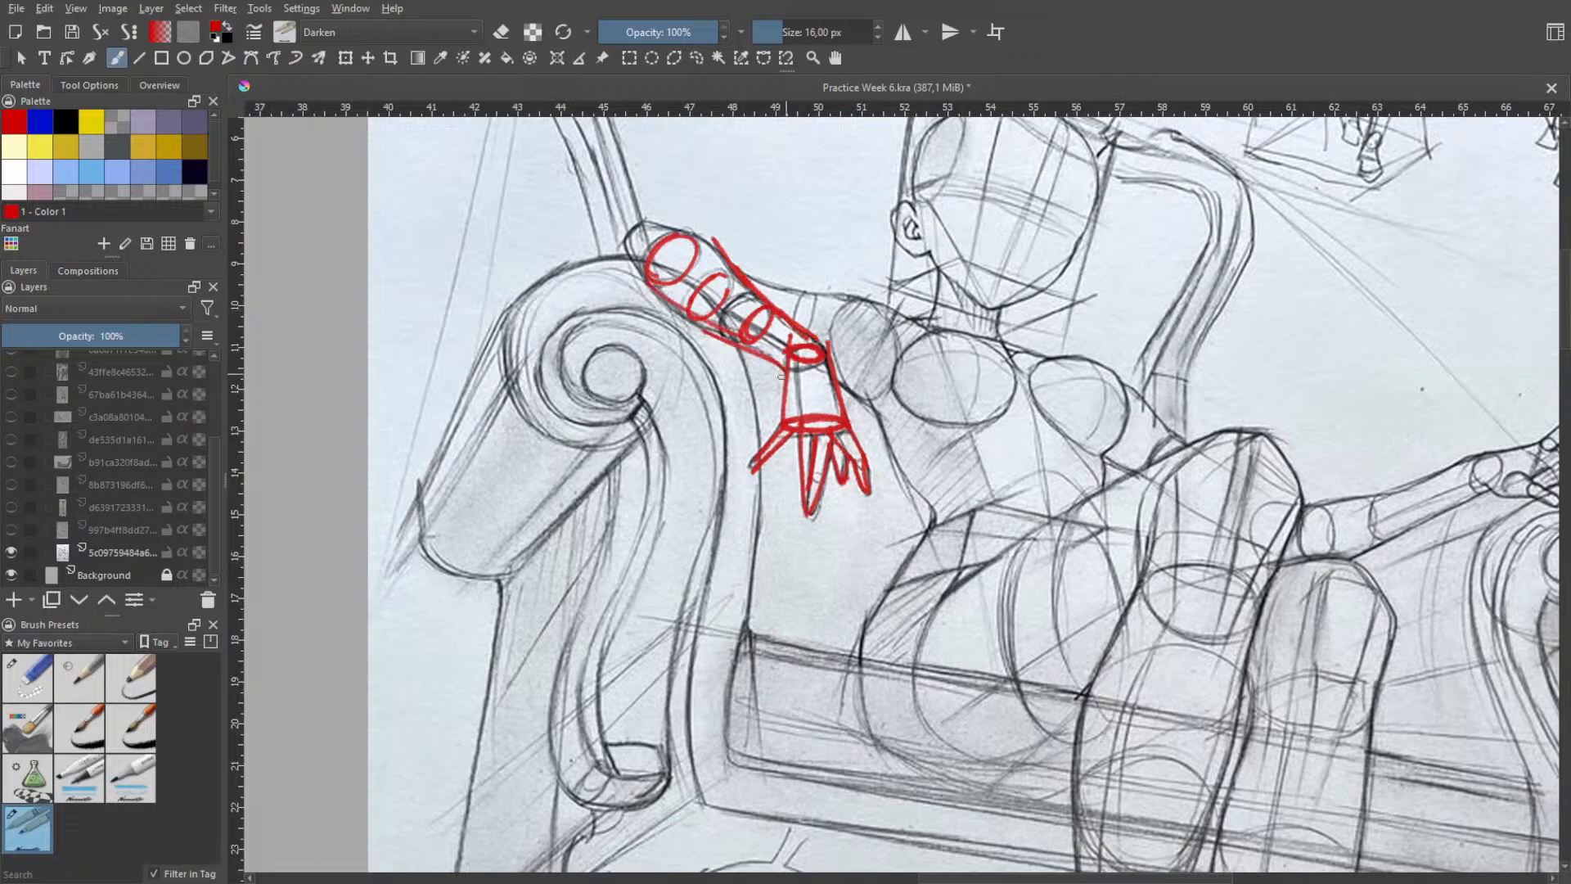
mouse_move(651, 286)
mouse_down()
mouse_move(625, 247)
mouse_move(652, 216)
mouse_move(702, 237)
mouse_move(640, 223)
mouse_move(709, 239)
mouse_up()
key(ctrl+z)
key(ctrl+z)
key(ctrl+z)
key(ctrl+z)
key(ctrl+z)
key(ctrl+z)
key(ctrl+z)
key(ctrl+z)
key(ctrl+z)
key(ctrl+z)
key(ctrl+z)
key(ctrl+z)
key(ctrl+z)
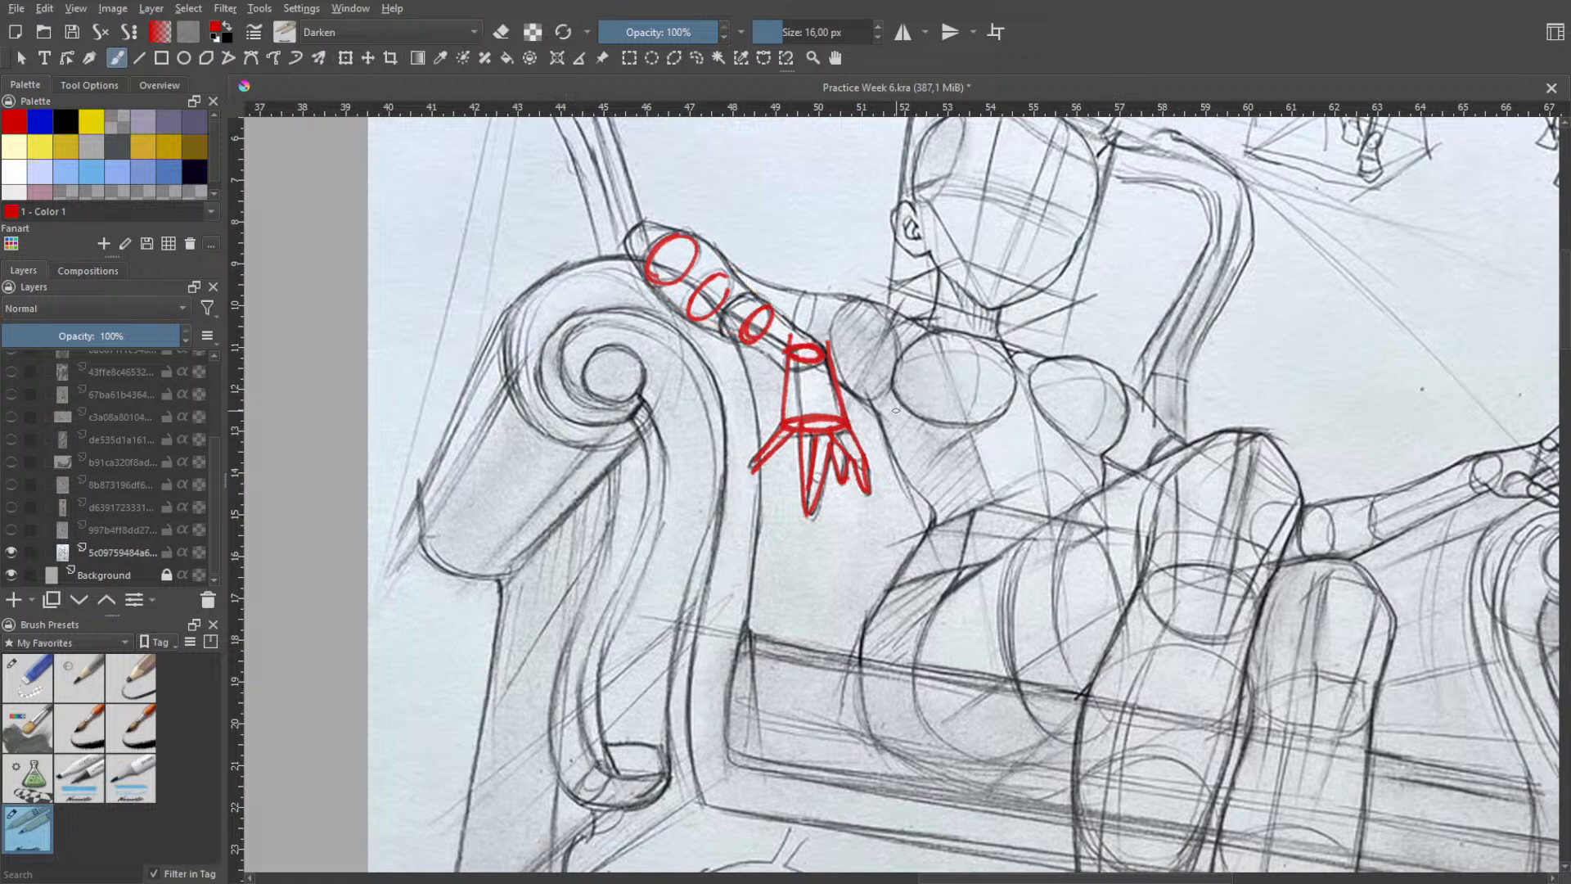
key(ctrl+z)
key(ctrl+z)
key(ctrl+z)
key(ctrl+z)
key(ctrl+z)
key(ctrl+z)
key(ctrl+z)
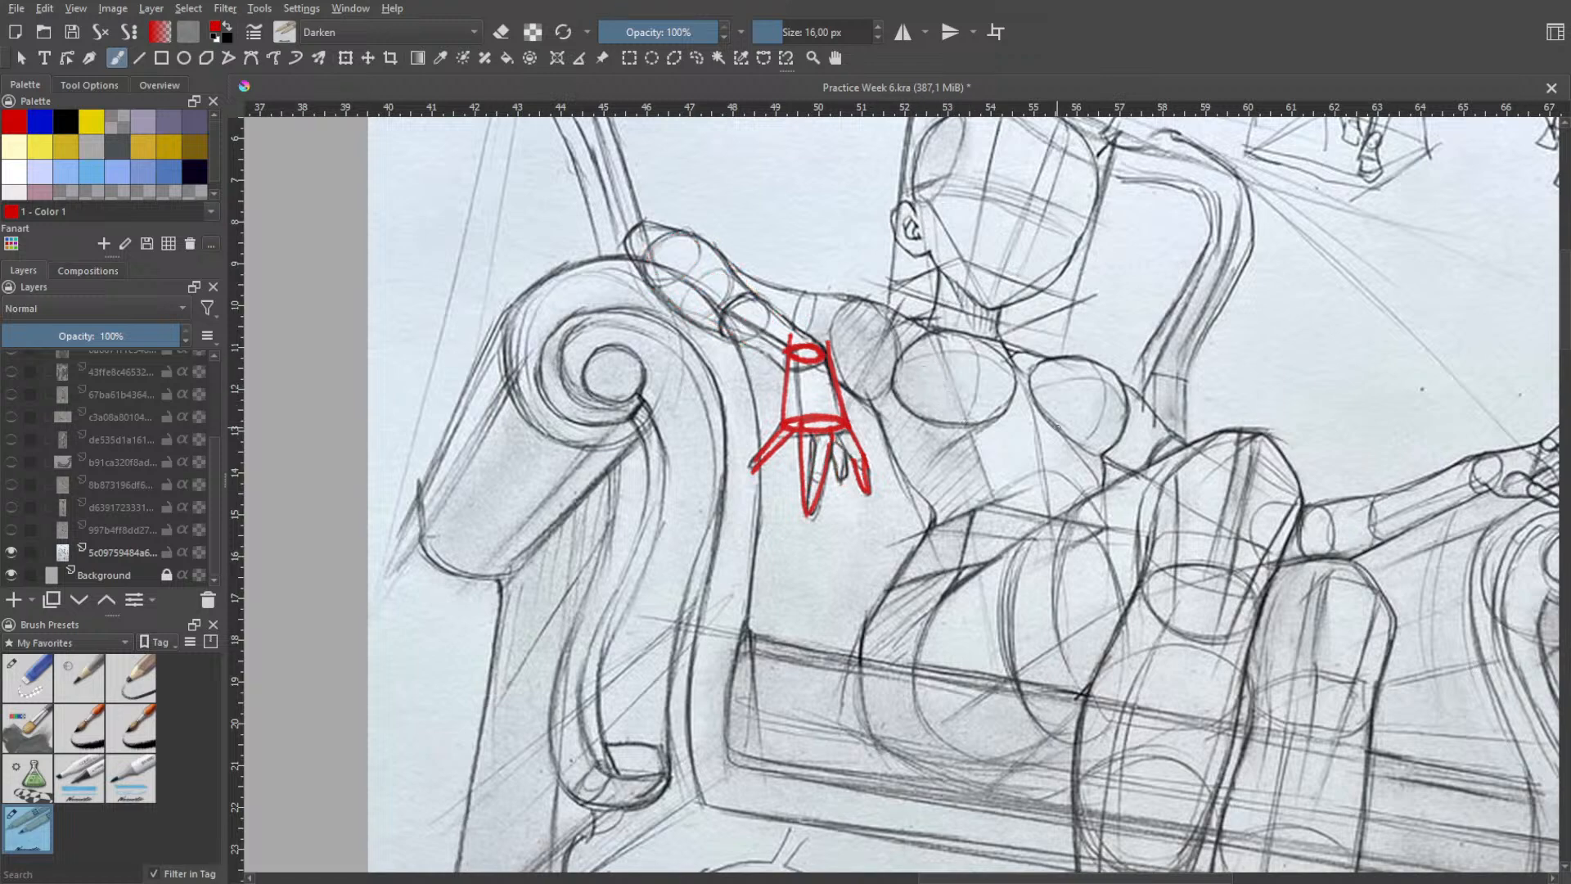
key(ctrl+z)
key(ctrl+z)
key(ctrl+z)
key(ctrl+z)
key(ctrl+z)
key(ctrl+z)
key(ctrl+z)
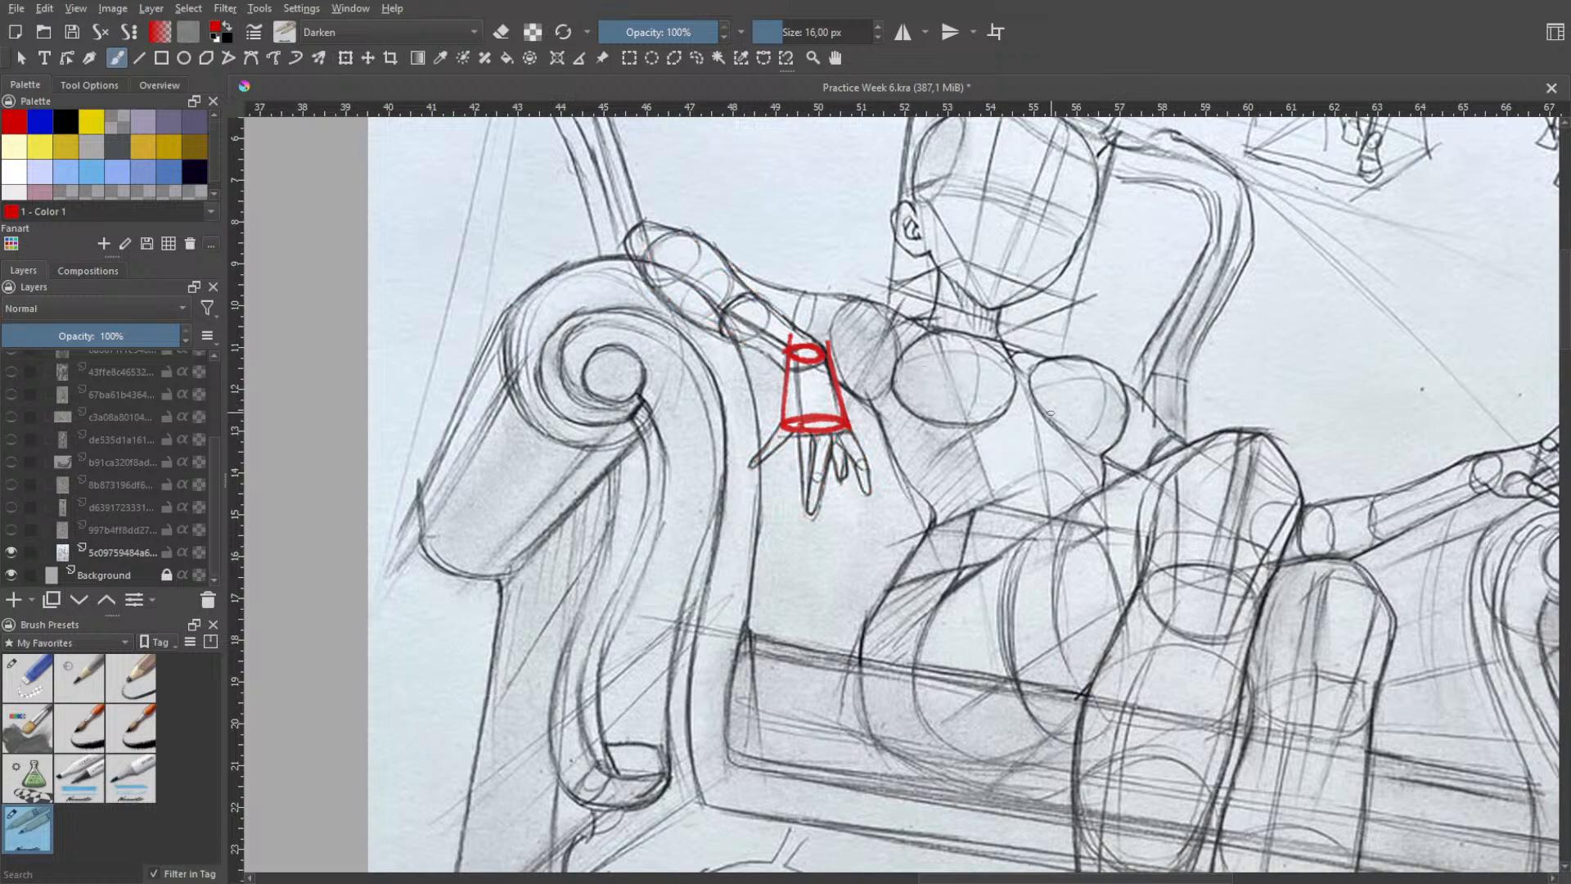
key(ctrl+z)
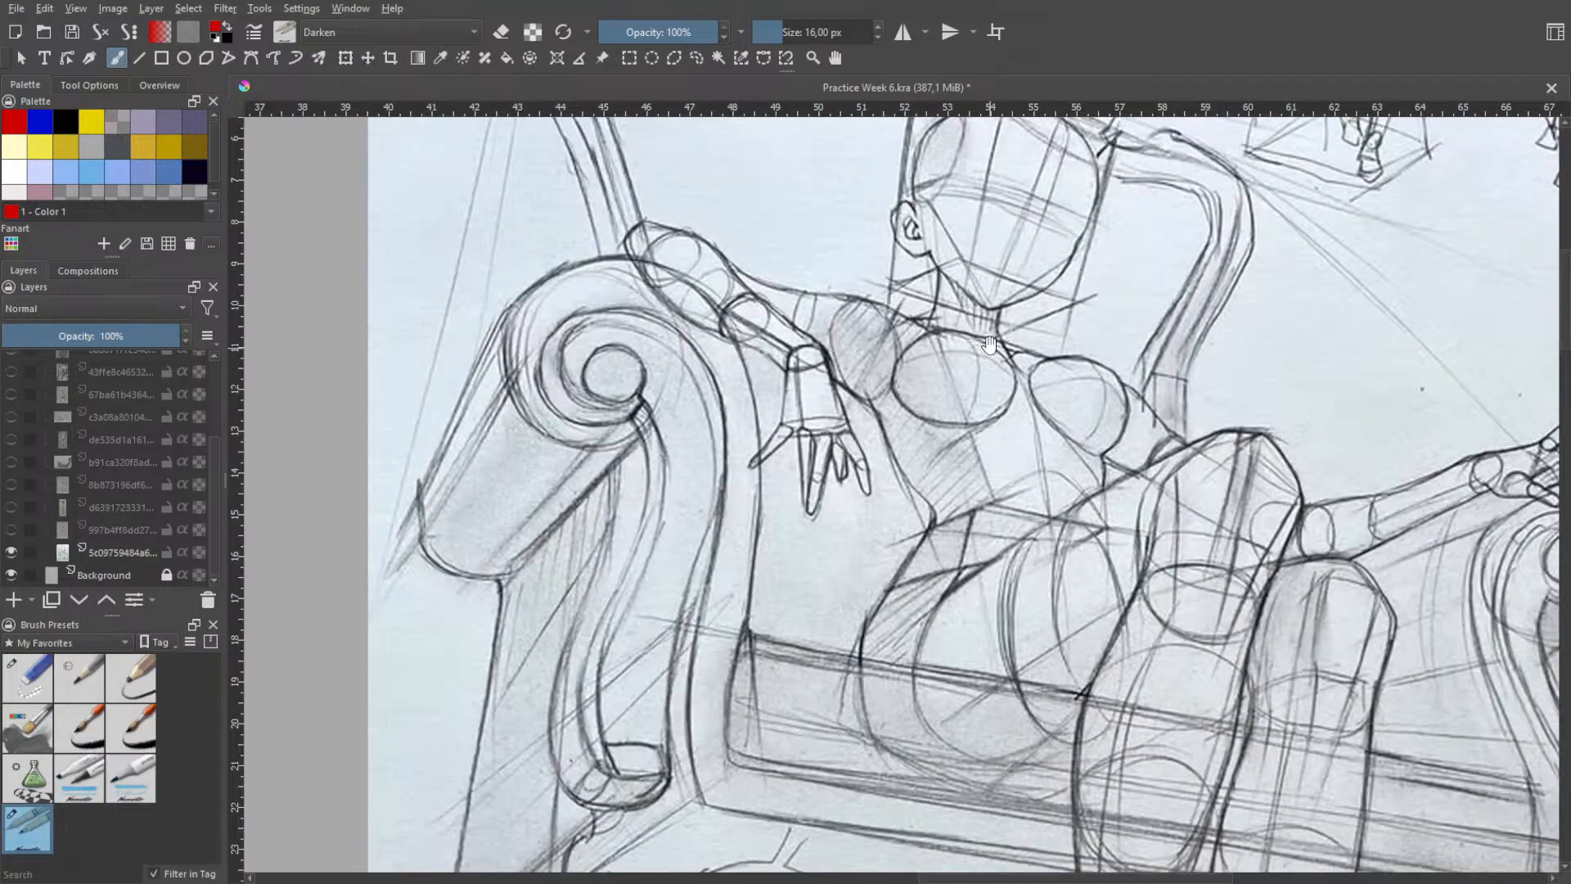
- View the seated figure and ornate chair as a whole together with the thumbnail sketches
key(space)
drag(984, 351, 981, 334)
scroll(981, 334, down, 4)
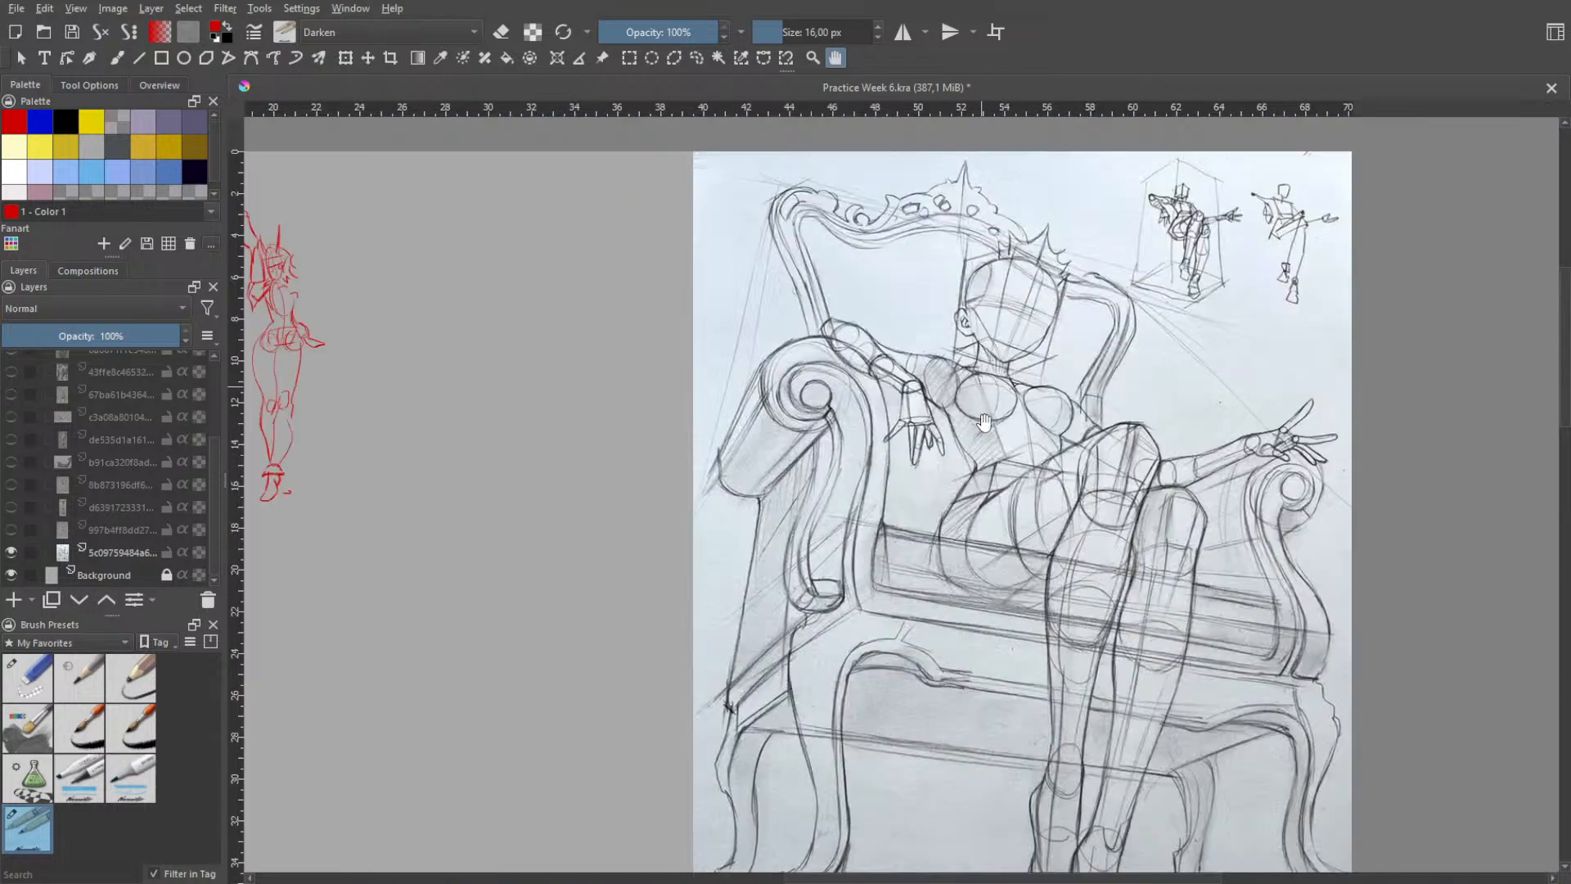
- Hide the seated-figure reference image, save Practice Week 6.kra and close it
key(ctrl+z)
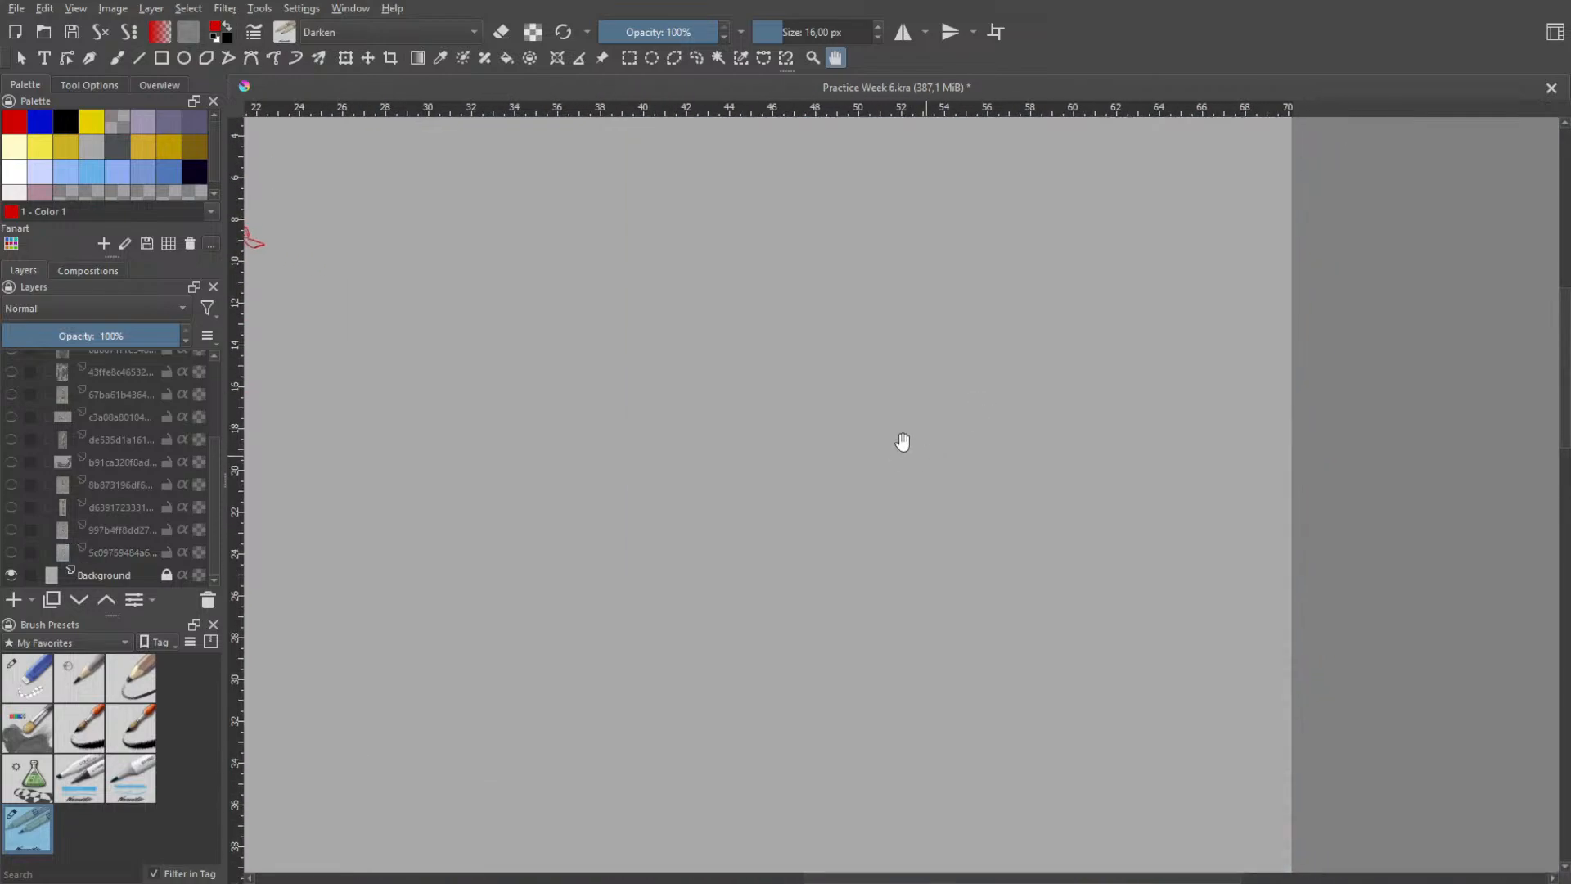
scroll(901, 445, down, 2)
drag(893, 494, 1060, 472)
drag(912, 497, 917, 438)
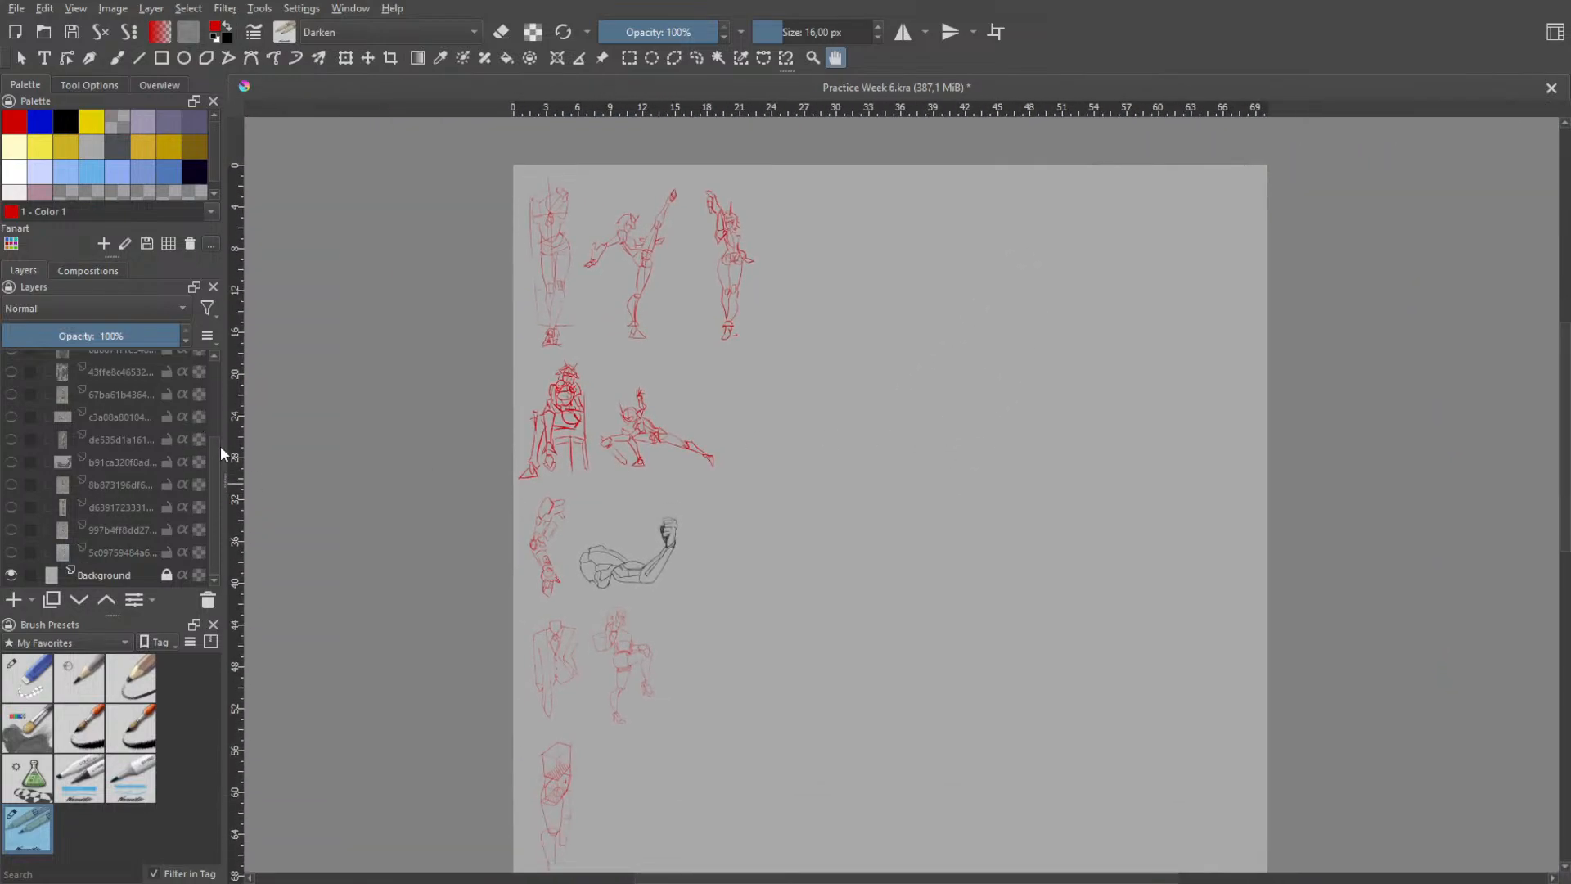
mouse_move(219, 458)
mouse_down()
mouse_move(211, 386)
mouse_move(208, 479)
mouse_up()
key(ctrl+s)
key(ctrl+w)
- Open Week 4.kra, examine the foreshortened figure construction with its perspective guide lines, and close the file
click(844, 226)
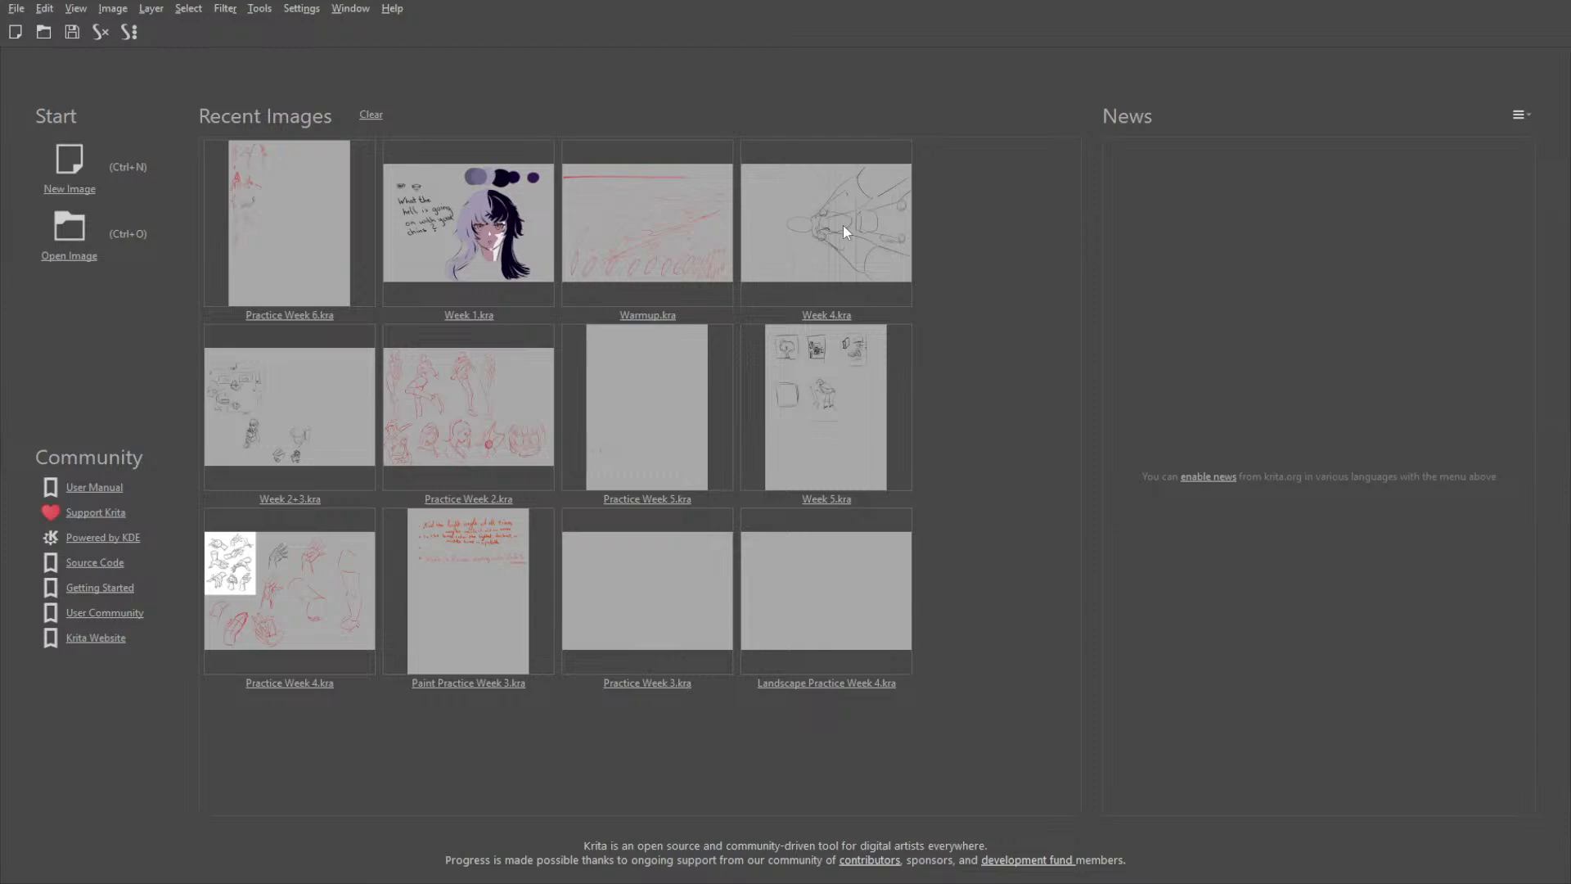
key(5)
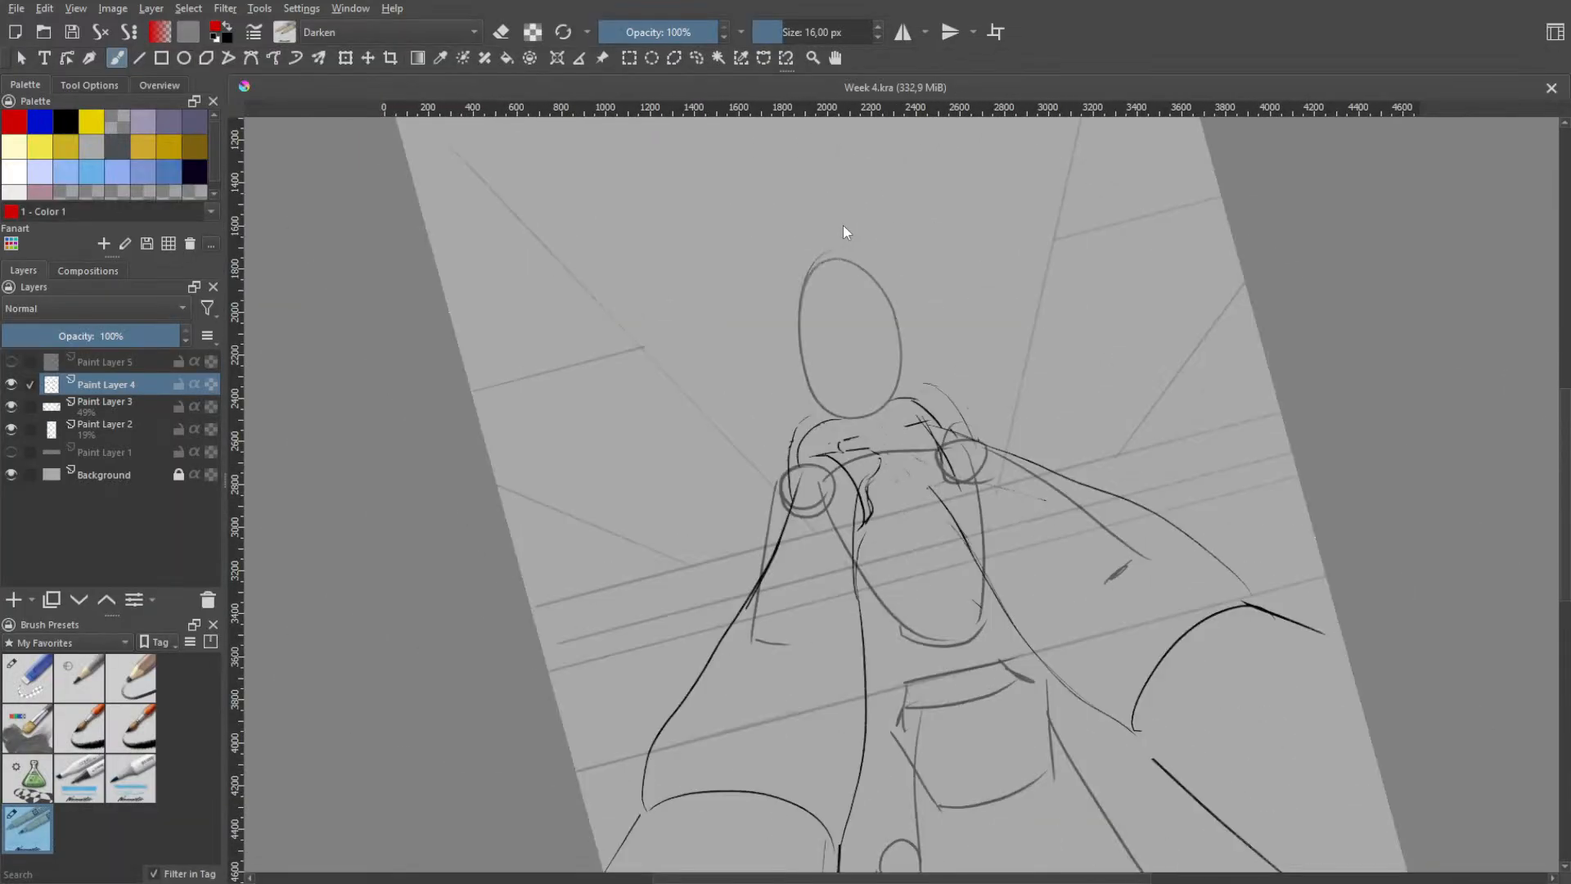
scroll(851, 401, down, 2)
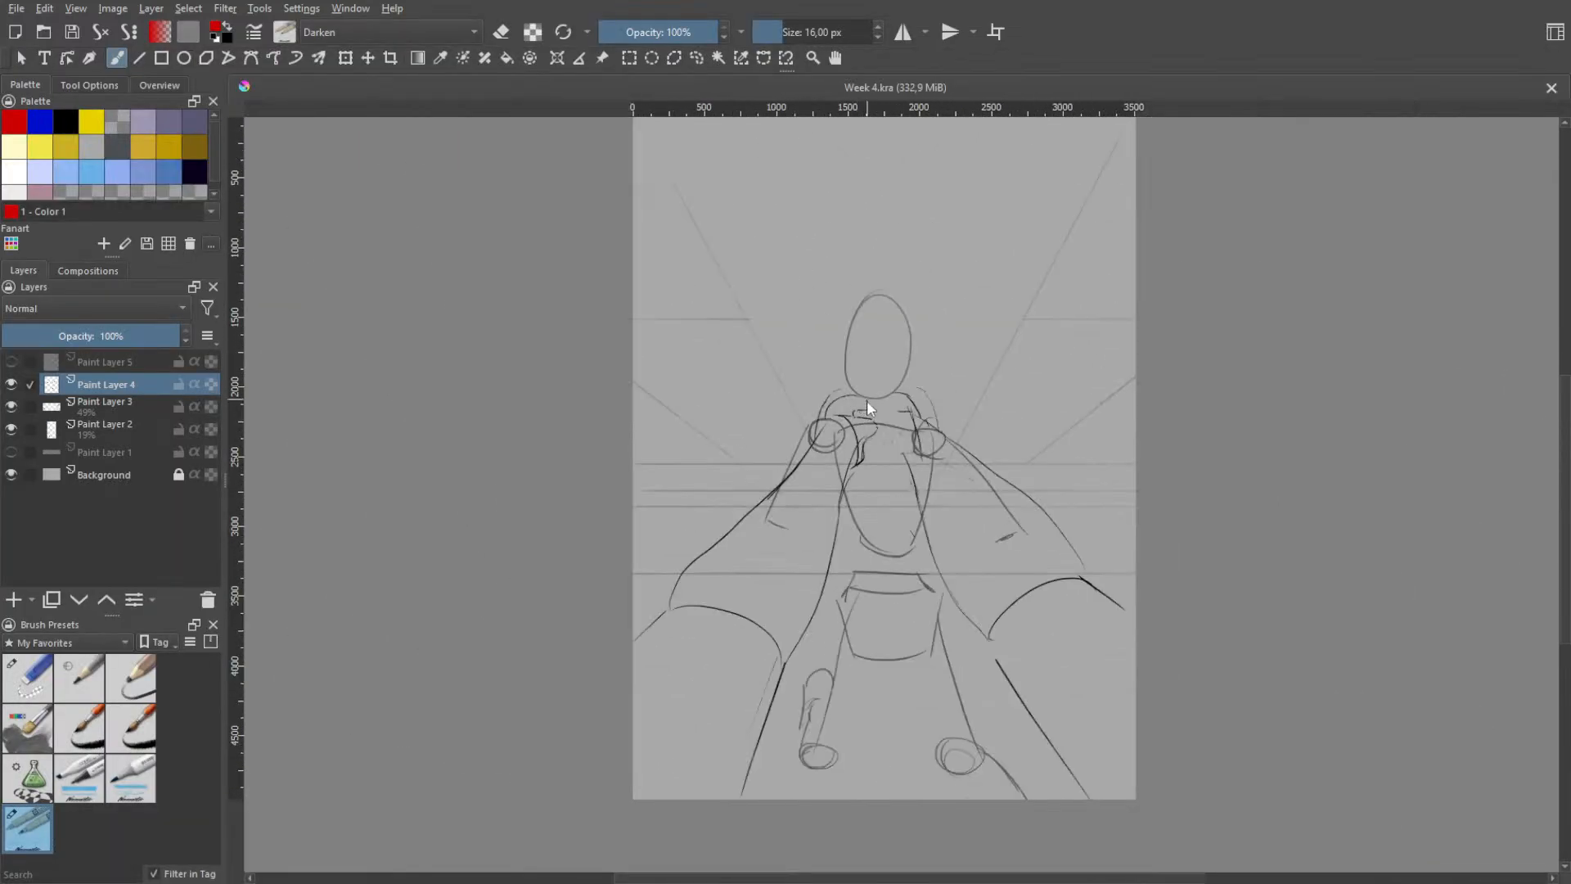
scroll(866, 400, up, 1)
mouse_move(906, 338)
mouse_down()
mouse_move(877, 459)
mouse_move(879, 575)
mouse_move(907, 328)
mouse_up()
scroll(897, 557, down, 1)
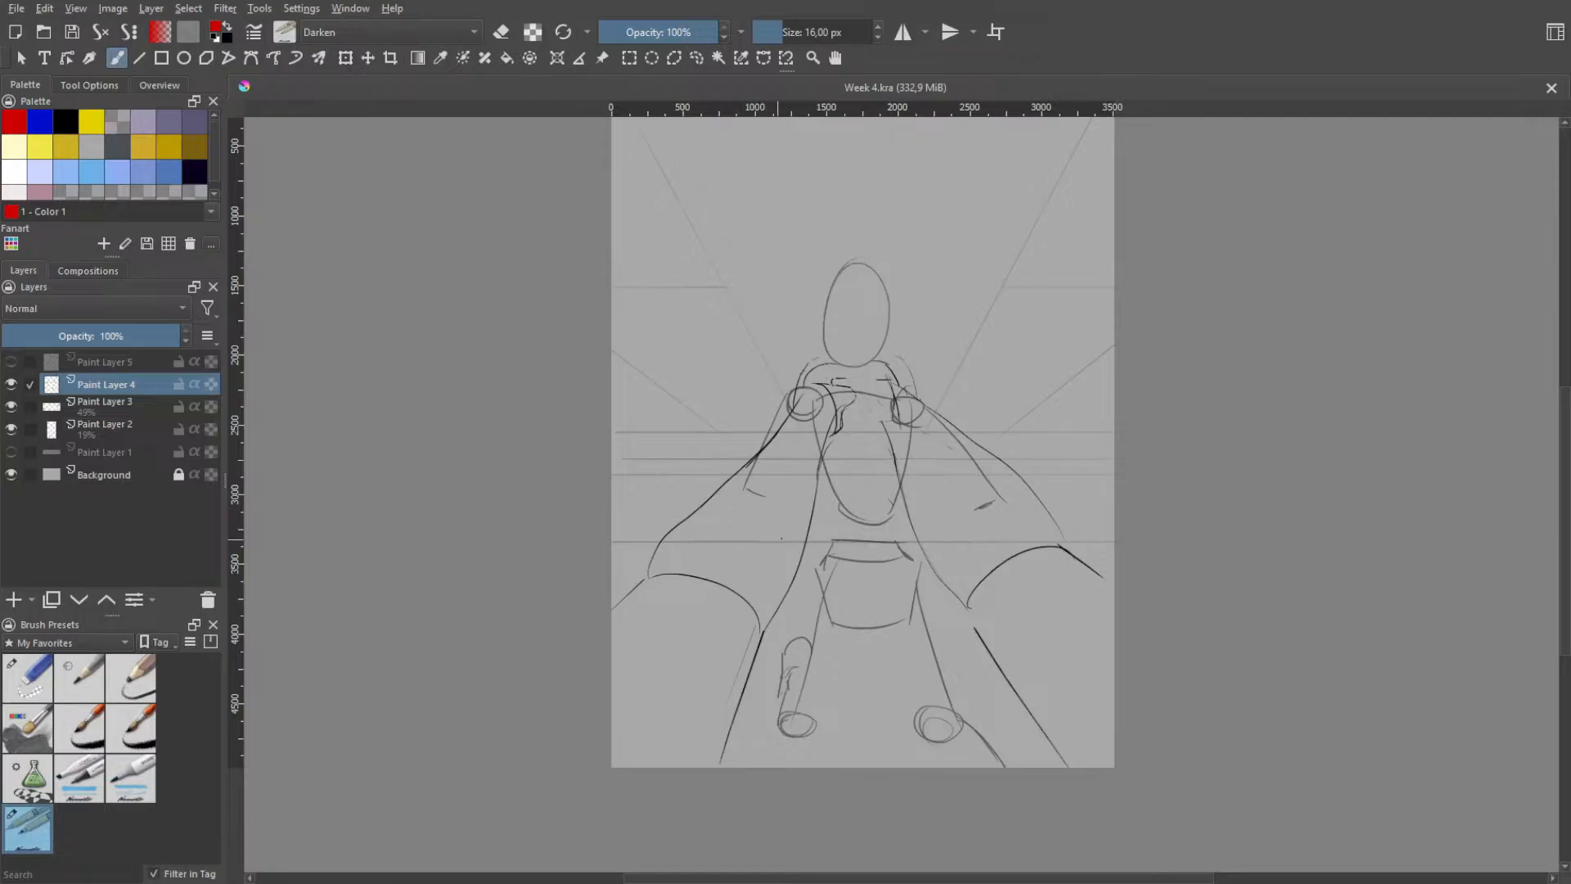
scroll(774, 487, up, 1)
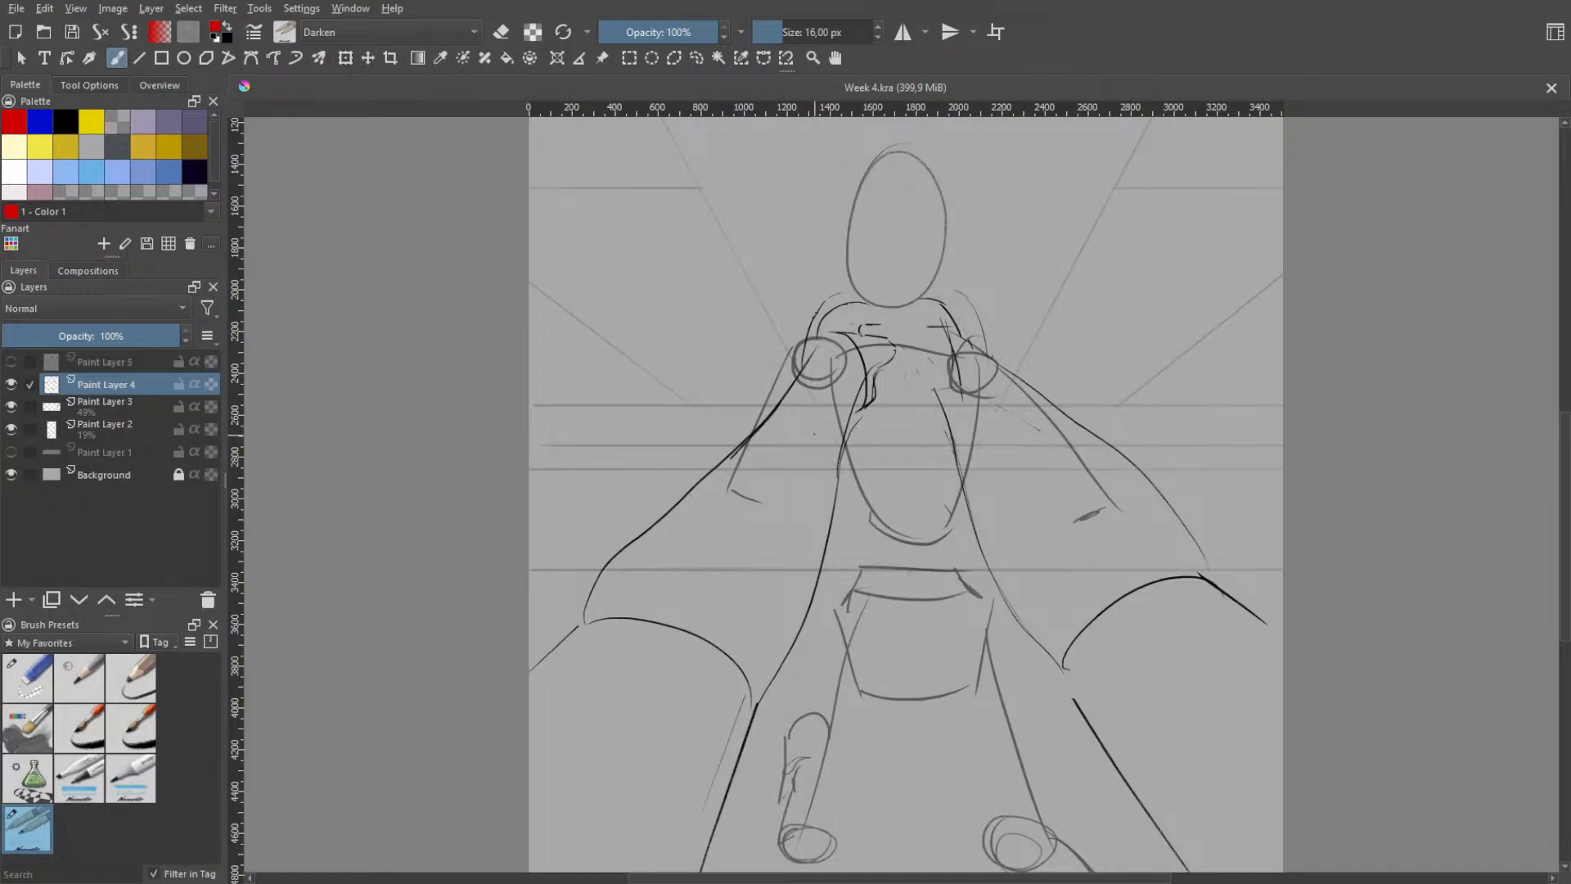
scroll(814, 433, down, 1)
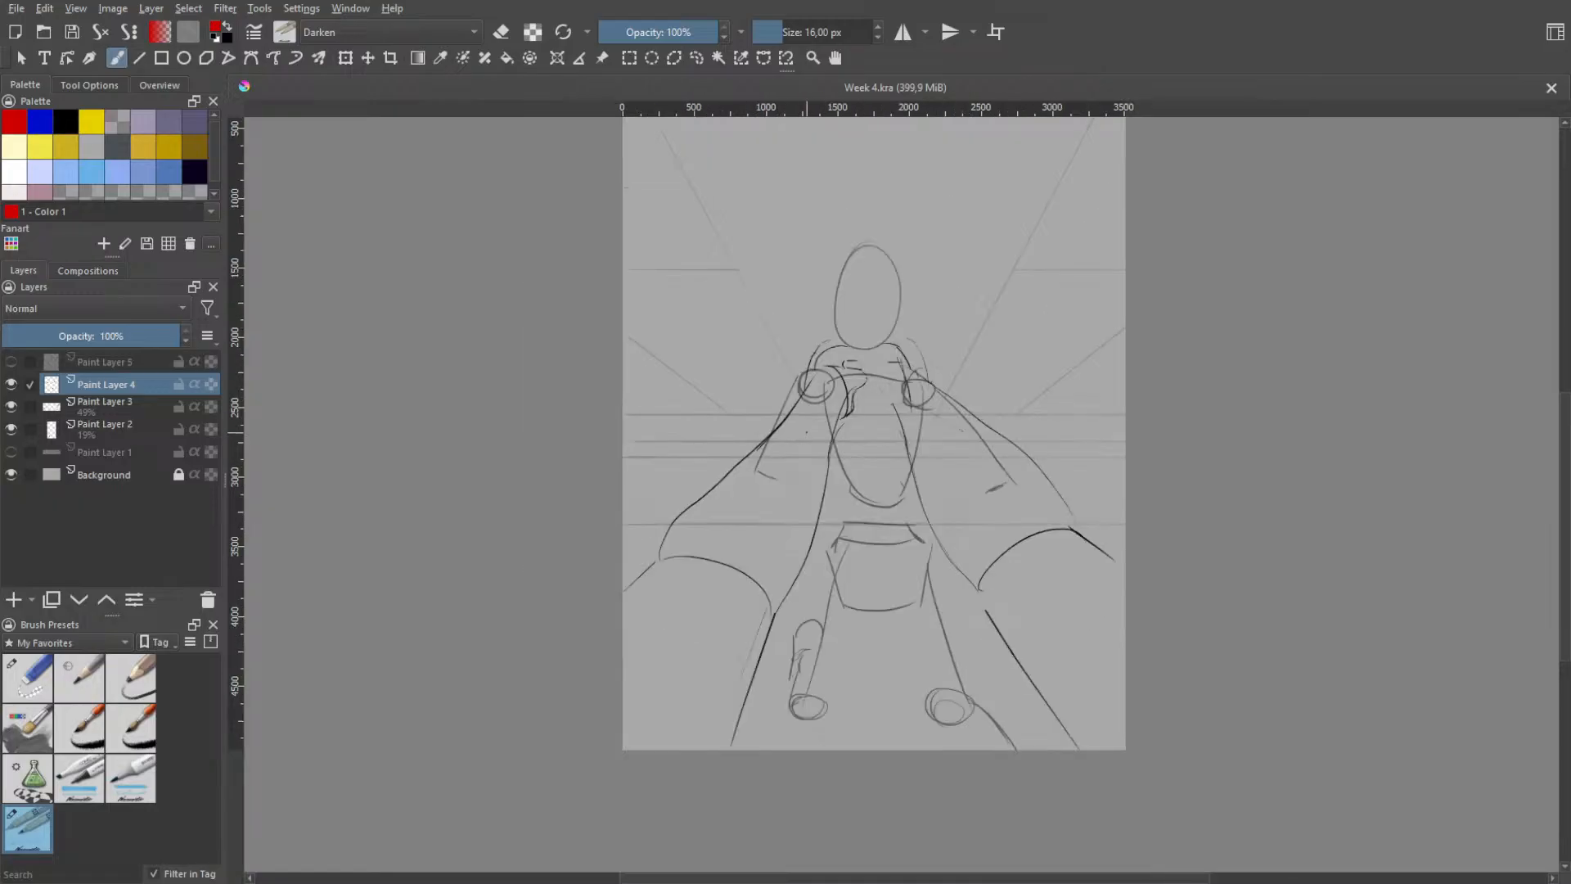
drag(877, 415, 840, 530)
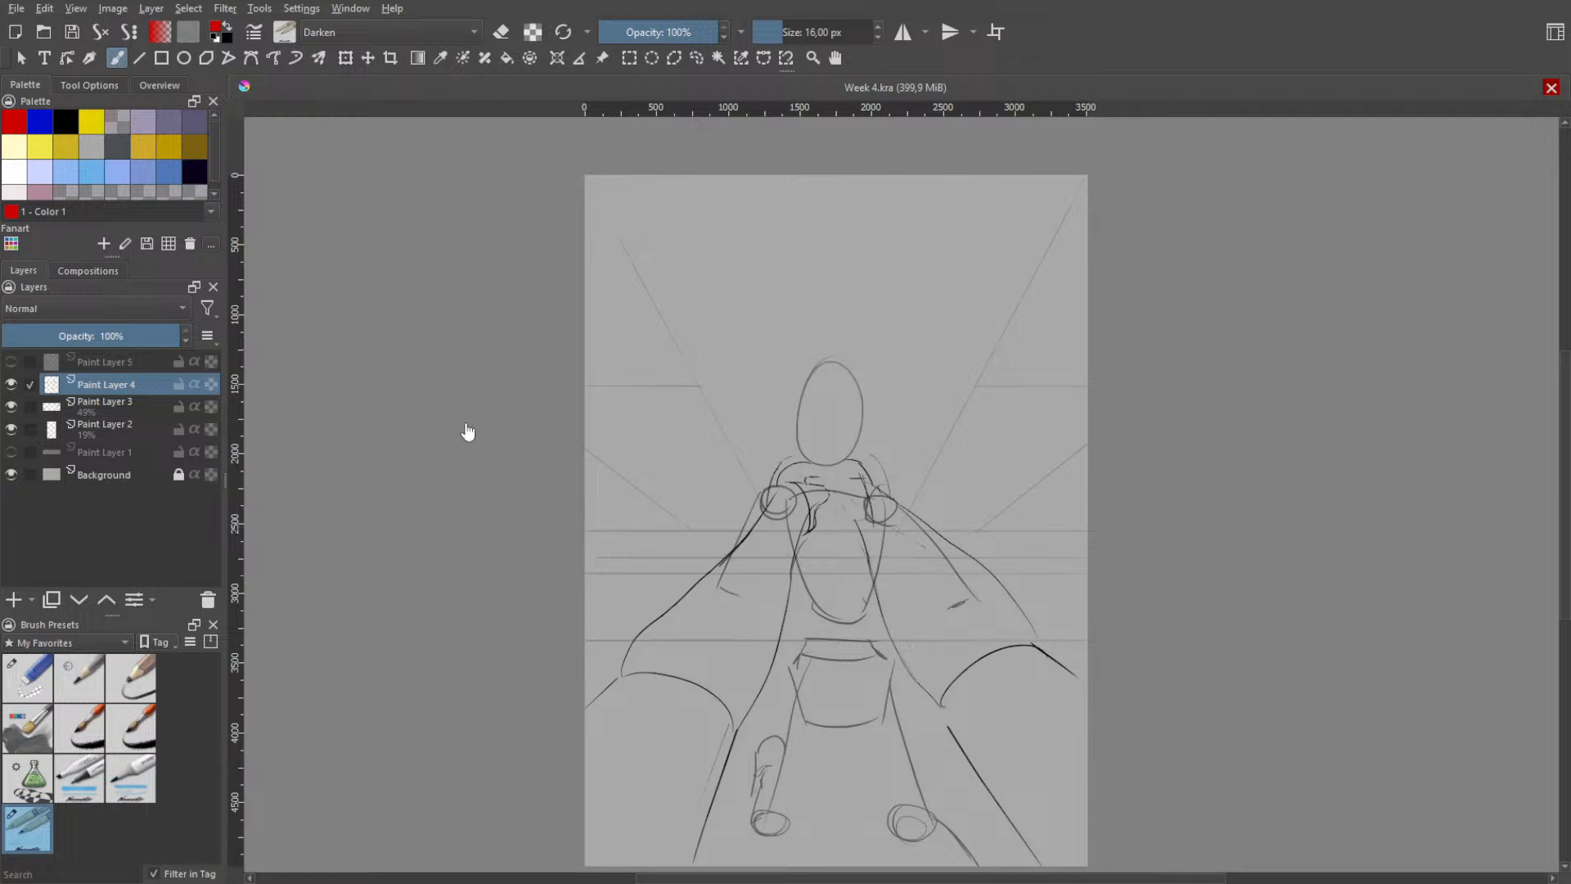
key(ctrl+w)
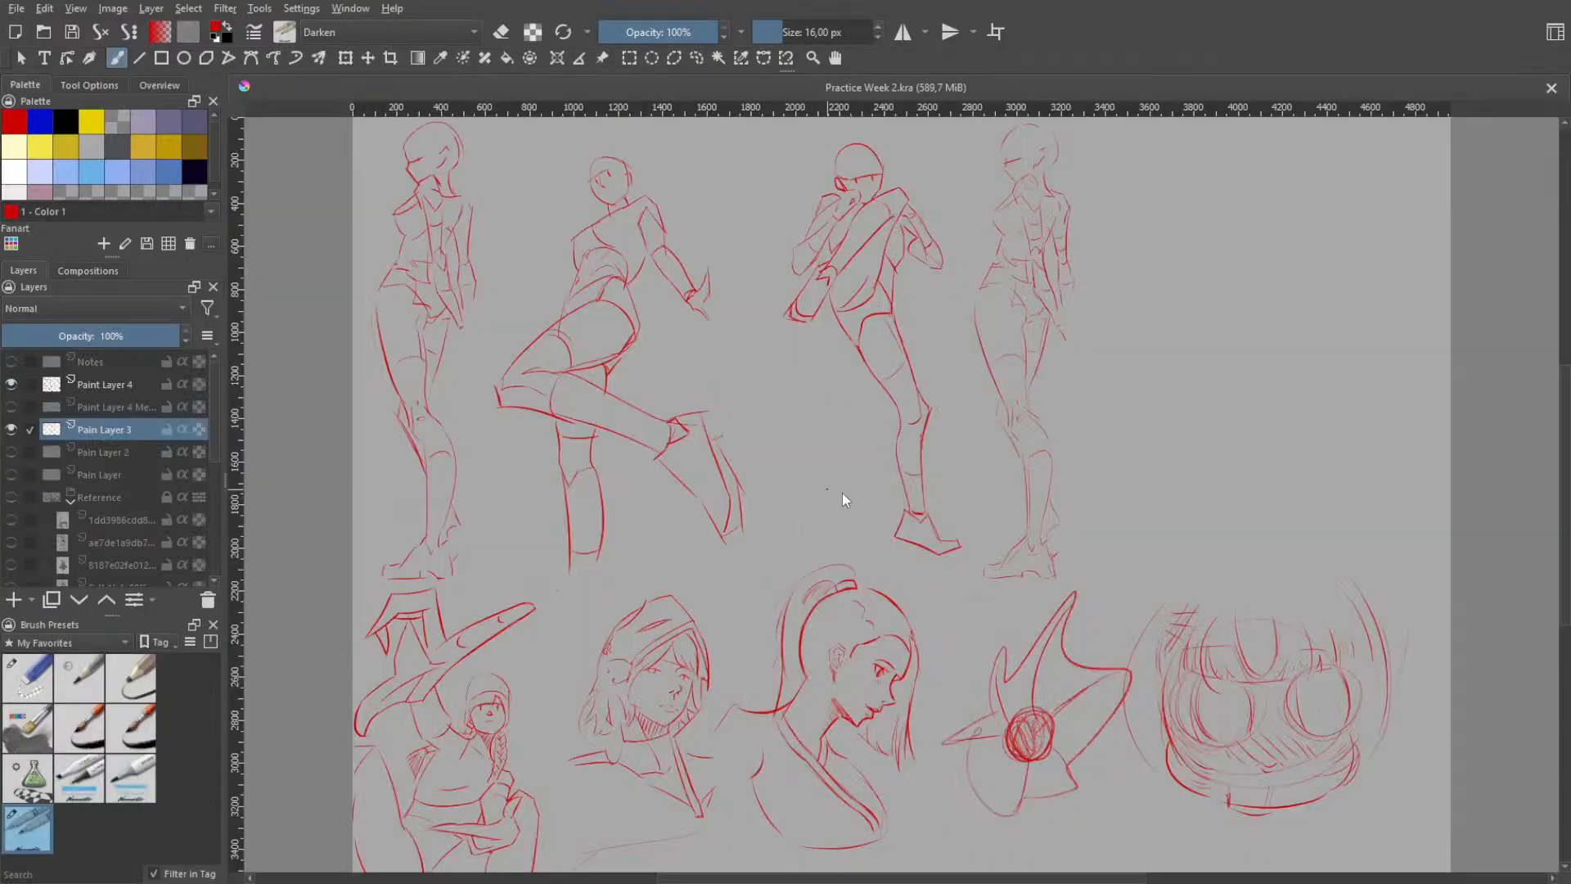
- Examine the portrait sketches in the lower row of Practice Week 2.kra, especially the ponytail profile
scroll(860, 734, up, 3)
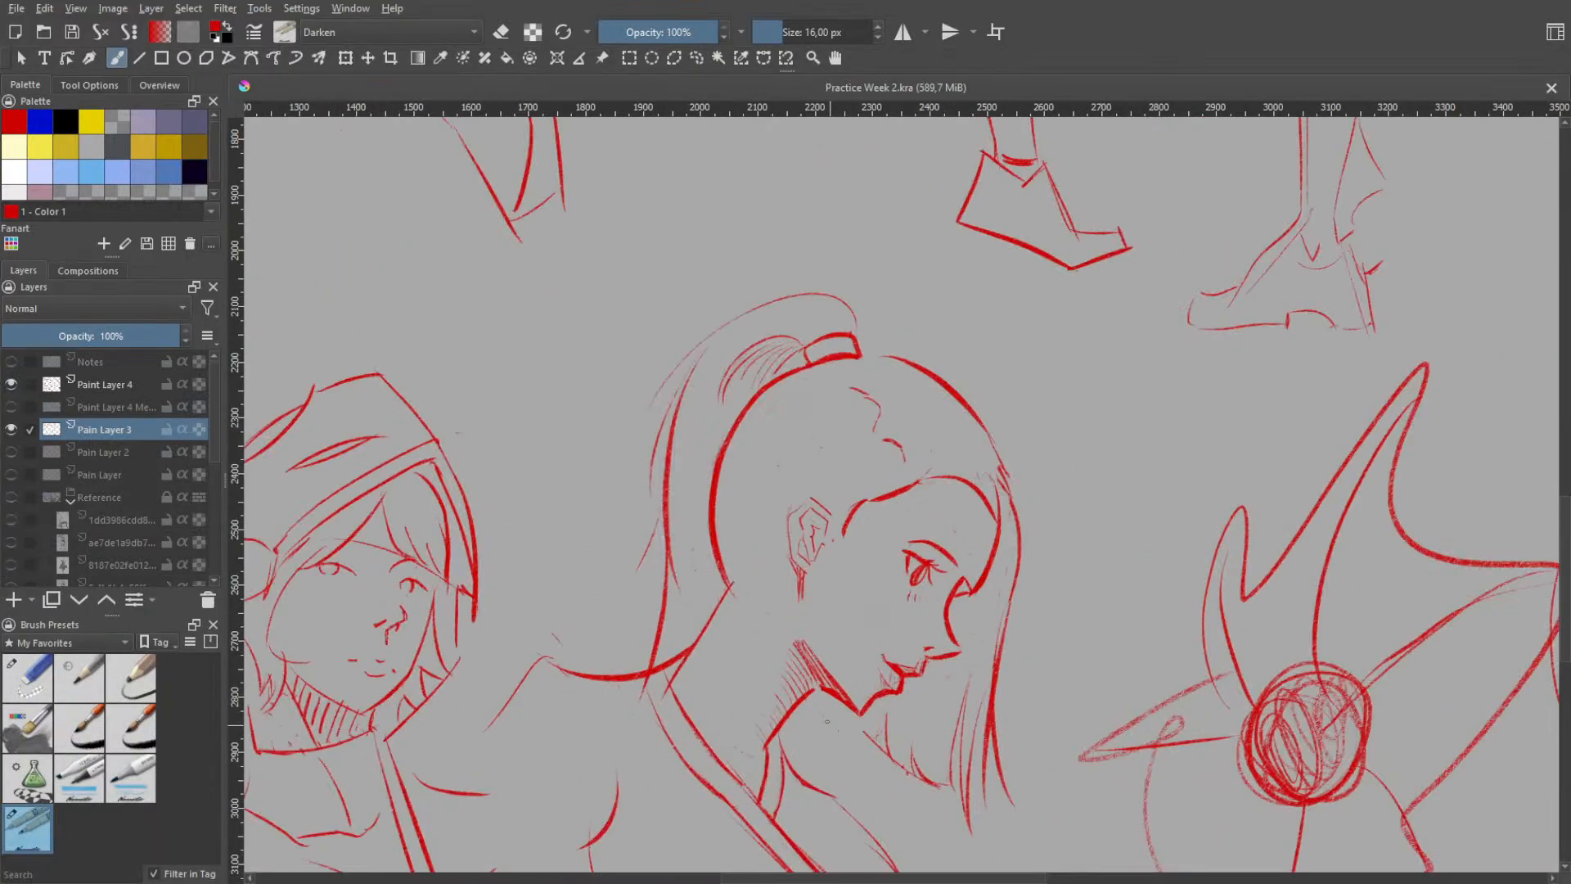
scroll(830, 731, up, 1)
scroll(856, 729, down, 1)
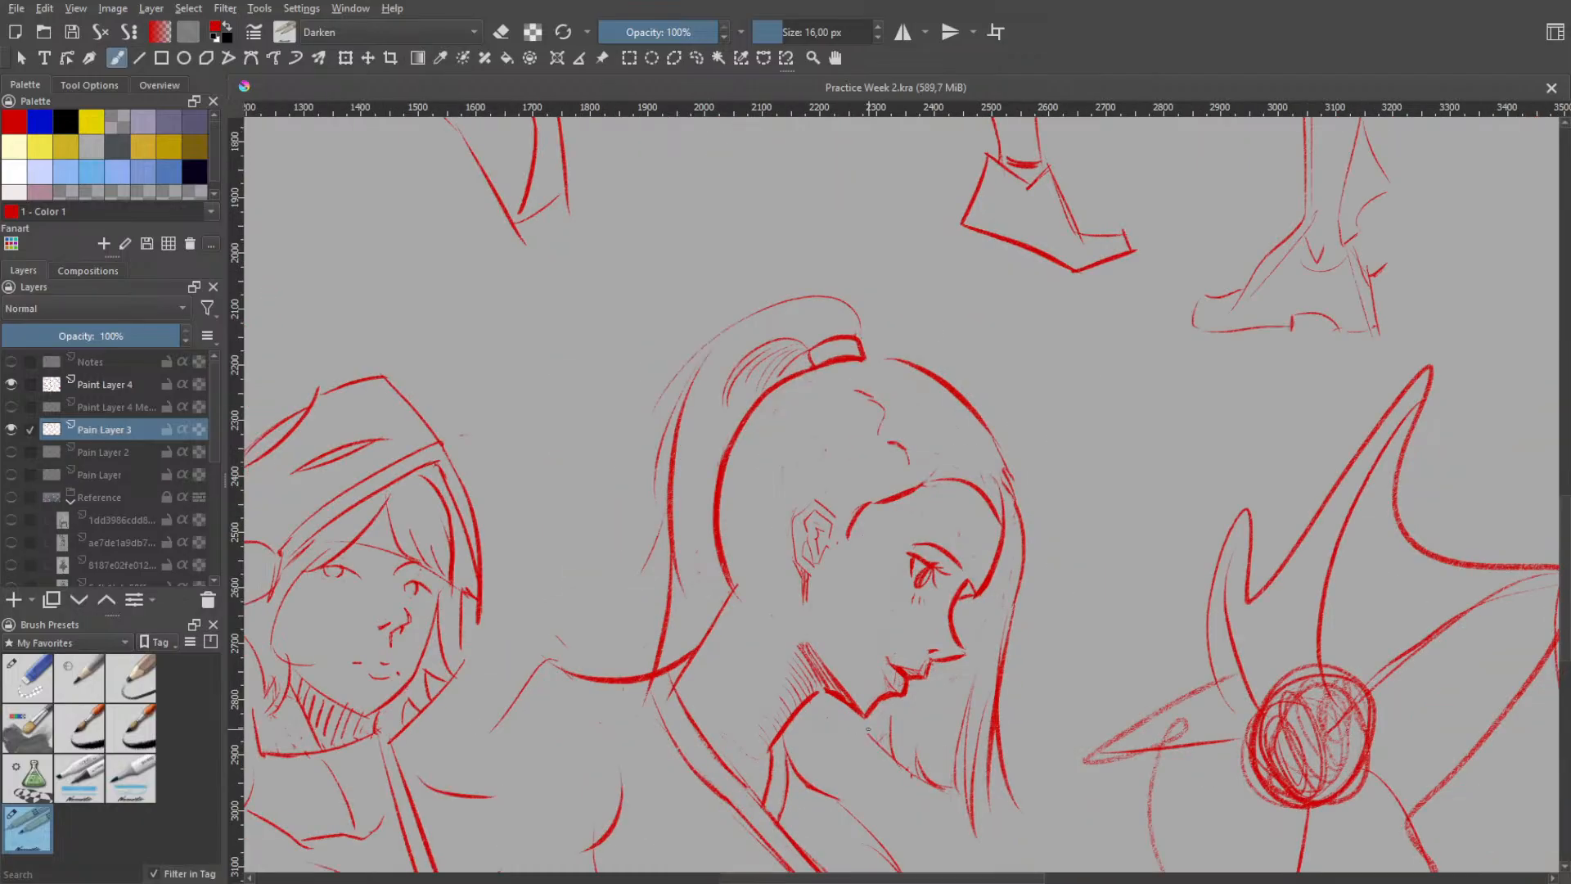
scroll(868, 729, down, 2)
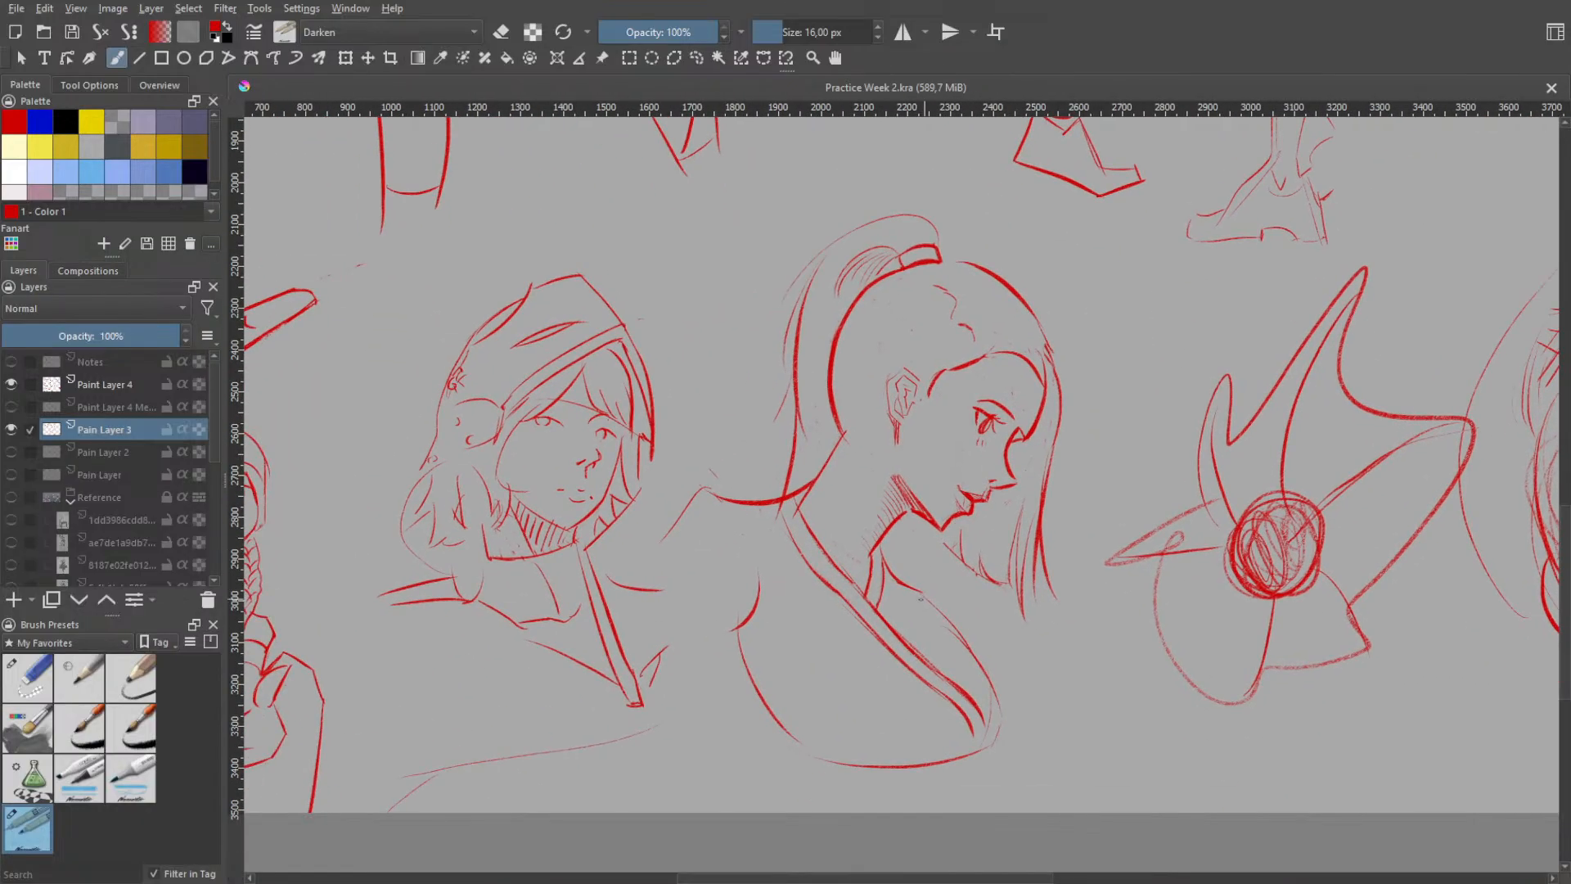
scroll(925, 609, down, 3)
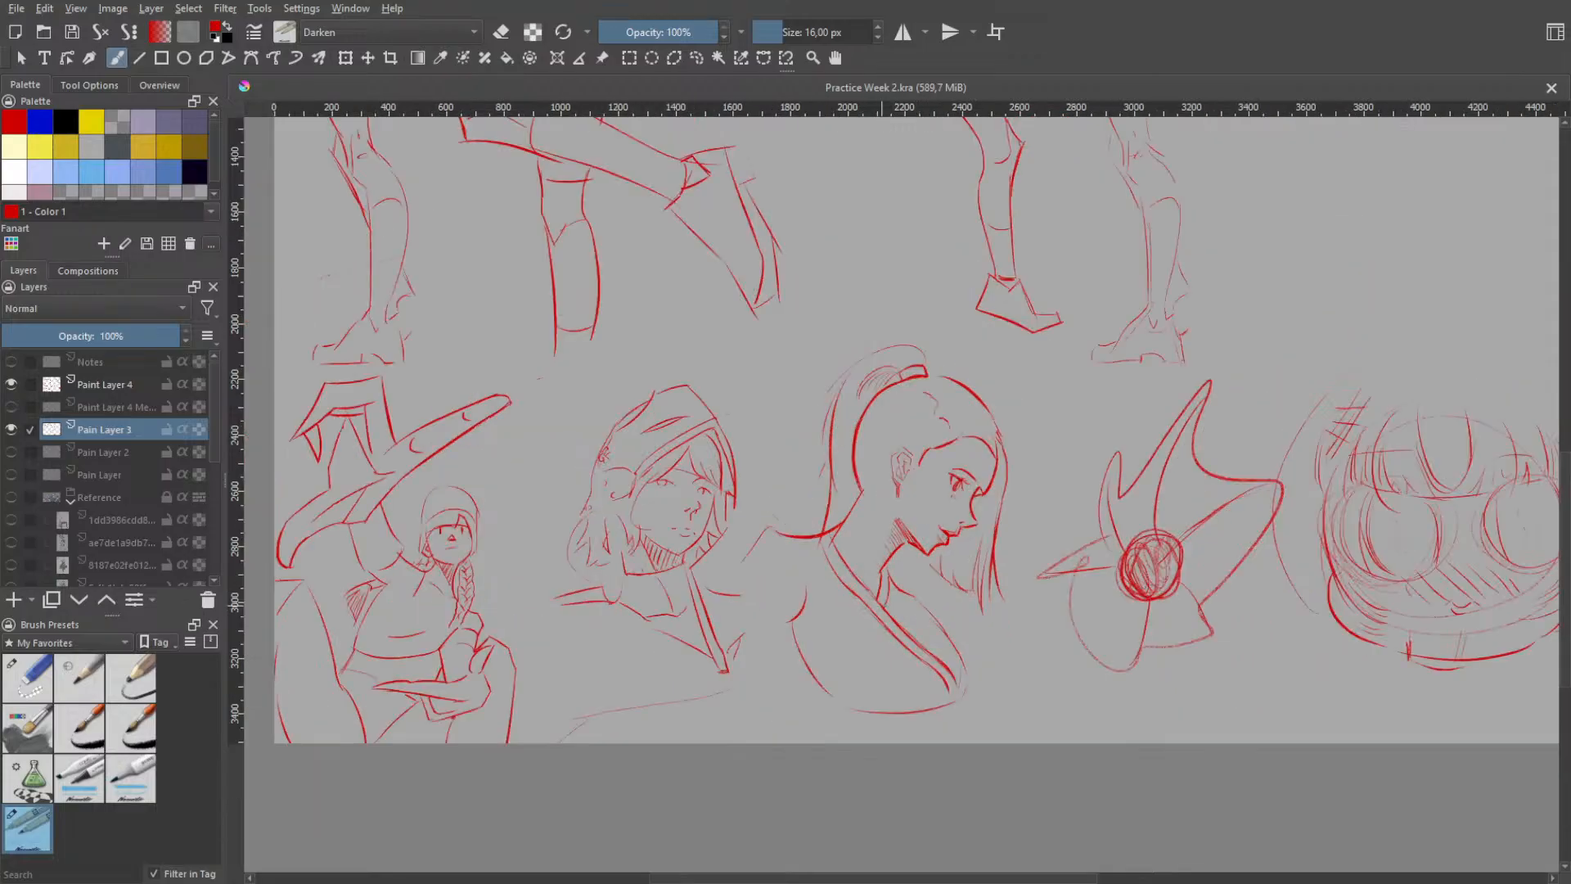
scroll(955, 442, up, 1)
drag(720, 650, 773, 482)
scroll(557, 671, up, 2)
scroll(556, 671, down, 3)
- Examine the full-body pose sketches in the upper row of Practice Week 2.kra and close the file
drag(850, 254, 818, 500)
scroll(721, 368, up, 2)
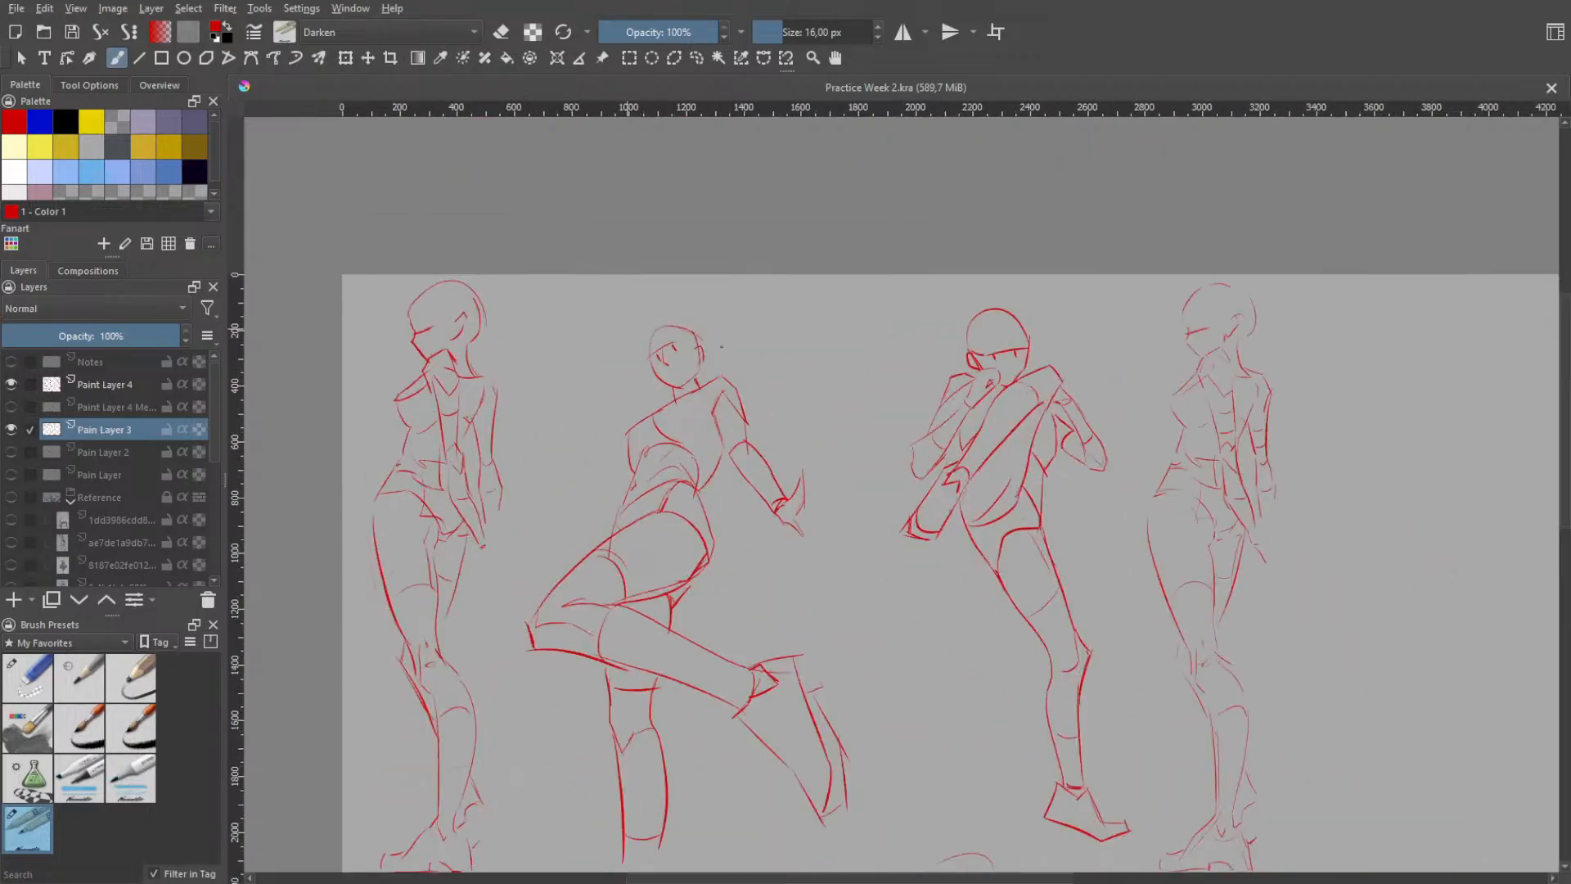
drag(1052, 473, 786, 459)
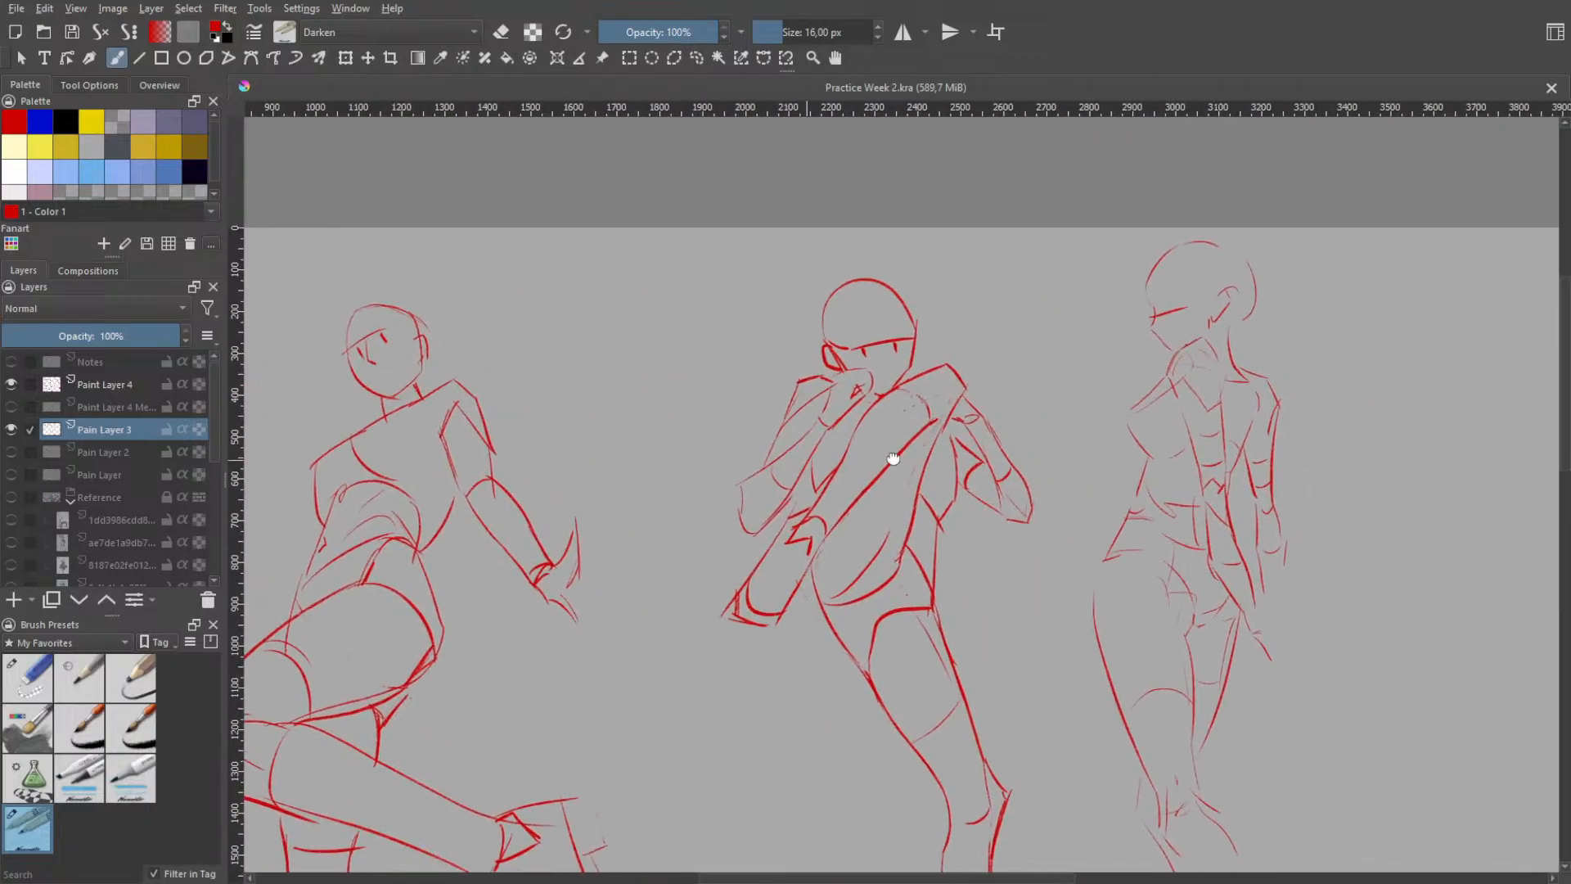
drag(891, 456, 1309, 423)
drag(630, 439, 754, 439)
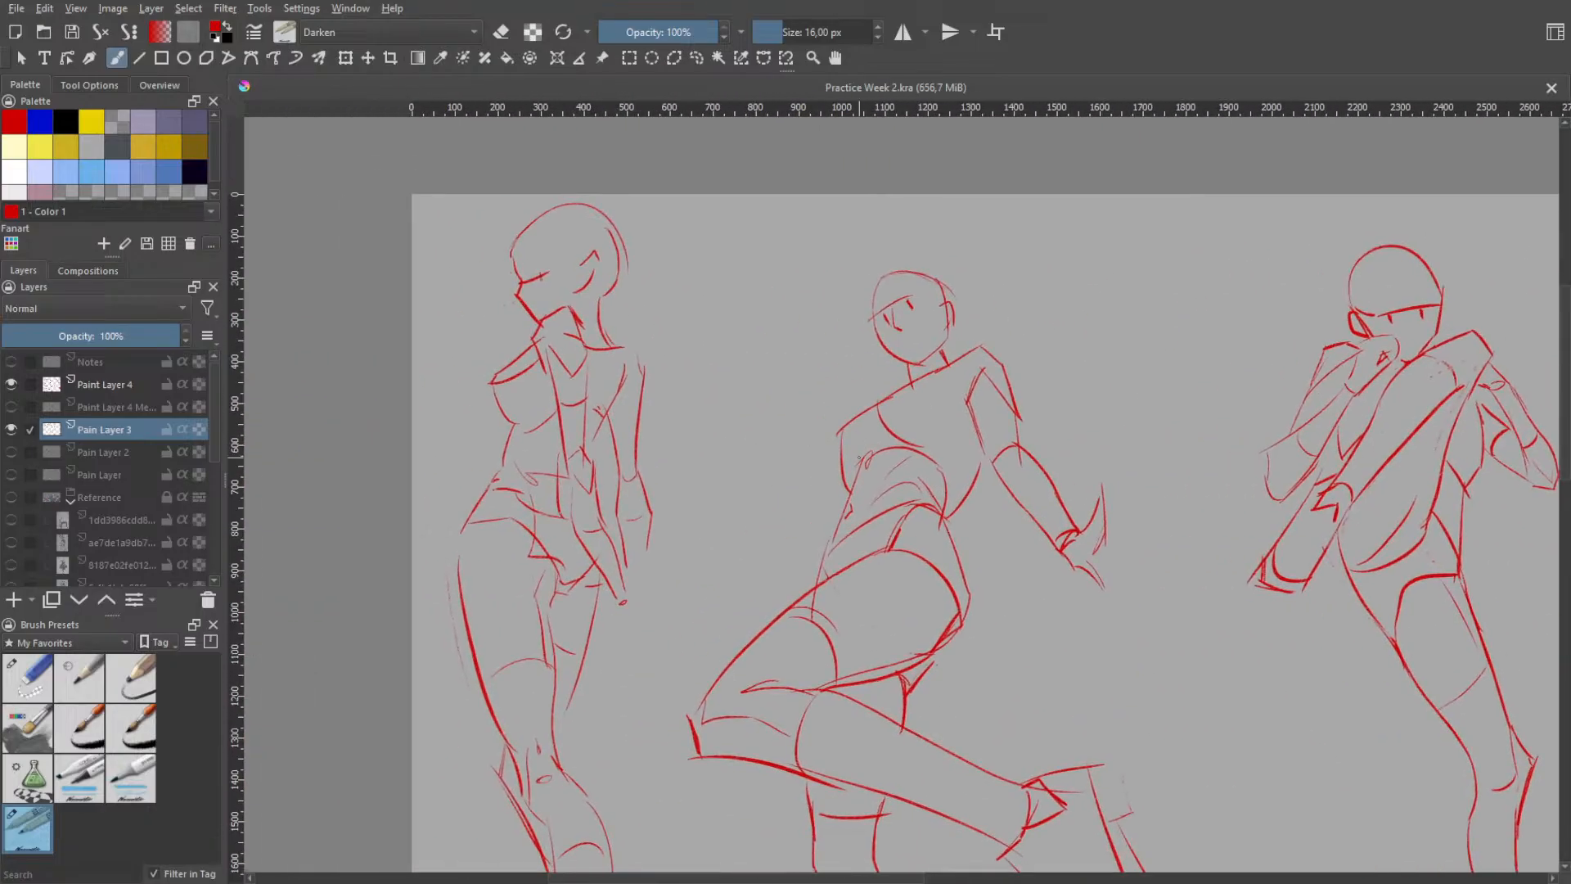
drag(975, 483, 827, 472)
scroll(848, 467, down, 2)
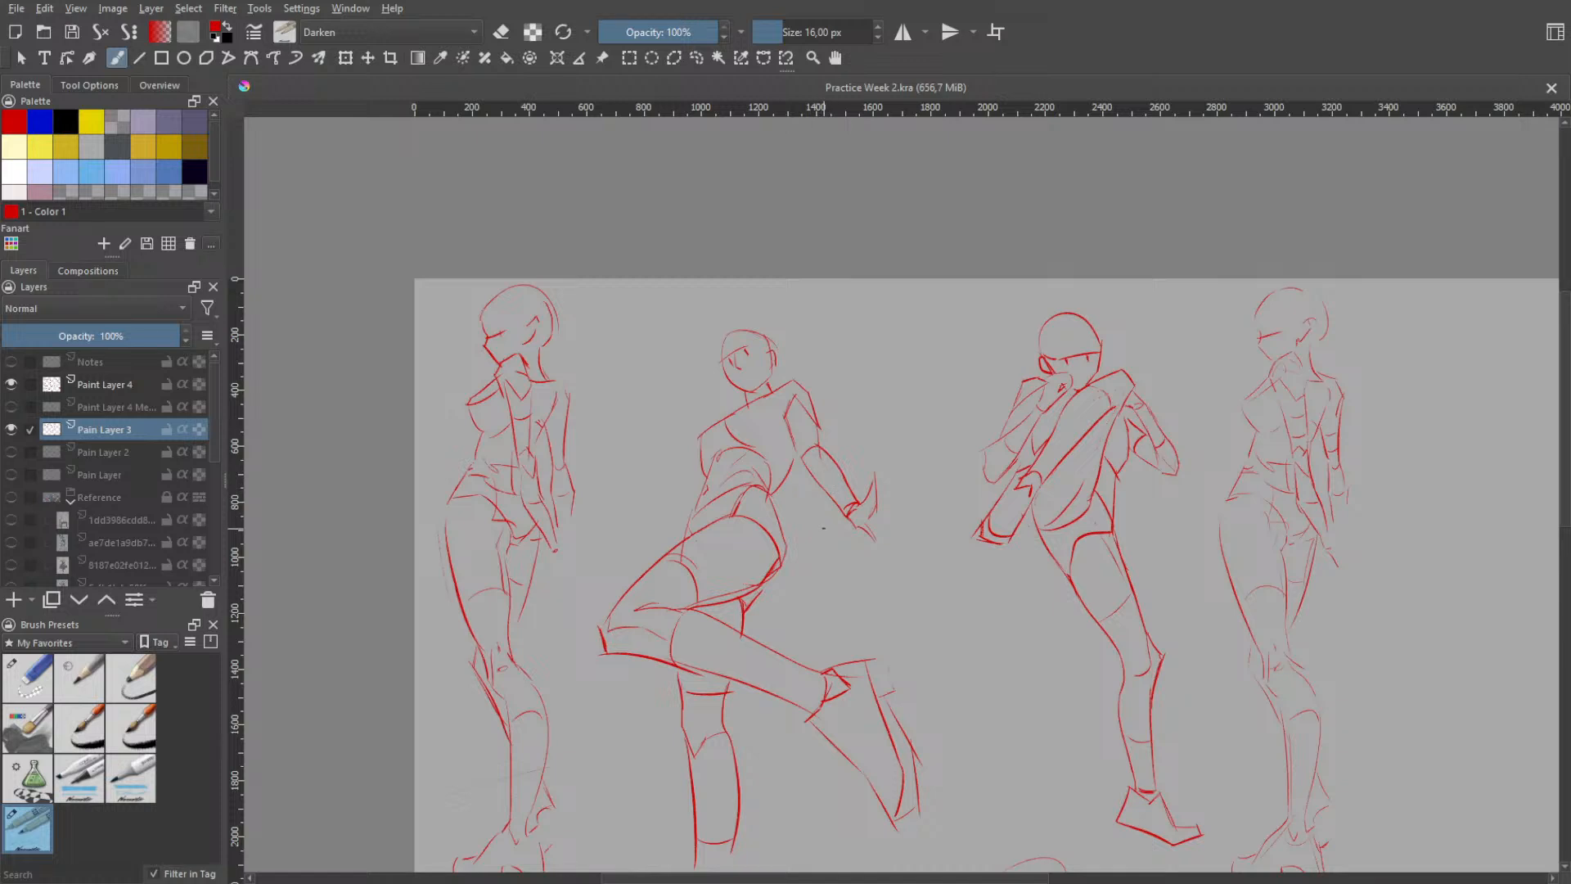
scroll(1232, 631, up, 3)
scroll(1240, 624, down, 3)
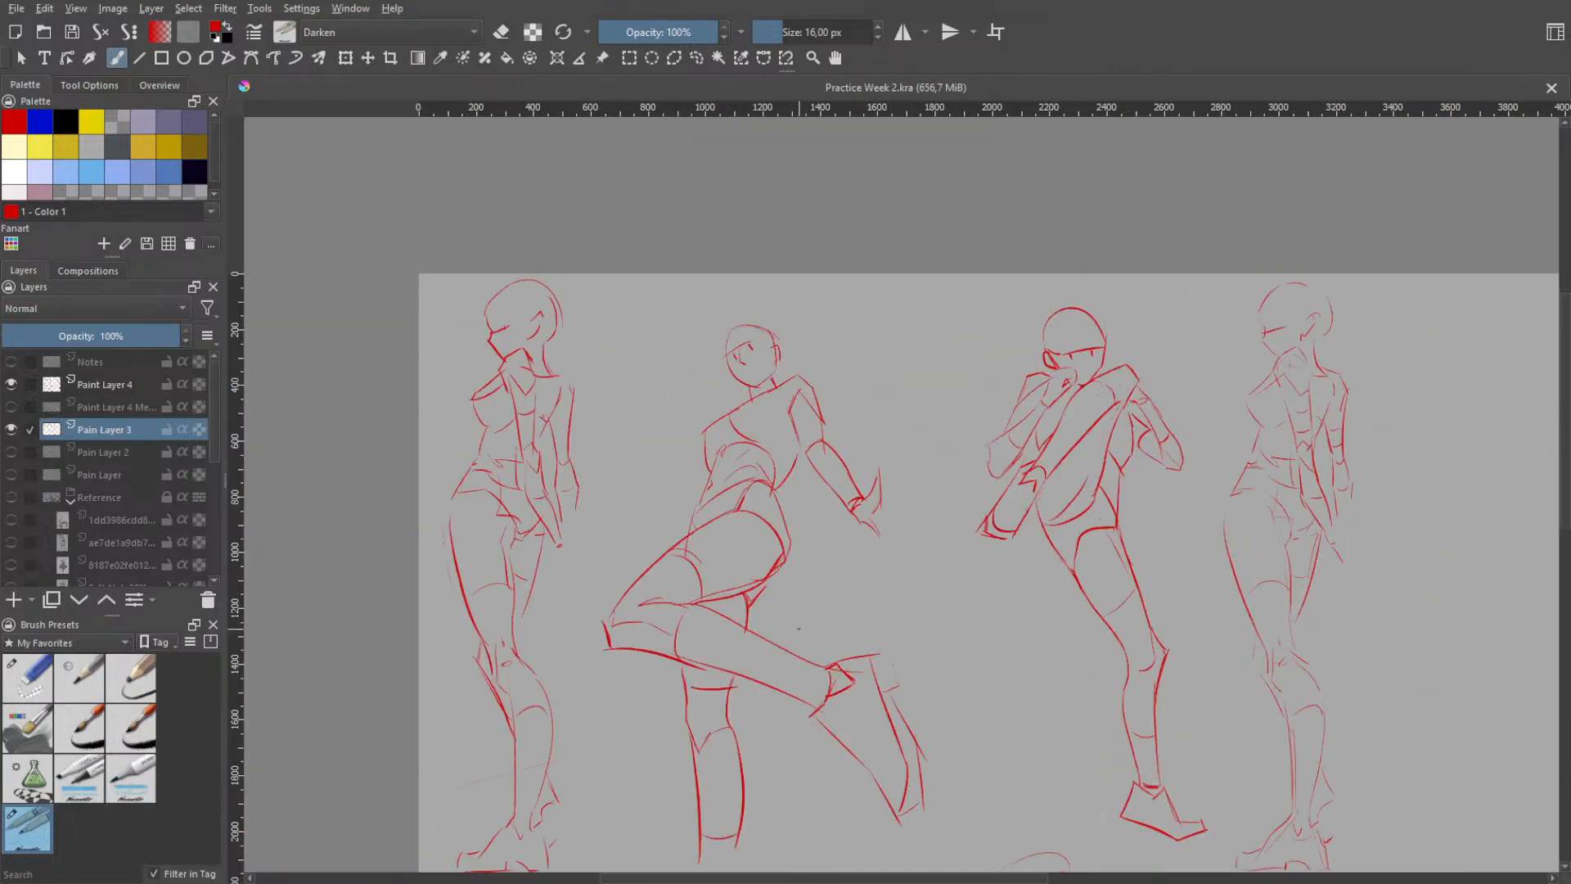
scroll(798, 629, up, 2)
scroll(1230, 626, down, 2)
scroll(1230, 626, up, 2)
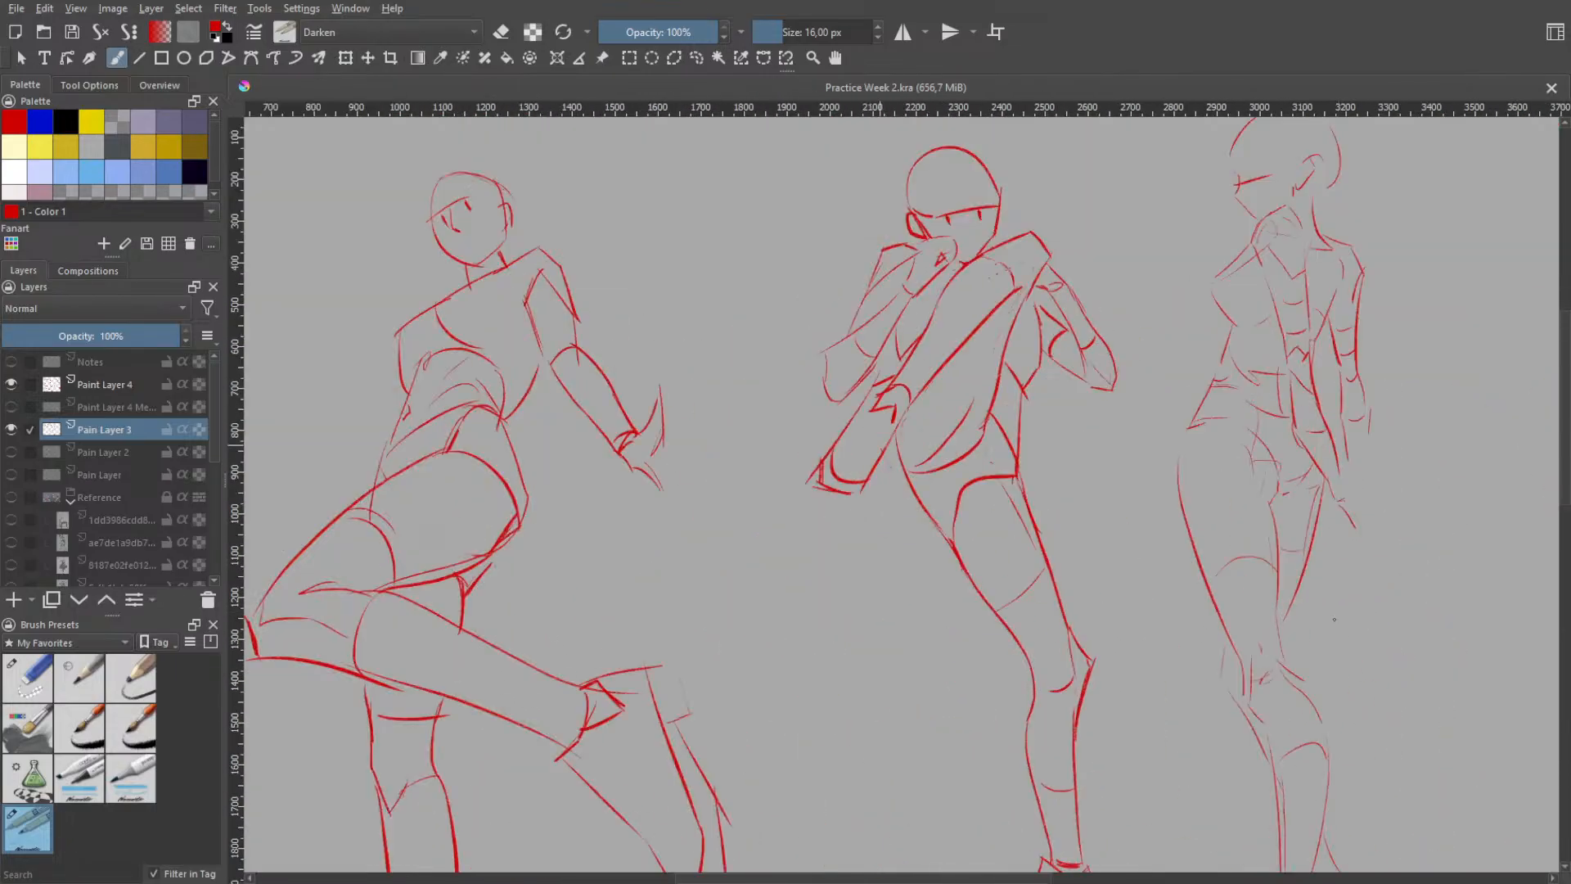
scroll(1335, 620, up, 1)
scroll(1313, 604, down, 1)
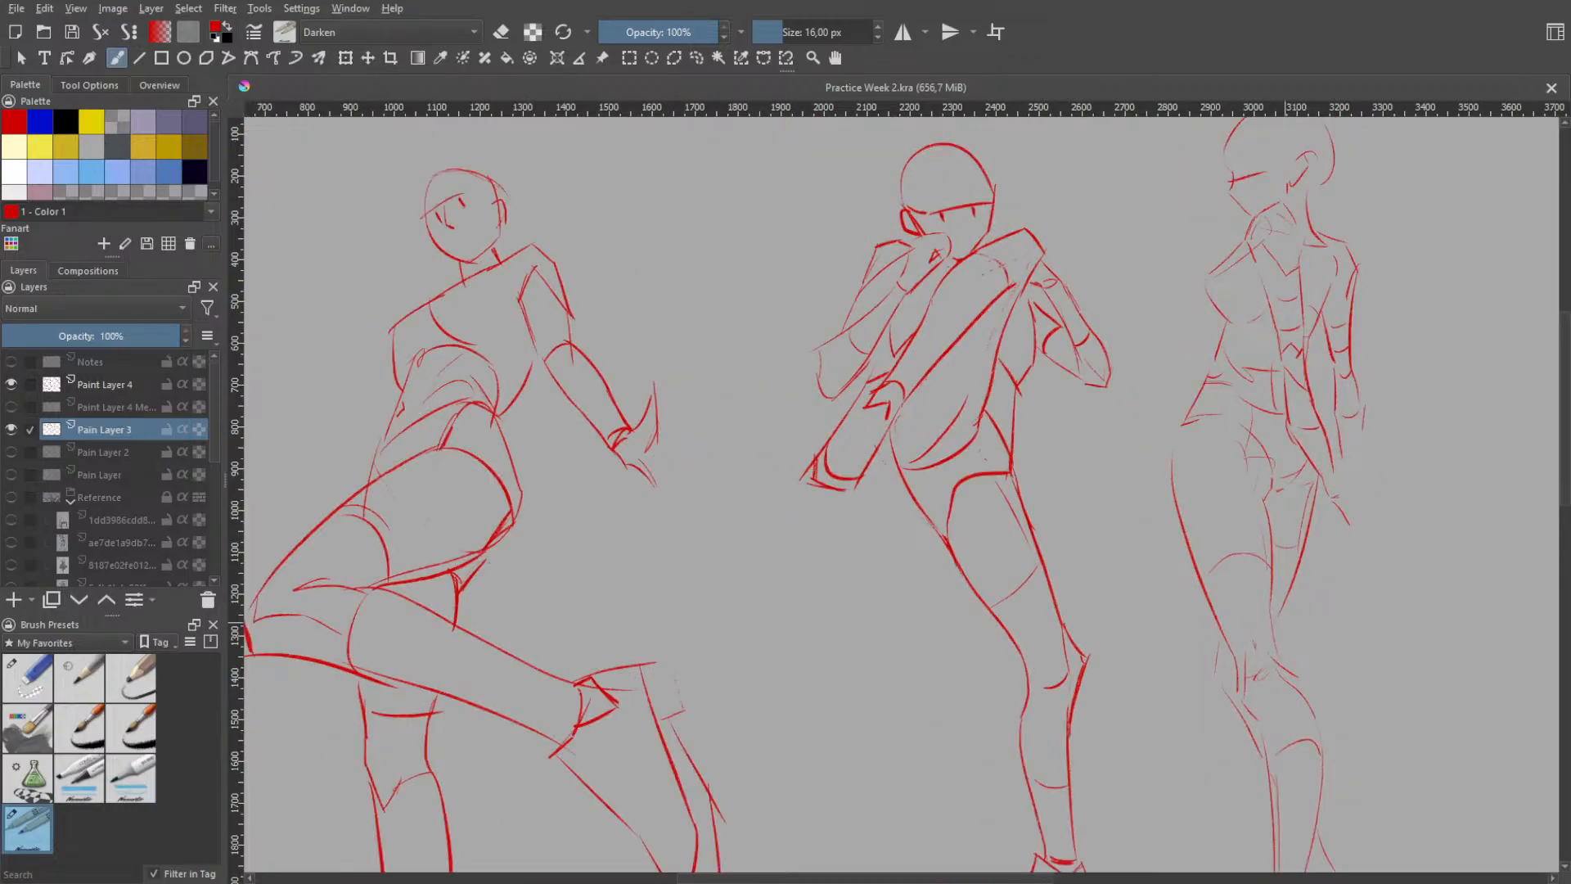
drag(1019, 673, 1238, 579)
scroll(1234, 573, down, 1)
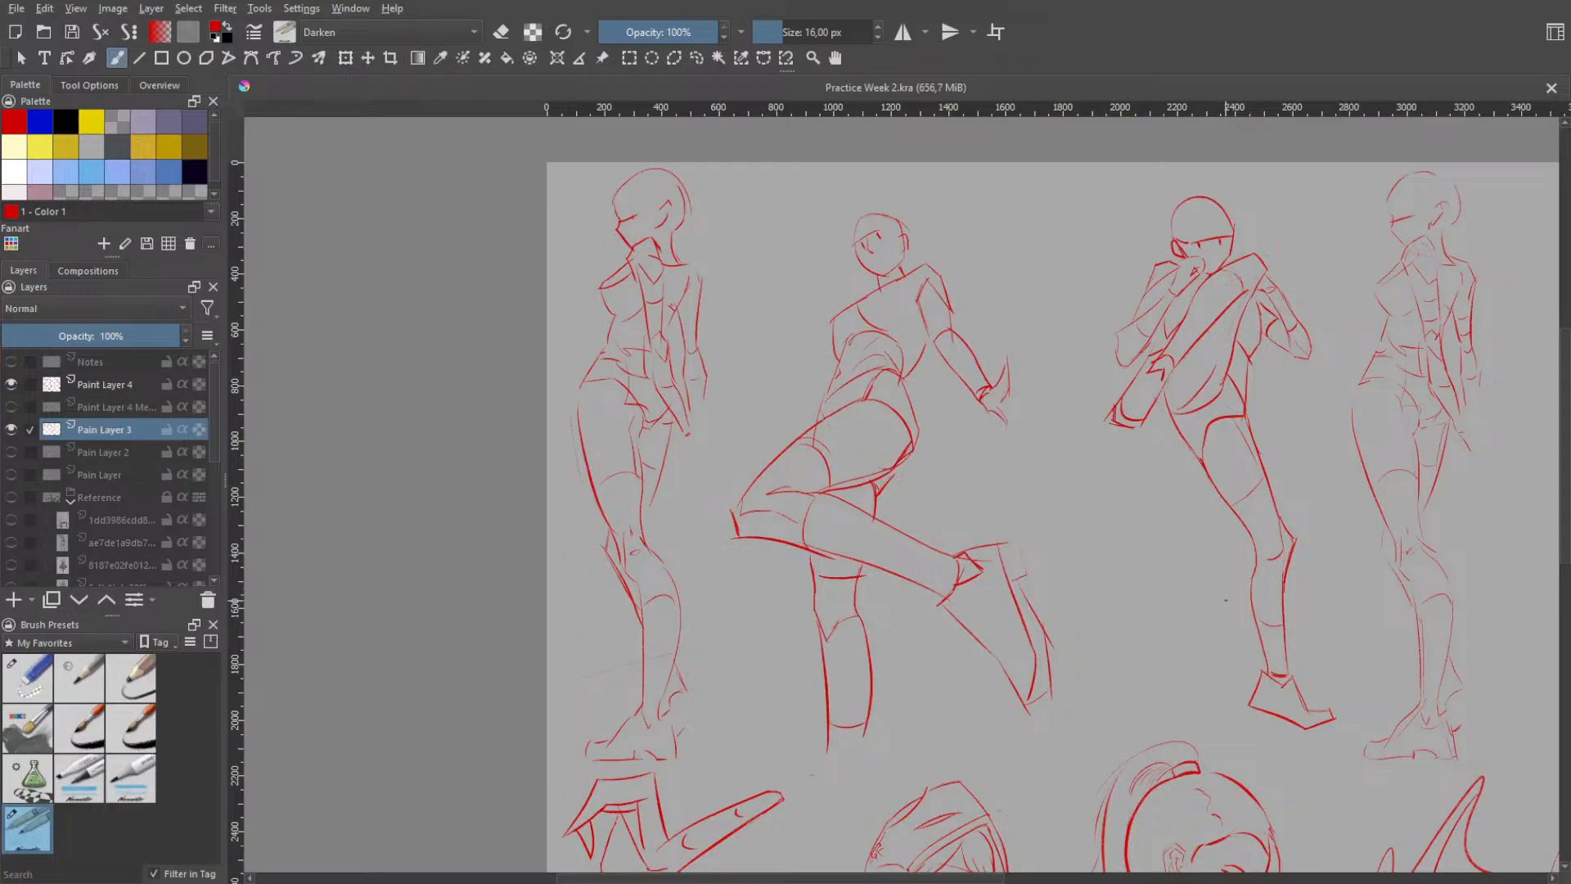
scroll(1145, 569, down, 2)
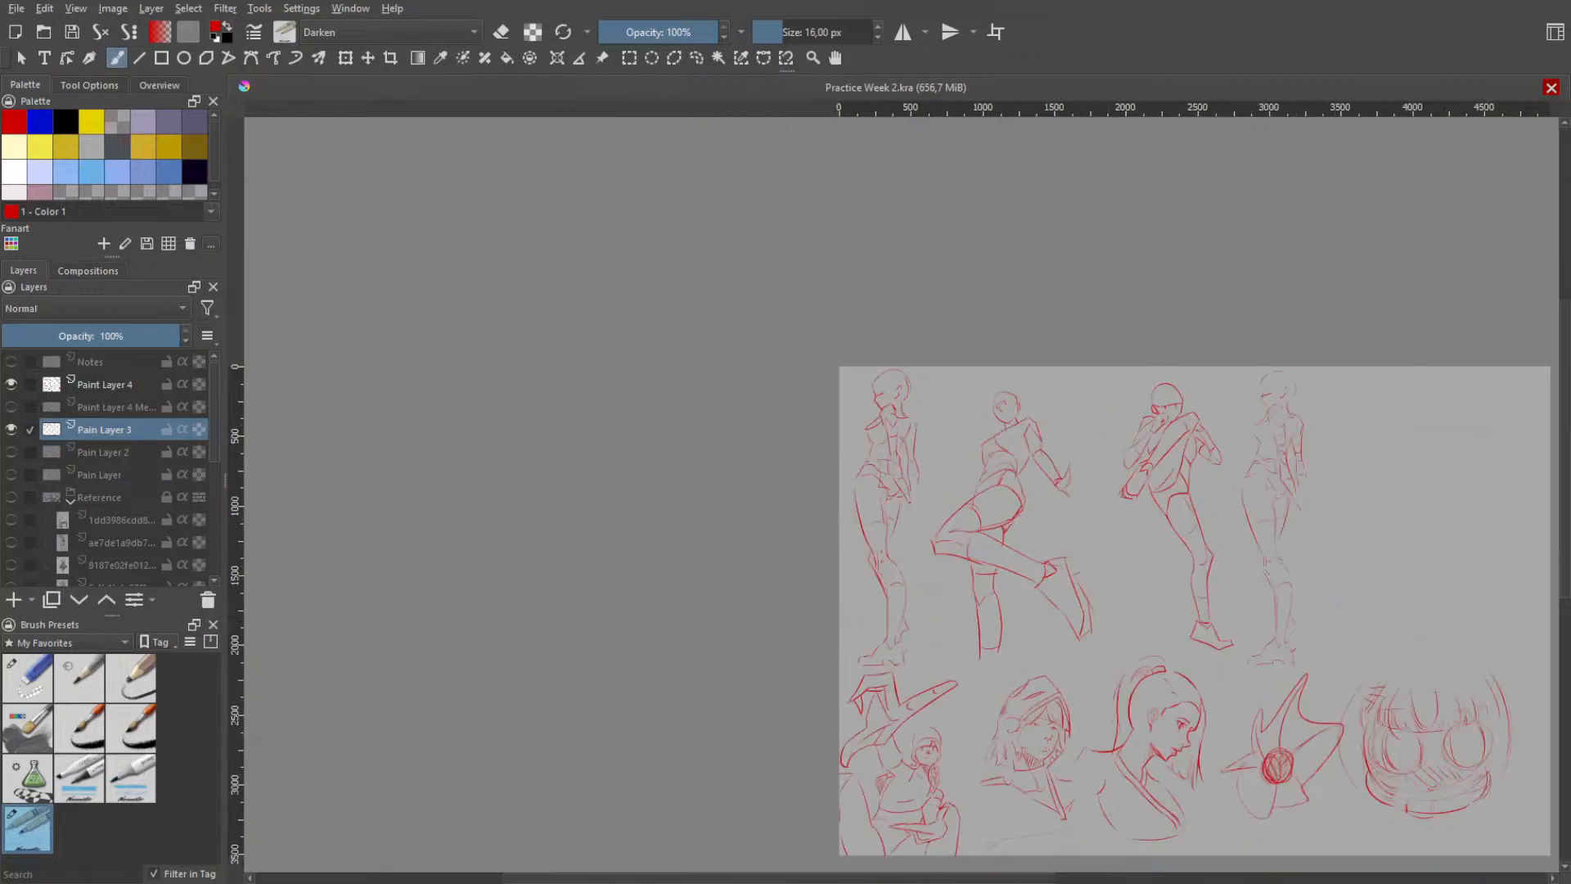
key(ctrl+w)
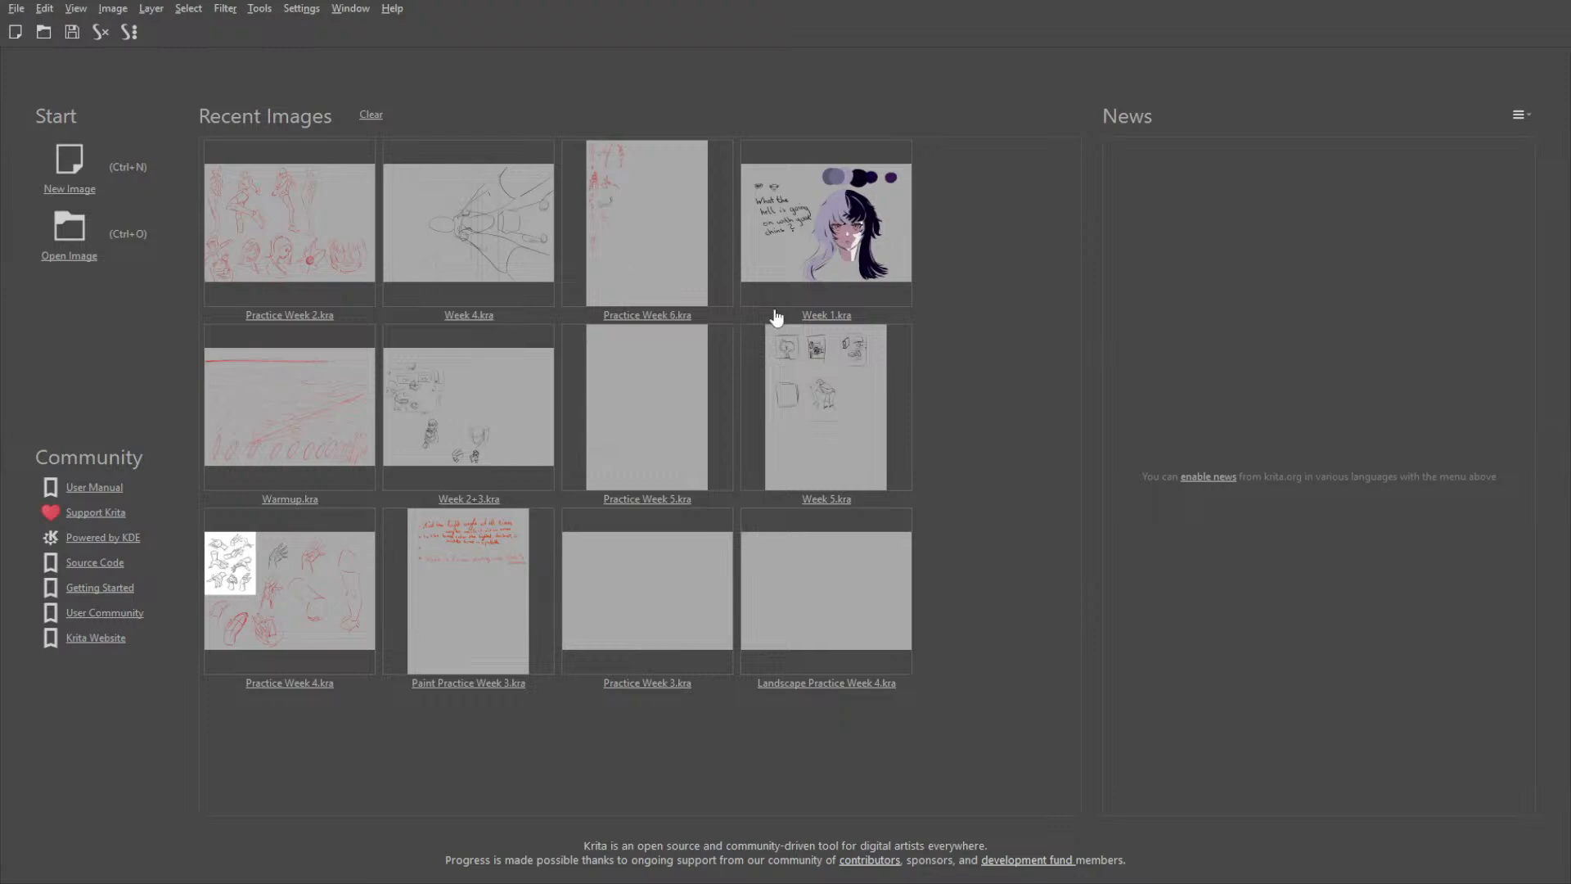
- Reopen Practice Week 6.kra and bring the blank canvas area beside the arm and figure sketches into view
click(655, 247)
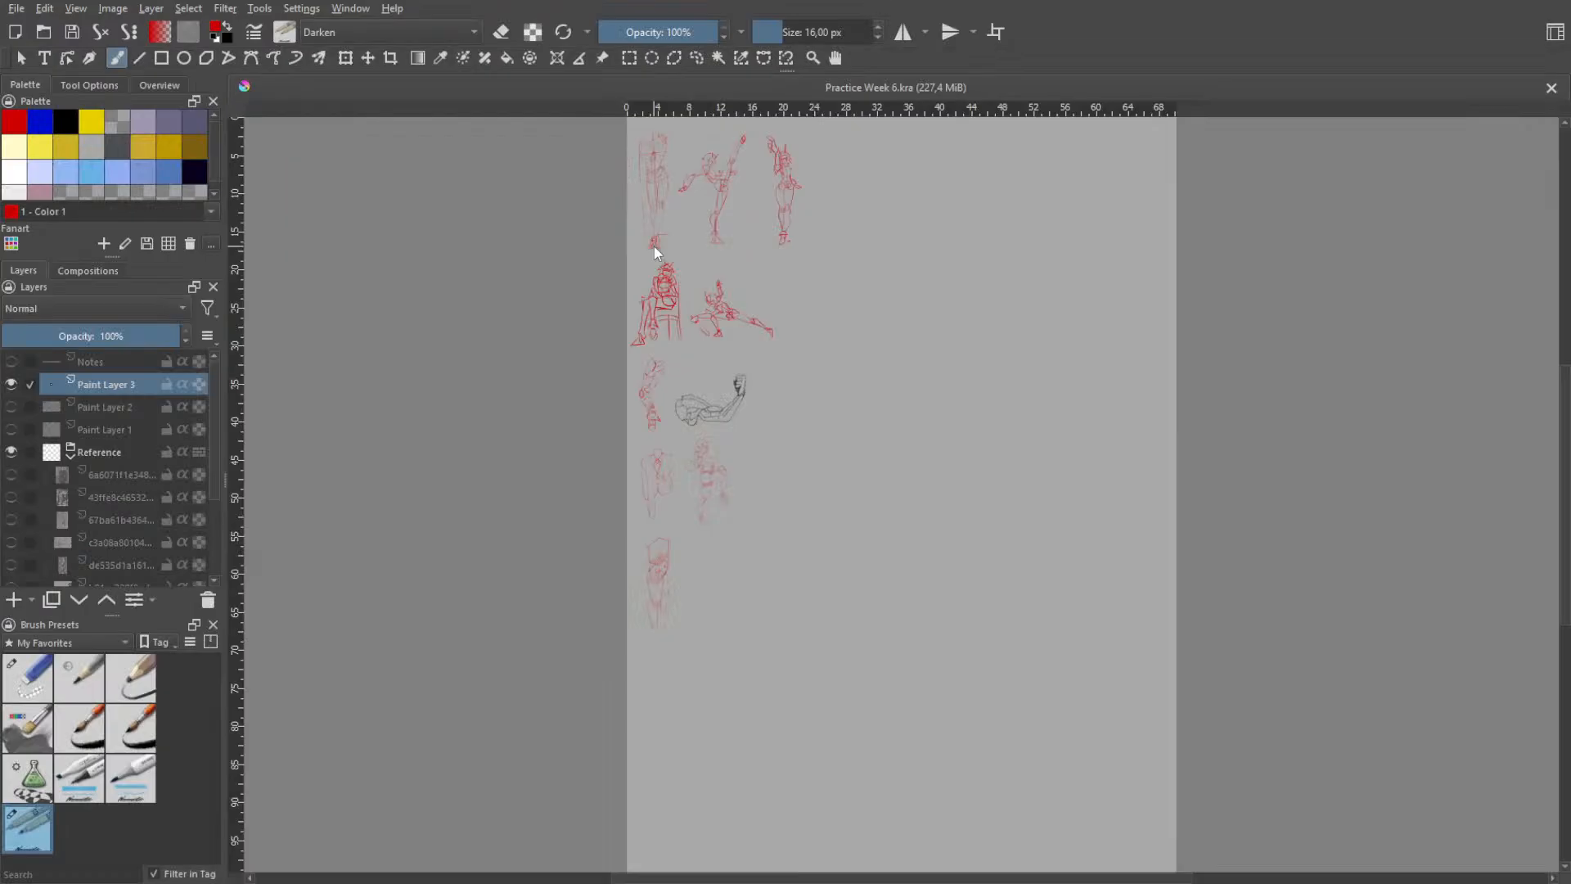
key(space)
drag(876, 434, 865, 469)
scroll(896, 409, up, 1)
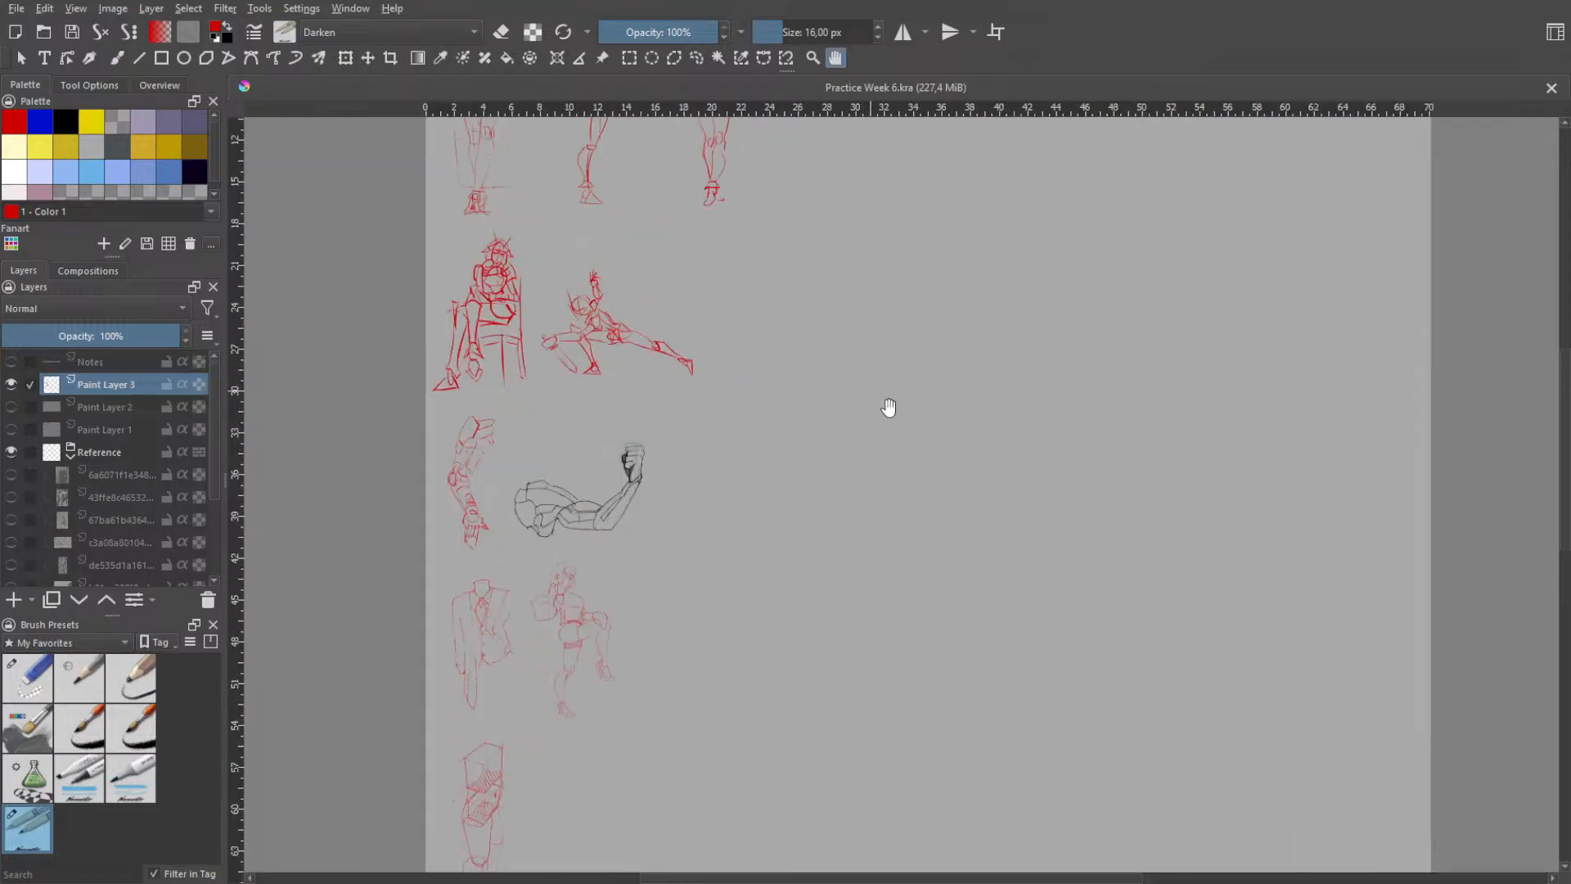
scroll(871, 463, up, 1)
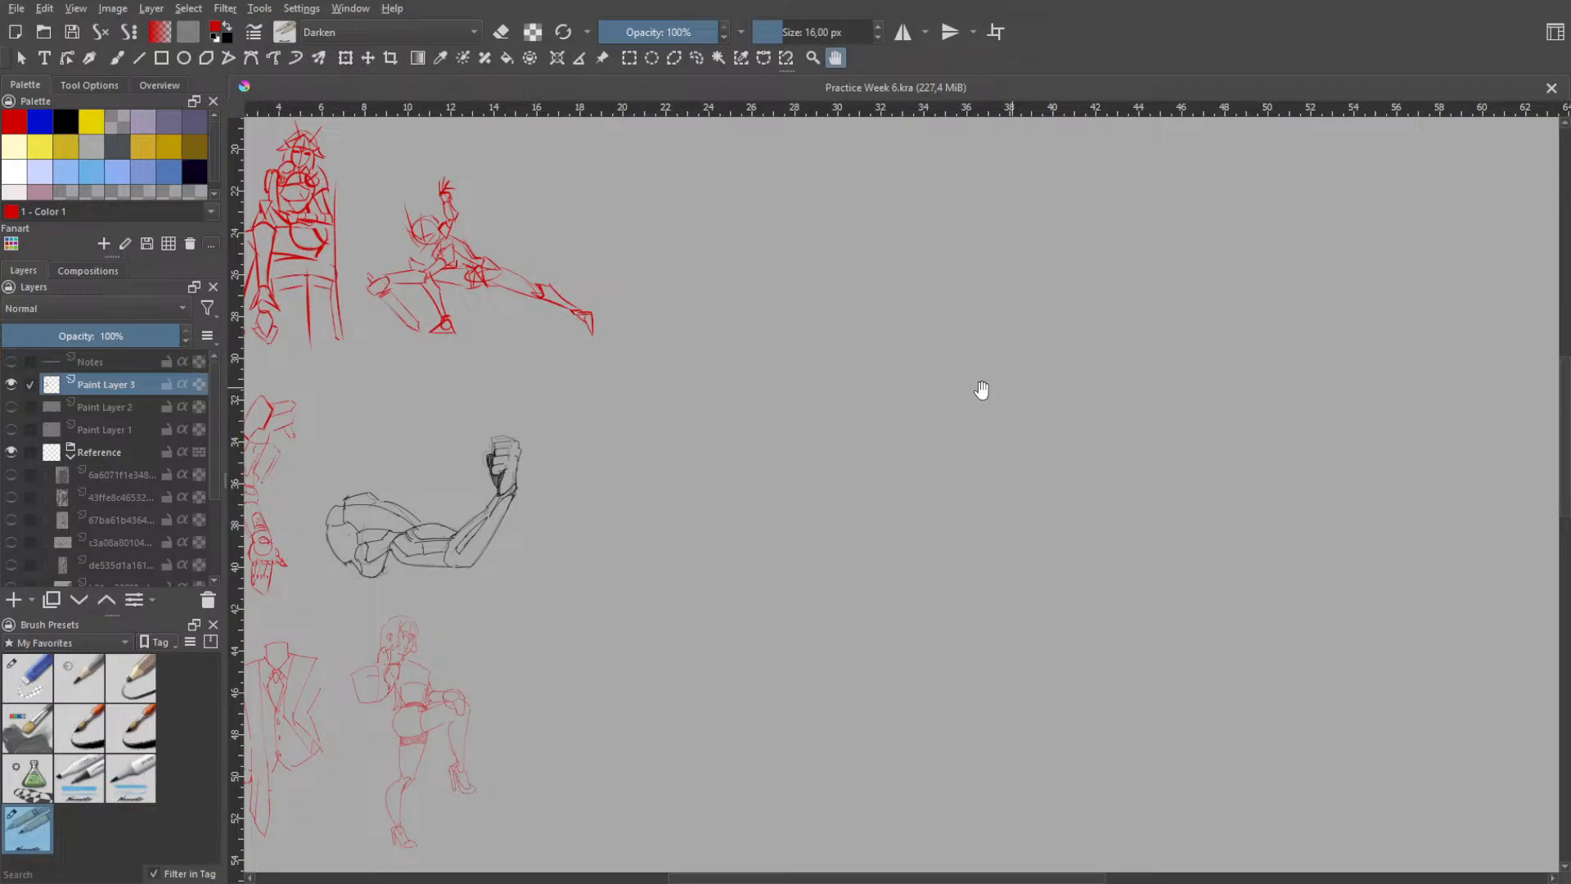
- Draw the curved back edge and flat base of a side-view foot's heel block in red on the blank canvas area
key(b)
drag(833, 374, 792, 489)
key(ctrl+z)
drag(841, 362, 799, 514)
key(ctrl+z)
mouse_move(846, 355)
mouse_down()
mouse_move(811, 523)
mouse_move(885, 527)
mouse_up()
key(ctrl+z)
key(ctrl+z)
key(ctrl+z)
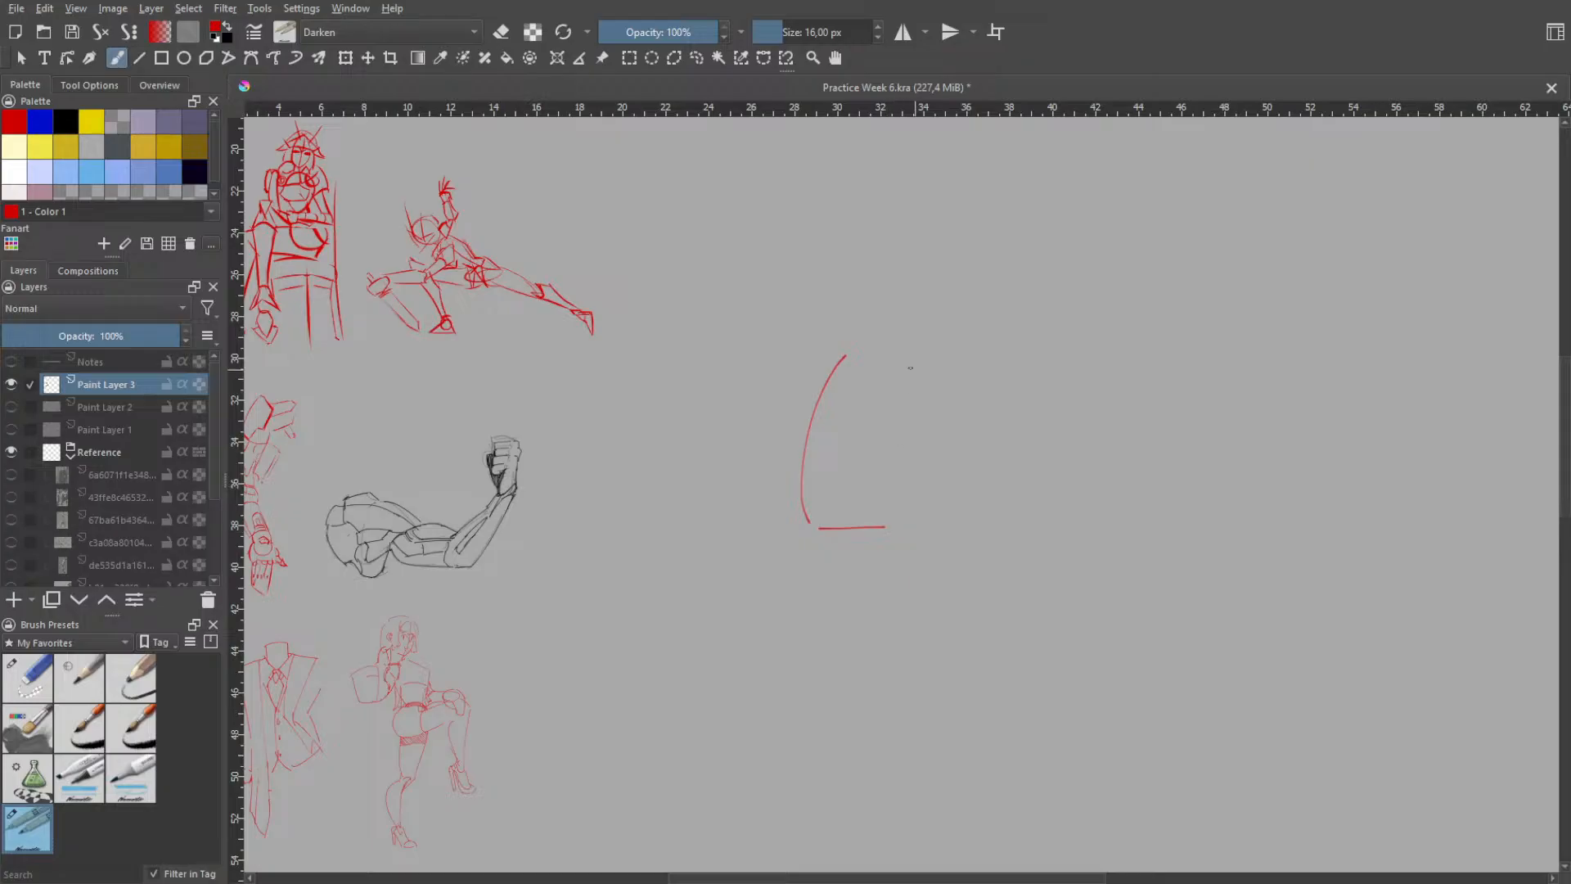
- Close the heel block with a near-vertical front edge and a short horizontal top edge
drag(899, 382, 882, 531)
key(ctrl+z)
key(ctrl+z)
drag(892, 354, 880, 533)
key(ctrl+z)
key(ctrl+z)
drag(899, 340, 878, 522)
key(ctrl+z)
drag(879, 360, 886, 528)
- Draw a horizontal arch line from the heel block and a diagonal running from the heel's top down to the sole
key(ctrl+z)
drag(841, 357, 881, 358)
key(ctrl+z)
drag(888, 505, 993, 504)
drag(880, 360, 966, 455)
key(ctrl+z)
mouse_move(904, 371)
mouse_down()
mouse_move(1023, 520)
mouse_move(1004, 525)
mouse_up()
- Draw the forefoot's flat sole line and the slanted front edge of the toes
key(ctrl+z)
key(ctrl+z)
mouse_move(887, 369)
mouse_down()
mouse_move(1046, 537)
mouse_move(1130, 530)
mouse_move(1033, 525)
mouse_move(1148, 536)
mouse_up()
key(ctrl+z)
key(ctrl+z)
mouse_move(1036, 529)
mouse_down()
mouse_move(1164, 541)
mouse_move(1142, 465)
mouse_move(1154, 528)
mouse_up()
key(ctrl+z)
key(ctrl+z)
key(ctrl+z)
key(ctrl+z)
drag(1167, 467, 1159, 510)
key(ctrl+z)
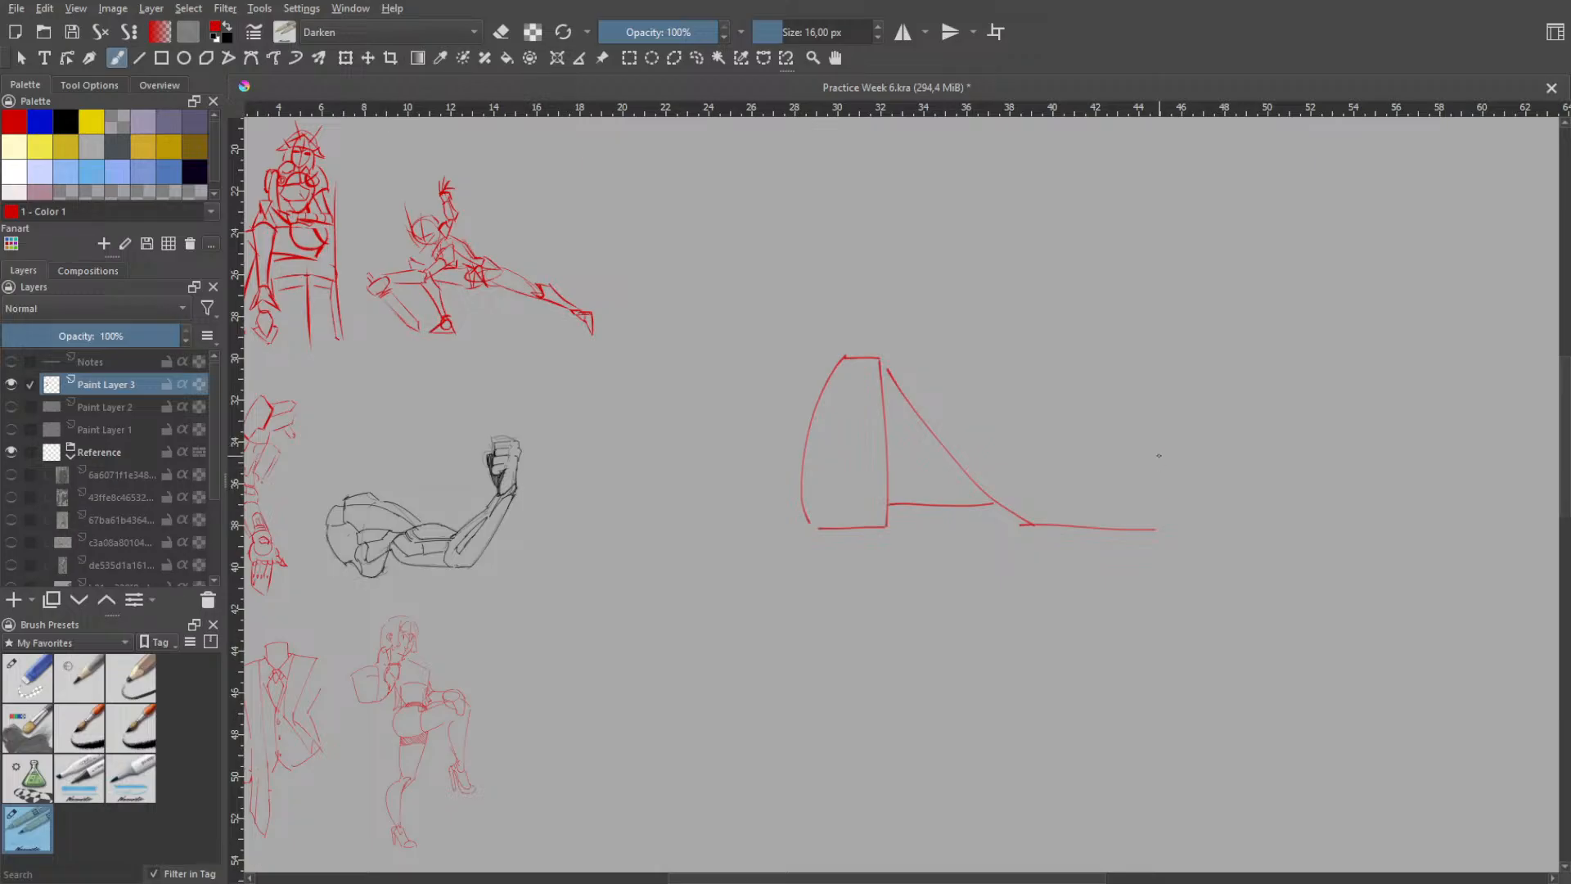
drag(1155, 456, 1154, 529)
- Draw the foot's upper contour as a curve descending from the instep to the toe tip
key(ctrl+z)
mouse_move(1080, 467)
mouse_down()
mouse_move(1166, 469)
mouse_move(1152, 455)
mouse_move(1182, 453)
mouse_move(1166, 446)
mouse_move(1181, 473)
mouse_up()
key(ctrl+z)
key(ctrl+z)
- Draw the short slanted edge below the ankle and the sloping upper instep line joining the top of the foot
key(ctrl+z)
key(ctrl+z)
key(ctrl+z)
key(ctrl+z)
key(ctrl+z)
key(ctrl+z)
drag(1048, 416, 1126, 437)
key(ctrl+z)
key(ctrl+z)
drag(1018, 406, 1120, 438)
key(ctrl+z)
key(ctrl+z)
key(ctrl+z)
drag(1015, 399, 1131, 438)
key(ctrl+z)
key(ctrl+z)
key(ctrl+z)
key(ctrl+z)
mouse_move(895, 373)
mouse_down()
mouse_move(955, 352)
mouse_move(1002, 388)
mouse_up()
key(ctrl+z)
key(ctrl+z)
drag(941, 332, 1023, 401)
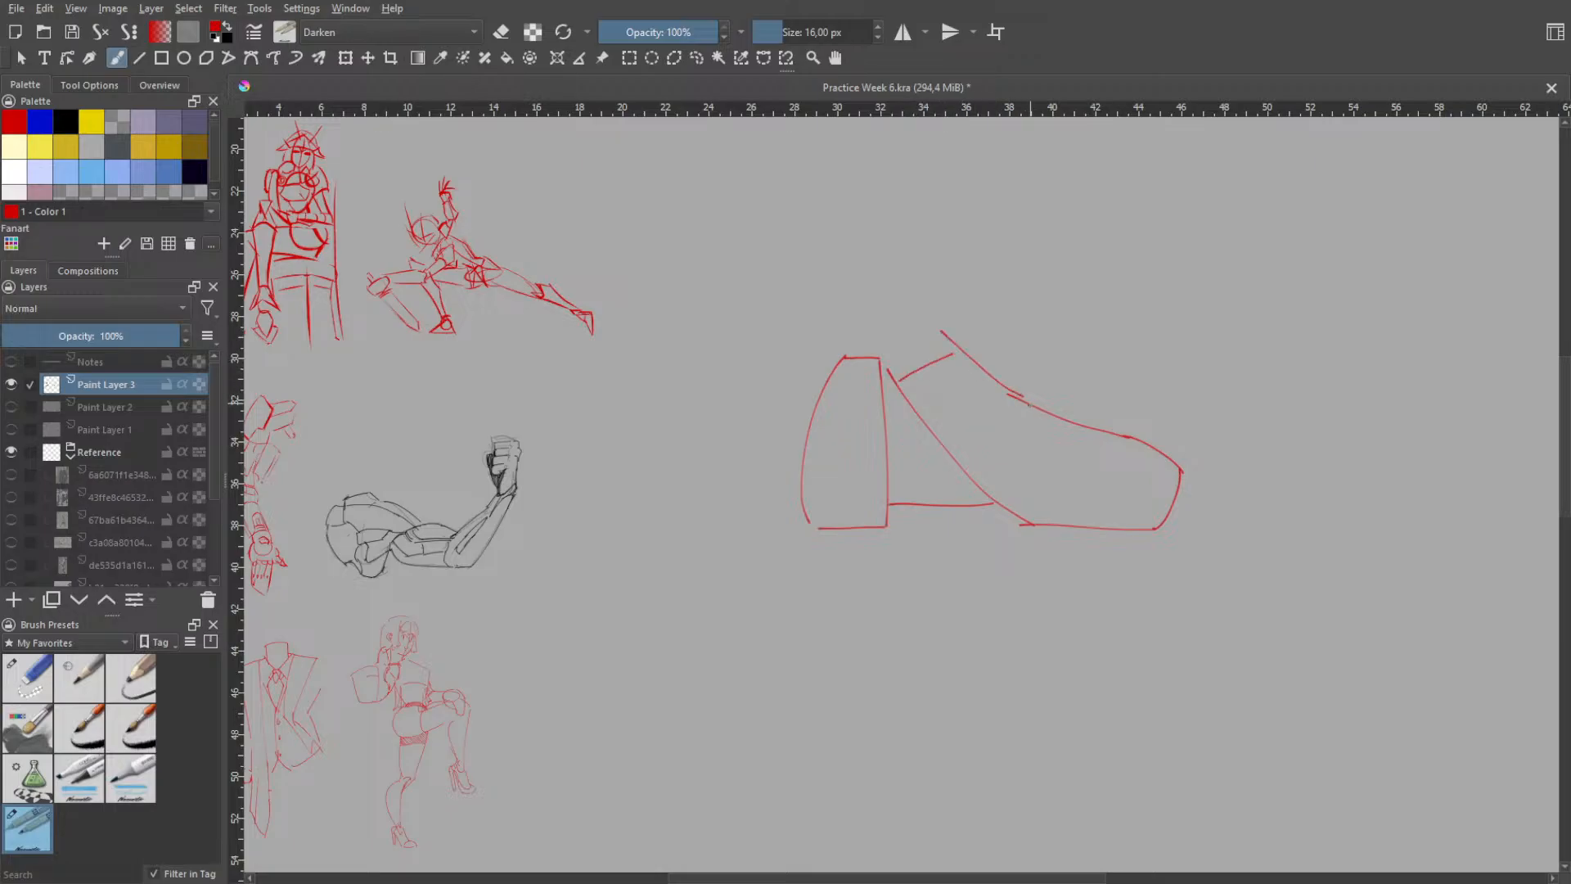
key(ctrl+z)
mouse_move(936, 331)
mouse_down()
mouse_move(1023, 409)
mouse_move(989, 374)
mouse_move(1010, 397)
mouse_up()
key(ctrl+z)
- Draw the back and front contours of the ankle rising above the foot, with a small V between them
key(ctrl+z)
key(ctrl+z)
drag(888, 354, 901, 384)
drag(941, 335, 949, 357)
key(ctrl+z)
key(ctrl+z)
drag(851, 305, 848, 356)
key(ctrl+z)
drag(845, 298, 849, 351)
key(ctrl+z)
drag(840, 274, 851, 350)
key(ctrl+z)
drag(936, 241, 926, 351)
key(ctrl+z)
key(ctrl+z)
drag(926, 246, 936, 341)
drag(1088, 472, 1079, 471)
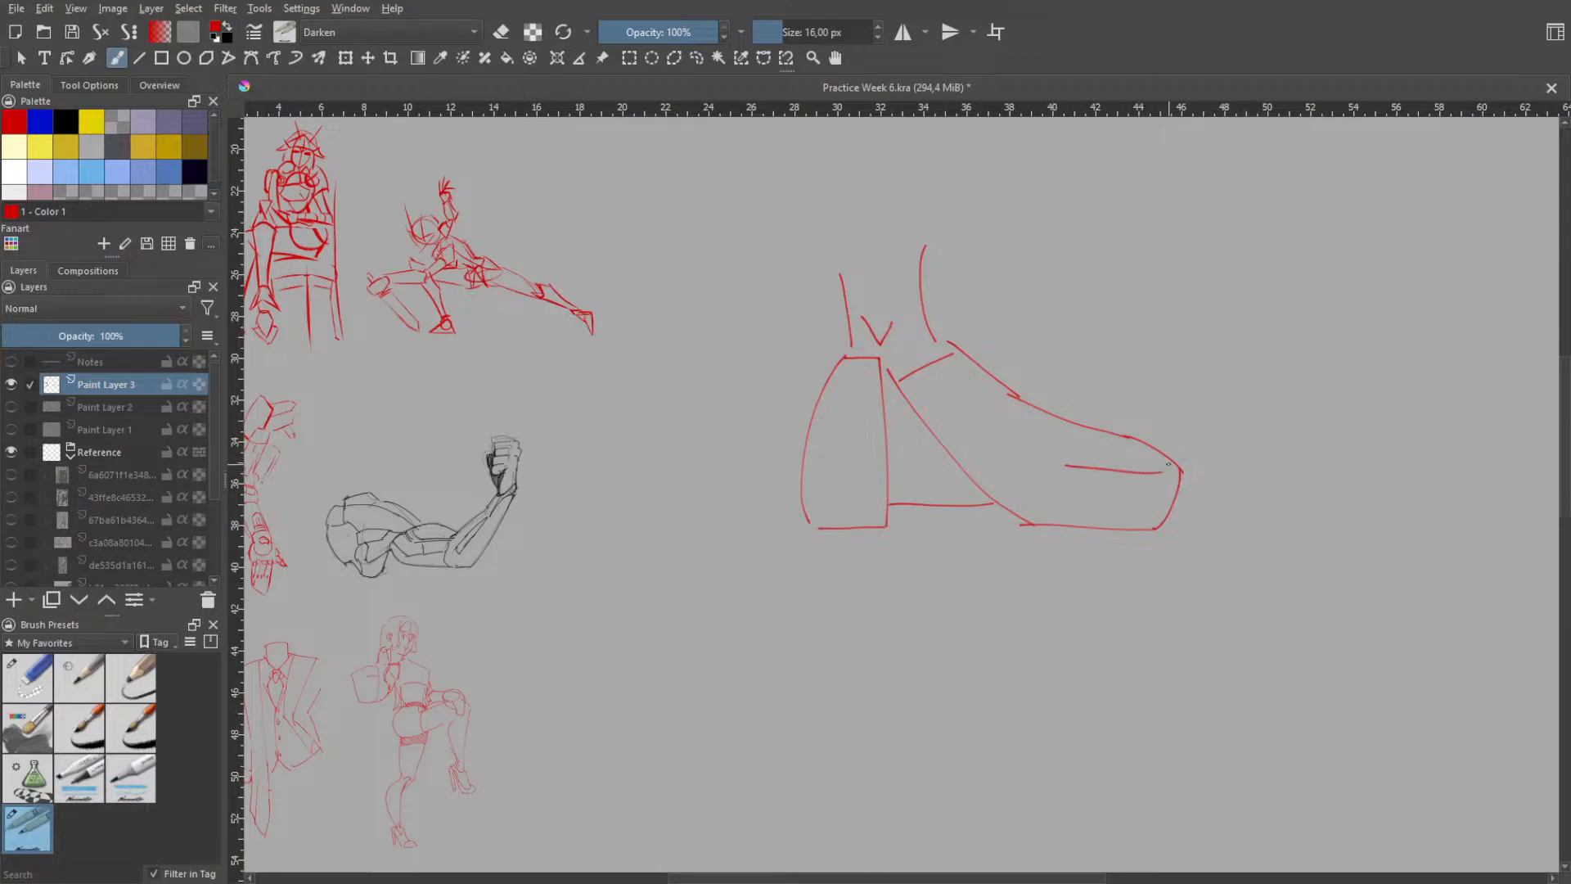
drag(1062, 463, 1165, 466)
drag(1071, 421, 1059, 469)
key(ctrl+z)
key(ctrl+z)
key(ctrl+z)
- Erase most of the heel block's front edge and the diagonal between the heel and the forefoot with the eraser brush
key(h)
scroll(1010, 541, down, 2)
scroll(1021, 505, up, 1)
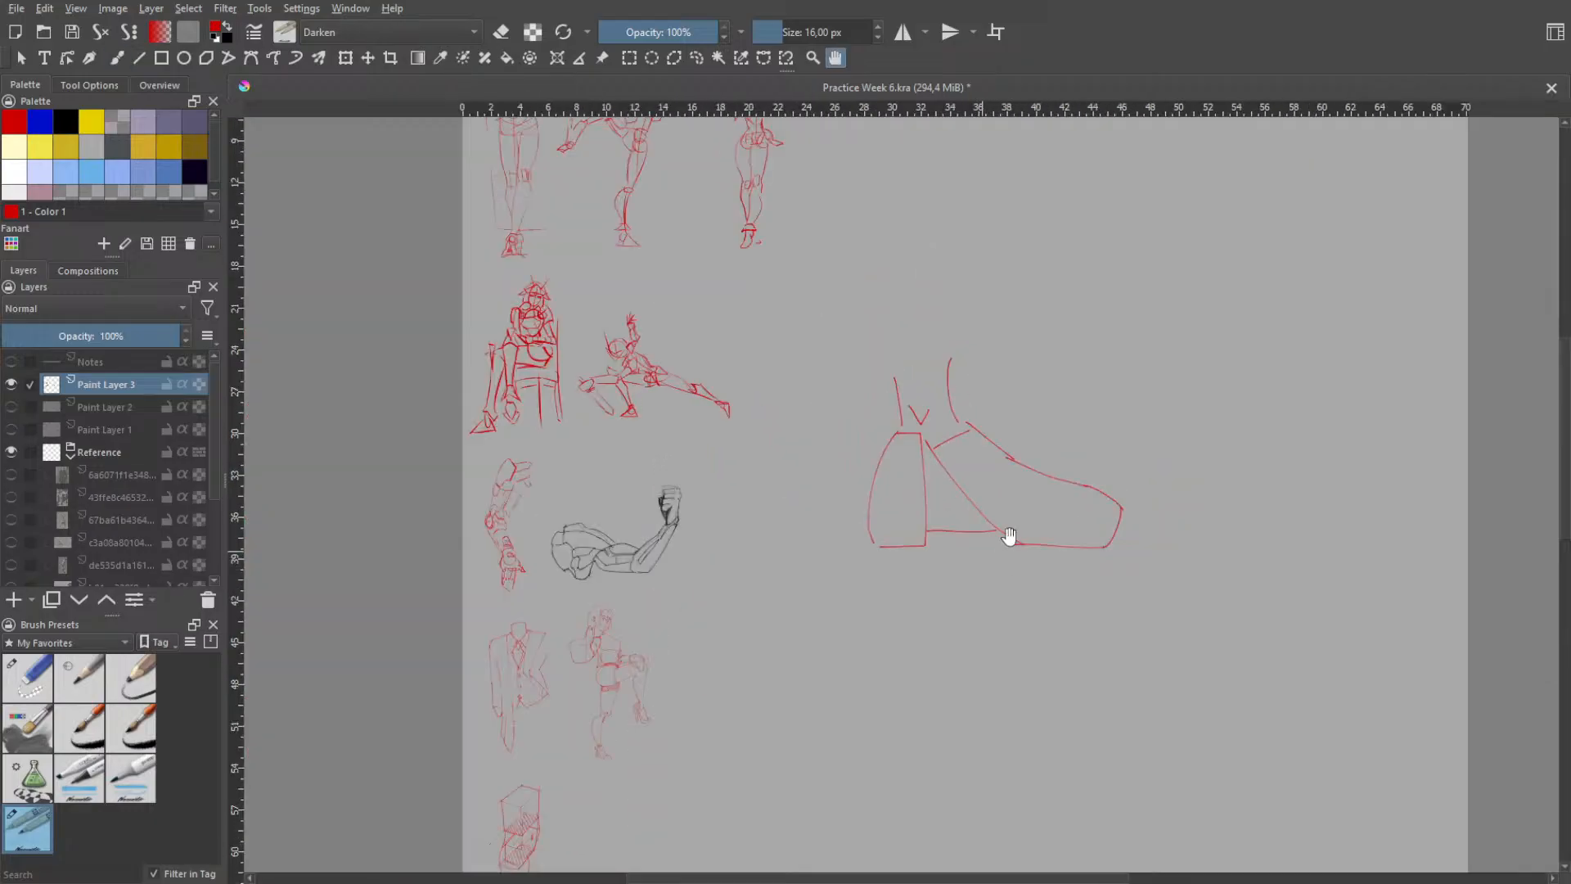
scroll(1009, 536, up, 2)
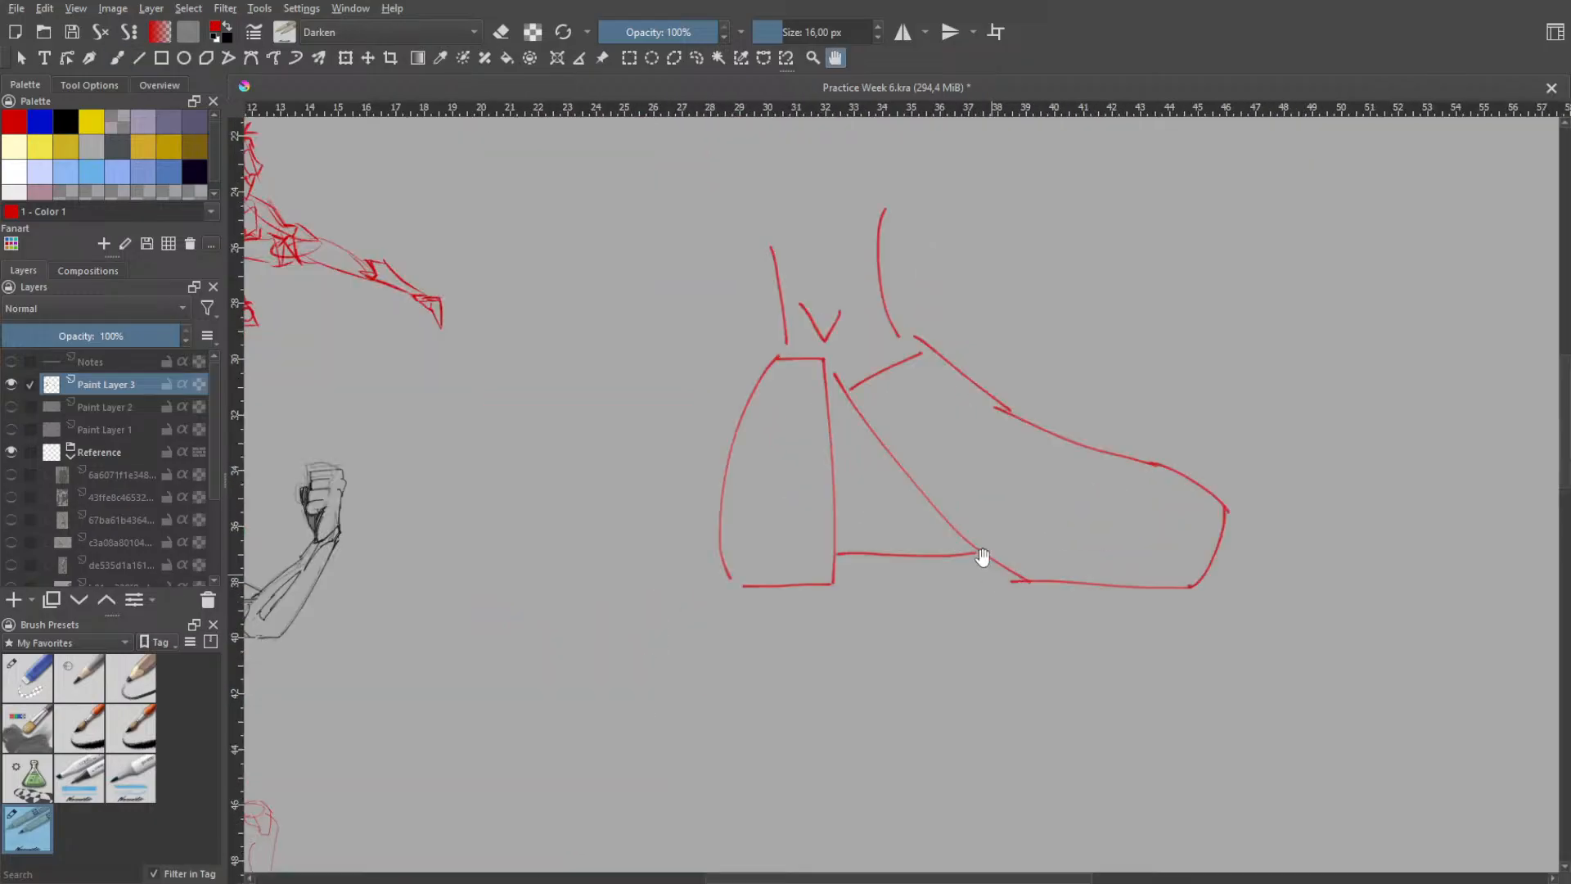
key(b)
right_click(1019, 381)
click(1019, 263)
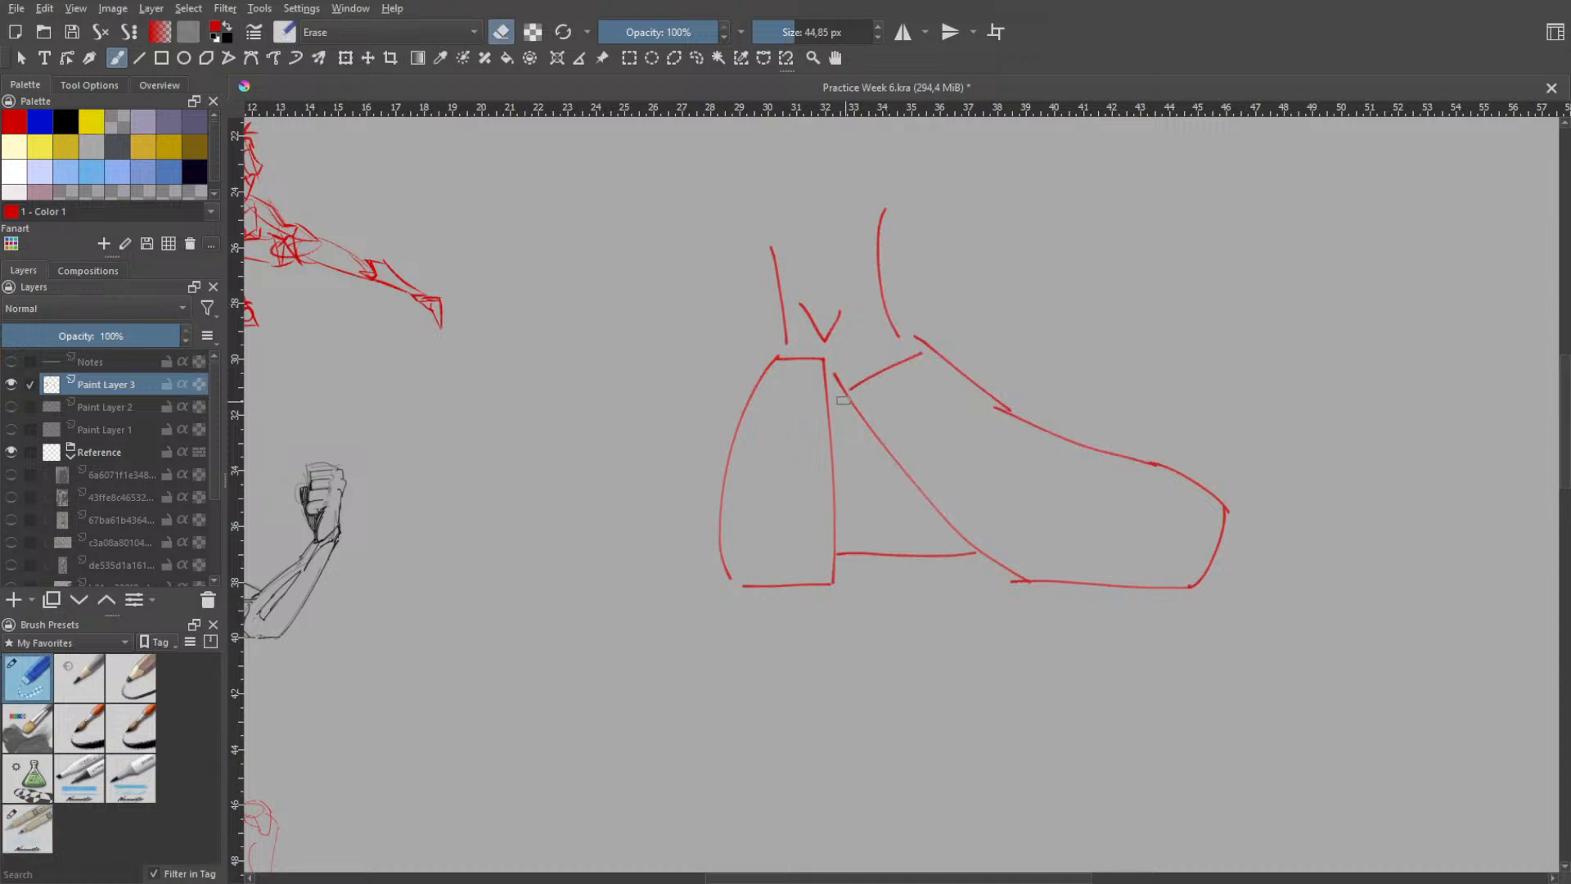
mouse_move(901, 502)
mouse_down()
mouse_move(851, 396)
mouse_move(955, 532)
mouse_move(997, 555)
mouse_up()
mouse_move(826, 409)
mouse_down()
mouse_move(826, 544)
mouse_move(828, 418)
mouse_move(833, 528)
mouse_up()
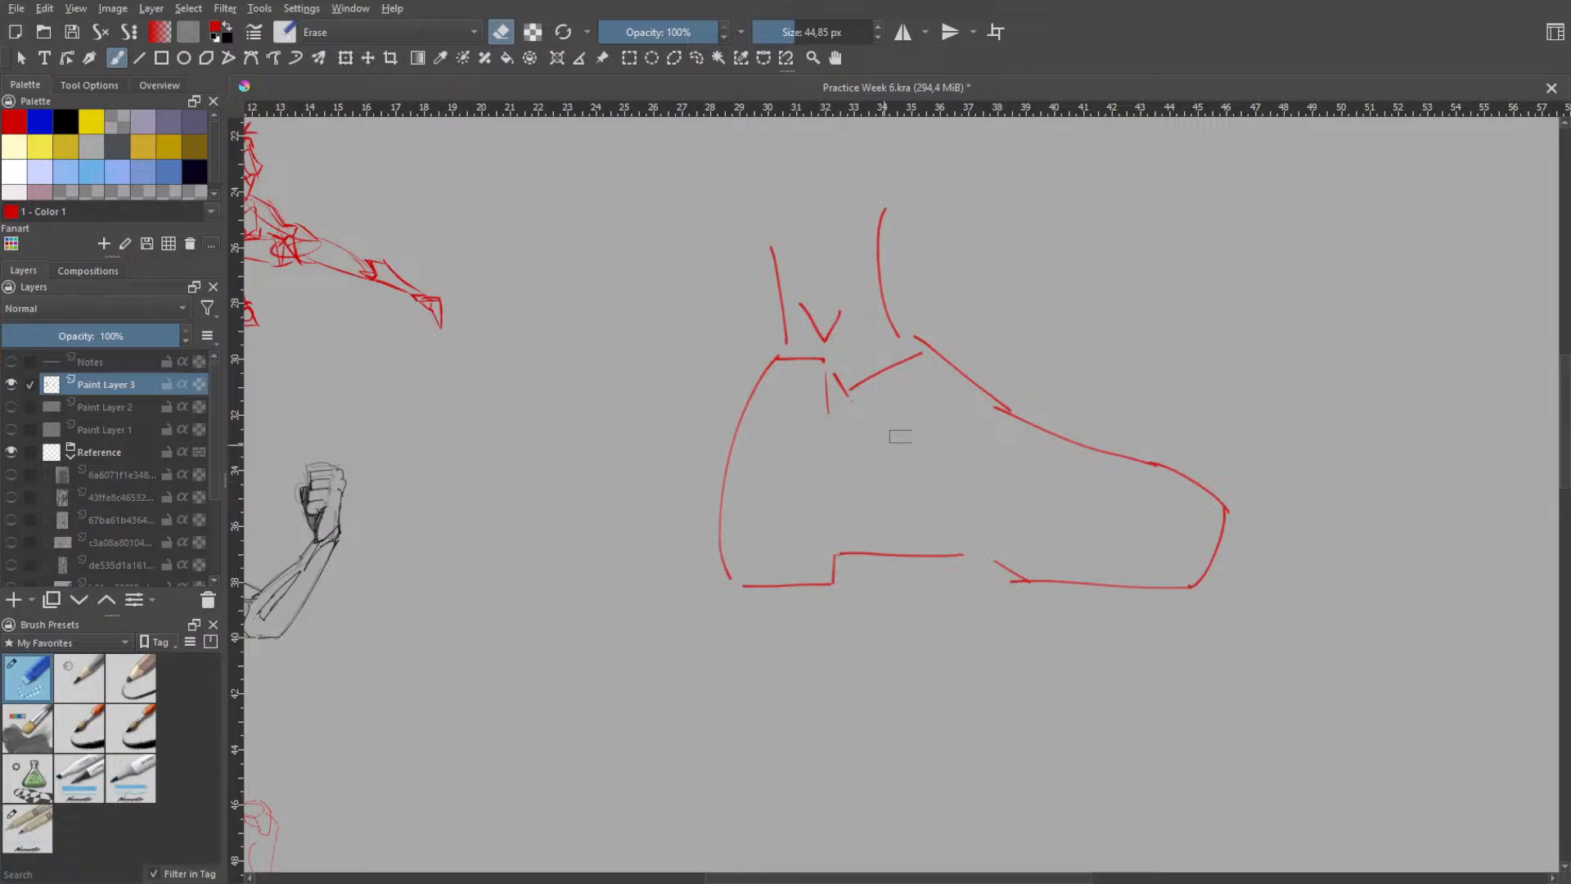
- Erase the leftover vertical stub below the ankle and join the arch to the forefoot sole with a short slanted line using the sketching brush
mouse_move(852, 424)
mouse_down()
mouse_move(828, 421)
mouse_move(824, 391)
mouse_up()
right_click(1000, 501)
click(911, 421)
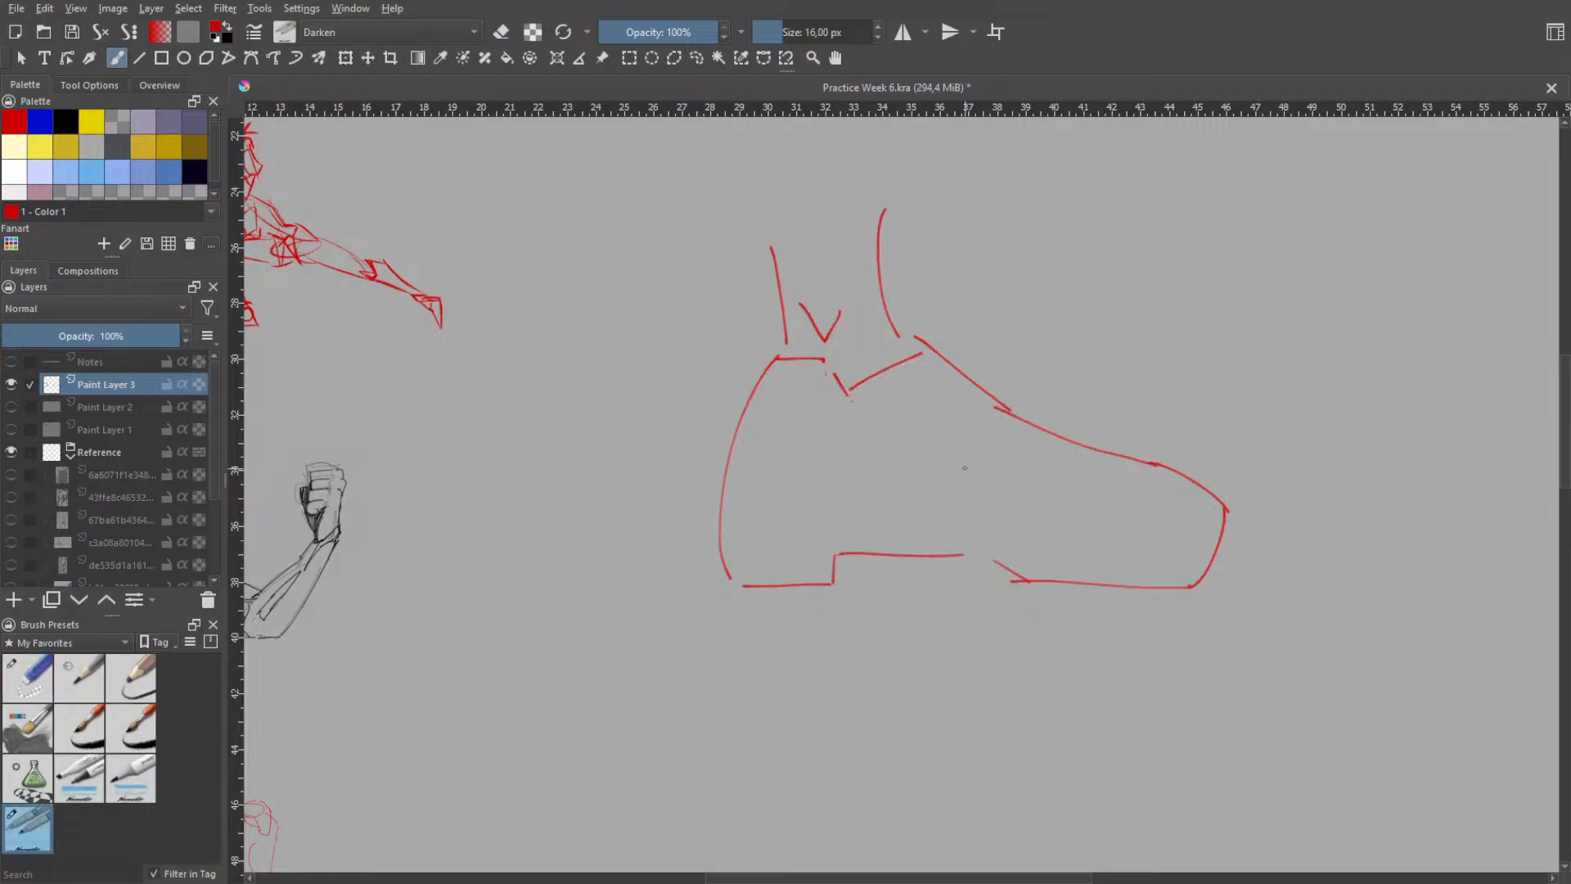
drag(957, 555, 1027, 581)
- Try short curved strokes across the instep and a long arc sweeping up over the forefoot
drag(1049, 442, 999, 547)
key(ctrl+z)
drag(1049, 439, 1008, 473)
key(ctrl+z)
mouse_move(966, 282)
mouse_down()
mouse_move(990, 390)
mouse_move(960, 331)
mouse_move(968, 311)
mouse_move(956, 318)
mouse_move(970, 329)
mouse_up()
key(ctrl+z)
key(ctrl+z)
key(ctrl+z)
key(ctrl+z)
key(ctrl+z)
drag(898, 386, 1028, 292)
key(ctrl+z)
drag(892, 521, 1084, 333)
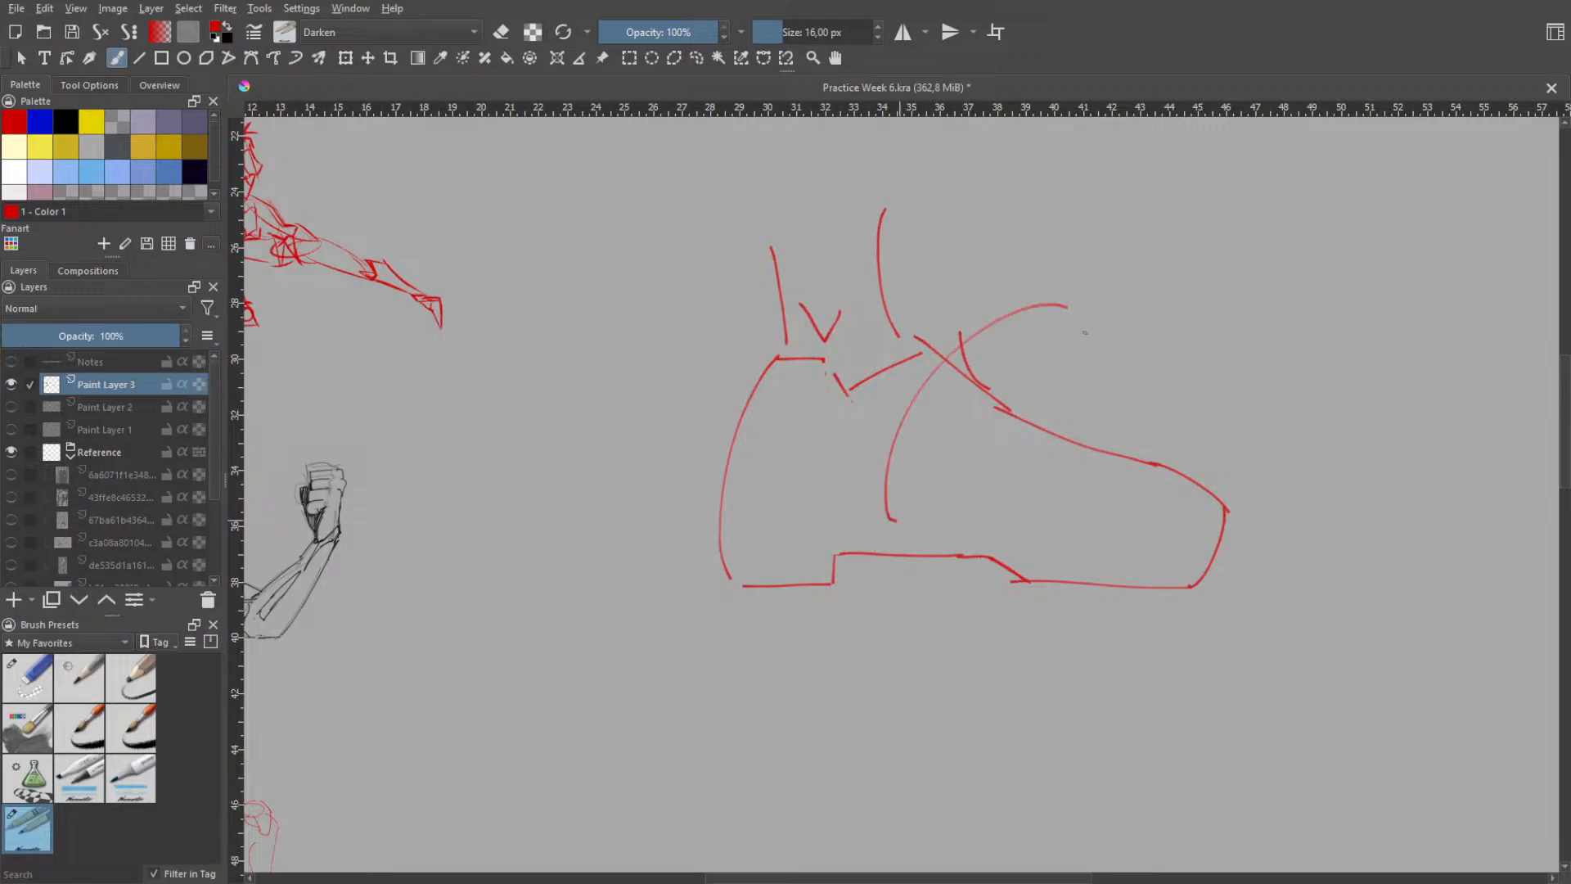
- Try tall curved strokes and a narrow upright loop crossing the upper contour of the forefoot, undoing each attempt
key(ctrl+z)
mouse_move(1098, 250)
mouse_down()
mouse_move(1045, 470)
mouse_move(1095, 474)
mouse_up()
key(ctrl+z)
drag(1072, 307, 1125, 461)
key(ctrl+z)
mouse_move(1063, 259)
mouse_down()
mouse_move(1069, 386)
mouse_move(1081, 376)
mouse_up()
key(ctrl+z)
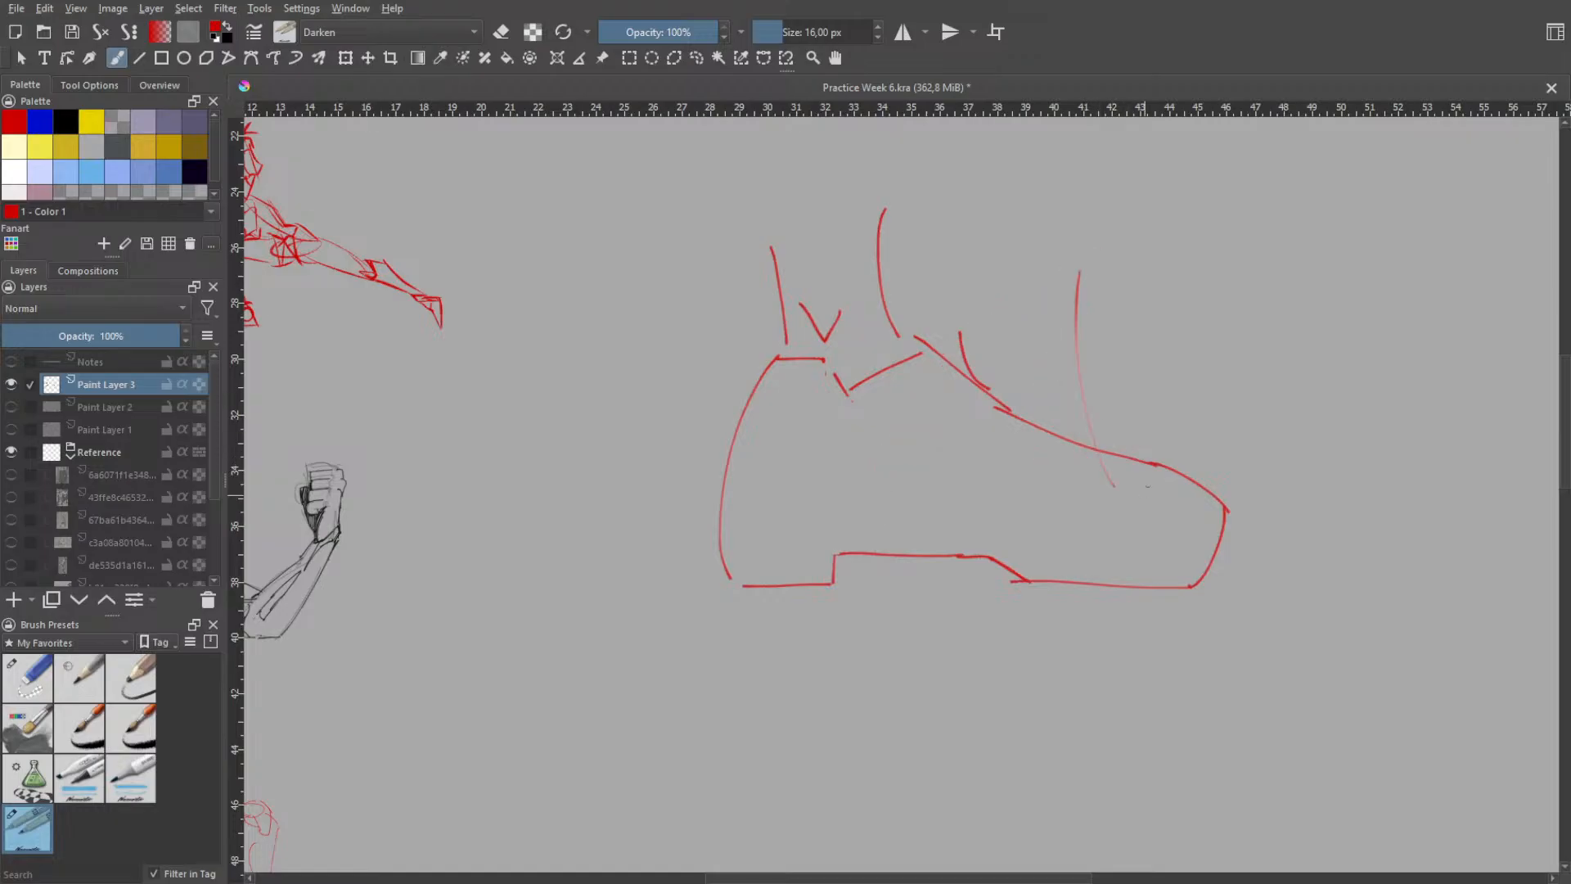
key(ctrl+z)
drag(1088, 286, 1117, 471)
key(ctrl+z)
key(ctrl+z)
drag(1104, 315, 1120, 458)
key(ctrl+z)
drag(1094, 277, 1099, 400)
key(ctrl+z)
drag(1098, 288, 1123, 532)
key(ctrl+z)
drag(1072, 286, 1097, 311)
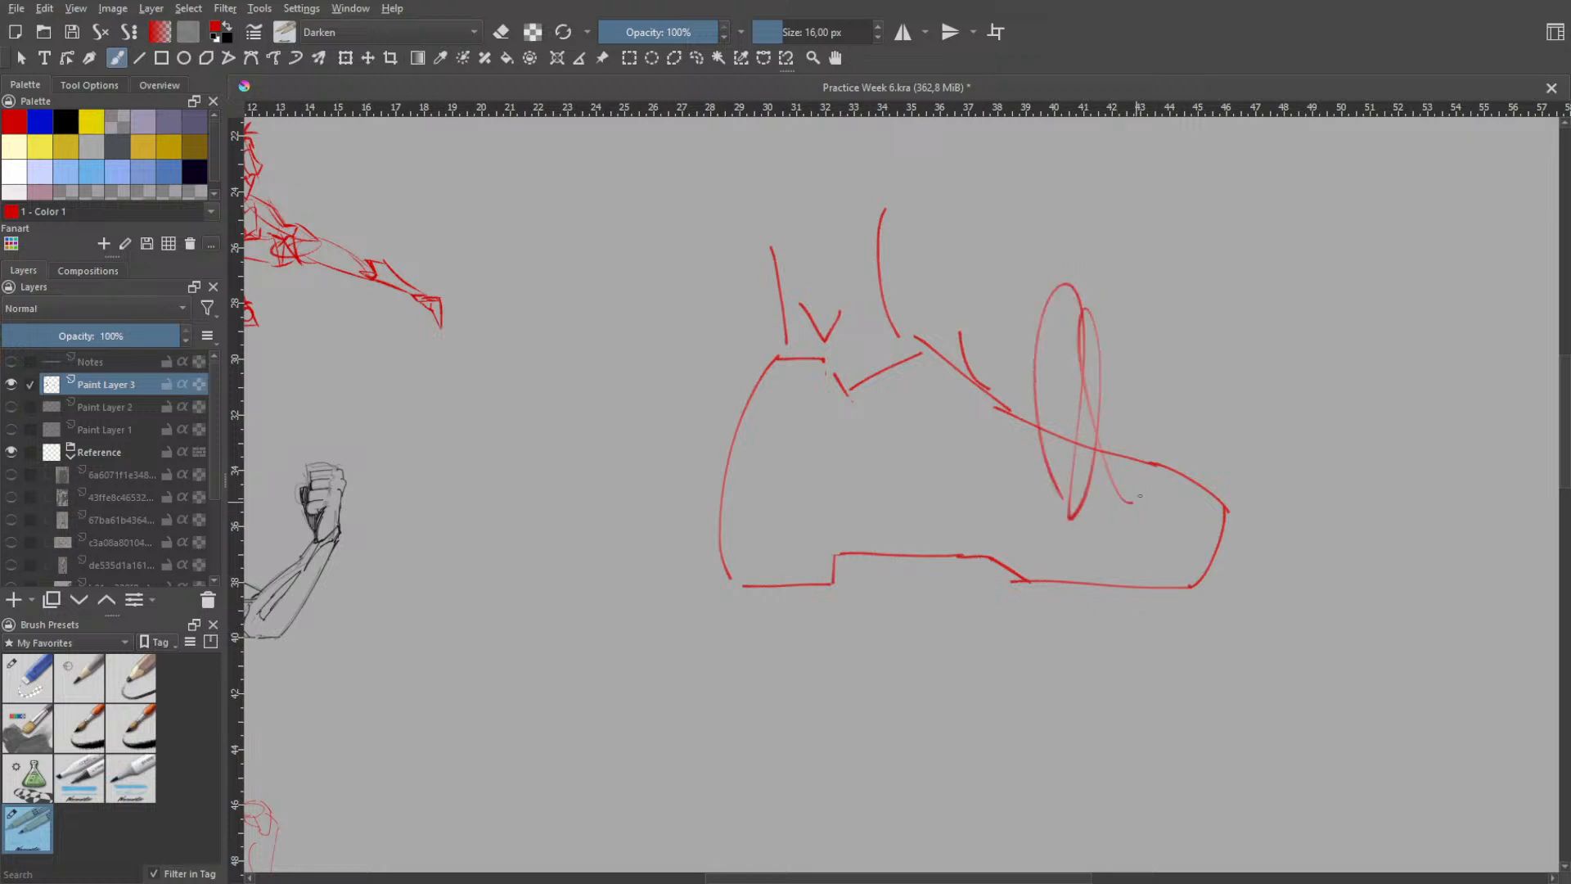
key(ctrl+z)
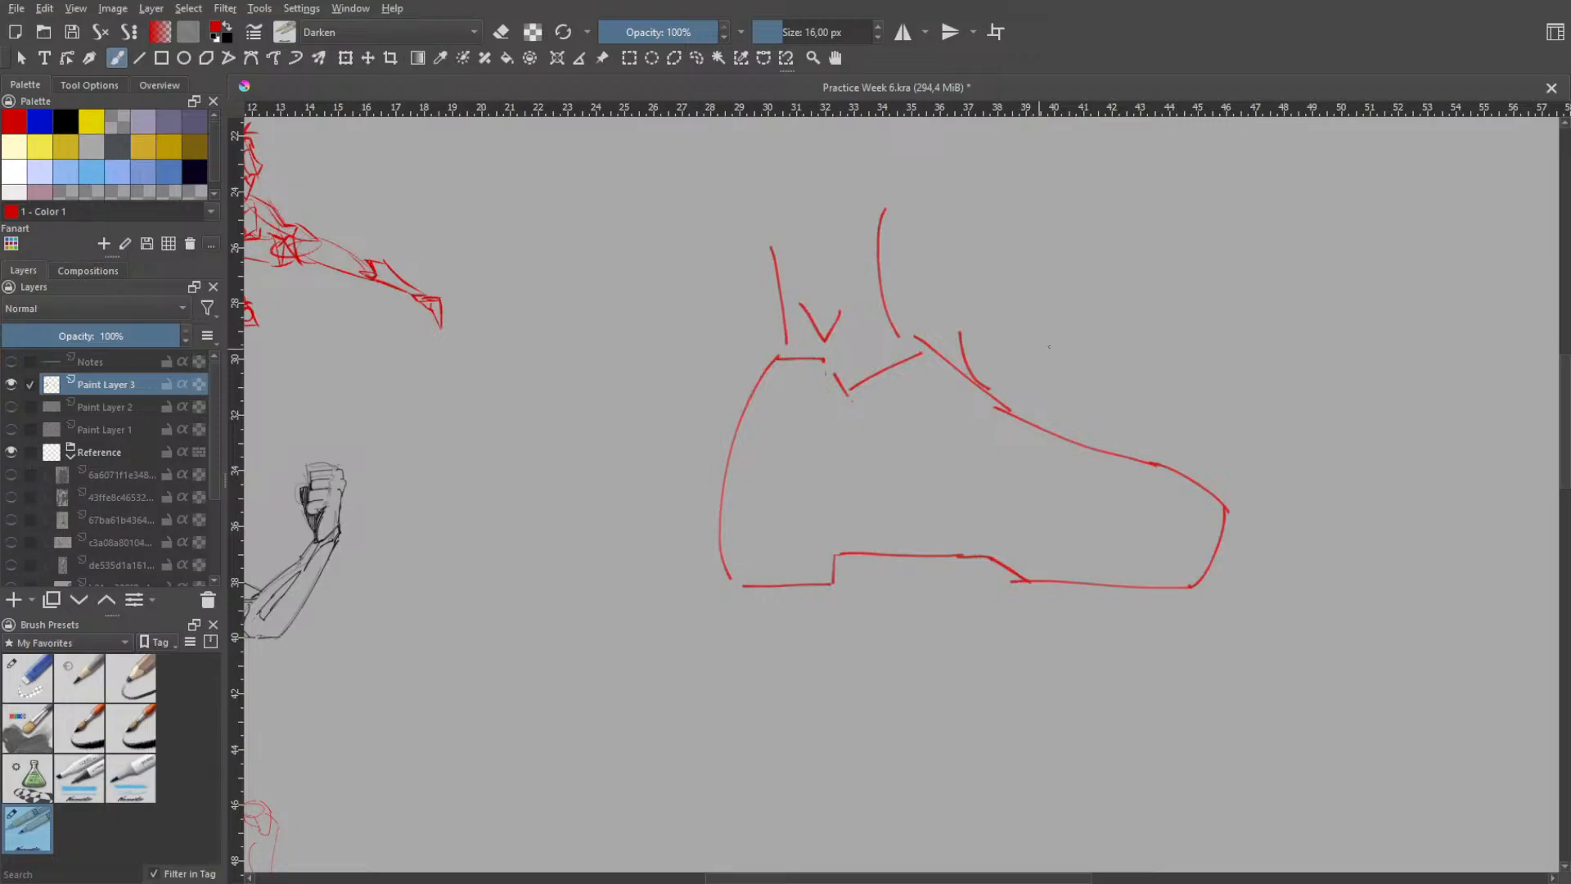
- Try steep strokes slanting down towards the forefoot's upper contour and undo them
drag(1107, 286, 1044, 378)
key(ctrl+z)
drag(1139, 236, 1083, 430)
key(ctrl+z)
drag(1107, 252, 1062, 440)
key(ctrl+z)
drag(1097, 296, 1084, 410)
key(ctrl+z)
- Try repeated near-vertical curves crossing the instep line with a rounded cap on top, then undo them
key(ctrl+z)
key(ctrl+z)
key(ctrl+z)
drag(970, 317, 990, 409)
key(ctrl+z)
drag(964, 279, 1005, 455)
key(ctrl+z)
drag(964, 310, 986, 425)
key(ctrl+z)
drag(963, 309, 982, 424)
key(ctrl+z)
drag(963, 301, 986, 427)
key(ctrl+z)
key(ctrl+z)
drag(966, 300, 987, 458)
key(ctrl+z)
key(ctrl+z)
drag(968, 309, 991, 428)
key(ctrl+z)
drag(964, 316, 990, 434)
key(ctrl+z)
mouse_move(965, 318)
mouse_down()
mouse_move(988, 438)
mouse_move(1035, 362)
mouse_move(1005, 424)
mouse_up()
key(ctrl+z)
key(ctrl+z)
drag(1023, 344, 1001, 459)
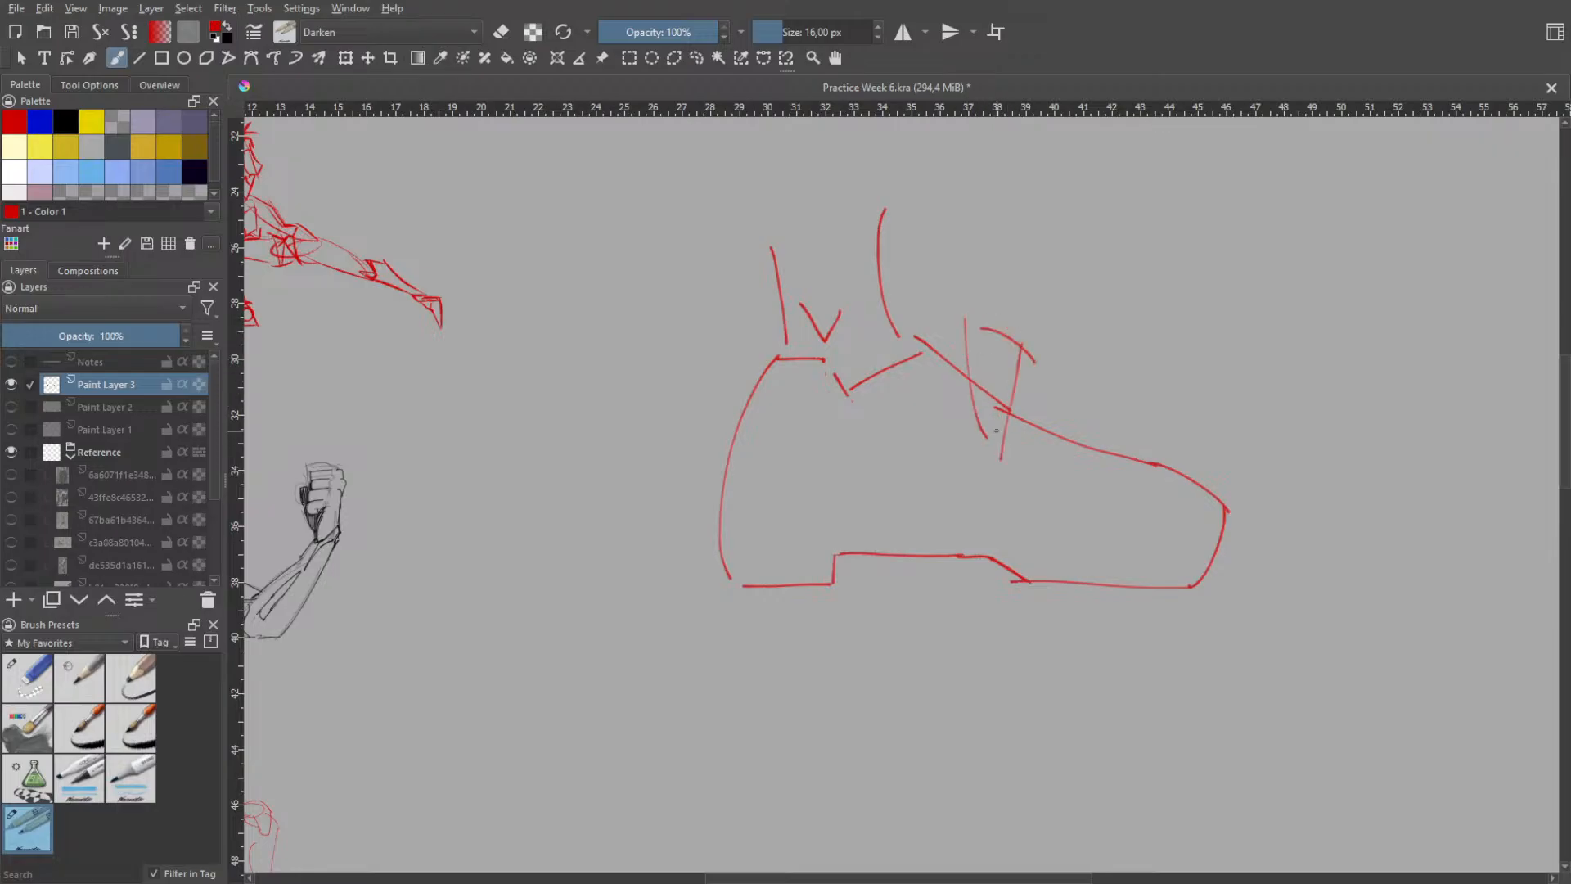
- Draw a narrow rounded loop, open at the lower end, crossing the sloping instep line in front of the ankle
key(ctrl+z)
key(ctrl+z)
key(ctrl+z)
drag(957, 358, 990, 406)
mouse_move(951, 306)
mouse_down()
mouse_move(959, 370)
mouse_move(1009, 350)
mouse_up()
drag(1007, 343, 991, 424)
- Try a shallow curve cupping the underside of the ankle between the heel block and the instep
key(ctrl+z)
drag(1007, 344, 985, 437)
key(ctrl+z)
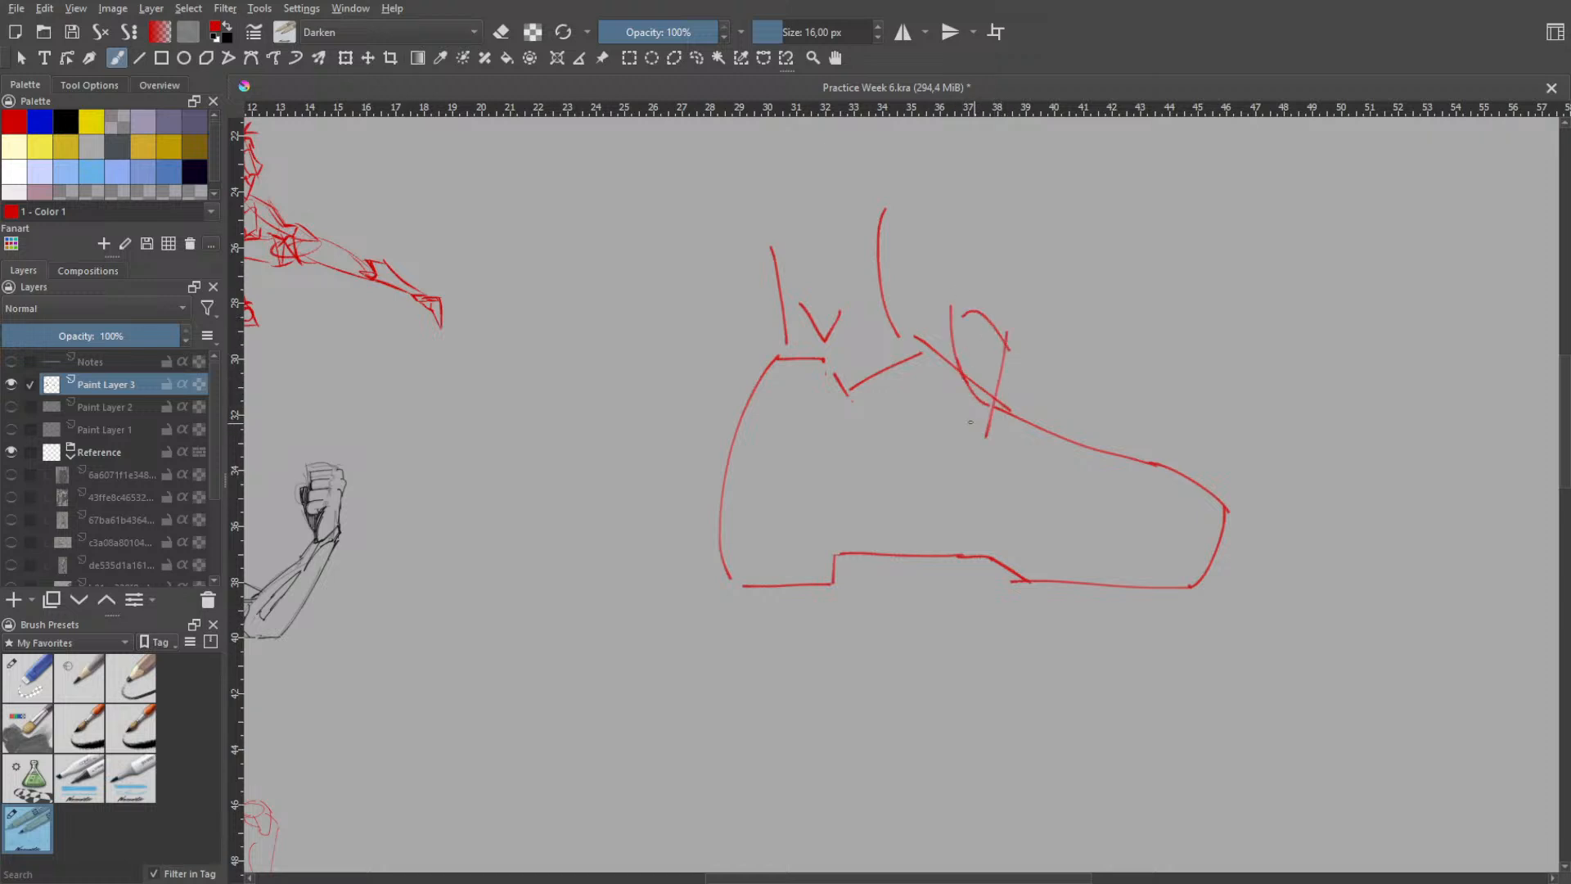
drag(841, 411, 916, 414)
key(ctrl+z)
mouse_move(861, 399)
mouse_down()
mouse_move(952, 402)
mouse_move(929, 408)
mouse_up()
key(ctrl+z)
- Try a rounded heel contour running from the back of the ankle down and under the sole
key(ctrl+z)
drag(811, 357, 877, 384)
key(ctrl+z)
key(ctrl+z)
key(ctrl+z)
mouse_move(801, 352)
mouse_down()
mouse_move(878, 377)
mouse_move(802, 360)
mouse_move(777, 375)
mouse_up()
key(ctrl+z)
drag(803, 296, 706, 518)
key(ctrl+z)
drag(769, 328, 709, 566)
key(ctrl+z)
drag(791, 296, 724, 576)
key(ctrl+z)
mouse_move(805, 297)
mouse_down()
mouse_move(728, 582)
mouse_move(806, 600)
mouse_up()
drag(713, 582, 877, 589)
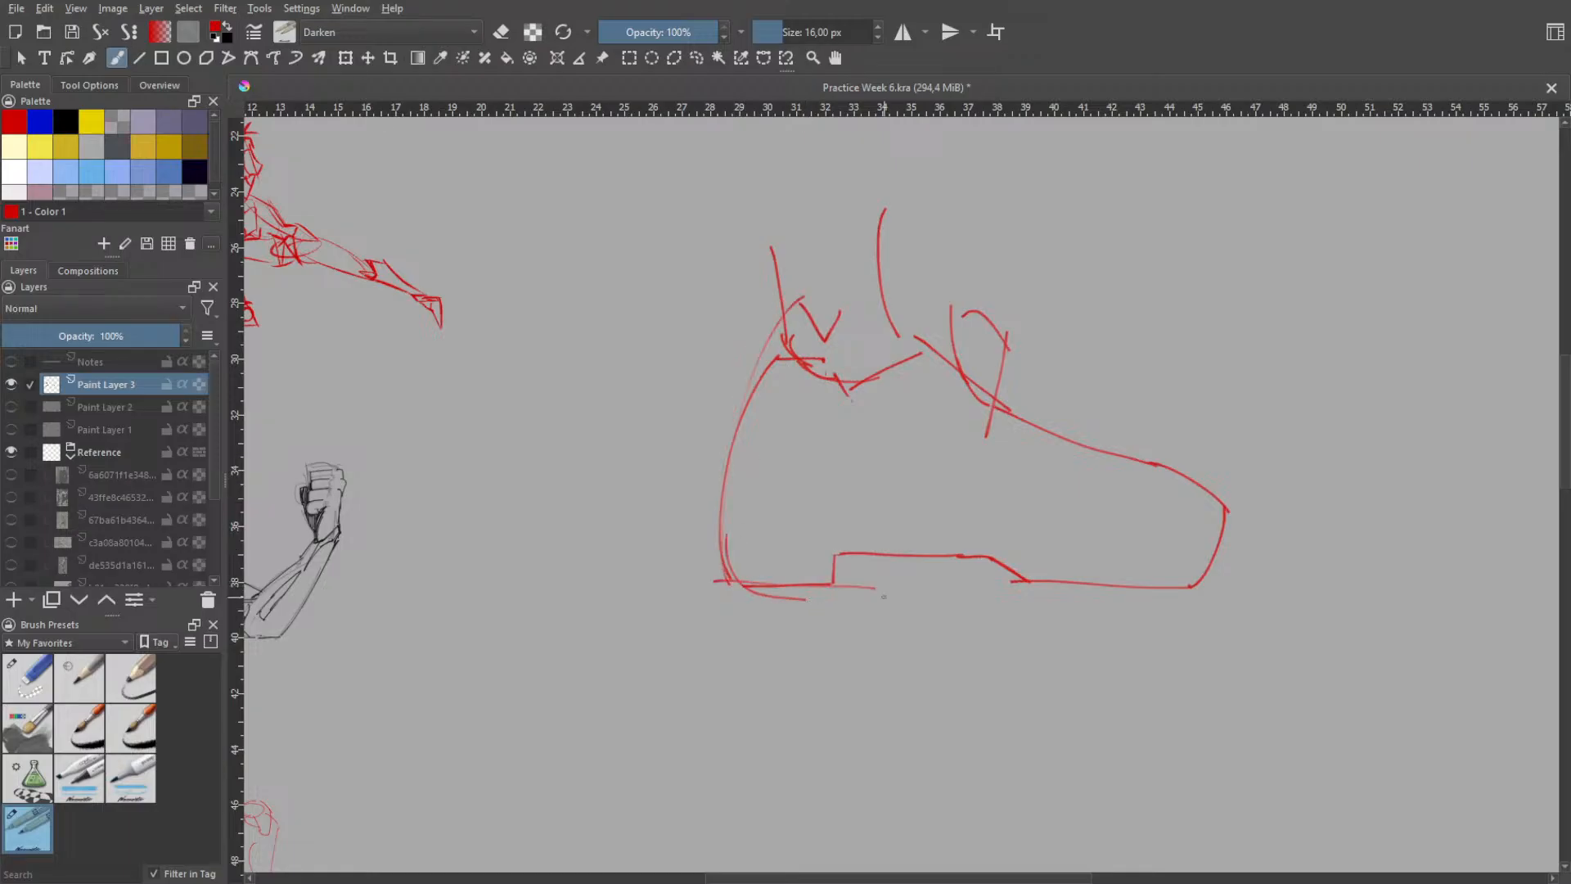
key(ctrl+z)
- Try a horizontal ground line and crossing strokes at the heel and arch, then undo them along with the heel and ankle curves
drag(659, 601, 881, 601)
drag(840, 526, 838, 637)
key(ctrl+z)
drag(857, 502, 838, 599)
drag(808, 585, 959, 591)
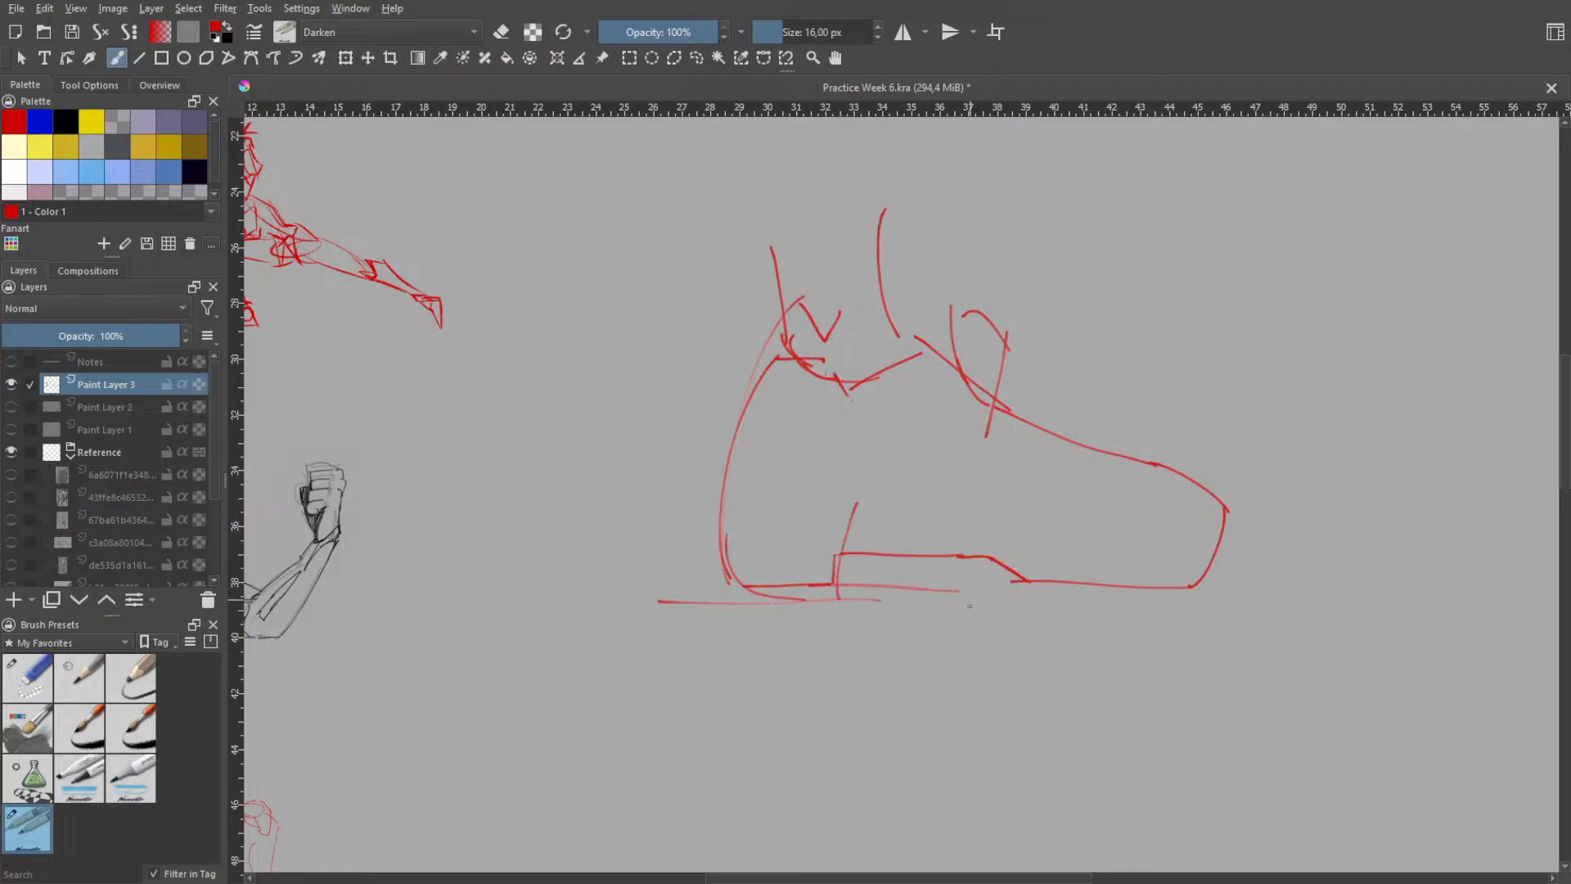
drag(802, 557, 1044, 568)
key(ctrl+z)
drag(847, 539, 1055, 550)
key(ctrl+z)
key(ctrl+z)
key(ctrl+z)
key(ctrl+z)
key(ctrl+z)
key(ctrl+z)
key(ctrl+z)
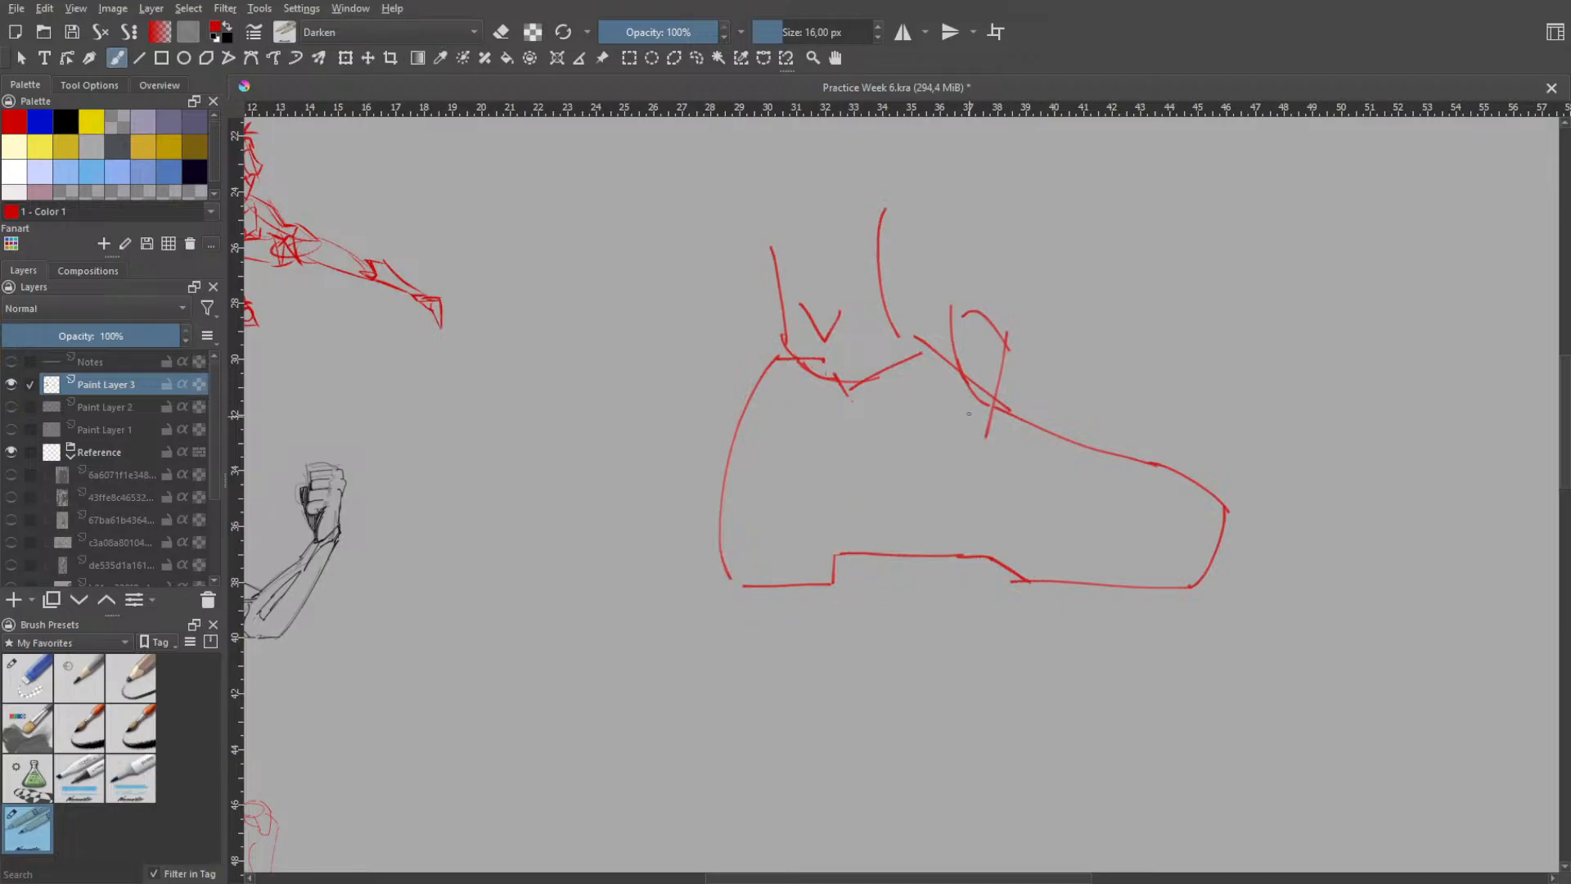
key(ctrl+z)
key(ctrl+z)
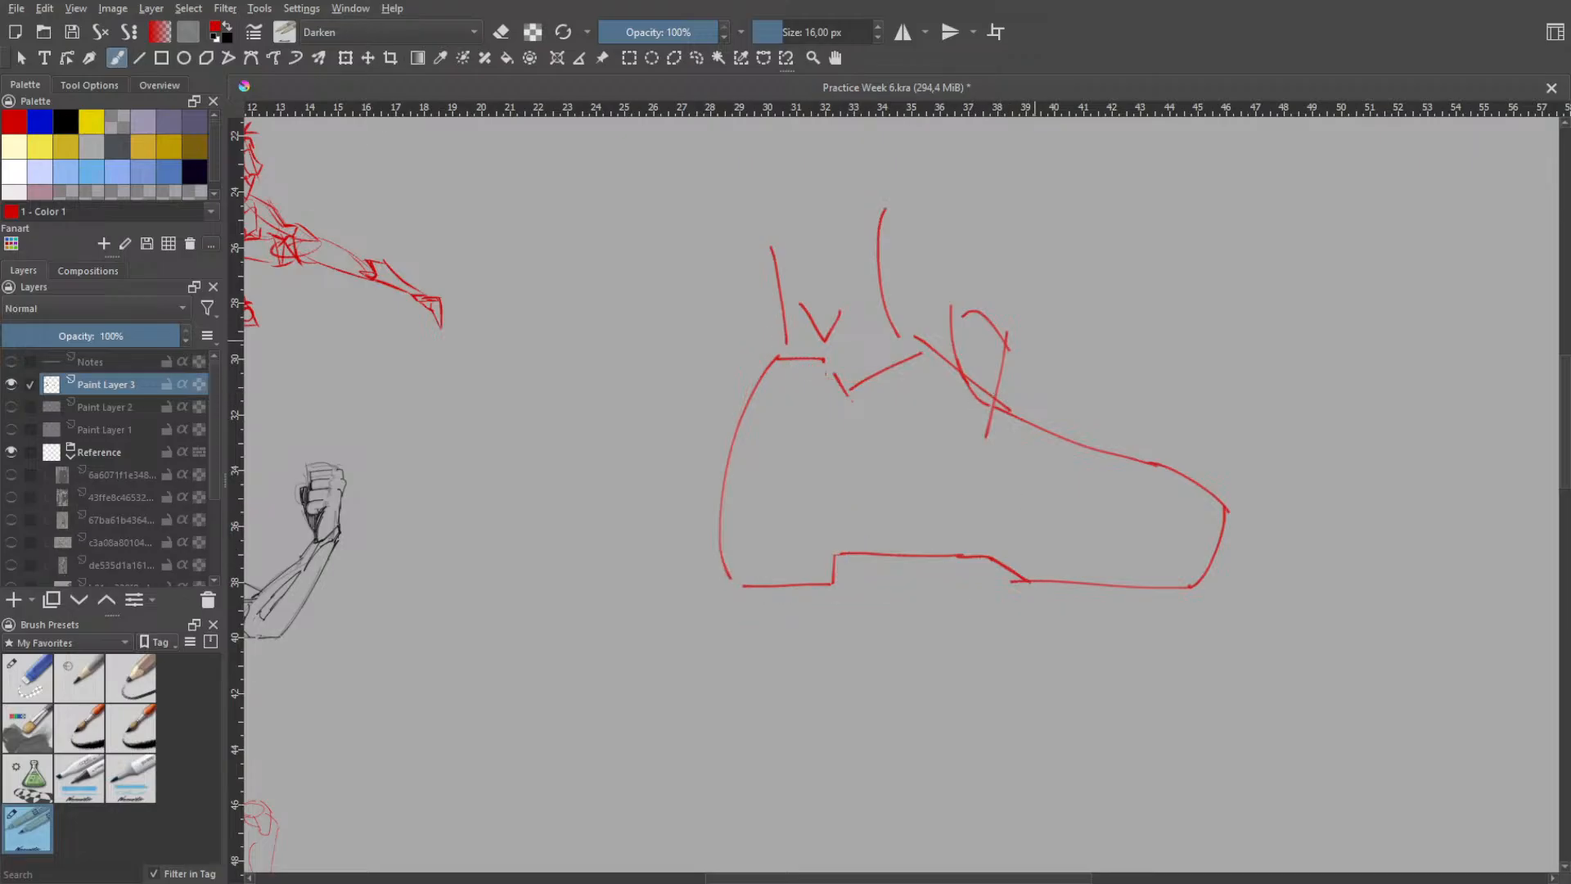
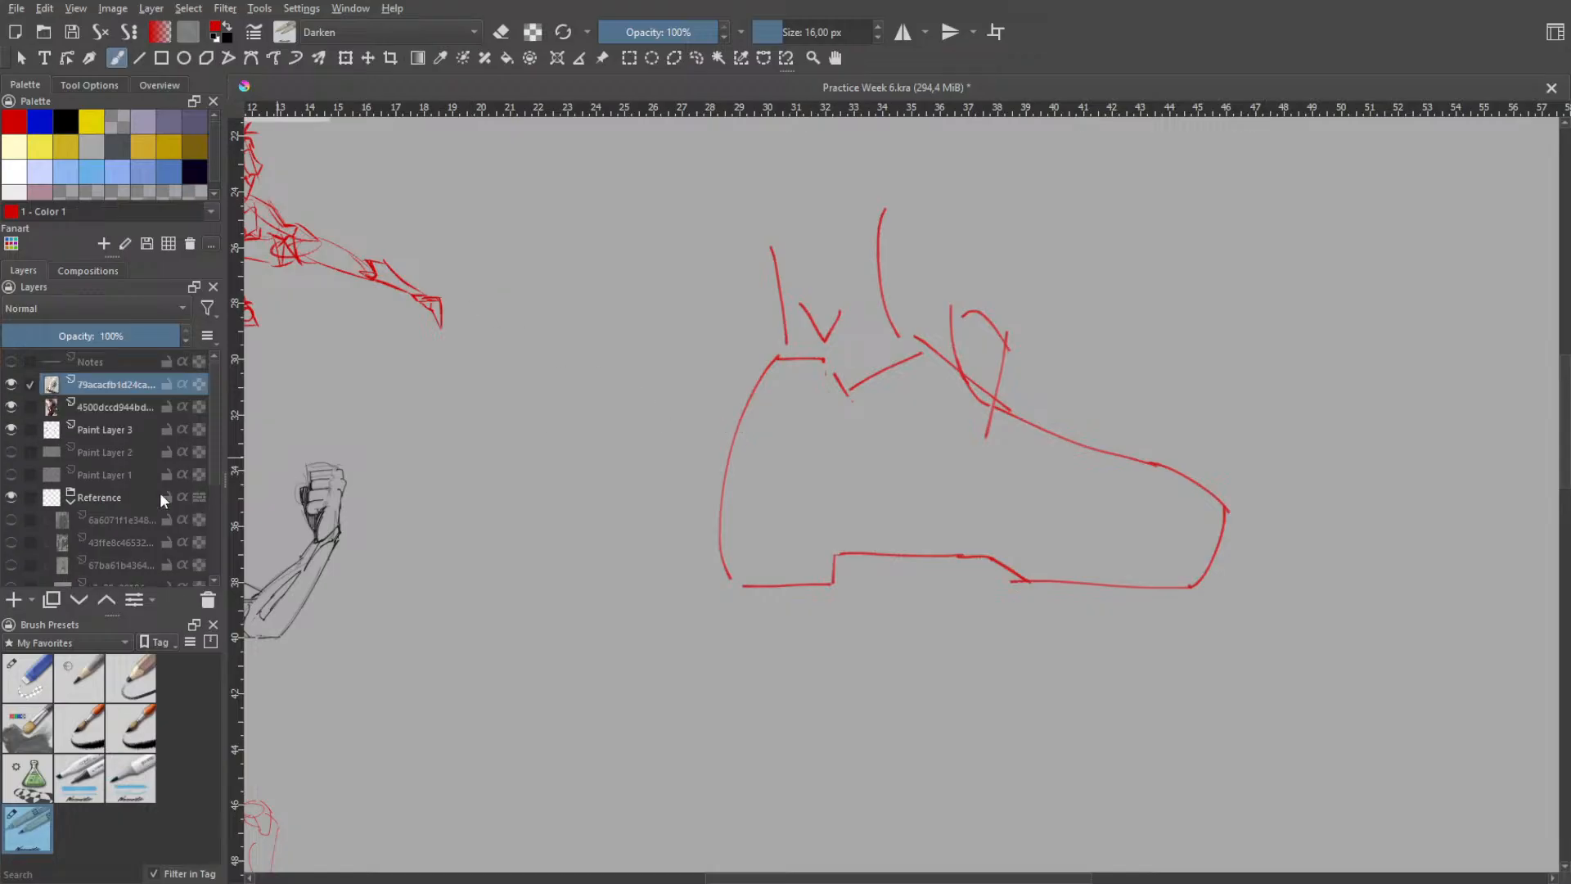
- Move the two shoe image layers, starting with 79acacfb and 4500dccd, into the Reference group
click(105, 409)
ctrl+click(104, 388)
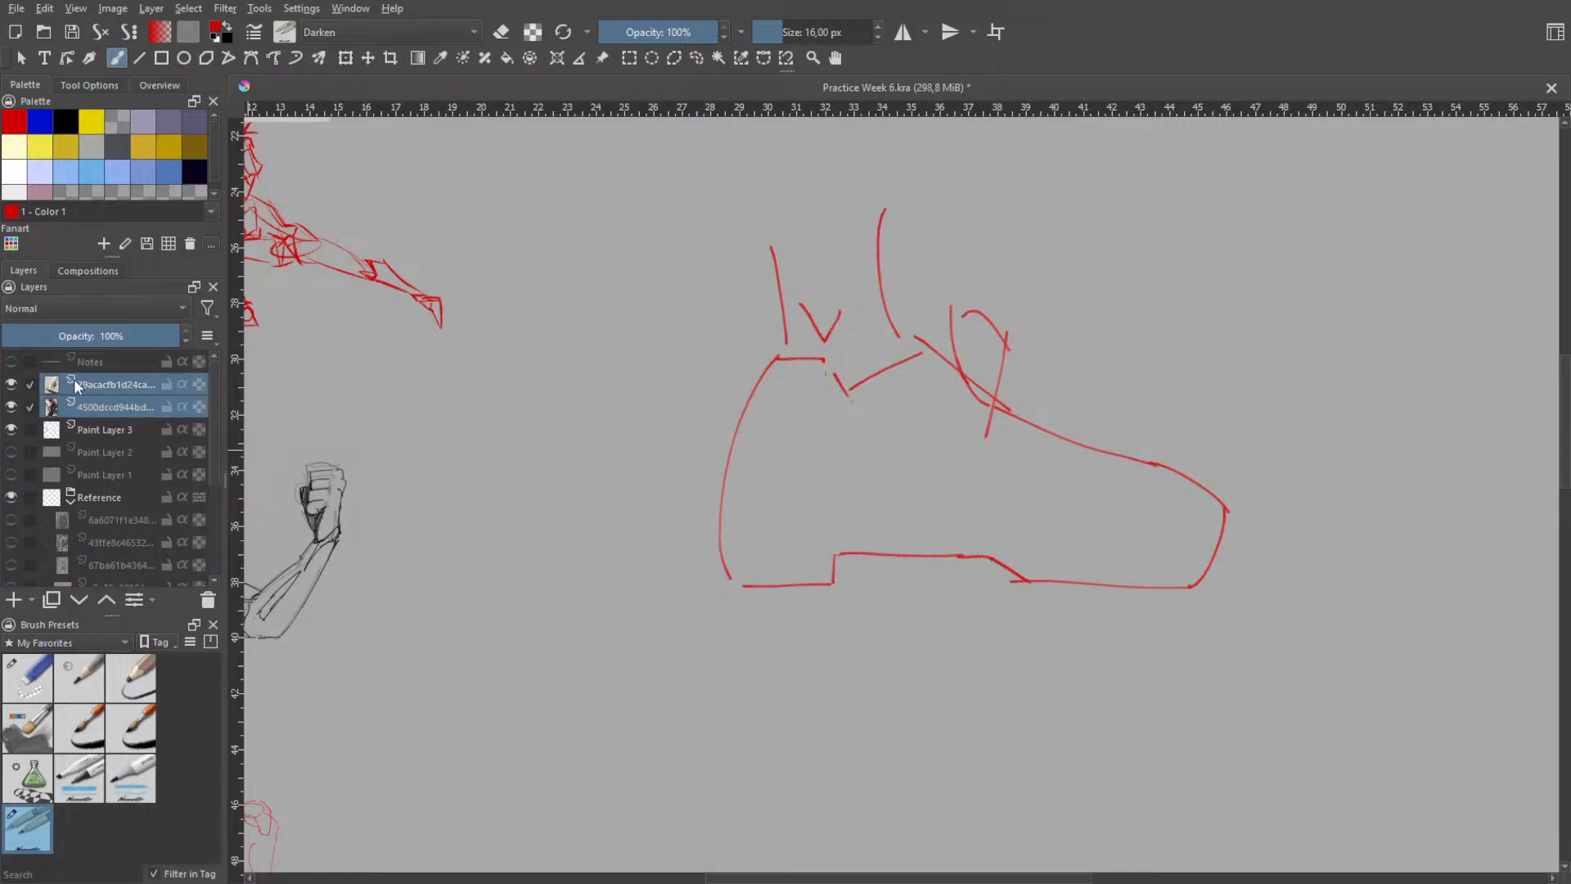
drag(74, 380, 91, 568)
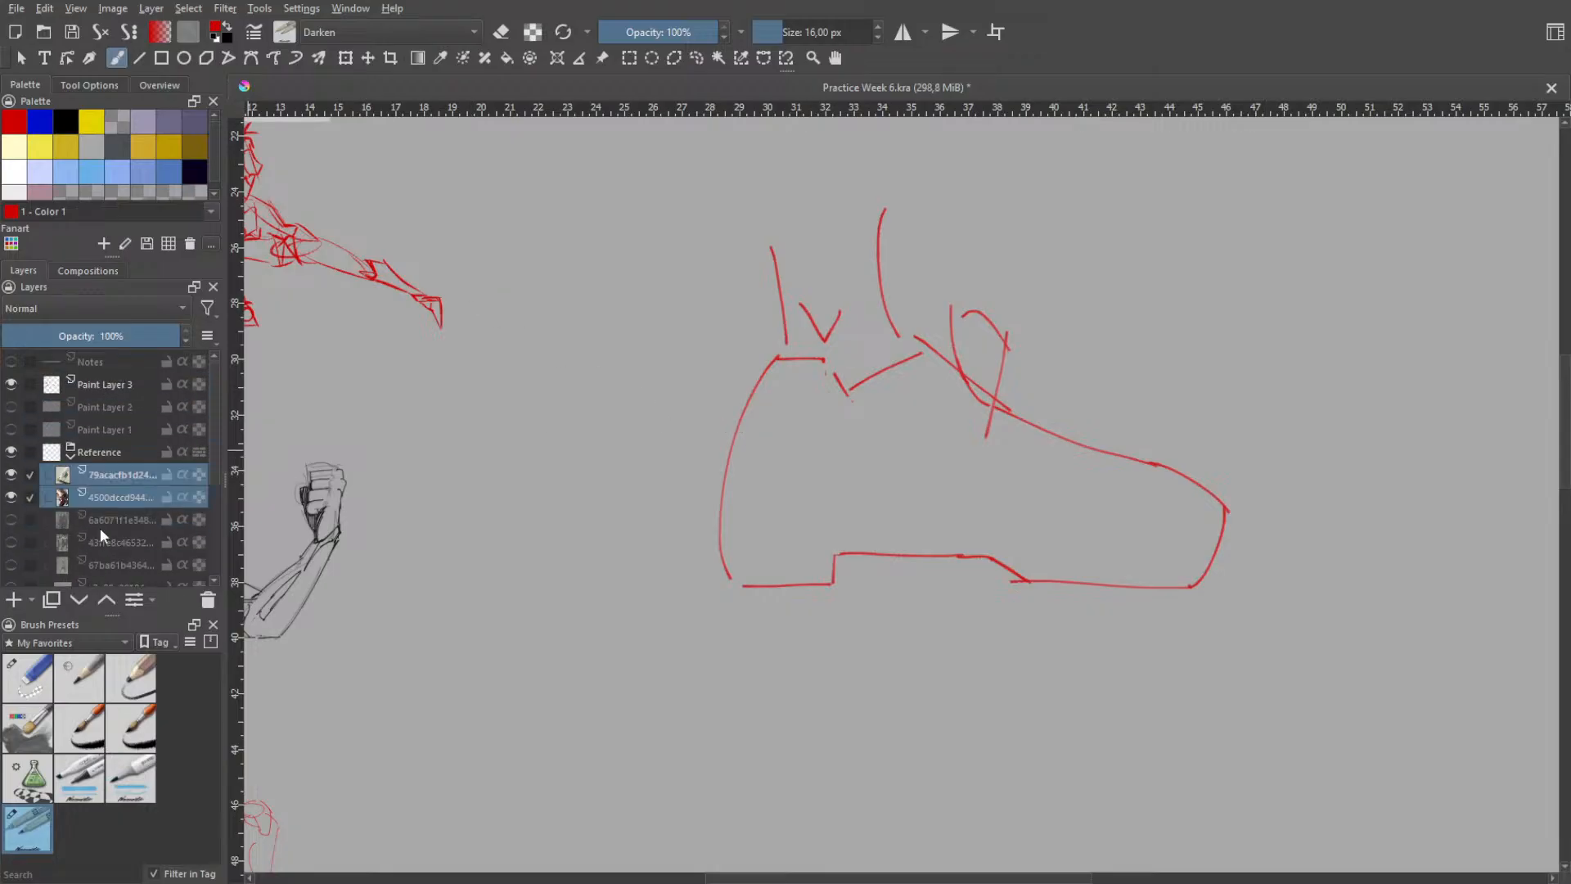
- Transform the shoe references to sit along the page's right edge, and enlarge the high-heel picture in the upper corner
scroll(603, 458, down, 4)
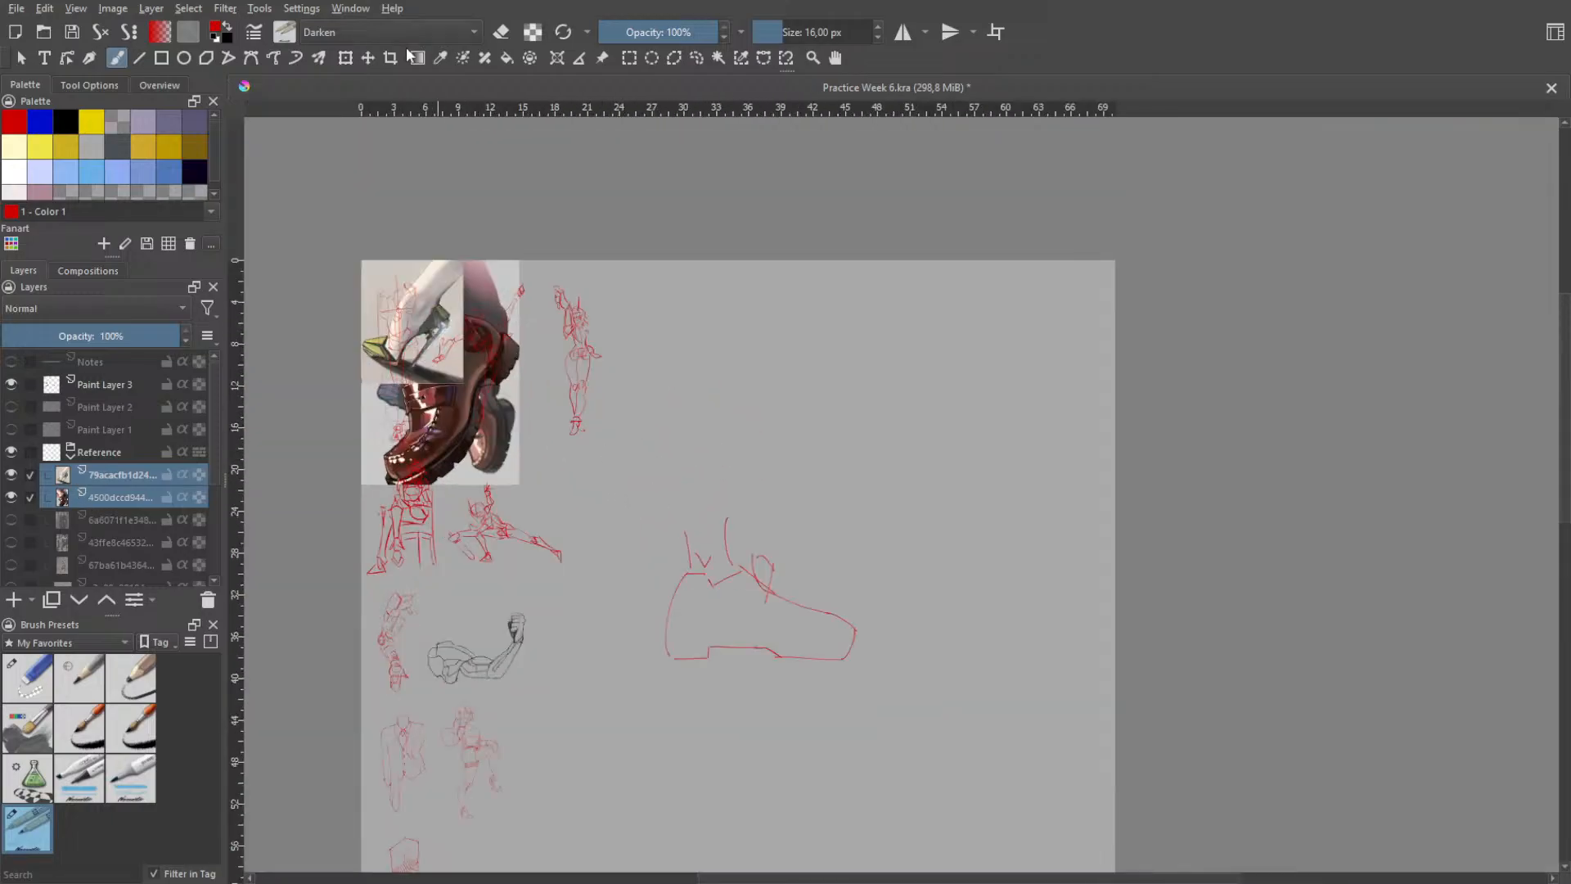
click(345, 58)
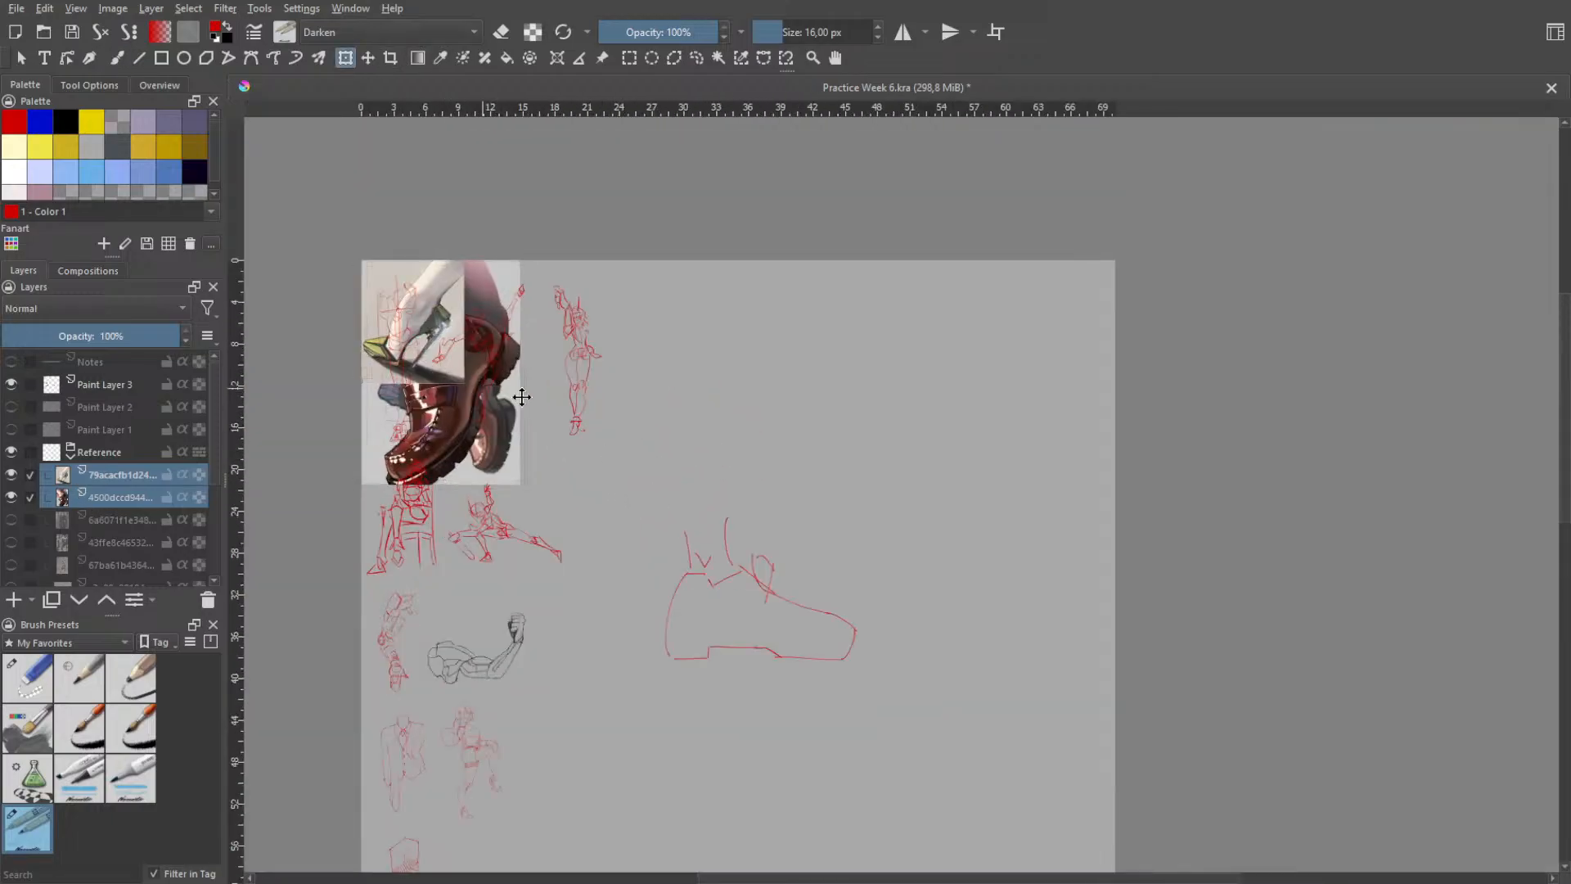
drag(449, 346, 1061, 298)
click(109, 474)
click(106, 497)
click(116, 472)
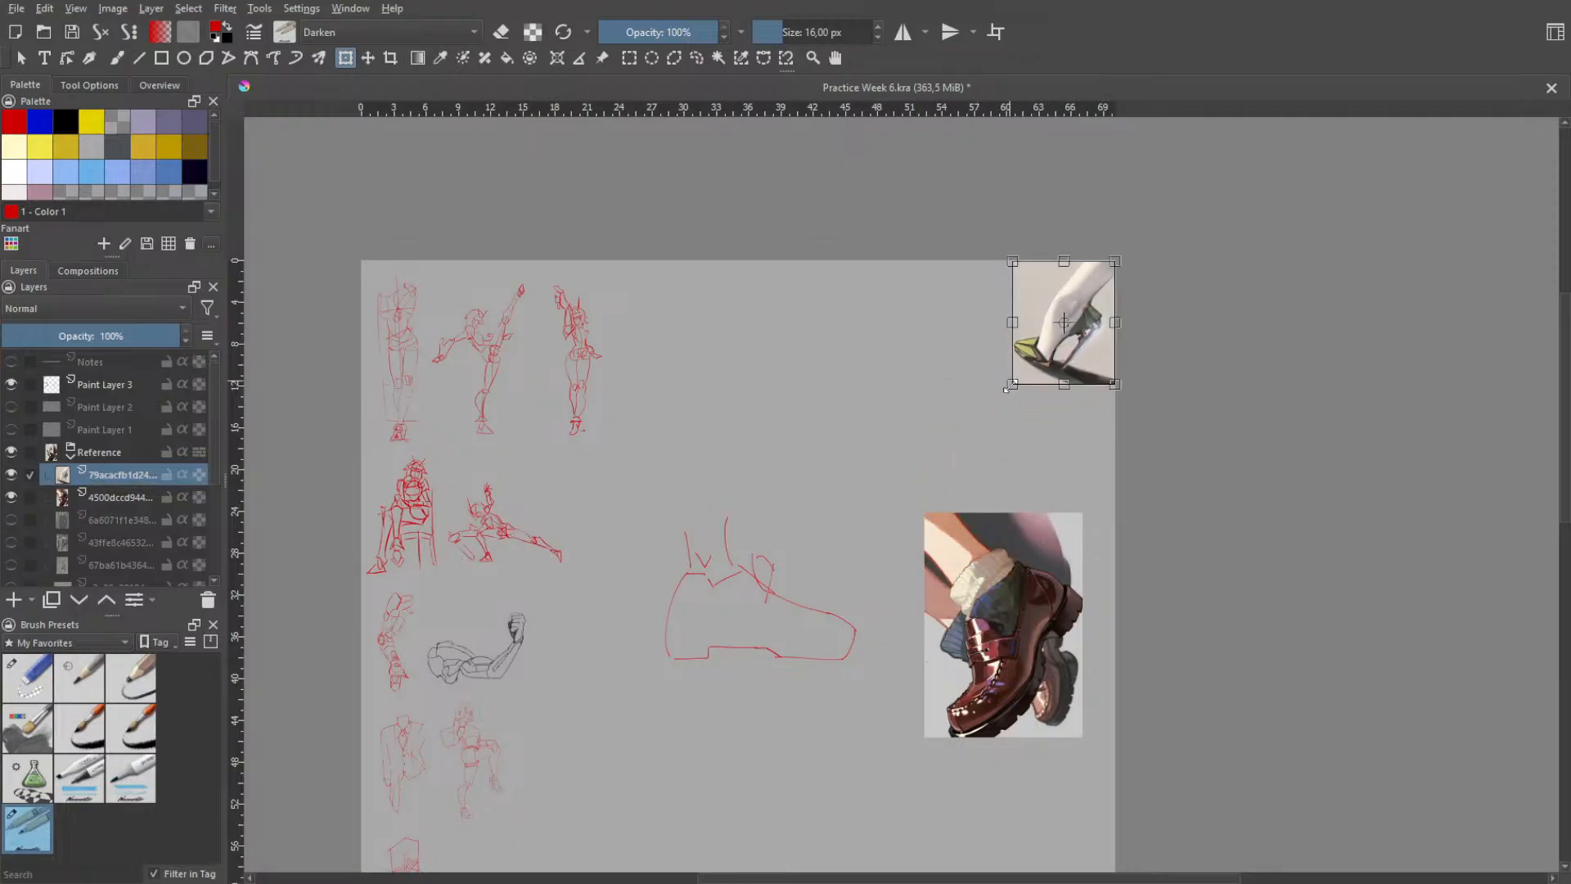
drag(1012, 384, 943, 468)
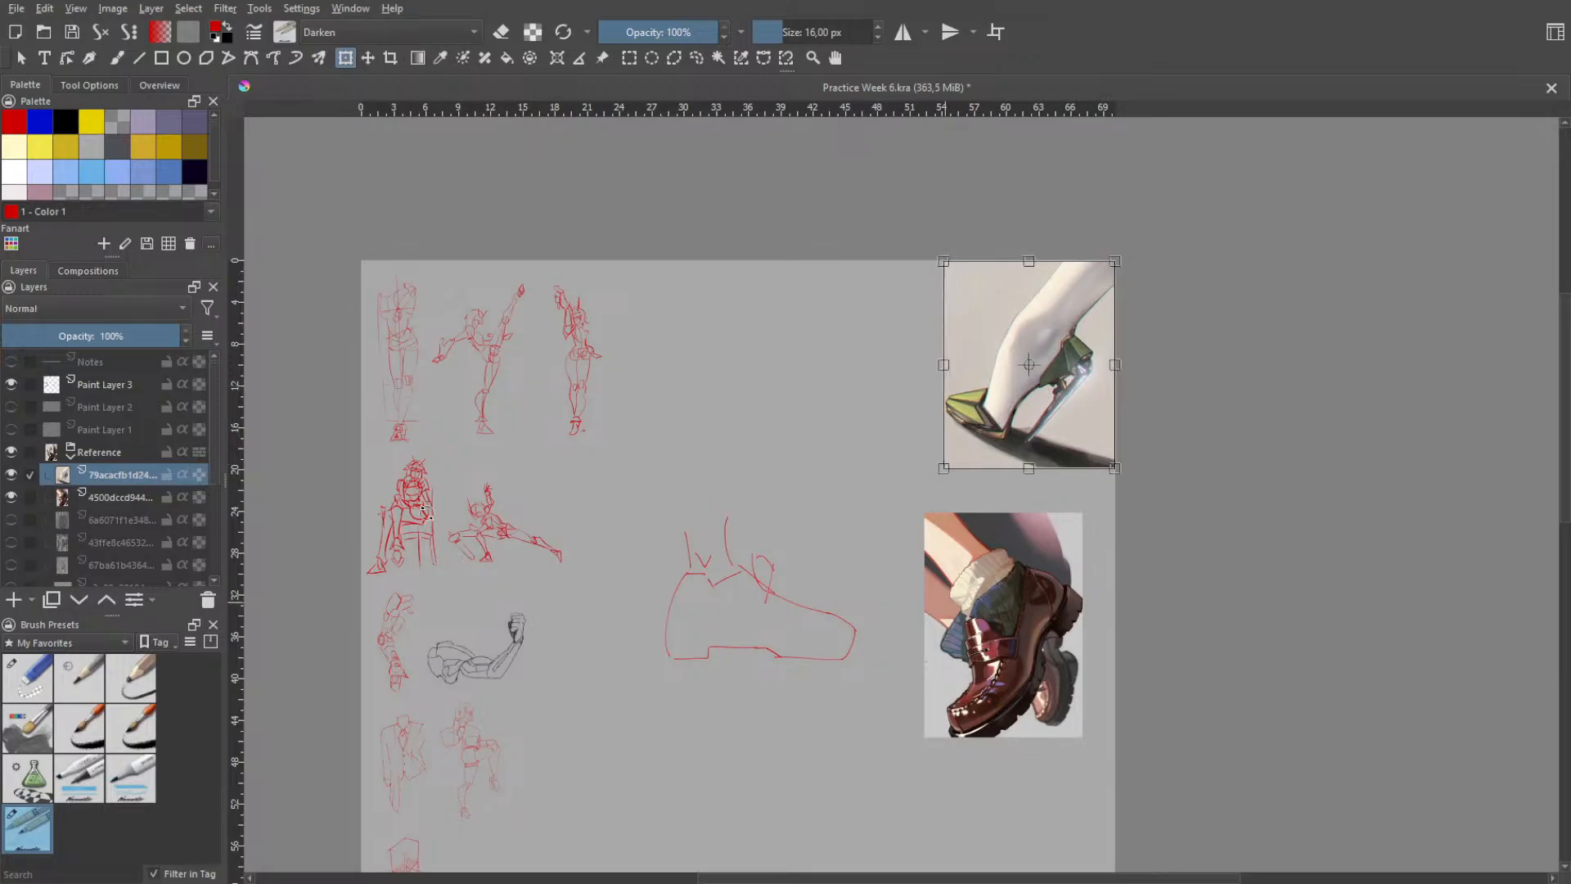
- Place the loafer reference directly below the high-heel picture and enlarge it to about the same width
click(115, 497)
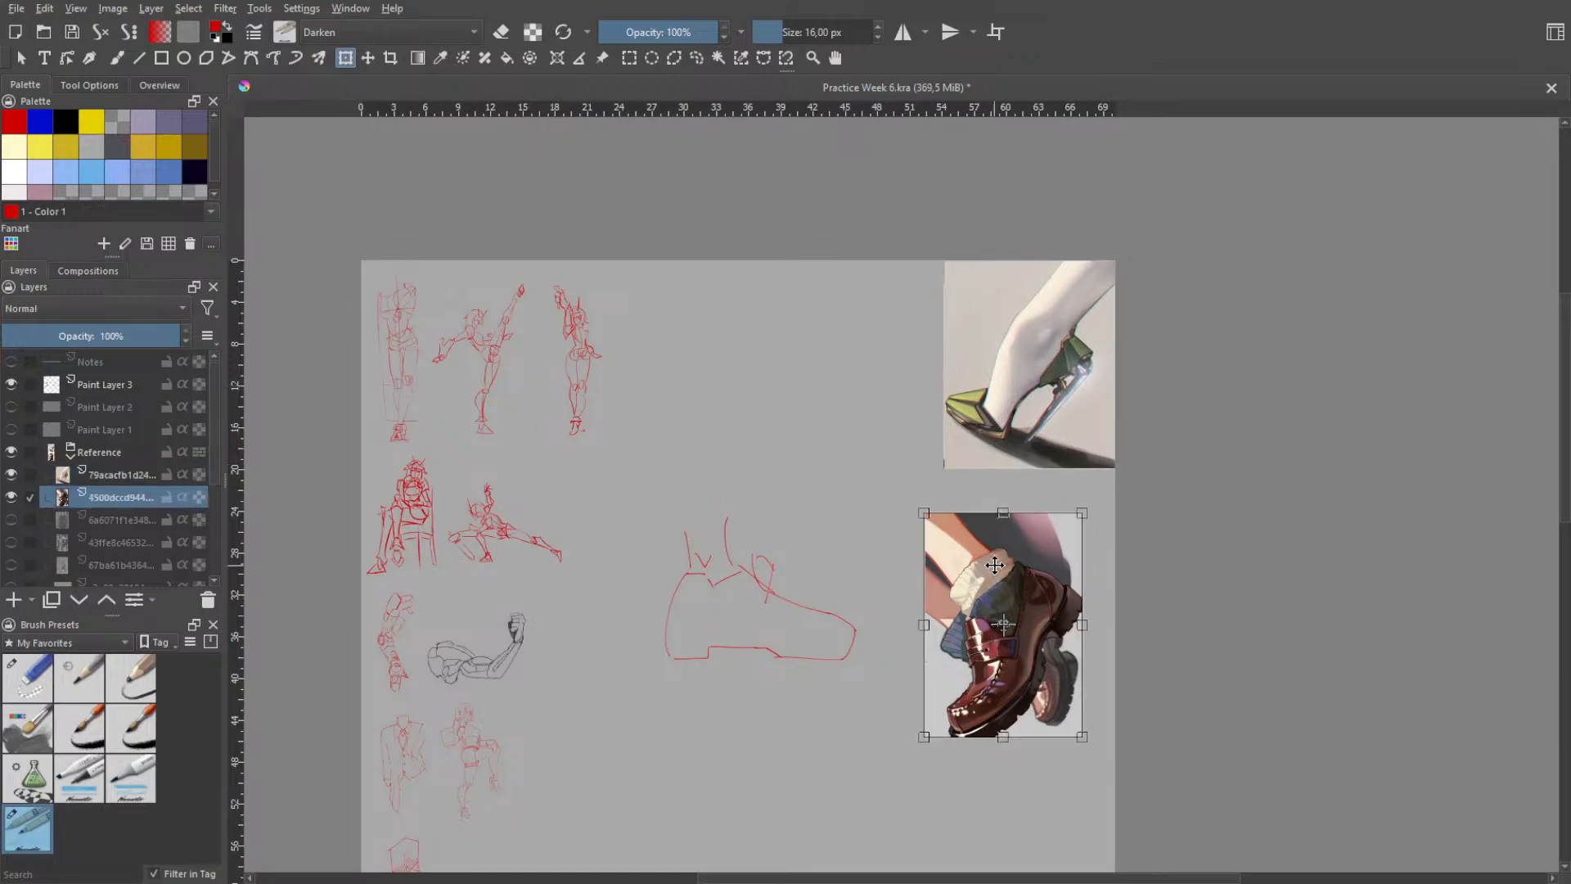
drag(995, 563, 1025, 518)
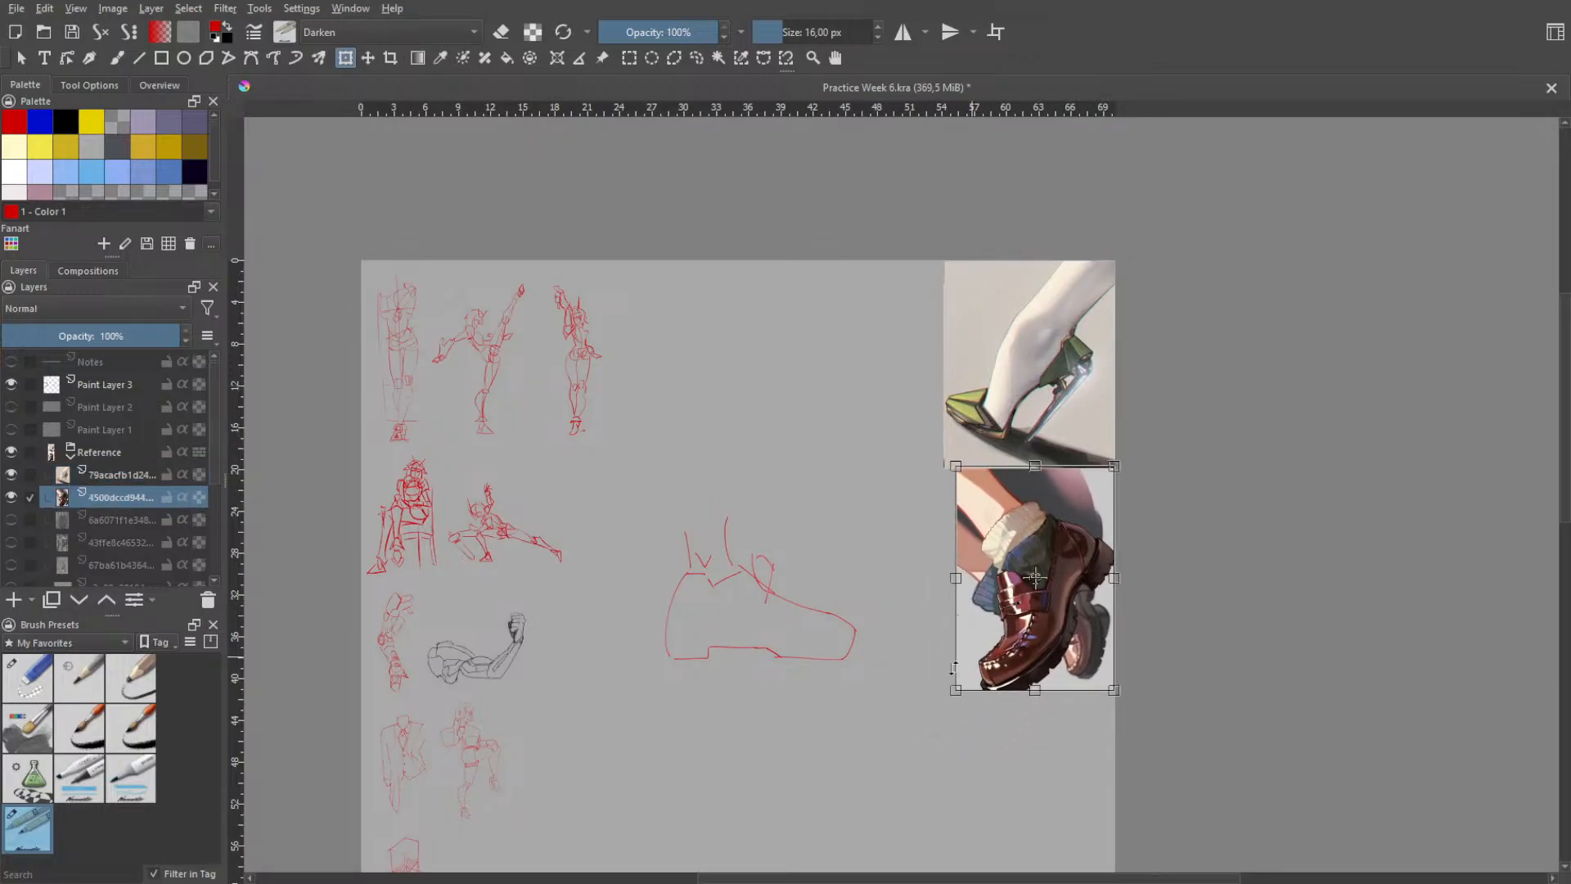
drag(955, 690, 937, 698)
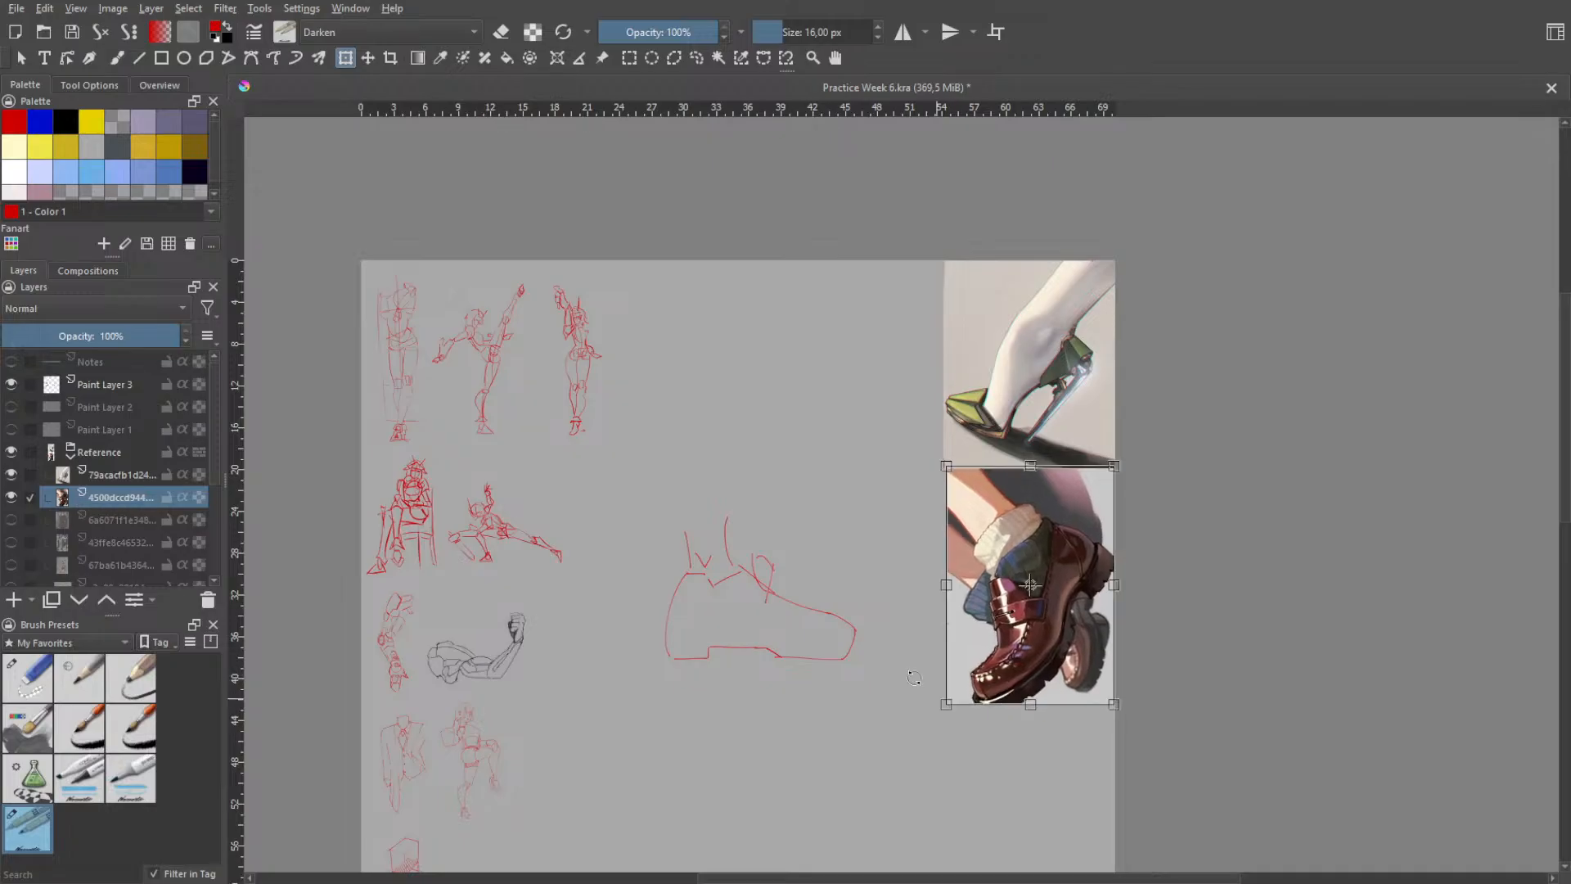
- Enclose the side-view foot sketch on Paint Layer 3 in a freehand selection, delete it and clear the selection
click(697, 60)
mouse_move(827, 532)
mouse_down()
mouse_move(639, 636)
mouse_move(659, 654)
mouse_up()
mouse_move(628, 553)
mouse_down()
mouse_move(712, 730)
mouse_move(860, 728)
mouse_move(847, 551)
mouse_move(685, 446)
mouse_up()
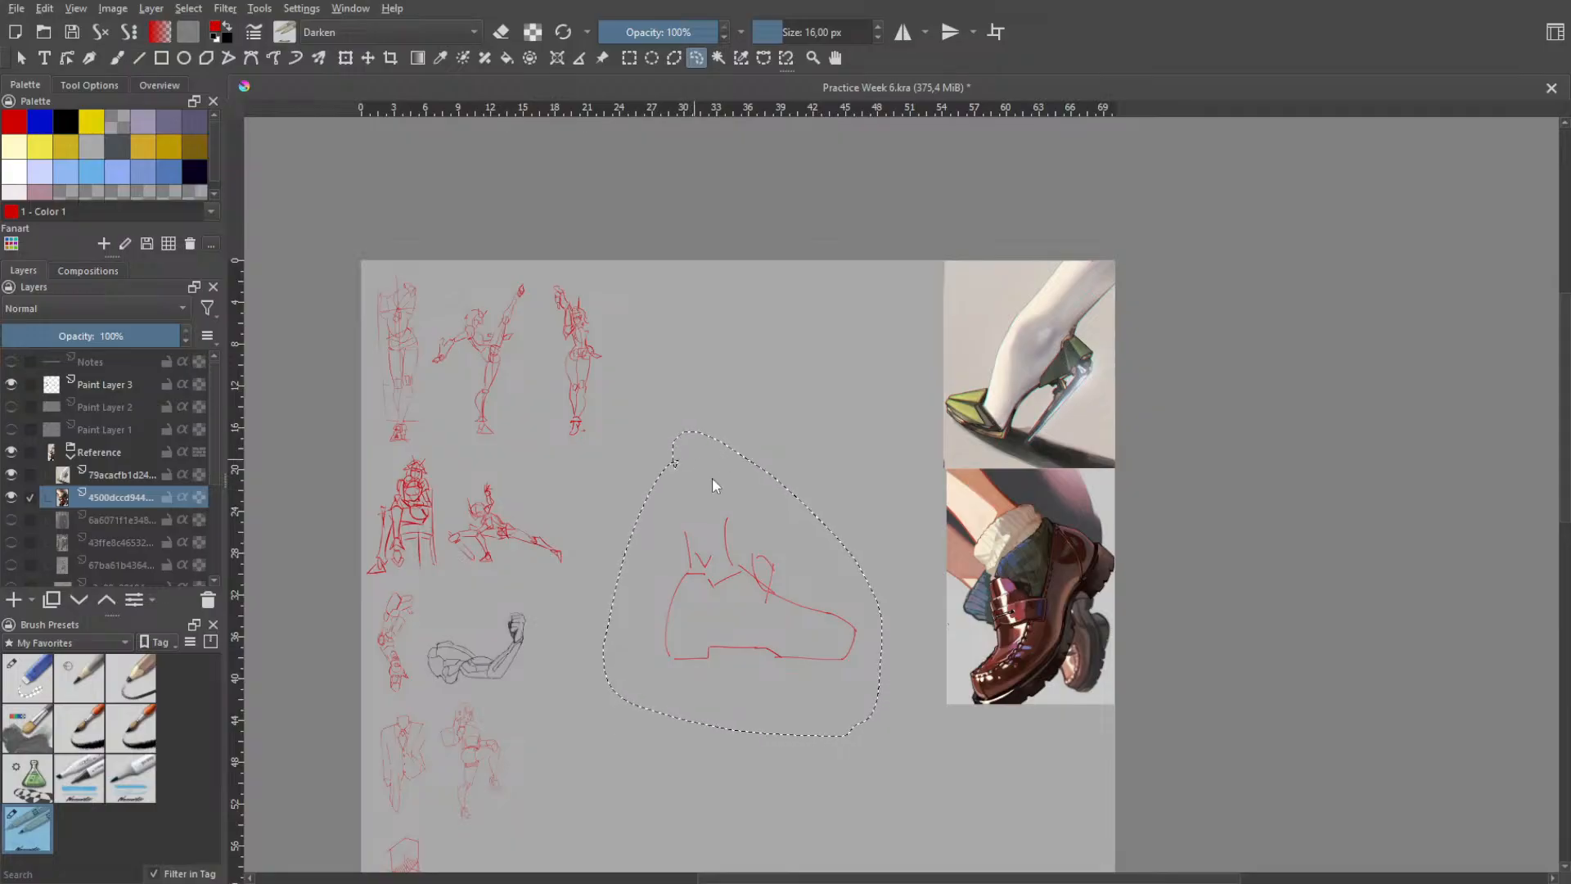
click(670, 364)
click(110, 386)
mouse_move(787, 516)
mouse_down()
mouse_move(604, 672)
mouse_move(863, 585)
mouse_move(745, 496)
mouse_up()
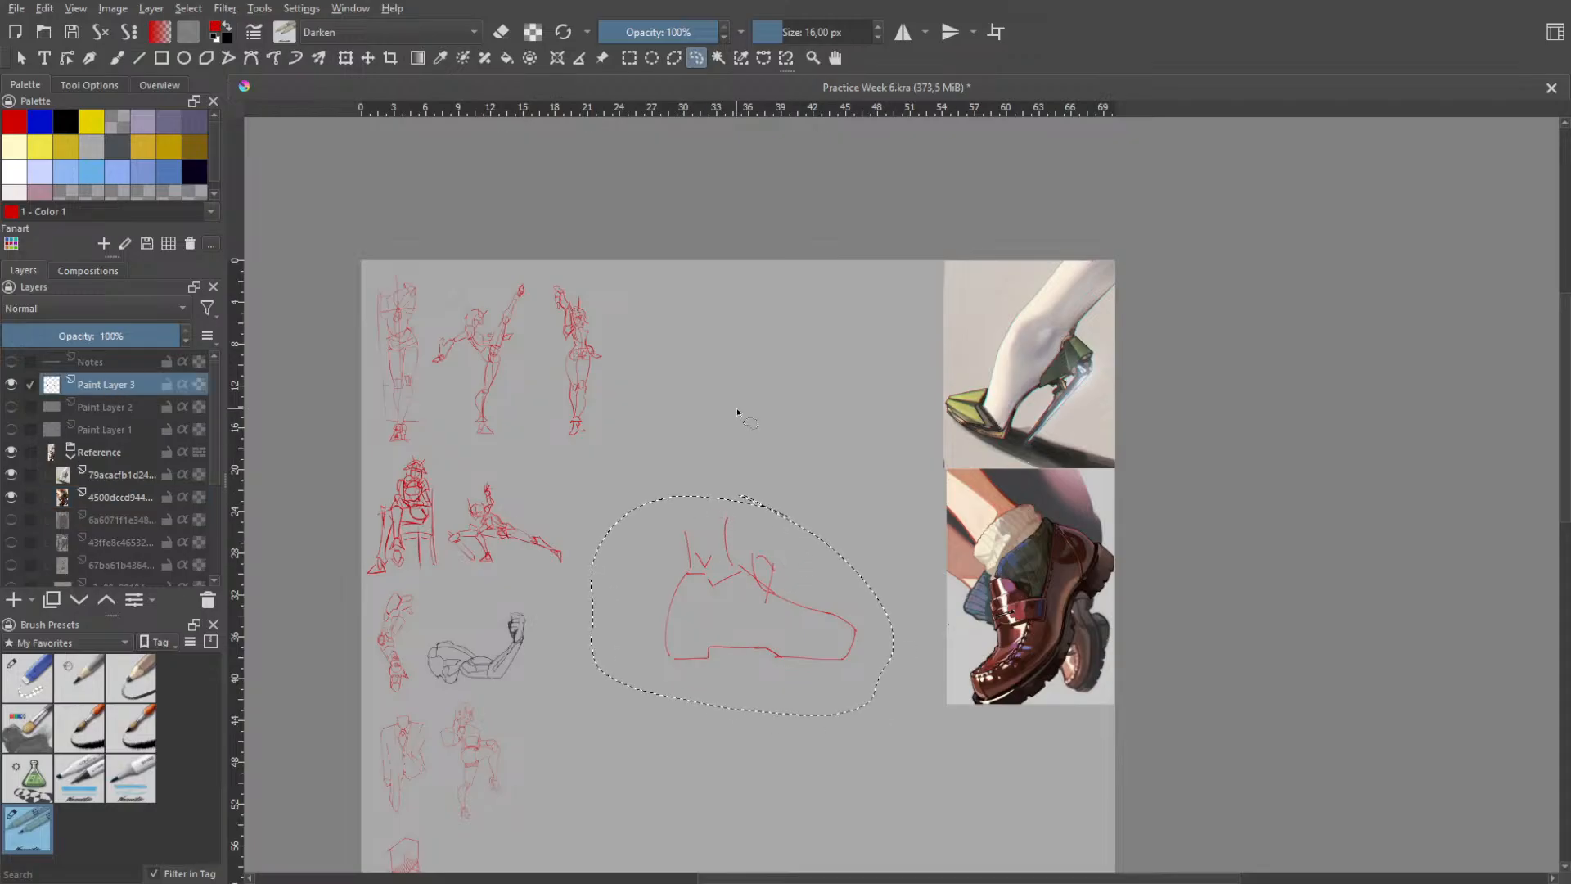
key(Delete)
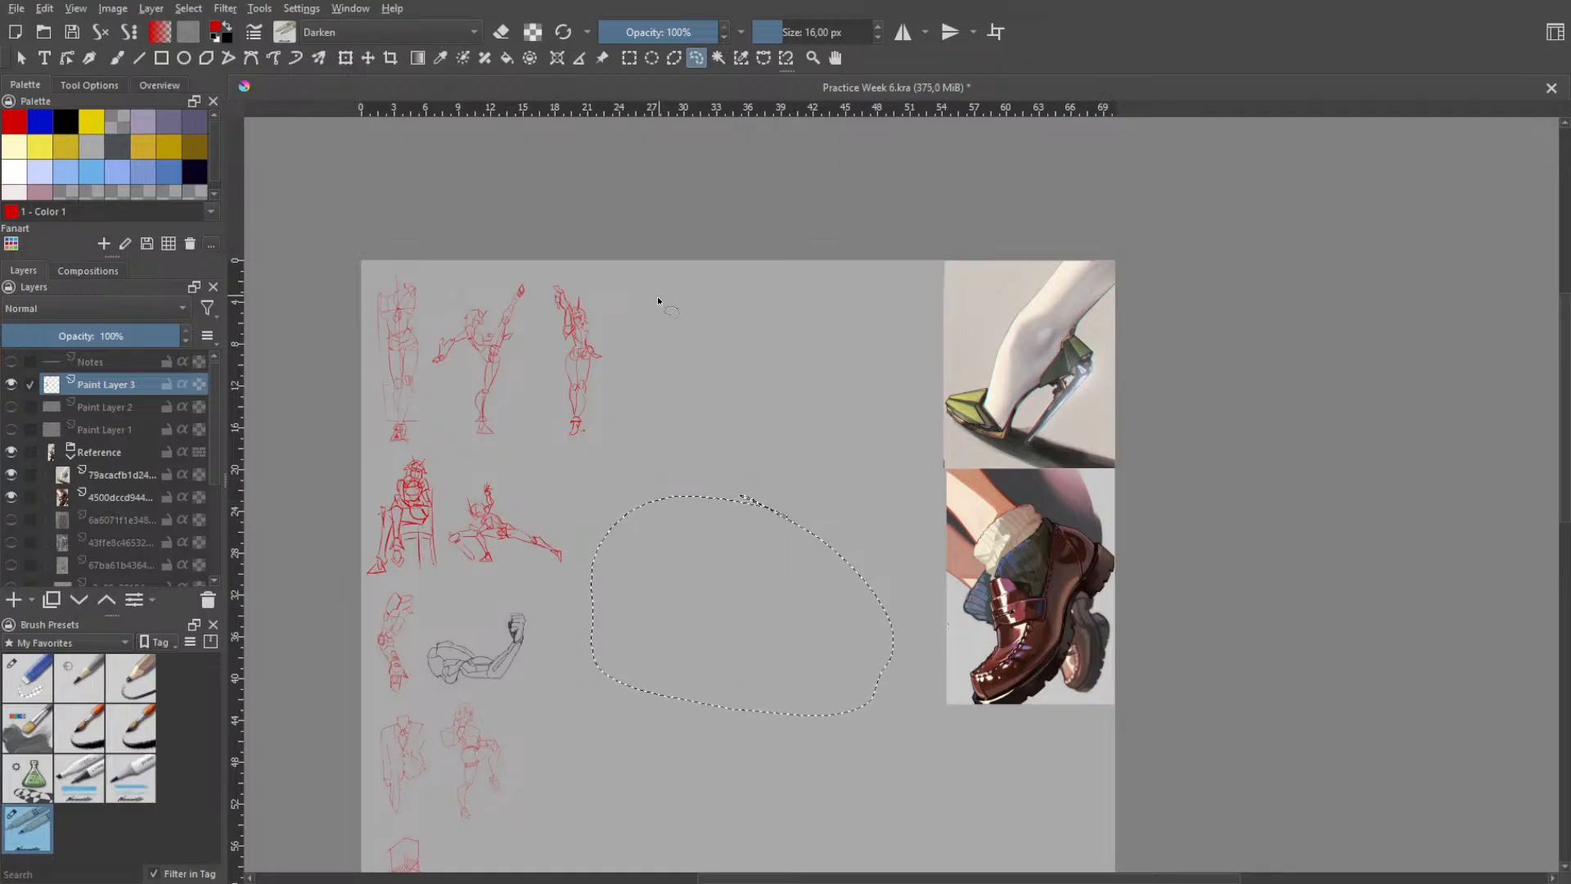
key(ctrl+shift+a)
- Switch to the brush and try single strokes in the blank area beside the high-heel reference, undoing each one
scroll(919, 375, up, 2)
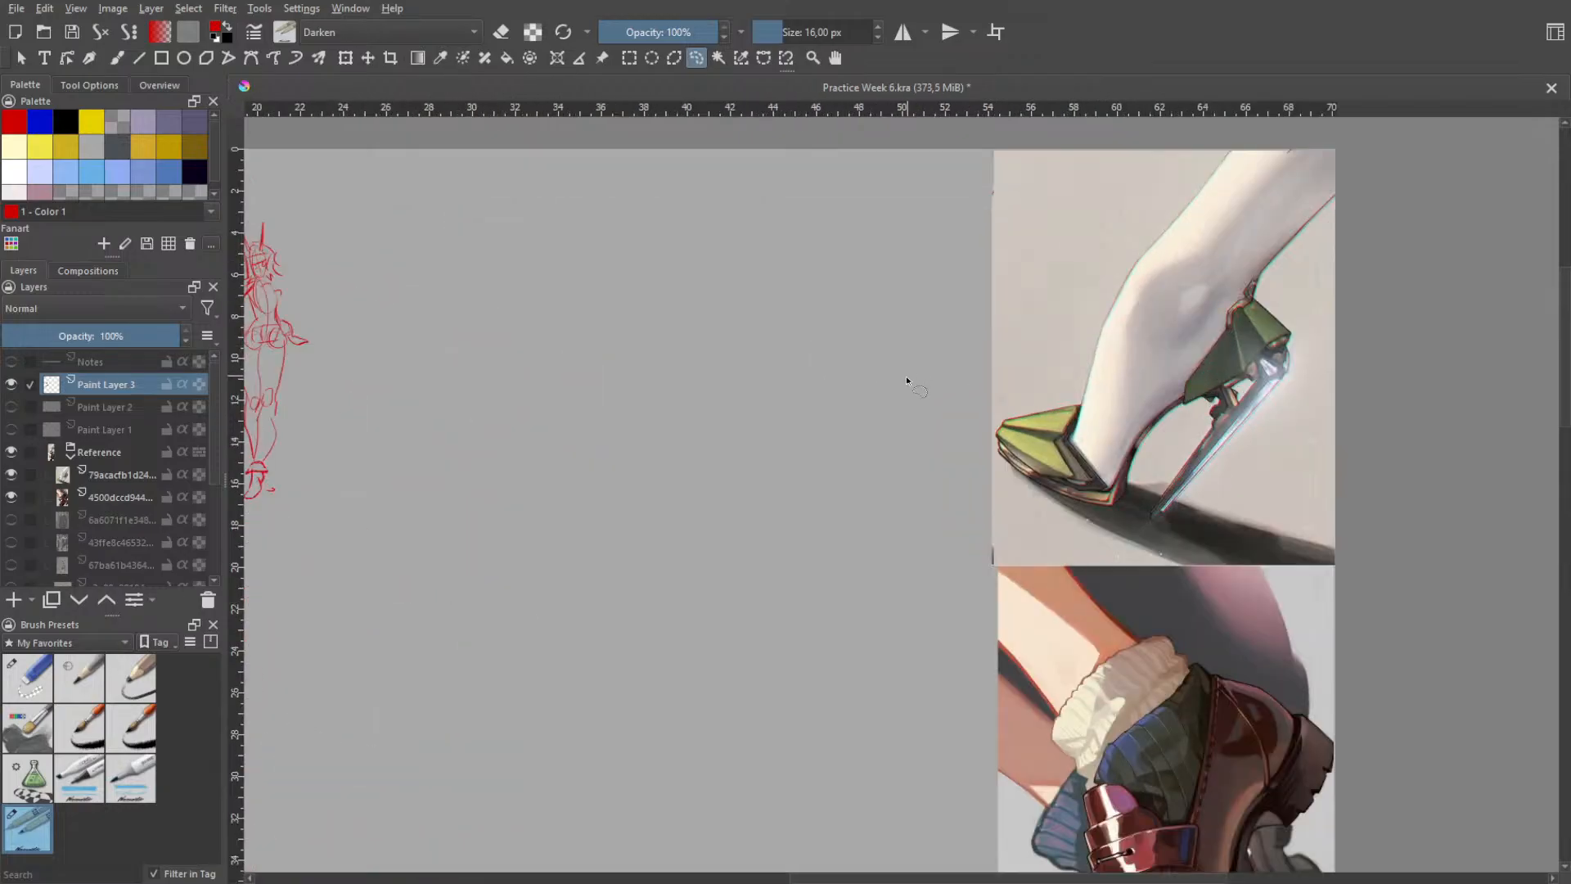
scroll(906, 376, down, 1)
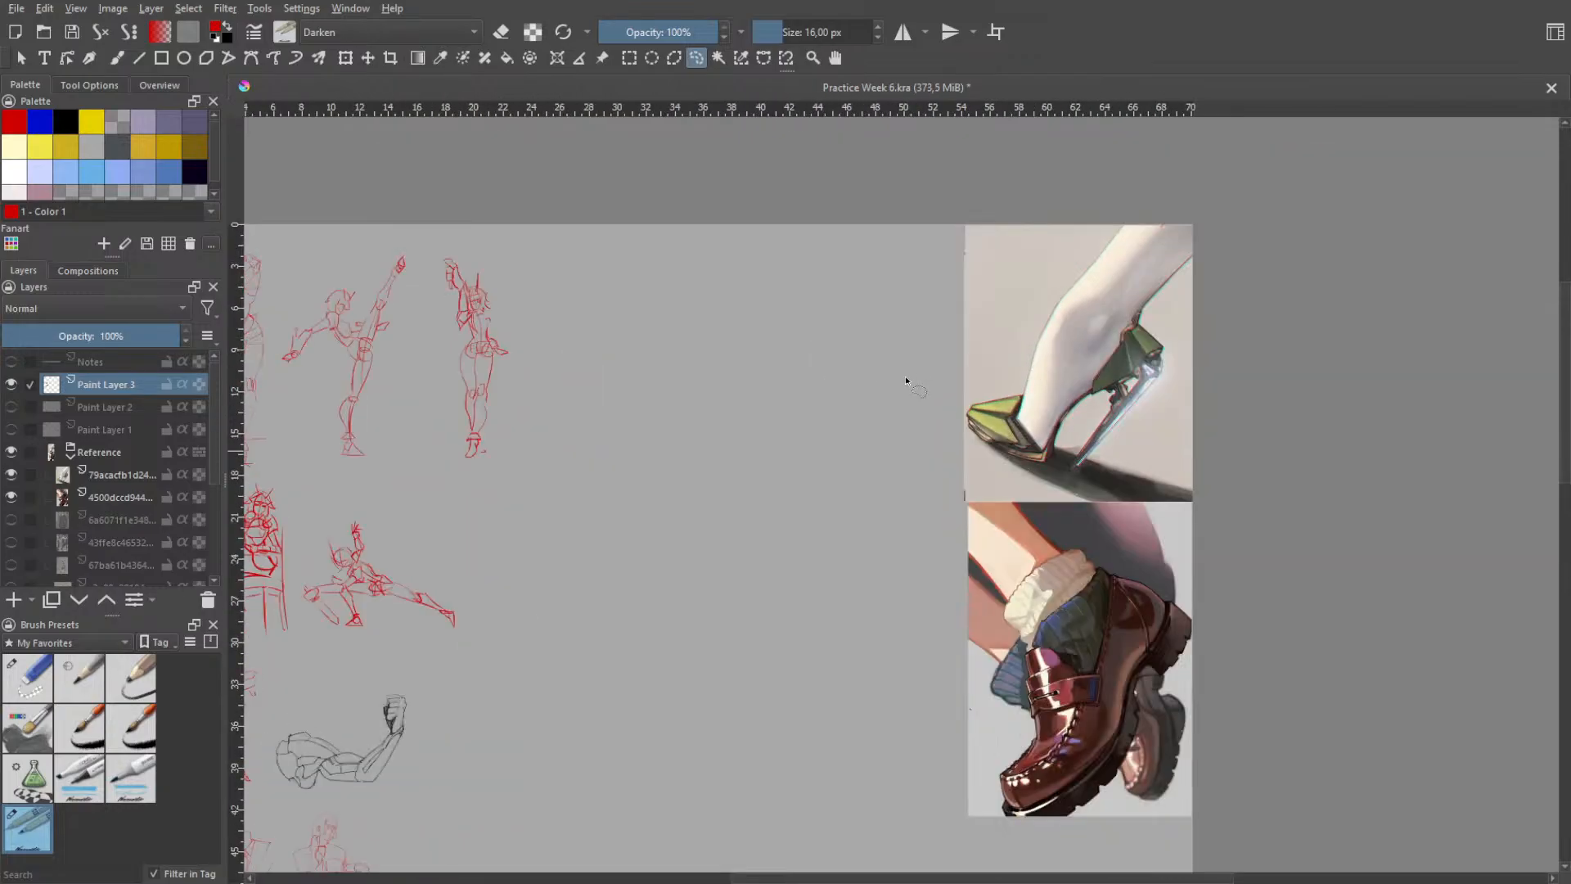
key(b)
drag(822, 356, 859, 492)
key(ctrl+z)
drag(851, 296, 724, 506)
key(ctrl+z)
drag(667, 381, 669, 455)
key(ctrl+z)
- Handwrite "BRB" with a short slanted stroke below it in the blank area, then undo the lettering
mouse_move(669, 354)
mouse_down()
mouse_move(680, 443)
mouse_move(714, 328)
mouse_up()
drag(670, 355, 679, 434)
mouse_move(743, 390)
mouse_down()
mouse_move(724, 321)
mouse_move(774, 333)
mouse_move(761, 293)
mouse_move(790, 346)
mouse_up()
key(ctrl+z)
drag(792, 282, 814, 316)
drag(700, 479, 676, 520)
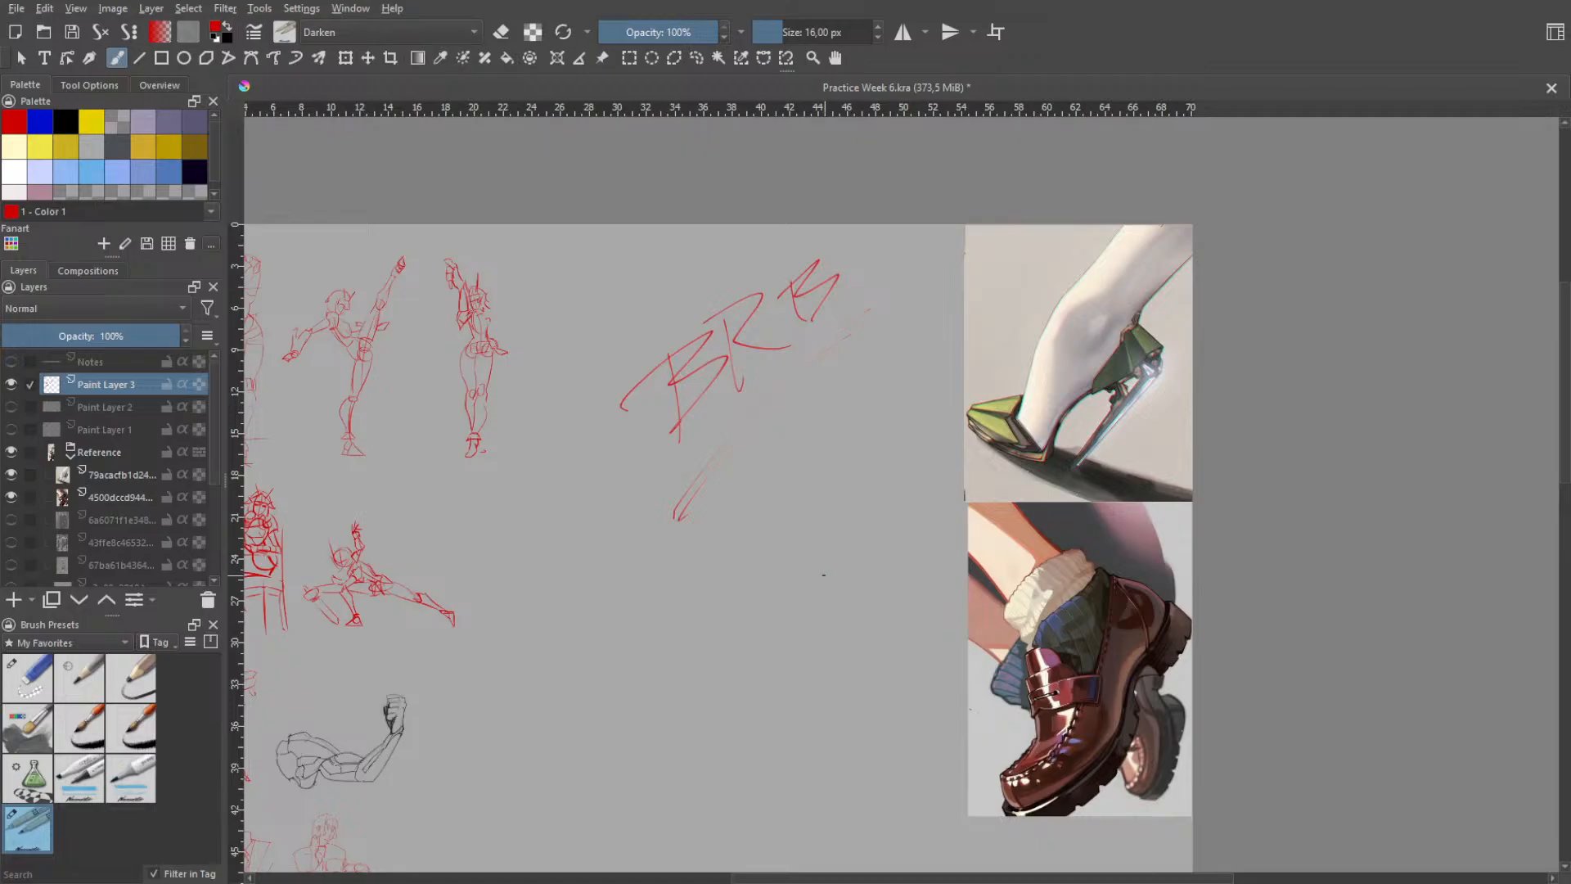
key(ctrl+z)
key(ctrl+z)
key(ctrl+z)
key(ctrl+z)
key(ctrl+z)
key(ctrl+z)
key(ctrl+z)
key(ctrl+z)
key(ctrl+z)
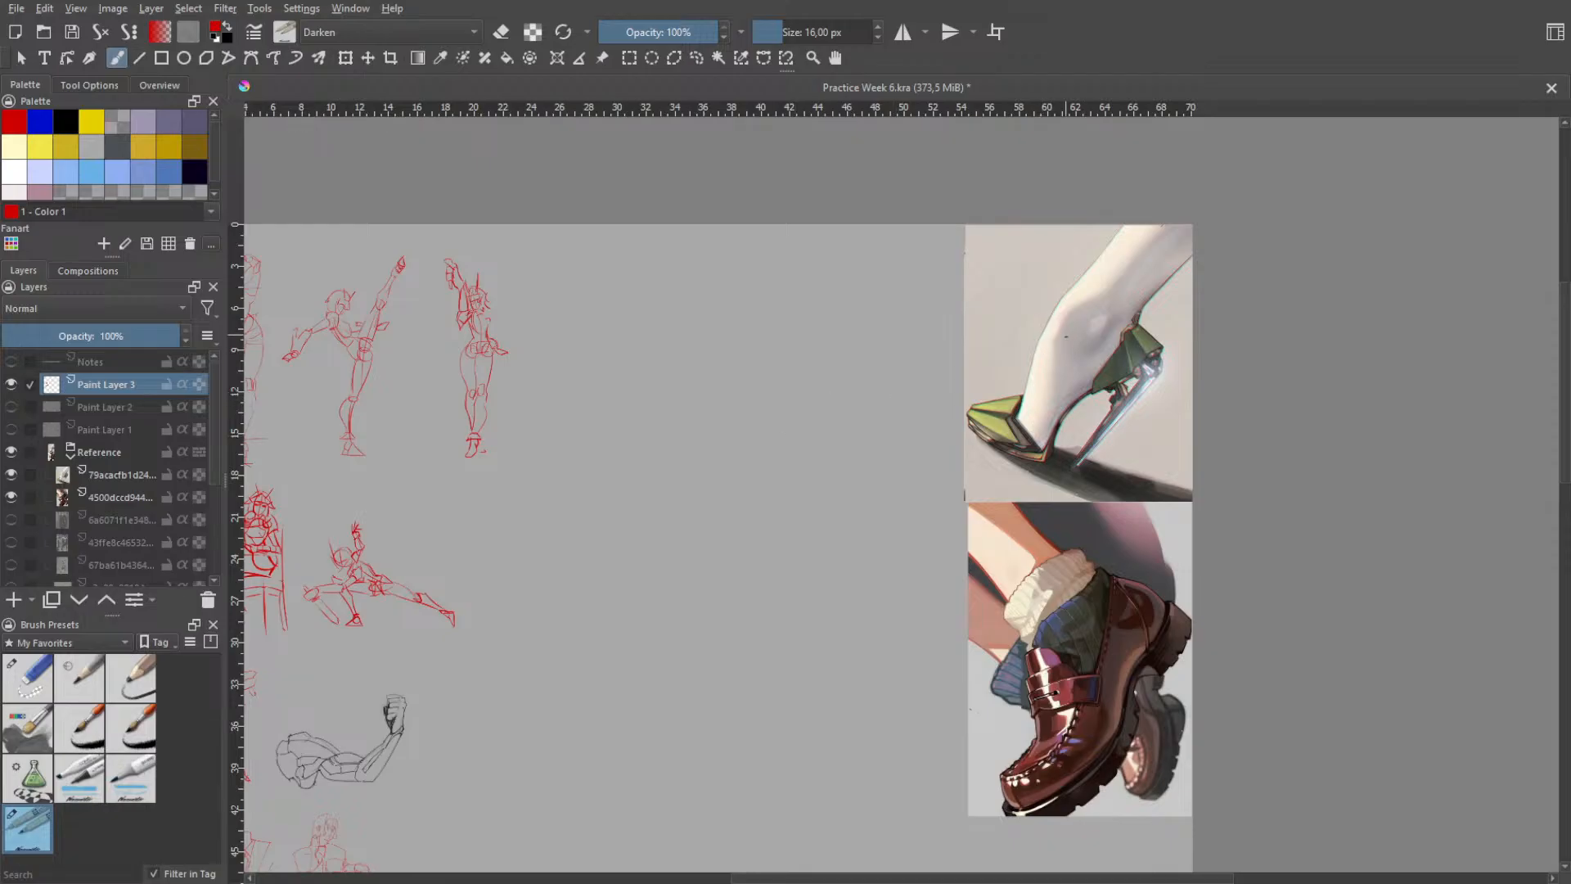
- Mark the ankle on the high-heel reference with short strokes and a slanted line above the shoe's heel
scroll(1121, 391, up, 1)
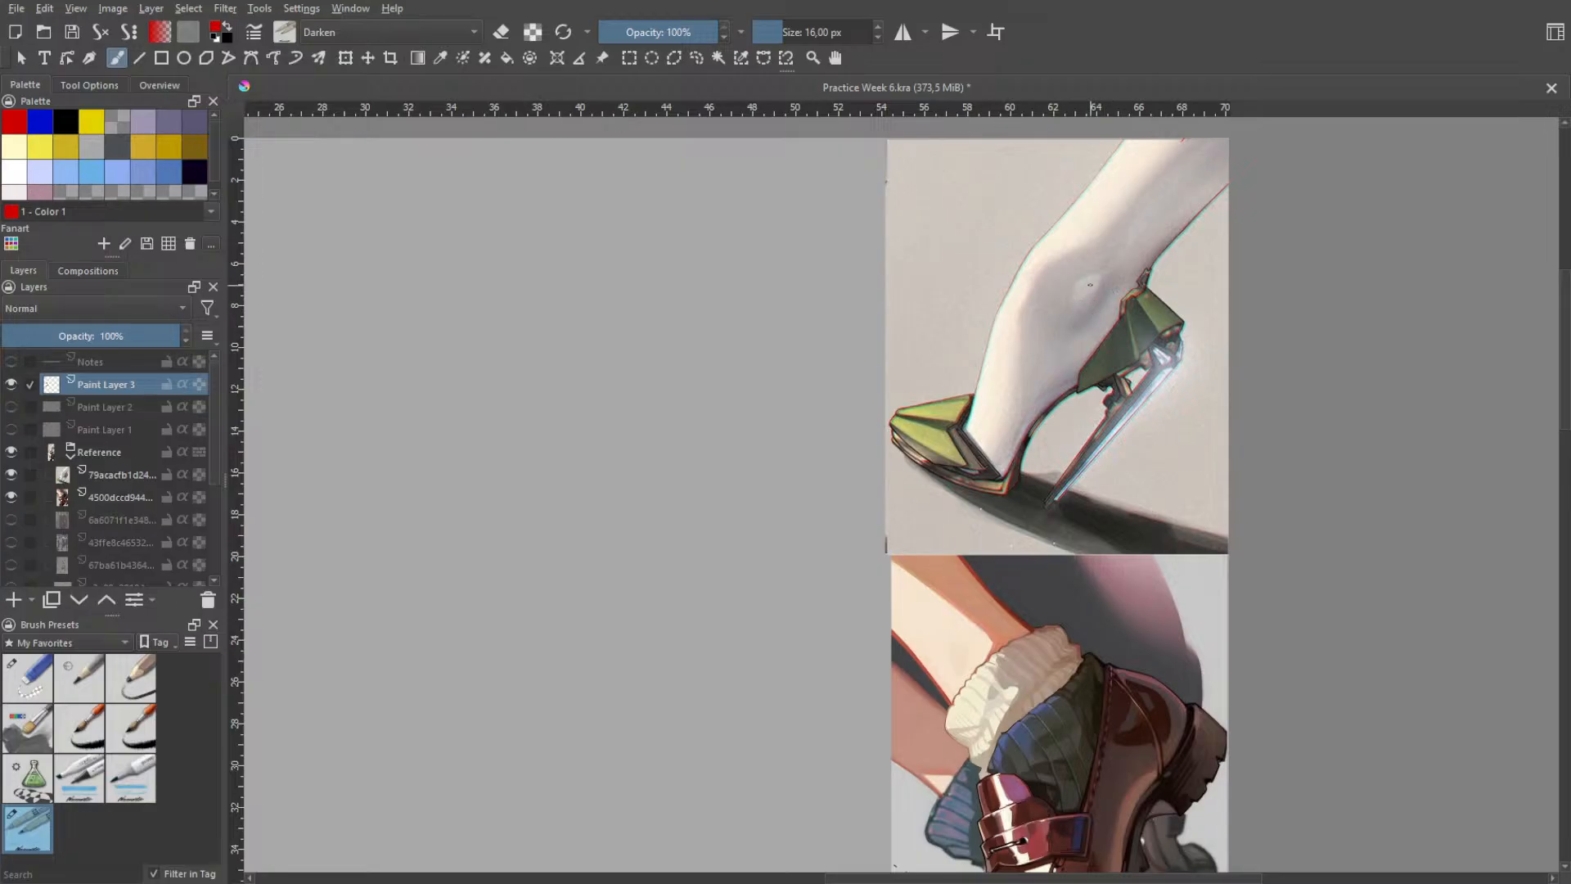
mouse_move(1072, 289)
mouse_down()
mouse_move(1107, 273)
mouse_move(1101, 316)
mouse_move(1072, 330)
mouse_up()
key(ctrl+z)
- Draw a curve down the back of the lower leg toward the ankle on the high-heel reference, retrying until it fits
key(ctrl+z)
key(ctrl+z)
mouse_move(1053, 345)
mouse_down()
mouse_move(1125, 293)
mouse_move(1105, 275)
mouse_up()
drag(1208, 208, 1140, 283)
key(ctrl+z)
key(ctrl+z)
drag(1199, 188, 1117, 271)
- Trace the arch's underside and the back of the heel on the high-heel reference
key(ctrl+z)
drag(1179, 198, 1090, 276)
key(ctrl+z)
drag(1183, 209, 1123, 262)
drag(986, 489, 1056, 394)
key(ctrl+z)
drag(1009, 481, 1166, 330)
mouse_move(1153, 262)
mouse_down()
mouse_move(1140, 369)
mouse_move(1027, 430)
mouse_move(1003, 475)
mouse_up()
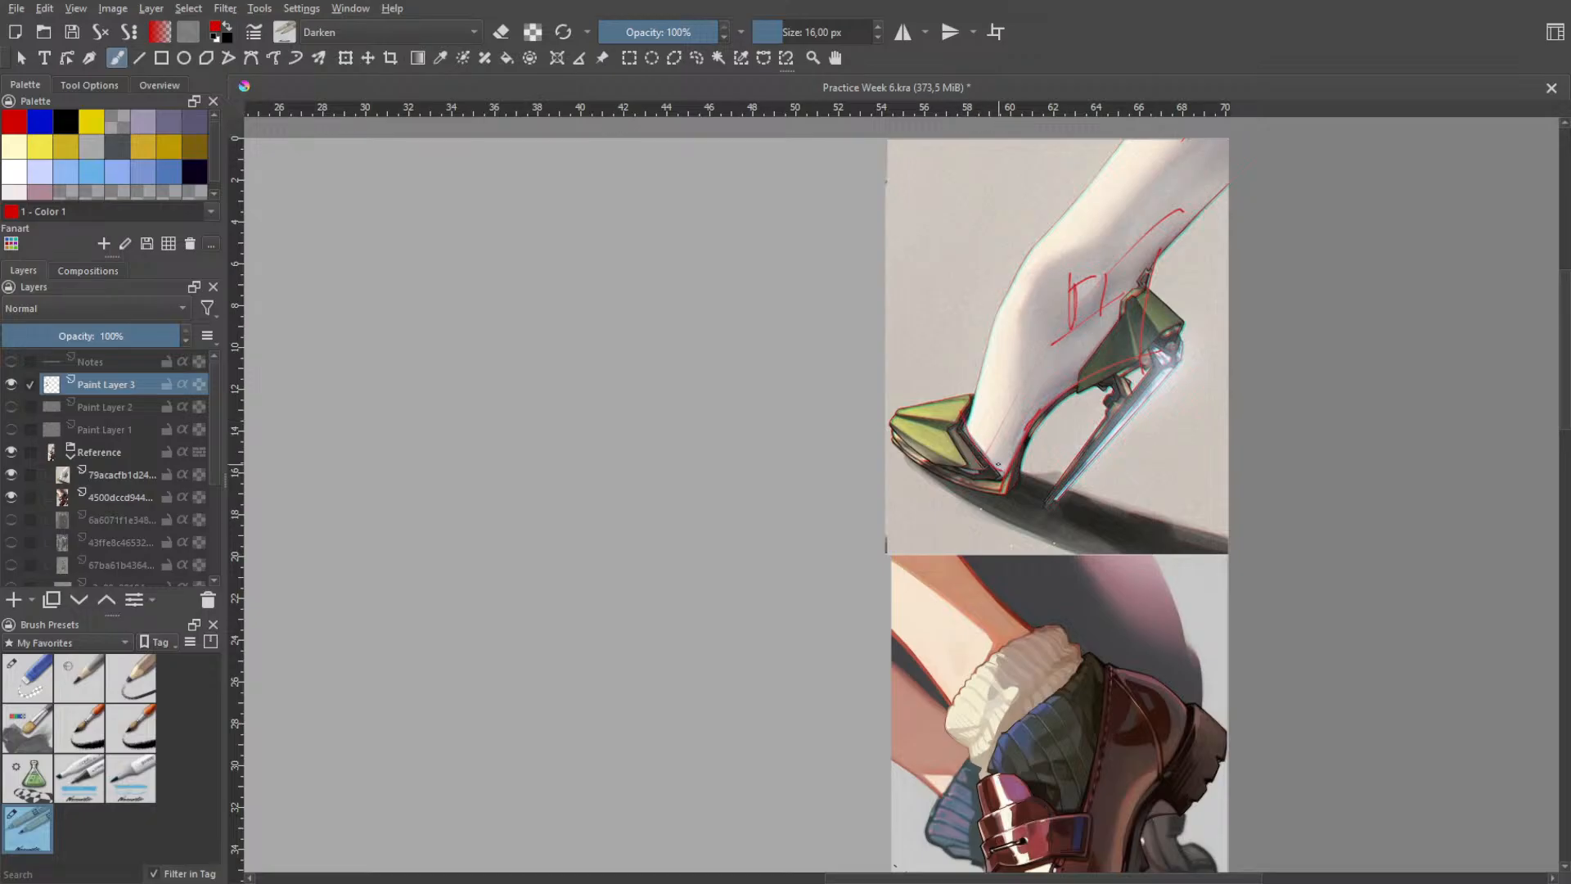
- Try strokes along the forefoot and the front and lower edges of the green toe cap, then undo them
drag(999, 479, 980, 394)
key(ctrl+z)
drag(967, 426, 983, 411)
key(ctrl+z)
mouse_move(891, 428)
mouse_down()
mouse_move(984, 391)
mouse_move(948, 471)
mouse_up()
key(ctrl+z)
- Mark the green toe cap's planes with strokes across it and along its upper edge, undoing the misplaced ones
key(ctrl+z)
key(ctrl+z)
key(ctrl+z)
drag(932, 406, 942, 468)
key(ctrl+z)
drag(939, 399, 953, 467)
key(ctrl+z)
key(ctrl+z)
mouse_move(915, 406)
mouse_down()
mouse_move(949, 468)
mouse_move(991, 479)
mouse_up()
key(ctrl+z)
key(ctrl+z)
drag(900, 412, 986, 393)
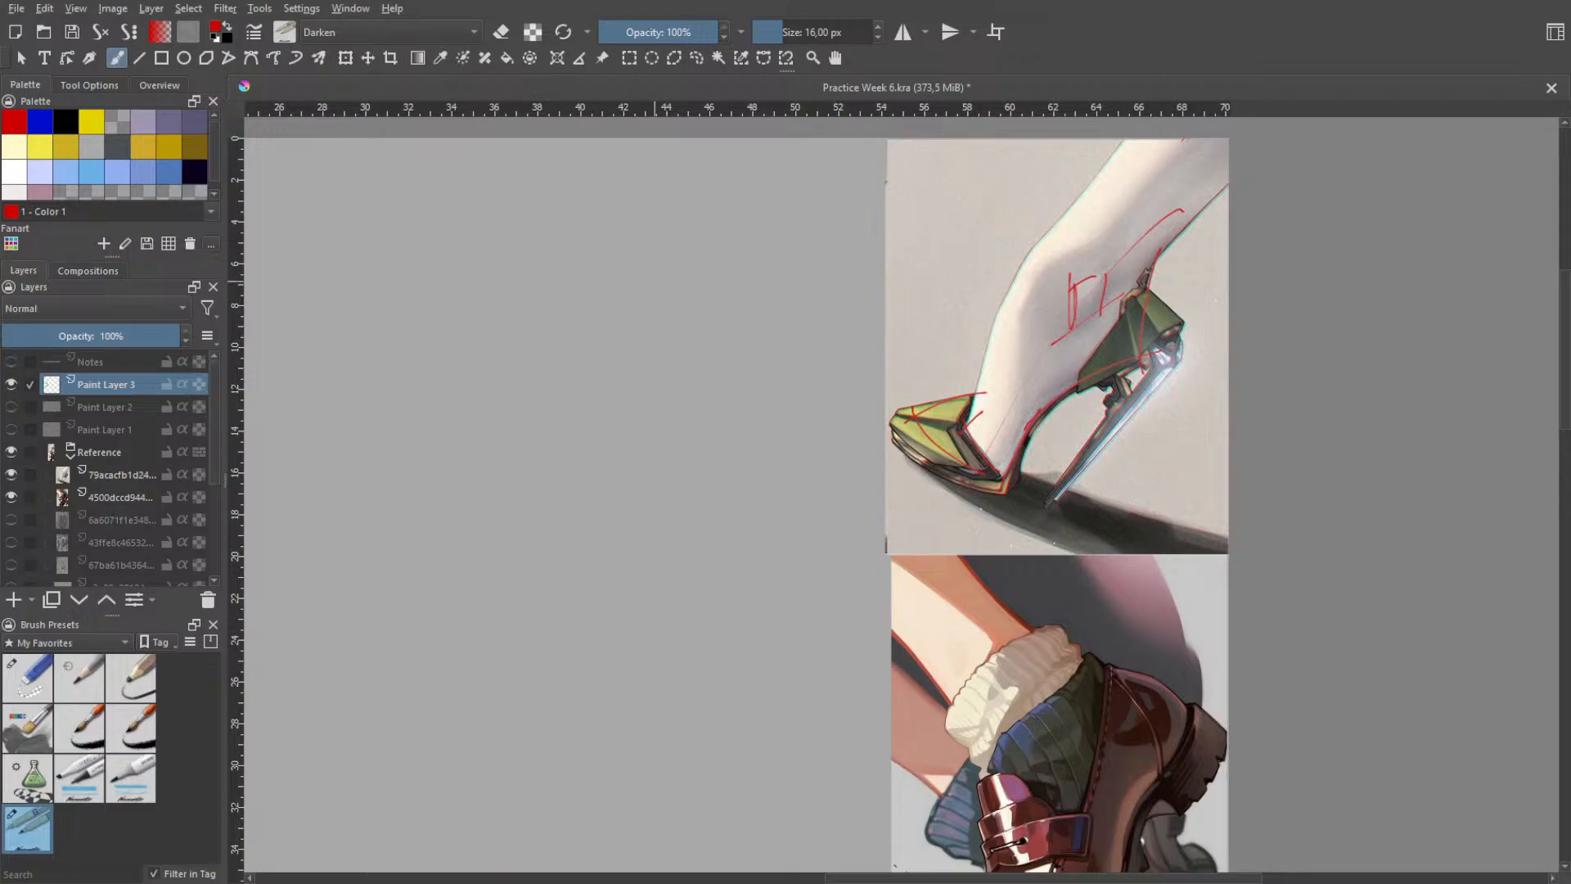
- Undo the arch and toe-cap strokes on the high-heel reference and extend the ankle mark with a slanted stroke
mouse_move(986, 392)
mouse_down()
mouse_move(916, 416)
mouse_move(963, 464)
mouse_move(983, 429)
mouse_up()
key(ctrl+z)
key(ctrl+z)
key(ctrl+z)
drag(1077, 321, 1118, 251)
- Try a curve down the instep from ankle to toe cap and a stroke at the forefoot's underside, undoing the misplaced ones
key(ctrl+z)
key(ctrl+z)
drag(1026, 267, 974, 442)
key(ctrl+z)
drag(1022, 282, 973, 443)
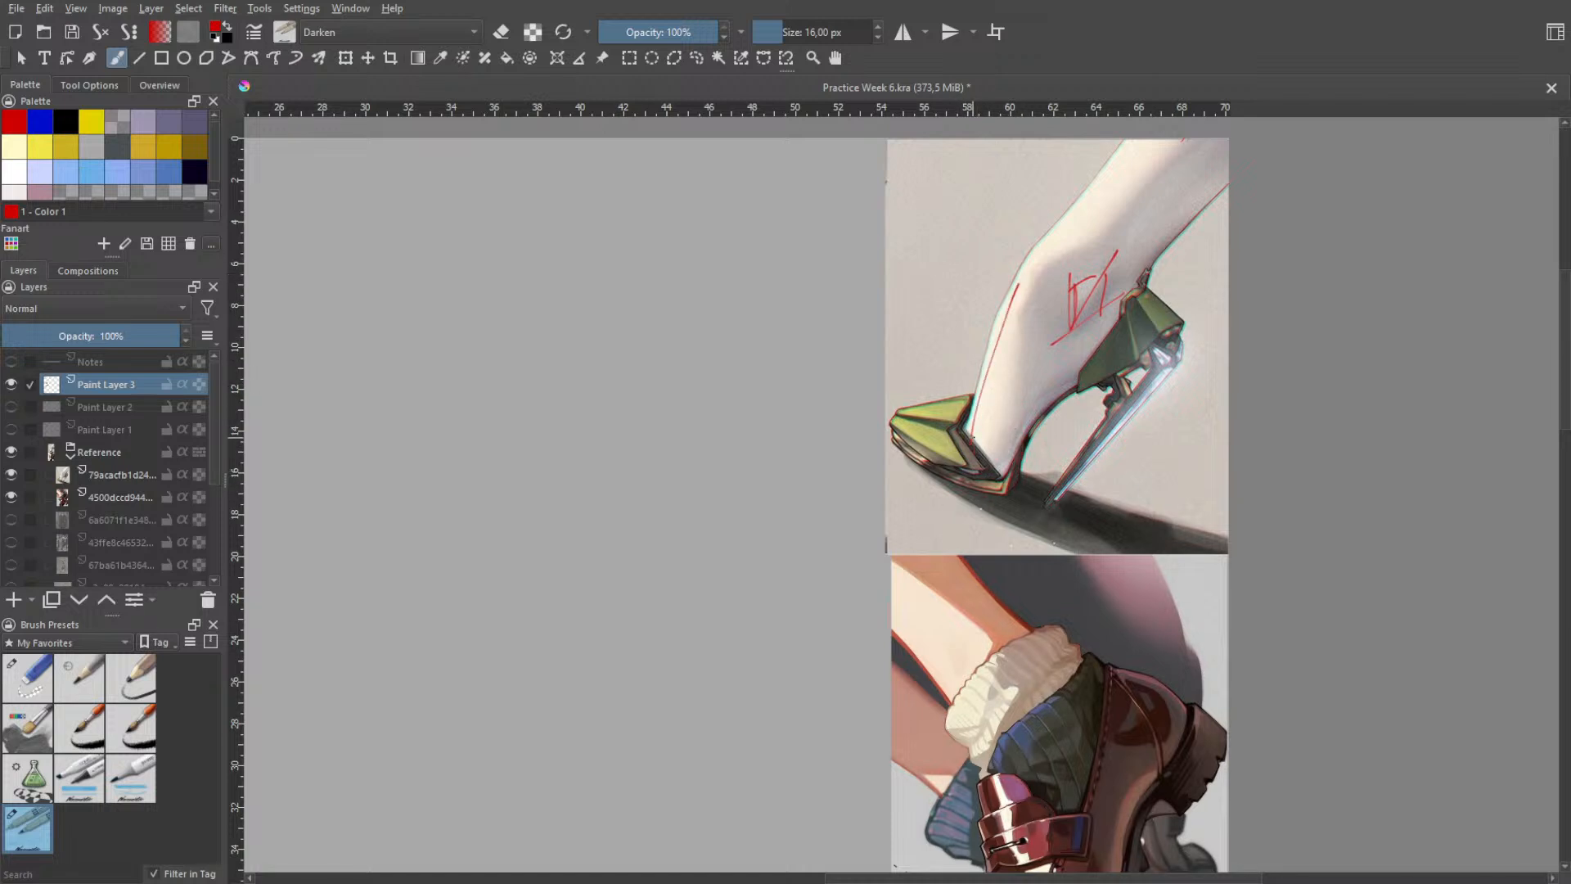
key(ctrl+z)
drag(1047, 239, 963, 446)
key(ctrl+z)
drag(1055, 234, 976, 428)
key(ctrl+z)
drag(1053, 234, 970, 391)
key(ctrl+z)
drag(1031, 246, 967, 434)
mouse_move(1005, 471)
mouse_down()
mouse_move(1044, 387)
mouse_move(1027, 432)
mouse_move(1039, 413)
mouse_up()
key(ctrl+z)
key(ctrl+z)
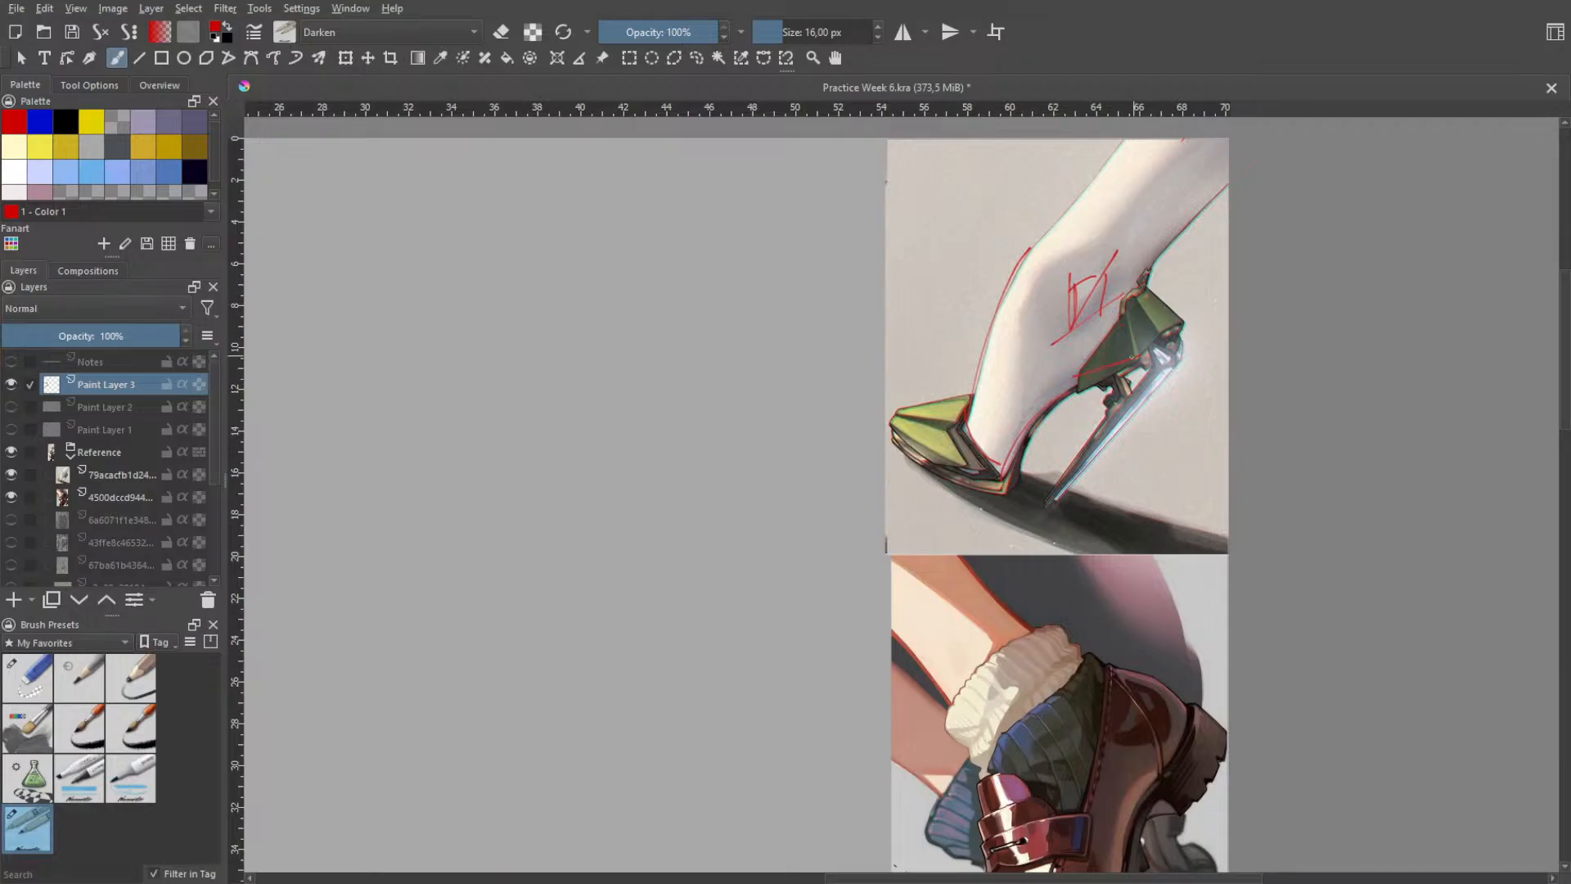
- Try strokes along the heel cup's lower edge and down the back of the heel, then undo them
drag(1079, 384, 1136, 373)
key(ctrl+z)
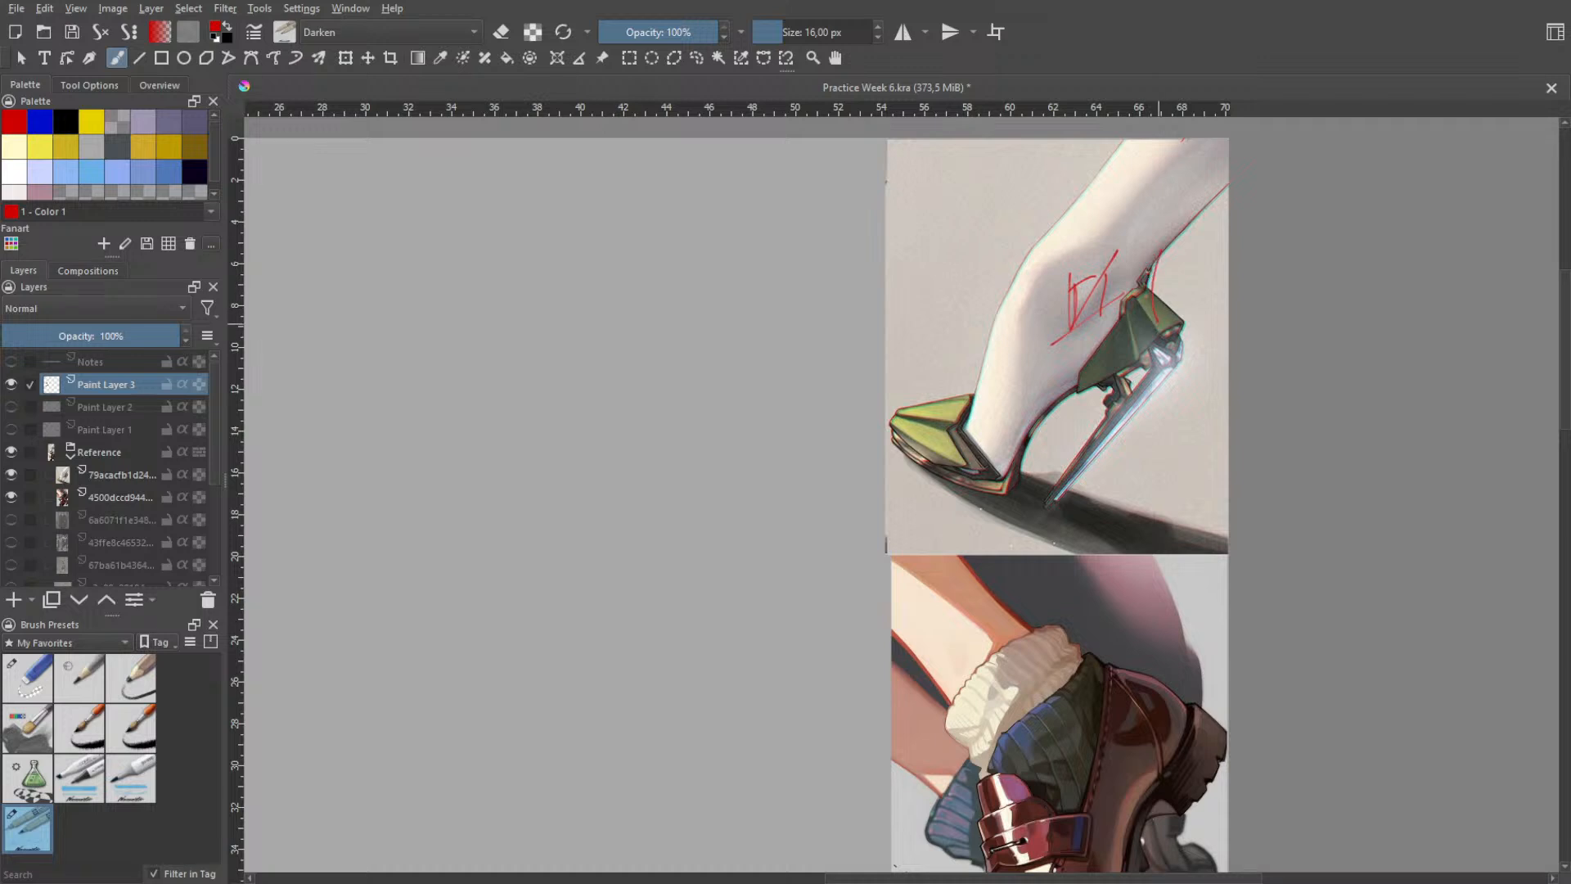
drag(1155, 248, 1154, 340)
key(ctrl+z)
- Try strokes along the arch's underside and the toe cap's opening on the high-heel reference, then undo them
drag(1138, 359, 1022, 455)
drag(968, 433, 999, 463)
key(ctrl+z)
drag(973, 399, 986, 384)
drag(969, 396, 973, 421)
key(ctrl+z)
mouse_move(968, 396)
mouse_down()
mouse_move(928, 401)
mouse_move(935, 418)
mouse_move(990, 406)
mouse_move(995, 425)
mouse_move(967, 440)
mouse_move(1003, 433)
mouse_move(1000, 475)
mouse_up()
key(ctrl+z)
key(ctrl+z)
key(ctrl+z)
key(ctrl+z)
key(ctrl+z)
key(ctrl+z)
key(ctrl+z)
key(ctrl+z)
key(ctrl+z)
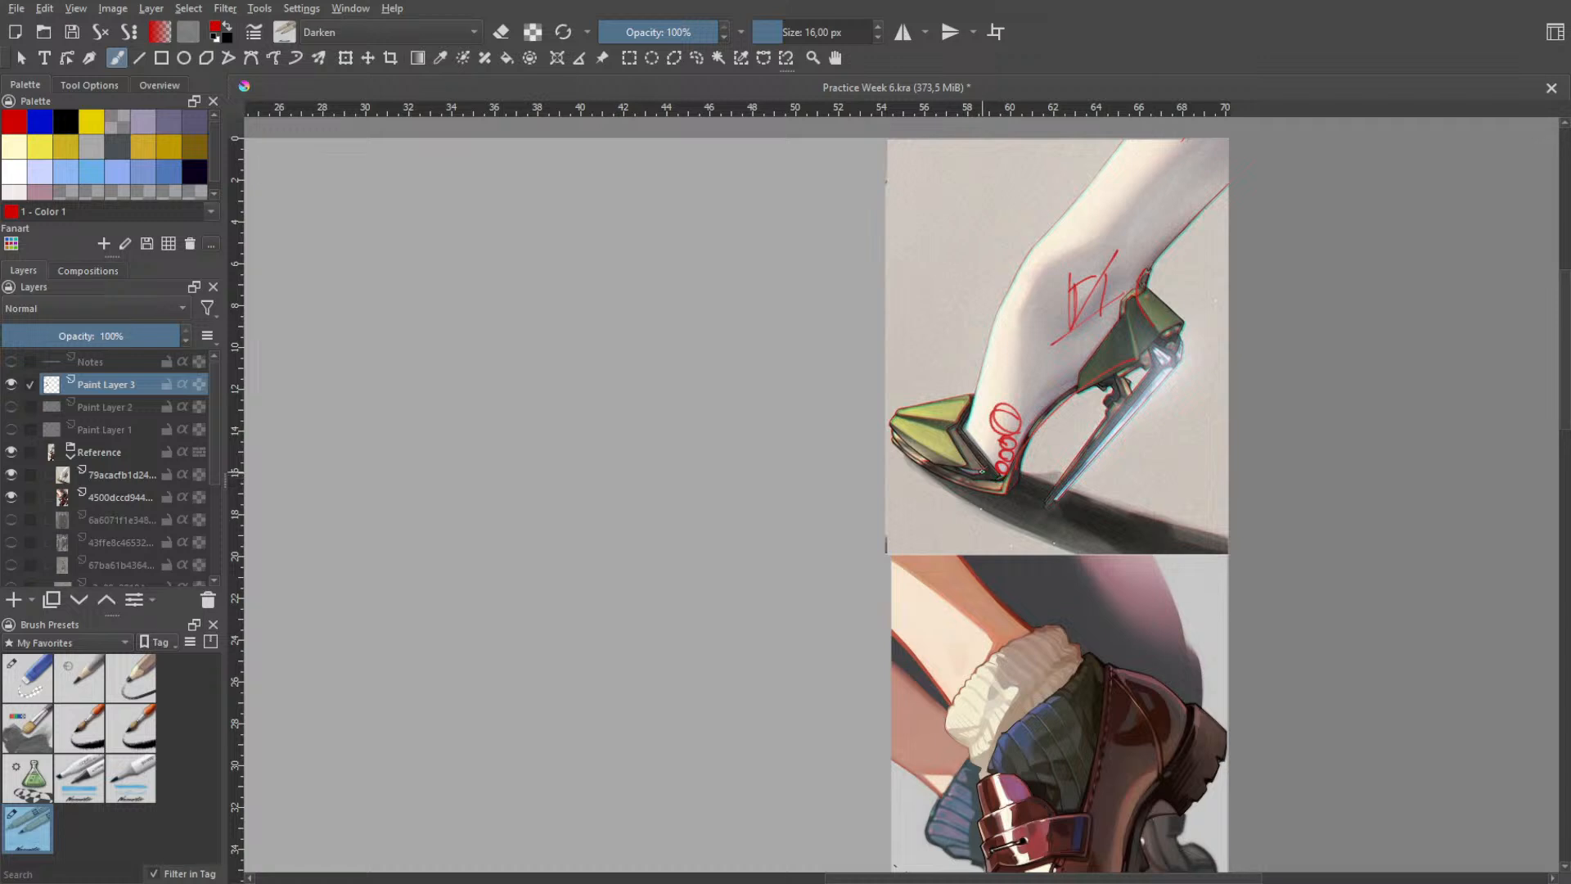
- Try small circles for the toes at the forefoot and a stroke over the toe cap, then undo them
drag(1001, 473, 998, 478)
mouse_move(934, 414)
mouse_down()
mouse_move(1015, 404)
mouse_move(973, 431)
mouse_move(1017, 401)
mouse_up()
key(ctrl+z)
key(ctrl+z)
key(ctrl+z)
key(ctrl+z)
key(ctrl+z)
key(ctrl+z)
key(ctrl+z)
key(ctrl+z)
key(ctrl+z)
key(ctrl+z)
key(ctrl+z)
key(ctrl+z)
key(ctrl+z)
key(ctrl+z)
key(ctrl+z)
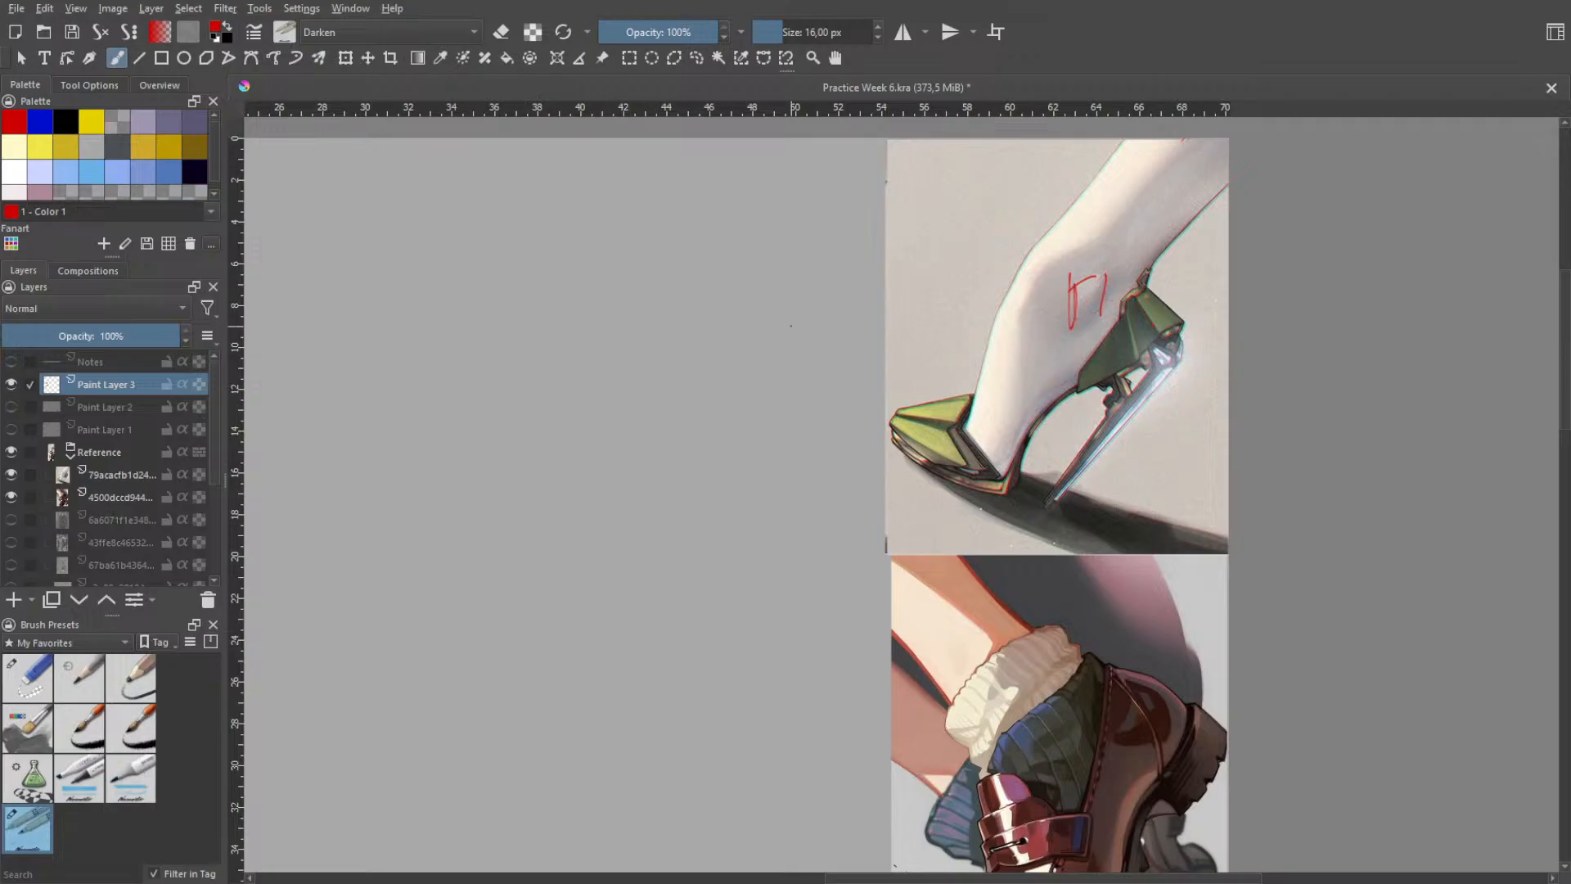
- Draw a guide line down the lower leg toward the ankle and close the ankle mark into a box, undoing misplaced strokes
drag(1161, 190, 1065, 355)
key(ctrl+z)
drag(1167, 177, 1053, 358)
key(ctrl+z)
mouse_move(1186, 182)
mouse_down()
mouse_move(1057, 360)
mouse_move(1106, 309)
mouse_up()
key(ctrl+z)
- Trace the back of the heel from the Achilles tendon down the heel cup, retrying the curve until it fits
key(ctrl+z)
key(ctrl+z)
key(ctrl+z)
mouse_move(1152, 255)
mouse_down()
mouse_move(1164, 245)
mouse_move(1154, 327)
mouse_up()
key(ctrl+z)
key(ctrl+z)
key(ctrl+z)
drag(1156, 258, 1162, 334)
key(ctrl+z)
drag(1148, 261, 1159, 331)
key(ctrl+z)
key(ctrl+z)
mouse_move(1143, 275)
mouse_down()
mouse_move(1150, 314)
mouse_move(1181, 327)
mouse_up()
key(ctrl+z)
- Mark the green toe cap's cross-section, upper edge and opening with strokes on the high-heel reference
drag(937, 398, 970, 474)
drag(937, 405, 977, 393)
mouse_move(976, 397)
mouse_down()
mouse_move(975, 440)
mouse_move(1000, 480)
mouse_up()
- Try starting a foot sketch with ankle strokes on the empty canvas beside the high-heel reference, then undo them
drag(709, 398, 794, 428)
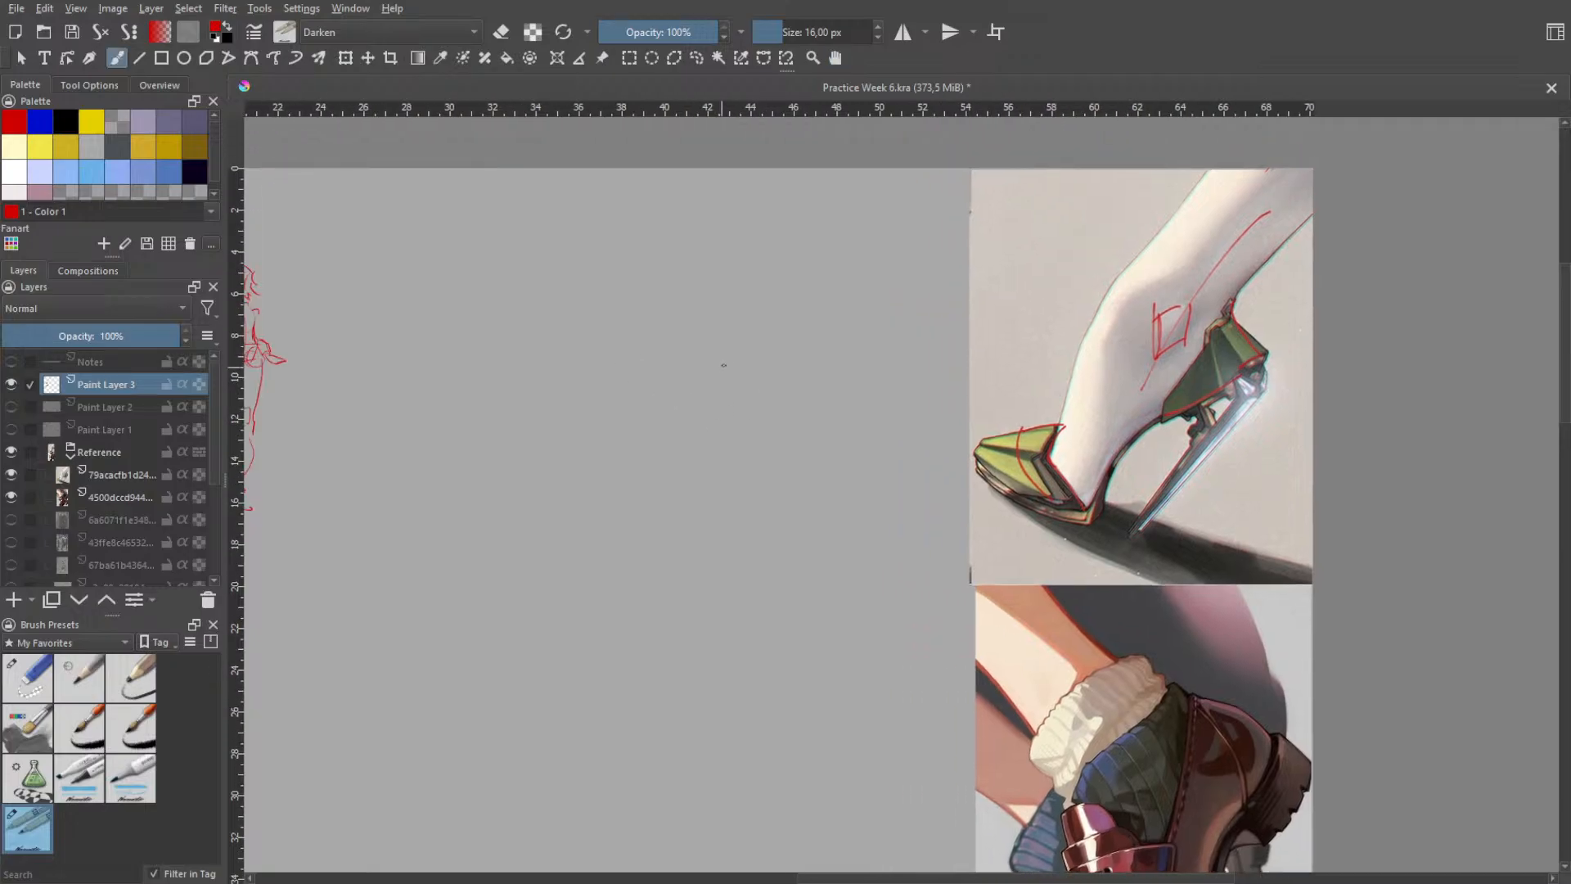
mouse_move(727, 365)
mouse_down()
mouse_move(736, 353)
mouse_move(709, 422)
mouse_up()
key(ctrl+z)
drag(697, 361, 708, 438)
key(ctrl+z)
key(ctrl+z)
mouse_move(699, 352)
mouse_down()
mouse_move(701, 415)
mouse_move(753, 353)
mouse_up()
key(ctrl+z)
mouse_move(678, 433)
mouse_down()
mouse_move(752, 364)
mouse_move(782, 357)
mouse_up()
key(space)
scroll(800, 388, down, 1)
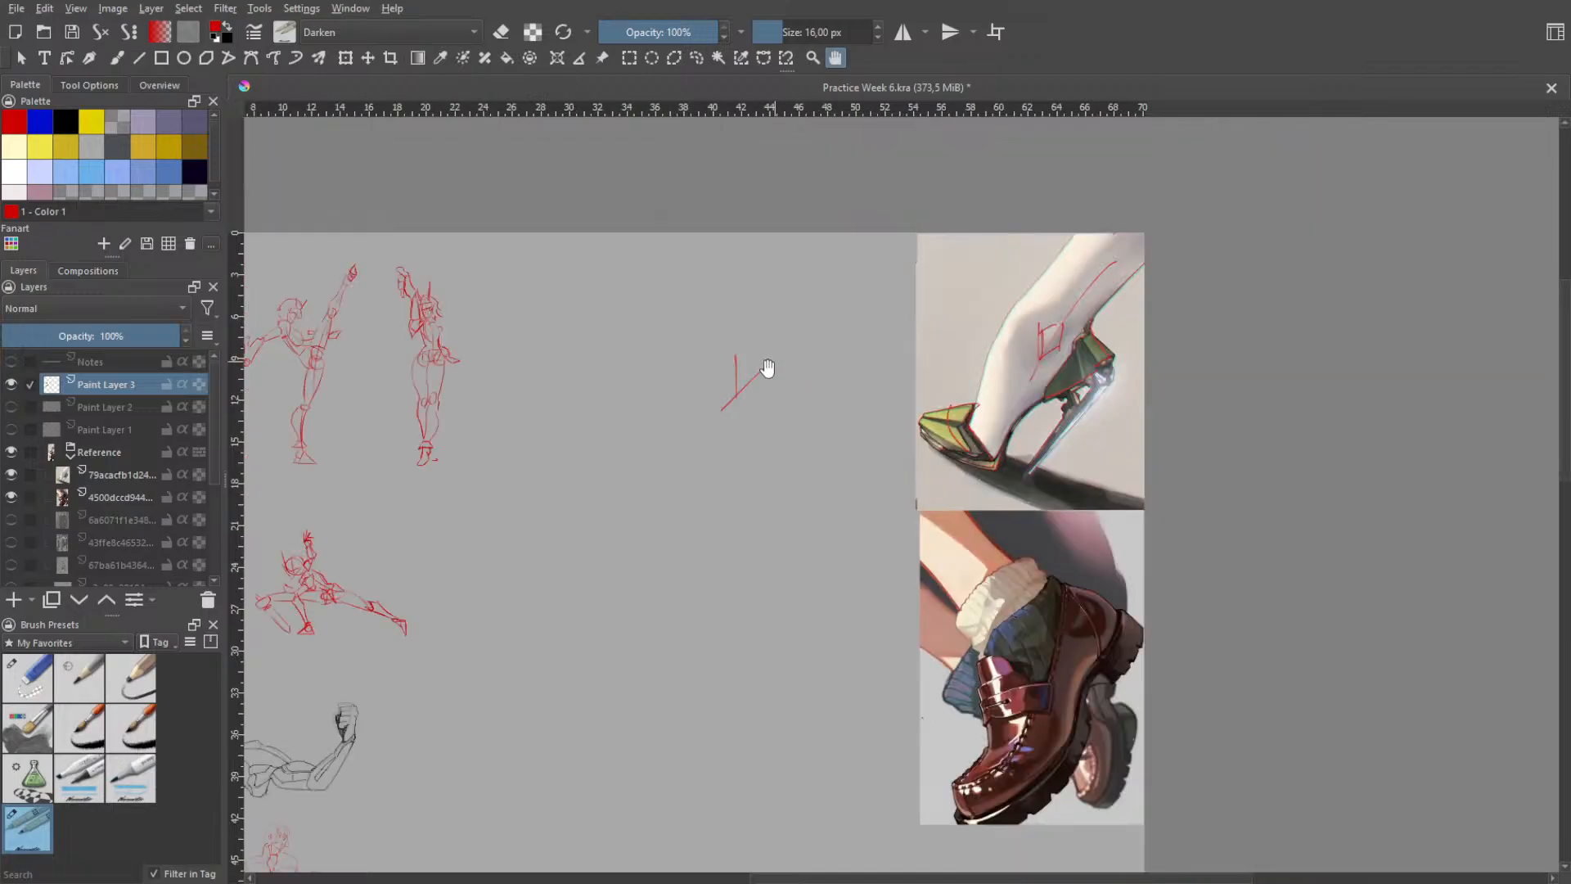
drag(734, 406, 803, 435)
key(ctrl+z)
key(ctrl+z)
key(ctrl+z)
key(ctrl+z)
drag(803, 376, 806, 440)
- Sketch a small slanted box for the ankle on the empty canvas beside the high-heel reference
key(ctrl+z)
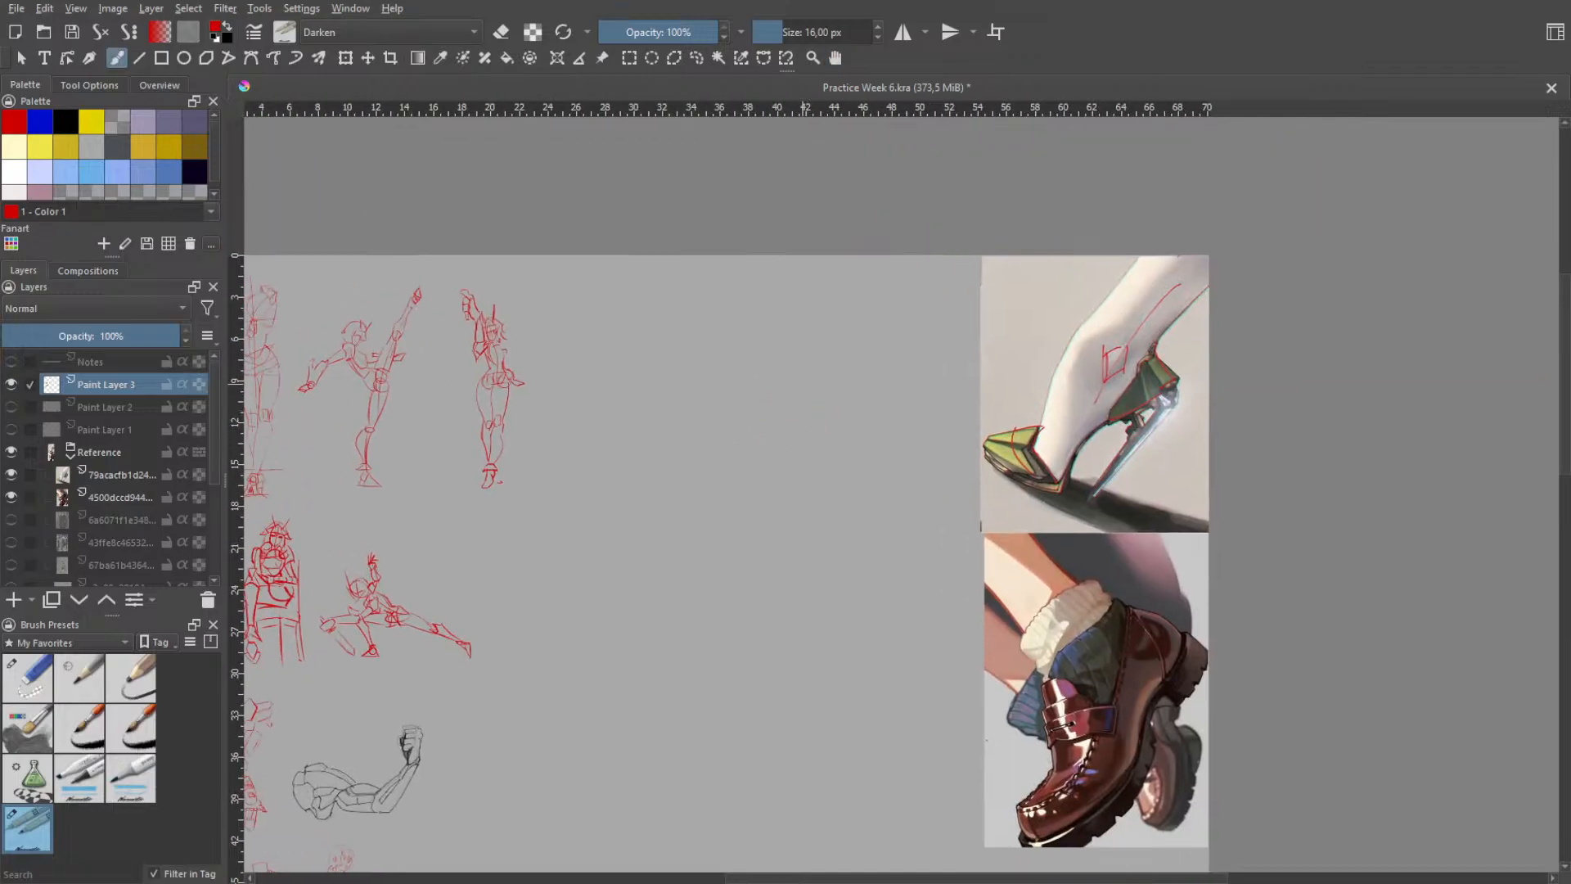
- Draw the back of the heel and the sole's curve sweeping forward beneath the ankle box, retrying until they fit
key(ctrl+z)
mouse_move(805, 365)
mouse_down()
mouse_move(808, 410)
mouse_move(853, 371)
mouse_move(835, 380)
mouse_move(851, 336)
mouse_move(845, 377)
mouse_up()
key(ctrl+z)
key(ctrl+z)
key(ctrl+z)
key(ctrl+z)
- Try strokes for the toe area and the front of the foot in the new sketch, then undo them
key(ctrl+z)
key(ctrl+z)
mouse_move(911, 329)
mouse_down()
mouse_move(897, 374)
mouse_move(916, 408)
mouse_move(913, 389)
mouse_move(871, 449)
mouse_up()
- Try tracing the instep from ankle to toe cap on the high-heel reference, then undo the strokes
key(ctrl+z)
key(ctrl+z)
drag(918, 401, 851, 451)
key(ctrl+z)
key(ctrl+z)
drag(920, 393, 836, 446)
key(ctrl+z)
drag(920, 392, 835, 473)
key(ctrl+z)
drag(920, 394, 833, 476)
key(ctrl+z)
drag(919, 394, 827, 471)
drag(686, 482, 733, 532)
key(ctrl+z)
key(ctrl+z)
drag(745, 375, 727, 536)
key(ctrl+z)
drag(1079, 329, 1027, 443)
key(ctrl+z)
drag(1077, 328, 1043, 462)
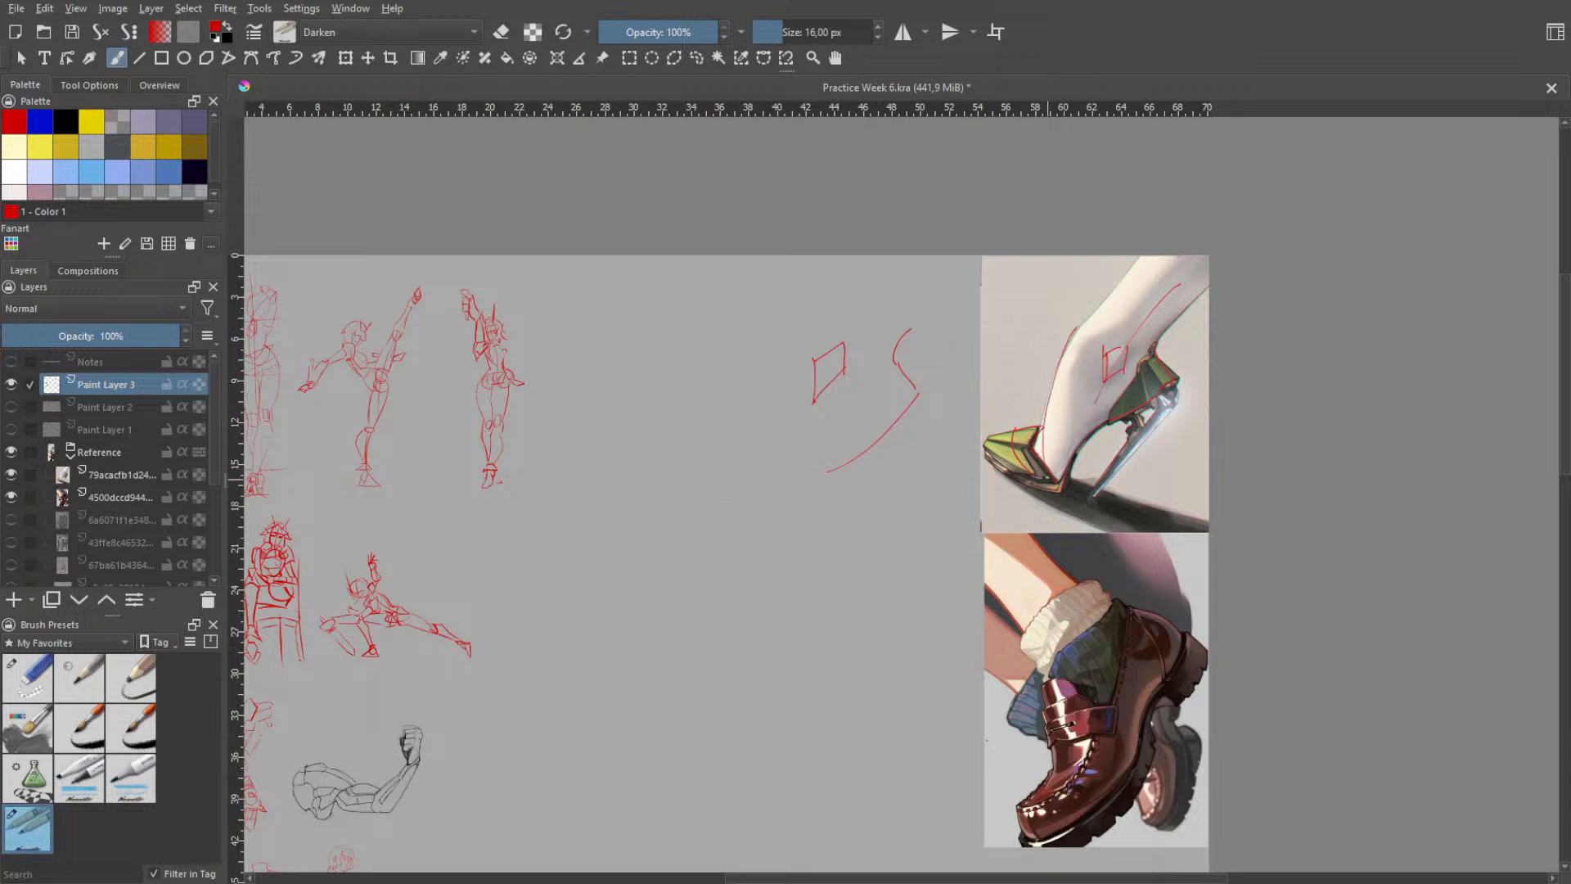
key(ctrl+z)
drag(1085, 327, 1047, 454)
- Draw the instep's long curve from the ankle down to the toe area in the new foot sketch, undoing misplaced strokes
key(ctrl+z)
- Draw the toe area's front curve and upper edge below the instep line, retrying until they fit
key(ctrl+z)
mouse_move(776, 300)
mouse_down()
mouse_move(739, 446)
mouse_move(724, 442)
mouse_move(723, 566)
mouse_move(683, 506)
mouse_move(735, 517)
mouse_move(693, 558)
mouse_up()
key(ctrl+z)
key(ctrl+z)
- Draw the arch's underside curving from the forefoot up to the heel in the foot sketch, retrying until it fits
key(ctrl+z)
key(ctrl+z)
mouse_move(669, 503)
mouse_down()
mouse_move(718, 563)
mouse_move(678, 520)
mouse_move(701, 567)
mouse_move(739, 571)
mouse_up()
key(ctrl+z)
key(ctrl+z)
key(ctrl+z)
key(ctrl+z)
key(ctrl+z)
key(ctrl+z)
key(ctrl+z)
drag(671, 503, 743, 583)
key(ctrl+z)
key(ctrl+z)
mouse_move(672, 503)
mouse_down()
mouse_move(732, 583)
mouse_move(758, 522)
mouse_up()
key(ctrl+z)
drag(747, 588, 808, 481)
key(ctrl+z)
drag(746, 582, 824, 481)
key(ctrl+z)
drag(761, 576, 805, 464)
key(ctrl+z)
drag(772, 582, 792, 507)
key(ctrl+z)
drag(769, 579, 828, 470)
key(ctrl+z)
key(ctrl+z)
drag(765, 565, 859, 459)
- Redraw the lower part of the arch's underside down to the forefoot, undoing strokes until the curve fits
key(ctrl+z)
drag(781, 574, 909, 434)
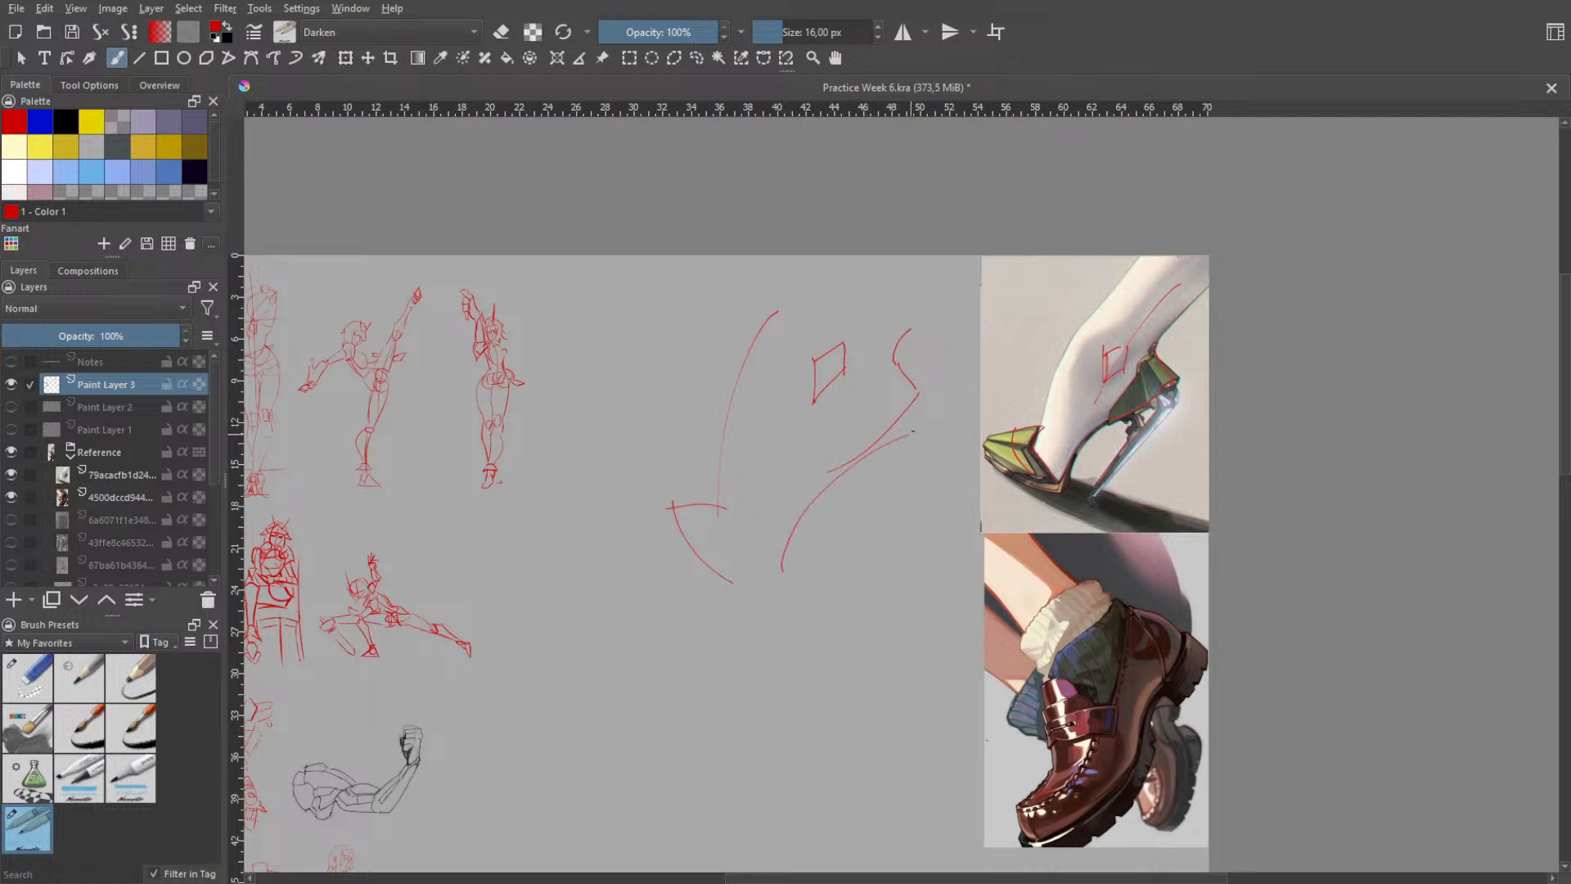
key(ctrl+z)
drag(785, 568, 885, 437)
key(ctrl+z)
drag(781, 573, 845, 465)
key(ctrl+z)
drag(771, 575, 884, 431)
key(ctrl+z)
drag(777, 577, 870, 445)
key(ctrl+z)
mouse_move(780, 574)
mouse_down()
mouse_move(803, 501)
mouse_move(870, 444)
mouse_up()
key(ctrl+z)
drag(790, 577, 860, 477)
key(ctrl+z)
mouse_move(773, 577)
mouse_down()
mouse_move(831, 475)
mouse_move(862, 455)
mouse_up()
key(ctrl+z)
- Select the instep curve with a freehand selection, tilt it slightly and move it closer to the ankle diamond
right_click(829, 455)
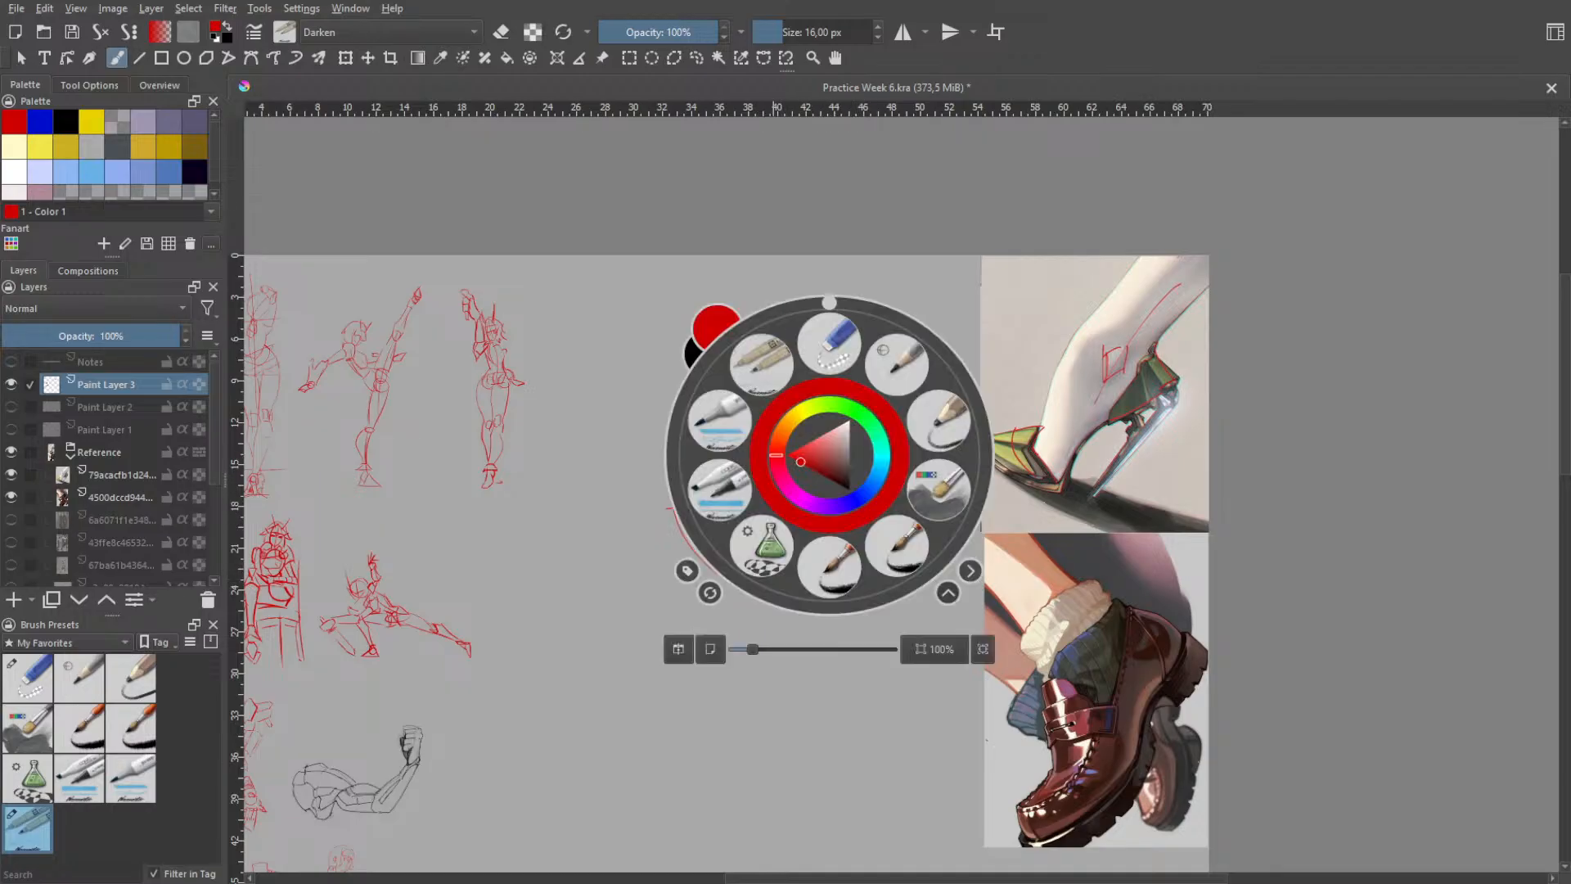
click(696, 58)
click(705, 261)
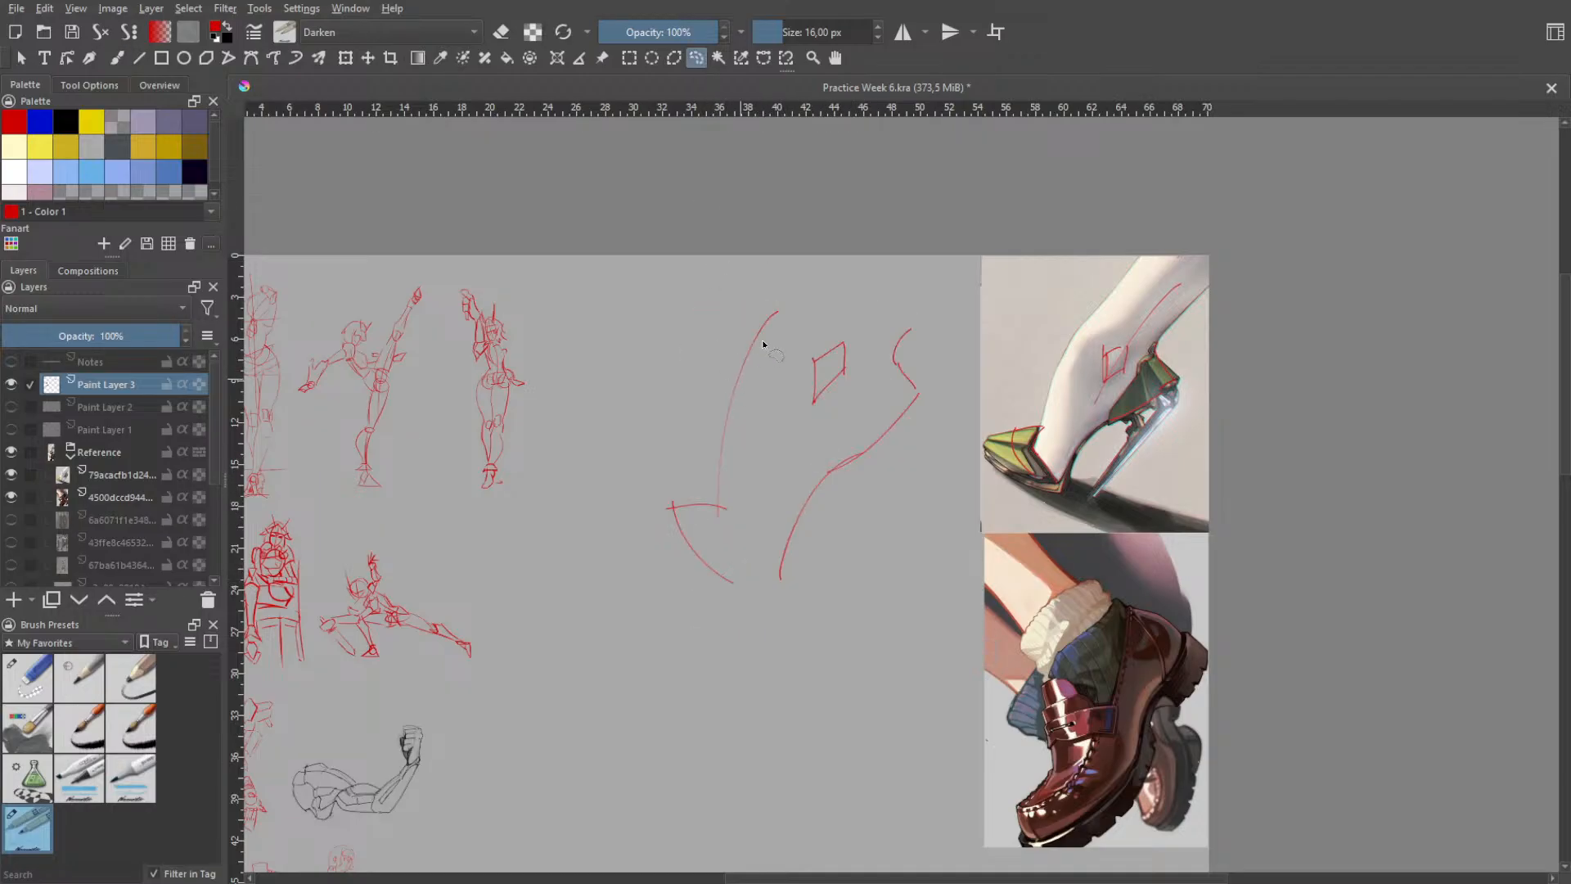
mouse_move(798, 291)
mouse_down()
mouse_move(736, 351)
mouse_move(711, 519)
mouse_move(756, 482)
mouse_move(793, 345)
mouse_move(801, 286)
mouse_up()
key(ctrl+t)
drag(780, 380, 780, 373)
drag(859, 271, 874, 282)
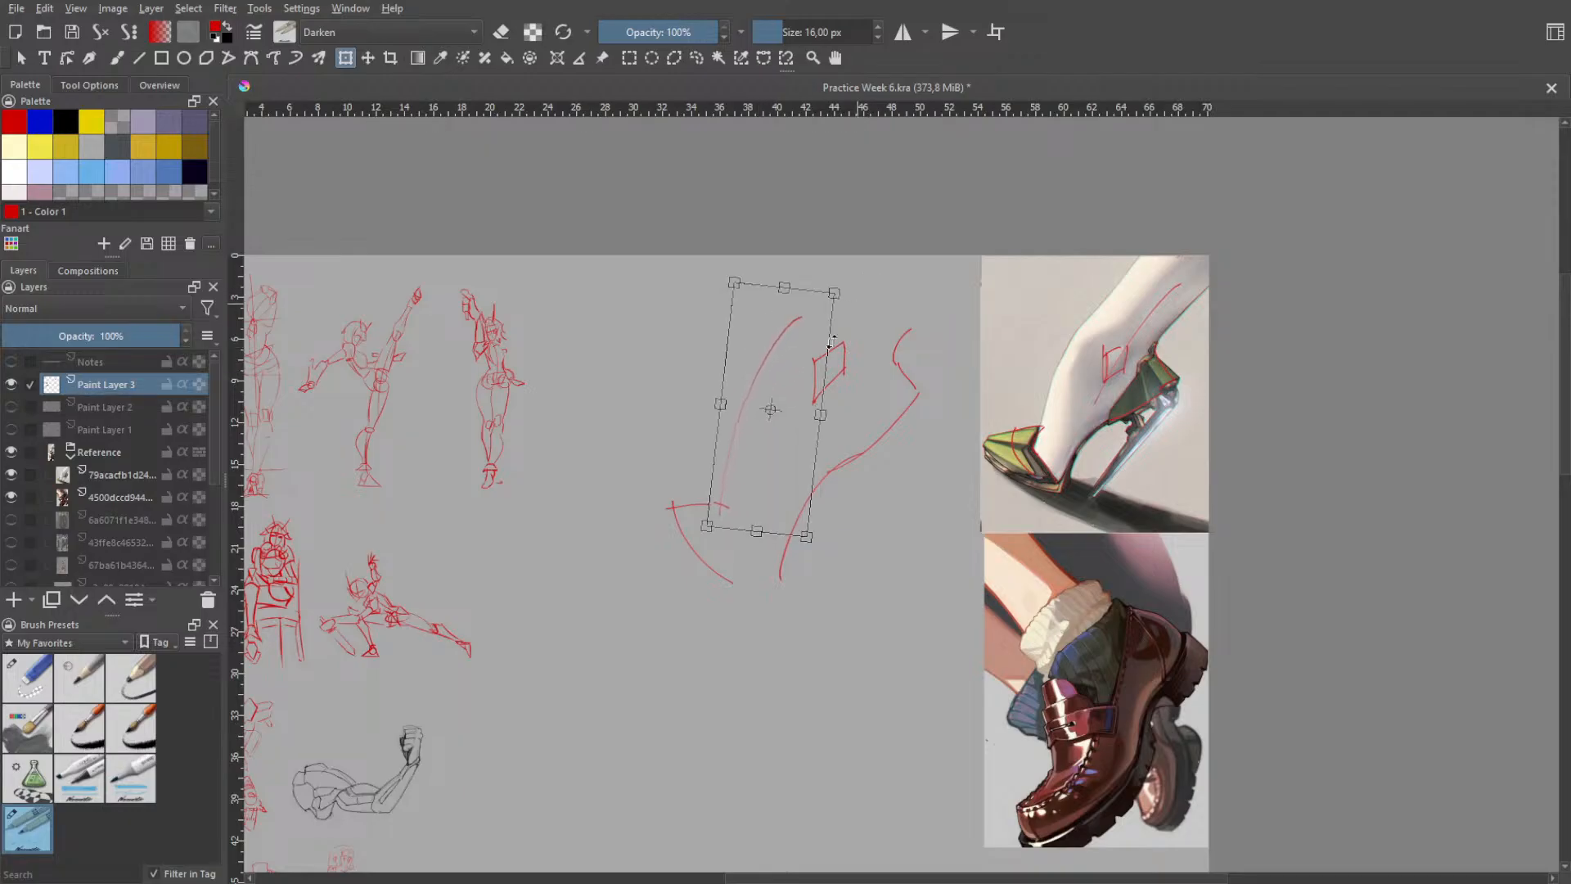
key(Return)
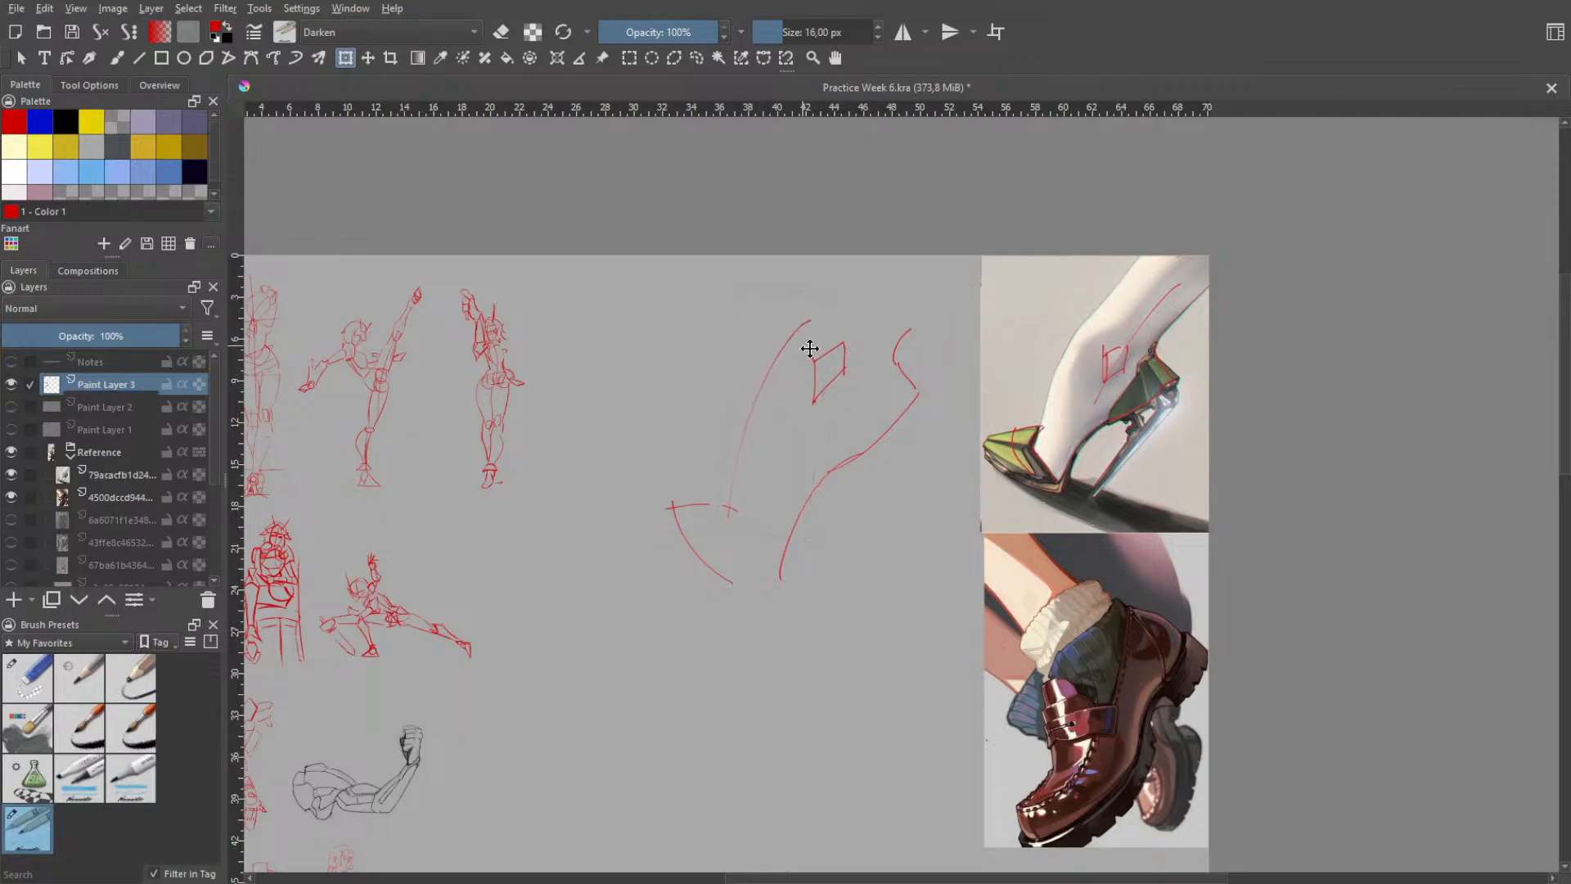
key(ctrl+t)
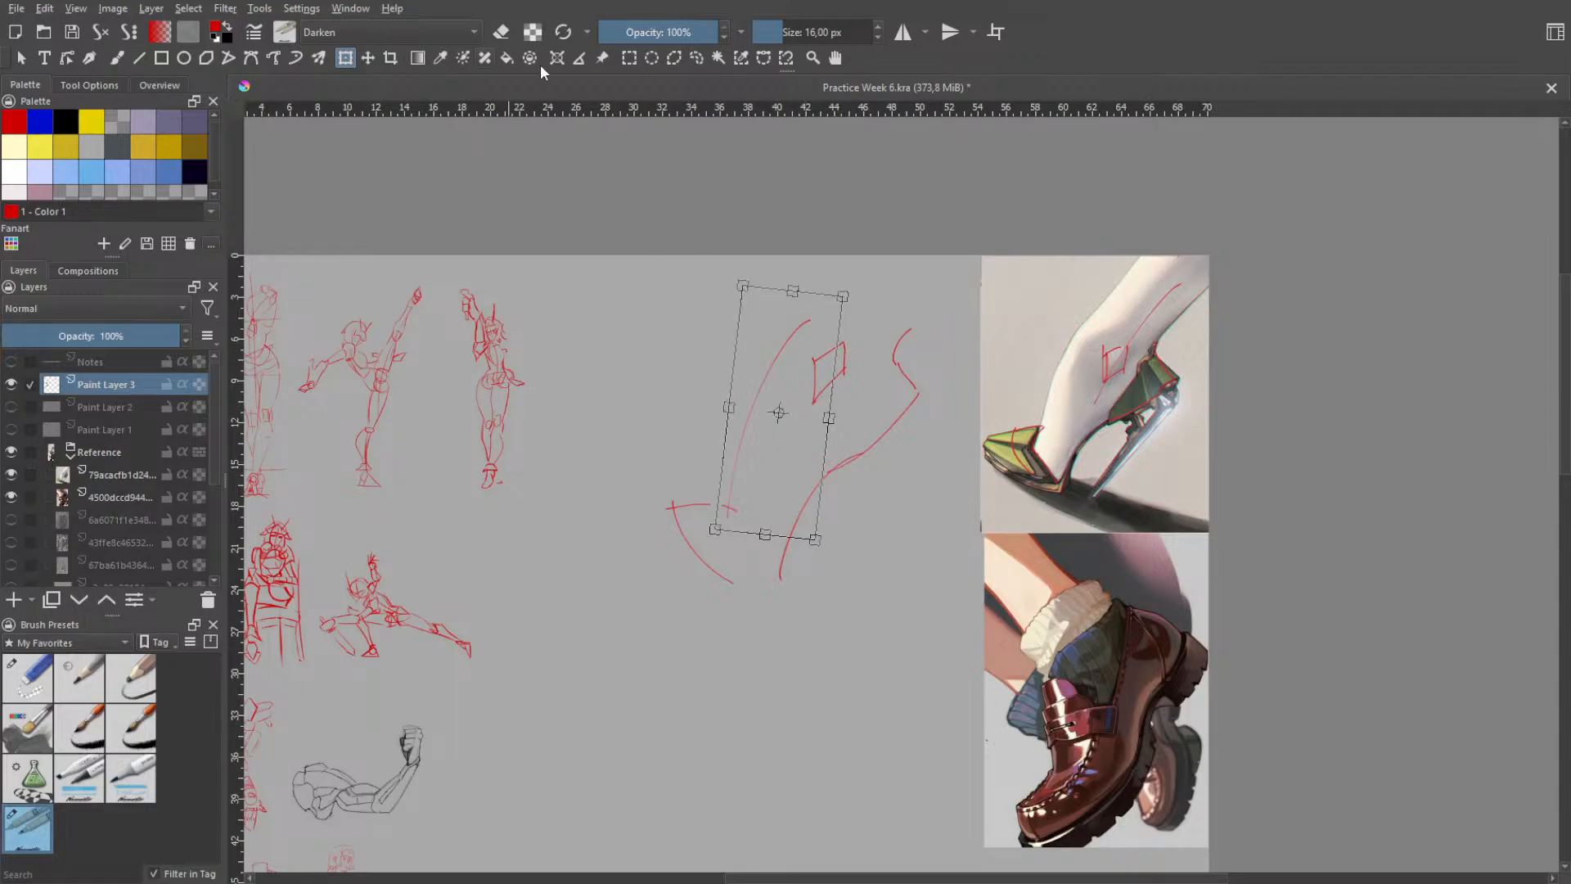
- Select the ankle diamond with a freehand selection, scale it down and shift it toward the heel
click(697, 58)
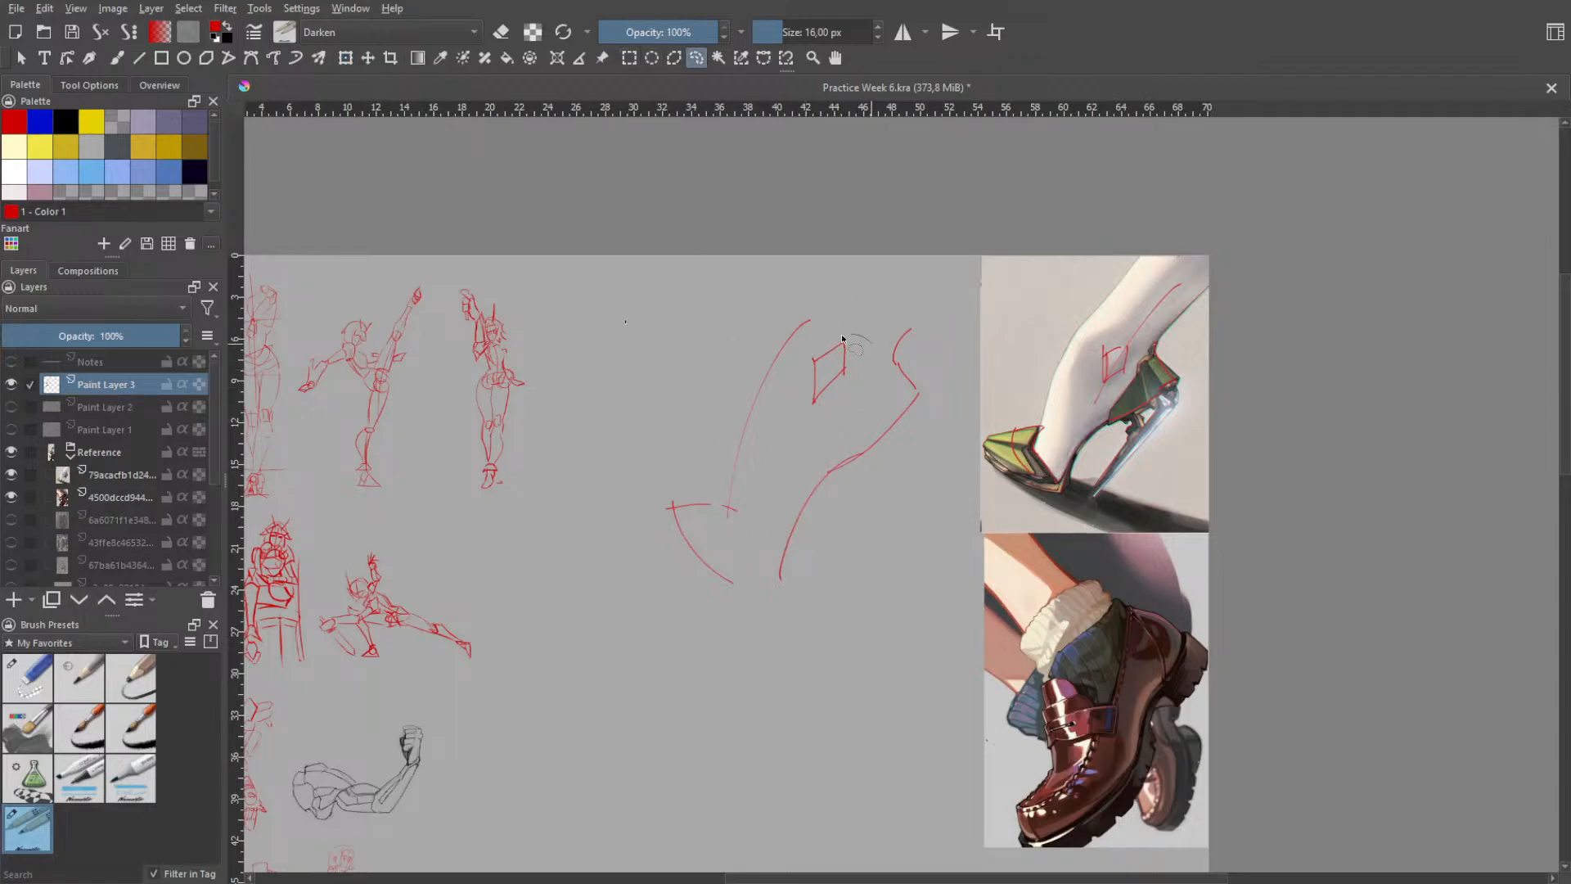
drag(800, 379, 868, 339)
key(ctrl+t)
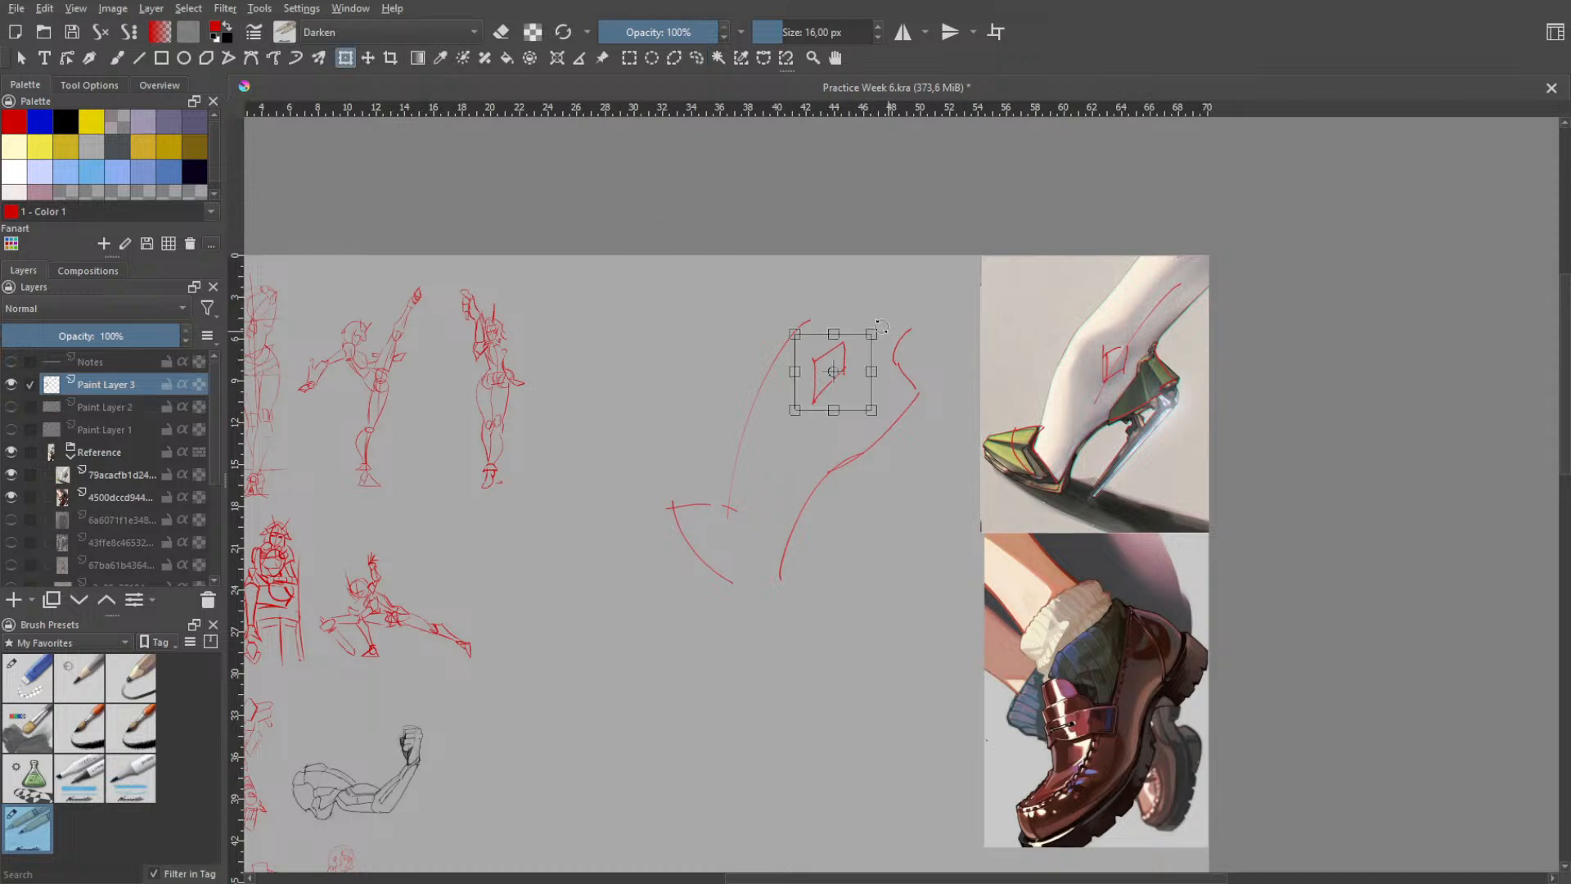
mouse_move(871, 338)
mouse_down()
mouse_move(832, 361)
mouse_move(854, 370)
mouse_up()
key(ctrl+z)
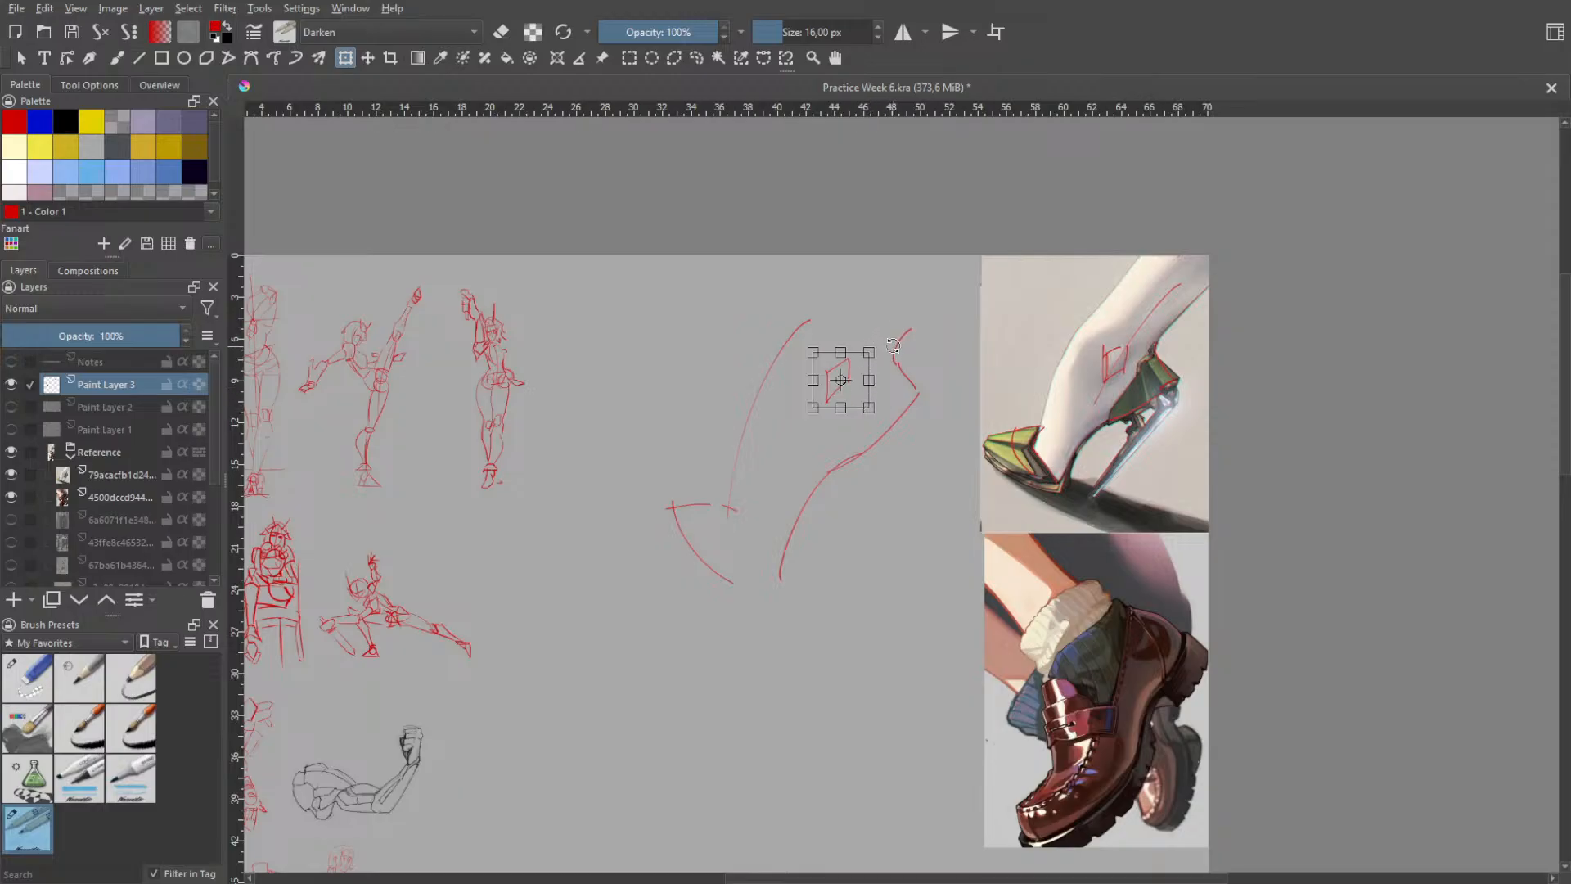
key(Return)
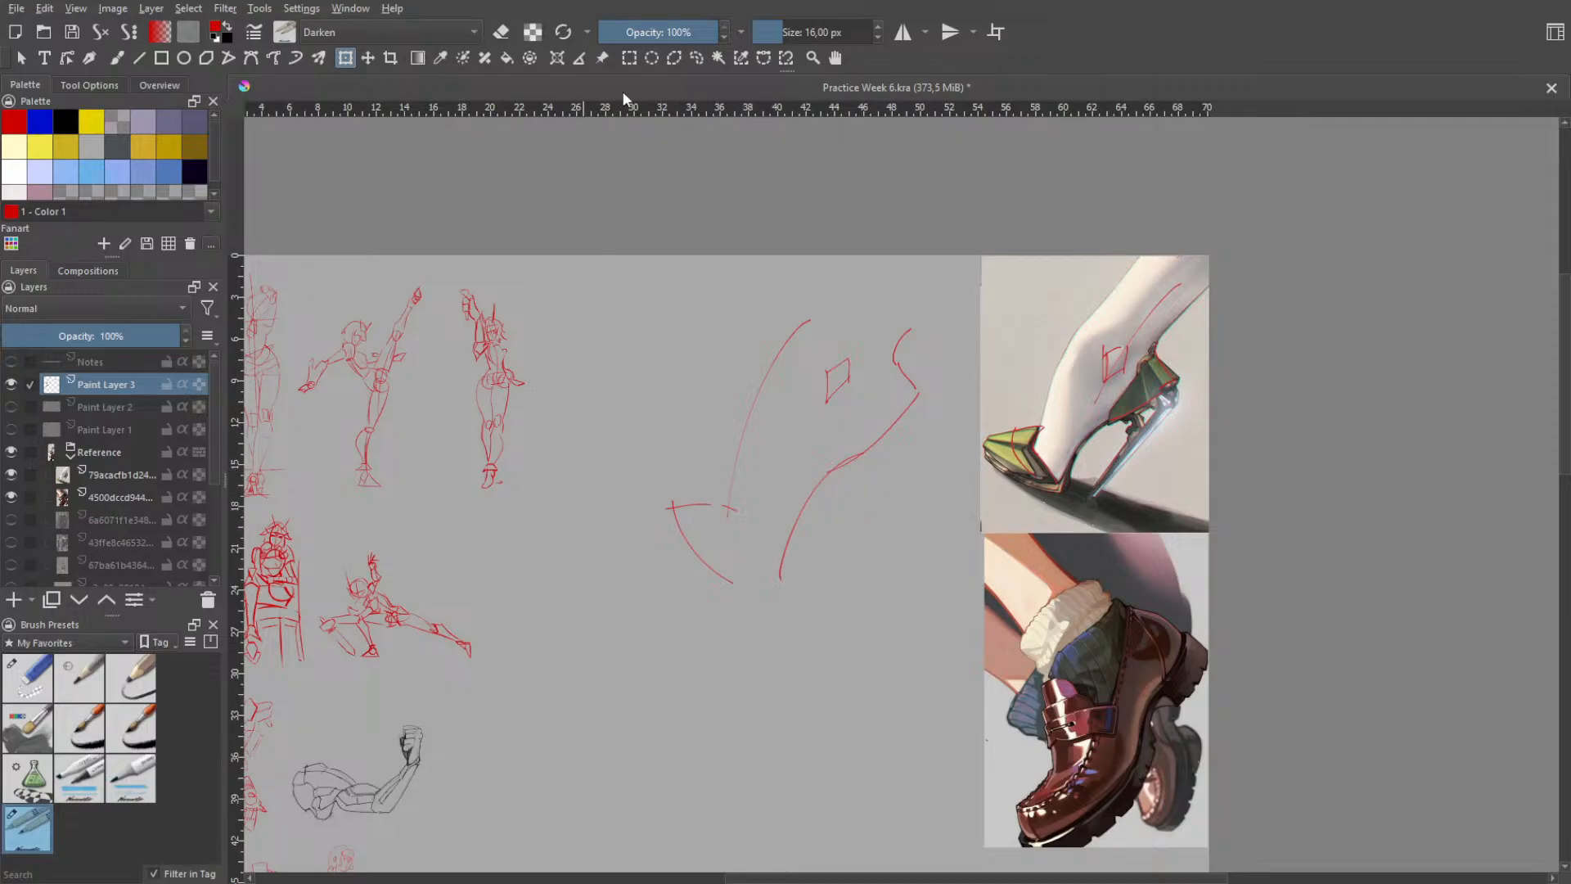
- Select the toe area's front curve and upper edge, then rotate and reposition them against the end of the instep line
click(697, 57)
mouse_move(721, 478)
mouse_down()
mouse_move(733, 635)
mouse_move(708, 525)
mouse_move(719, 482)
mouse_up()
key(ctrl+t)
drag(754, 422, 731, 416)
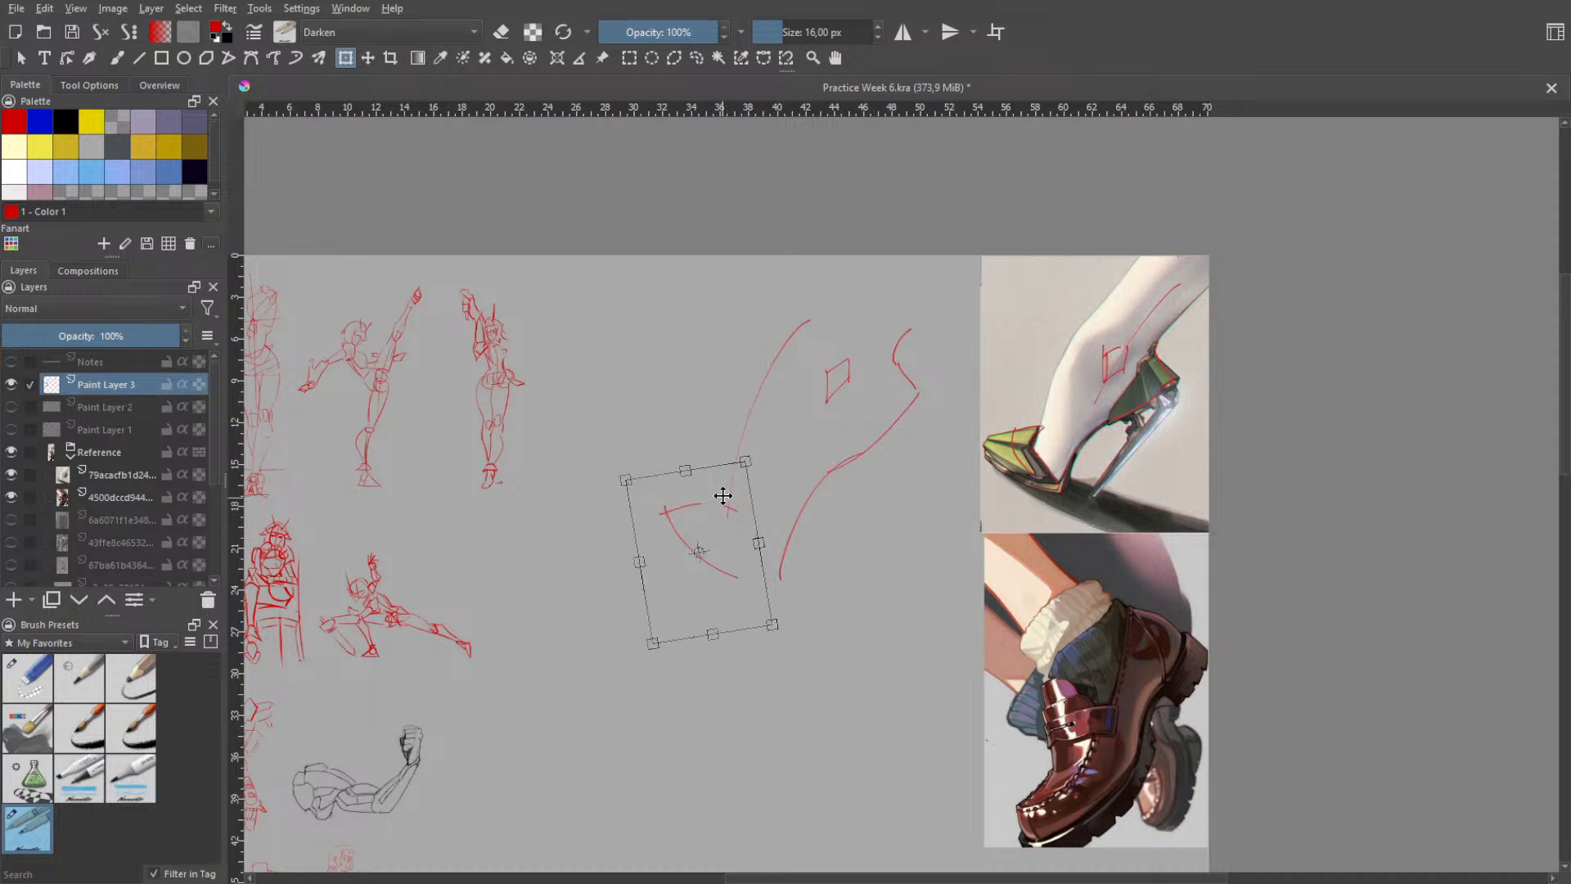
drag(725, 496, 730, 506)
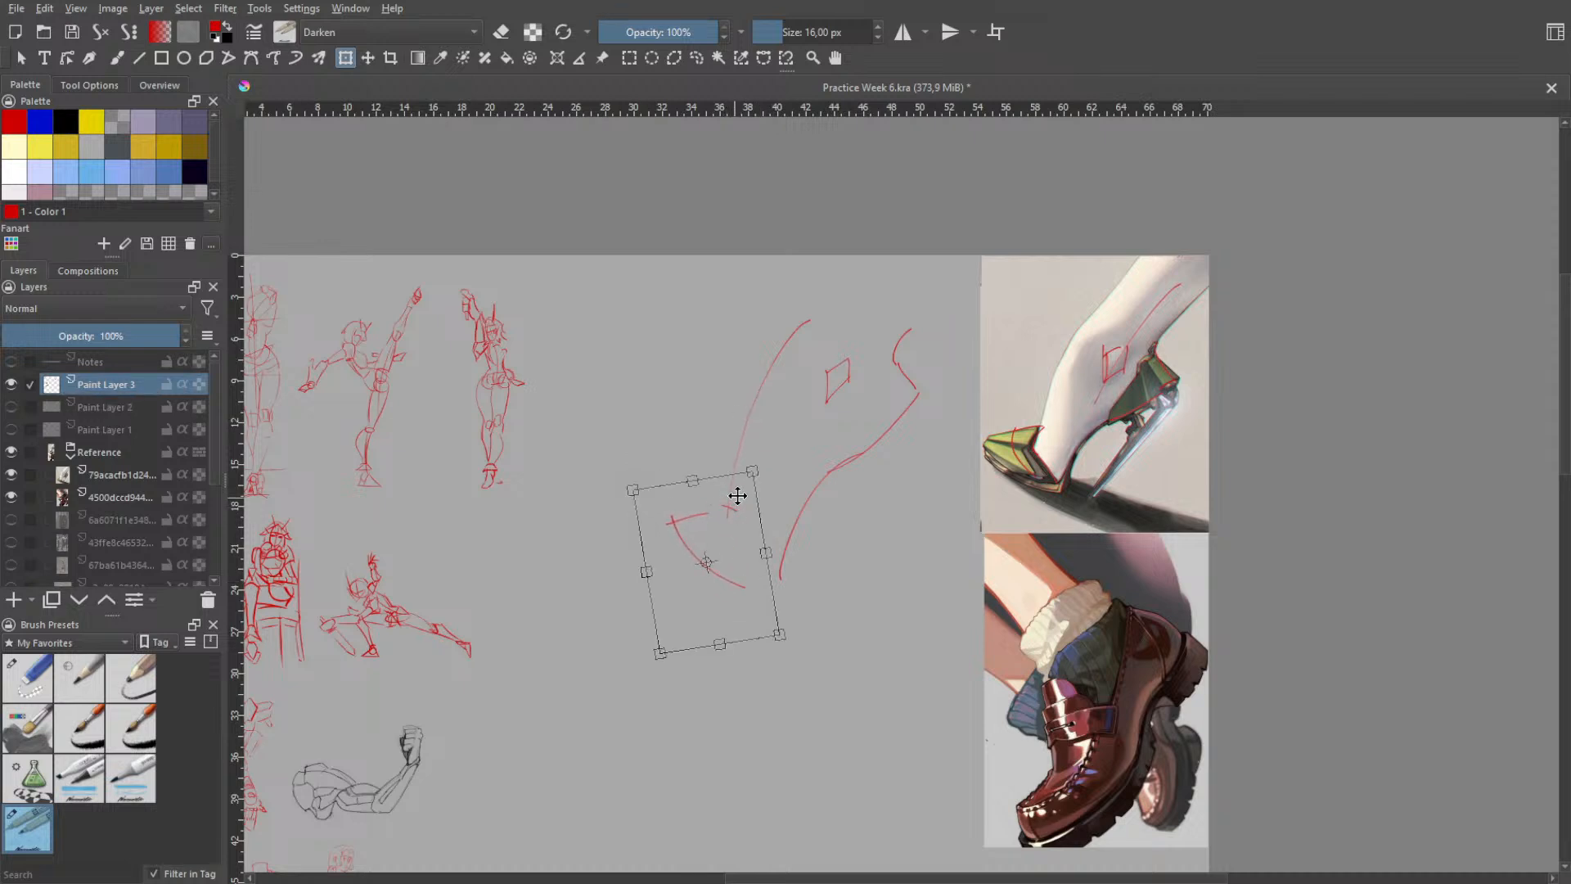
mouse_move(751, 410)
mouse_down()
mouse_move(766, 416)
mouse_move(762, 460)
mouse_move(781, 444)
mouse_up()
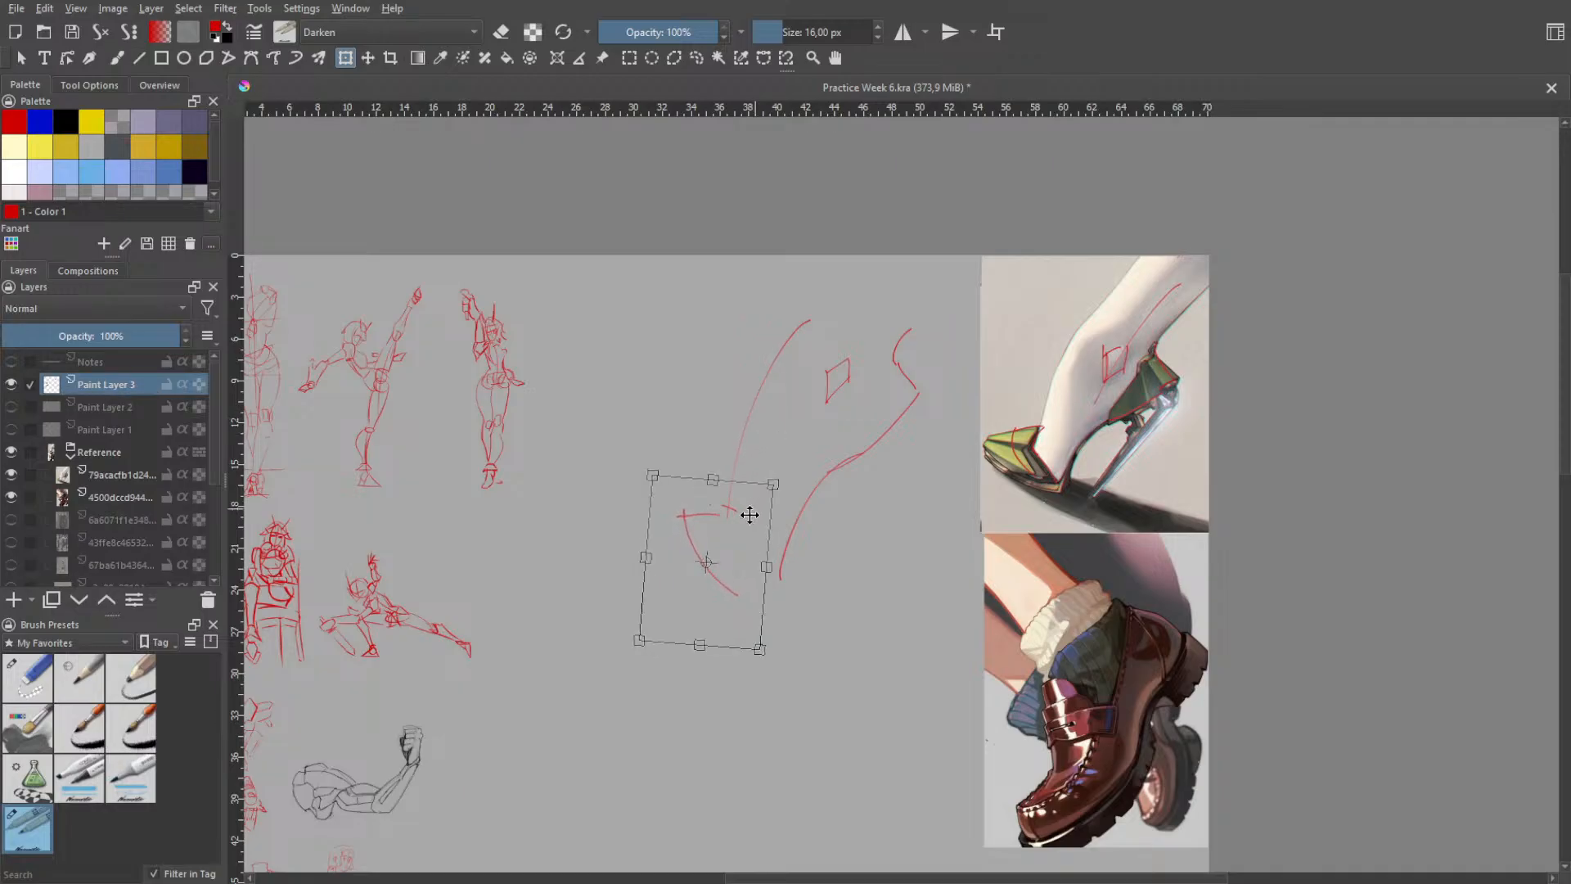
drag(748, 515, 743, 506)
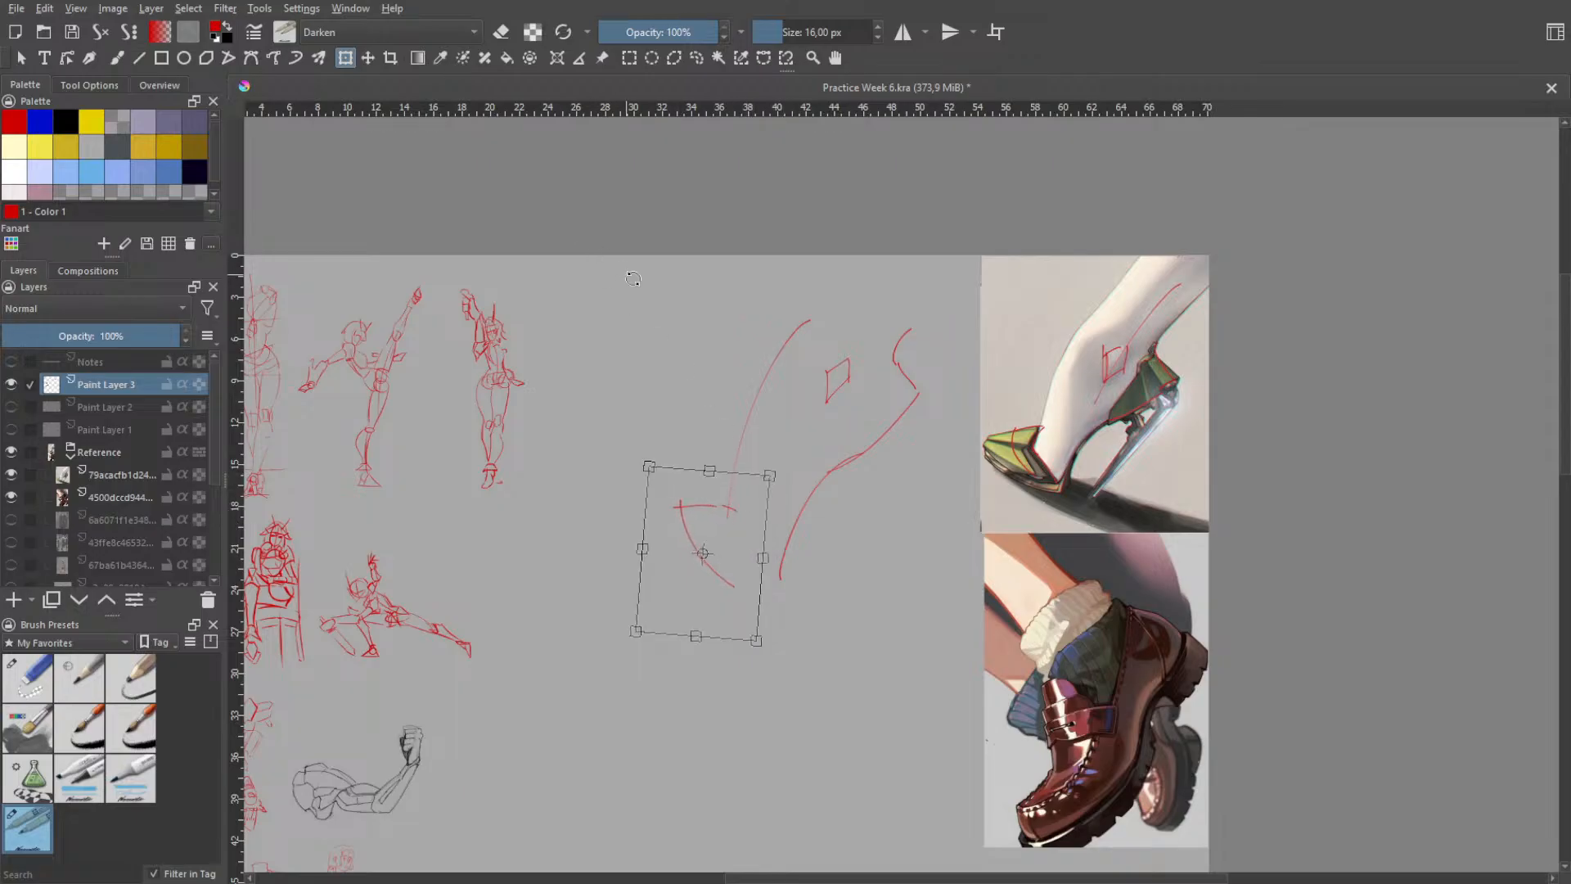
key(Return)
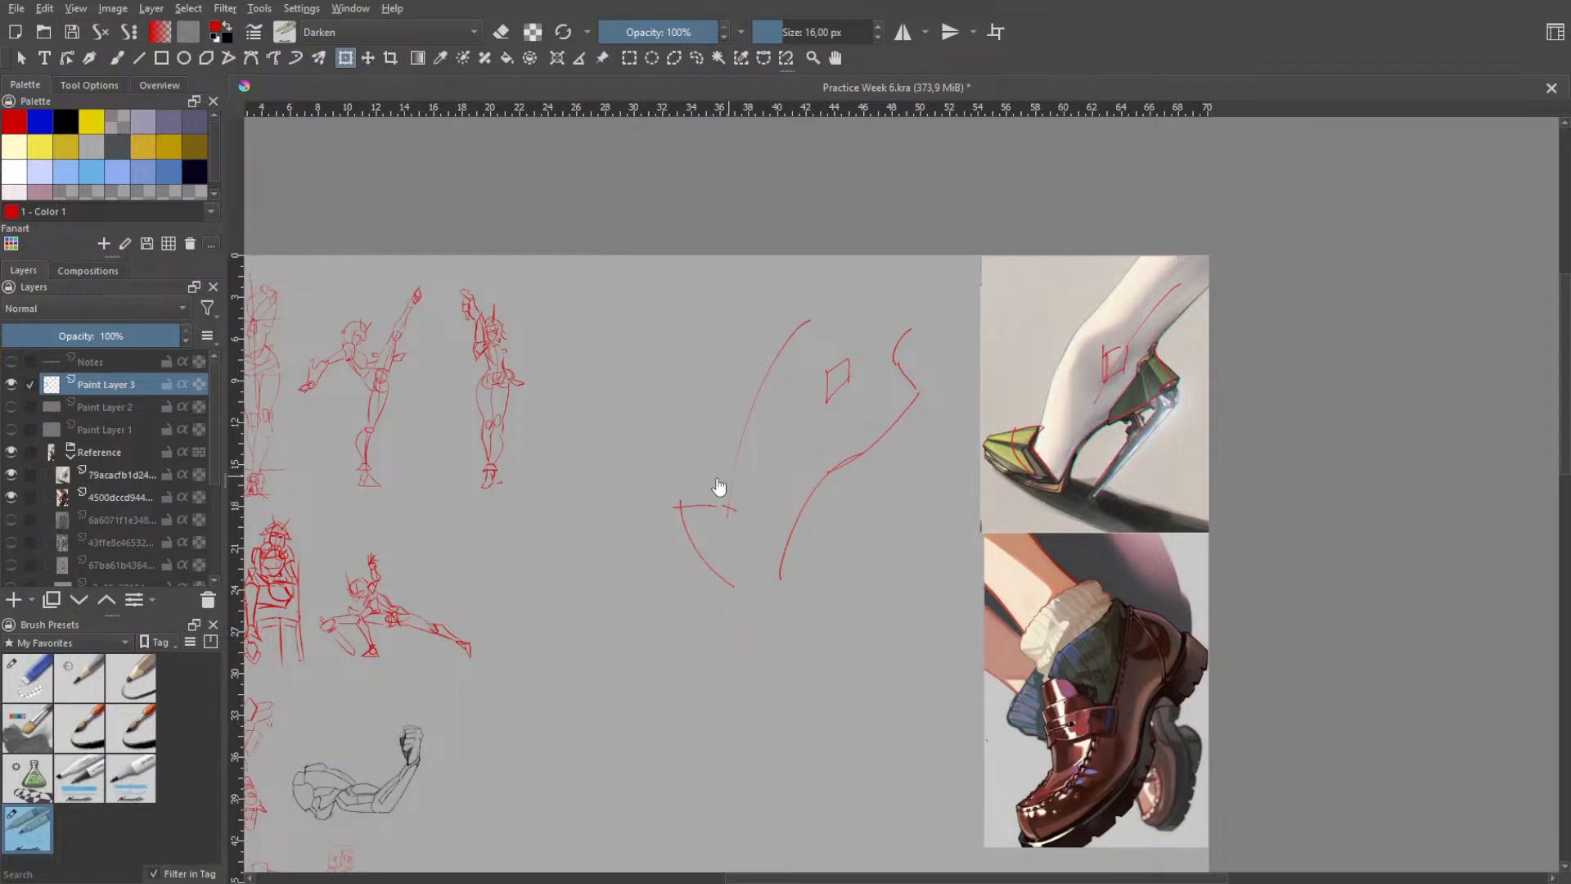
- Erase the overlapping line ends where the instep meets the toe area, then return to the sketching brush
key(e)
key(b)
key(e)
right_click(769, 500)
click(770, 372)
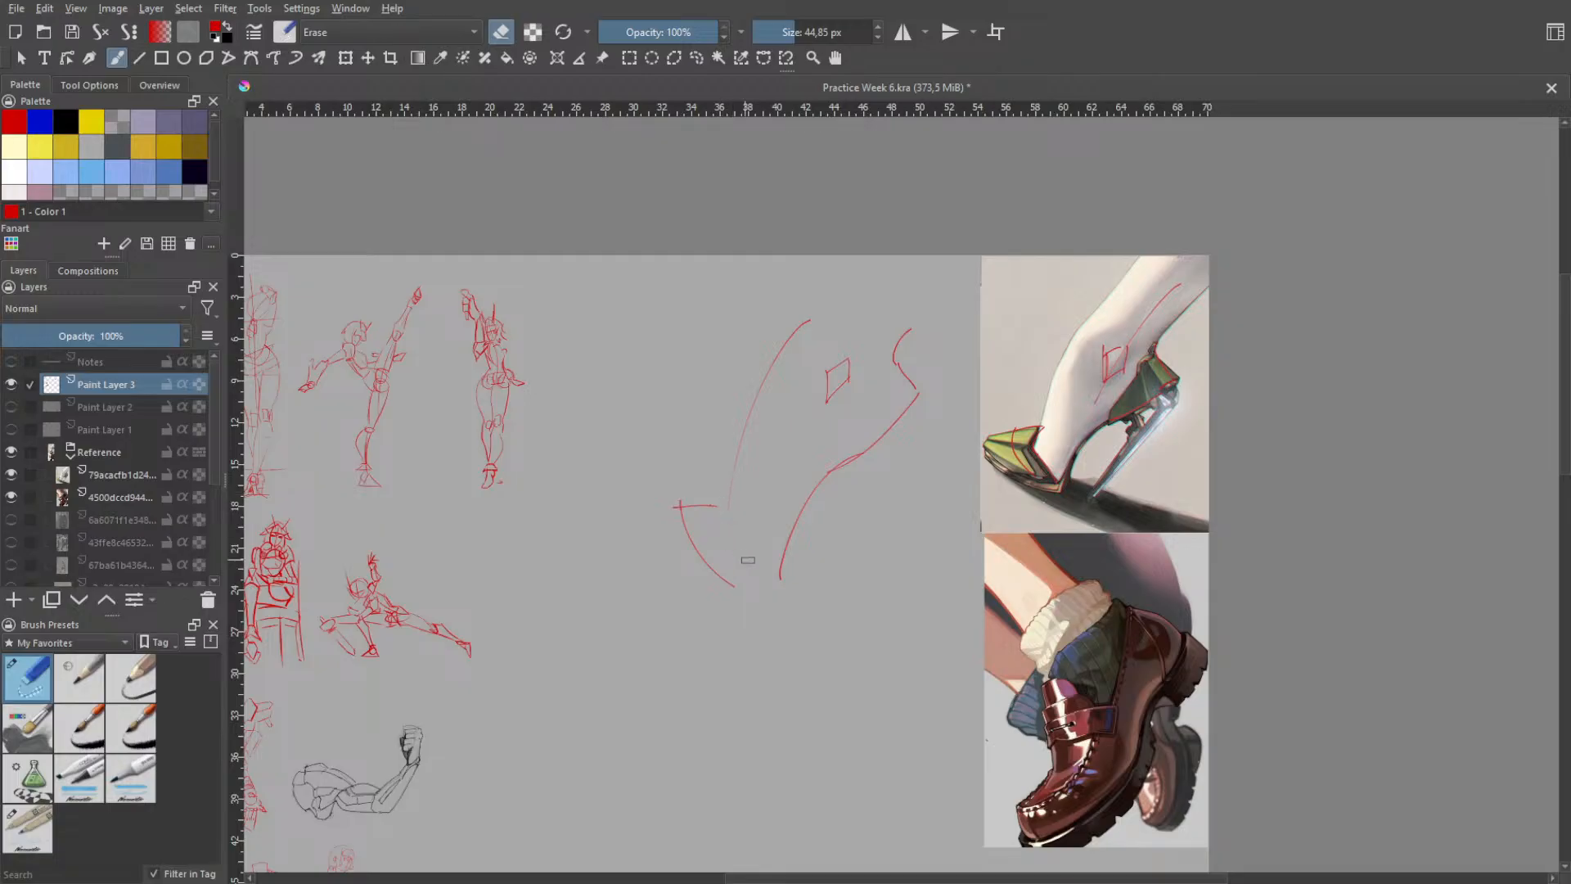
right_click(782, 519)
click(707, 449)
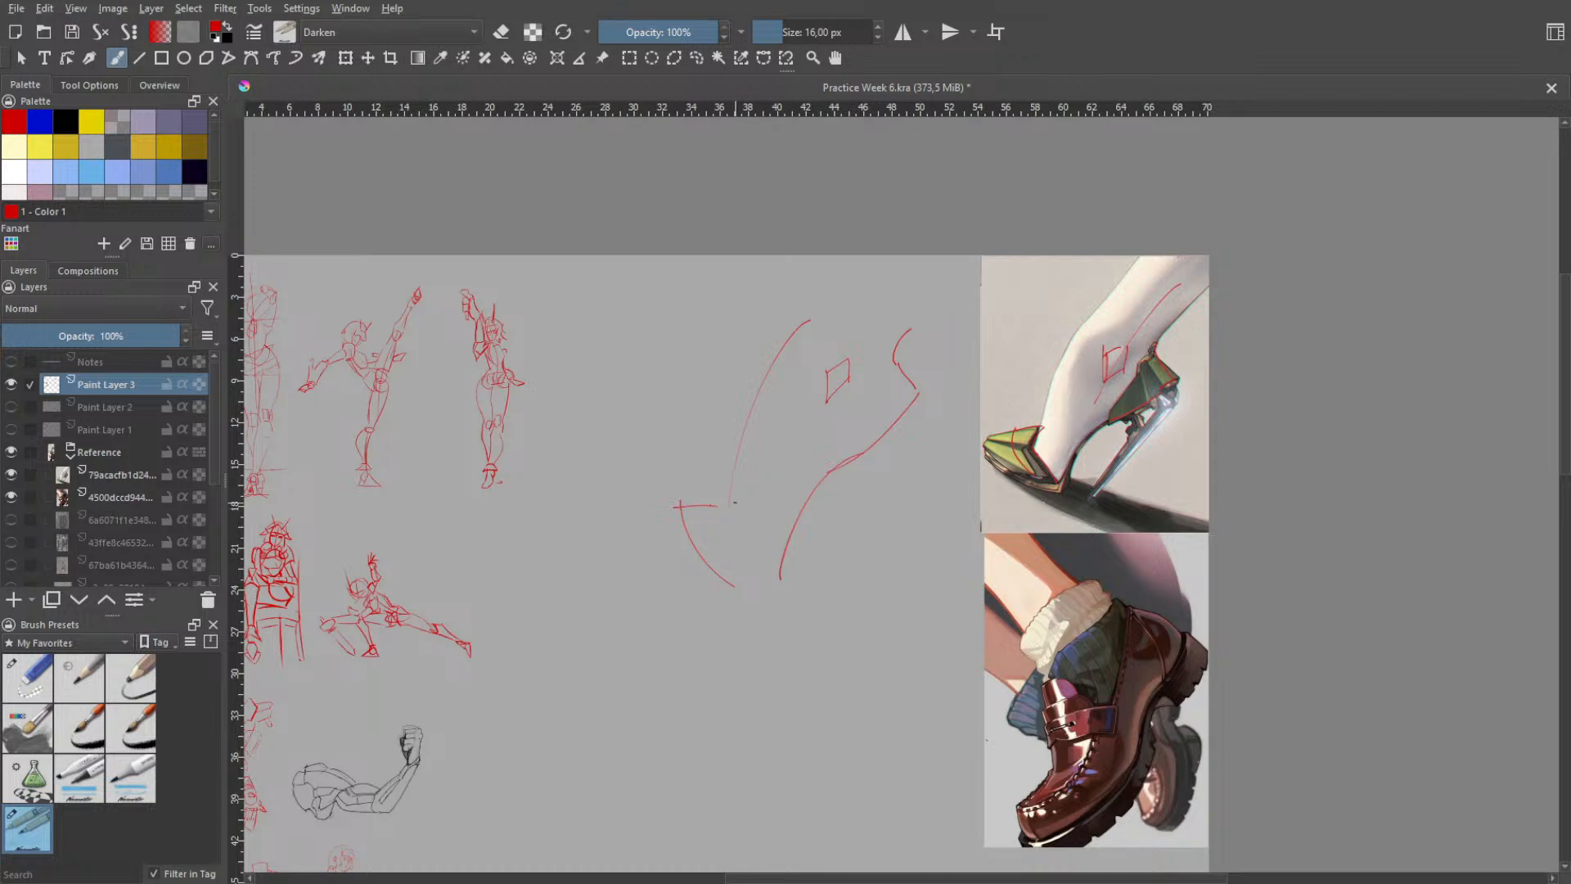
- Draw the toe cap's opening edge from the end of the instep down to the sole, undoing misplaced strokes
drag(734, 495, 722, 534)
drag(720, 535, 766, 576)
key(ctrl+z)
- Draw the short top edge of the heel counter forward from the back of the ankle, retrying its corner
key(ctrl+z)
key(ctrl+z)
key(ctrl+z)
drag(891, 365, 860, 392)
key(ctrl+z)
drag(869, 376, 878, 407)
key(ctrl+z)
drag(874, 380, 869, 403)
- Draw the heel counter's front edge running down to the arch, retrying until it fits
drag(866, 399, 832, 463)
drag(869, 403, 826, 481)
key(ctrl+z)
drag(871, 398, 838, 461)
- Draw the heel counter's lower rear corner and bottom edge, undoing misplaced strokes
key(ctrl+z)
drag(870, 398, 835, 469)
key(ctrl+z)
drag(870, 400, 832, 467)
key(ctrl+z)
mouse_move(926, 408)
mouse_down()
mouse_move(895, 428)
mouse_move(918, 393)
mouse_move(930, 403)
mouse_up()
key(ctrl+z)
mouse_move(914, 382)
mouse_down()
mouse_move(933, 400)
mouse_move(884, 432)
mouse_move(905, 435)
mouse_up()
key(ctrl+z)
key(ctrl+z)
key(ctrl+z)
drag(939, 401, 897, 426)
key(ctrl+z)
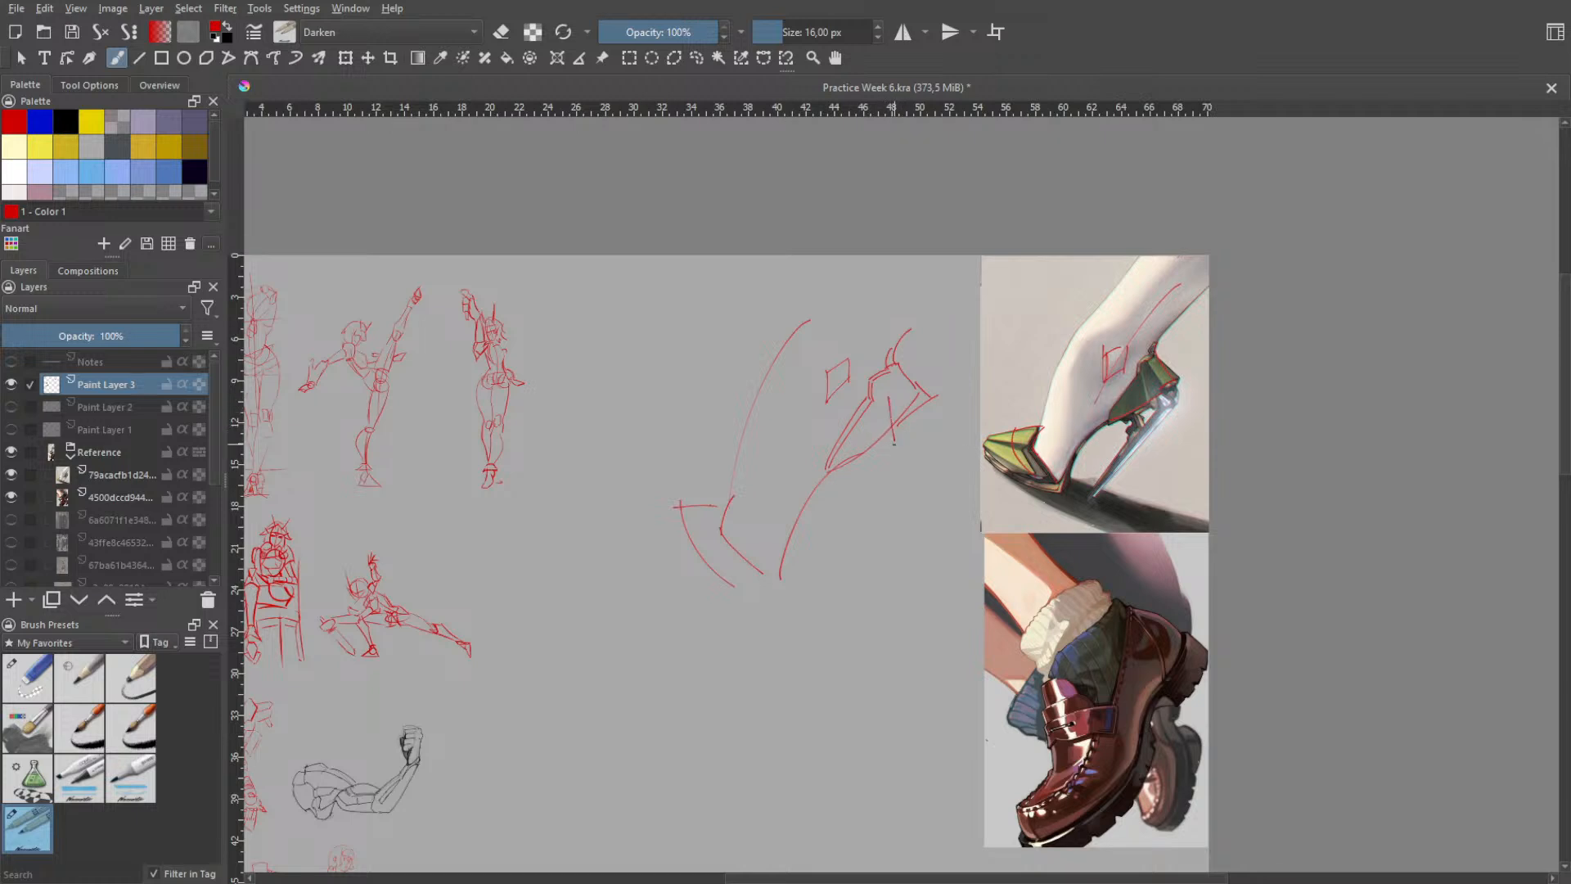
- Add the heel counter's inner plane line and a second line along its back edge
drag(878, 401, 889, 444)
key(ctrl+z)
key(ctrl+z)
drag(890, 379, 913, 411)
- Draw the stiletto's long rear line from below the heel counter down to the tip, retrying its angle
key(ctrl+z)
drag(899, 366, 938, 396)
mouse_move(910, 430)
mouse_down()
mouse_move(946, 417)
mouse_move(936, 460)
mouse_move(953, 427)
mouse_move(898, 519)
mouse_up()
key(ctrl+z)
key(ctrl+z)
mouse_move(942, 405)
mouse_down()
mouse_move(868, 587)
mouse_move(865, 566)
mouse_move(874, 590)
mouse_move(859, 547)
mouse_up()
key(ctrl+z)
- Draw the stiletto's curved front edge from under the arch downward, undoing misplaced strokes
key(ctrl+z)
key(ctrl+z)
key(ctrl+z)
key(ctrl+z)
key(ctrl+z)
drag(902, 458, 841, 605)
key(ctrl+z)
key(ctrl+z)
drag(901, 437, 855, 603)
key(ctrl+z)
drag(899, 444, 835, 614)
drag(862, 459, 884, 526)
key(ctrl+z)
key(ctrl+z)
drag(863, 459, 851, 558)
key(ctrl+z)
drag(871, 465, 859, 574)
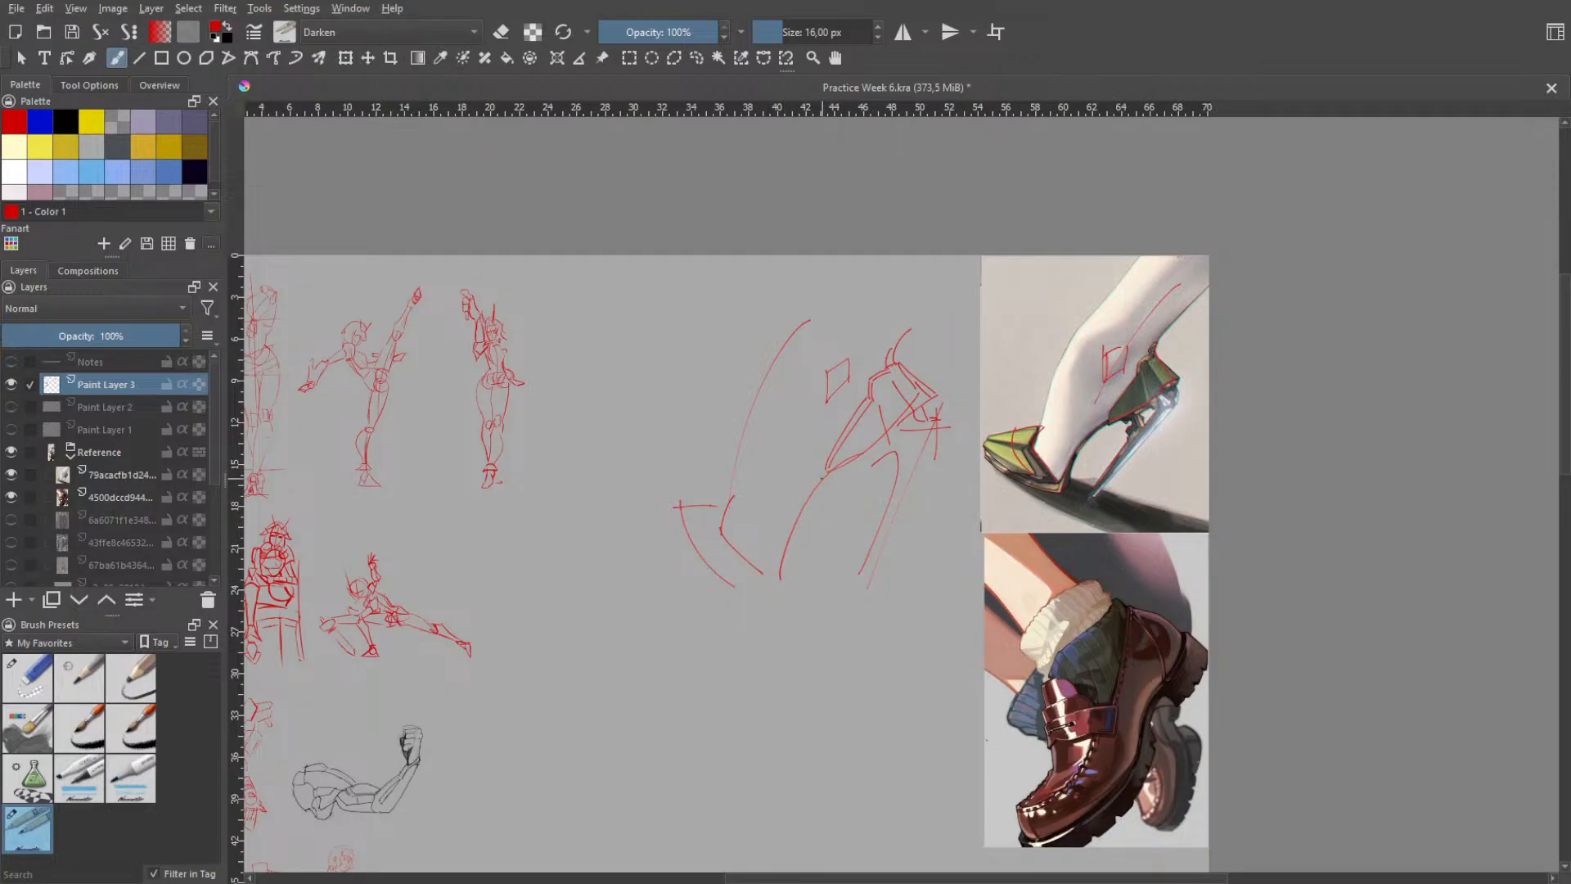
- Erase the old toe outline and the instep curve from the foot sketch, then return to the sketching brush
right_click(781, 470)
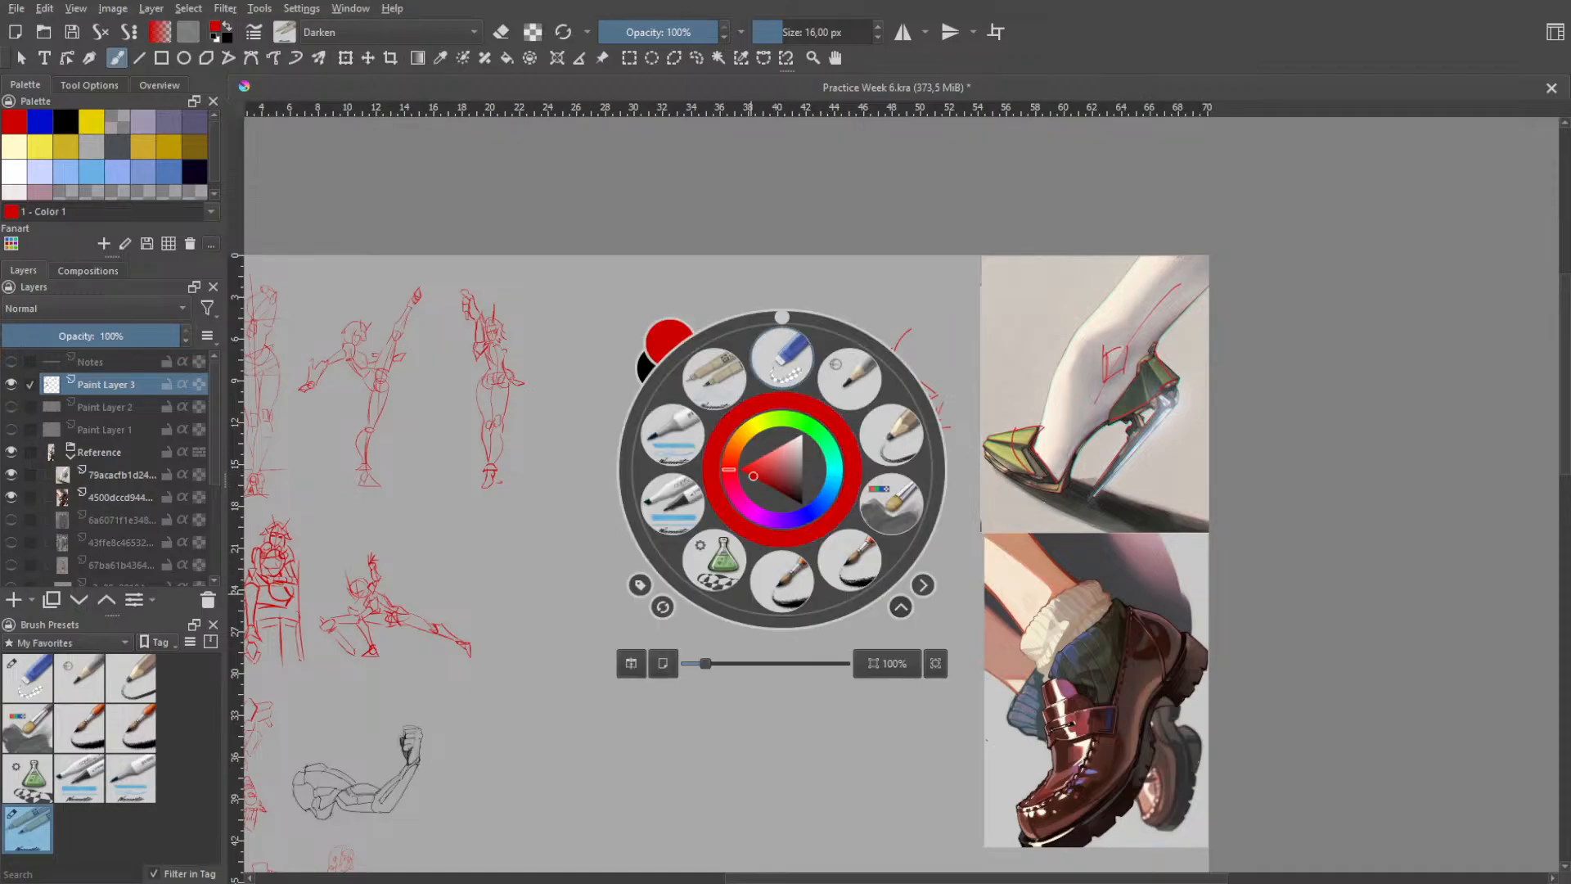
click(781, 358)
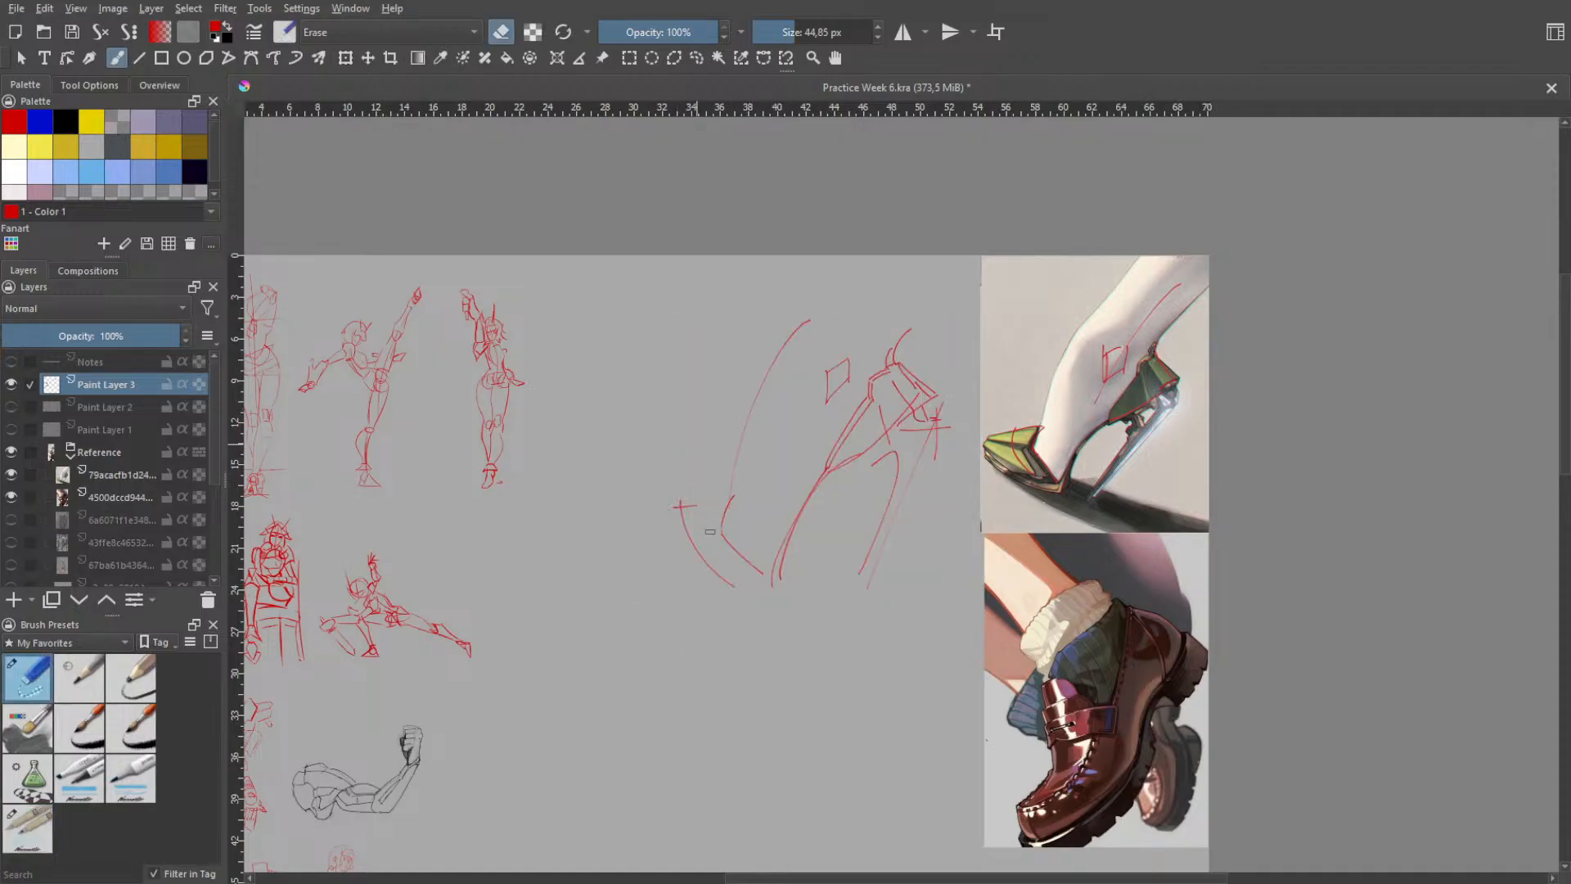
drag(710, 532, 702, 561)
right_click(748, 564)
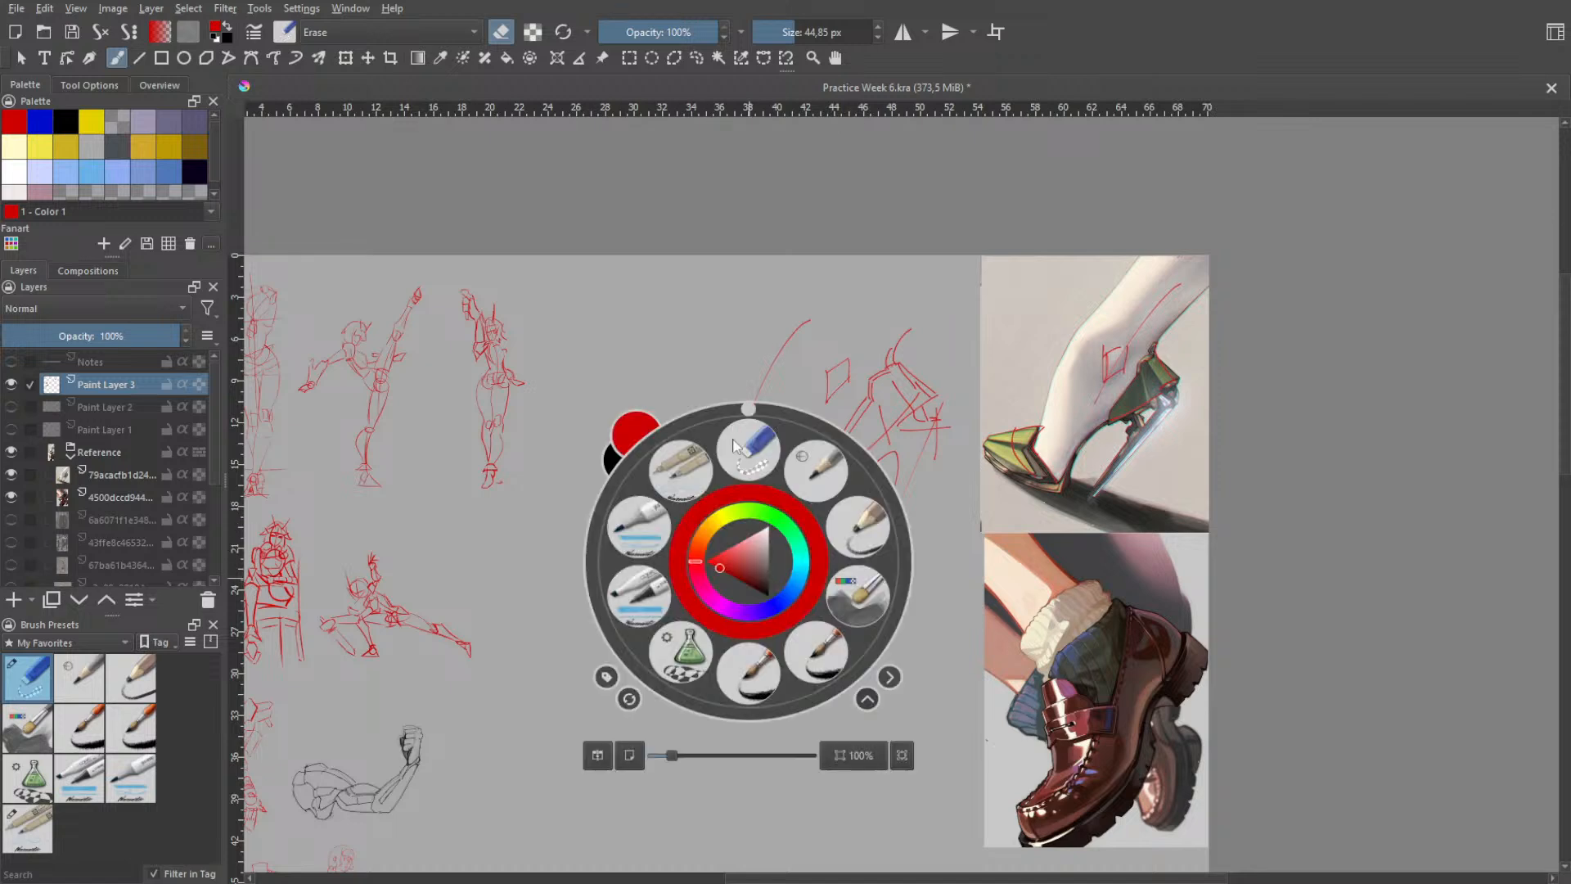
click(726, 354)
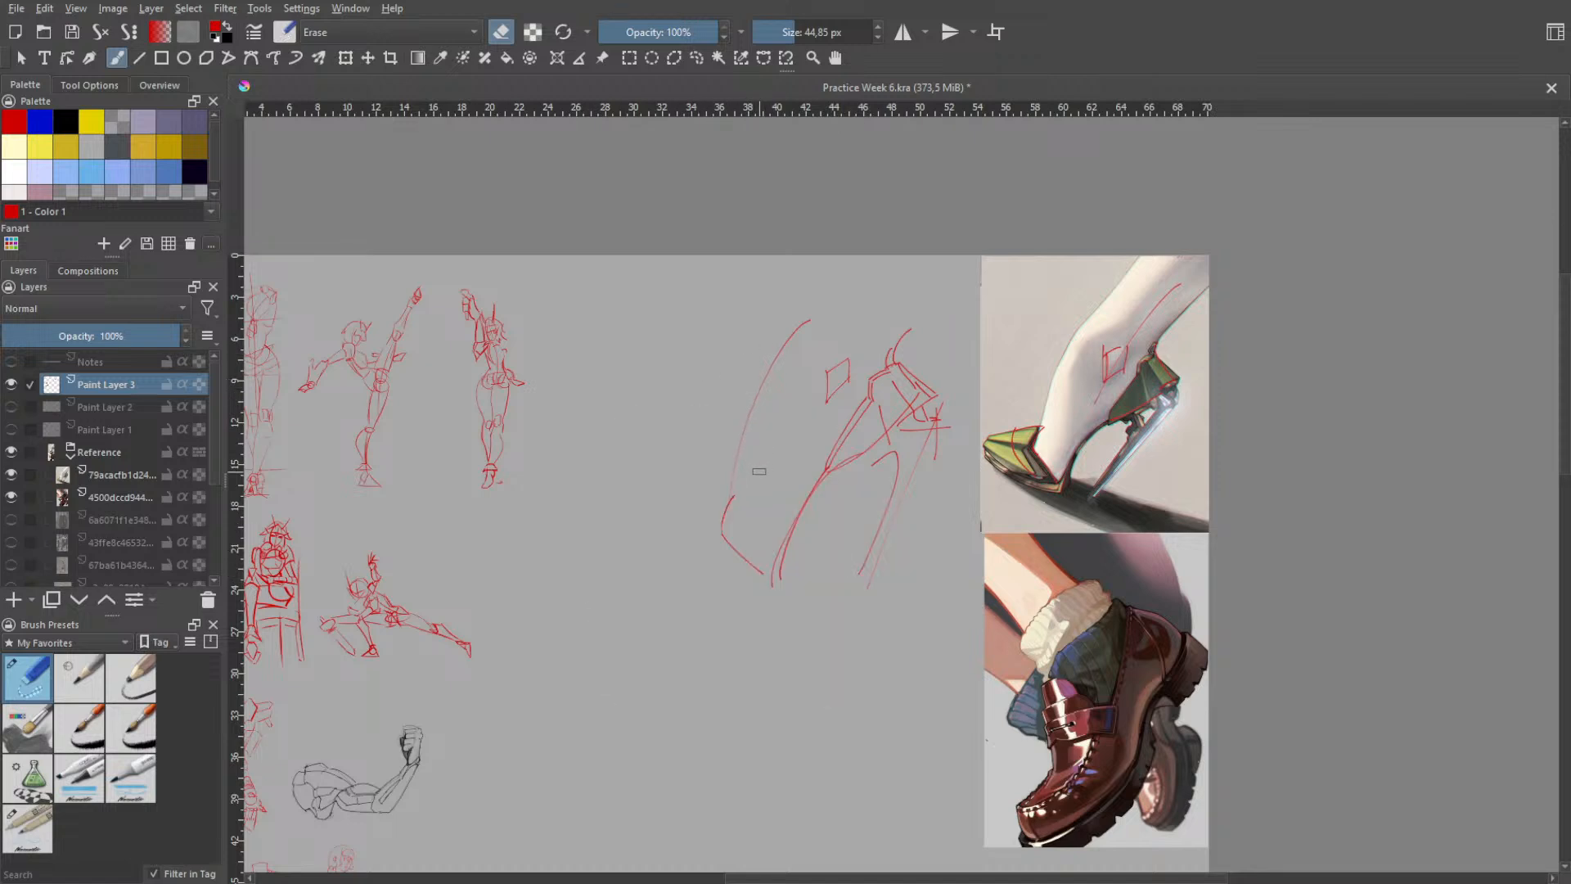
mouse_move(779, 341)
mouse_down()
mouse_move(800, 316)
mouse_move(742, 439)
mouse_up()
right_click(807, 411)
click(738, 495)
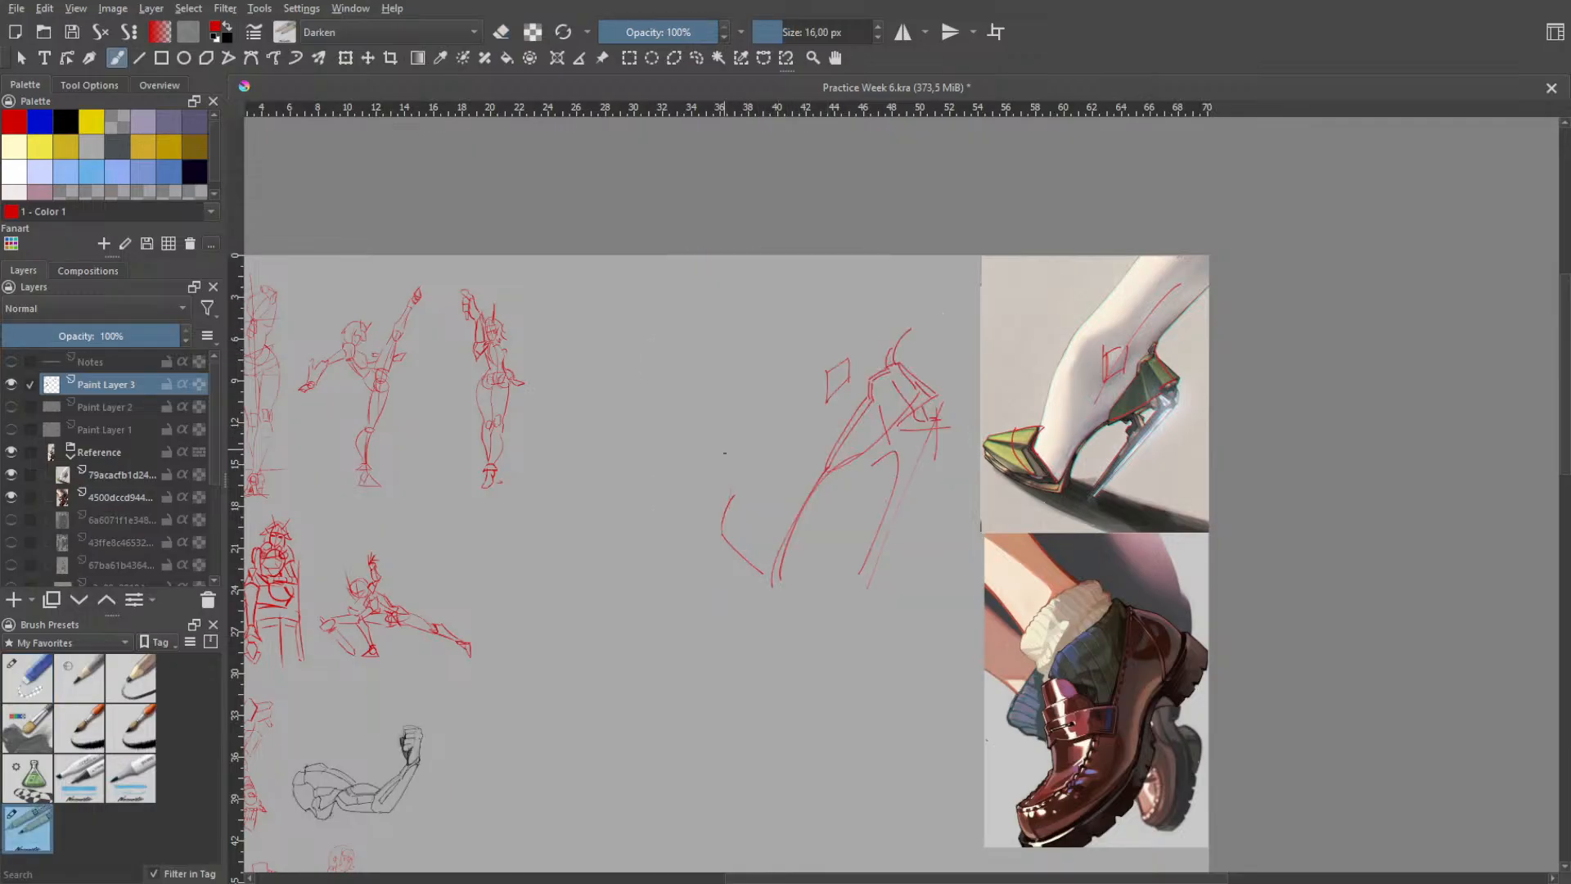
- Redraw the instep as a fuller curve from the toe cap opening up to the ankle, retrying until it fits
drag(735, 496, 753, 374)
key(ctrl+z)
drag(738, 490, 757, 390)
key(ctrl+z)
key(ctrl+z)
mouse_move(740, 501)
mouse_down()
mouse_move(754, 421)
mouse_move(791, 348)
mouse_move(827, 334)
mouse_up()
drag(820, 344, 872, 256)
- Extend the front and back contours of the lower leg upward from the ankle and heel
key(ctrl+z)
- Draw the toe cap's upper edge forward from the end of the instep, undoing misplaced strokes
key(ctrl+z)
mouse_move(820, 343)
mouse_down()
mouse_move(859, 274)
mouse_move(813, 337)
mouse_up()
- Draw the toe cap's lower edge from the pointed tip back to the forefoot, retrying until it fits
key(ctrl+z)
right_click(872, 345)
click(869, 238)
right_click(813, 337)
click(792, 241)
mouse_move(780, 354)
mouse_down()
mouse_move(823, 327)
mouse_move(869, 257)
mouse_up()
drag(908, 330, 972, 263)
mouse_move(719, 496)
mouse_down()
mouse_move(721, 511)
mouse_move(739, 501)
mouse_up()
key(ctrl+z)
key(ctrl+z)
key(ctrl+z)
key(ctrl+z)
mouse_move(644, 507)
mouse_down()
mouse_move(737, 503)
mouse_move(682, 540)
mouse_move(650, 532)
mouse_move(722, 570)
mouse_up()
key(ctrl+z)
drag(651, 536, 765, 586)
key(ctrl+z)
key(ctrl+z)
key(ctrl+z)
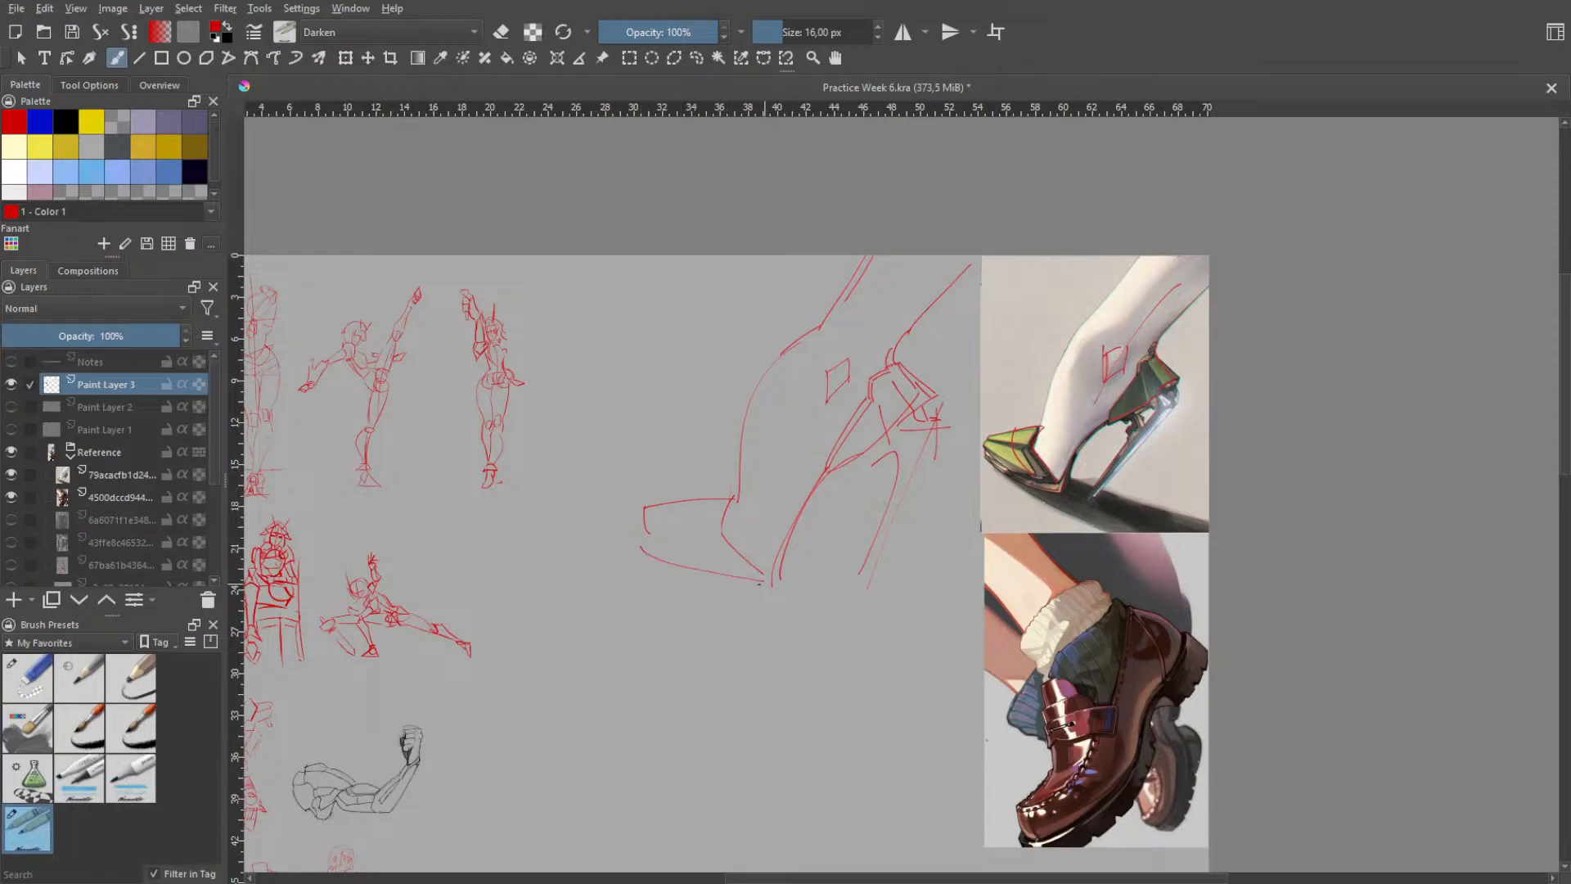
- Draw the inner plane lines across the toe cap from its tip toward the opening edge, undoing misplaced strokes
key(ctrl+z)
drag(641, 541, 758, 592)
key(ctrl+z)
drag(646, 542, 767, 586)
key(ctrl+z)
key(ctrl+z)
key(ctrl+z)
mouse_move(667, 511)
mouse_down()
mouse_move(717, 518)
mouse_move(734, 566)
mouse_up()
key(ctrl+z)
key(ctrl+z)
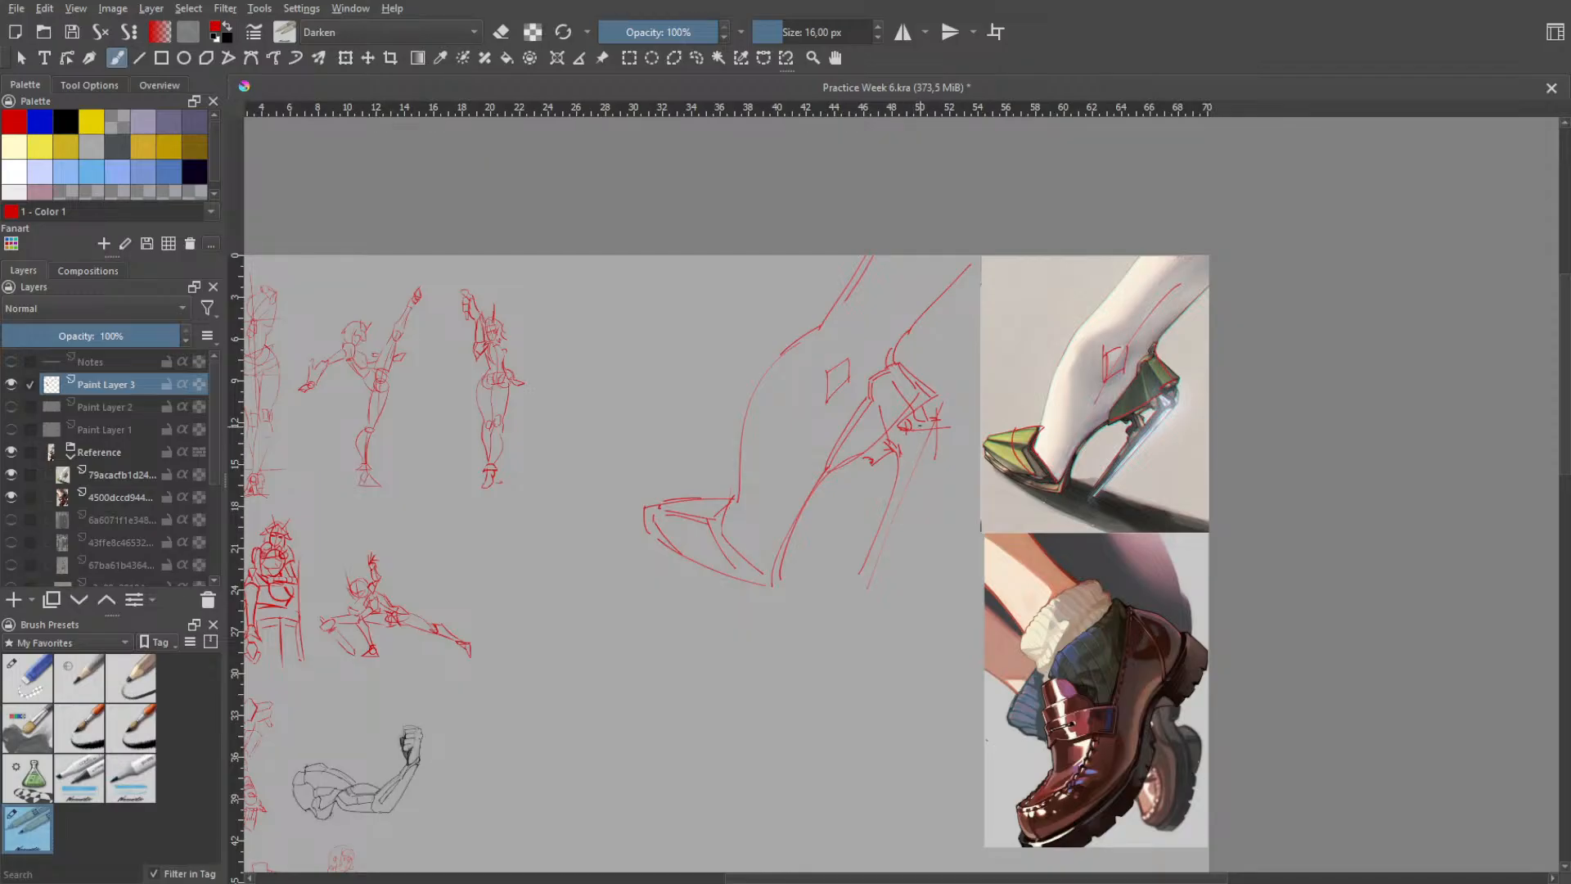
- Add small strokes where the stiletto joins the heel counter and reinforce the lower part of the stiletto
drag(909, 451, 922, 433)
drag(908, 455, 908, 435)
drag(853, 597, 889, 529)
key(ctrl+z)
drag(859, 593, 903, 503)
key(h)
drag(815, 594, 835, 483)
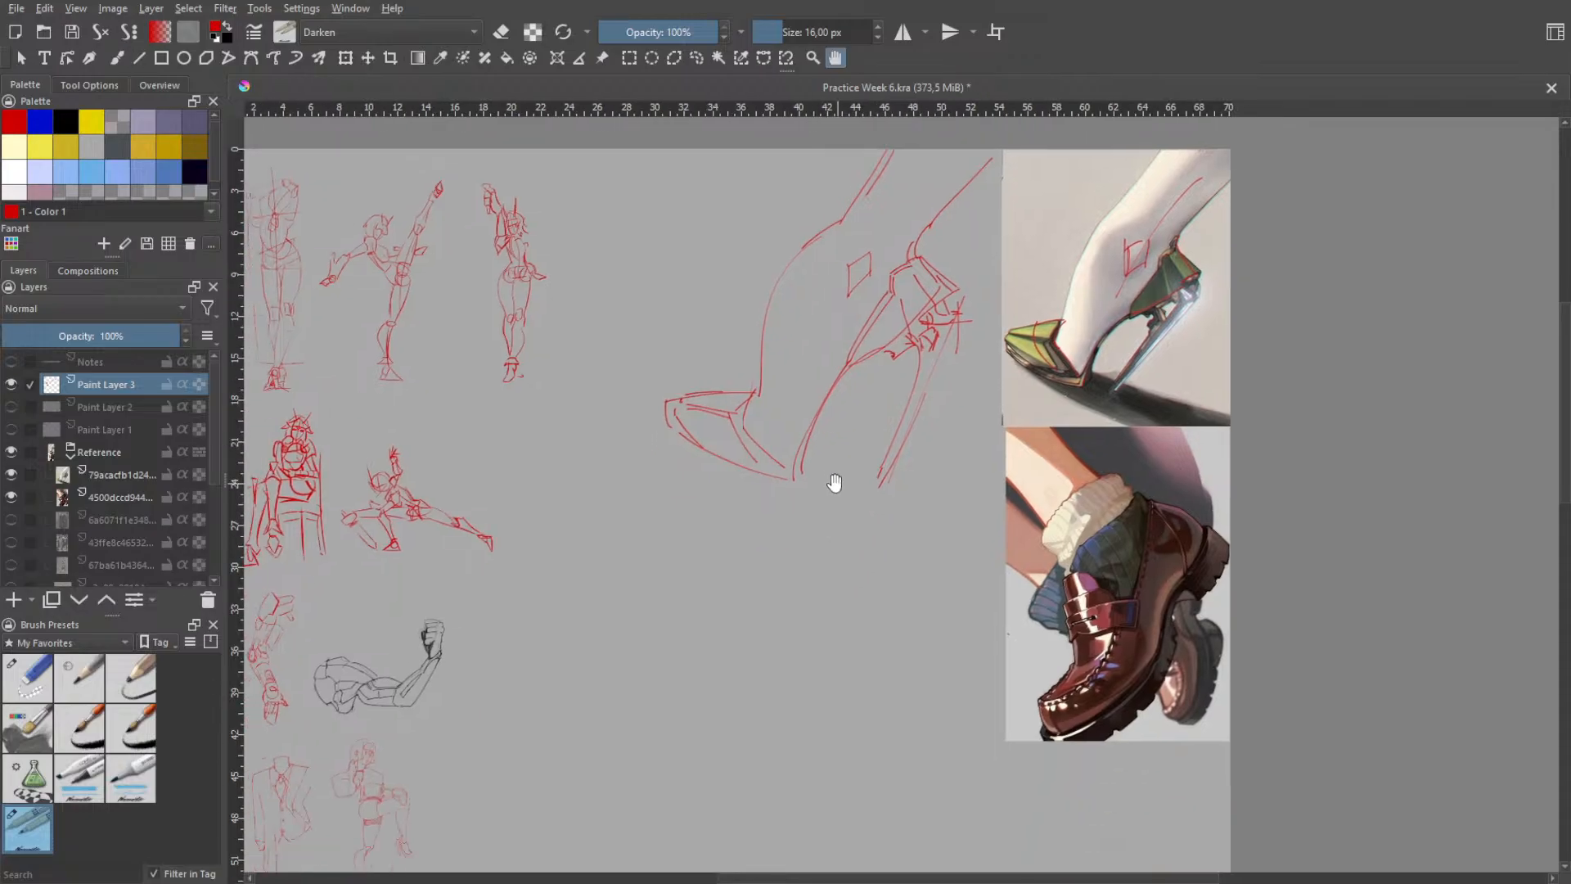
scroll(889, 580, down, 1)
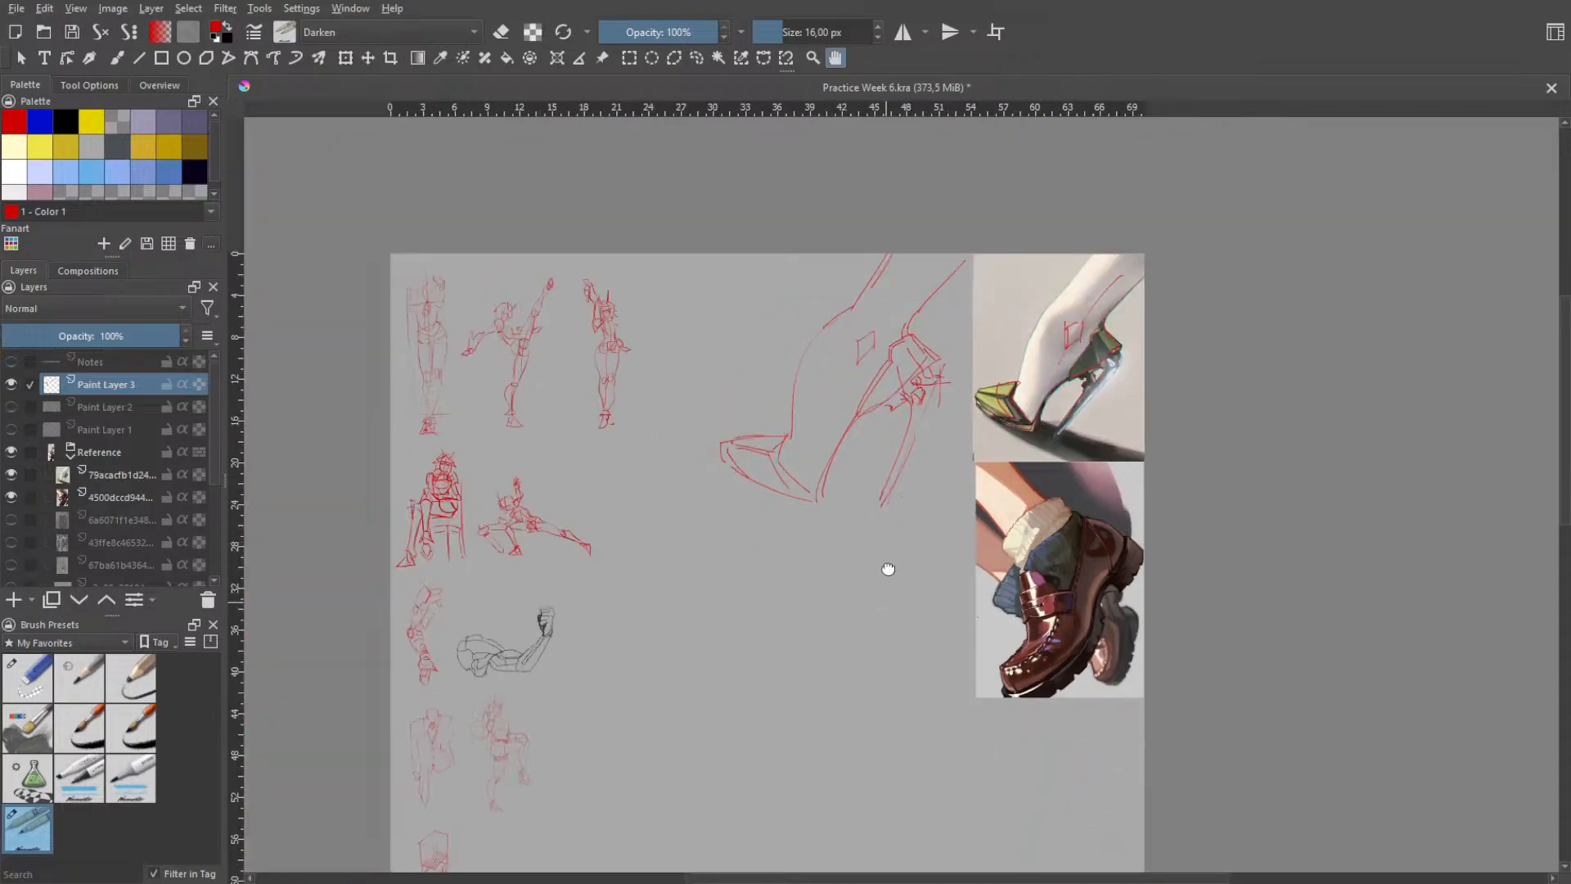
scroll(918, 483, down, 1)
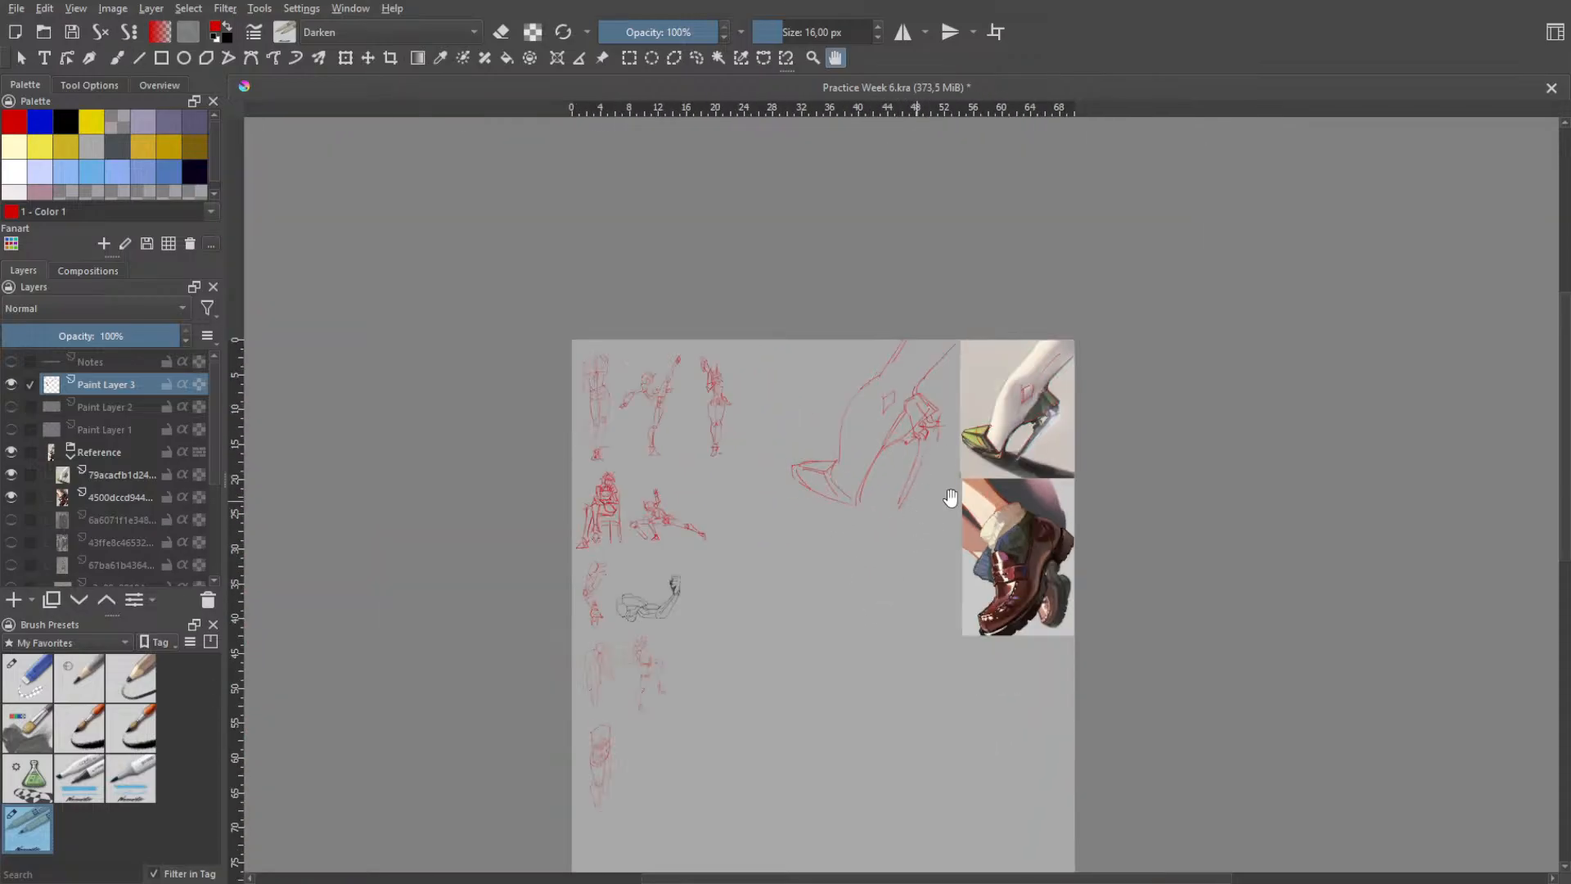
scroll(950, 499, up, 1)
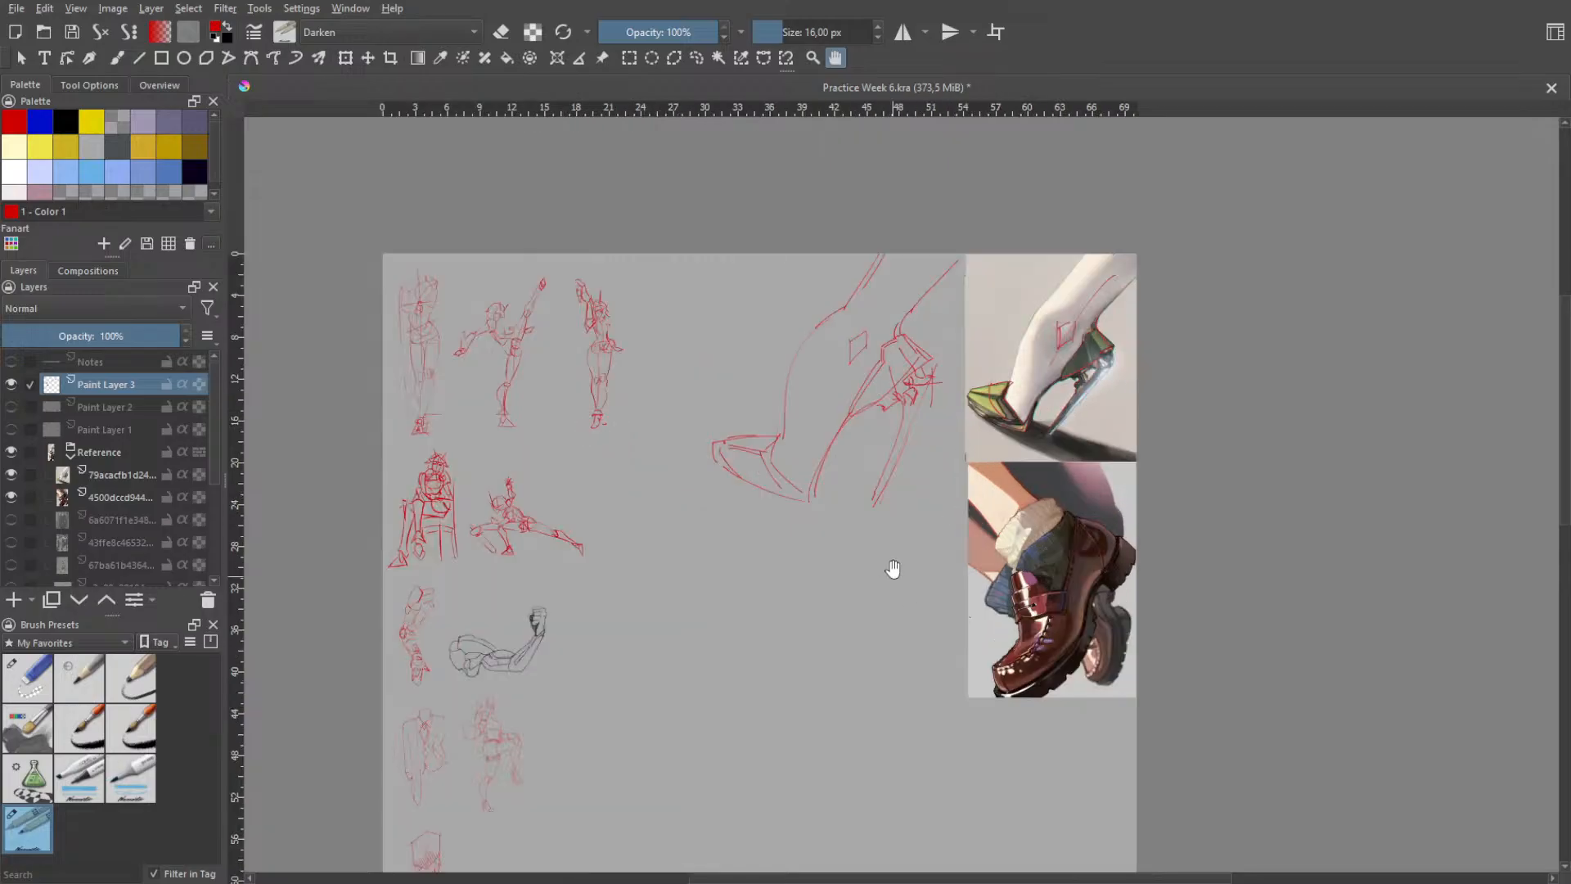
- Select the high-heeled foot sketch freehand, scale it down and place it over the heel reference
click(698, 58)
drag(914, 501, 750, 513)
drag(985, 257, 978, 415)
key(ctrl+t)
drag(863, 396, 785, 462)
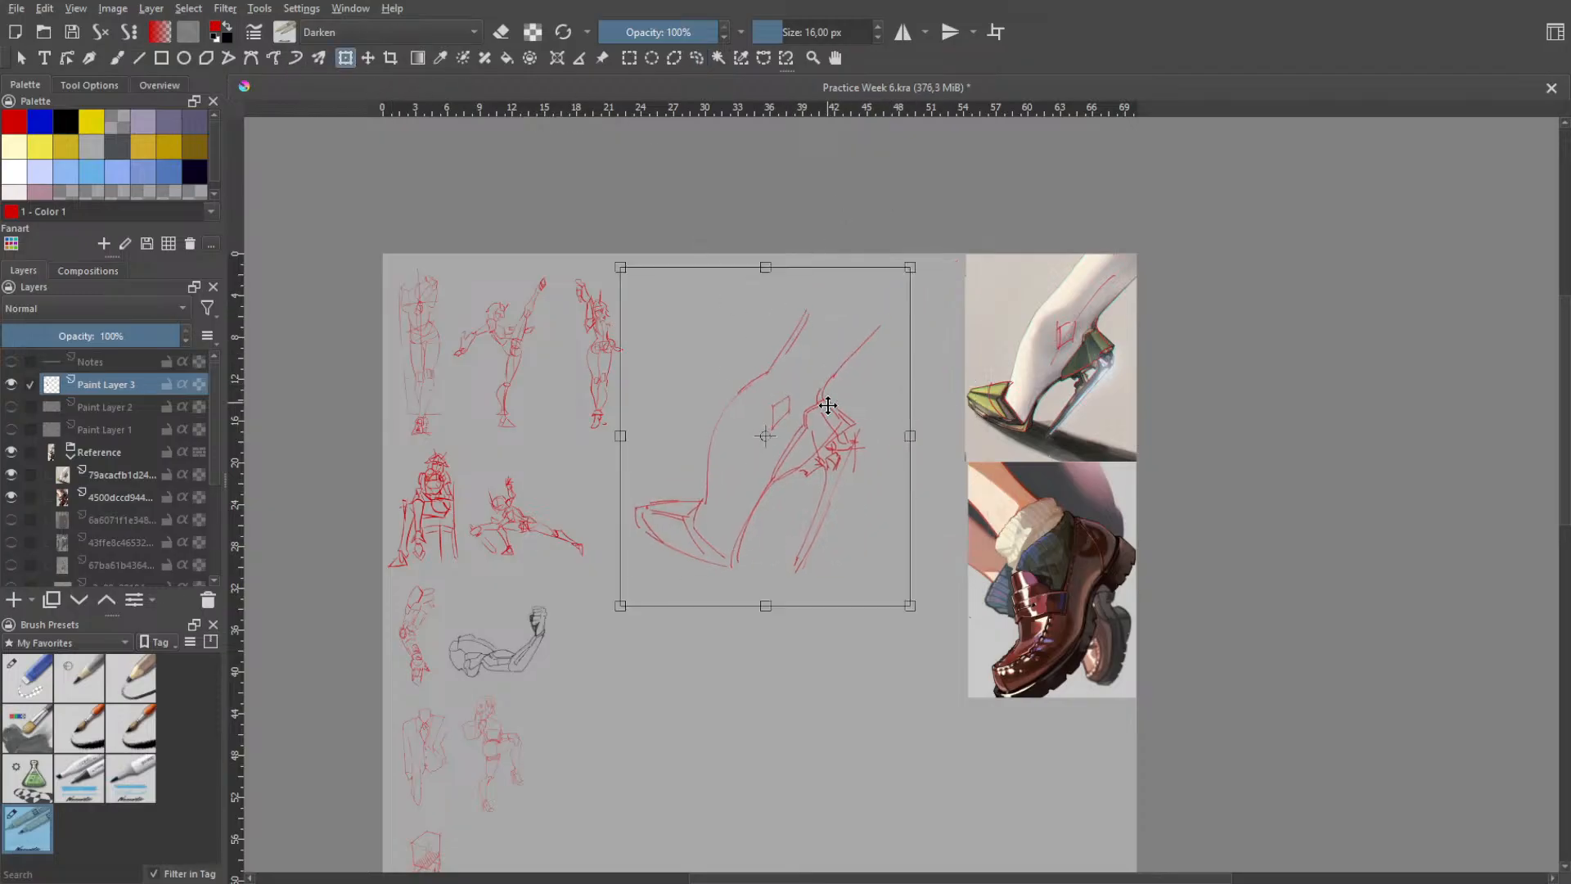
mouse_move(902, 273)
mouse_down()
mouse_move(824, 275)
mouse_move(754, 306)
mouse_move(723, 354)
mouse_move(847, 334)
mouse_up()
key(ctrl+z)
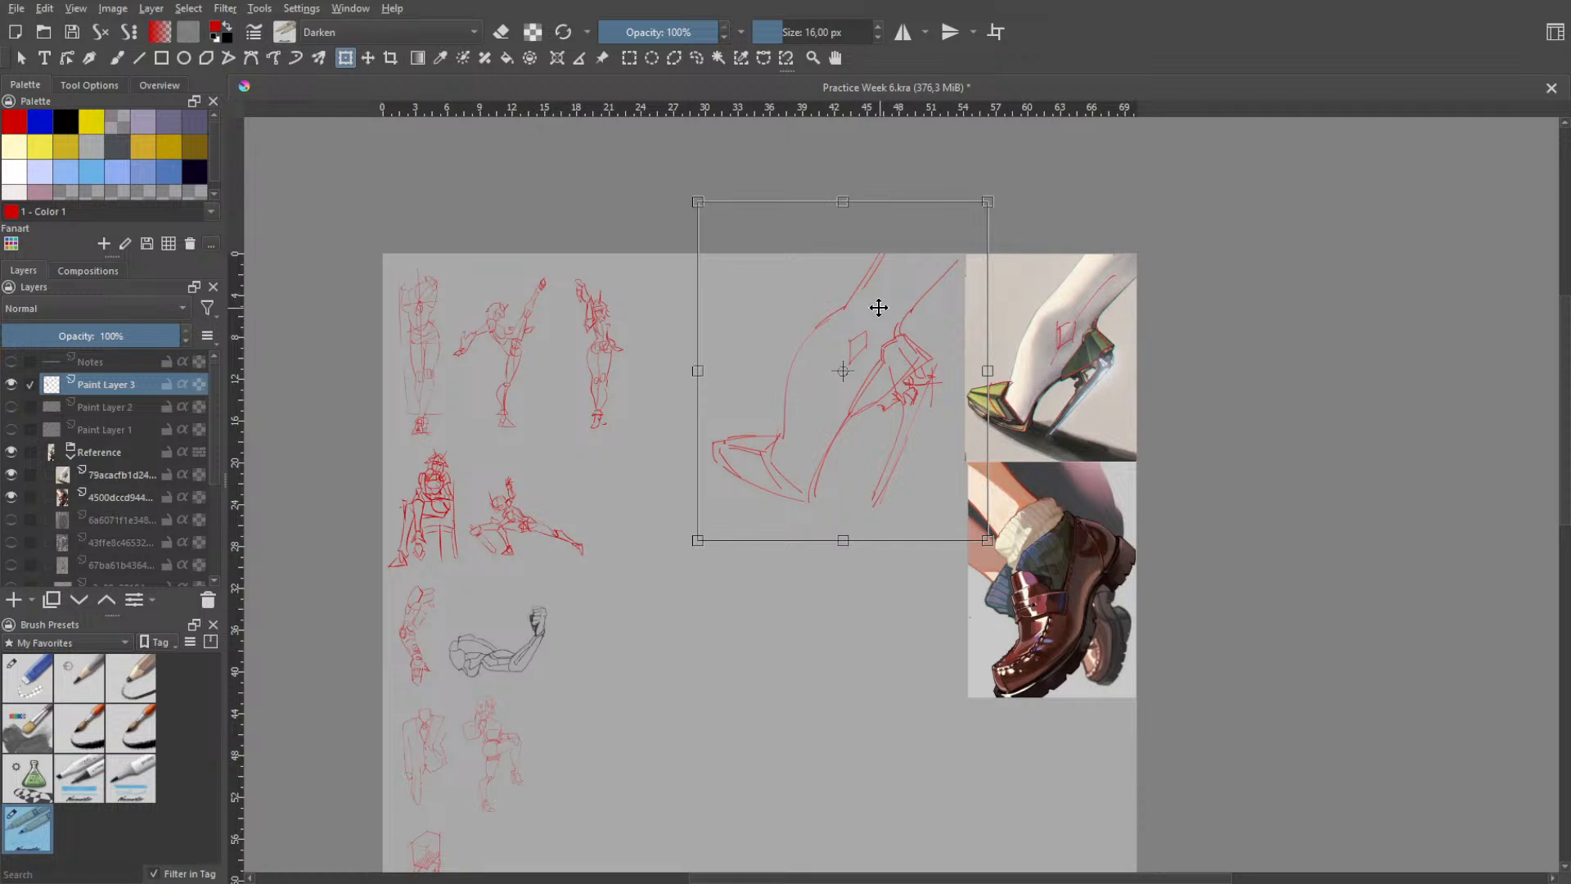
key(ctrl+shift+z)
drag(908, 271, 819, 378)
mouse_move(746, 456)
mouse_down()
mouse_move(1097, 298)
mouse_move(1081, 306)
mouse_up()
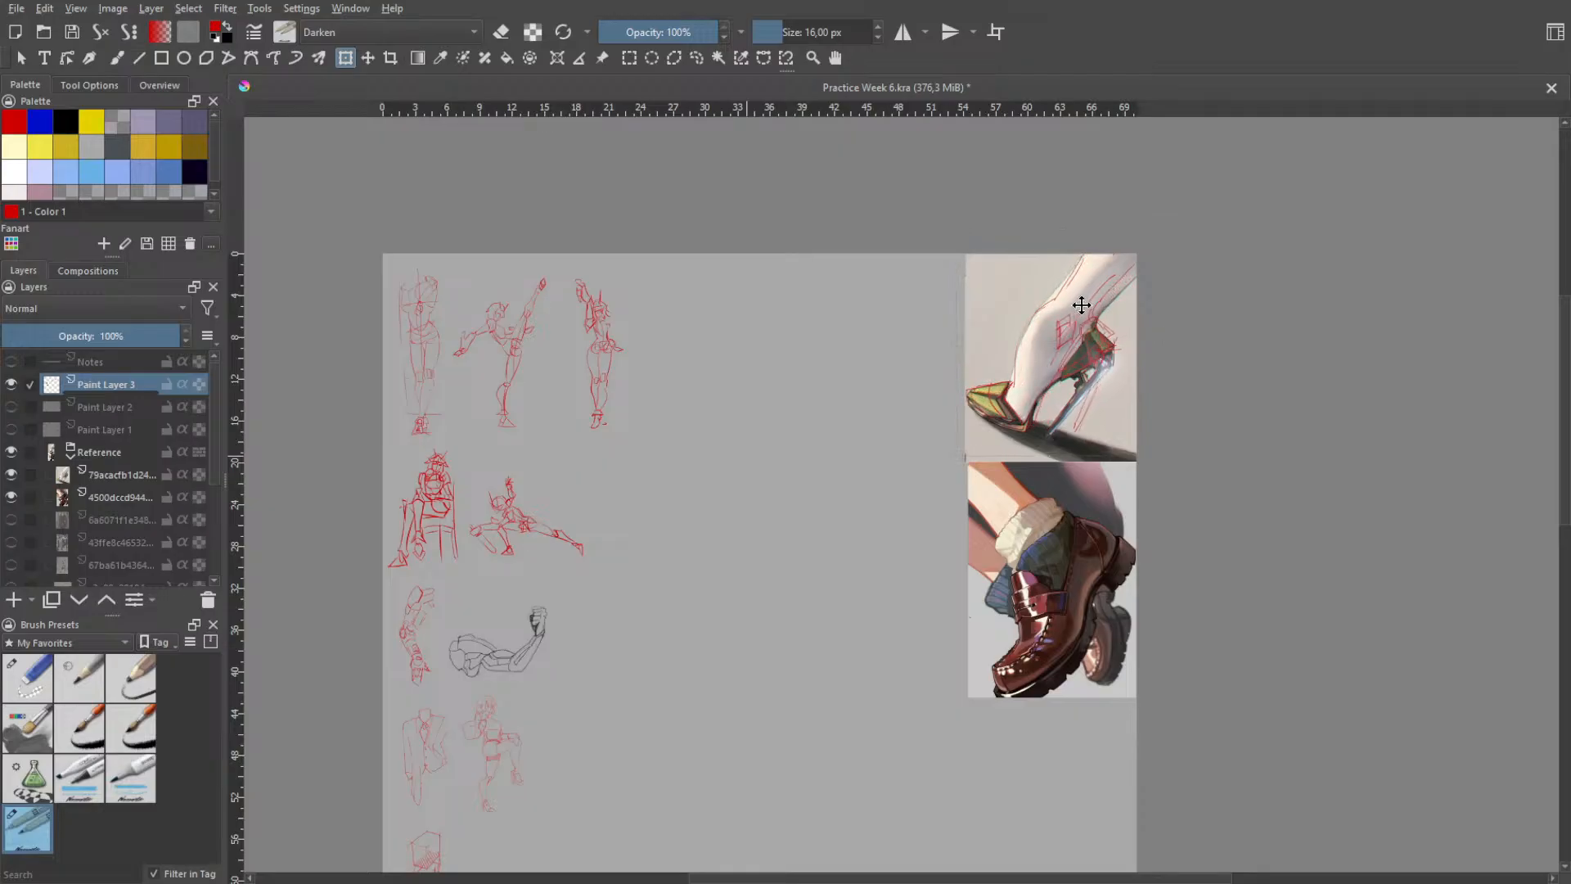
- Align the overlaid sketch with the reference shoe for comparison, then move it back to the empty canvas beside the reference
key(h)
scroll(931, 398, up, 2)
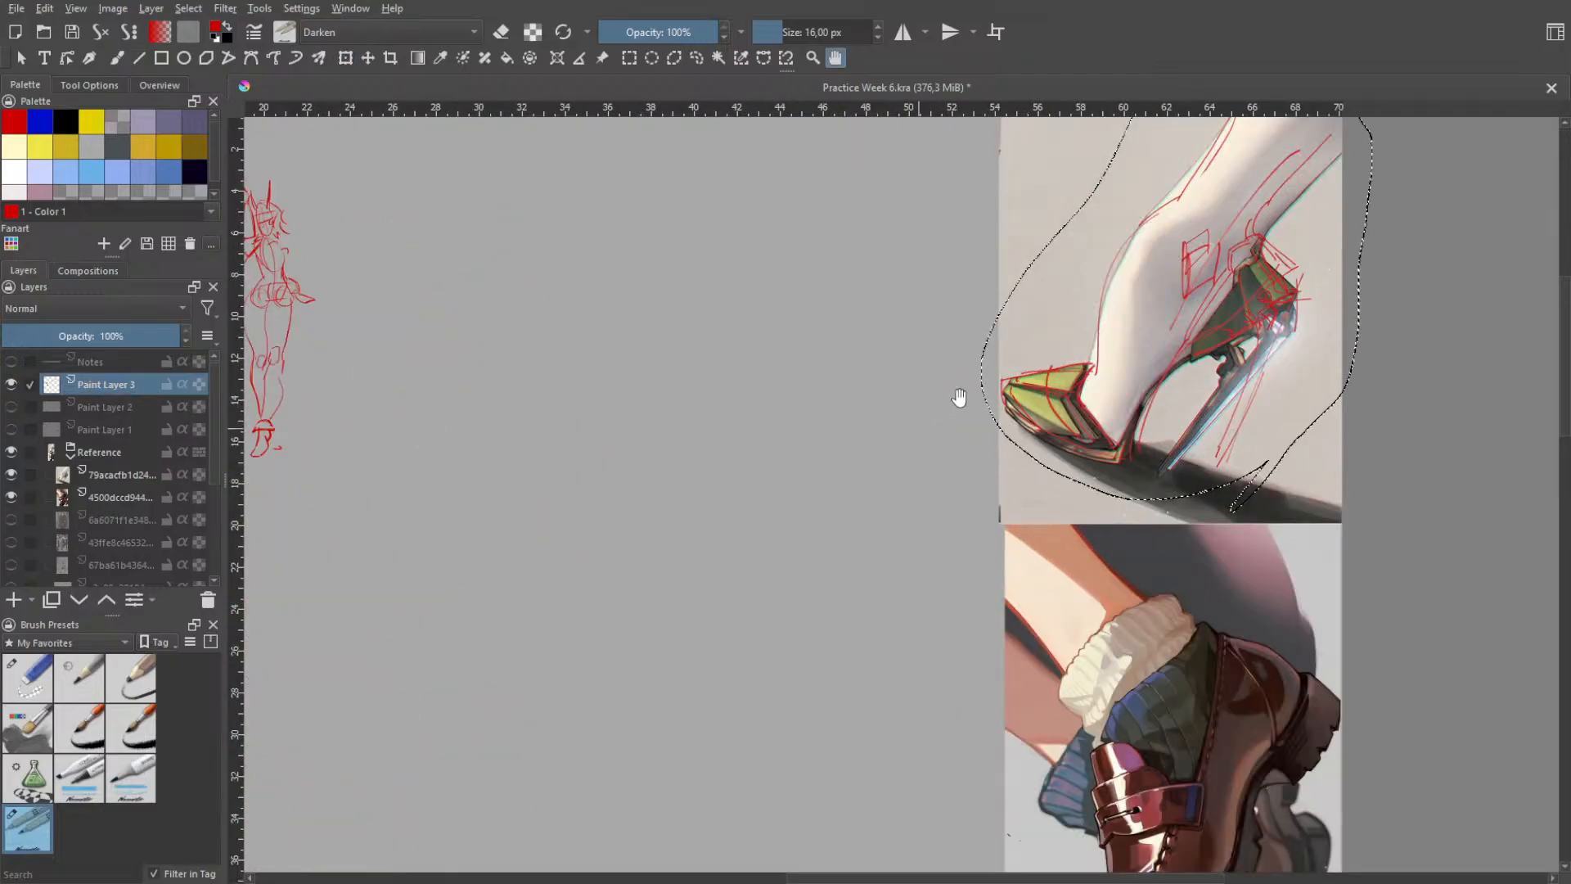
click(348, 58)
mouse_move(1243, 260)
mouse_down()
mouse_move(1263, 220)
mouse_move(1214, 259)
mouse_move(1126, 270)
mouse_move(1052, 249)
mouse_move(851, 263)
mouse_move(1209, 253)
mouse_move(1274, 229)
mouse_move(1315, 184)
mouse_move(1284, 221)
mouse_move(1299, 230)
mouse_move(1299, 203)
mouse_move(1278, 232)
mouse_up()
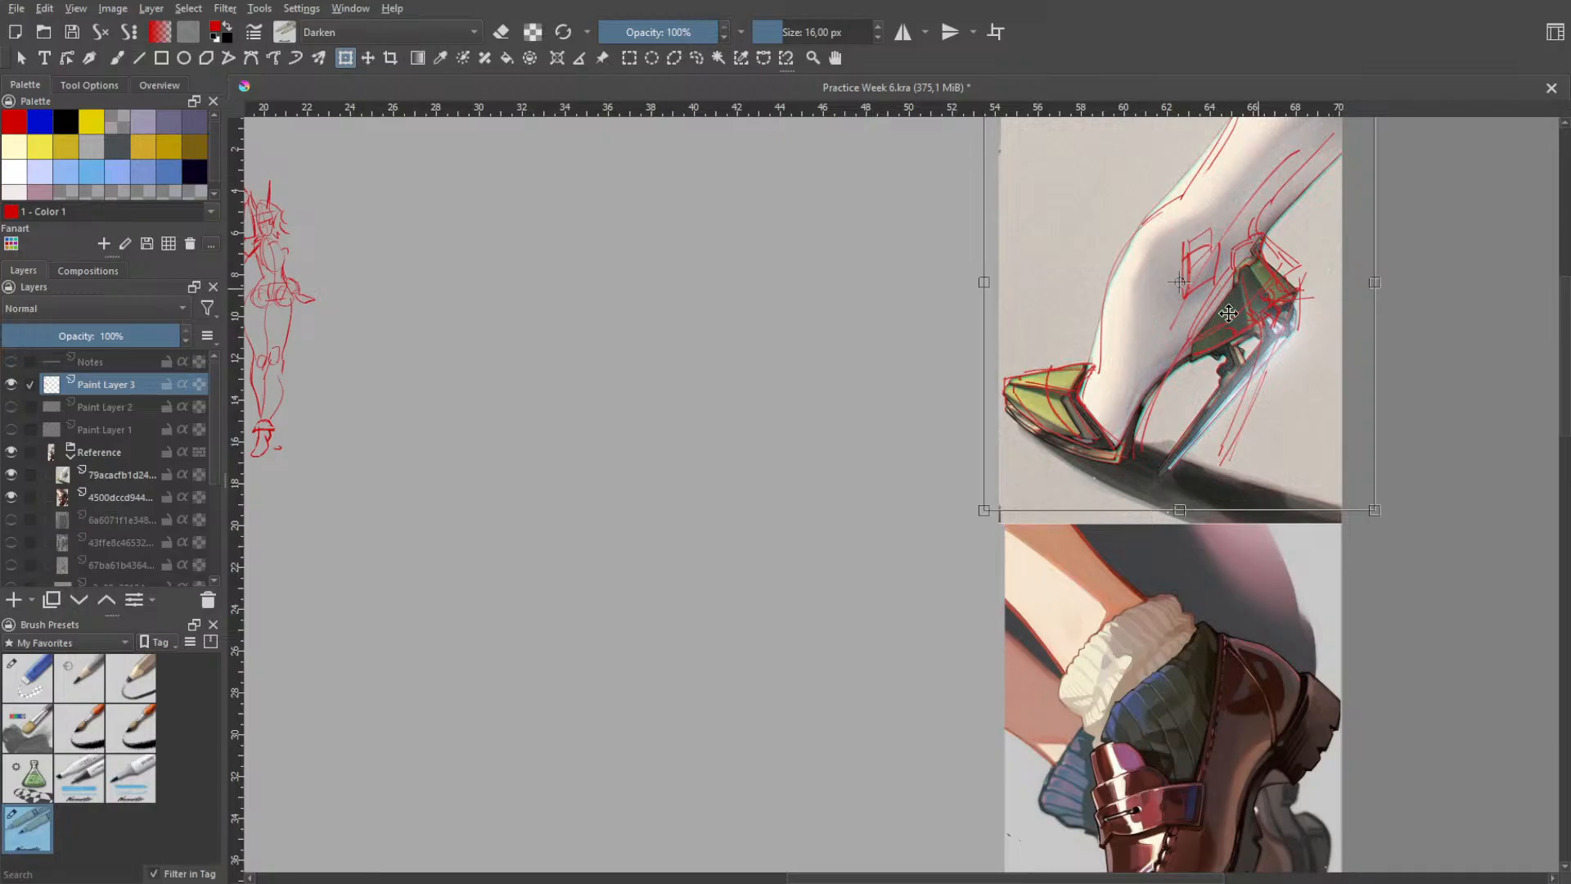
mouse_move(1139, 478)
mouse_down()
mouse_move(764, 372)
mouse_move(635, 365)
mouse_move(688, 440)
mouse_up()
key(h)
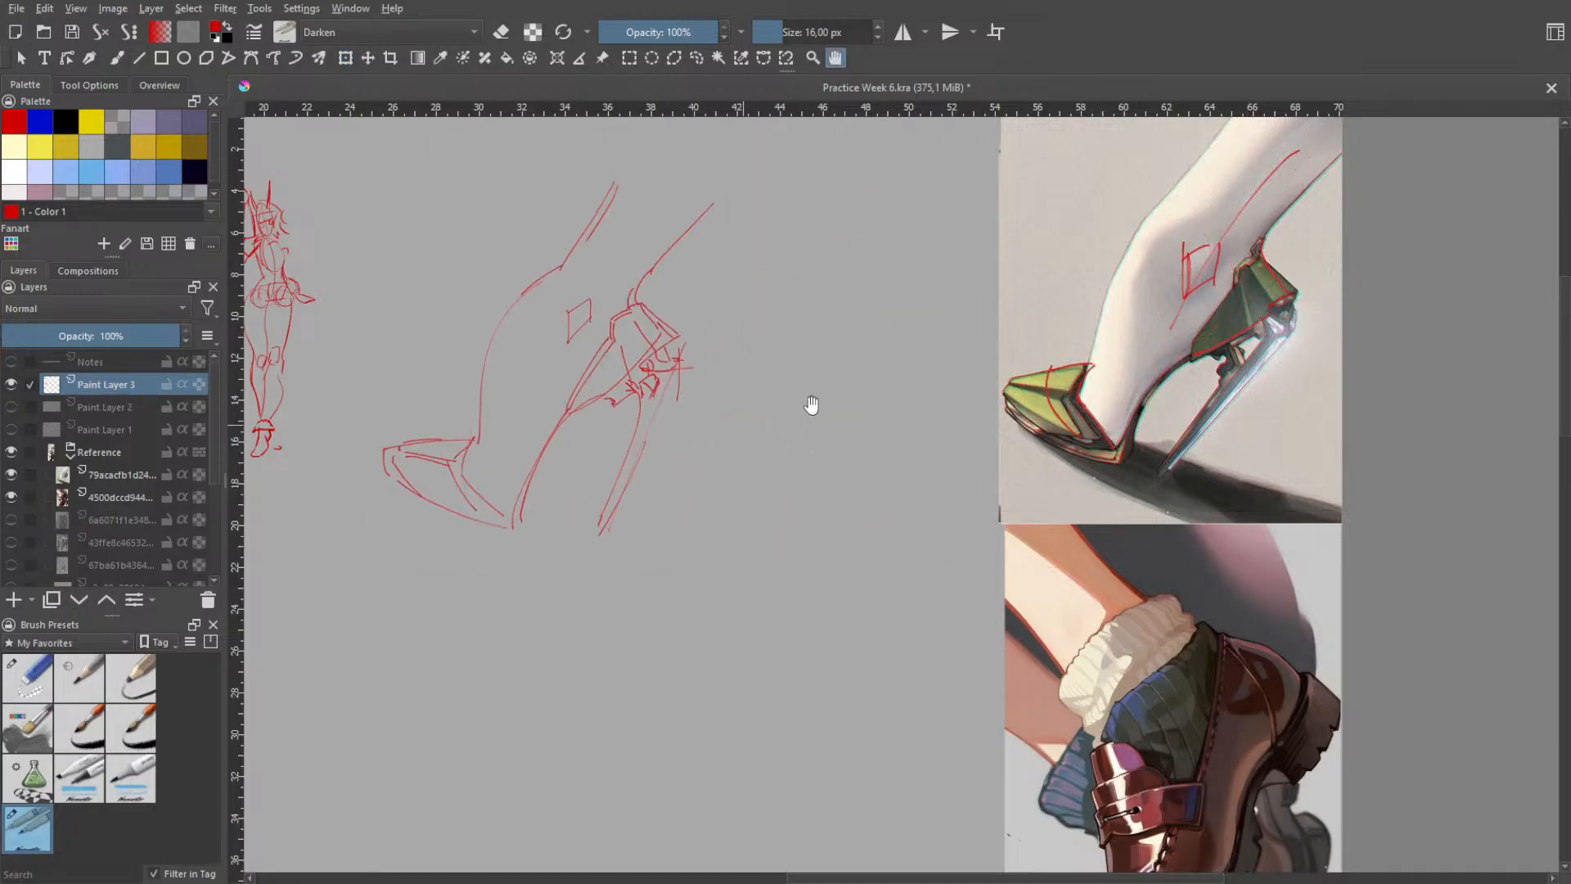
scroll(814, 408, down, 1)
drag(805, 369, 903, 395)
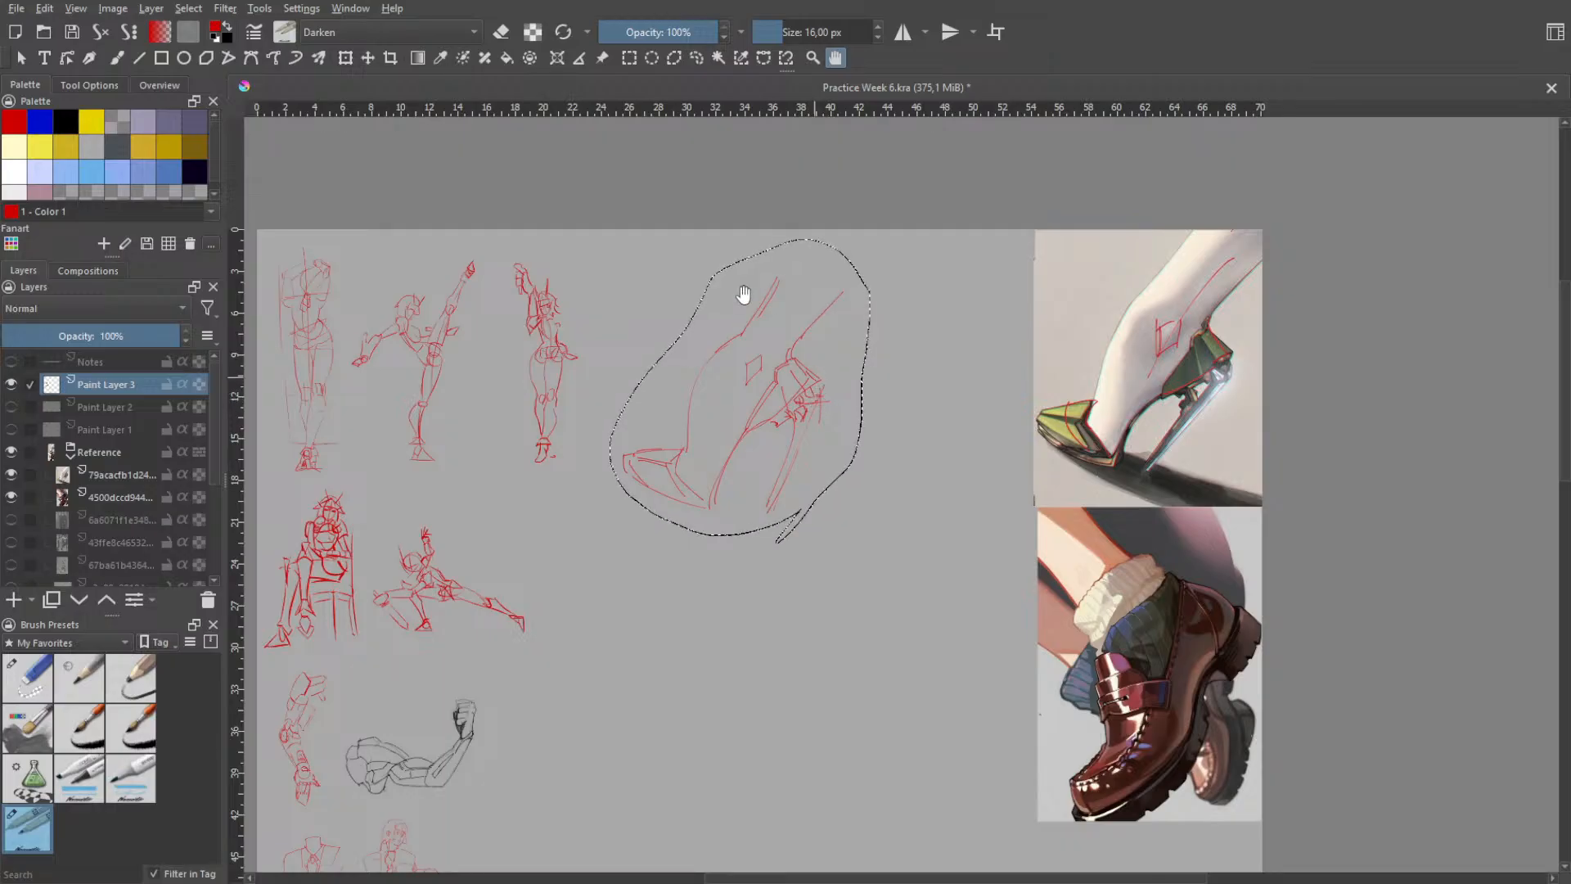
- Select only the heel counter and stiletto of the sketch and rotate and reposition them to fit the foot
click(696, 58)
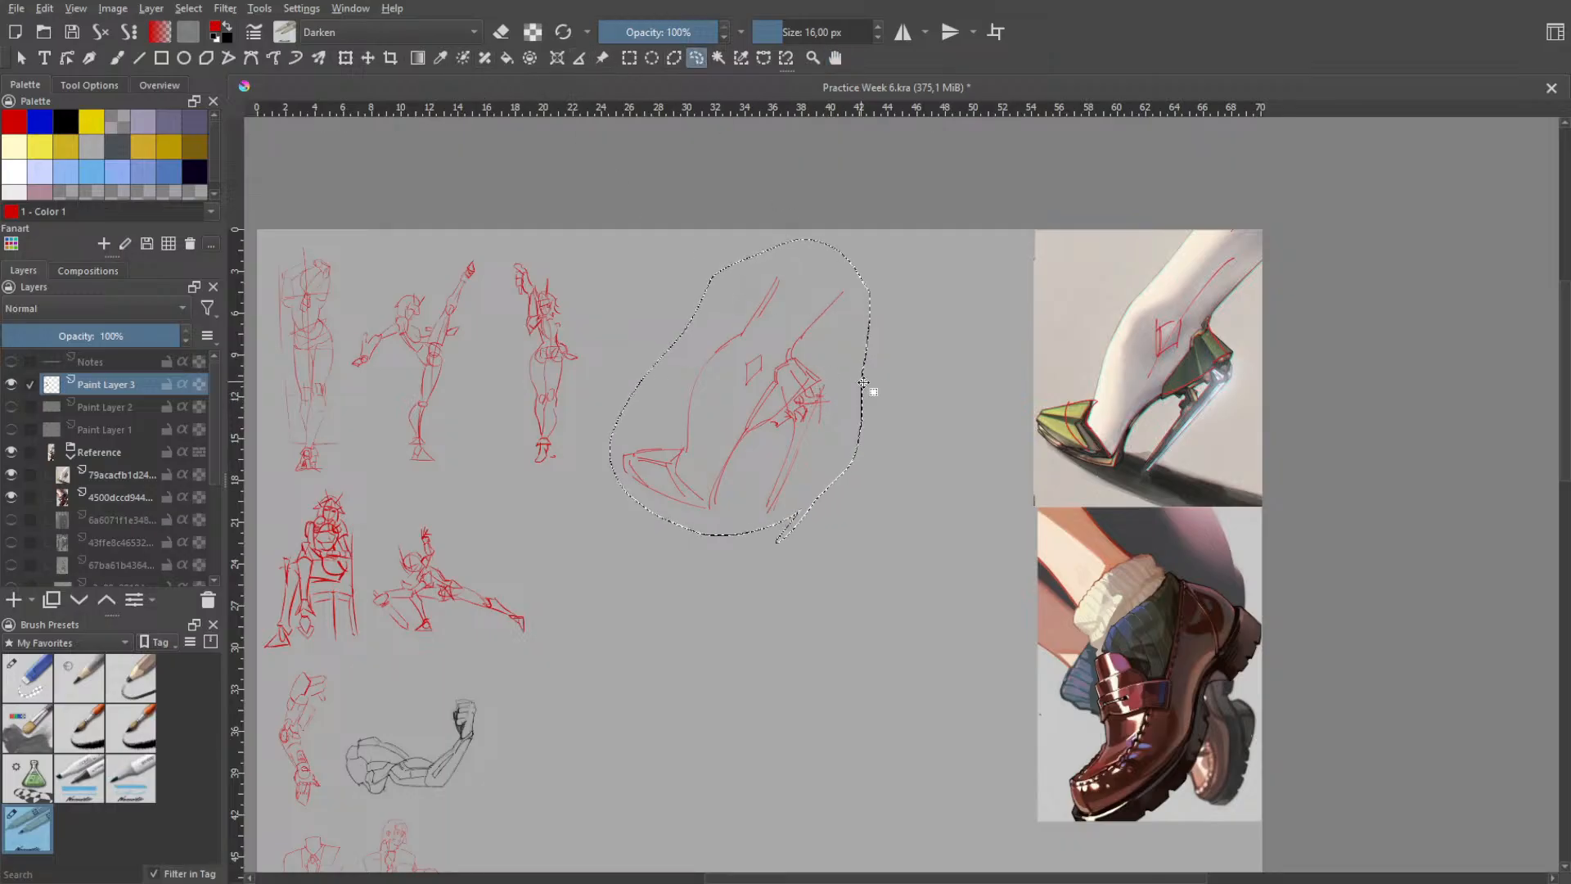
click(881, 415)
mouse_move(856, 363)
mouse_down()
mouse_move(865, 383)
mouse_move(915, 362)
mouse_move(835, 401)
mouse_up()
click(344, 60)
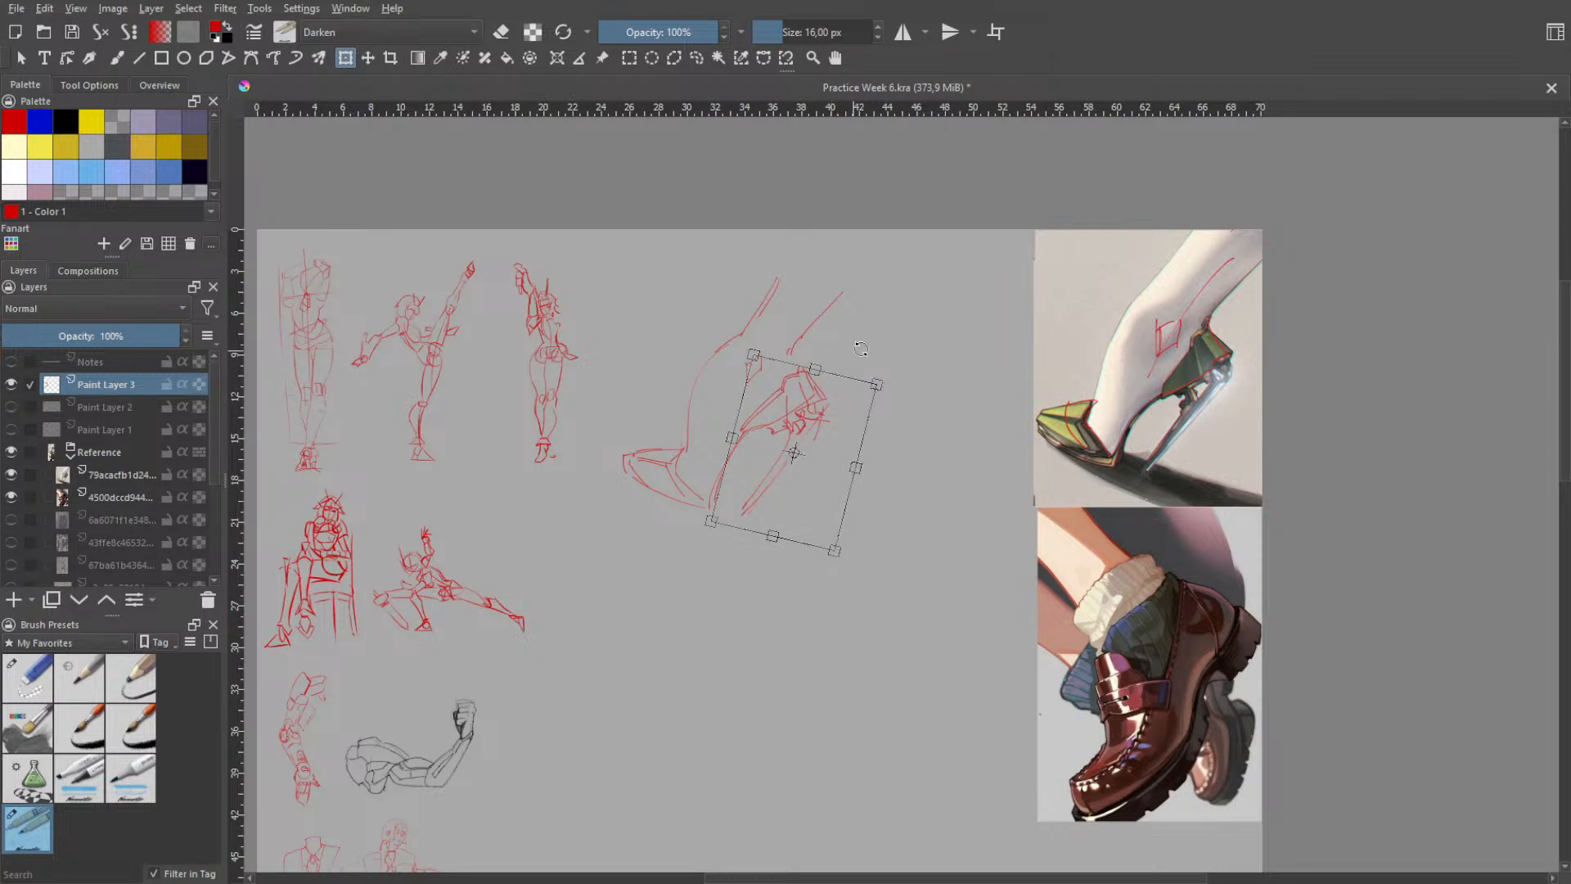
drag(861, 349, 865, 341)
drag(826, 409, 828, 406)
drag(872, 355, 833, 406)
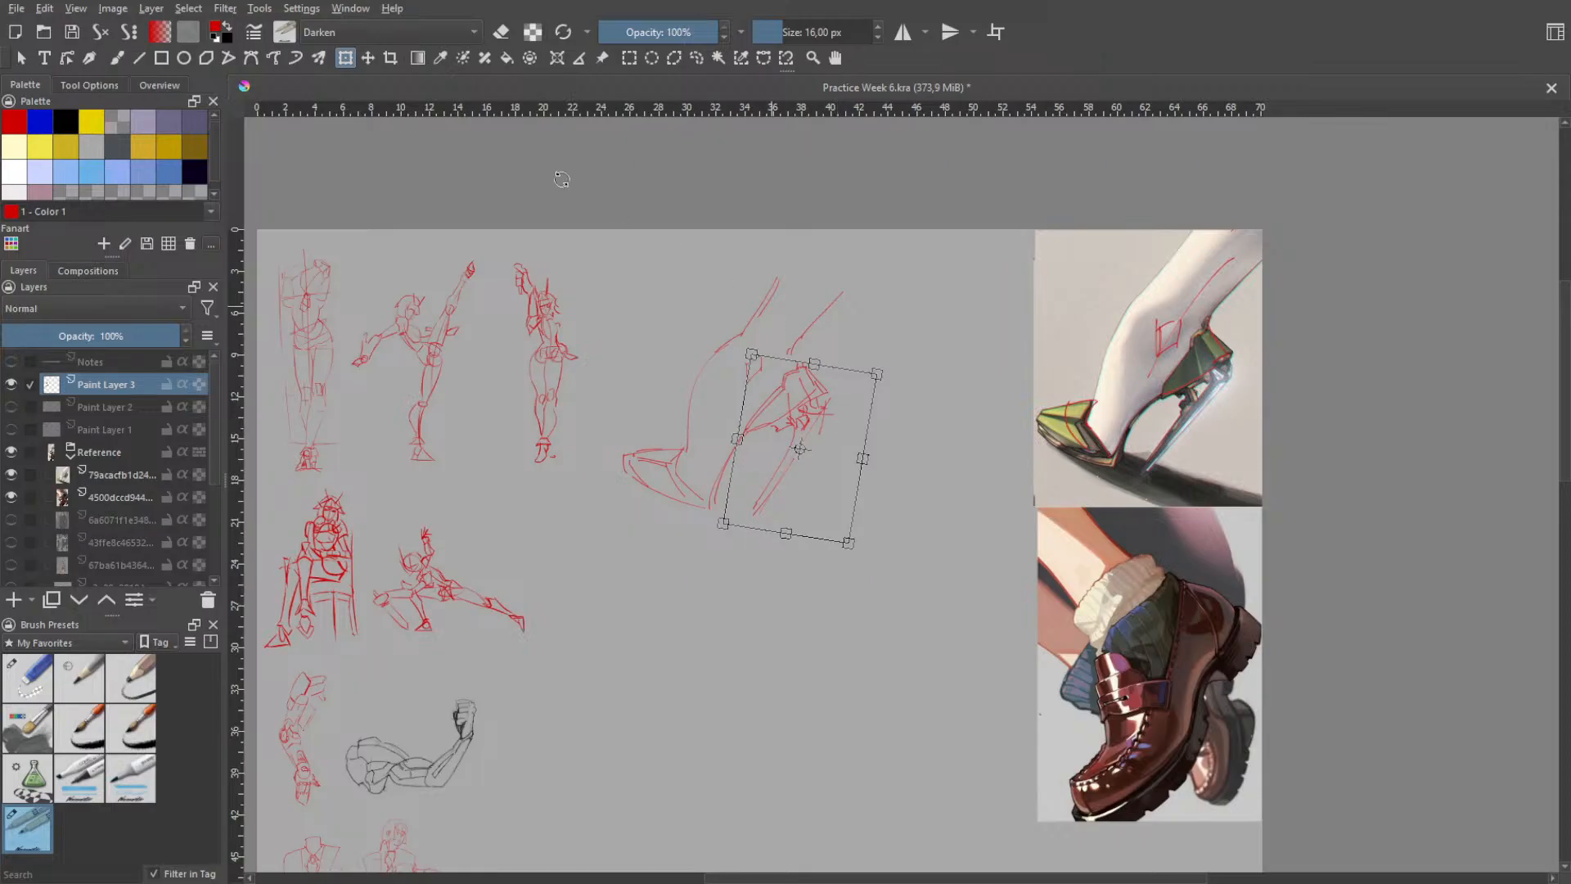
key(Return)
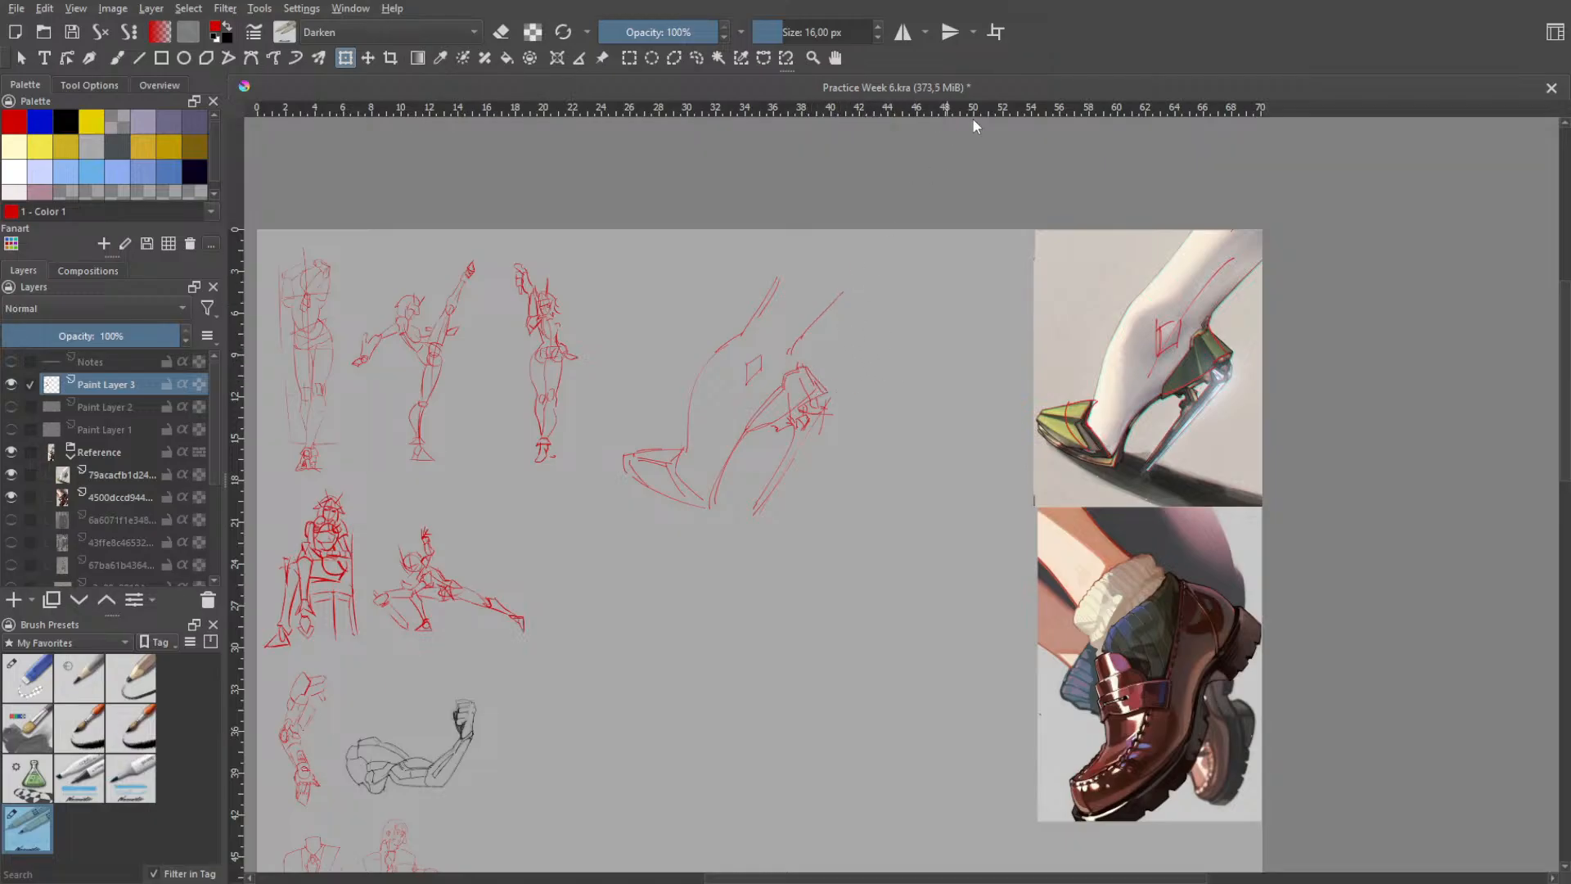
- Erase the rear leg line and redraw it outward from the heel counter at a flatter angle, undoing misplaced strokes
key(b)
key(e)
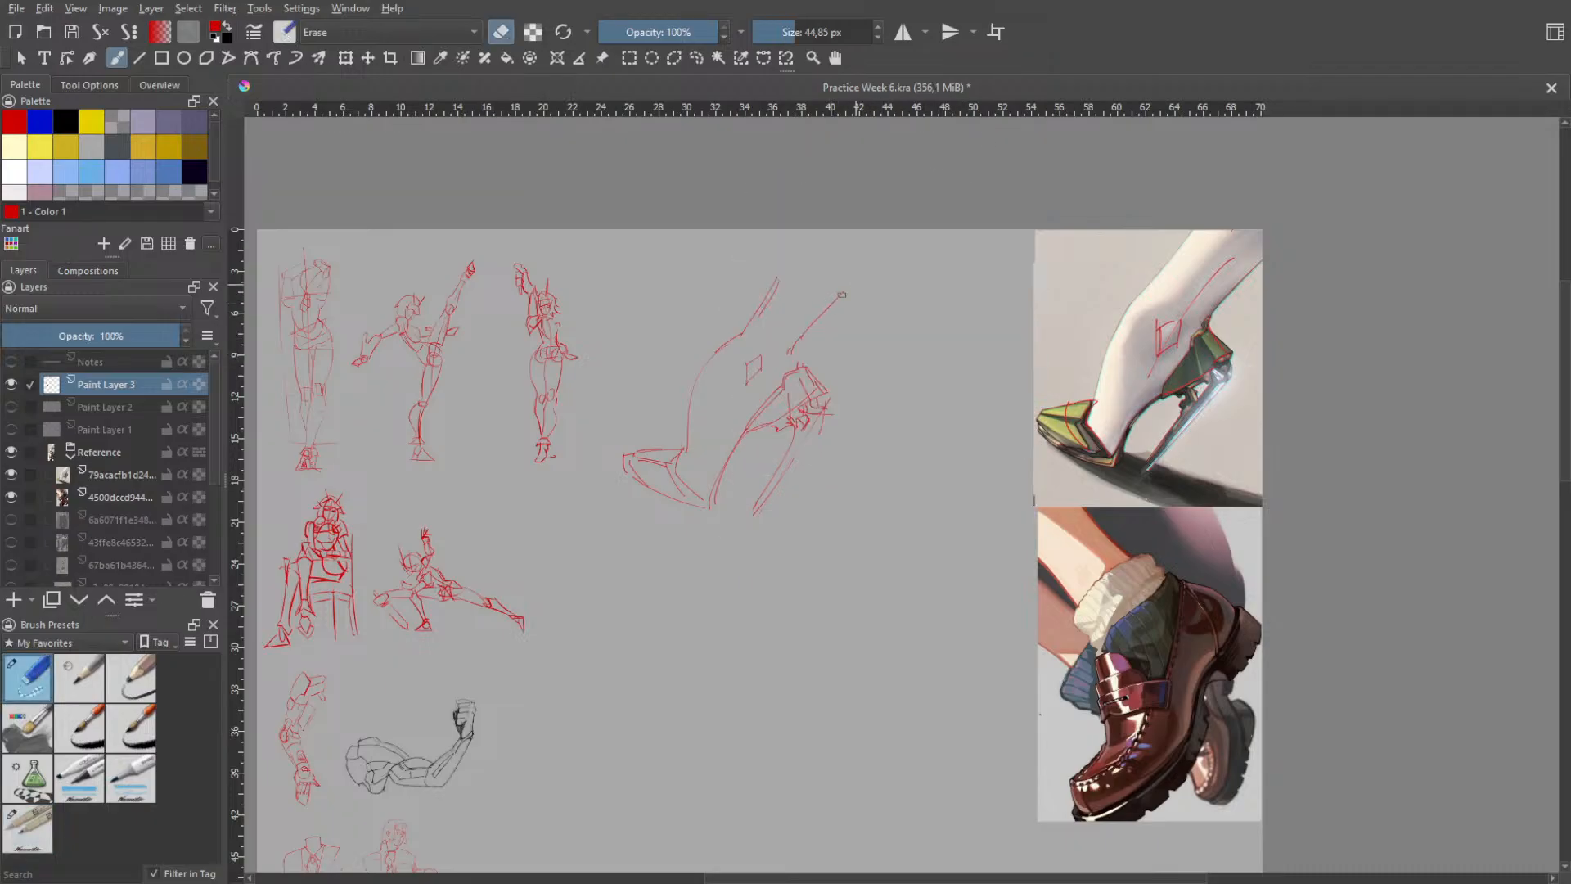
key(e)
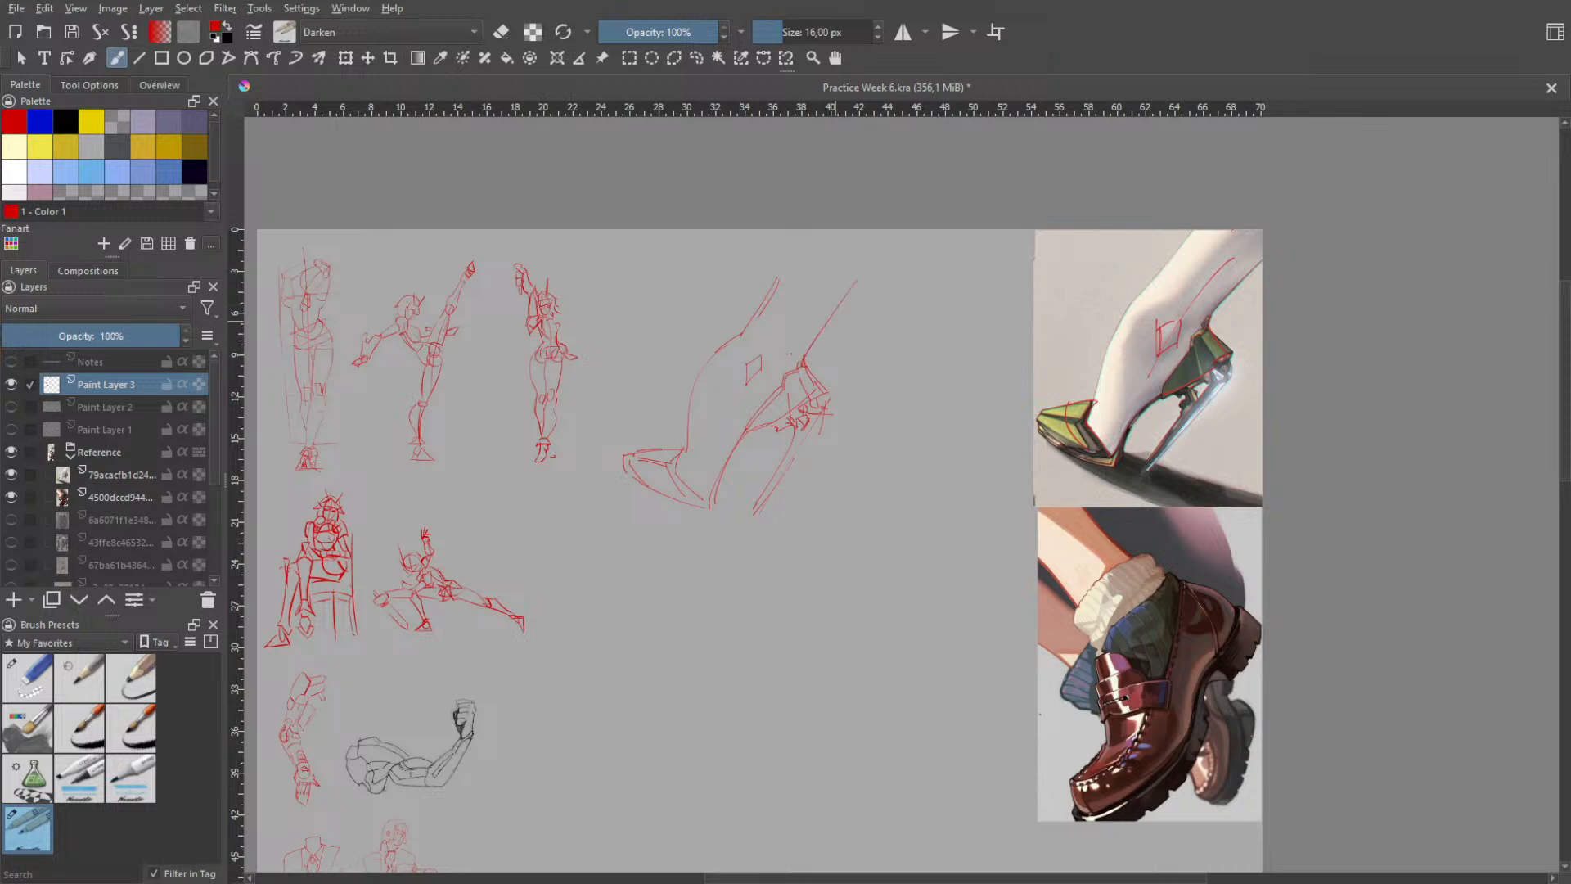
key(ctrl+z)
key(ctrl+z)
drag(806, 355, 892, 286)
key(ctrl+z)
drag(747, 336, 796, 246)
key(ctrl+z)
- Select the whole foot sketch freehand and scale it down to about half its size
click(697, 59)
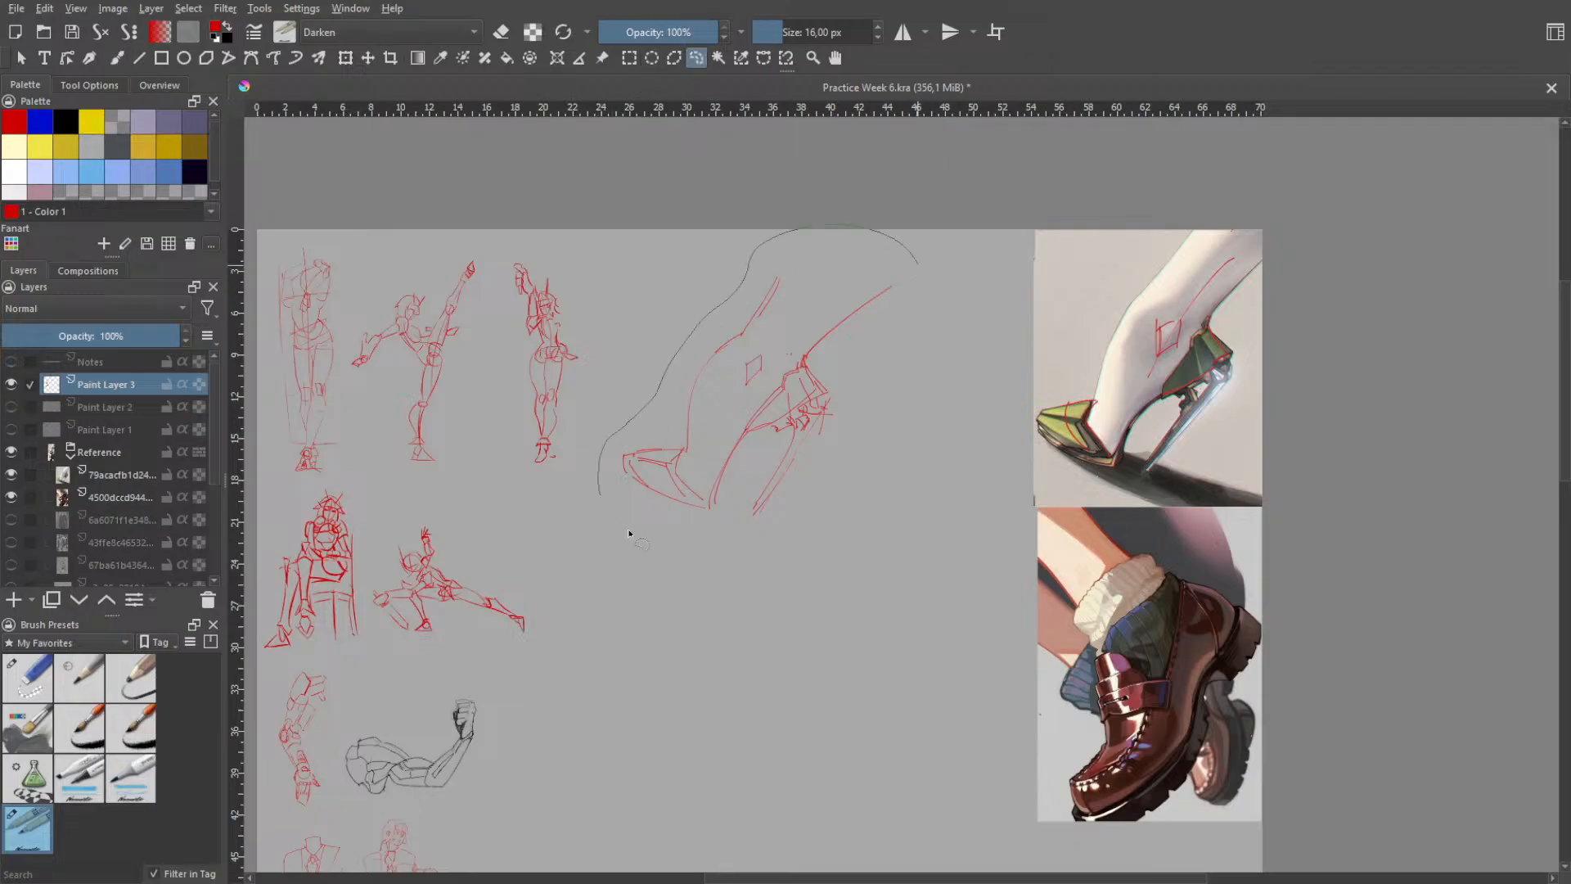
mouse_move(629, 532)
mouse_down()
mouse_move(855, 405)
mouse_move(902, 328)
mouse_move(916, 266)
mouse_up()
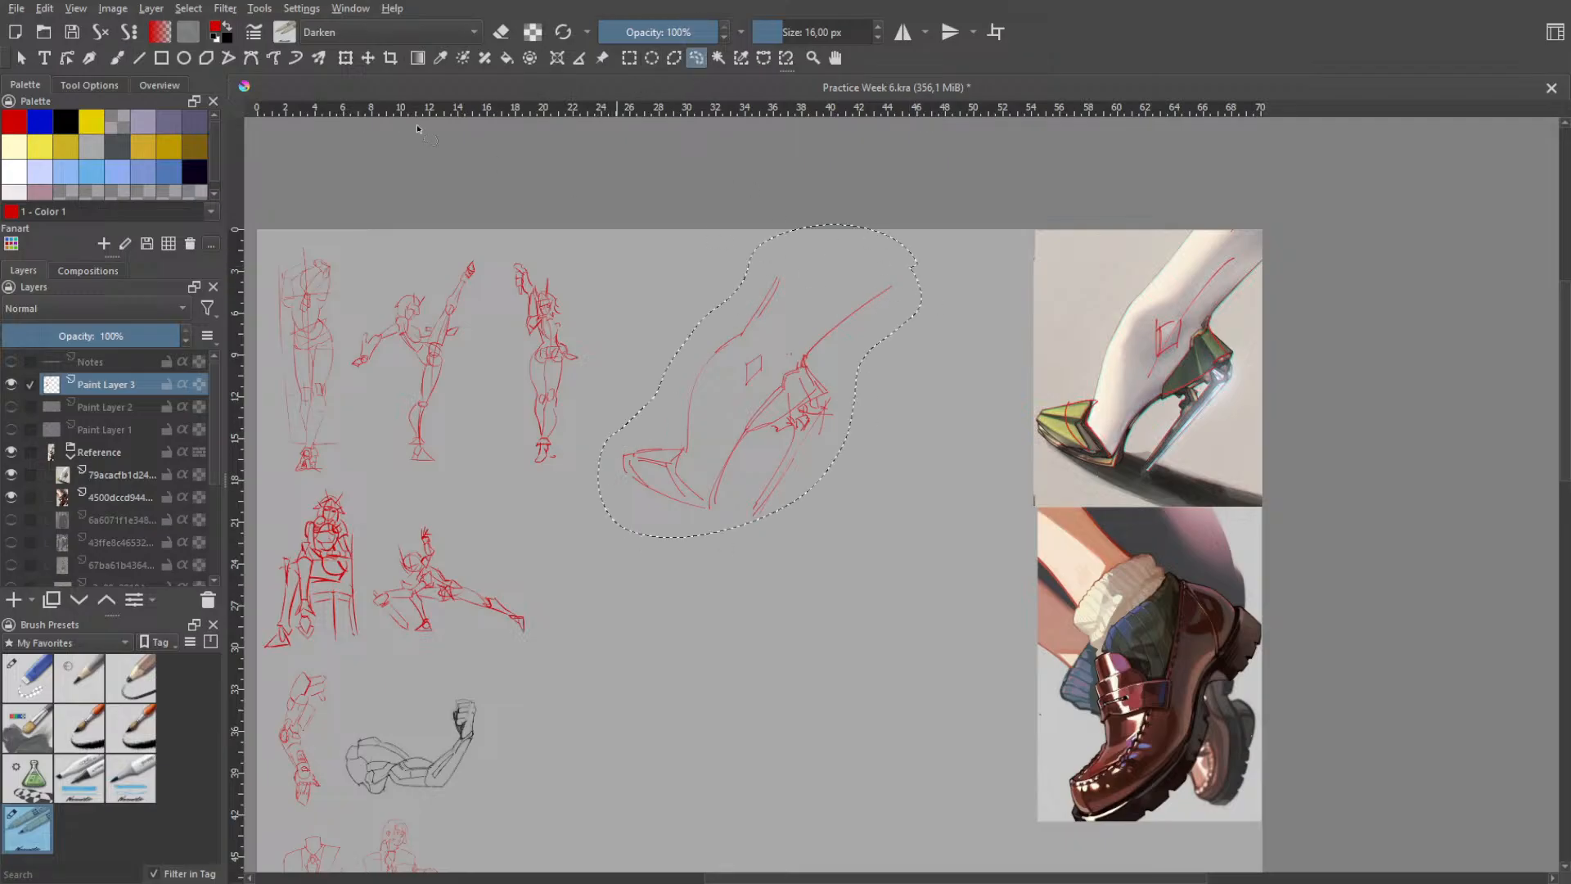
click(346, 57)
mouse_move(894, 407)
mouse_down()
mouse_move(1010, 358)
mouse_move(1203, 344)
mouse_move(1245, 312)
mouse_move(884, 365)
mouse_move(863, 337)
mouse_up()
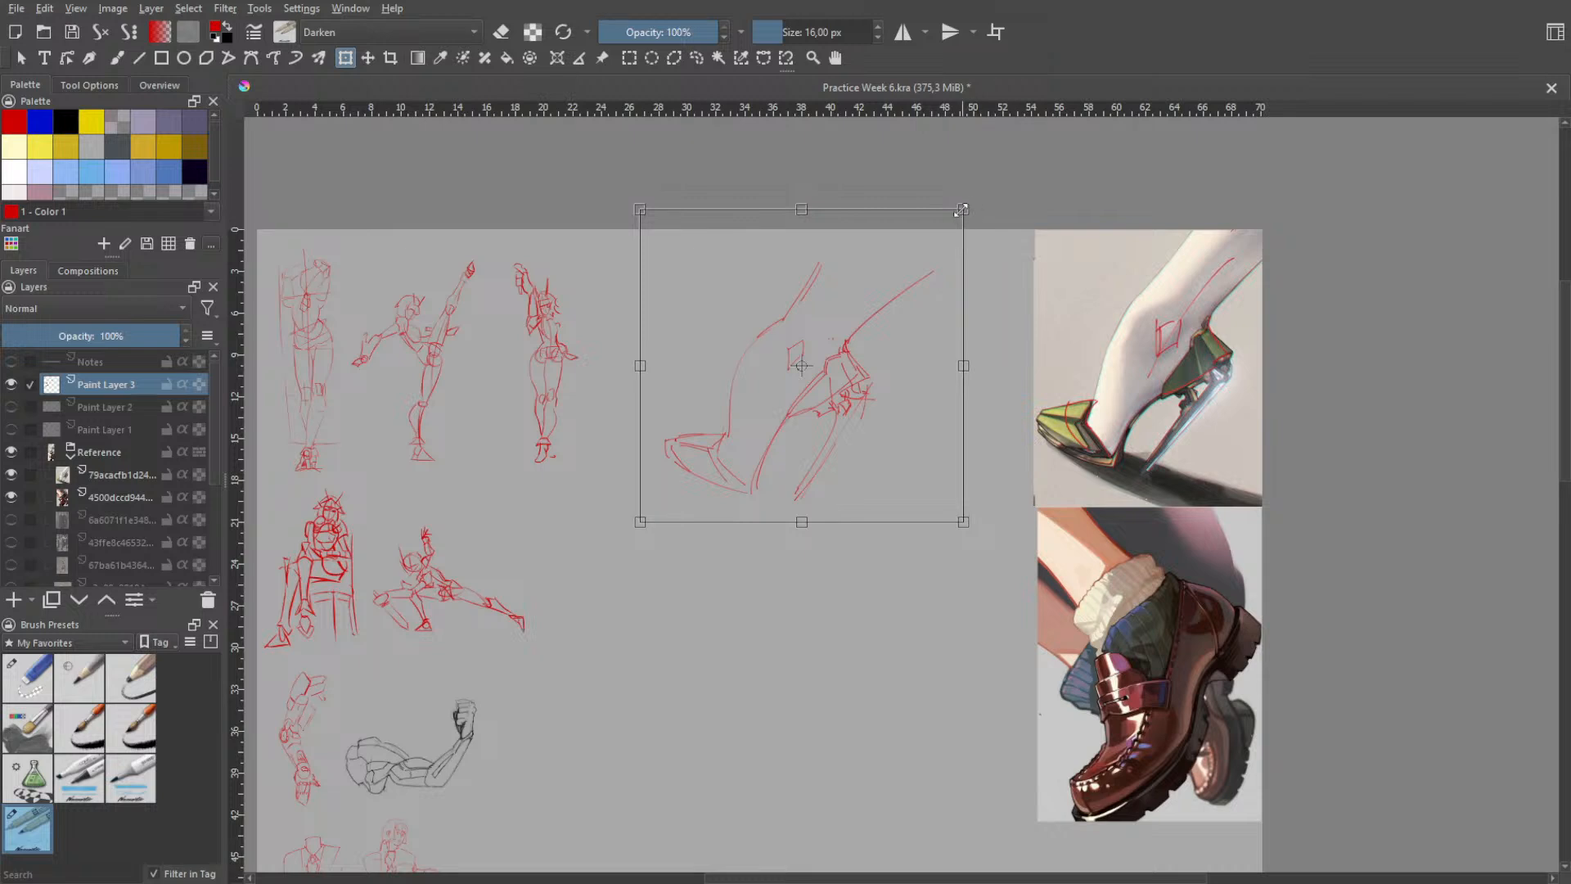
mouse_move(962, 211)
mouse_down()
mouse_move(781, 385)
mouse_move(790, 364)
mouse_up()
mouse_move(719, 631)
mouse_down()
mouse_move(884, 407)
mouse_move(747, 631)
mouse_move(770, 576)
mouse_up()
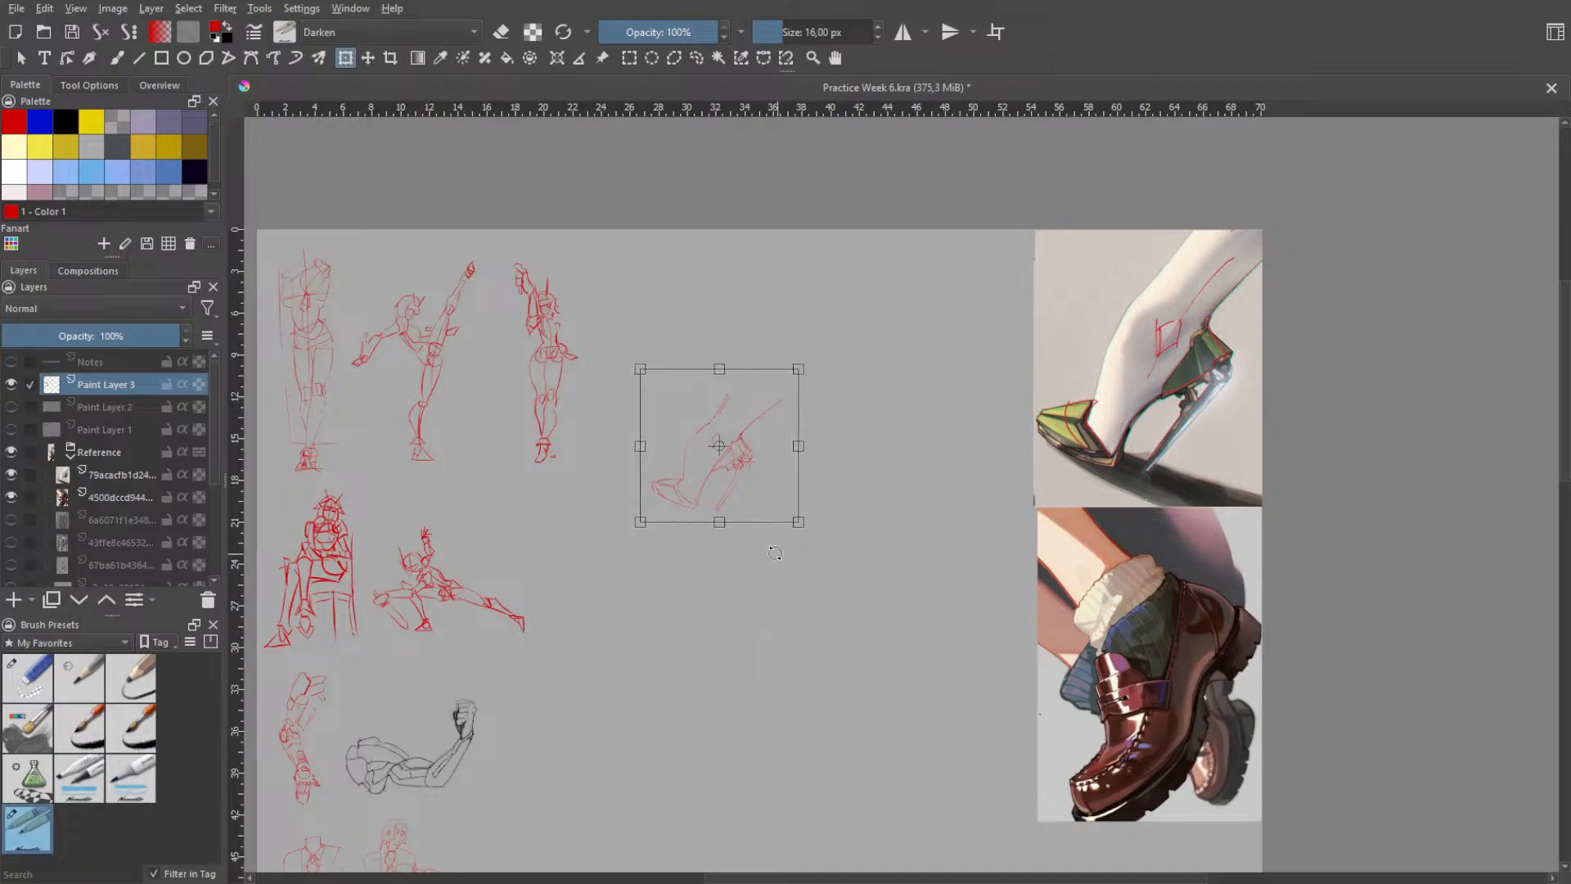
key(Return)
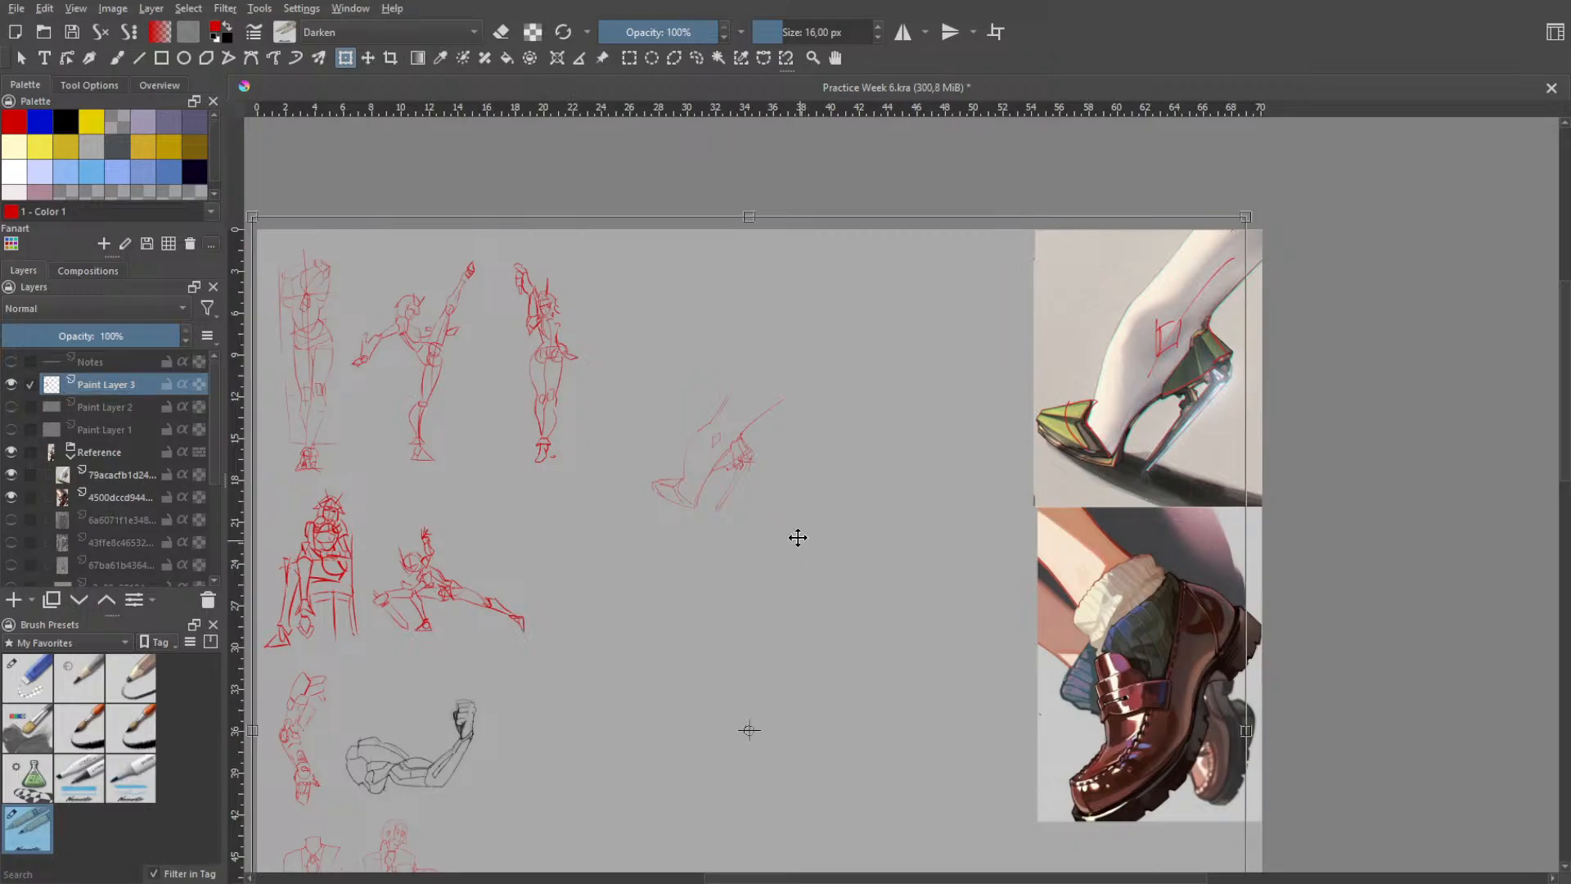
key(ctrl+z)
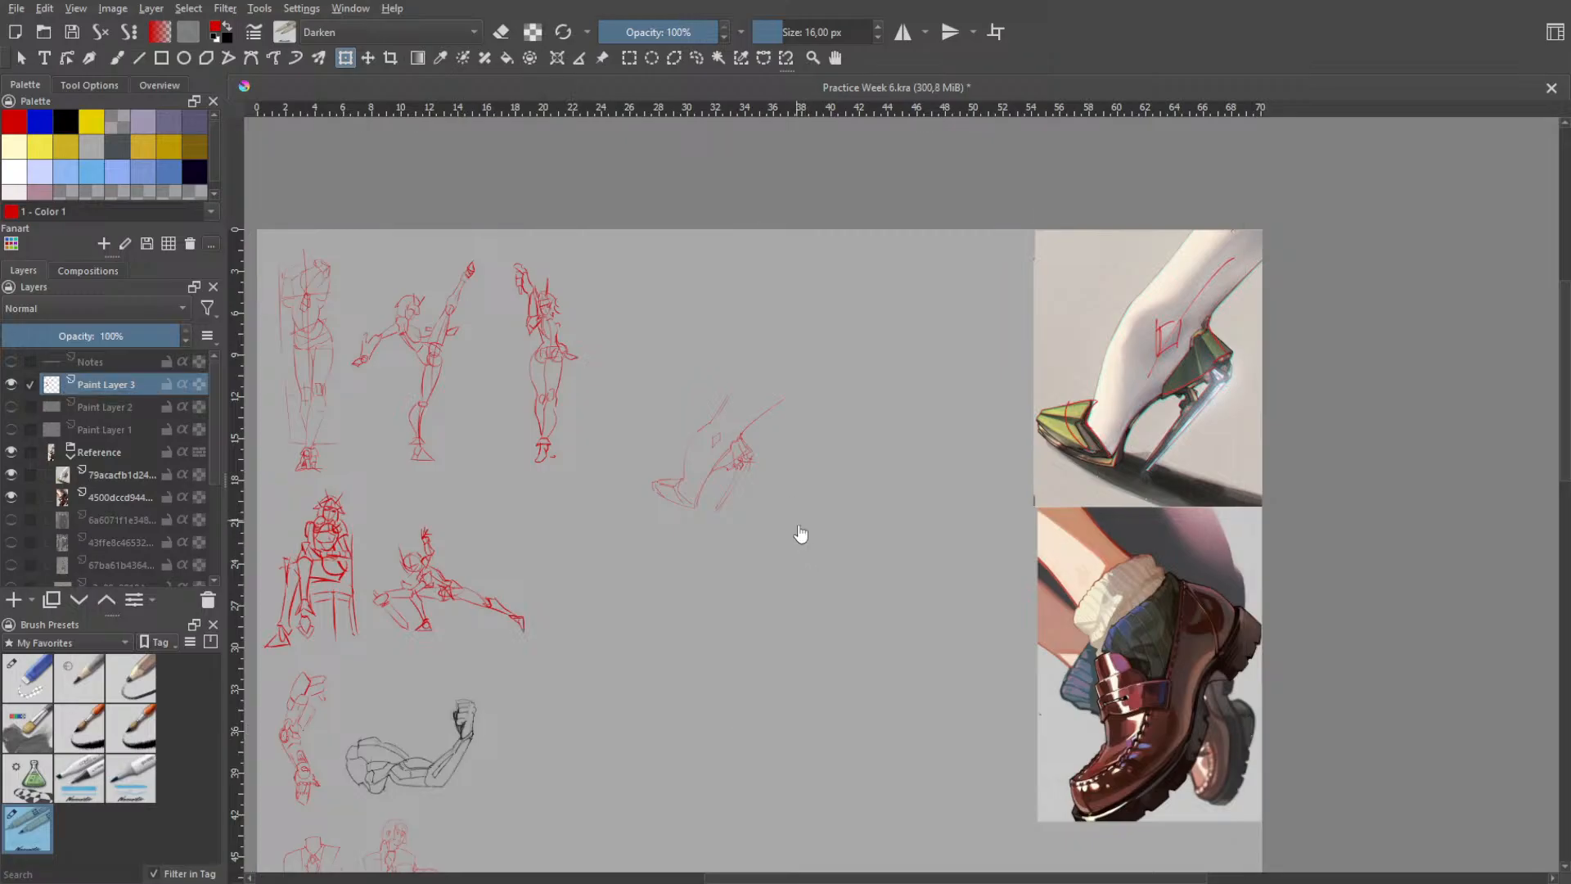
key(ctrl+z)
click(746, 615)
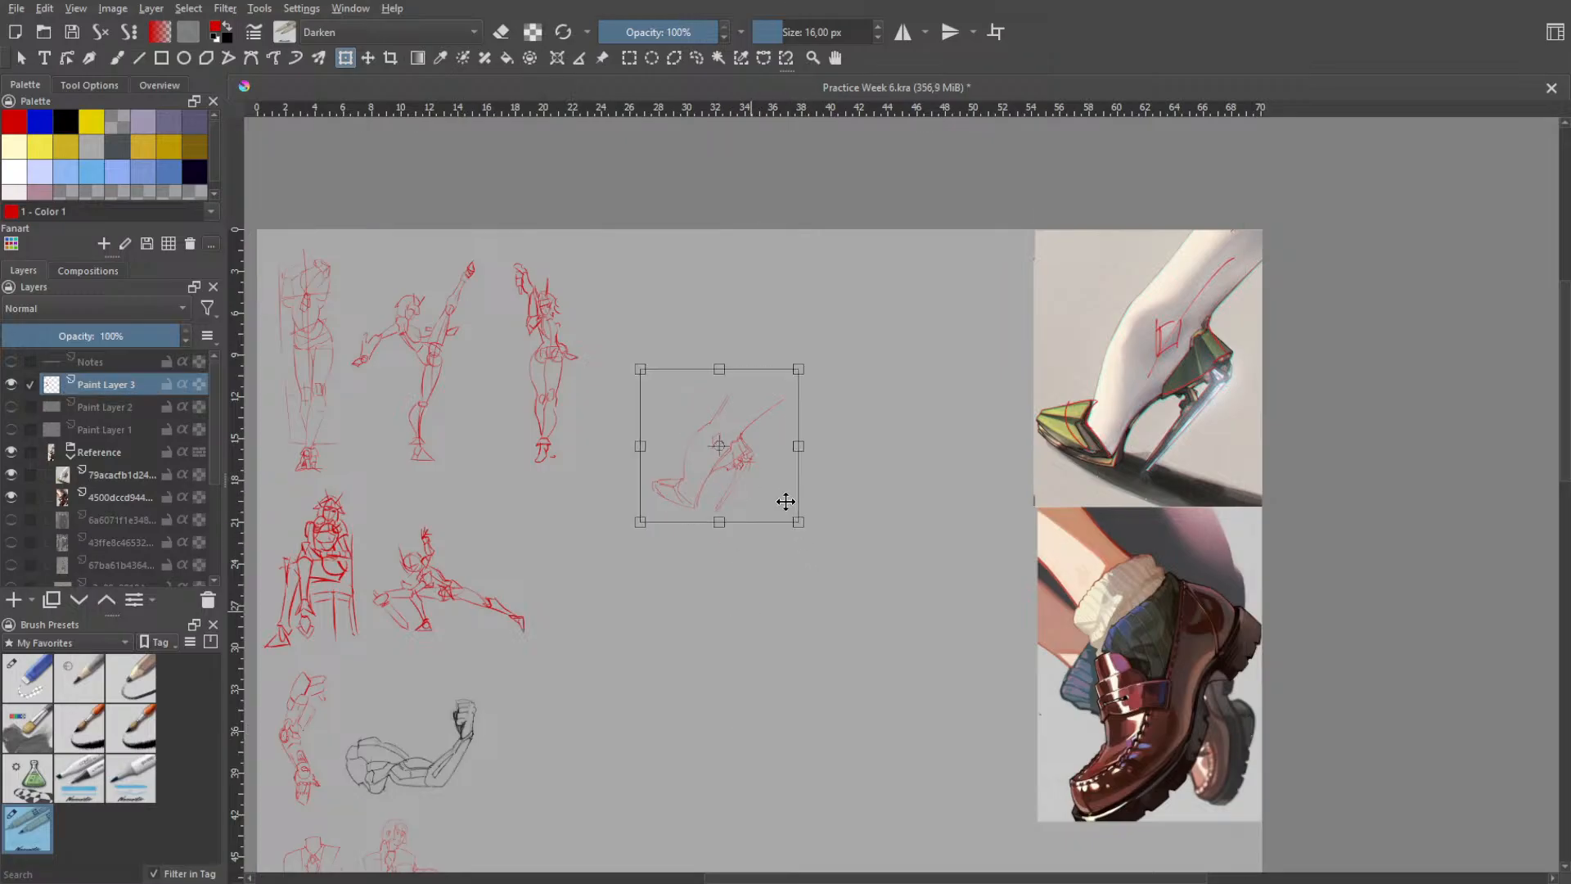
- Move the reduced foot sketch to the lowest row, beside the last red figure sketch, and shrink it slightly more
key(h)
scroll(772, 636, down, 3)
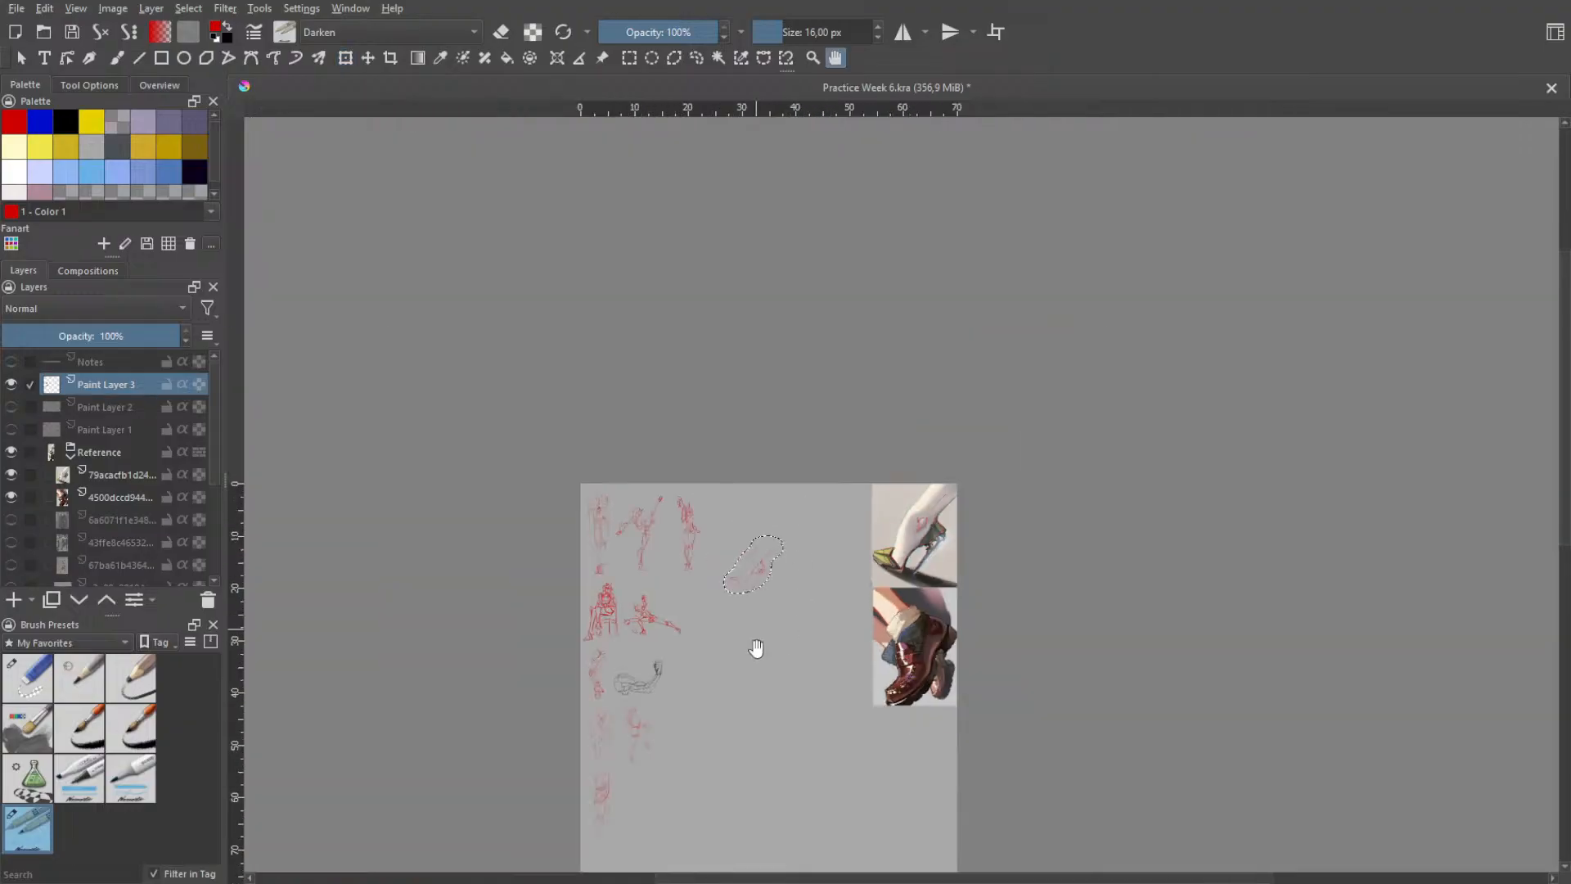
drag(745, 730, 834, 487)
scroll(801, 501, up, 2)
drag(816, 377, 820, 516)
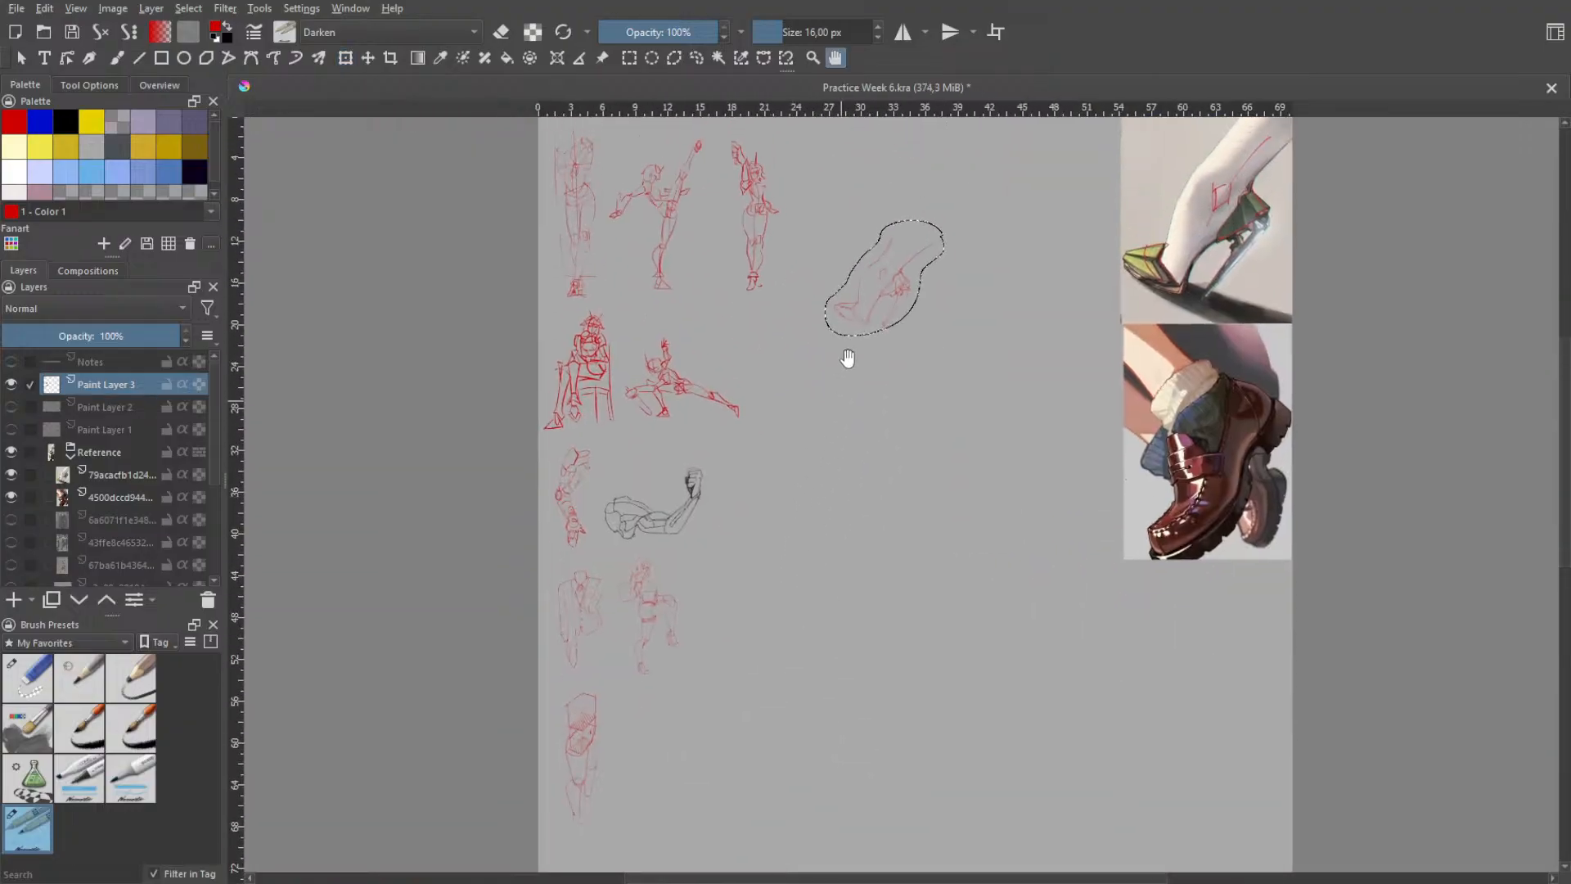
key(ctrl+t)
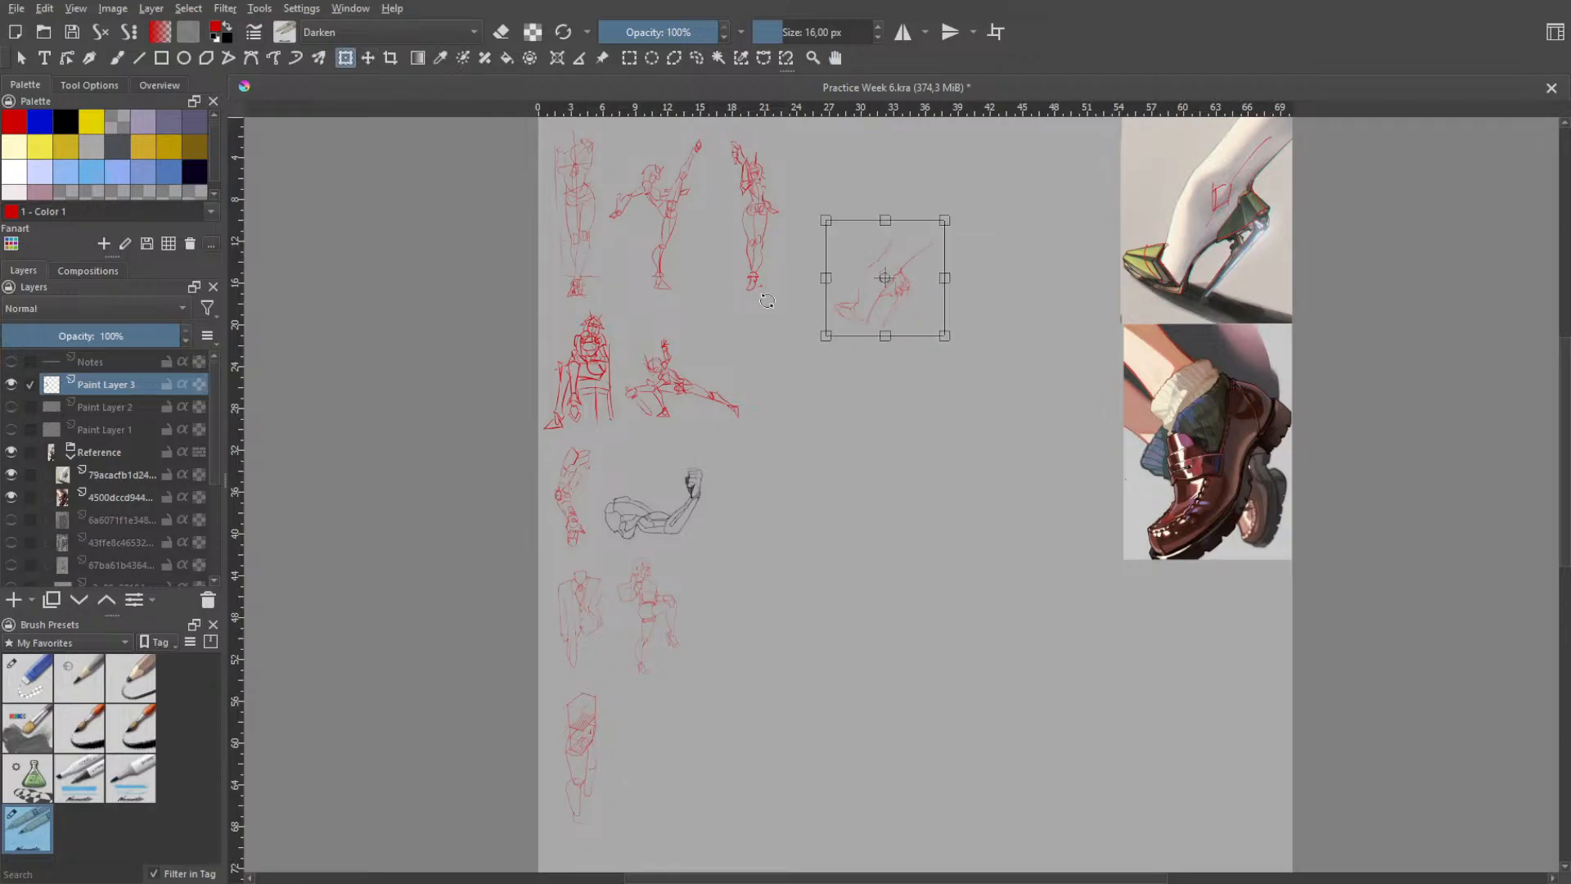
mouse_move(882, 267)
mouse_down()
mouse_move(775, 701)
mouse_move(709, 793)
mouse_move(678, 748)
mouse_up()
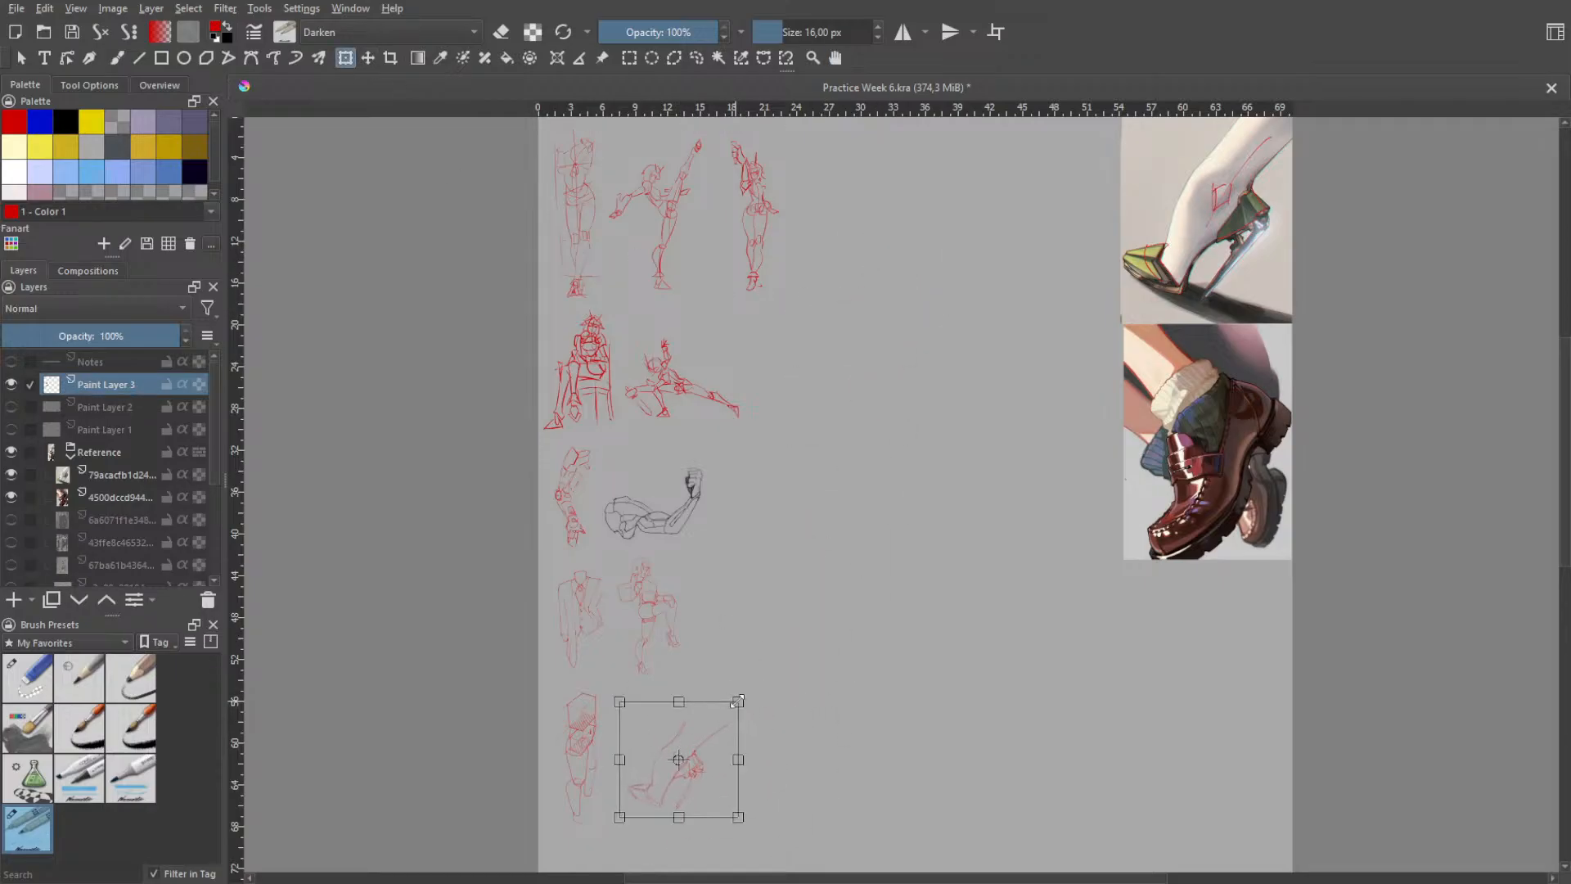
drag(738, 700, 682, 757)
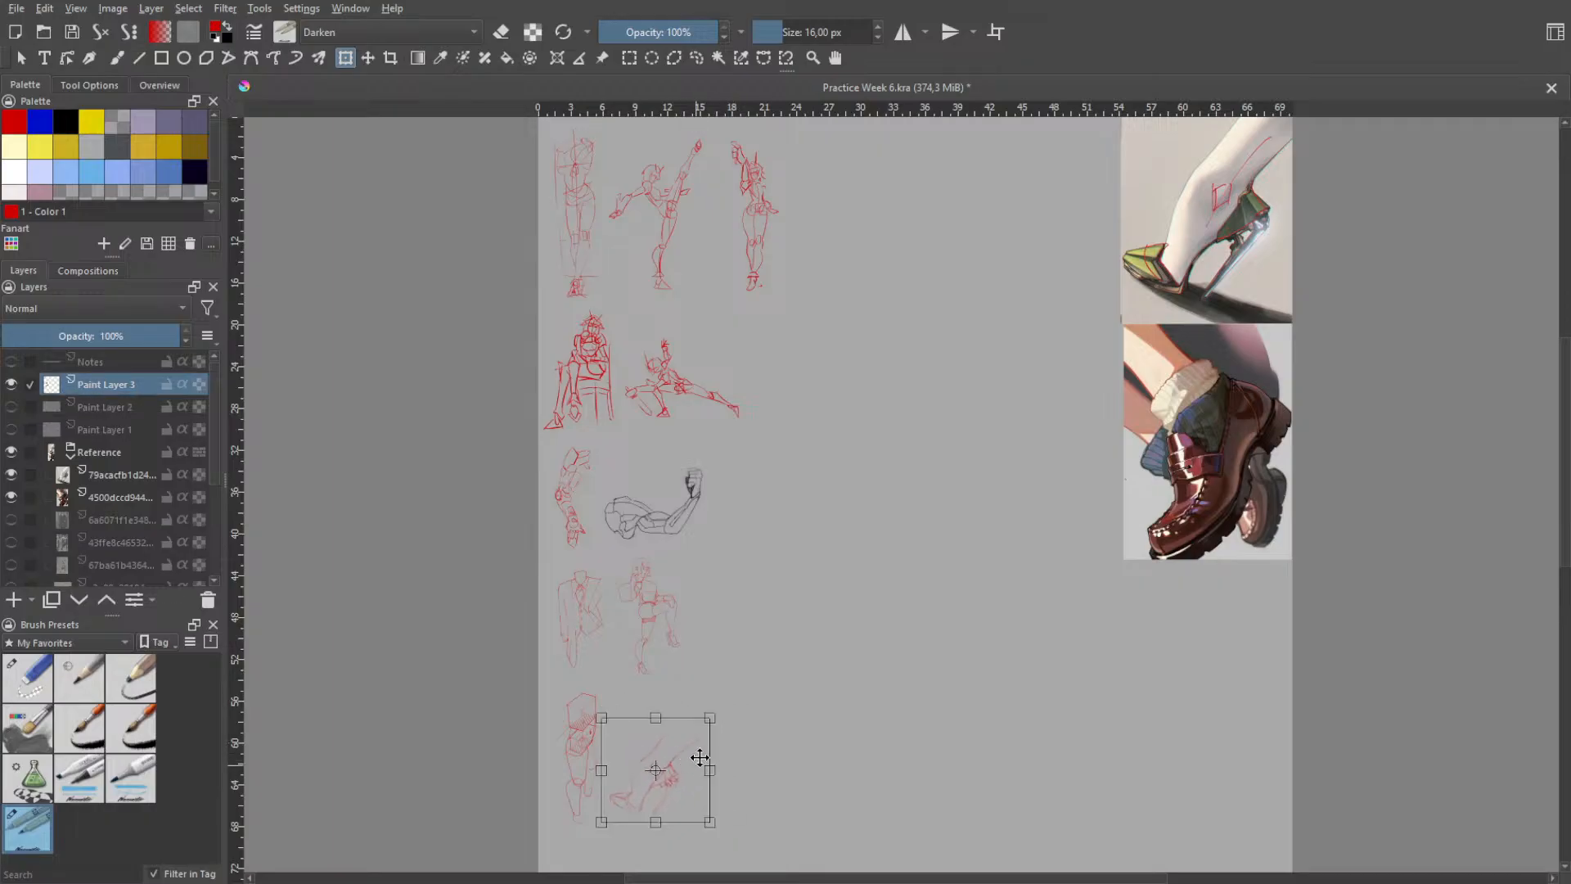
key(Return)
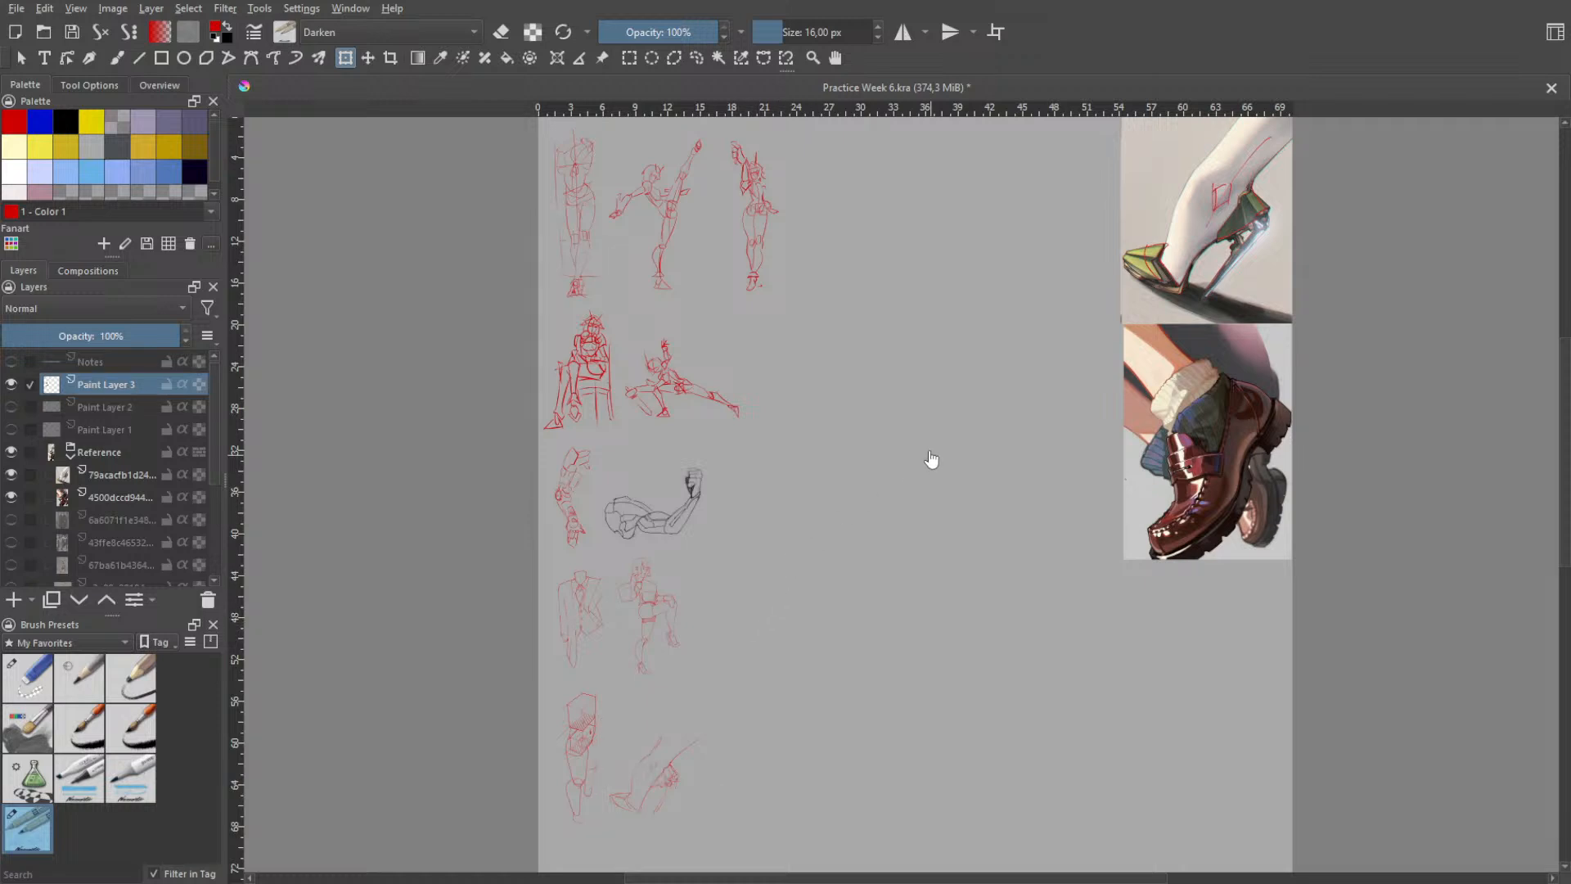
- Try to mark construction lines across the loafer's tongue and strap over the reference
key(h)
scroll(1050, 433, up, 1)
drag(1148, 494, 930, 494)
scroll(997, 485, up, 1)
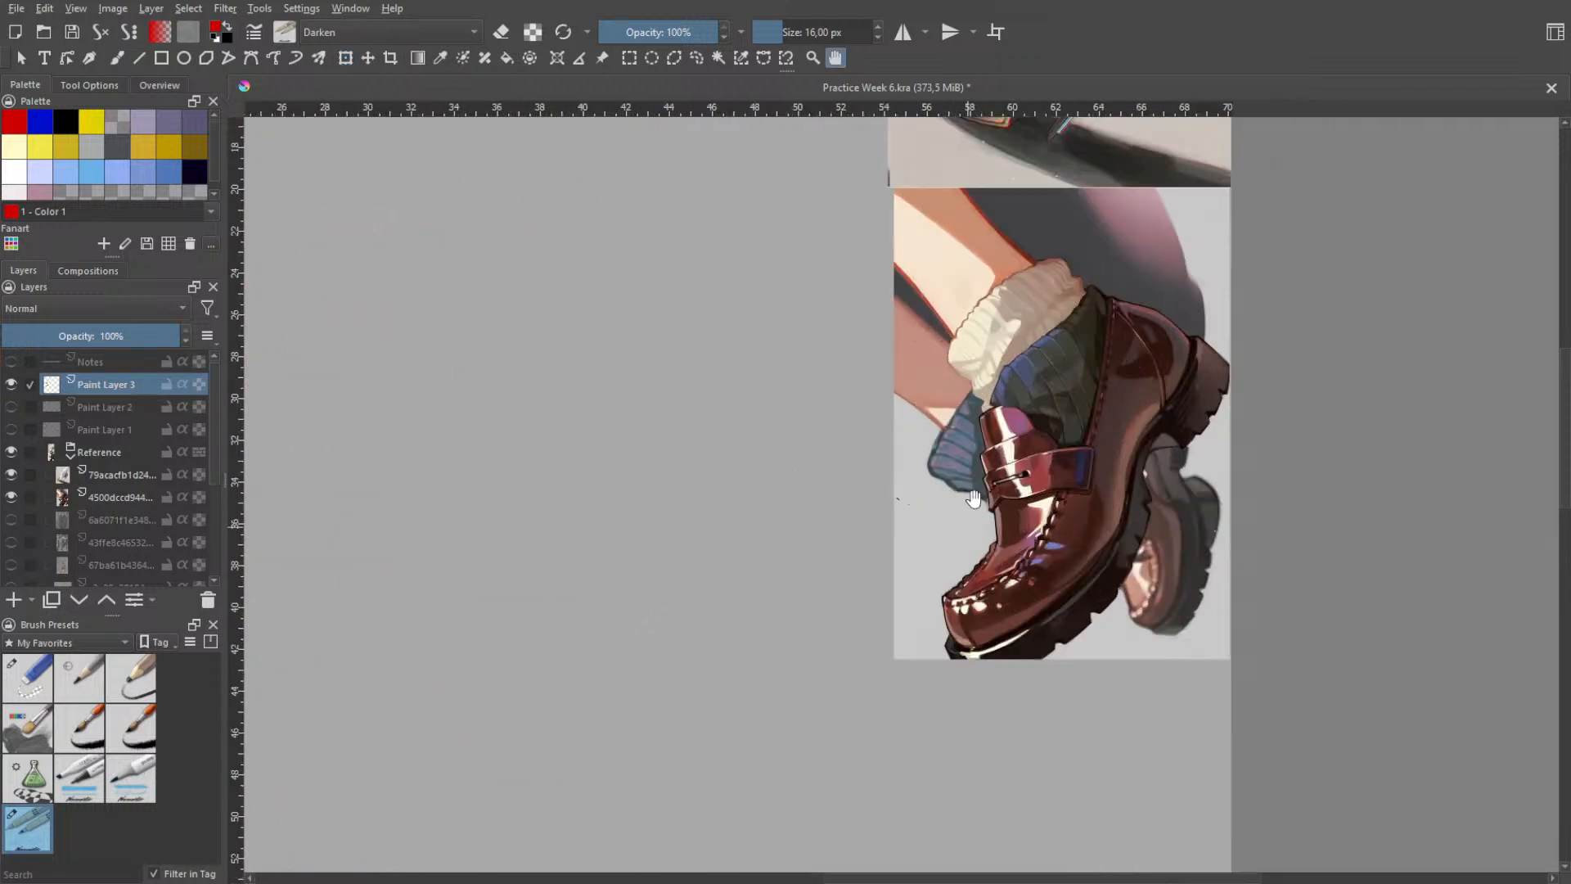
key(b)
key(ctrl+z)
drag(990, 402, 1103, 515)
key(ctrl+z)
mouse_move(1003, 452)
mouse_down()
mouse_move(1022, 422)
mouse_move(1119, 535)
mouse_up()
key(ctrl+z)
key(ctrl+z)
drag(987, 449, 1111, 506)
- Try to trace the curve of the loafer's sole from the arch up to the heel block
key(ctrl+z)
mouse_move(980, 498)
mouse_down()
mouse_move(1121, 520)
mouse_move(1186, 376)
mouse_up()
key(ctrl+z)
key(ctrl+z)
drag(1129, 522, 1170, 409)
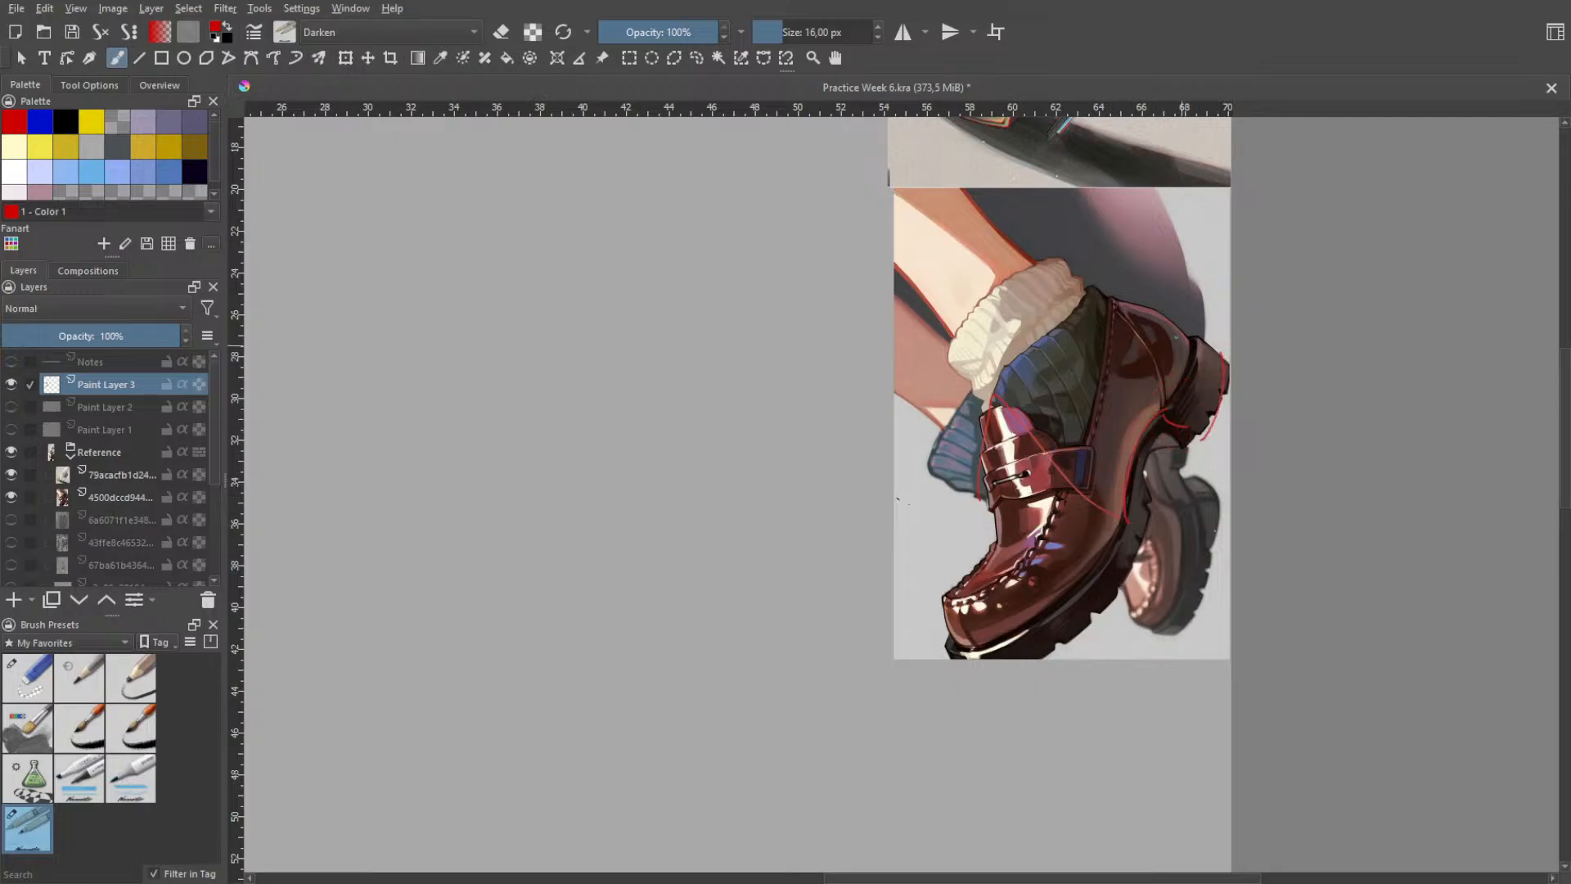
key(ctrl+z)
key(ctrl+z)
key(ctrl+z)
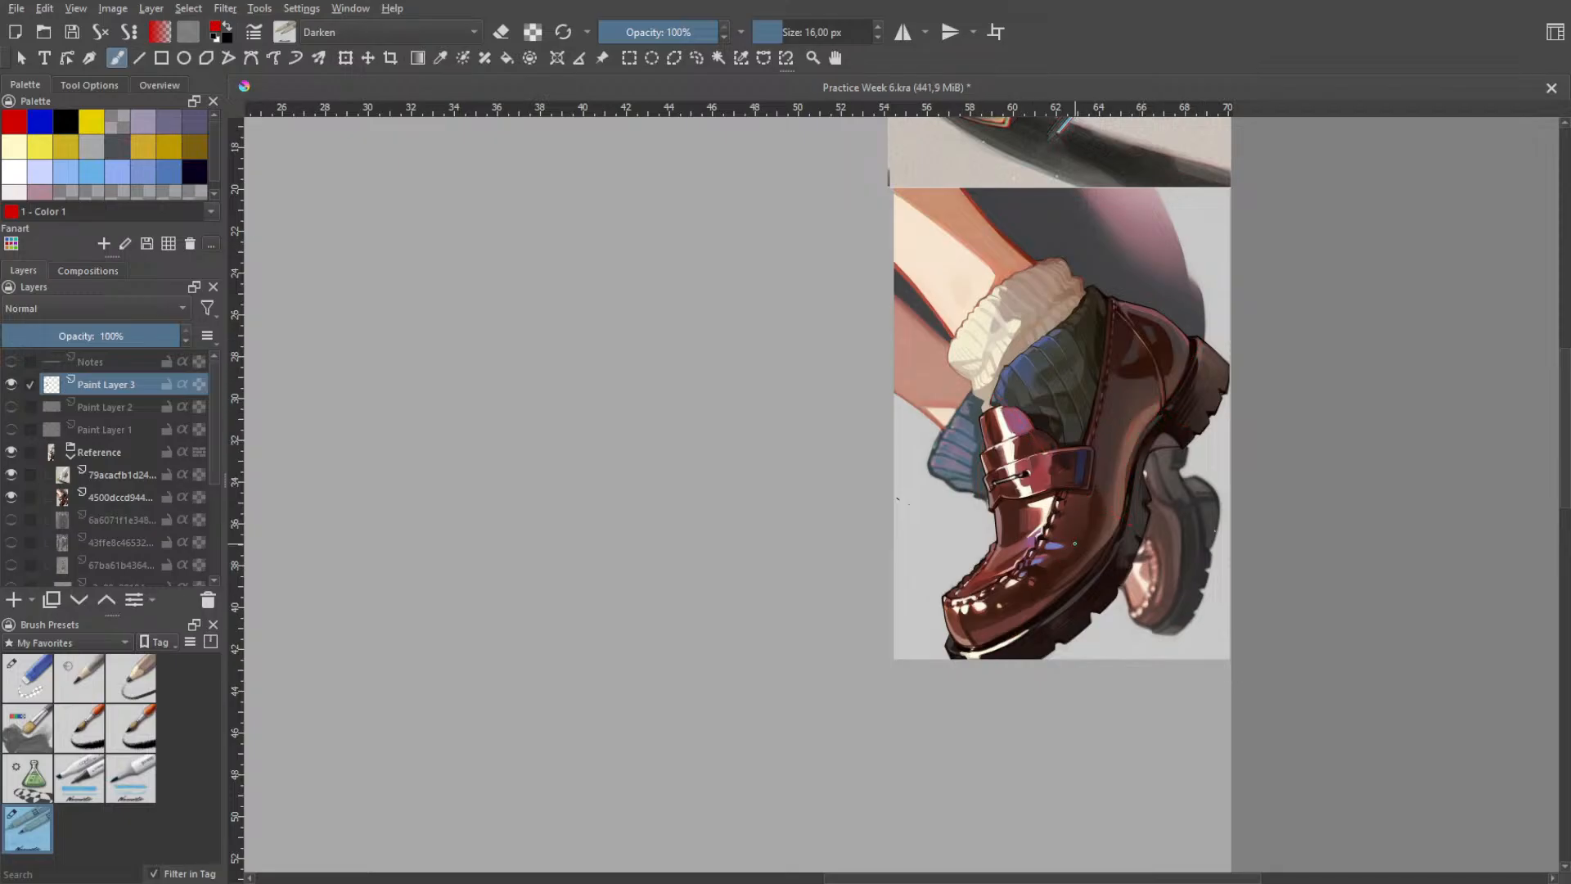
- Draw a long box over the loafer reference, with edges from toe to heel and a front face at the toe
drag(1211, 330, 1013, 635)
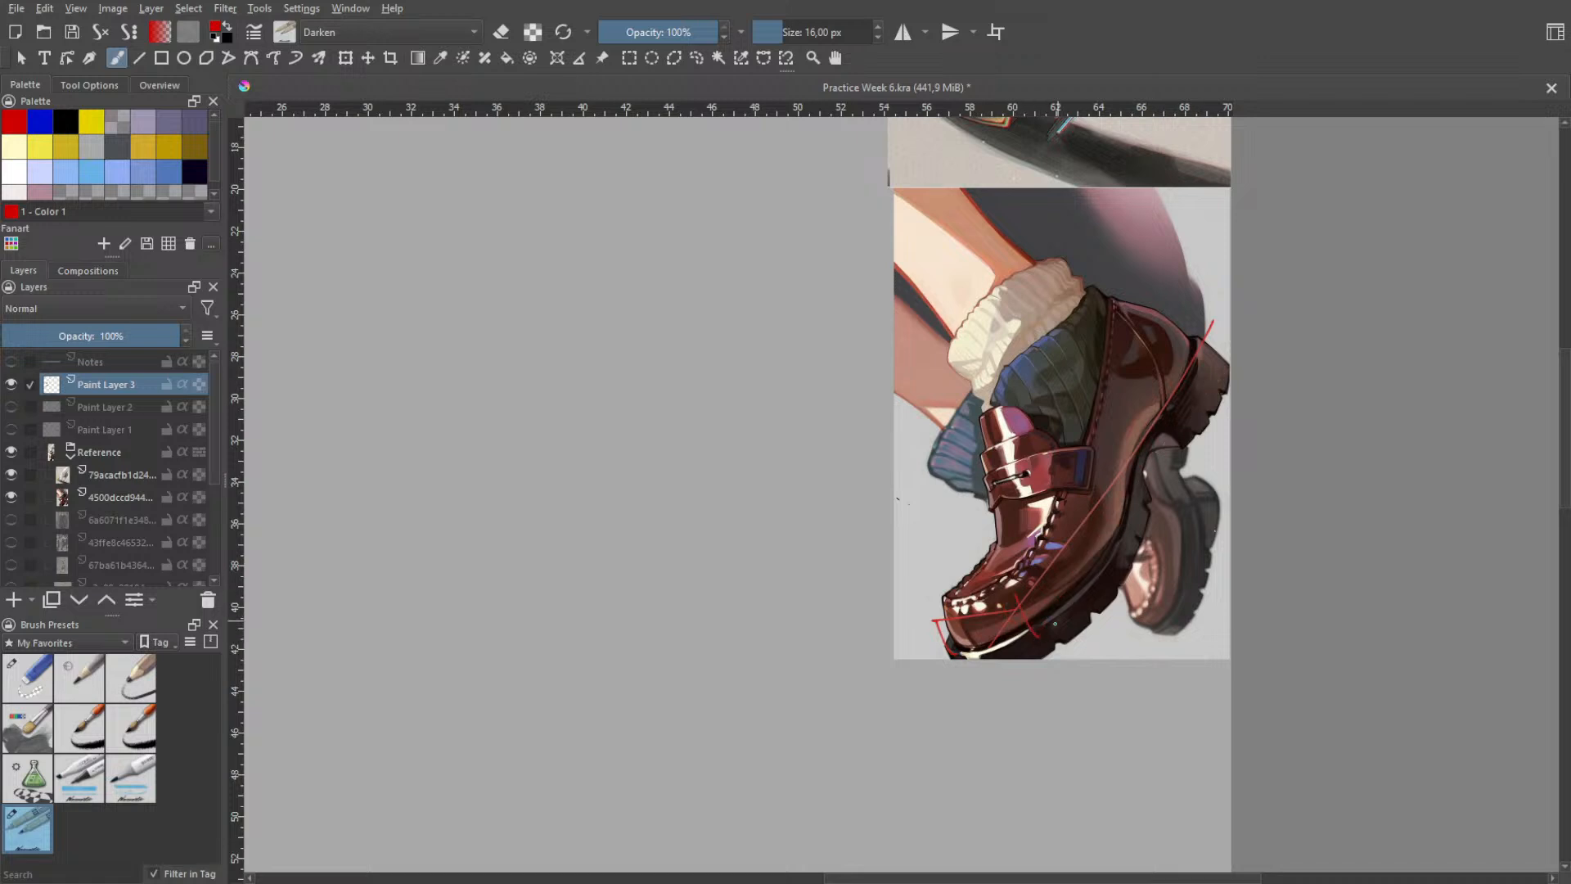
drag(1036, 641, 1189, 446)
key(ctrl+z)
drag(932, 619, 1125, 376)
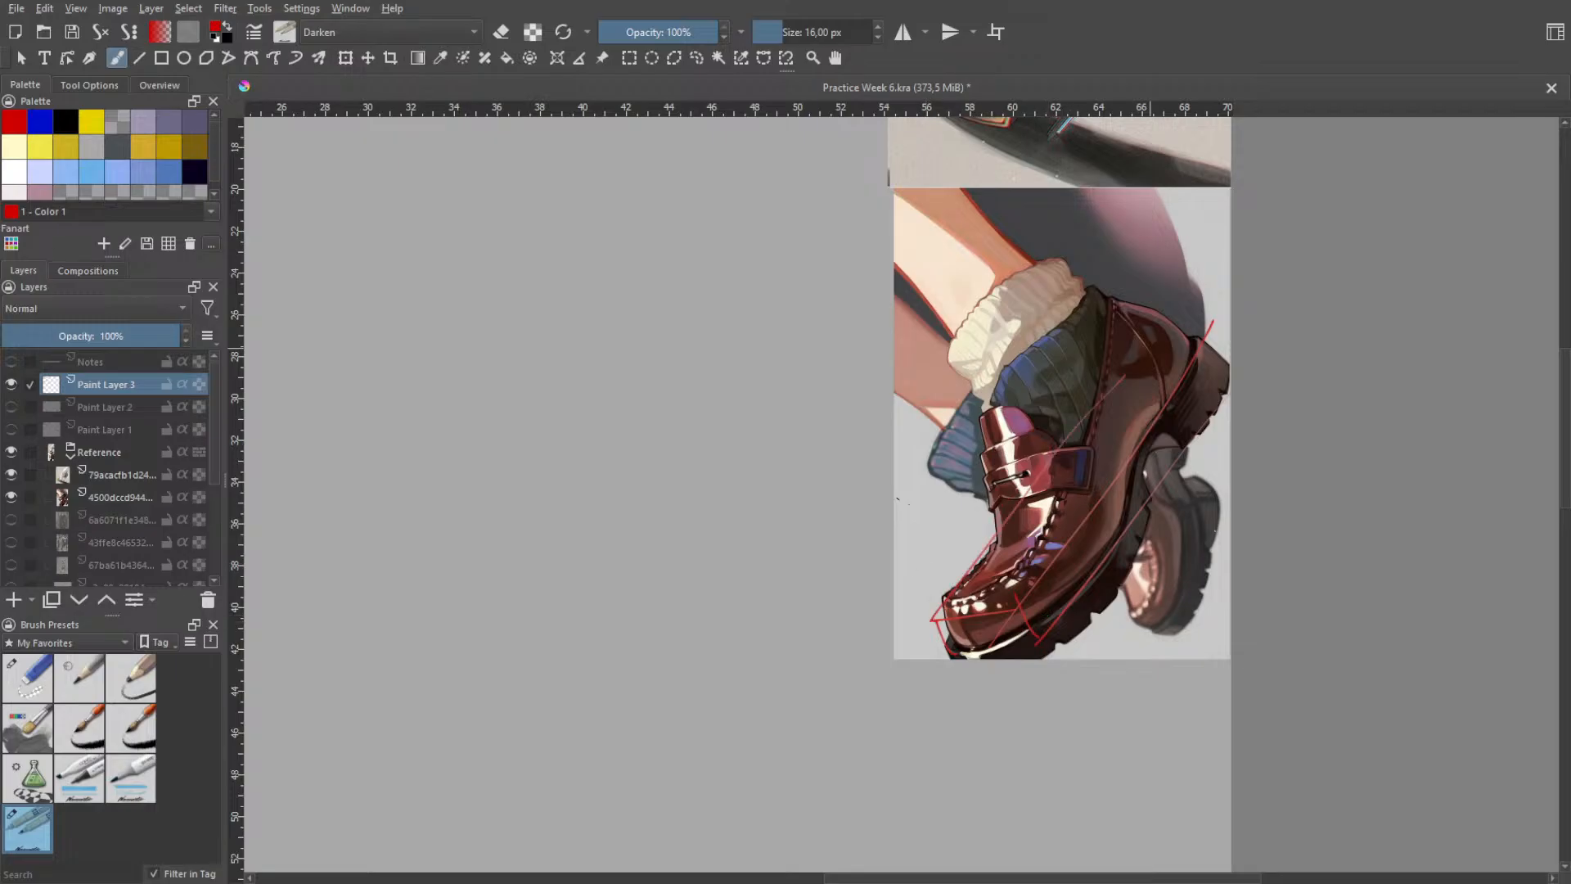
key(ctrl+z)
mouse_move(947, 584)
mouse_down()
mouse_move(1110, 404)
mouse_move(1196, 337)
mouse_move(1108, 401)
mouse_up()
key(ctrl+z)
key(ctrl+z)
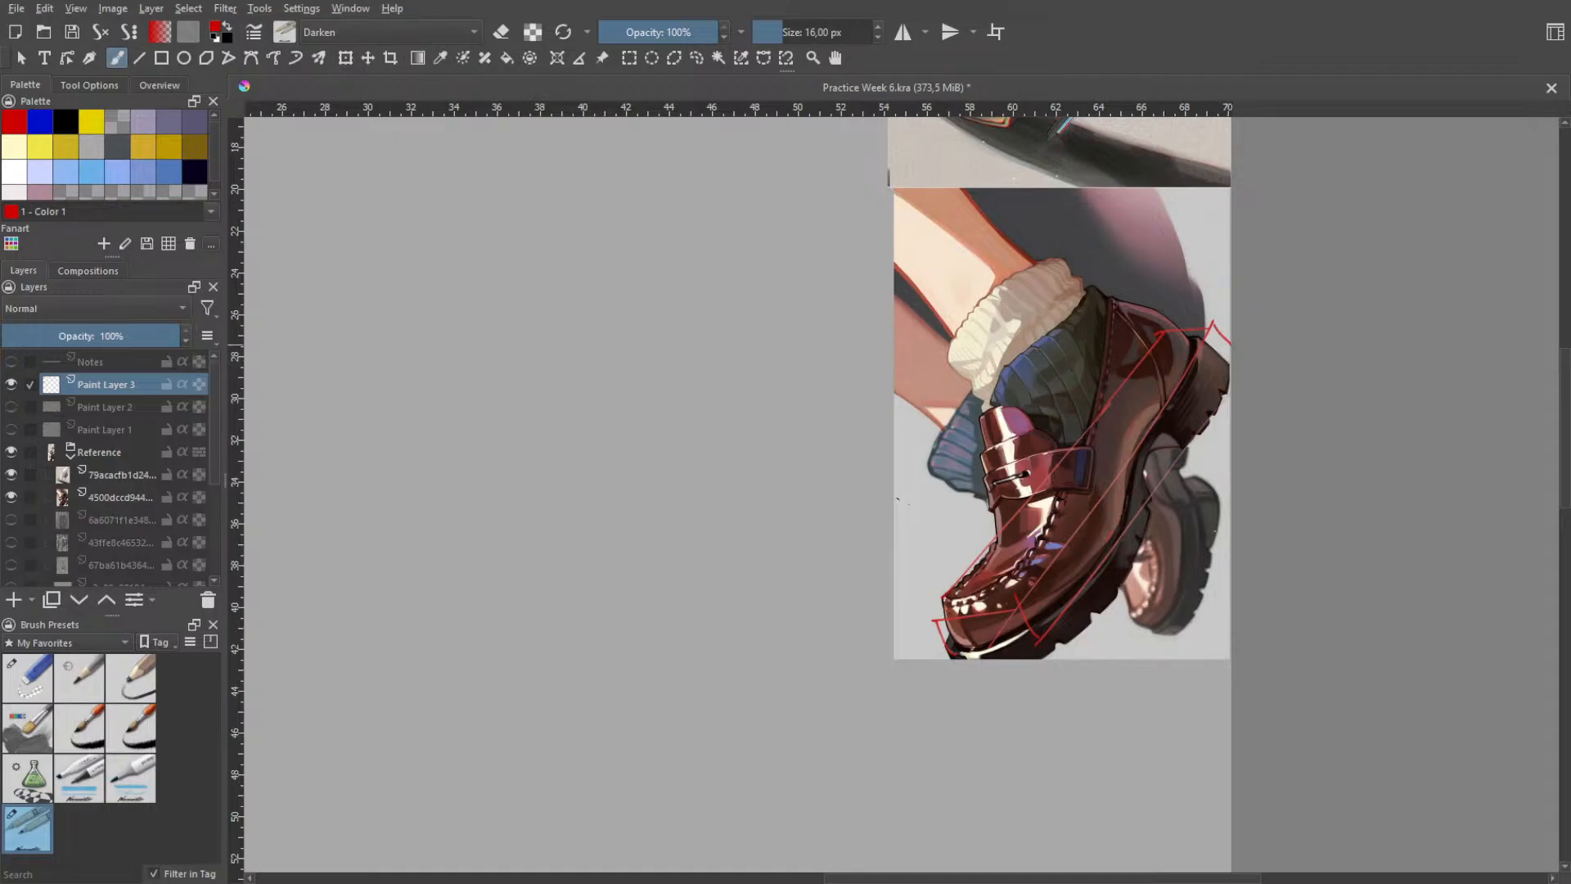
- Draw the lower edge of the loafer's thick sole from the arch down to the toe, retrying until it fits
drag(1229, 385, 1200, 428)
key(ctrl+z)
drag(1170, 507, 1040, 660)
key(ctrl+z)
drag(1171, 511, 1050, 669)
- Extend the box's front face below the toe and close it with a lower edge, undoing misplaced strokes
drag(947, 655, 970, 684)
key(ctrl+z)
drag(947, 647, 966, 692)
drag(1029, 632, 1052, 683)
key(ctrl+z)
drag(956, 673, 1050, 676)
key(ctrl+z)
key(ctrl+z)
key(ctrl+z)
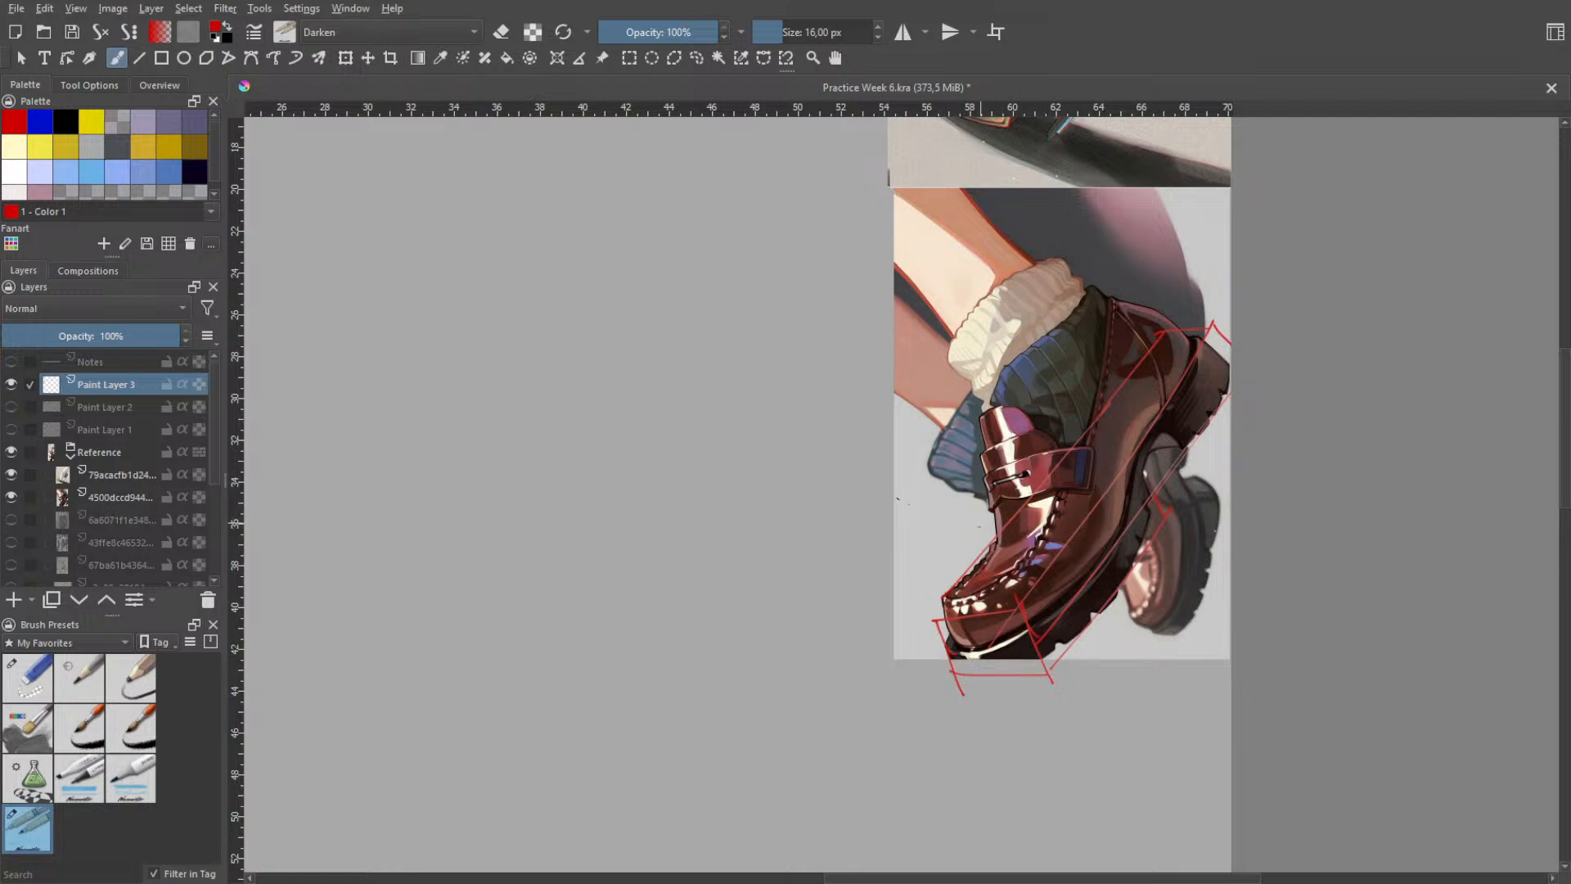
- Block in the loafer's upper toe edge, tongue and ankle curve, checking the construction with the Reference group temporarily hidden
mouse_move(936, 596)
mouse_down()
mouse_move(943, 616)
mouse_move(998, 535)
mouse_up()
drag(1067, 324, 1065, 350)
key(ctrl+z)
mouse_move(1062, 322)
mouse_down()
mouse_move(1054, 370)
mouse_move(1064, 361)
mouse_up()
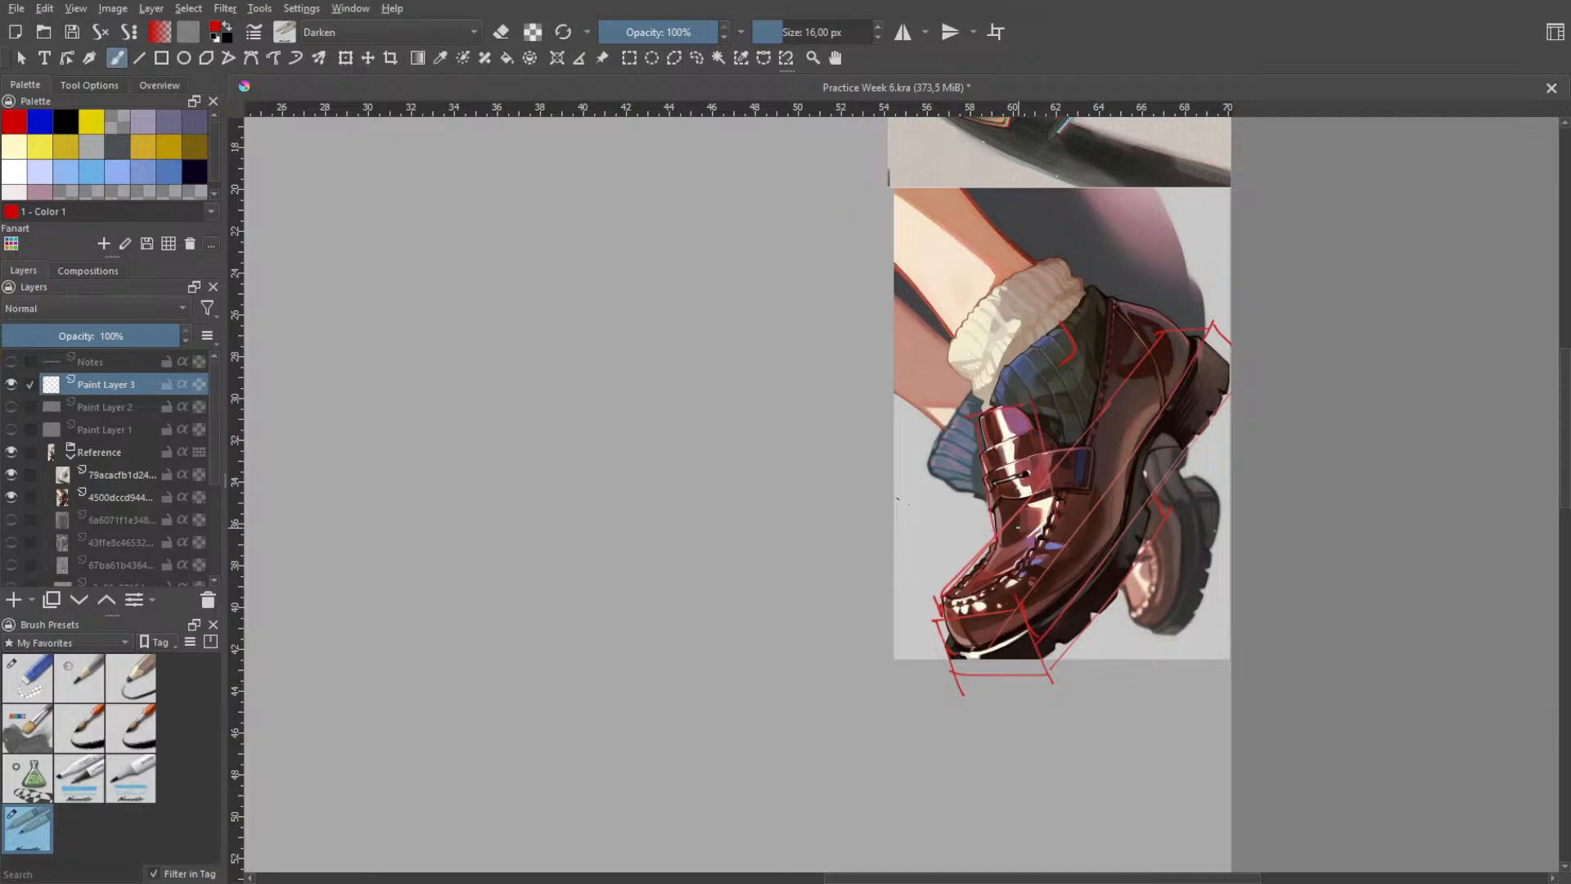
click(11, 452)
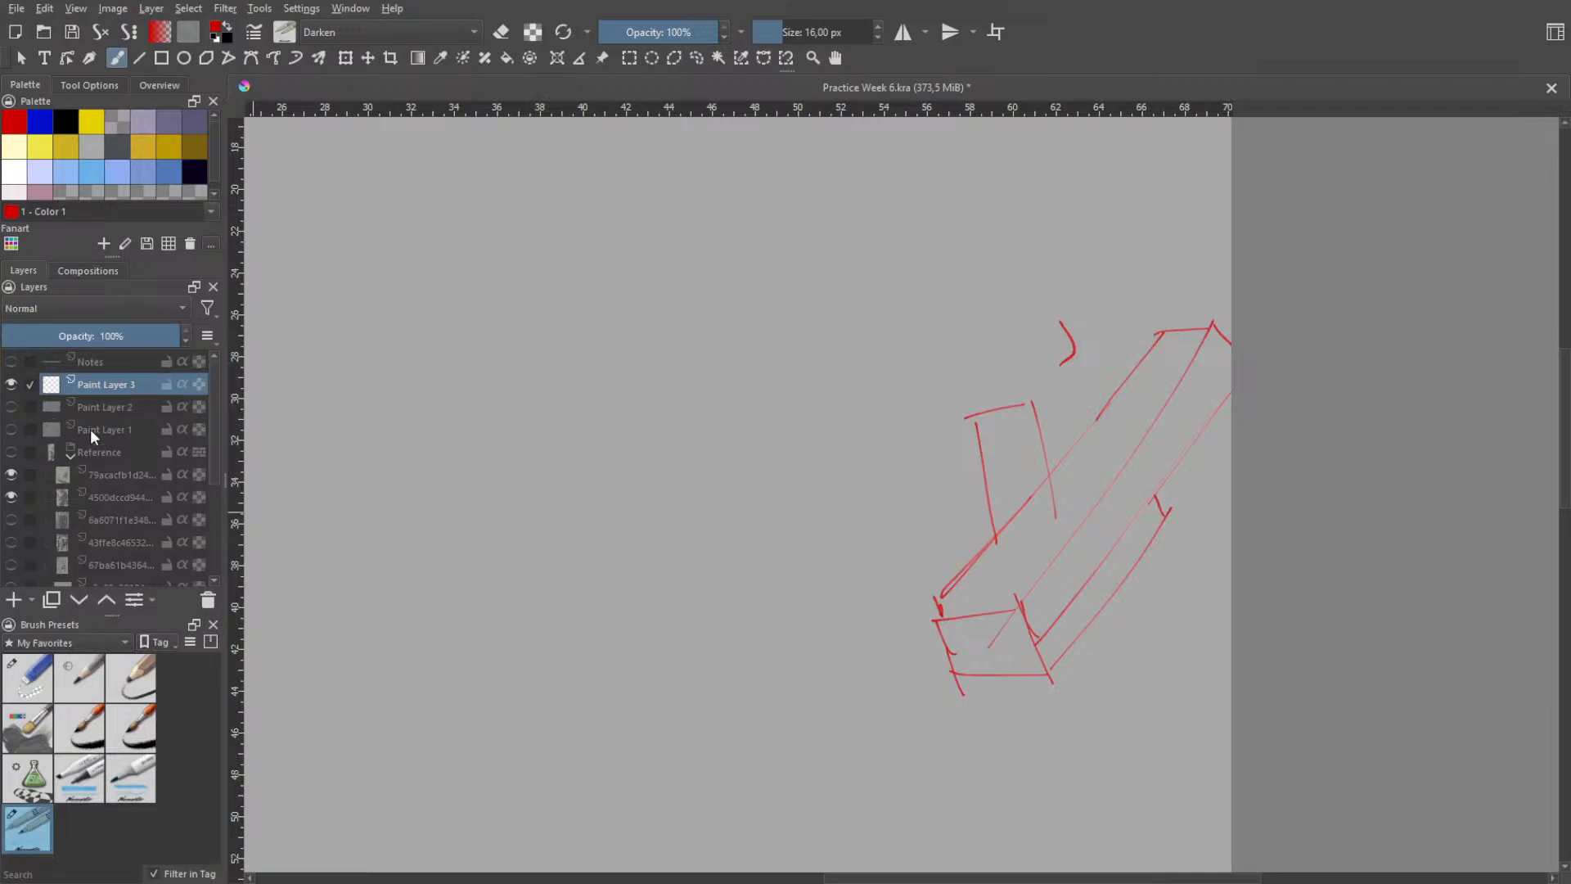
click(11, 451)
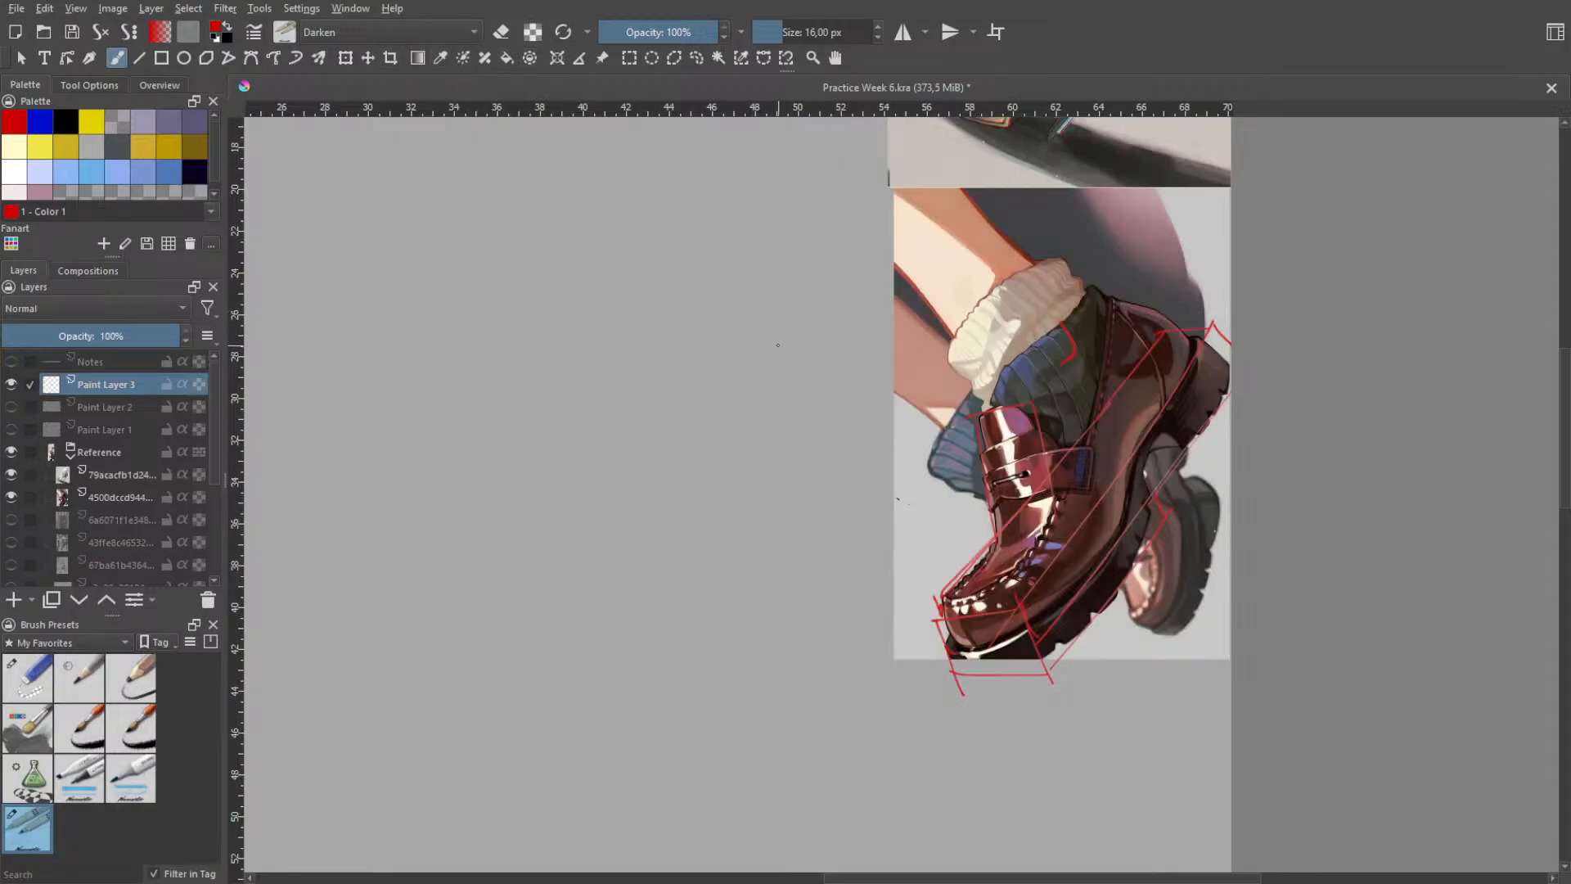
- Move the loafer construction lines off the reference image onto the empty canvas area beside it
key(space)
scroll(728, 424, down, 1)
drag(695, 394, 768, 447)
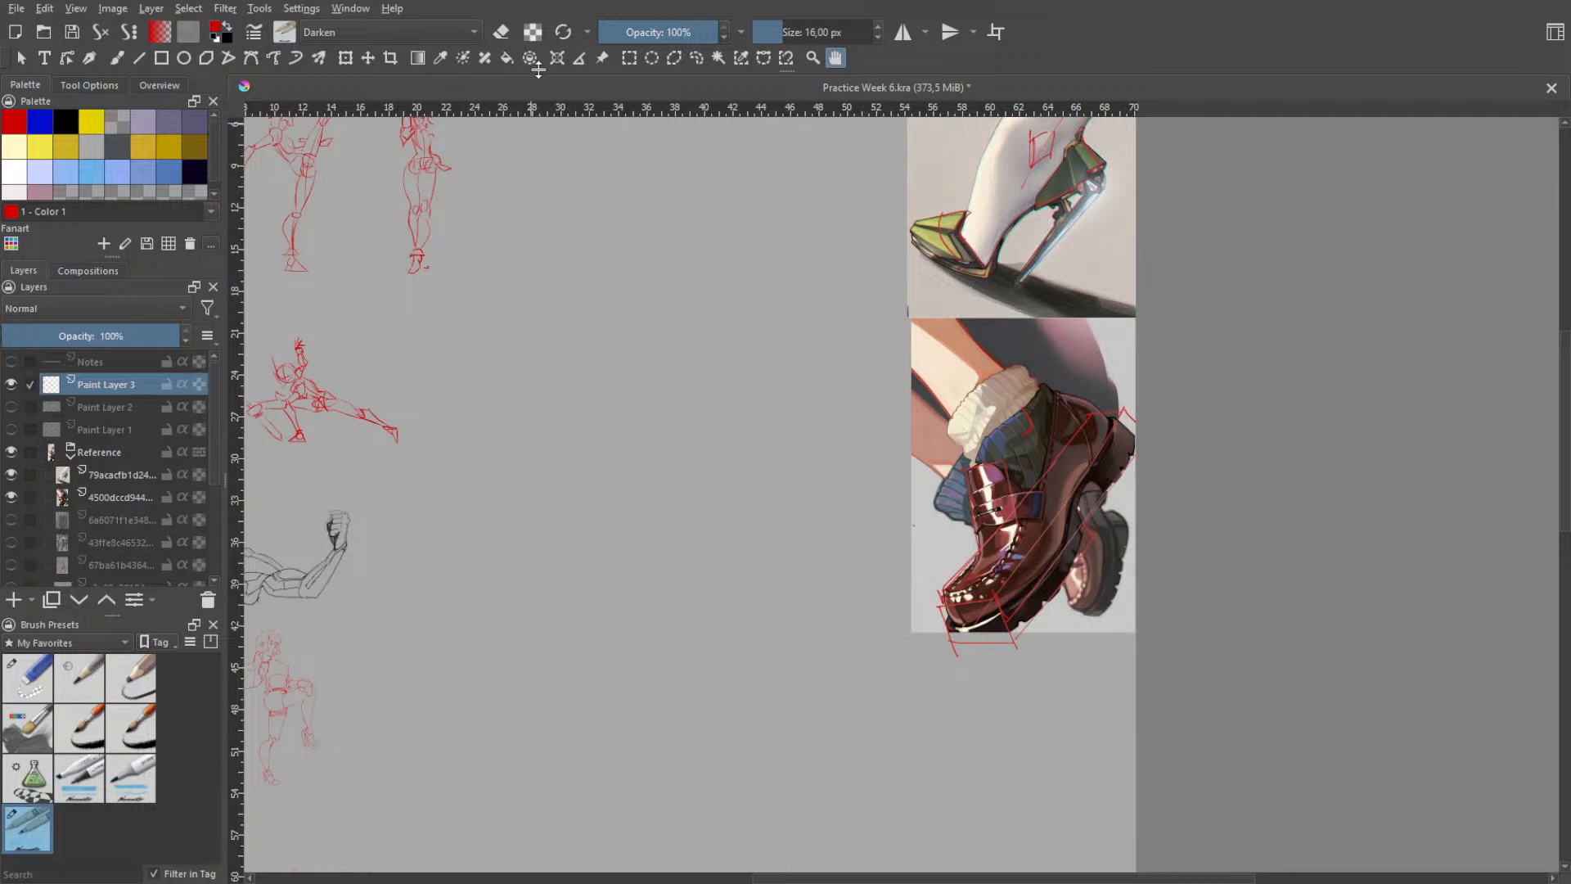
click(698, 56)
mouse_move(1121, 375)
mouse_down()
mouse_move(924, 376)
mouse_move(904, 336)
mouse_up()
click(346, 57)
drag(898, 389, 677, 385)
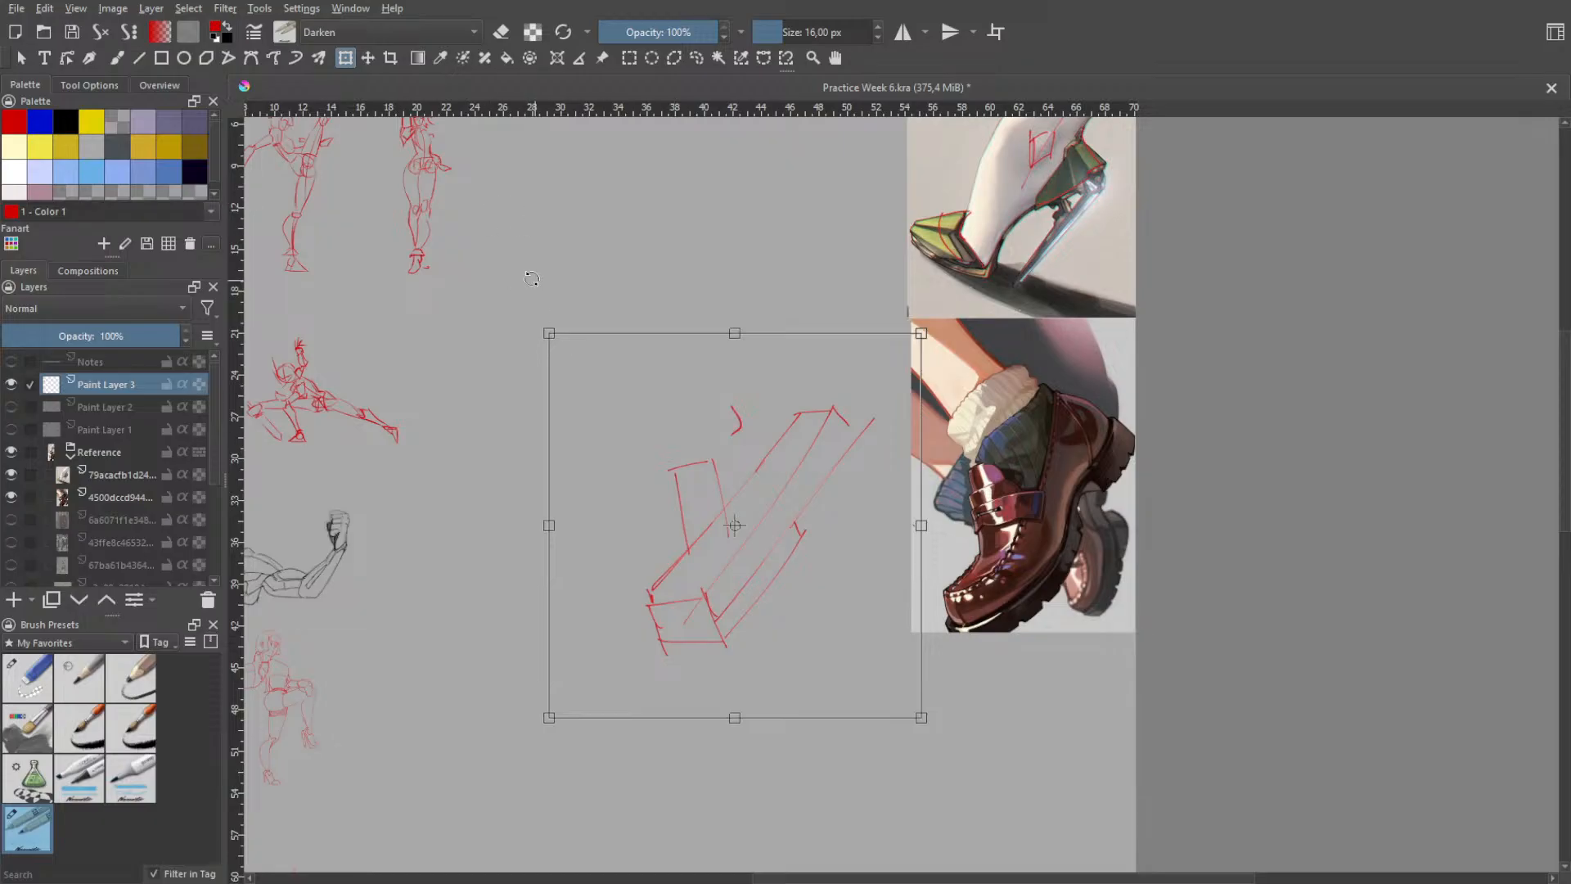
key(Return)
- Erase the upper and lower edges of the box's front face at the toe
key(h)
scroll(684, 544, up, 3)
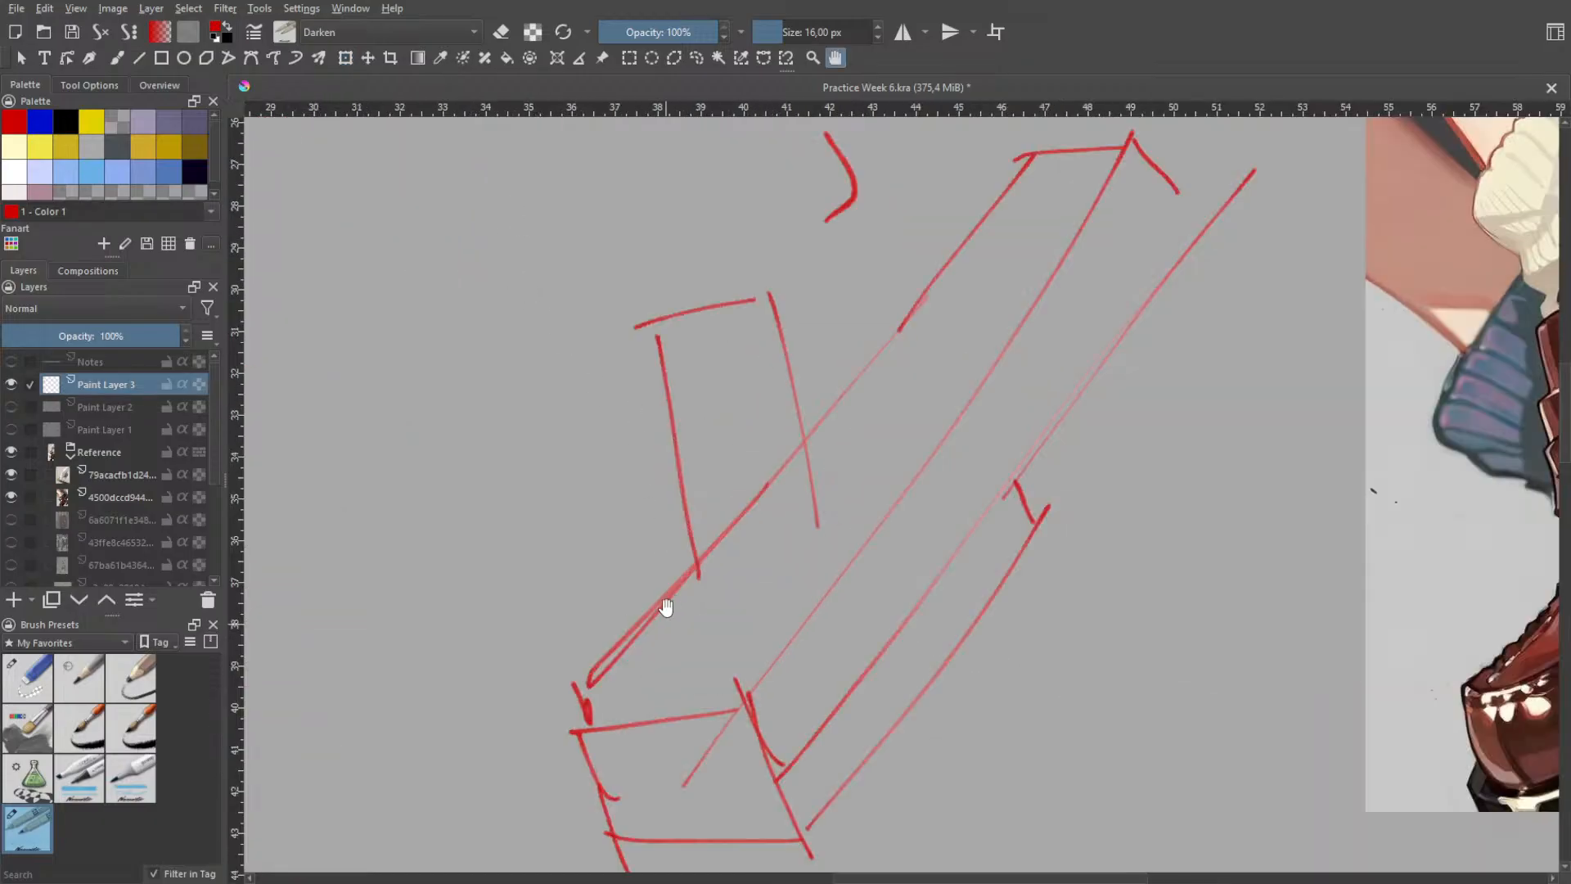
drag(708, 601, 746, 326)
key(b)
right_click(732, 413)
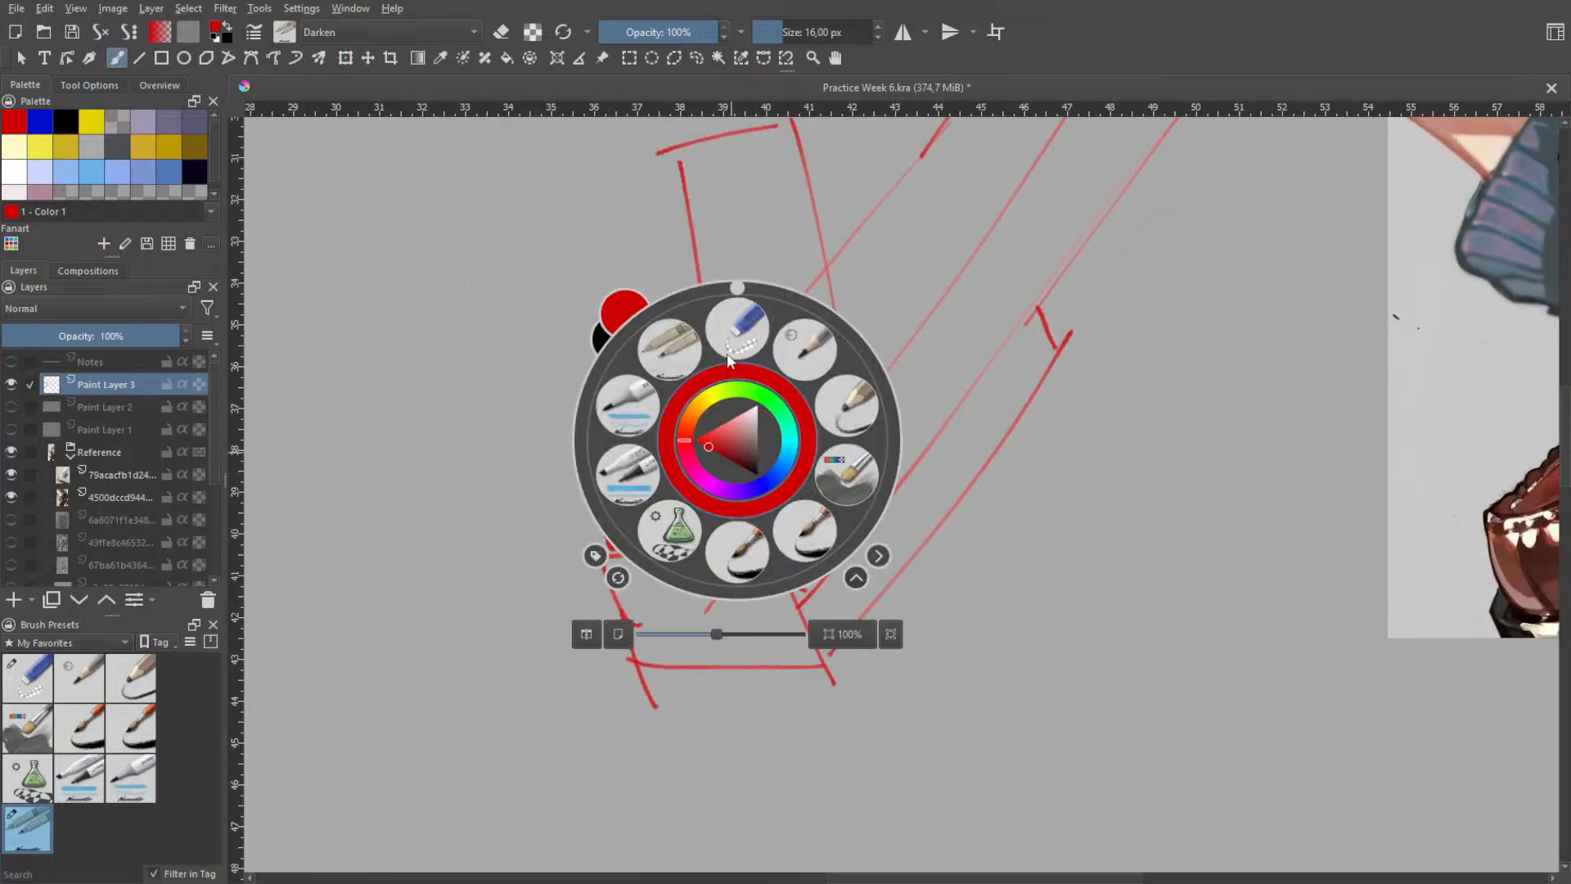
click(727, 352)
mouse_move(665, 539)
mouse_down()
mouse_move(601, 558)
mouse_move(716, 541)
mouse_move(677, 543)
mouse_up()
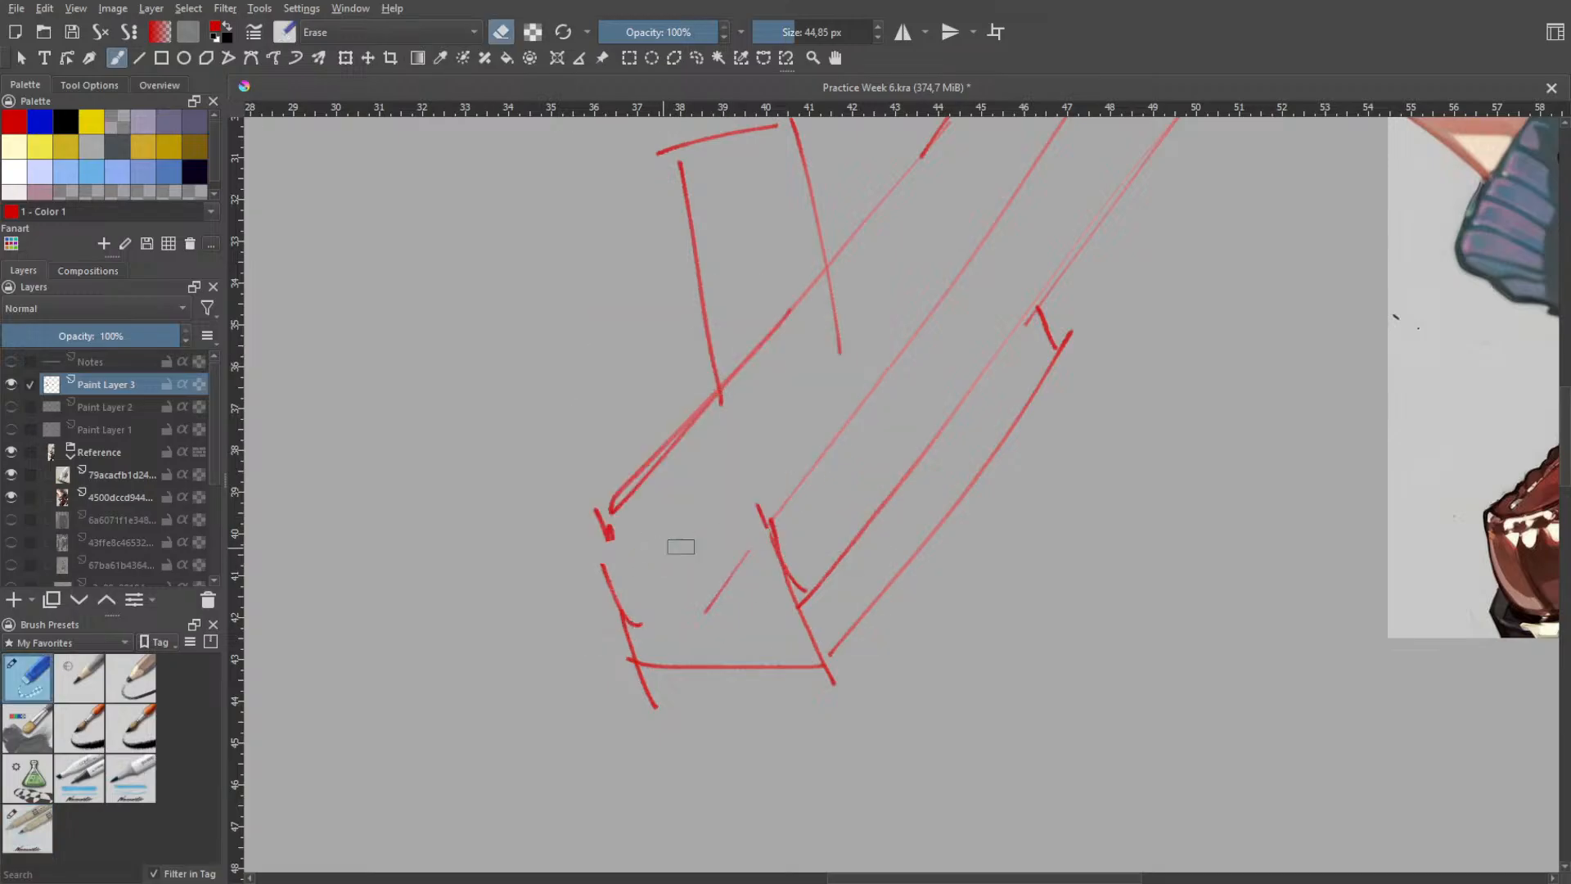
mouse_move(655, 647)
mouse_down()
mouse_move(645, 659)
mouse_move(786, 665)
mouse_up()
- Redraw the front face's upper edge slightly lower and its bottom edge as straight red lines, undoing misplaced strokes
right_click(741, 609)
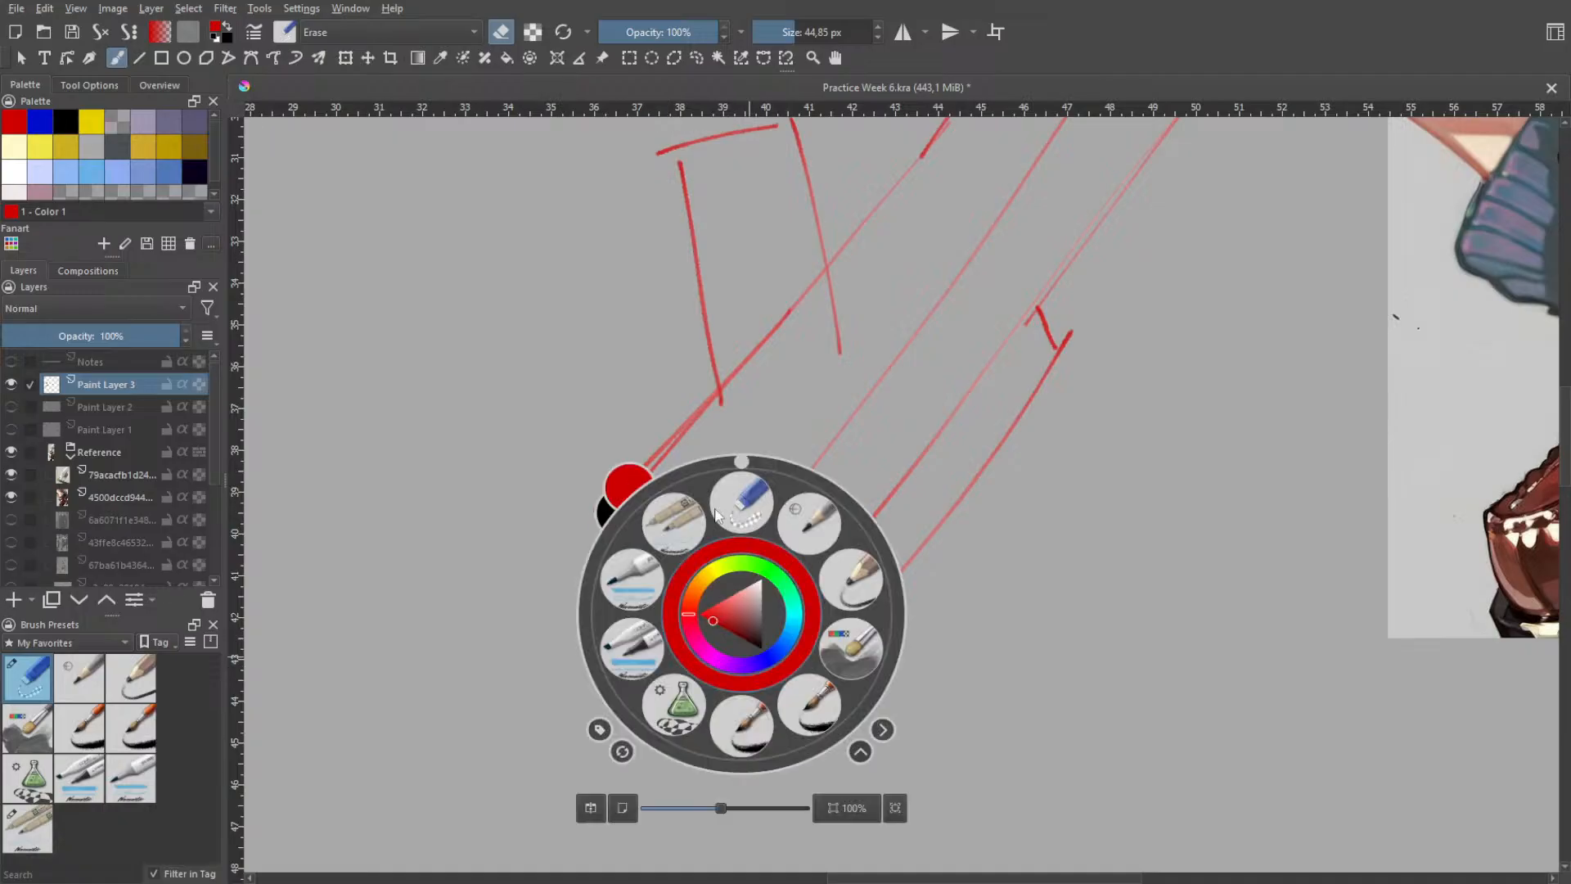
click(672, 520)
mouse_move(606, 544)
mouse_down()
mouse_move(745, 529)
mouse_move(692, 543)
mouse_move(784, 564)
mouse_up()
key(ctrl+z)
key(ctrl+z)
key(ctrl+z)
drag(626, 574, 783, 566)
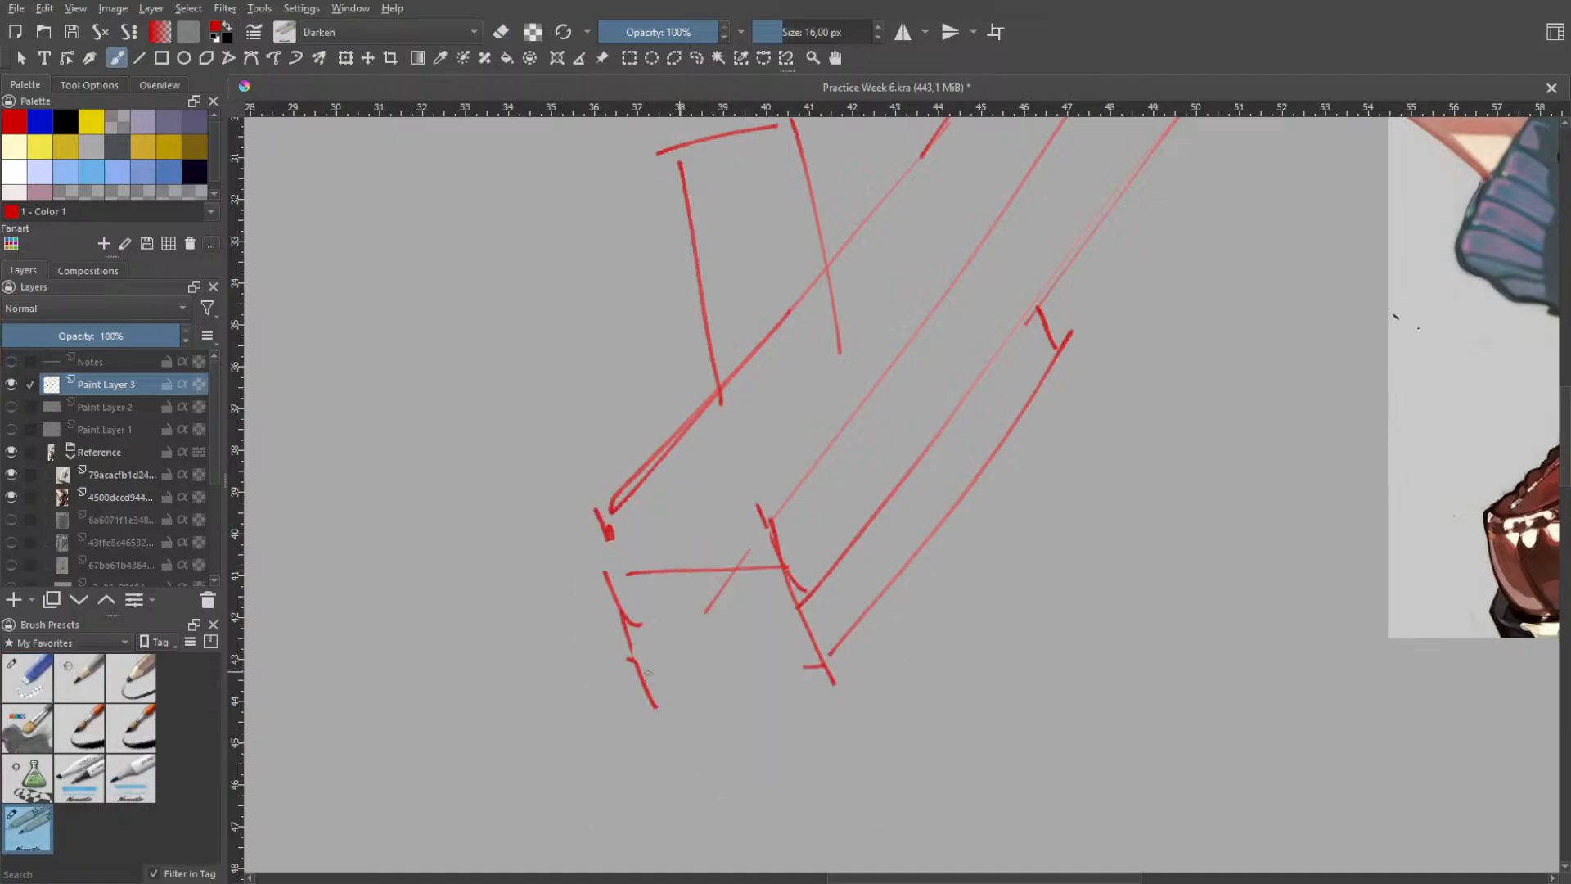
key(ctrl+z)
drag(643, 672, 824, 666)
key(ctrl+z)
key(ctrl+z)
scroll(972, 508, down, 1)
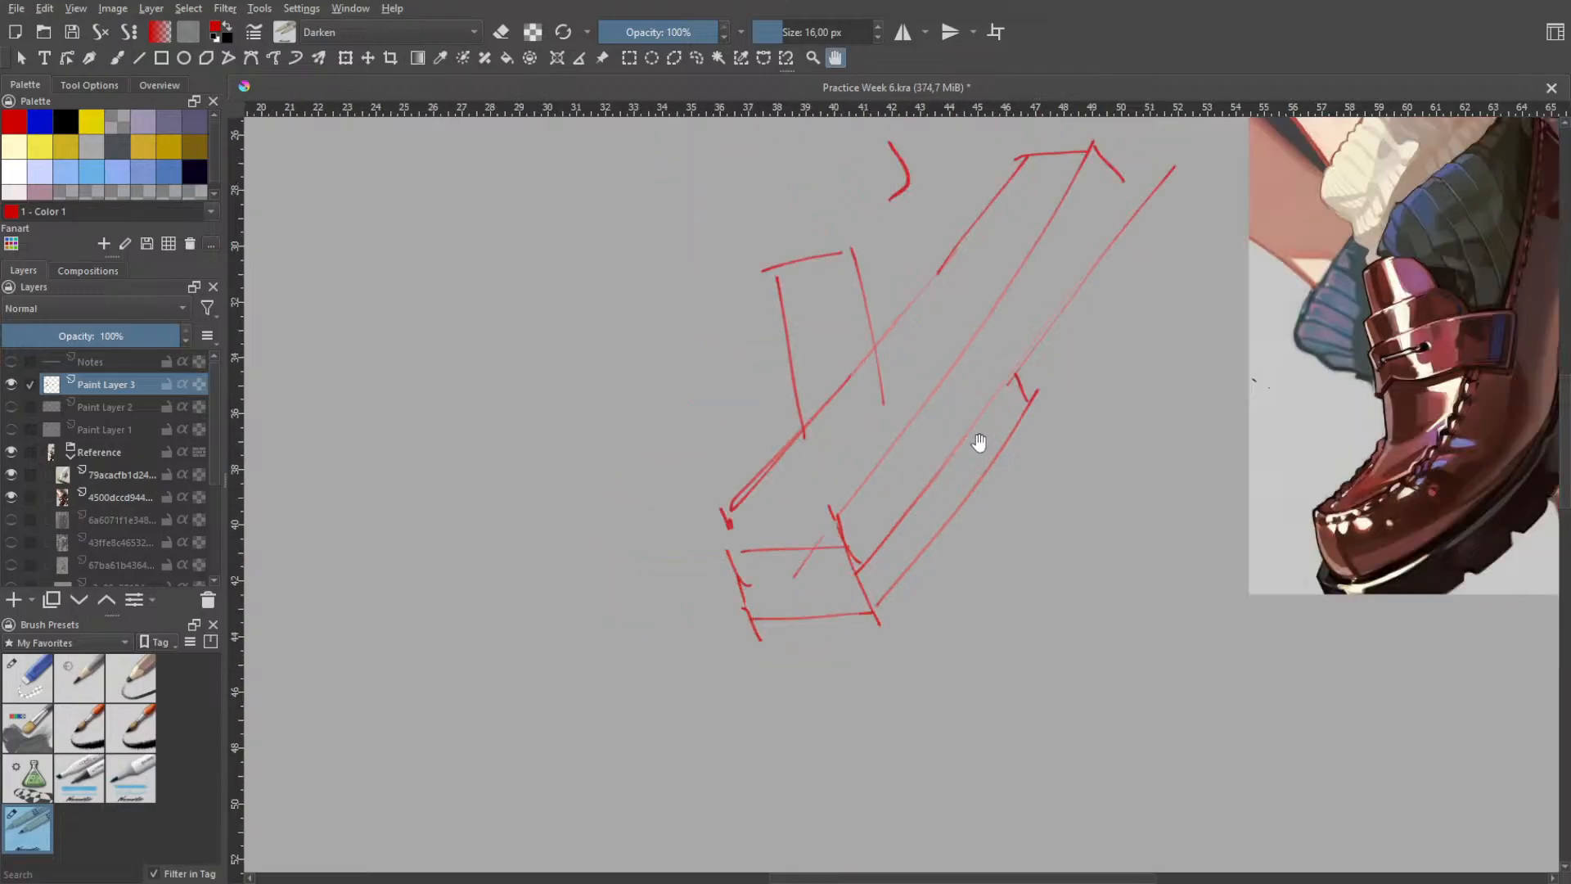
drag(875, 605, 1027, 438)
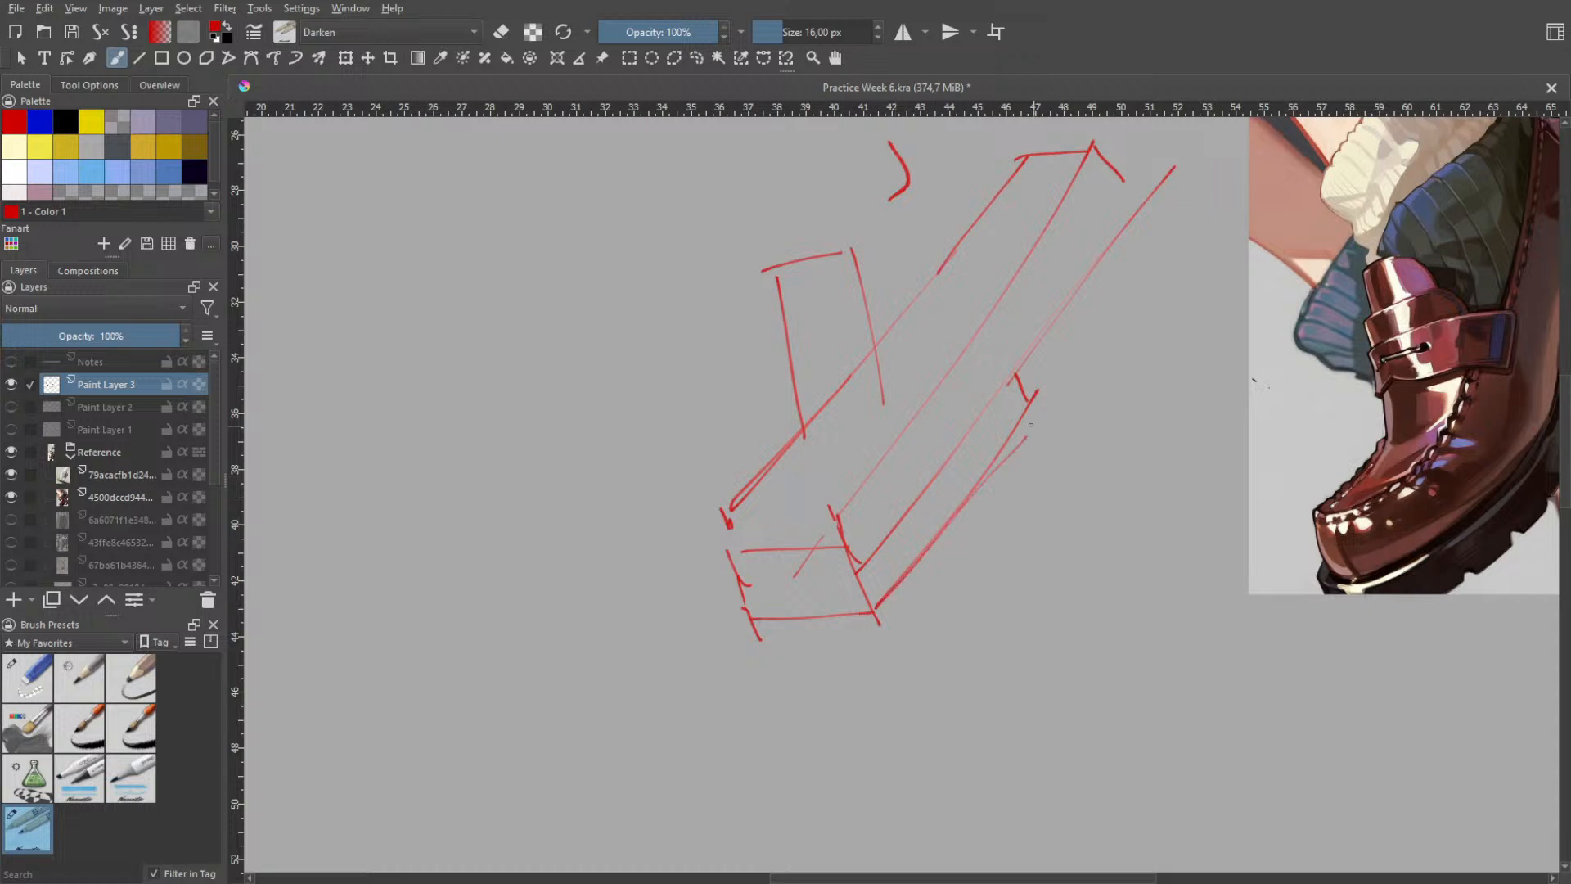
key(ctrl+z)
- Draw the heel block's front edge where it drops to the arch, retrying until the angle fits
key(space)
scroll(1064, 393, down, 1)
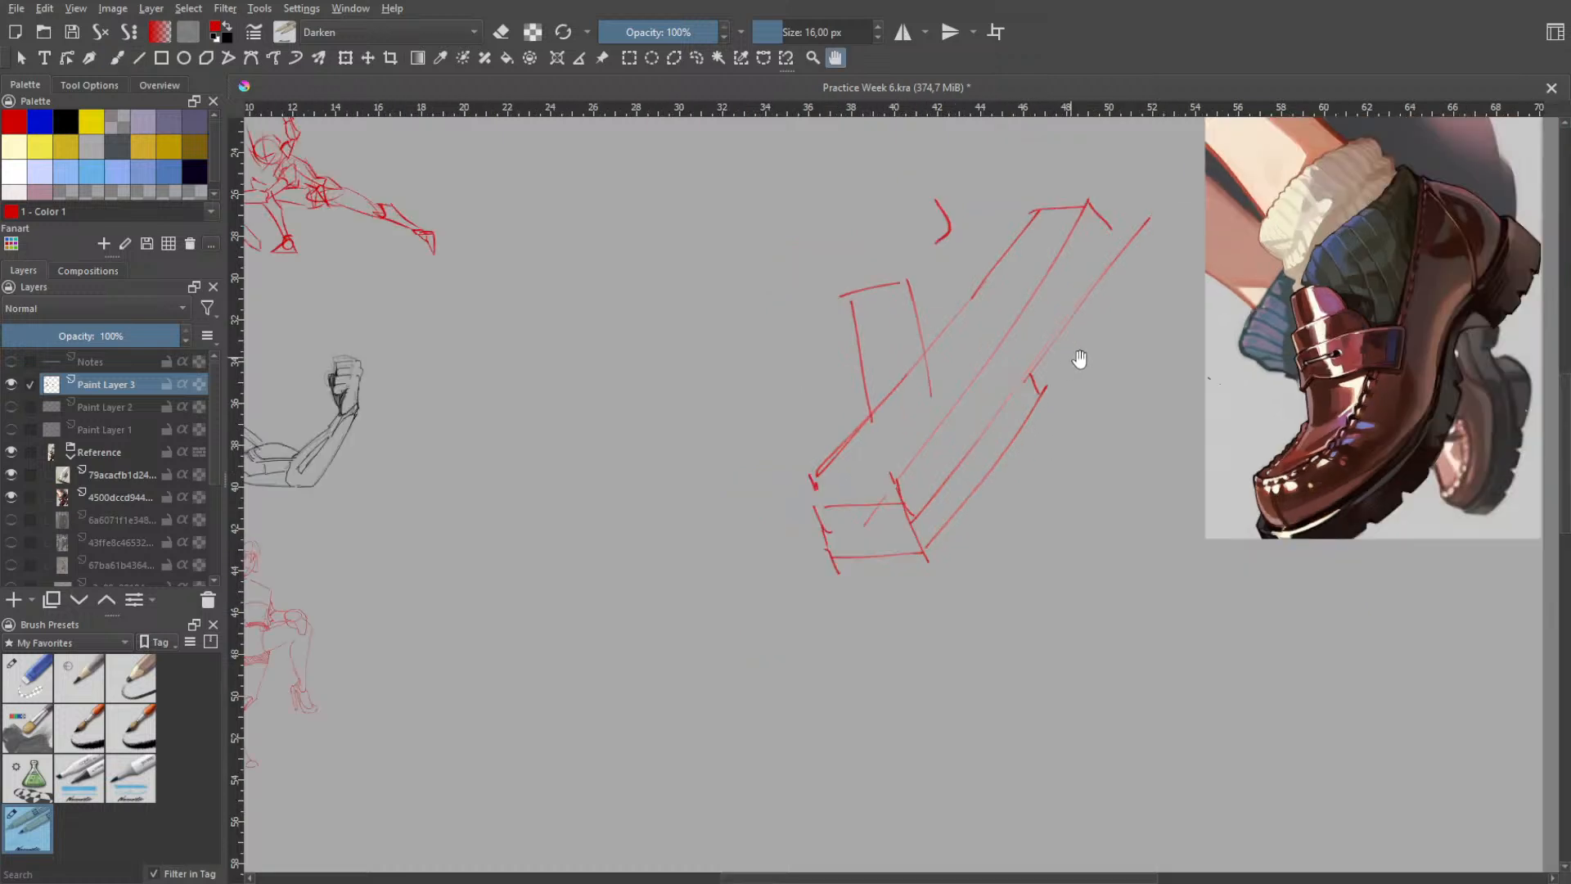
drag(1077, 361, 963, 414)
key(b)
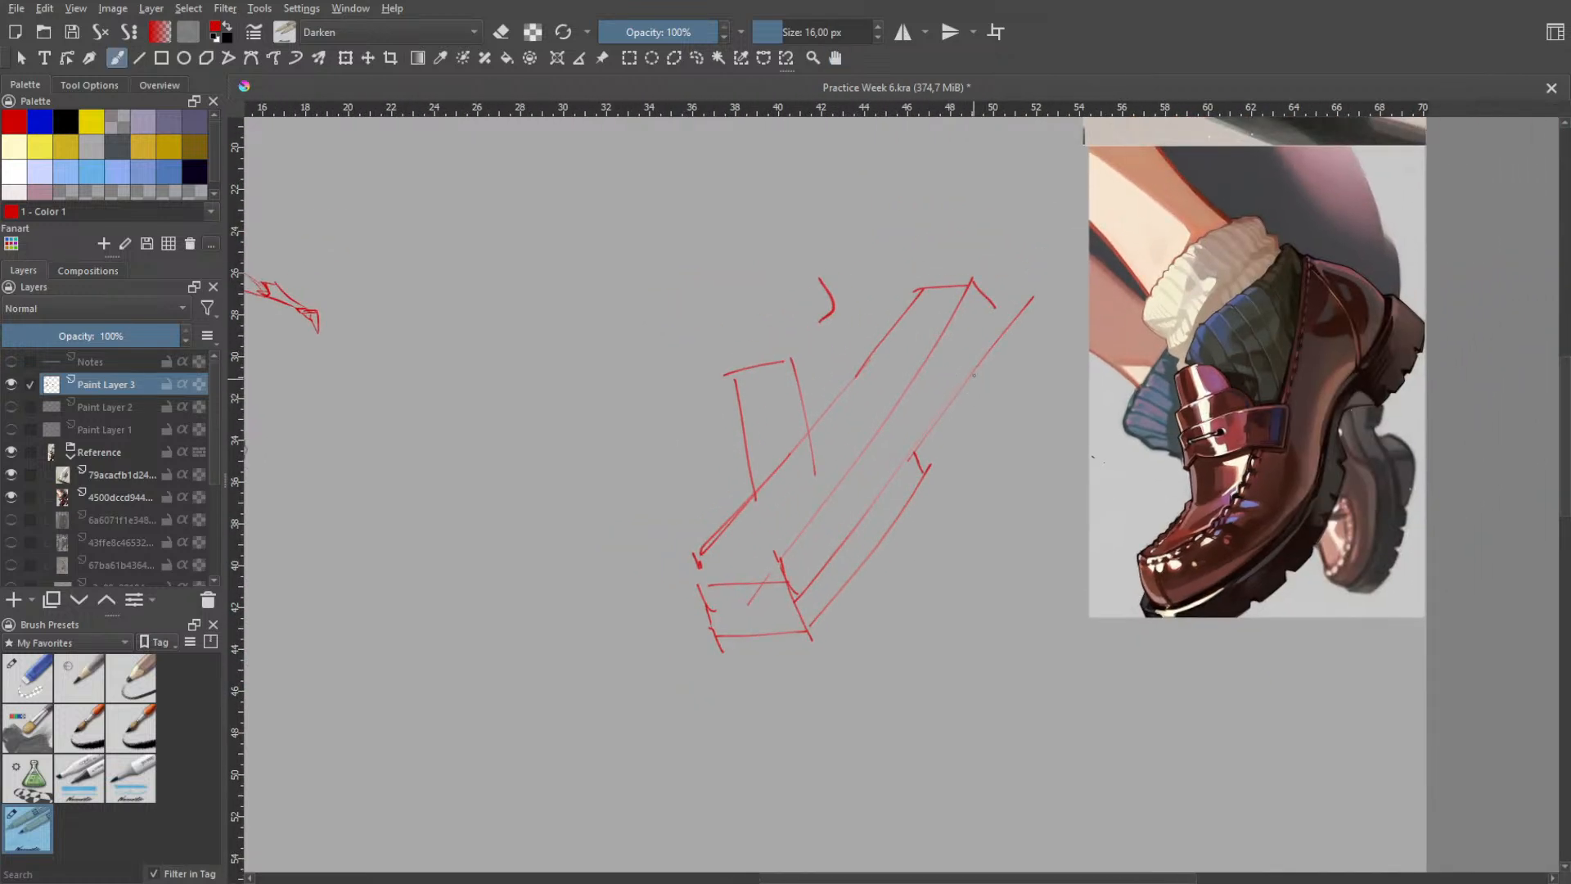
drag(940, 414, 1009, 310)
key(ctrl+z)
drag(946, 375, 956, 391)
drag(942, 386, 918, 454)
key(ctrl+z)
key(ctrl+z)
- Draw the curved outer edge of the heel block at the back of the loafer, undoing unsuitable strokes
key(ctrl+z)
drag(943, 384, 914, 451)
key(ctrl+z)
mouse_move(953, 399)
mouse_down()
mouse_move(994, 361)
mouse_move(996, 333)
mouse_move(971, 404)
mouse_up()
key(ctrl+z)
- Draw the loafer's opening edge as a slanted line from the heel top down toward the strap
key(ctrl+z)
mouse_move(995, 308)
mouse_down()
mouse_move(1000, 335)
mouse_move(964, 396)
mouse_up()
key(ctrl+z)
mouse_move(998, 321)
mouse_down()
mouse_move(967, 384)
mouse_move(996, 359)
mouse_move(988, 325)
mouse_move(963, 396)
mouse_move(981, 315)
mouse_move(963, 395)
mouse_up()
key(ctrl+z)
key(ctrl+z)
key(ctrl+z)
key(ctrl+z)
drag(907, 271, 895, 358)
key(ctrl+z)
drag(906, 263, 879, 410)
key(ctrl+z)
drag(910, 277, 865, 433)
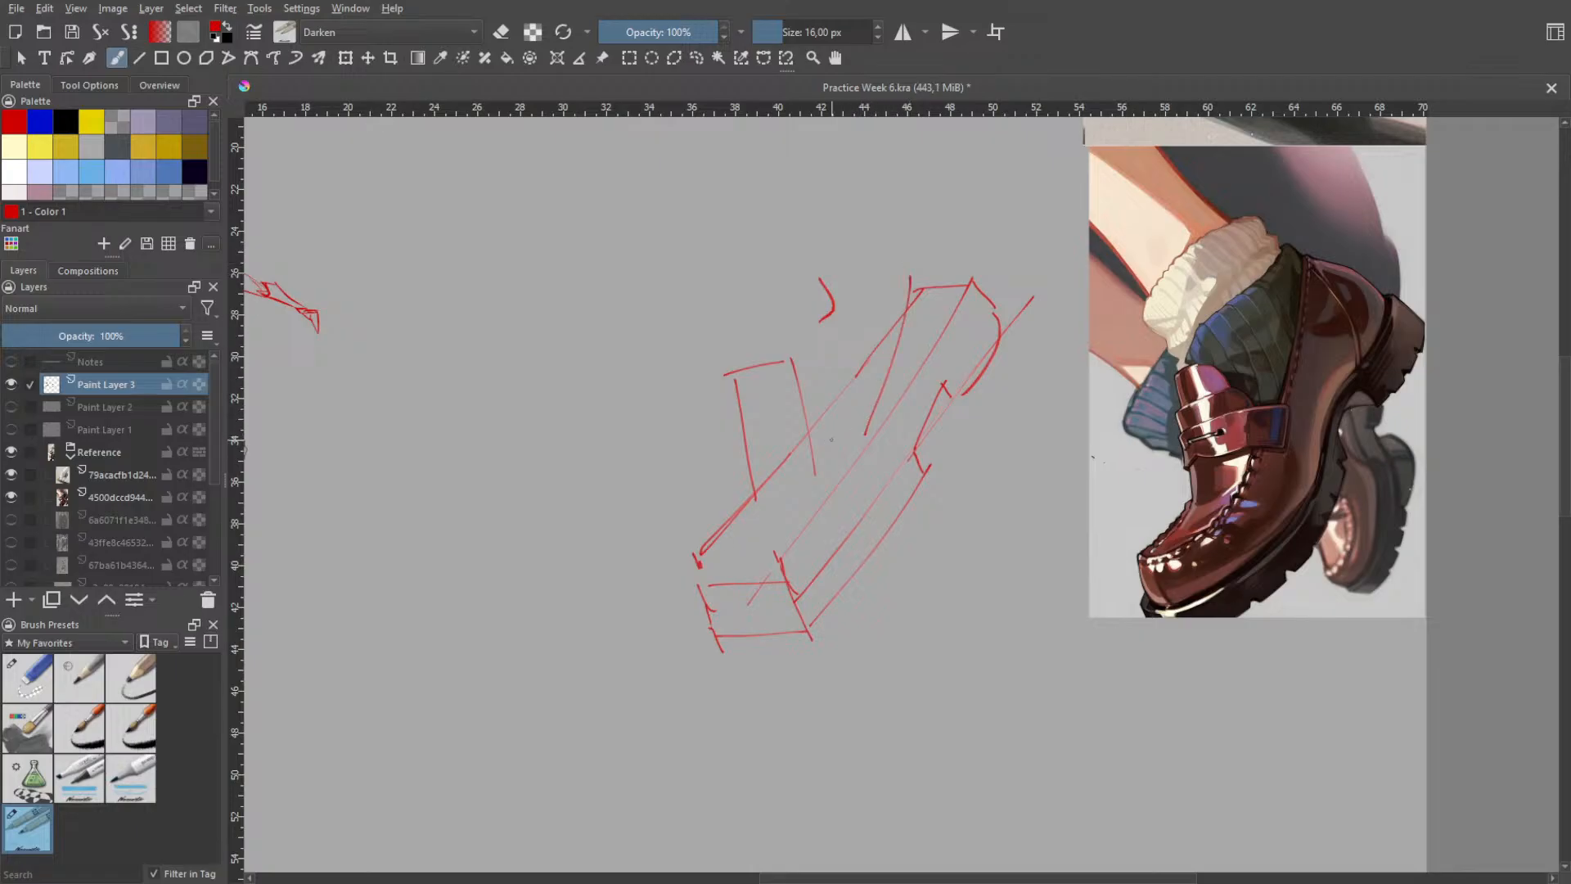
- Sketch the strap across the tongue with upper and lower crosswise lines and a short side edge, undoing poor strokes
mouse_move(765, 465)
mouse_down()
mouse_move(749, 476)
mouse_move(879, 439)
mouse_up()
key(ctrl+z)
key(ctrl+z)
drag(749, 451, 854, 430)
key(ctrl+z)
drag(744, 455, 859, 441)
key(ctrl+z)
mouse_move(752, 416)
mouse_down()
mouse_move(821, 400)
mouse_move(816, 443)
mouse_move(878, 411)
mouse_move(898, 303)
mouse_move(890, 377)
mouse_up()
- Refine the loafer's opening edge with a higher-starting curve from the heel top to the strap
key(ctrl+z)
key(ctrl+z)
key(ctrl+z)
key(ctrl+z)
key(ctrl+z)
drag(902, 280, 904, 329)
key(ctrl+z)
drag(904, 272, 868, 423)
key(ctrl+z)
key(ctrl+z)
key(ctrl+z)
key(ctrl+z)
drag(901, 263, 866, 427)
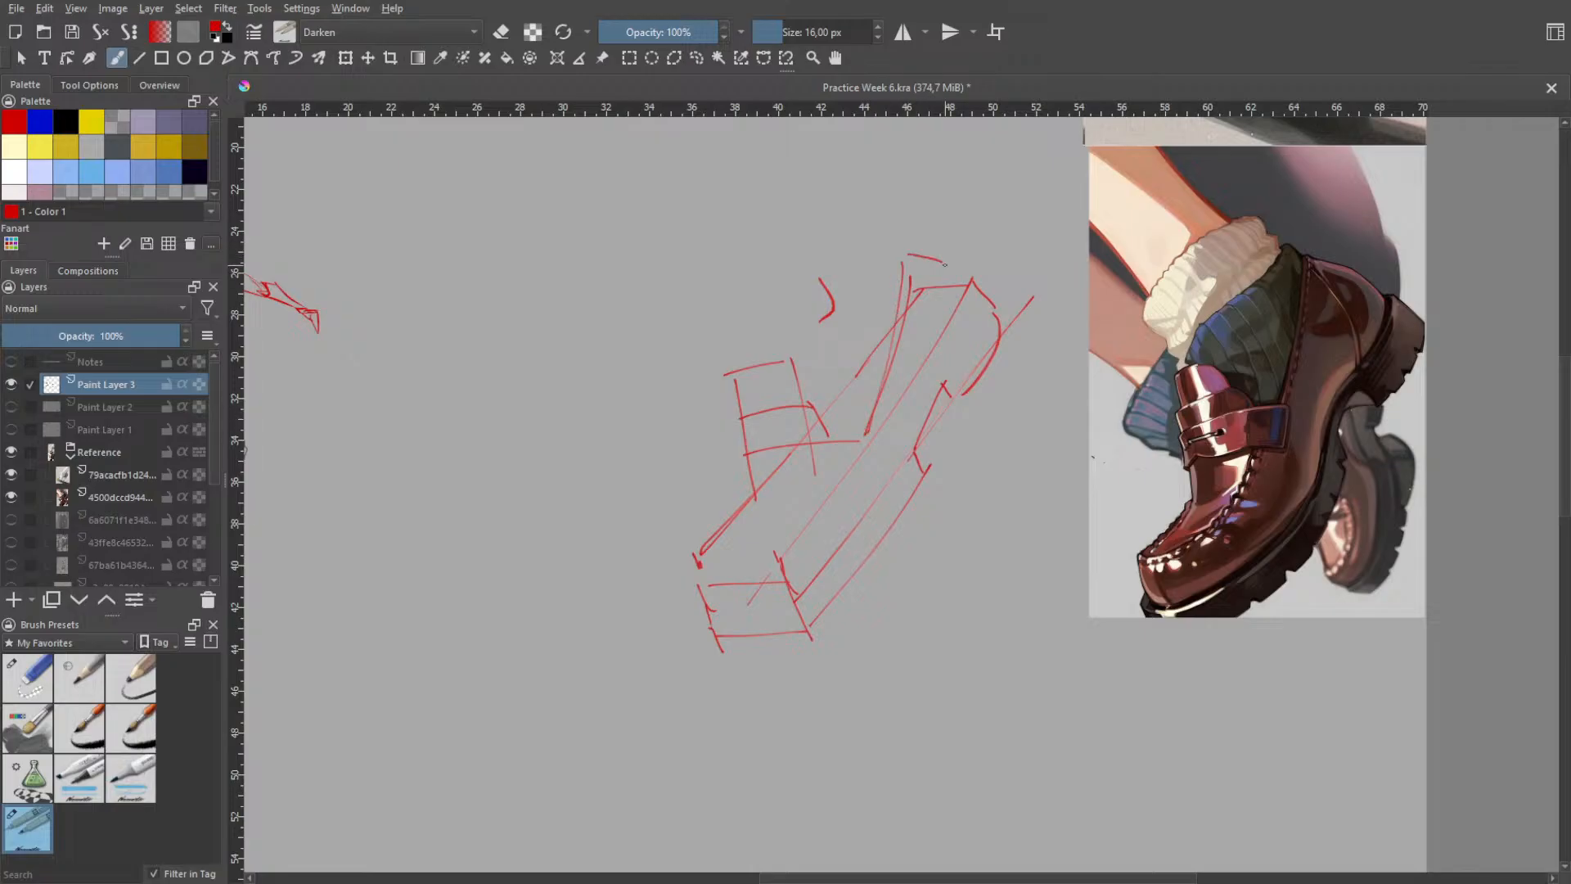
- Draw the rounded back of the heel from the top of the opening to the heel block
drag(904, 260, 928, 272)
mouse_move(917, 269)
mouse_down()
mouse_move(957, 272)
mouse_move(964, 286)
mouse_move(928, 270)
mouse_move(985, 292)
mouse_move(931, 272)
mouse_move(996, 308)
mouse_up()
key(ctrl+z)
- Draw the curved upper edge of the heel block from the back corner down to the arch, retrying the stroke
key(ctrl+z)
key(ctrl+z)
key(ctrl+z)
key(ctrl+z)
drag(921, 267, 995, 308)
drag(977, 287, 950, 376)
- Draw the sole's outer lower edge as a bulging curve from the arch to the toe, retrying until it fits
key(ctrl+z)
key(ctrl+z)
drag(974, 297, 951, 378)
key(ctrl+z)
drag(979, 293, 956, 370)
key(ctrl+z)
key(ctrl+z)
drag(978, 287, 950, 372)
key(ctrl+z)
drag(974, 287, 945, 387)
mouse_move(910, 446)
mouse_down()
mouse_move(812, 591)
mouse_move(781, 604)
mouse_move(888, 486)
mouse_move(774, 600)
mouse_move(837, 565)
mouse_move(891, 486)
mouse_up()
key(ctrl+z)
key(ctrl+z)
key(ctrl+z)
key(ctrl+z)
mouse_move(811, 640)
mouse_down()
mouse_move(908, 509)
mouse_move(823, 617)
mouse_up()
key(ctrl+z)
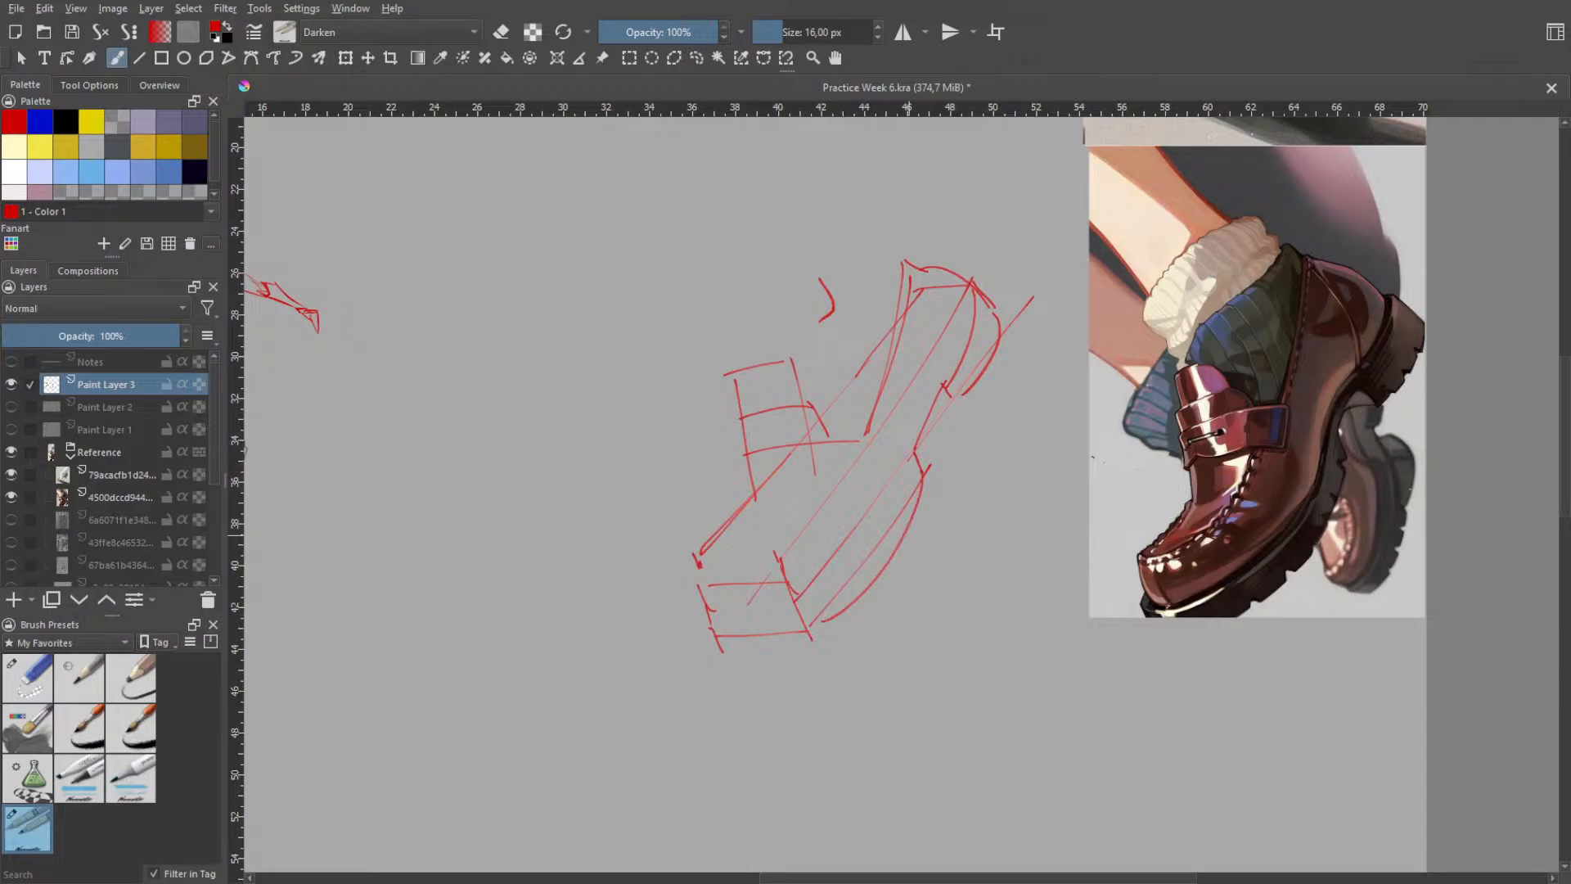
key(ctrl+z)
mouse_move(926, 469)
mouse_down()
mouse_move(768, 627)
mouse_move(798, 626)
mouse_move(926, 485)
mouse_up()
key(ctrl+z)
key(ctrl+z)
drag(747, 643, 930, 460)
key(ctrl+z)
mouse_move(810, 625)
mouse_down()
mouse_move(931, 465)
mouse_move(777, 653)
mouse_up()
key(ctrl+z)
drag(929, 477, 786, 631)
- Round the sole's lower front edge with a curve across the toe face that joins the side curve
key(ctrl+z)
mouse_move(930, 476)
mouse_down()
mouse_move(766, 621)
mouse_move(798, 634)
mouse_up()
key(ctrl+z)
mouse_move(709, 614)
mouse_down()
mouse_move(740, 634)
mouse_move(810, 624)
mouse_up()
key(ctrl+z)
key(ctrl+z)
key(ctrl+z)
drag(709, 616, 831, 617)
key(ctrl+z)
- Draw the sole's upper side edge as a curve from the arch to the toe, undoing misplaced strokes
key(ctrl+z)
key(ctrl+z)
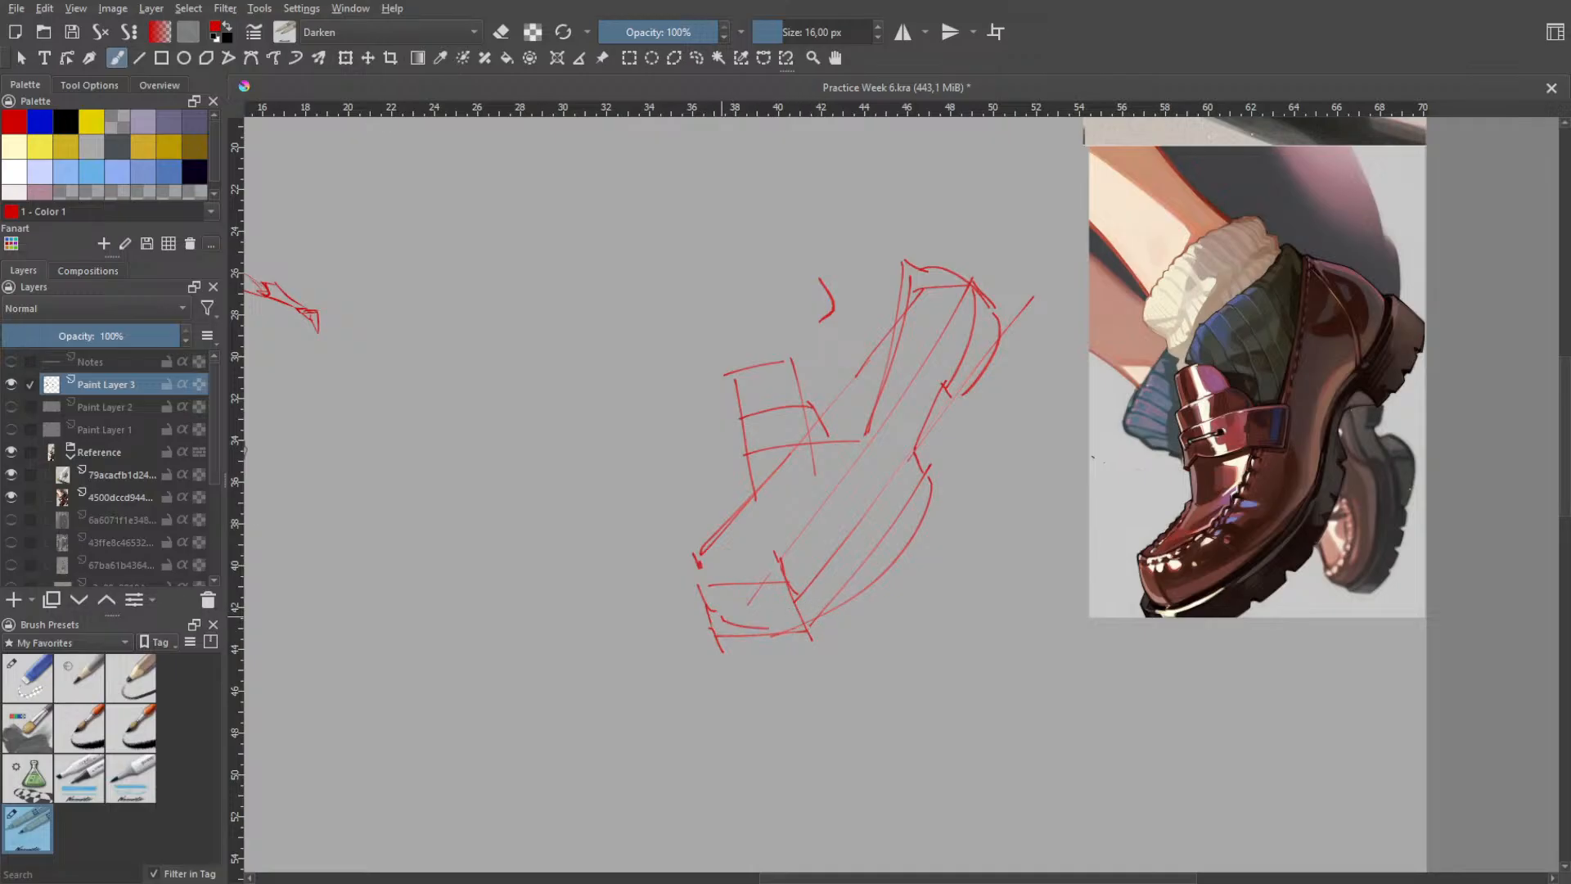
drag(722, 616, 837, 610)
mouse_move(917, 460)
mouse_down()
mouse_move(908, 505)
mouse_move(802, 609)
mouse_up()
key(ctrl+z)
key(ctrl+z)
key(ctrl+z)
key(ctrl+z)
key(ctrl+z)
key(ctrl+z)
mouse_move(907, 452)
mouse_down()
mouse_move(848, 569)
mouse_move(773, 611)
mouse_move(808, 603)
mouse_up()
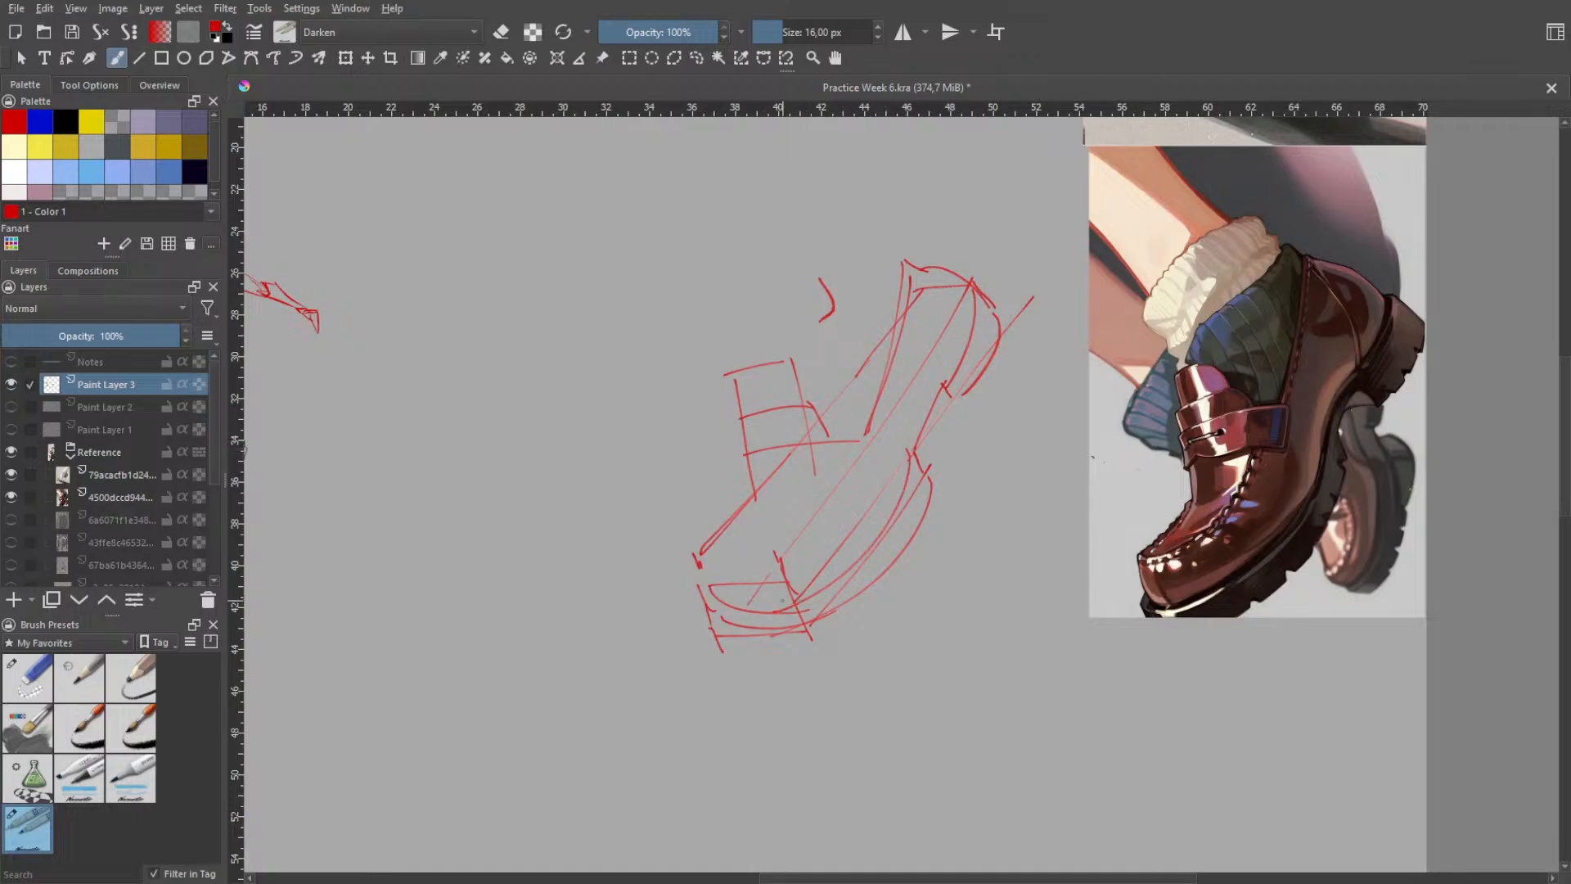
- Draw the curved upper front edge of the sole around the toe and mark its far corner
key(ctrl+z)
mouse_move(706, 576)
mouse_down()
mouse_move(791, 602)
mouse_move(737, 599)
mouse_move(796, 600)
mouse_move(793, 622)
mouse_move(796, 600)
mouse_up()
key(ctrl+z)
- Draw the rounded seam of the loafer's upper from the toe tip back toward the strap, undoing stray strokes
key(ctrl+z)
key(ctrl+z)
key(ctrl+z)
key(ctrl+z)
key(ctrl+z)
drag(705, 581, 795, 606)
drag(688, 579, 697, 584)
drag(701, 549, 758, 499)
key(ctrl+z)
drag(705, 547, 758, 498)
key(ctrl+z)
drag(701, 549, 835, 466)
key(ctrl+z)
drag(768, 506, 833, 460)
key(ctrl+z)
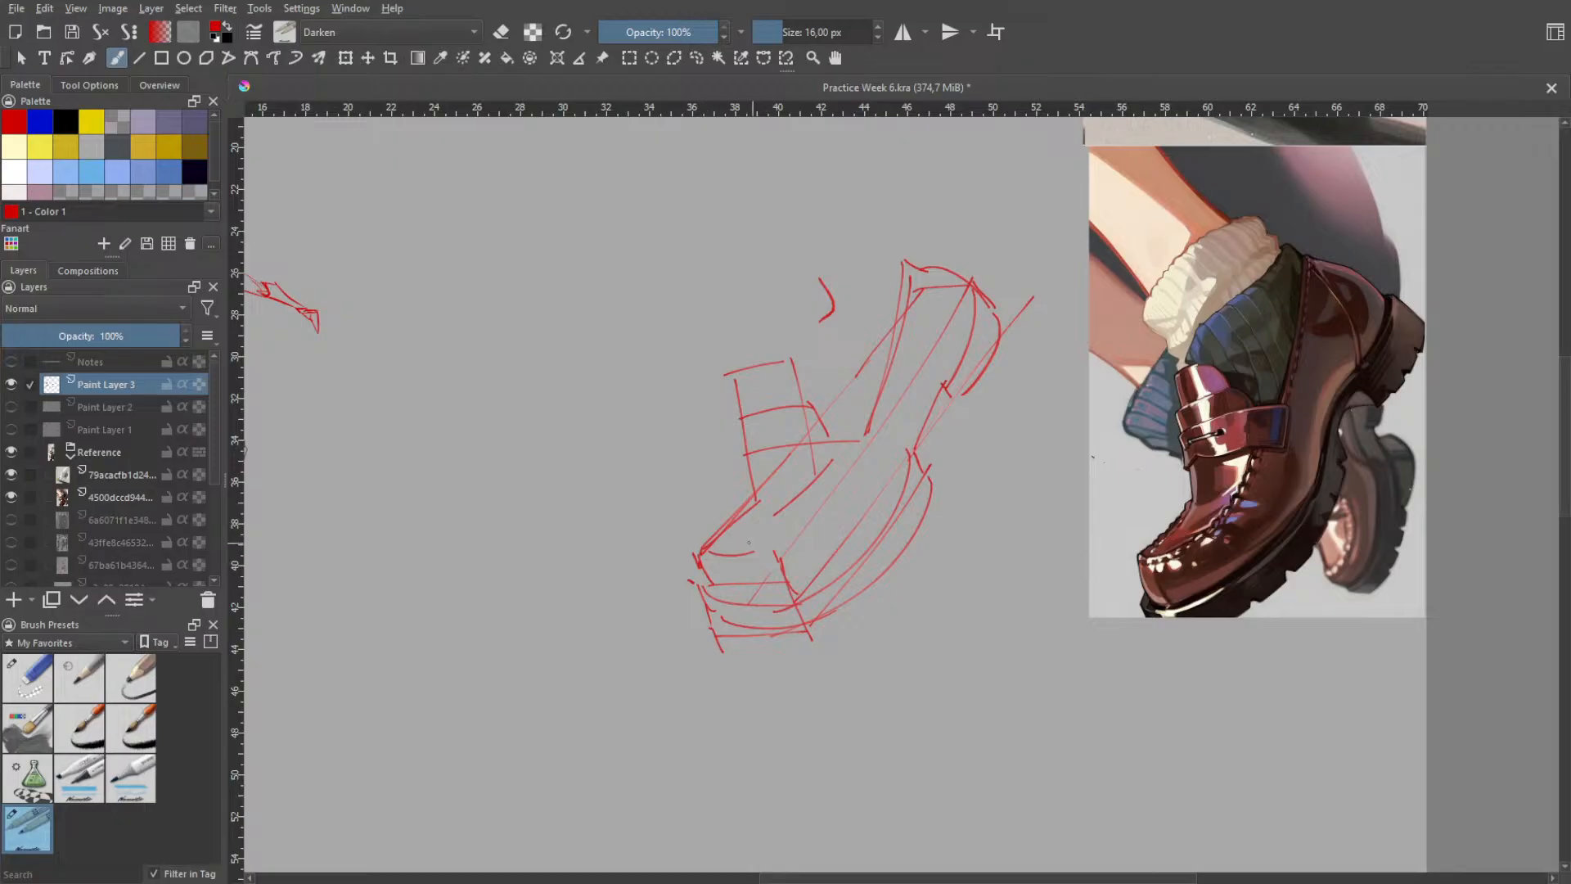
mouse_move(703, 557)
mouse_down()
mouse_move(782, 518)
mouse_move(768, 540)
mouse_move(829, 477)
mouse_move(795, 532)
mouse_up()
- Draw the lower edge of the strap across the instep, undoing the misplaced attempts
drag(818, 414, 831, 441)
key(ctrl+z)
mouse_move(745, 484)
mouse_down()
mouse_move(872, 461)
mouse_move(866, 475)
mouse_up()
key(ctrl+z)
key(ctrl+z)
drag(764, 482, 864, 470)
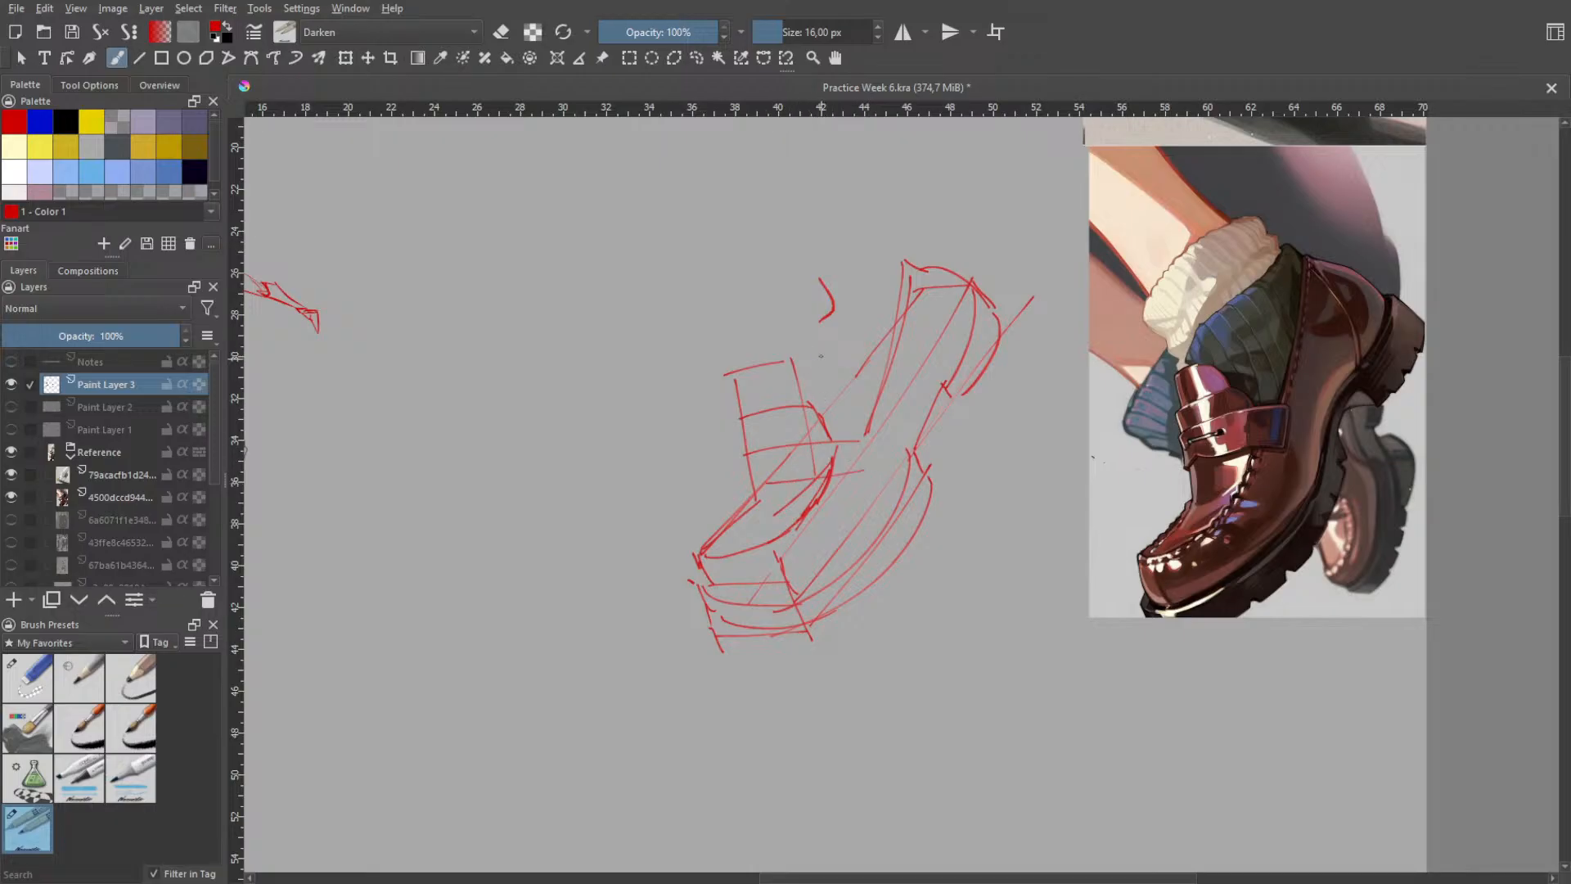
- Sketch the front line of the sock between the loafer's tongue and the ankle, undoing misplaced strokes
mouse_move(809, 336)
mouse_down()
mouse_move(799, 390)
mouse_move(868, 258)
mouse_up()
key(ctrl+z)
key(ctrl+z)
mouse_move(753, 330)
mouse_down()
mouse_move(769, 360)
mouse_move(750, 311)
mouse_move(744, 361)
mouse_move(759, 361)
mouse_up()
- Draw the lower rim of the folded sock cuff as a curve wrapping around the ankle, undoing stray strokes
key(ctrl+z)
key(ctrl+z)
key(ctrl+z)
key(ctrl+z)
key(ctrl+z)
key(ctrl+z)
key(ctrl+z)
key(ctrl+z)
drag(763, 323, 842, 249)
key(ctrl+z)
mouse_move(780, 292)
mouse_down()
mouse_move(869, 205)
mouse_move(797, 286)
mouse_up()
key(ctrl+z)
key(ctrl+z)
key(ctrl+z)
mouse_move(843, 218)
mouse_down()
mouse_move(792, 301)
mouse_move(771, 307)
mouse_up()
key(ctrl+z)
mouse_move(843, 220)
mouse_down()
mouse_move(865, 261)
mouse_move(898, 270)
mouse_move(841, 279)
mouse_move(767, 334)
mouse_move(875, 236)
mouse_move(773, 313)
mouse_up()
key(ctrl+z)
key(ctrl+z)
key(ctrl+z)
key(ctrl+z)
key(ctrl+z)
- Draw the front and back contour lines of the lower leg running down into the sock cuff, undoing misplaced attempts
drag(742, 237, 760, 303)
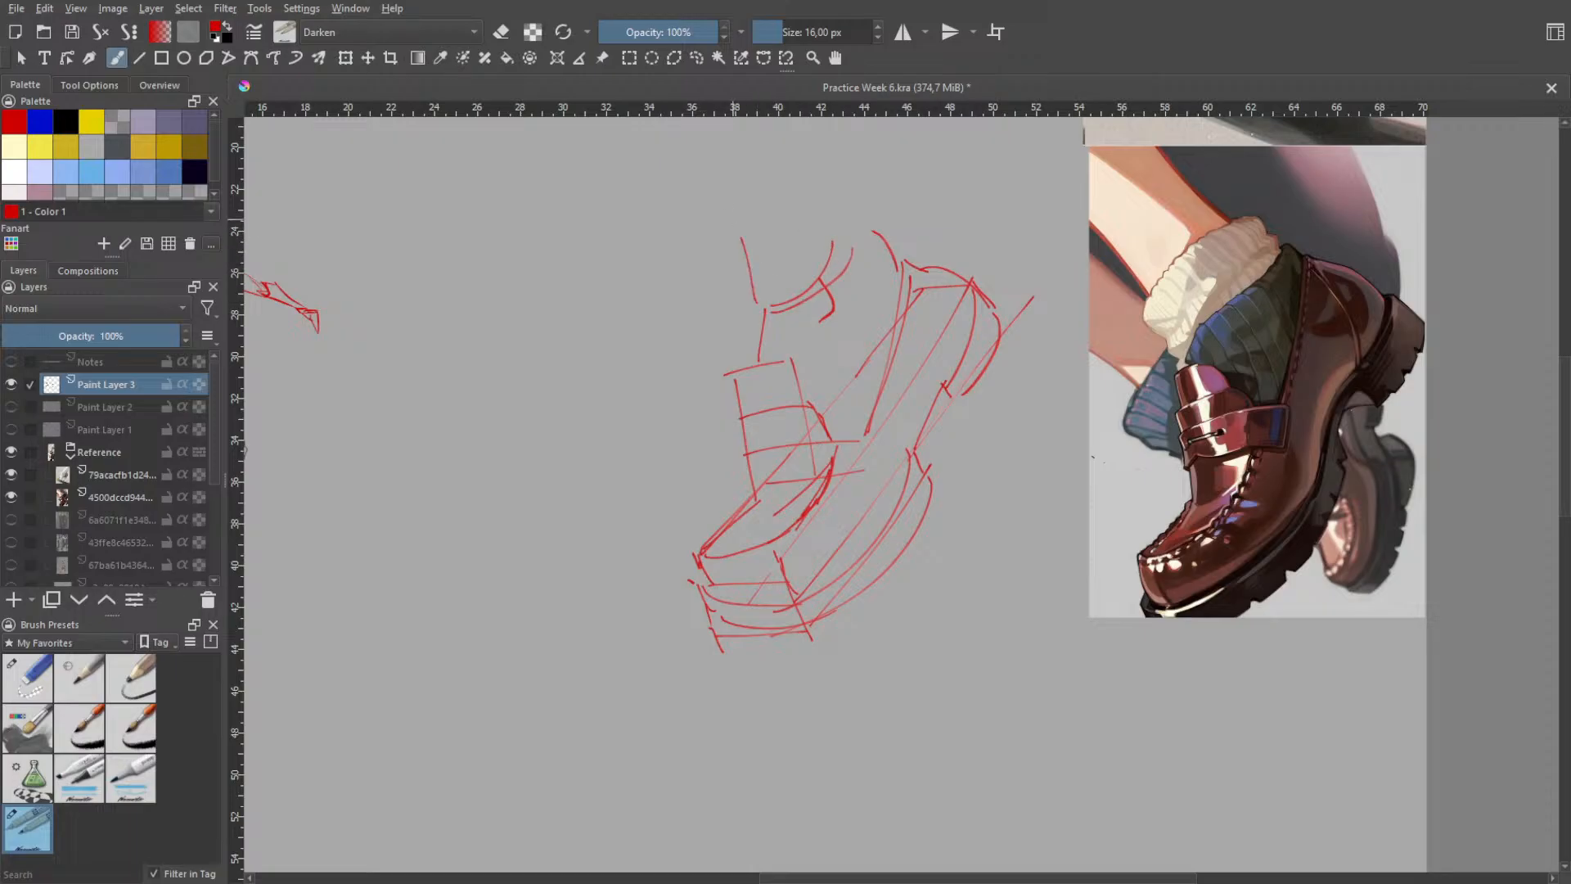
key(ctrl+z)
drag(728, 208, 758, 303)
drag(714, 211, 784, 320)
key(ctrl+z)
key(ctrl+z)
drag(696, 230, 759, 337)
key(ctrl+z)
- Draw the upper rim and rounded sides of the sock cuff around the leg, undoing misplaced strokes
key(ctrl+z)
mouse_move(702, 198)
mouse_down()
mouse_move(769, 304)
mouse_move(753, 282)
mouse_up()
key(ctrl+z)
key(ctrl+z)
drag(665, 178, 769, 280)
drag(796, 153, 843, 220)
mouse_move(753, 259)
mouse_down()
mouse_move(823, 184)
mouse_move(850, 232)
mouse_up()
key(ctrl+z)
key(ctrl+z)
key(ctrl+z)
mouse_move(844, 210)
mouse_down()
mouse_move(848, 250)
mouse_move(872, 239)
mouse_up()
key(ctrl+z)
key(ctrl+z)
drag(739, 261, 778, 309)
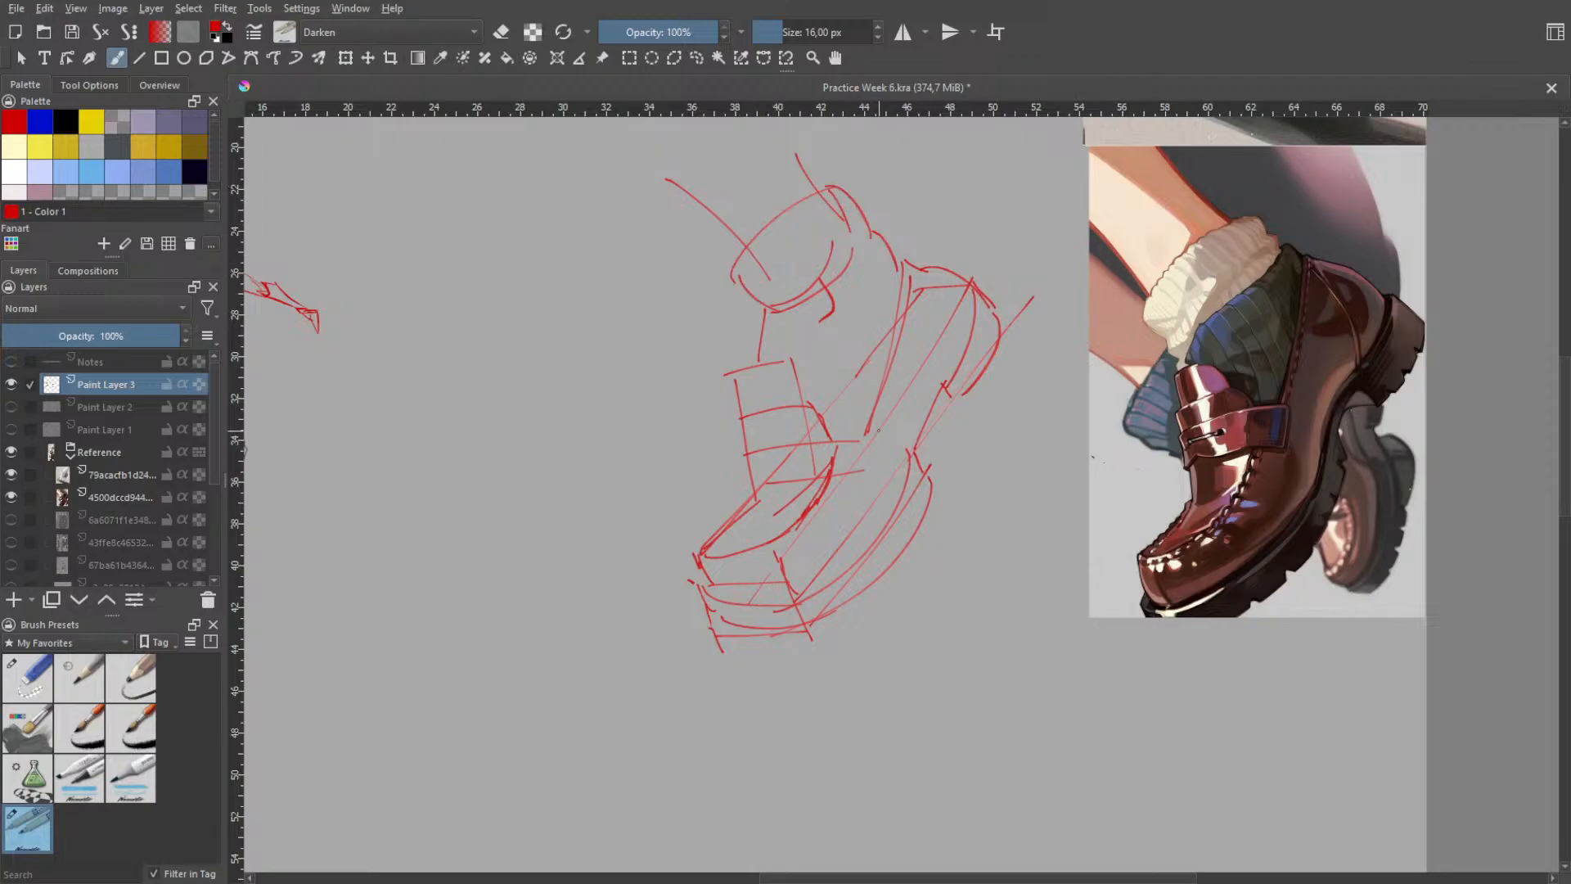
- Compare the loafer sketch with its reference and review the other practice sketches across the page
key(space)
scroll(947, 455, down, 2)
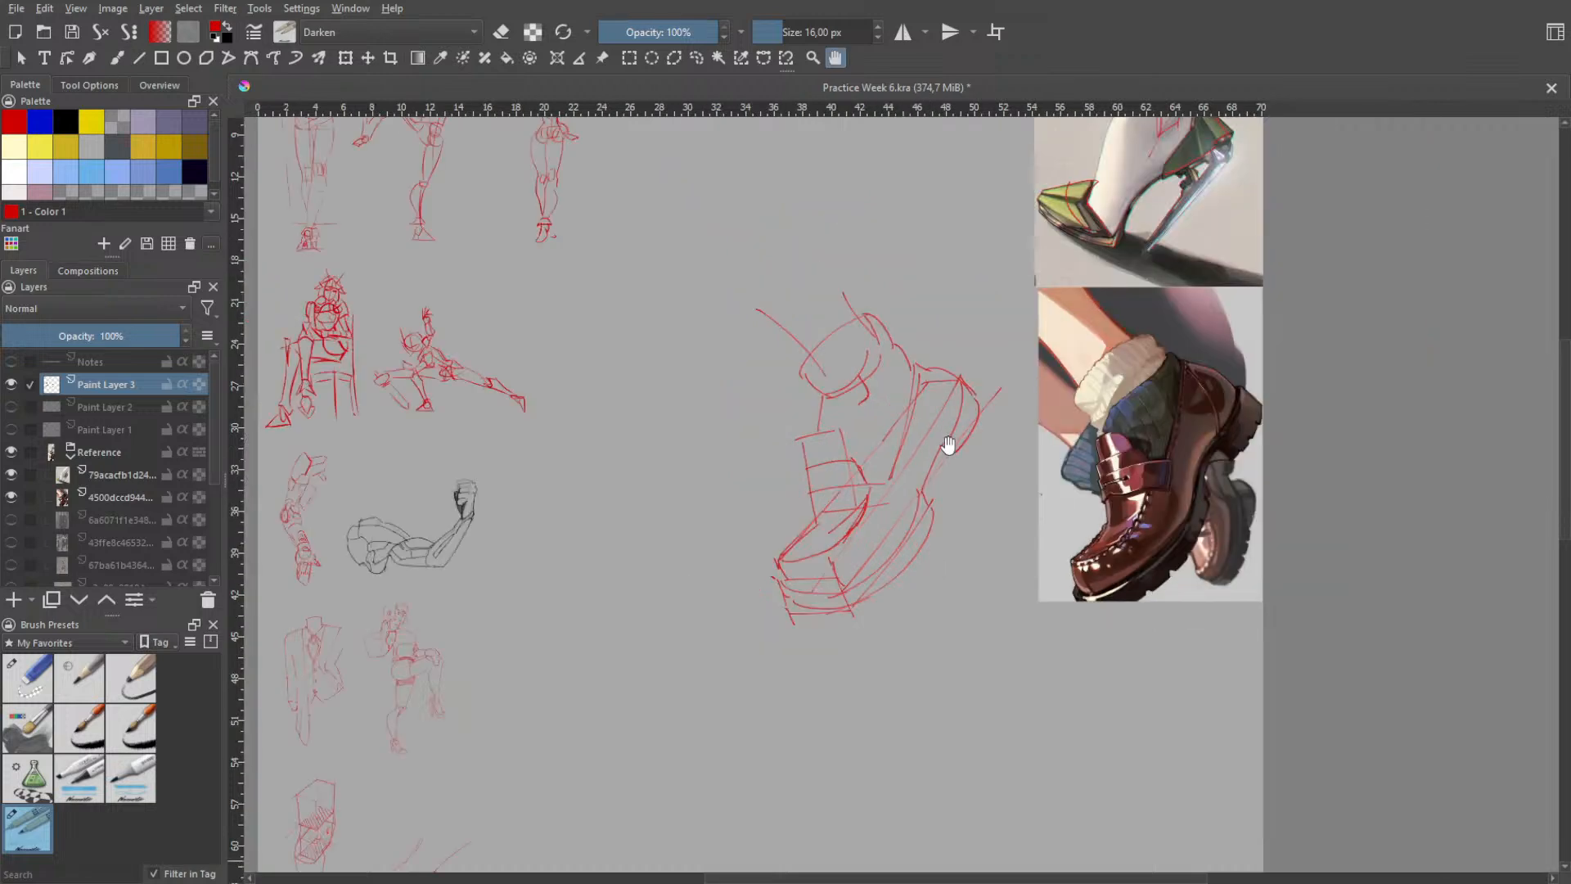
scroll(947, 488, up, 1)
scroll(917, 556, up, 2)
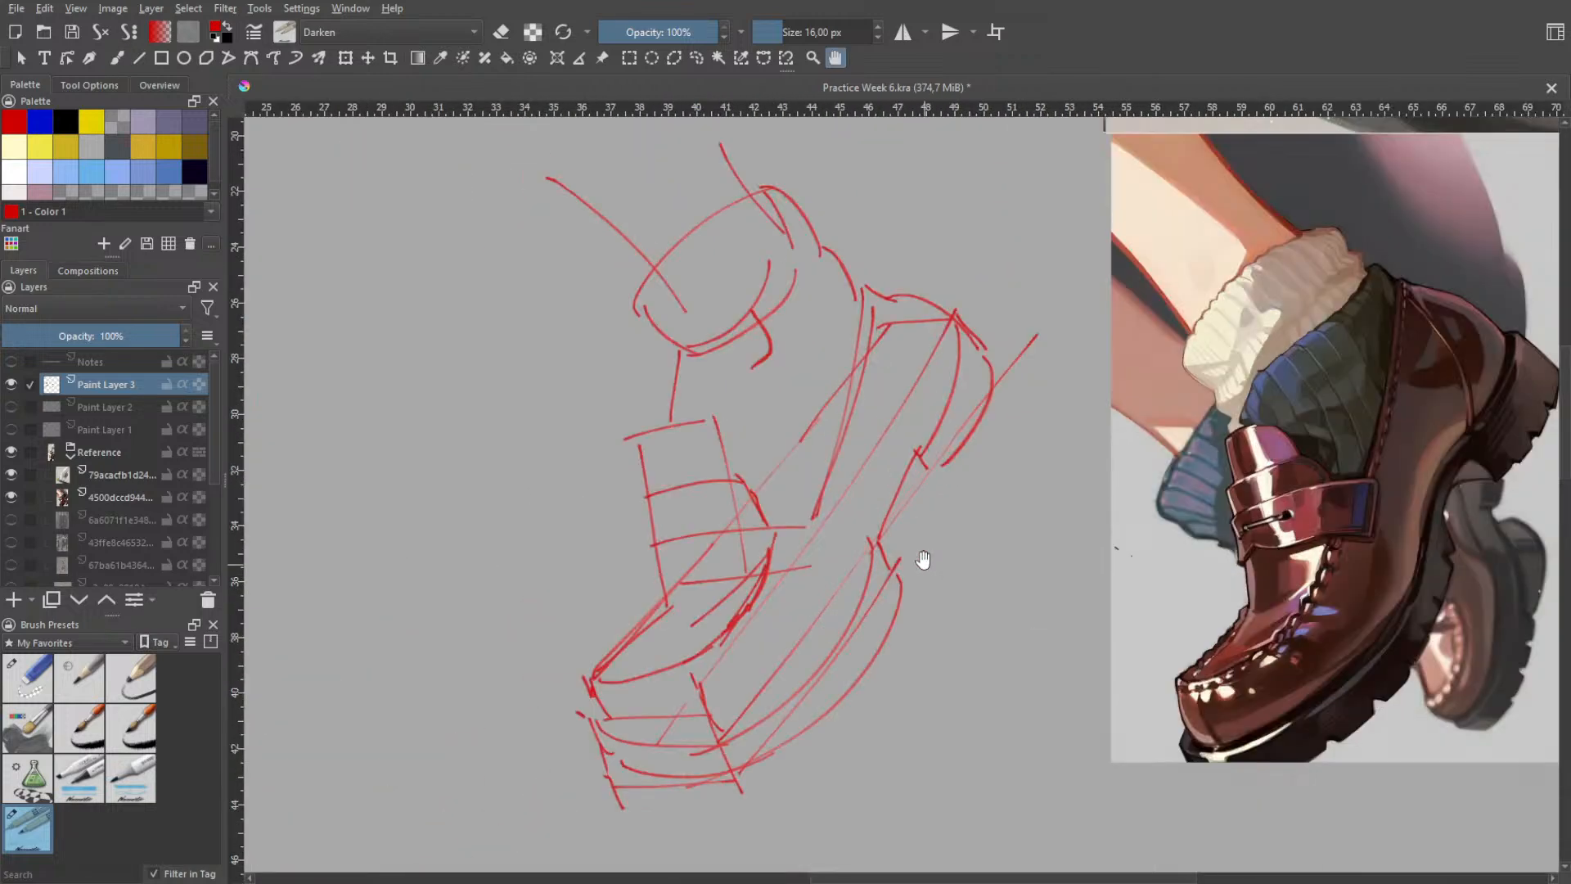
scroll(967, 474, down, 2)
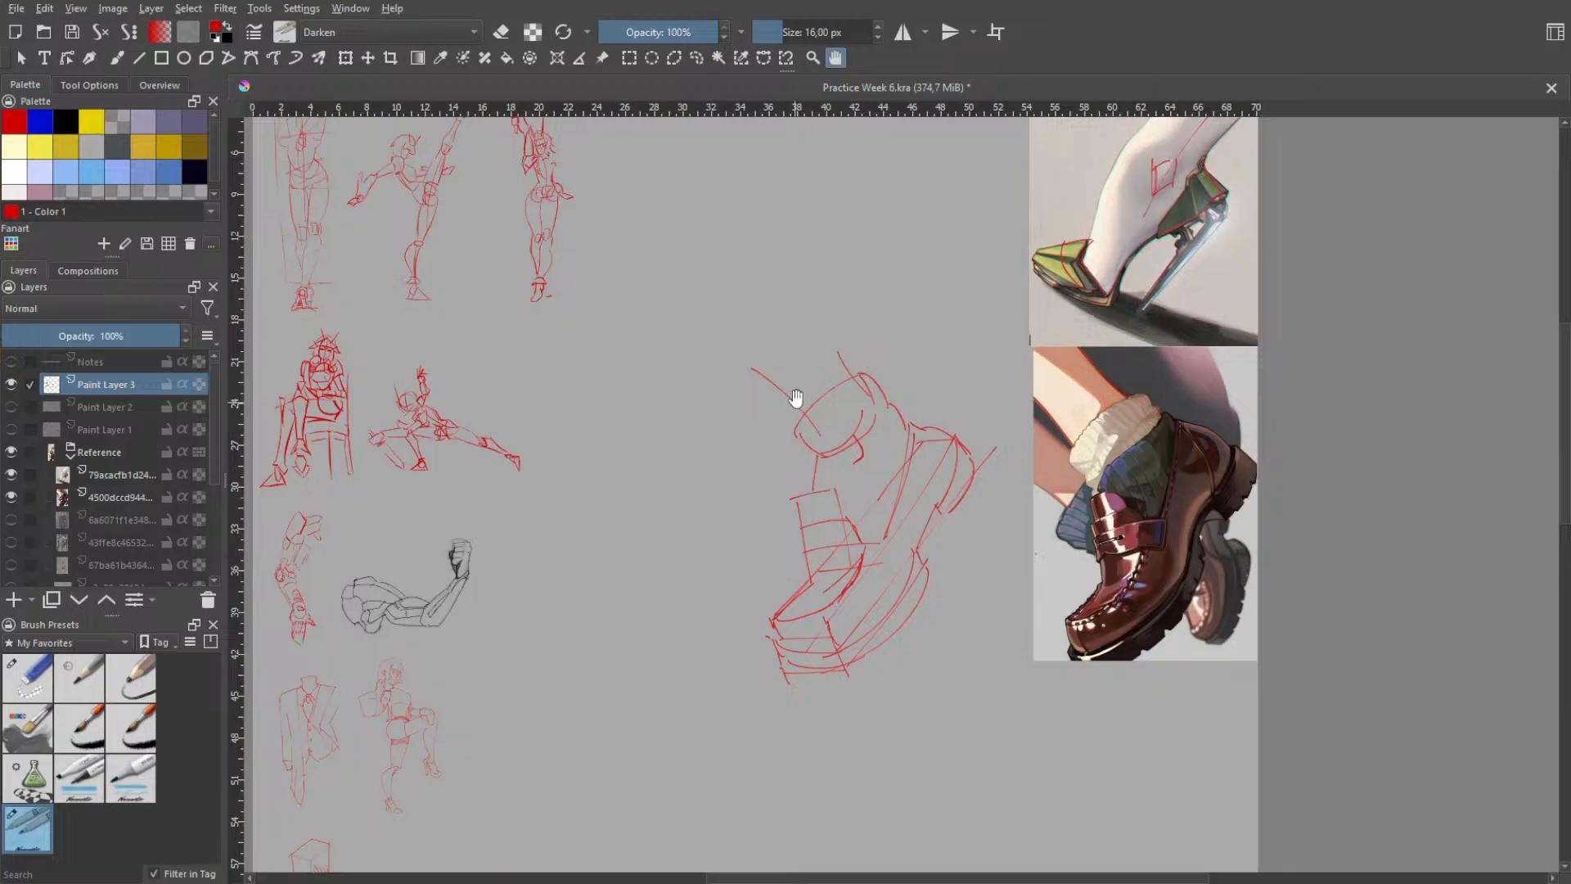
scroll(794, 396, down, 2)
scroll(565, 679, up, 2)
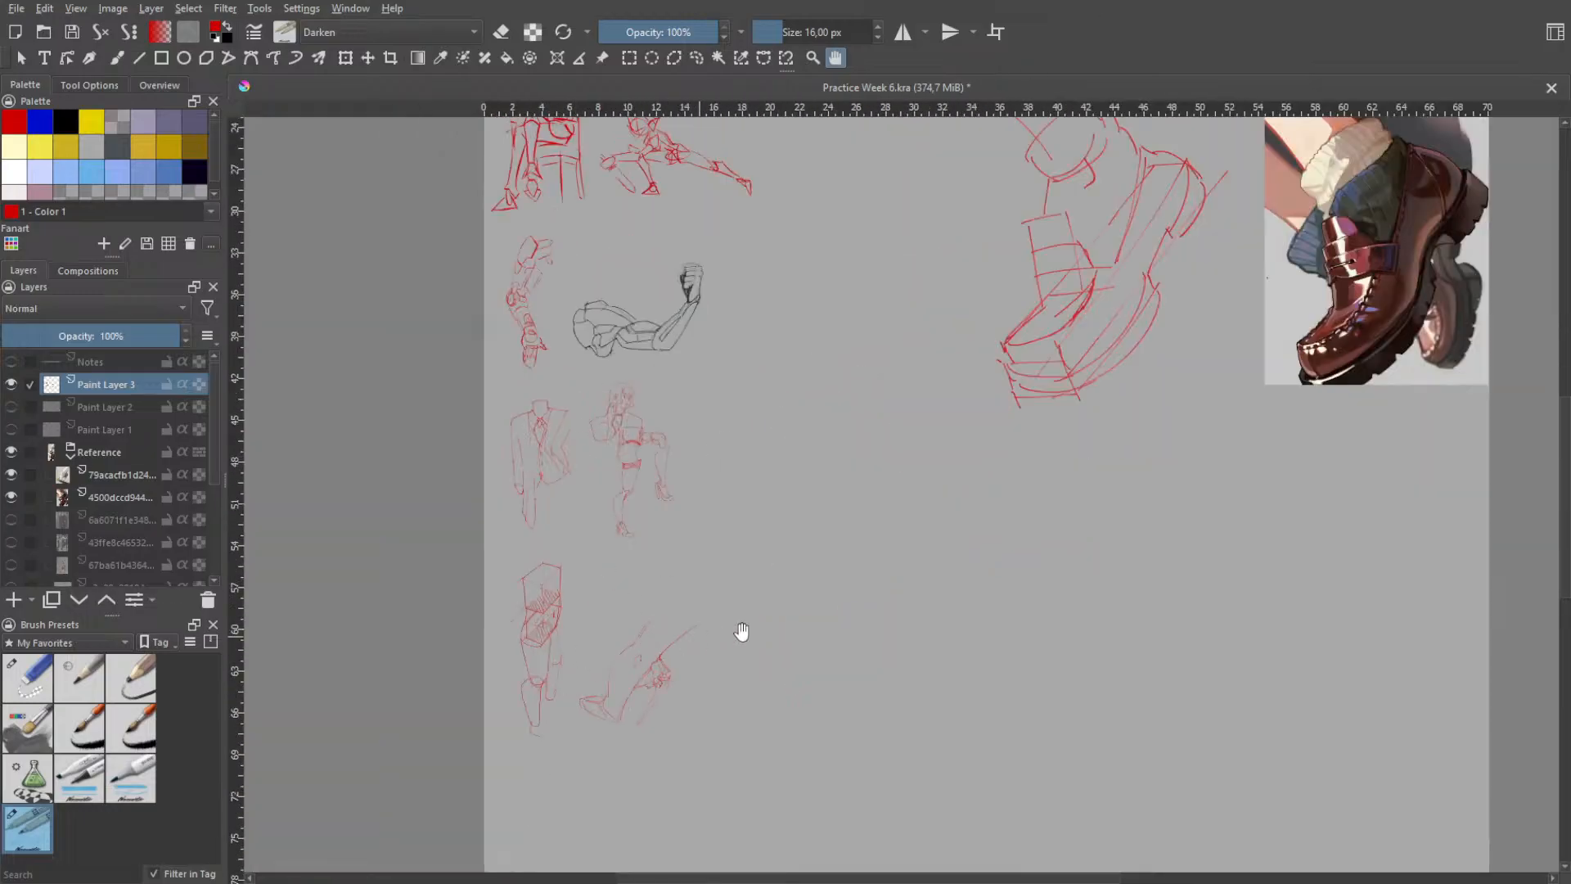
scroll(659, 660, up, 2)
scroll(659, 660, up, 3)
scroll(672, 671, down, 3)
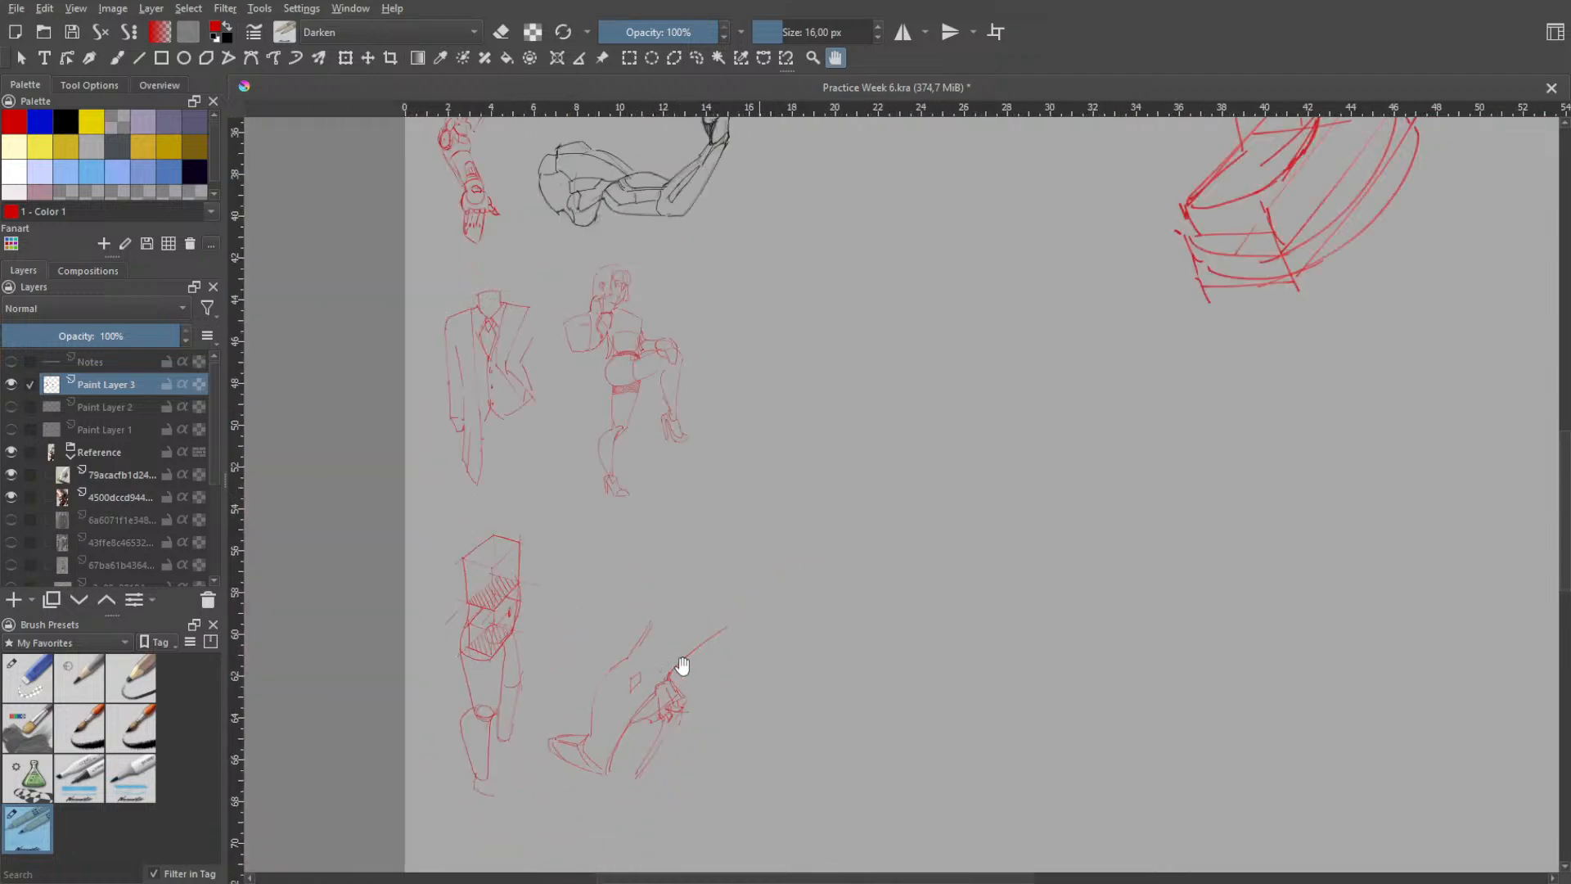
drag(890, 440, 810, 671)
scroll(890, 581, down, 2)
drag(1043, 511, 947, 580)
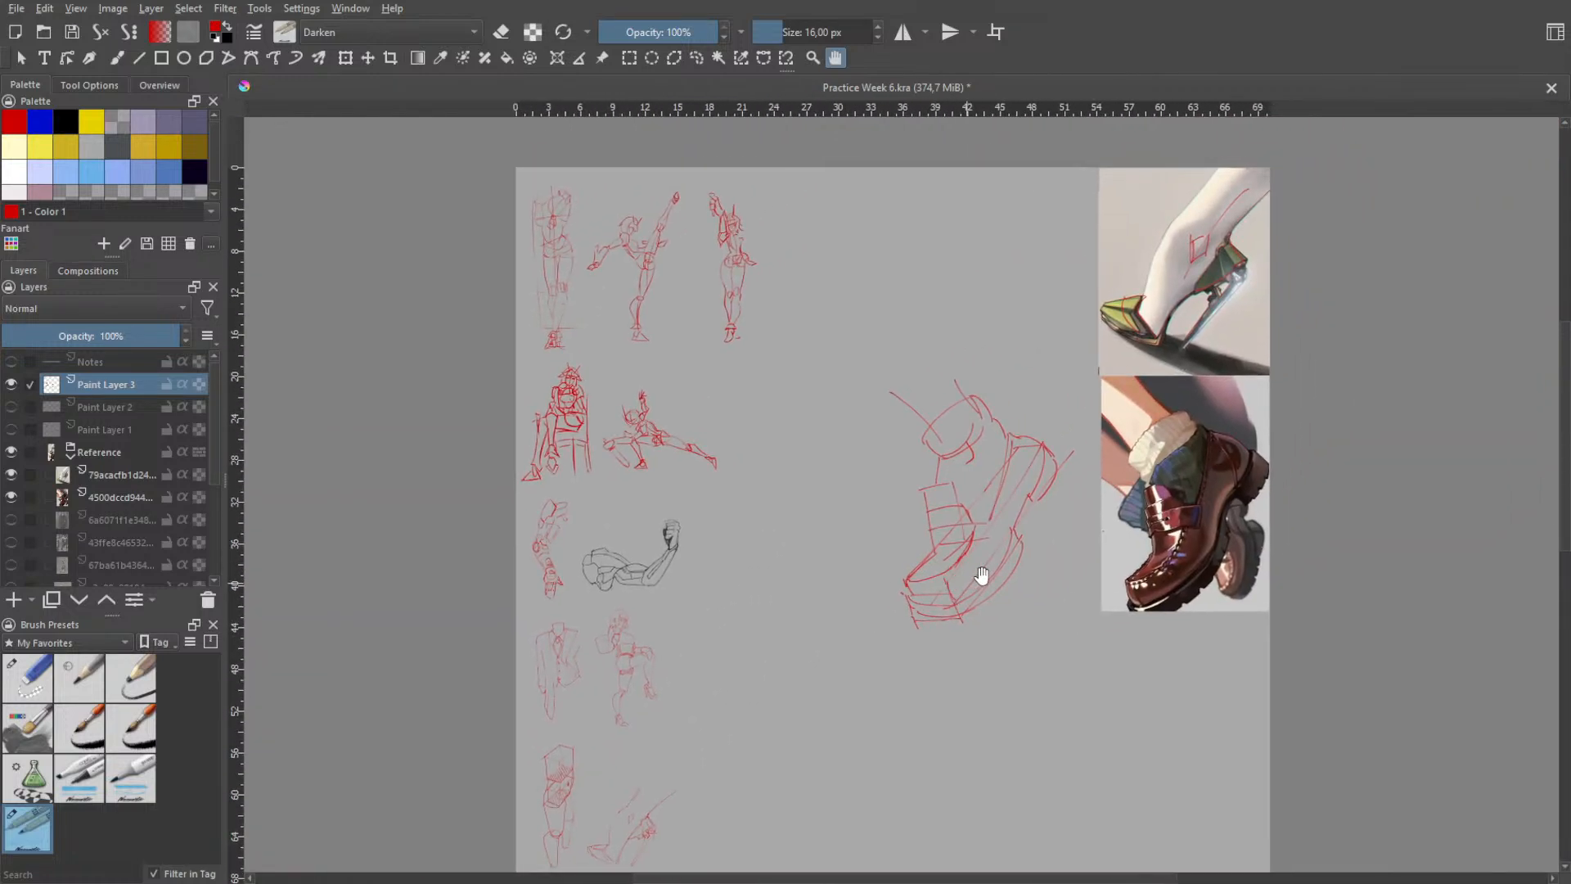